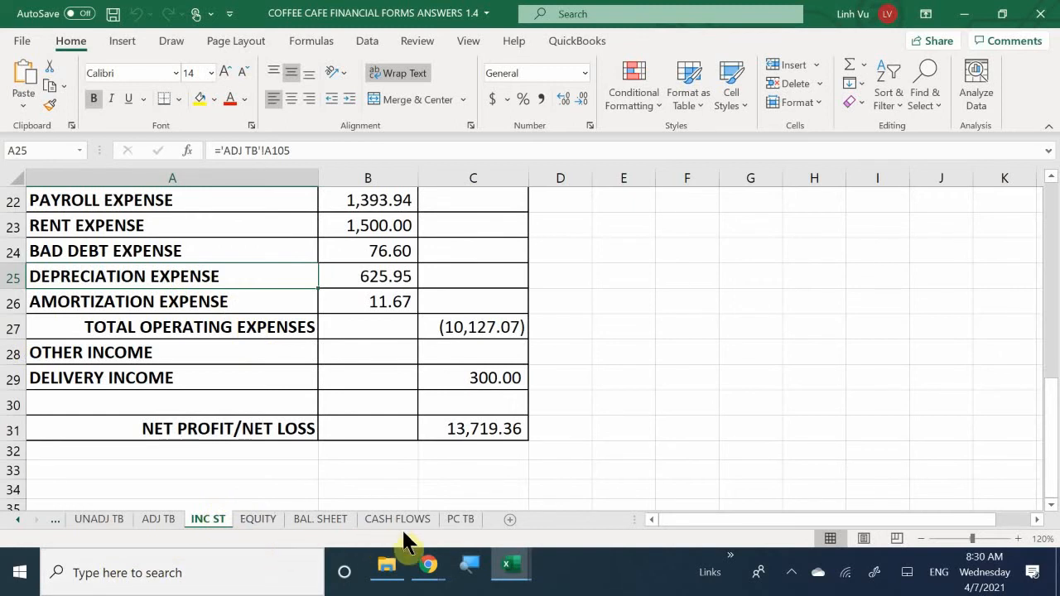
Step: Review the statement of owner's equity and the balance sheet's assets, liabilities, equity and totals
{"action": "left_click", "coordinate": [263, 518]}
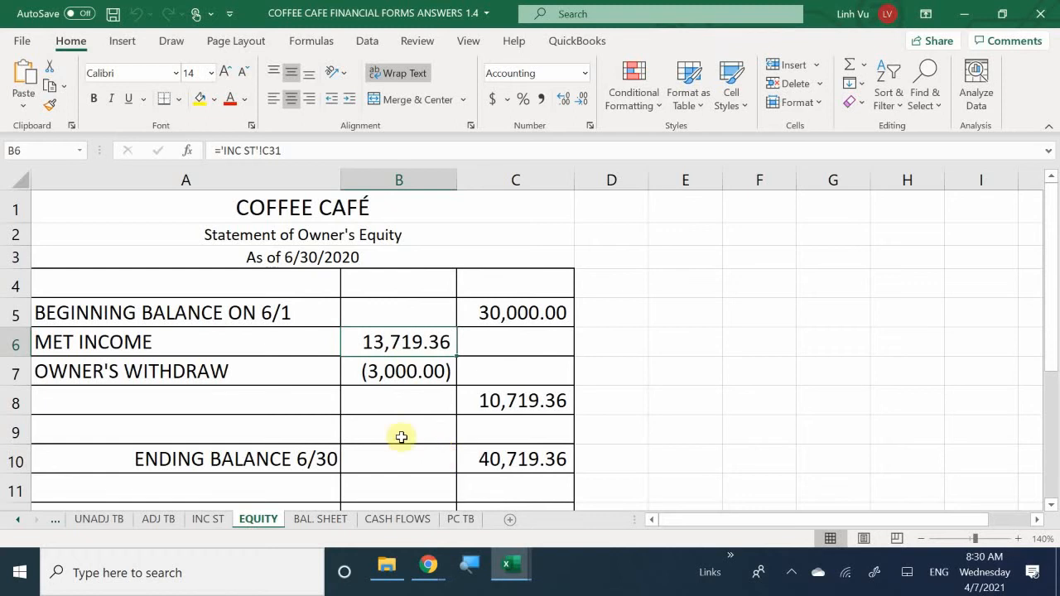
{"action": "left_click", "coordinate": [323, 519]}
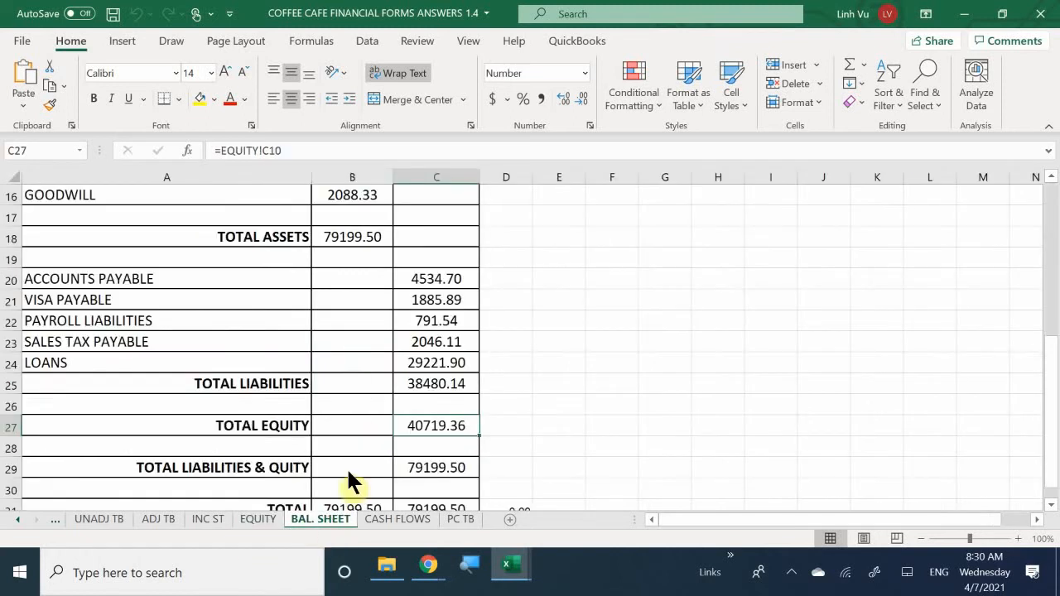
{"action": "scroll", "coordinate": [401, 313], "scroll_direction": "down", "scroll_amount": 2}
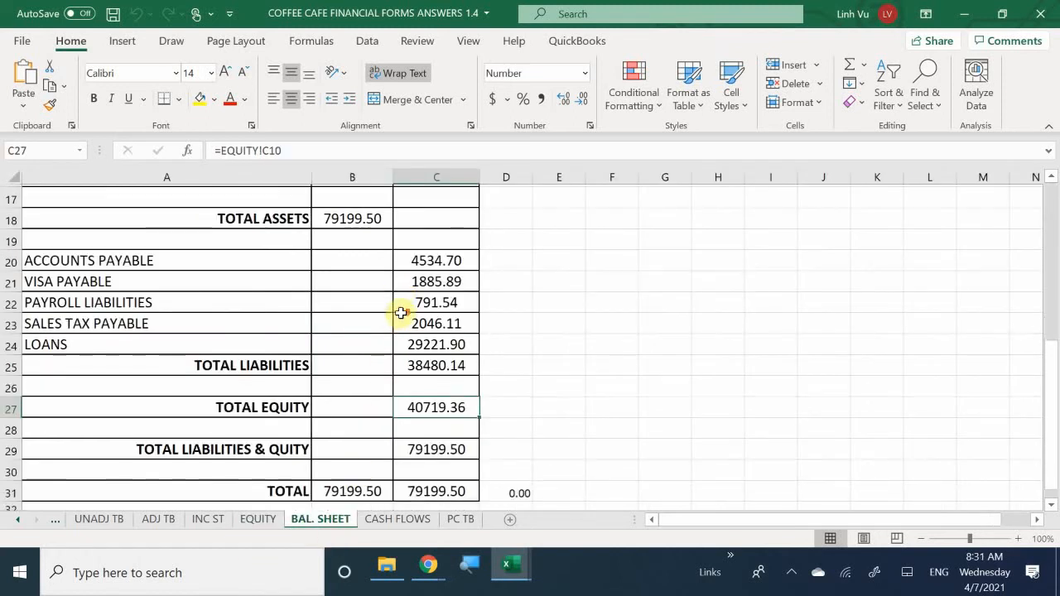
{"action": "scroll", "coordinate": [401, 313], "scroll_direction": "up", "scroll_amount": 1}
{"action": "scroll", "coordinate": [401, 313], "scroll_direction": "up", "scroll_amount": 1}
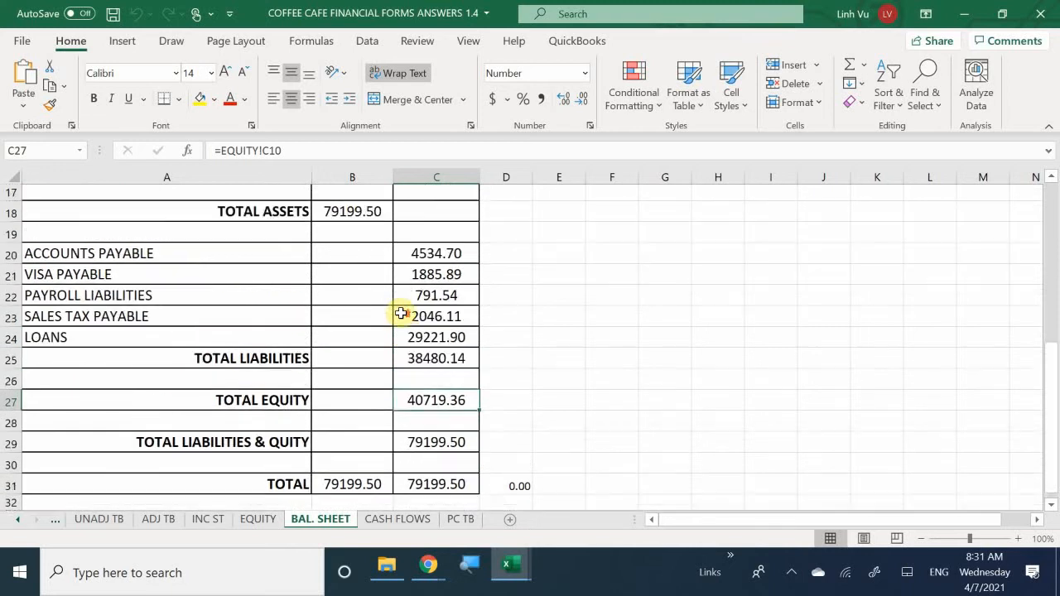
{"action": "scroll", "coordinate": [412, 277], "scroll_direction": "up", "scroll_amount": 5}
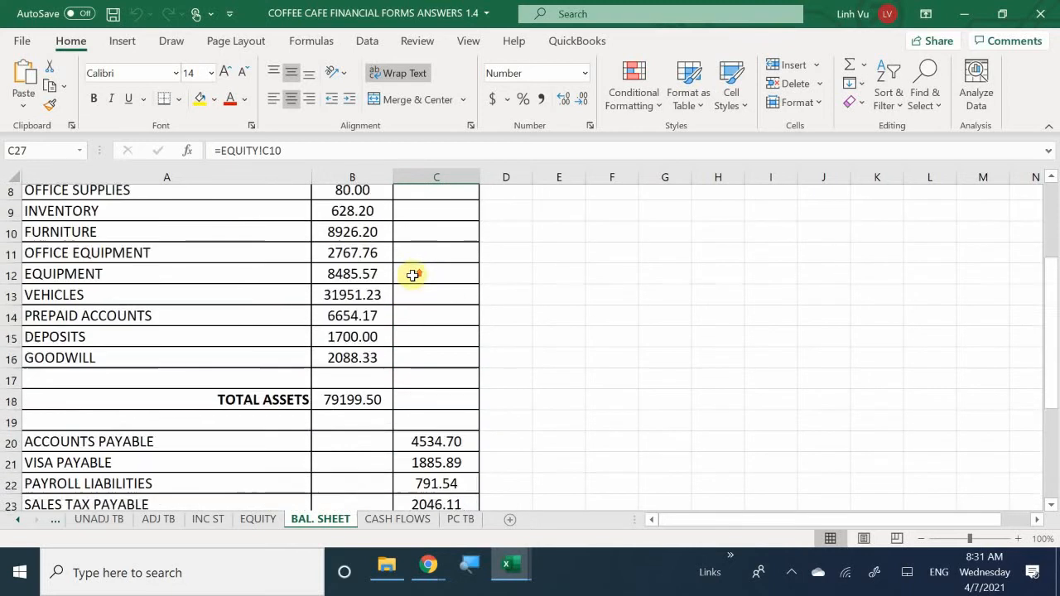
{"action": "scroll", "coordinate": [313, 381], "scroll_direction": "down", "scroll_amount": 3}
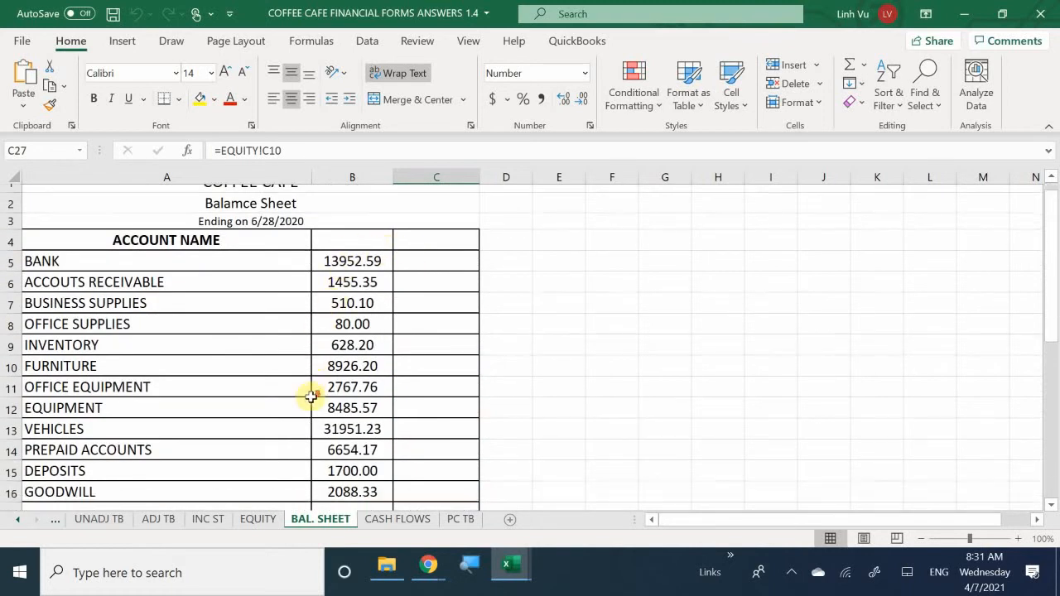
{"action": "scroll", "coordinate": [313, 395], "scroll_direction": "down", "scroll_amount": 2}
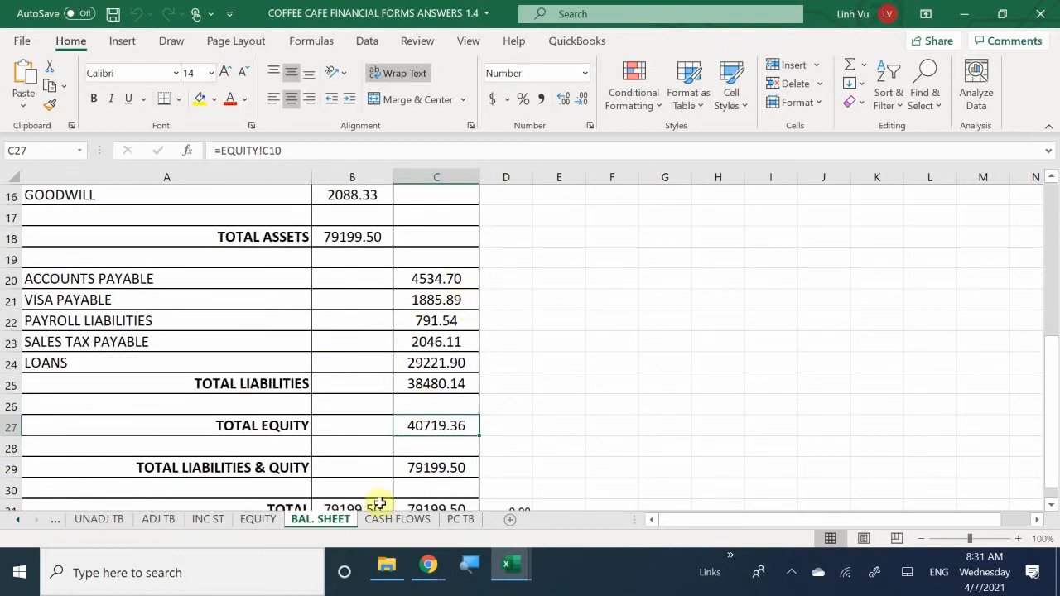
{"action": "scroll", "coordinate": [389, 421], "scroll_direction": "down", "scroll_amount": 1}
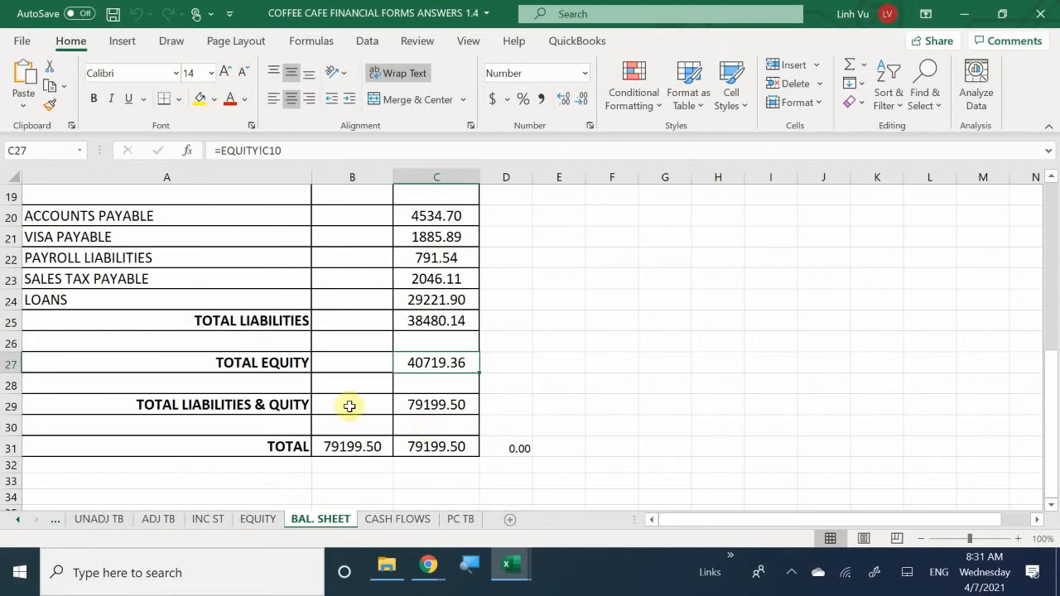
Step: Review the statement of cash flows from net income through operating, investing and financing activities to ending cash
{"action": "left_click", "coordinate": [377, 518]}
{"action": "scroll", "coordinate": [439, 371], "scroll_direction": "up", "scroll_amount": 6}
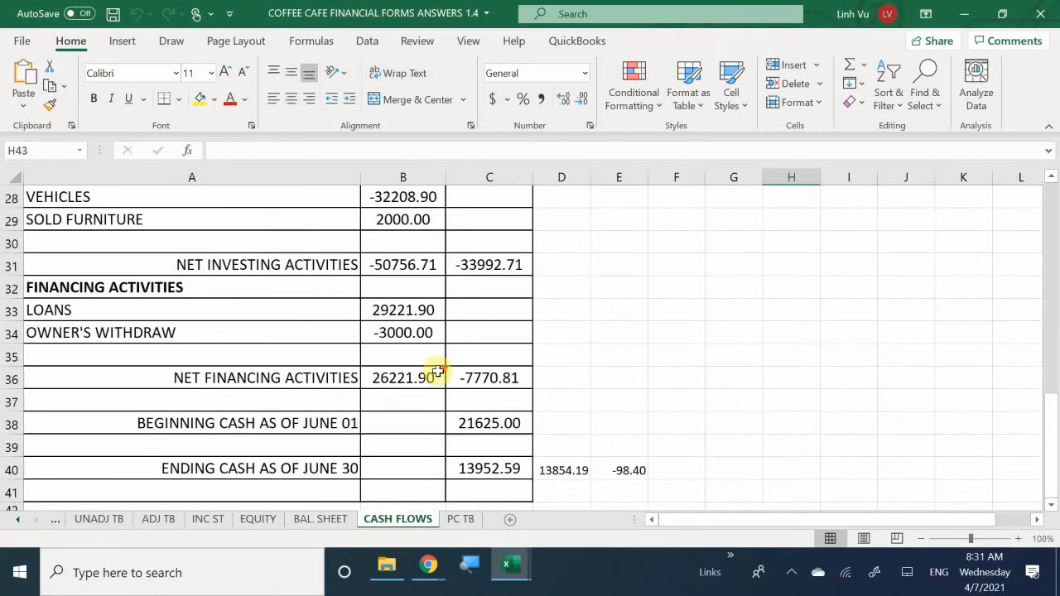
{"action": "scroll", "coordinate": [438, 371], "scroll_direction": "up", "scroll_amount": 4}
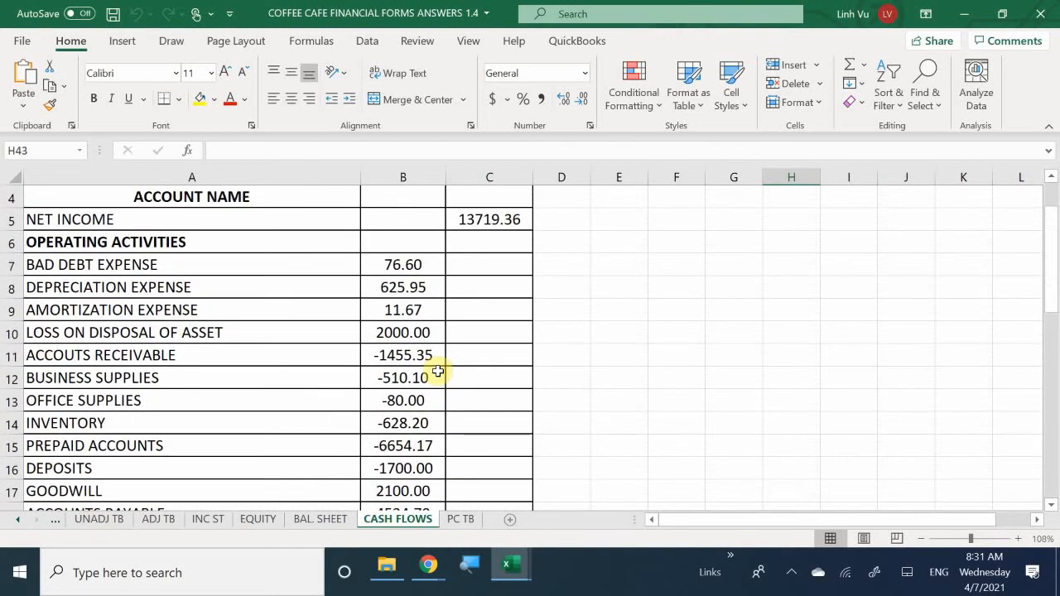
{"action": "scroll", "coordinate": [438, 371], "scroll_direction": "up", "scroll_amount": 1}
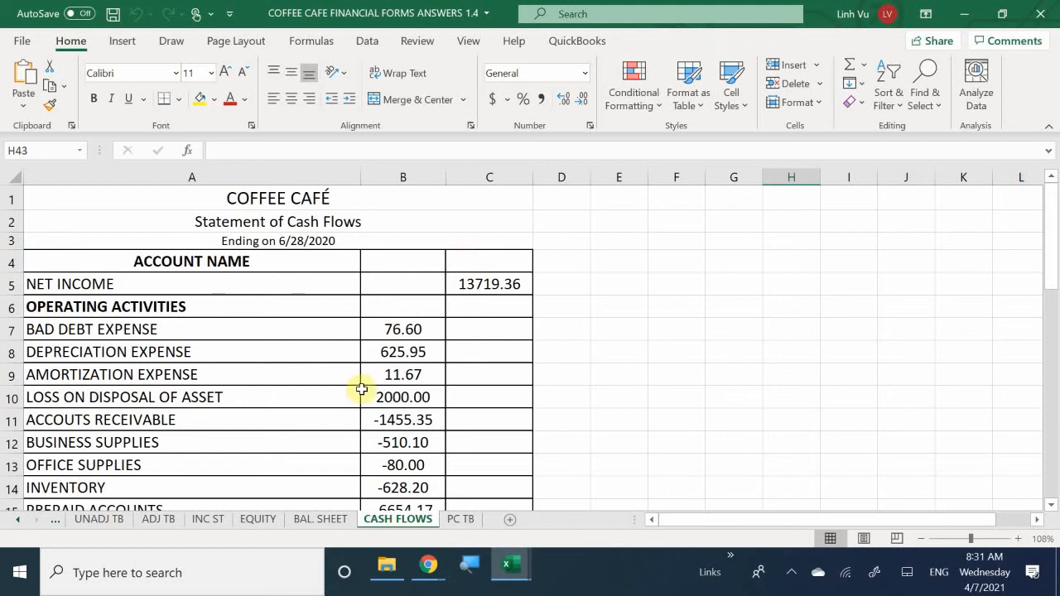
{"action": "scroll", "coordinate": [359, 387], "scroll_direction": "down", "scroll_amount": 2}
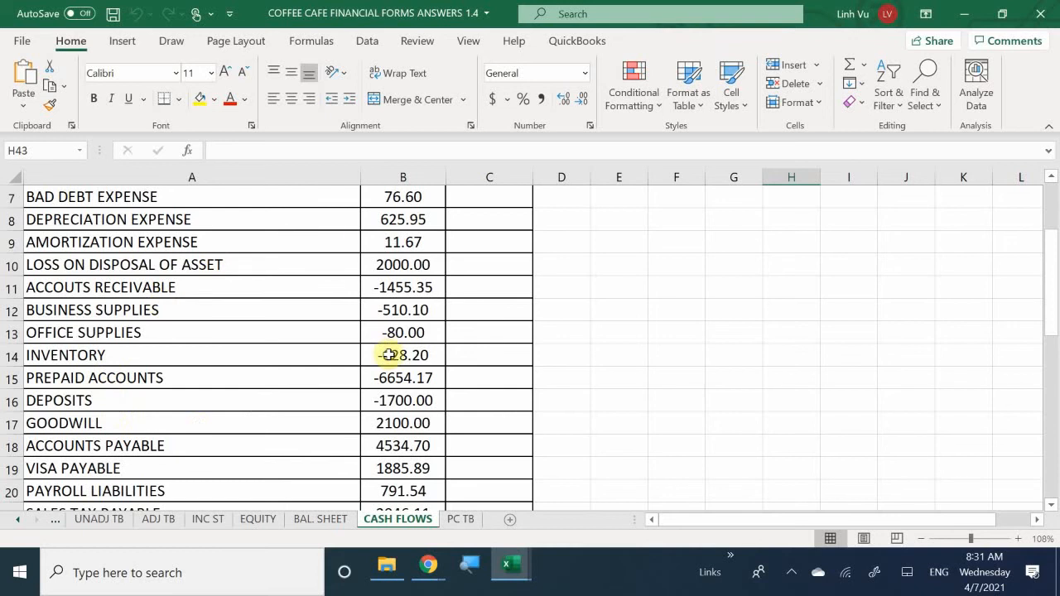
{"action": "scroll", "coordinate": [338, 385], "scroll_direction": "down", "scroll_amount": 3}
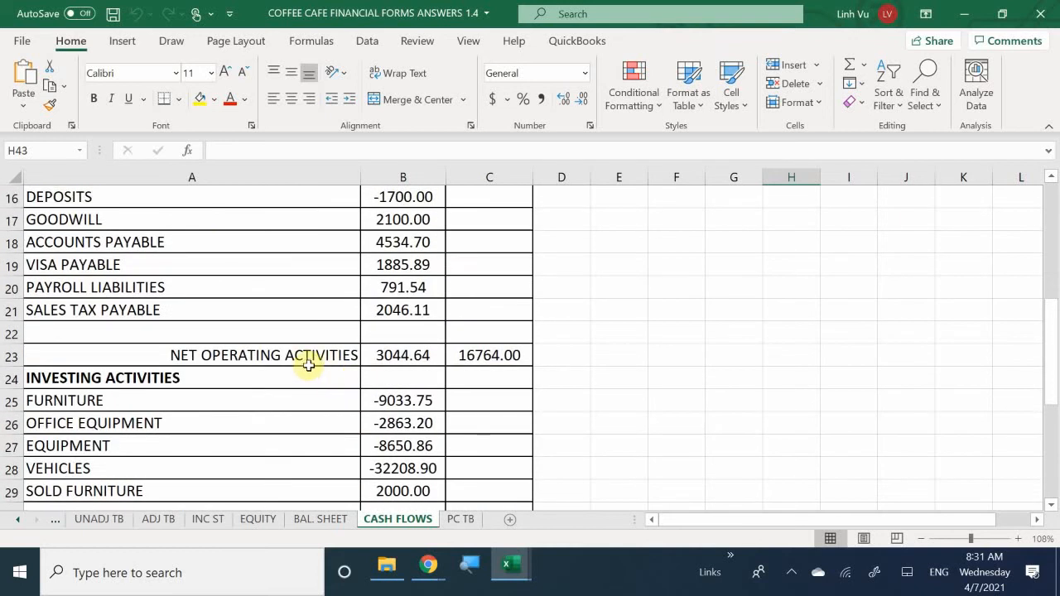
{"action": "scroll", "coordinate": [105, 385], "scroll_direction": "down", "scroll_amount": 1}
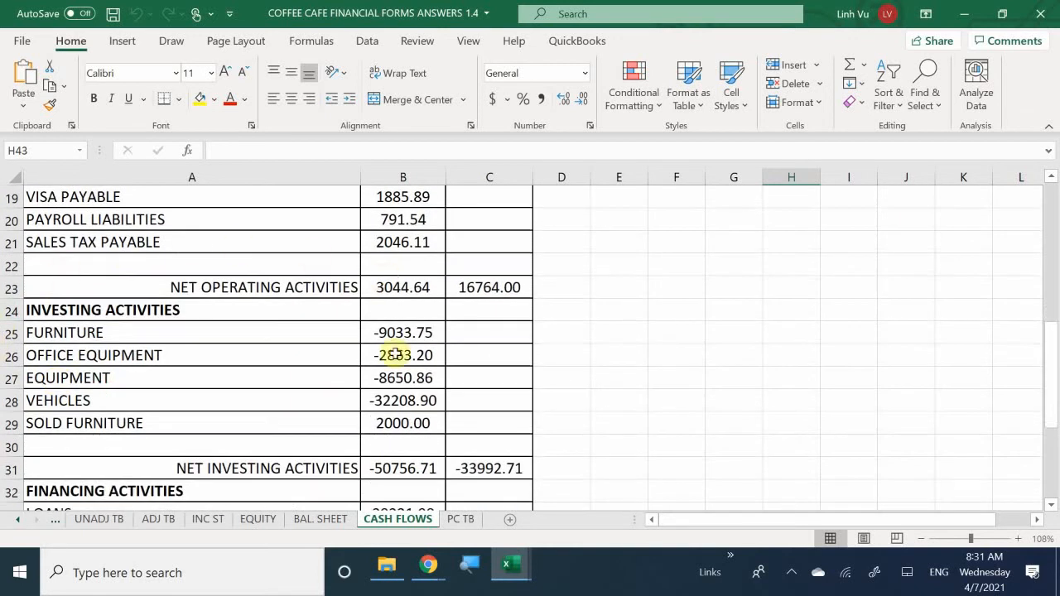
{"action": "scroll", "coordinate": [439, 309], "scroll_direction": "down", "scroll_amount": 2}
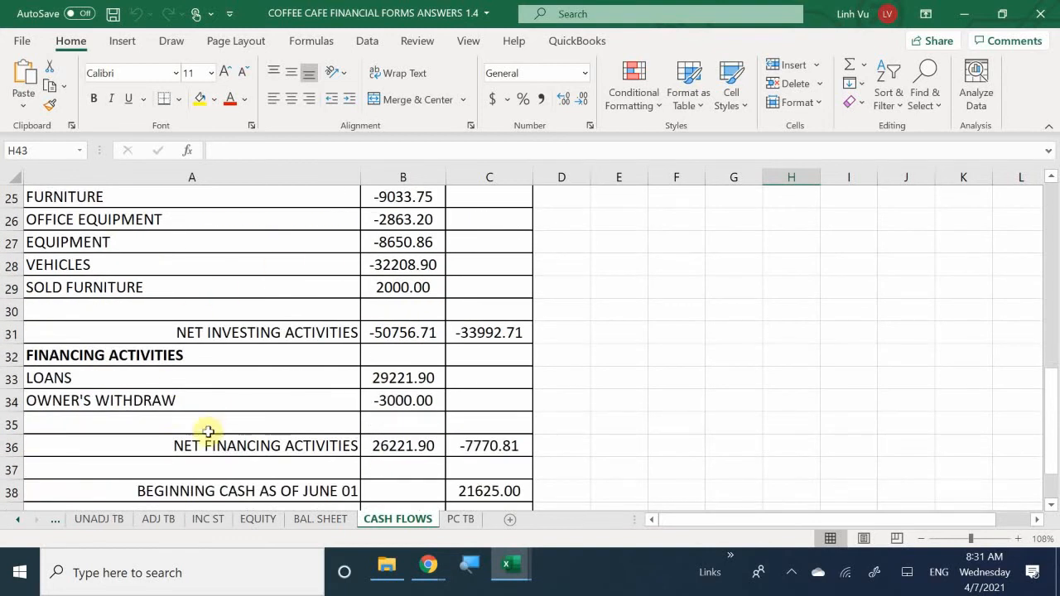
{"action": "scroll", "coordinate": [580, 372], "scroll_direction": "down", "scroll_amount": 2}
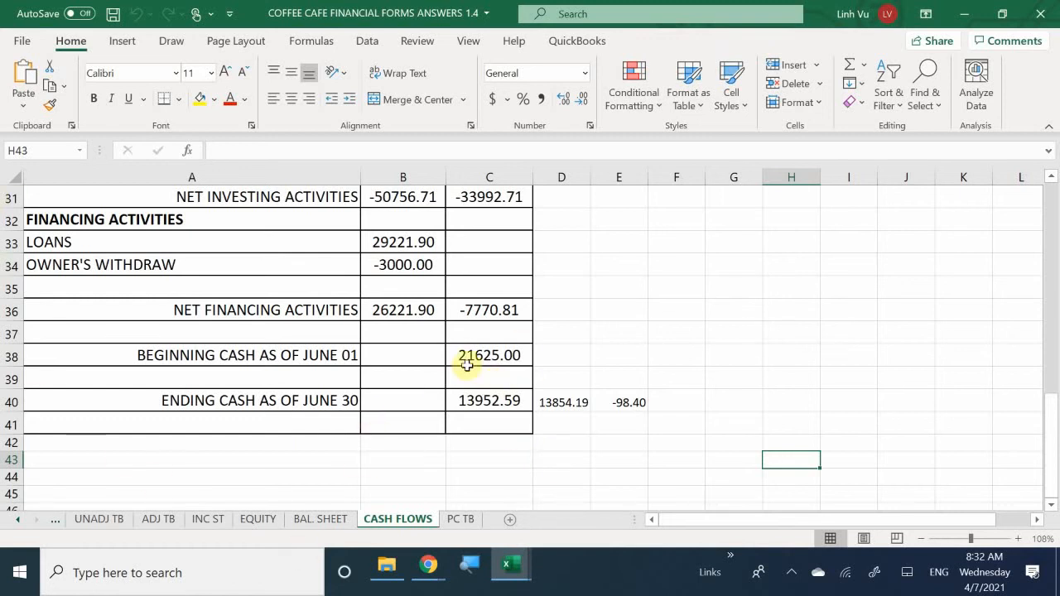
Step: Show the PC TB sheet from its heading and bring the general journal and general ledger workbooks in front of it
{"action": "left_click", "coordinate": [459, 522]}
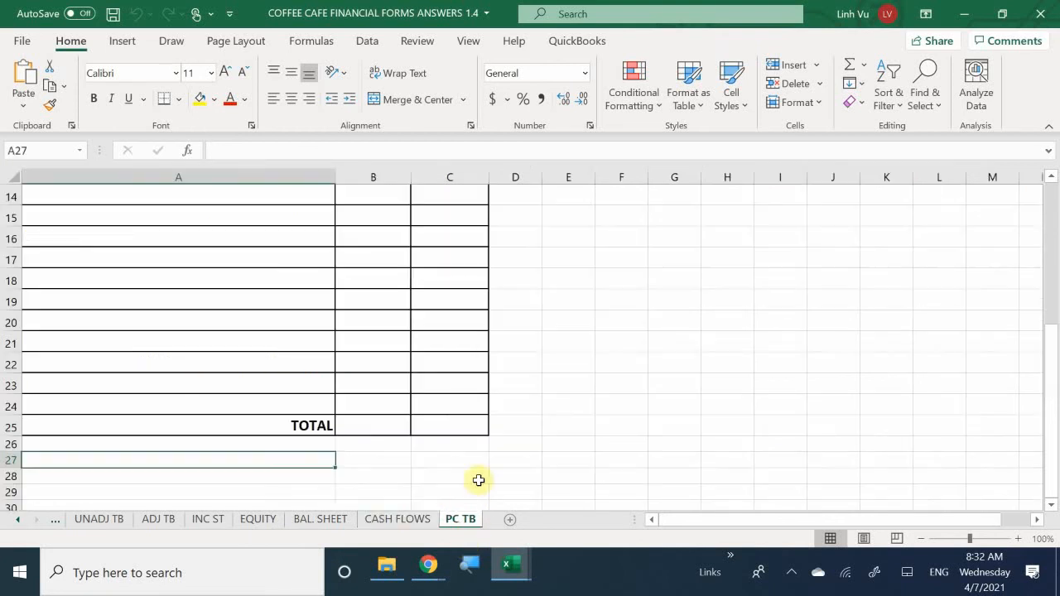
{"action": "scroll", "coordinate": [608, 392], "scroll_direction": "up", "scroll_amount": 5}
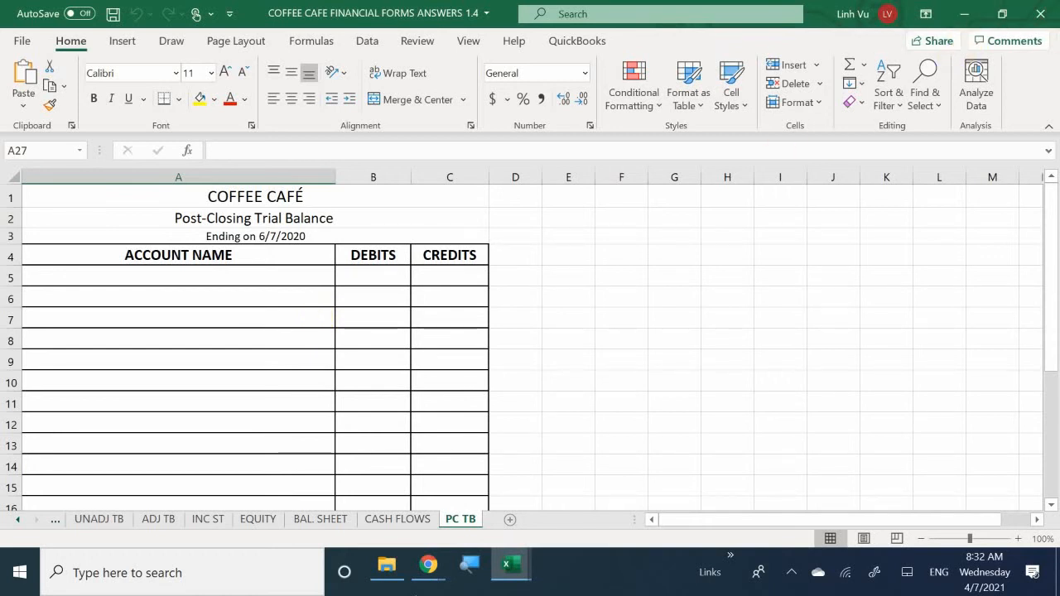
{"action": "left_click", "coordinate": [511, 570]}
{"action": "left_click", "coordinate": [412, 534]}
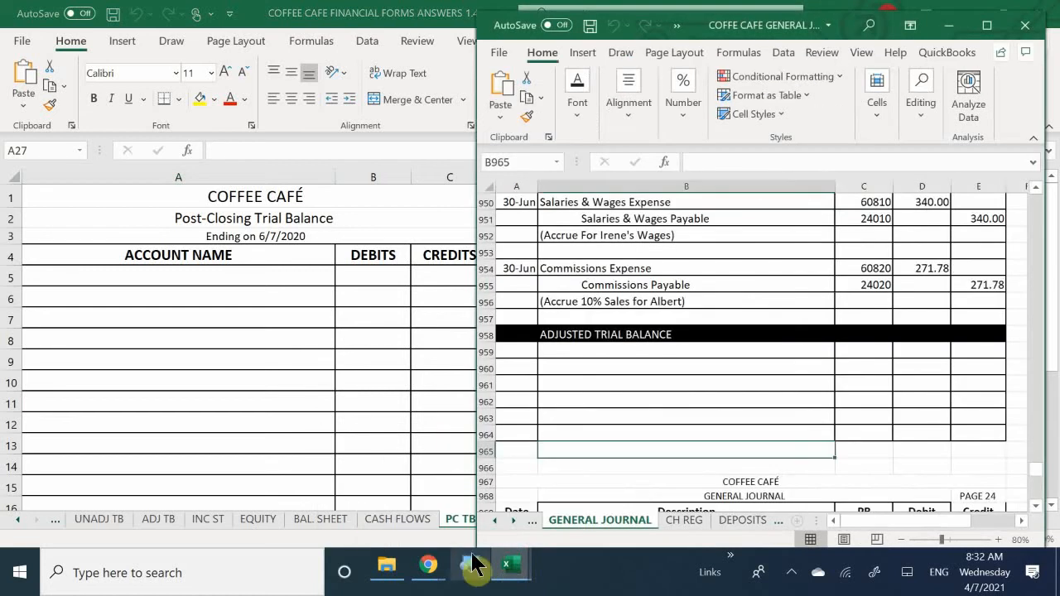
{"action": "mouse_move", "coordinate": [511, 569]}
{"action": "left_click", "coordinate": [501, 516]}
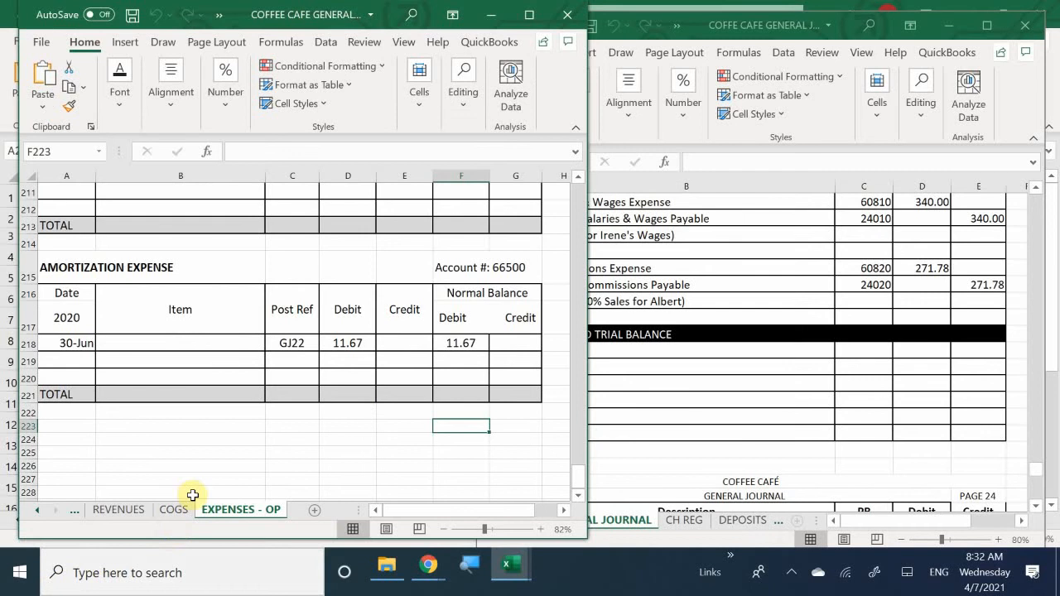
Step: Show the REVENUES sheet in the general ledger workbook and adjust the width of its window beside the general journal
{"action": "scroll", "coordinate": [170, 485], "scroll_direction": "up", "scroll_amount": 7}
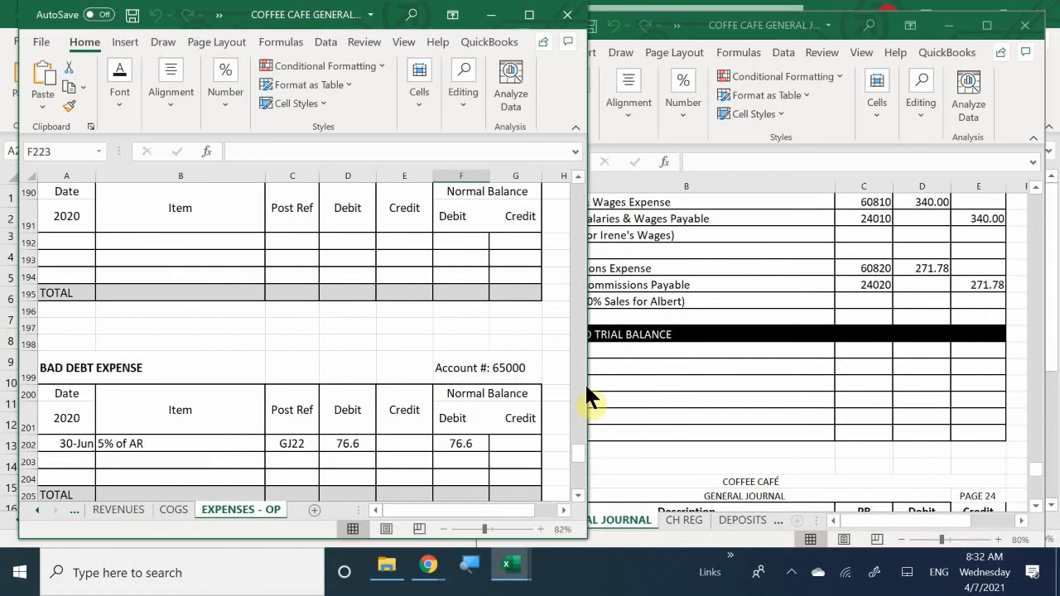
{"action": "left_click_drag", "start_coordinate": [586, 382], "coordinate": [551, 411]}
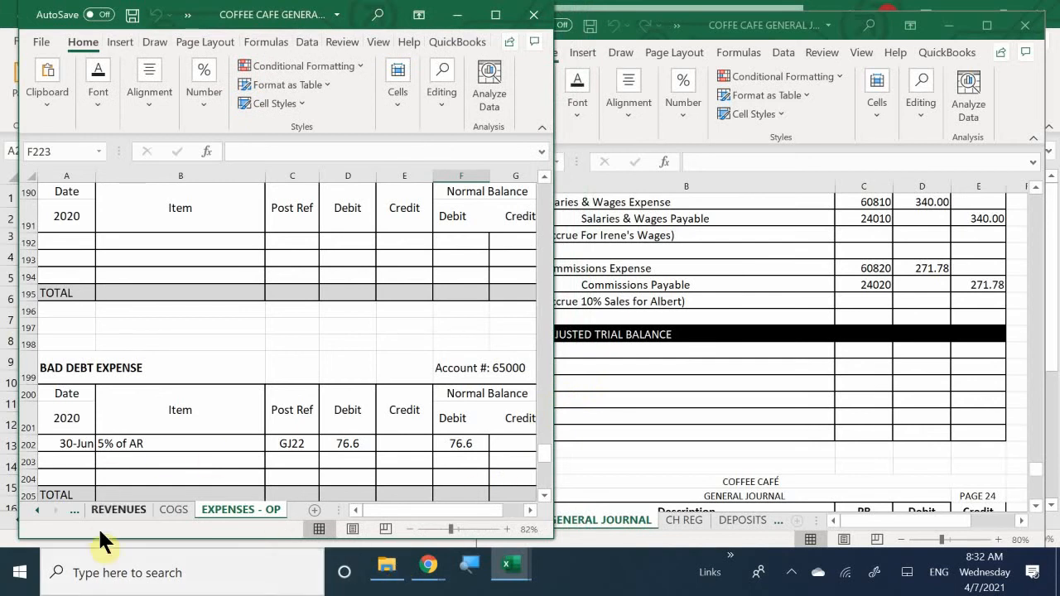
{"action": "left_click", "coordinate": [135, 511]}
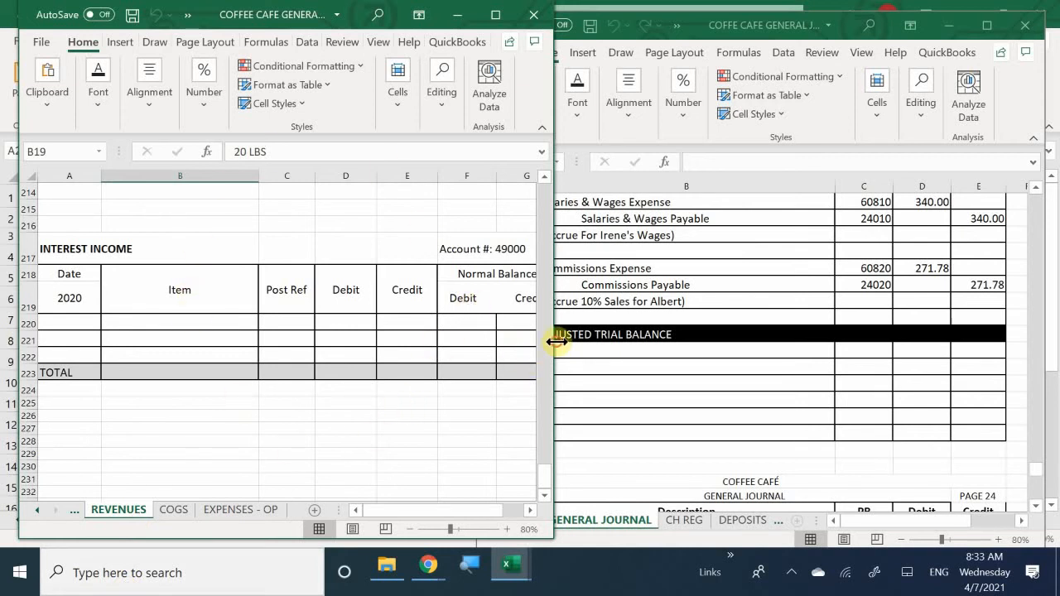
{"action": "left_click_drag", "start_coordinate": [554, 341], "coordinate": [578, 333]}
Step: Draw a straight diagonal line across the blank general journal rows 959 to 964, from the Date column to the Credit column
{"action": "left_click", "coordinate": [613, 359]}
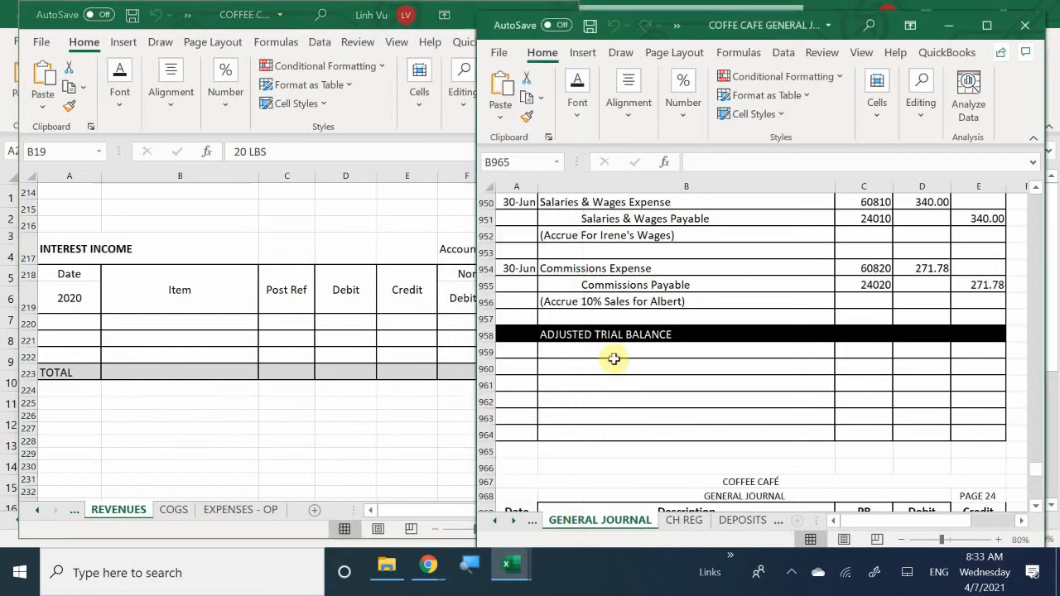
{"action": "left_click", "coordinate": [510, 351]}
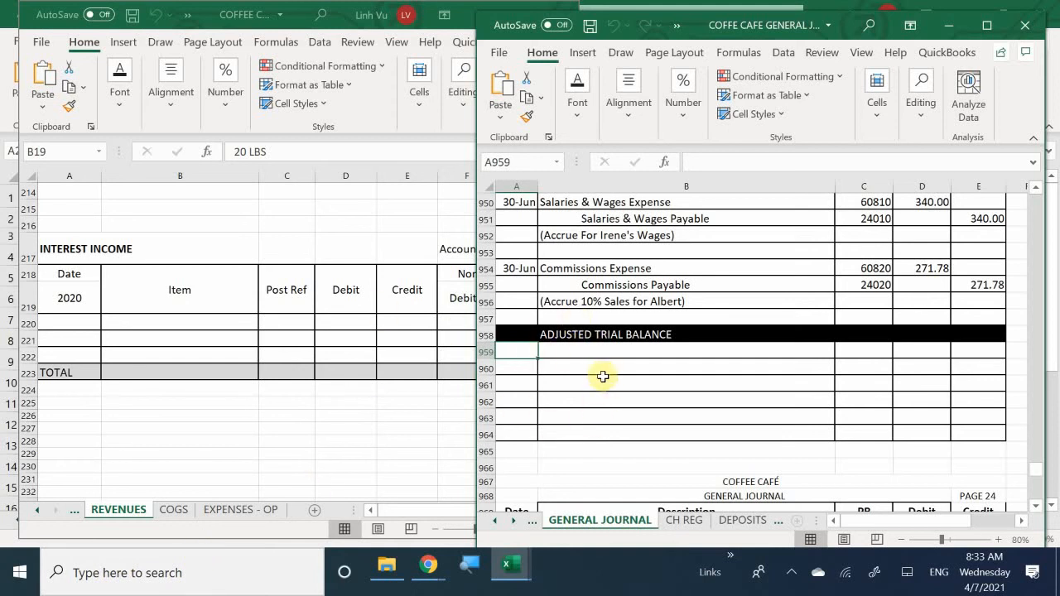
{"action": "scroll", "coordinate": [592, 364], "scroll_direction": "down", "scroll_amount": 1}
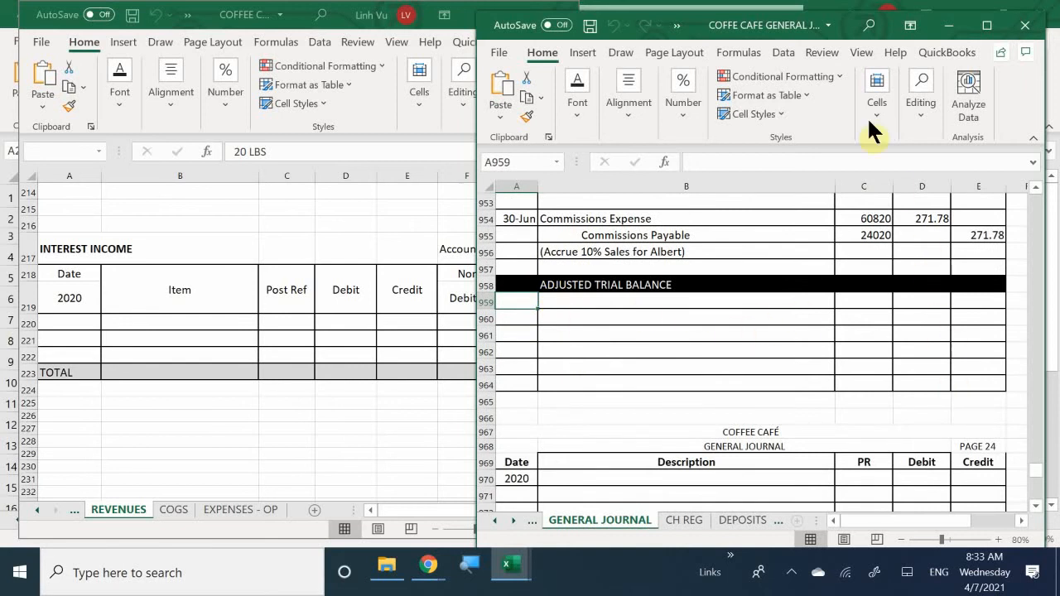
{"action": "left_click", "coordinate": [579, 108]}
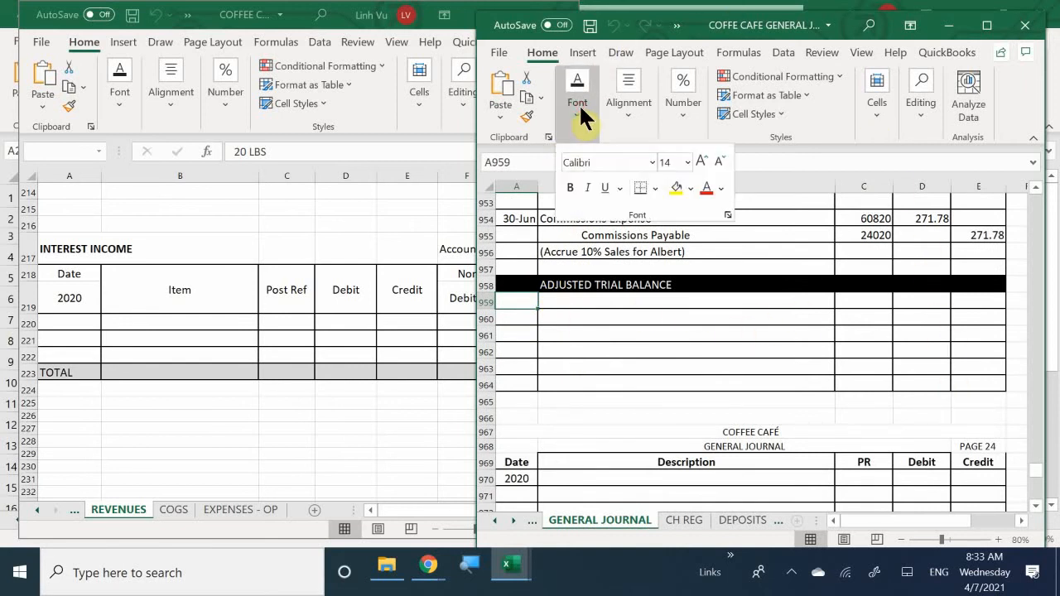
{"action": "left_click", "coordinate": [584, 51]}
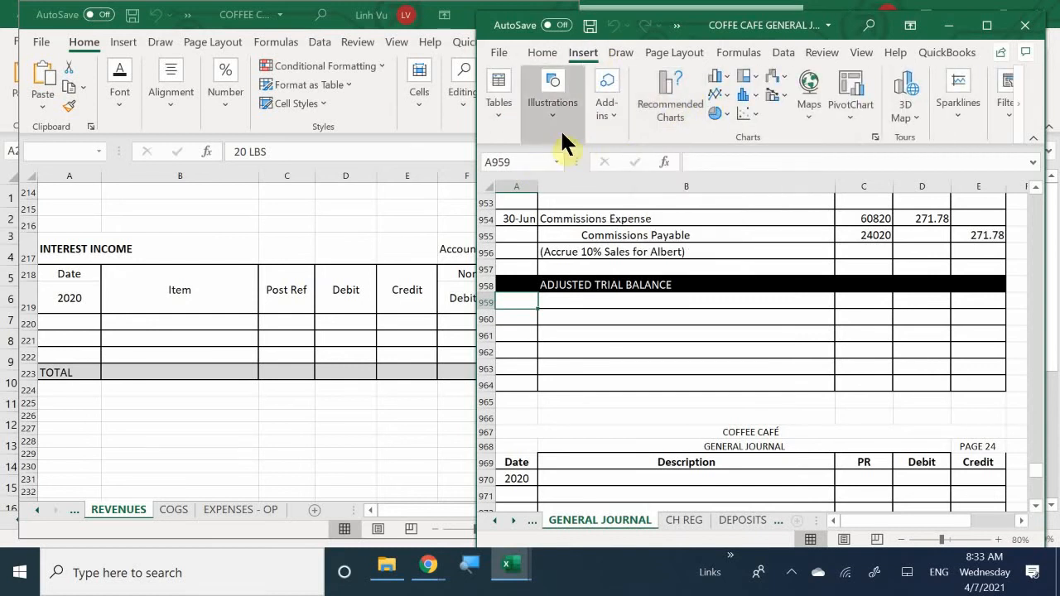
{"action": "left_click", "coordinate": [567, 122]}
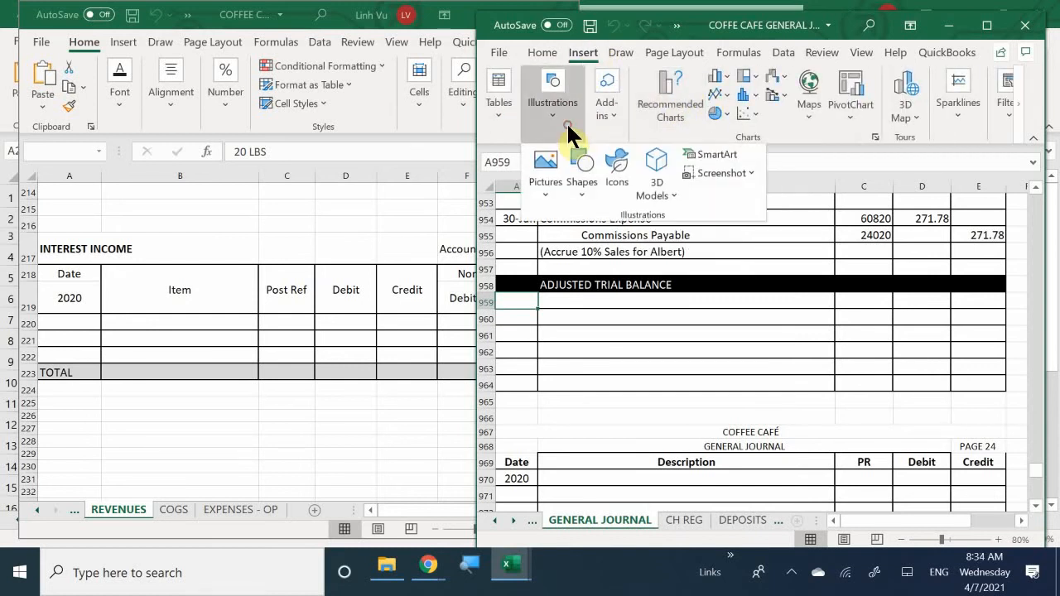
{"action": "left_click", "coordinate": [593, 190]}
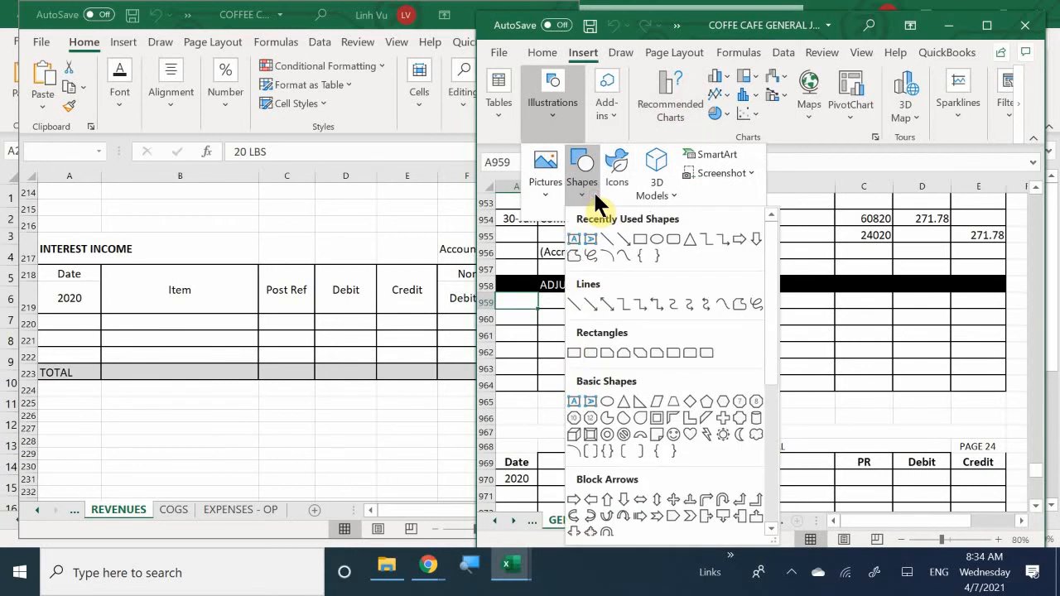
{"action": "left_click", "coordinate": [574, 303]}
{"action": "mouse_move", "coordinate": [515, 301]}
{"action": "left_mouse_down"}
{"action": "mouse_move", "coordinate": [577, 313]}
{"action": "mouse_move", "coordinate": [840, 296]}
{"action": "mouse_move", "coordinate": [984, 352]}
{"action": "mouse_move", "coordinate": [986, 382]}
{"action": "left_mouse_up"}
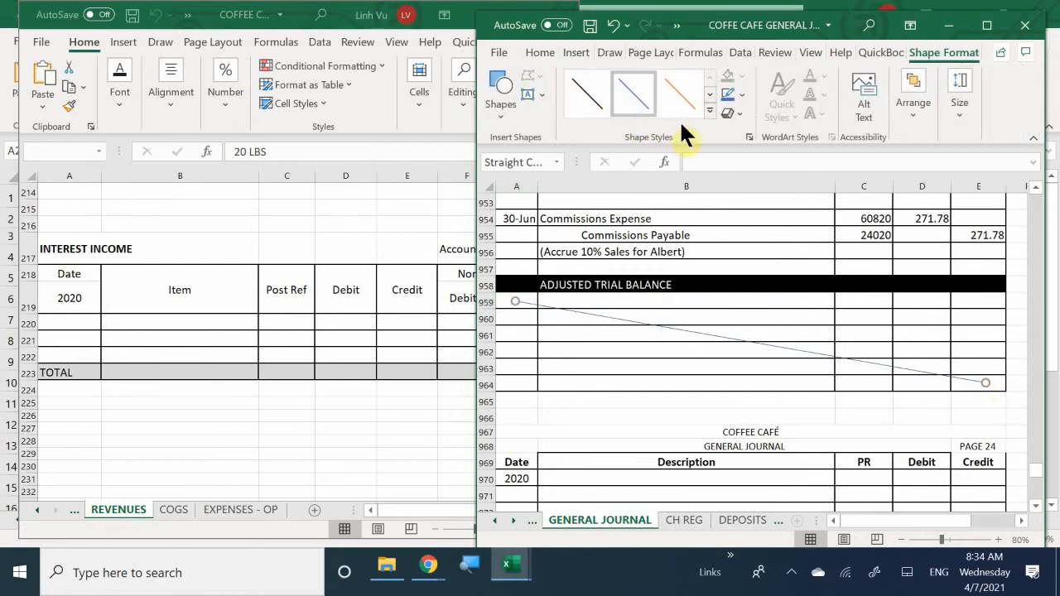
Step: Apply the thickest black theme style to the diagonal line and slightly narrow the general journal window
{"action": "left_click", "coordinate": [700, 106]}
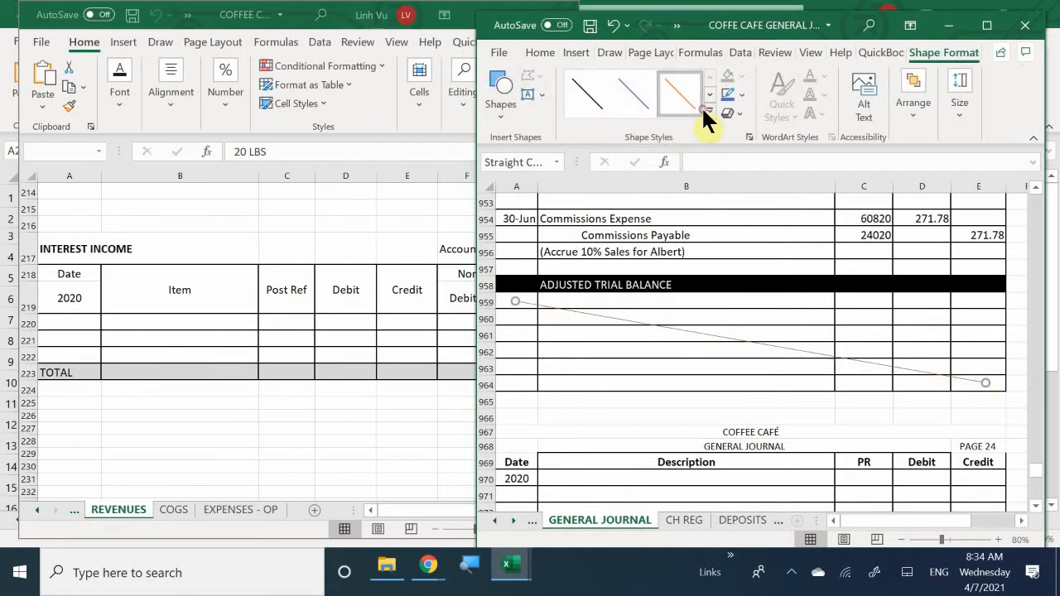
{"action": "left_click", "coordinate": [709, 110]}
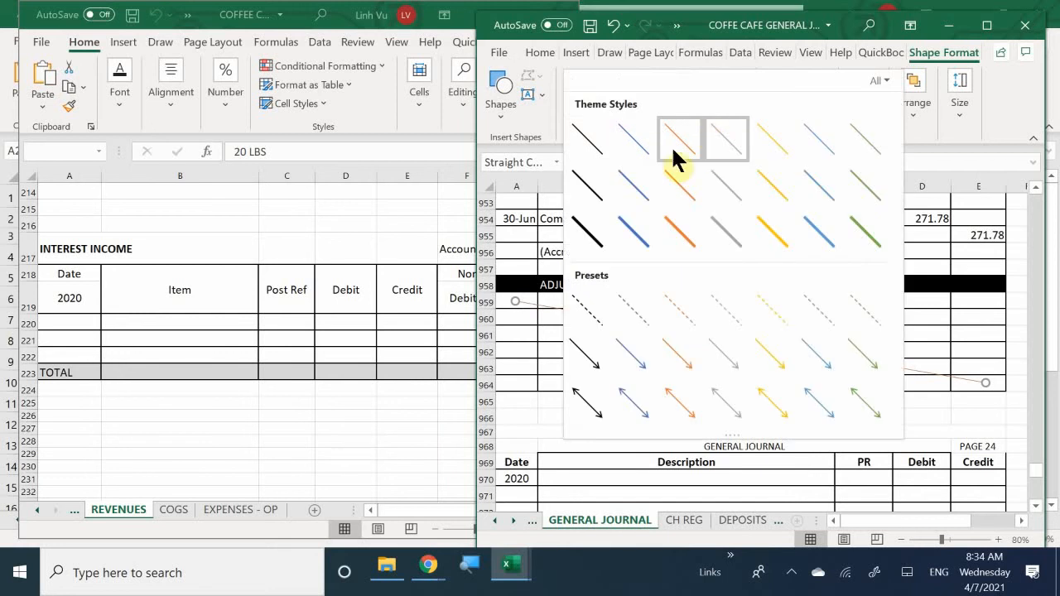
{"action": "left_click", "coordinate": [587, 234]}
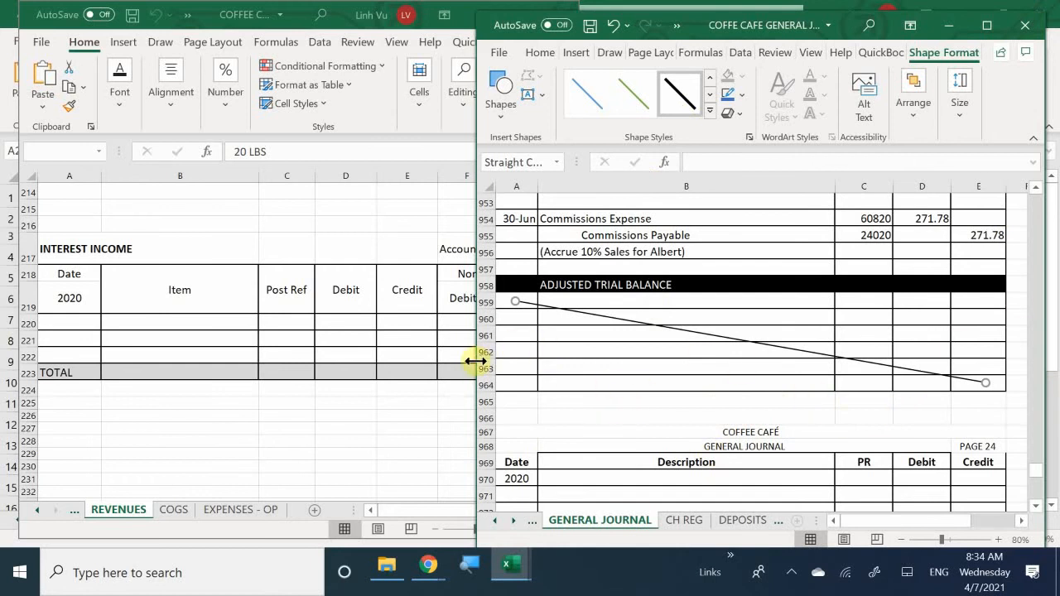
{"action": "left_click_drag", "start_coordinate": [488, 366], "coordinate": [495, 370]}
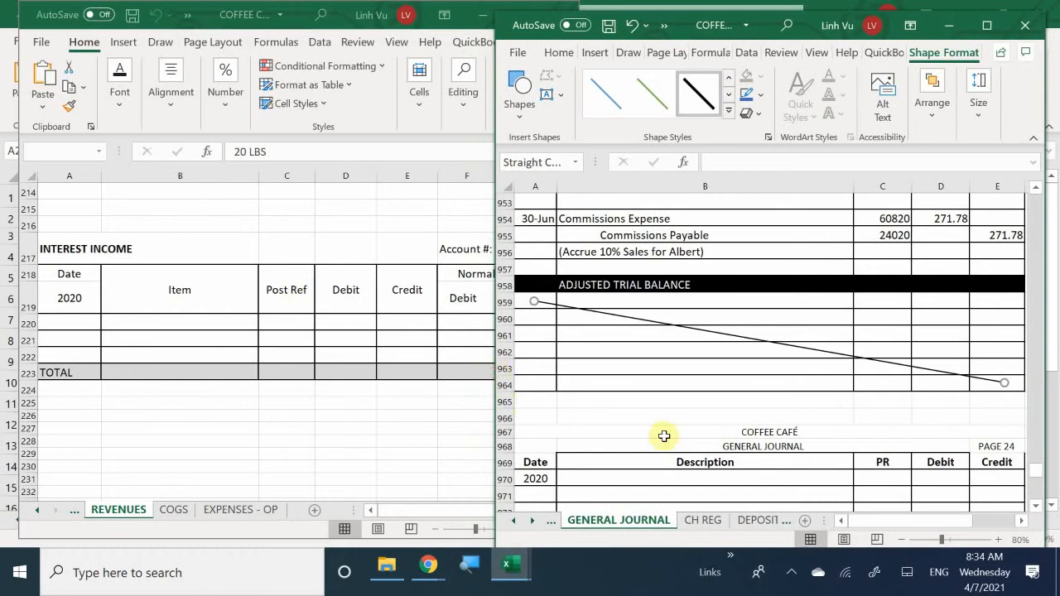
Step: Enter the date 6/30 in the first entry row under 2020 on general journal page 24
{"action": "left_click", "coordinate": [628, 421]}
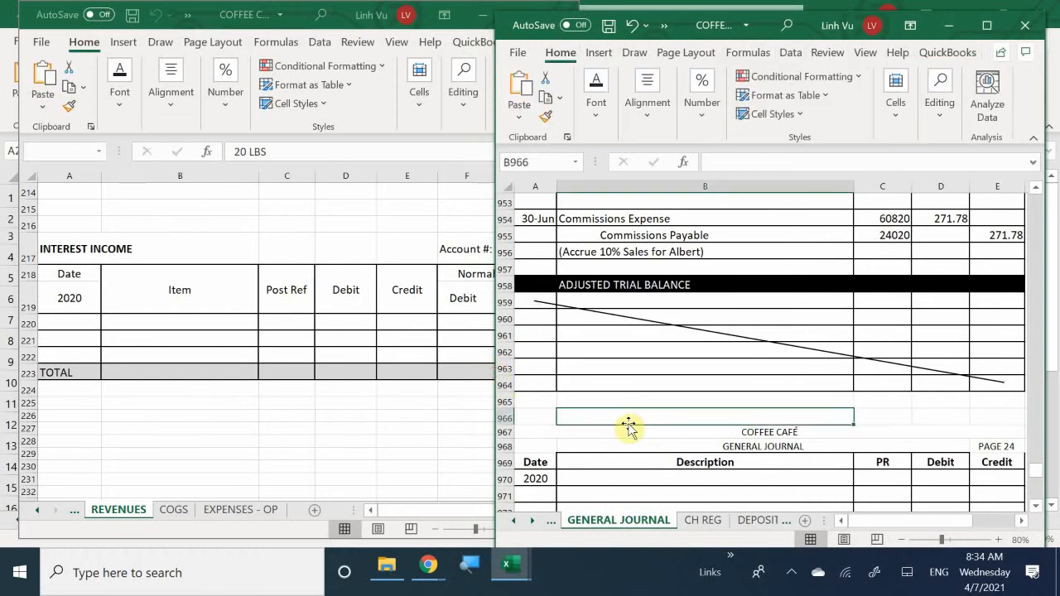
{"action": "scroll", "coordinate": [628, 424], "scroll_direction": "down", "scroll_amount": 2}
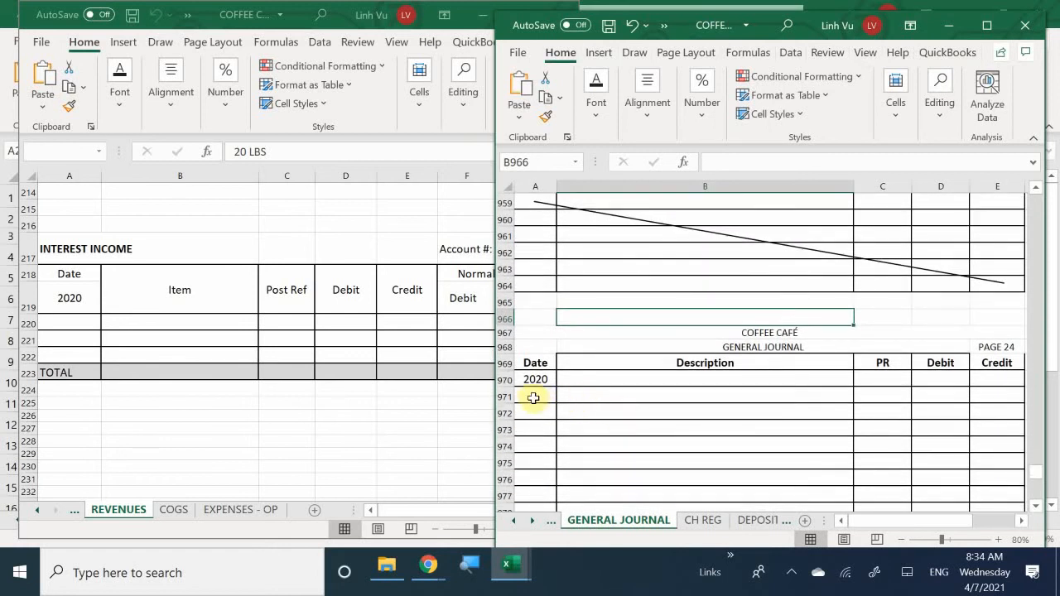
{"action": "left_click", "coordinate": [534, 398]}
{"action": "type", "text": "6/30"}
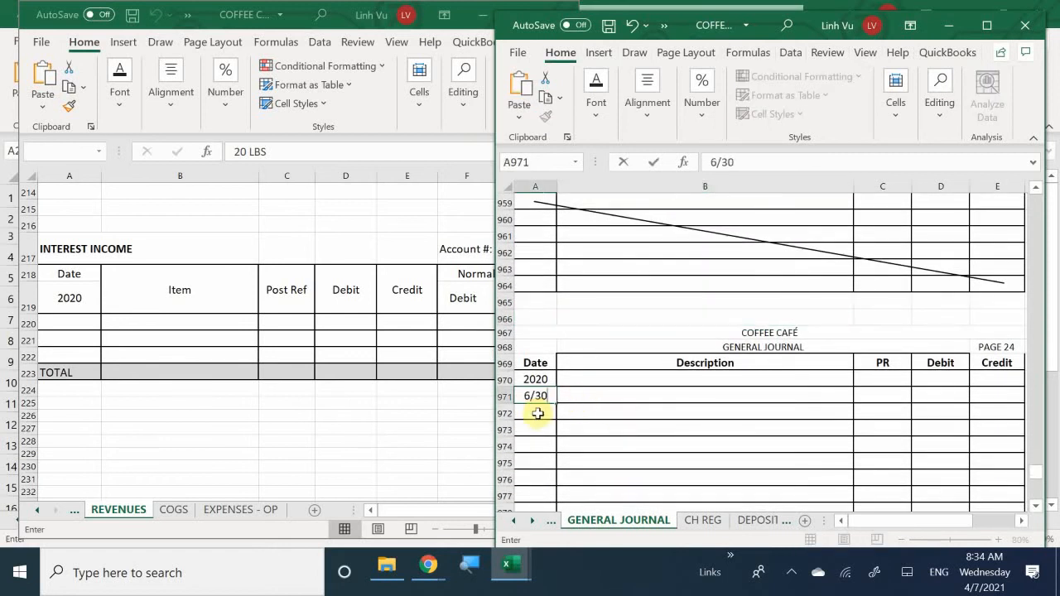
{"action": "key", "text": "Tab"}
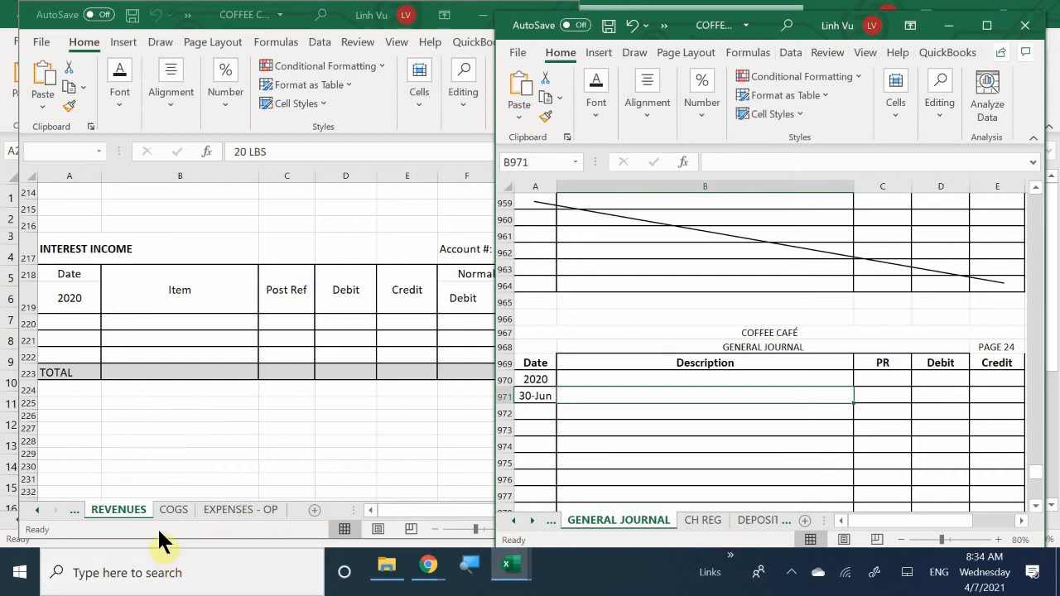
Step: Locate the first revenue account with postings on the REVENUES sheet and enter "Sales - Regular Coffee" as the 30-Jun description in the general journal
{"action": "left_click", "coordinate": [132, 509]}
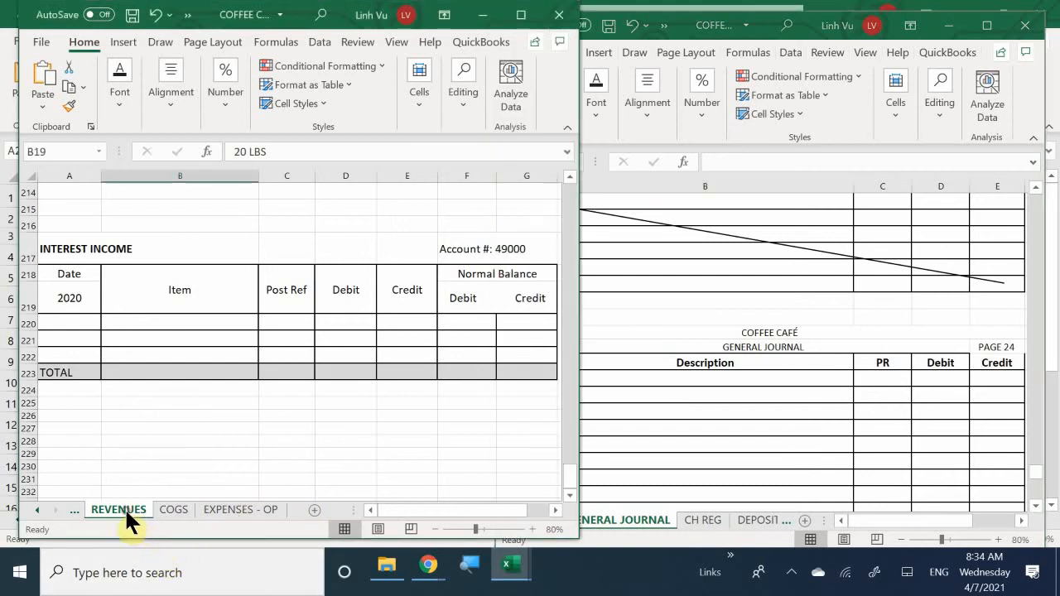
{"action": "scroll", "coordinate": [197, 389], "scroll_direction": "up", "scroll_amount": 20}
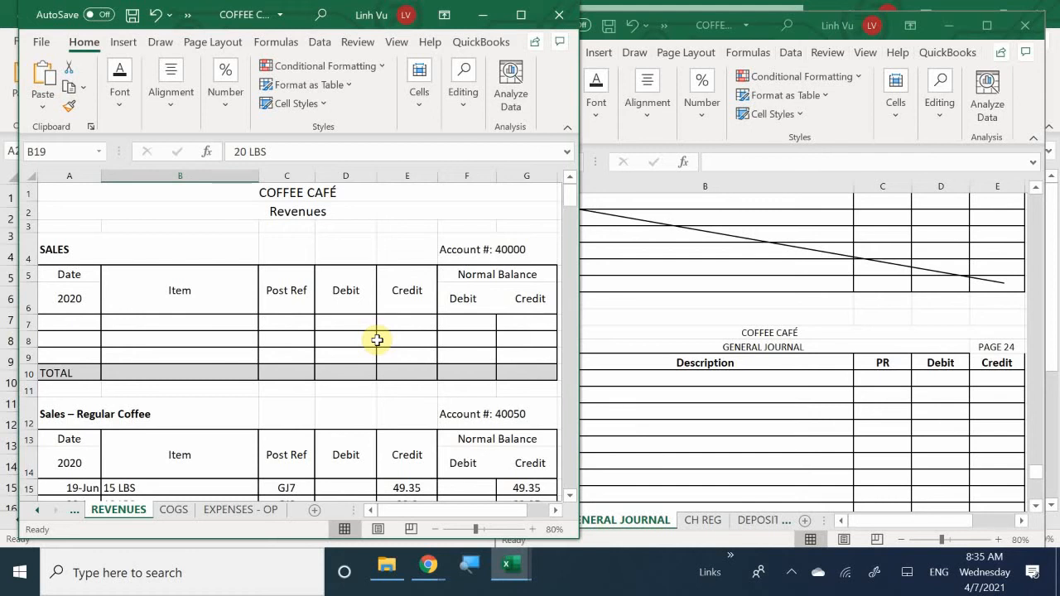
{"action": "scroll", "coordinate": [376, 339], "scroll_direction": "down", "scroll_amount": 2}
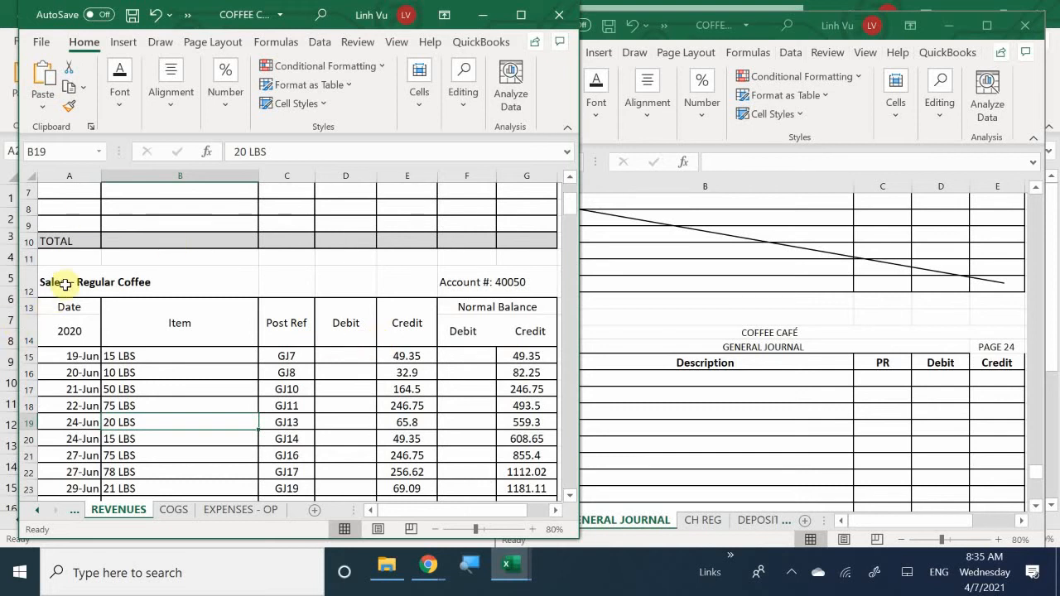
{"action": "scroll", "coordinate": [141, 326], "scroll_direction": "down", "scroll_amount": 2}
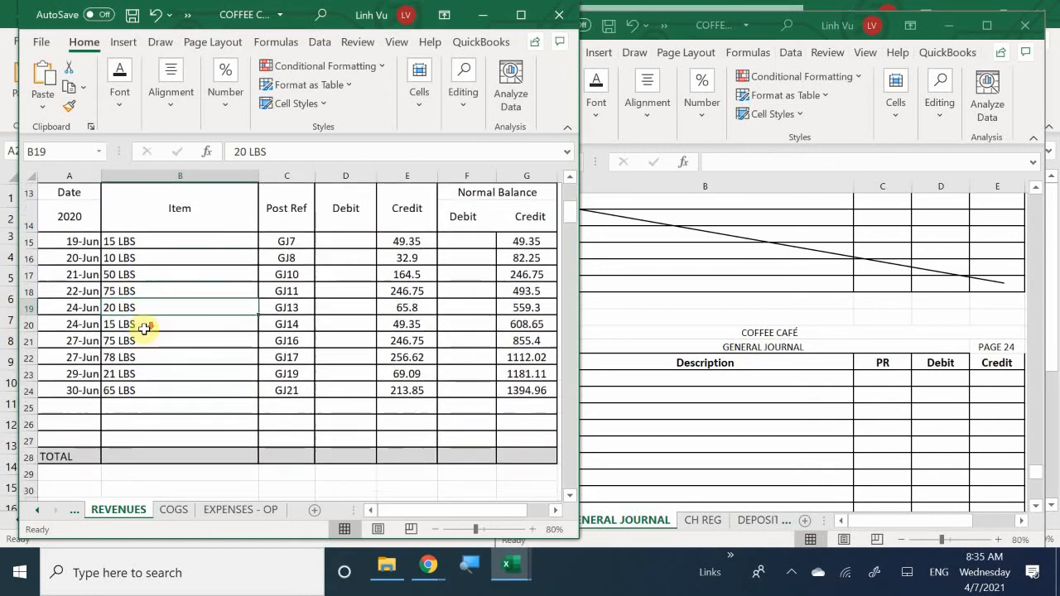
{"action": "scroll", "coordinate": [144, 329], "scroll_direction": "up", "scroll_amount": 1}
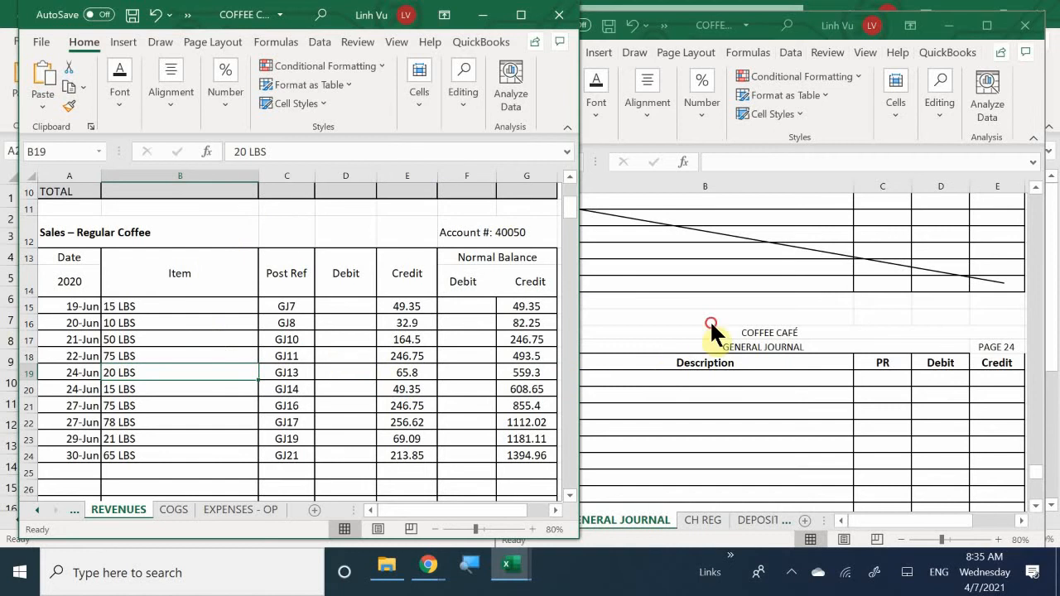
{"action": "left_click", "coordinate": [571, 396]}
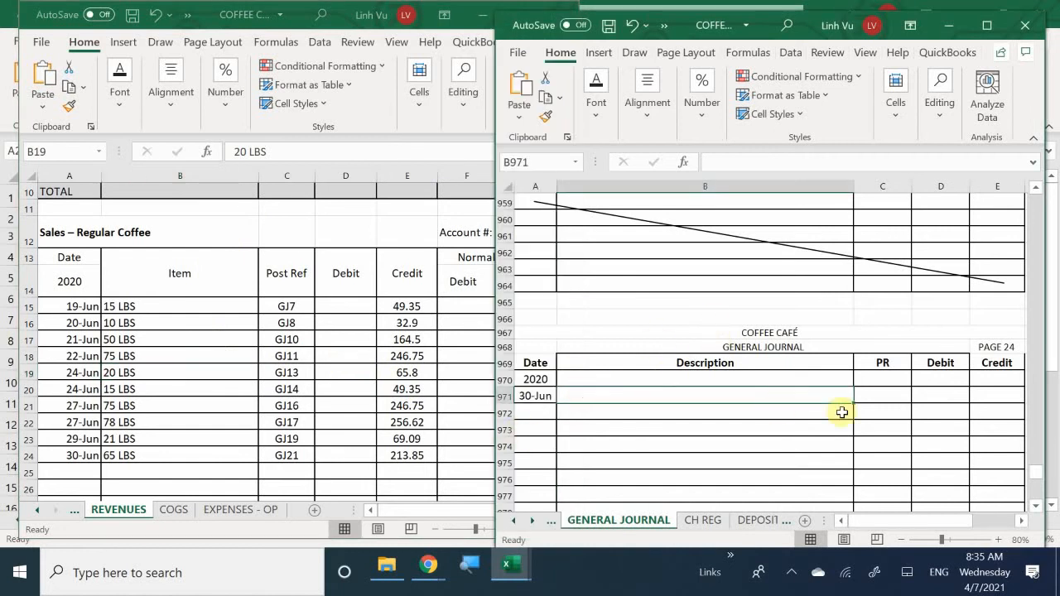
{"action": "type", "text": "S"}
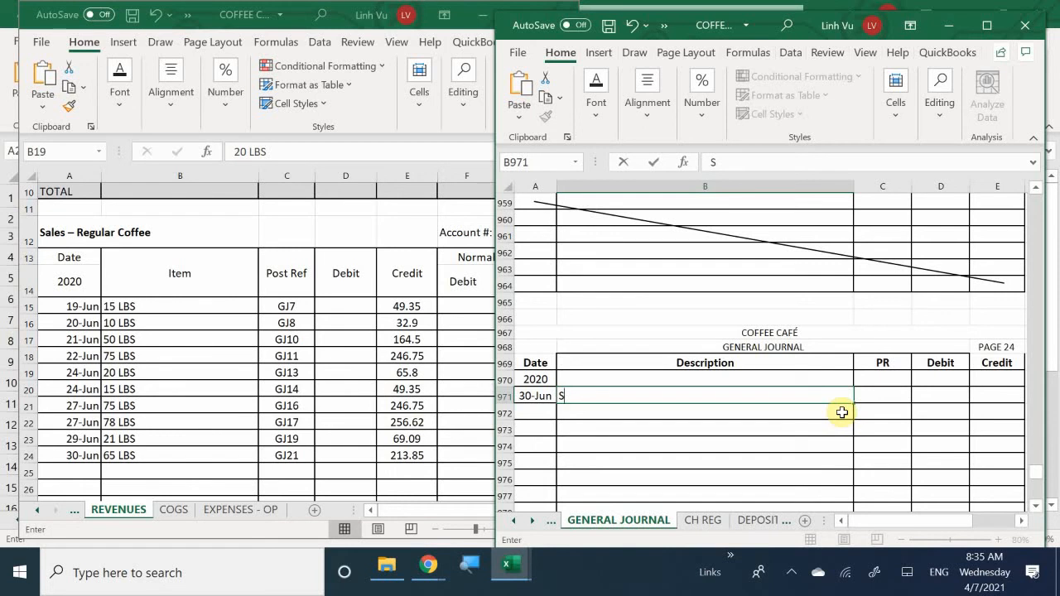
{"action": "type", "text": "ales - Regul"}
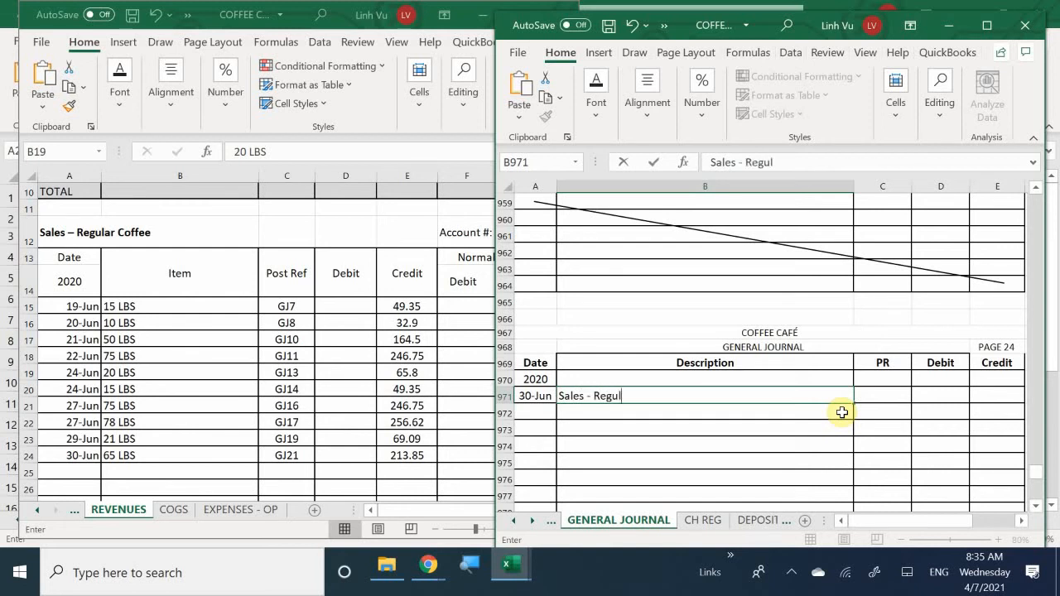
{"action": "type", "text": "ar Coffee"}
{"action": "key", "text": "Tab"}
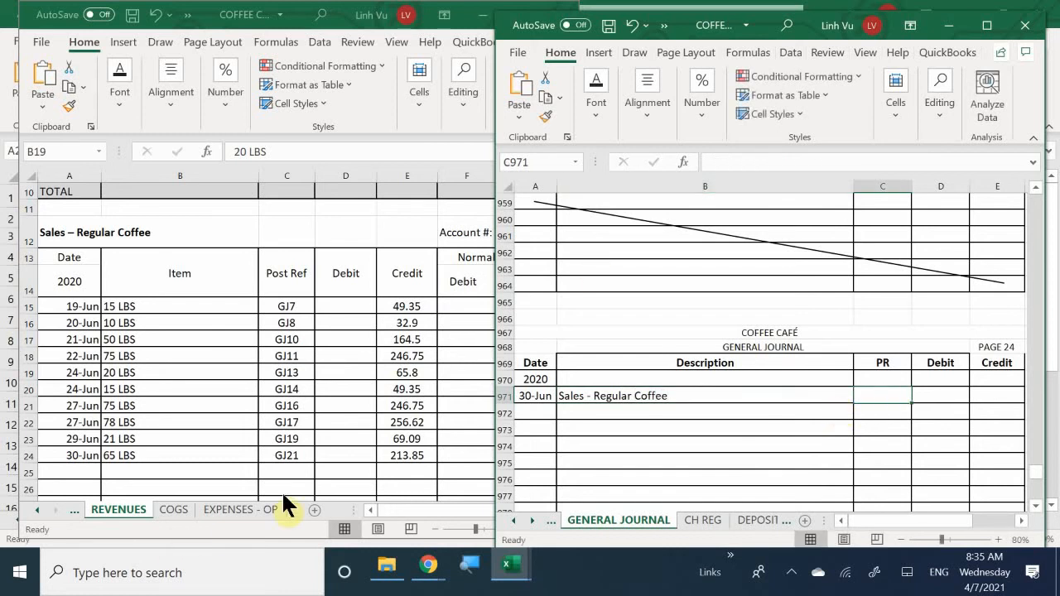
Step: Check the Sales – Regular Coffee ledger account and enter 40050 as the journal line's PR value
{"action": "left_click", "coordinate": [433, 351]}
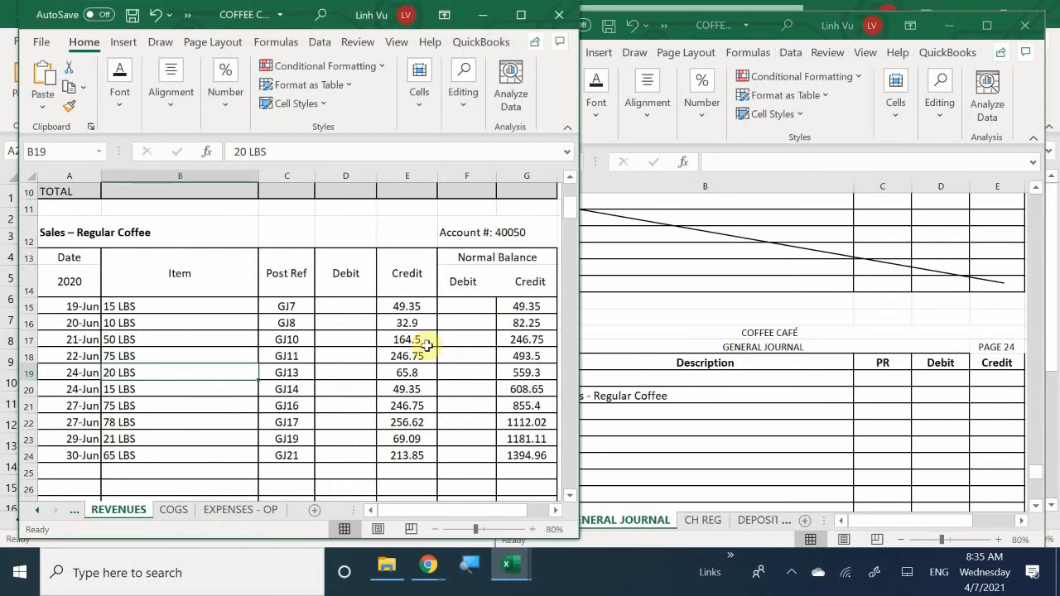
{"action": "left_click", "coordinate": [876, 398]}
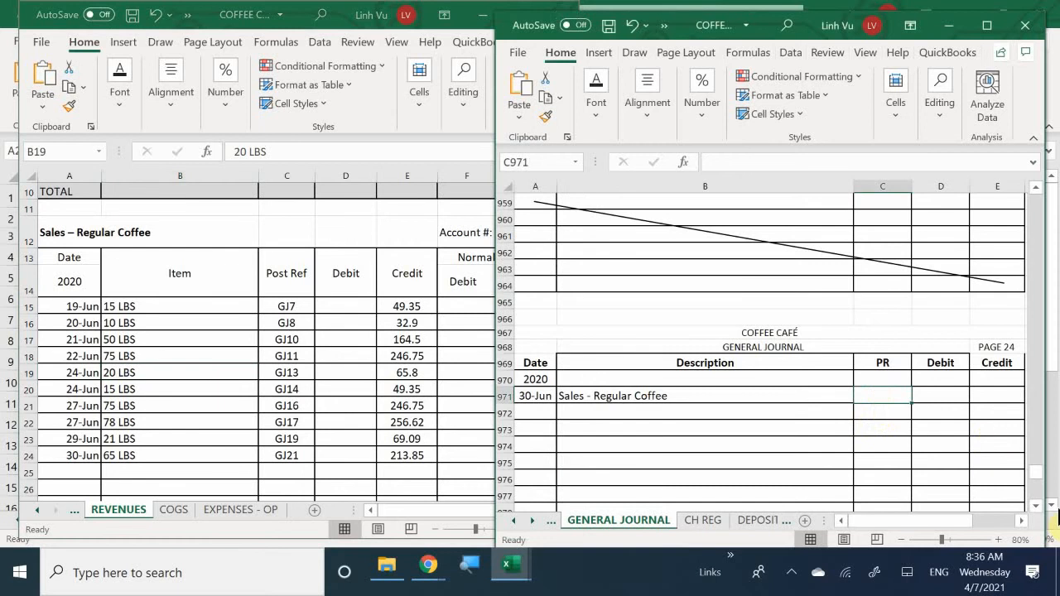
{"action": "type", "text": "40050"}
{"action": "key", "text": "Tab"}
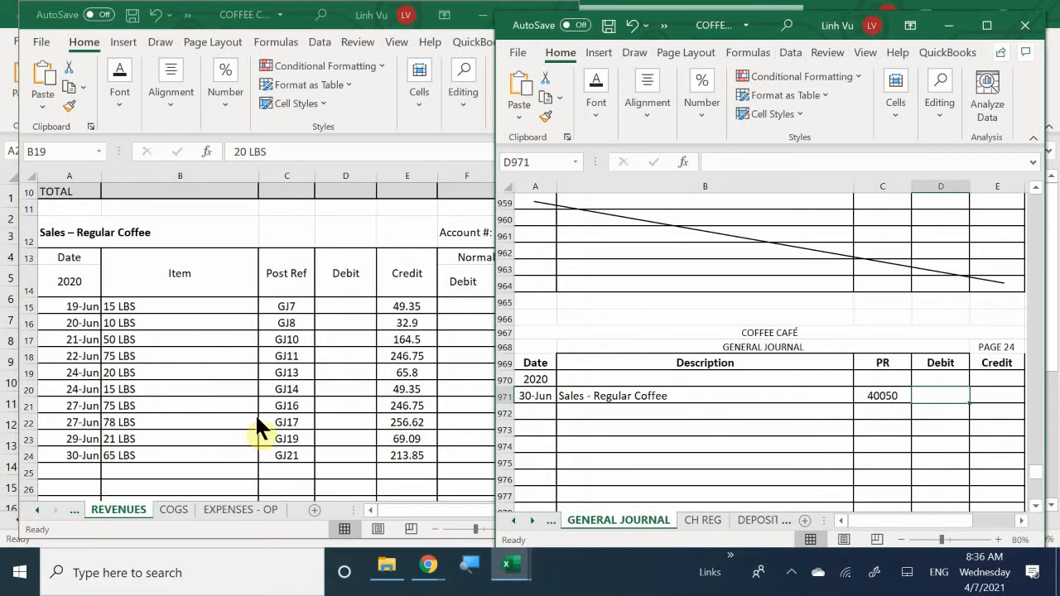
Step: Shift the ledger window slightly away from the journal and enter a debit of 1394.96 for Sales - Regular Coffee in the journal
{"action": "left_click", "coordinate": [252, 372]}
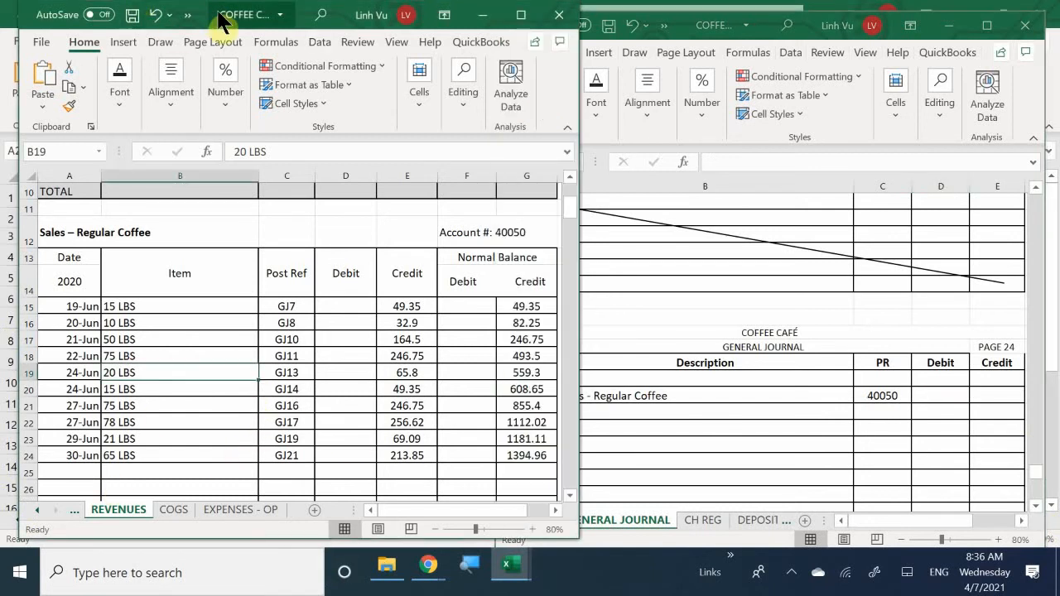
{"action": "left_click_drag", "start_coordinate": [219, 15], "coordinate": [202, 15]}
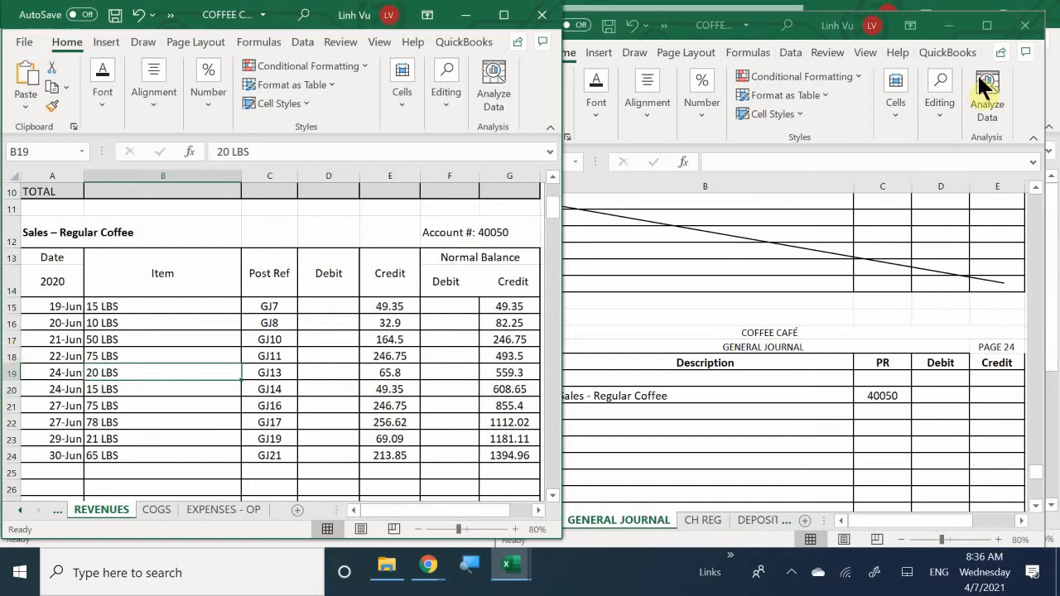
{"action": "left_click", "coordinate": [927, 396]}
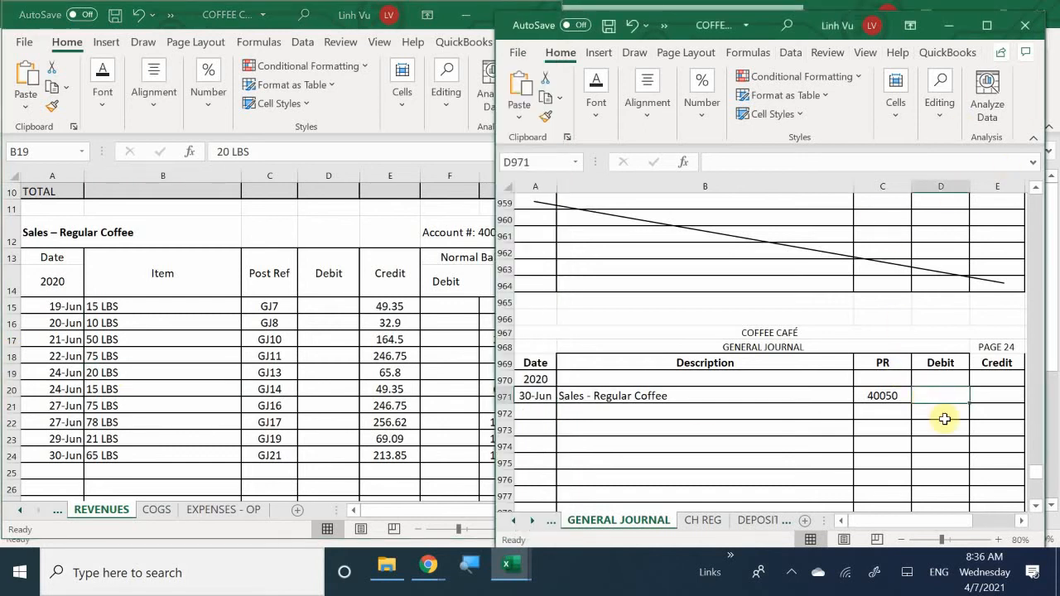
{"action": "type", "text": "1394.9"}
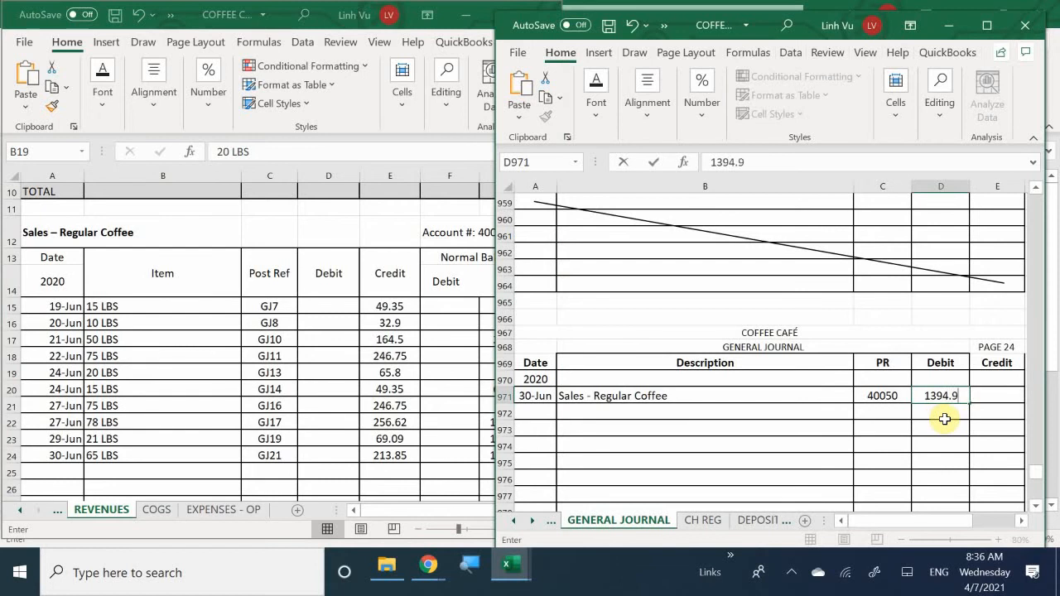
{"action": "type", "text": "6"}
{"action": "key", "text": "Return"}
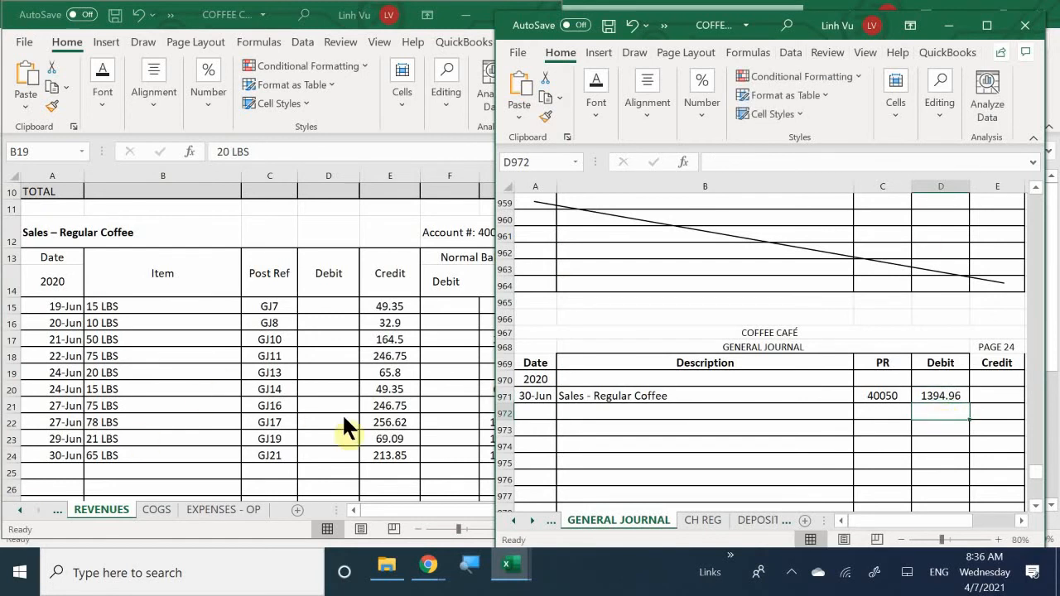
Step: Add a ledger line dated 6/30 with the item CLOSE in row 25 of the Sales – Regular Coffee account
{"action": "key", "text": "alt+Tab"}
{"action": "scroll", "coordinate": [489, 385], "scroll_direction": "down", "scroll_amount": 1}
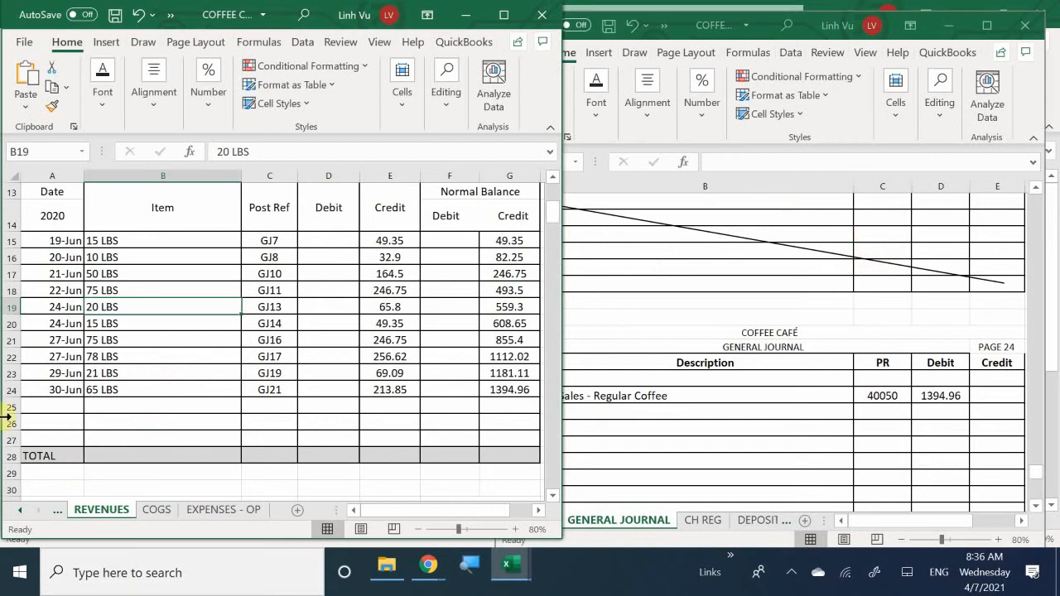
{"action": "left_click", "coordinate": [58, 409]}
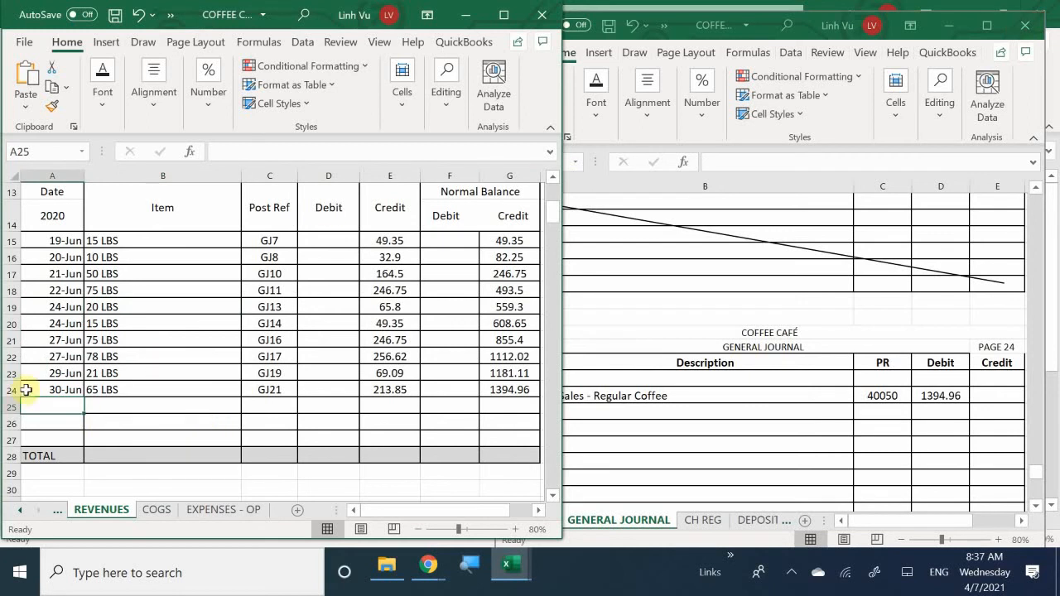
{"action": "scroll", "coordinate": [56, 334], "scroll_direction": "up", "scroll_amount": 3}
{"action": "scroll", "coordinate": [52, 332], "scroll_direction": "up", "scroll_amount": 1}
{"action": "scroll", "coordinate": [53, 340], "scroll_direction": "down", "scroll_amount": 4}
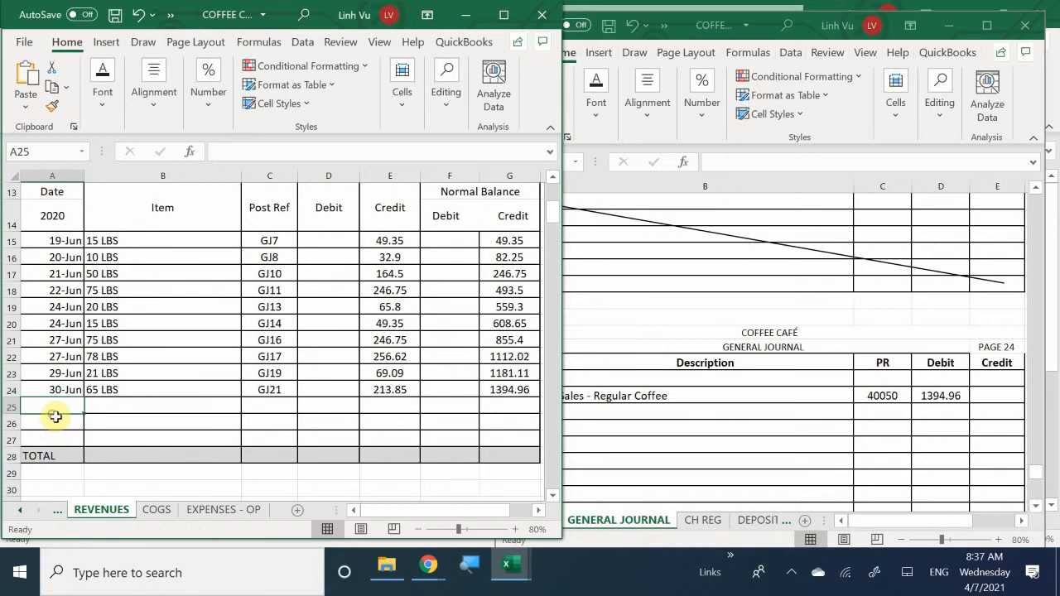
{"action": "type", "text": "6/30"}
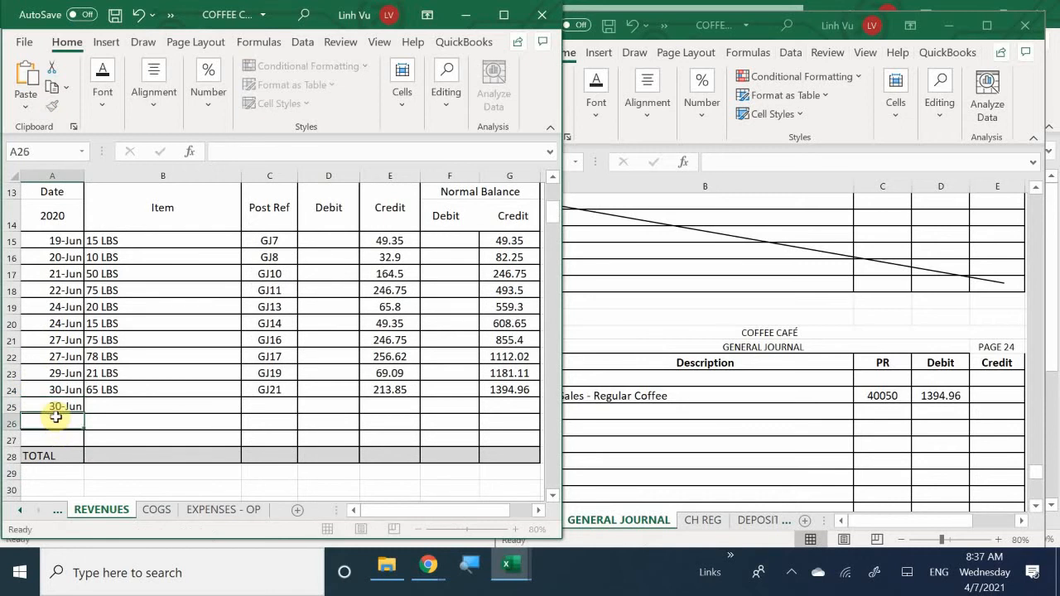
{"action": "key", "text": "Tab"}
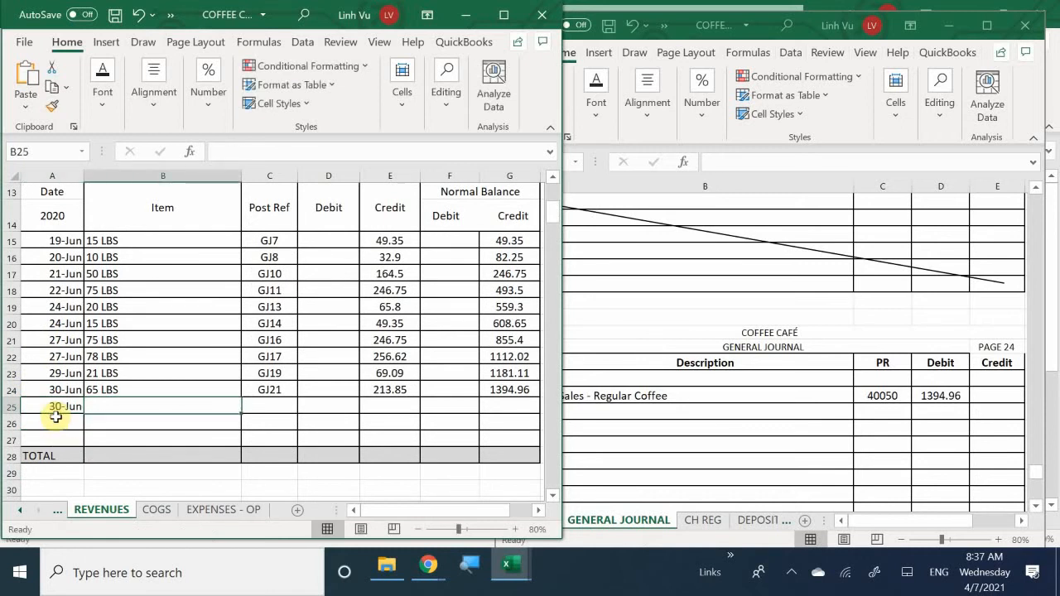
{"action": "type", "text": "CLOSE"}
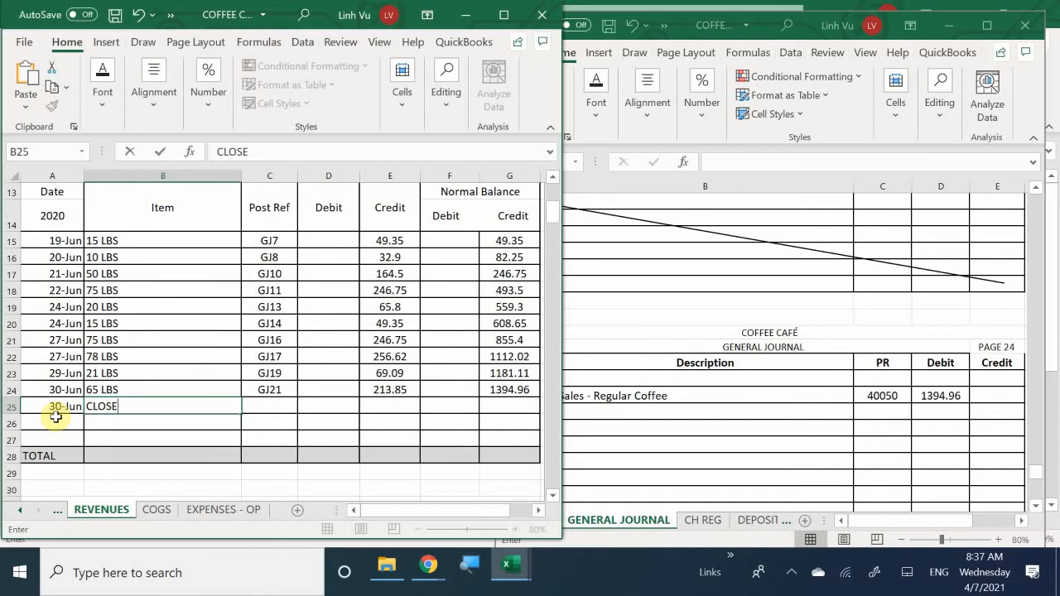
{"action": "key", "text": "Tab"}
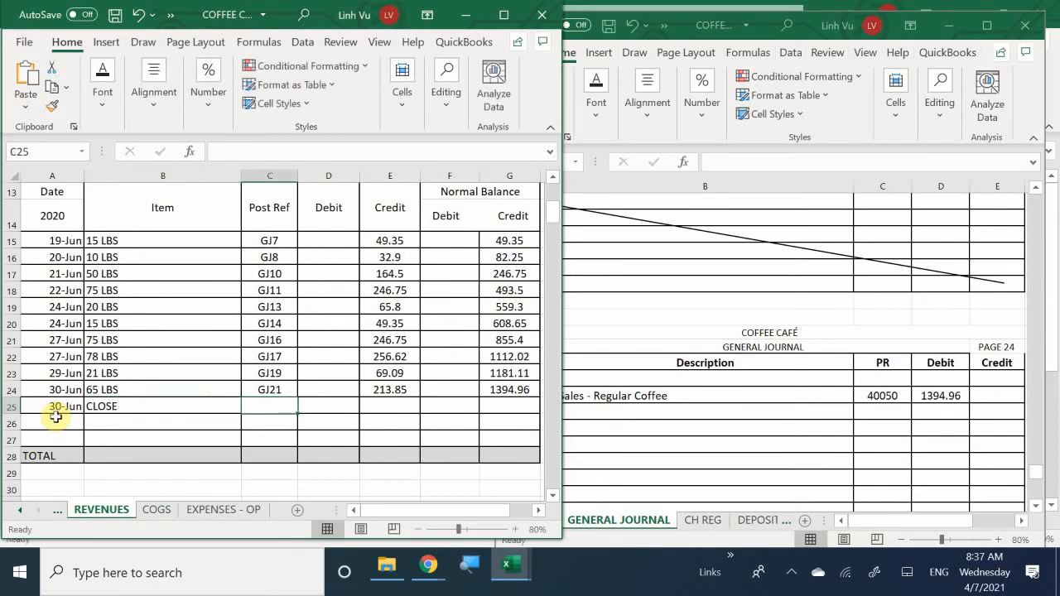
Step: Enter GJ24 as the post reference of the CLOSE line in the Sales – Regular Coffee ledger account
{"action": "type", "text": "GK"}
{"action": "key", "text": "BackSpace"}
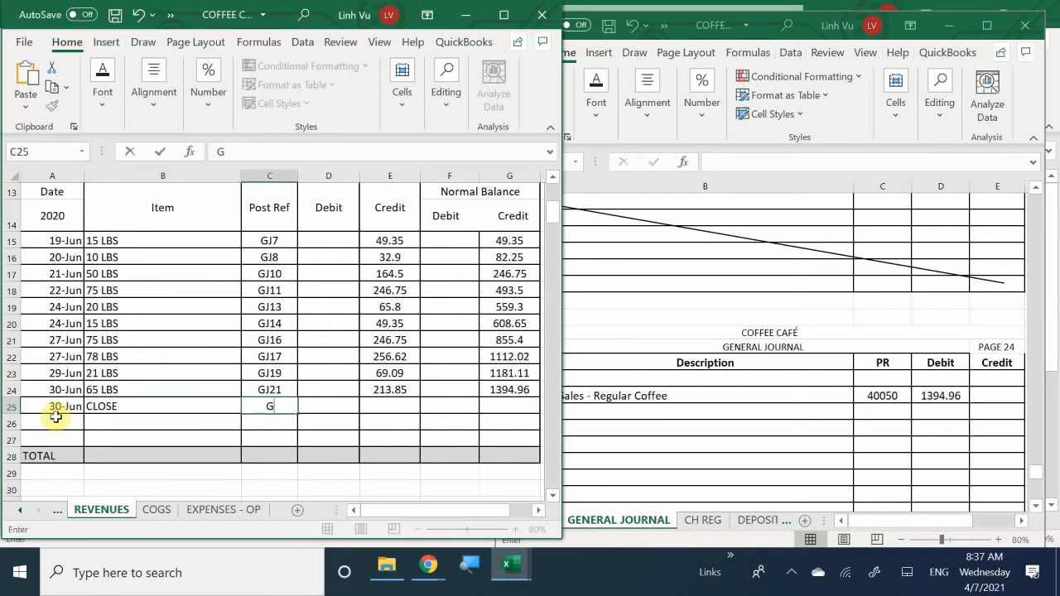
{"action": "type", "text": "J24"}
{"action": "key", "text": "Tab"}
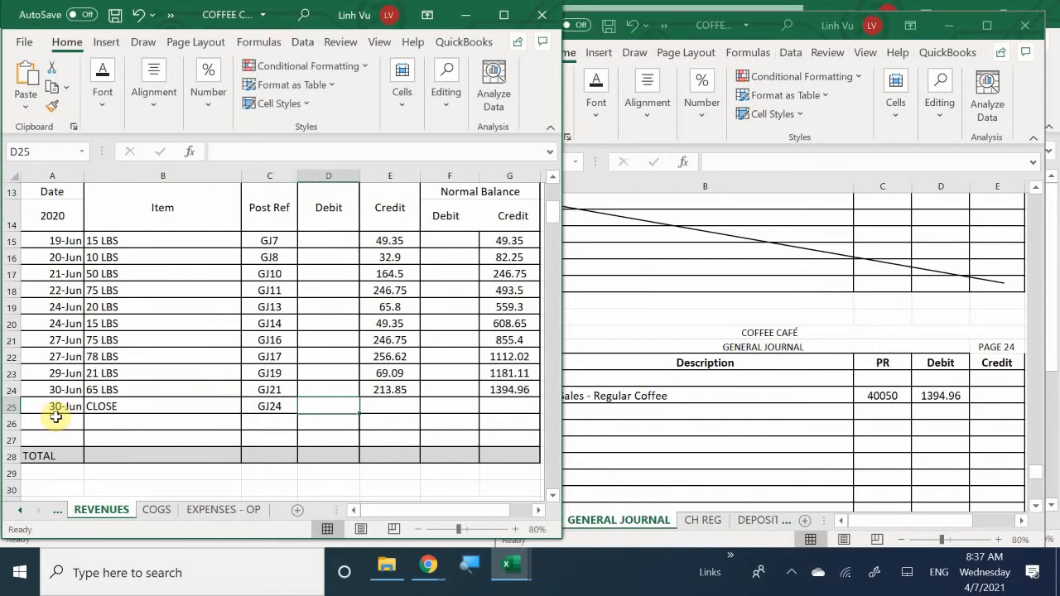
Step: Enter a debit of 1394.96 on the CLOSE line and extend the running credit balance formula from G24 to G25
{"action": "type", "text": "1394"}
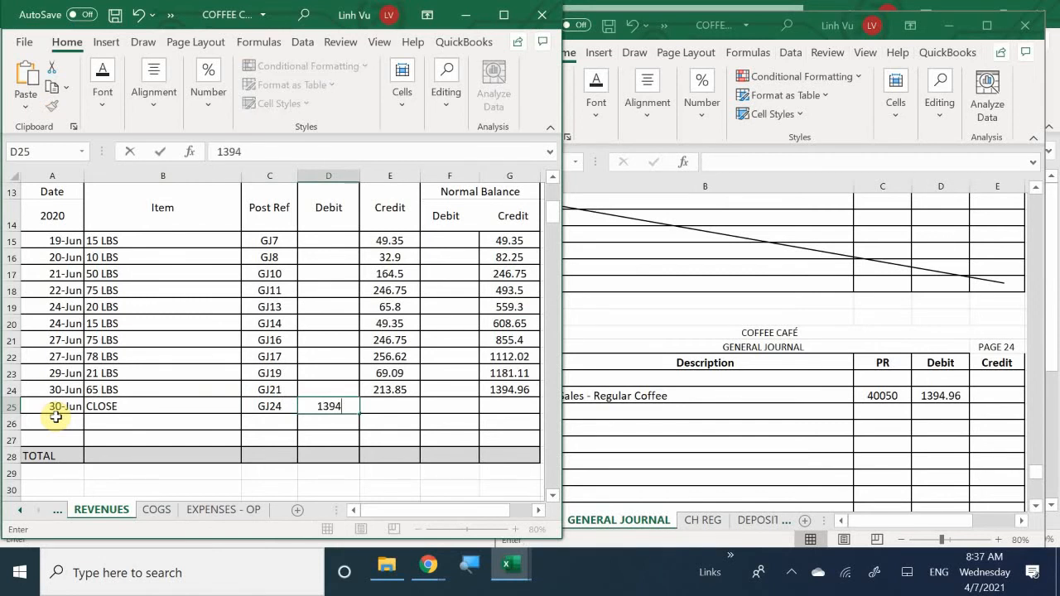
{"action": "type", "text": ".96"}
{"action": "key", "text": "Return"}
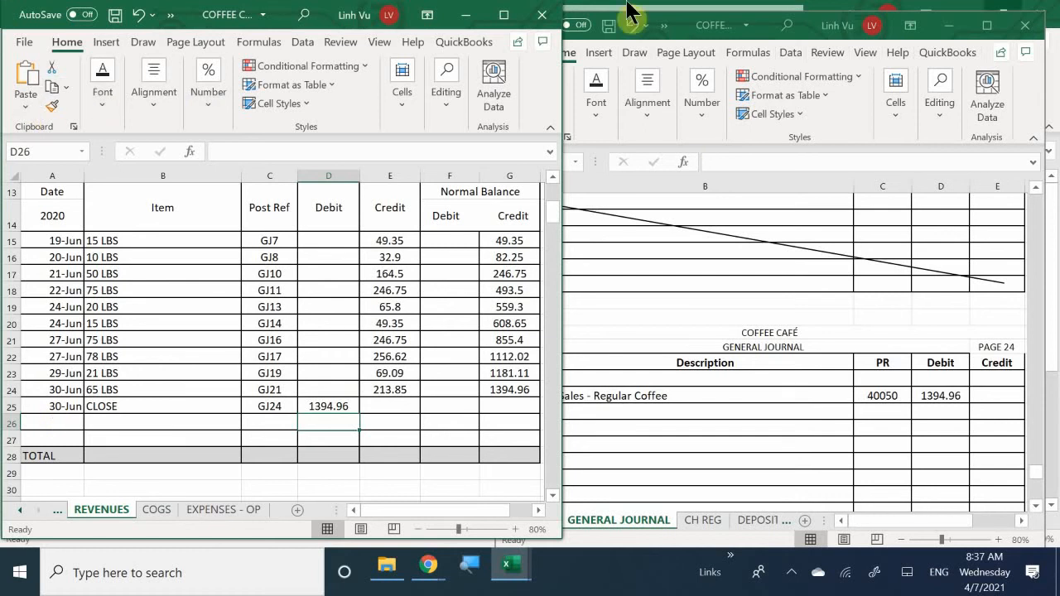
{"action": "left_click", "coordinate": [507, 385]}
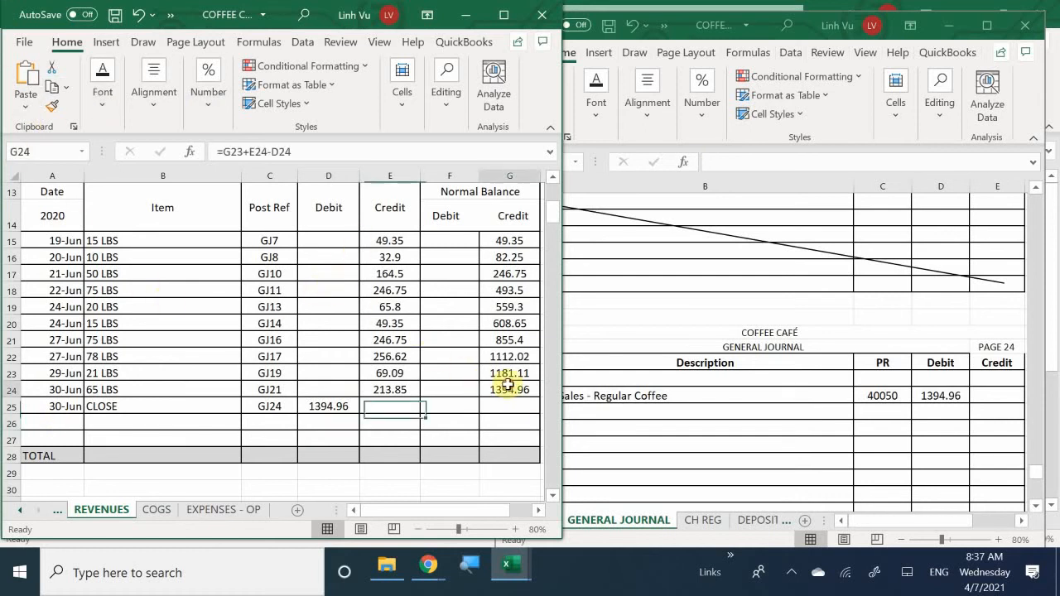
{"action": "left_click_drag", "start_coordinate": [540, 399], "coordinate": [540, 412]}
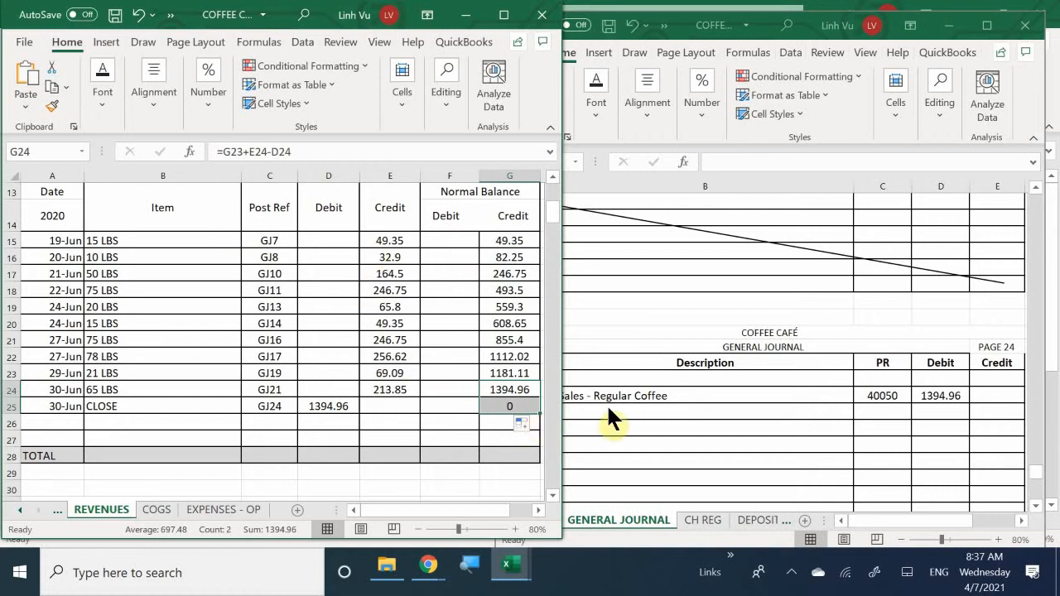
Step: Add the description Sales - Supreme Coffee in row 972 of the general journal, below the Regular Coffee line
{"action": "left_click", "coordinate": [383, 404]}
{"action": "scroll", "coordinate": [383, 401], "scroll_direction": "down", "scroll_amount": 1}
{"action": "scroll", "coordinate": [383, 401], "scroll_direction": "down", "scroll_amount": 6}
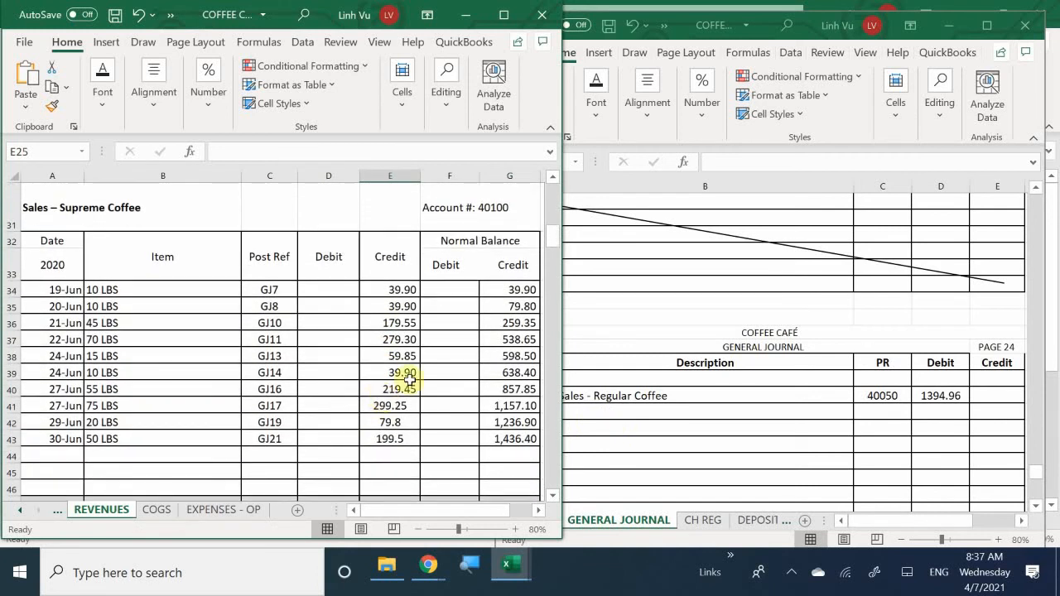
{"action": "left_click", "coordinate": [593, 408]}
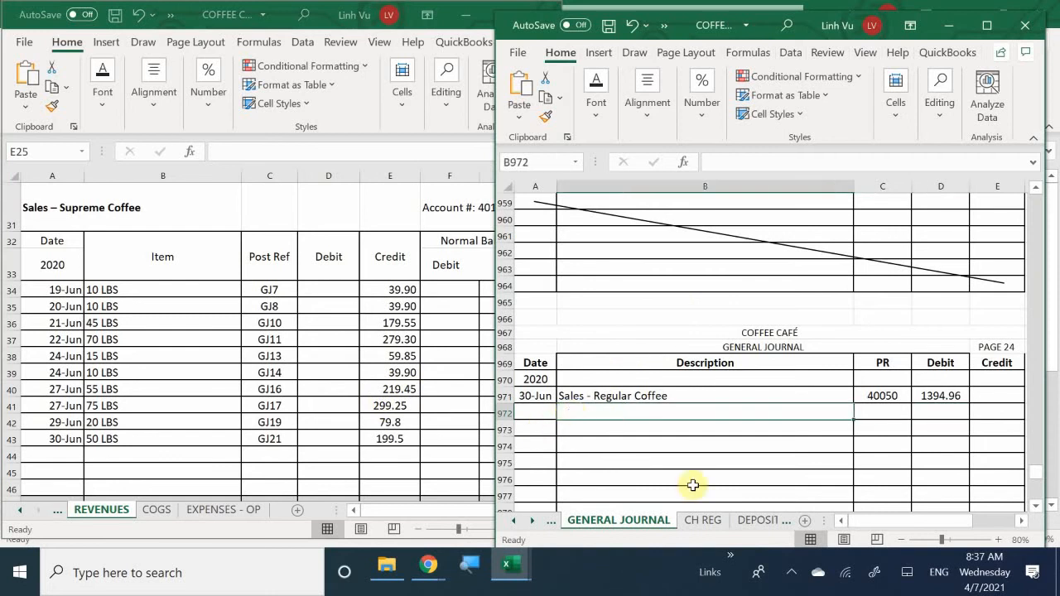
{"action": "type", "text": "Sales"}
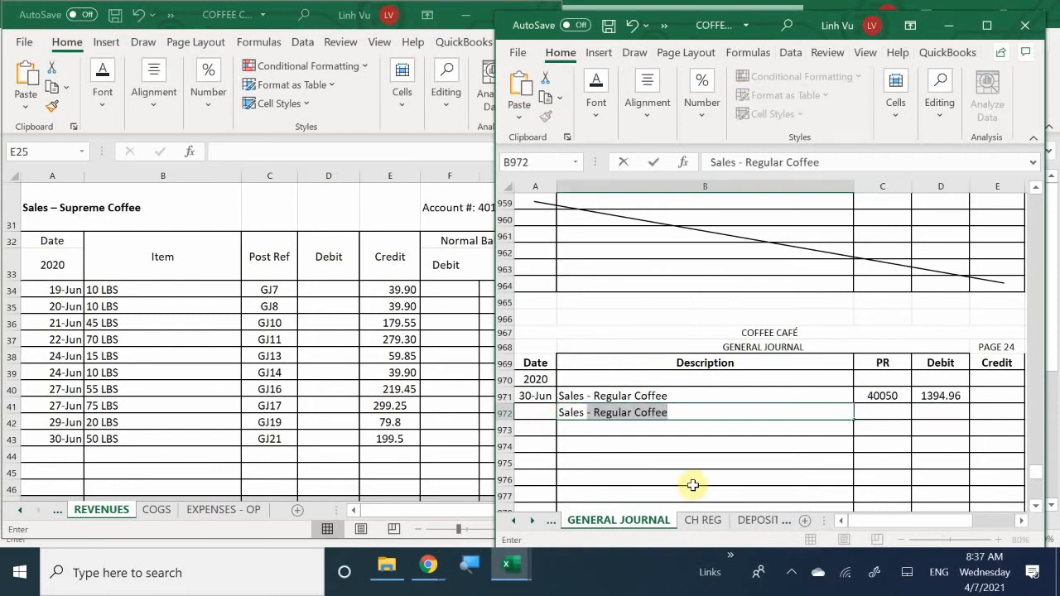
{"action": "type", "text": " - Supreme"}
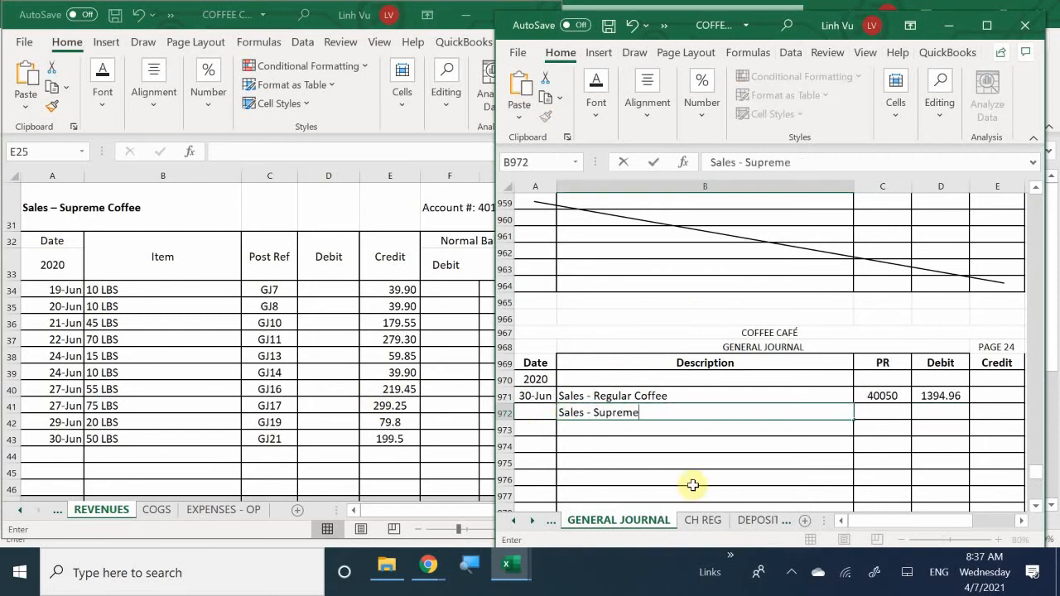
{"action": "type", "text": " Coffee"}
Step: Enter 40100 as the PR for the Sales - Supreme Coffee line in the journal
{"action": "key", "text": "Tab"}
{"action": "type", "text": "400"}
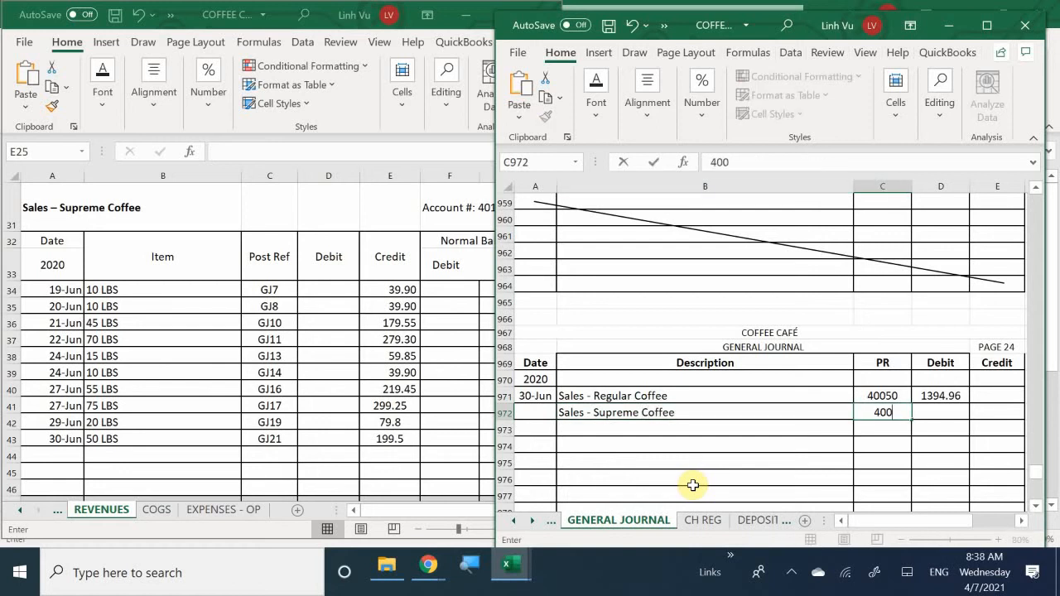
{"action": "key", "text": "BackSpace"}
{"action": "type", "text": "100"}
{"action": "key", "text": "Tab"}
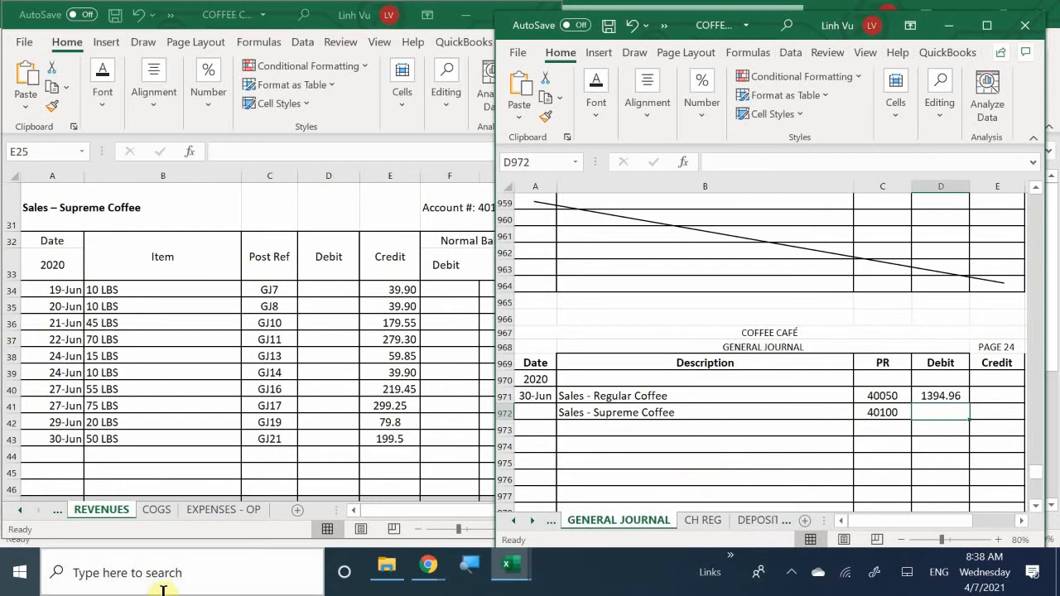
Step: Look up the closing balance of the Supreme Coffee ledger account and enter a debit of 1436.40 on its journal line
{"action": "left_click", "coordinate": [397, 460]}
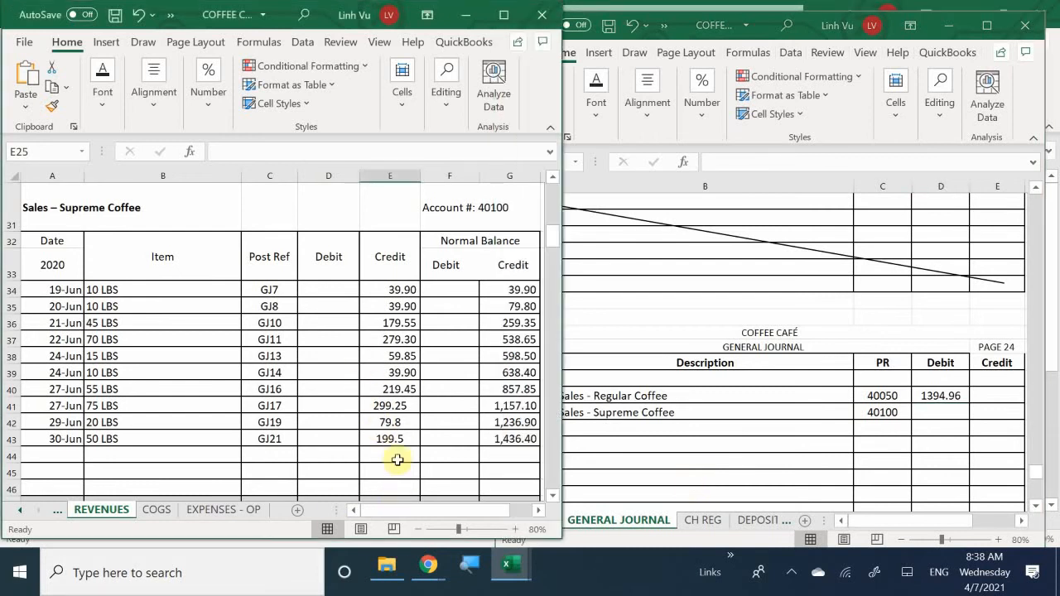
{"action": "left_click", "coordinate": [928, 412]}
{"action": "type", "text": "1436.40"}
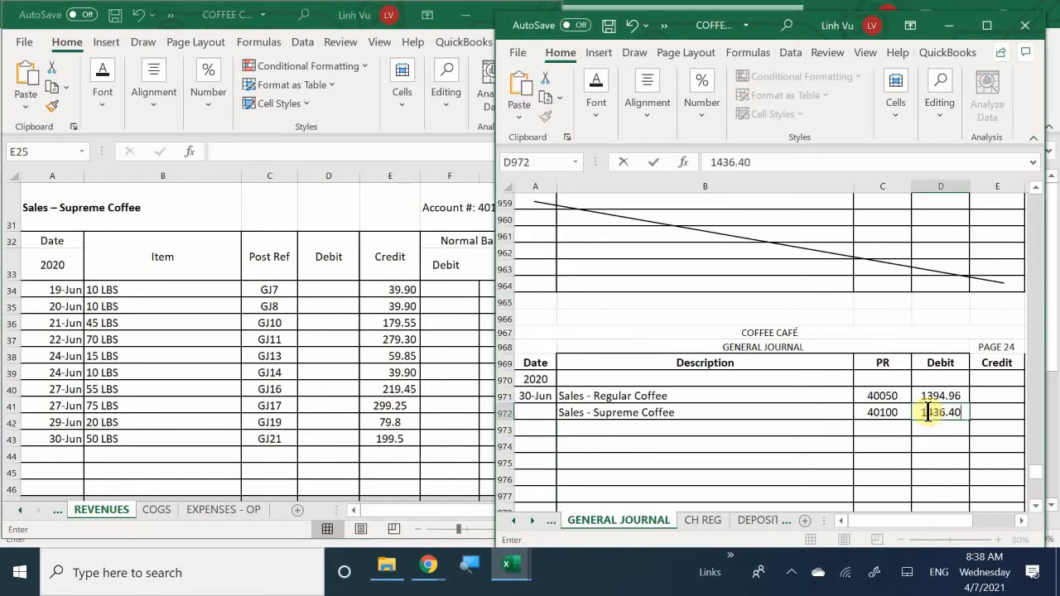
{"action": "key", "text": "Return"}
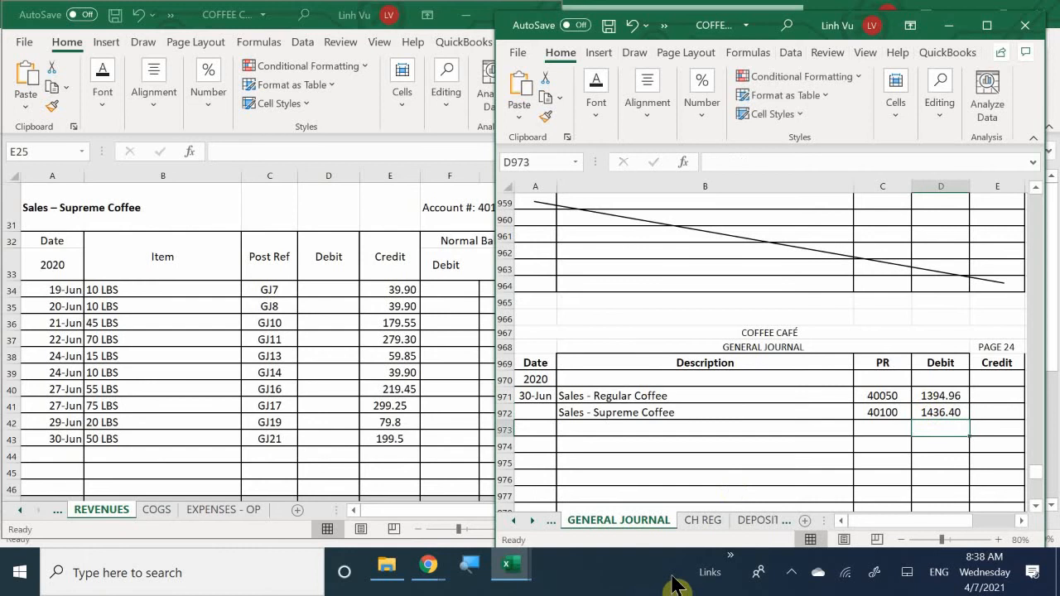
Step: Enter 6*30 as the date in row 44 of the Sales – Supreme Coffee ledger account
{"action": "left_click", "coordinate": [139, 458]}
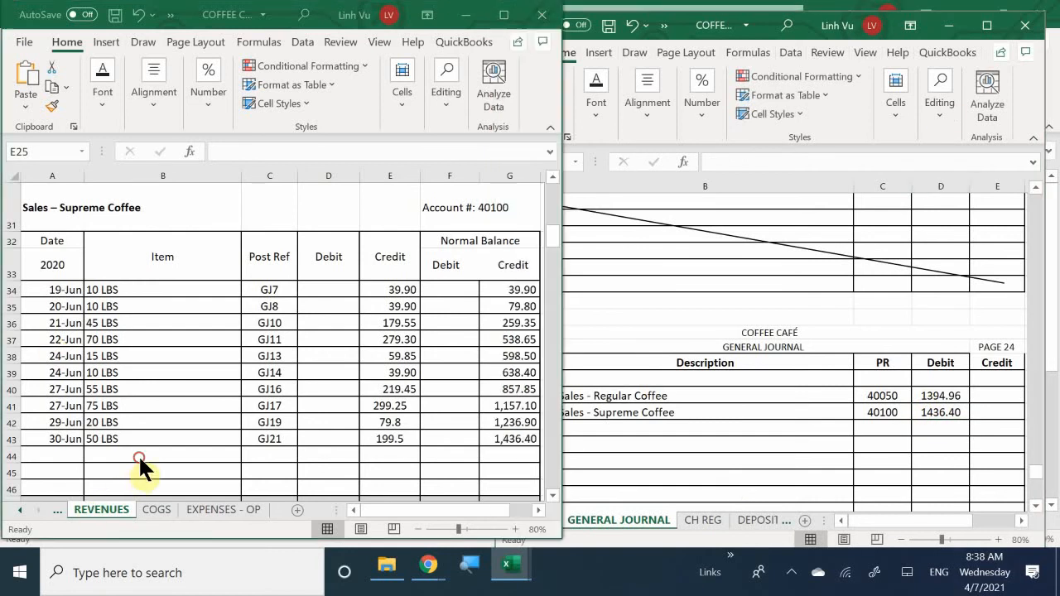
{"action": "left_click", "coordinate": [50, 462]}
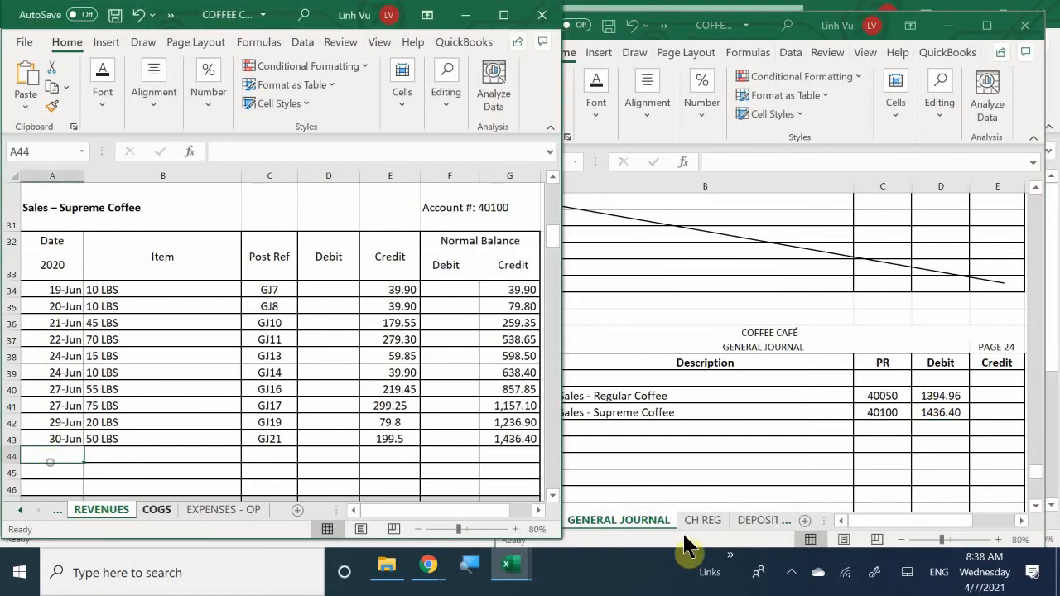
{"action": "type", "text": "6*30"}
{"action": "key", "text": "Return"}
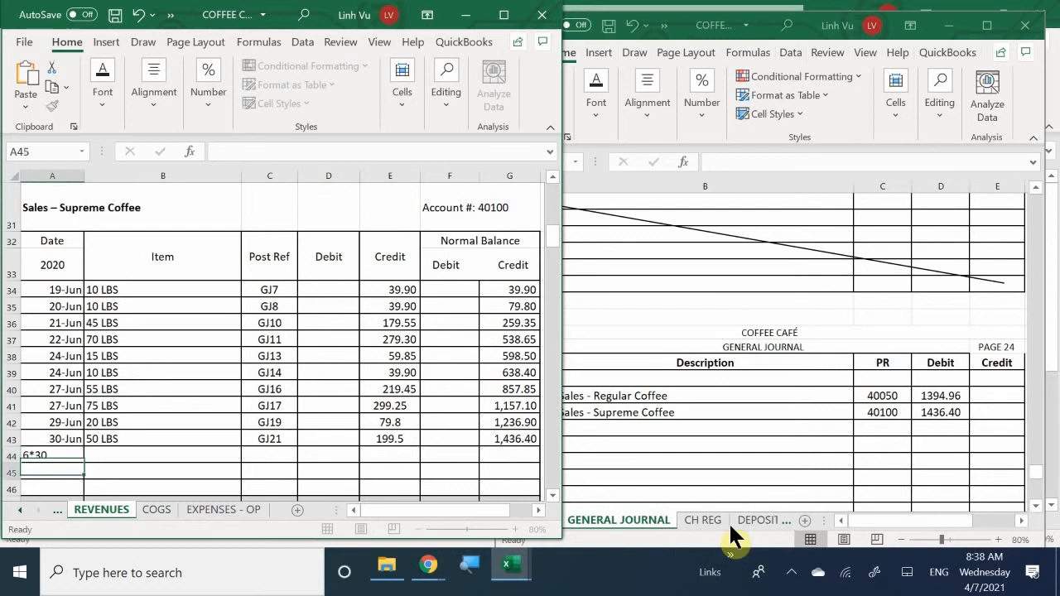
{"action": "key", "text": "Right"}
{"action": "key", "text": "Up"}
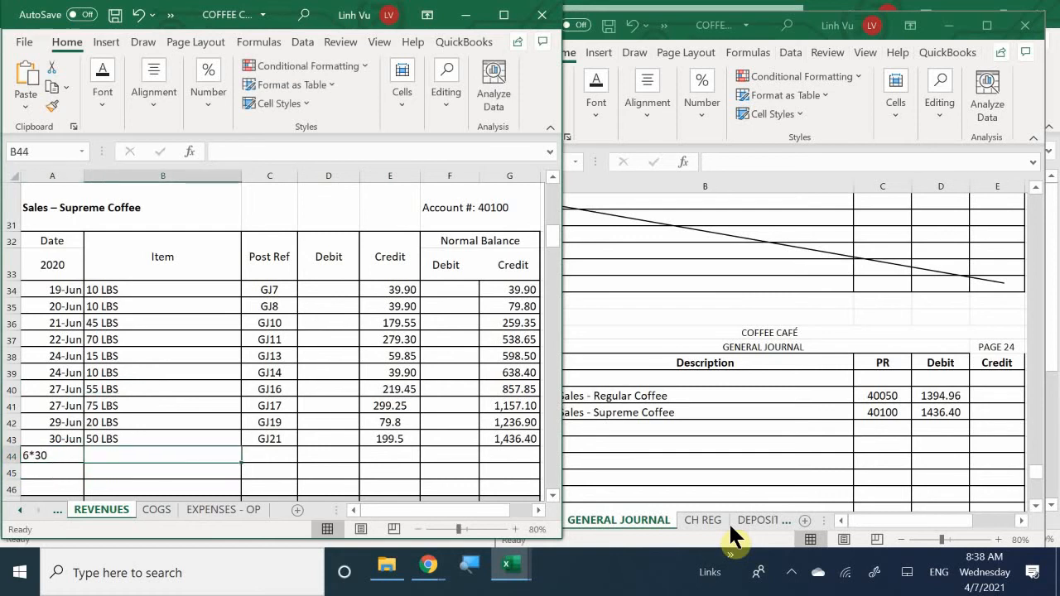
Step: Enter CLOSE as the item and GJ24 as the post reference in row 44 of the Supreme Coffee ledger
{"action": "type", "text": "C:"}
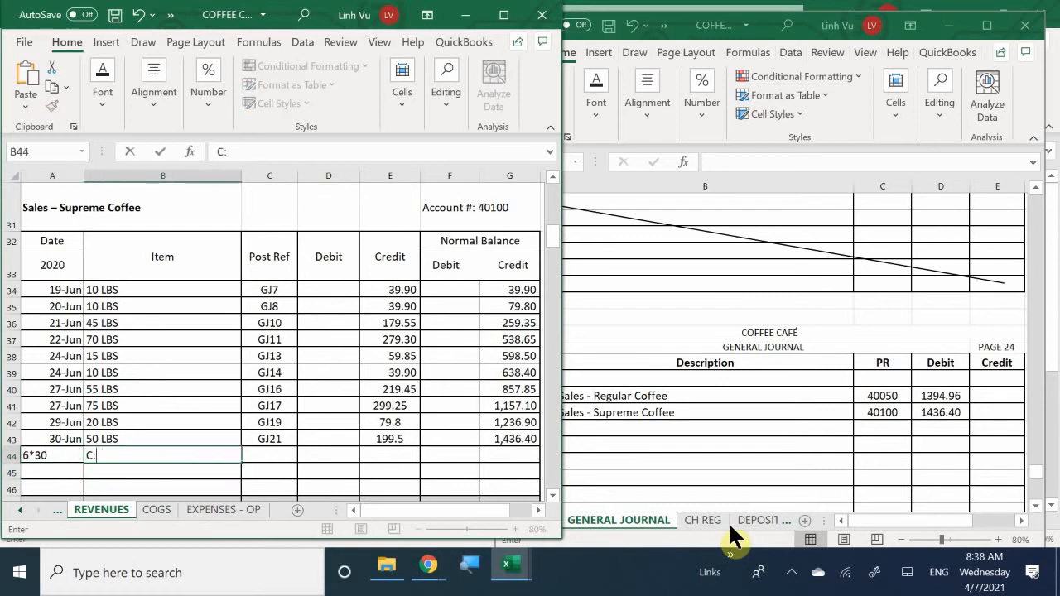
{"action": "type", "text": "PSOSE"}
{"action": "key", "text": "Tab"}
{"action": "type", "text": "GJ"}
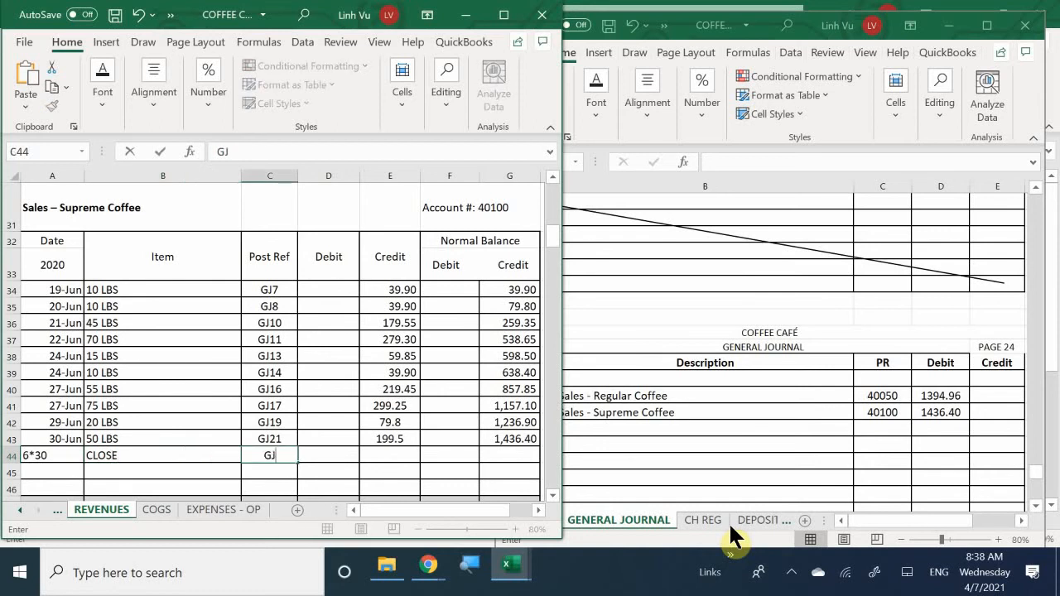
{"action": "type", "text": "24"}
{"action": "key", "text": "Tab"}
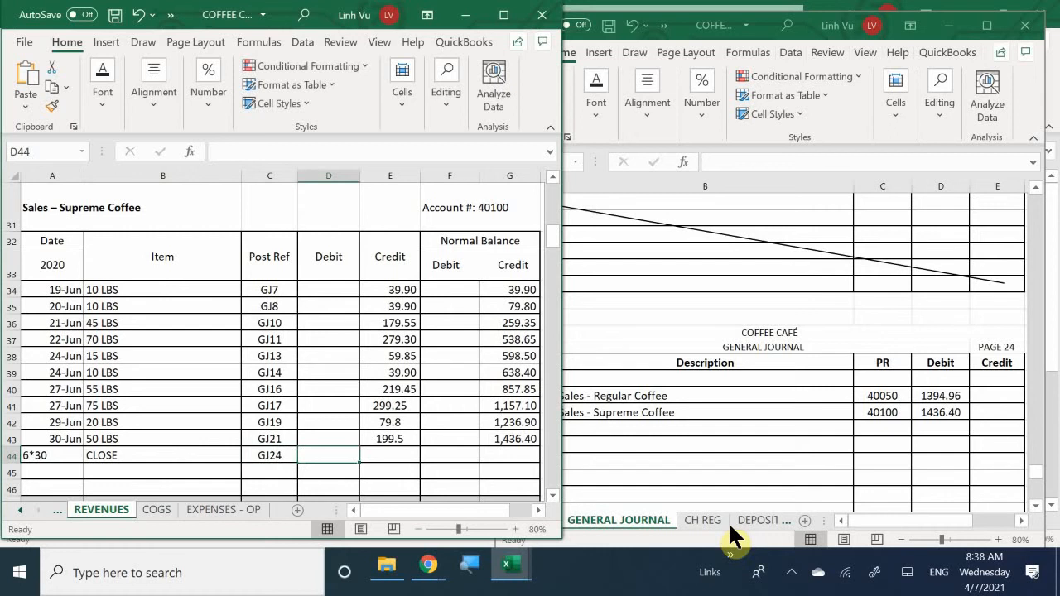
Step: Enter a debit of 1436.40 on the Supreme Coffee CLOSE line and extend the credit balance formula from G43 to G44
{"action": "type", "text": "1436.40"}
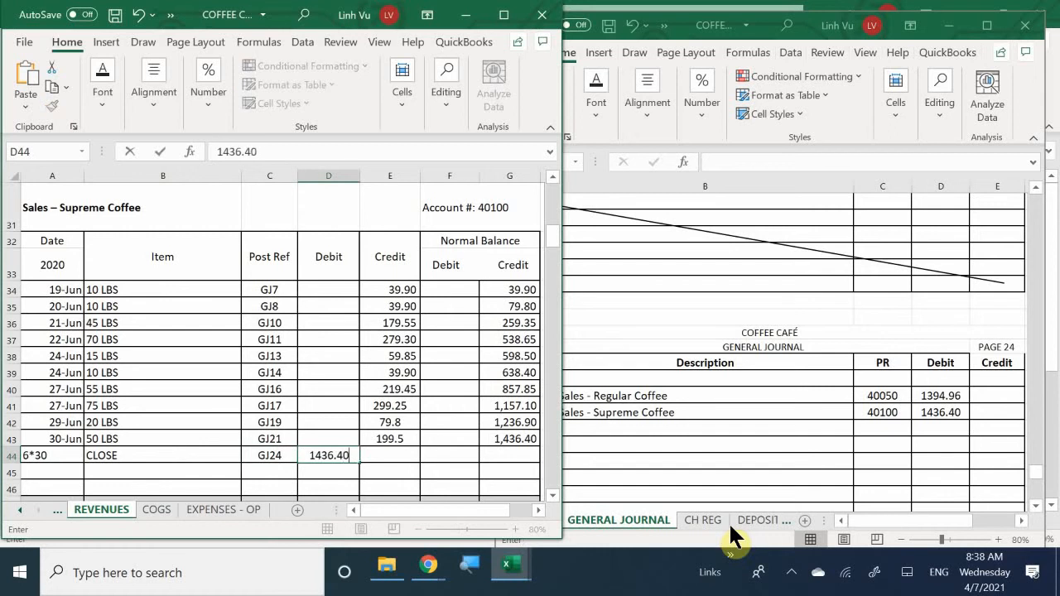
{"action": "key", "text": "Return"}
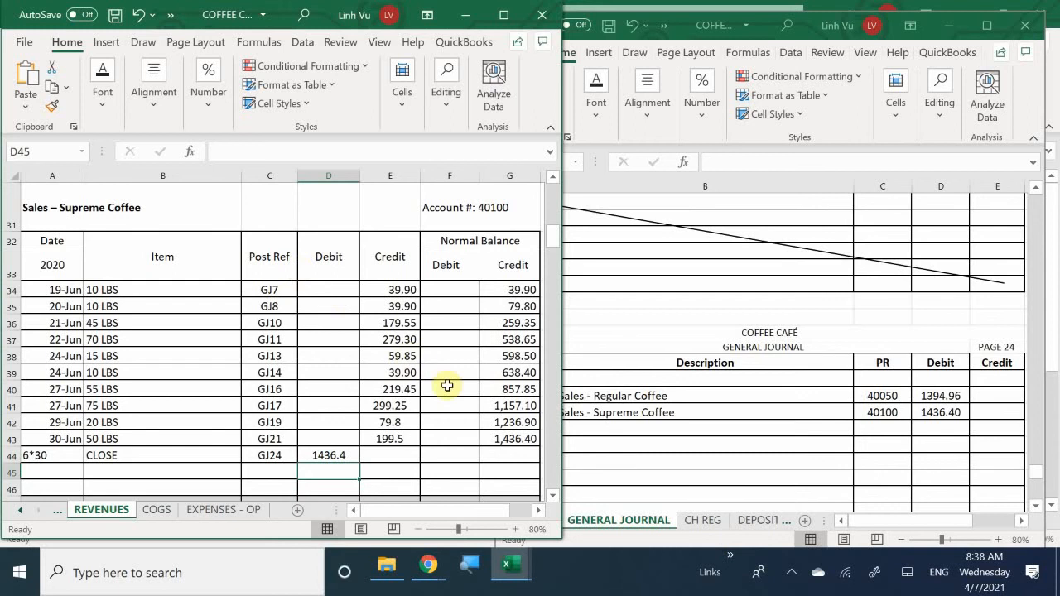
{"action": "left_click", "coordinate": [522, 439]}
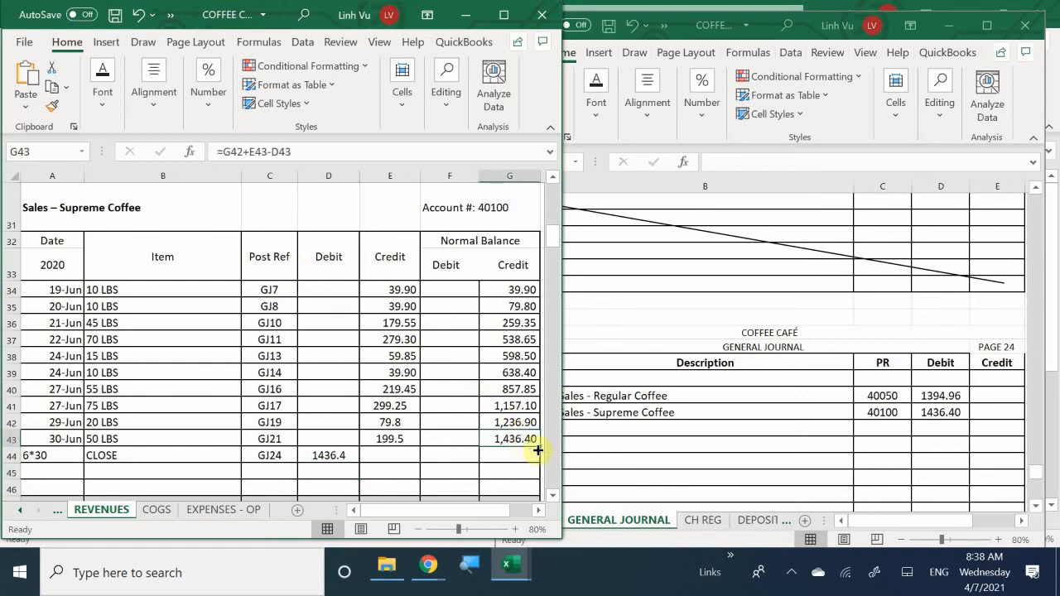
{"action": "left_click_drag", "start_coordinate": [538, 447], "coordinate": [534, 461]}
{"action": "mouse_move", "coordinate": [507, 585]}
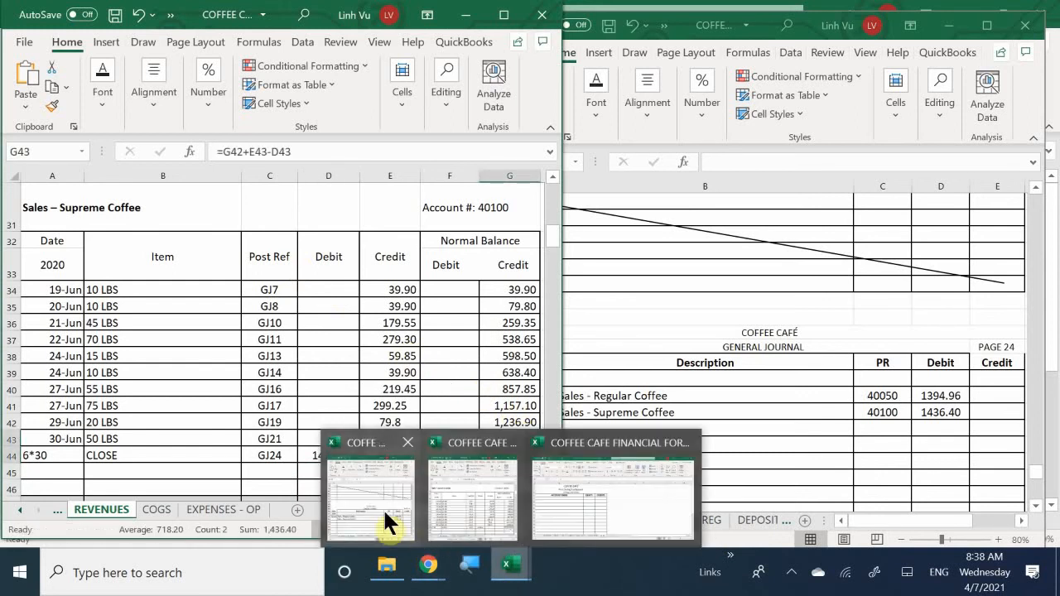
{"action": "left_click", "coordinate": [427, 389]}
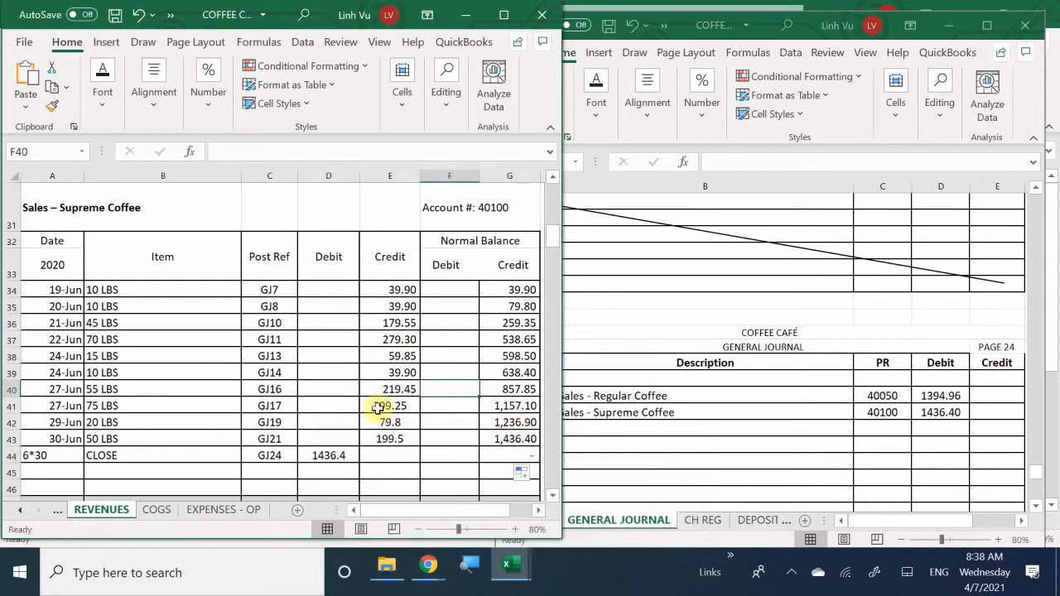
Step: Find the Sales – Ceramic Coffee Mugs ledger account and add the description Sales - Ceramic Coffee Mugs in journal row 973
{"action": "scroll", "coordinate": [379, 407], "scroll_direction": "down", "scroll_amount": 2}
{"action": "scroll", "coordinate": [377, 407], "scroll_direction": "down", "scroll_amount": 5}
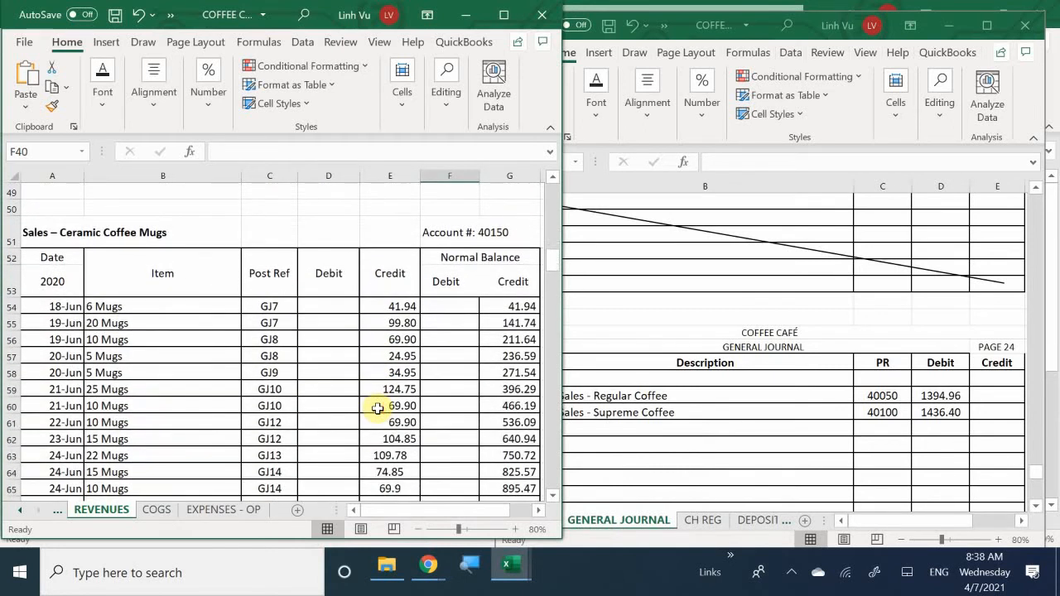
{"action": "scroll", "coordinate": [378, 407], "scroll_direction": "down", "scroll_amount": 3}
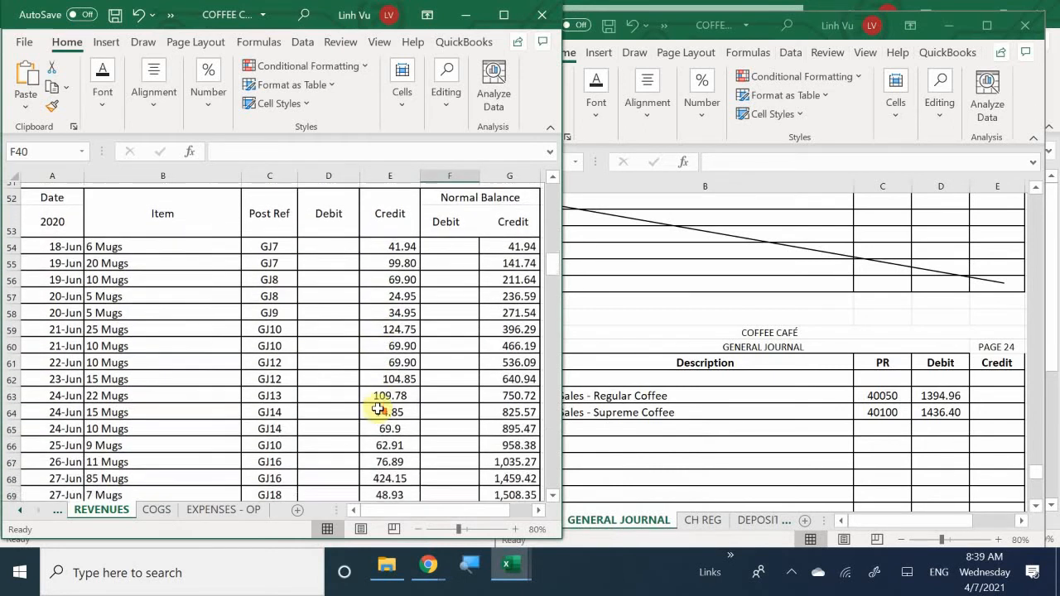
{"action": "scroll", "coordinate": [378, 407], "scroll_direction": "up", "scroll_amount": 4}
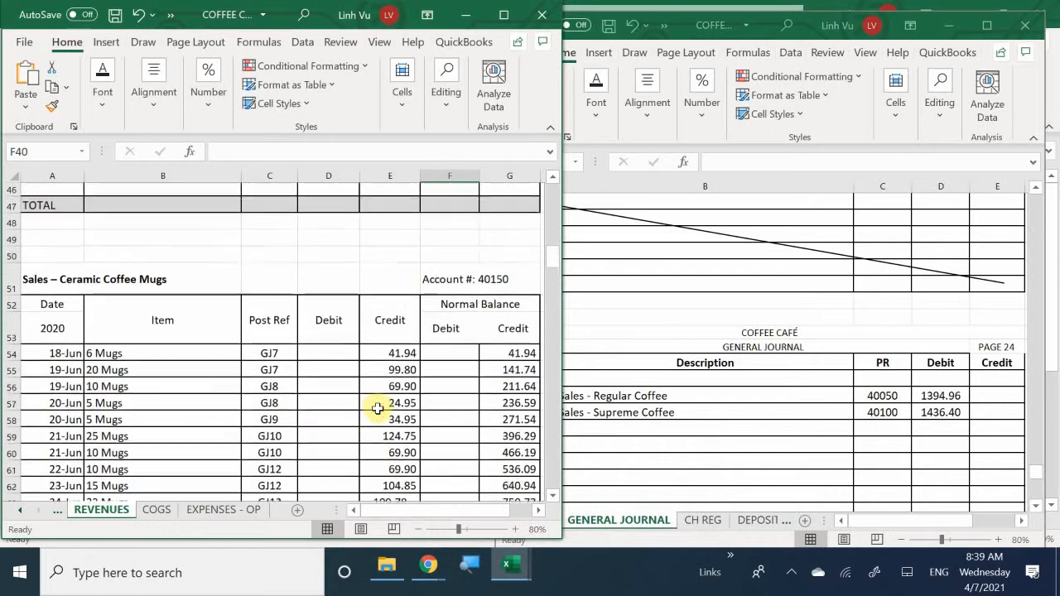
{"action": "scroll", "coordinate": [377, 408], "scroll_direction": "down", "scroll_amount": 6}
{"action": "scroll", "coordinate": [378, 408], "scroll_direction": "up", "scroll_amount": 1}
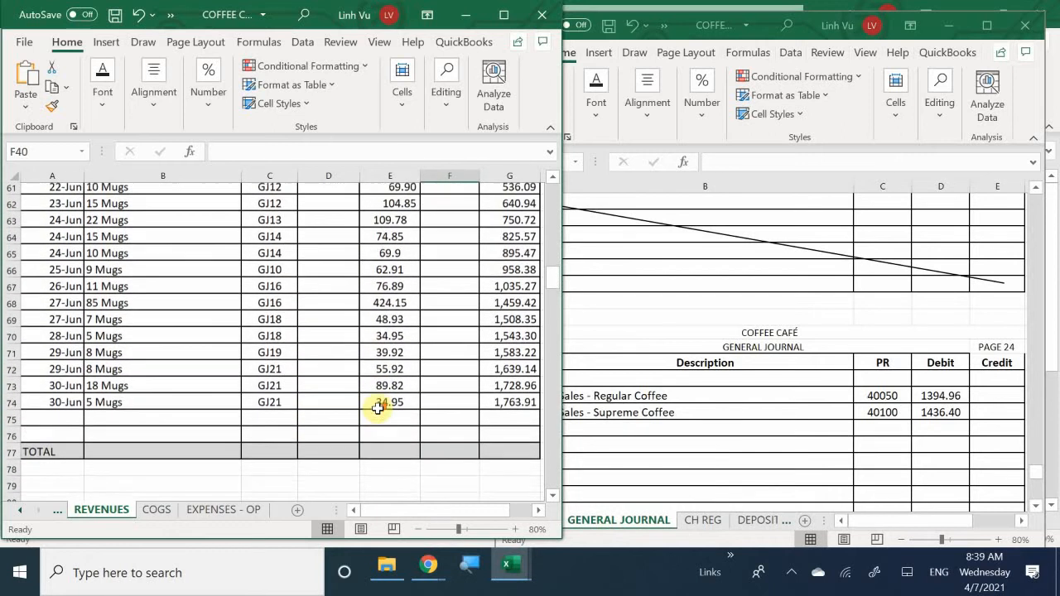
{"action": "left_click", "coordinate": [602, 422]}
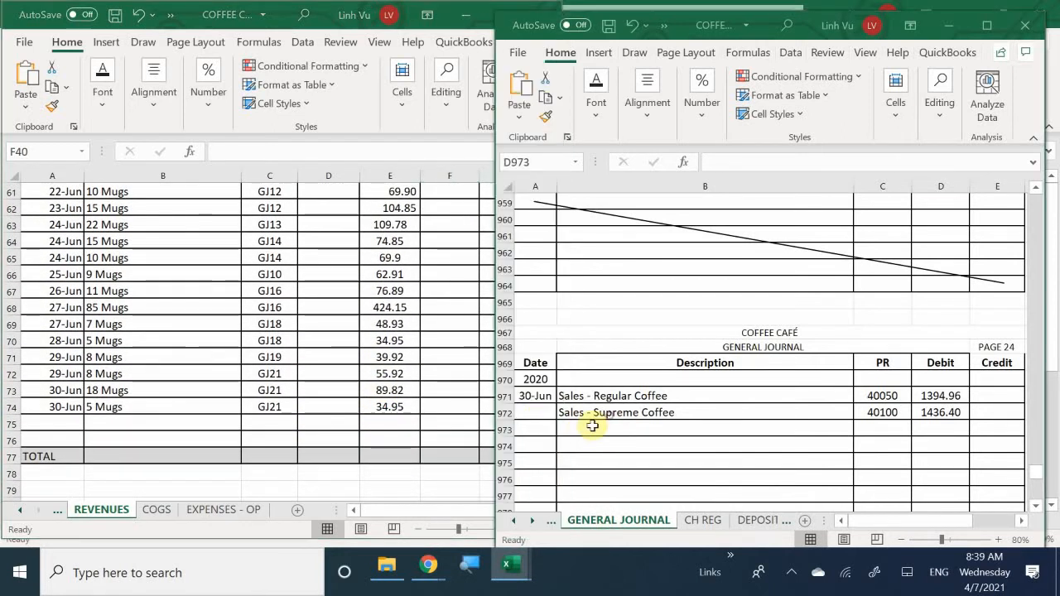
{"action": "left_click", "coordinate": [581, 433]}
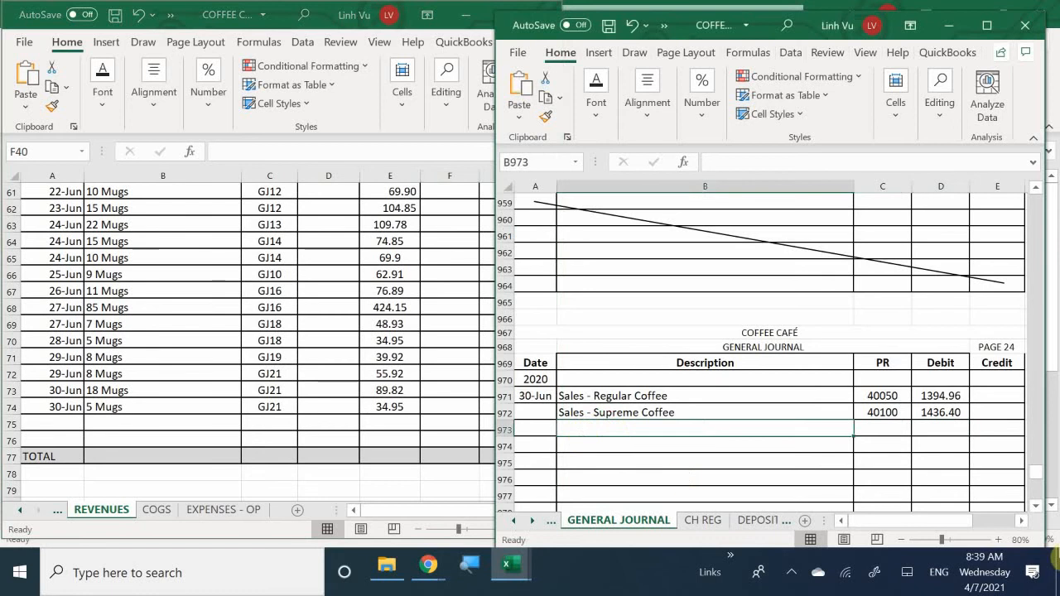
{"action": "type", "text": "Sa"}
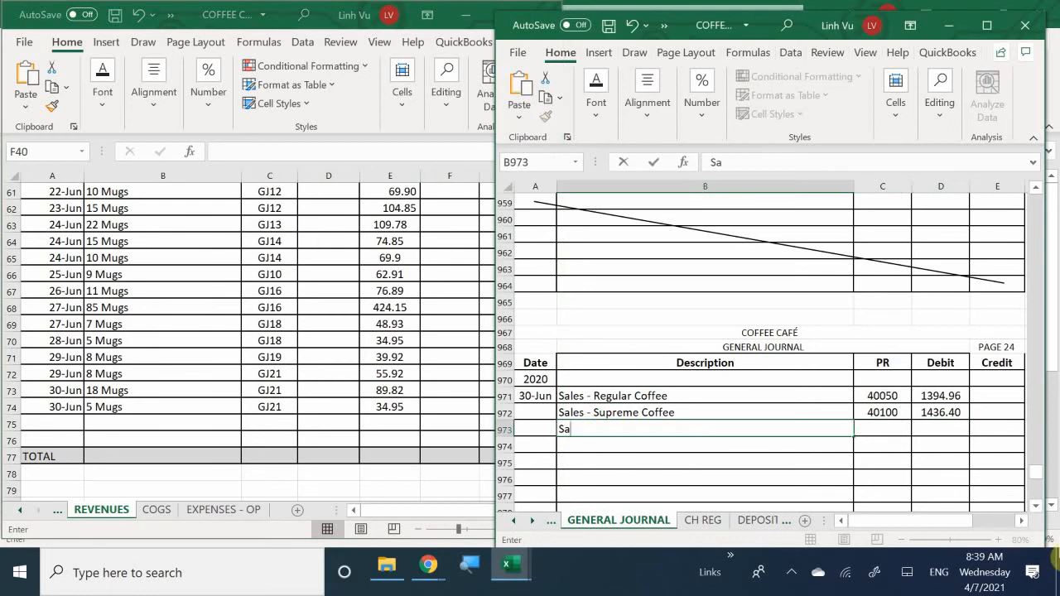
{"action": "type", "text": "aes - Ceramic C"}
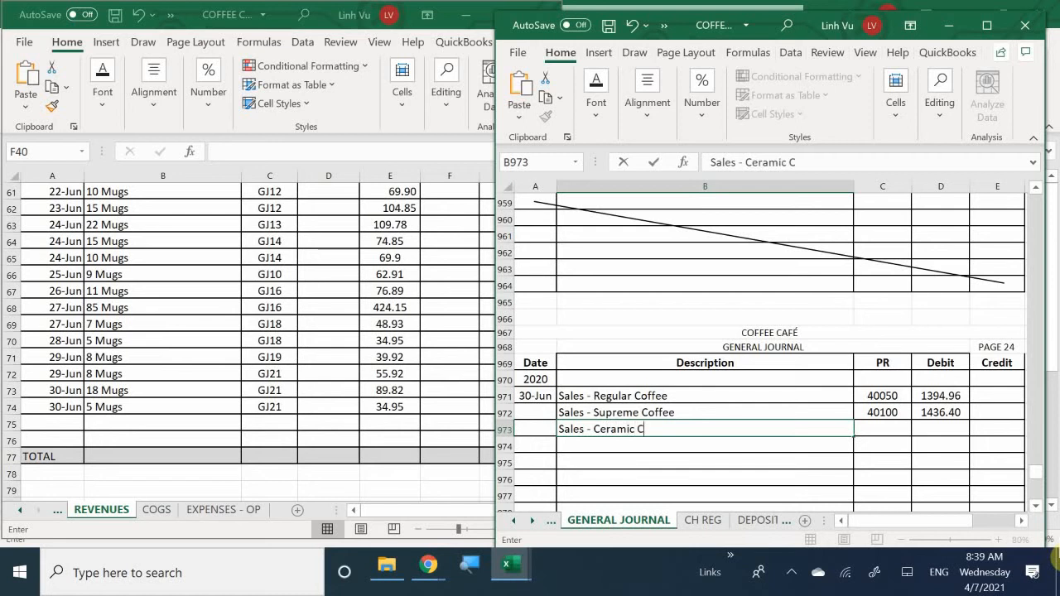
{"action": "type", "text": "offeedMugs"}
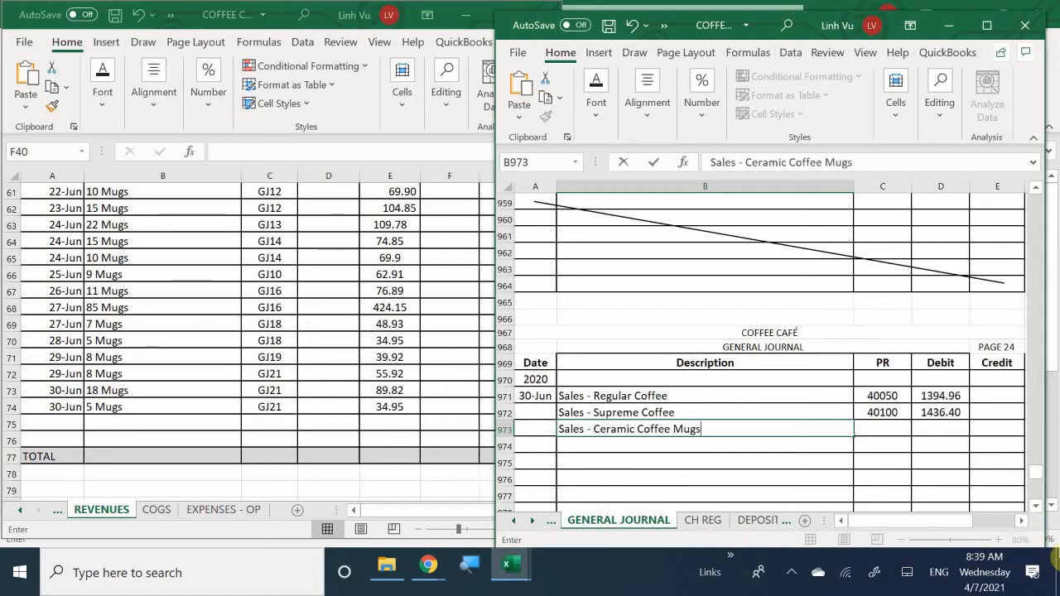
Step: Enter 40150 as the PR for the Sales - Ceramic Coffee Mugs line in the journal
{"action": "key", "text": "Tab"}
{"action": "type", "text": "40150"}
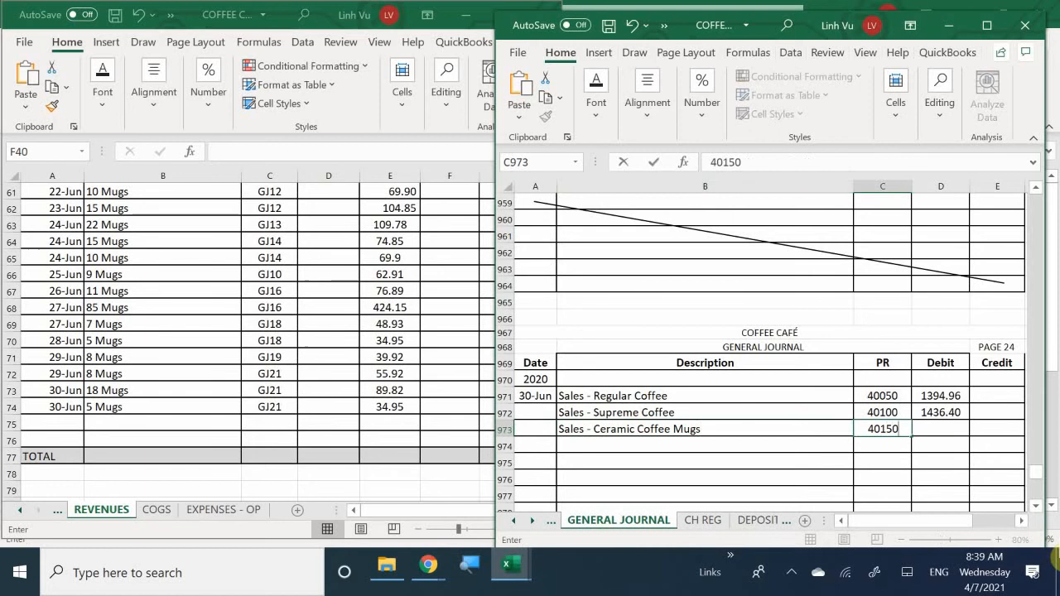
{"action": "key", "text": "Down"}
{"action": "key", "text": "Right"}
{"action": "key", "text": "Up"}
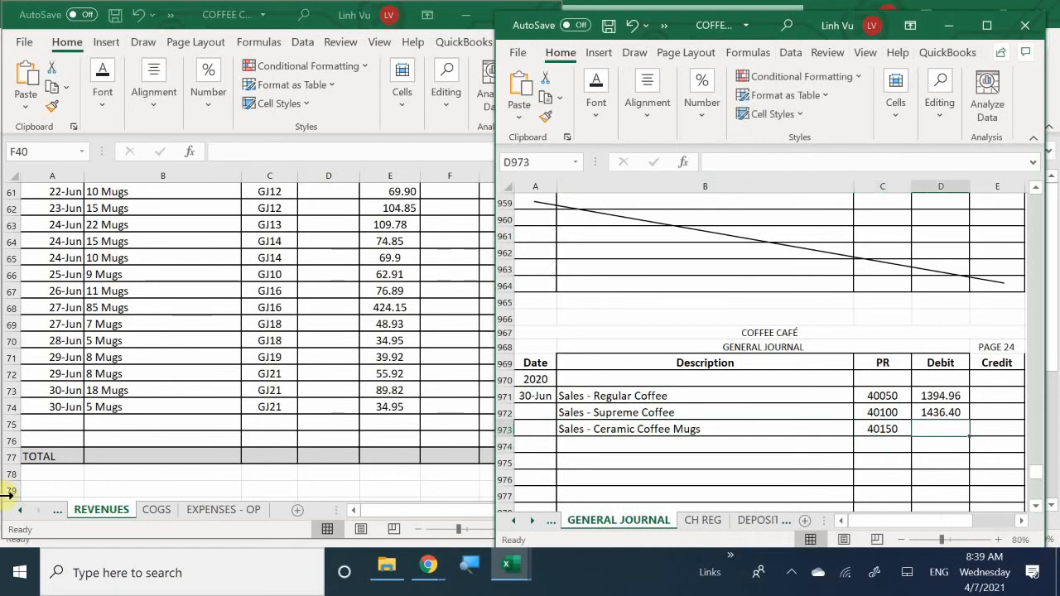
Step: Enter a debit of 1763.91 on the Sales - Ceramic Coffee Mugs line in journal row 973
{"action": "left_click", "coordinate": [292, 454]}
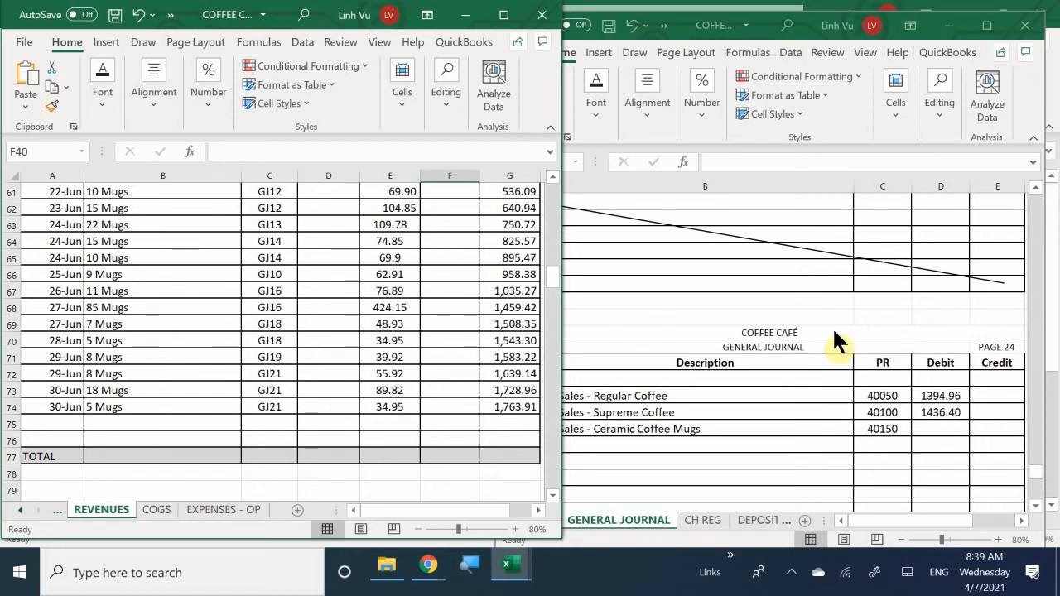
{"action": "left_click", "coordinate": [924, 427]}
{"action": "type", "text": "1"}
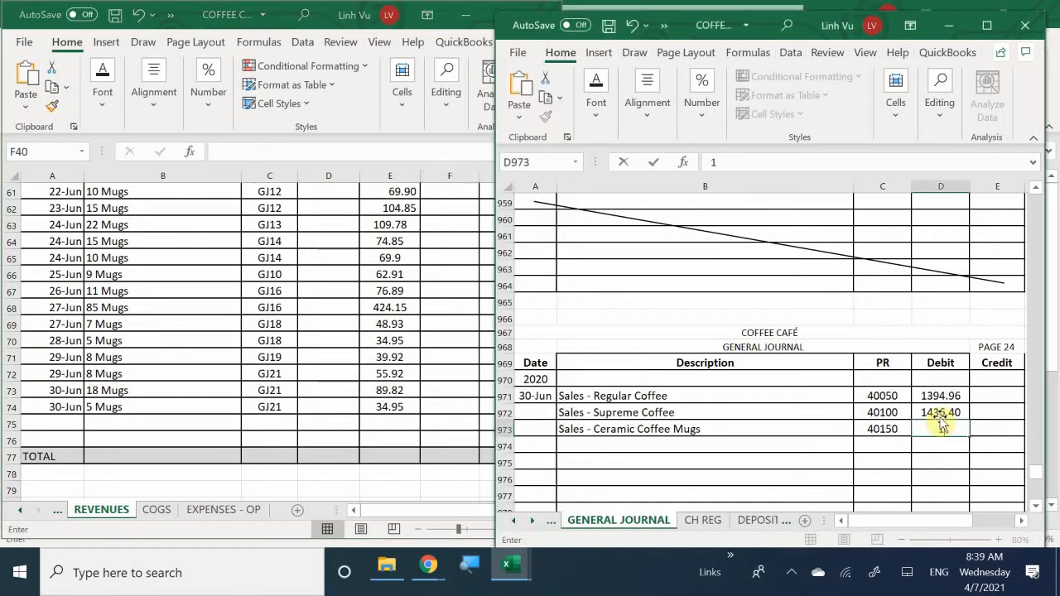
{"action": "type", "text": "763.91"}
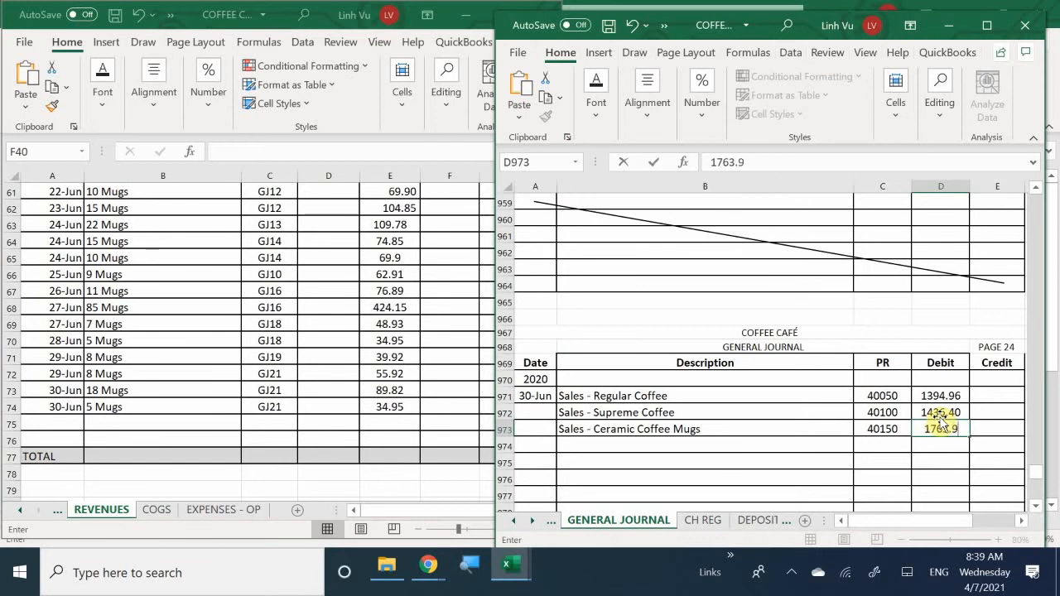
{"action": "key", "text": "Return"}
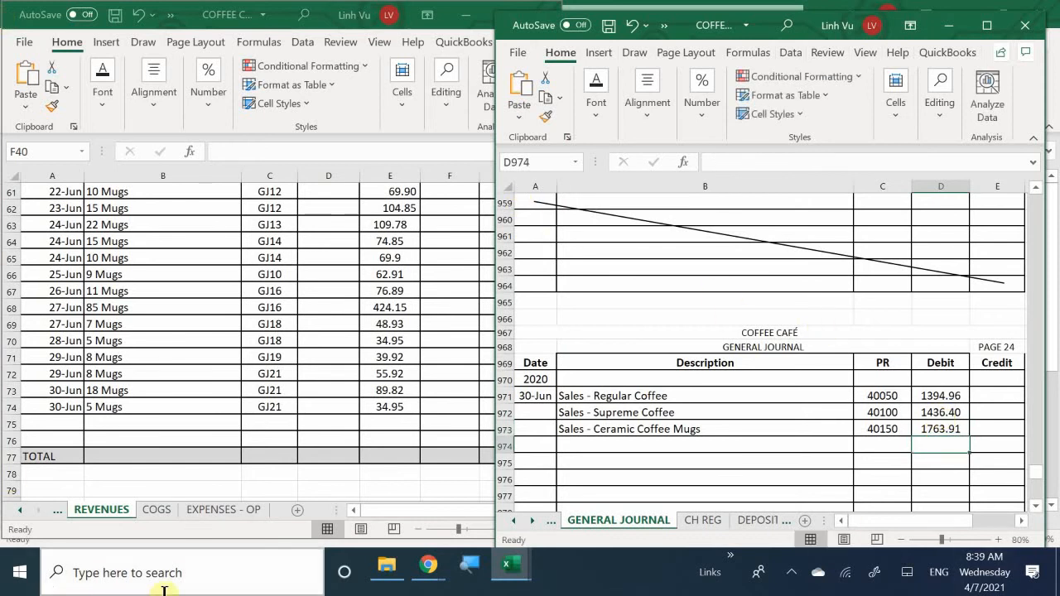
Step: Enter the date 6/30 in row 75, the first empty line of the Sales – Ceramic Coffee Mugs ledger
{"action": "left_click", "coordinate": [61, 415]}
{"action": "type", "text": "6"}
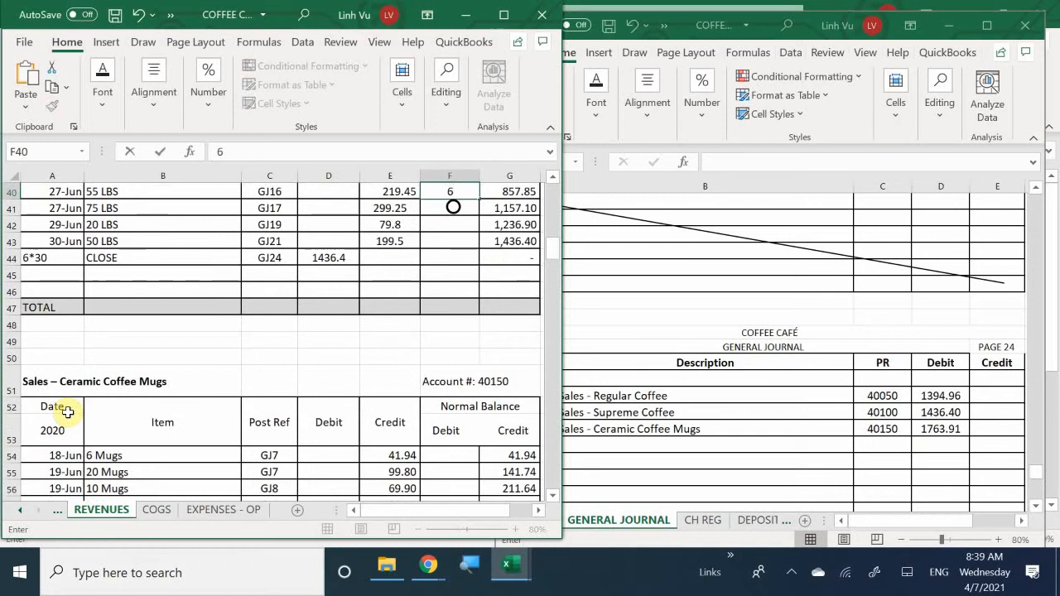
{"action": "key", "text": "BackSpace"}
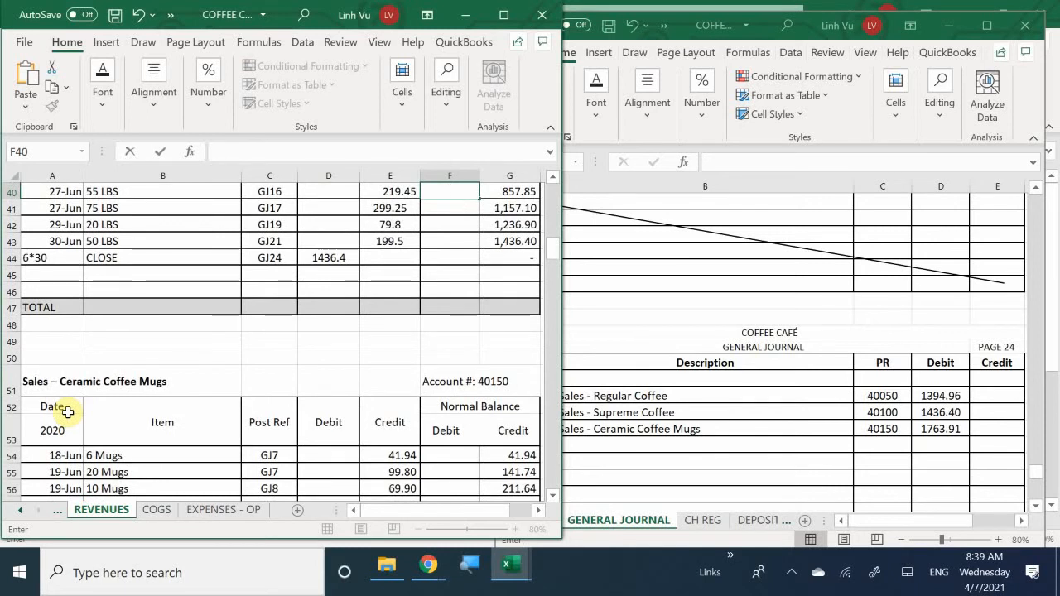
{"action": "key", "text": "Down"}
{"action": "key", "text": "Down"}
{"action": "key", "text": "Down"}
{"action": "key", "text": "Down"}
{"action": "key", "text": "Down"}
{"action": "key", "text": "Down"}
{"action": "key", "text": "Down"}
{"action": "key", "text": "Down"}
{"action": "key", "text": "Down"}
{"action": "key", "text": "Down"}
{"action": "key", "text": "Down"}
{"action": "key", "text": "Down"}
{"action": "key", "text": "Down"}
{"action": "key", "text": "Down"}
{"action": "key", "text": "Down"}
{"action": "key", "text": "Down"}
{"action": "key", "text": "Down"}
{"action": "key", "text": "Down"}
{"action": "key", "text": "Down"}
{"action": "key", "text": "Down"}
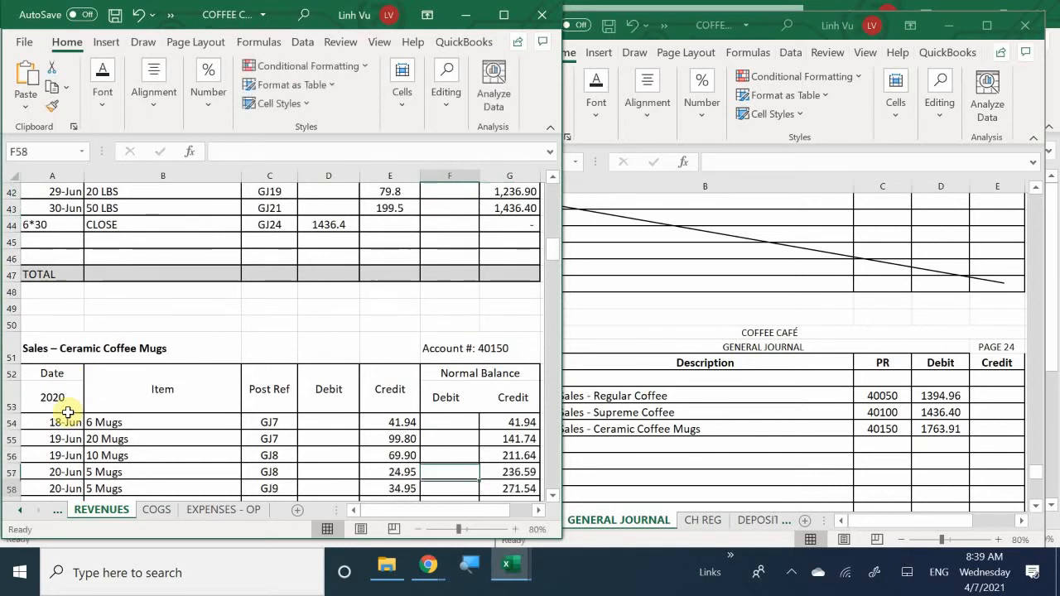
{"action": "key", "text": "Down"}
{"action": "key", "text": "Down"}
{"action": "key", "text": "Down"}
{"action": "key", "text": "Down"}
{"action": "key", "text": "Down"}
{"action": "key", "text": "Down"}
{"action": "key", "text": "Down"}
{"action": "key", "text": "Down"}
{"action": "key", "text": "Down"}
{"action": "key", "text": "Down"}
{"action": "key", "text": "Down"}
{"action": "key", "text": "Down"}
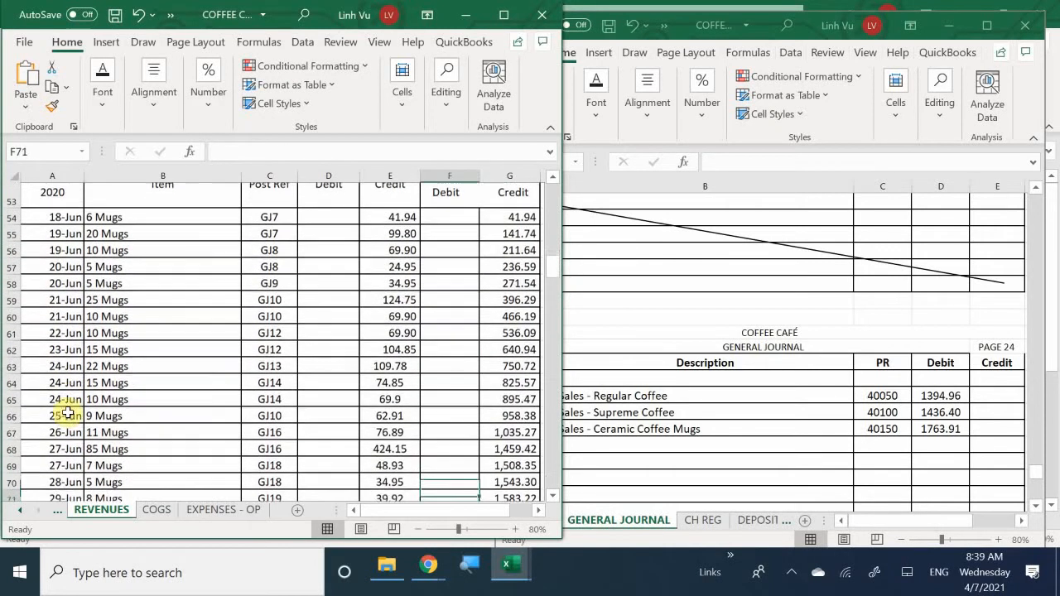
{"action": "key", "text": "Down"}
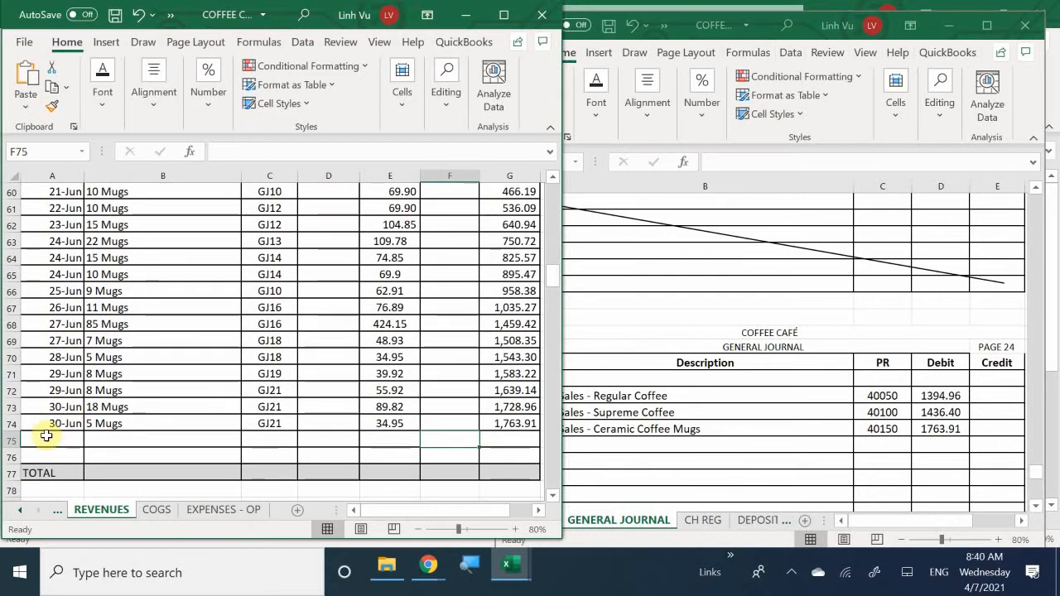
{"action": "double_click", "coordinate": [55, 436]}
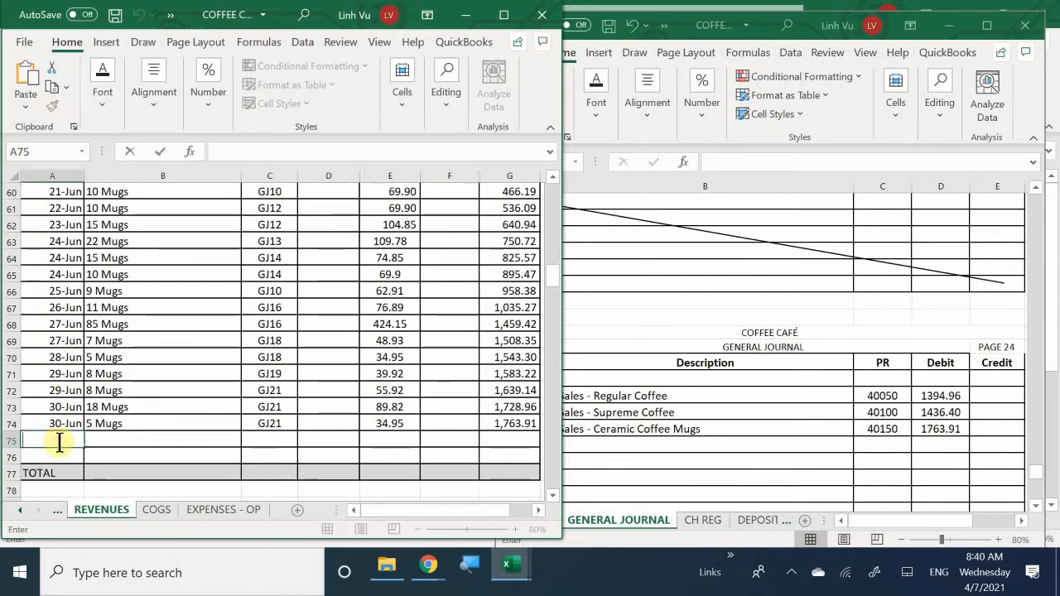
{"action": "type", "text": "6/30"}
{"action": "key", "text": "Tab"}
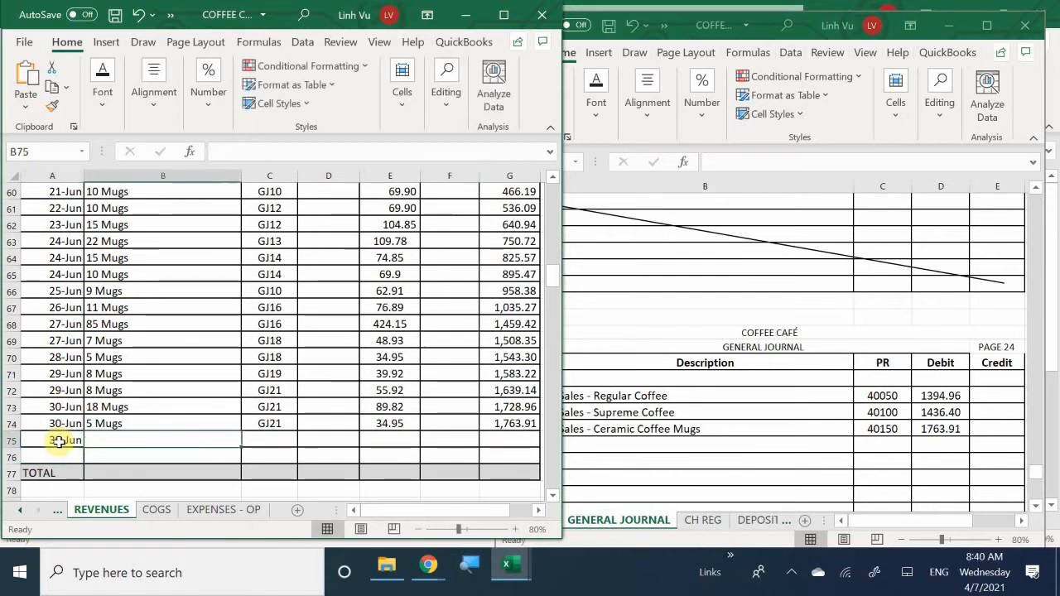
Step: Enter CLOSE as the item and GJ24 as the post reference in row 75 of the Ceramic Coffee Mugs ledger
{"action": "type", "text": "CLOSE"}
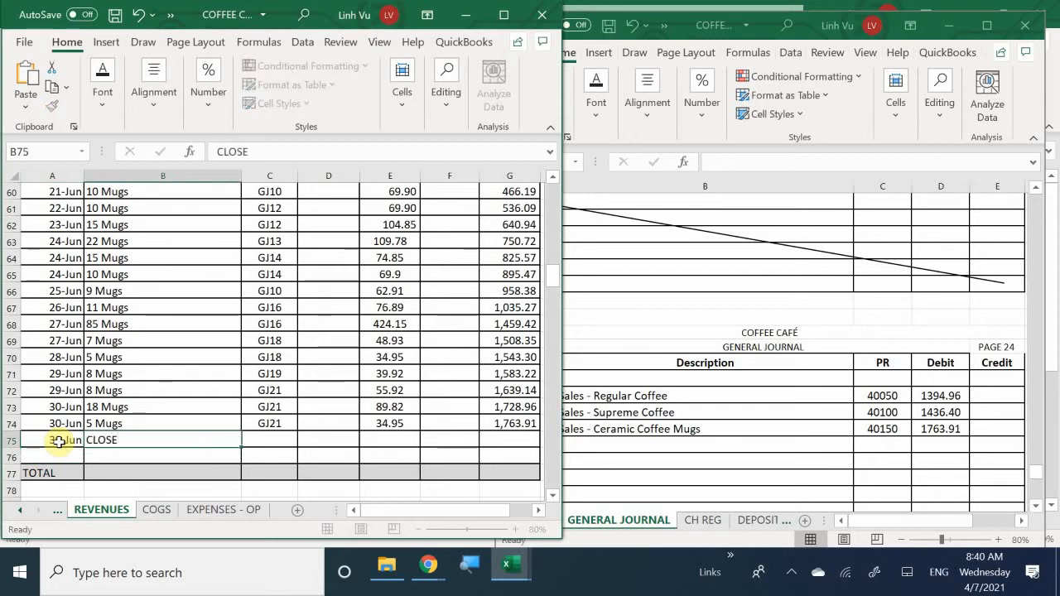
{"action": "key", "text": "Tab"}
{"action": "type", "text": "GJ"}
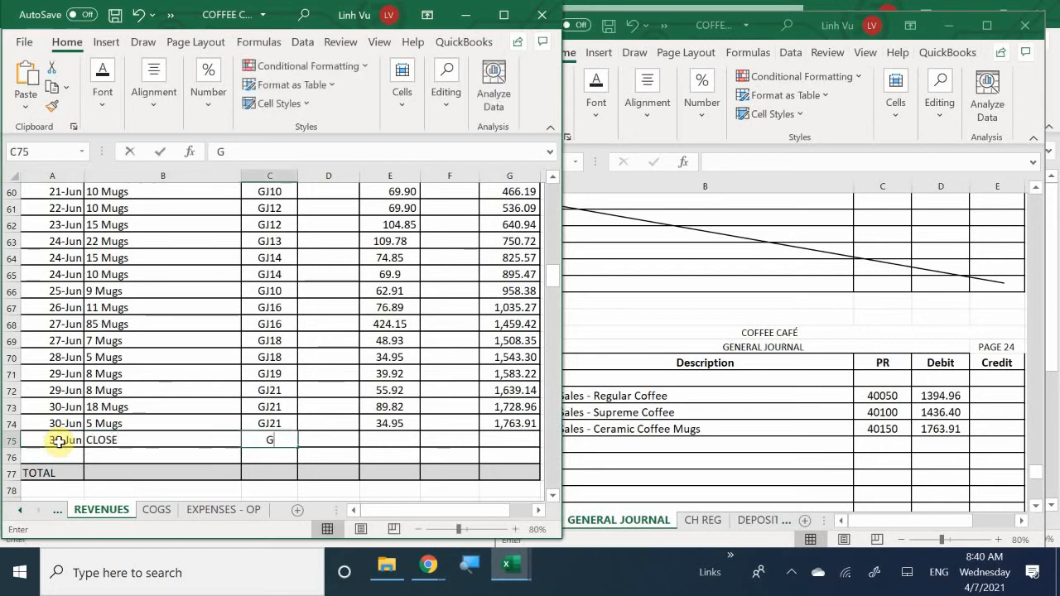
{"action": "key", "text": "BackSpace"}
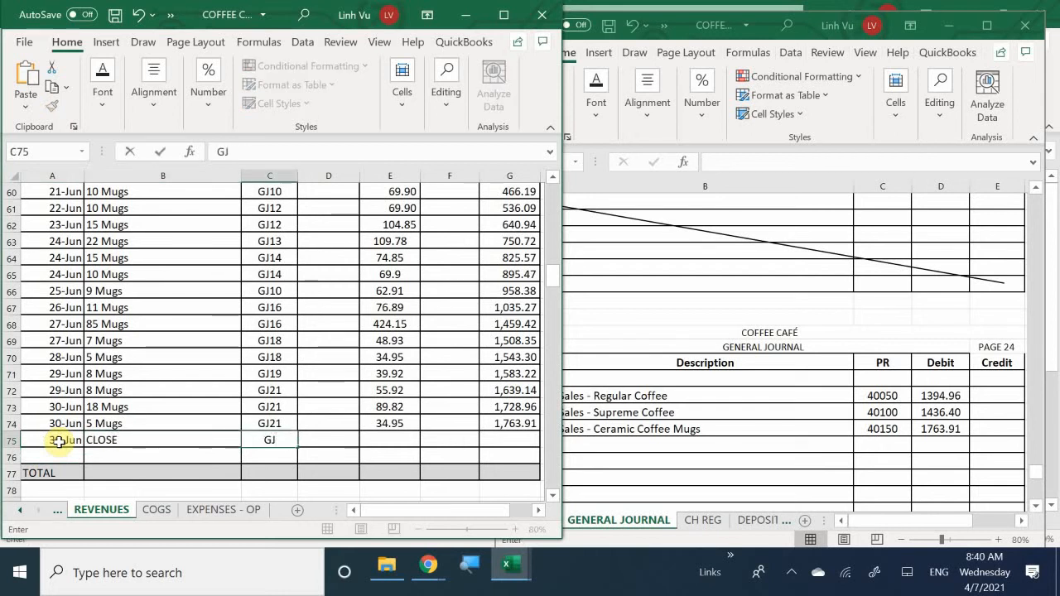
{"action": "type", "text": "24"}
{"action": "key", "text": "Tab"}
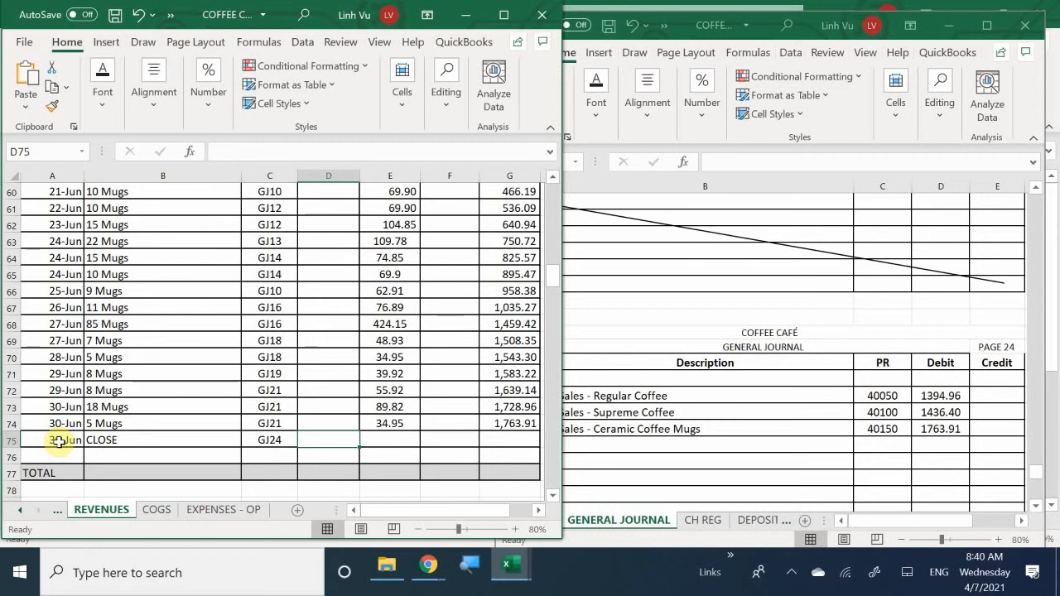
Step: Enter a debit of 1763.91 on the Ceramic Coffee Mugs CLOSE line and extend the credit balance formula from G74 to G75
{"action": "type", "text": "1763."}
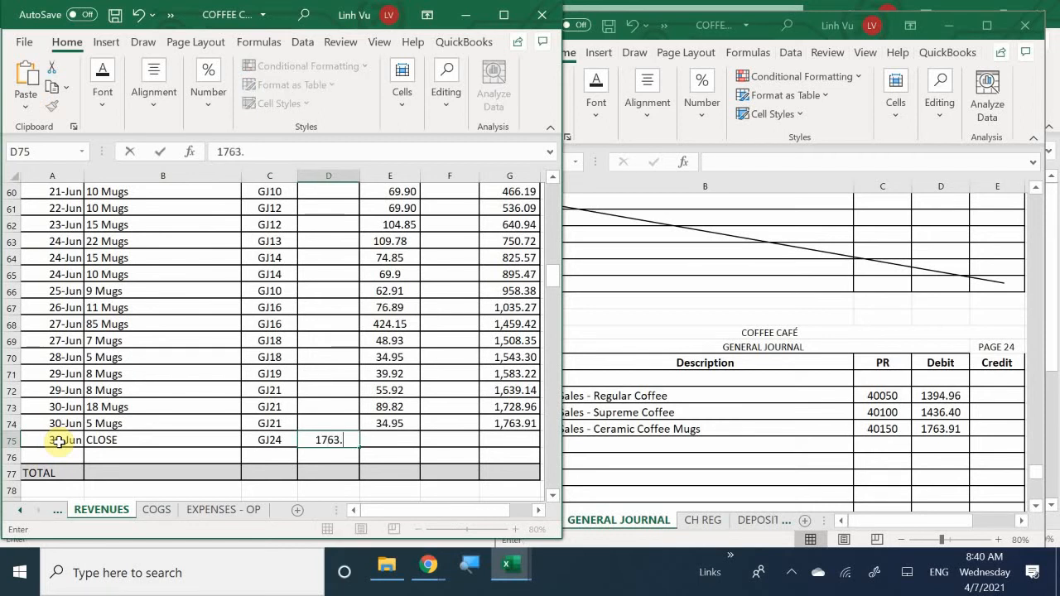
{"action": "type", "text": "91"}
{"action": "key", "text": "Return"}
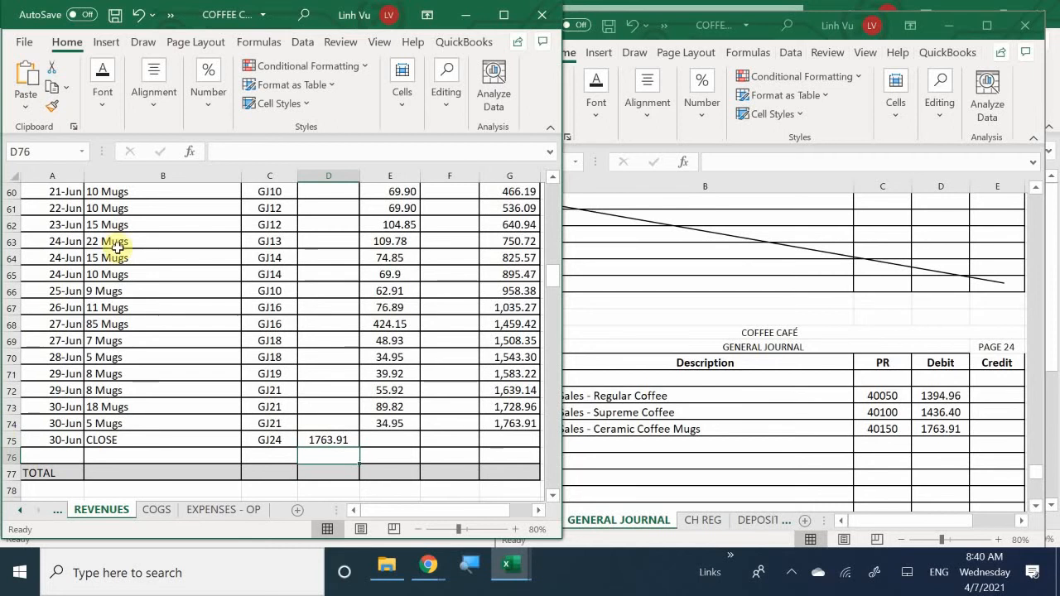
{"action": "left_click", "coordinate": [507, 423]}
{"action": "left_click_drag", "start_coordinate": [534, 434], "coordinate": [534, 448]}
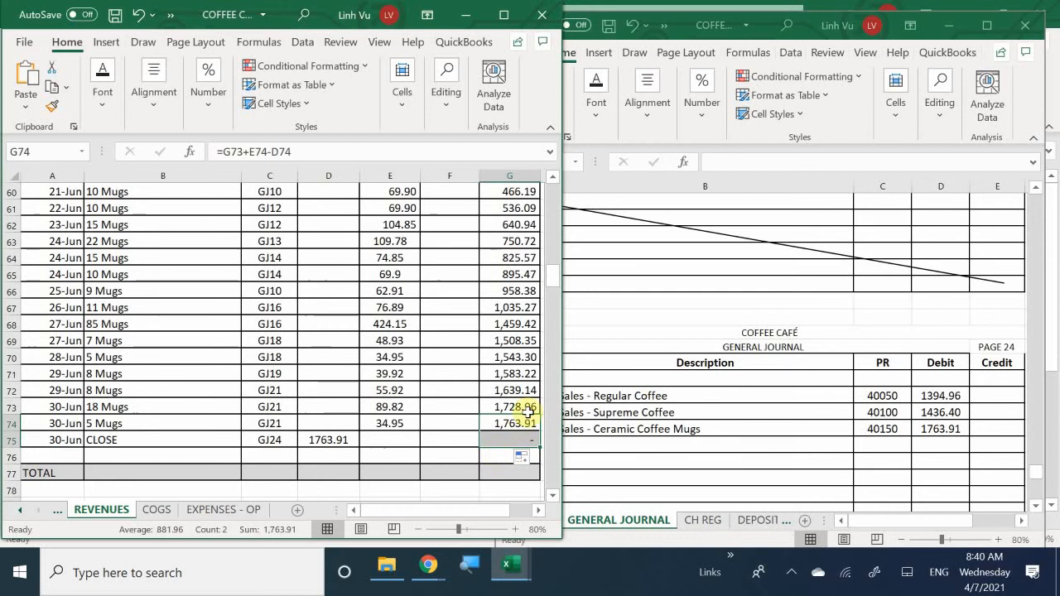
{"action": "left_click", "coordinate": [447, 423]}
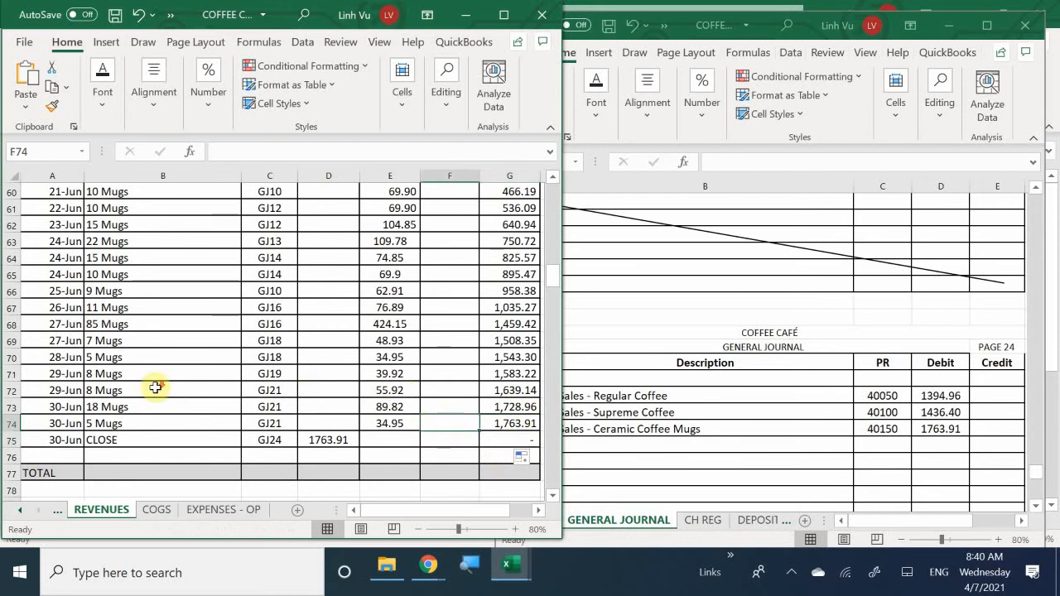
Step: Examine the Sales – Medium Regular Coffee ledger account for its title, account number and ending credit balance
{"action": "scroll", "coordinate": [154, 386], "scroll_direction": "down", "scroll_amount": 4}
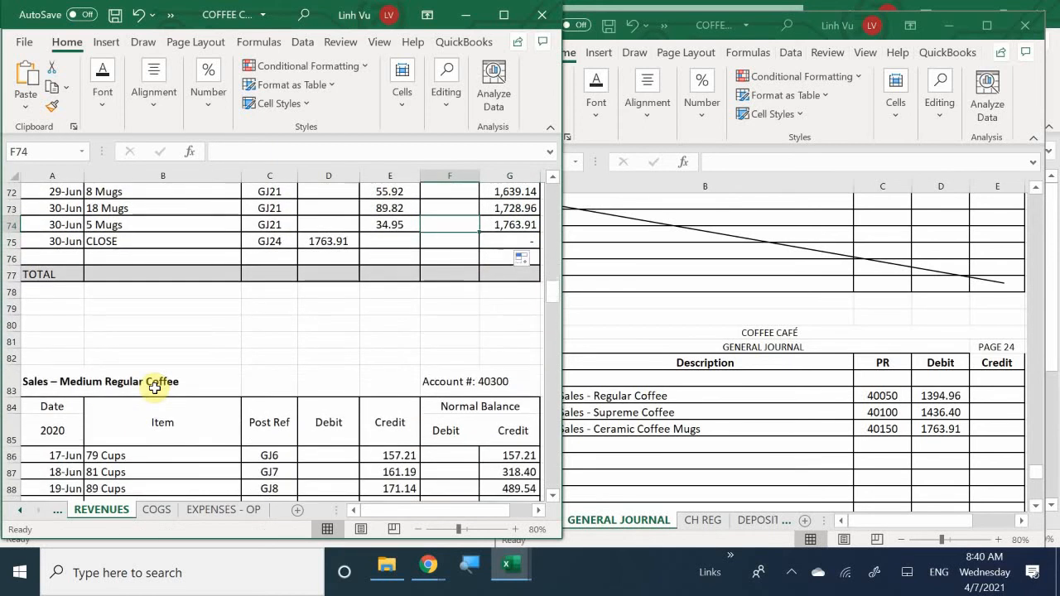
{"action": "scroll", "coordinate": [154, 387], "scroll_direction": "down", "scroll_amount": 3}
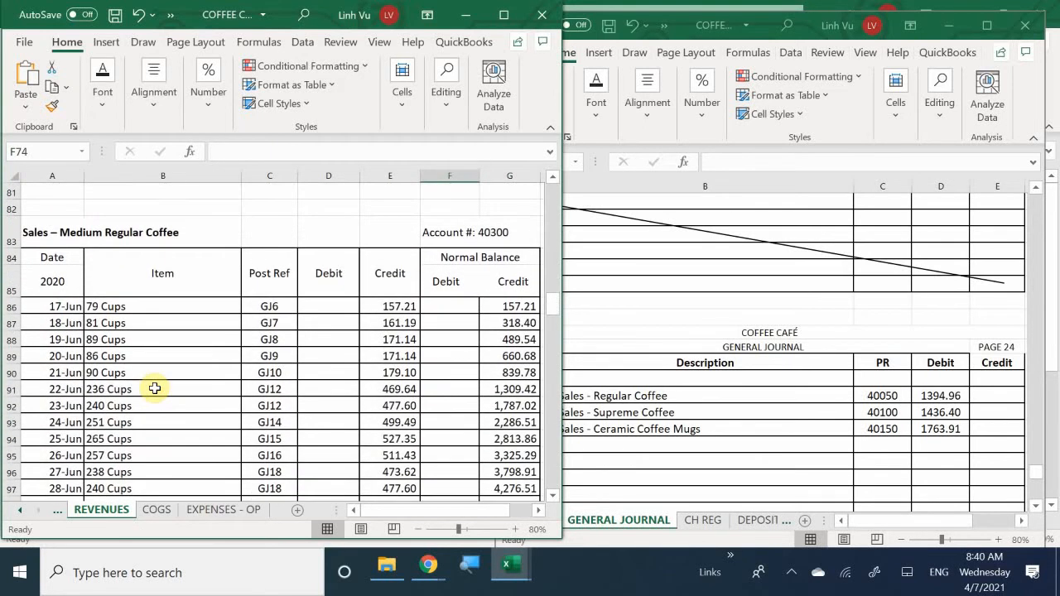
{"action": "scroll", "coordinate": [154, 389], "scroll_direction": "down", "scroll_amount": 1}
{"action": "scroll", "coordinate": [154, 388], "scroll_direction": "up", "scroll_amount": 1}
{"action": "scroll", "coordinate": [154, 388], "scroll_direction": "up", "scroll_amount": 1}
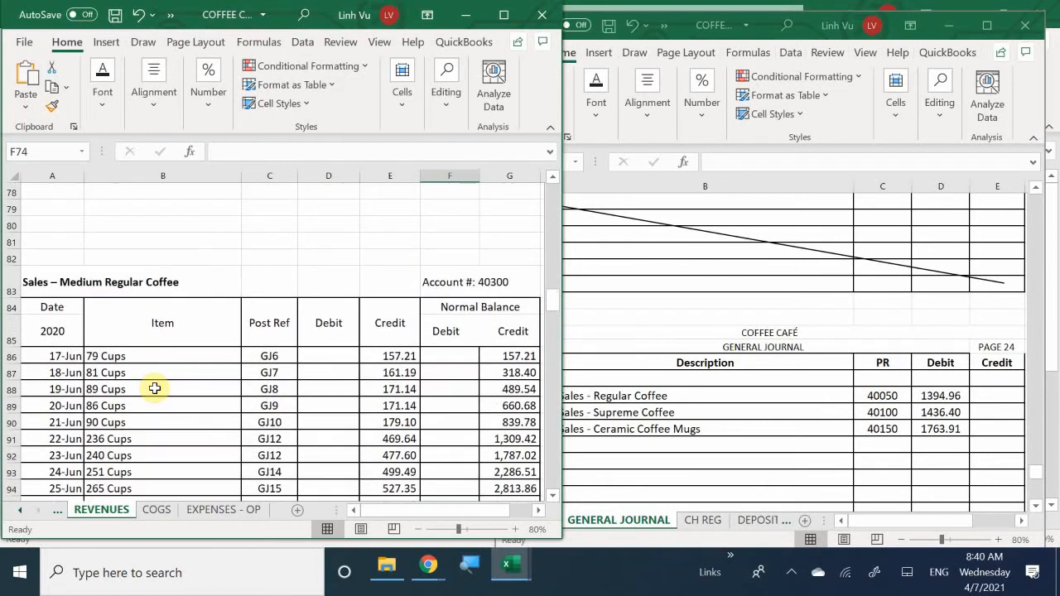
{"action": "scroll", "coordinate": [154, 388], "scroll_direction": "down", "scroll_amount": 3}
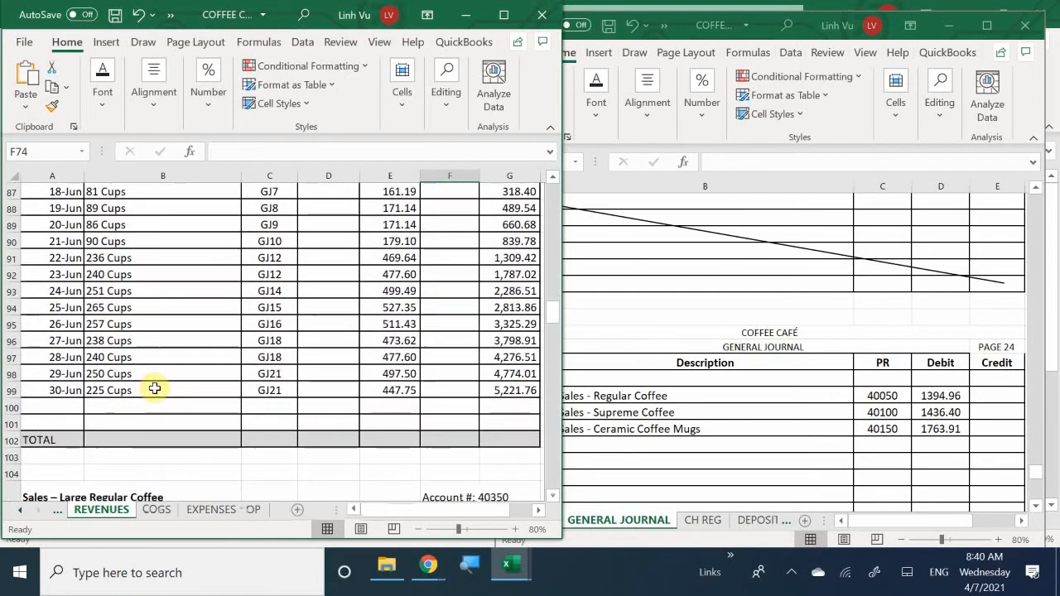
{"action": "scroll", "coordinate": [154, 388], "scroll_direction": "up", "scroll_amount": 1}
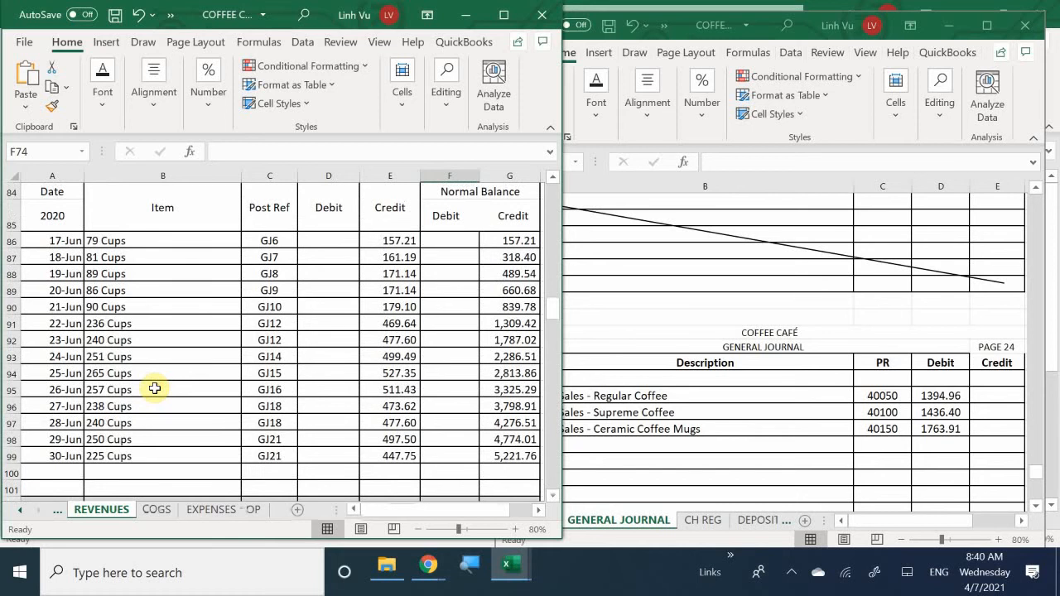
{"action": "scroll", "coordinate": [154, 389], "scroll_direction": "up", "scroll_amount": 1}
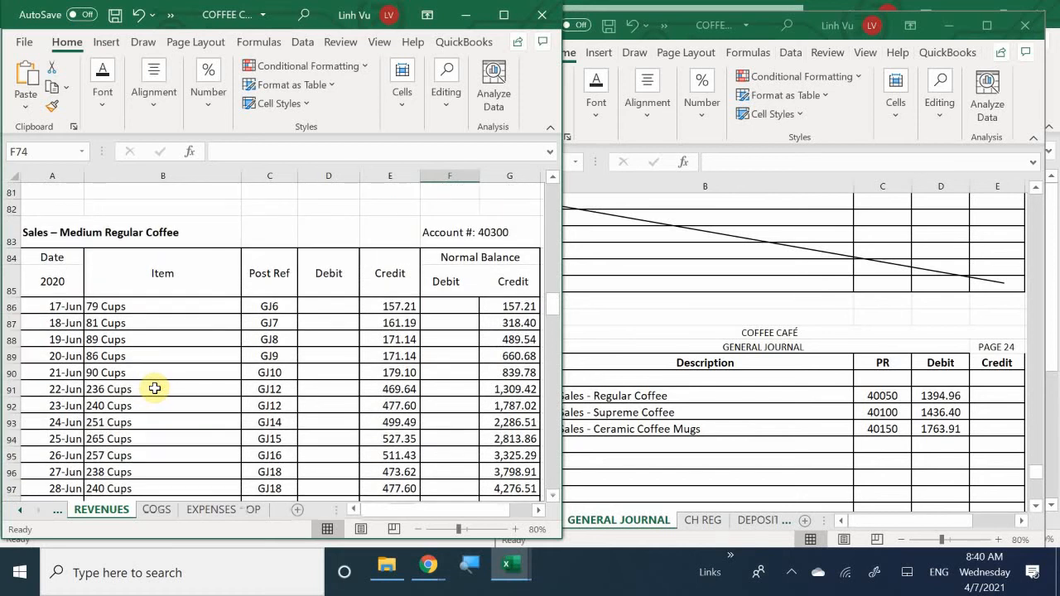
{"action": "scroll", "coordinate": [155, 388], "scroll_direction": "down", "scroll_amount": 2}
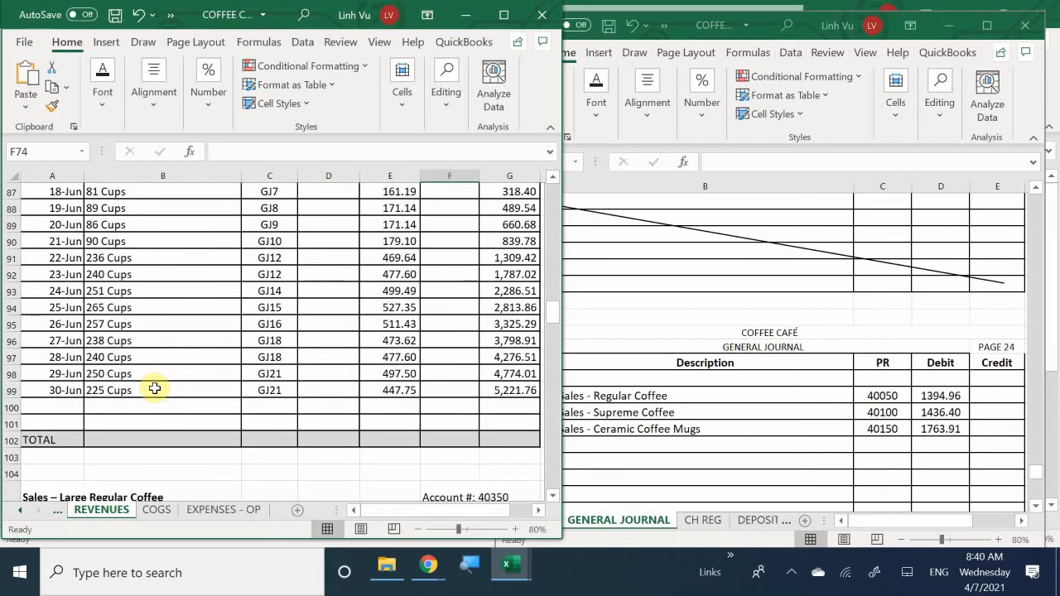
{"action": "scroll", "coordinate": [154, 388], "scroll_direction": "up", "scroll_amount": 4}
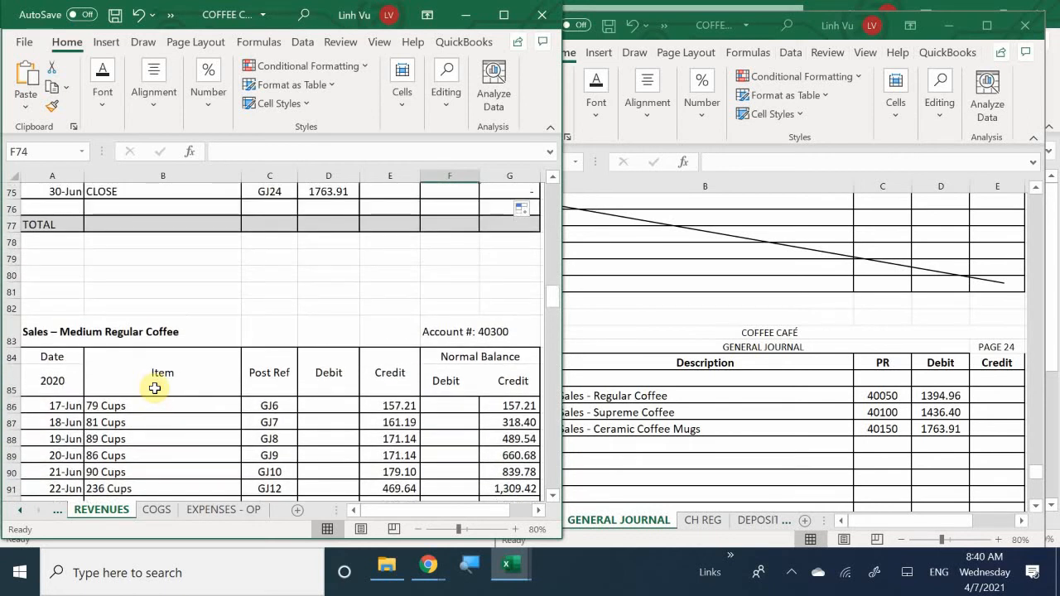
{"action": "scroll", "coordinate": [154, 388], "scroll_direction": "down", "scroll_amount": 4}
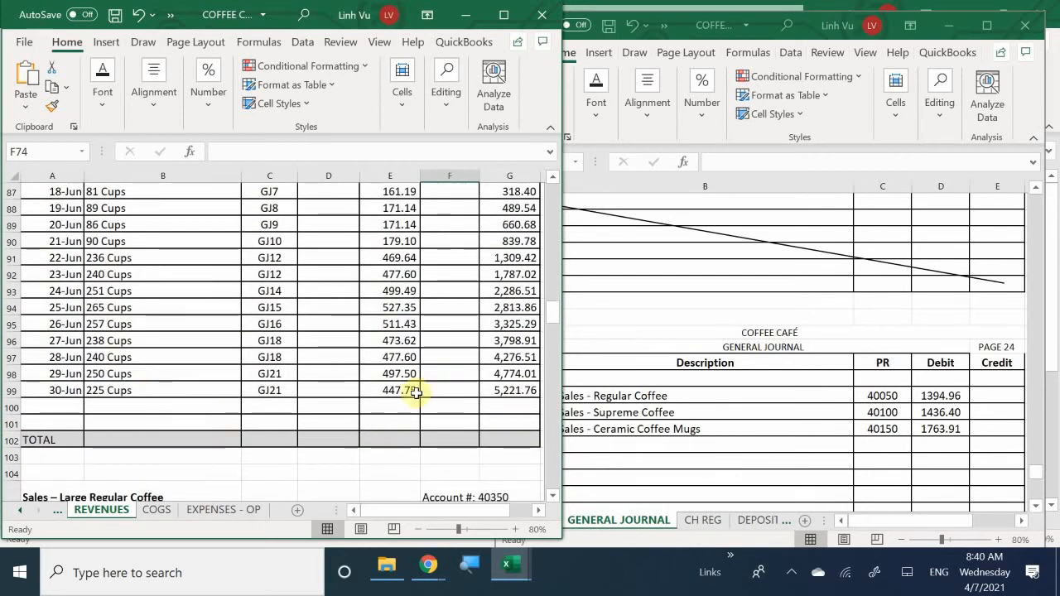
Step: Add the description Sales - Medium Regular Coffee in row 974 of the general journal
{"action": "left_click", "coordinate": [641, 445]}
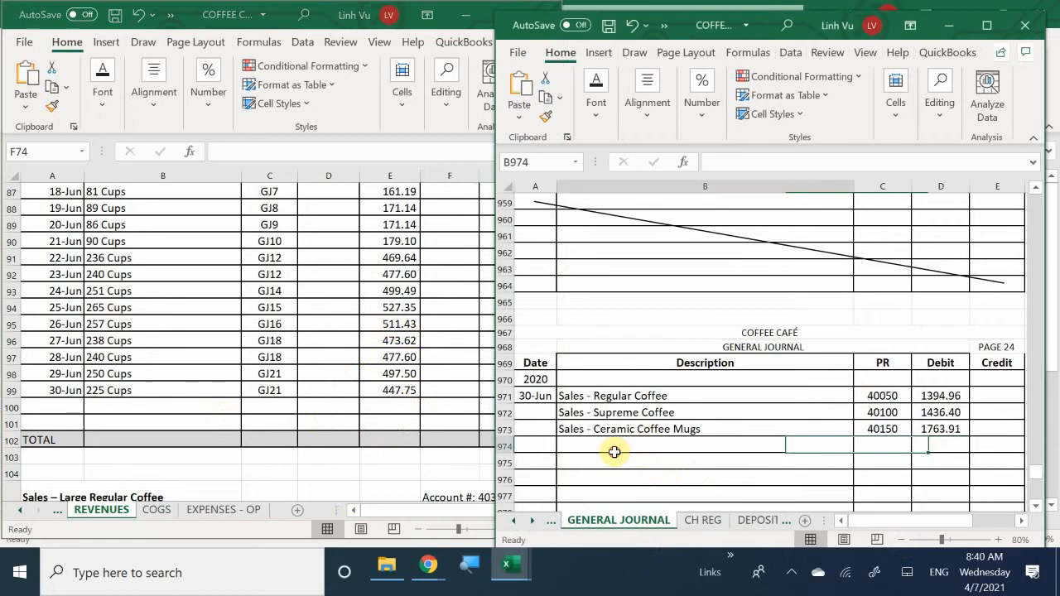
{"action": "type", "text": "Sales -"}
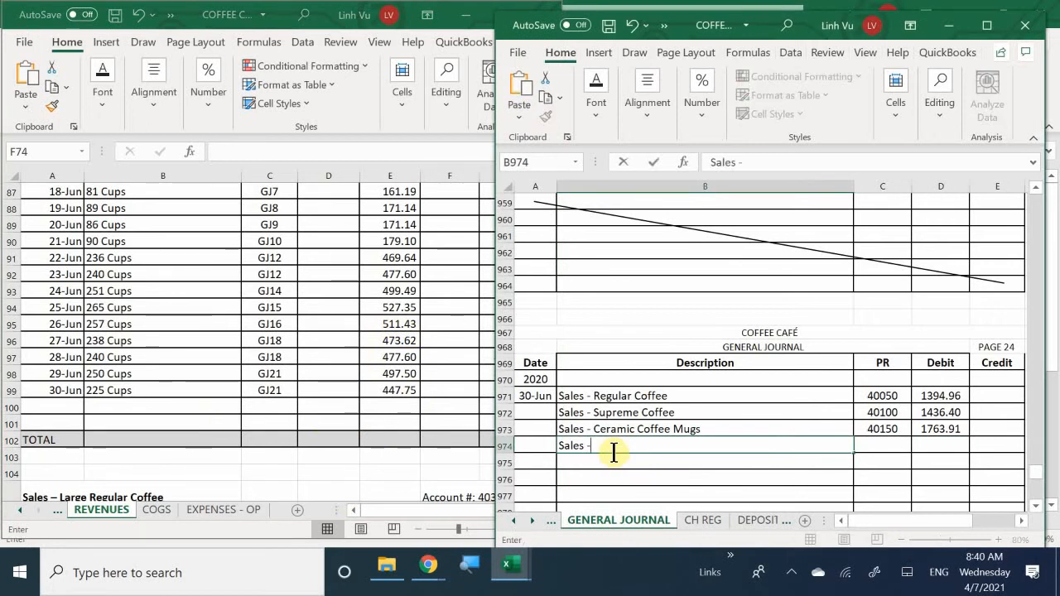
{"action": "type", "text": " R"}
{"action": "key", "text": "BackSpace"}
{"action": "key", "text": "BackSpace"}
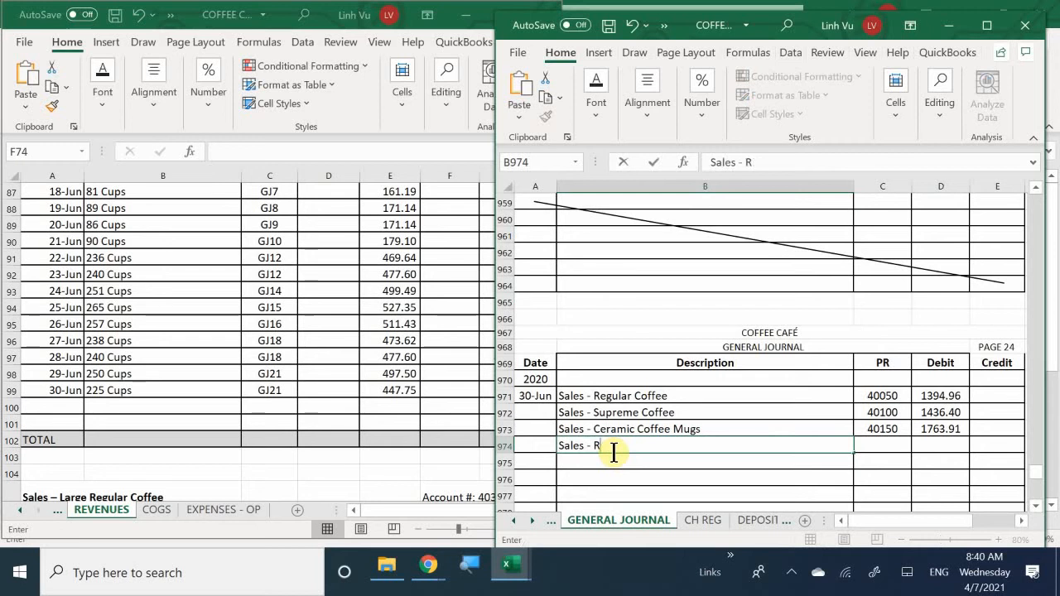
{"action": "type", "text": "Medium"}
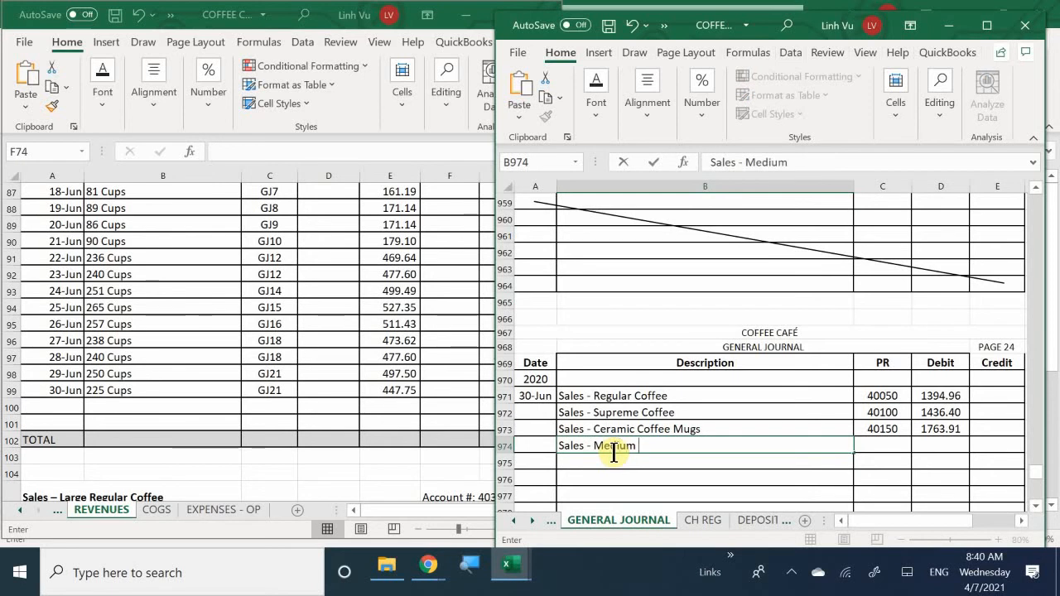
{"action": "scroll", "coordinate": [597, 388], "scroll_direction": "up", "scroll_amount": 1}
{"action": "scroll", "coordinate": [597, 388], "scroll_direction": "down", "scroll_amount": 1}
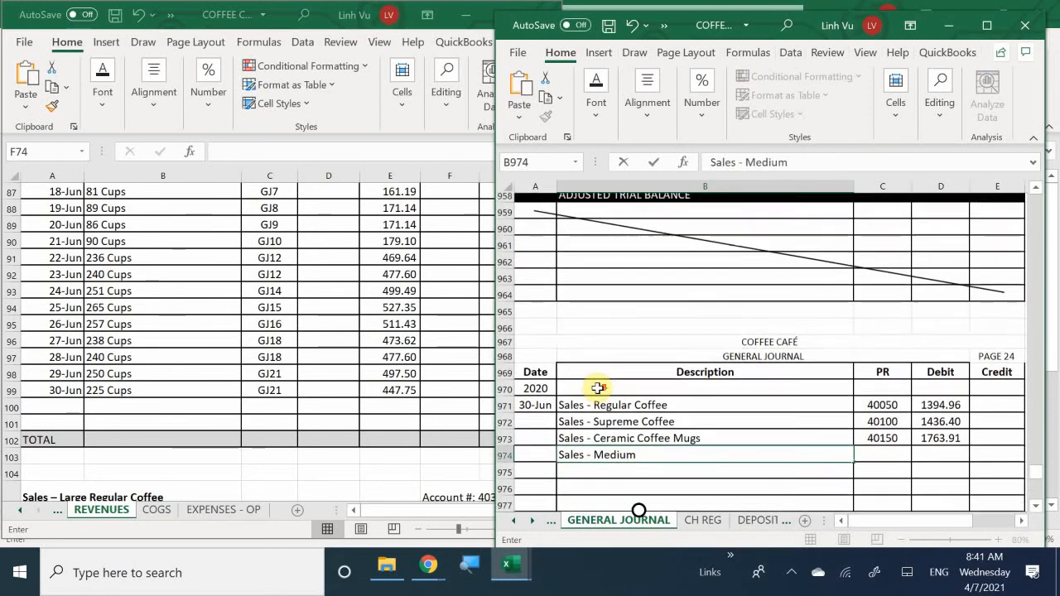
{"action": "type", "text": "um Re"}
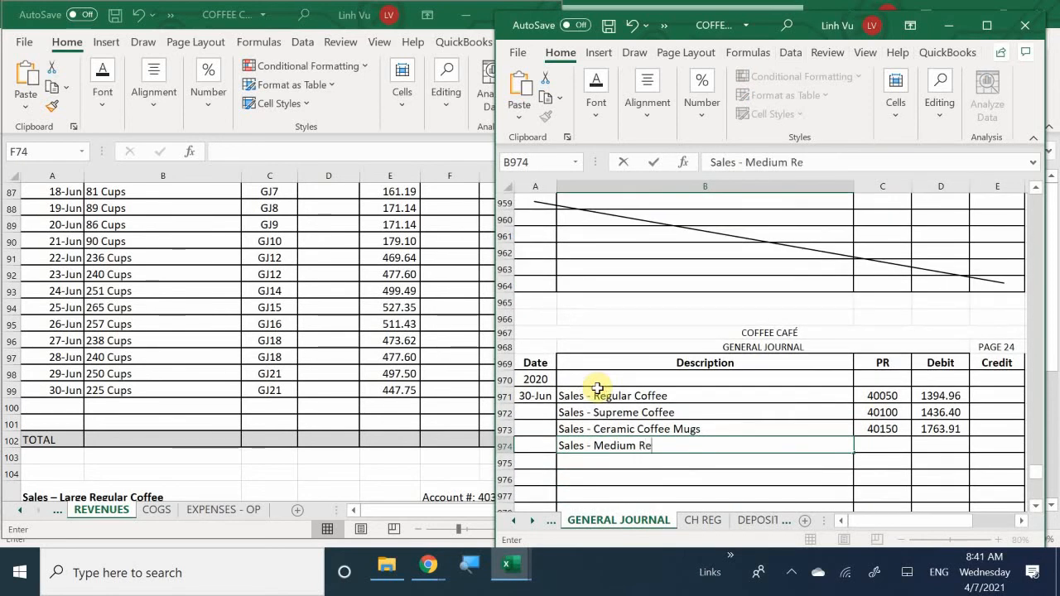
{"action": "type", "text": "gular Coffee"}
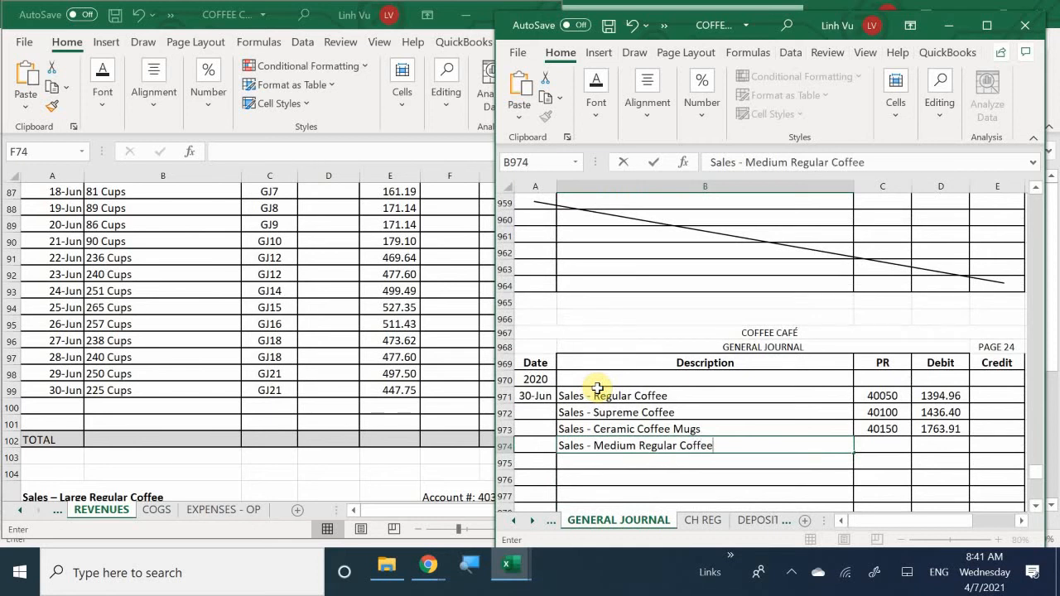
Step: Enter post reference 40300 and a debit of 5221.26 on the Sales - Medium Regular Coffee line of the general journal
{"action": "key", "text": "Tab"}
{"action": "type", "text": "40300"}
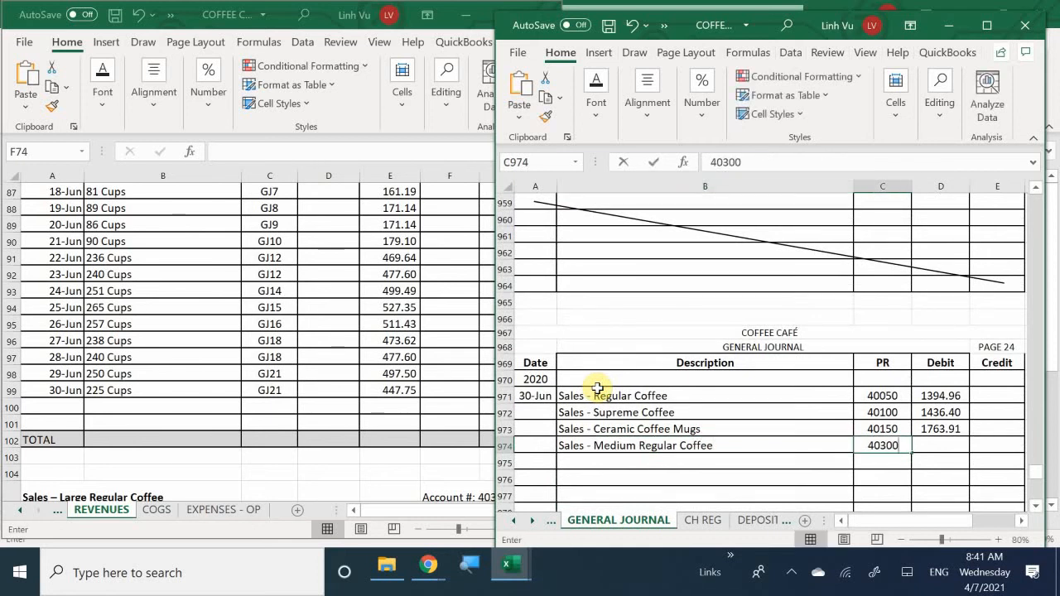
{"action": "key", "text": "Tab"}
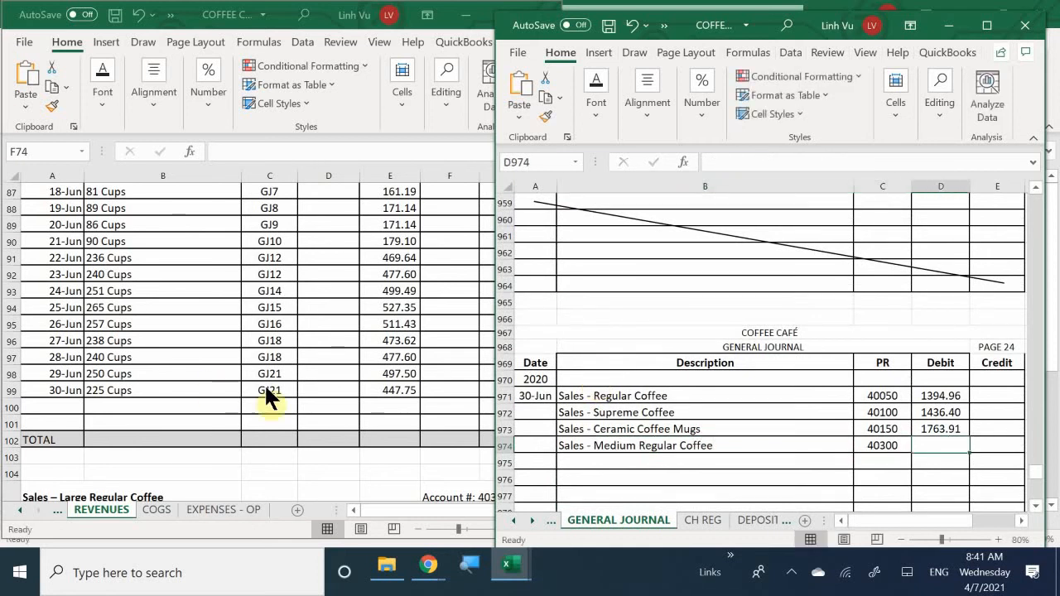
{"action": "left_click", "coordinate": [407, 448]}
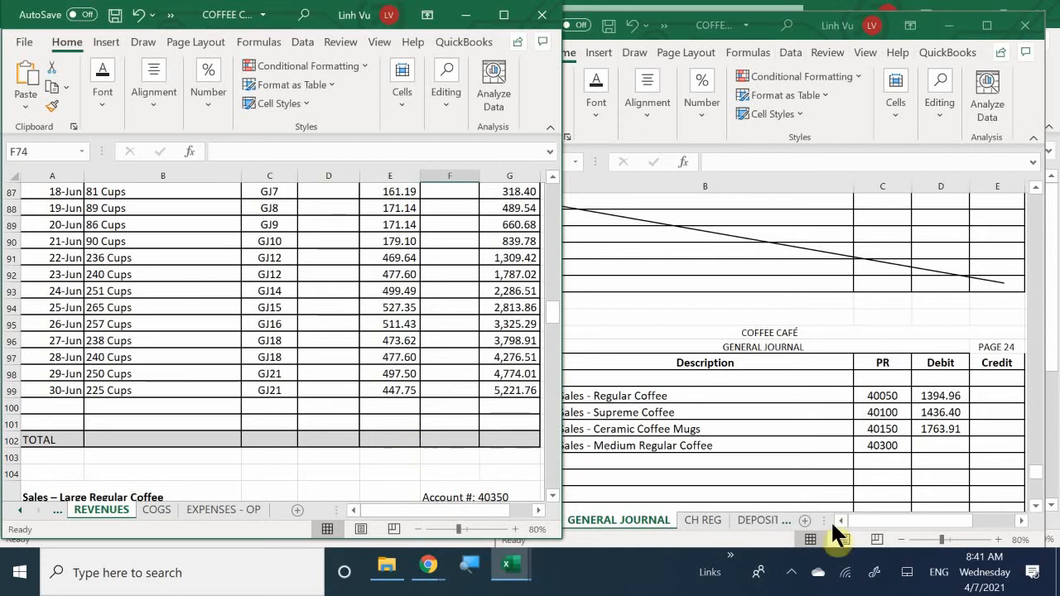
{"action": "left_click", "coordinate": [940, 447]}
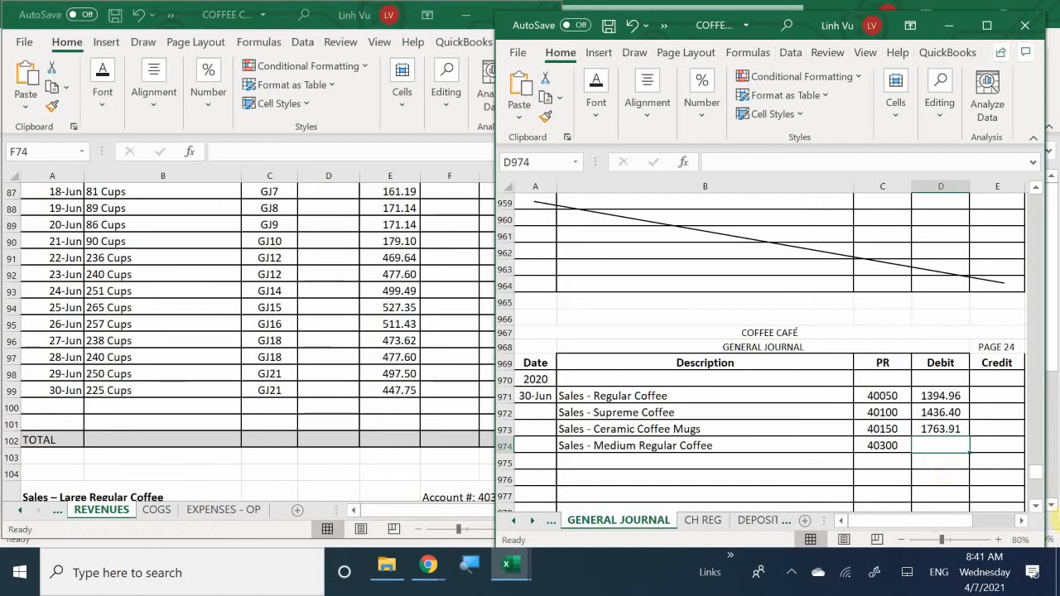
{"action": "type", "text": "5222"}
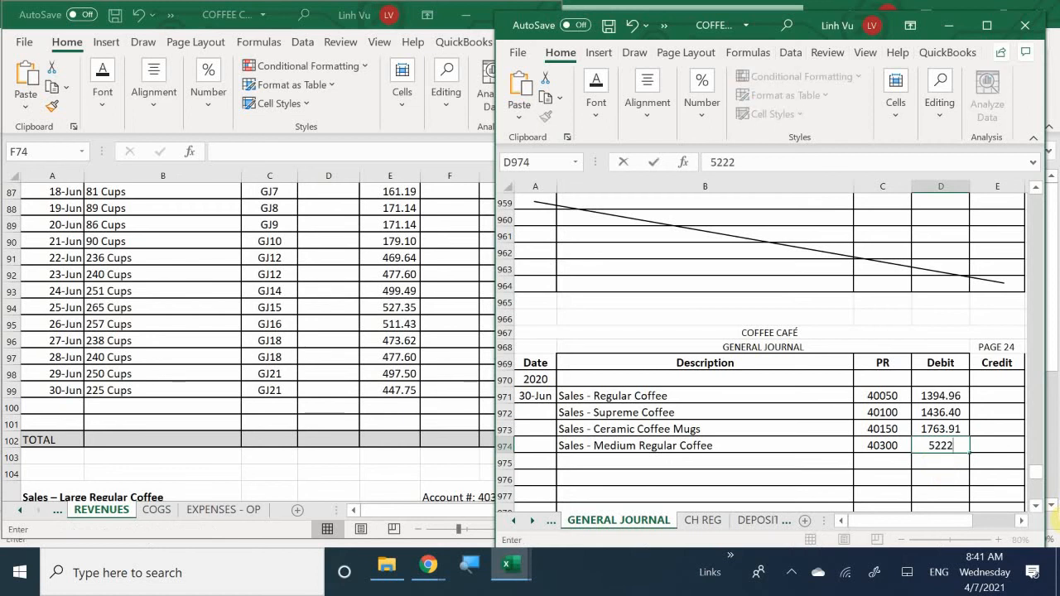
{"action": "key", "text": "BackSpace"}
{"action": "type", "text": "1.26"}
{"action": "key", "text": "Return"}
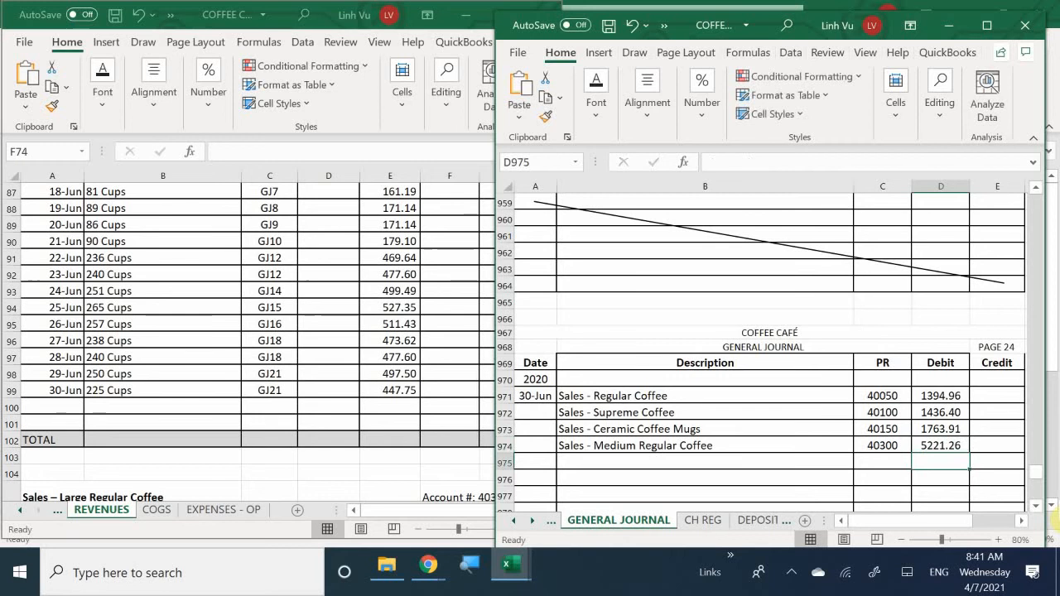
Step: Check the Medium Regular Coffee ledger balance and correct the debit in journal cell D974 to 5221.76
{"action": "left_click", "coordinate": [321, 509]}
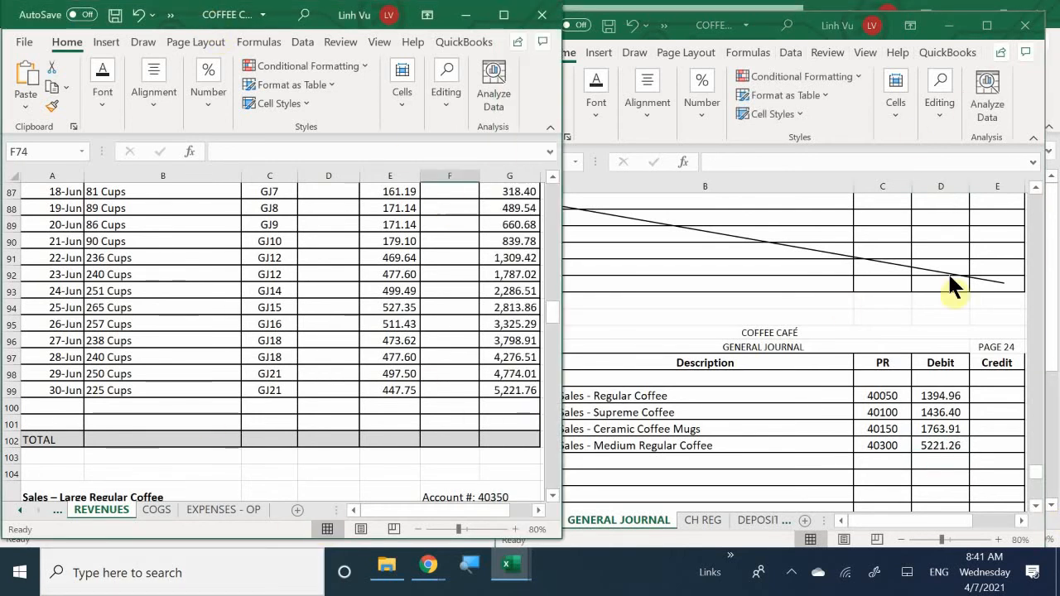
{"action": "left_click", "coordinate": [940, 438]}
{"action": "left_click", "coordinate": [940, 444]}
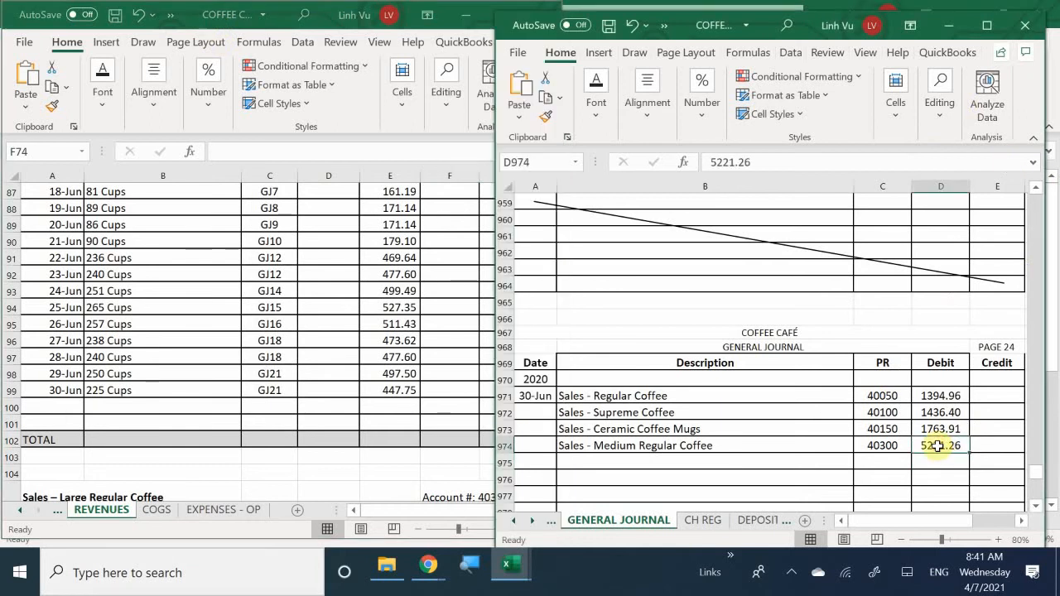
{"action": "type", "text": "5221.76"}
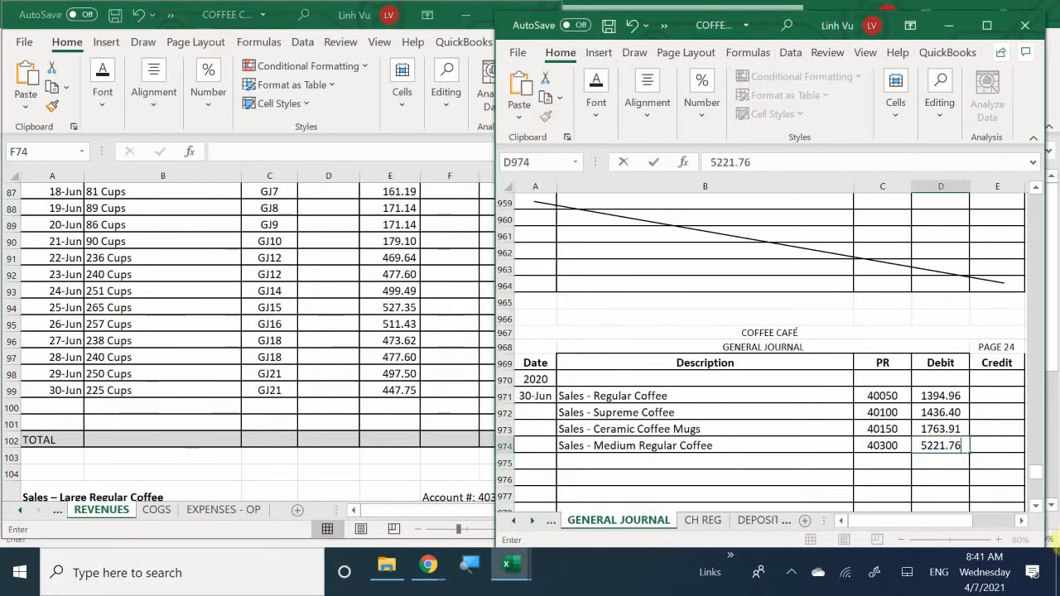
{"action": "key", "text": "Return"}
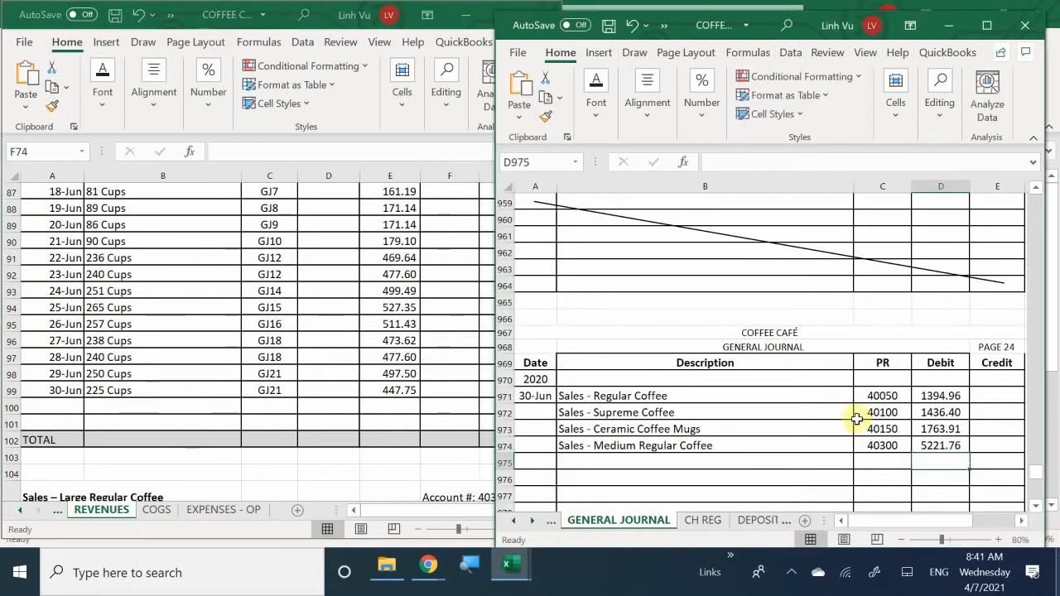
Step: Add a June 30 CLOSE line with post reference GJ24 in row 100 of the Medium Regular Coffee ledger
{"action": "left_click", "coordinate": [64, 409]}
{"action": "type", "text": "6"}
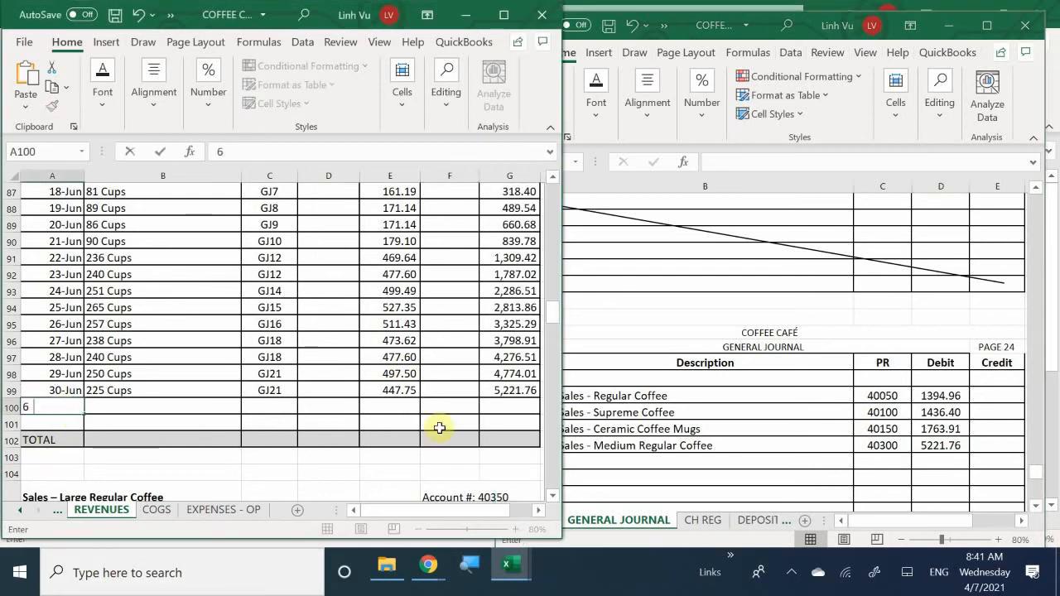
{"action": "type", "text": "/30"}
{"action": "key", "text": "Tab"}
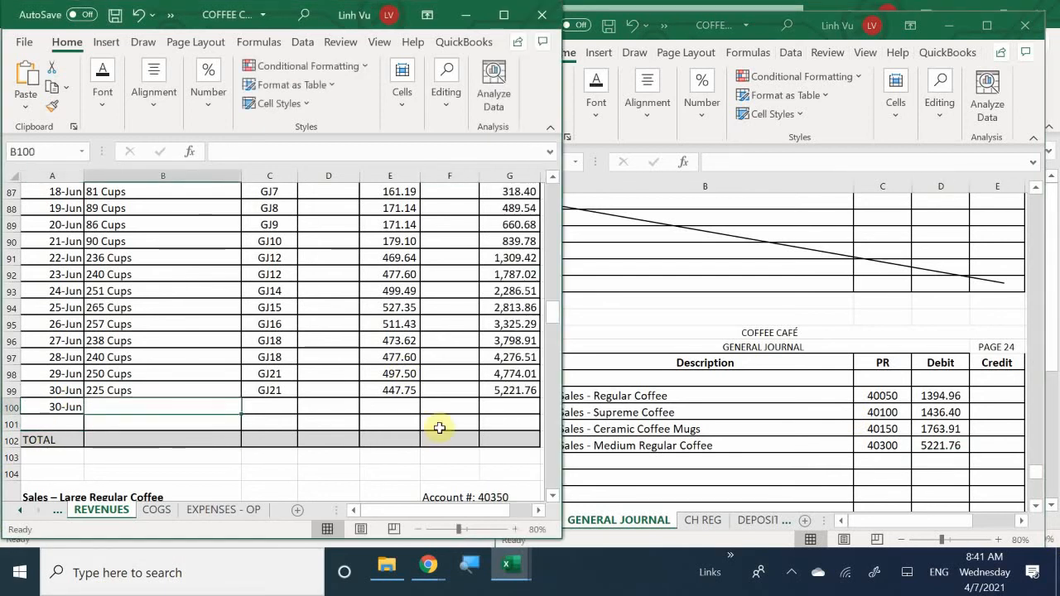
{"action": "type", "text": "CLOSE"}
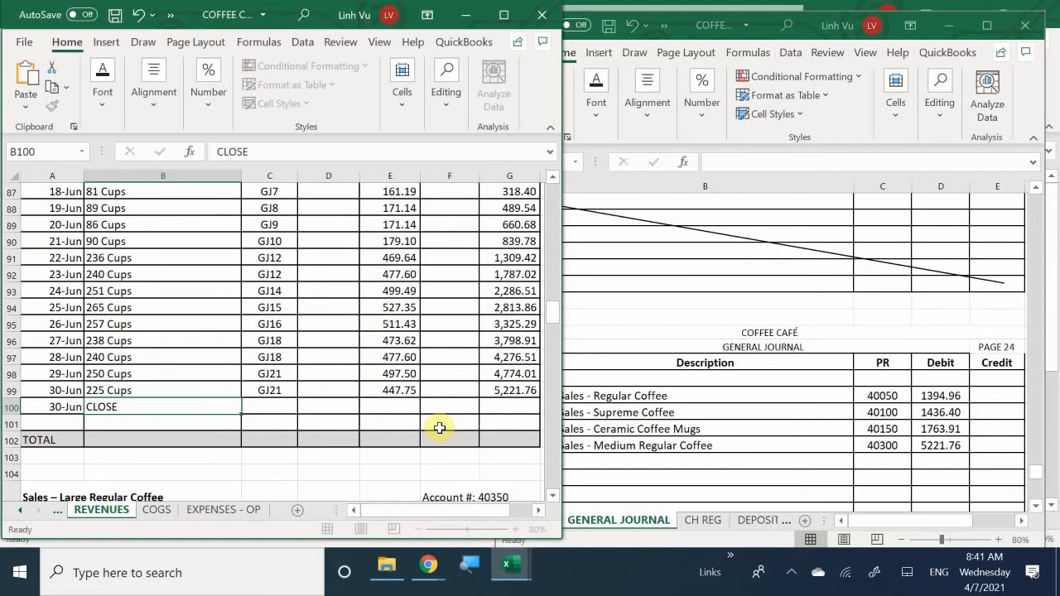
{"action": "key", "text": "Tab"}
{"action": "type", "text": "GJ"}
{"action": "type", "text": "21"}
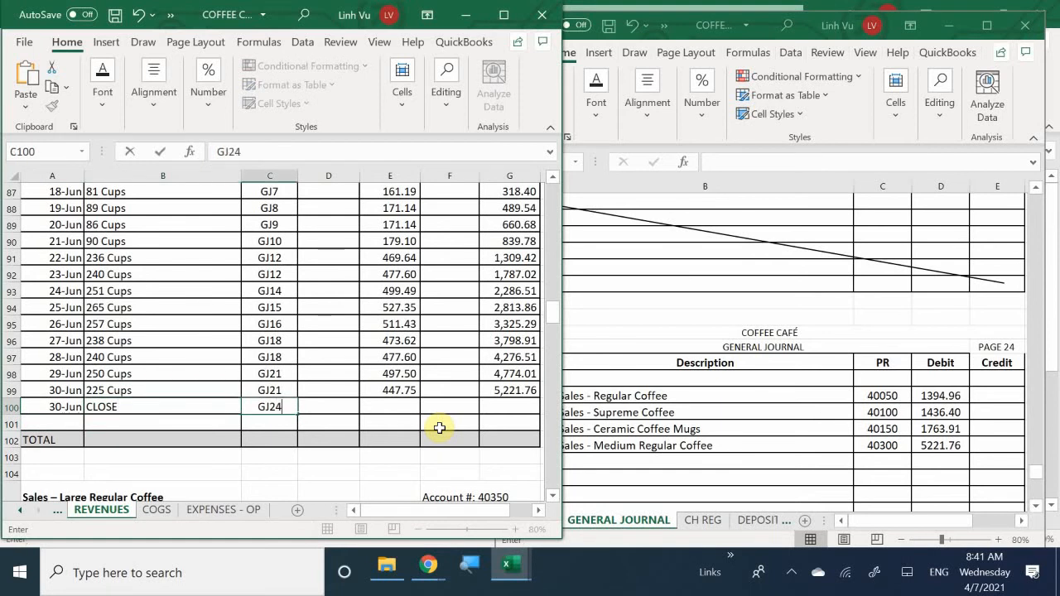
{"action": "key", "text": "Tab"}
Step: Enter a debit of 5221.76 on the Medium Regular Coffee CLOSE line and extend the credit balance formula from G99 to G100
{"action": "key", "text": "Tab"}
{"action": "key", "text": "shift+Tab"}
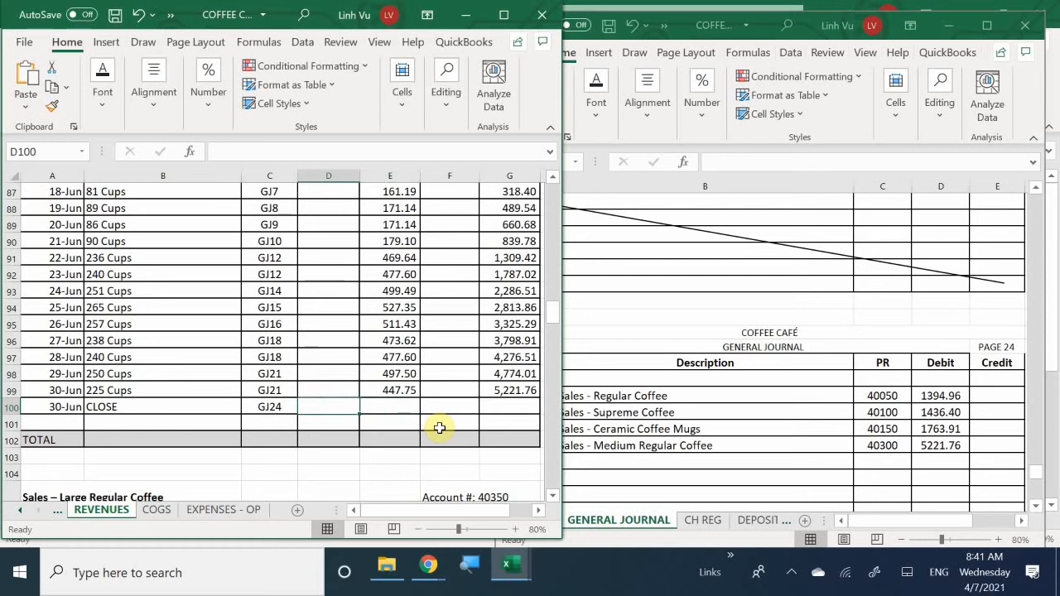
{"action": "type", "text": "5221"}
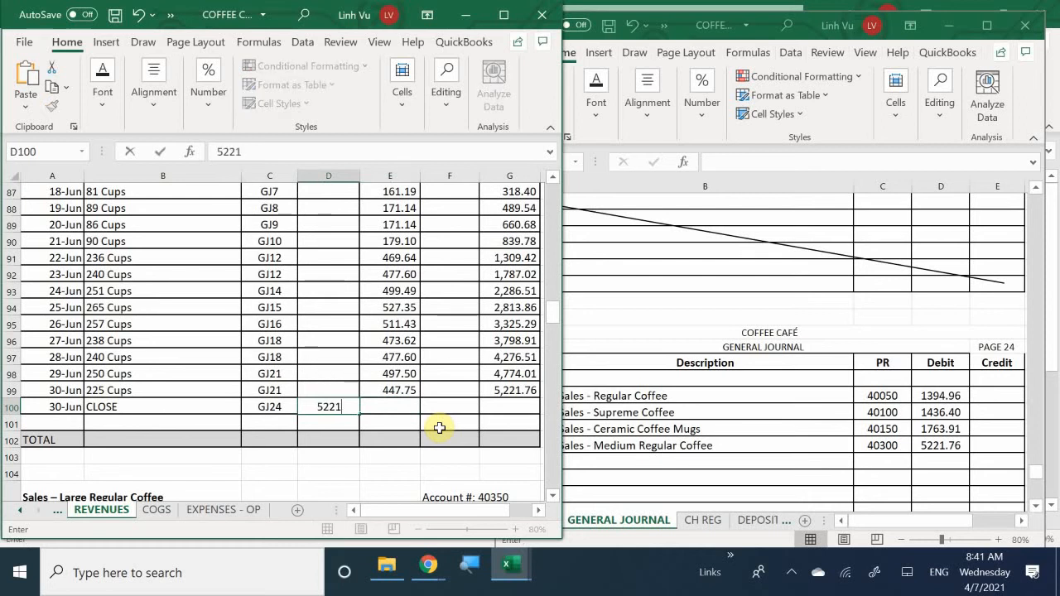
{"action": "type", "text": ".76"}
{"action": "key", "text": "Tab"}
{"action": "key", "text": "Tab"}
{"action": "key", "text": "Tab"}
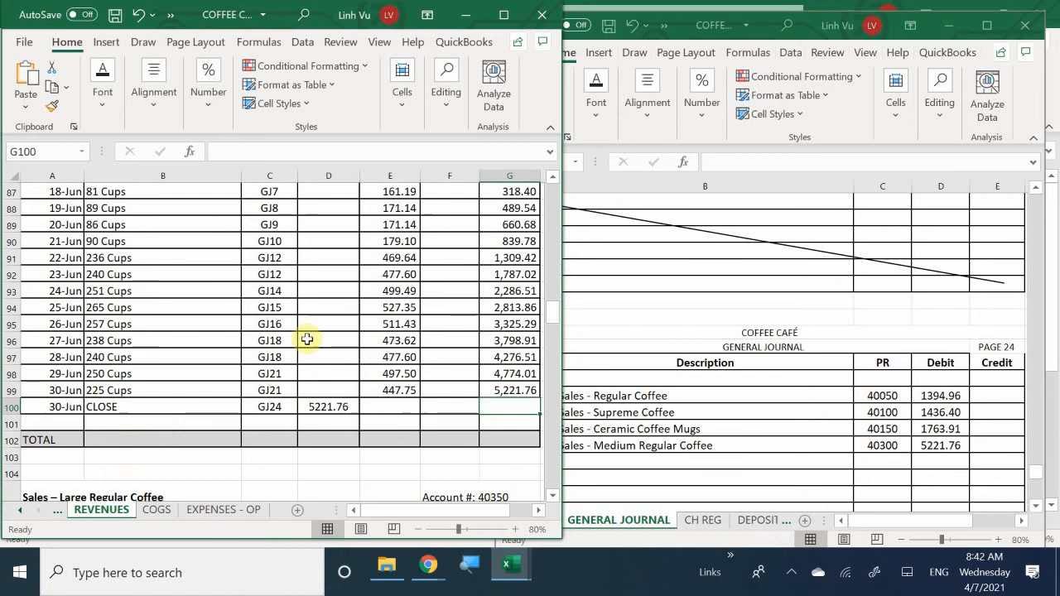
{"action": "left_click", "coordinate": [522, 391]}
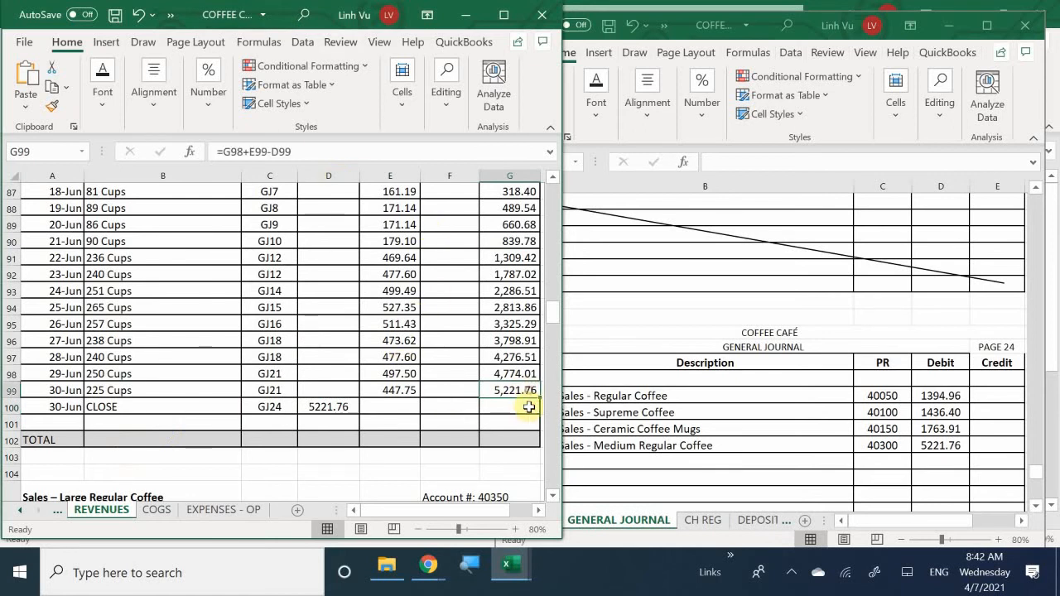
{"action": "left_click_drag", "start_coordinate": [541, 402], "coordinate": [540, 416]}
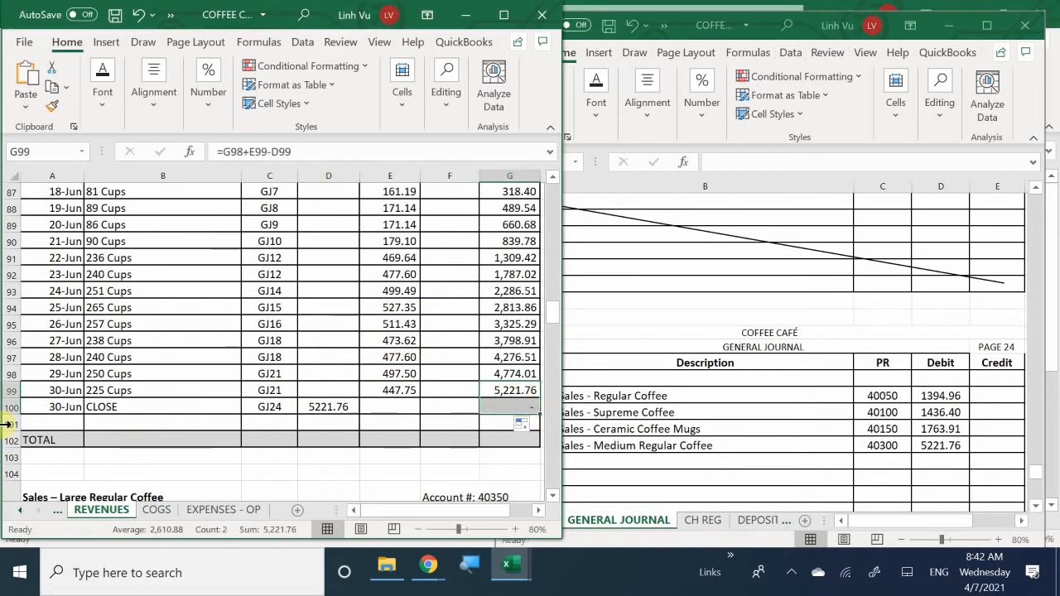
Step: Add Sales - Large Regular Coffee with post reference 40350 in row 975 of the general journal
{"action": "scroll", "coordinate": [196, 315], "scroll_direction": "down", "scroll_amount": 3}
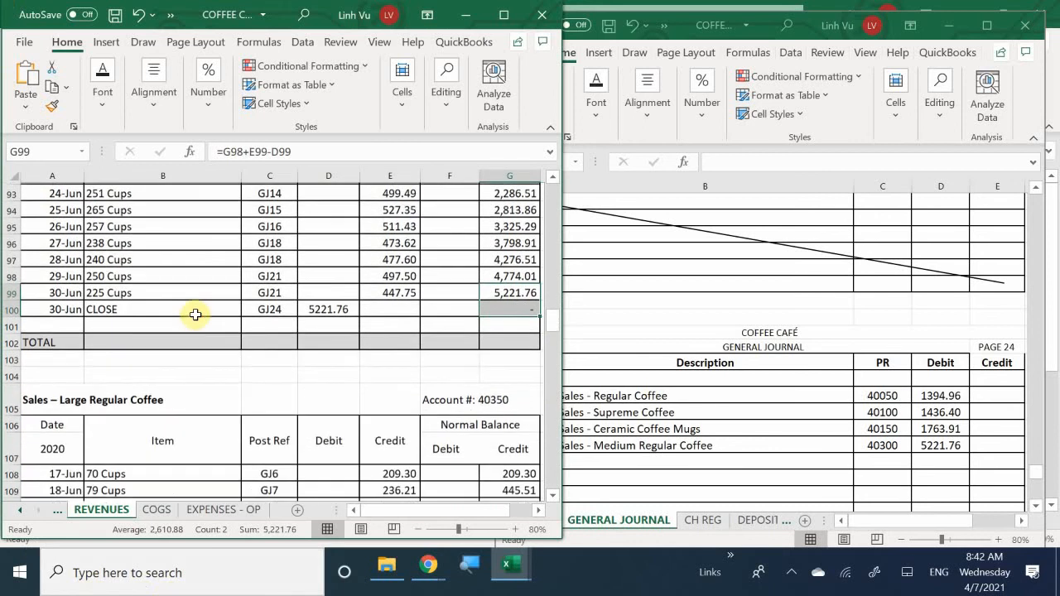
{"action": "scroll", "coordinate": [196, 314], "scroll_direction": "down", "scroll_amount": 3}
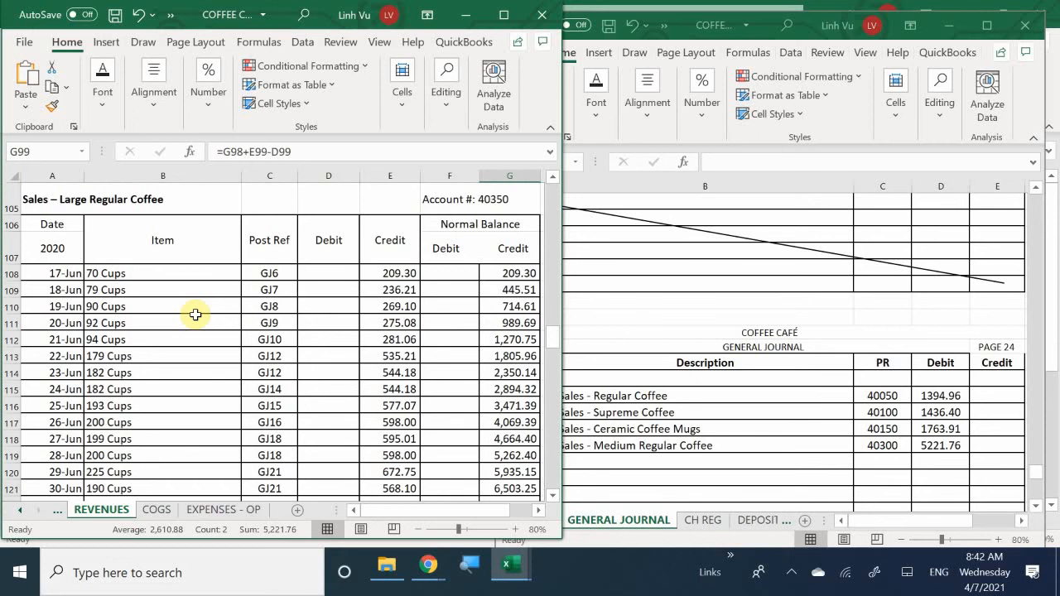
{"action": "scroll", "coordinate": [195, 315], "scroll_direction": "down", "scroll_amount": 2}
{"action": "scroll", "coordinate": [195, 315], "scroll_direction": "up", "scroll_amount": 1}
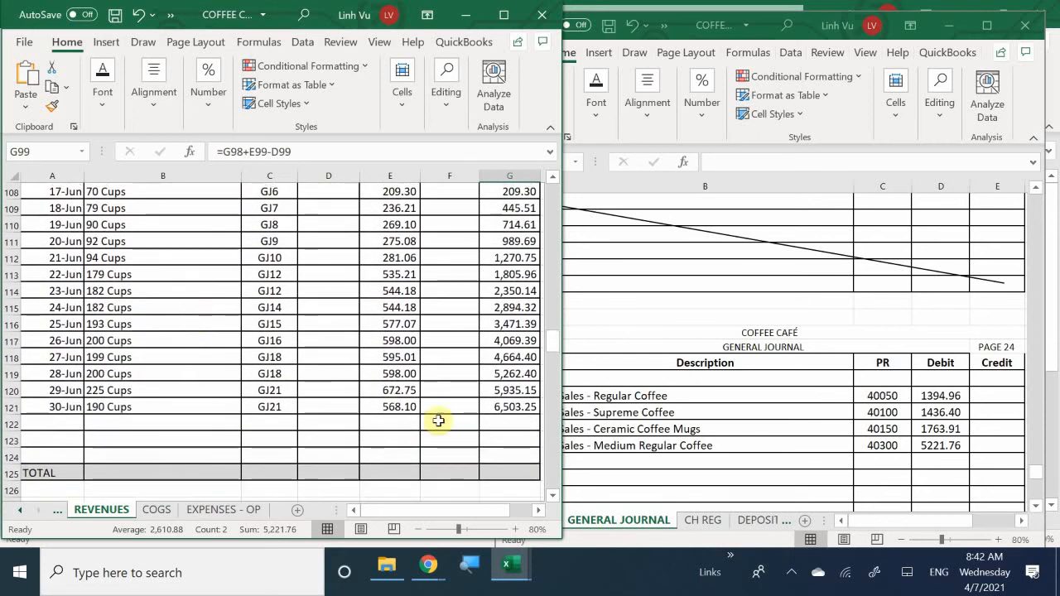
{"action": "left_click", "coordinate": [590, 463]}
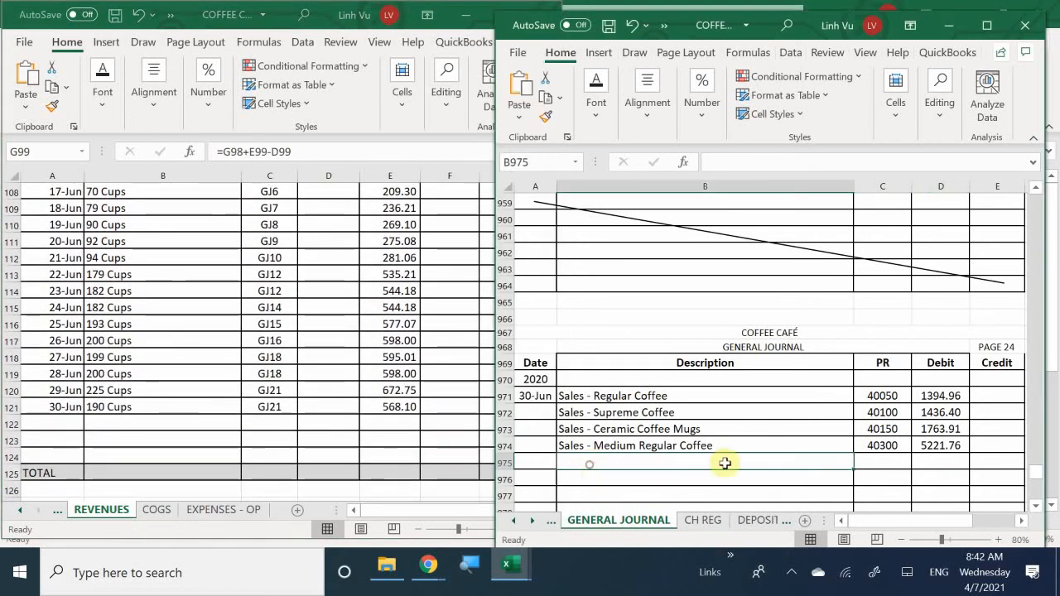
{"action": "type", "text": "Sales"}
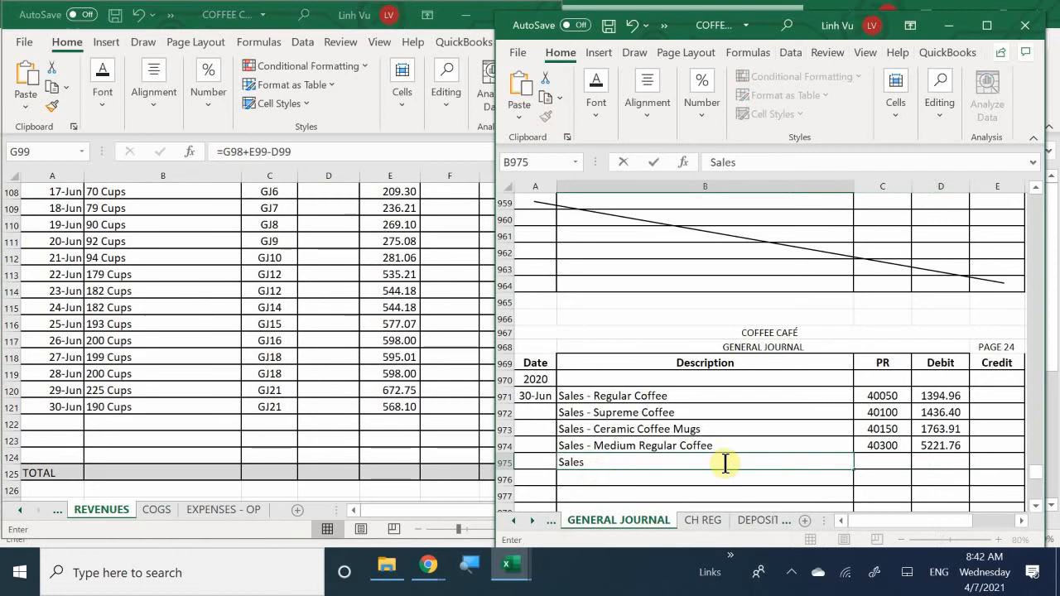
{"action": "type", "text": " - Large Regular Co"}
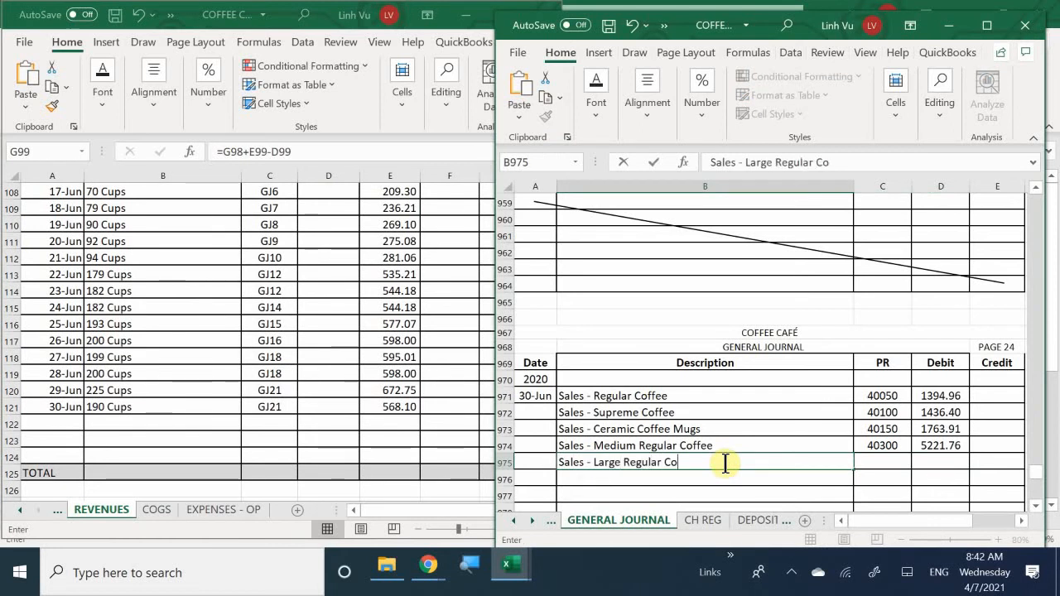
{"action": "type", "text": "ffee"}
{"action": "key", "text": "Tab"}
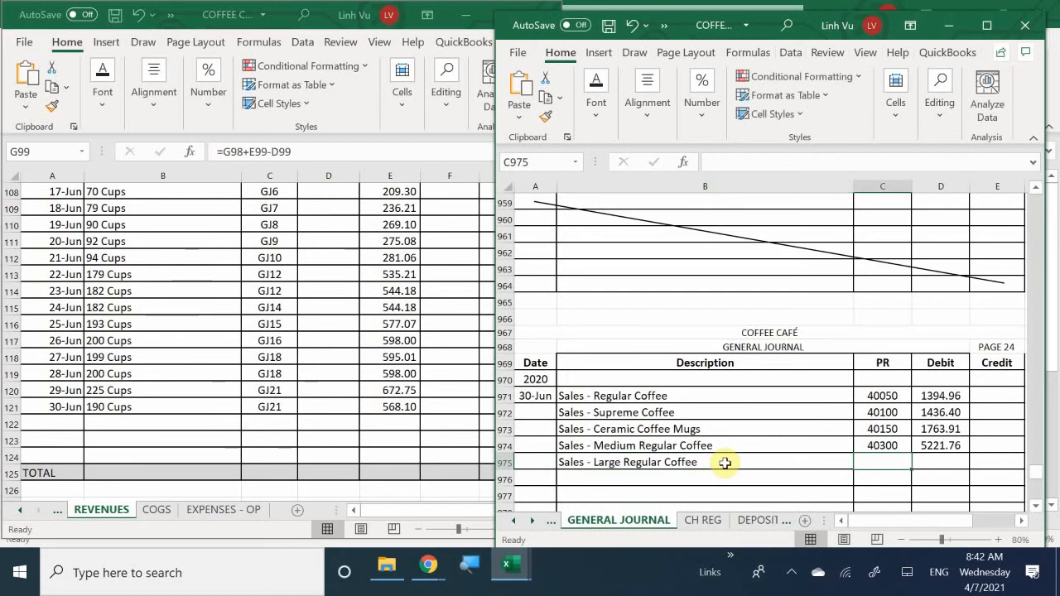
{"action": "type", "text": "40350"}
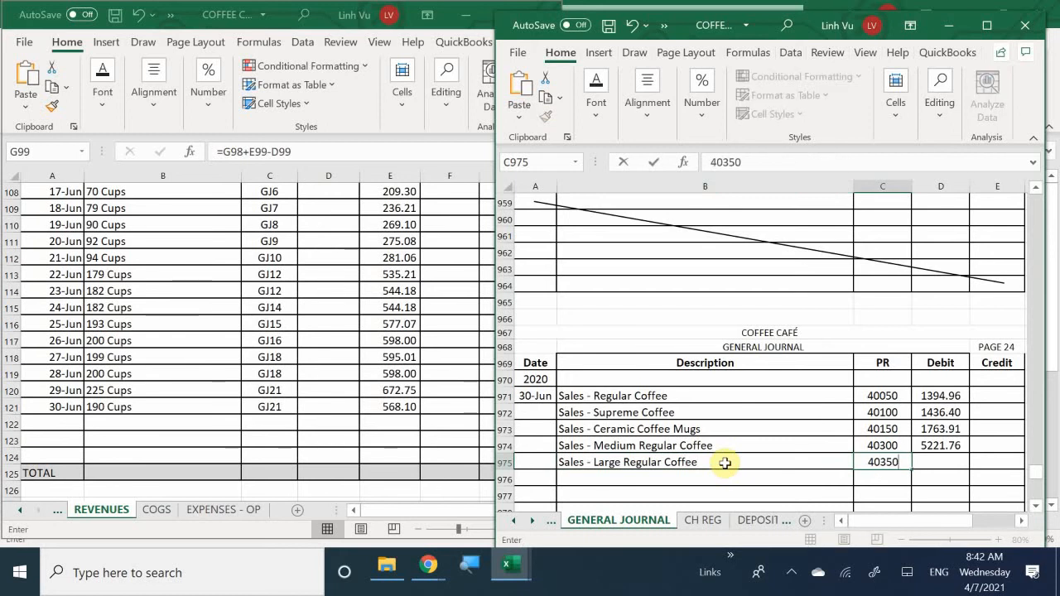
{"action": "key", "text": "Tab"}
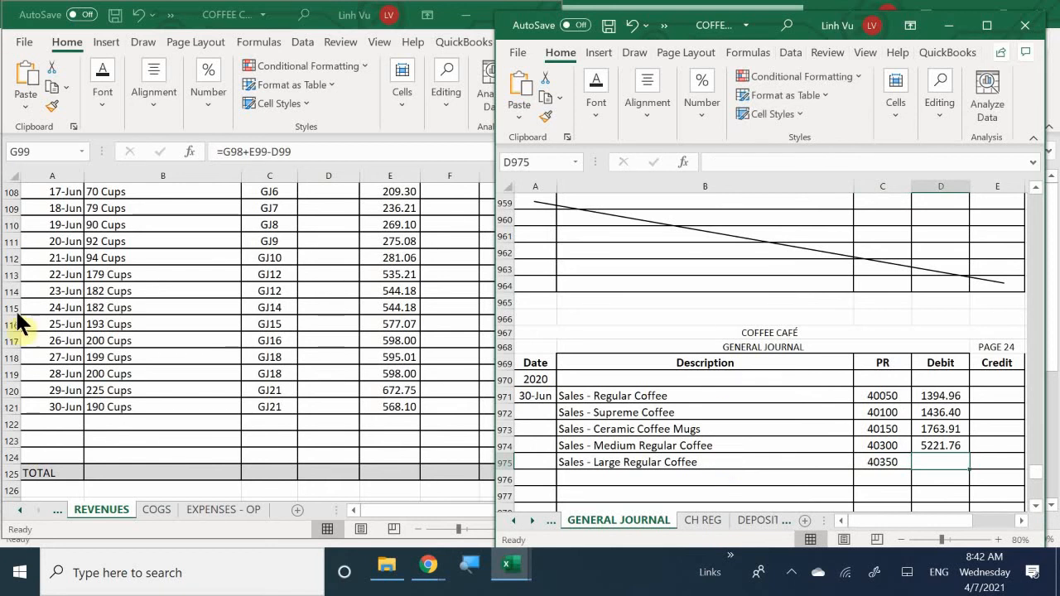
Step: Look up the ending credit balance in the Large Regular Coffee ledger and enter 6503.25 as its journal debit in D975
{"action": "left_click", "coordinate": [239, 427]}
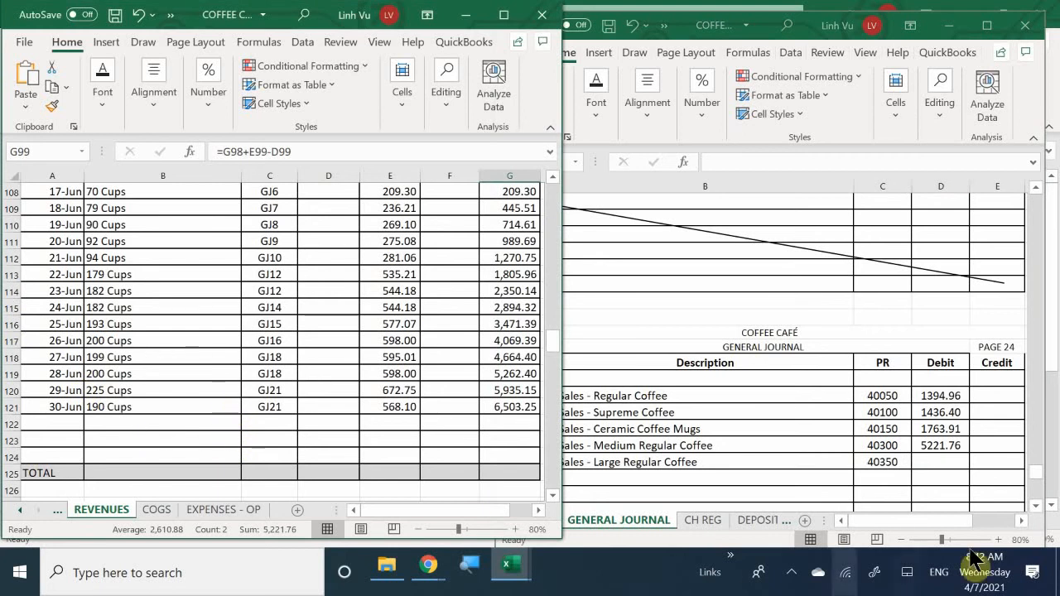
{"action": "left_click", "coordinate": [941, 463]}
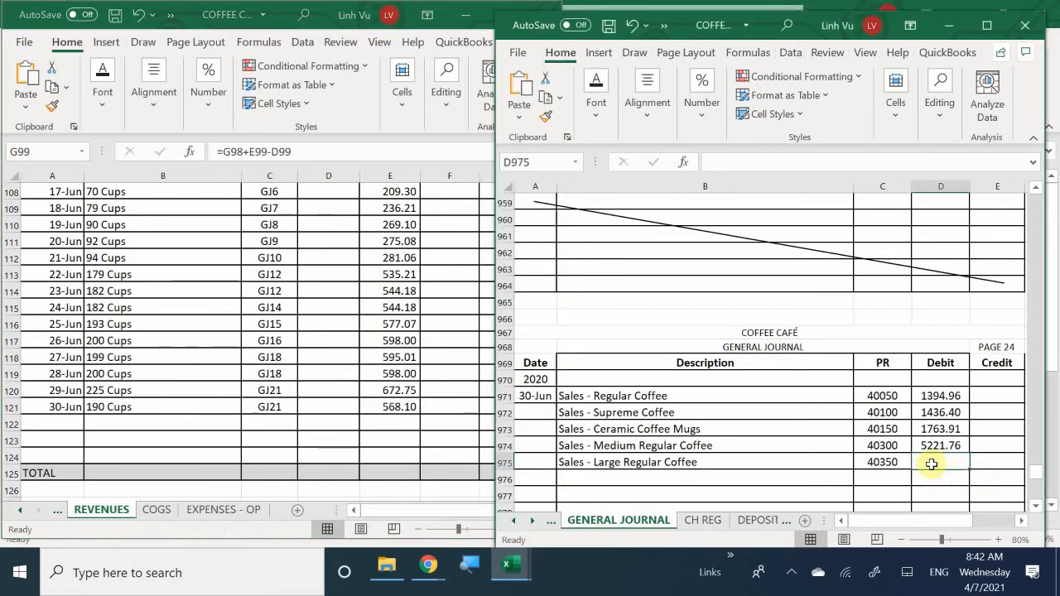
{"action": "type", "text": "6503.25"}
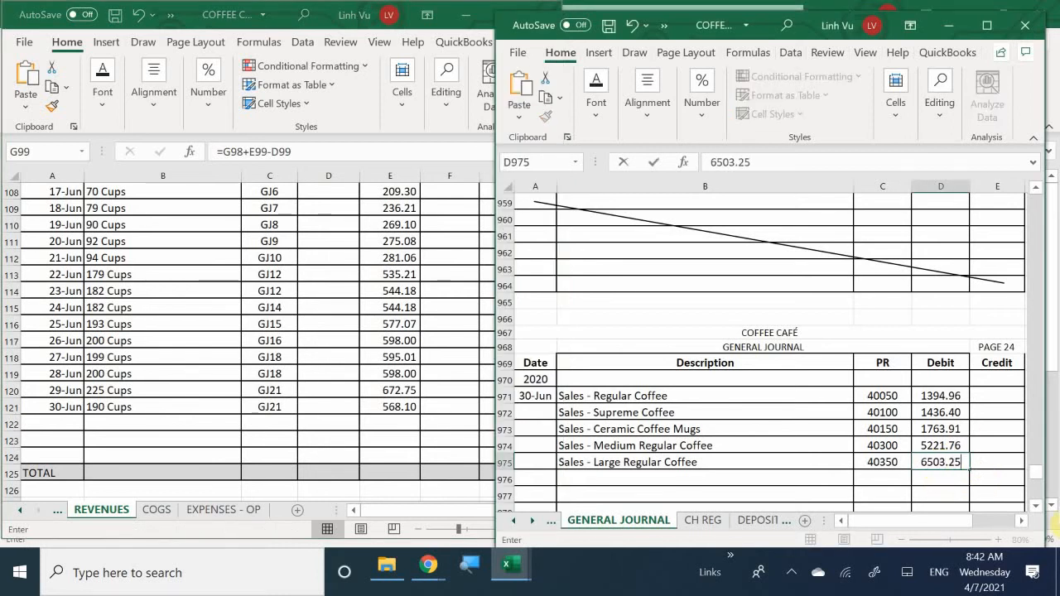
{"action": "key", "text": "Return"}
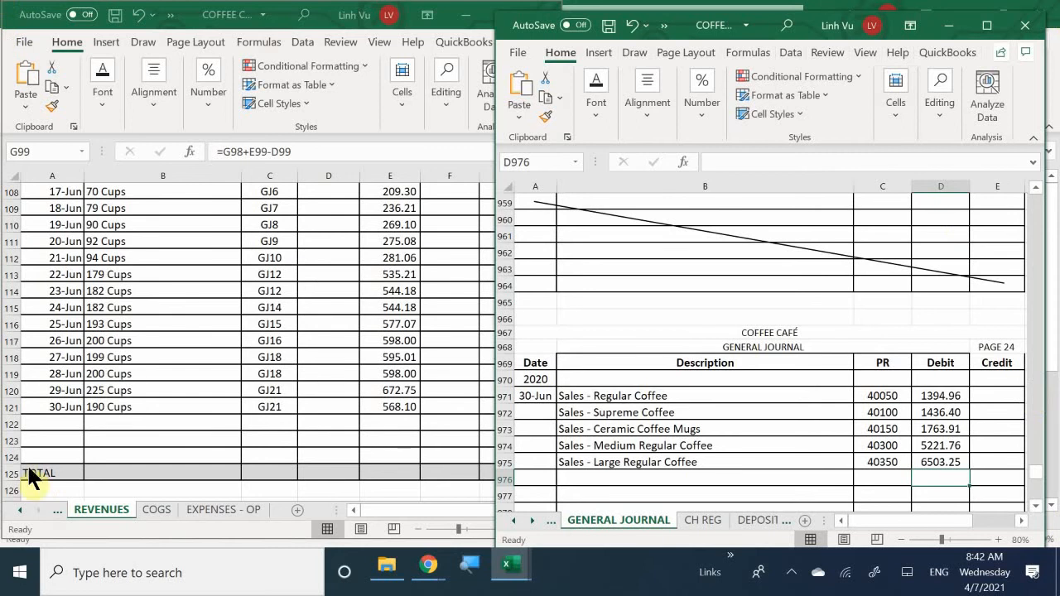
Step: Add a June 30 CLOSE line with post reference GJ24 in row 122 of the Large Regular Coffee ledger
{"action": "left_click", "coordinate": [67, 420]}
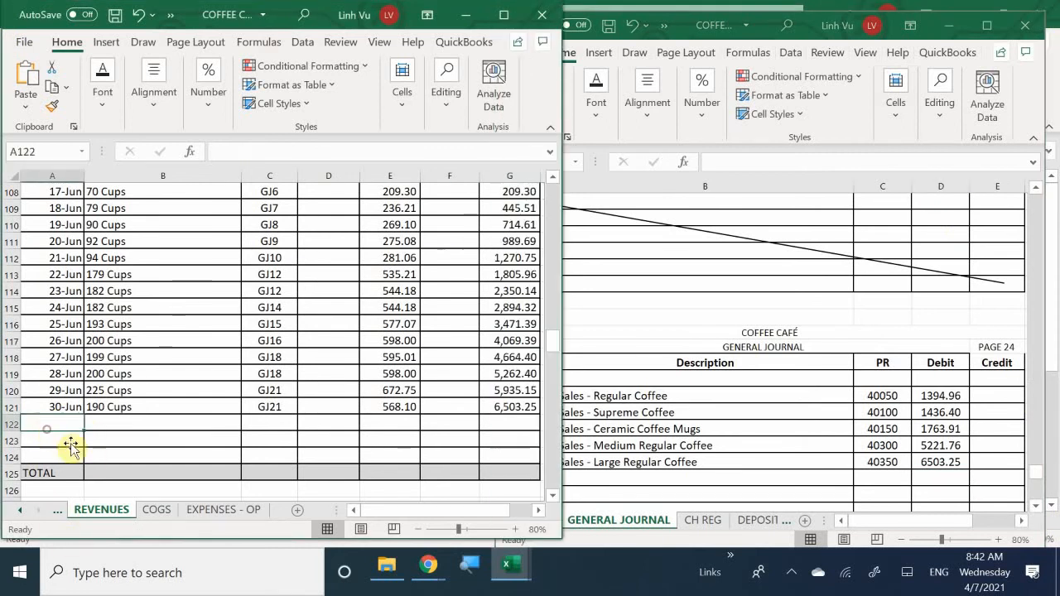
{"action": "type", "text": "6/30"}
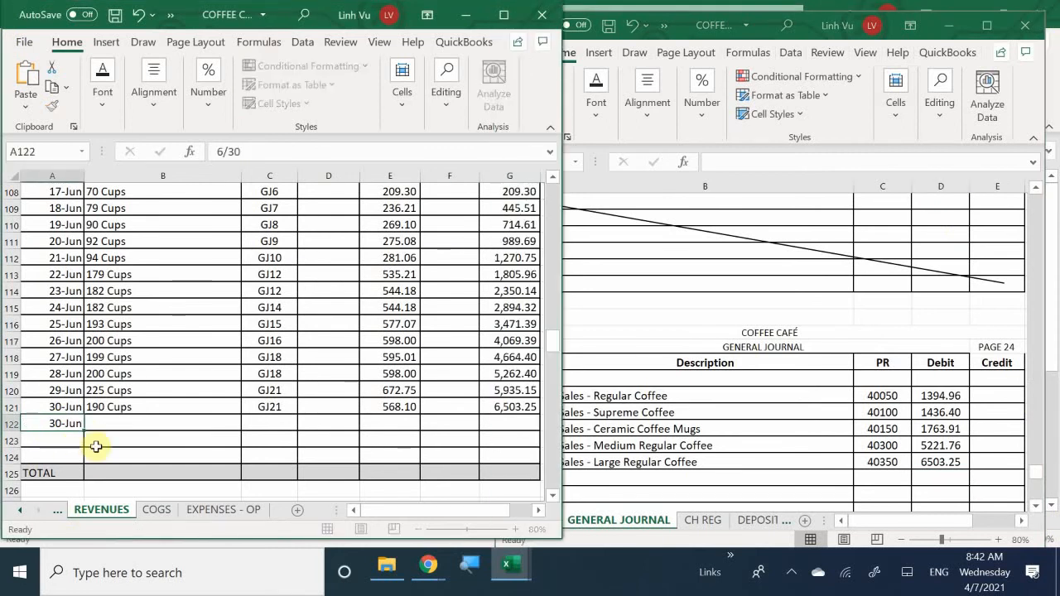
{"action": "key", "text": "Tab"}
{"action": "type", "text": "CLOS"}
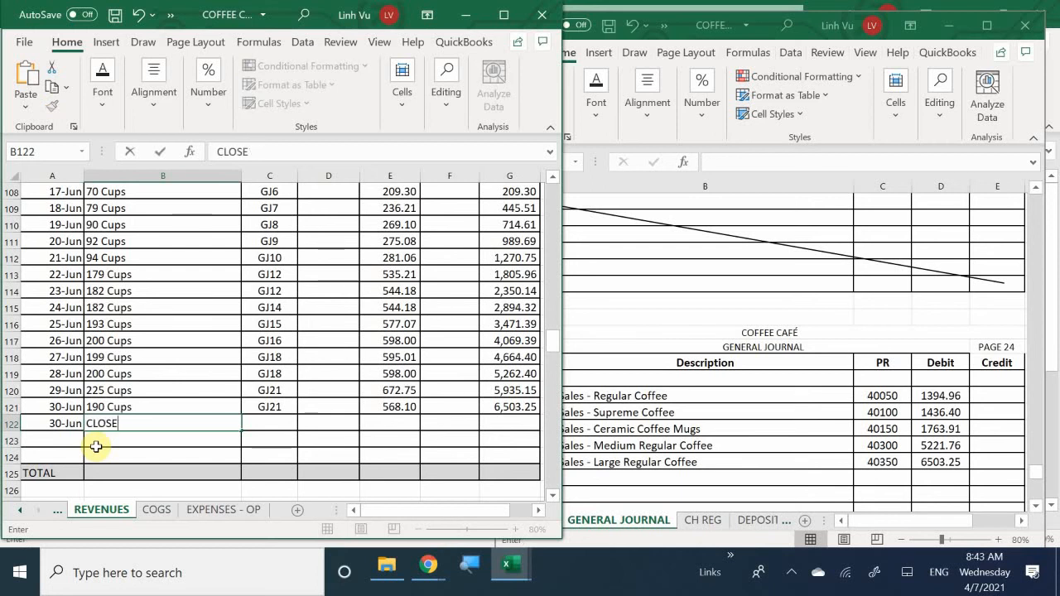
{"action": "key", "text": "Tab"}
{"action": "type", "text": "GJ24"}
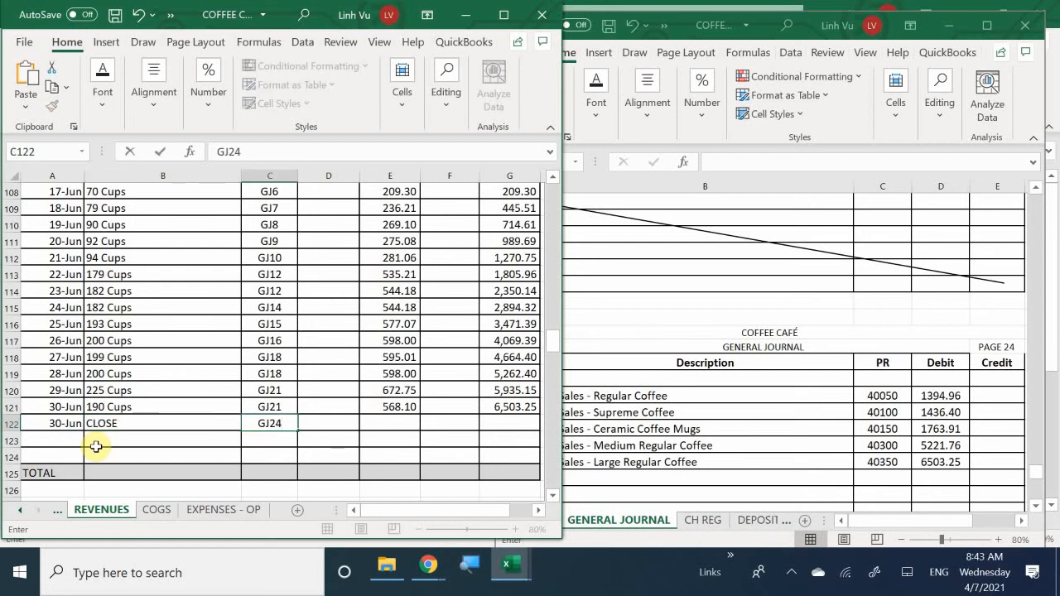
{"action": "key", "text": "Tab"}
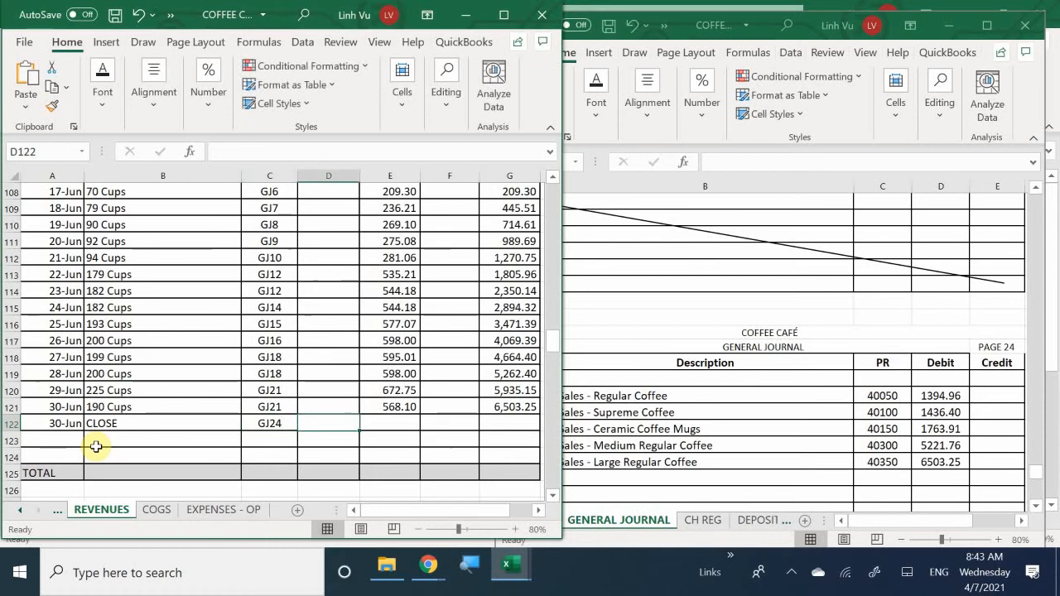
Step: Enter a debit of 6503.25 on the Large Regular Coffee CLOSE line and extend the credit balance formula from G121 to G122
{"action": "type", "text": "6"}
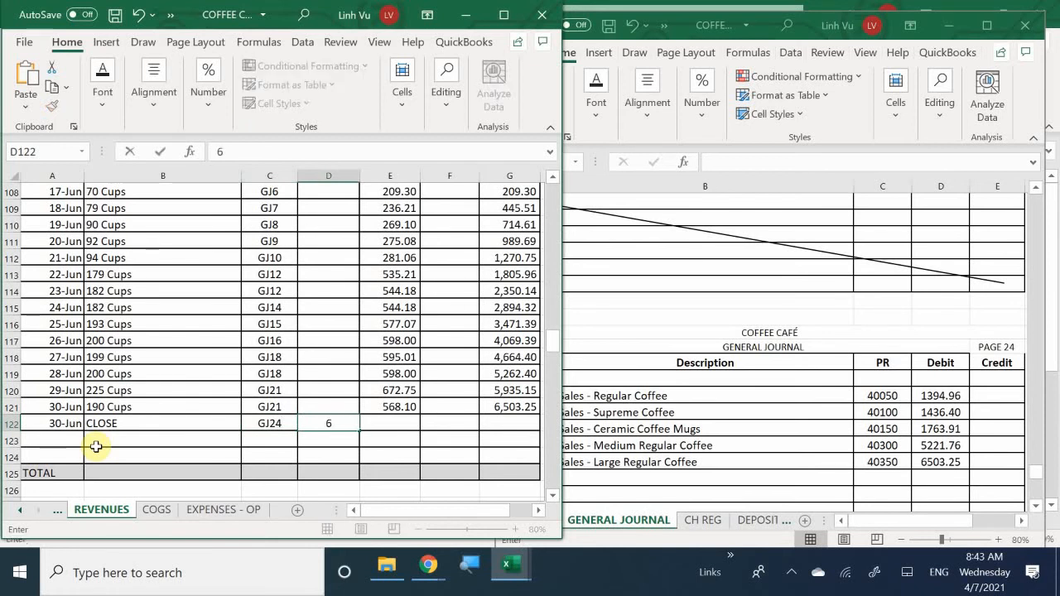
{"action": "type", "text": "503.25"}
{"action": "key", "text": "Return"}
{"action": "key", "text": "Right"}
{"action": "key", "text": "Right"}
{"action": "key", "text": "Right"}
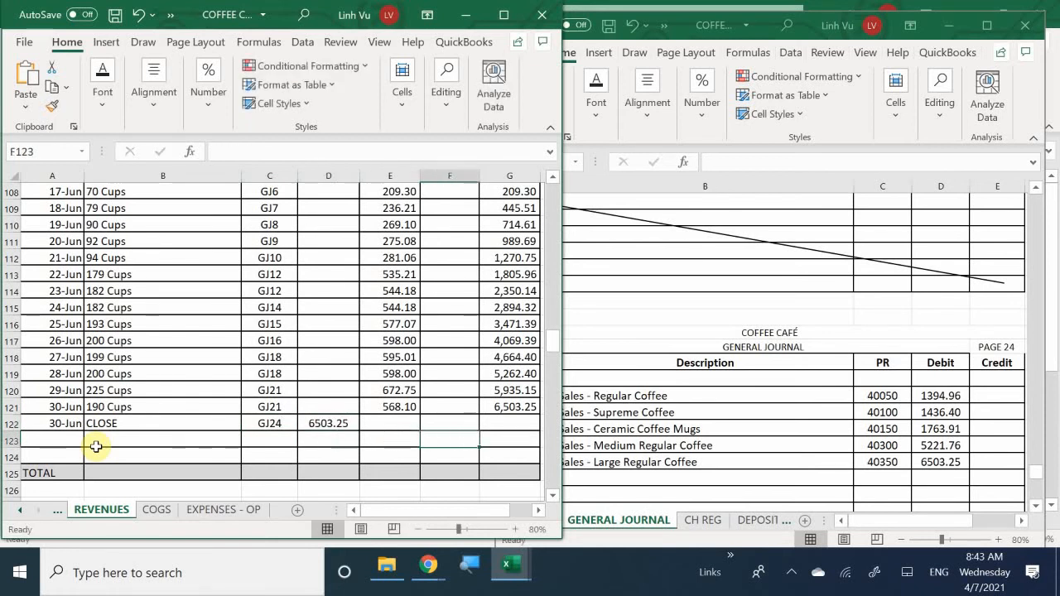
{"action": "key", "text": "Up"}
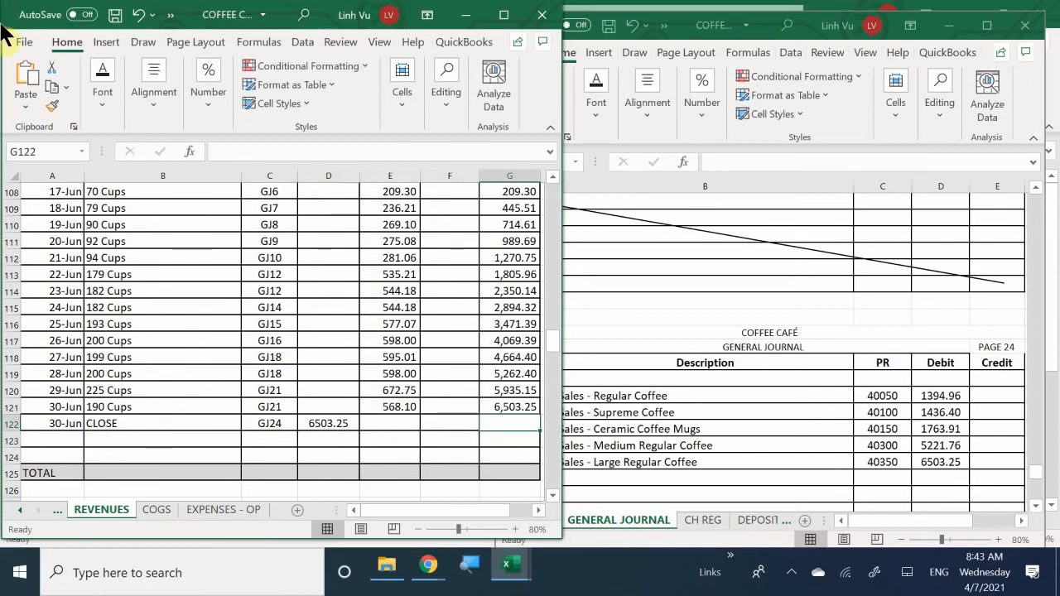
{"action": "left_click", "coordinate": [522, 407]}
{"action": "left_click_drag", "start_coordinate": [539, 415], "coordinate": [539, 429]}
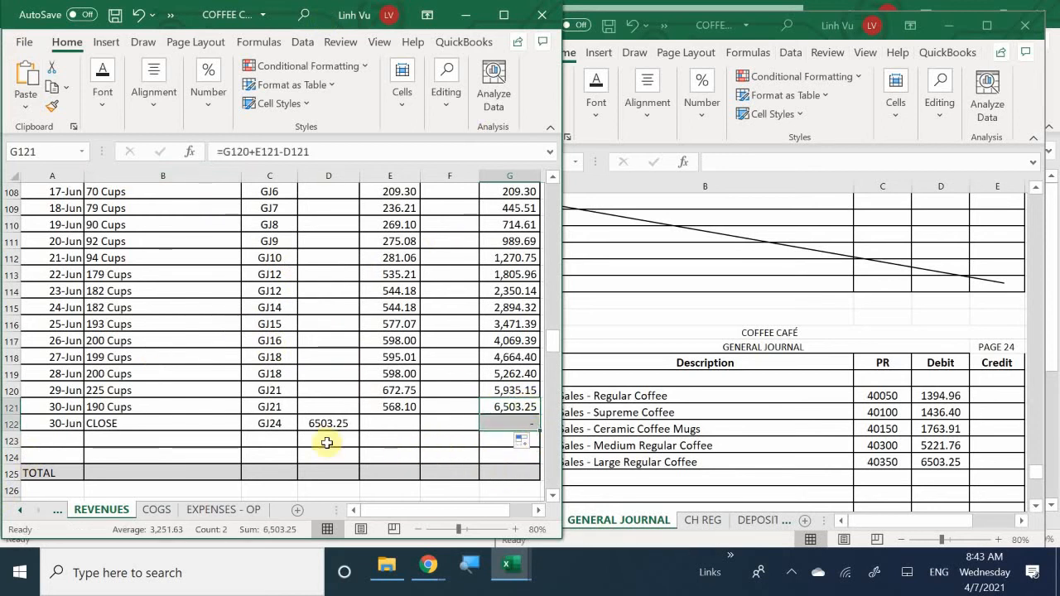
Step: Examine the Medium Supreme Coffee ledger for its account number and ending credit balance
{"action": "scroll", "coordinate": [328, 443], "scroll_direction": "down", "scroll_amount": 1}
{"action": "scroll", "coordinate": [328, 443], "scroll_direction": "down", "scroll_amount": 5}
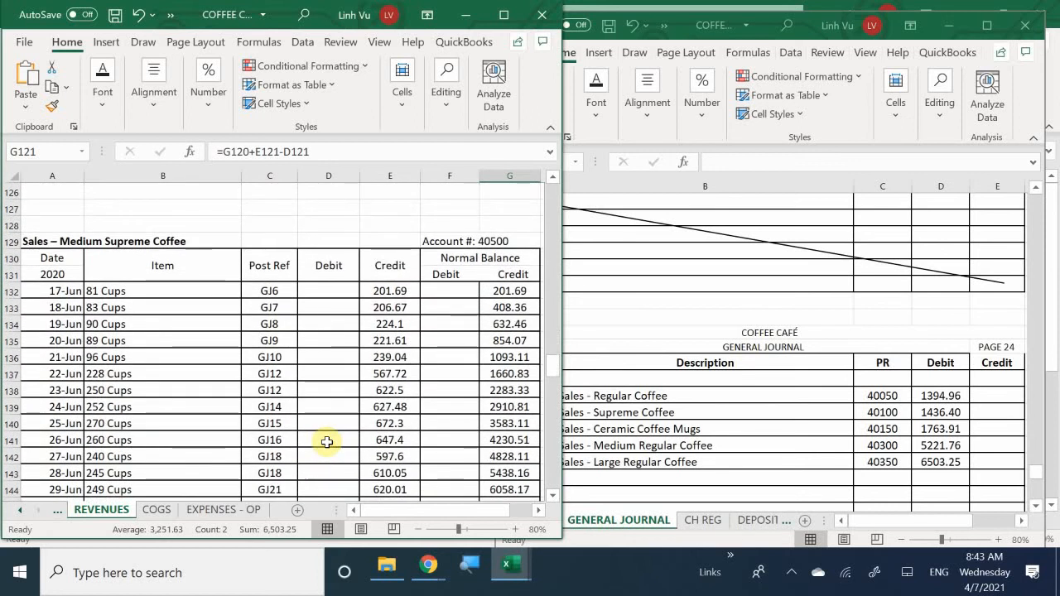
{"action": "scroll", "coordinate": [327, 443], "scroll_direction": "down", "scroll_amount": 2}
{"action": "scroll", "coordinate": [327, 443], "scroll_direction": "up", "scroll_amount": 3}
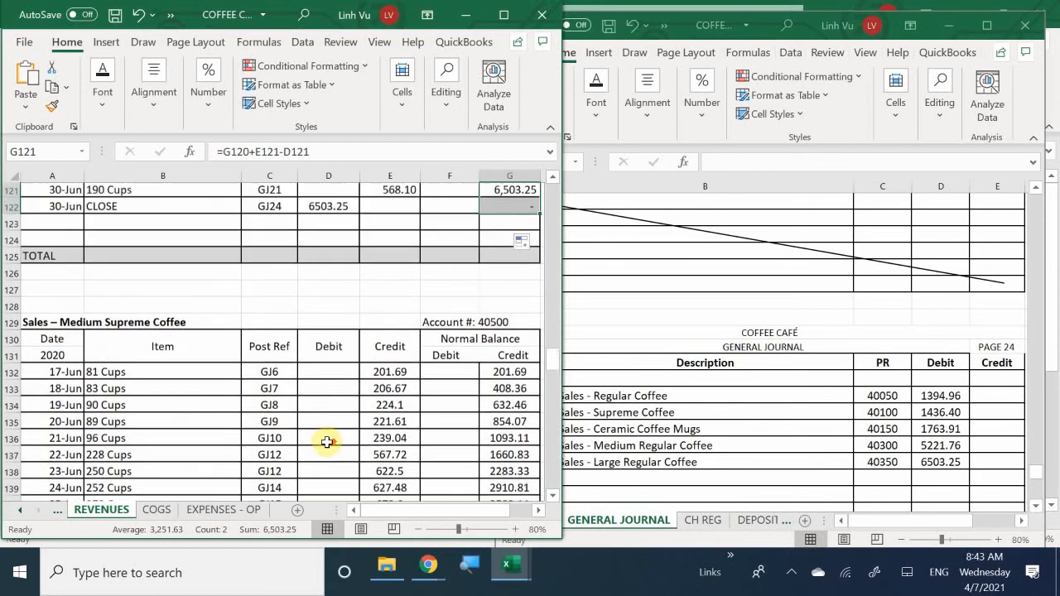
{"action": "scroll", "coordinate": [328, 442], "scroll_direction": "up", "scroll_amount": 1}
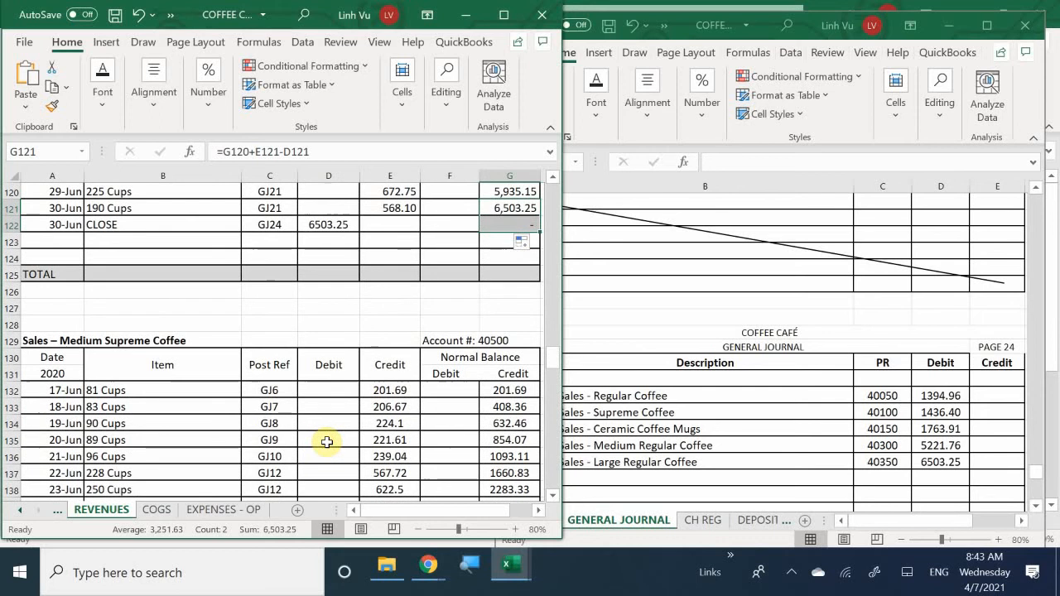
{"action": "scroll", "coordinate": [327, 442], "scroll_direction": "down", "scroll_amount": 3}
{"action": "scroll", "coordinate": [337, 440], "scroll_direction": "down", "scroll_amount": 1}
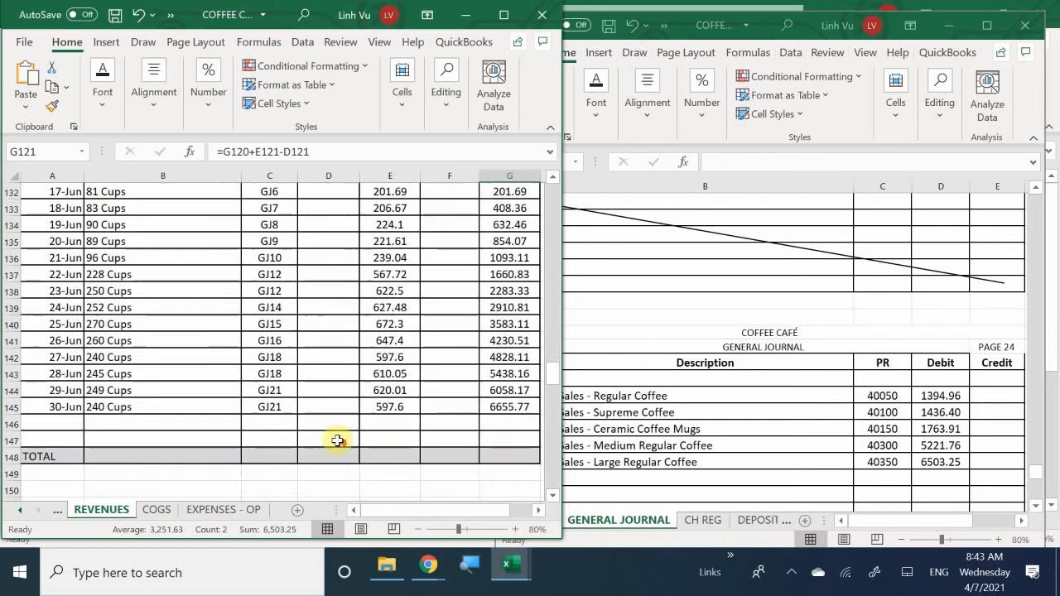
{"action": "scroll", "coordinate": [439, 380], "scroll_direction": "up", "scroll_amount": 1}
{"action": "scroll", "coordinate": [439, 380], "scroll_direction": "up", "scroll_amount": 3}
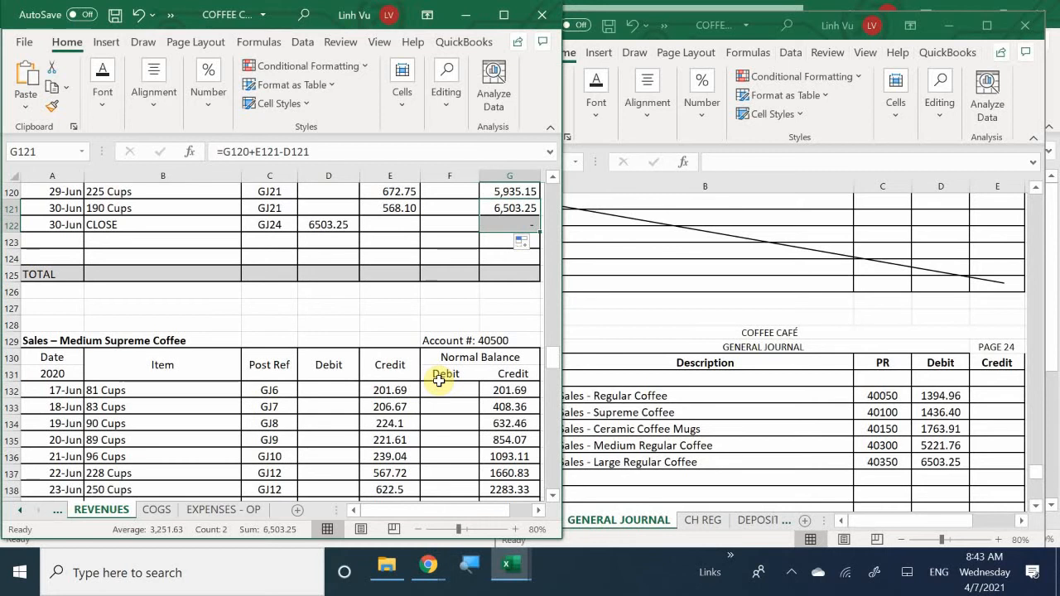
{"action": "scroll", "coordinate": [439, 380], "scroll_direction": "down", "scroll_amount": 5}
Step: Add Sales - Medium Supreme Coffee with post reference 40500 in row 976 of the general journal
{"action": "left_click", "coordinate": [621, 384]}
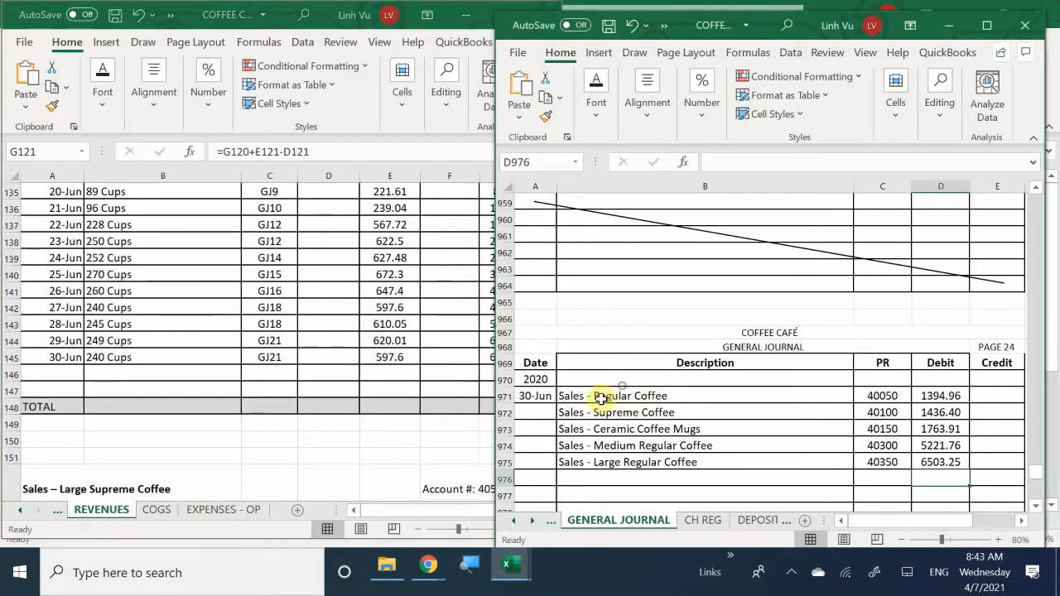
{"action": "scroll", "coordinate": [603, 403], "scroll_direction": "down", "scroll_amount": 2}
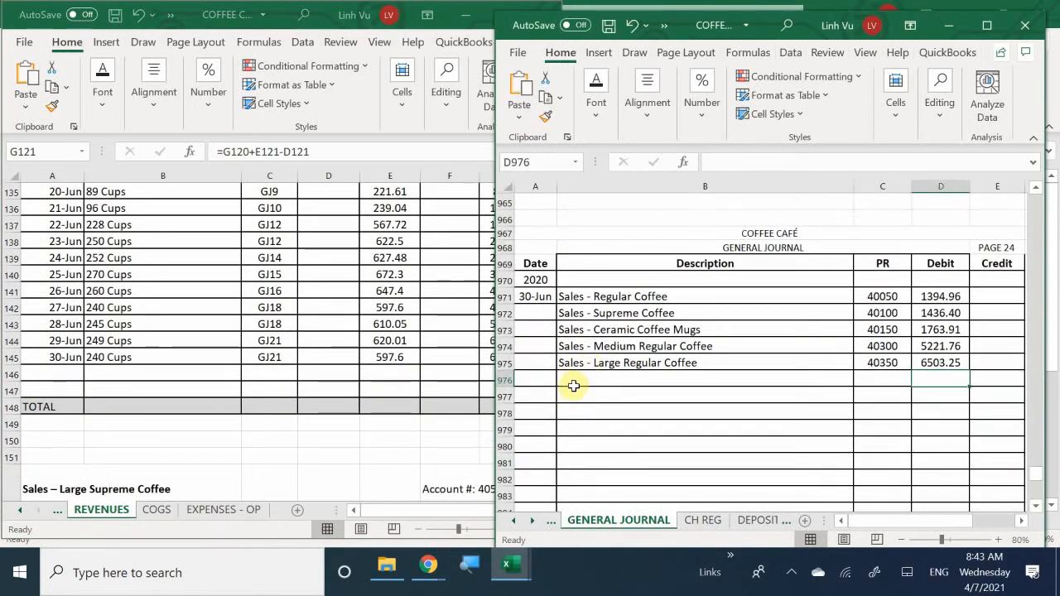
{"action": "left_click", "coordinate": [576, 384]}
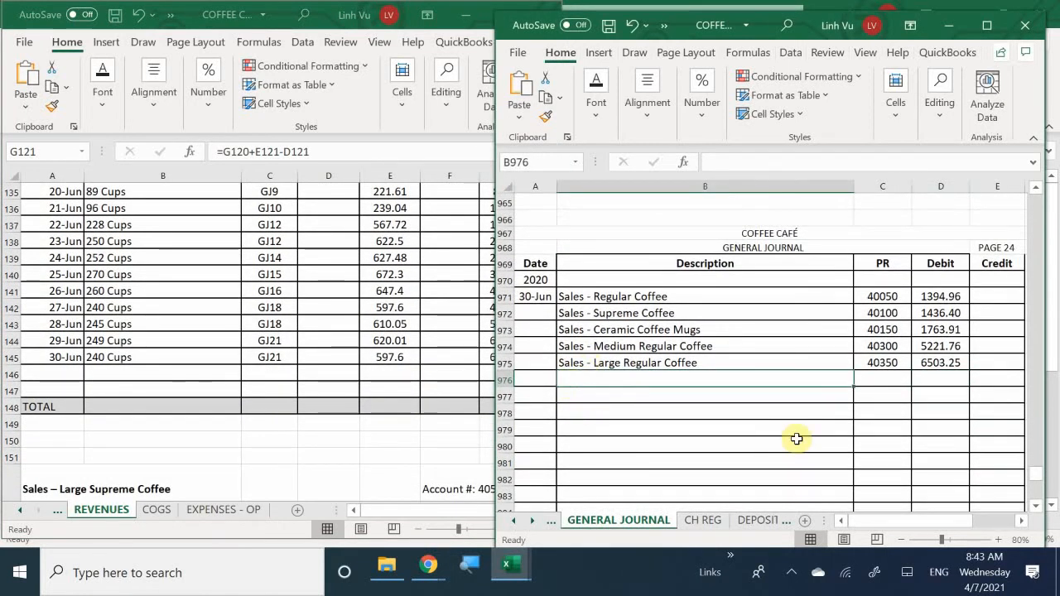
{"action": "type", "text": "Sales - M"}
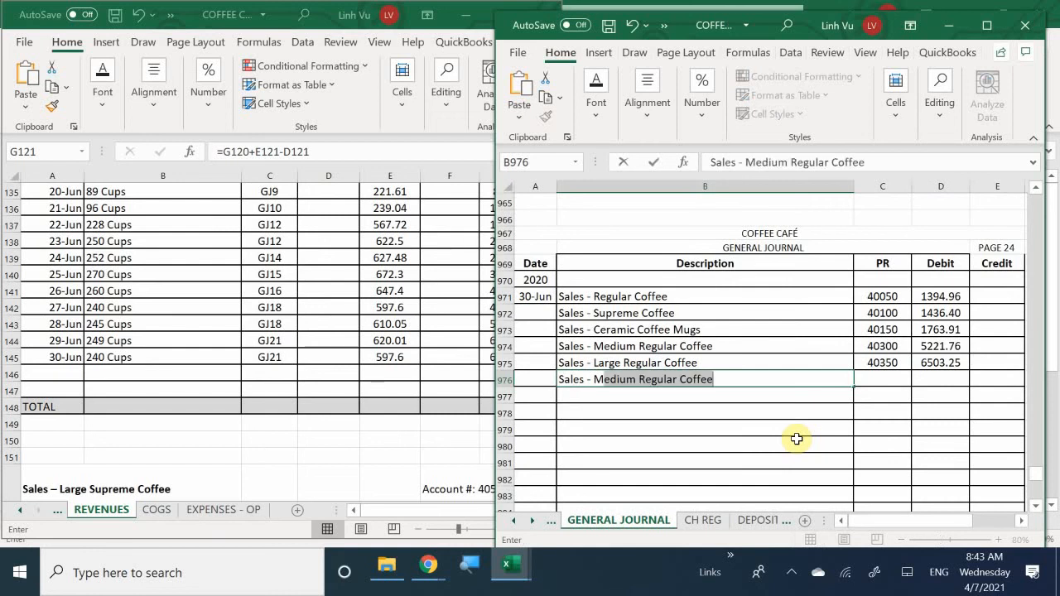
{"action": "type", "text": "edium Supreme"}
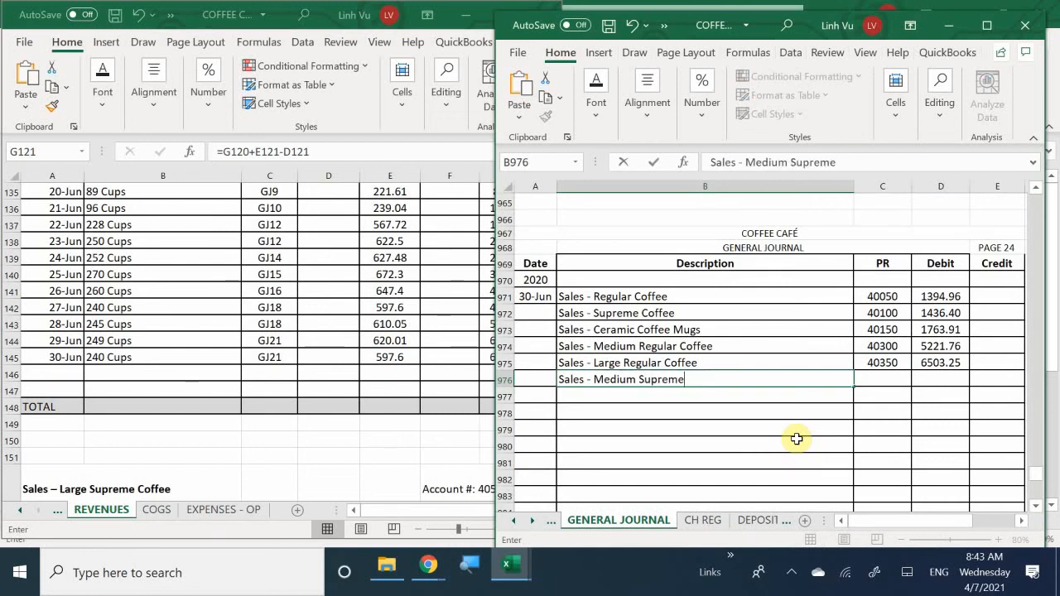
{"action": "type", "text": " Coffee"}
{"action": "key", "text": "Tab"}
{"action": "type", "text": "40500"}
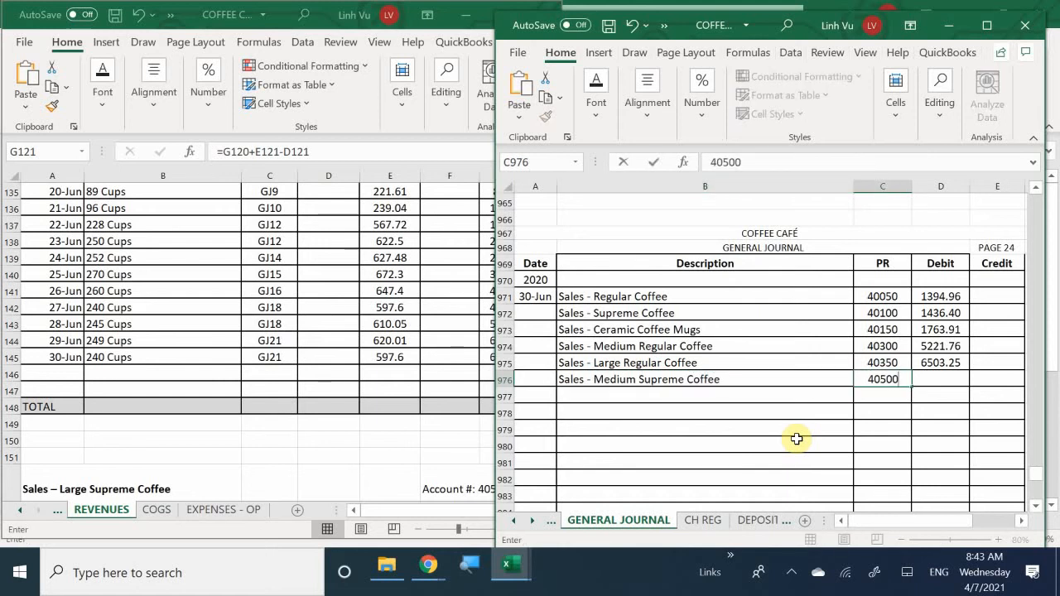
{"action": "key", "text": "Tab"}
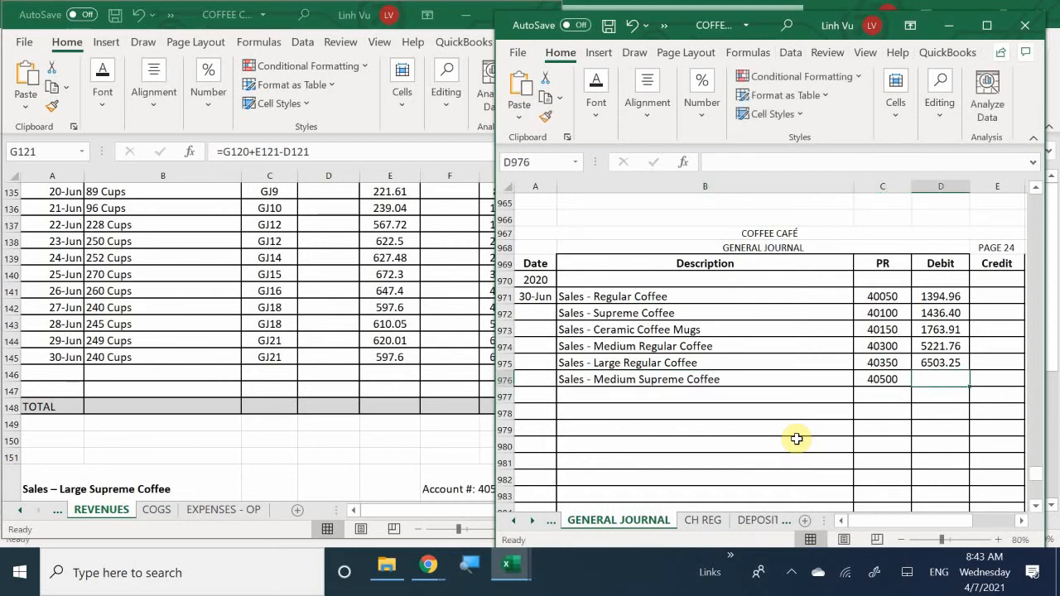
Step: Check the ending credit balance in the Medium Supreme Coffee ledger and enter 6655.77 as its journal debit in D976
{"action": "left_click", "coordinate": [352, 426]}
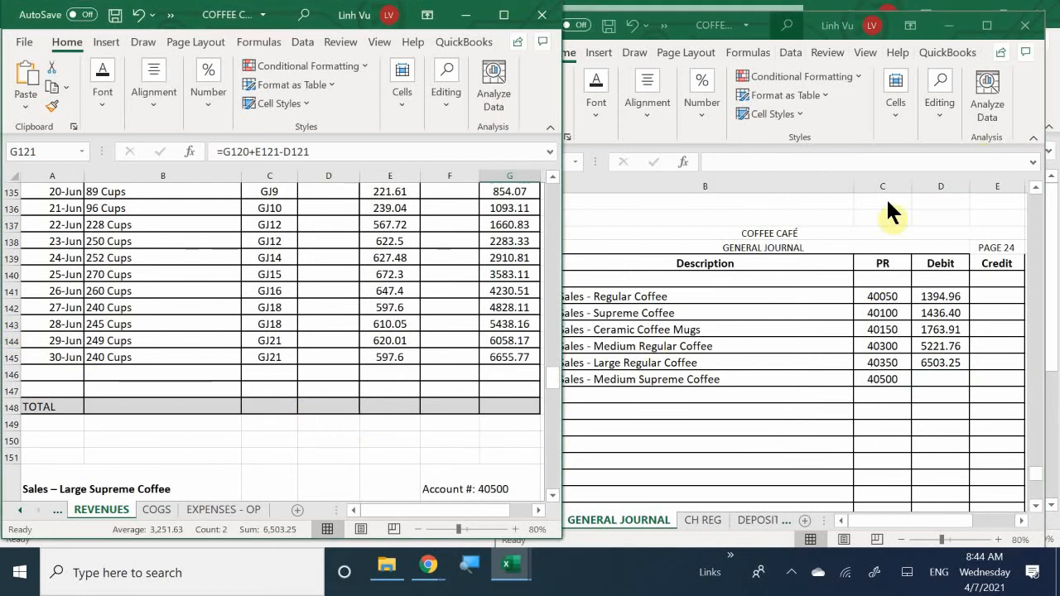
{"action": "left_click", "coordinate": [938, 379]}
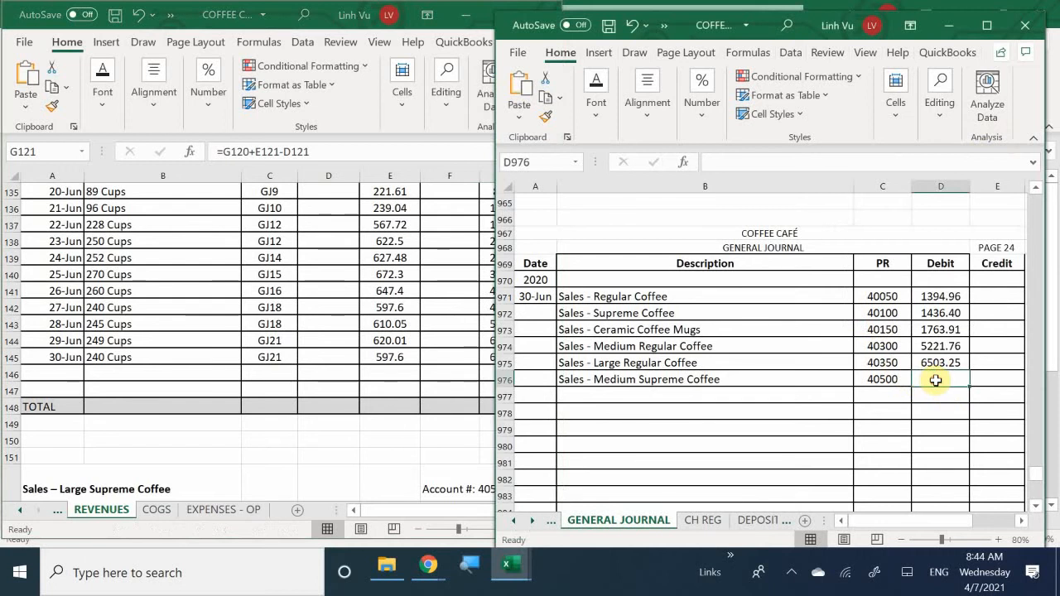
{"action": "type", "text": "6655.77"}
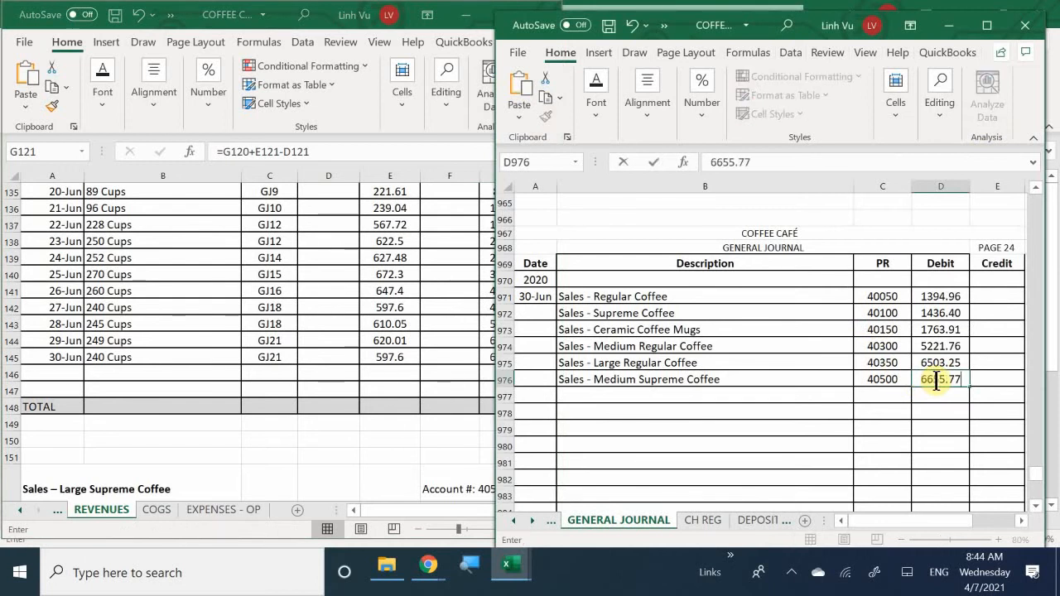
{"action": "key", "text": "Return"}
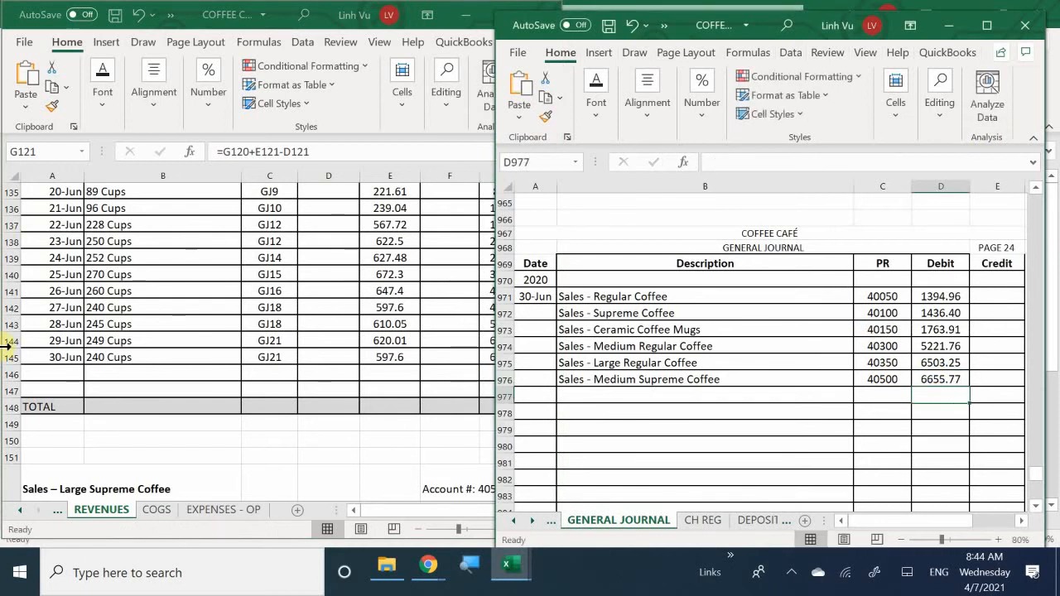
Step: Add a June 30 CLOSE line with post reference GJ24 in row 146 of the Medium Supreme Coffee ledger
{"action": "left_click", "coordinate": [87, 370]}
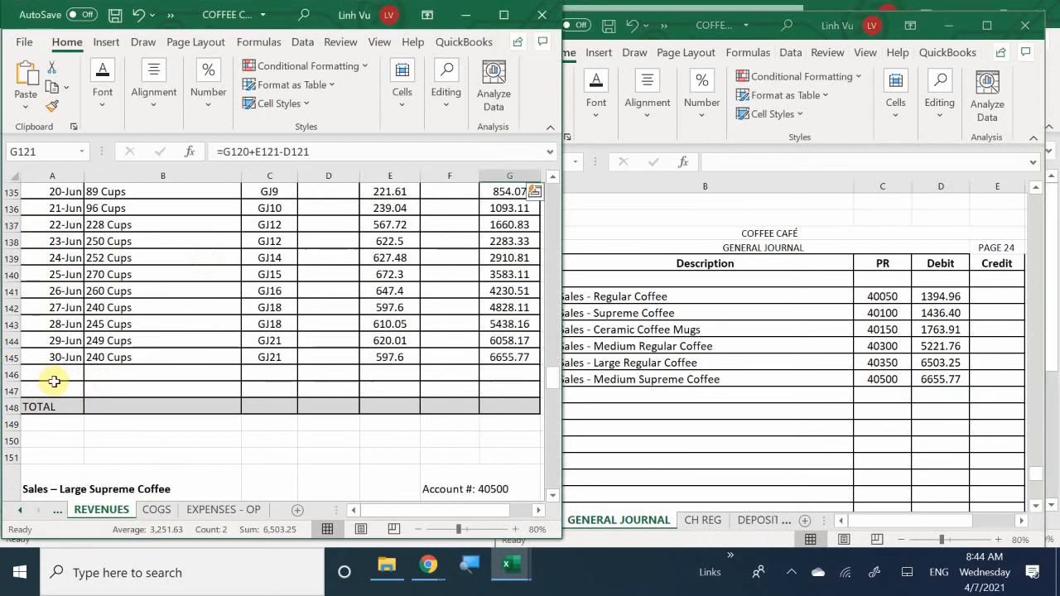
{"action": "left_click", "coordinate": [52, 377]}
{"action": "type", "text": "6"}
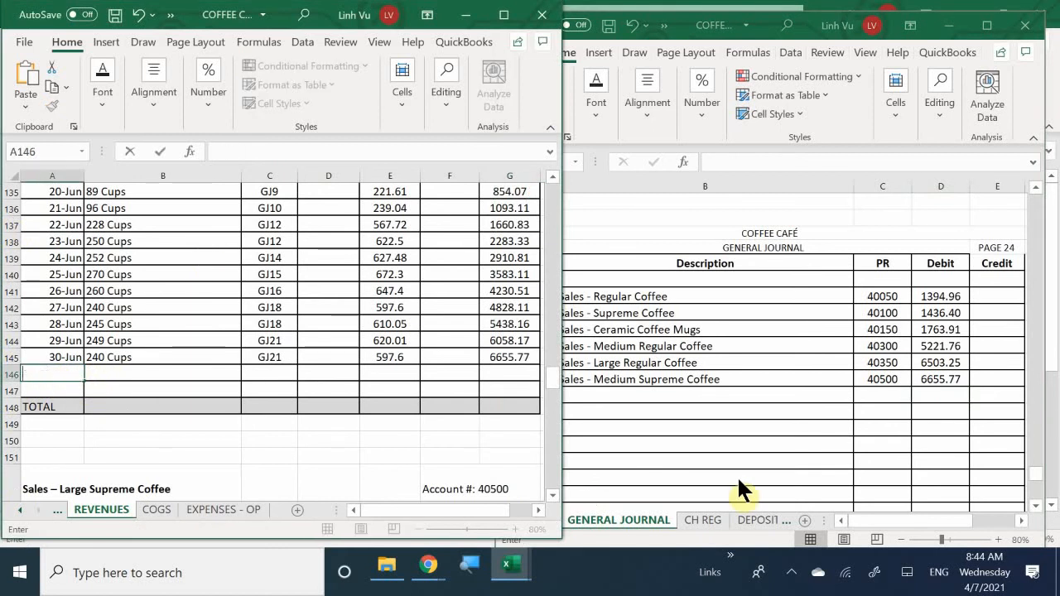
{"action": "type", "text": "6/30"}
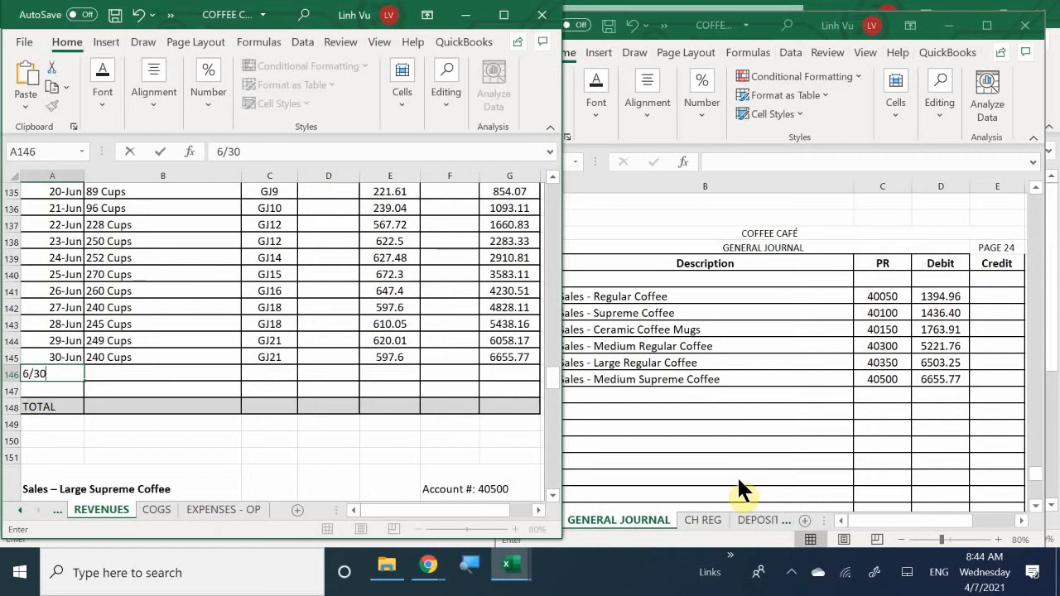
{"action": "key", "text": "Tab"}
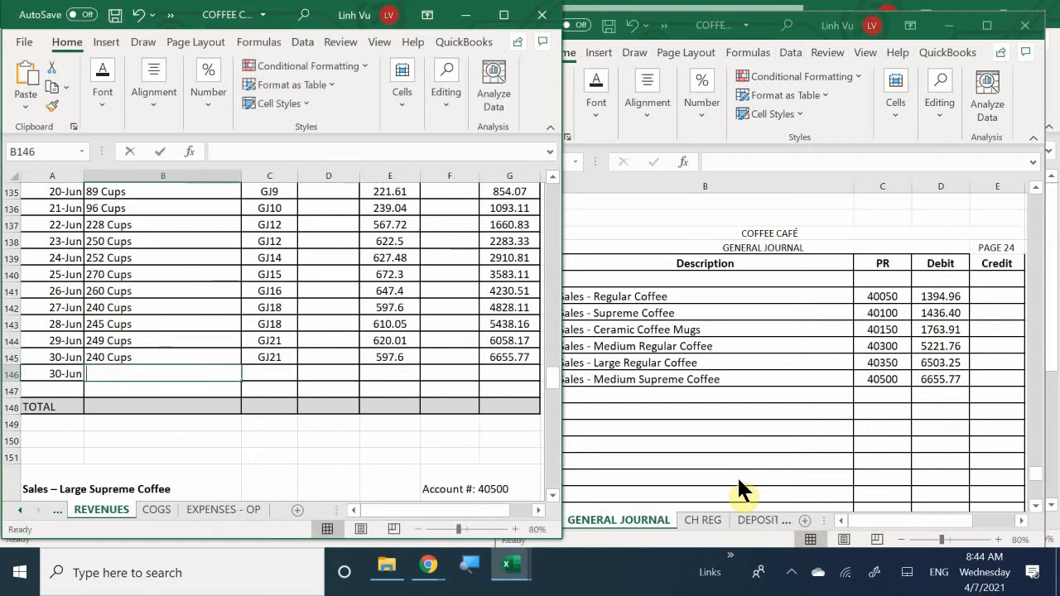
{"action": "type", "text": "CLOSEW"}
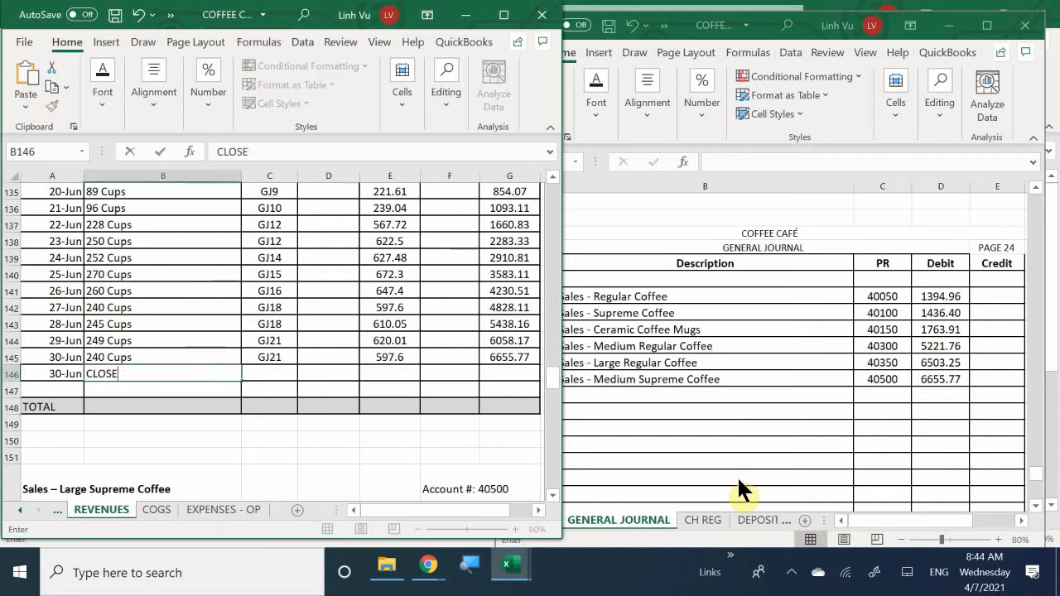
{"action": "key", "text": "Tab"}
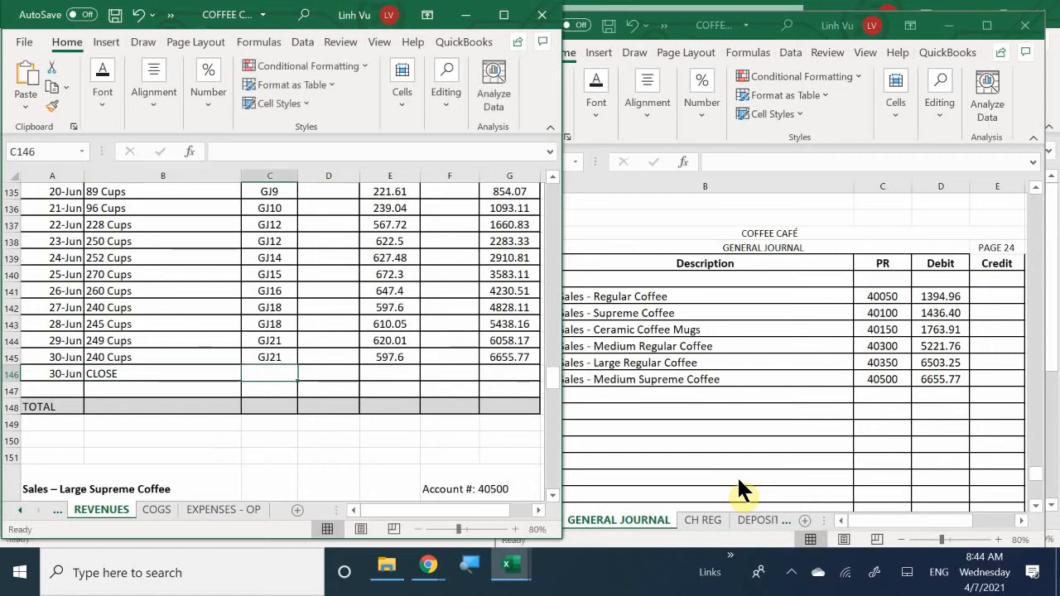
{"action": "type", "text": "F"}
{"action": "type", "text": "J"}
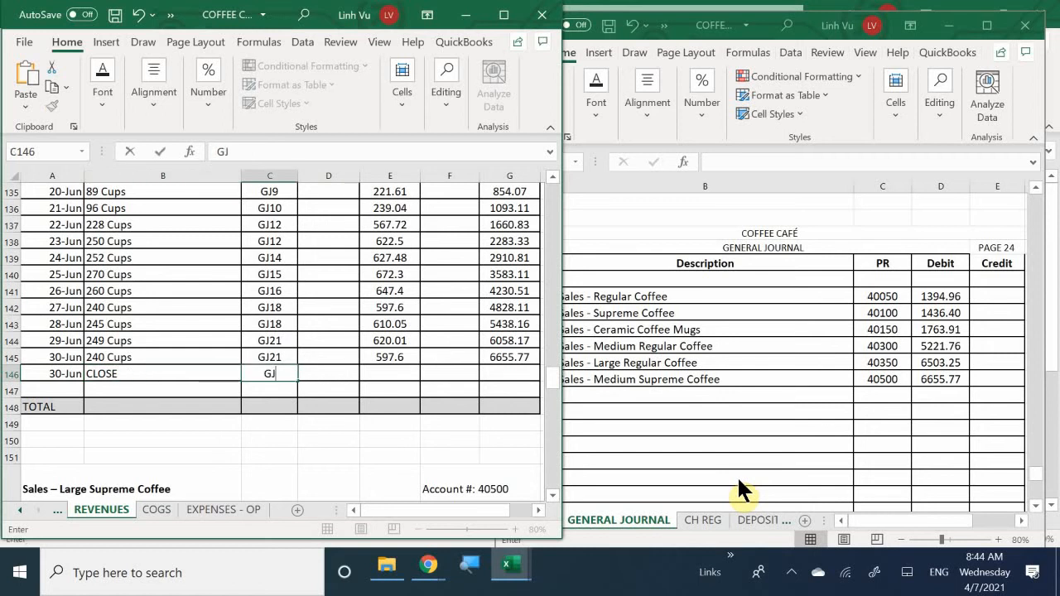
{"action": "type", "text": "24"}
{"action": "key", "text": "Tab"}
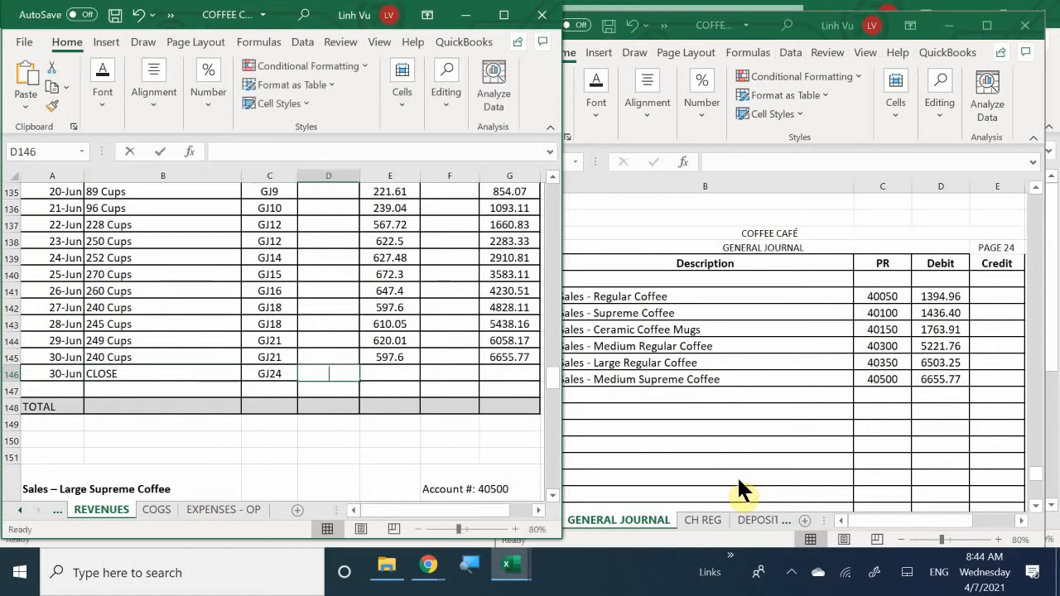
Step: Enter 6655.77 as the debit on the CLOSE line, cell D146, of the Medium Supreme Coffee ledger
{"action": "type", "text": "6655."}
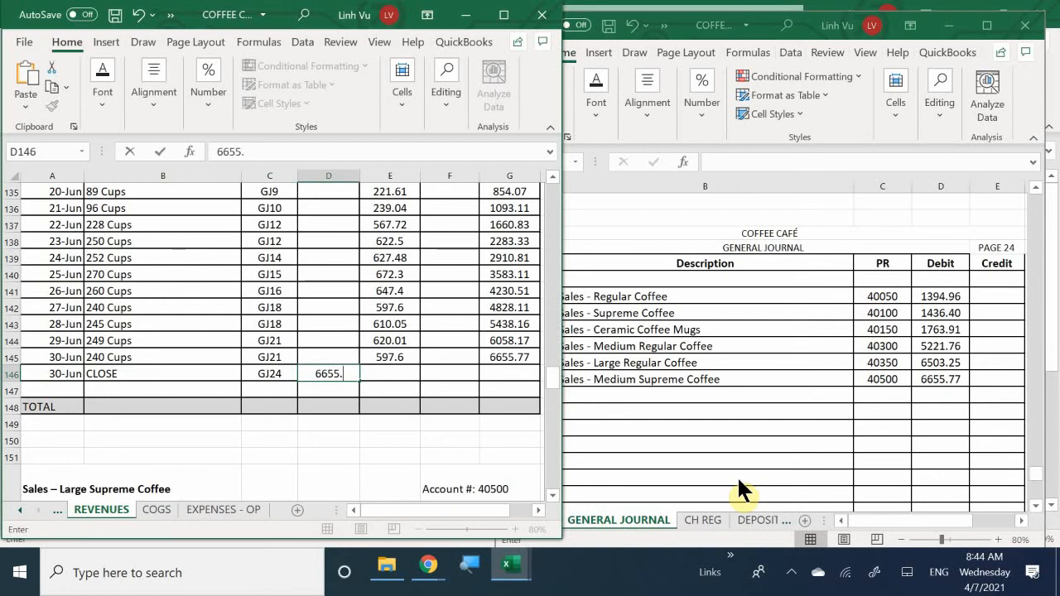
{"action": "type", "text": "77"}
{"action": "key", "text": "Return"}
{"action": "key", "text": "Right"}
{"action": "key", "text": "Right"}
{"action": "key", "text": "Right"}
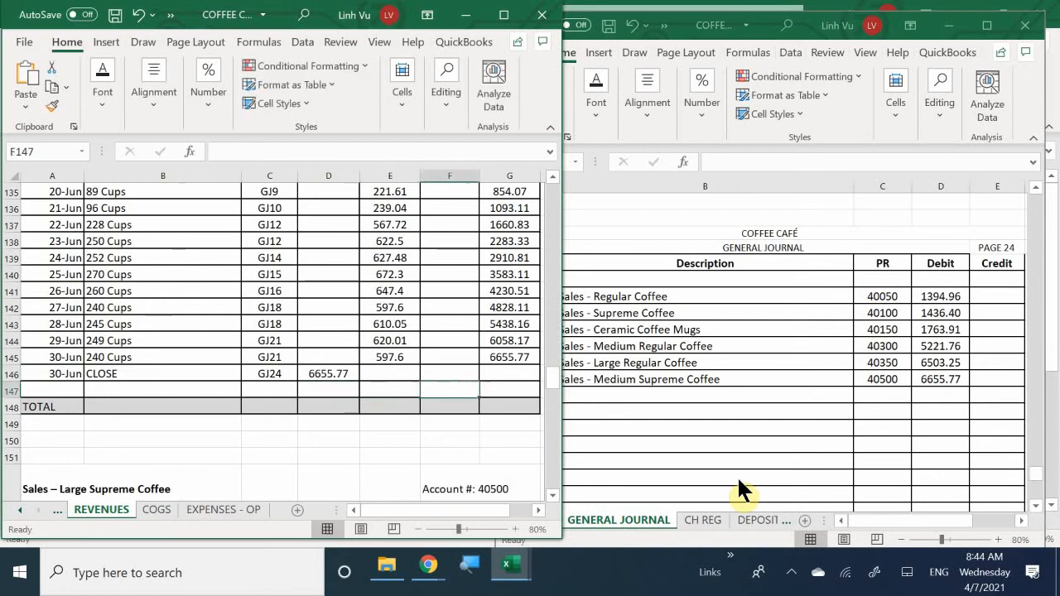
{"action": "key", "text": "Up"}
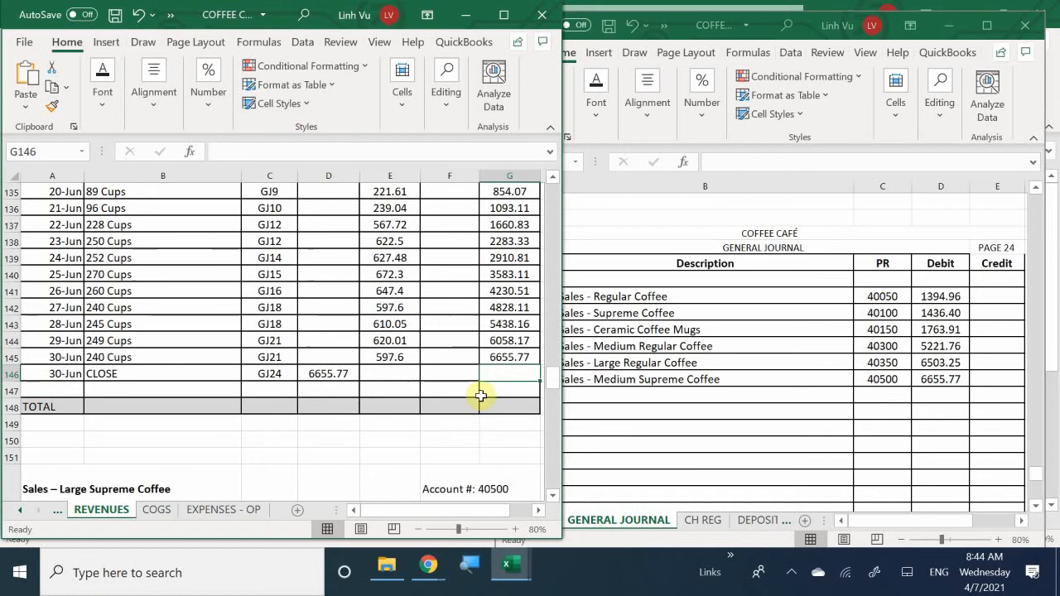
Step: Correct the post reference of Sales - Medium Supreme Coffee in C976 of the general journal to 40450
{"action": "left_click", "coordinate": [880, 373]}
{"action": "type", "text": "40"}
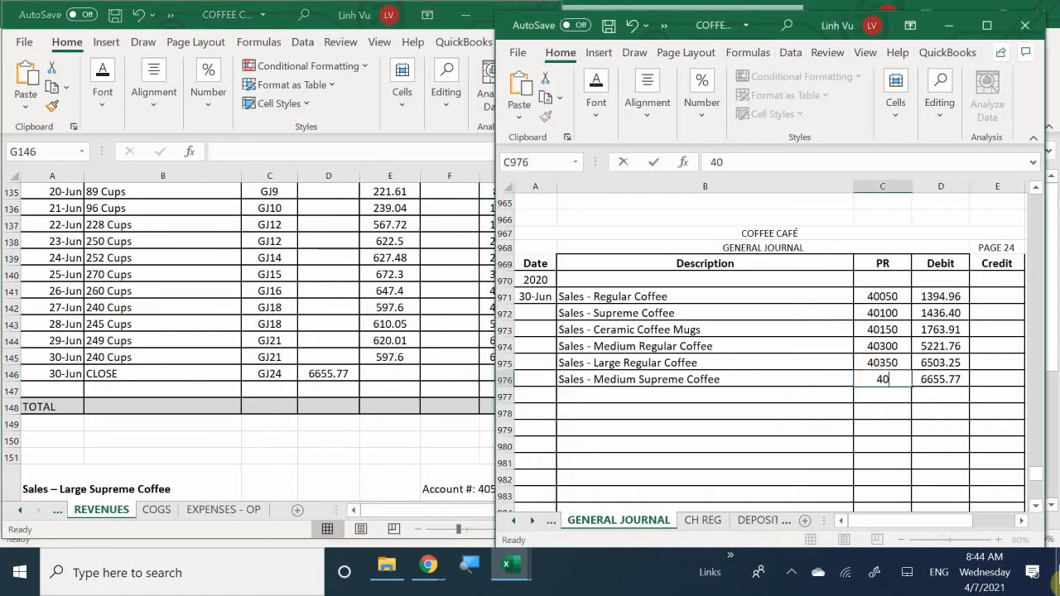
{"action": "type", "text": "450"}
{"action": "key", "text": "Return"}
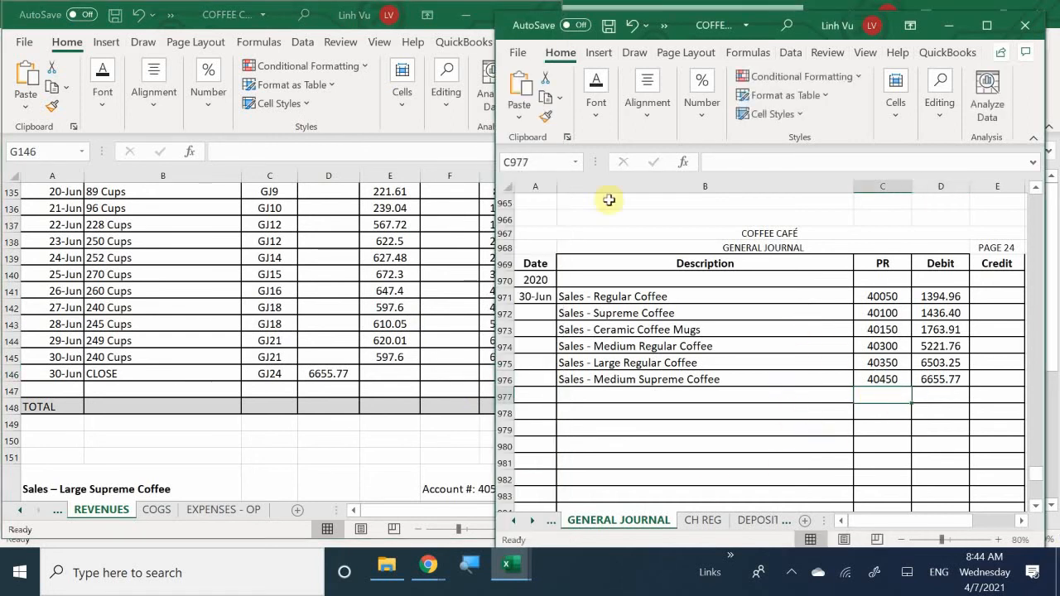
Step: Fill the credit balance formula in the Medium Supreme Coffee ledger from G145 down to the CLOSE line in G146
{"action": "left_click", "coordinate": [473, 367]}
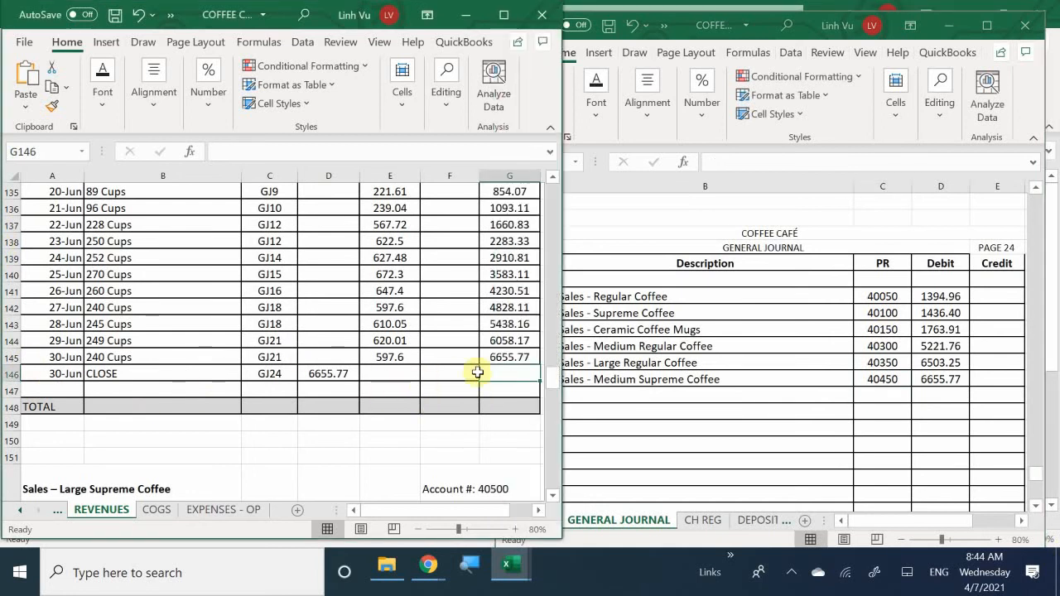
{"action": "left_click", "coordinate": [503, 360]}
{"action": "left_click_drag", "start_coordinate": [531, 368], "coordinate": [536, 381]}
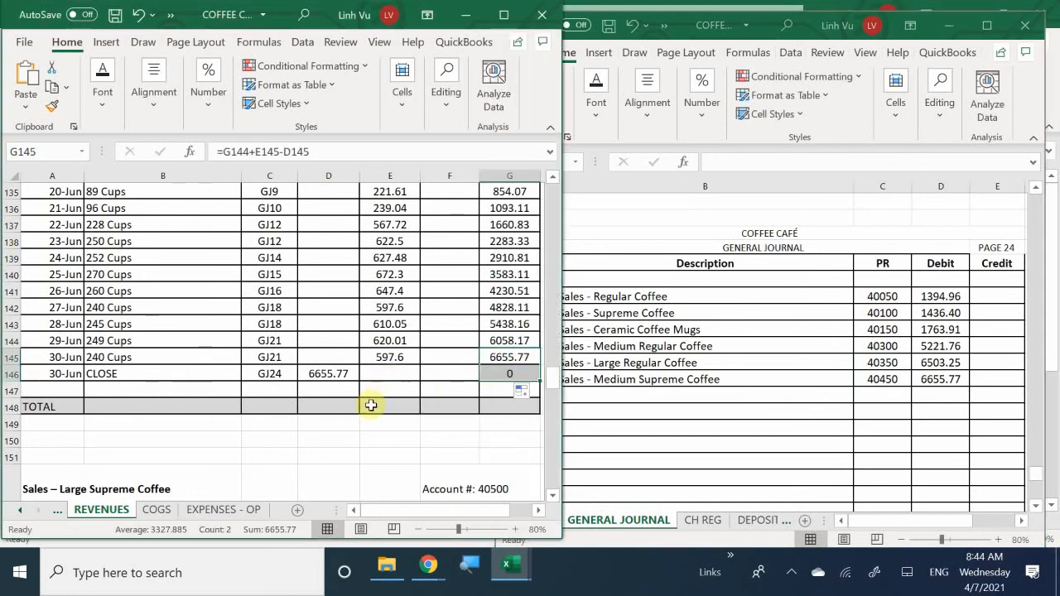
Step: Check the Large Supreme Coffee ledger and add Sales - Large Supreme Coffee with post reference 40500 in row 977 of the general journal
{"action": "left_click", "coordinate": [337, 441]}
{"action": "scroll", "coordinate": [328, 387], "scroll_direction": "down", "scroll_amount": 5}
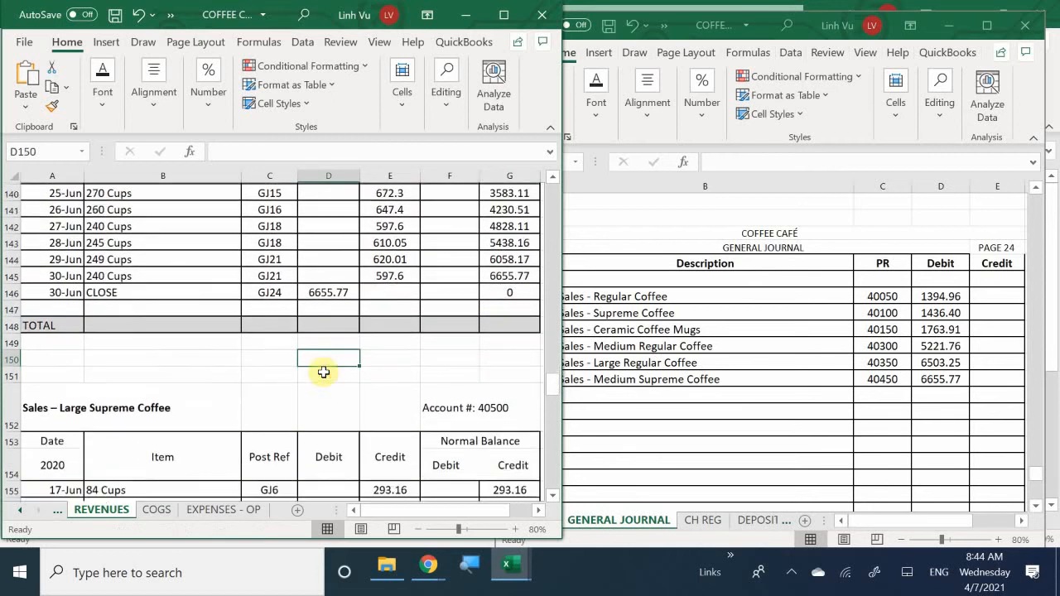
{"action": "scroll", "coordinate": [324, 373], "scroll_direction": "down", "scroll_amount": 2}
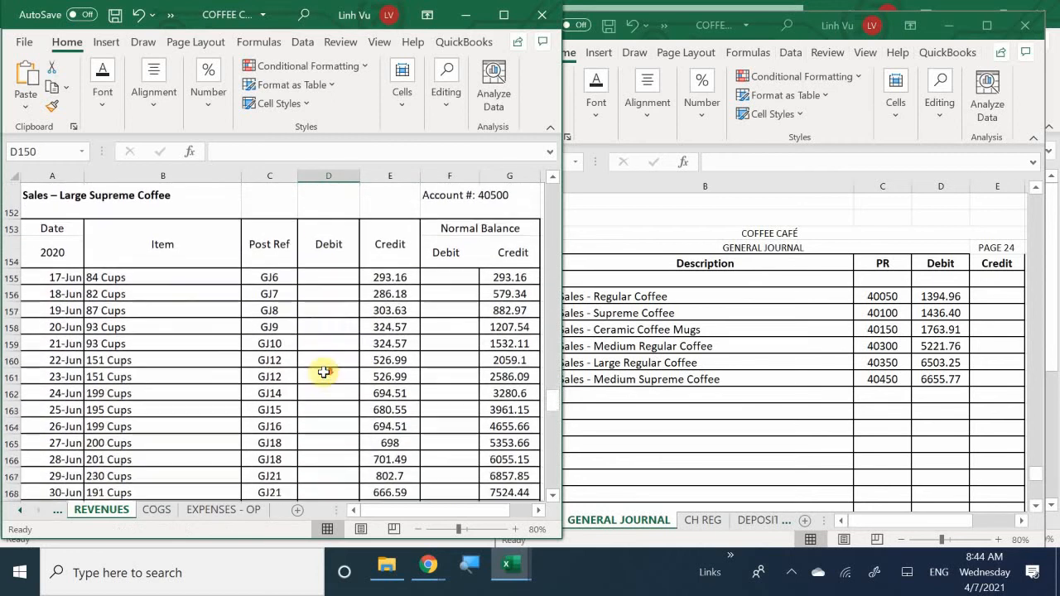
{"action": "scroll", "coordinate": [324, 373], "scroll_direction": "up", "scroll_amount": 1}
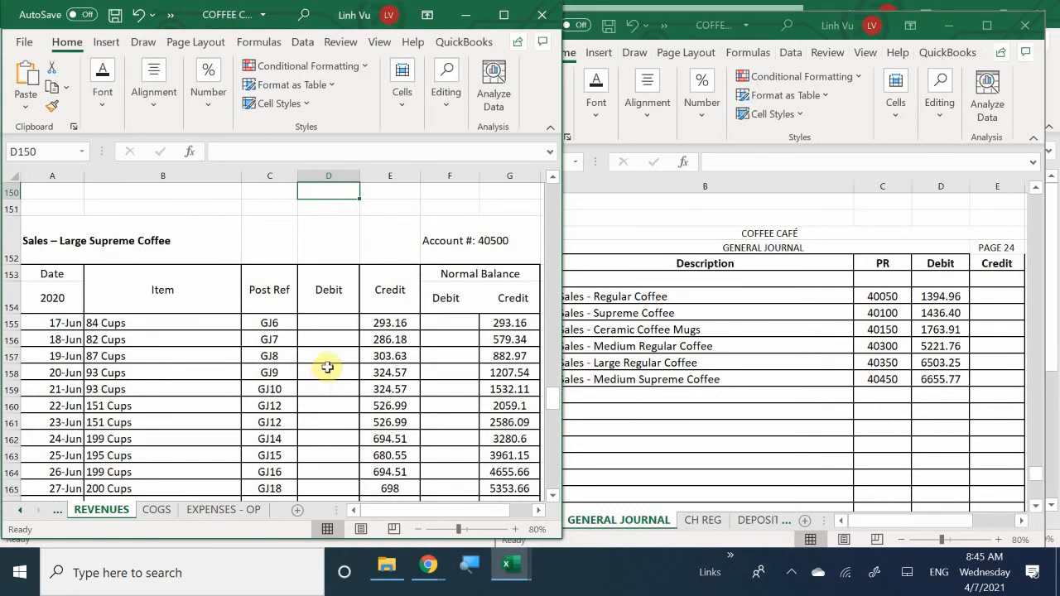
{"action": "scroll", "coordinate": [329, 366], "scroll_direction": "down", "scroll_amount": 3}
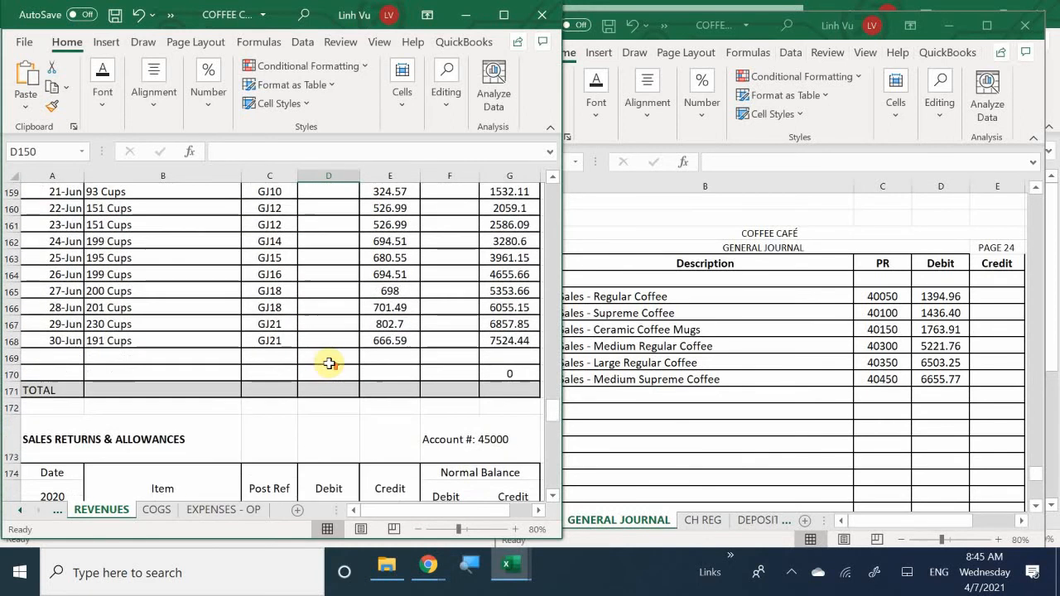
{"action": "scroll", "coordinate": [329, 365], "scroll_direction": "up", "scroll_amount": 1}
{"action": "left_click", "coordinate": [684, 381]}
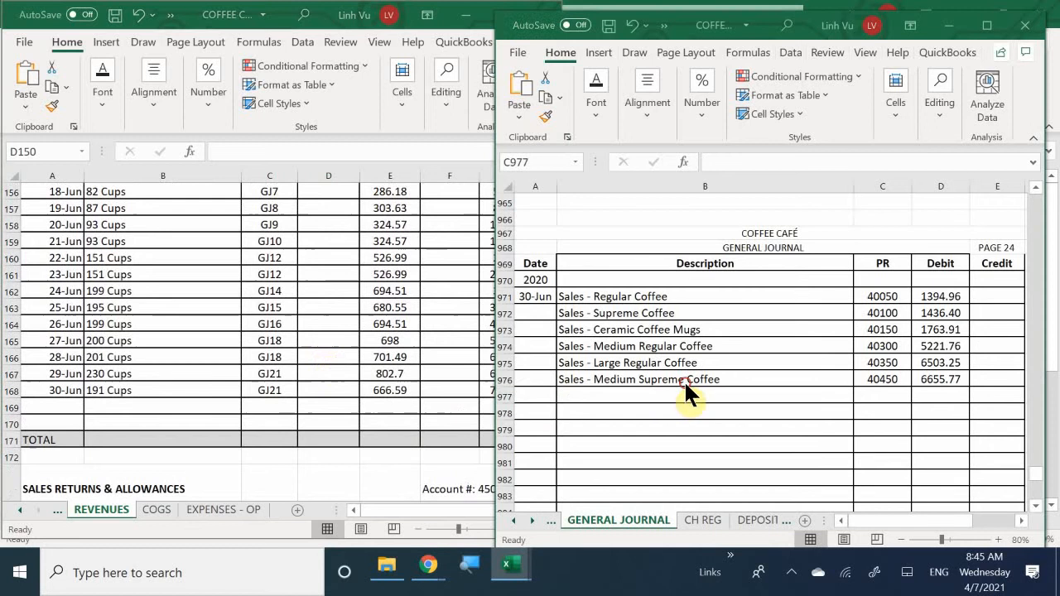
{"action": "left_click", "coordinate": [574, 396]}
{"action": "type", "text": "Sale"}
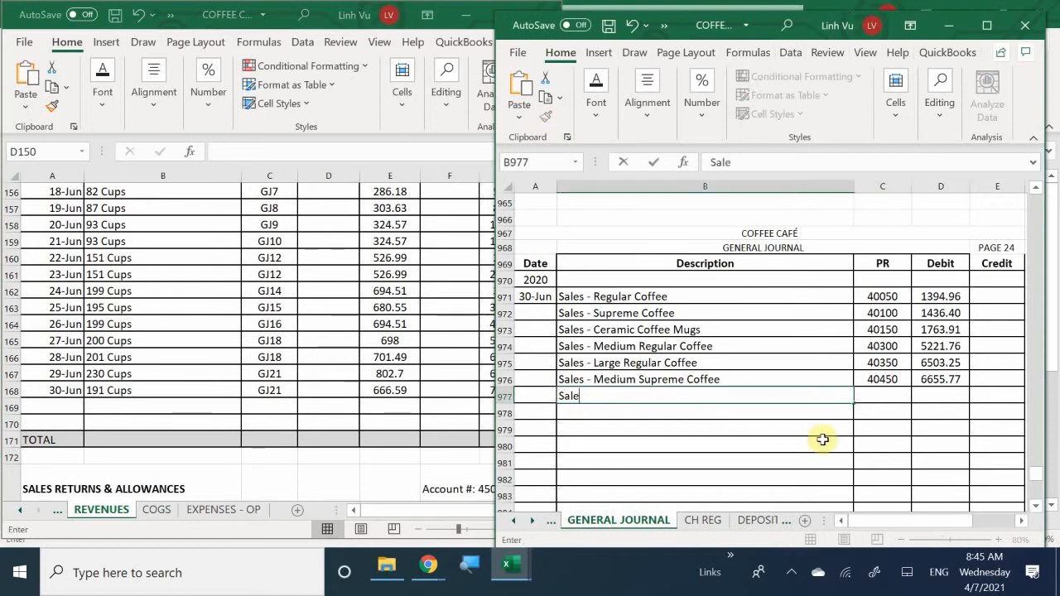
{"action": "type", "text": "s - Large"}
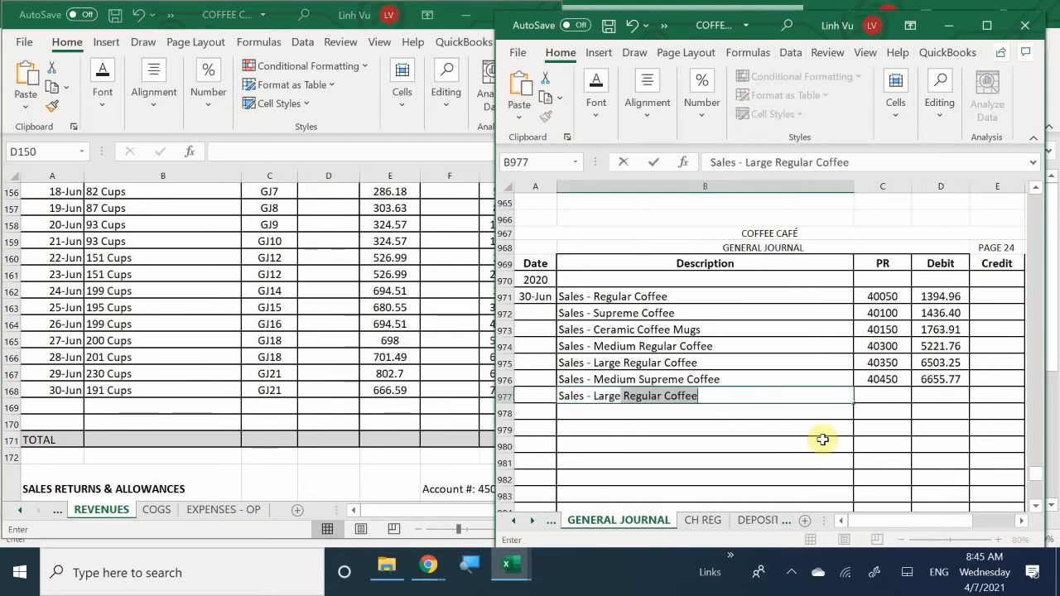
{"action": "type", "text": " Supr"}
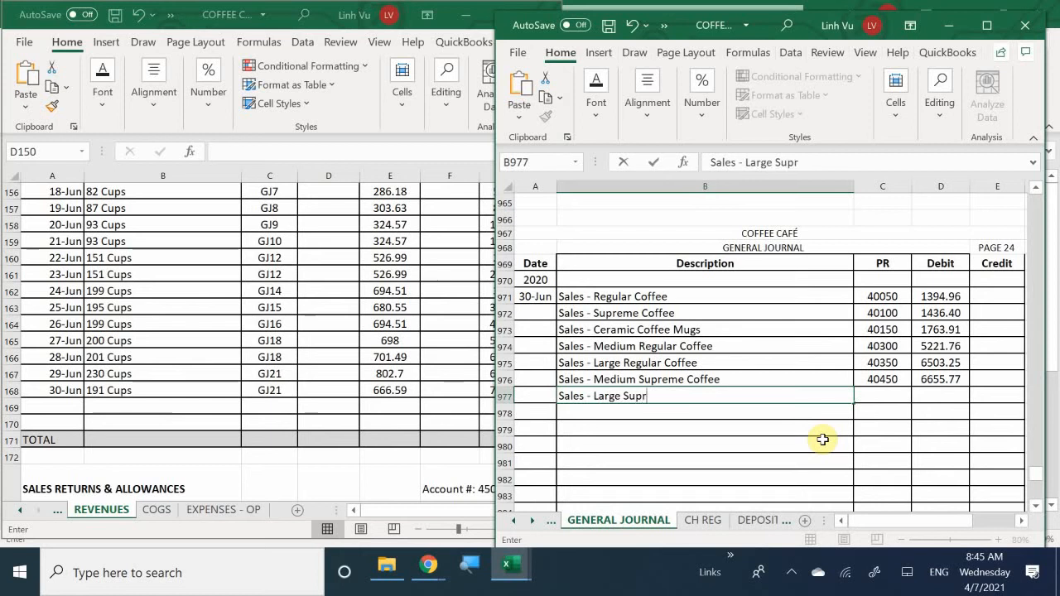
{"action": "type", "text": "eme Coffee"}
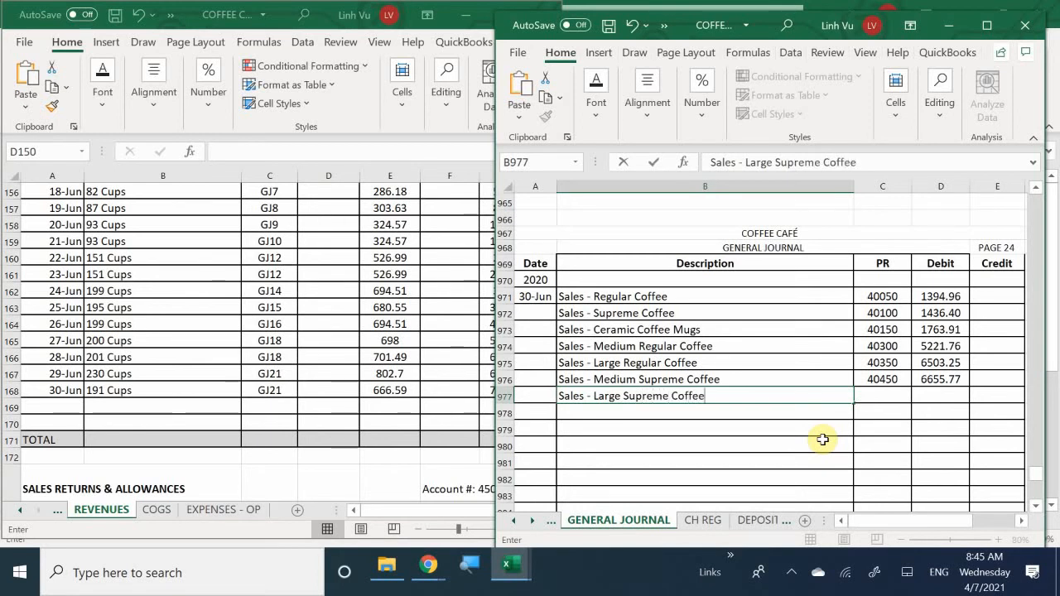
{"action": "key", "text": "Tab"}
{"action": "type", "text": "40500"}
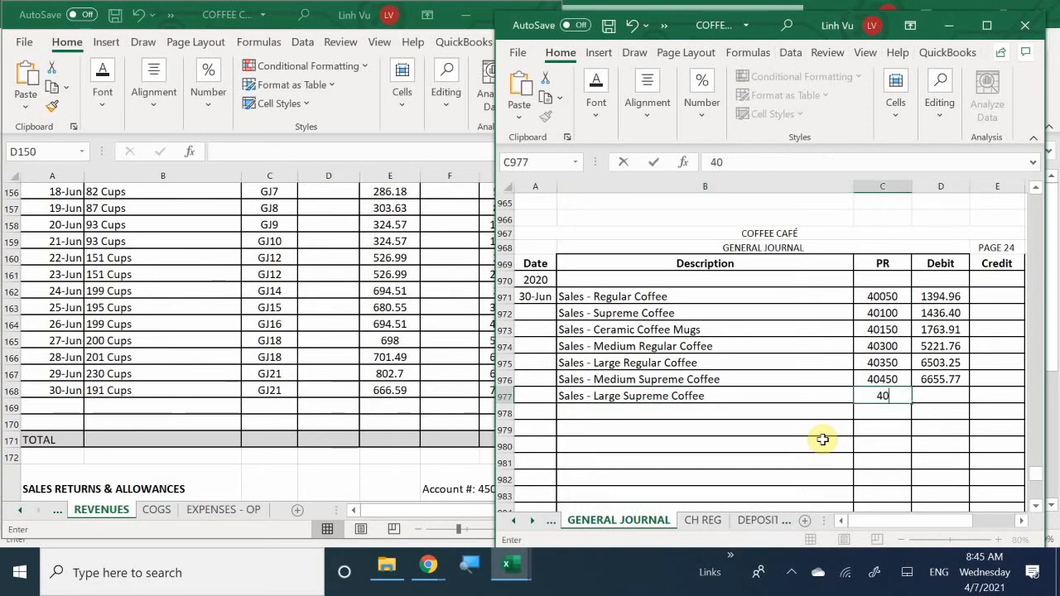
{"action": "key", "text": "Return"}
Step: Check the ending credit balance in the Large Supreme Coffee ledger and enter 7524.44 as its journal debit in D977
{"action": "key", "text": "Right"}
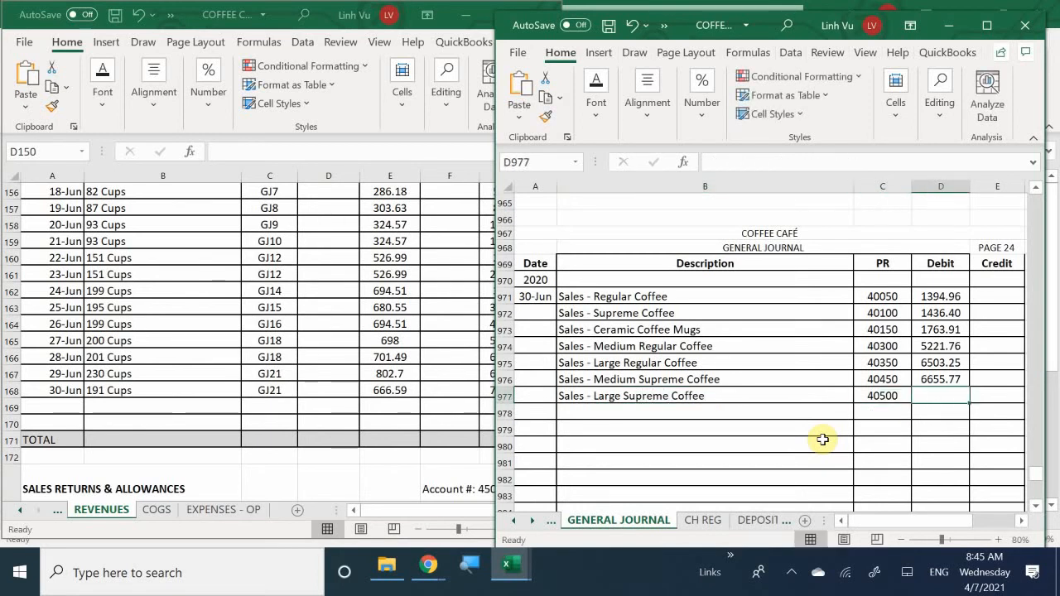
{"action": "left_click", "coordinate": [405, 425]}
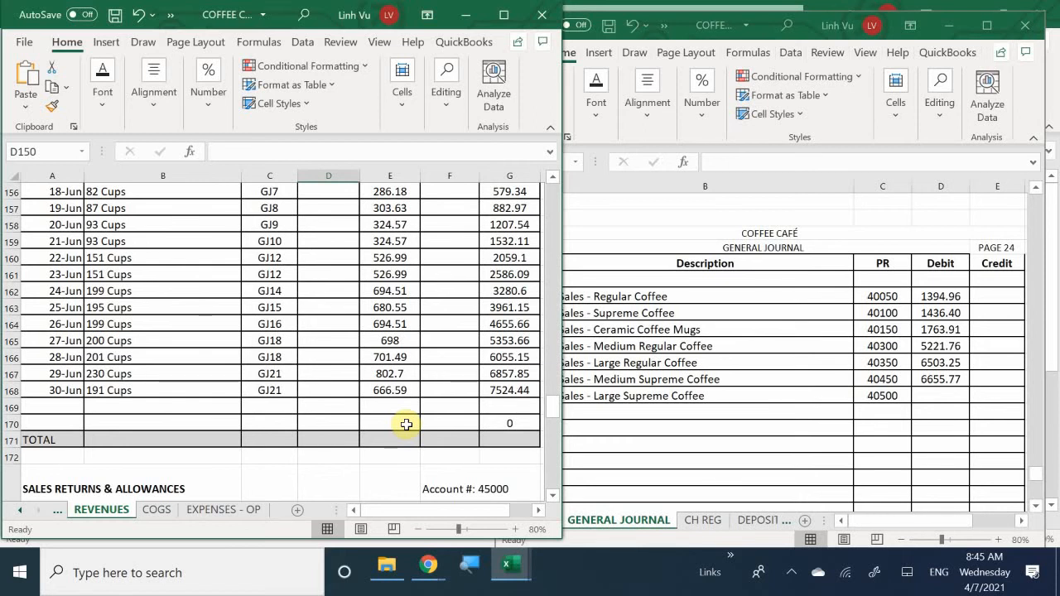
{"action": "type", "text": "7"}
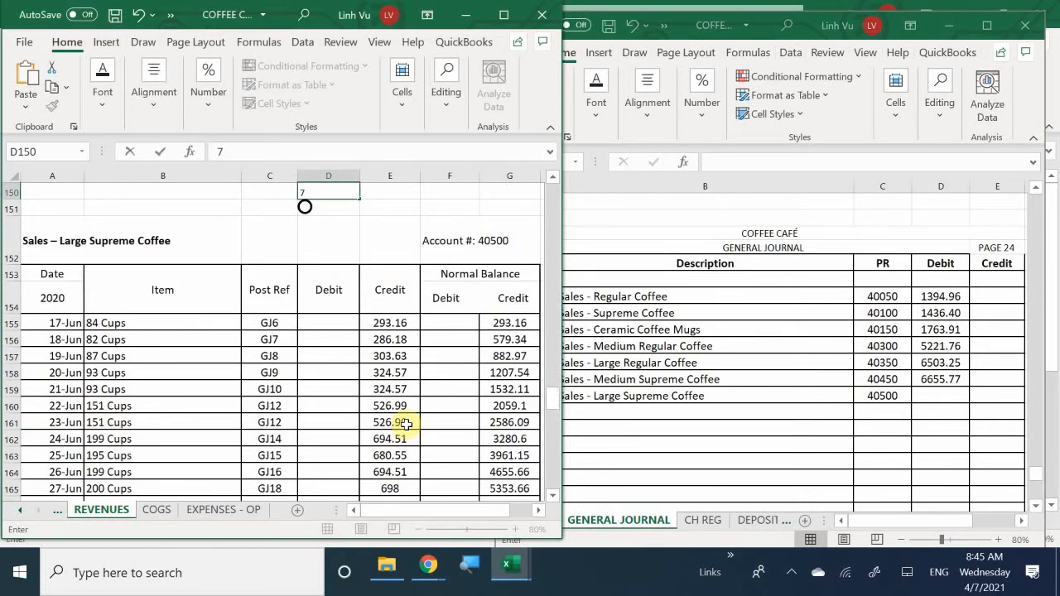
{"action": "scroll", "coordinate": [248, 385], "scroll_direction": "down", "scroll_amount": 3}
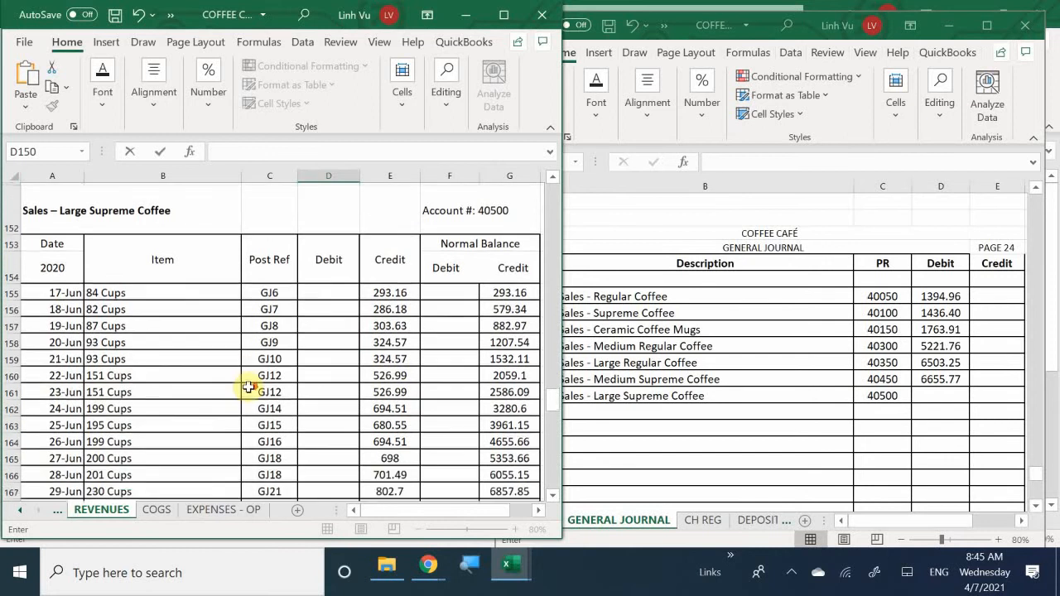
{"action": "scroll", "coordinate": [248, 386], "scroll_direction": "up", "scroll_amount": 1}
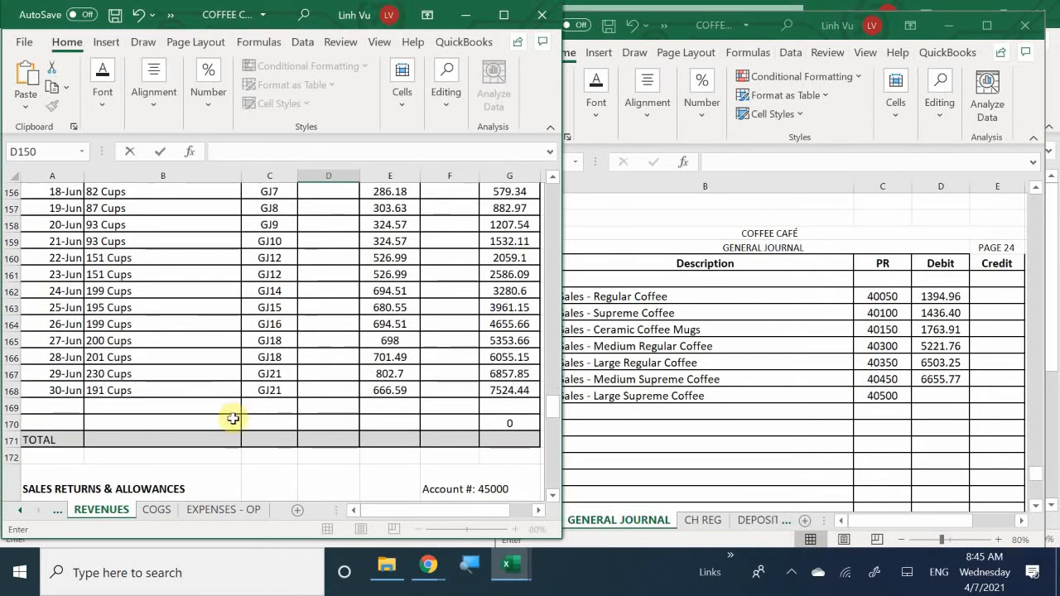
{"action": "left_click", "coordinate": [925, 395]}
{"action": "type", "text": "75"}
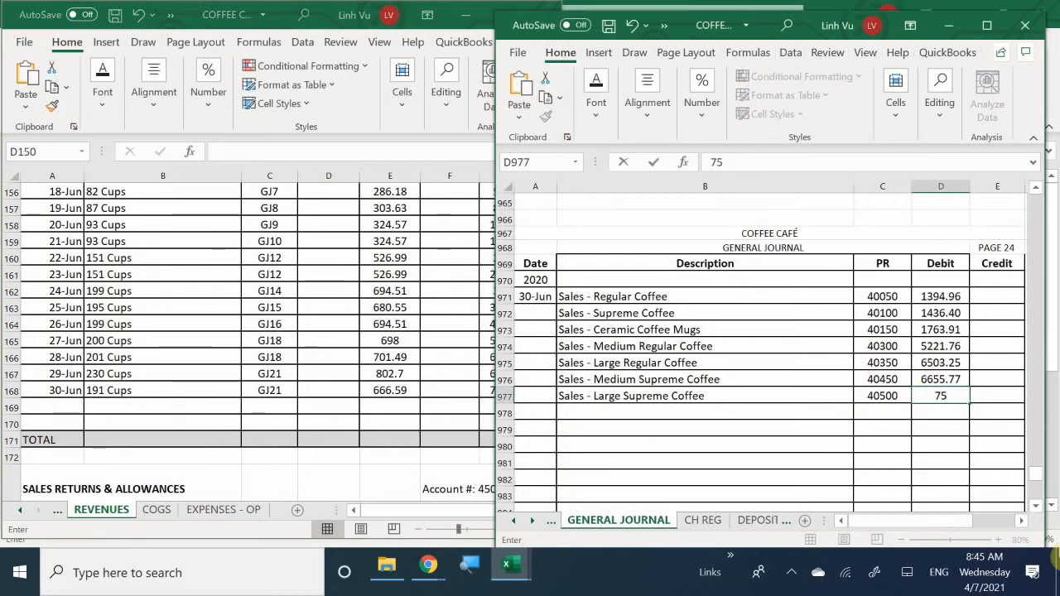
{"action": "type", "text": "24.44"}
{"action": "key", "text": "Return"}
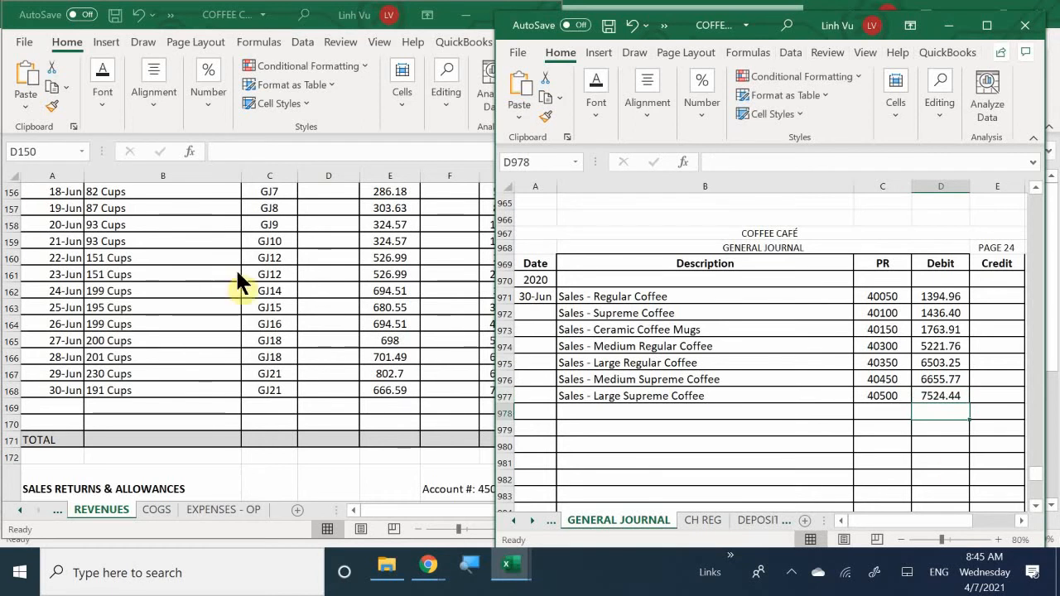
Step: Add a June 30 CLOSE line with post reference GJ24 in row 169 of the Large Supreme Coffee ledger
{"action": "left_click", "coordinate": [340, 414]}
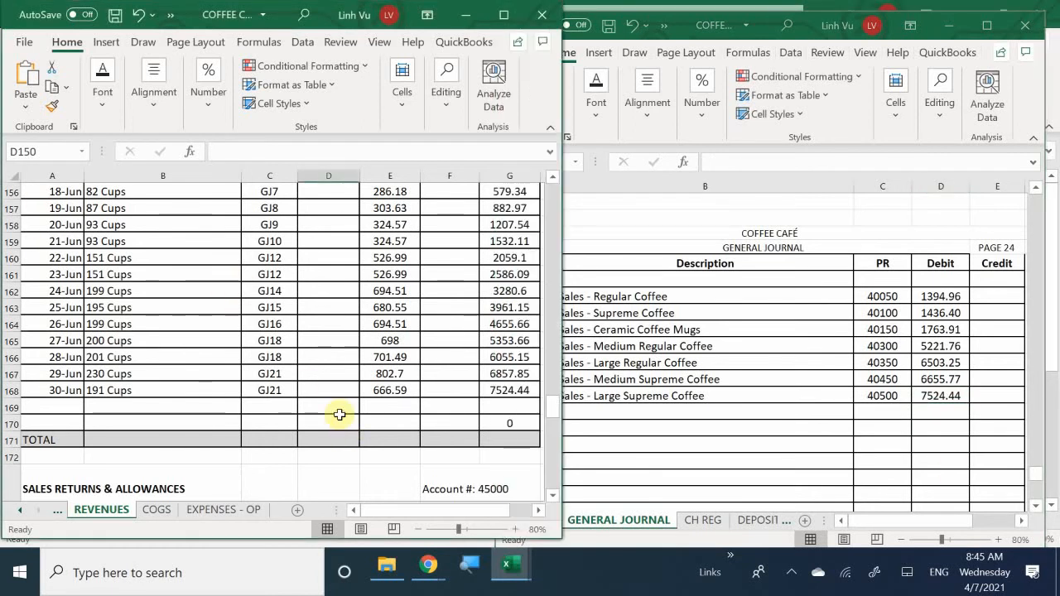
{"action": "left_click", "coordinate": [55, 414]}
{"action": "type", "text": "6/30"}
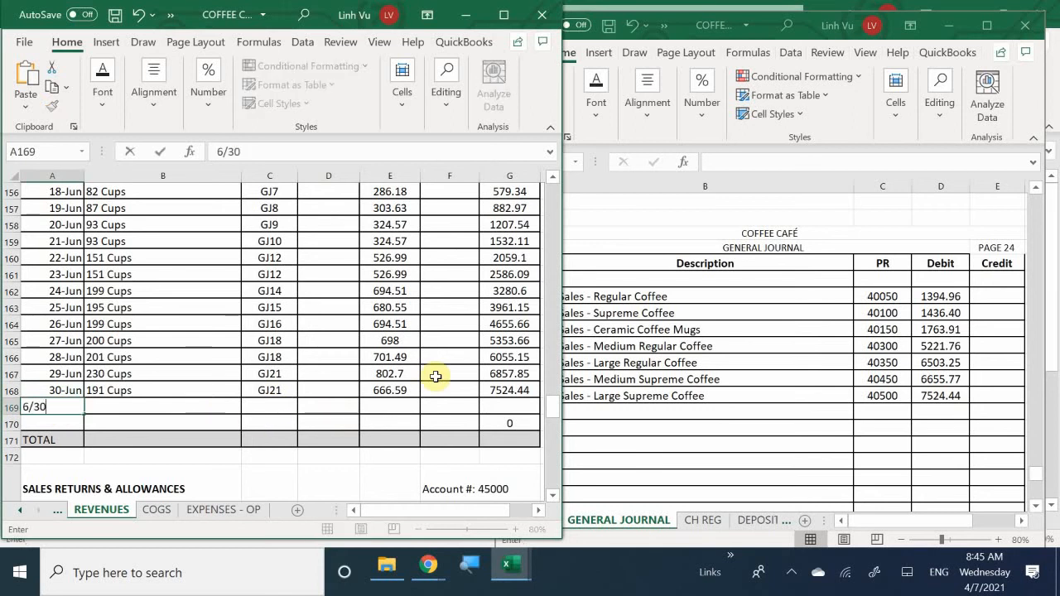
{"action": "key", "text": "Tab"}
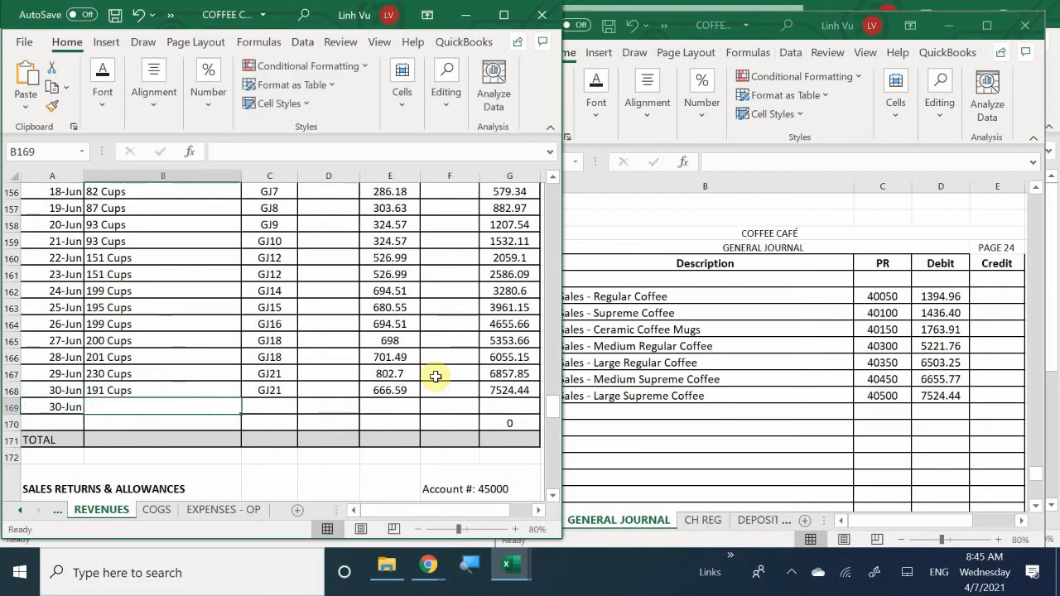
{"action": "type", "text": "CLOSD"}
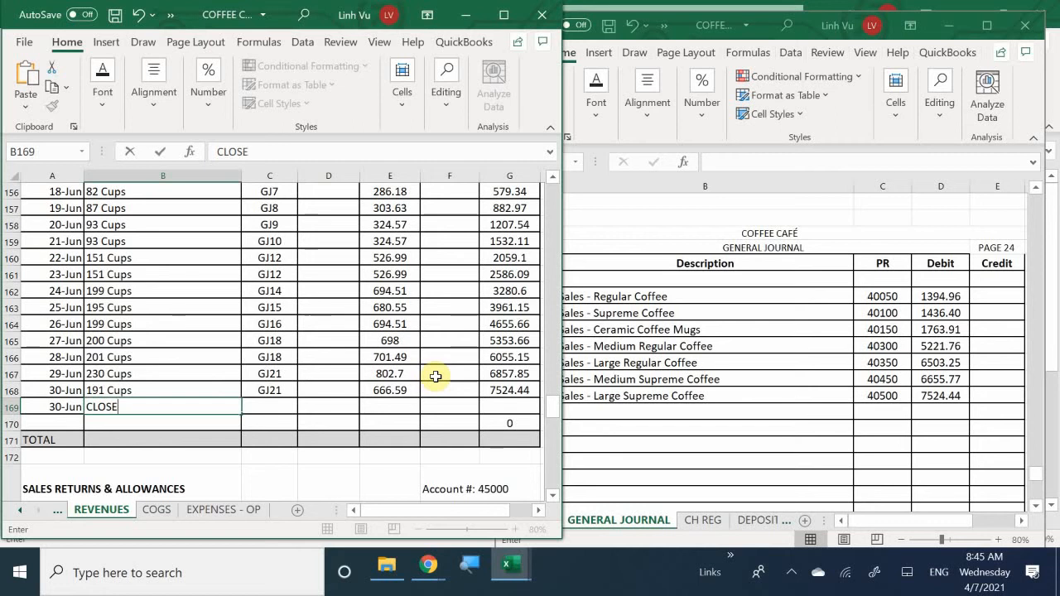
{"action": "key", "text": "Tab"}
{"action": "type", "text": "GK"}
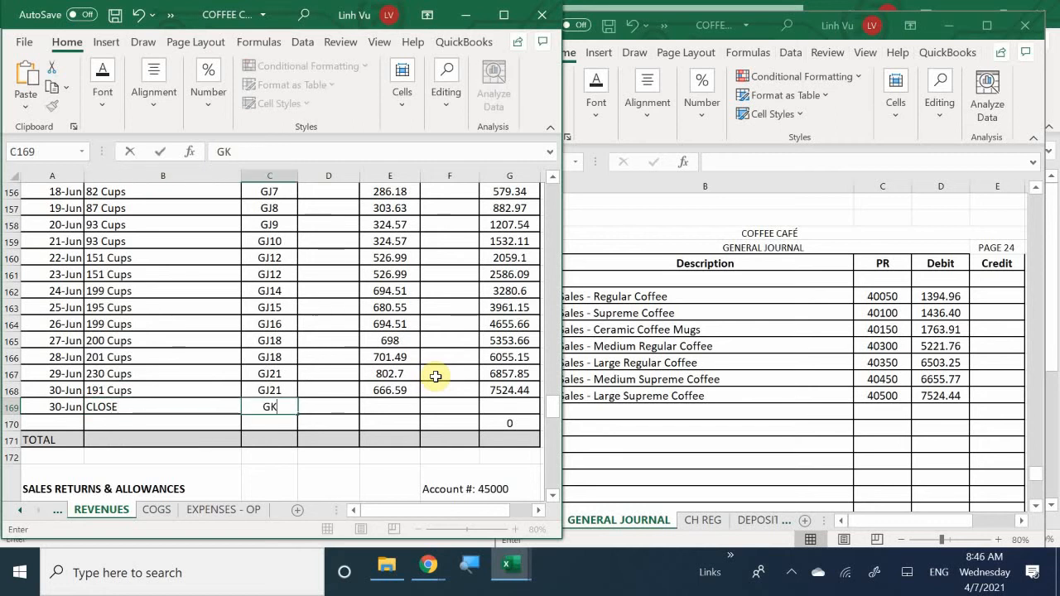
{"action": "key", "text": "BackSpace"}
{"action": "type", "text": "J24"}
{"action": "key", "text": "Tab"}
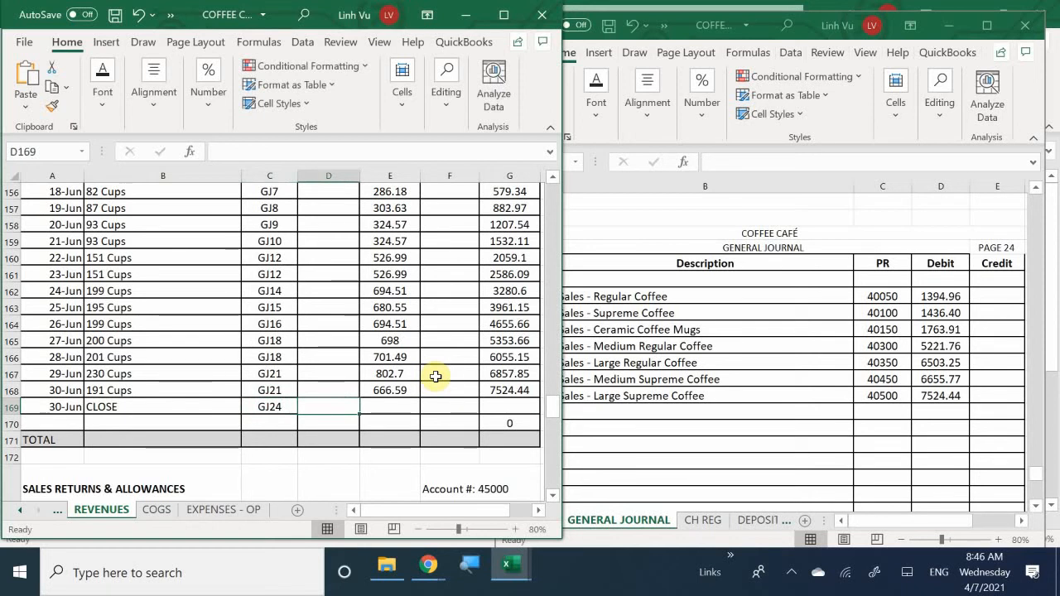
Step: Enter 7524.44 as the debit on the CLOSE line, cell D169, of the Large Supreme Coffee ledger
{"action": "type", "text": "7524"}
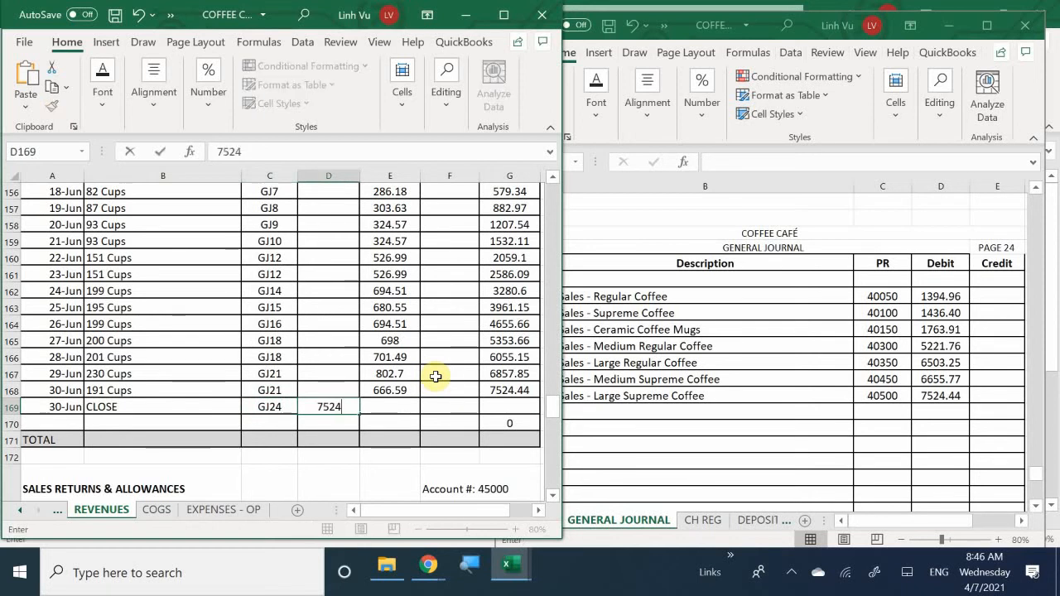
{"action": "type", "text": ".44"}
{"action": "key", "text": "Return"}
{"action": "key", "text": "Right"}
{"action": "key", "text": "Right"}
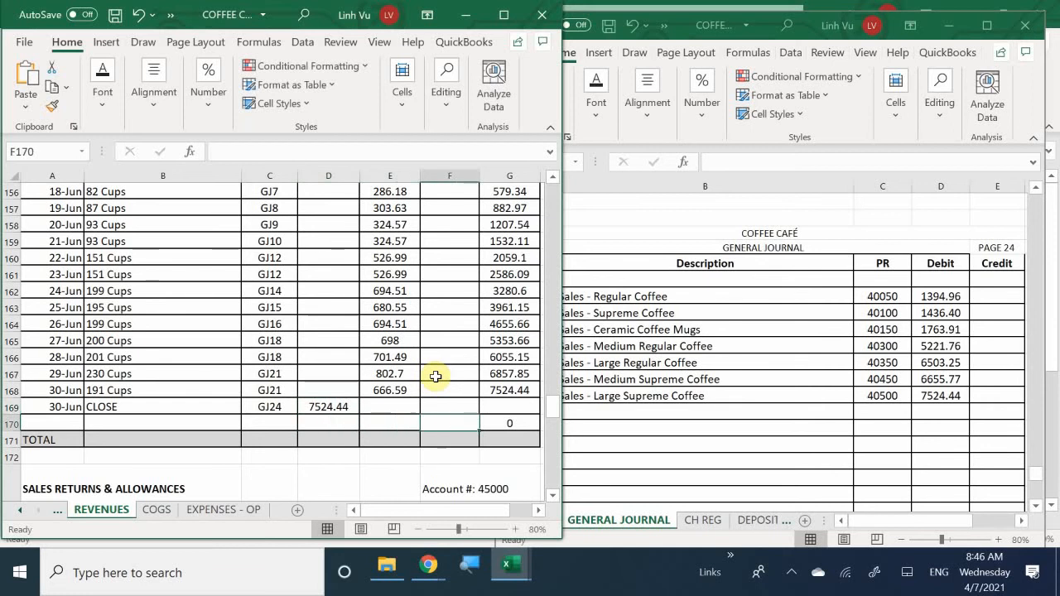
Step: Fill the credit balance formula in the Large Supreme Coffee ledger from G168 down to the CLOSE line in G169
{"action": "key", "text": "Up"}
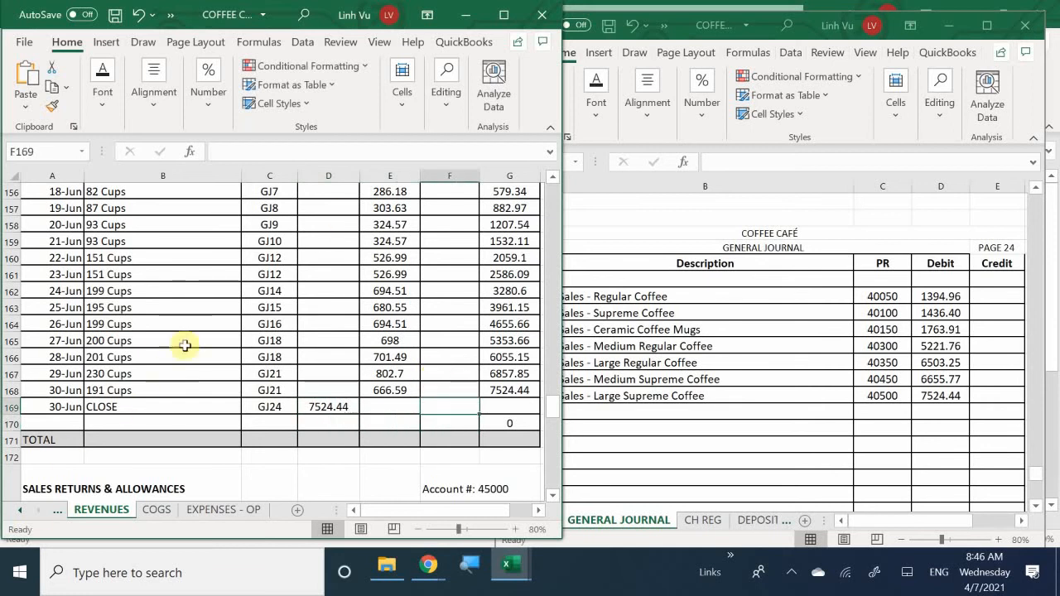
{"action": "left_click", "coordinate": [507, 390]}
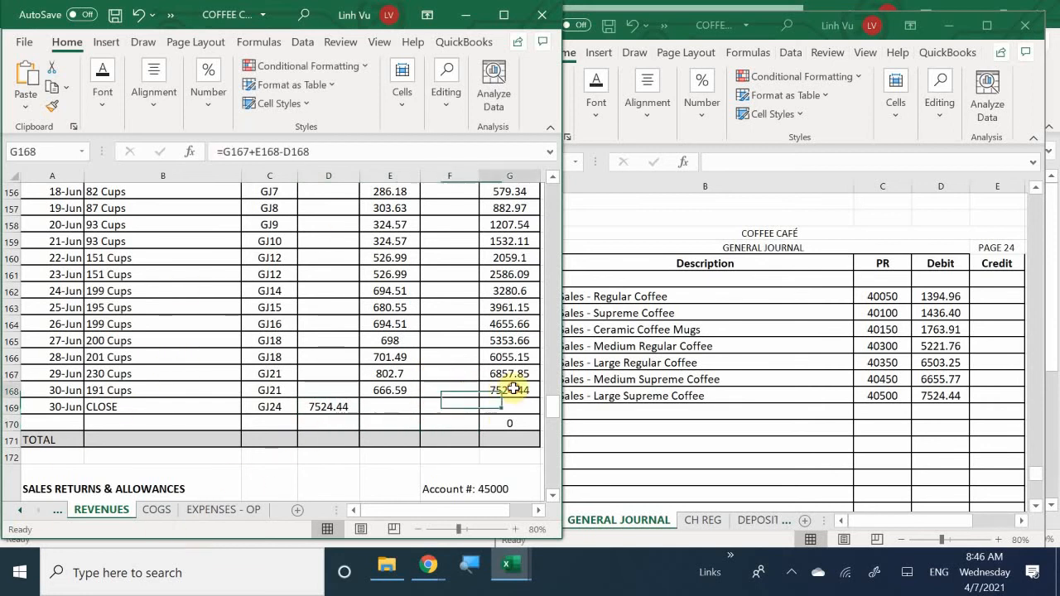
{"action": "left_click_drag", "start_coordinate": [532, 401], "coordinate": [538, 414]}
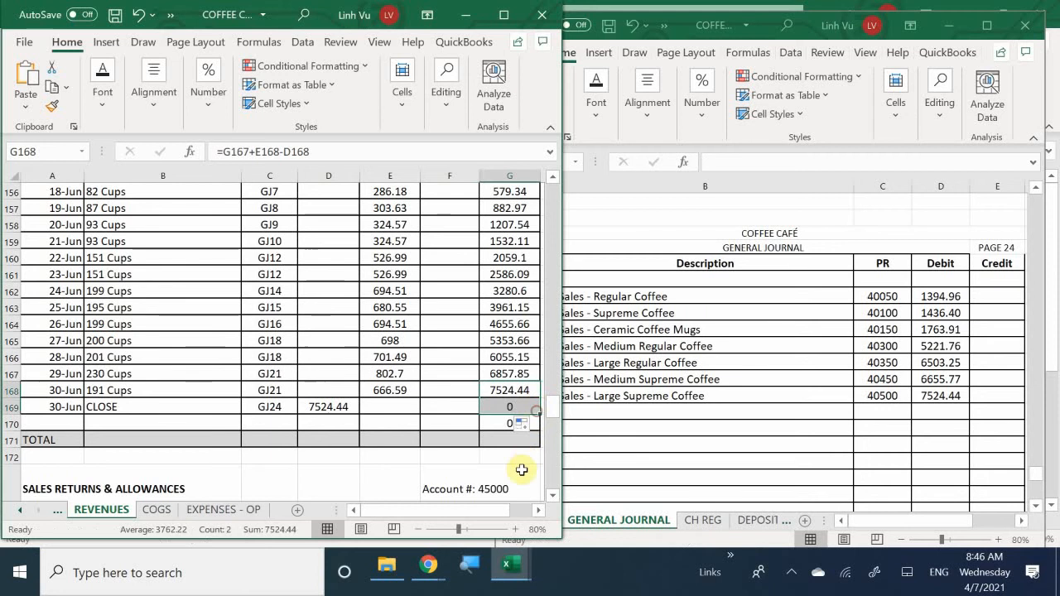
Step: Examine the Sales Returns & Allowances, Sales Discount, Delivery Income and Interest Income ledgers for the remaining revenue accounts with credit balances
{"action": "left_click", "coordinate": [440, 469]}
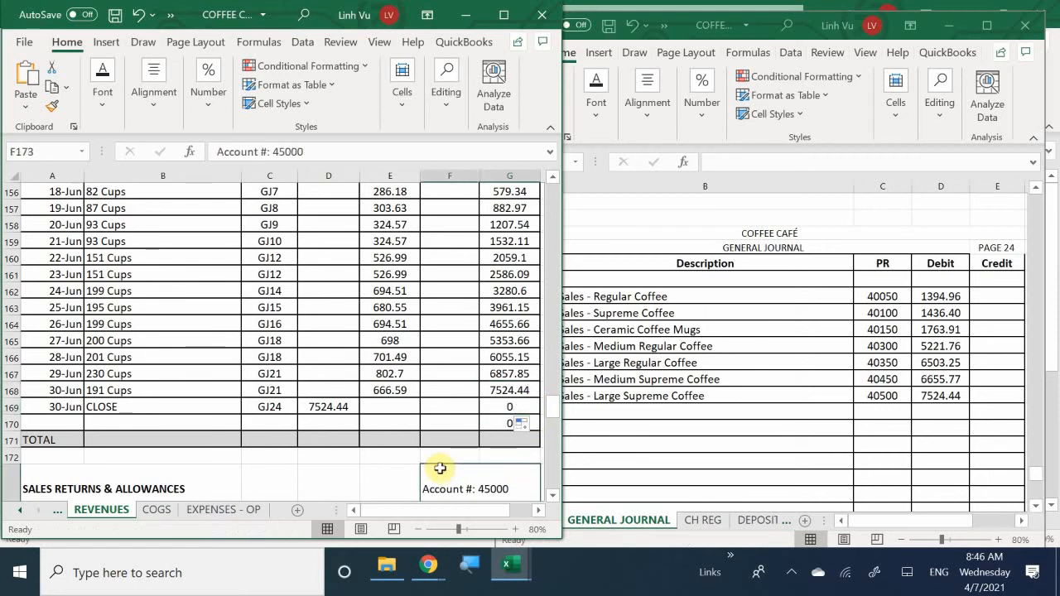
{"action": "scroll", "coordinate": [440, 469], "scroll_direction": "down", "scroll_amount": 4}
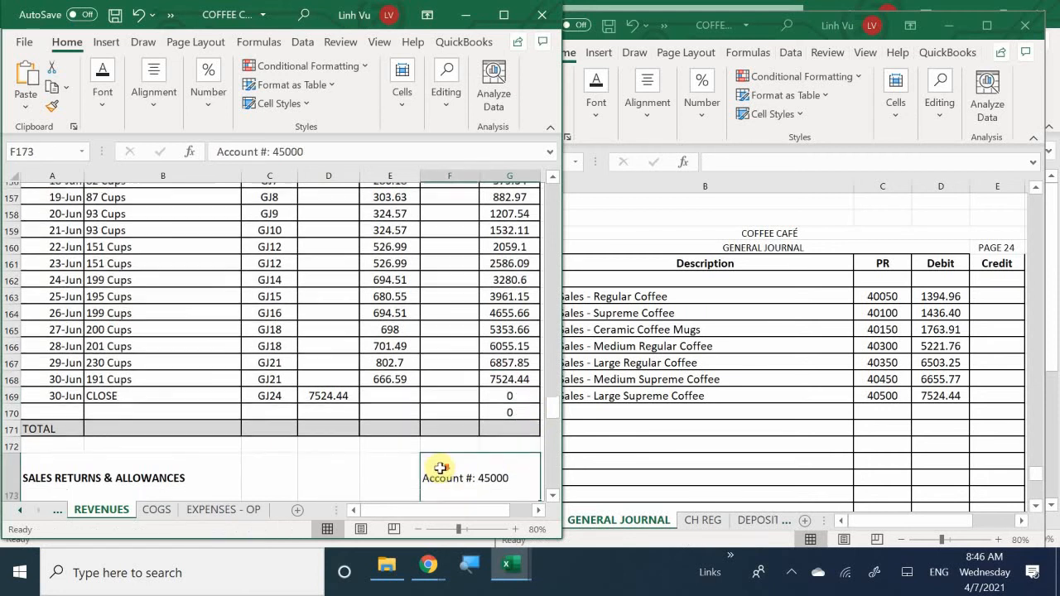
{"action": "scroll", "coordinate": [440, 468], "scroll_direction": "up", "scroll_amount": 2}
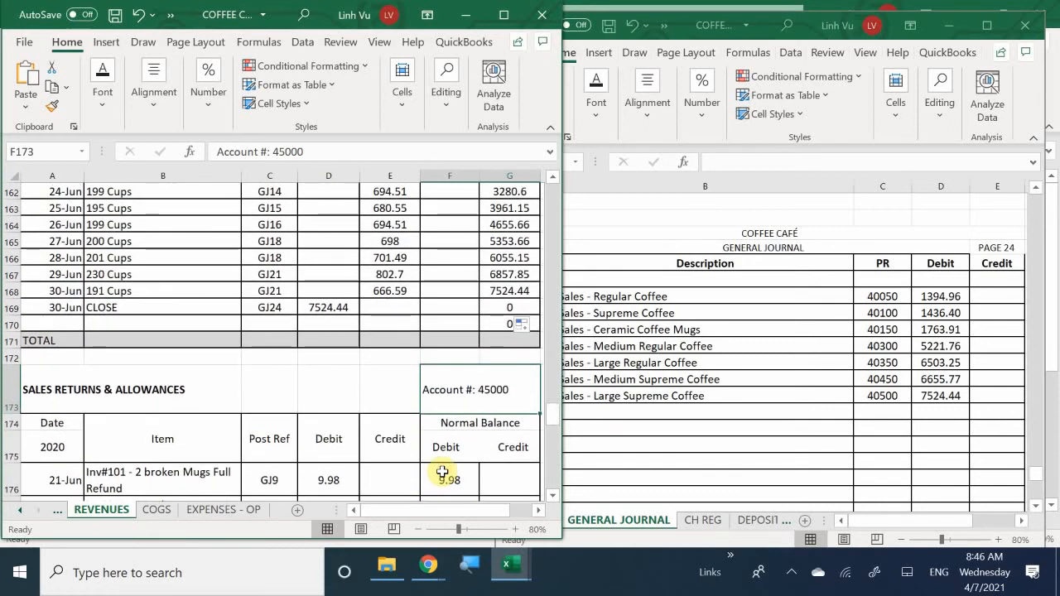
{"action": "scroll", "coordinate": [442, 472], "scroll_direction": "down", "scroll_amount": 3}
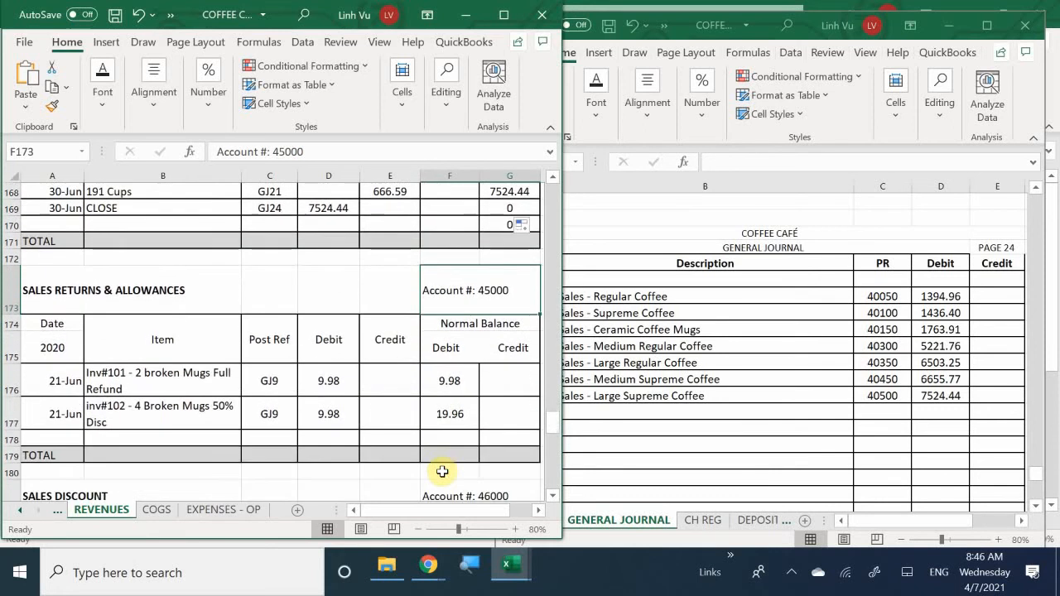
{"action": "scroll", "coordinate": [443, 473], "scroll_direction": "up", "scroll_amount": 1}
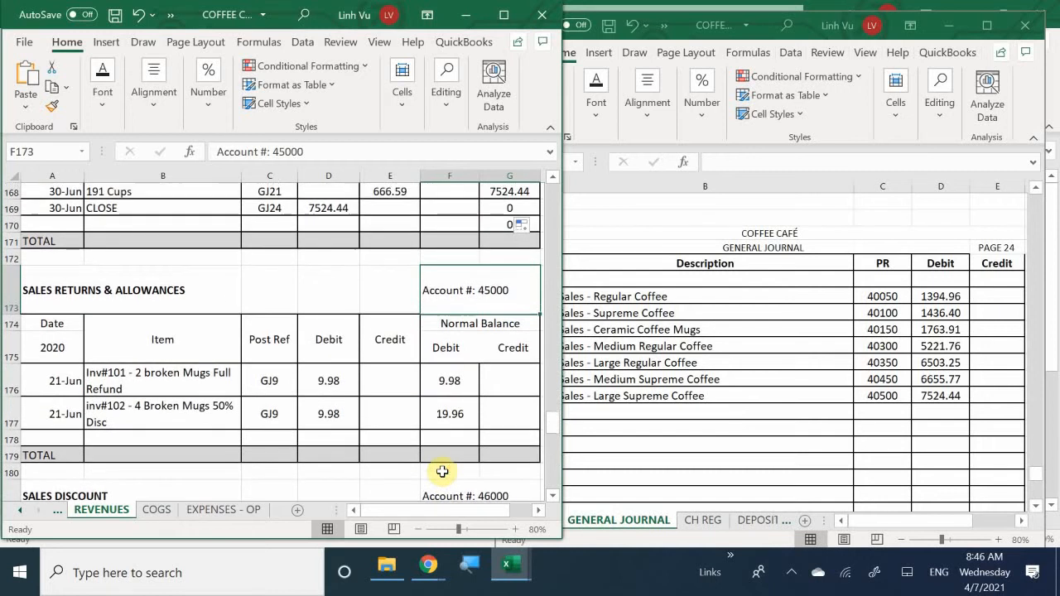
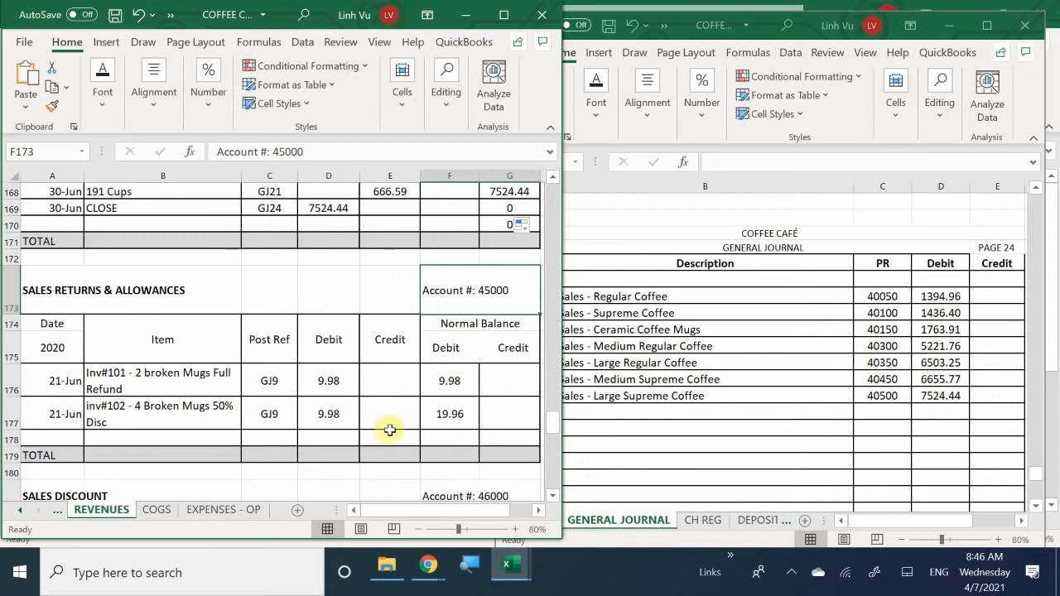
{"action": "left_click", "coordinate": [392, 411]}
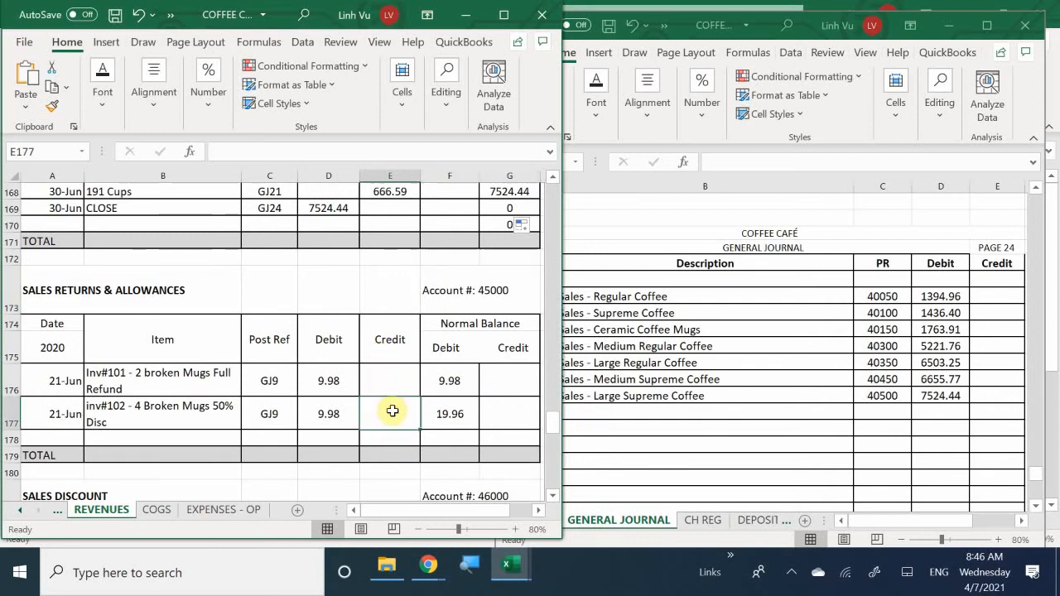
{"action": "scroll", "coordinate": [392, 411], "scroll_direction": "down", "scroll_amount": 4}
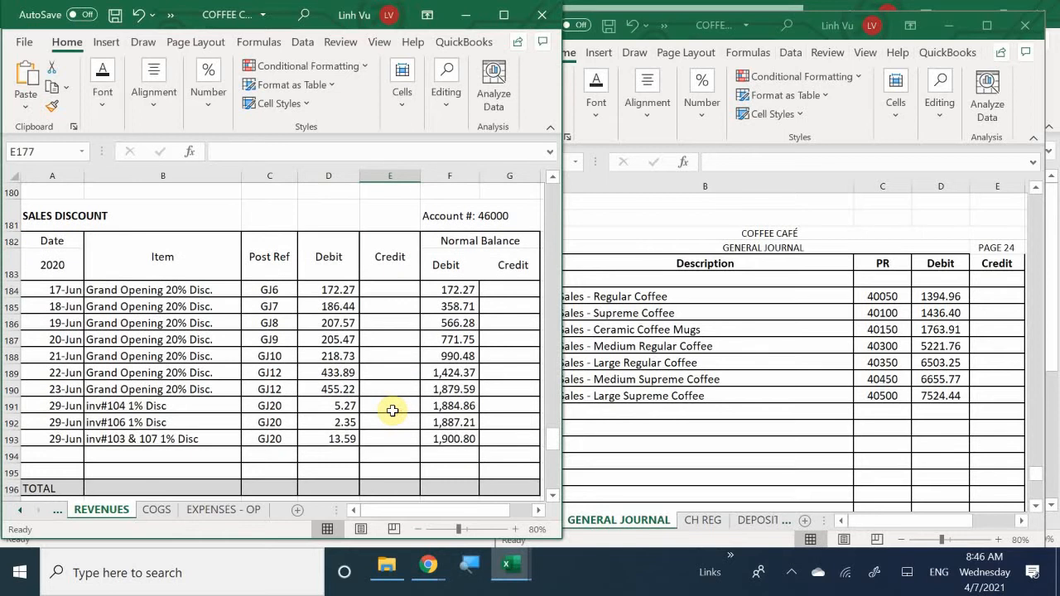
{"action": "scroll", "coordinate": [392, 410], "scroll_direction": "up", "scroll_amount": 1}
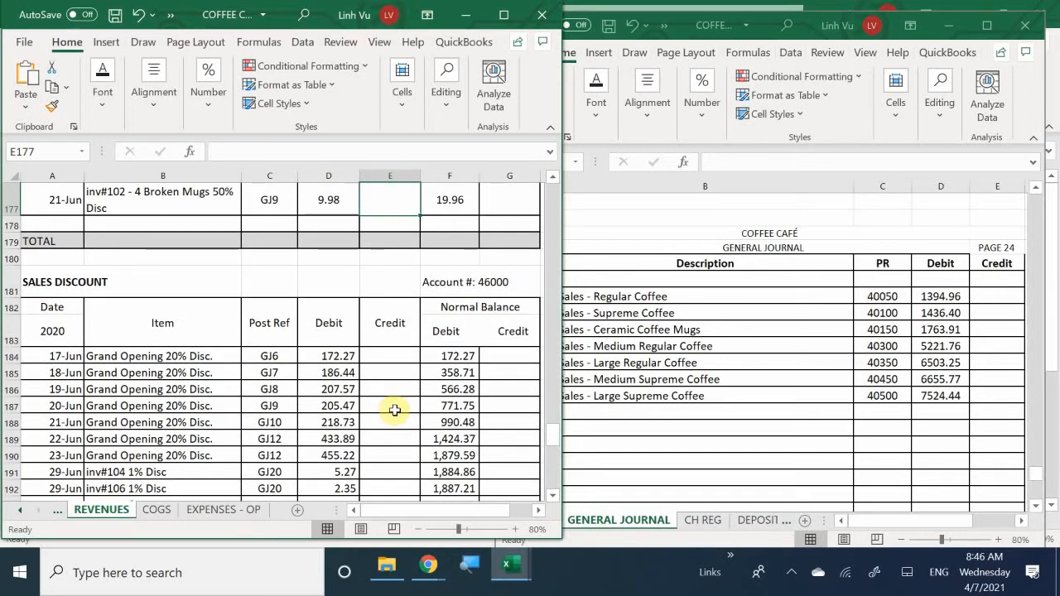
{"action": "scroll", "coordinate": [395, 409], "scroll_direction": "down", "scroll_amount": 5}
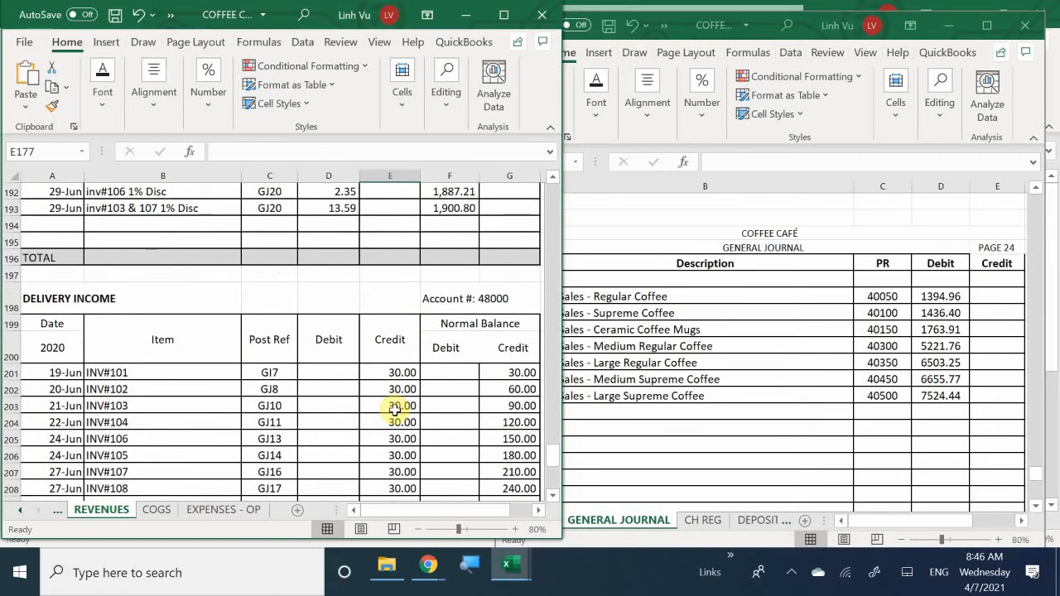
{"action": "scroll", "coordinate": [395, 409], "scroll_direction": "down", "scroll_amount": 2}
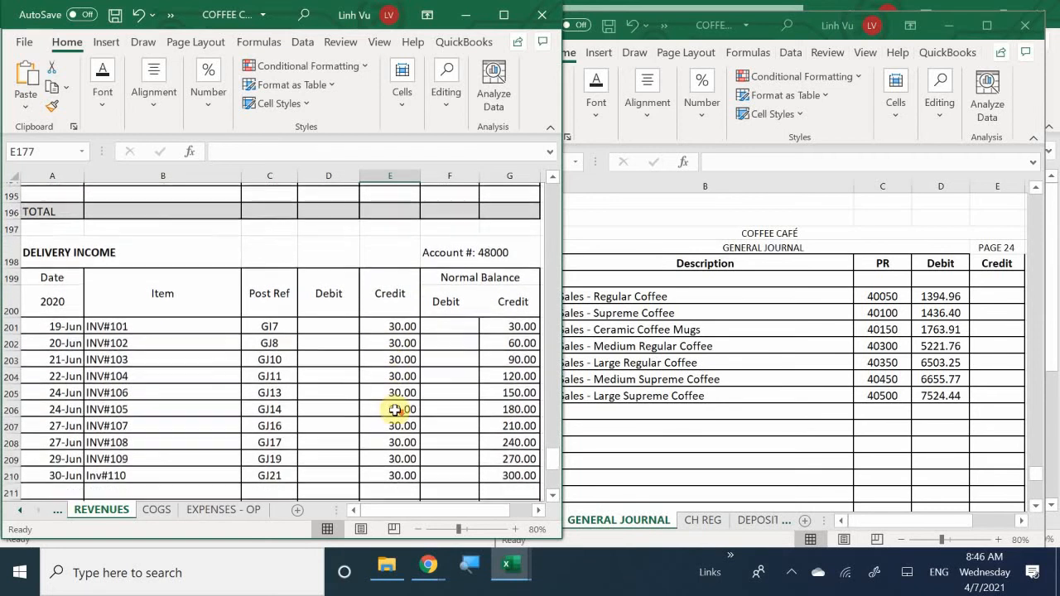
{"action": "scroll", "coordinate": [395, 409], "scroll_direction": "down", "scroll_amount": 4}
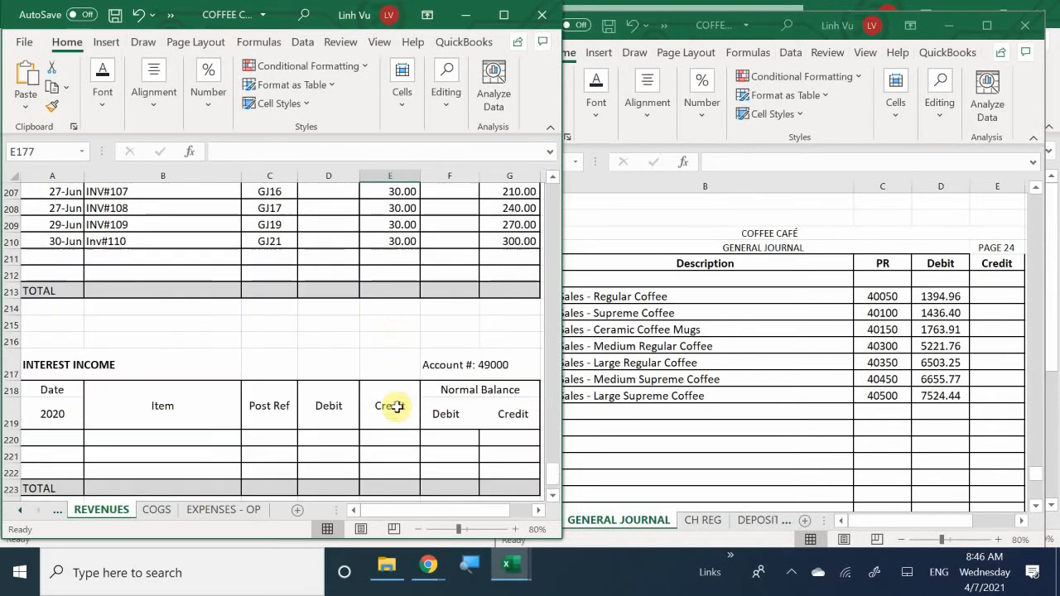
{"action": "scroll", "coordinate": [397, 406], "scroll_direction": "down", "scroll_amount": 2}
{"action": "scroll", "coordinate": [398, 407], "scroll_direction": "up", "scroll_amount": 5}
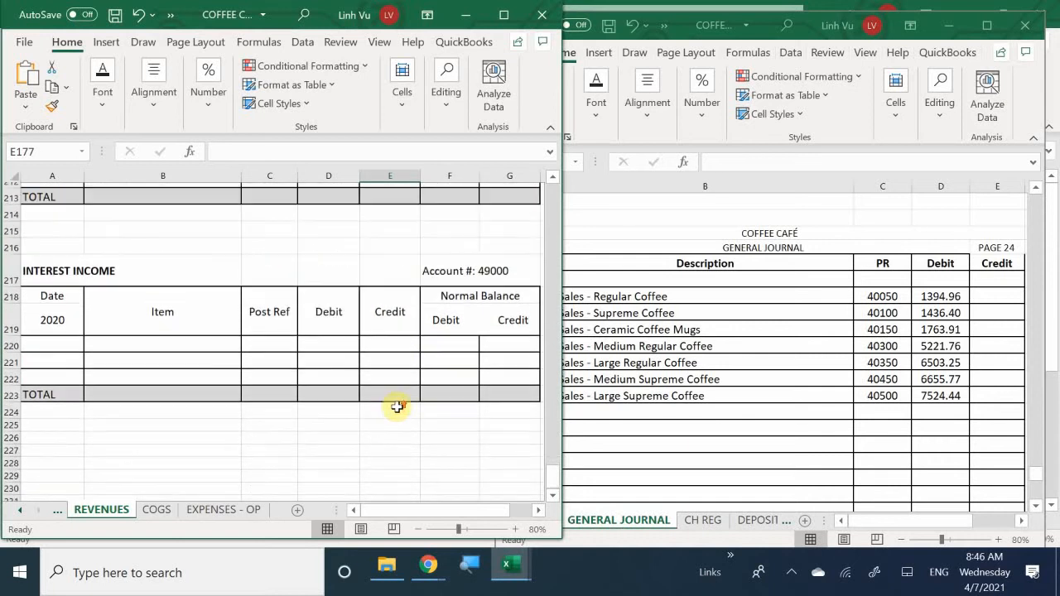
{"action": "scroll", "coordinate": [398, 406], "scroll_direction": "up", "scroll_amount": 2}
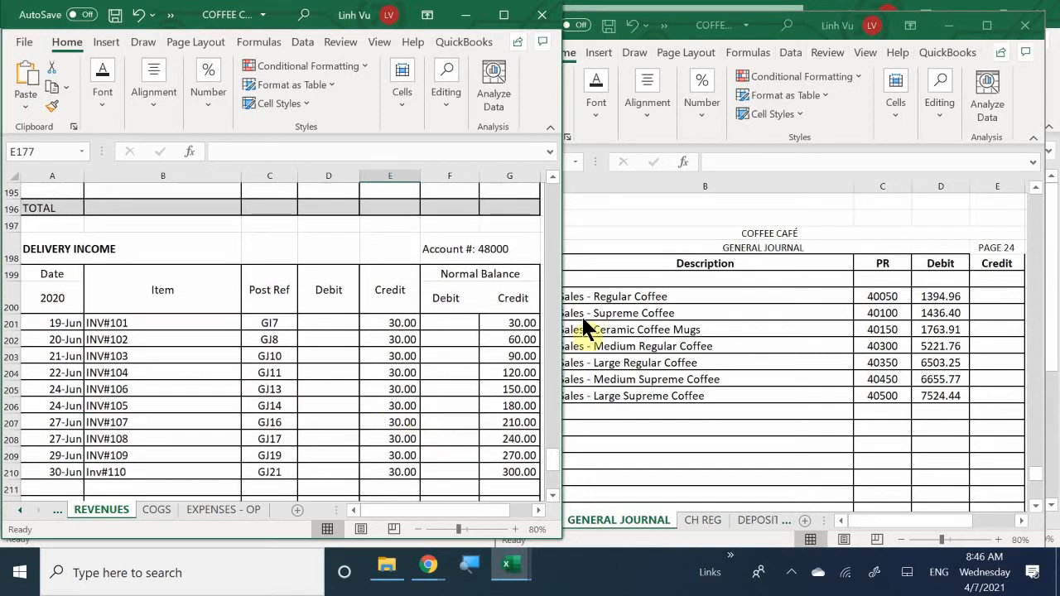
Step: Add a Delivery Income line with PR 48000 in row 978 of the general journal
{"action": "left_click", "coordinate": [591, 389]}
{"action": "left_click", "coordinate": [572, 414]}
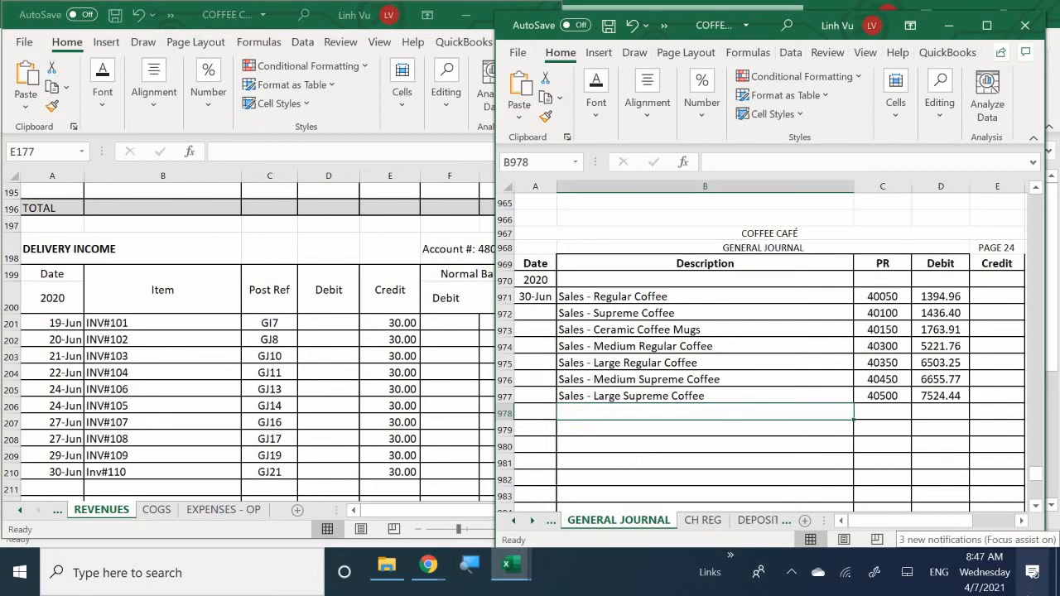
{"action": "type", "text": "De;"}
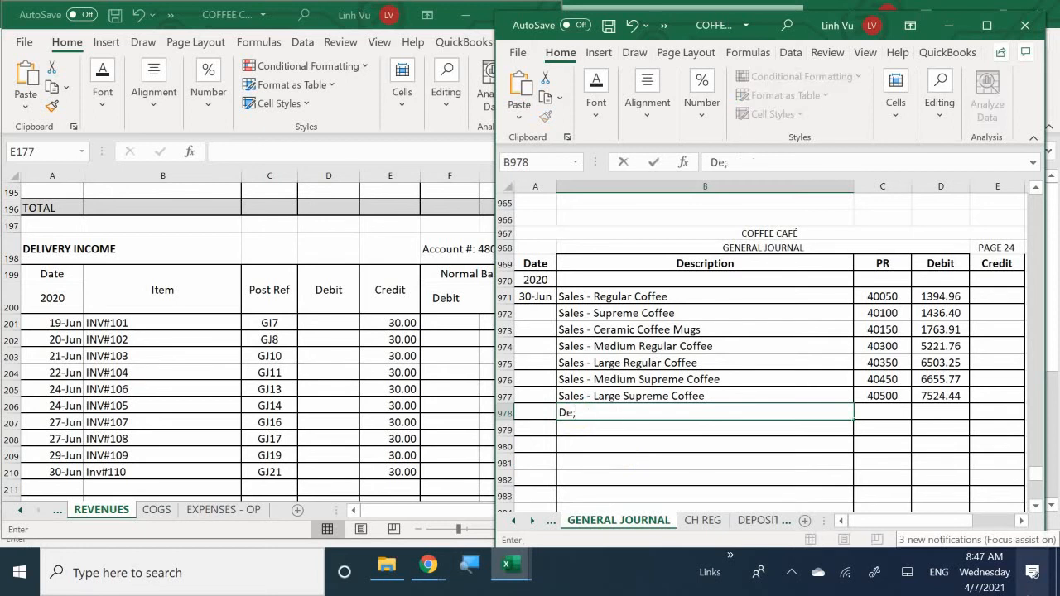
{"action": "key", "text": "BackSpace"}
{"action": "type", "text": "k"}
{"action": "key", "text": "BackSpace"}
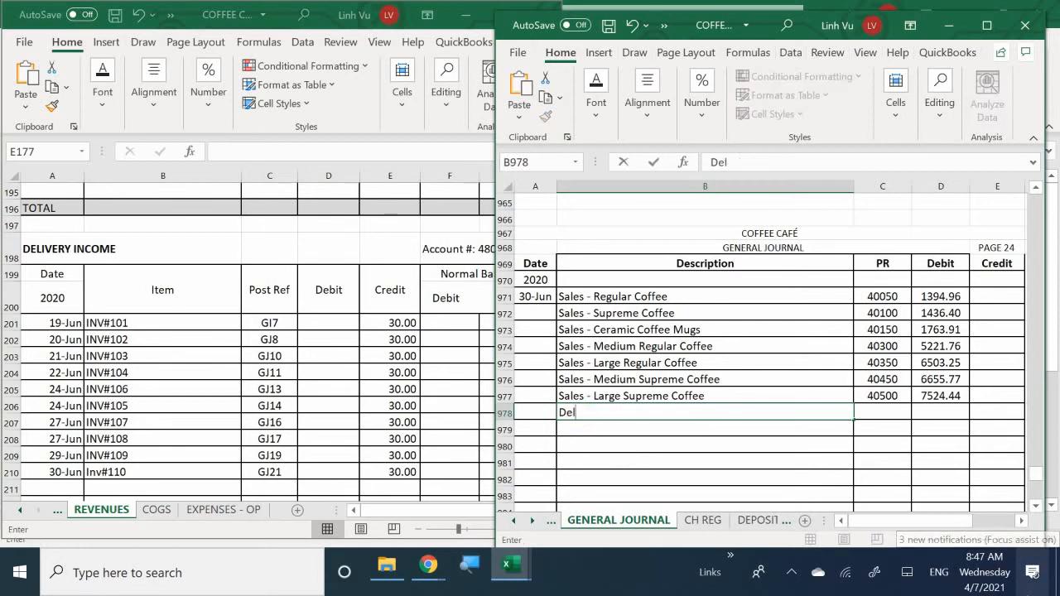
{"action": "type", "text": "livery I"}
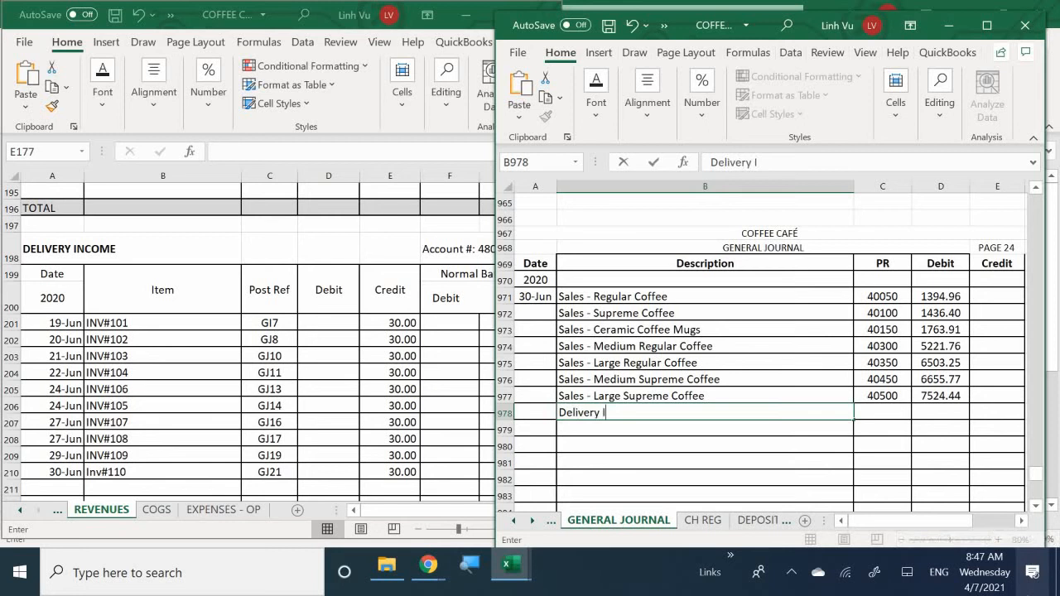
{"action": "type", "text": "ncome"}
{"action": "key", "text": "Tab"}
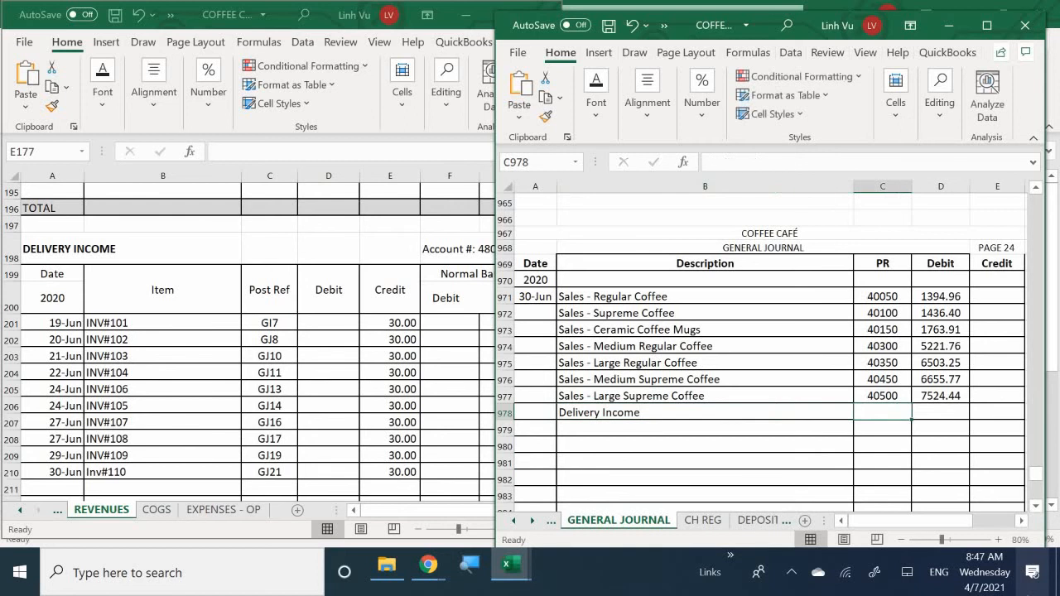
{"action": "type", "text": "480"}
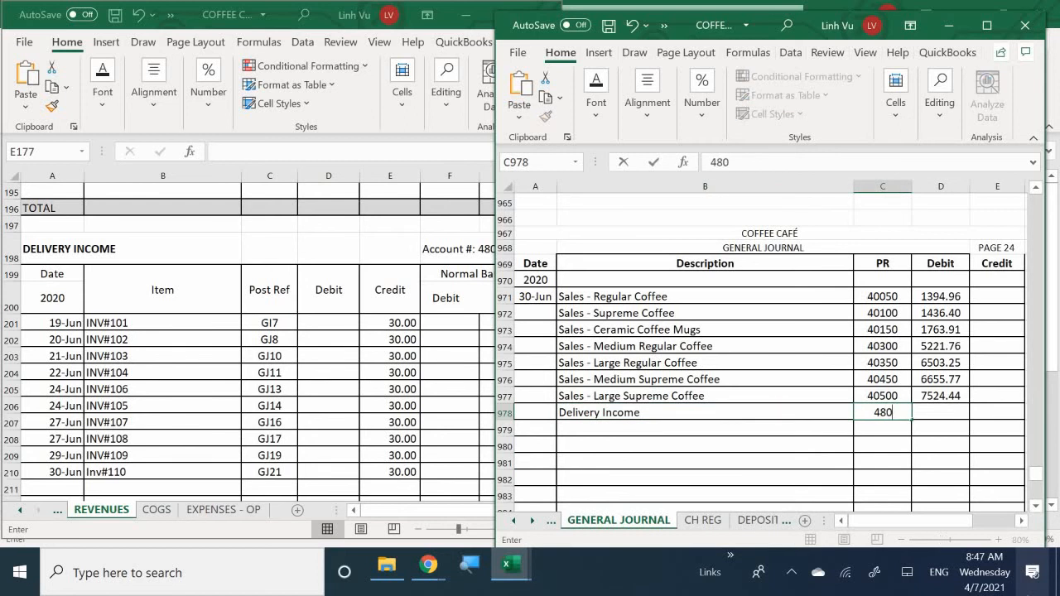
{"action": "type", "text": "00"}
{"action": "key", "text": "Return"}
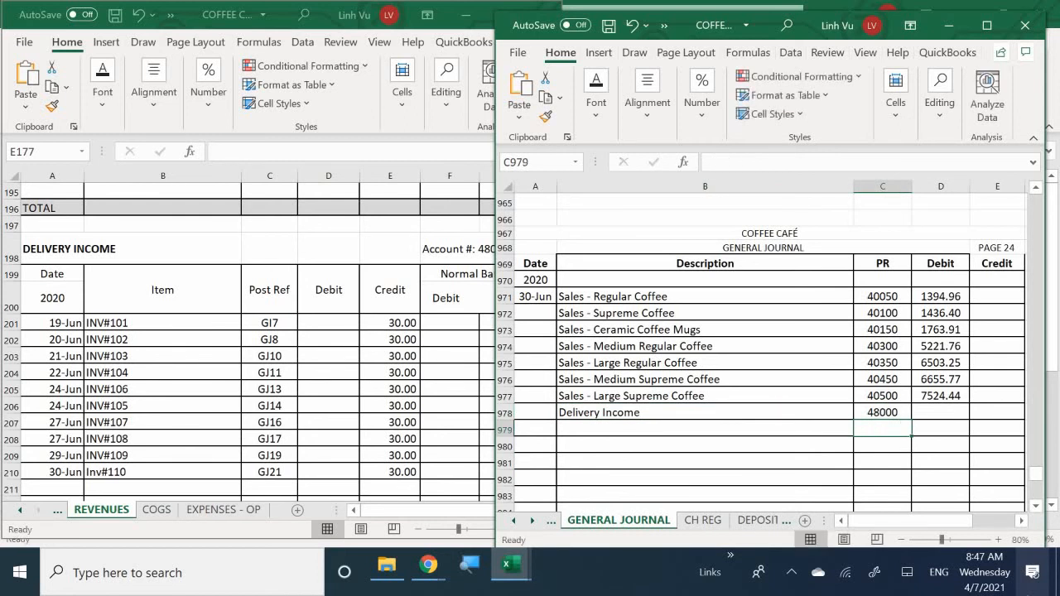
Step: Check the ending credit balance in the Delivery Income ledger and enter 300 as its journal debit in D978
{"action": "key", "text": "Right"}
{"action": "key", "text": "Up"}
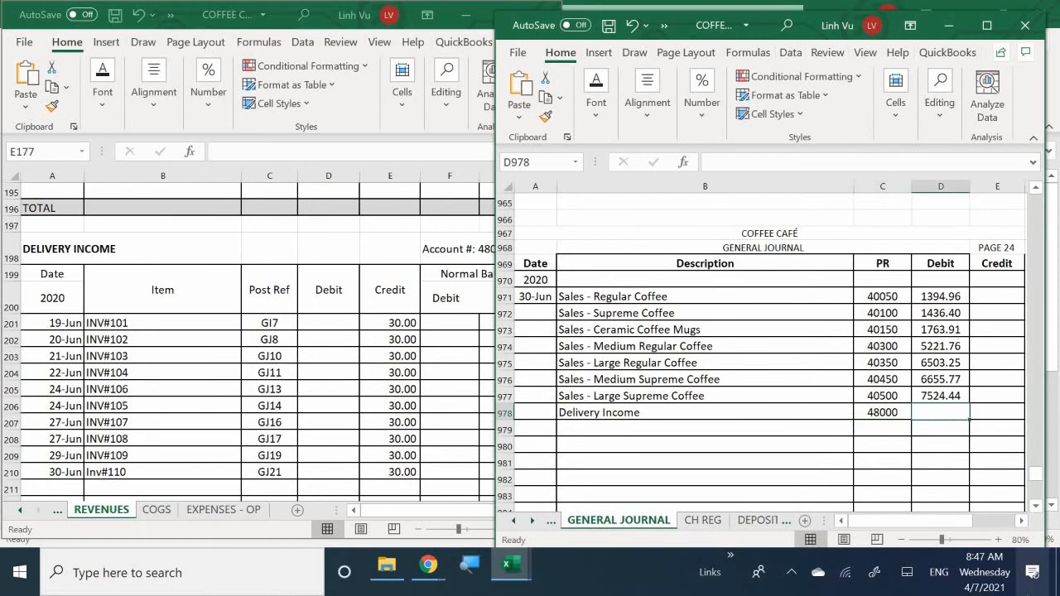
{"action": "left_click", "coordinate": [284, 381]}
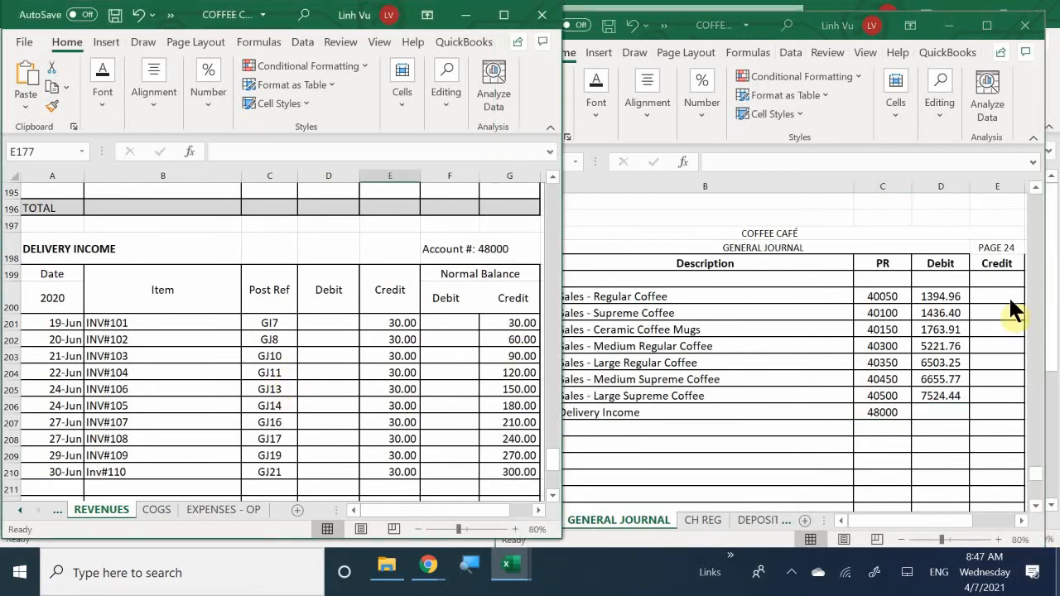
{"action": "left_click", "coordinate": [939, 411]}
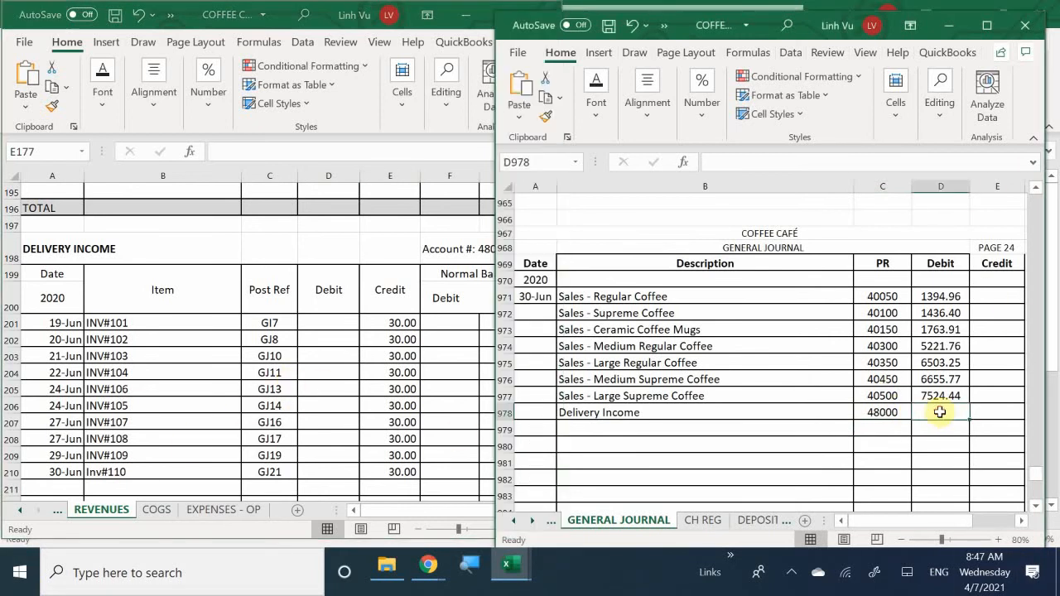
{"action": "type", "text": "300"}
{"action": "key", "text": "Return"}
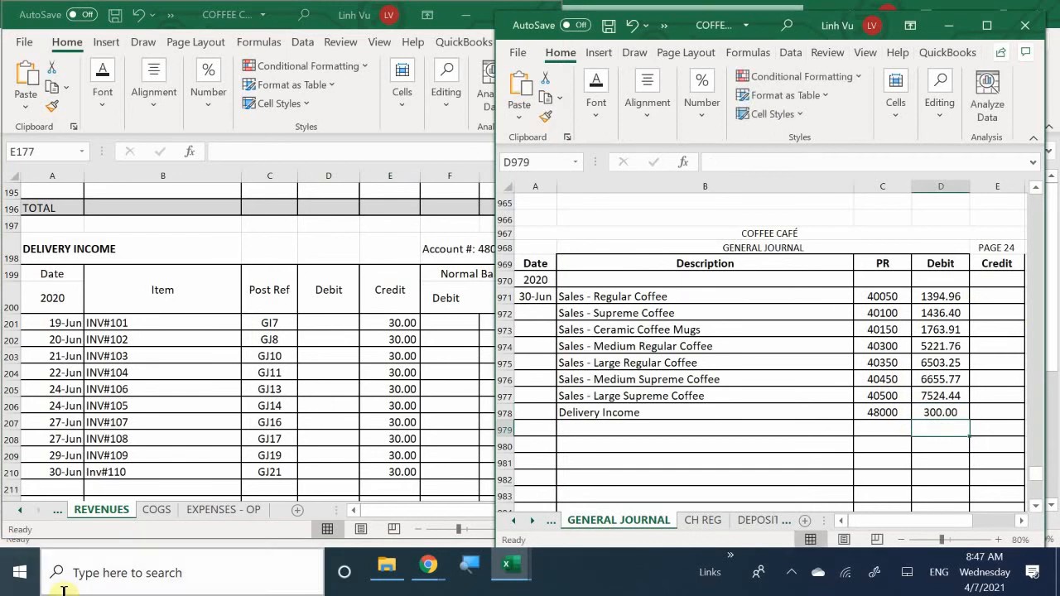
Step: Post a June 30 CLOSE line with post reference GJ24 and a 300 debit in row 211 of the Delivery Income ledger
{"action": "left_click", "coordinate": [92, 406]}
{"action": "scroll", "coordinate": [92, 406], "scroll_direction": "down", "scroll_amount": 2}
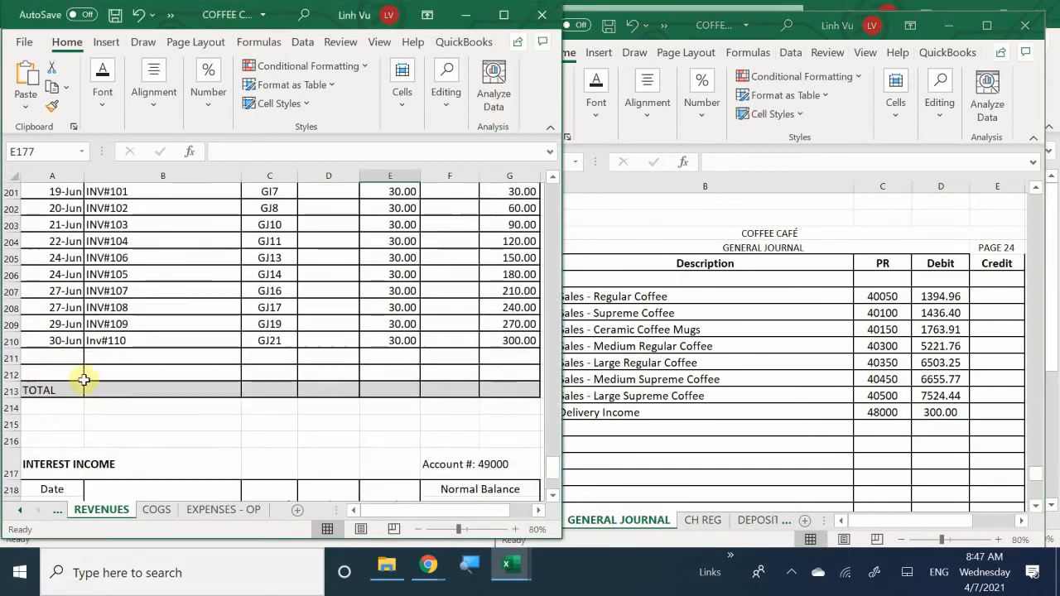
{"action": "left_click", "coordinate": [75, 357]}
{"action": "type", "text": "6/30"}
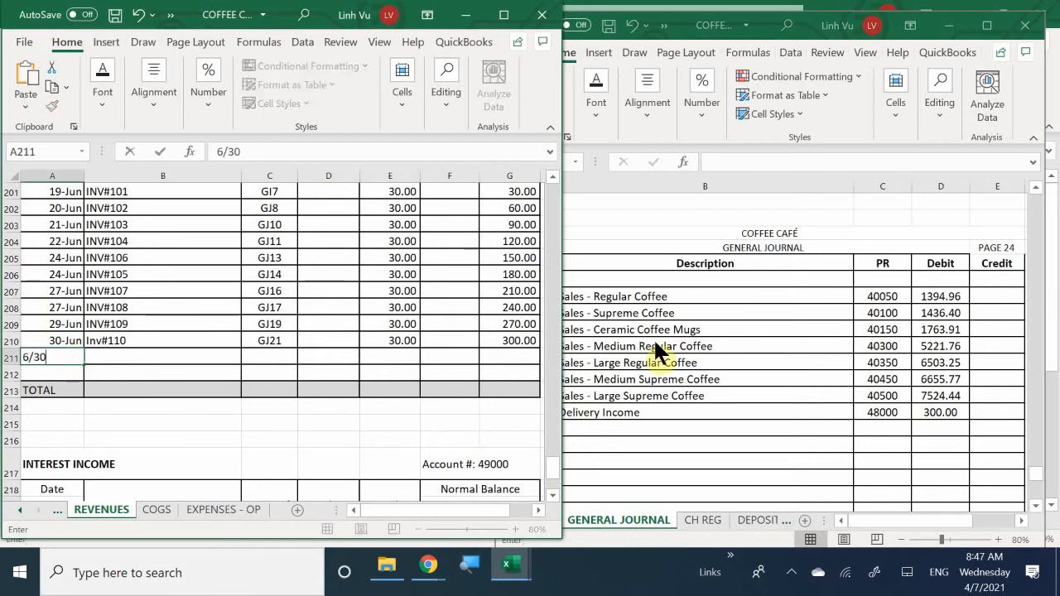
{"action": "key", "text": "Tab"}
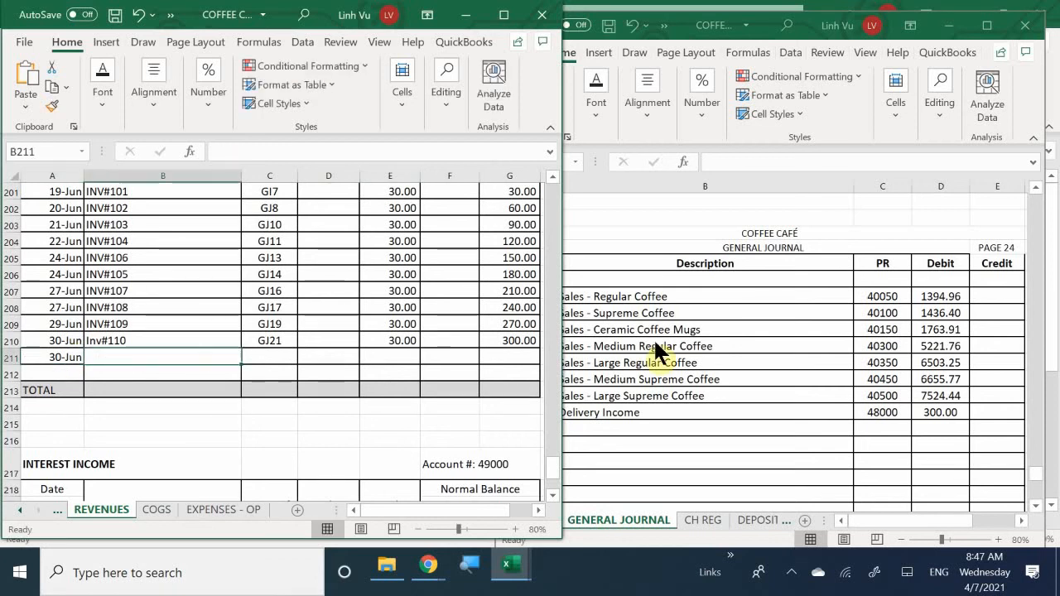
{"action": "type", "text": "CLOS"}
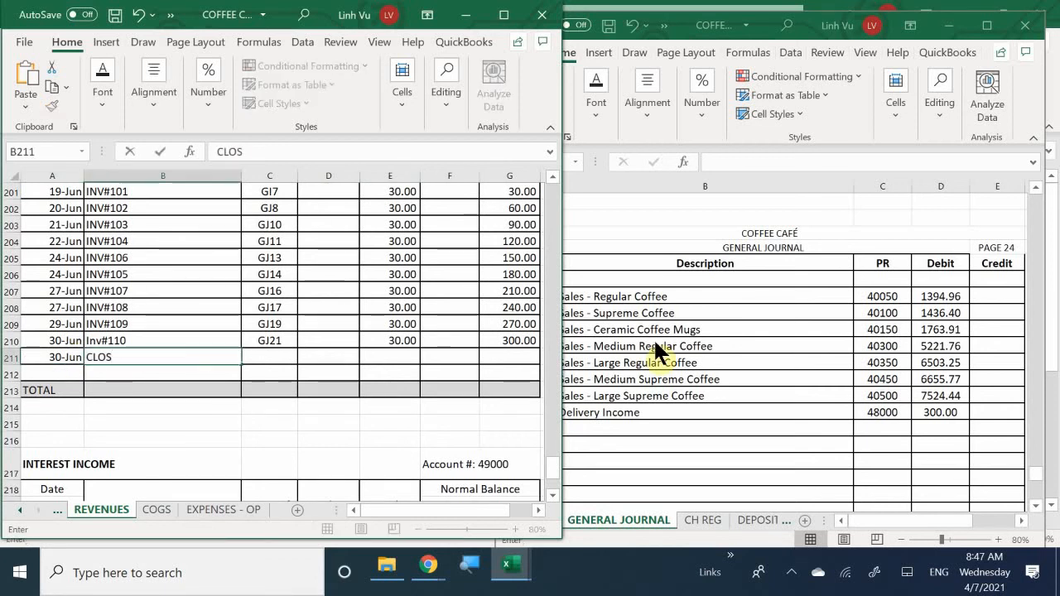
{"action": "type", "text": "E"}
{"action": "key", "text": "Tab"}
{"action": "type", "text": "GK"}
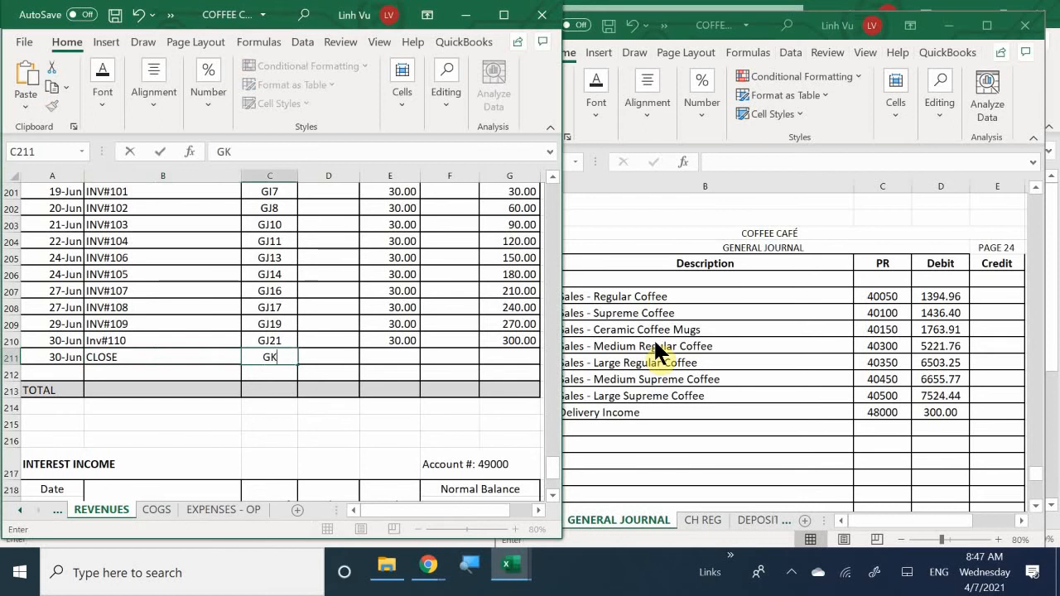
{"action": "key", "text": "BackSpace"}
{"action": "type", "text": "J24"}
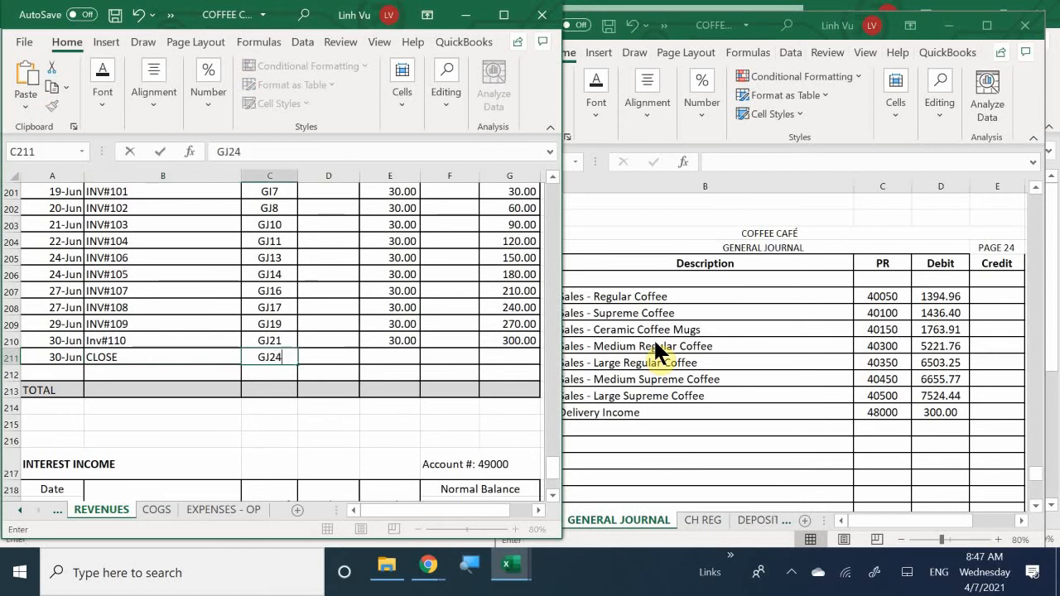
{"action": "key", "text": "Tab"}
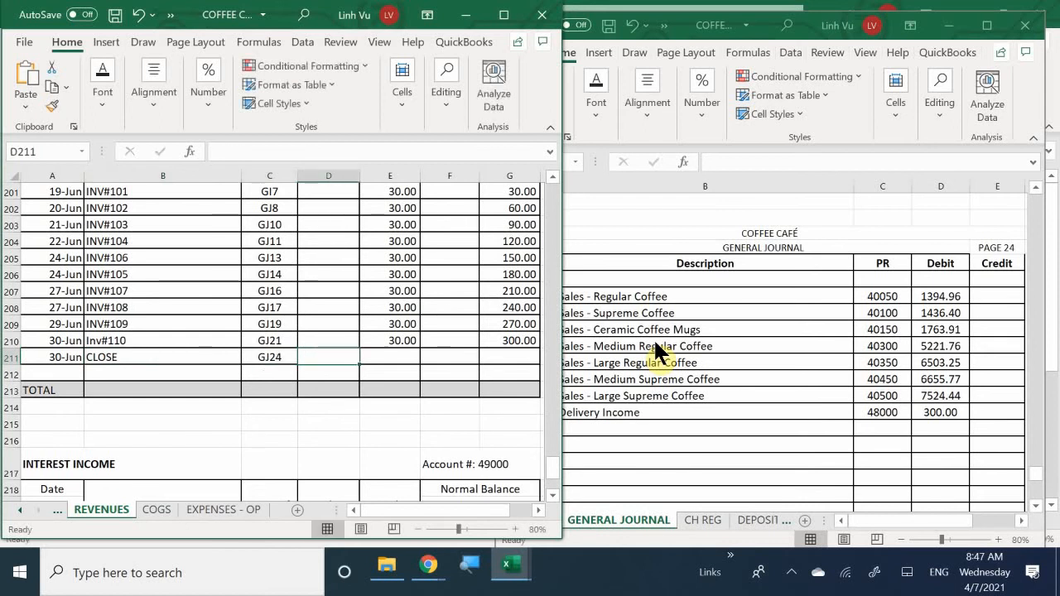
{"action": "type", "text": "300"}
{"action": "key", "text": "Return"}
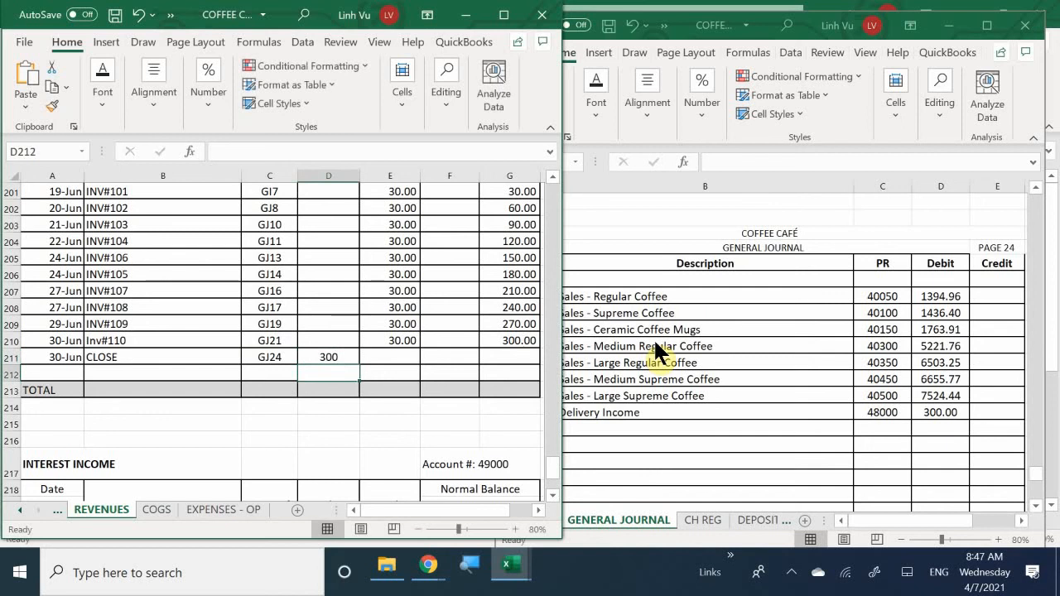
Step: Fill the credit balance formula in the Delivery Income ledger from G210 down to the CLOSE line in G211
{"action": "key", "text": "Tab"}
{"action": "key", "text": "Tab"}
{"action": "key", "text": "Tab"}
{"action": "key", "text": "Up"}
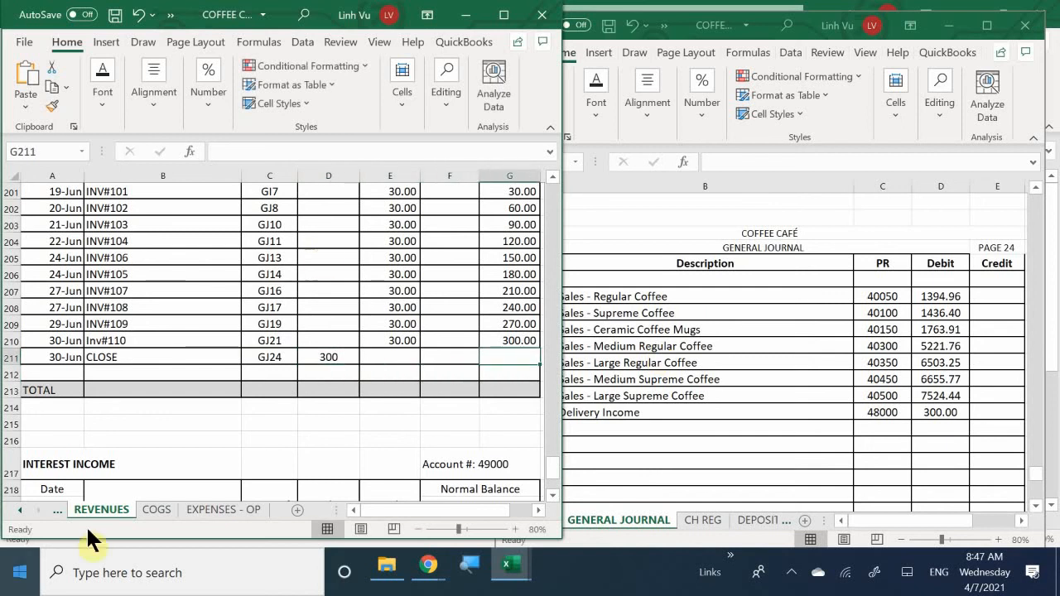
{"action": "left_click", "coordinate": [508, 338]}
{"action": "left_click_drag", "start_coordinate": [539, 349], "coordinate": [504, 411]}
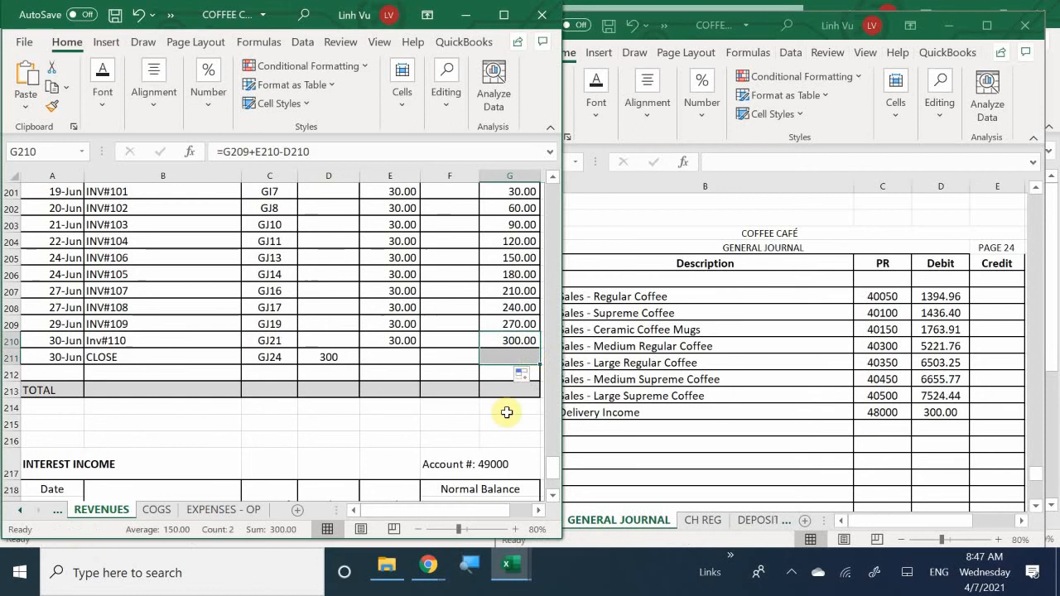
Step: Check the ledgers on the REVENUES sheet, from Interest Income back up to Sales Returns & Allowances, for accounts still needing closing
{"action": "left_click", "coordinate": [425, 422]}
{"action": "scroll", "coordinate": [424, 420], "scroll_direction": "down", "scroll_amount": 5}
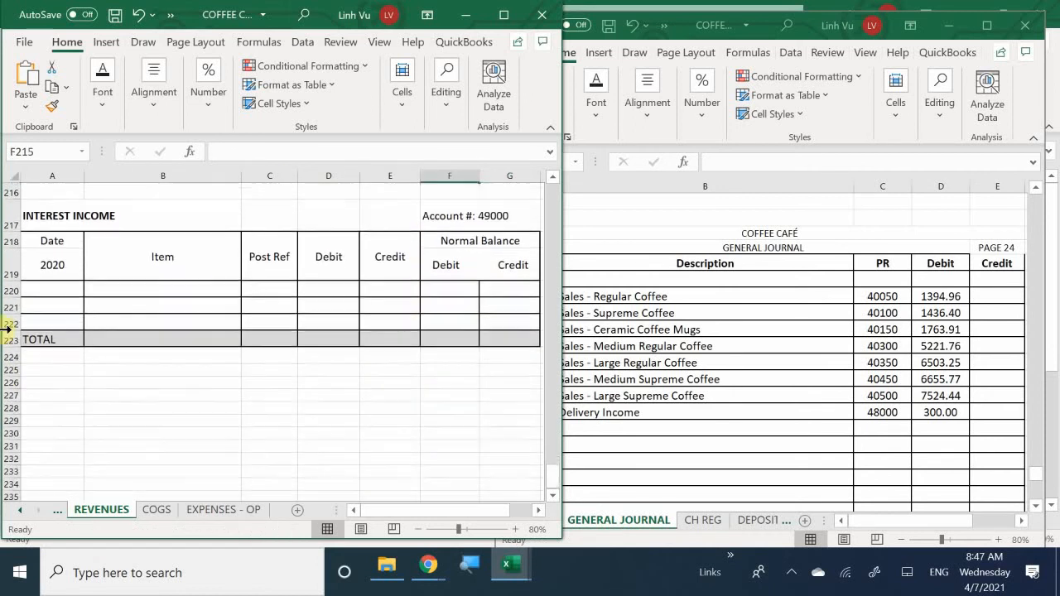
{"action": "scroll", "coordinate": [256, 449], "scroll_direction": "down", "scroll_amount": 2}
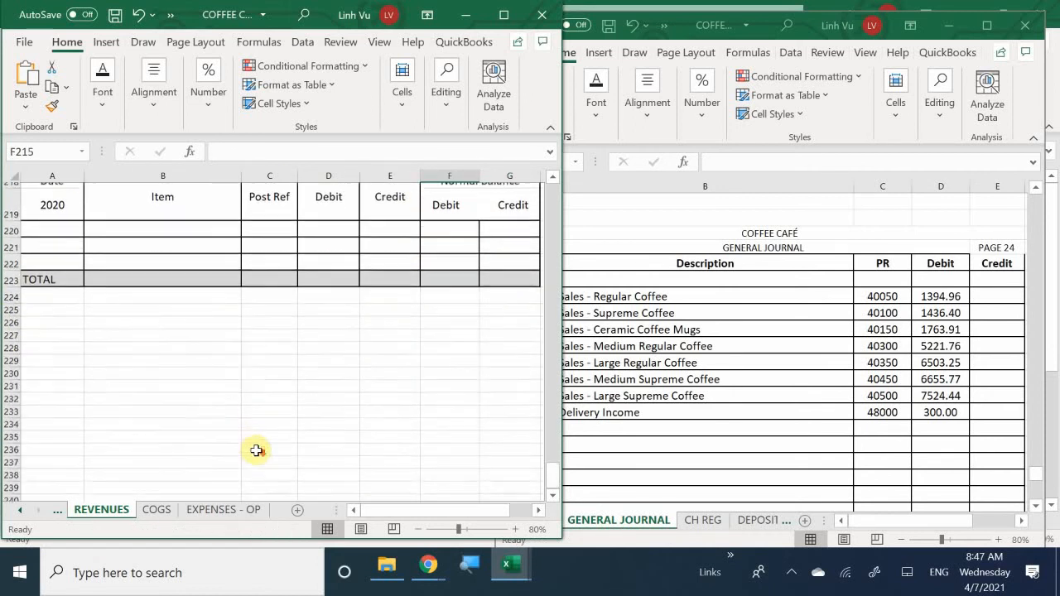
{"action": "scroll", "coordinate": [355, 401], "scroll_direction": "up", "scroll_amount": 15}
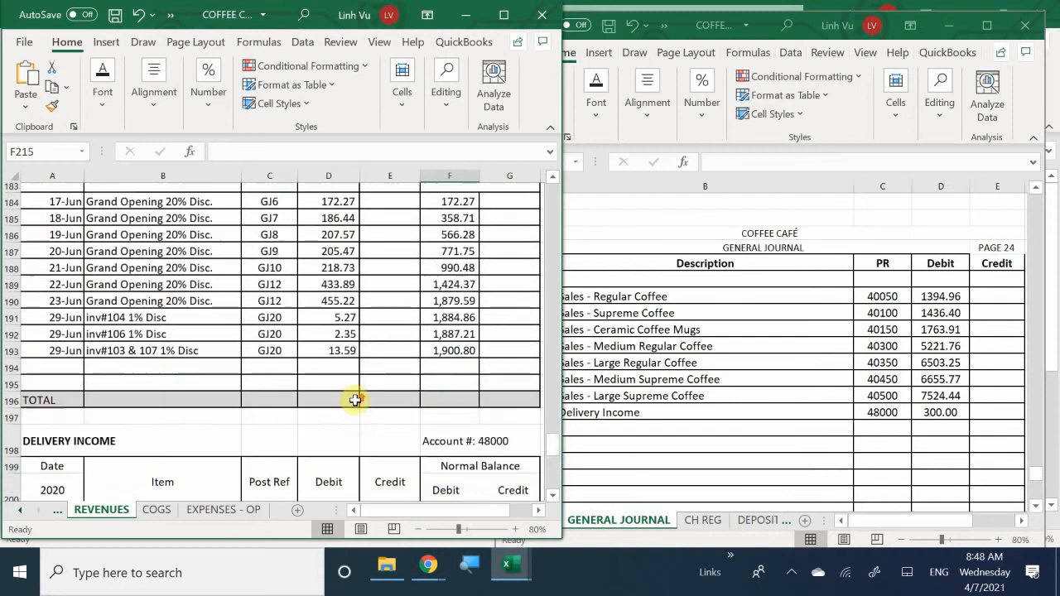
{"action": "scroll", "coordinate": [356, 401], "scroll_direction": "up", "scroll_amount": 5}
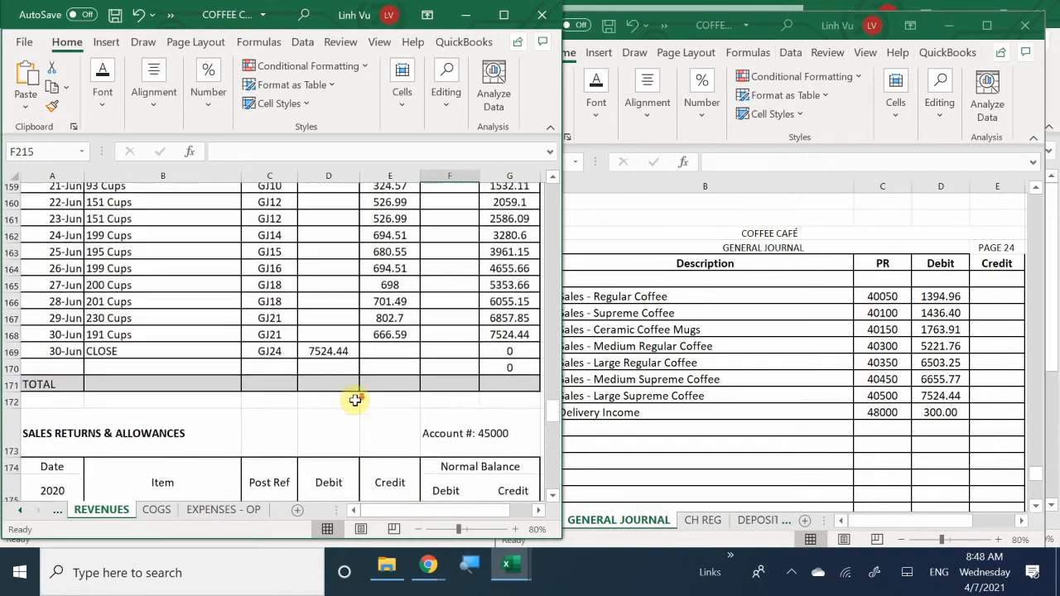
{"action": "scroll", "coordinate": [355, 401], "scroll_direction": "down", "scroll_amount": 2}
{"action": "scroll", "coordinate": [356, 401], "scroll_direction": "down", "scroll_amount": 1}
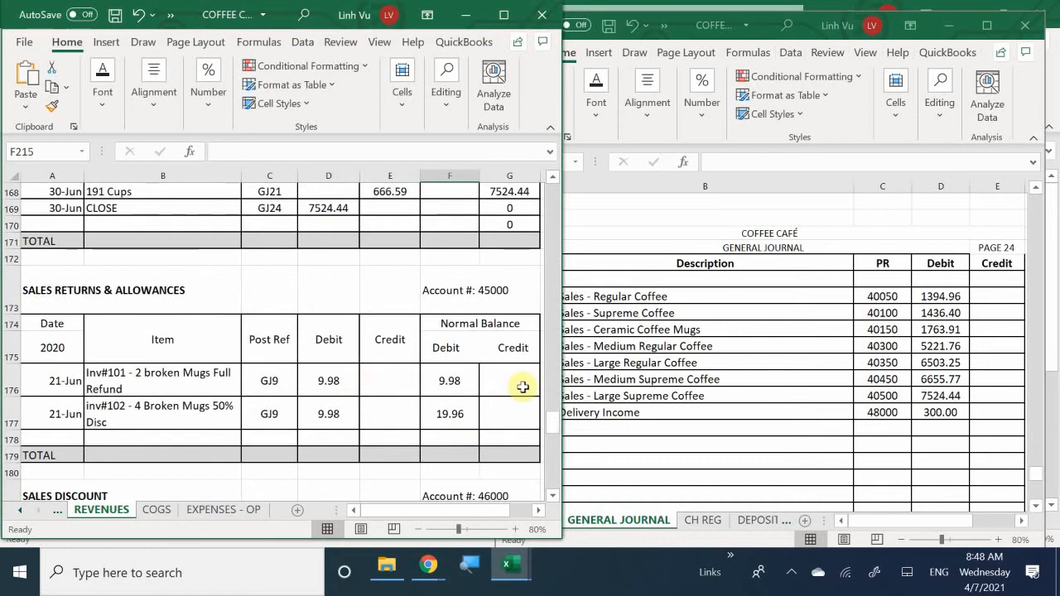
Step: Add an indented Sales Returns & Allowance line with PR 45000 in row 979 of the general journal
{"action": "left_click", "coordinate": [608, 429]}
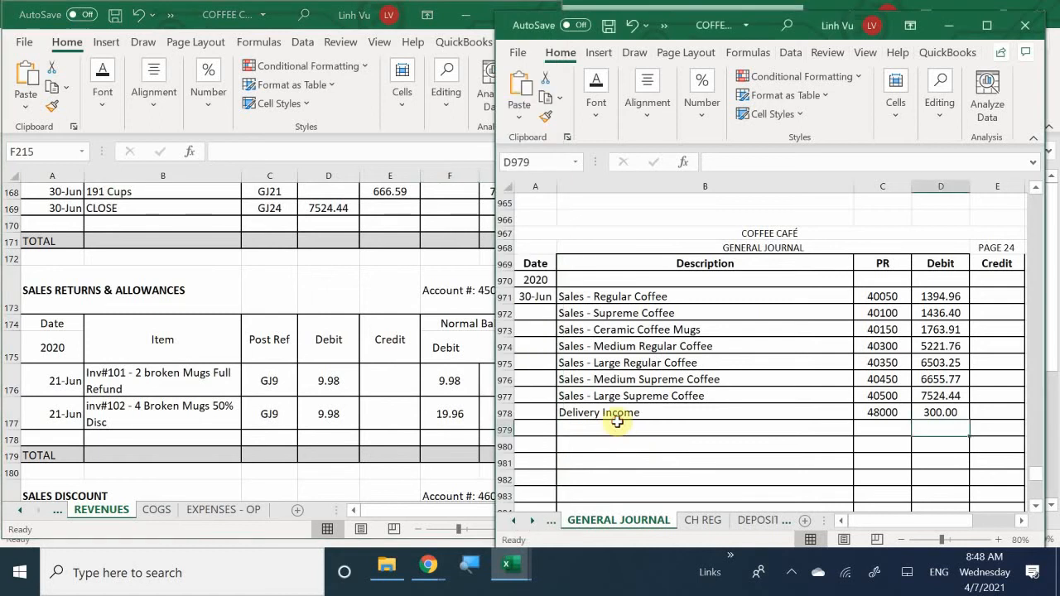
{"action": "left_click", "coordinate": [589, 428]}
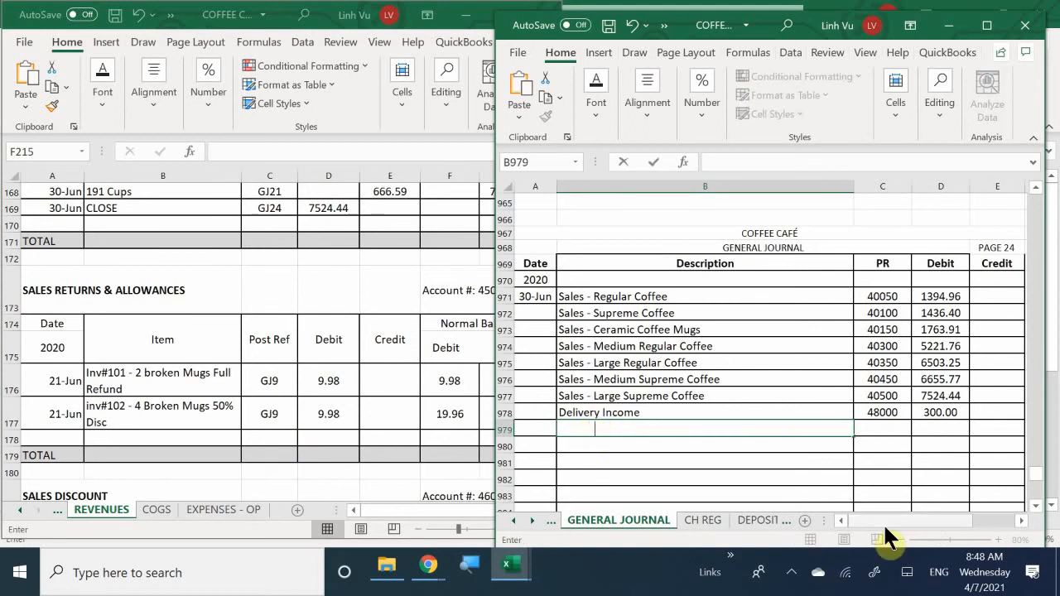
{"action": "type", "text": "Sales retu"}
{"action": "key", "text": "BackSpace"}
{"action": "key", "text": "BackSpace"}
{"action": "key", "text": "BackSpace"}
{"action": "key", "text": "BackSpace"}
{"action": "type", "text": "Return"}
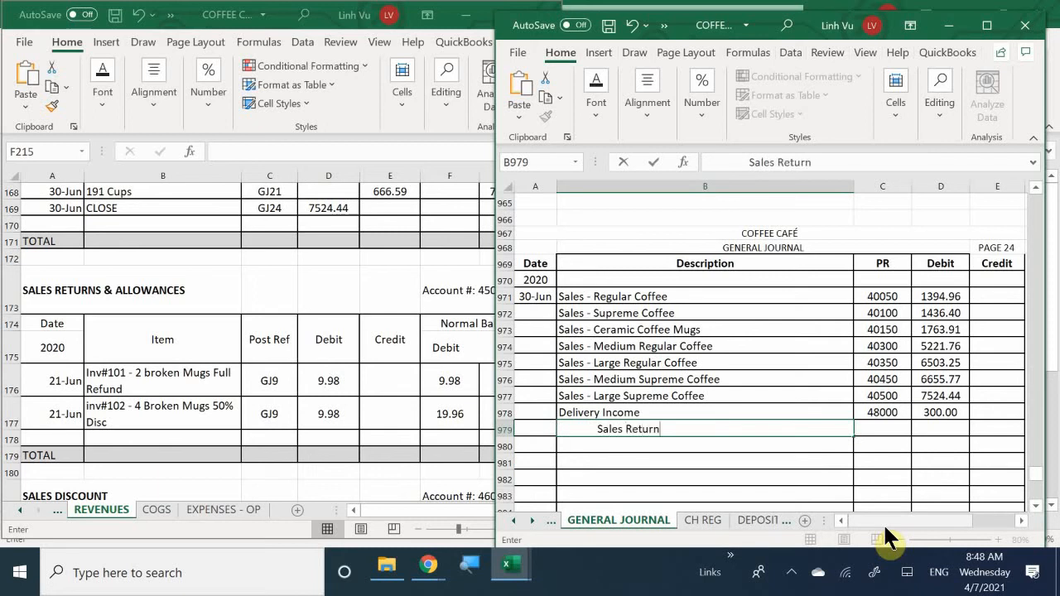
{"action": "type", "text": "s & Allowance"}
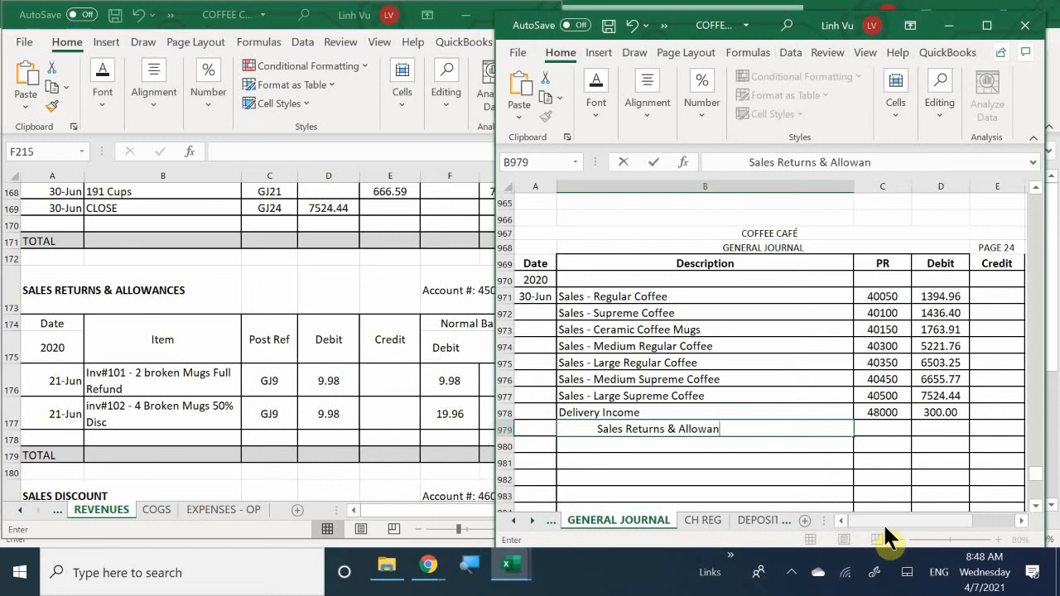
{"action": "key", "text": "Tab"}
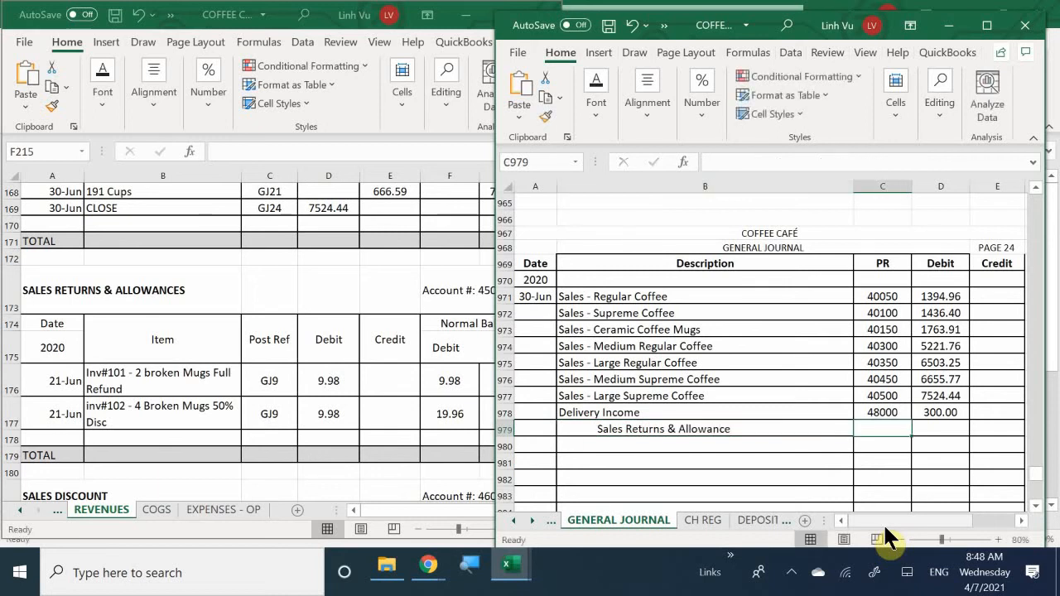
{"action": "type", "text": "45000"}
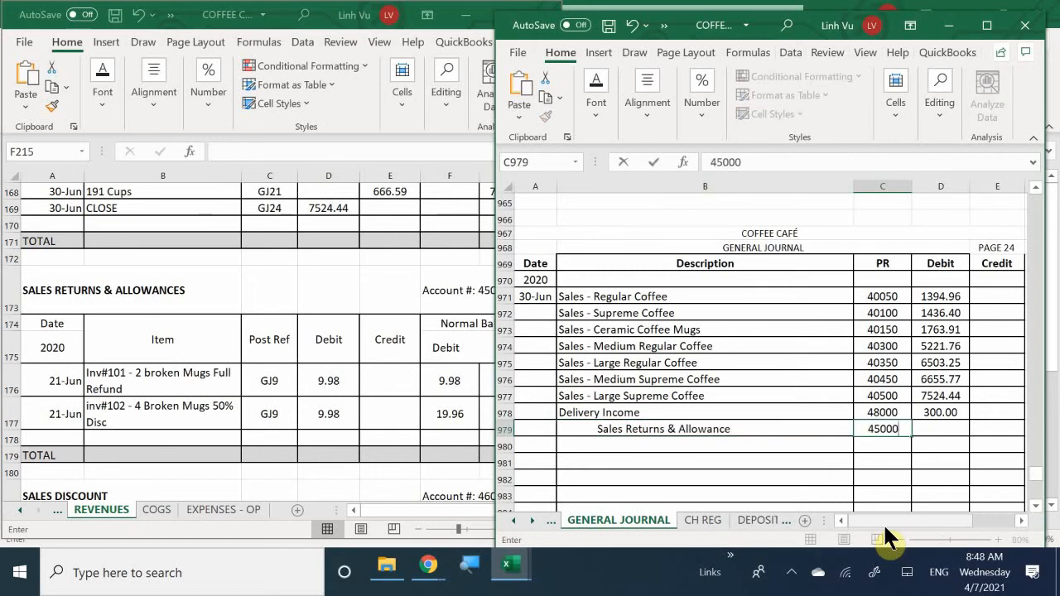
Step: Enter 19.96 as the Sales Returns & Allowance credit in E979 of the general journal
{"action": "key", "text": "Tab"}
{"action": "key", "text": "Tab"}
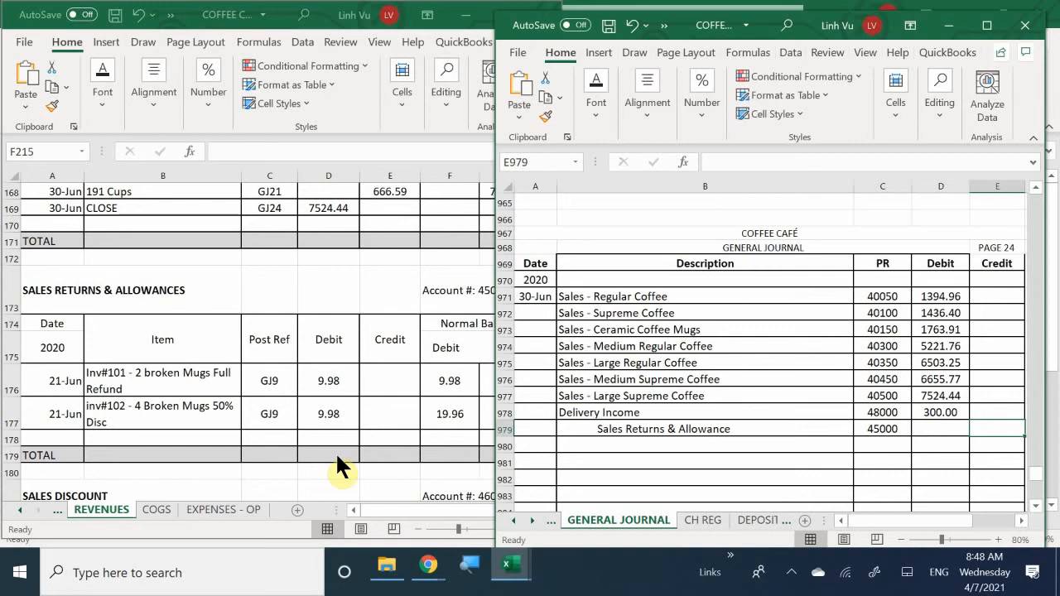
{"action": "type", "text": "16"}
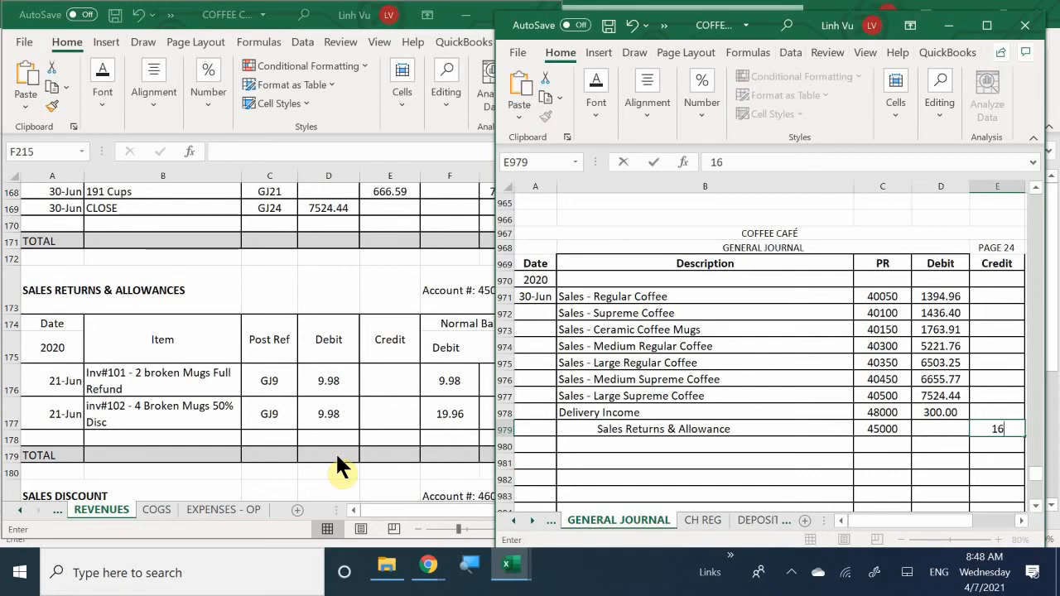
{"action": "key", "text": "BackSpace"}
{"action": "type", "text": "6"}
{"action": "key", "text": "BackSpace"}
{"action": "type", "text": "9.96"}
{"action": "key", "text": "Return"}
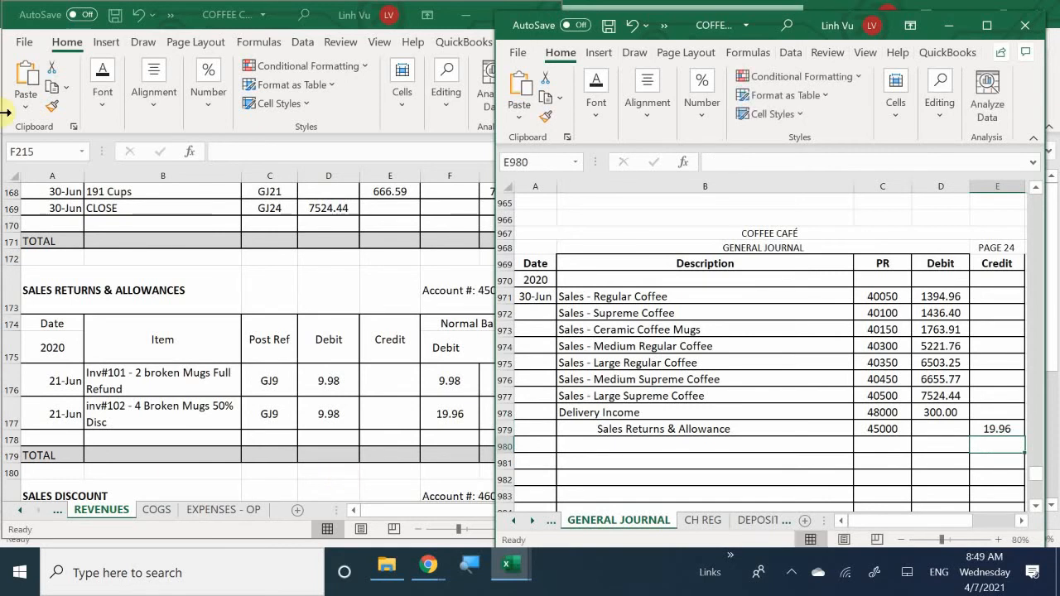
Step: Date row 178 of the Sales Returns & Allowances ledger 6/30 and enter CLOSE as the item
{"action": "left_click", "coordinate": [81, 435]}
{"action": "left_click", "coordinate": [80, 437]}
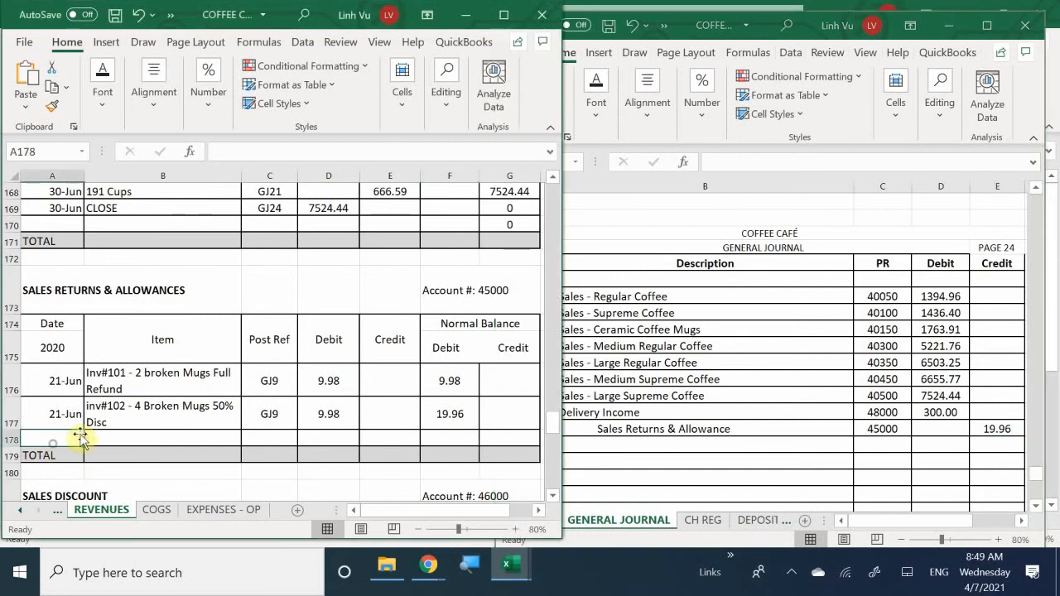
{"action": "type", "text": "6/30"}
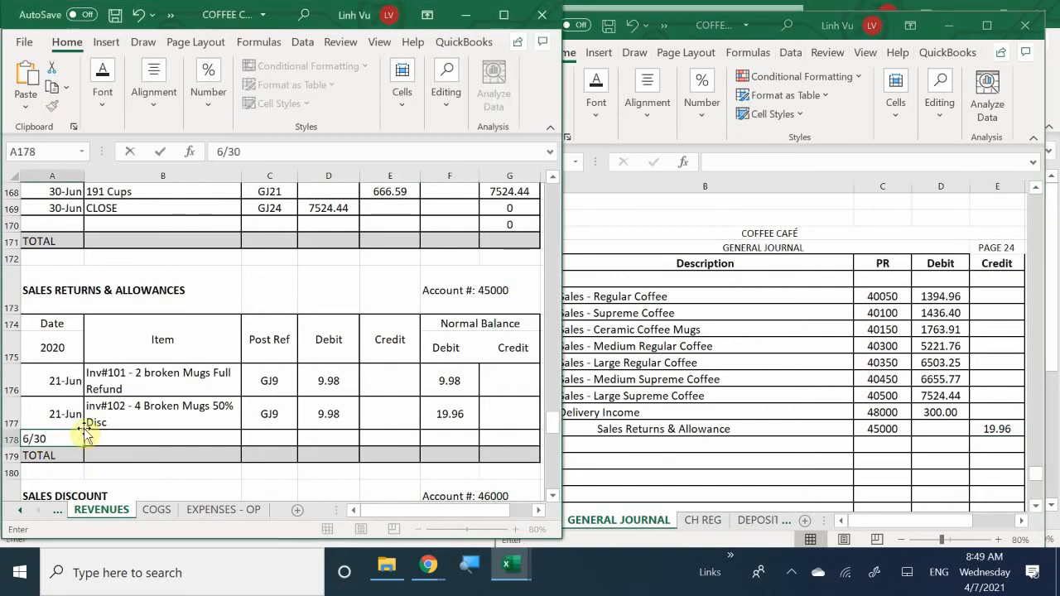
{"action": "key", "text": "Tab"}
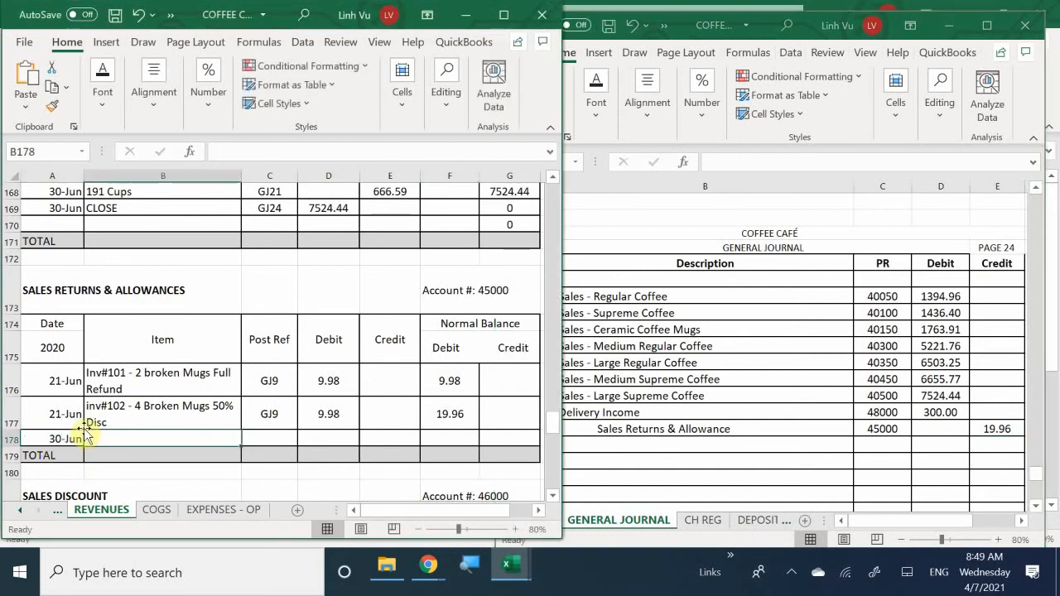
{"action": "type", "text": "C:P"}
{"action": "key", "text": "BackSpace"}
{"action": "key", "text": "BackSpace"}
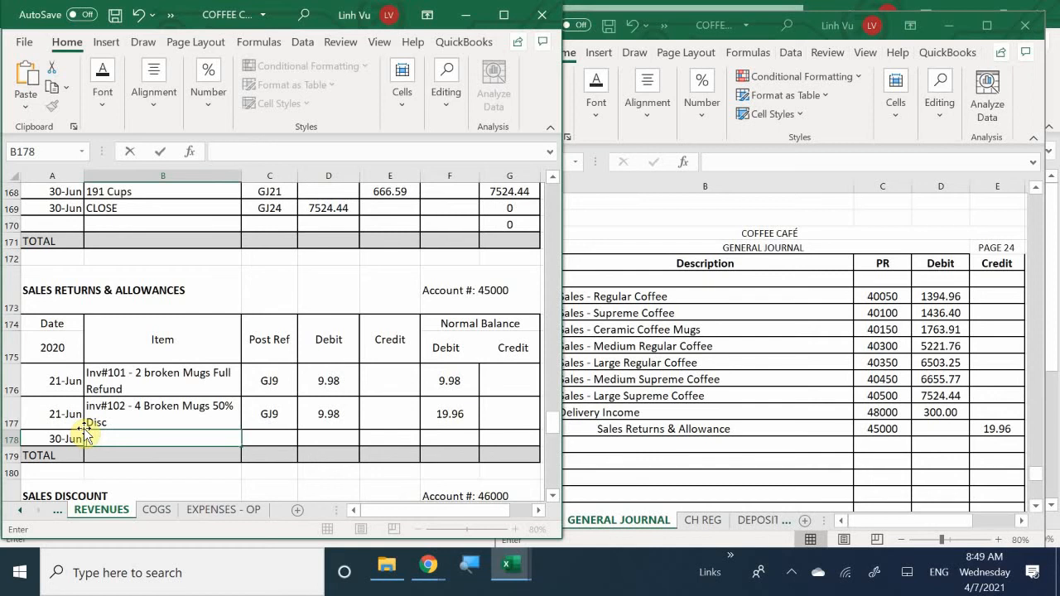
{"action": "type", "text": "LOSE"}
Step: Enter post reference GJ24 and a 19.96 credit on the CLOSE line of the Sales Returns & Allowances ledger
{"action": "key", "text": "Tab"}
{"action": "type", "text": "GK"}
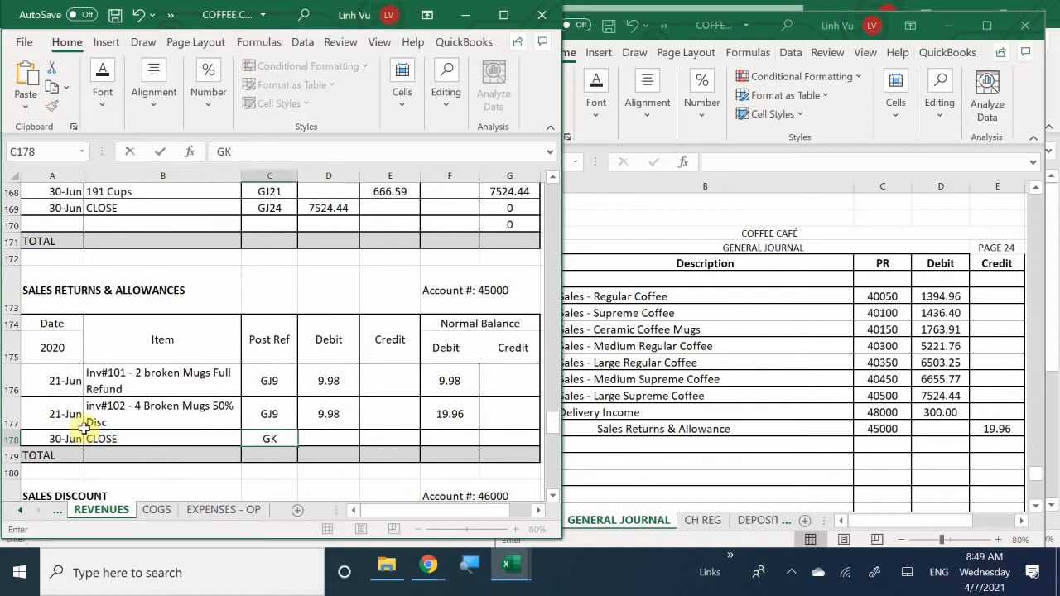
{"action": "key", "text": "BackSpace"}
{"action": "type", "text": "J9"}
{"action": "key", "text": "BackSpace"}
{"action": "type", "text": "24"}
{"action": "key", "text": "Tab"}
{"action": "key", "text": "Tab"}
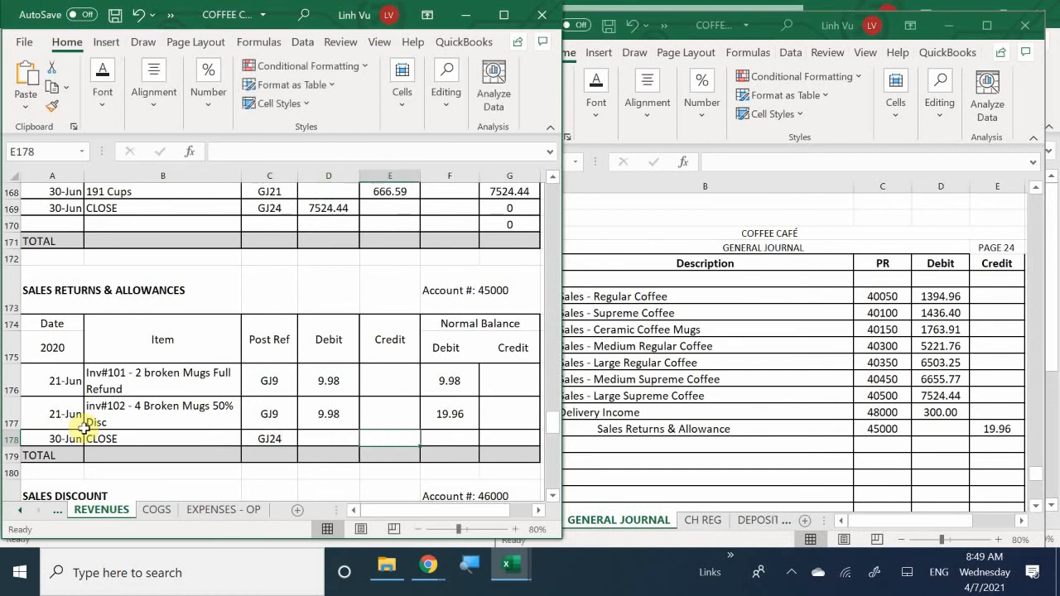
{"action": "type", "text": "19.96"}
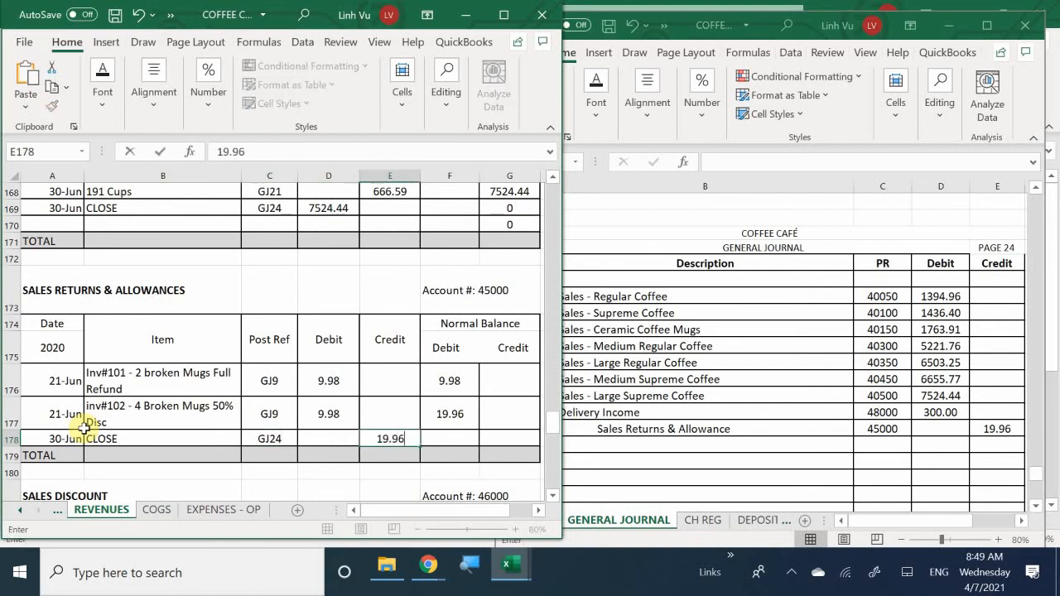
{"action": "key", "text": "Return"}
Step: Fill the debit balance formula in the Sales Returns & Allowances ledger from F177 down to the CLOSE line in F178
{"action": "key", "text": "Right"}
{"action": "key", "text": "Up"}
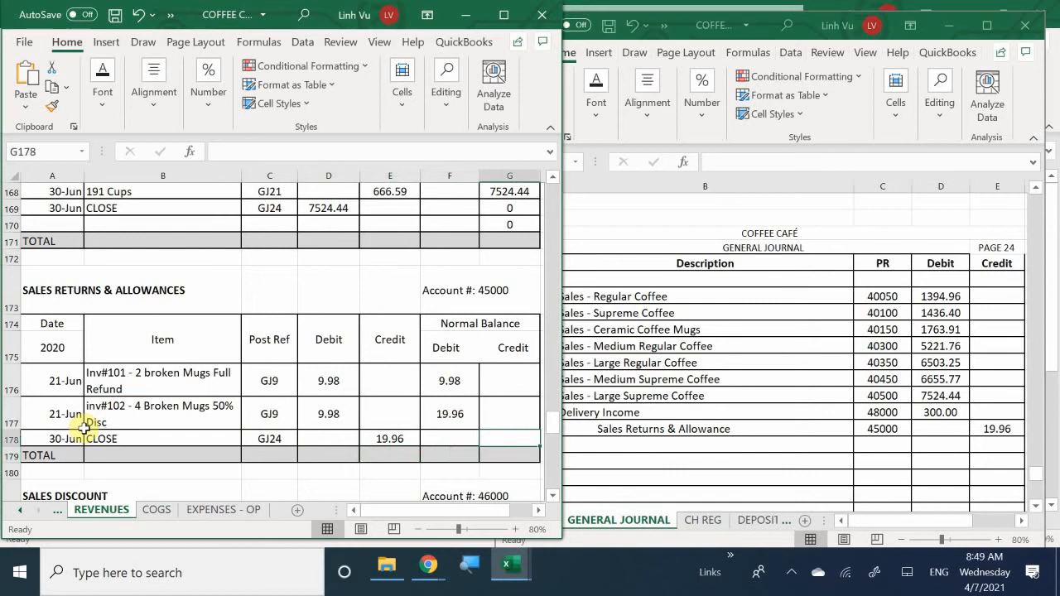
{"action": "key", "text": "Left"}
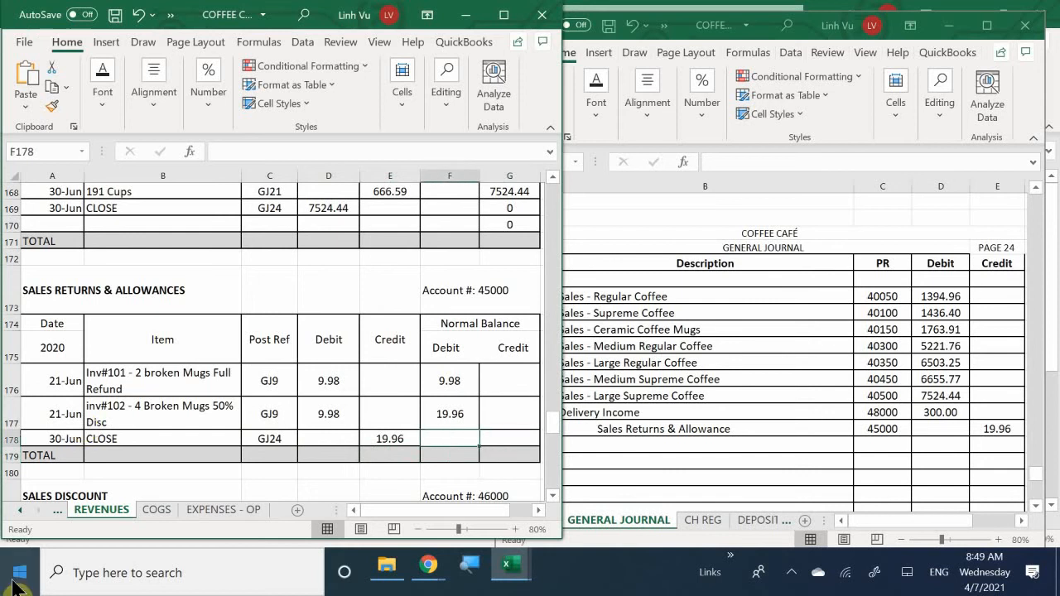
{"action": "left_click", "coordinate": [439, 411]}
{"action": "left_click_drag", "start_coordinate": [474, 431], "coordinate": [478, 443]}
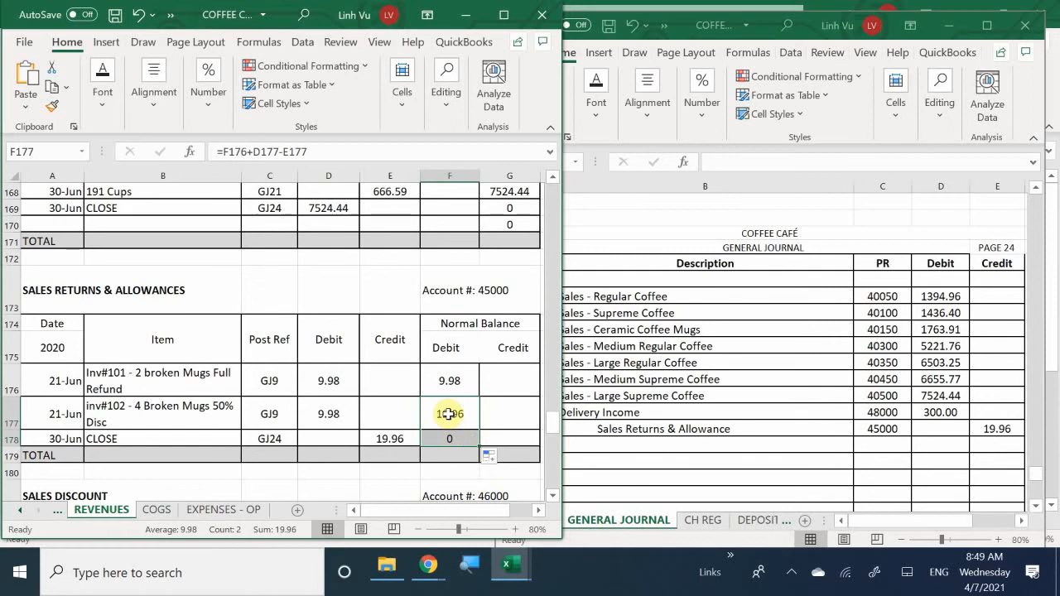
Step: Look over the Sales Discount ledger for its account number and ending debit balance
{"action": "scroll", "coordinate": [448, 414], "scroll_direction": "down", "scroll_amount": 3}
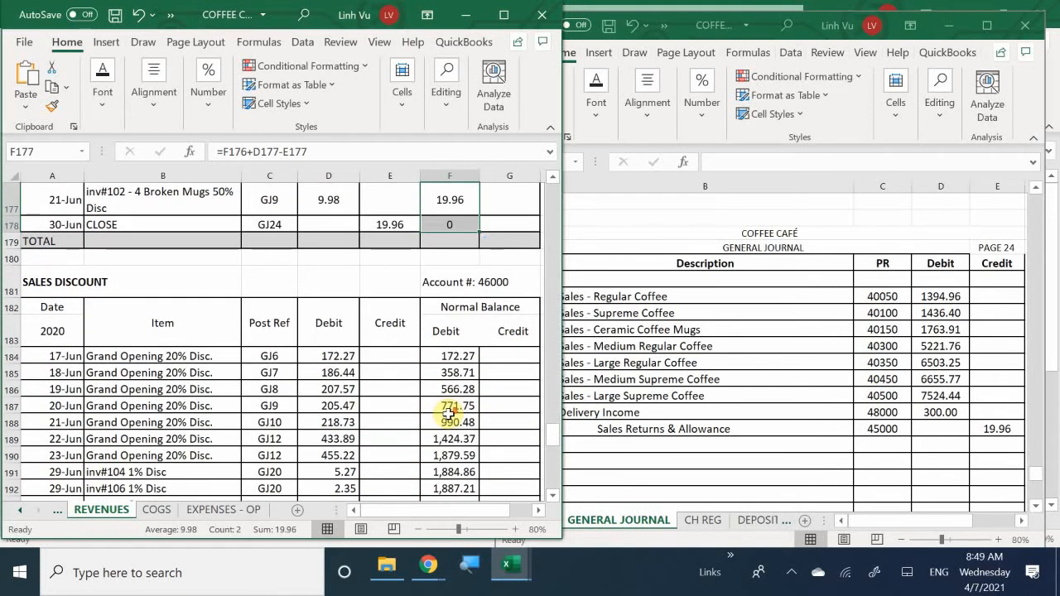
{"action": "scroll", "coordinate": [448, 412], "scroll_direction": "down", "scroll_amount": 1}
{"action": "scroll", "coordinate": [448, 412], "scroll_direction": "down", "scroll_amount": 2}
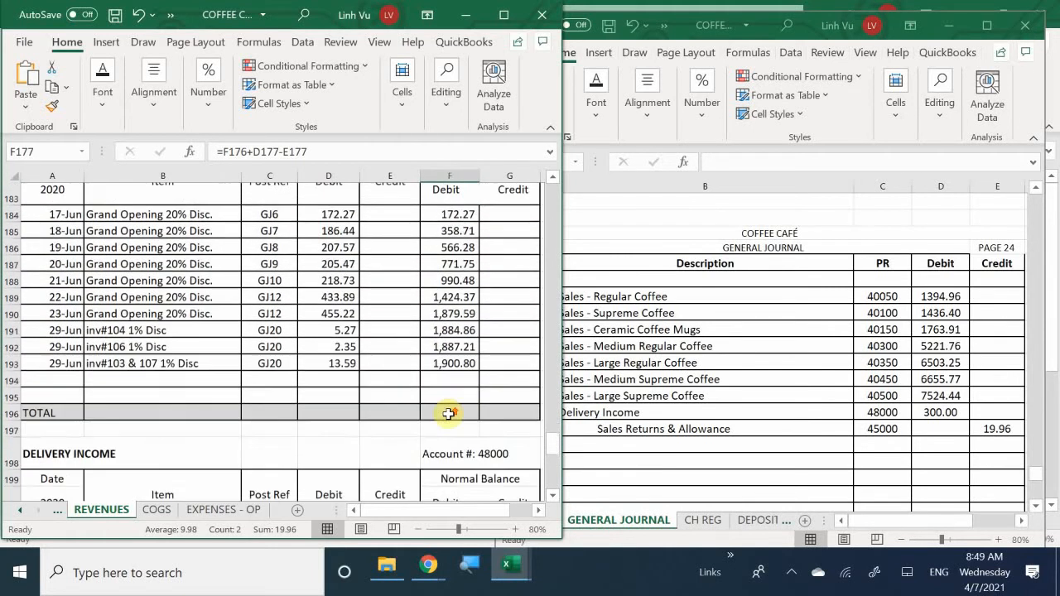
{"action": "scroll", "coordinate": [448, 411], "scroll_direction": "up", "scroll_amount": 2}
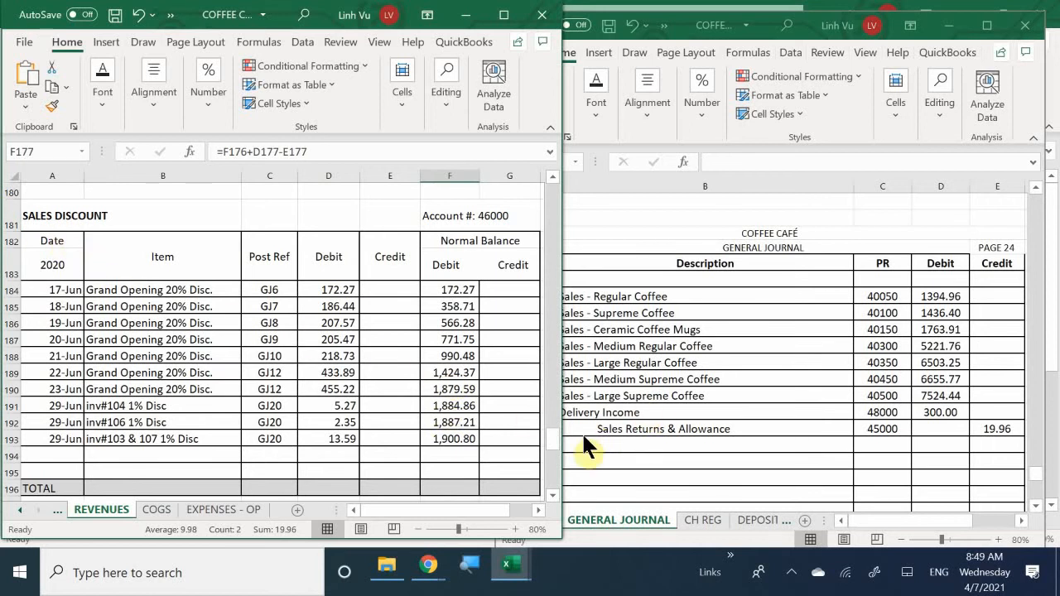
{"action": "scroll", "coordinate": [330, 406], "scroll_direction": "up", "scroll_amount": 2}
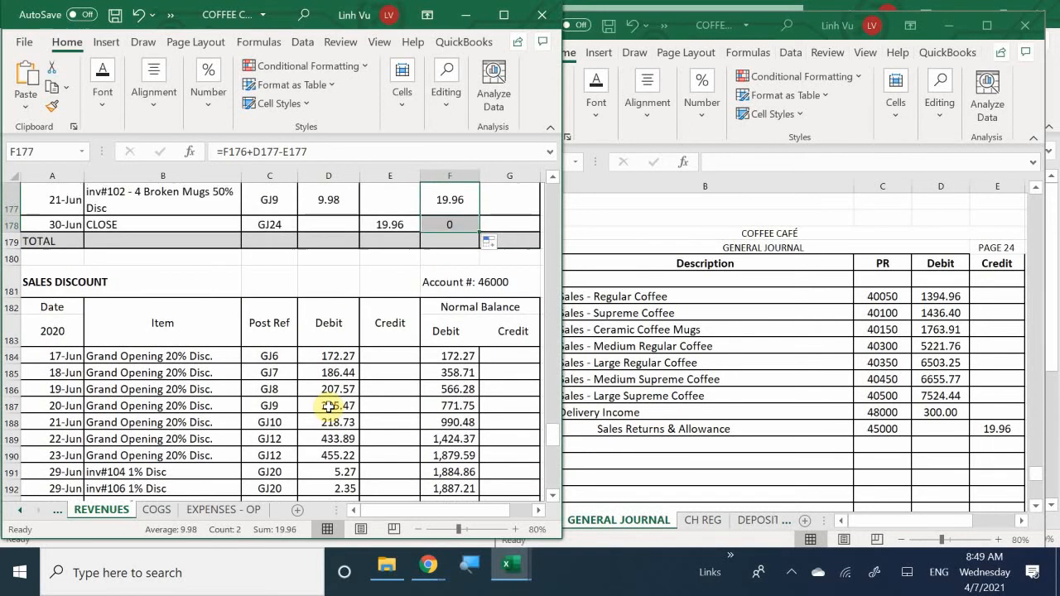
{"action": "scroll", "coordinate": [330, 405], "scroll_direction": "down", "scroll_amount": 2}
{"action": "scroll", "coordinate": [367, 455], "scroll_direction": "up", "scroll_amount": 1}
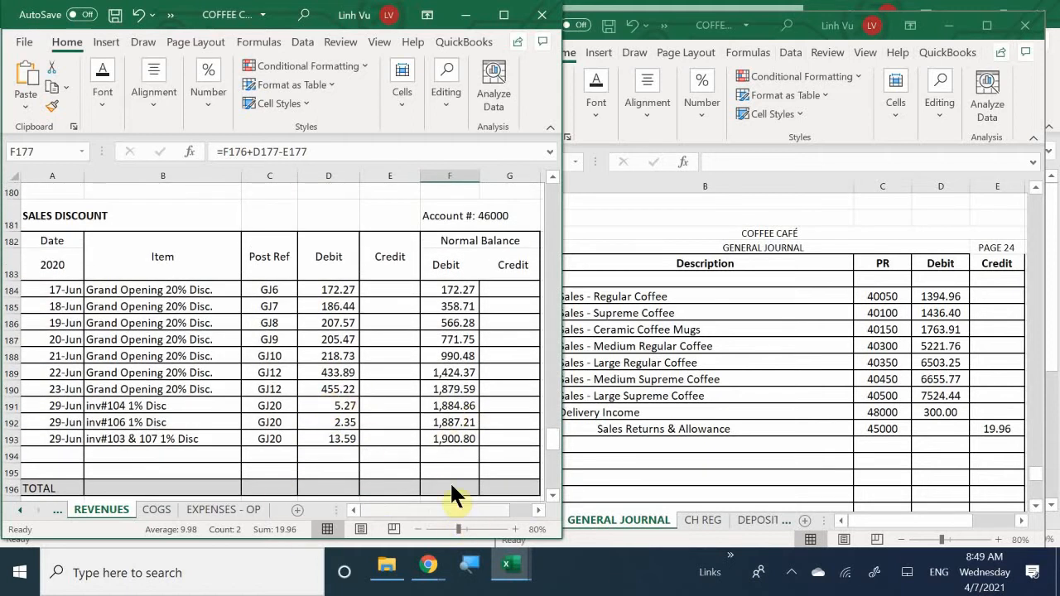
Step: Enter "Sales Discount" as an indented description in the general journal row below Sales Returns & Allowance
{"action": "left_click", "coordinate": [637, 460]}
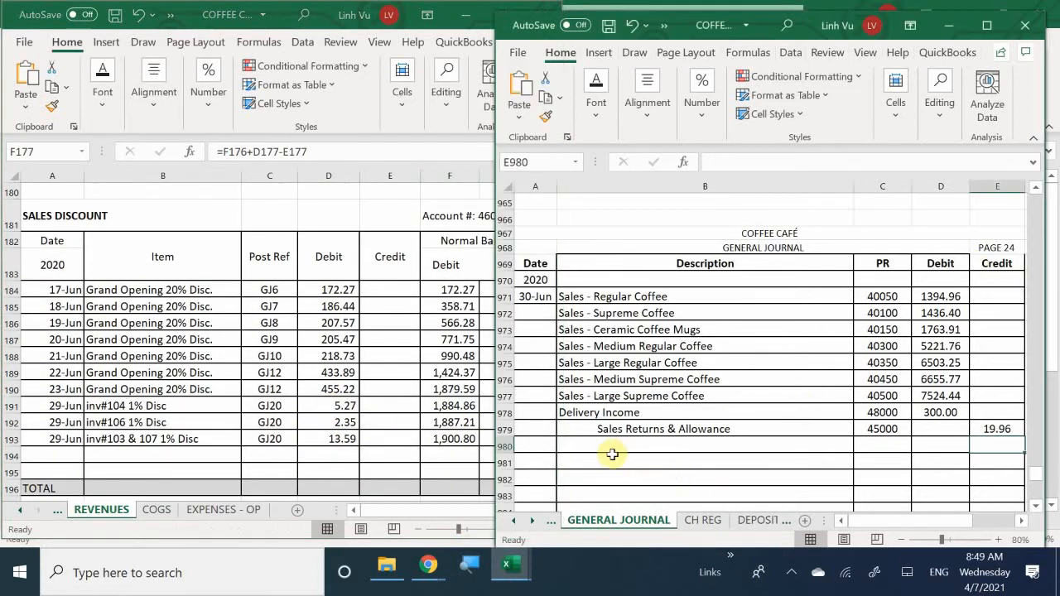
{"action": "left_click", "coordinate": [592, 444]}
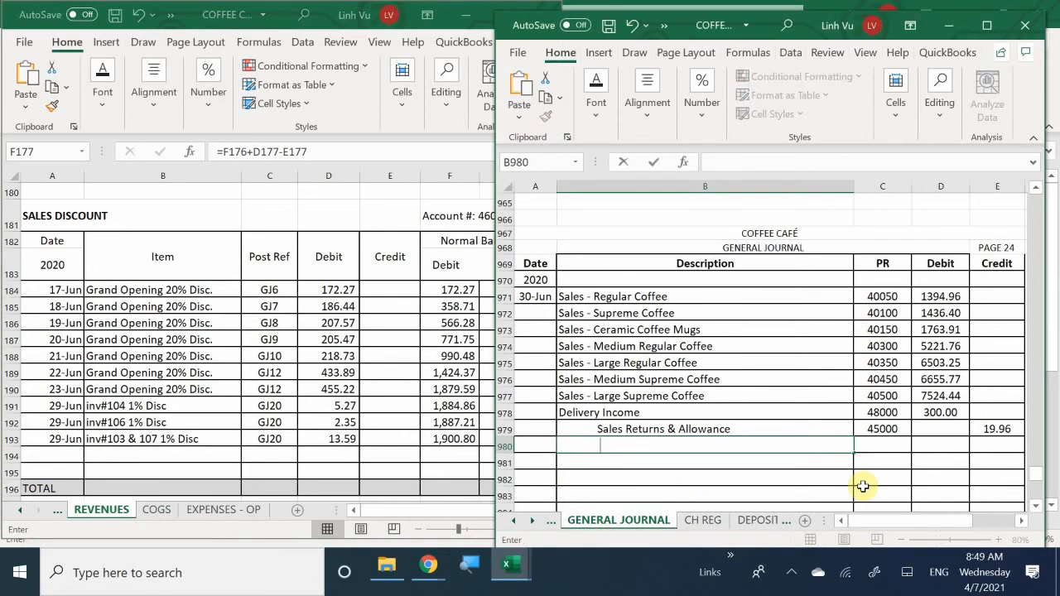
{"action": "type", "text": "sal"}
{"action": "key", "text": "BackSpace"}
{"action": "key", "text": "BackSpace"}
{"action": "key", "text": "BackSpace"}
{"action": "type", "text": "Sakes"}
{"action": "key", "text": "BackSpace"}
{"action": "key", "text": "BackSpace"}
{"action": "key", "text": "BackSpace"}
{"action": "type", "text": "les "}
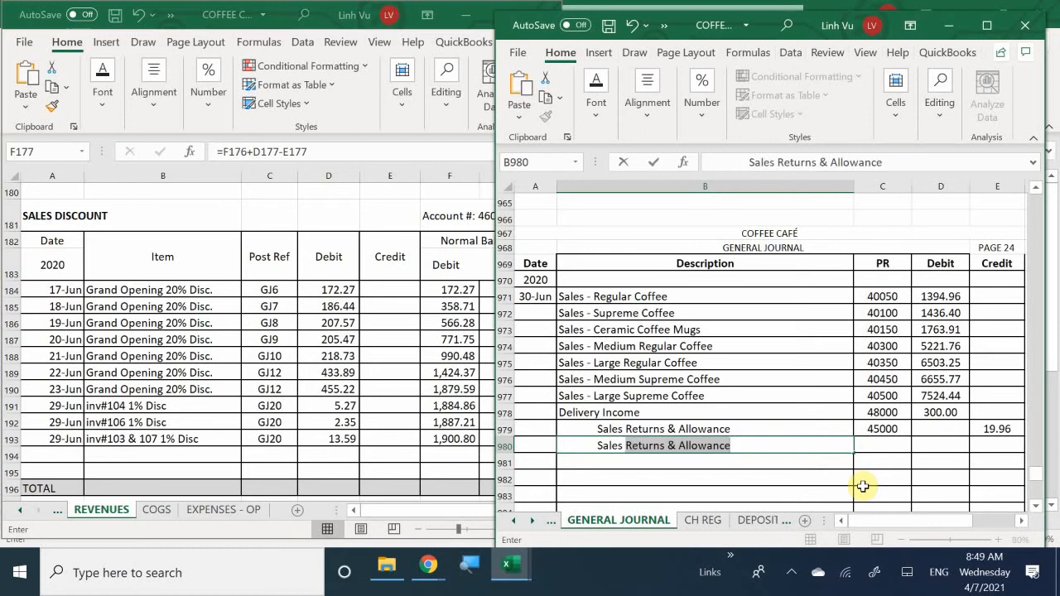
{"action": "type", "text": "Discount"}
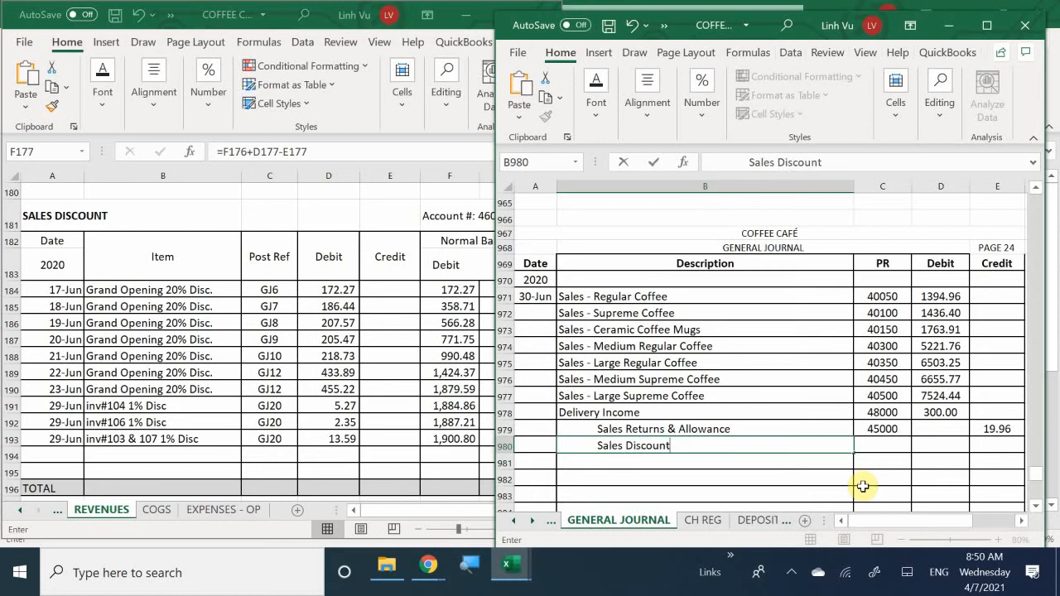
Step: Give the Sales Discount journal line posting reference 46000 and a credit of 1900.80
{"action": "key", "text": "Tab"}
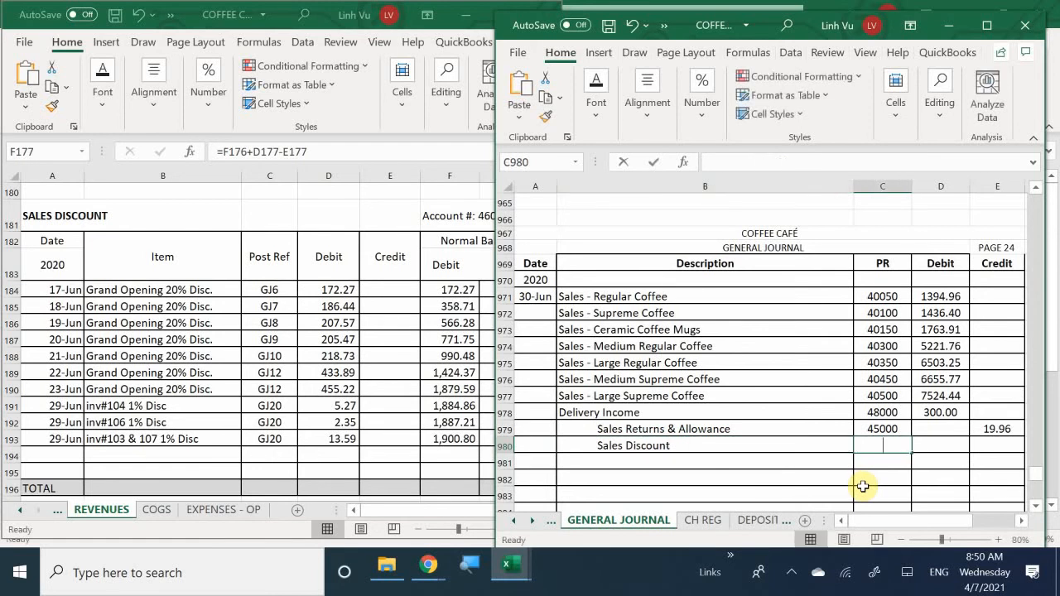
{"action": "type", "text": "45"}
{"action": "key", "text": "BackSpace"}
{"action": "type", "text": "6000"}
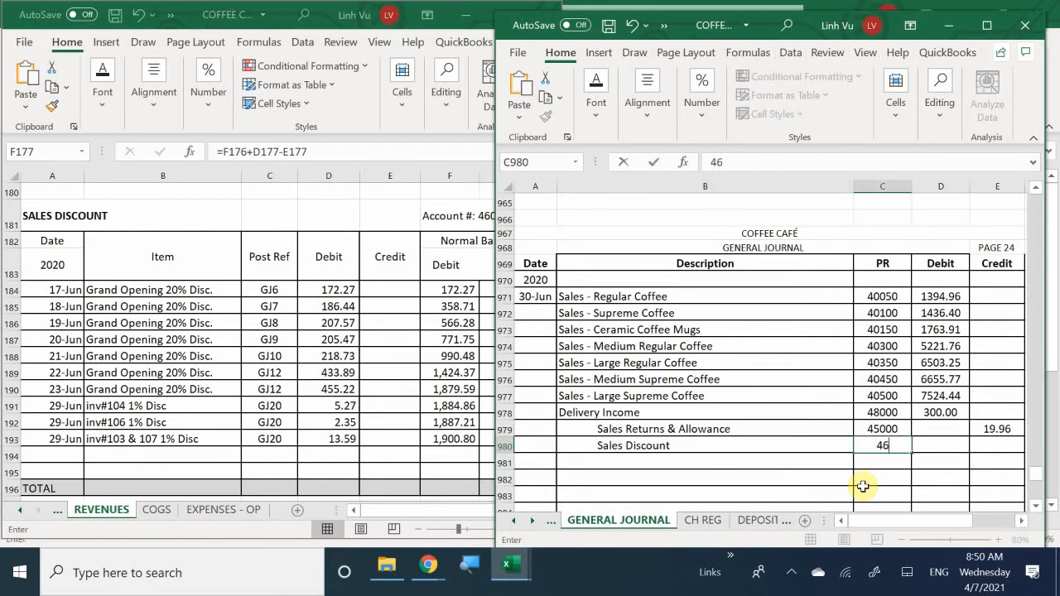
{"action": "key", "text": "Tab"}
{"action": "key", "text": "Tab"}
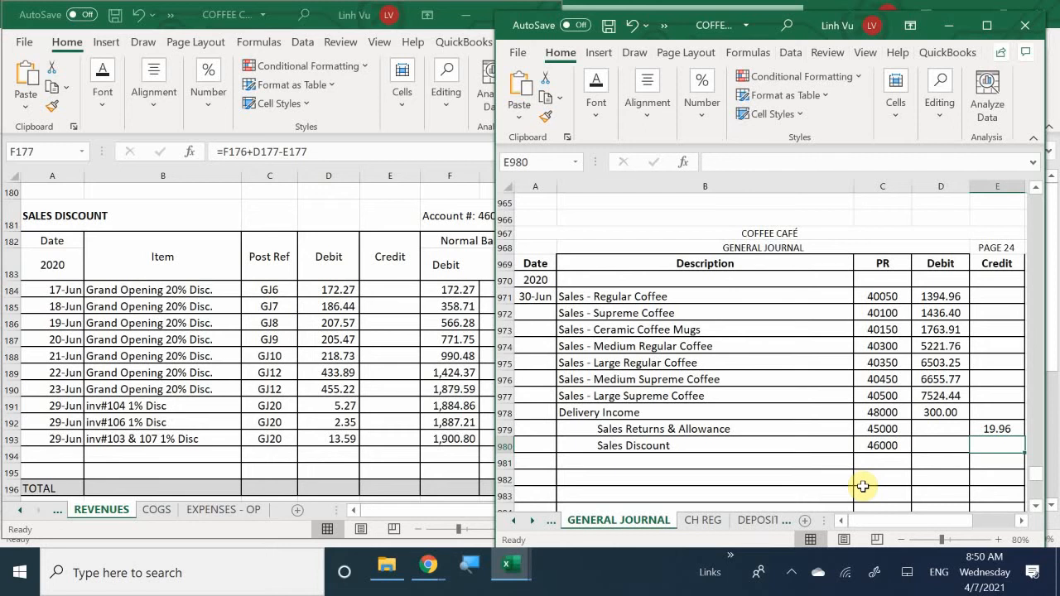
{"action": "type", "text": "19"}
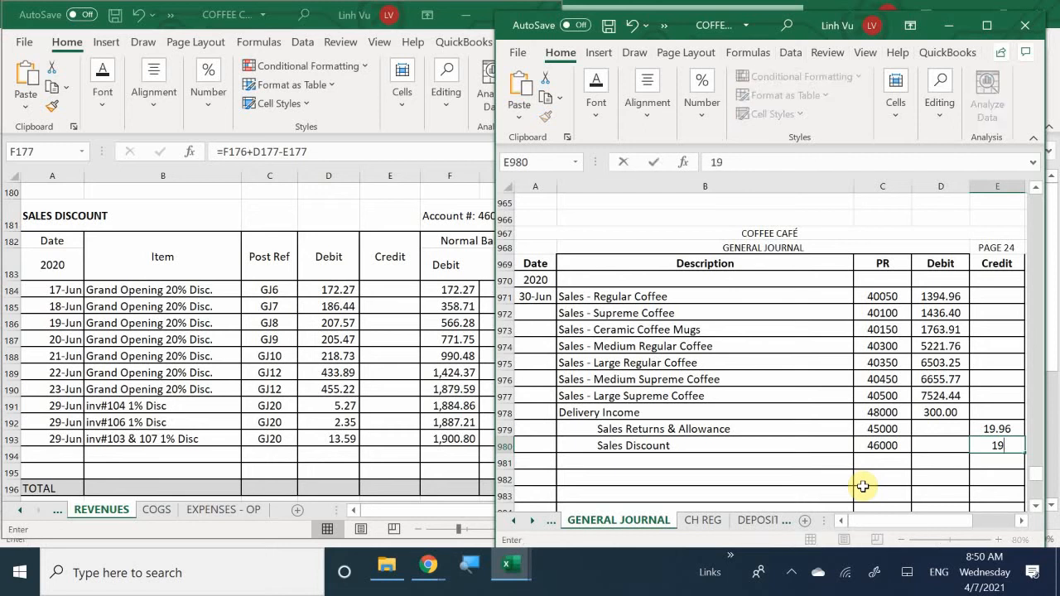
{"action": "type", "text": "00.80"}
{"action": "key", "text": "Return"}
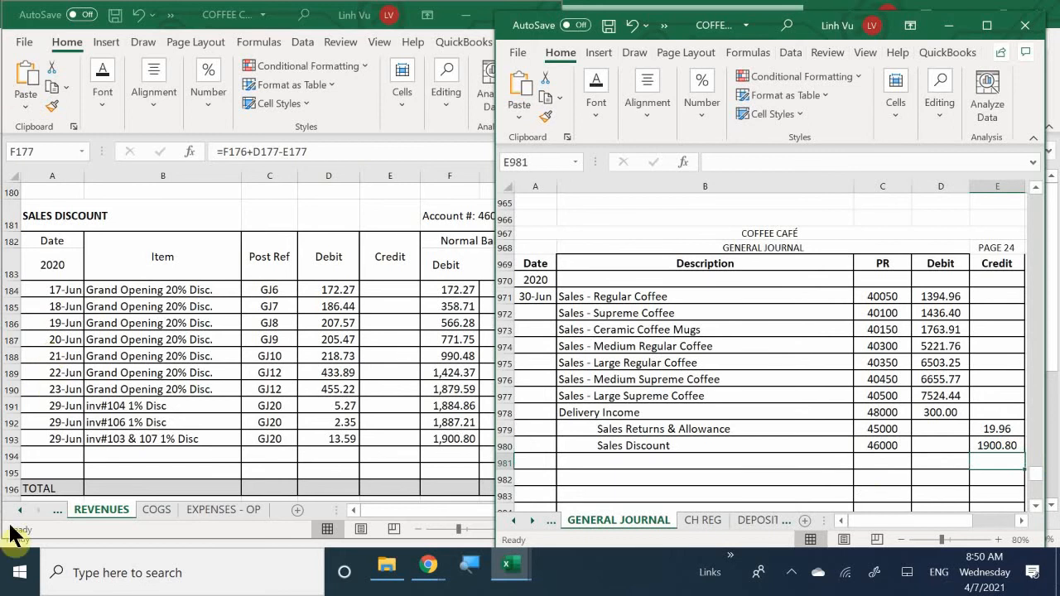
Step: Start a closing line in the Sales Discount ledger dated 6/30, with item CLOSE and post reference GJ24
{"action": "left_click", "coordinate": [42, 468]}
{"action": "left_click", "coordinate": [48, 455]}
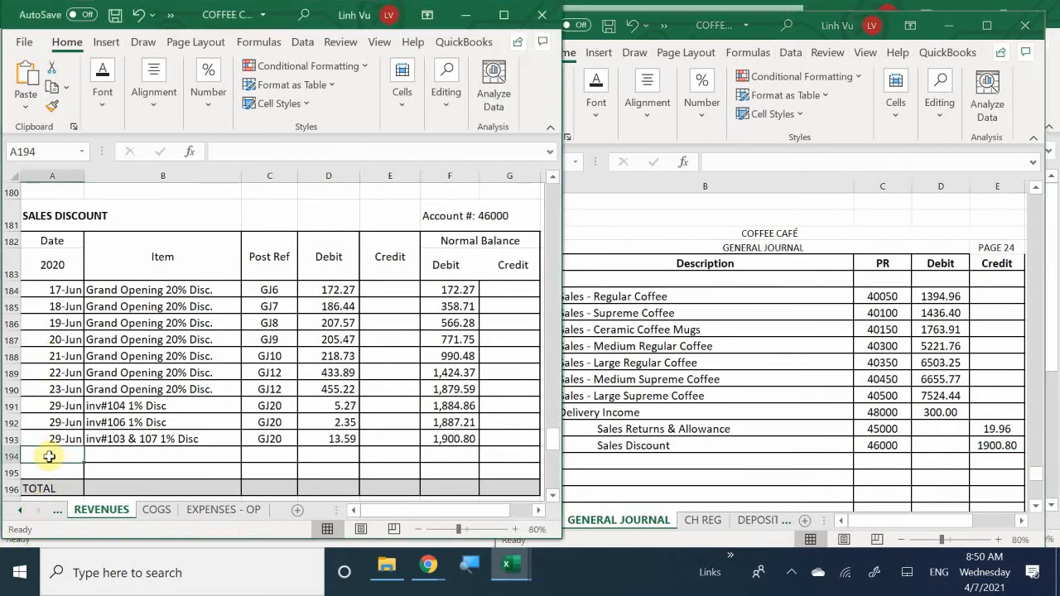
{"action": "type", "text": "6/30"}
{"action": "key", "text": "Tab"}
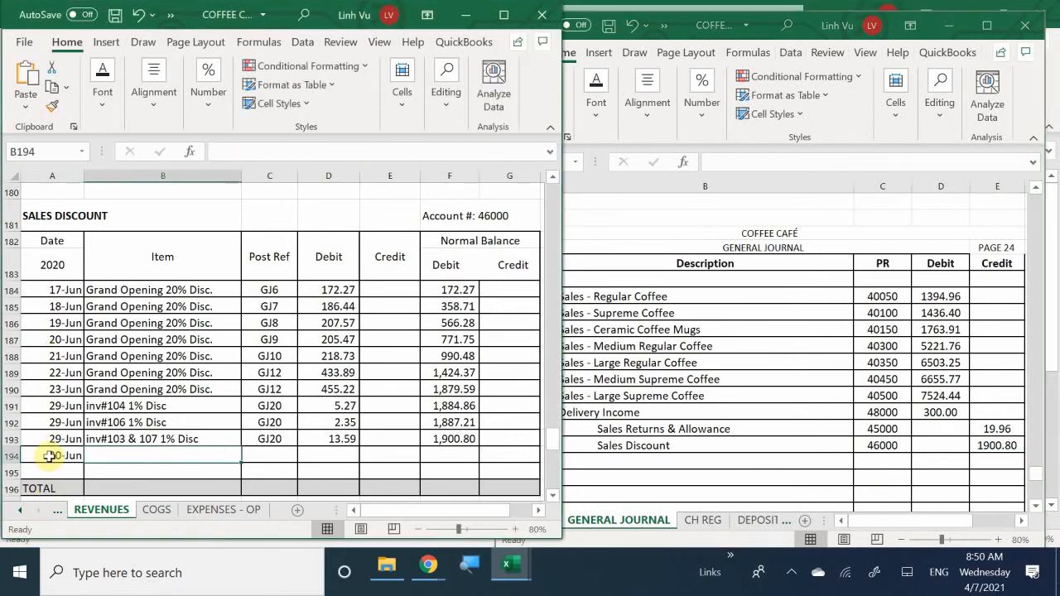
{"action": "type", "text": "C:"}
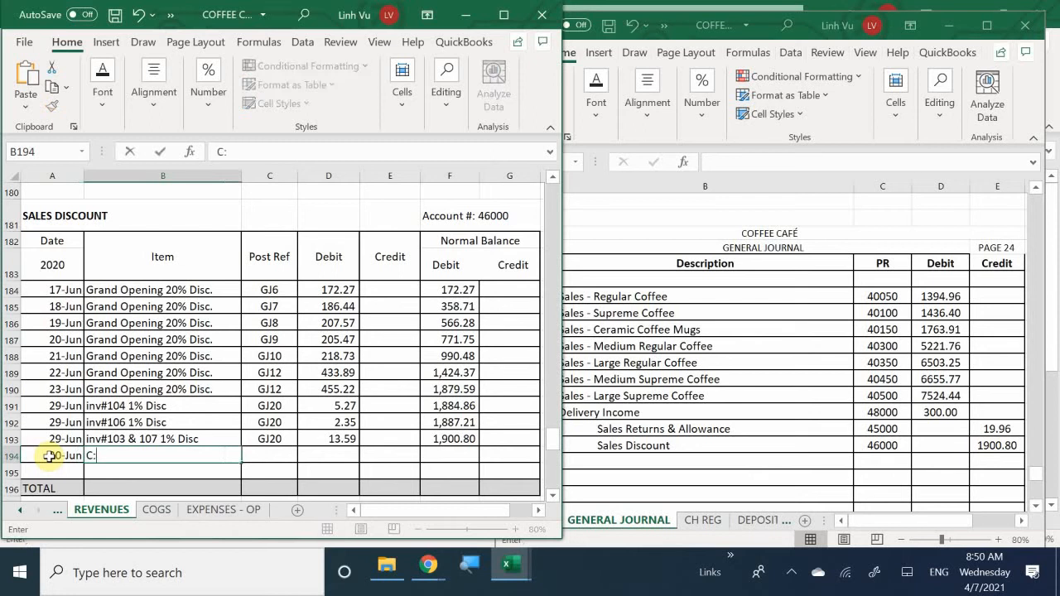
{"action": "type", "text": "OSE"}
{"action": "key", "text": "Tab"}
{"action": "type", "text": "G"}
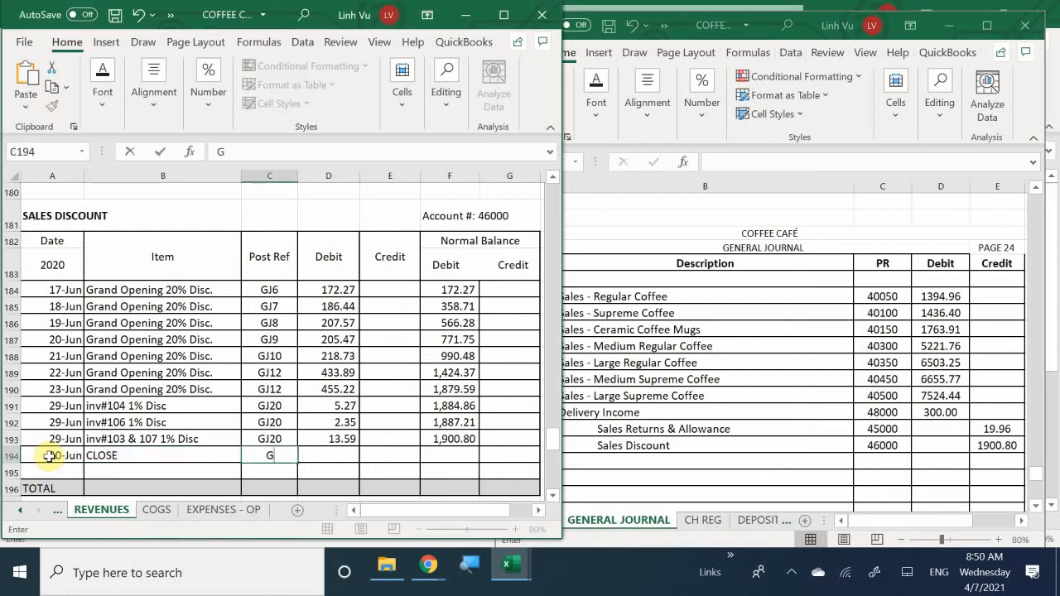
{"action": "type", "text": "J24"}
Step: Enter a credit of 1,900.80 on the CLOSE line of the Sales Discount ledger
{"action": "key", "text": "Tab"}
{"action": "key", "text": "Tab"}
{"action": "type", "text": "1,900"}
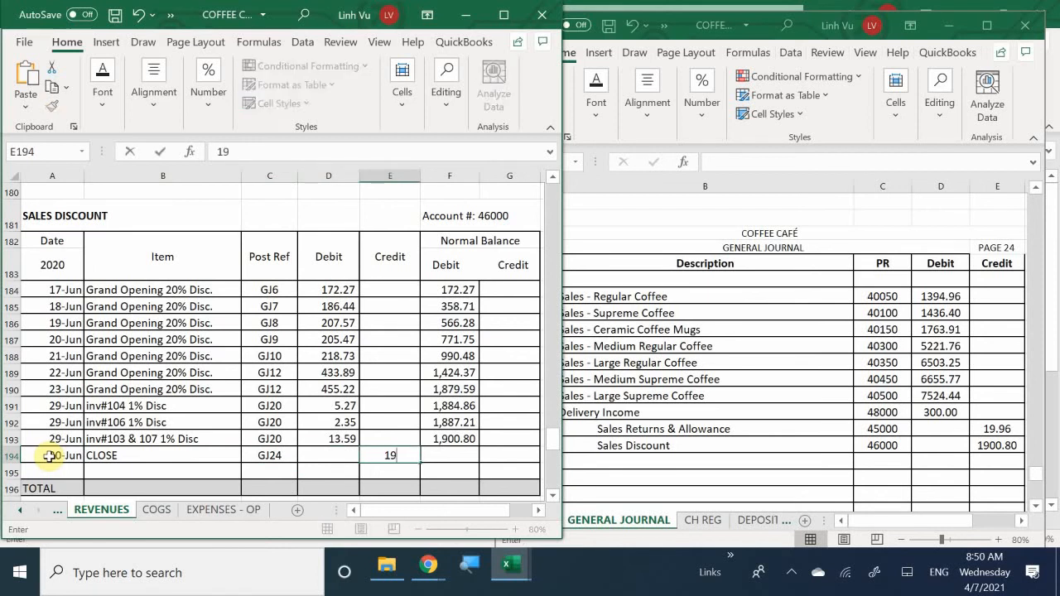
{"action": "type", "text": ".80"}
{"action": "key", "text": "Return"}
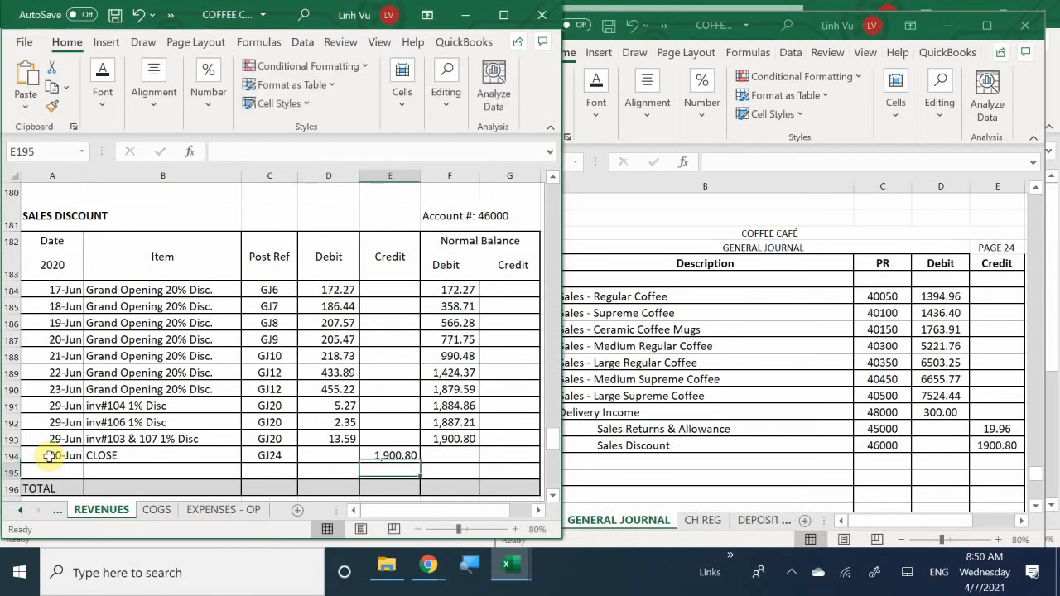
Step: Extend the Sales Discount running debit balance formula from the 29-Jun row down to the CLOSE row
{"action": "key", "text": "Right"}
{"action": "key", "text": "Up"}
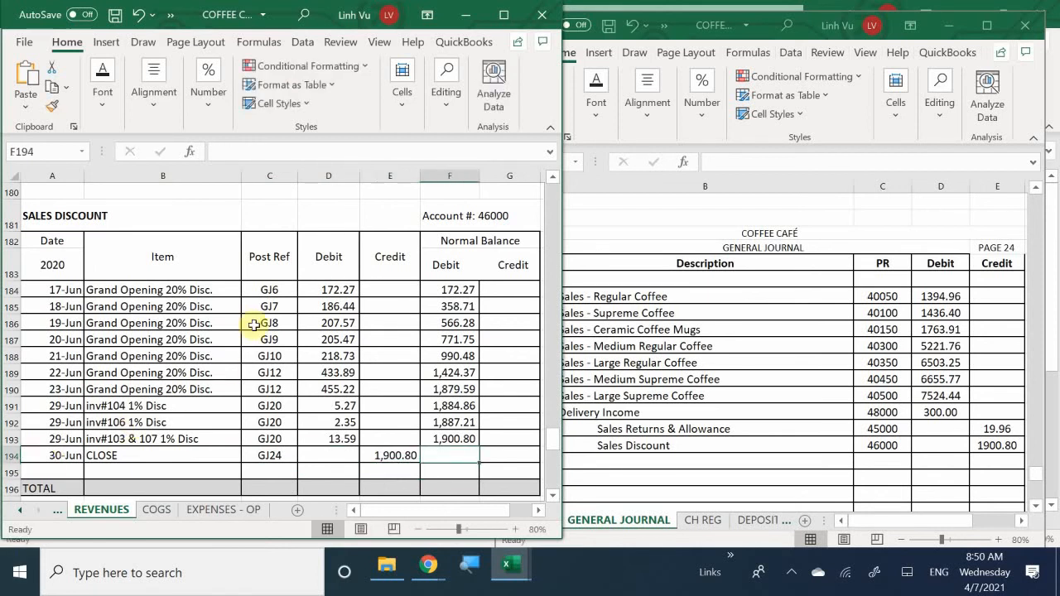
{"action": "left_click", "coordinate": [437, 436]}
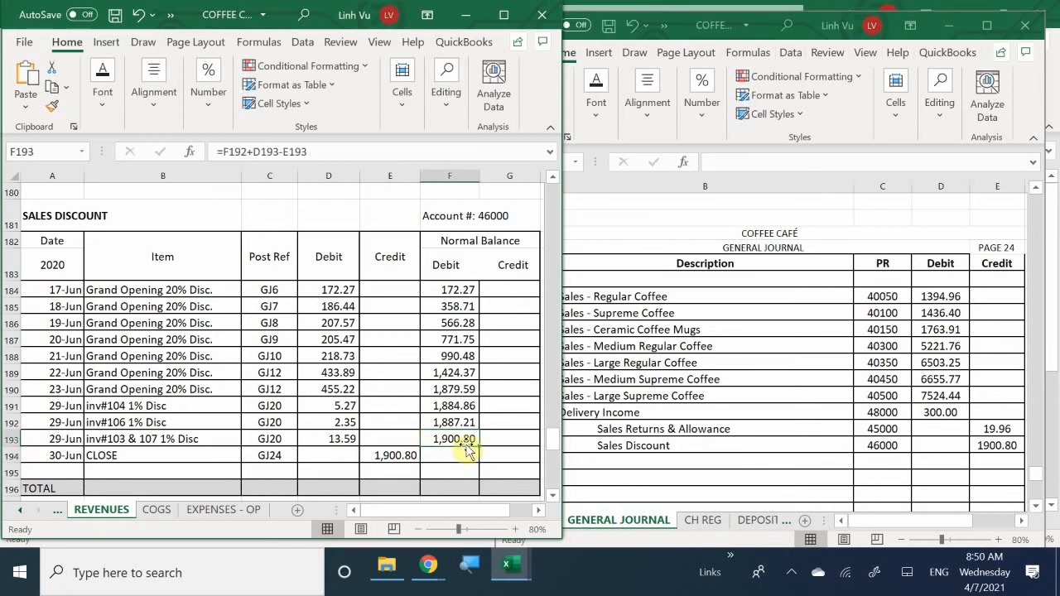
{"action": "left_click_drag", "start_coordinate": [479, 448], "coordinate": [462, 461]}
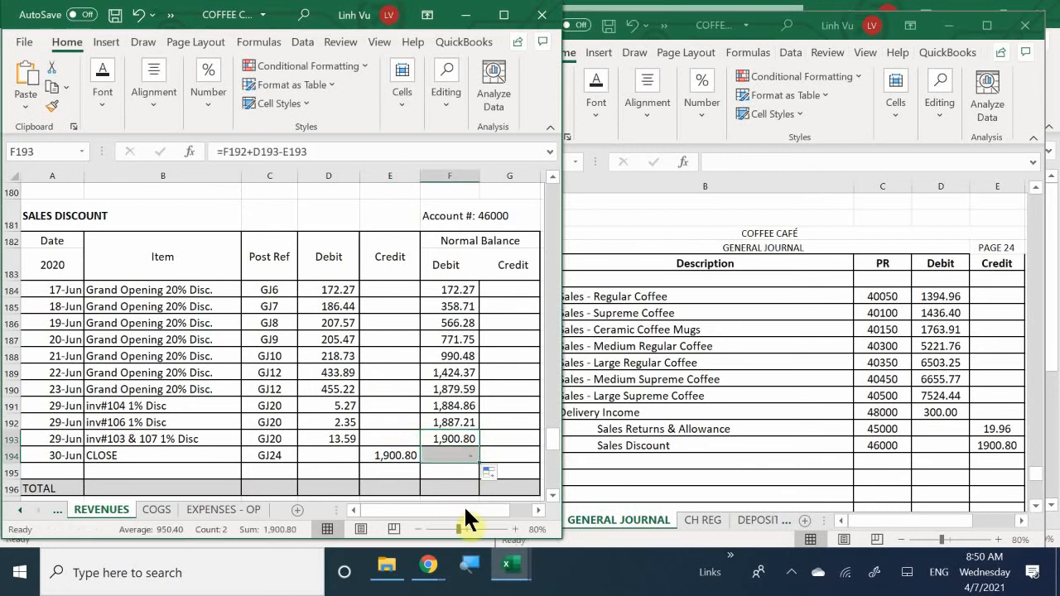
{"action": "left_click", "coordinate": [502, 374]}
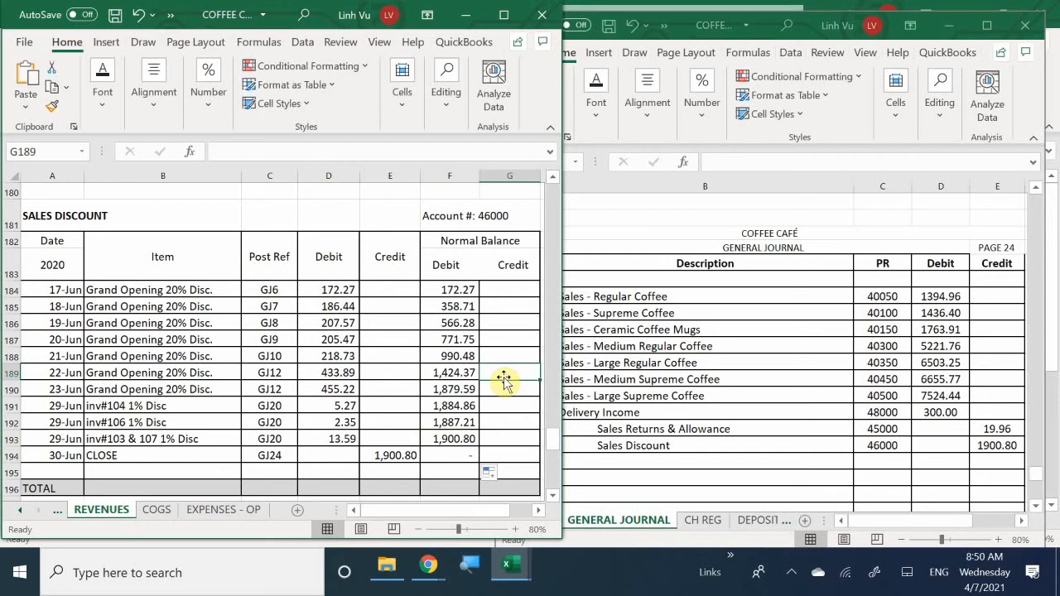
Step: Review the accounts on the REVENUES sheet to check that each has its closing entry
{"action": "scroll", "coordinate": [503, 379], "scroll_direction": "up", "scroll_amount": 3}
{"action": "scroll", "coordinate": [504, 377], "scroll_direction": "down", "scroll_amount": 5}
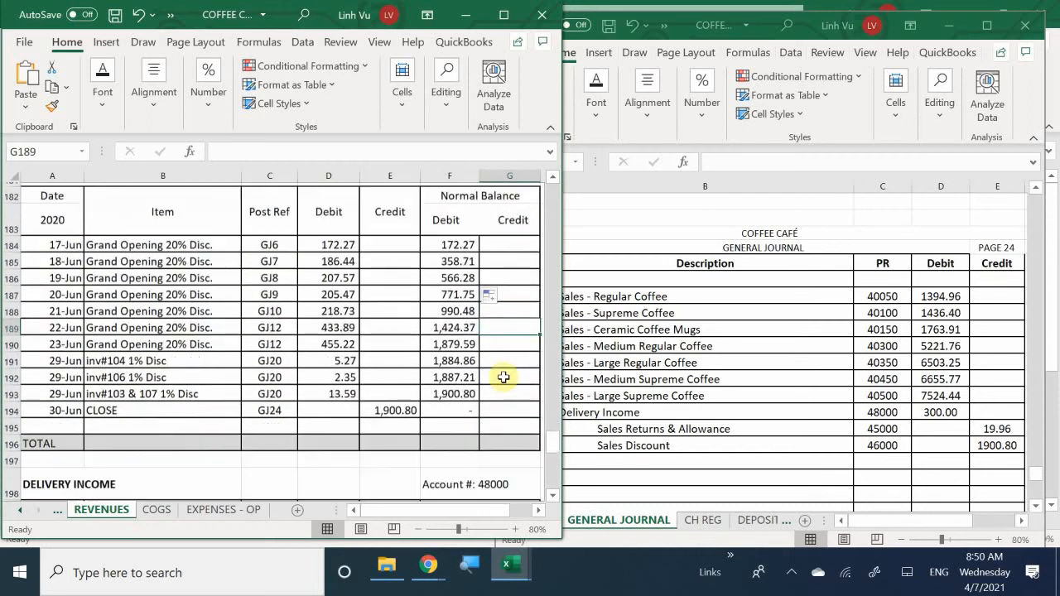
{"action": "scroll", "coordinate": [503, 377], "scroll_direction": "down", "scroll_amount": 10}
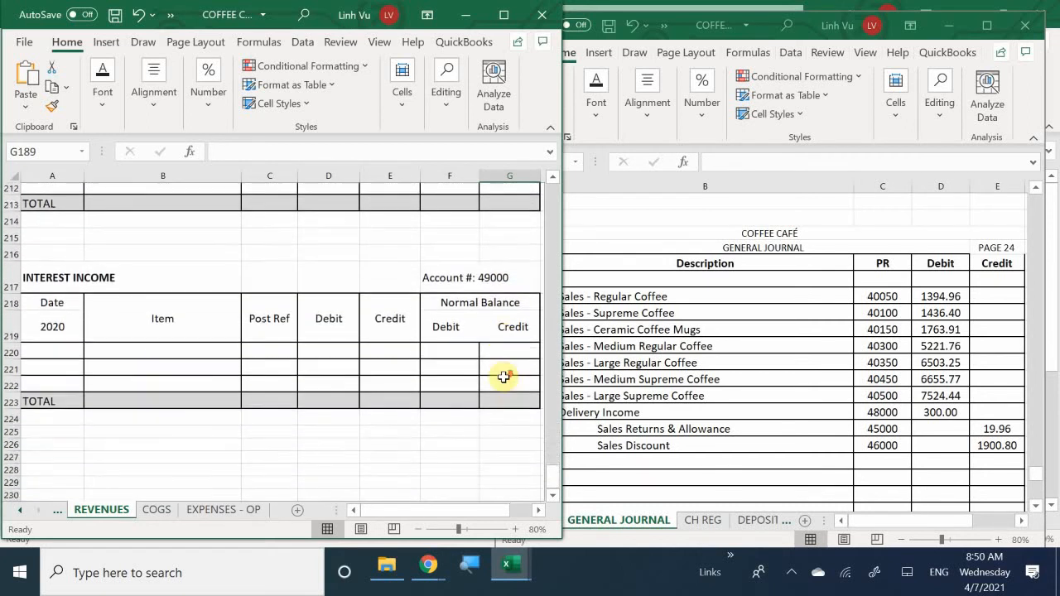
{"action": "scroll", "coordinate": [503, 377], "scroll_direction": "down", "scroll_amount": 2}
{"action": "scroll", "coordinate": [504, 378], "scroll_direction": "up", "scroll_amount": 5}
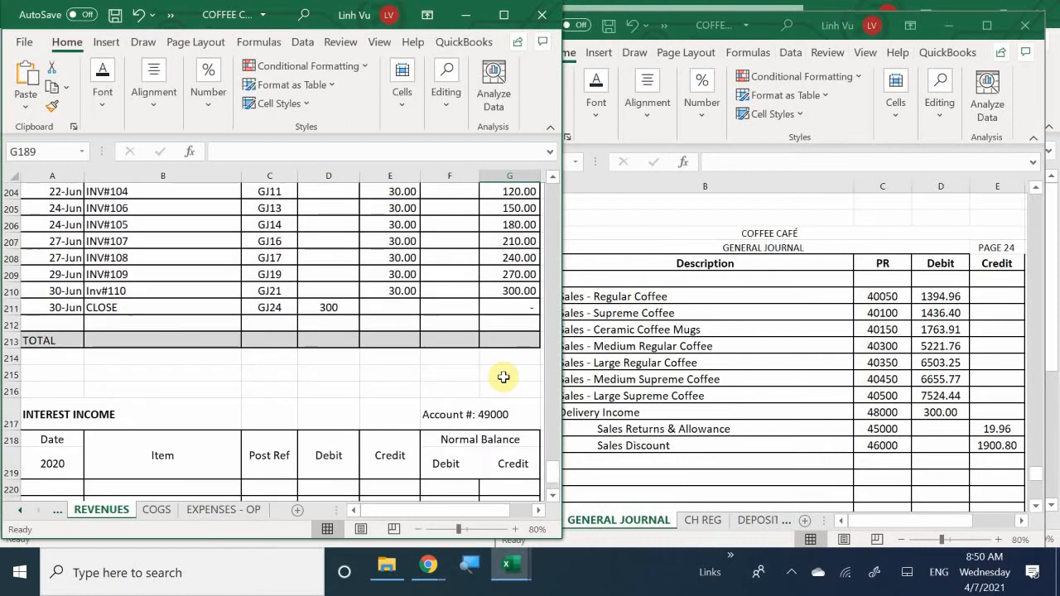
{"action": "scroll", "coordinate": [503, 377], "scroll_direction": "up", "scroll_amount": 10}
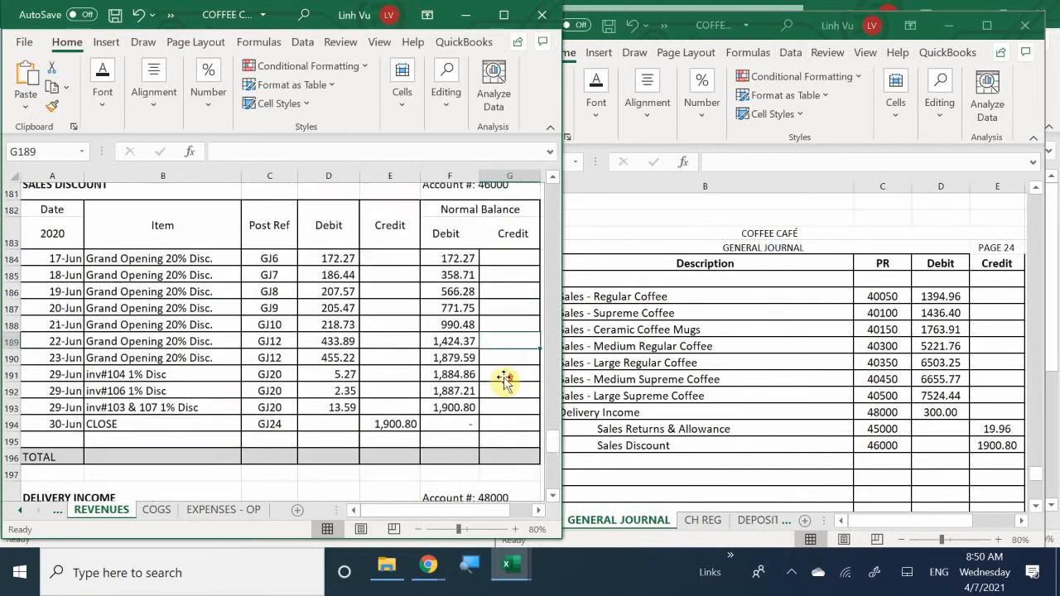
{"action": "scroll", "coordinate": [504, 376], "scroll_direction": "up", "scroll_amount": 12}
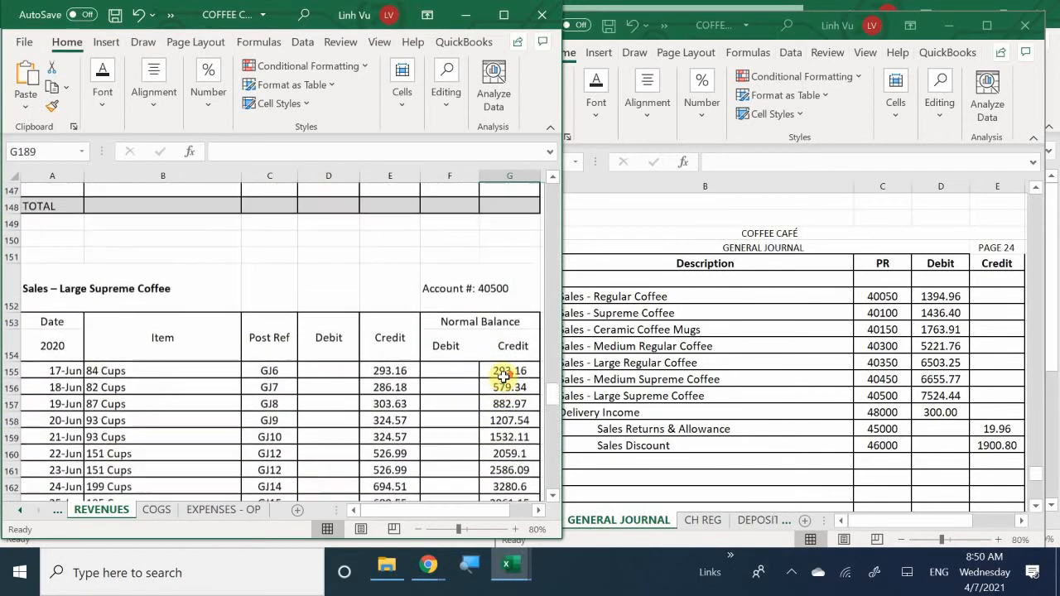
{"action": "scroll", "coordinate": [503, 376], "scroll_direction": "up", "scroll_amount": 20}
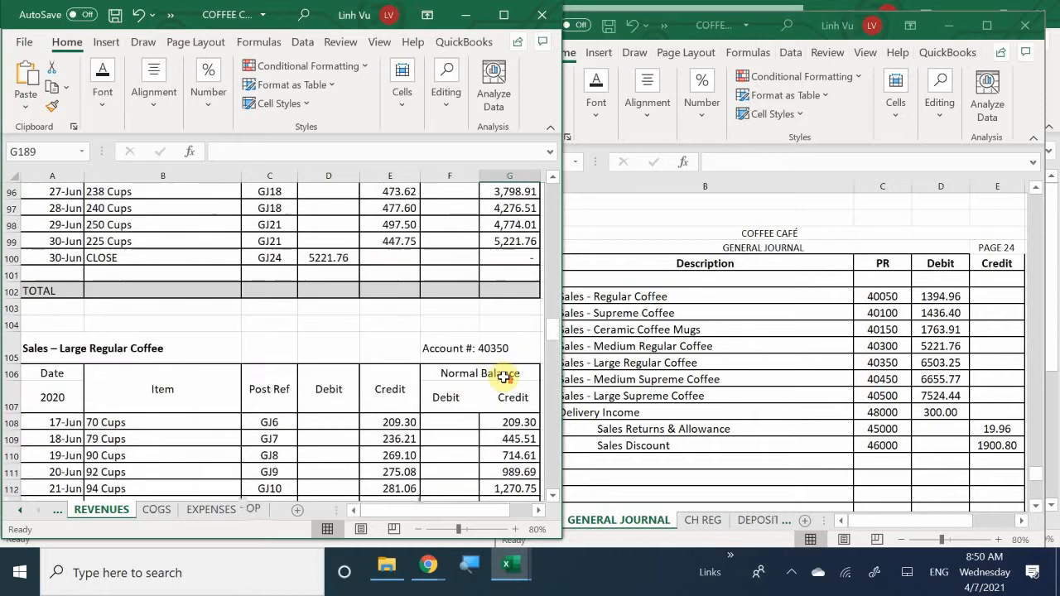
{"action": "scroll", "coordinate": [503, 377], "scroll_direction": "up", "scroll_amount": 1}
{"action": "scroll", "coordinate": [504, 377], "scroll_direction": "down", "scroll_amount": 15}
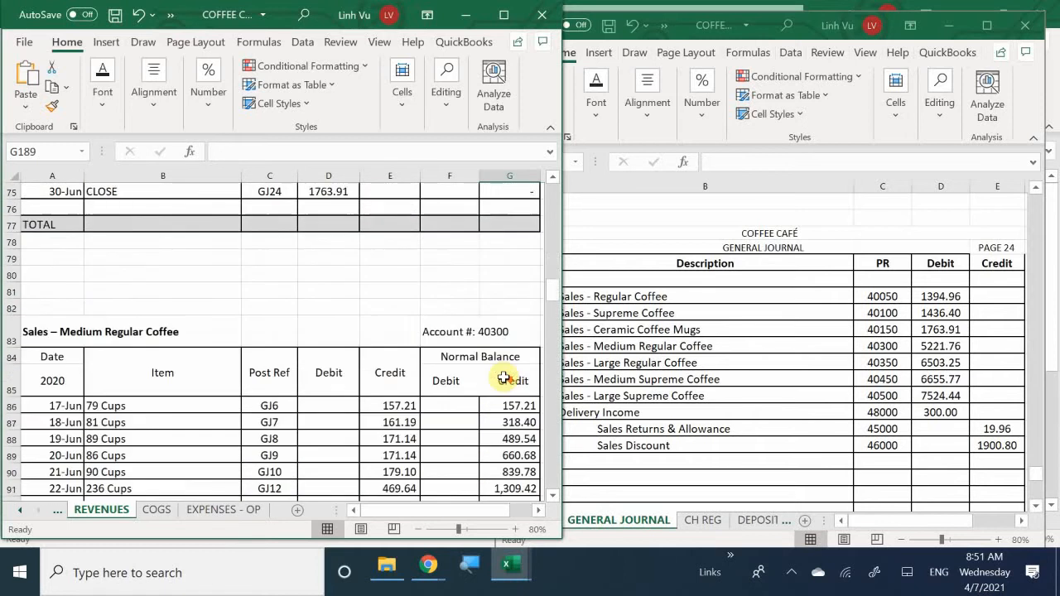
{"action": "scroll", "coordinate": [503, 377], "scroll_direction": "down", "scroll_amount": 5}
Step: Enter "Income Summary" as an indented description in the general journal row below Sales Discount
{"action": "left_click", "coordinate": [610, 381]}
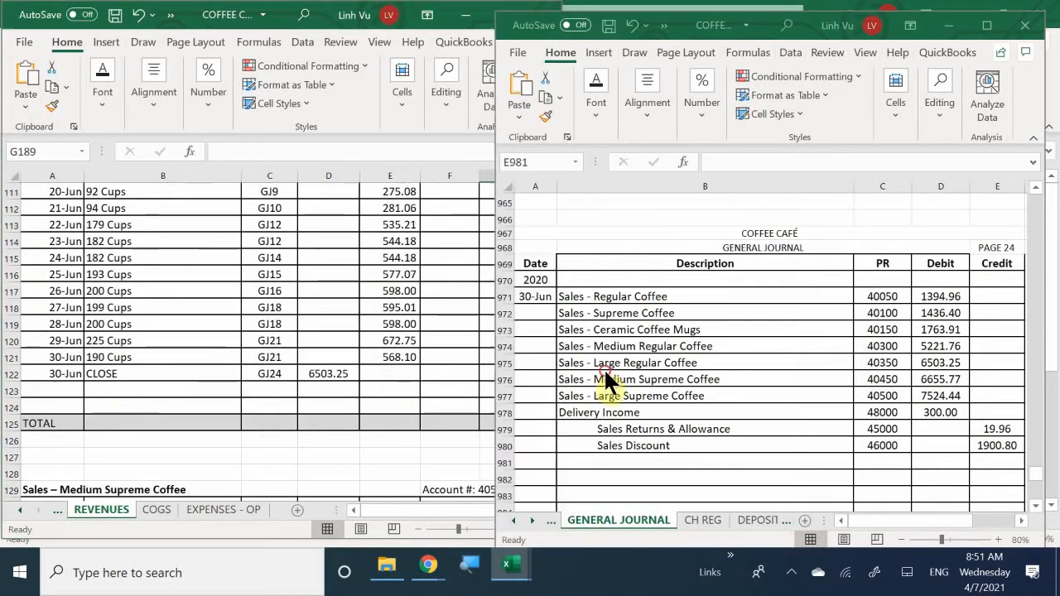
{"action": "double_click", "coordinate": [627, 462]}
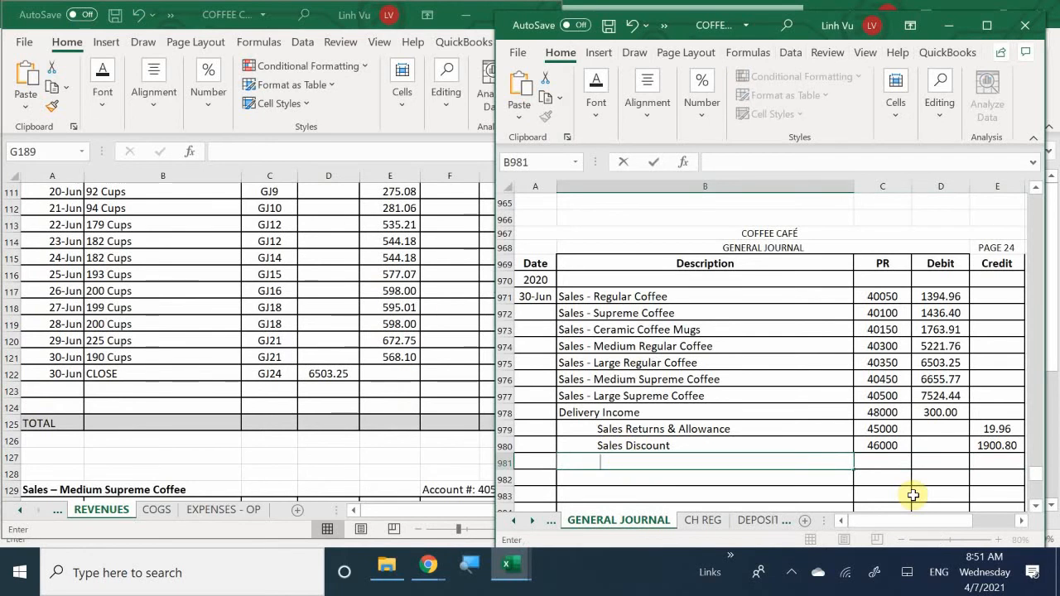
{"action": "type", "text": "Income Sum"}
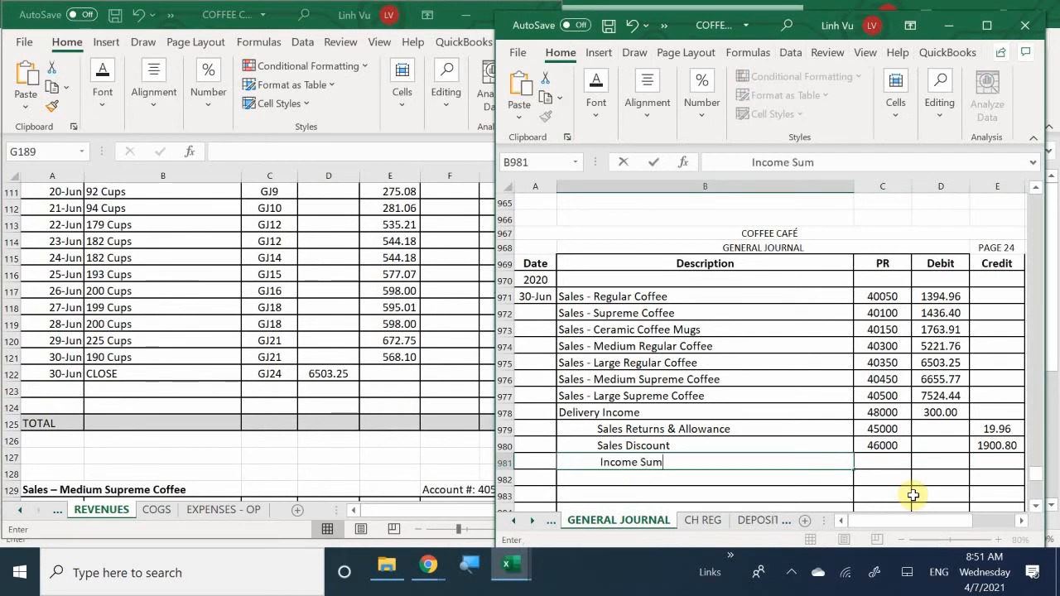
{"action": "type", "text": "mary"}
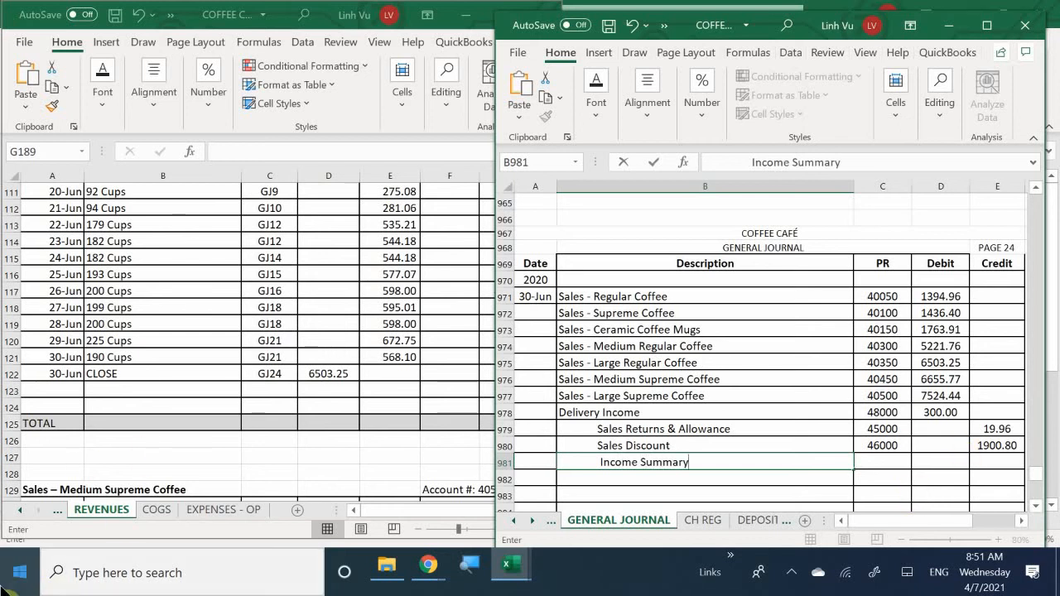
Step: Look up the Income Summary account on the ledger's EQUITY sheet and enter 39999 as its PR in general journal row 981
{"action": "left_click", "coordinate": [19, 510]}
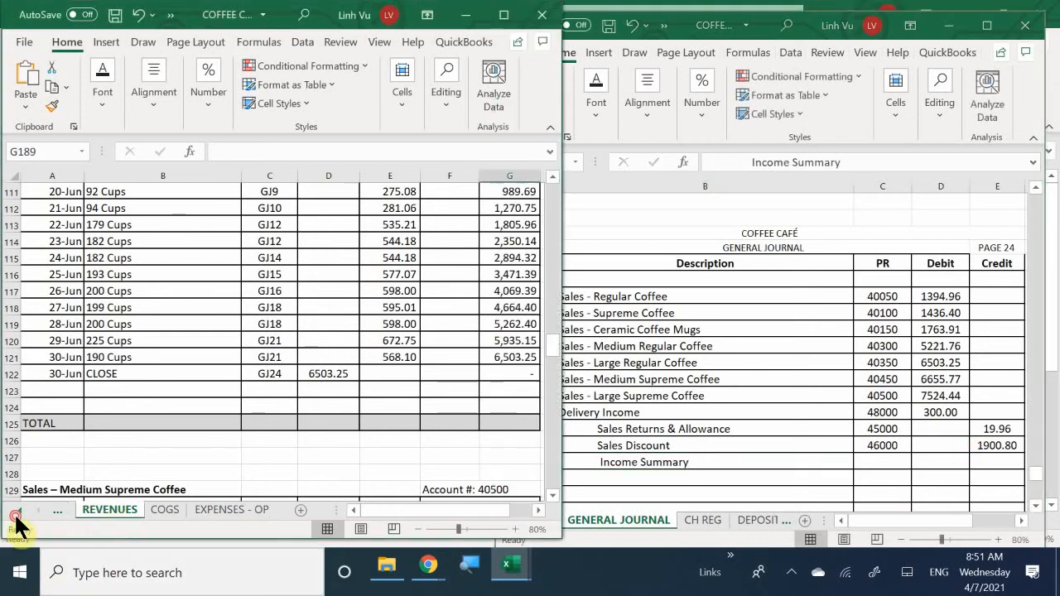
{"action": "left_click", "coordinate": [19, 509]}
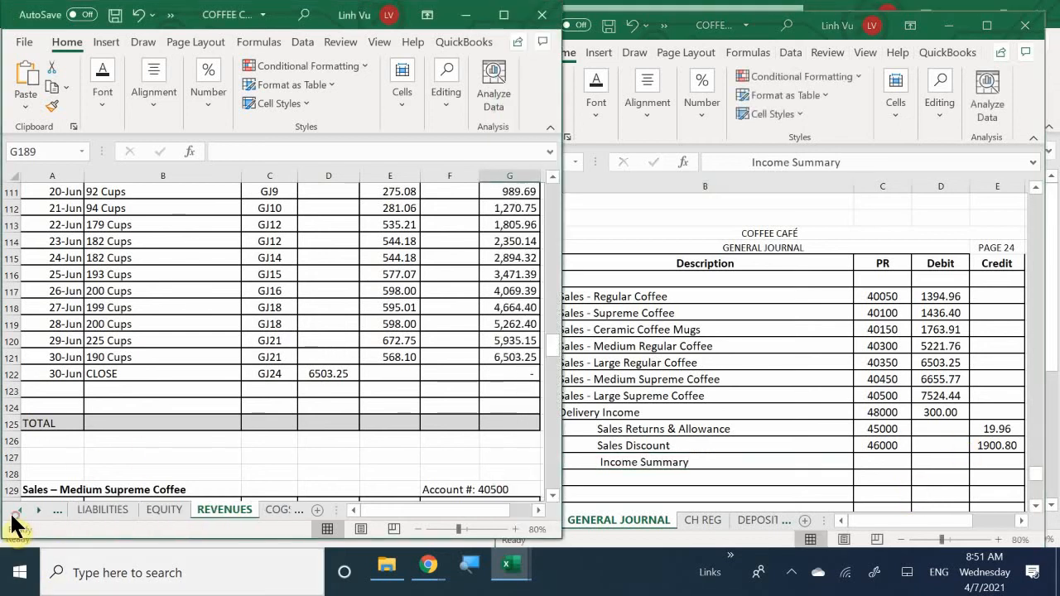
{"action": "left_click", "coordinate": [161, 520]}
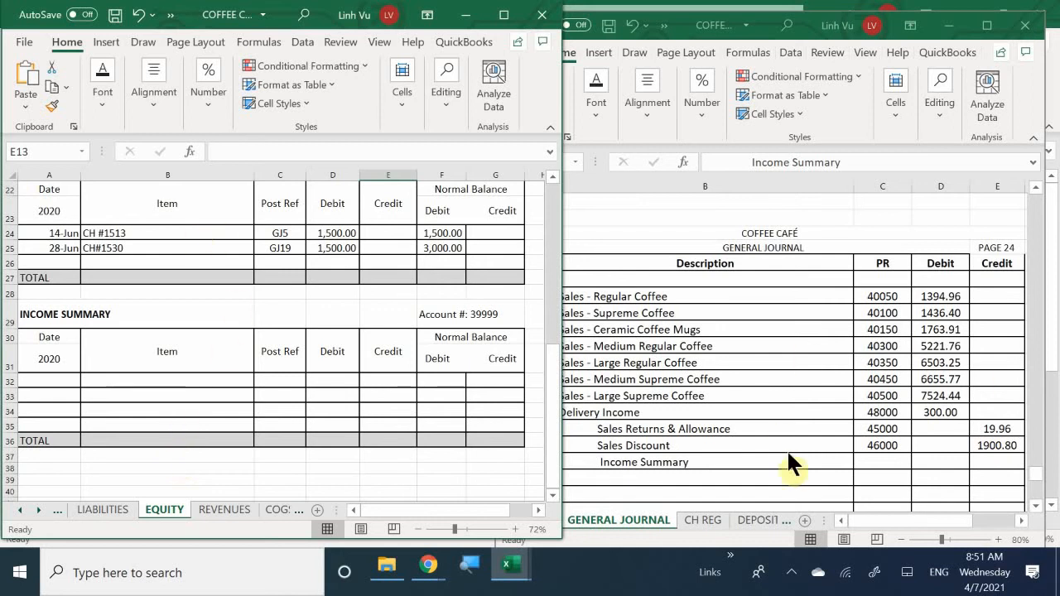
{"action": "left_click", "coordinate": [907, 458]}
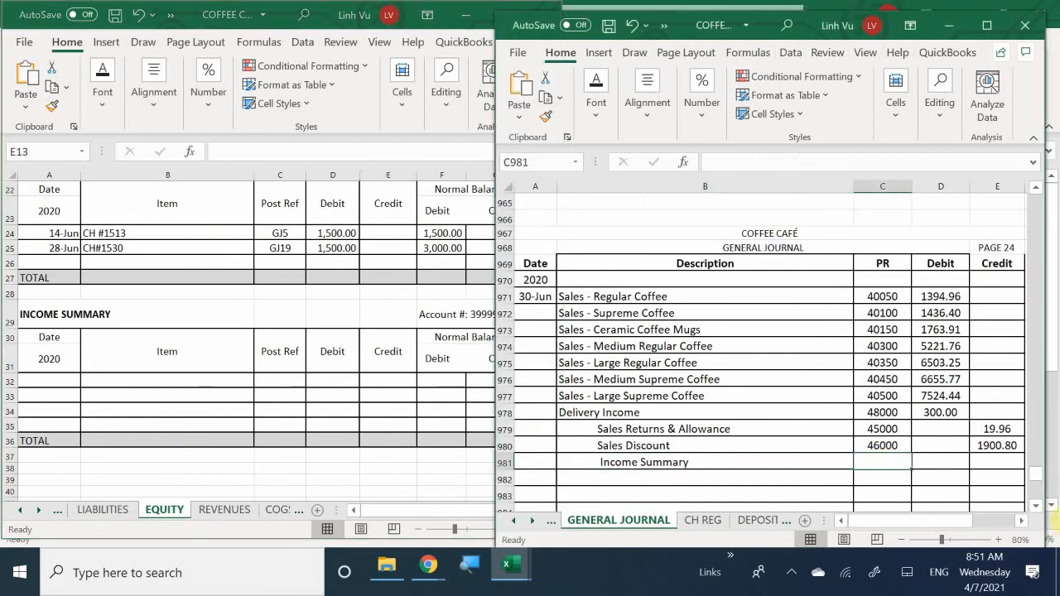
{"action": "type", "text": "3999"}
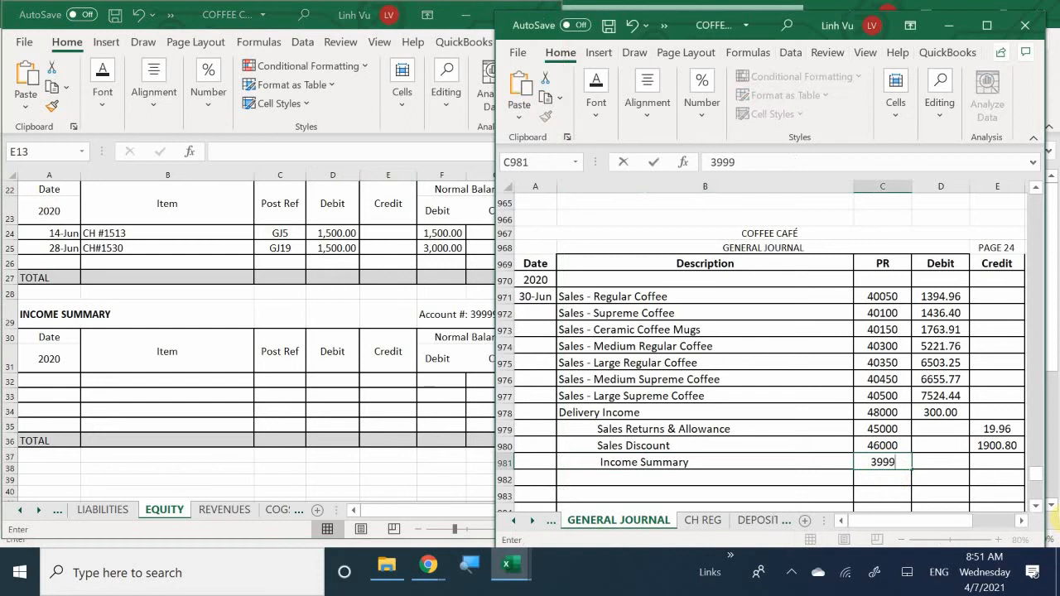
{"action": "type", "text": "9"}
{"action": "key", "text": "BackSpace"}
{"action": "type", "text": "9"}
{"action": "key", "text": "Return"}
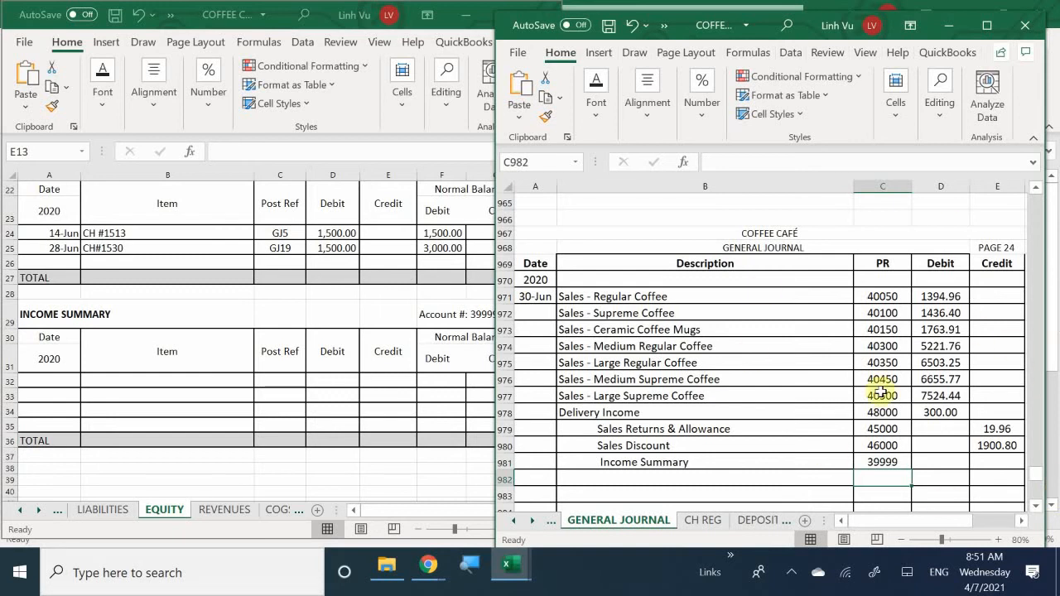
Step: Total the journal entry's debits in D982 with a SUM formula over D971:D981
{"action": "left_click", "coordinate": [948, 480]}
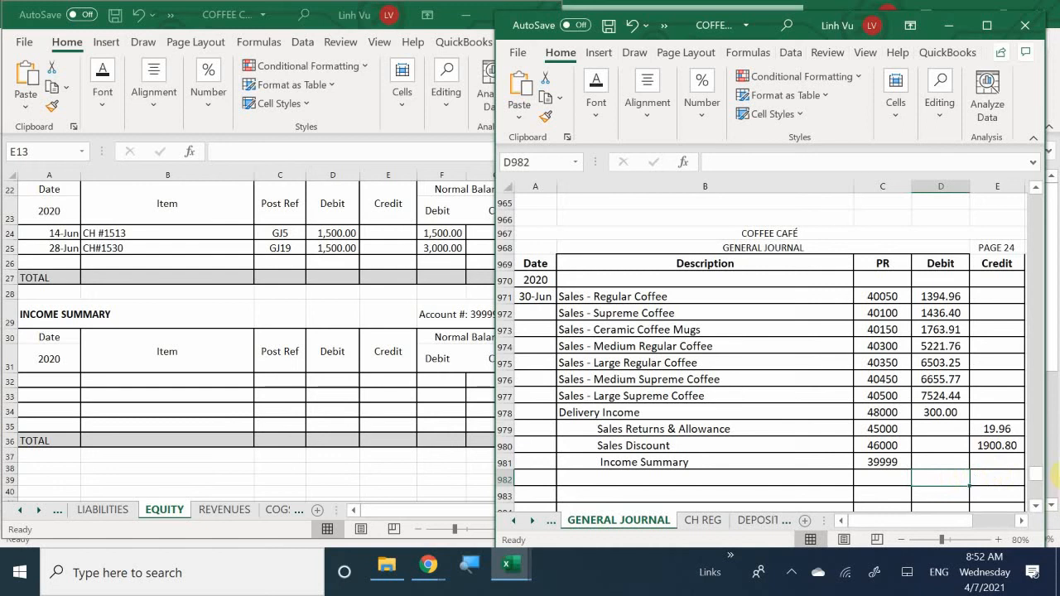
{"action": "type", "text": "="}
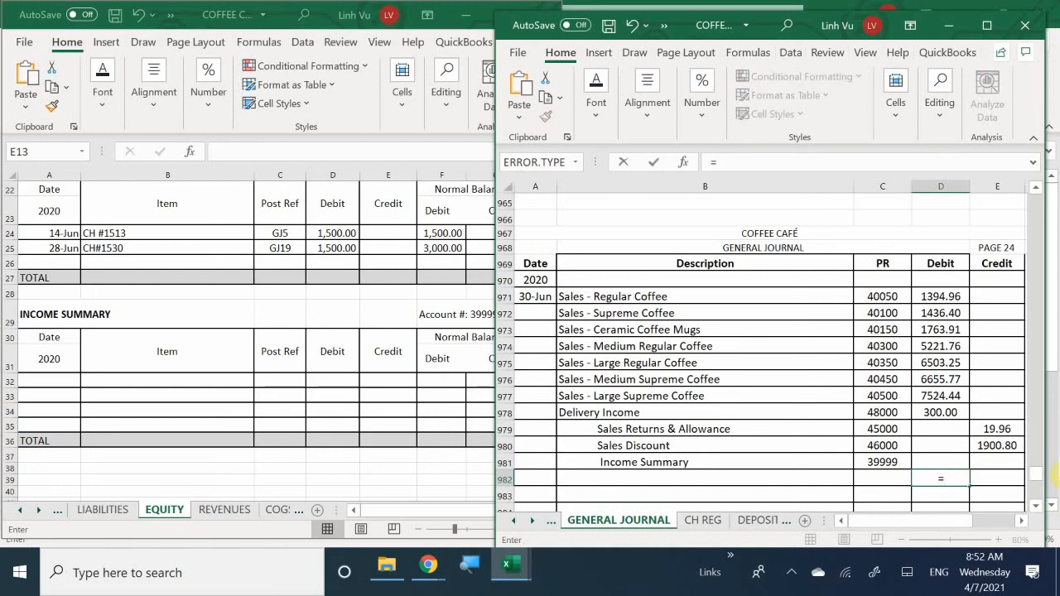
{"action": "type", "text": "s"}
{"action": "key", "text": "BackSpace"}
{"action": "key", "text": "BackSpace"}
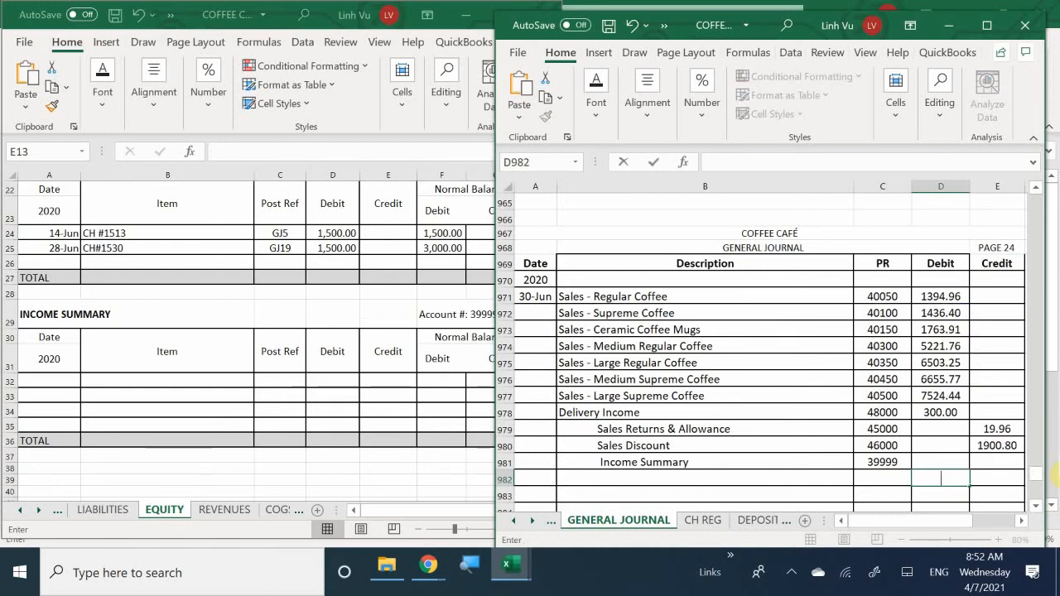
{"action": "type", "text": "=sum"}
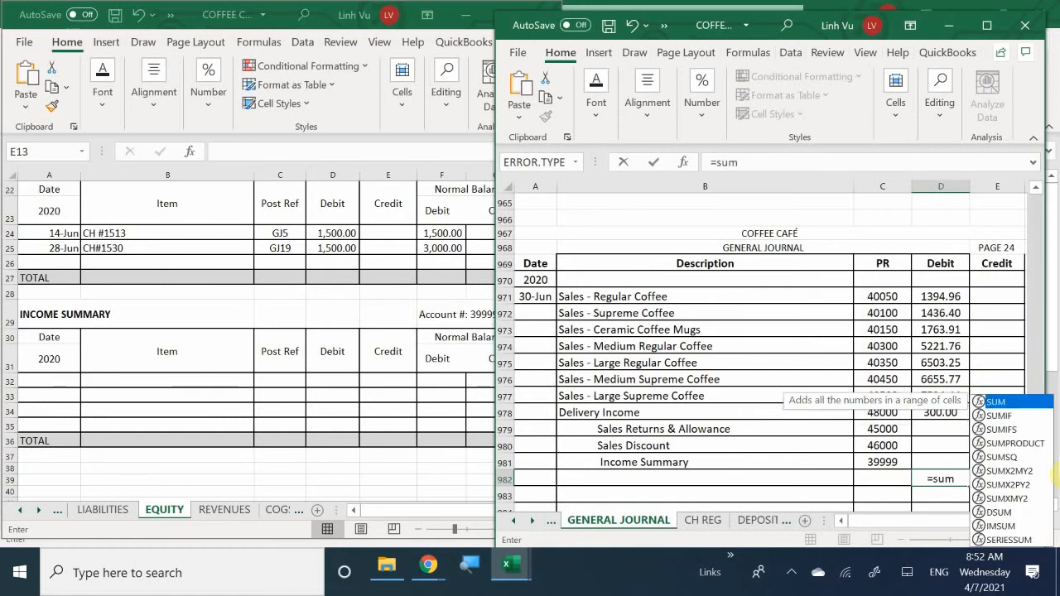
{"action": "type", "text": "("}
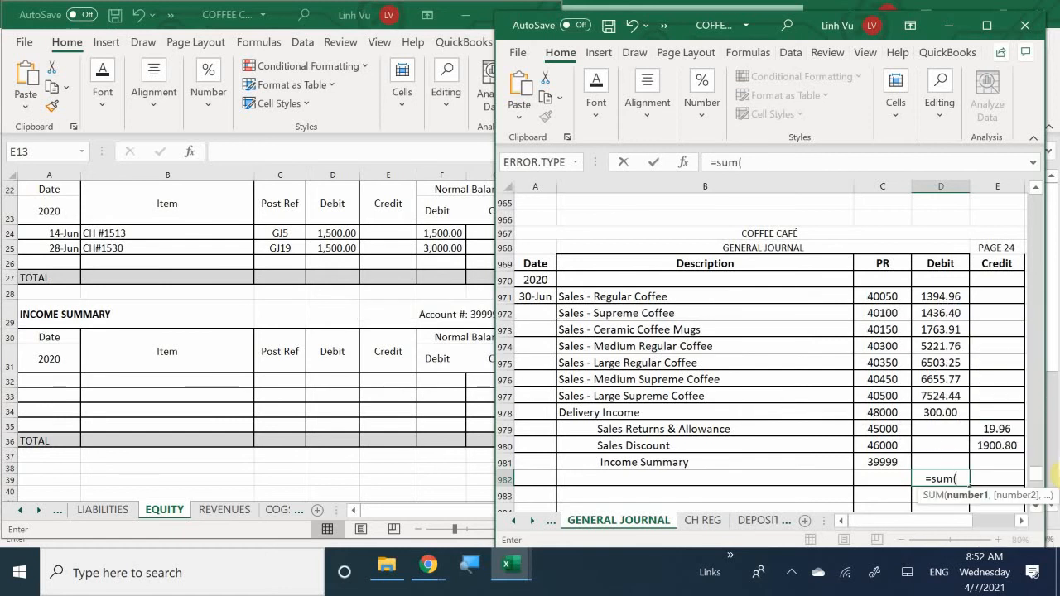
{"action": "key", "text": "Up"}
{"action": "key", "text": "Up"}
{"action": "key", "text": "Up"}
{"action": "key", "text": "Up"}
{"action": "key", "text": "Up"}
{"action": "key", "text": "Up"}
{"action": "key", "text": "Up"}
{"action": "key", "text": "Up"}
{"action": "key", "text": "Up"}
{"action": "key", "text": "Up"}
{"action": "key", "text": "Up"}
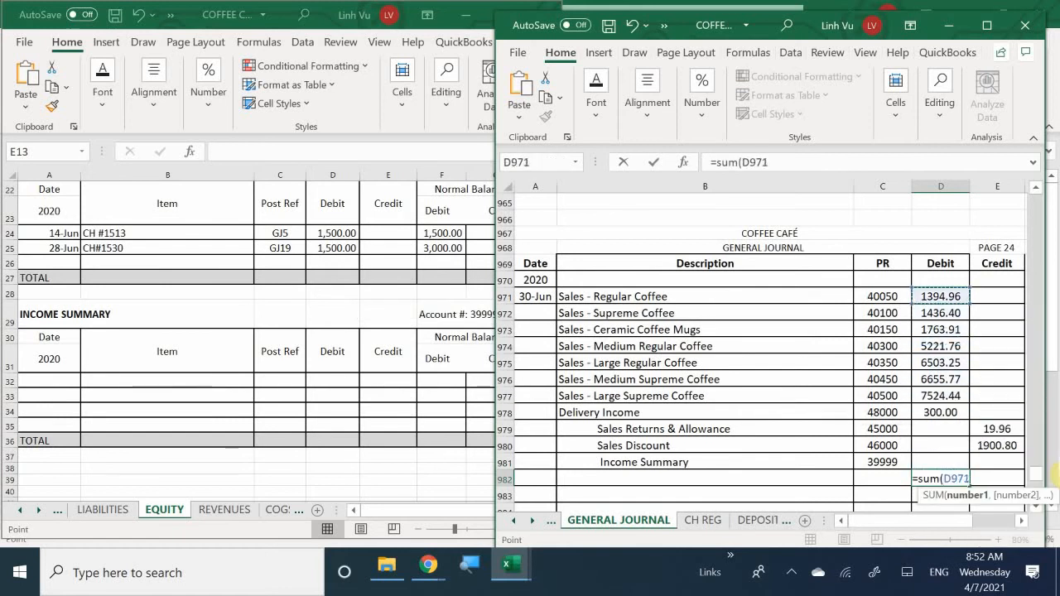
{"action": "key", "text": "shift+Down"}
{"action": "key", "text": "shift+Down"}
{"action": "key", "text": "shift+Down"}
{"action": "key", "text": "shift+Down"}
{"action": "key", "text": "shift+Down"}
{"action": "key", "text": "shift+Down"}
{"action": "key", "text": "shift+Down"}
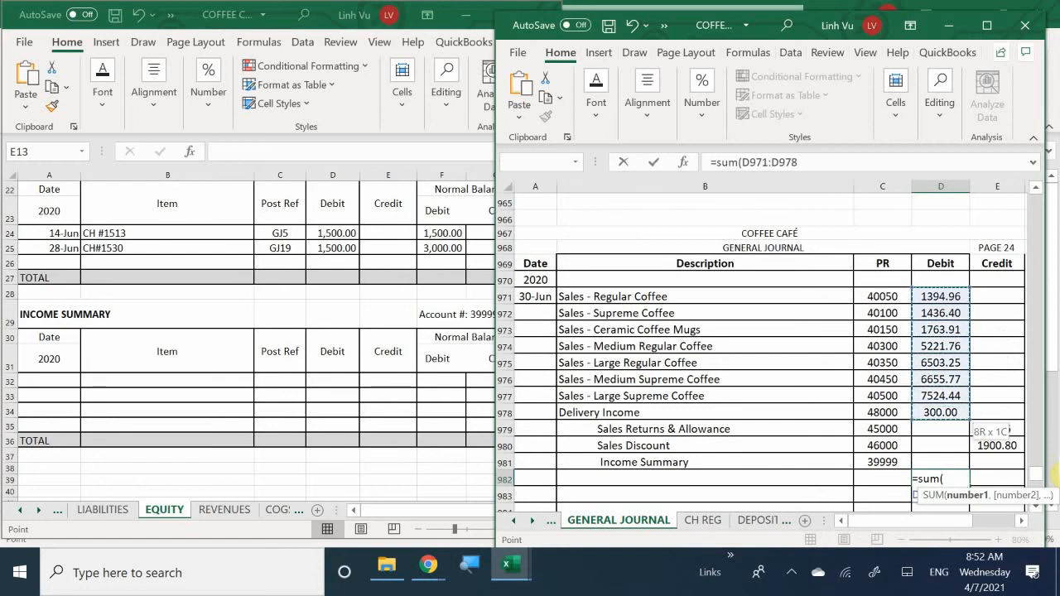
{"action": "key", "text": "shift+Down"}
{"action": "key", "text": "shift+Down"}
{"action": "key", "text": "shift+Down"}
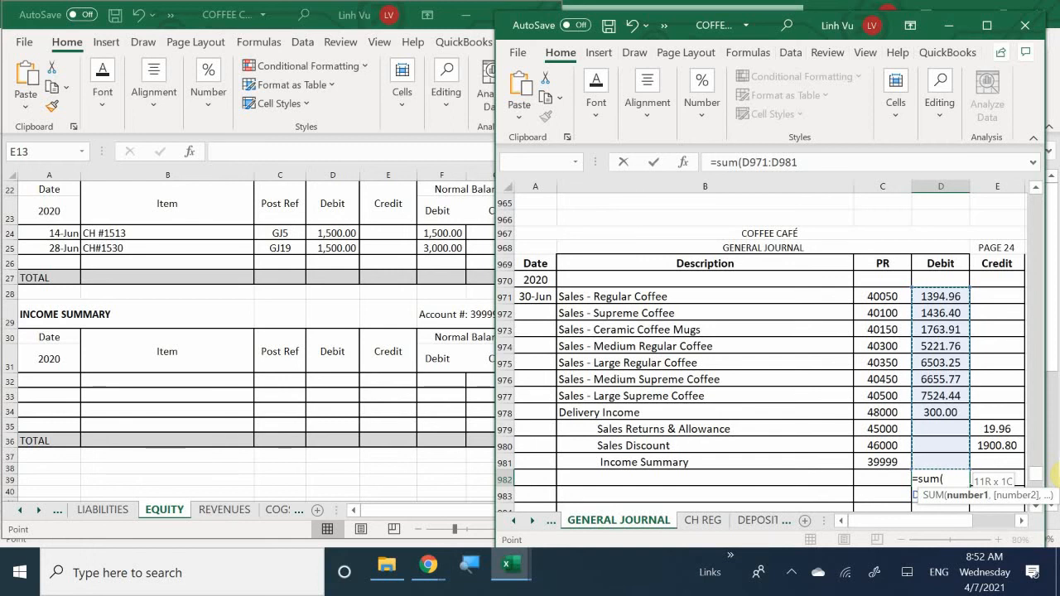
{"action": "key", "text": "Return"}
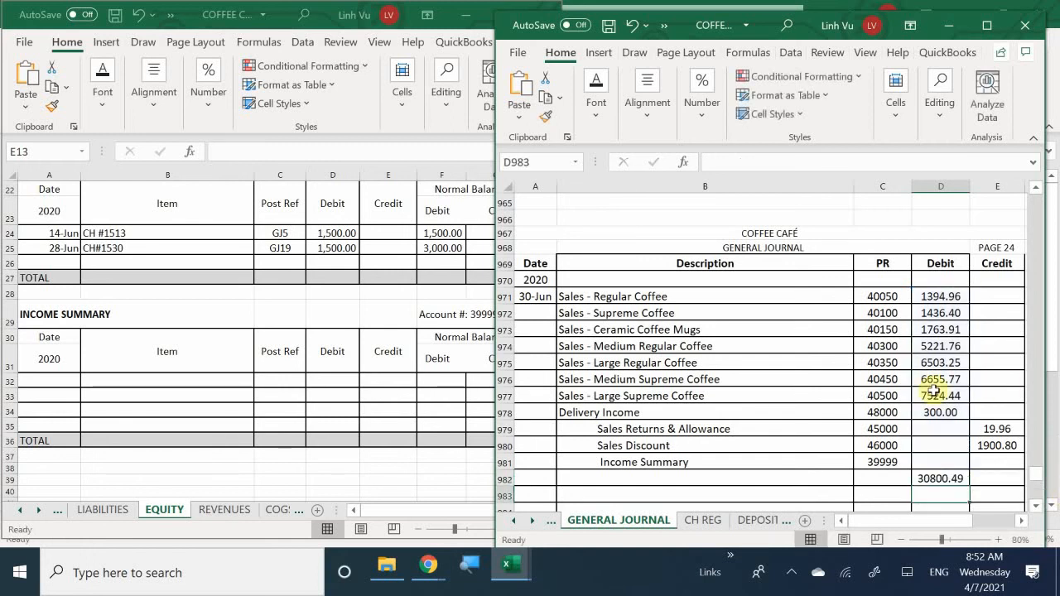
Step: Copy the debit total formula from D982 across to E982 to total the Credit column
{"action": "left_click", "coordinate": [932, 480]}
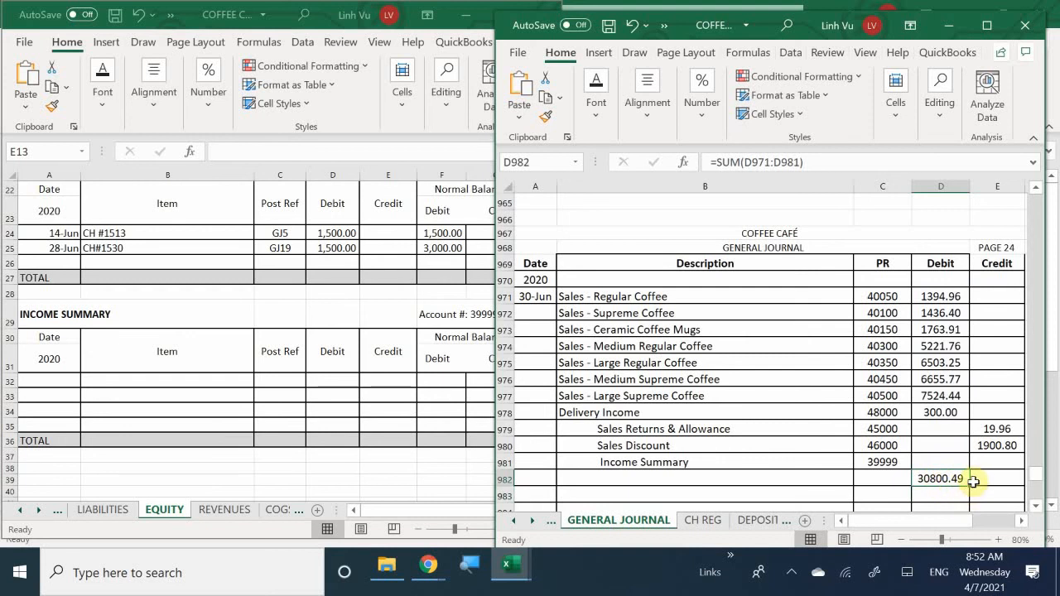
{"action": "left_click_drag", "start_coordinate": [969, 490], "coordinate": [1015, 486]}
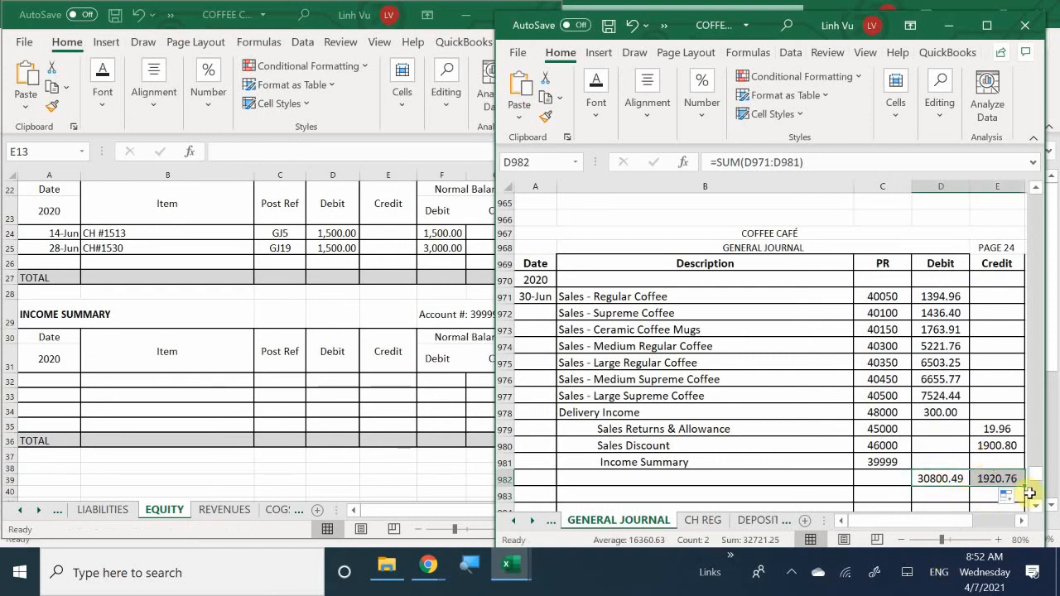
{"action": "left_click", "coordinate": [948, 496]}
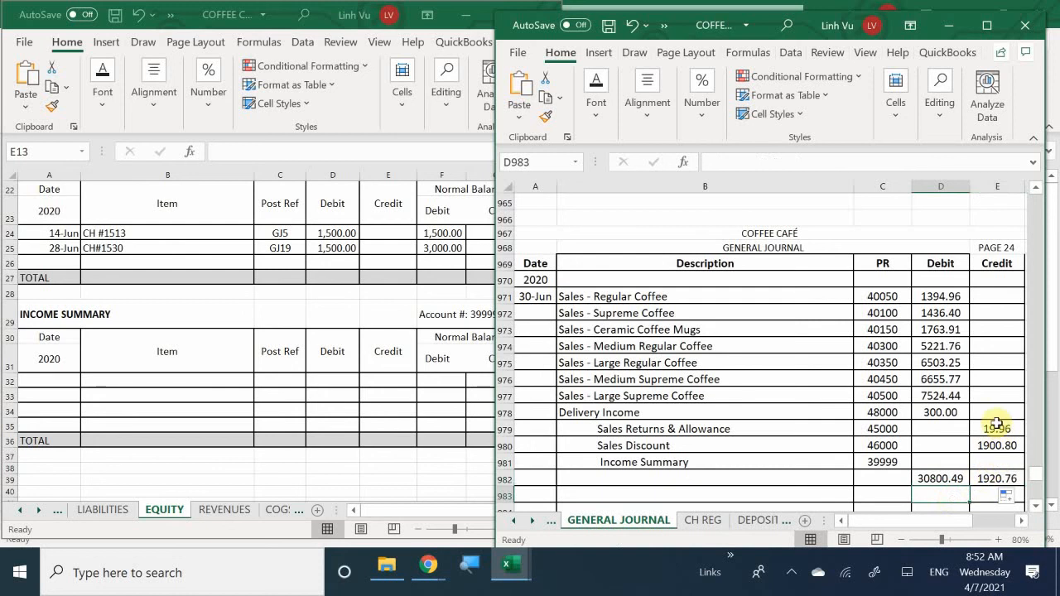
{"action": "left_click", "coordinate": [986, 464]}
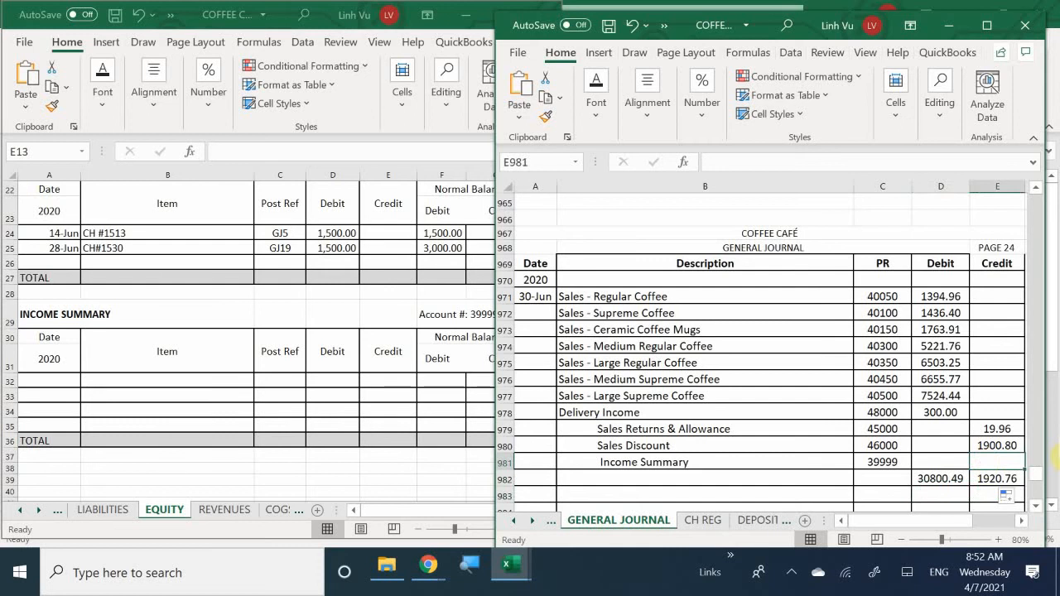
{"action": "type", "text": "="}
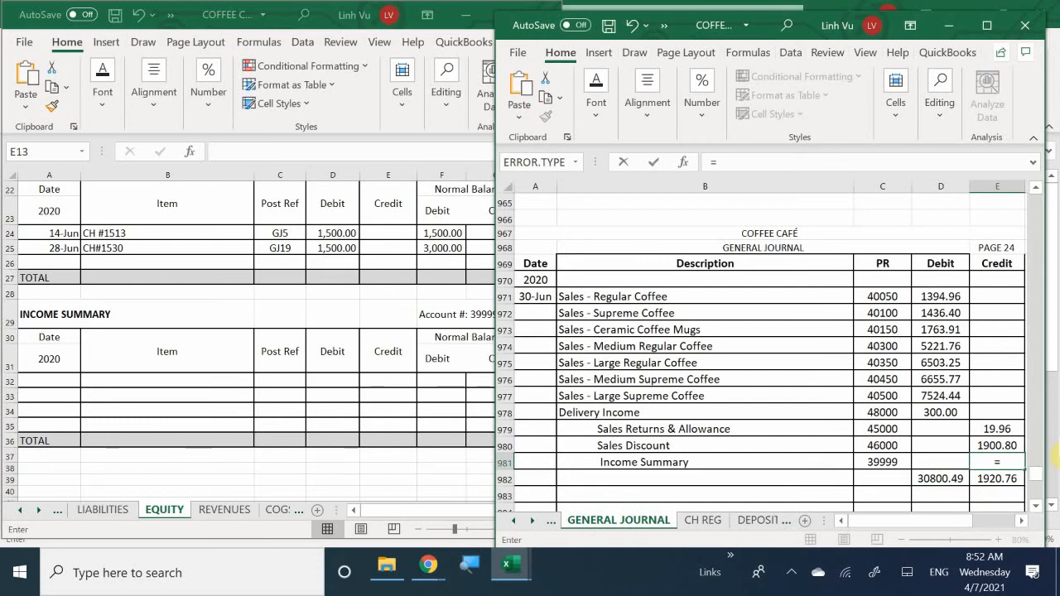
{"action": "type", "text": "30800.49"}
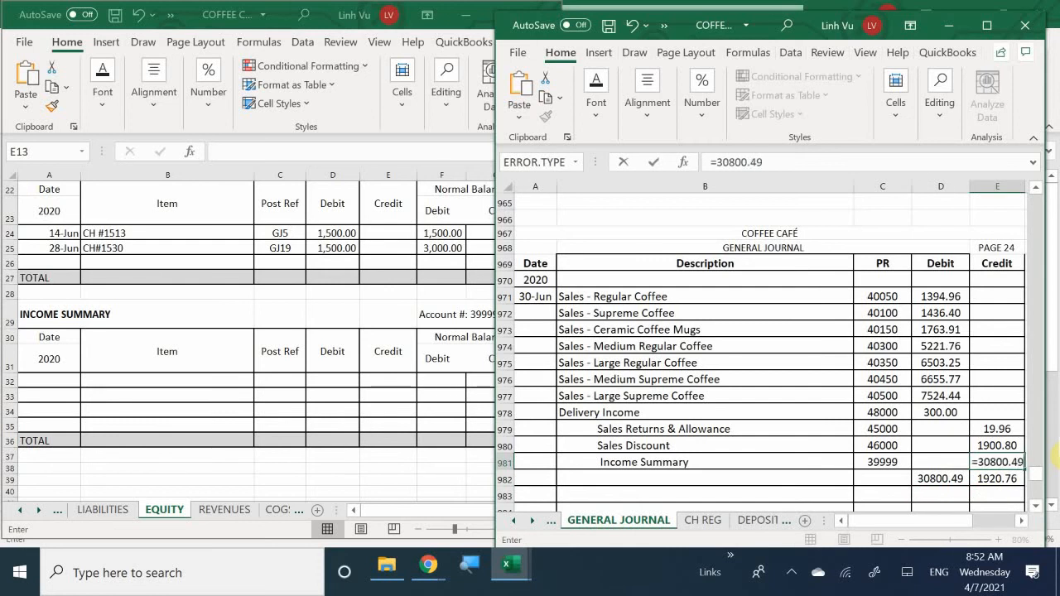
{"action": "type", "text": "-"}
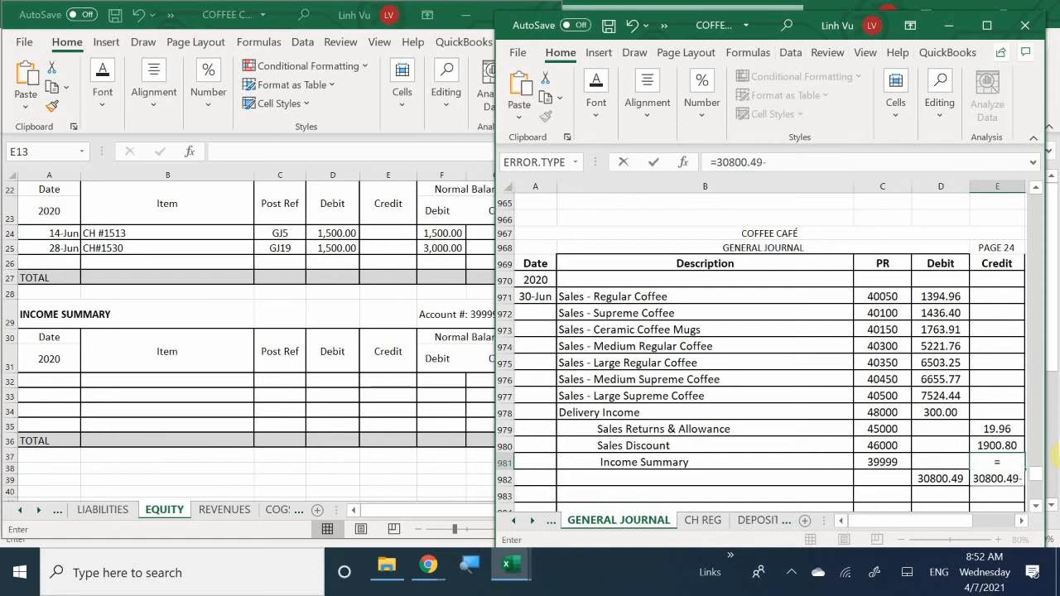
{"action": "key", "text": "Escape"}
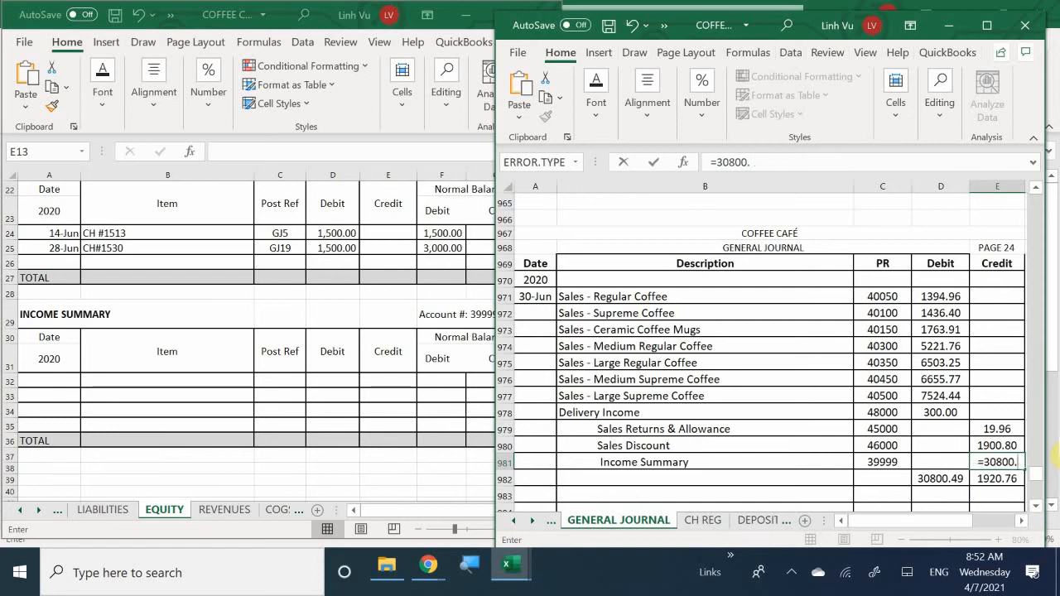
{"action": "key", "text": "Return"}
{"action": "key", "text": "Return"}
{"action": "key", "text": "Return"}
{"action": "key", "text": "Return"}
{"action": "key", "text": "Return"}
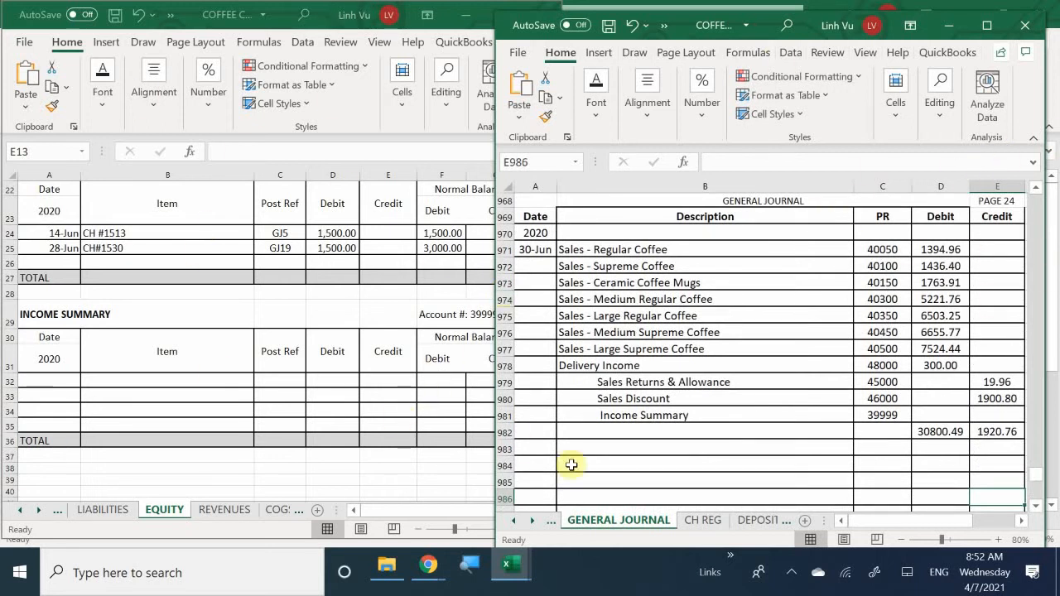
Step: Calculate the difference between total debits and credits in E983 with the formula =D982-E982
{"action": "left_click", "coordinate": [979, 449]}
{"action": "type", "text": "=D982-"}
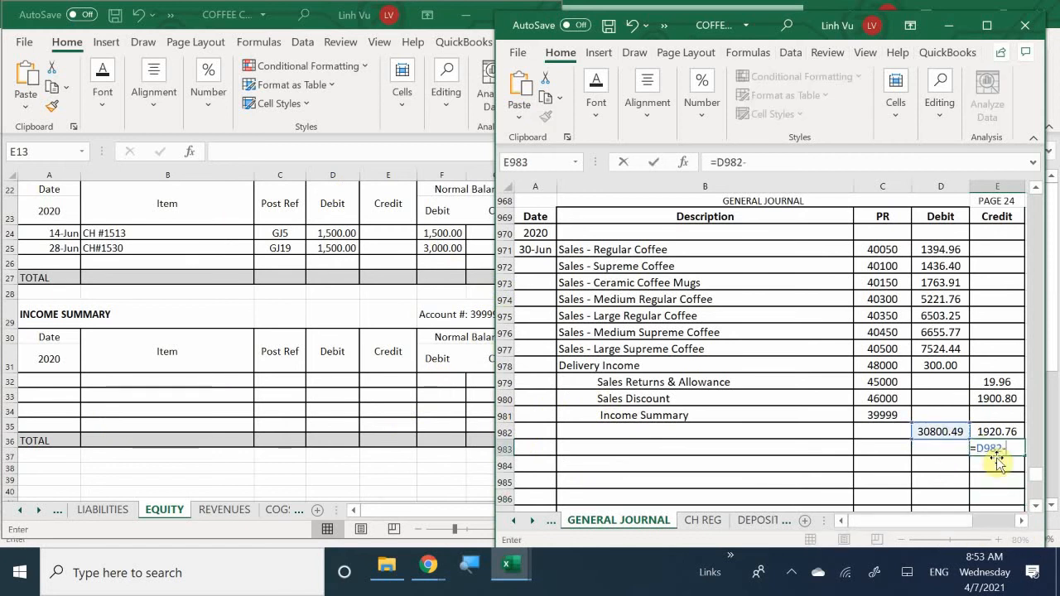
{"action": "key", "text": "Up"}
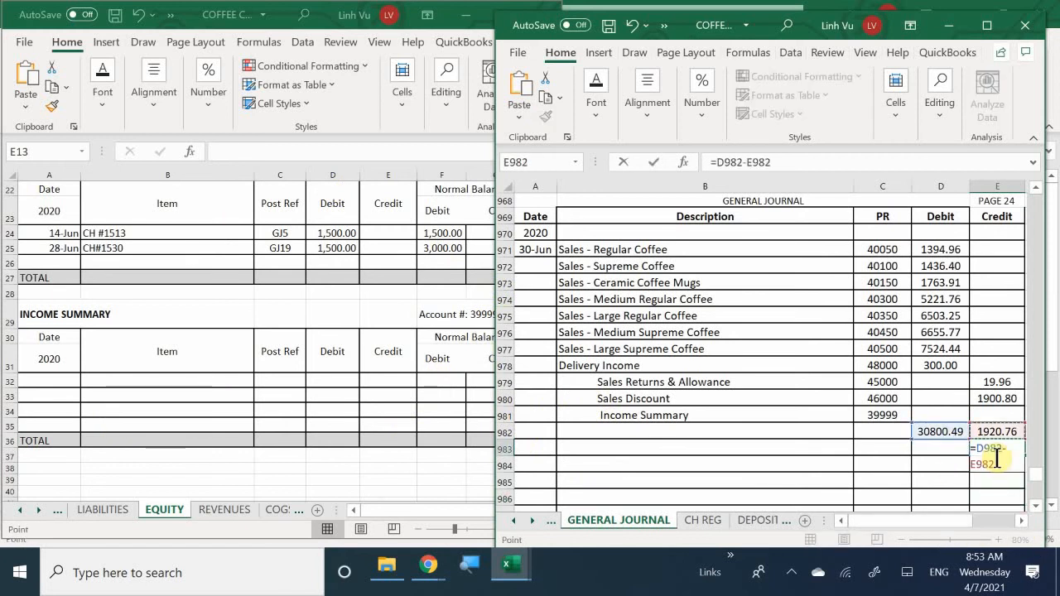
{"action": "key", "text": "Right"}
{"action": "key", "text": "Left"}
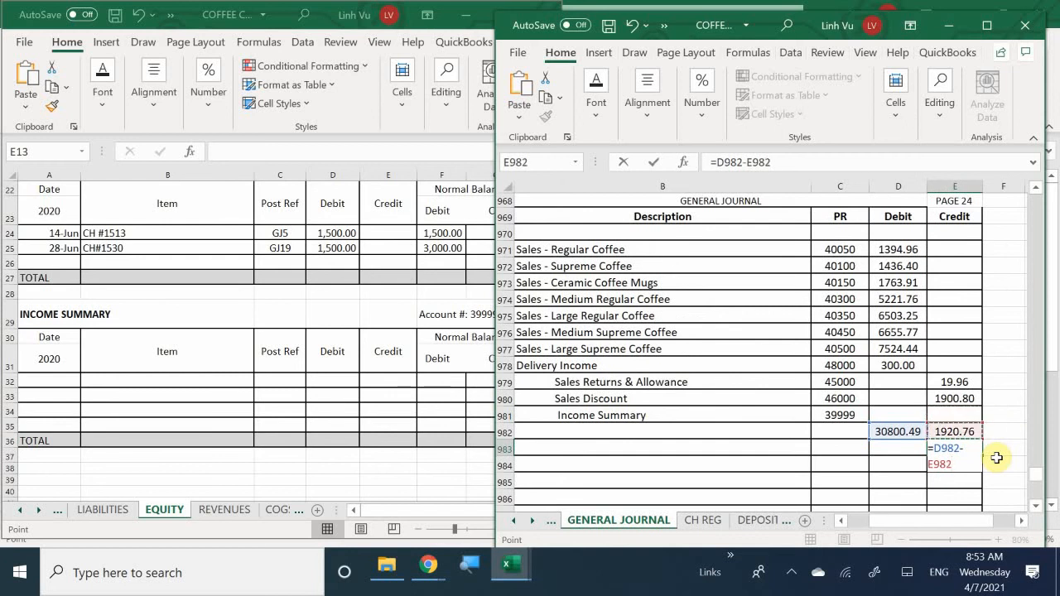
{"action": "key", "text": "Return"}
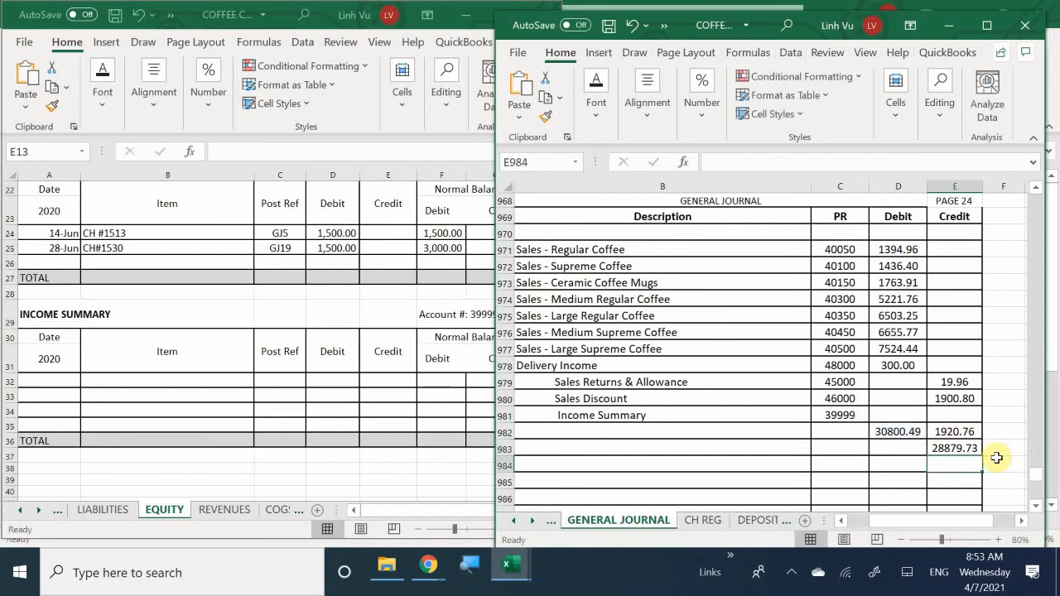
Step: Enter a credit of 28879.73 on the Income Summary line of the general journal
{"action": "left_click", "coordinate": [959, 414]}
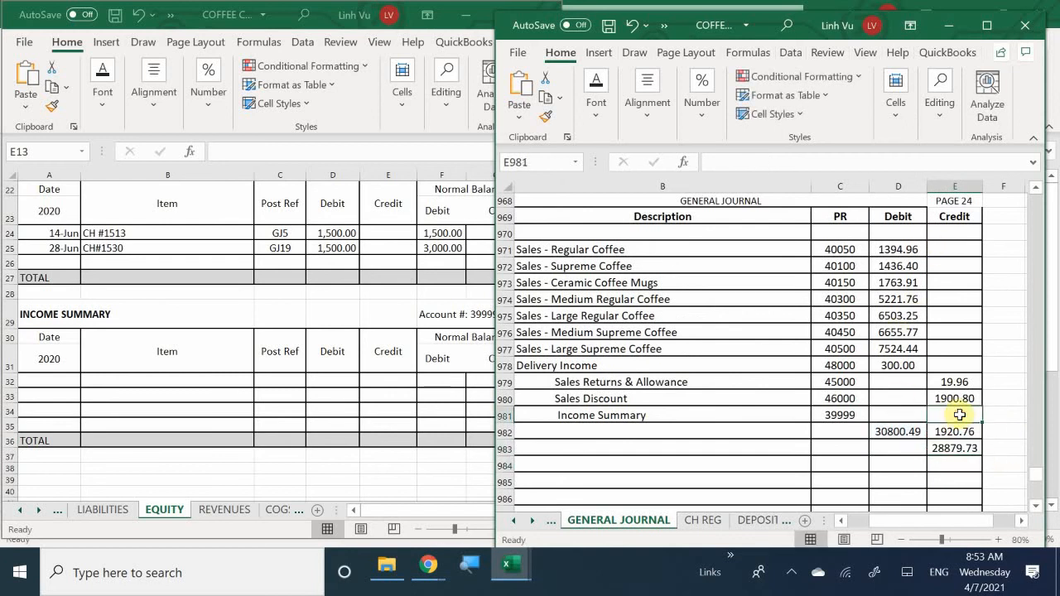
{"action": "type", "text": "2"}
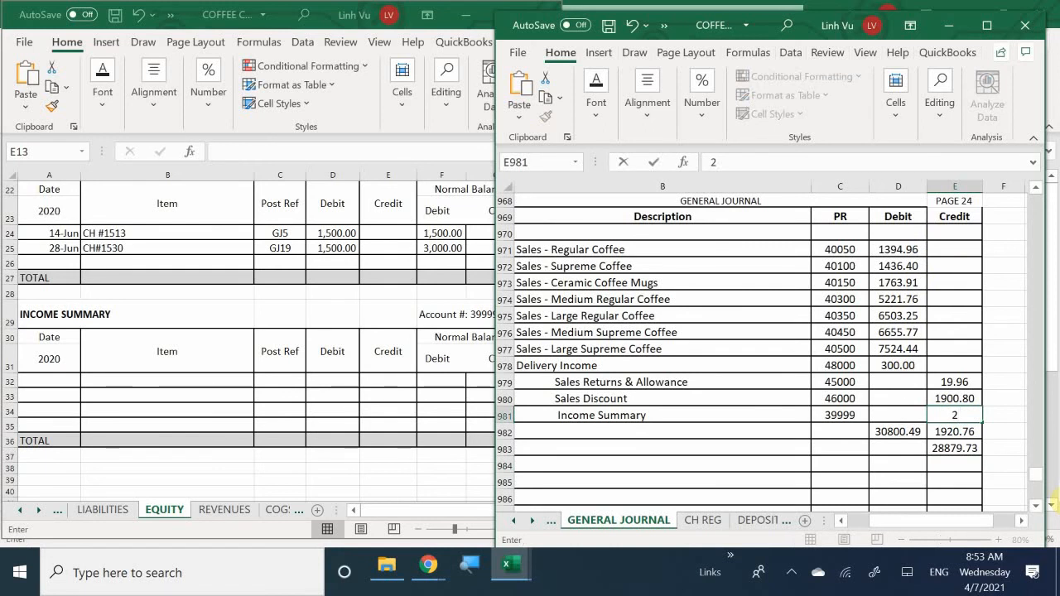
{"action": "type", "text": "8879.7"}
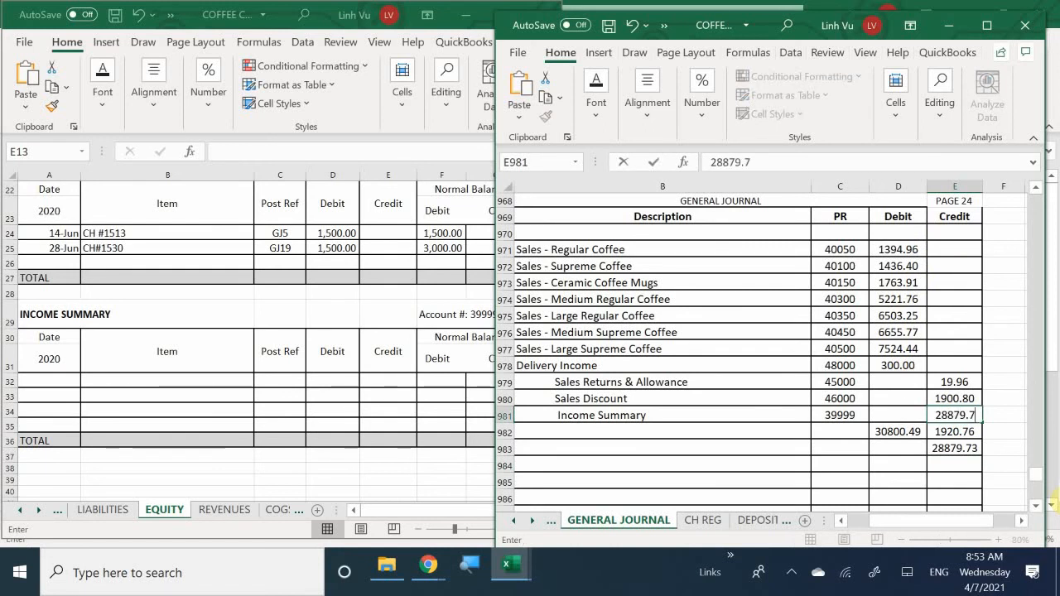
{"action": "type", "text": "3"}
{"action": "key", "text": "Return"}
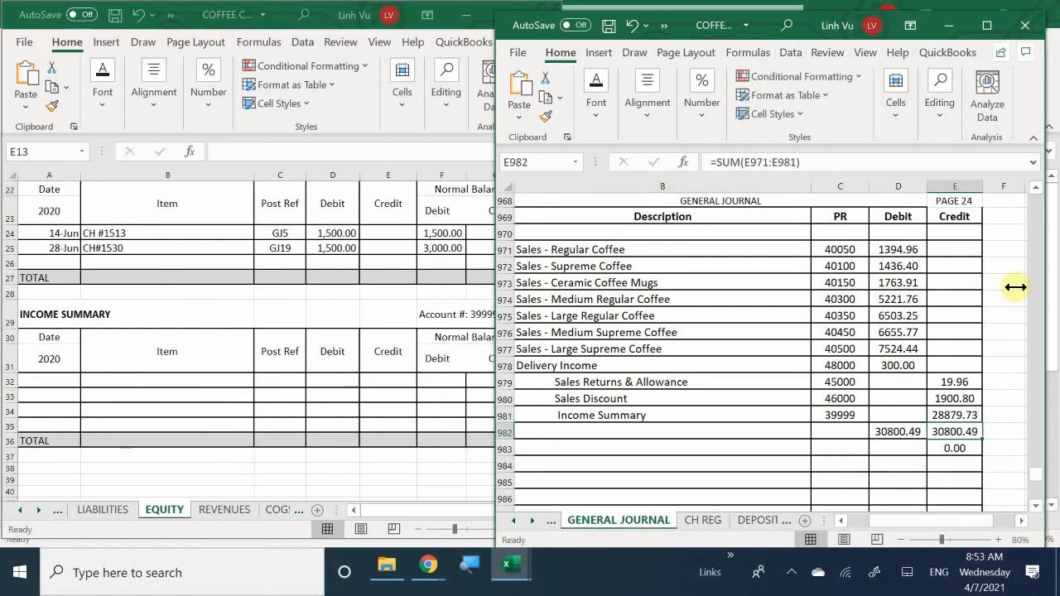
Step: Clear the temporary difference in E983 and the debit and credit totals in D982 and E982
{"action": "left_click", "coordinate": [946, 449]}
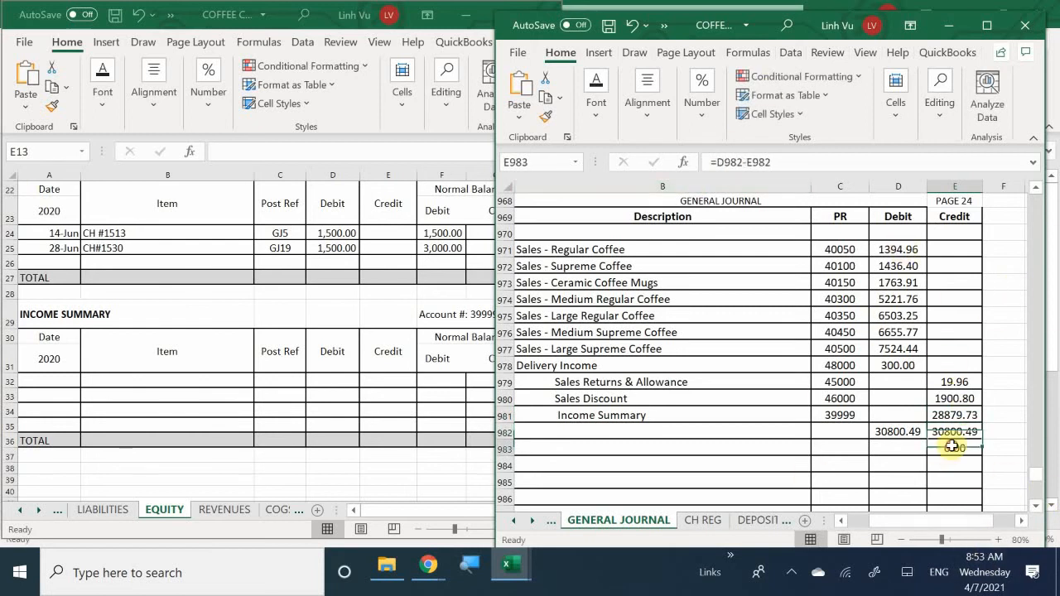
{"action": "key", "text": "BackSpace"}
{"action": "left_click", "coordinate": [897, 431]}
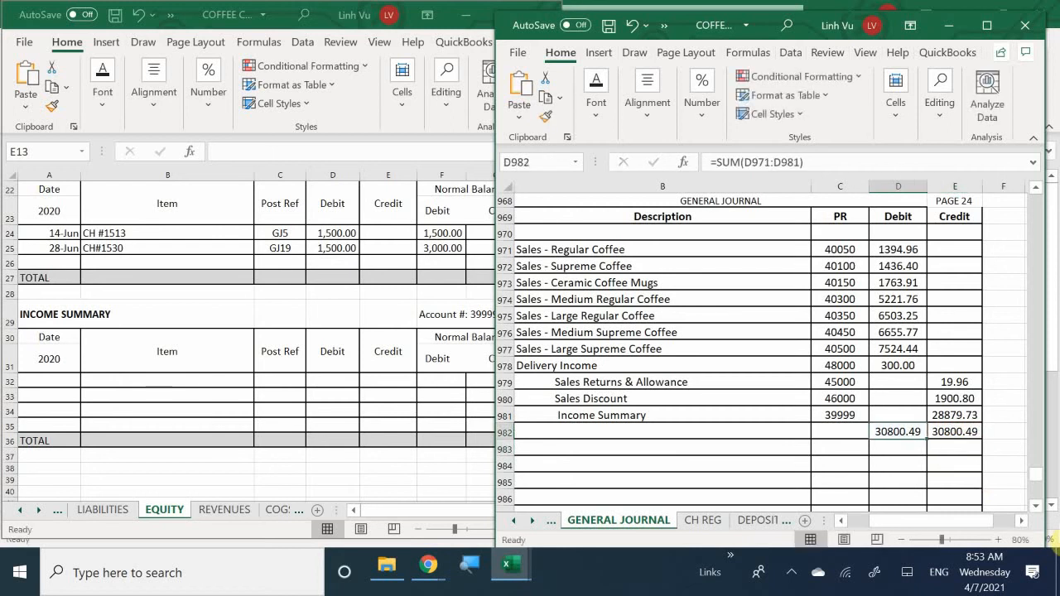
{"action": "key", "text": "Delete"}
{"action": "left_click", "coordinate": [954, 432]}
{"action": "key", "text": "Return"}
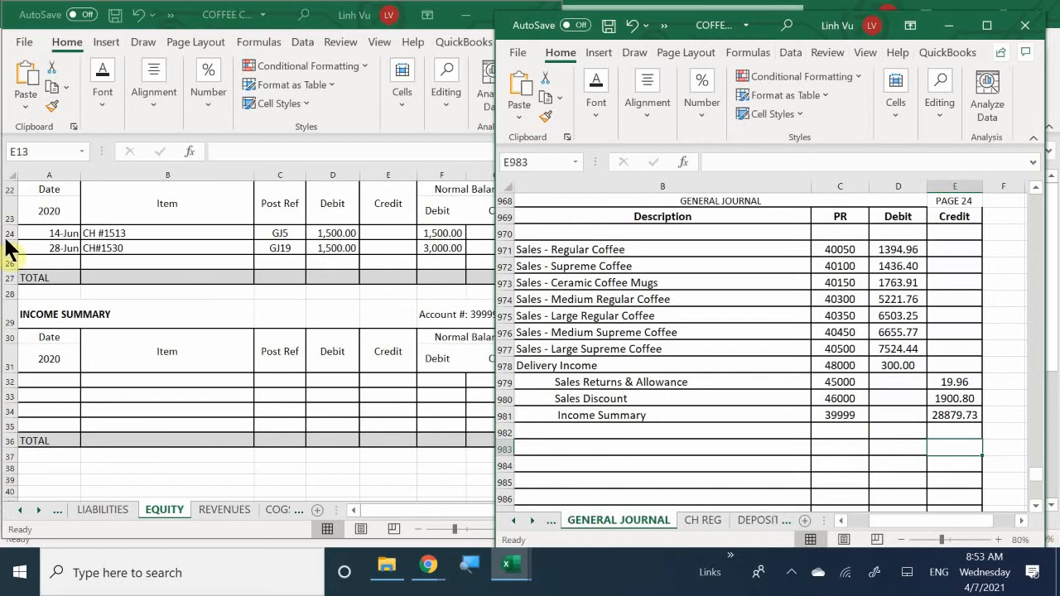
Step: Enter the date 6/30 in the first row of the Income Summary ledger account on the EQUITY sheet
{"action": "left_click", "coordinate": [243, 391]}
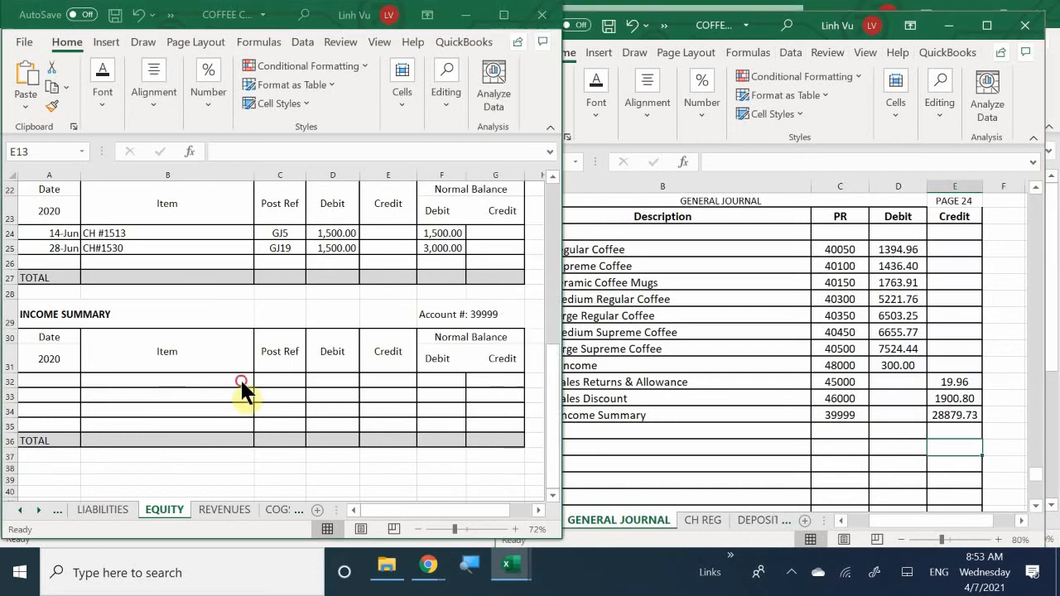
{"action": "left_click", "coordinate": [67, 391]}
{"action": "left_click", "coordinate": [58, 382]}
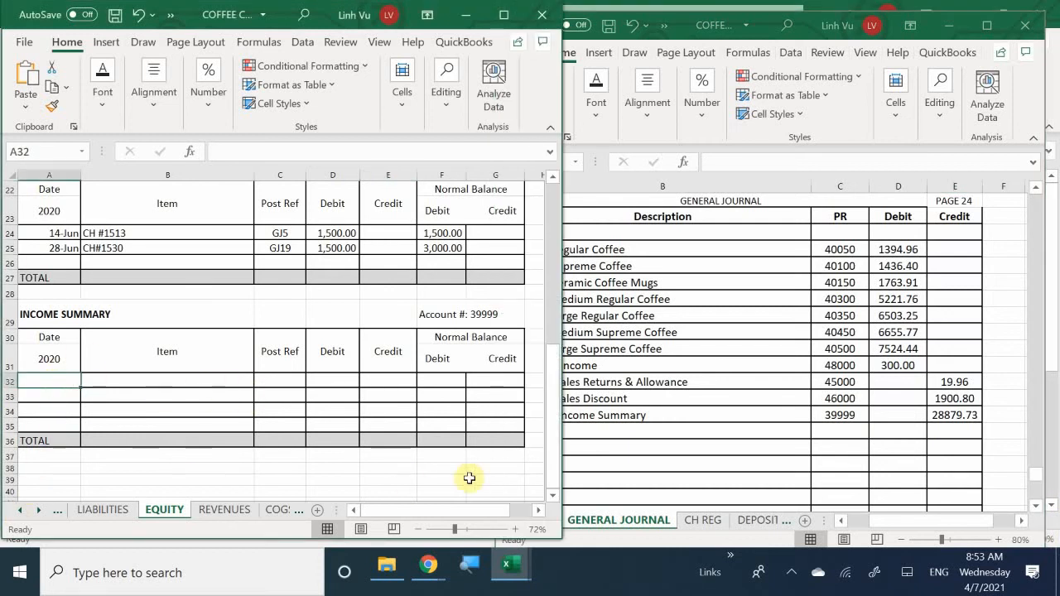
{"action": "type", "text": "6"}
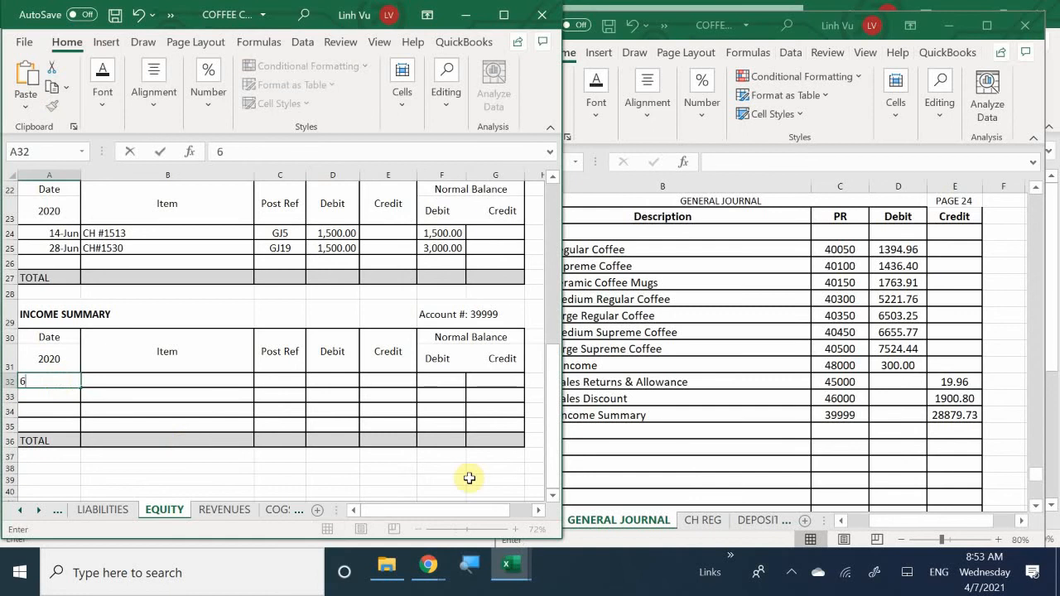
{"action": "type", "text": "/30"}
{"action": "key", "text": "Tab"}
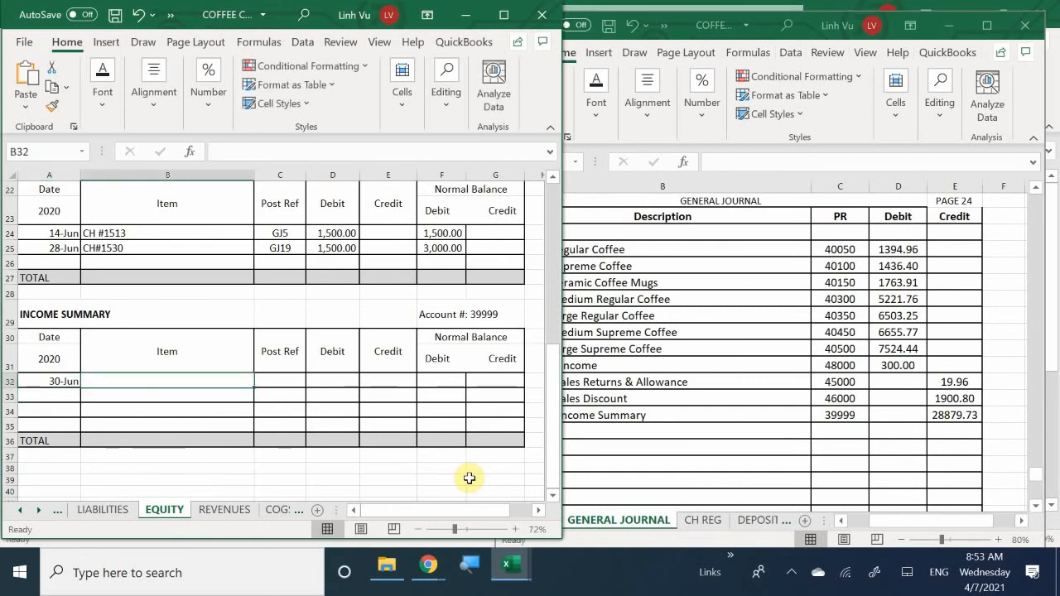
{"action": "type", "text": "CL"}
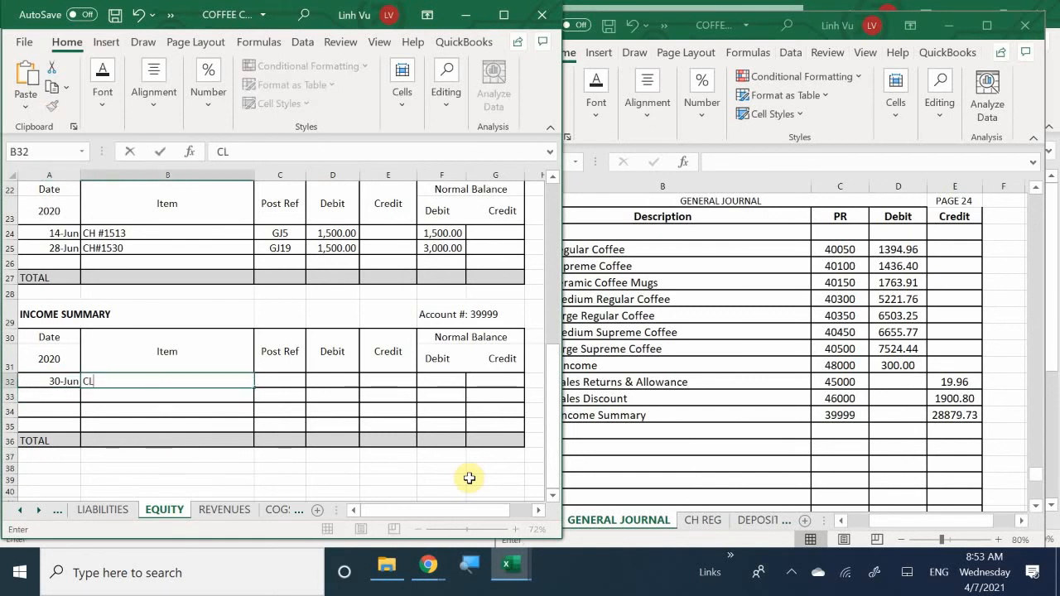
{"action": "type", "text": "OSE SALES"}
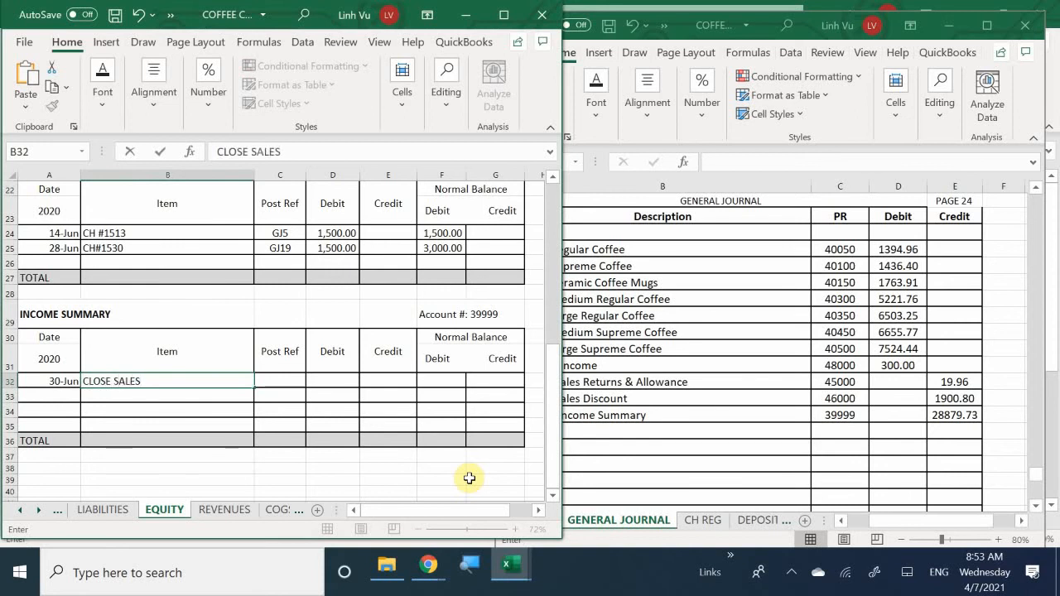
{"action": "key", "text": "Tab"}
{"action": "key", "text": "Left"}
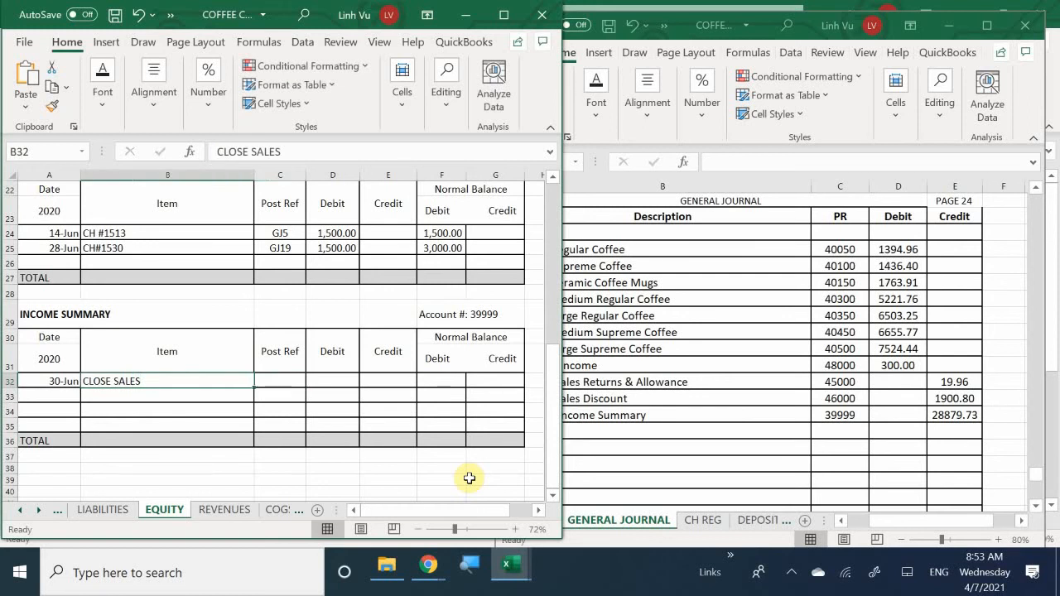
Step: Set the item description of the 30-Jun Income Summary ledger entry to CLOSE REVENUES
{"action": "key", "text": "BackSpace"}
{"action": "type", "text": "CKI"}
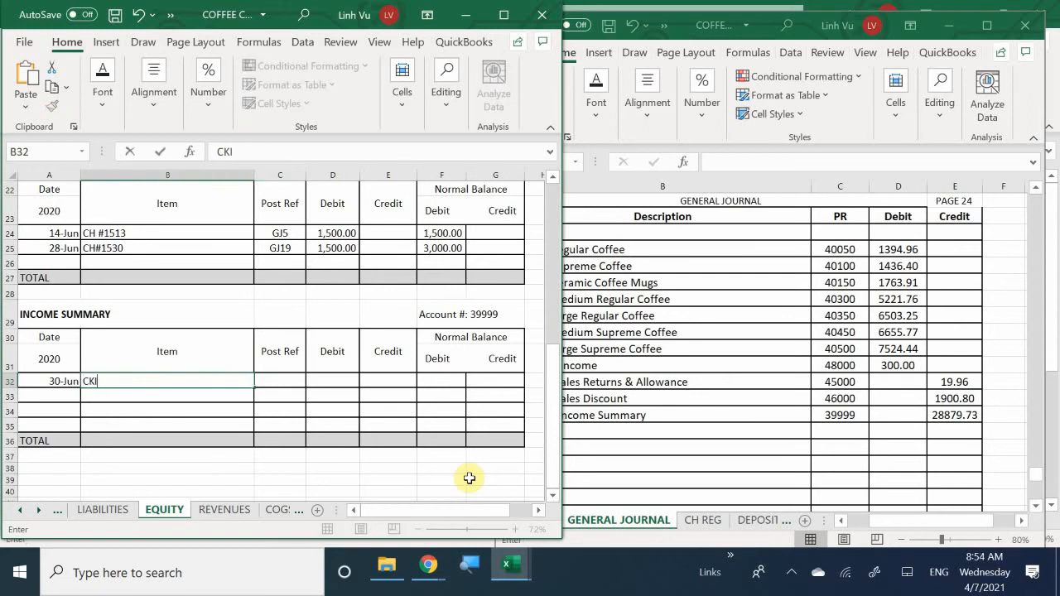
{"action": "type", "text": "SE"}
{"action": "key", "text": "BackSpace"}
{"action": "key", "text": "BackSpace"}
{"action": "key", "text": "BackSpace"}
{"action": "key", "text": "BackSpace"}
{"action": "type", "text": "L:SE REVE"}
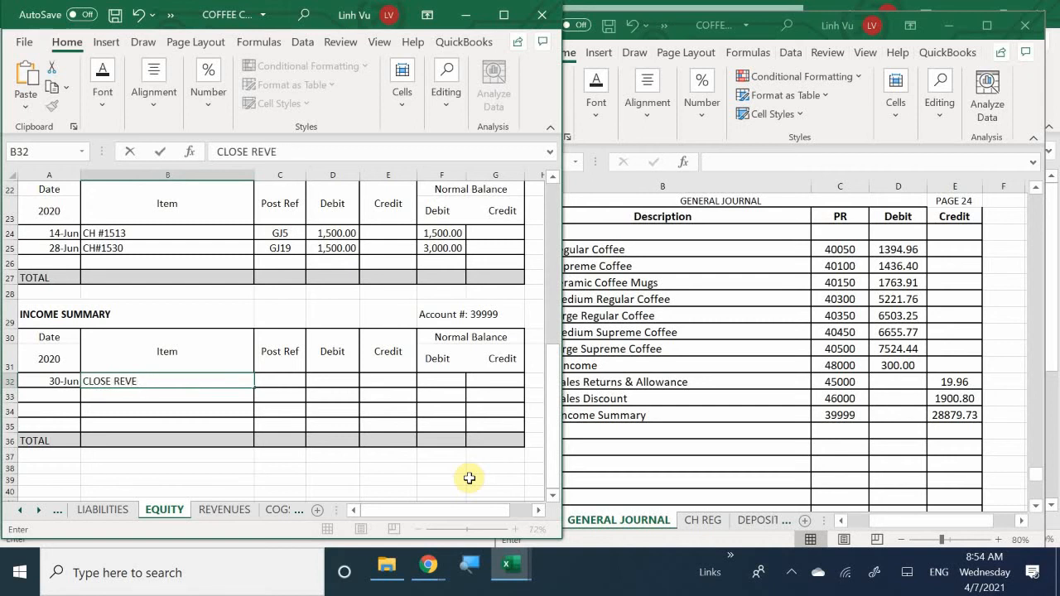
{"action": "type", "text": "B"}
{"action": "key", "text": "BackSpace"}
{"action": "type", "text": "NUES"}
{"action": "key", "text": "Tab"}
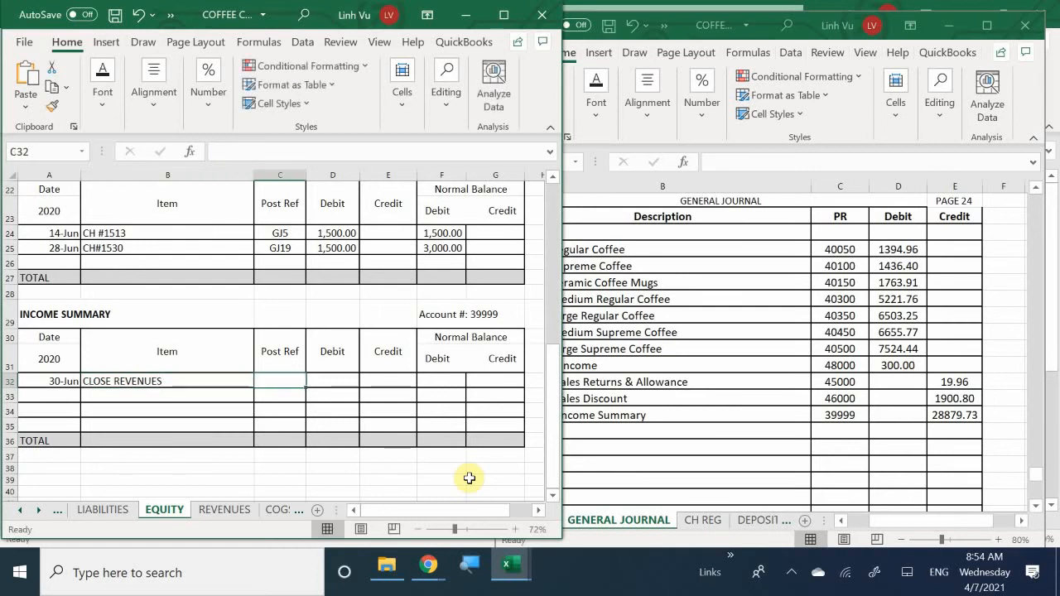
Step: Enter post reference GJ24 and a credit of 28879.73 for the CLOSE REVENUES entry
{"action": "type", "text": "GJ24"}
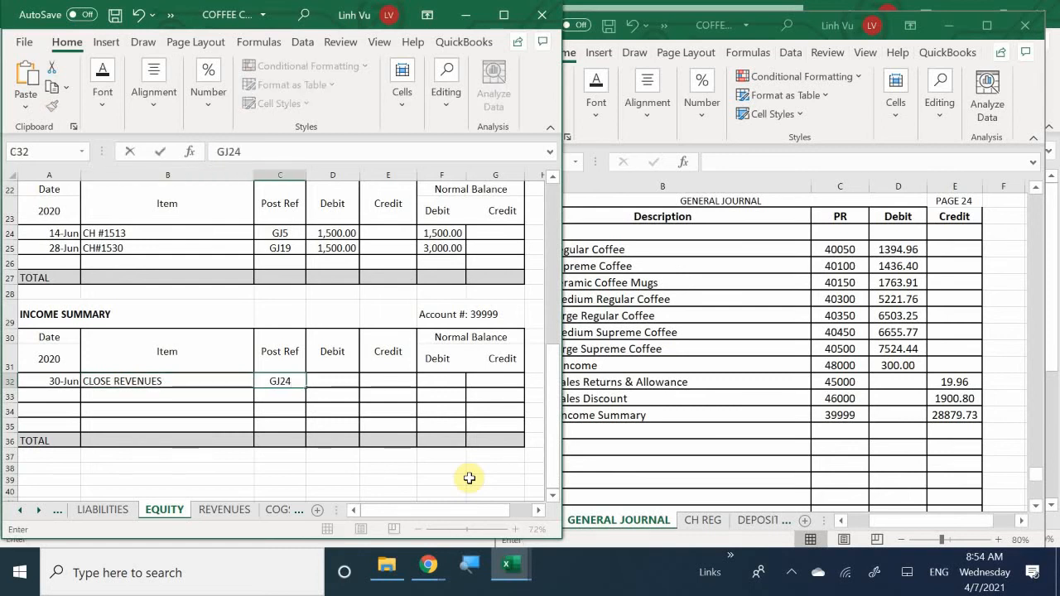
{"action": "key", "text": "Tab"}
{"action": "key", "text": "Tab"}
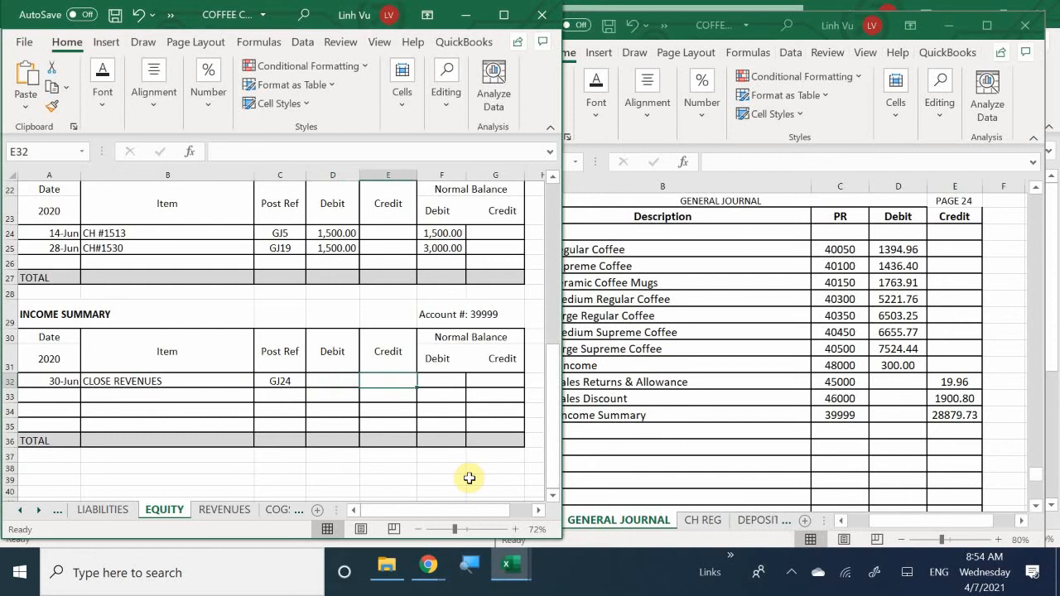
{"action": "type", "text": "28"}
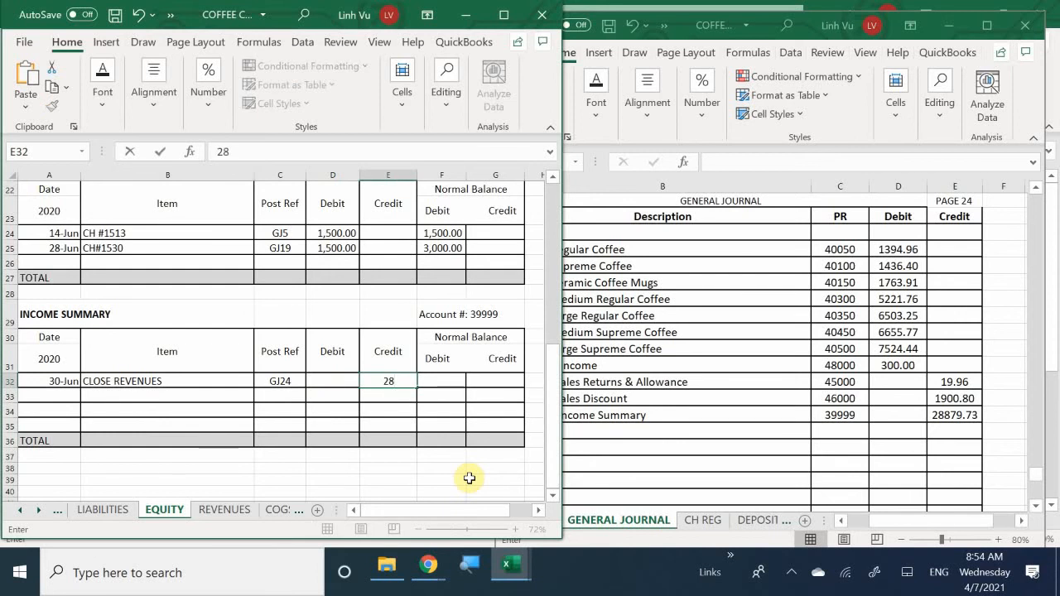
{"action": "type", "text": "879.73"}
{"action": "key", "text": "Return"}
Step: Fill the credit balance in G32 with a formula referencing the entry's credit amount in E32
{"action": "key", "text": "Right"}
{"action": "key", "text": "Right"}
{"action": "key", "text": "Up"}
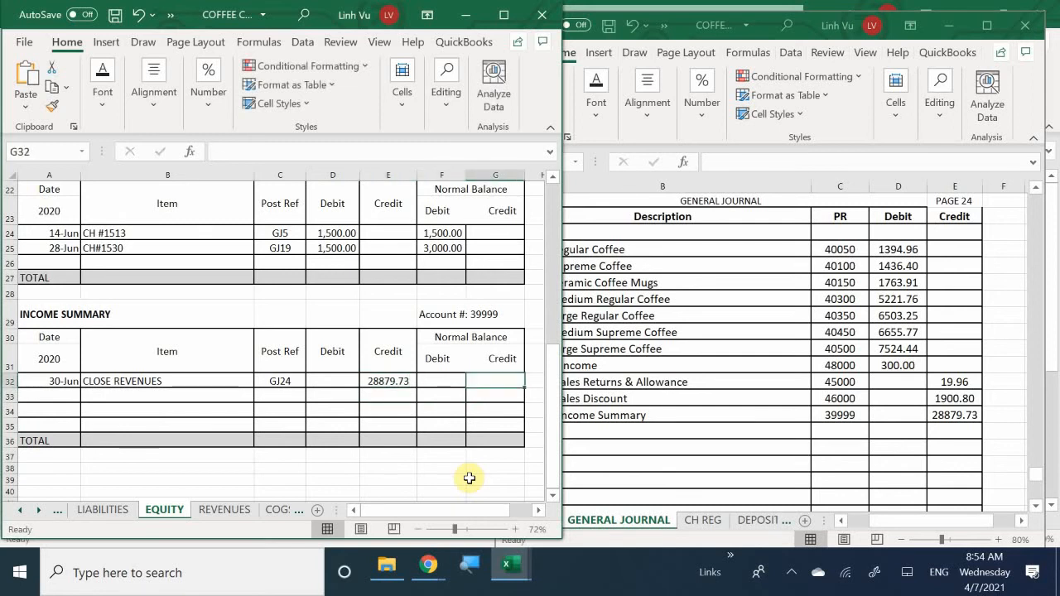
{"action": "type", "text": "="}
{"action": "key", "text": "Left"}
{"action": "key", "text": "Left"}
{"action": "key", "text": "Return"}
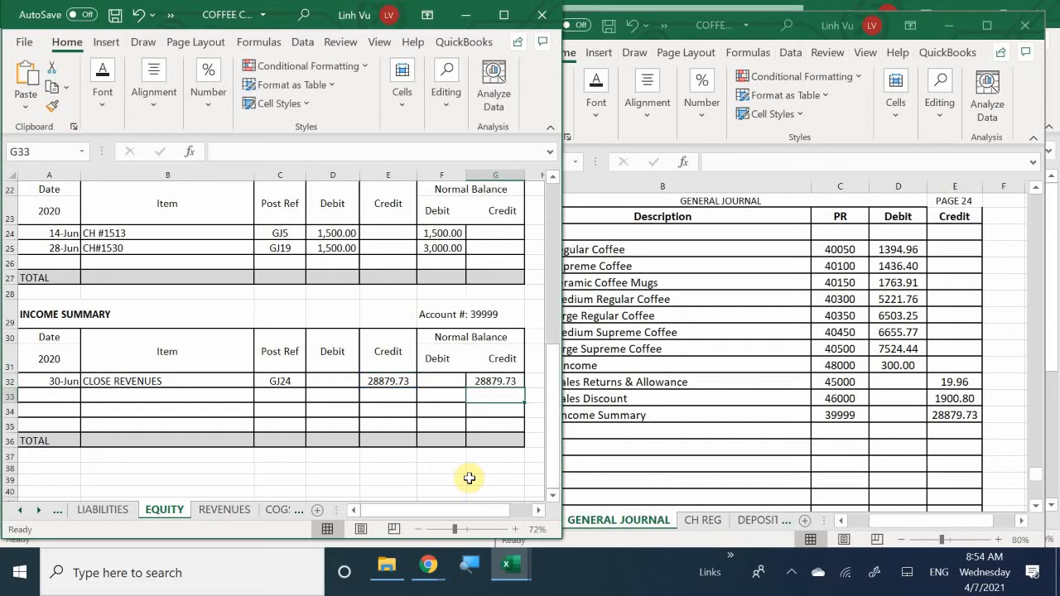
Step: Examine the unused rows below the Income Summary line through the end of page 24 in the general journal
{"action": "left_click", "coordinate": [640, 286]}
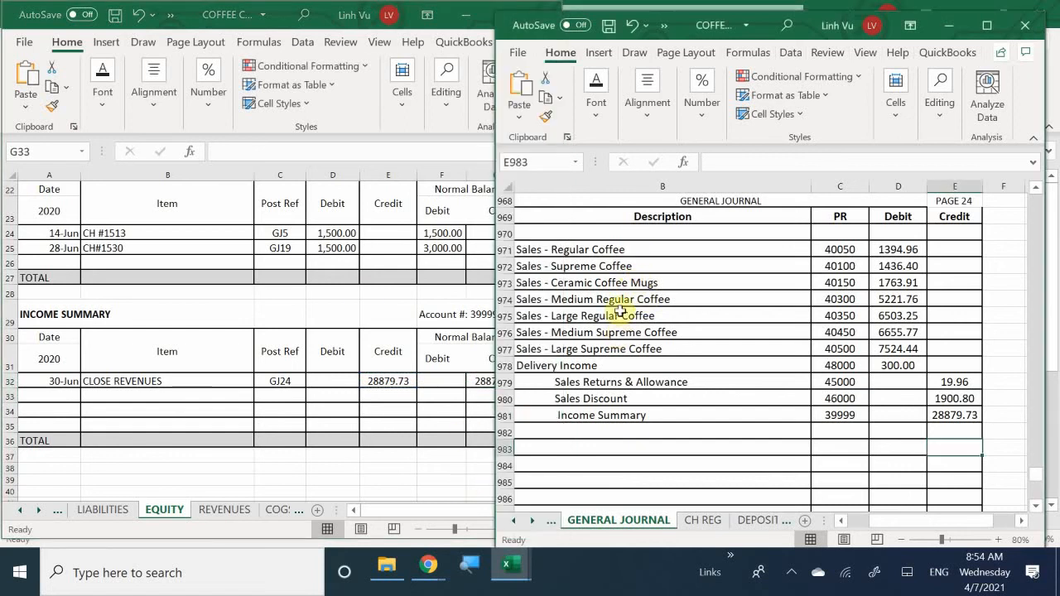
{"action": "scroll", "coordinate": [619, 311], "scroll_direction": "down", "scroll_amount": 5}
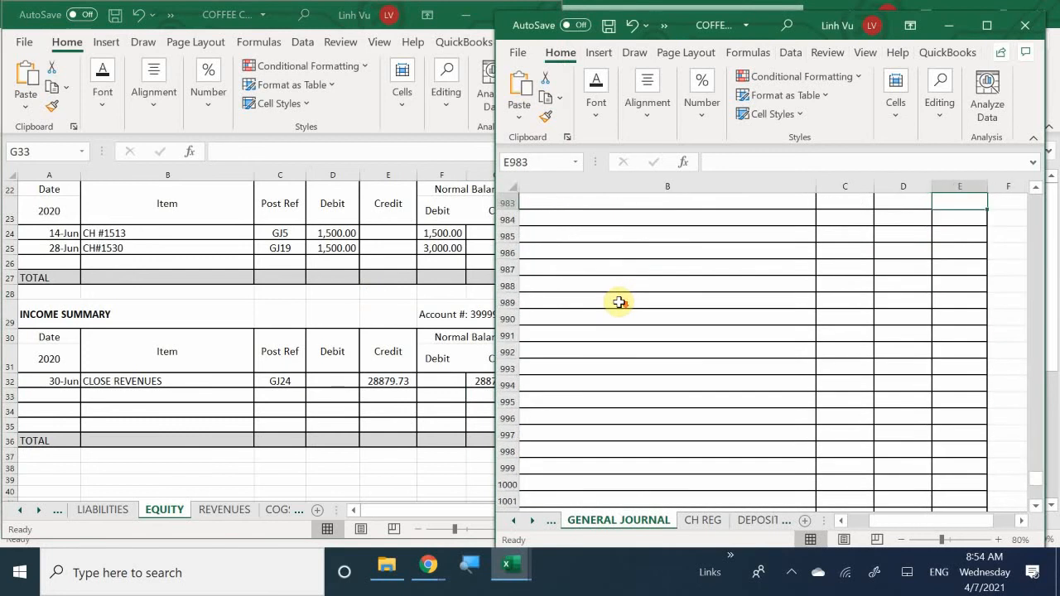
{"action": "scroll", "coordinate": [619, 302], "scroll_direction": "down", "scroll_amount": 3}
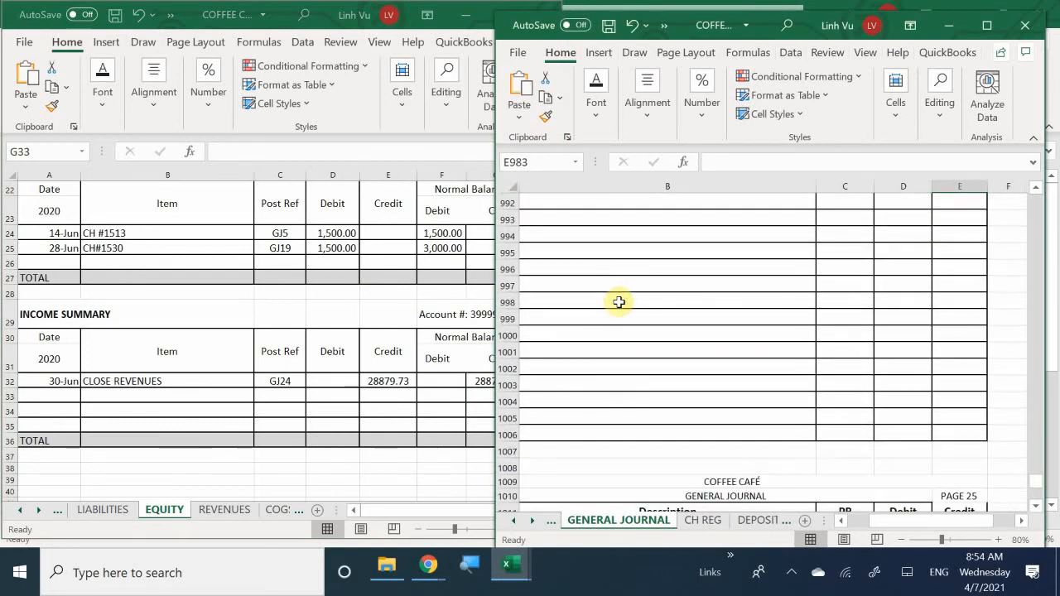
{"action": "scroll", "coordinate": [602, 291], "scroll_direction": "up", "scroll_amount": 5}
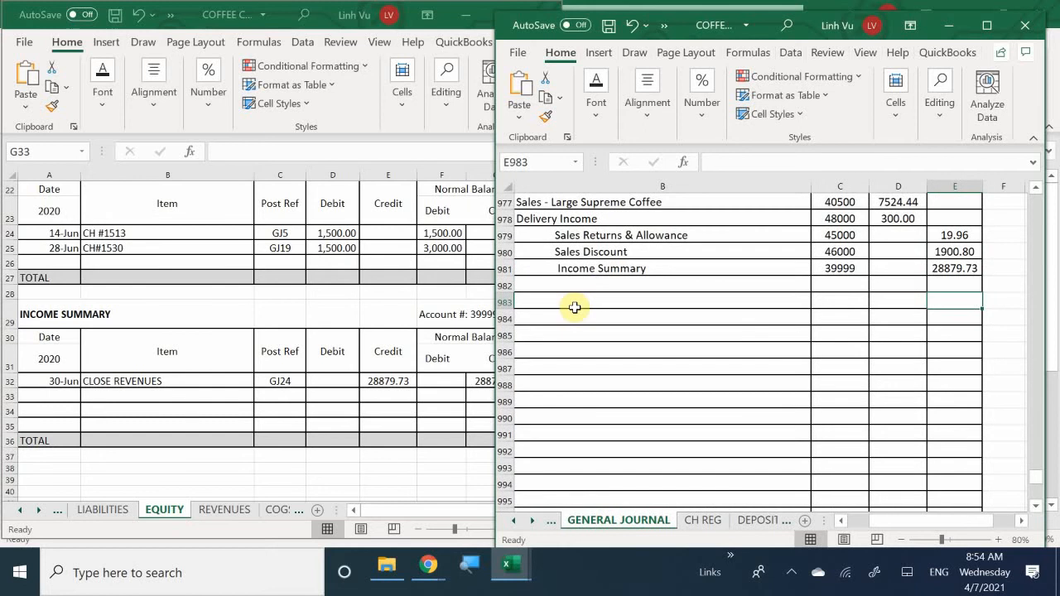
{"action": "left_click", "coordinate": [572, 300]}
{"action": "left_click", "coordinate": [570, 320]}
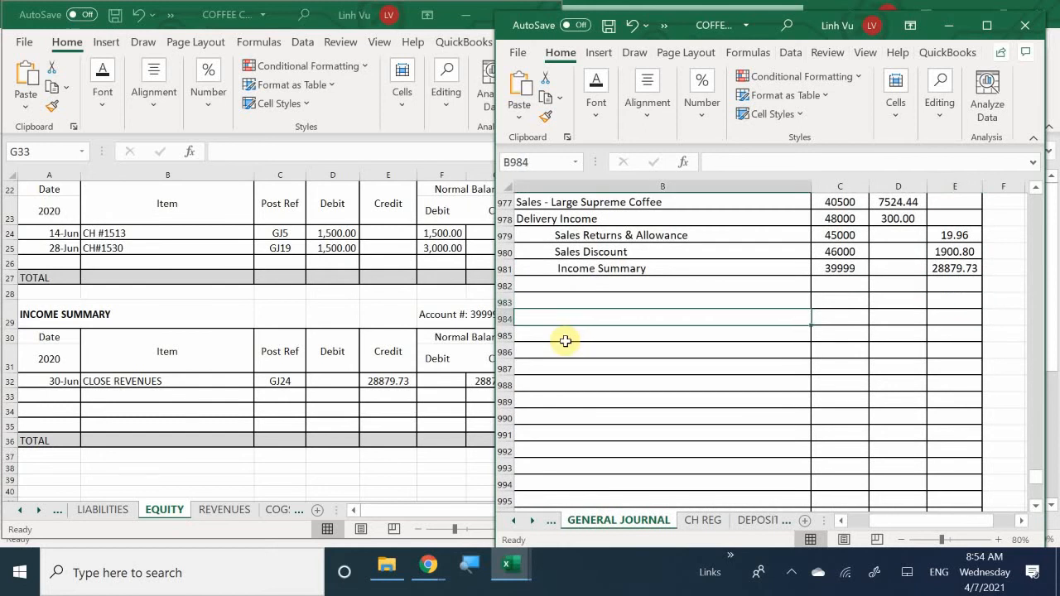
{"action": "left_click", "coordinate": [565, 341]}
{"action": "left_click", "coordinate": [566, 354]}
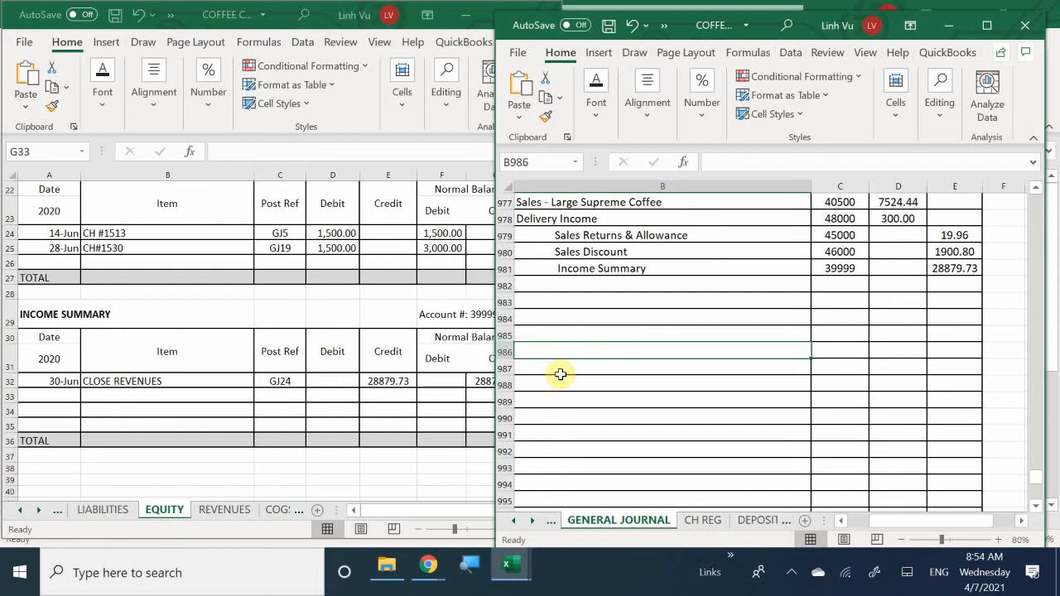
{"action": "left_click", "coordinate": [560, 373]}
{"action": "left_click", "coordinate": [555, 399]}
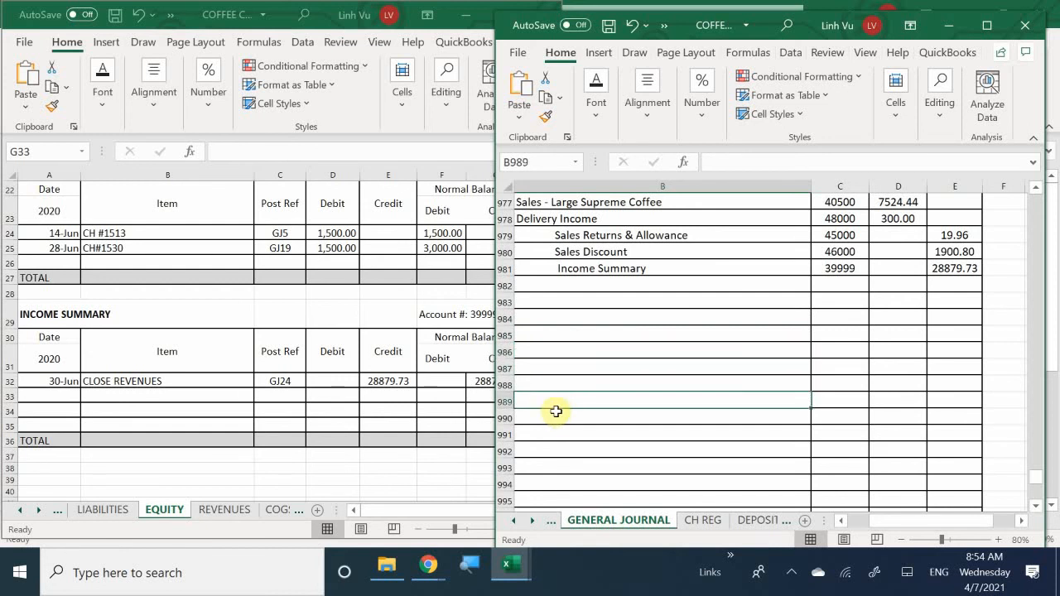
{"action": "scroll", "coordinate": [556, 415], "scroll_direction": "down", "scroll_amount": 1}
{"action": "scroll", "coordinate": [555, 416], "scroll_direction": "down", "scroll_amount": 5}
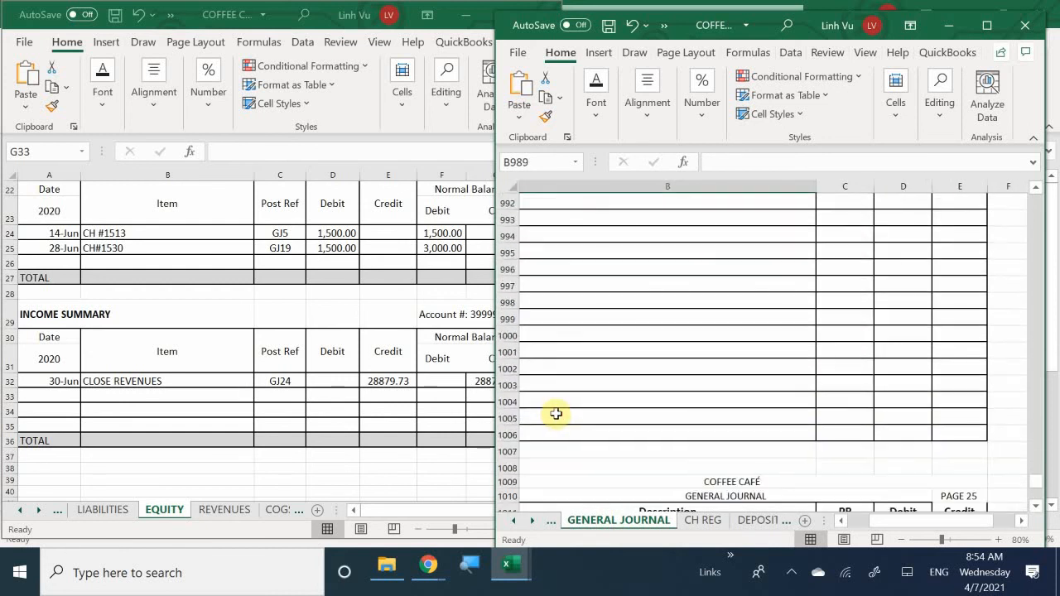
{"action": "scroll", "coordinate": [557, 409], "scroll_direction": "up", "scroll_amount": 6}
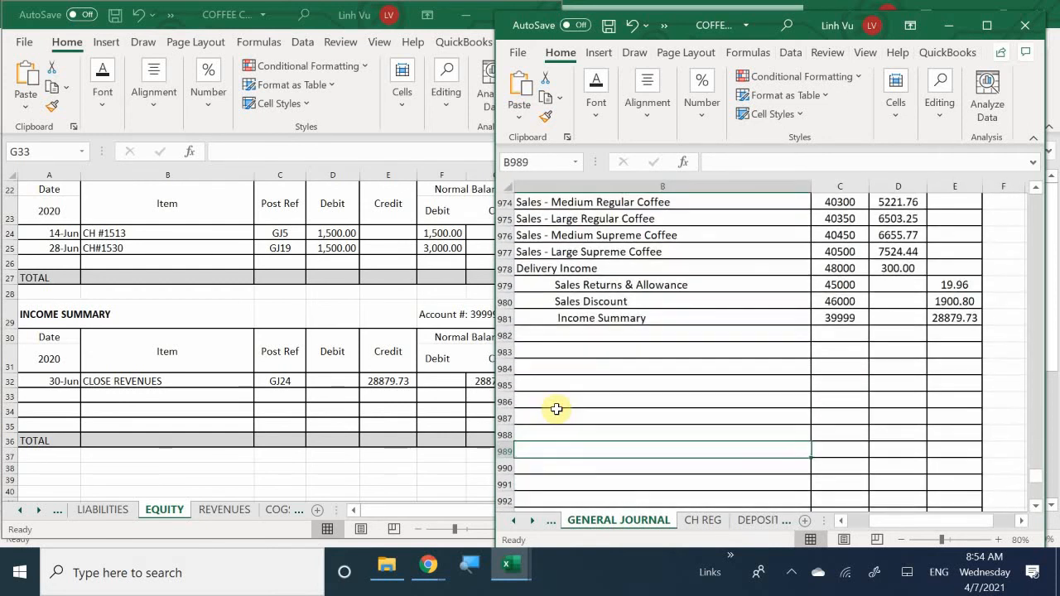
{"action": "left_click", "coordinate": [570, 365]}
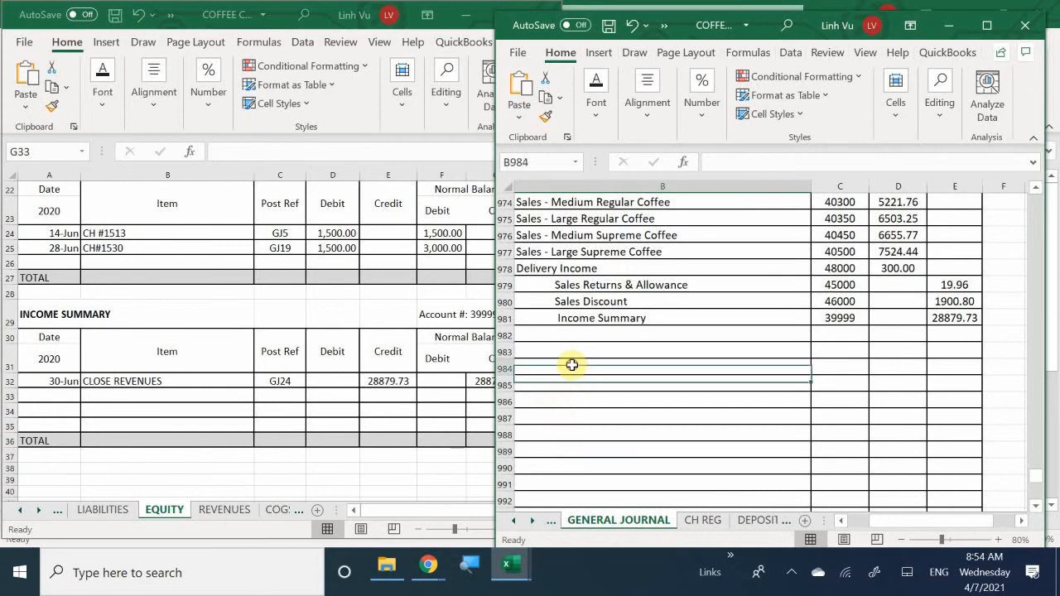
{"action": "left_click", "coordinate": [564, 398]}
{"action": "left_click", "coordinate": [560, 430]}
{"action": "scroll", "coordinate": [564, 421], "scroll_direction": "down", "scroll_amount": 1}
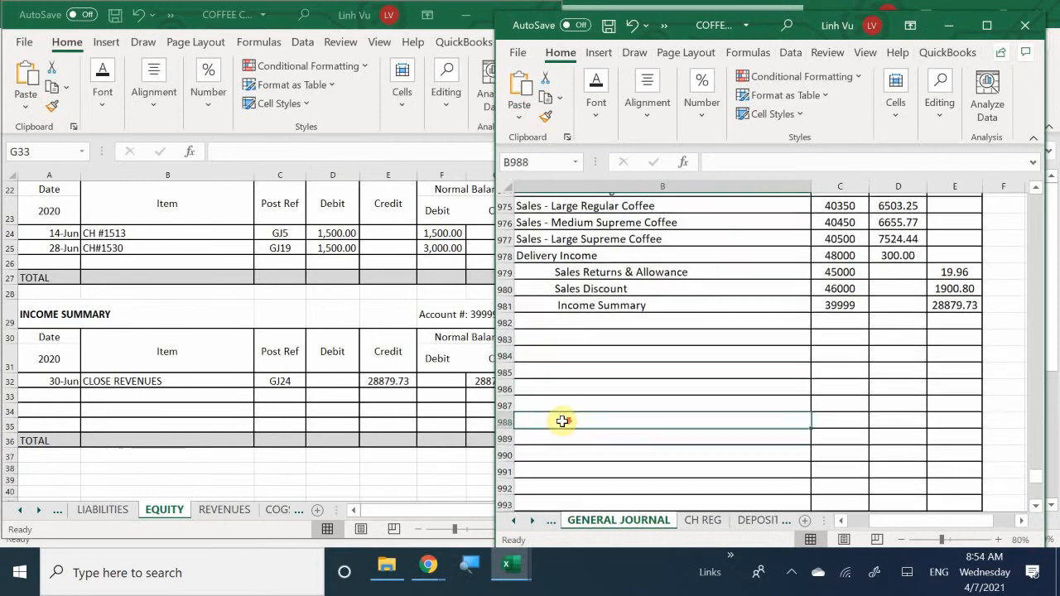
{"action": "left_click", "coordinate": [563, 412]}
{"action": "scroll", "coordinate": [563, 415], "scroll_direction": "down", "scroll_amount": 1}
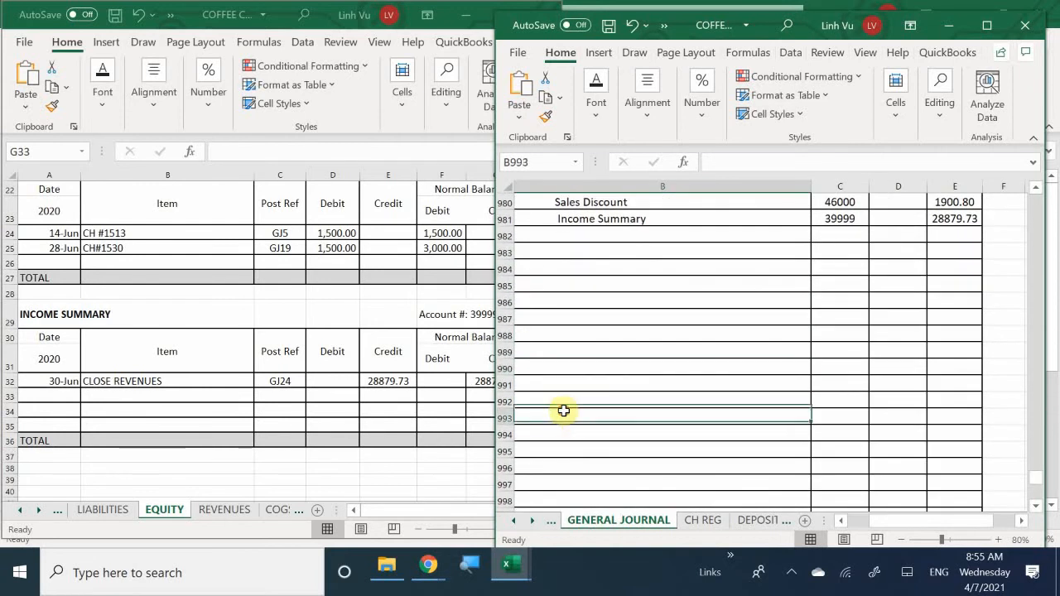
{"action": "left_click", "coordinate": [563, 419]}
{"action": "scroll", "coordinate": [564, 422], "scroll_direction": "down", "scroll_amount": 1}
{"action": "left_click", "coordinate": [563, 428]}
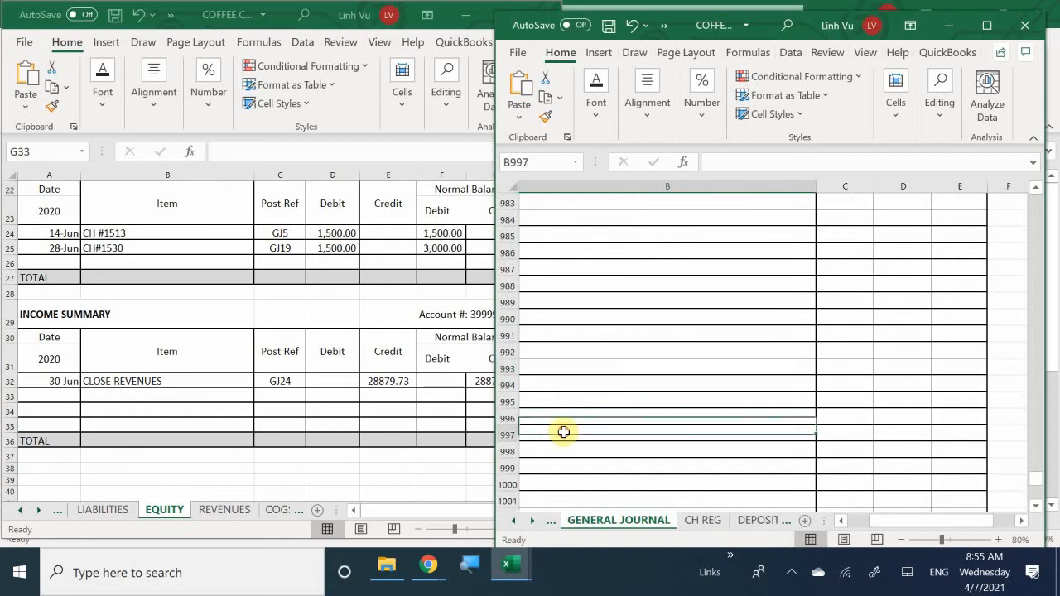
{"action": "scroll", "coordinate": [563, 430], "scroll_direction": "down", "scroll_amount": 1}
{"action": "left_click", "coordinate": [563, 432]}
{"action": "scroll", "coordinate": [563, 432], "scroll_direction": "down", "scroll_amount": 1}
{"action": "left_click", "coordinate": [563, 432]}
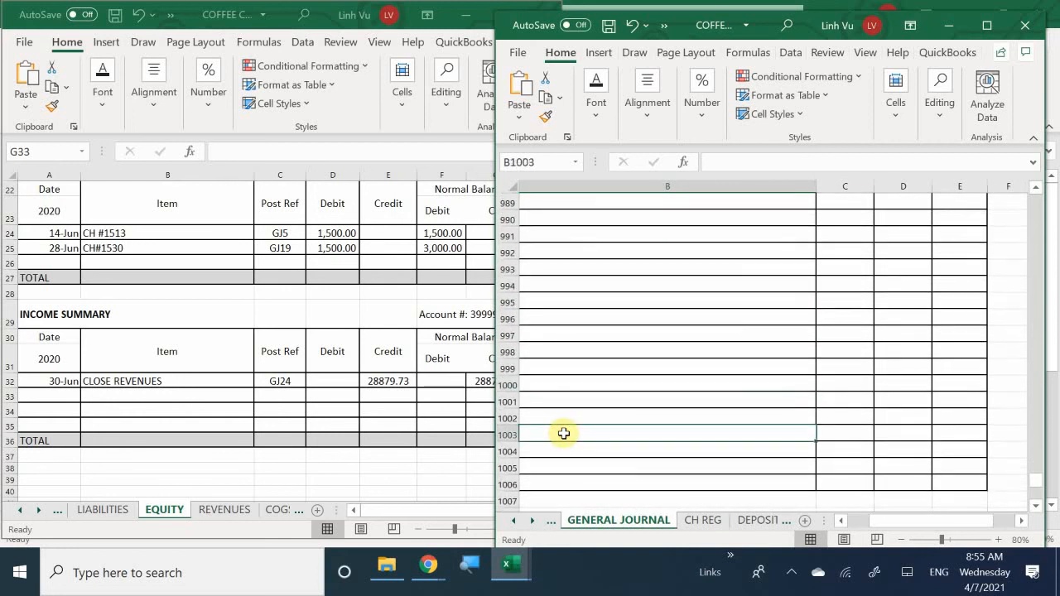
{"action": "scroll", "coordinate": [563, 433], "scroll_direction": "down", "scroll_amount": 1}
{"action": "left_click", "coordinate": [563, 433]}
{"action": "scroll", "coordinate": [562, 385], "scroll_direction": "up", "scroll_amount": 6}
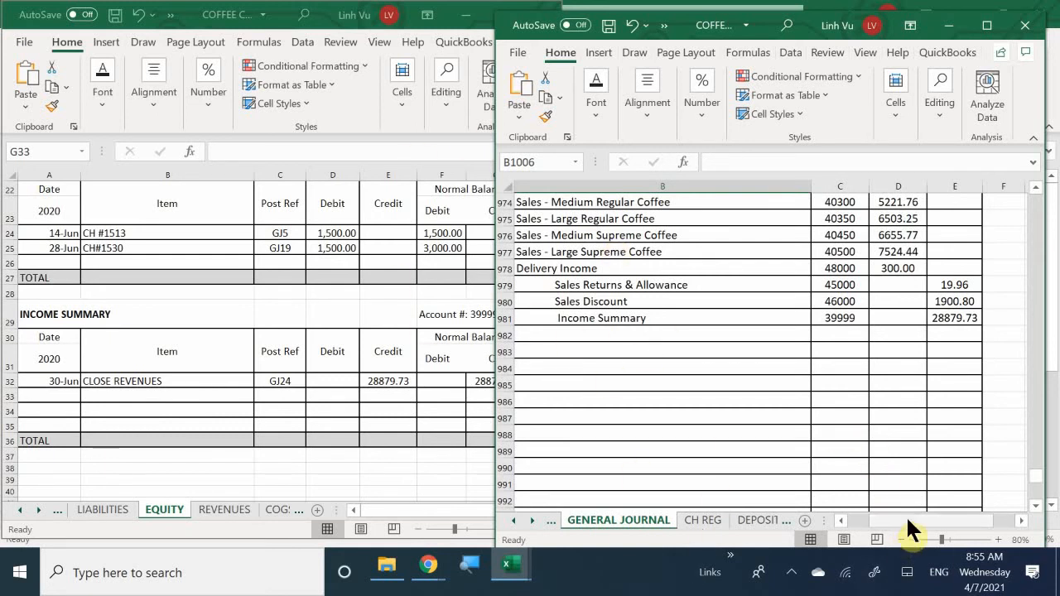
Step: Draw a straight diagonal line across the unused rows of general journal page 24, from column A in row 983 to the Credit column in row 1006
{"action": "left_click_drag", "start_coordinate": [906, 519], "coordinate": [878, 544]}
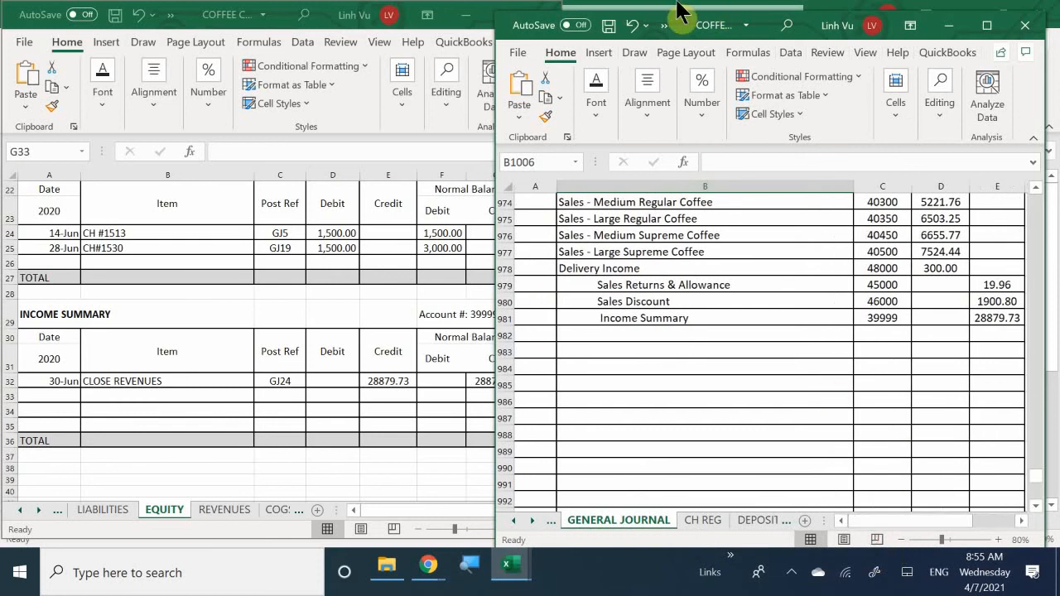
{"action": "left_click", "coordinate": [599, 53]}
{"action": "left_click", "coordinate": [577, 130]}
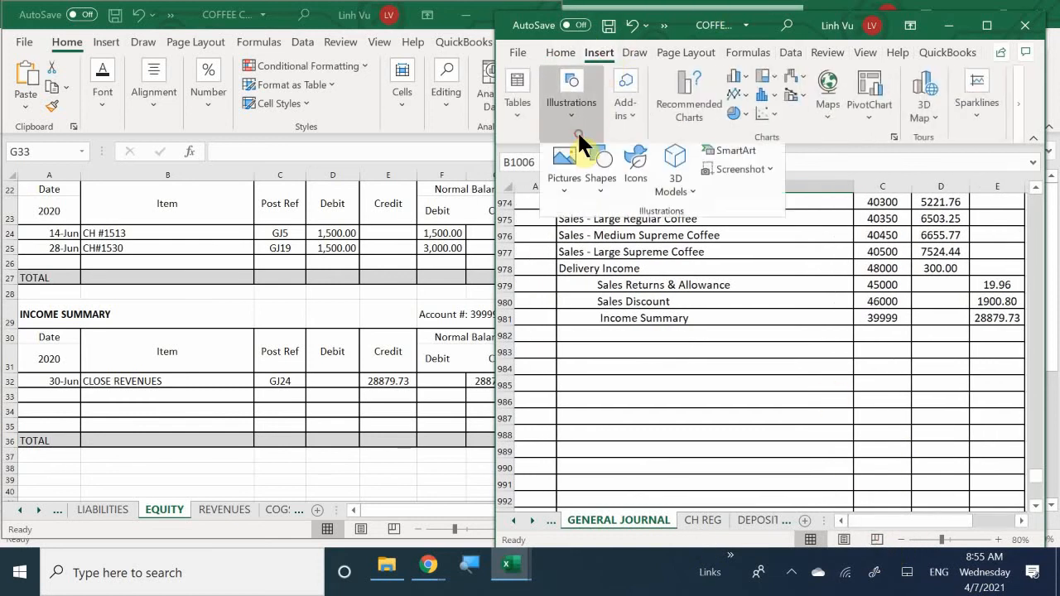
{"action": "left_click", "coordinate": [601, 171]}
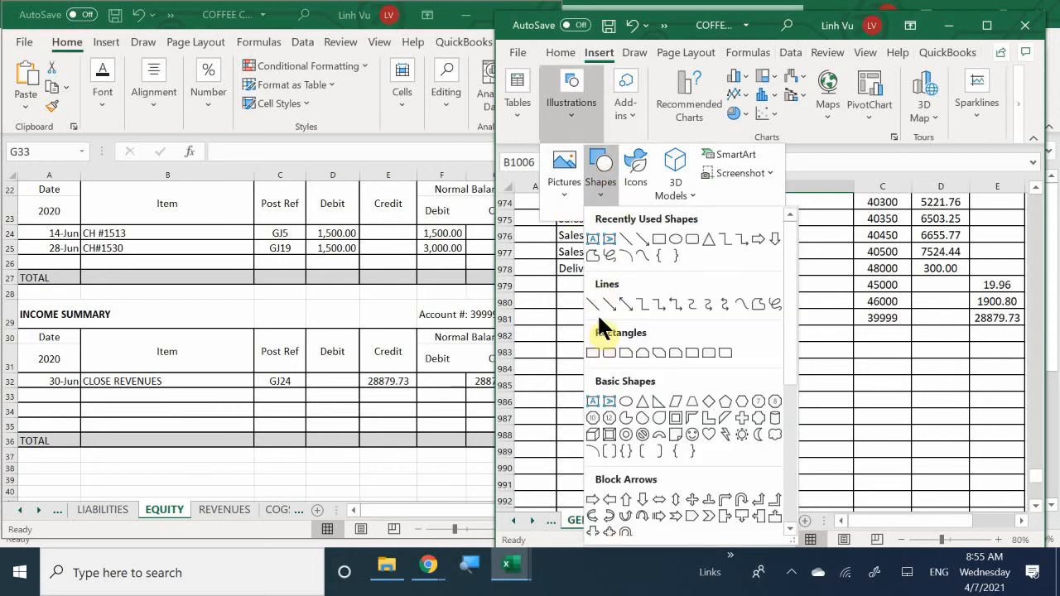
{"action": "left_click", "coordinate": [594, 305]}
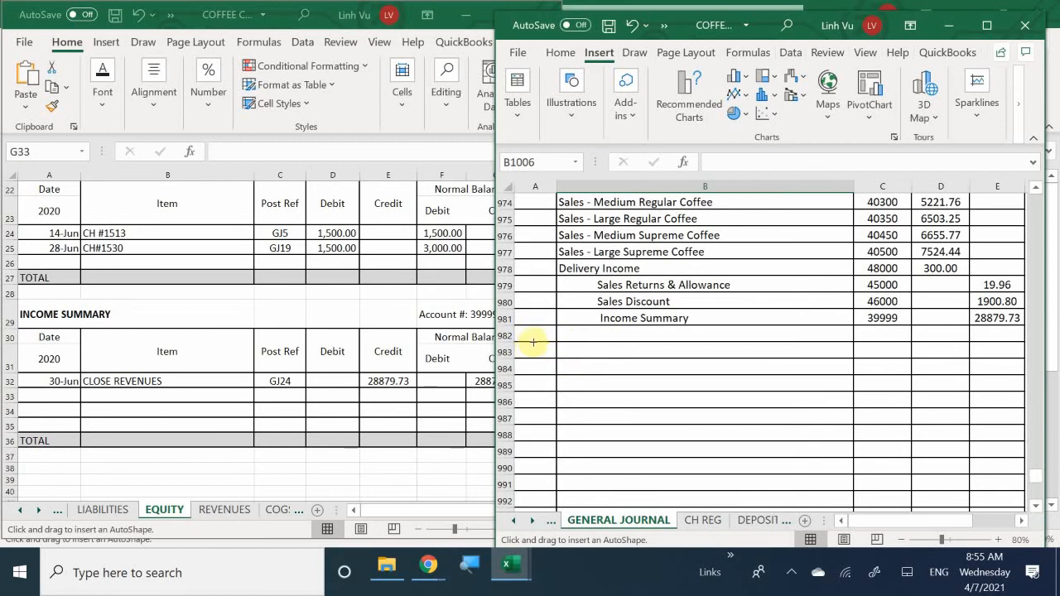
{"action": "mouse_move", "coordinate": [534, 346]}
{"action": "left_mouse_down"}
{"action": "mouse_move", "coordinate": [779, 426]}
{"action": "mouse_move", "coordinate": [1003, 522]}
{"action": "mouse_move", "coordinate": [944, 586]}
{"action": "mouse_move", "coordinate": [859, 480]}
{"action": "mouse_move", "coordinate": [830, 406]}
{"action": "mouse_move", "coordinate": [875, 584]}
{"action": "mouse_move", "coordinate": [930, 489]}
{"action": "mouse_move", "coordinate": [953, 540]}
{"action": "mouse_move", "coordinate": [973, 489]}
{"action": "mouse_move", "coordinate": [973, 523]}
{"action": "mouse_move", "coordinate": [968, 502]}
{"action": "mouse_move", "coordinate": [972, 511]}
{"action": "mouse_move", "coordinate": [968, 502]}
{"action": "mouse_move", "coordinate": [958, 511]}
{"action": "mouse_move", "coordinate": [966, 425]}
{"action": "mouse_move", "coordinate": [956, 414]}
{"action": "mouse_move", "coordinate": [964, 419]}
{"action": "left_mouse_up"}
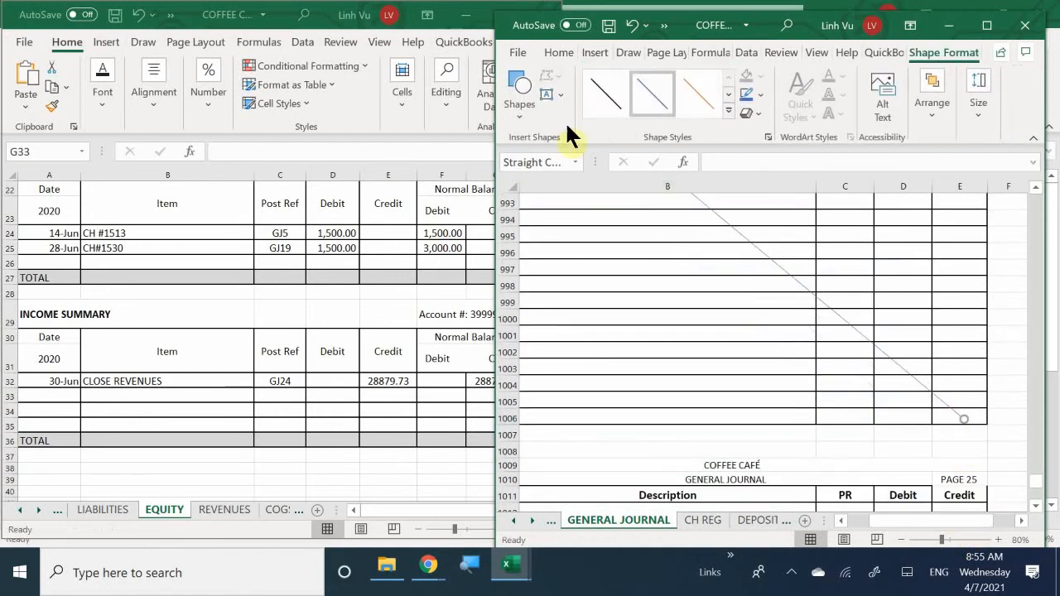
Step: Apply a heavier solid black line style to the diagonal line striking out the unused rows on page 24
{"action": "left_click", "coordinate": [728, 111]}
{"action": "left_click", "coordinate": [606, 229]}
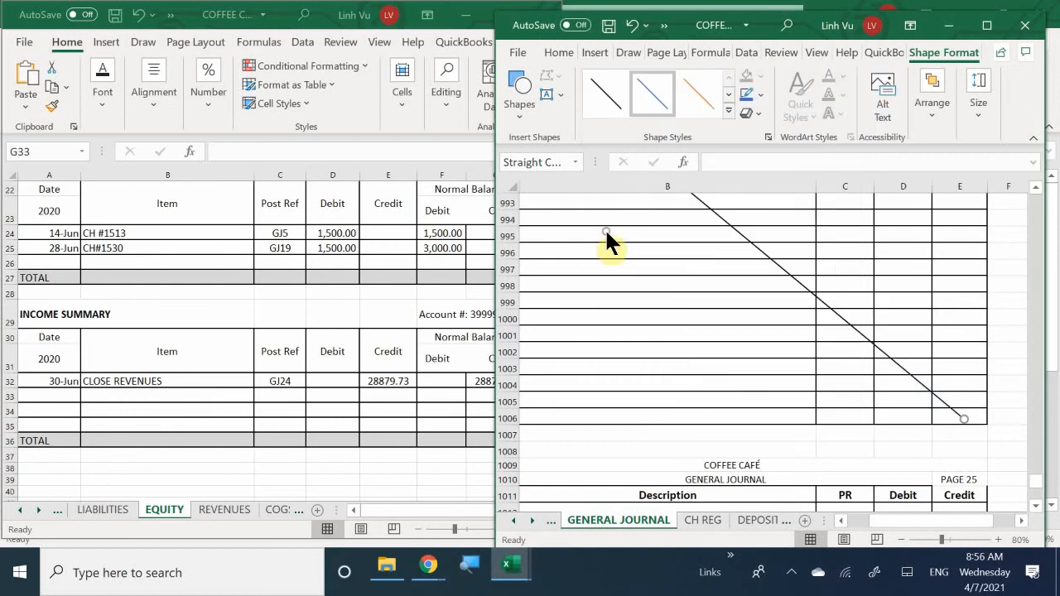
{"action": "scroll", "coordinate": [601, 328], "scroll_direction": "up", "scroll_amount": 1}
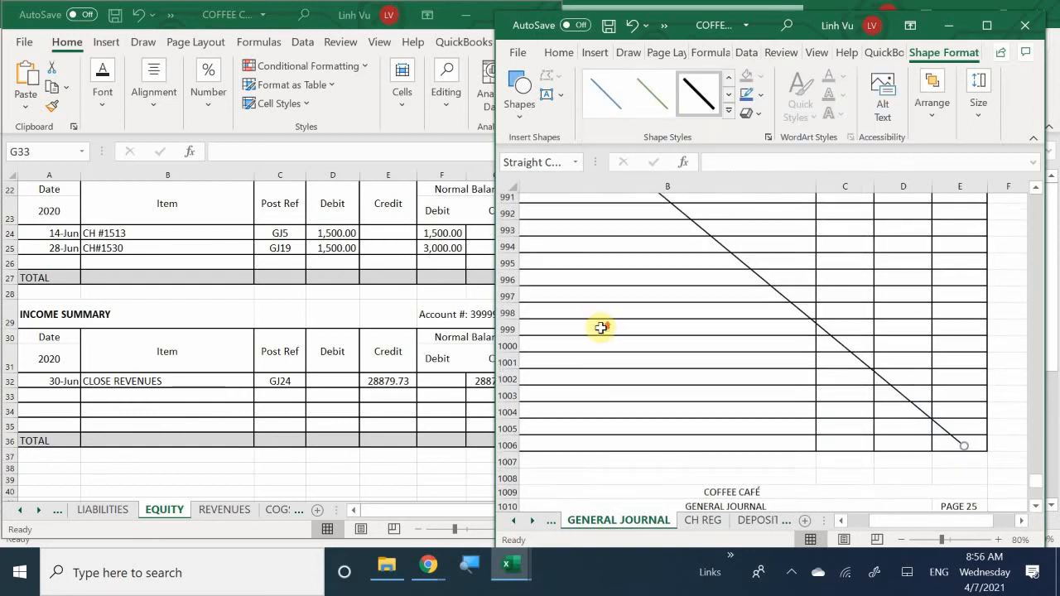
{"action": "scroll", "coordinate": [601, 328], "scroll_direction": "up", "scroll_amount": 6}
{"action": "scroll", "coordinate": [602, 323], "scroll_direction": "down", "scroll_amount": 3}
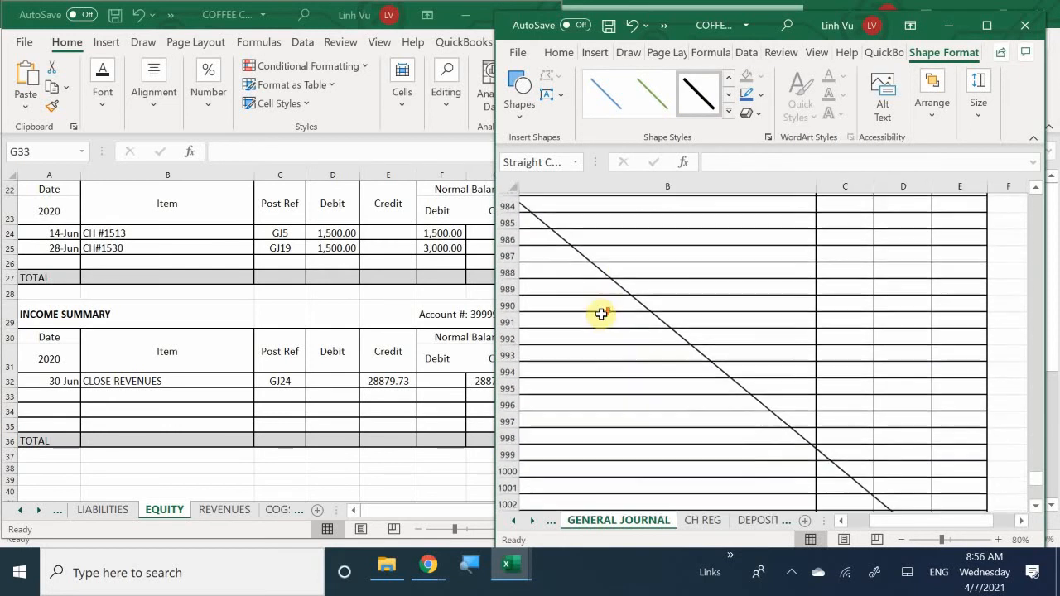
Step: Enter the date 6/30 in cell A1013, under the year on general journal page 25
{"action": "scroll", "coordinate": [601, 314], "scroll_direction": "down", "scroll_amount": 8}
{"action": "left_click", "coordinate": [599, 323]}
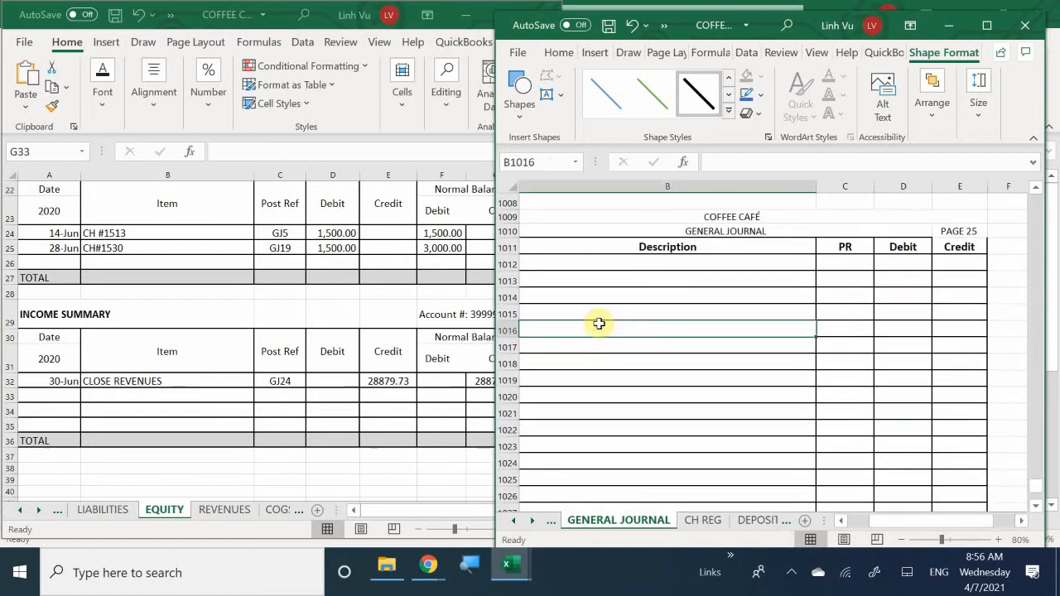
{"action": "key", "text": "Left"}
{"action": "key", "text": "Up"}
{"action": "key", "text": "Up"}
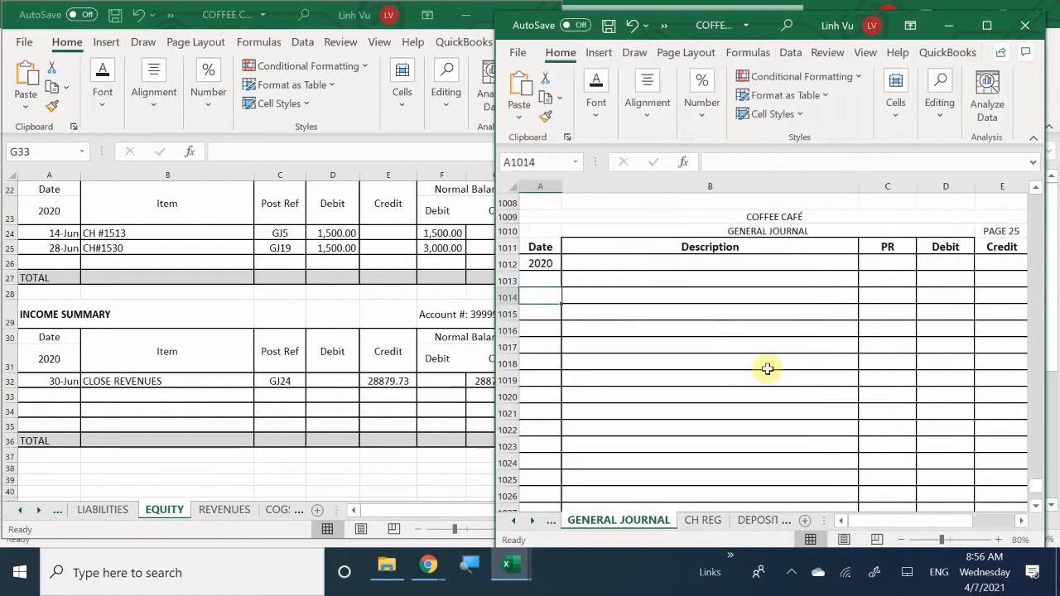
{"action": "key", "text": "Up"}
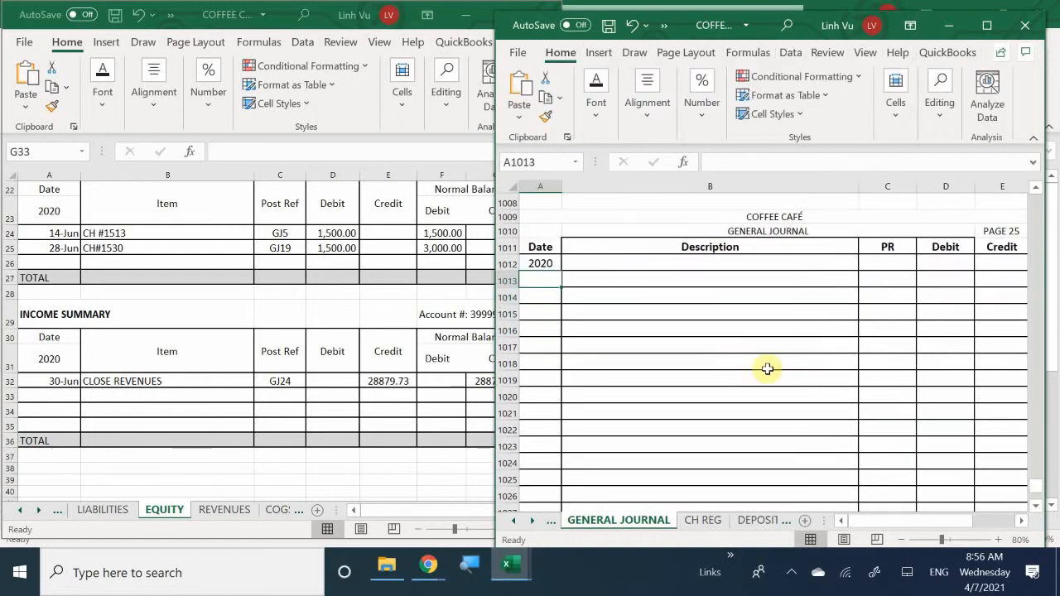
{"action": "type", "text": "6/"}
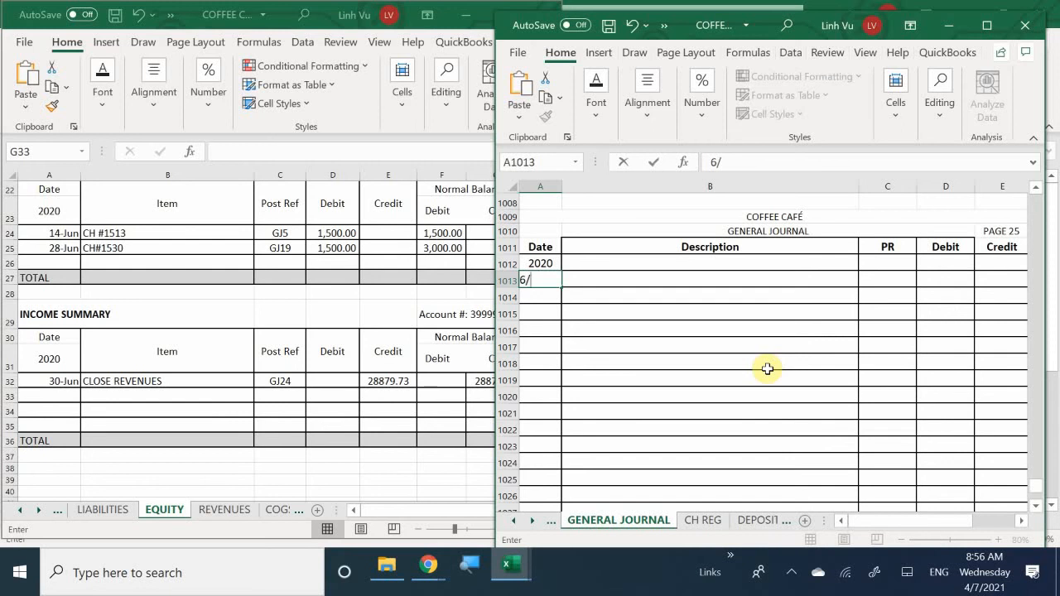
{"action": "type", "text": "30"}
{"action": "key", "text": "Return"}
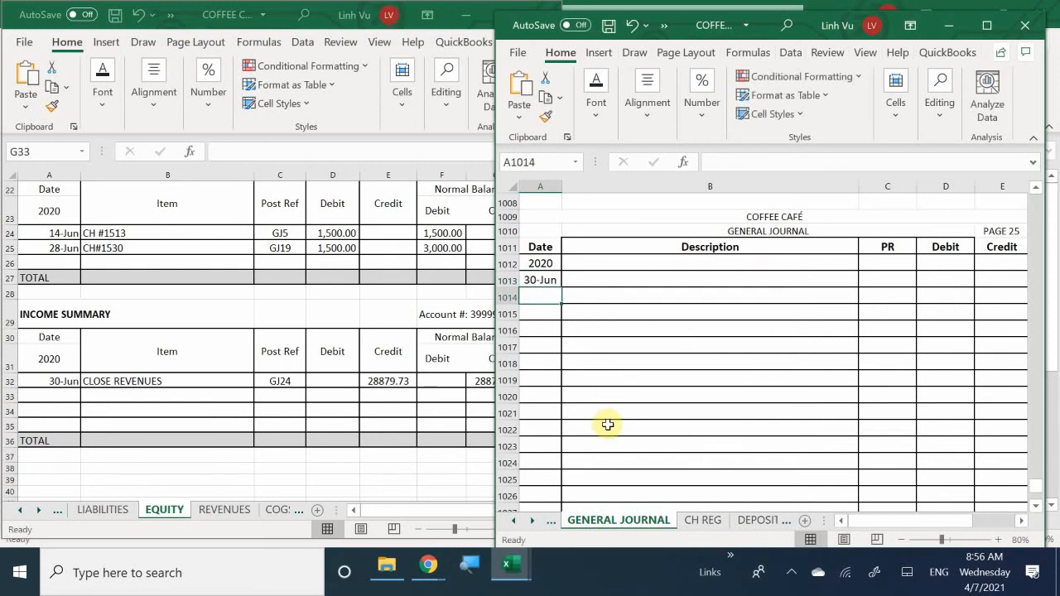
Step: Examine the revenue closing entry and the struck-out rows on general journal page 24
{"action": "scroll", "coordinate": [610, 424], "scroll_direction": "up", "scroll_amount": 4}
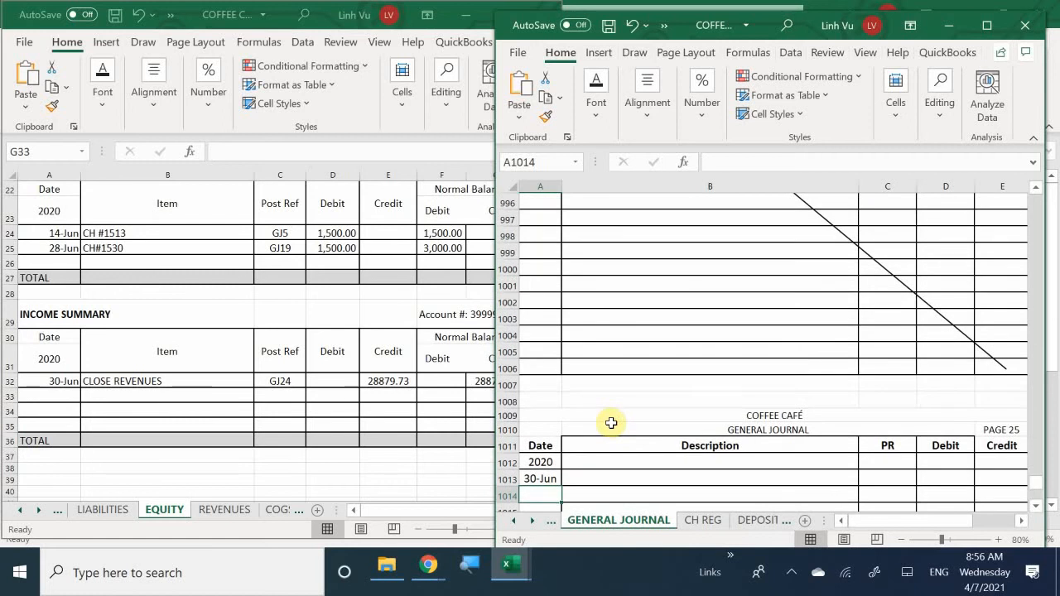
{"action": "scroll", "coordinate": [610, 423], "scroll_direction": "up", "scroll_amount": 8}
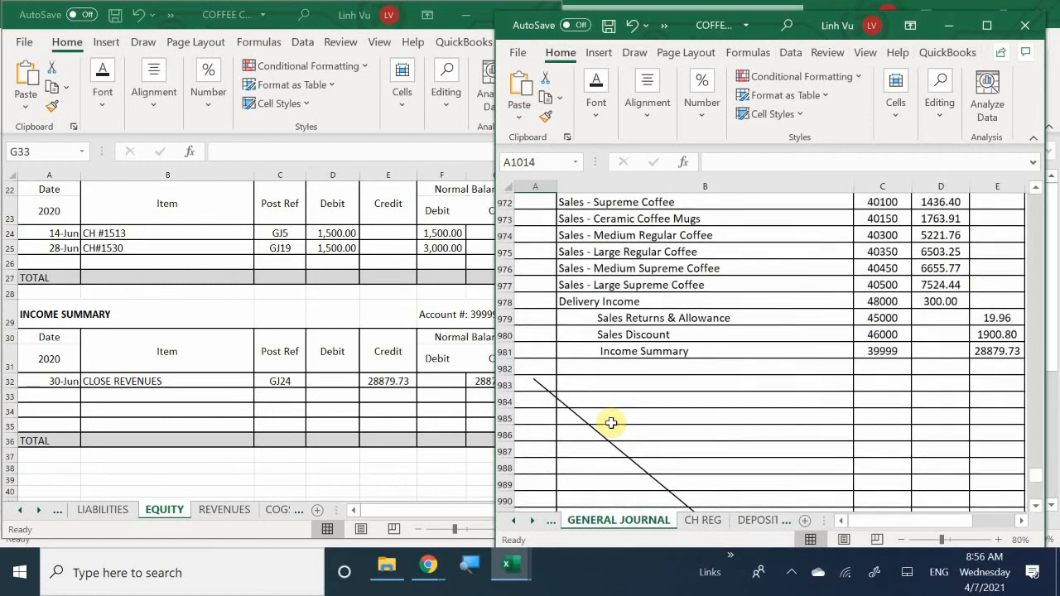
{"action": "scroll", "coordinate": [611, 423], "scroll_direction": "up", "scroll_amount": 2}
{"action": "scroll", "coordinate": [610, 424], "scroll_direction": "down", "scroll_amount": 8}
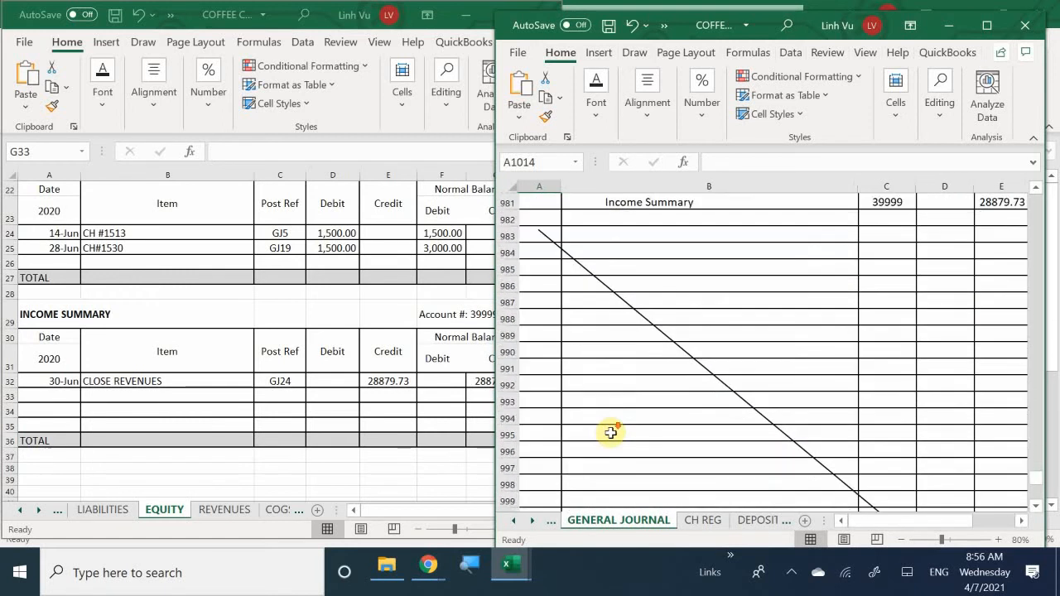
{"action": "scroll", "coordinate": [603, 389], "scroll_direction": "down", "scroll_amount": 1}
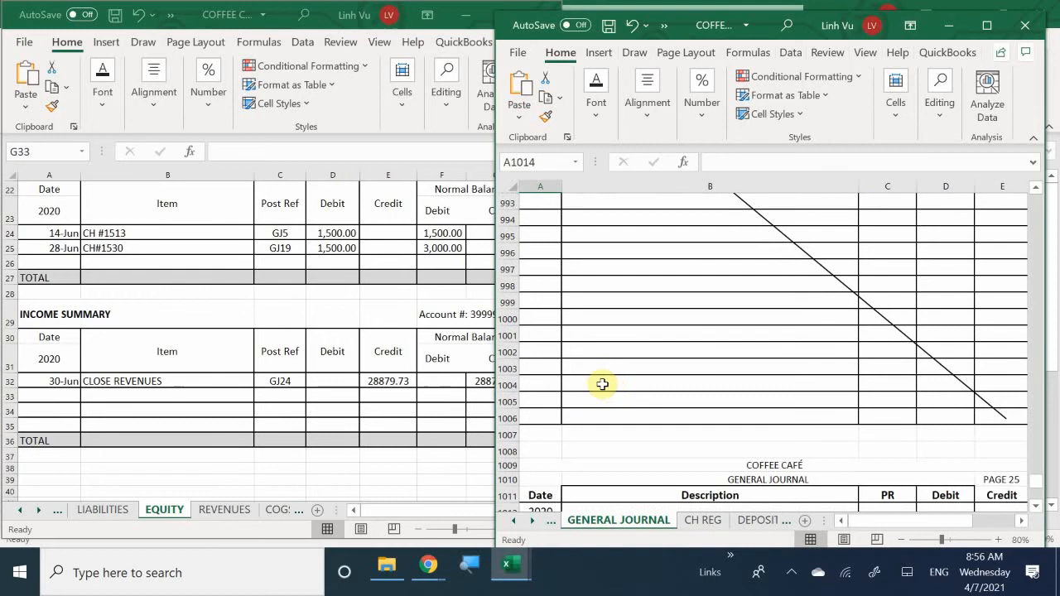
{"action": "scroll", "coordinate": [601, 383], "scroll_direction": "up", "scroll_amount": 5}
{"action": "scroll", "coordinate": [602, 383], "scroll_direction": "down", "scroll_amount": 7}
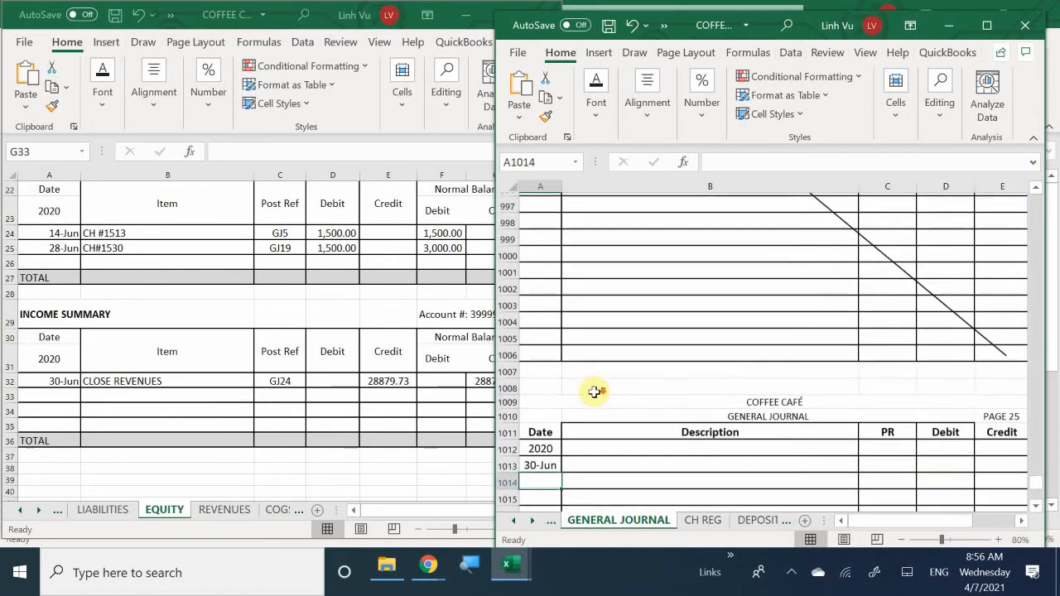
{"action": "scroll", "coordinate": [589, 394], "scroll_direction": "down", "scroll_amount": 1}
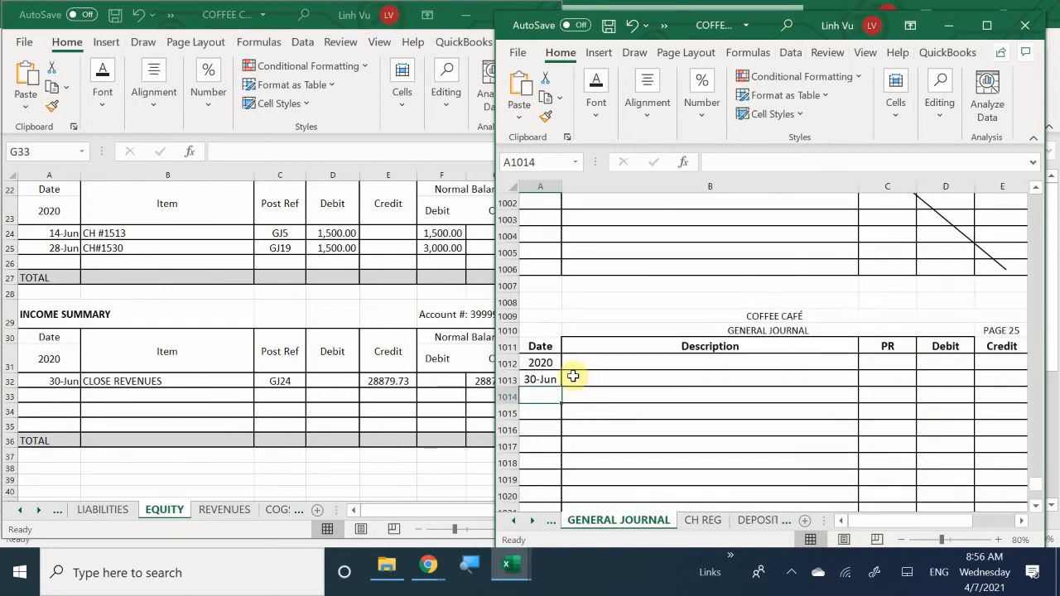
Step: Enter Income Summary as the description in row 1013 with post reference 39999
{"action": "left_click", "coordinate": [579, 381]}
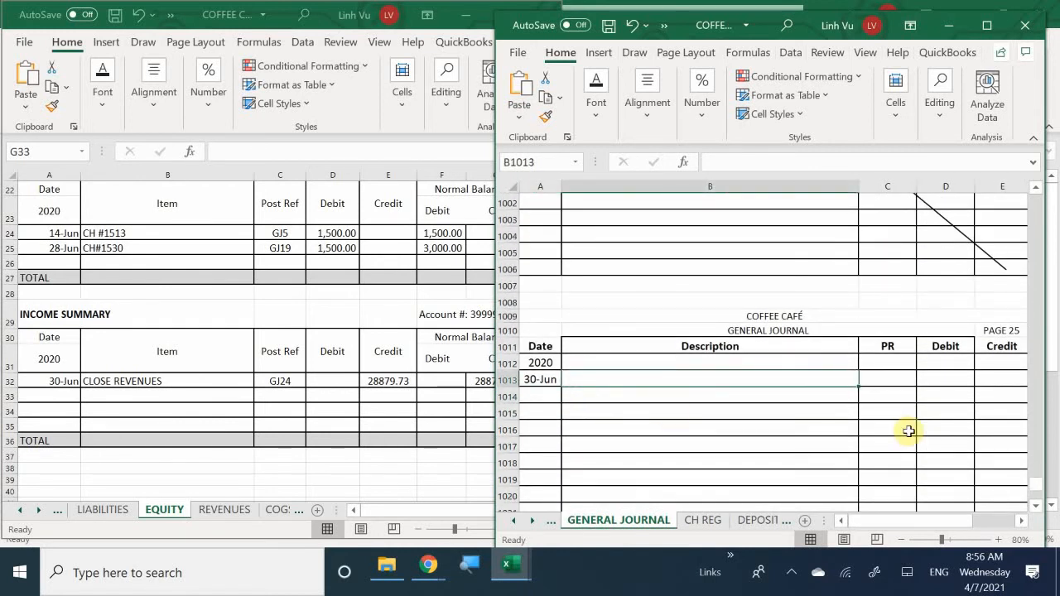
{"action": "type", "text": "Income"}
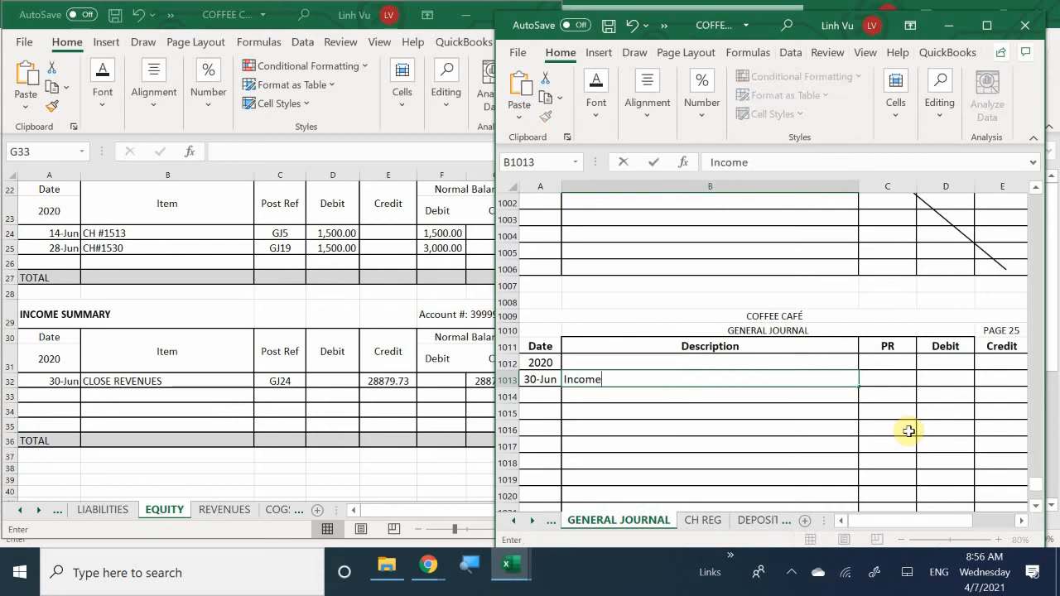
{"action": "type", "text": " Summary"}
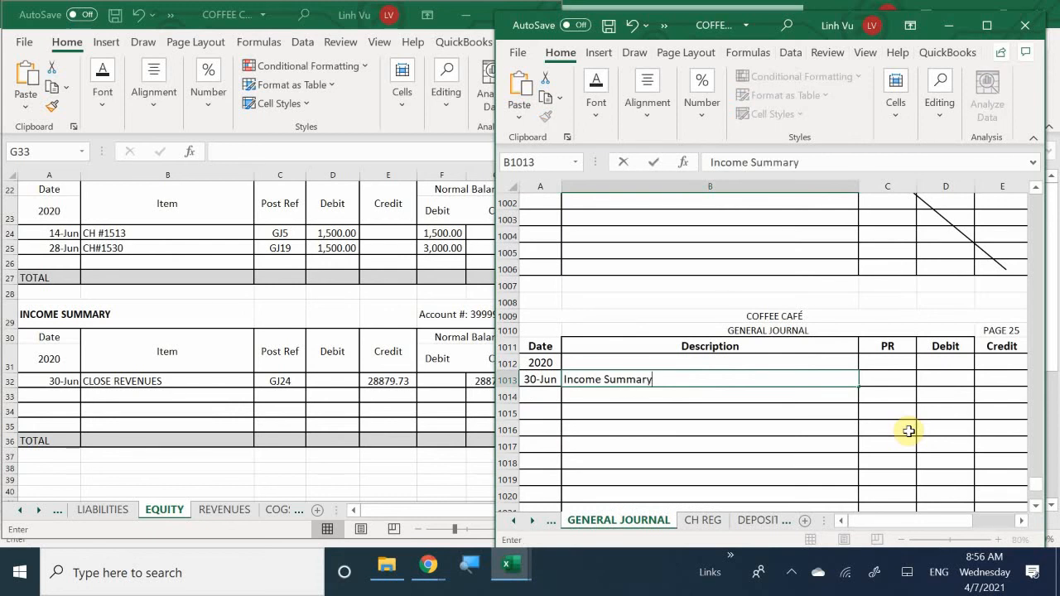
{"action": "key", "text": "Tab"}
{"action": "type", "text": "3"}
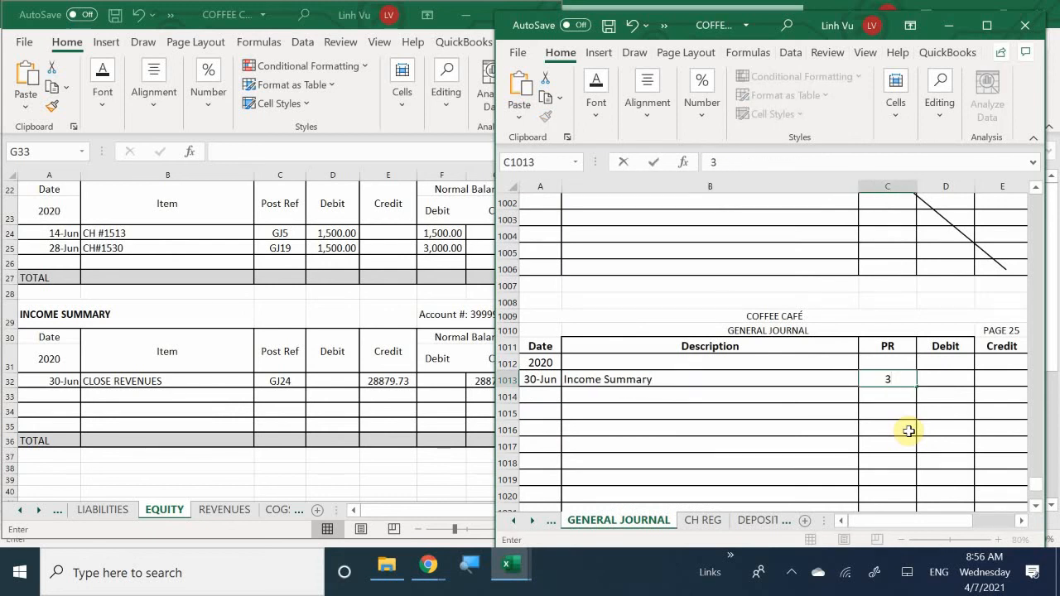
{"action": "type", "text": "9999"}
{"action": "key", "text": "Return"}
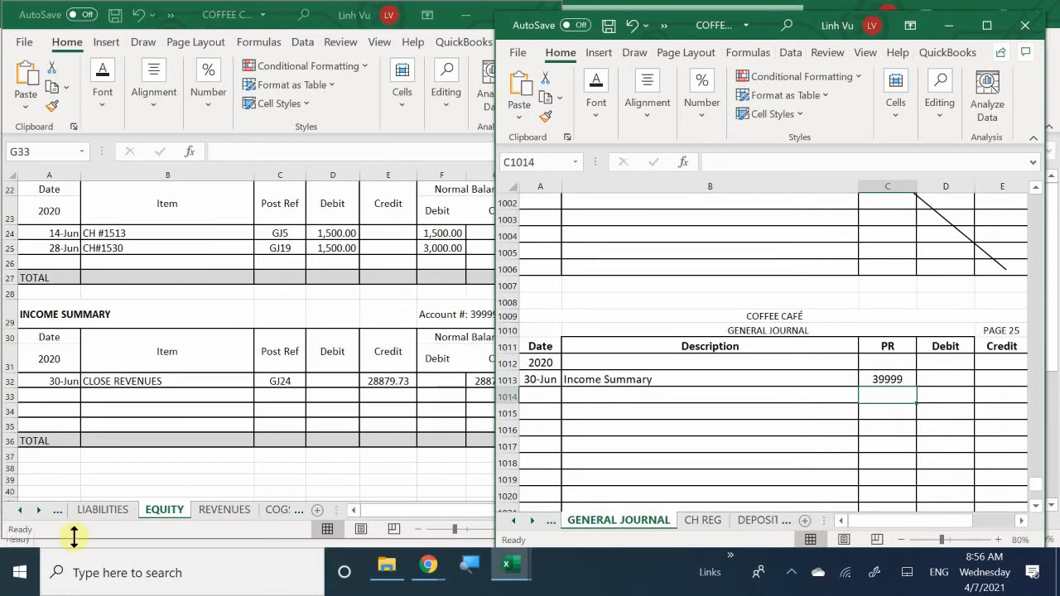
Step: Open the COGS ledger sheet and review the COGS – Regular Coffee account down to its last entry
{"action": "left_click", "coordinate": [270, 510]}
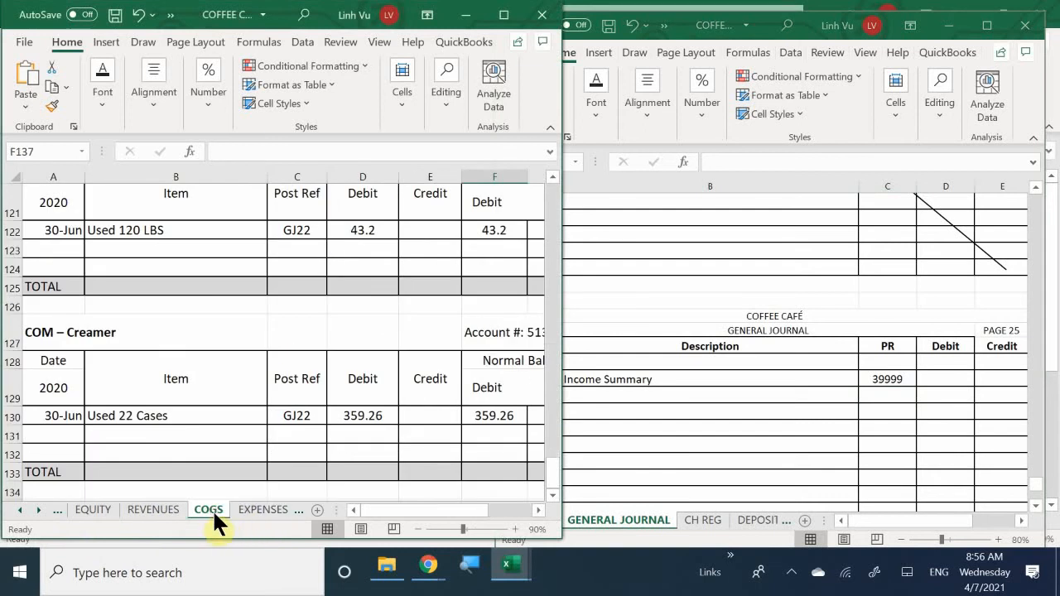
{"action": "scroll", "coordinate": [387, 315], "scroll_direction": "up", "scroll_amount": 15}
{"action": "scroll", "coordinate": [389, 316], "scroll_direction": "up", "scroll_amount": 20}
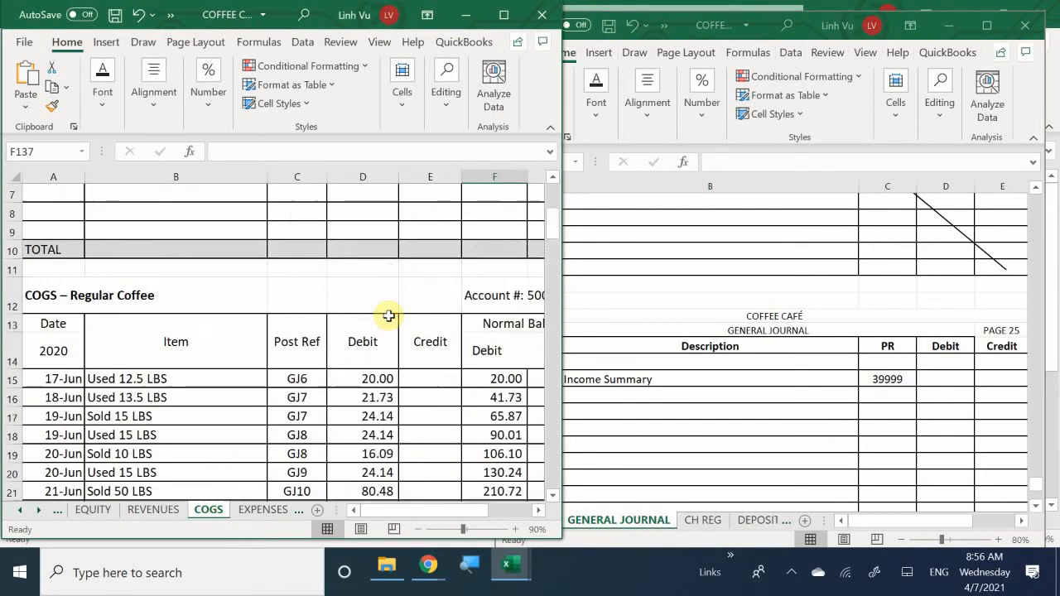
{"action": "scroll", "coordinate": [389, 316], "scroll_direction": "down", "scroll_amount": 3}
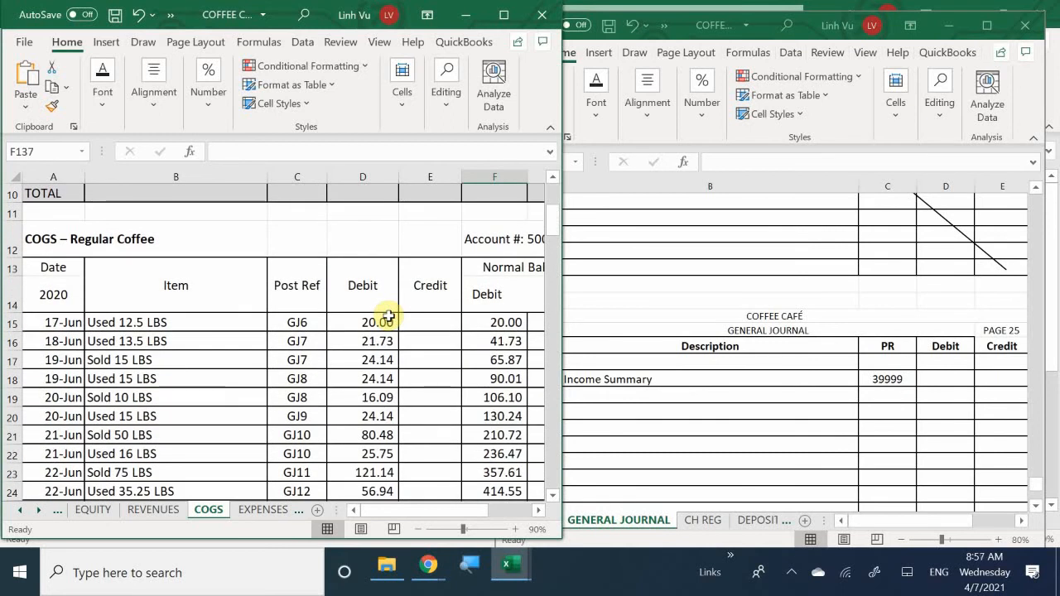
{"action": "scroll", "coordinate": [388, 315], "scroll_direction": "down", "scroll_amount": 5}
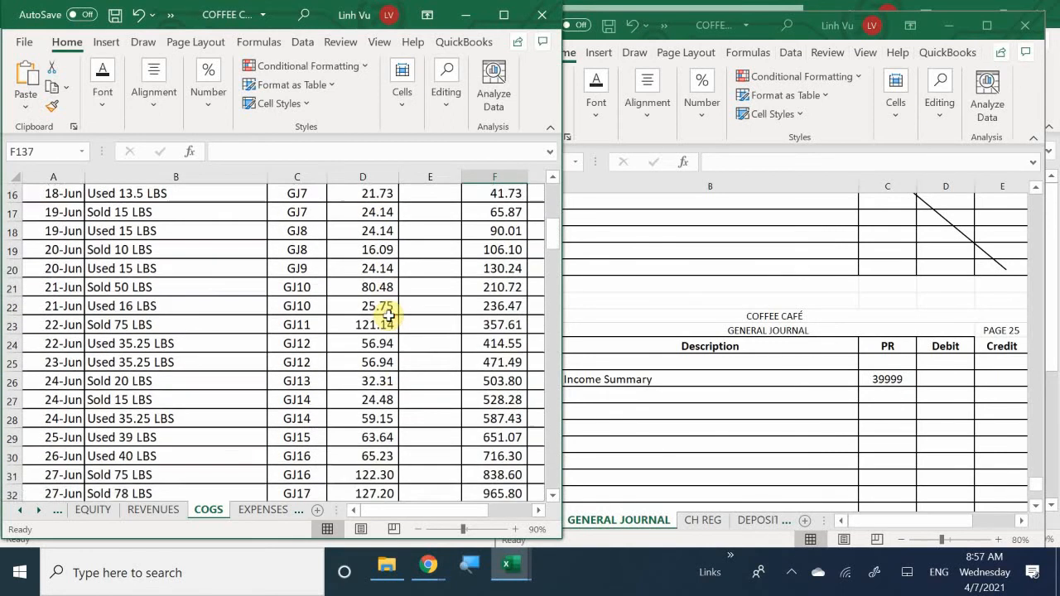
{"action": "scroll", "coordinate": [389, 315], "scroll_direction": "down", "scroll_amount": 1}
{"action": "scroll", "coordinate": [388, 313], "scroll_direction": "up", "scroll_amount": 1}
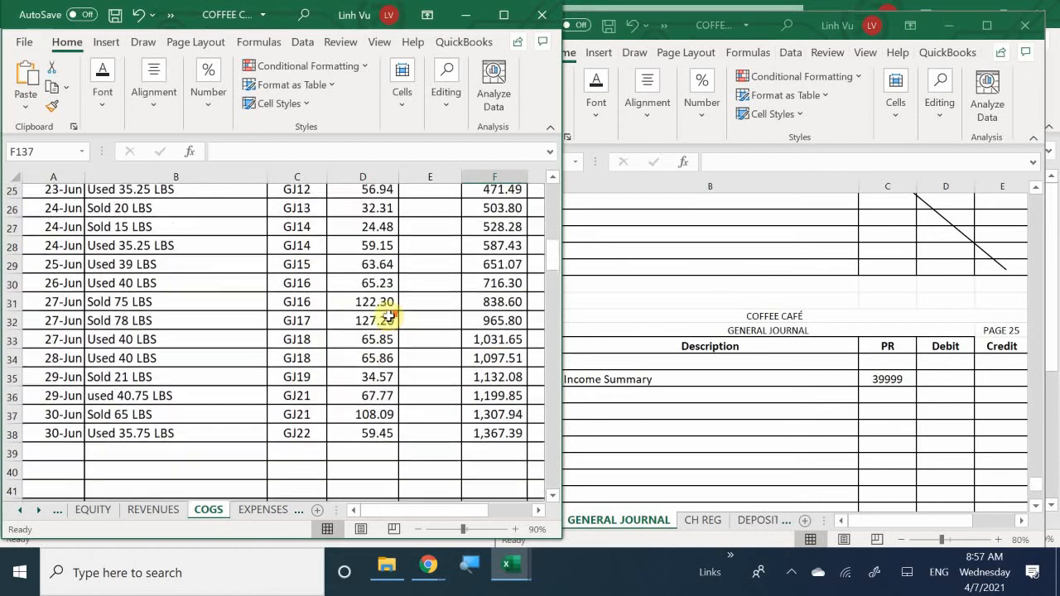
Step: Enter the indented description COGS - Regular Coffee in general journal row 1014, below Income Summary
{"action": "left_click", "coordinate": [606, 395]}
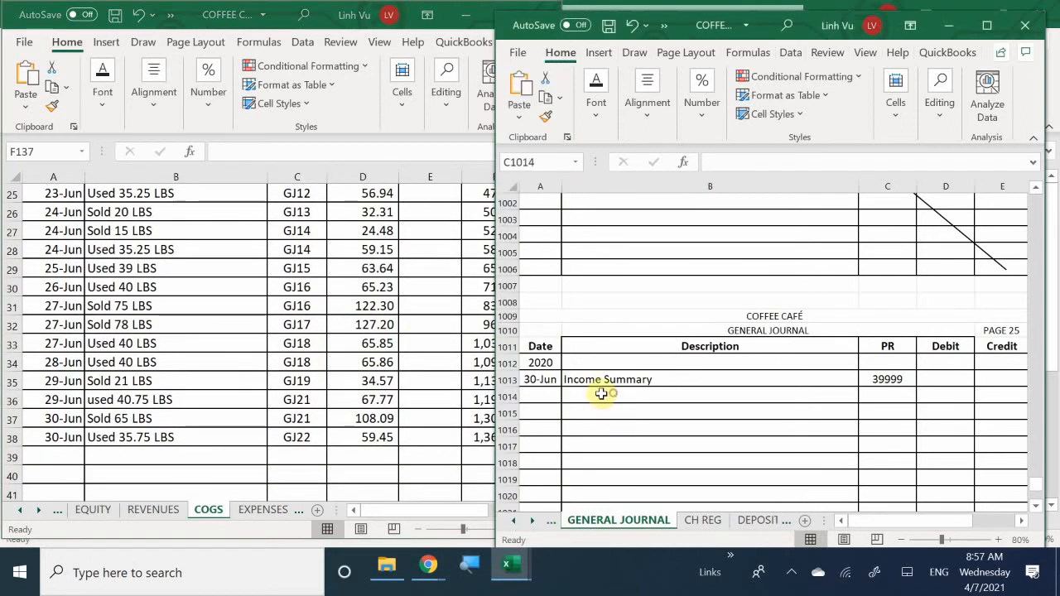
{"action": "double_click", "coordinate": [655, 403]}
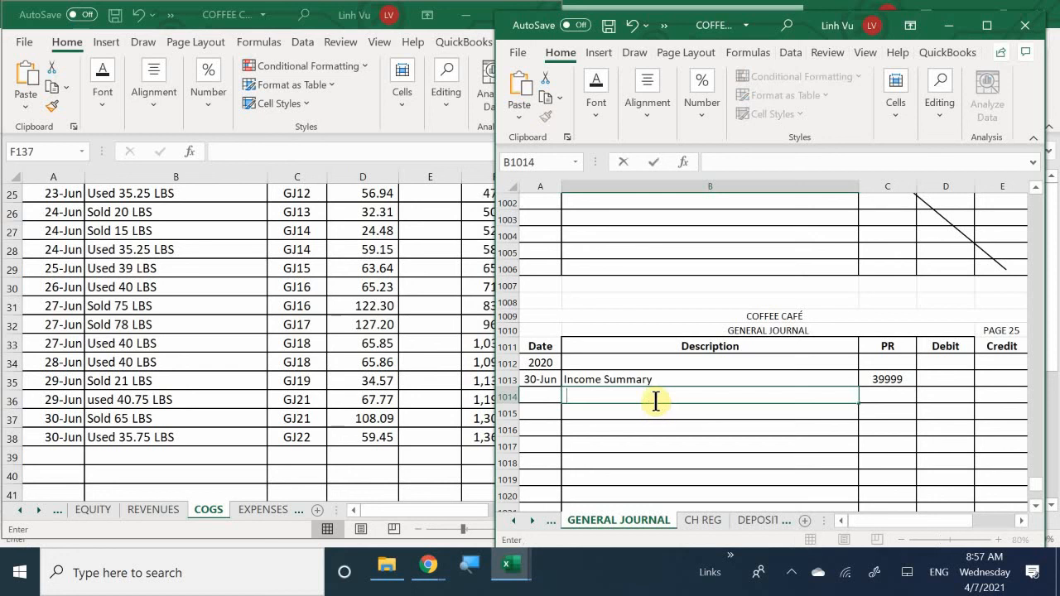
{"action": "type", "text": "COS"}
{"action": "key", "text": "BackSpace"}
{"action": "type", "text": "G"}
{"action": "key", "text": "BackSpace"}
{"action": "type", "text": "- Regu"}
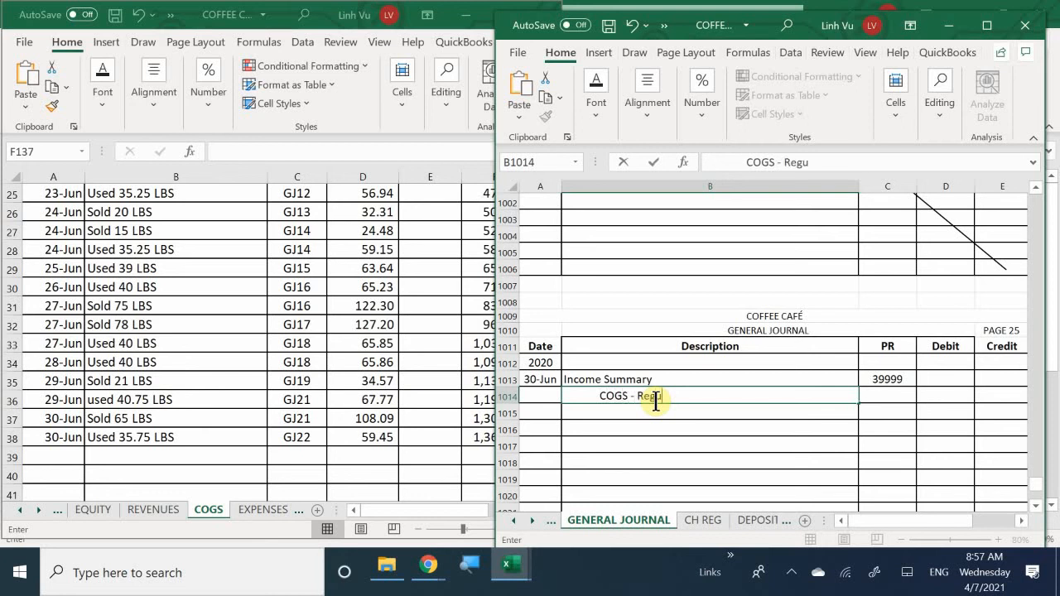
{"action": "type", "text": "lar "}
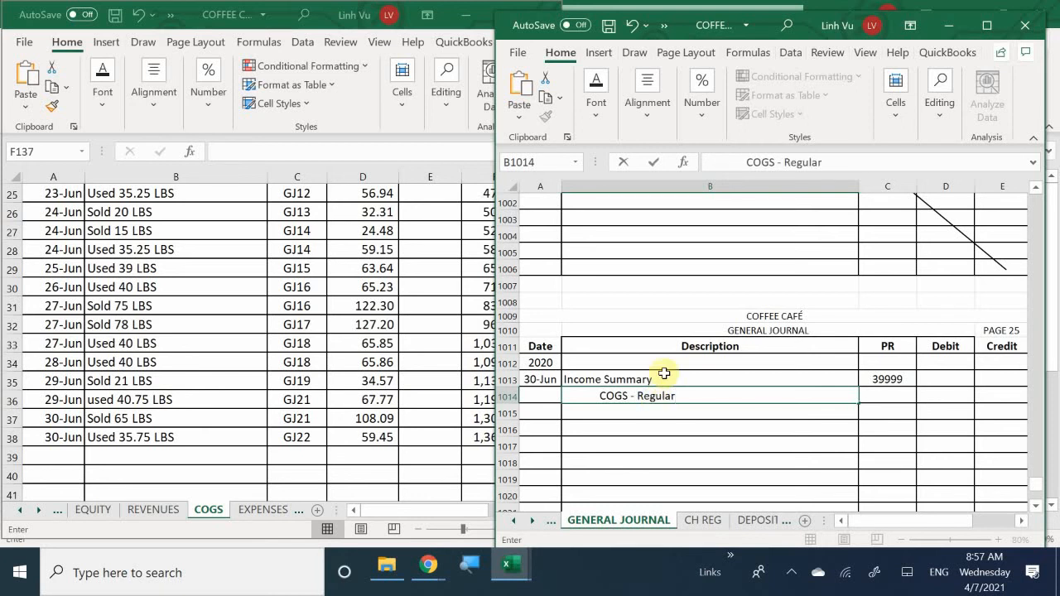
{"action": "type", "text": "Coffee"}
{"action": "key", "text": "Tab"}
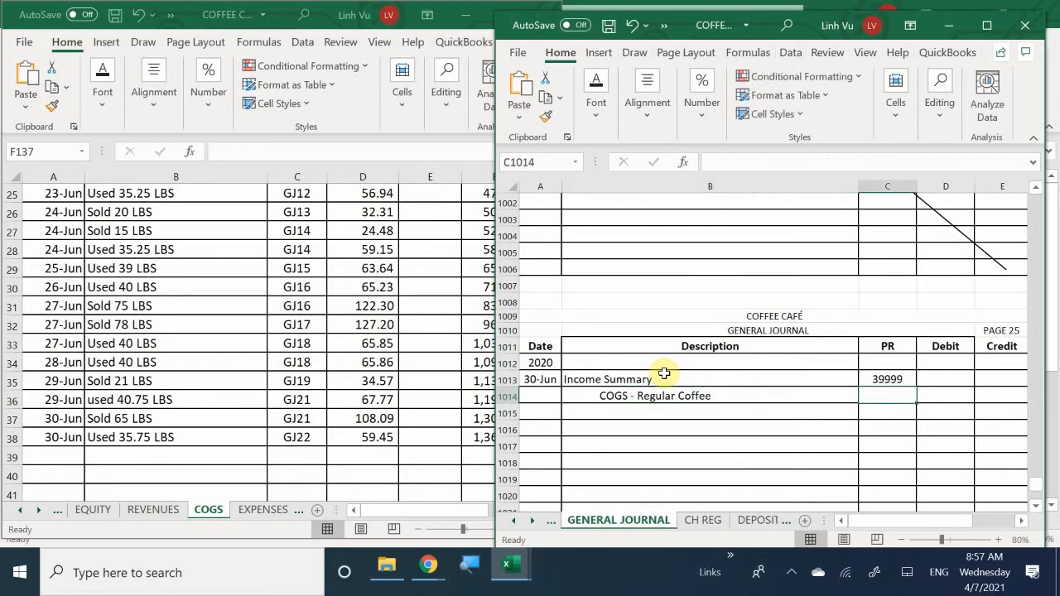
Step: Enter post reference 50050 for the COGS - Regular Coffee line and go to its credit cell, E1014
{"action": "type", "text": "50050"}
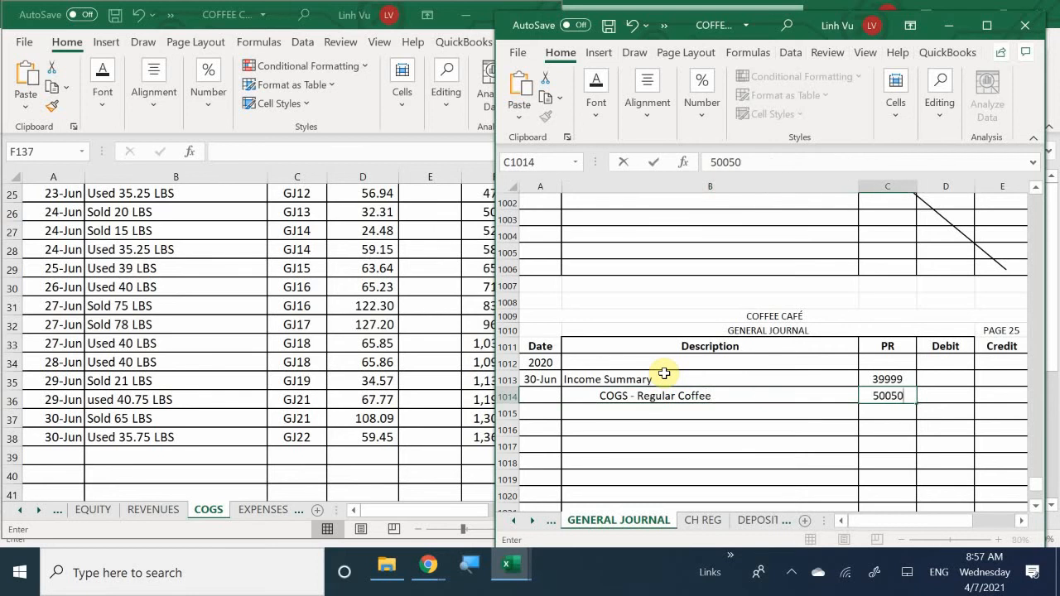
{"action": "key", "text": "Return"}
{"action": "key", "text": "Right"}
{"action": "key", "text": "Up"}
{"action": "key", "text": "Right"}
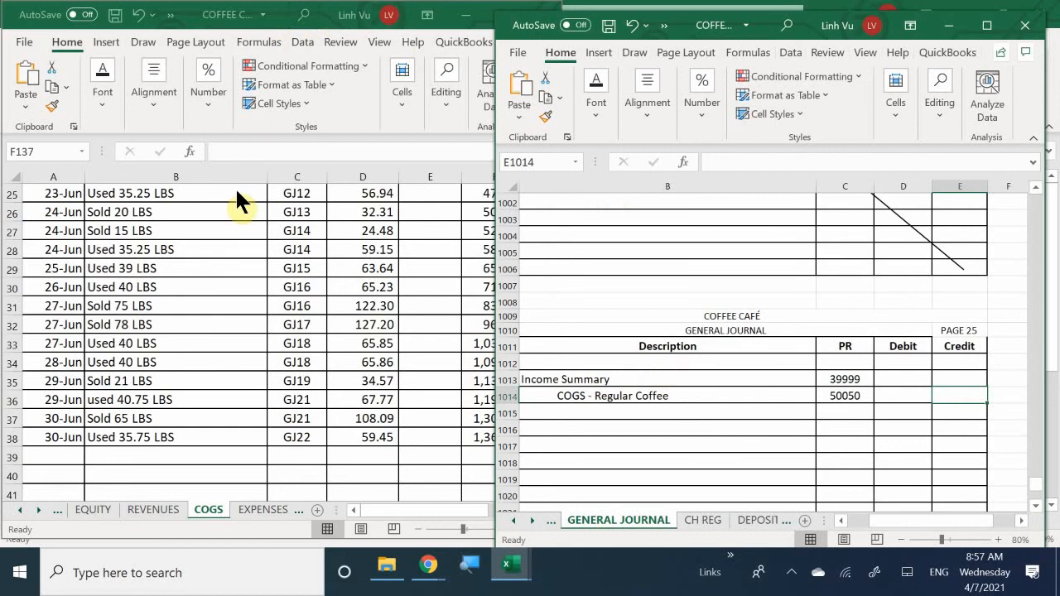
Step: Widen the general journal window slightly so columns A through E fit, and select cell E1013
{"action": "left_click", "coordinate": [633, 428]}
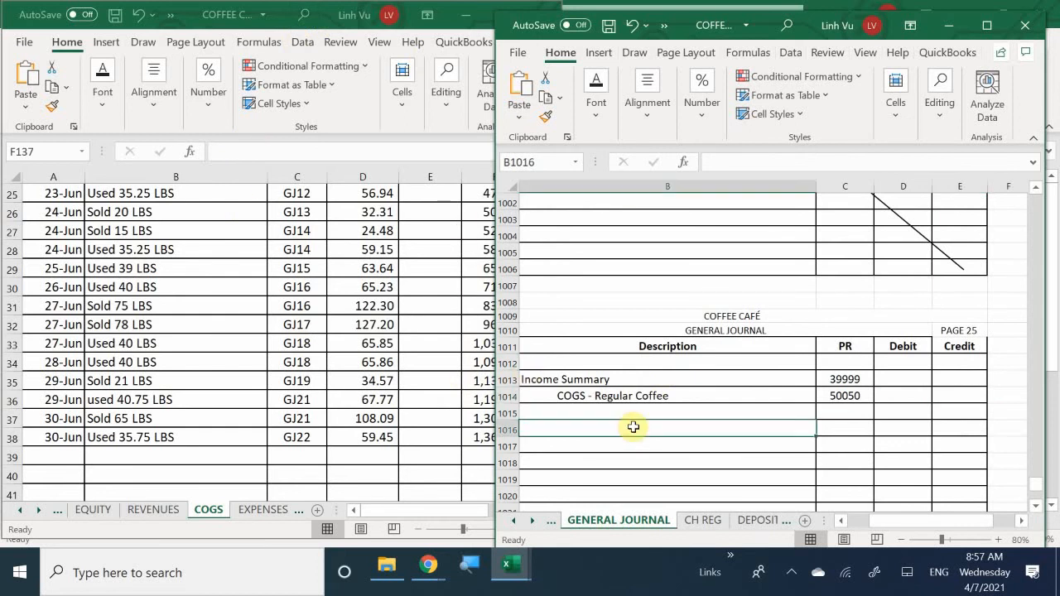
{"action": "key", "text": "Left"}
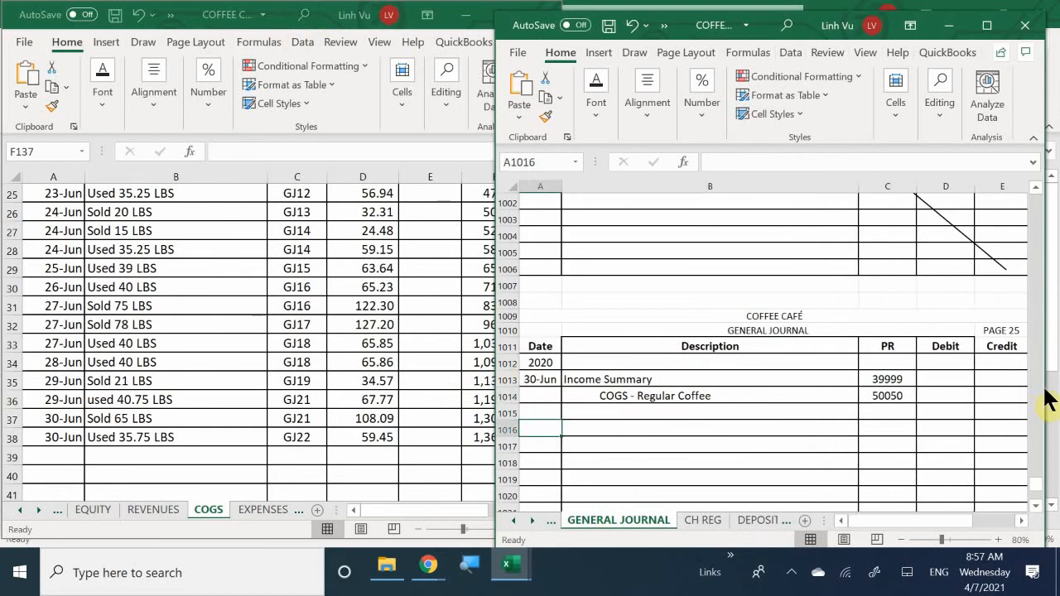
{"action": "left_click_drag", "start_coordinate": [1047, 385], "coordinate": [1053, 385]}
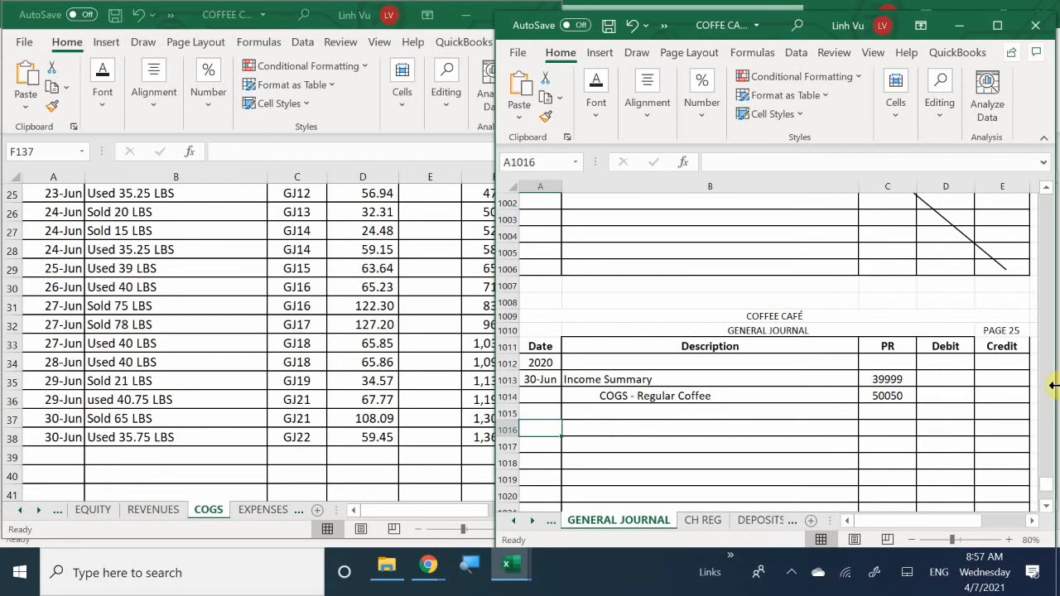
{"action": "left_click", "coordinate": [998, 382]}
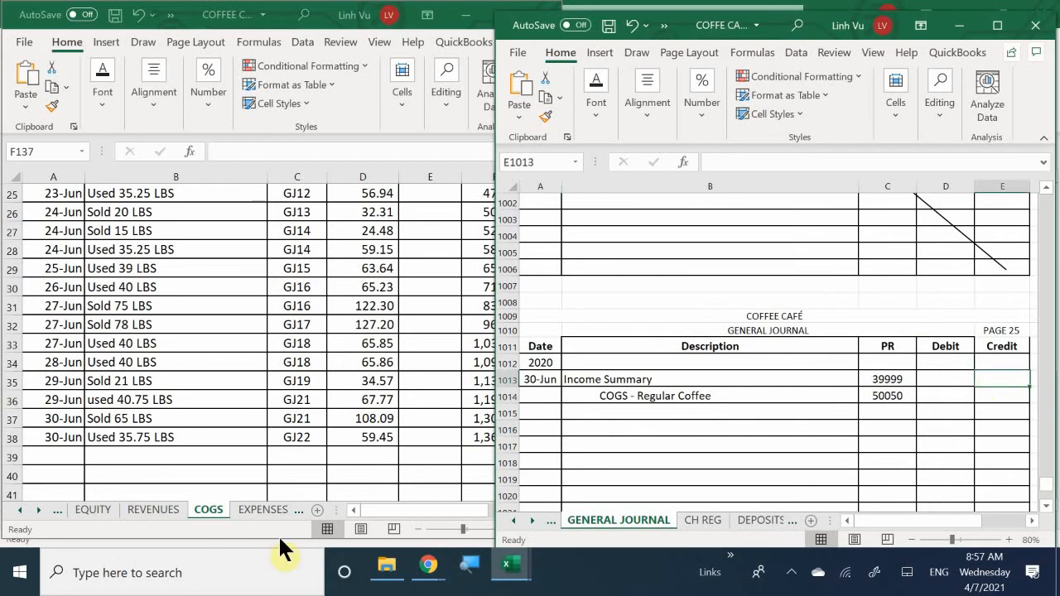
Step: Enter the COGS - Regular Coffee ledger balance, 1367.39, as that line's credit in general journal cell E1014
{"action": "left_click", "coordinate": [284, 363]}
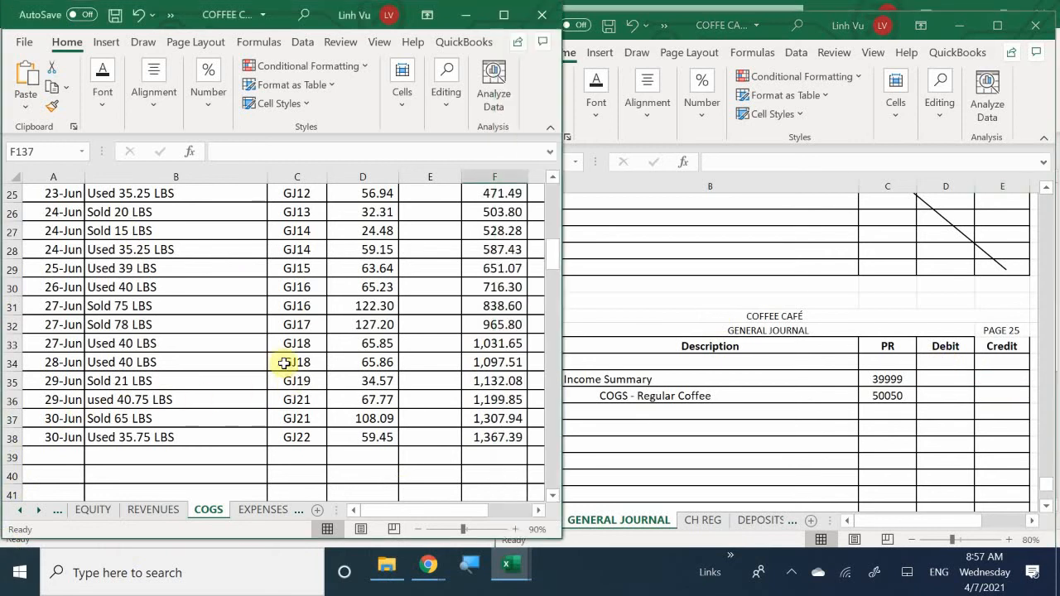
{"action": "left_click", "coordinate": [418, 529]}
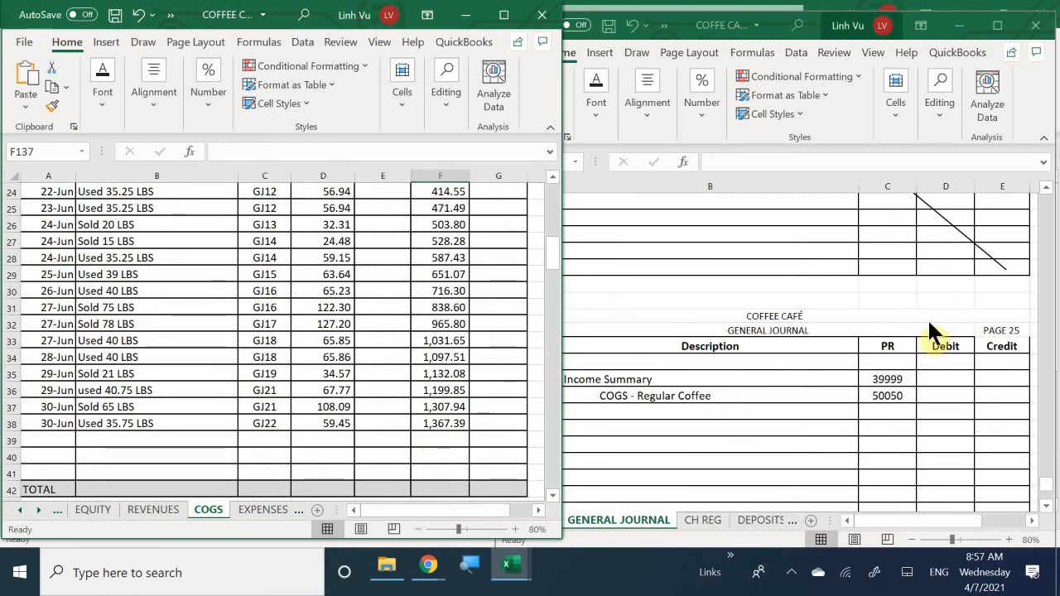
{"action": "left_click", "coordinate": [993, 385]}
{"action": "left_click", "coordinate": [991, 392]}
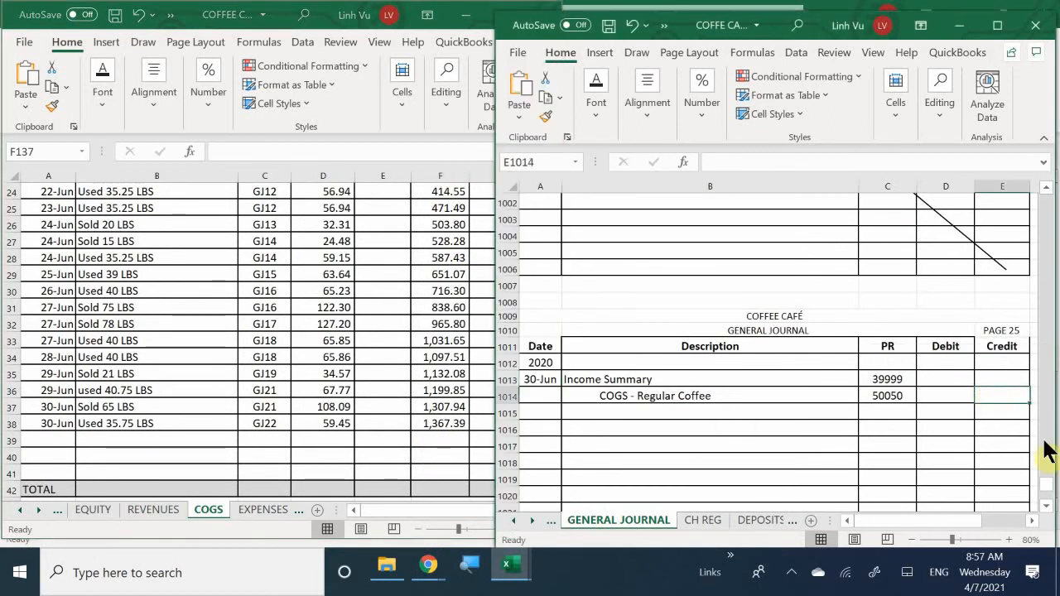
{"action": "type", "text": "13"}
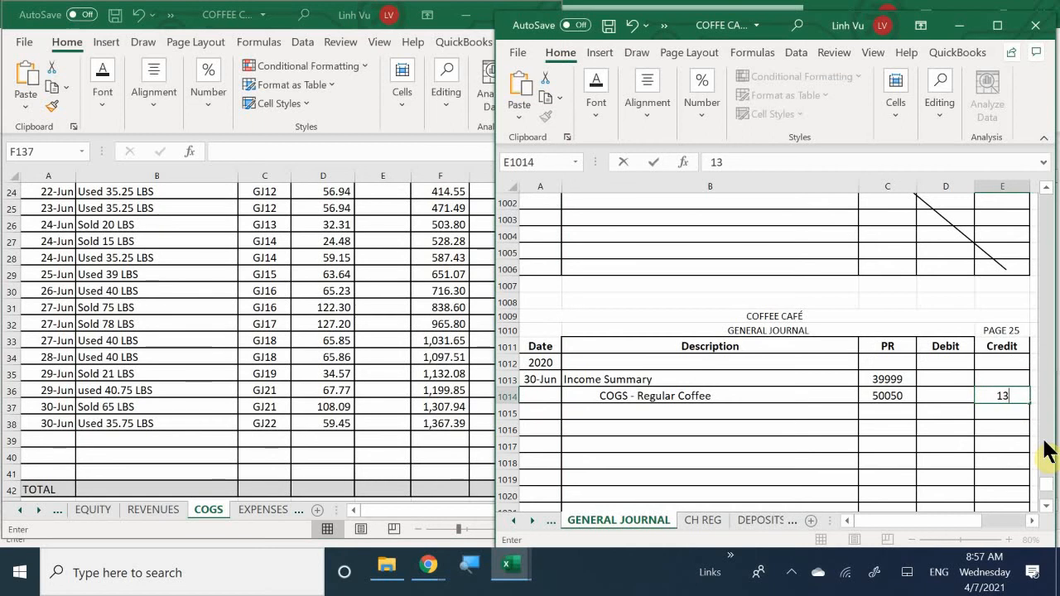
{"action": "type", "text": "67.36"}
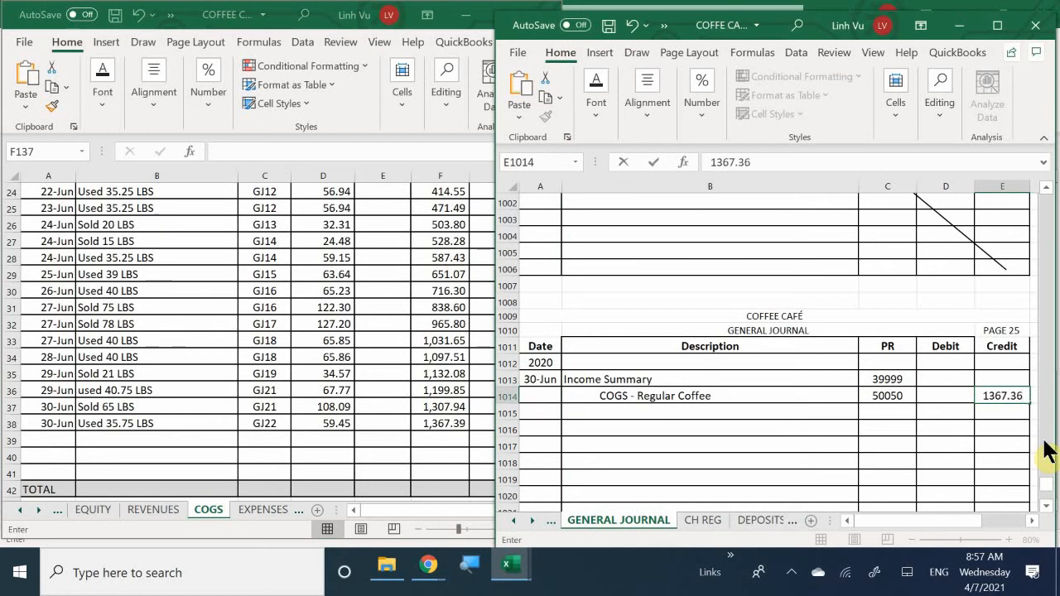
{"action": "key", "text": "BackSpace"}
{"action": "type", "text": "9"}
{"action": "key", "text": "Return"}
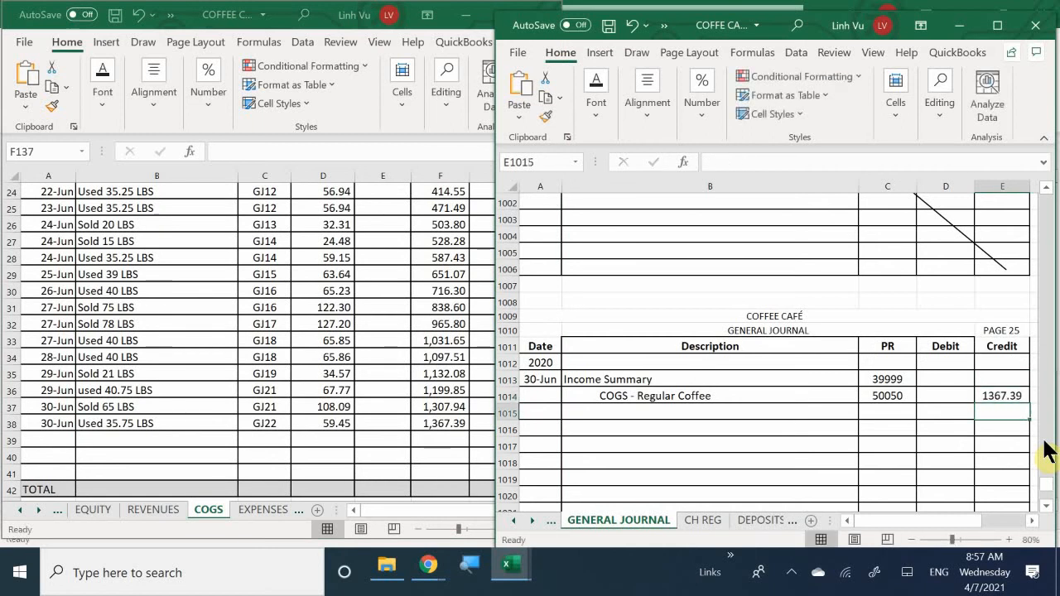
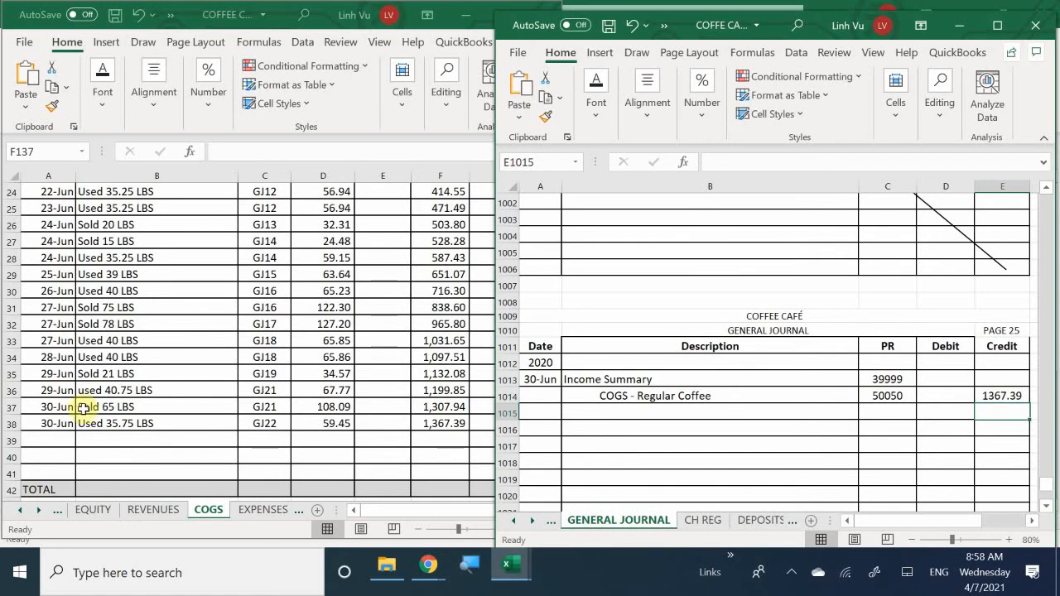
Step: Start the closing line in row 39 of the COGS – Regular Coffee ledger with date 6/30, item CLOSE and post reference GJ24
{"action": "left_click", "coordinate": [53, 440]}
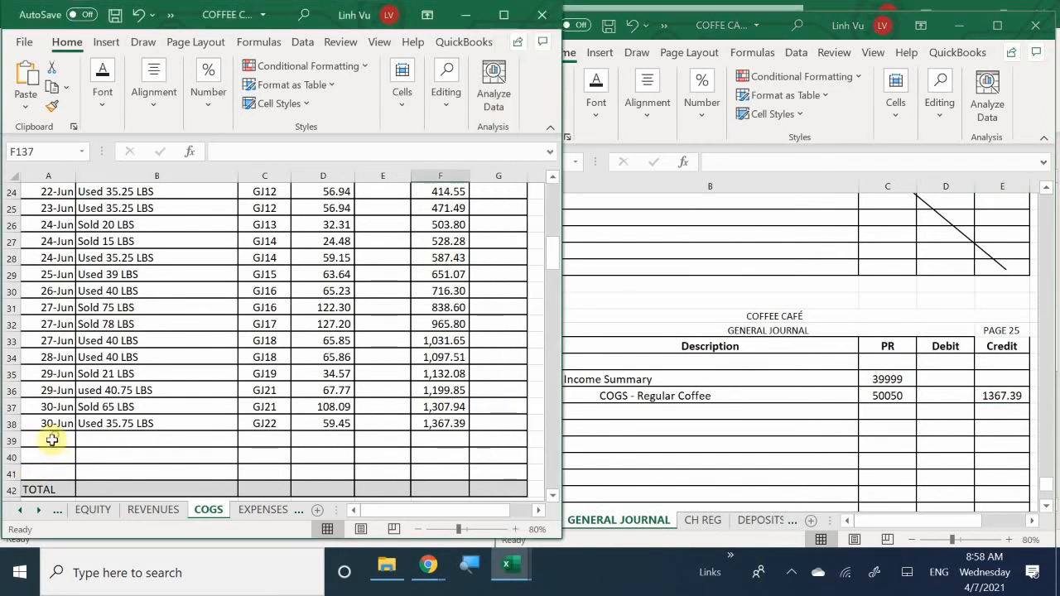
{"action": "left_click", "coordinate": [54, 443]}
{"action": "type", "text": "6/30"}
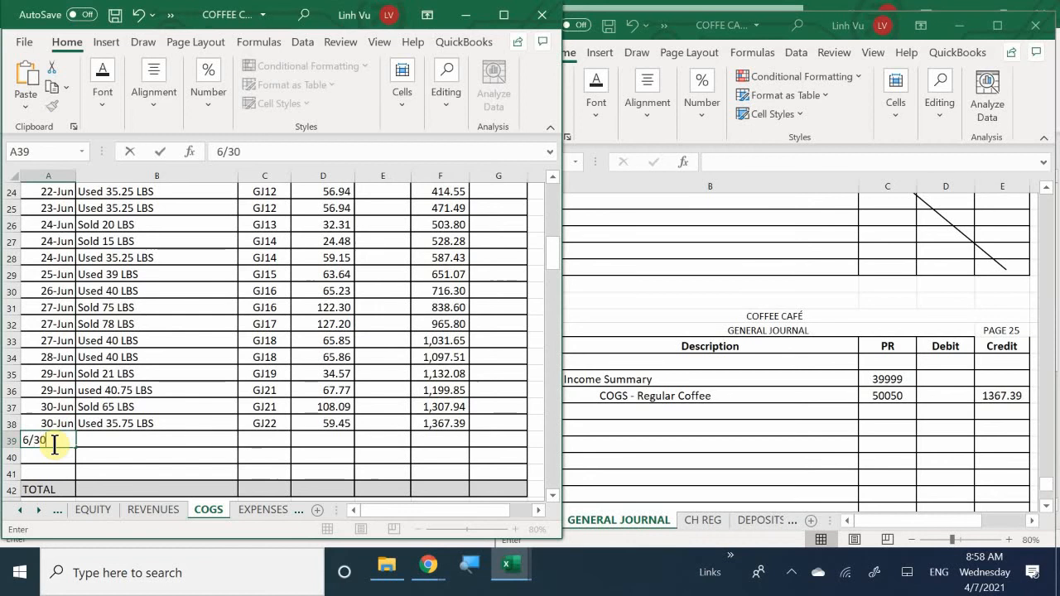
{"action": "key", "text": "Tab"}
{"action": "type", "text": "C"}
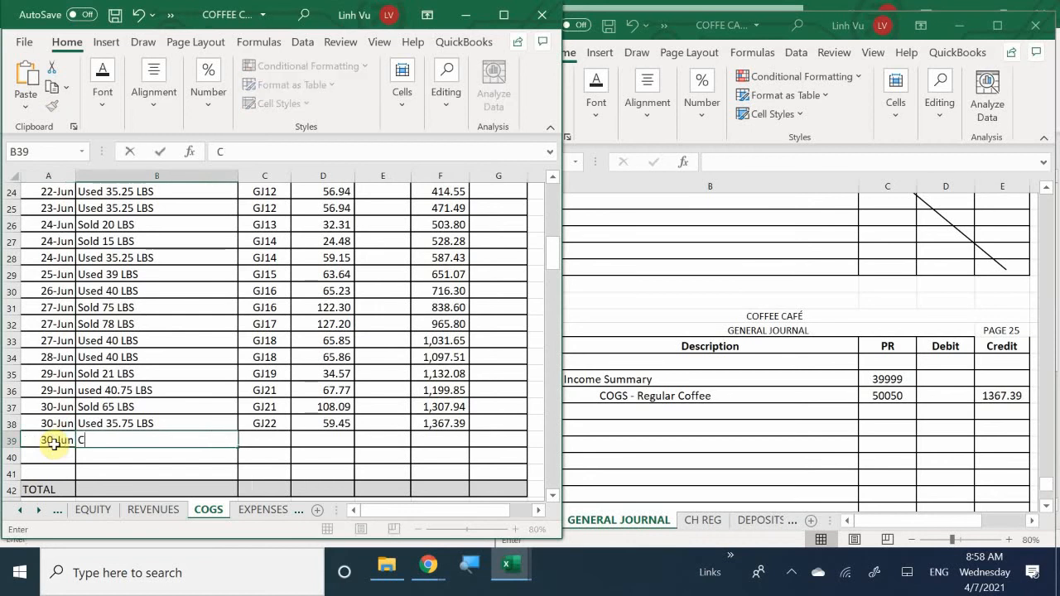
{"action": "type", "text": "LOSE"}
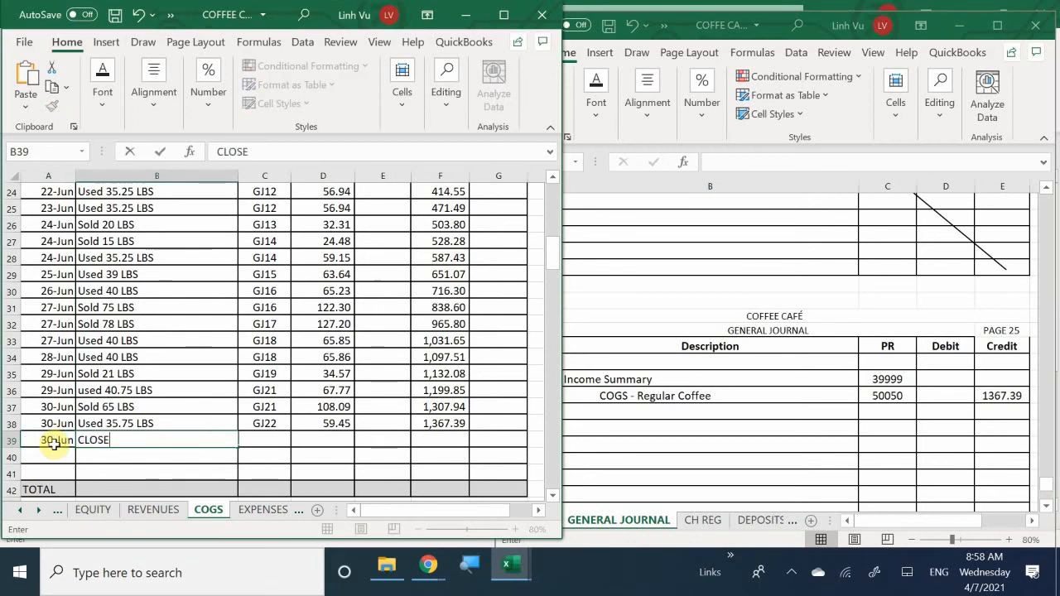
{"action": "key", "text": "Tab"}
{"action": "type", "text": "GJ"}
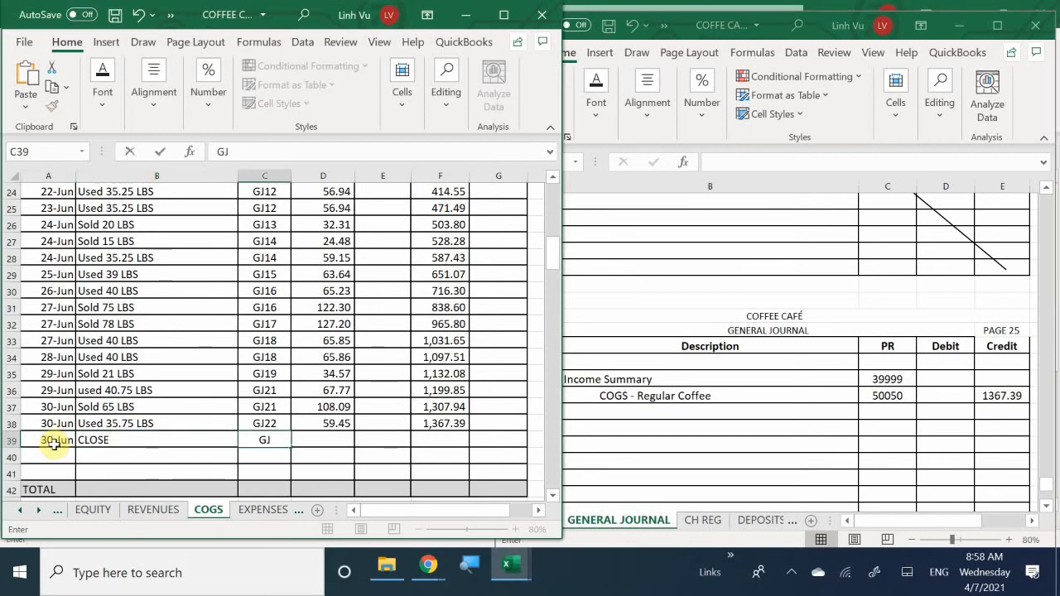
{"action": "type", "text": "24"}
Step: Credit 1367.39 on the ledger's CLOSE line in E39 and extend the running balance formula from F38 to F39
{"action": "key", "text": "Tab"}
{"action": "key", "text": "Tab"}
{"action": "type", "text": "1"}
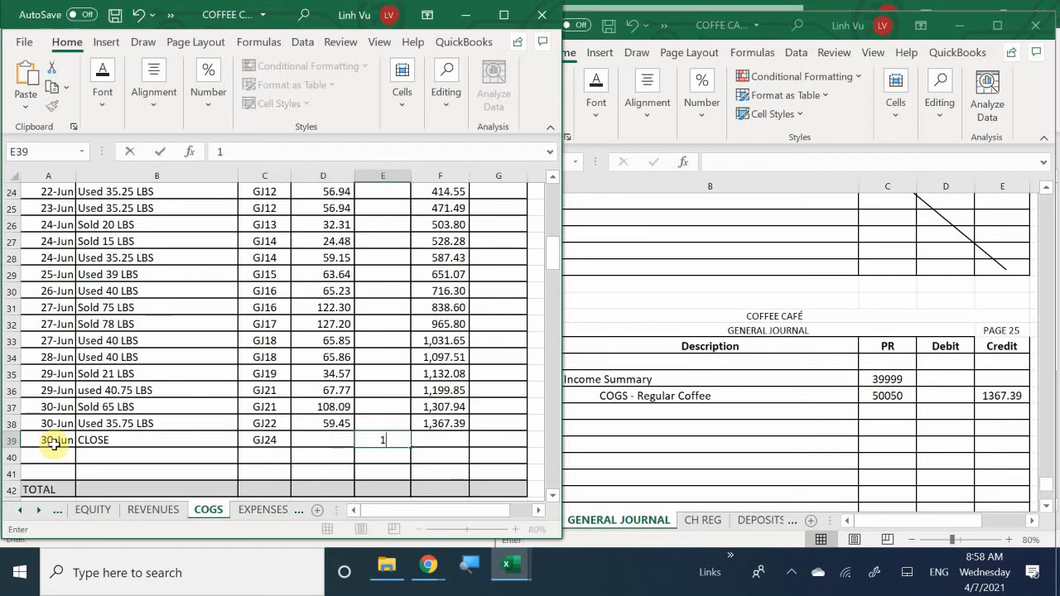
{"action": "type", "text": "367.39"}
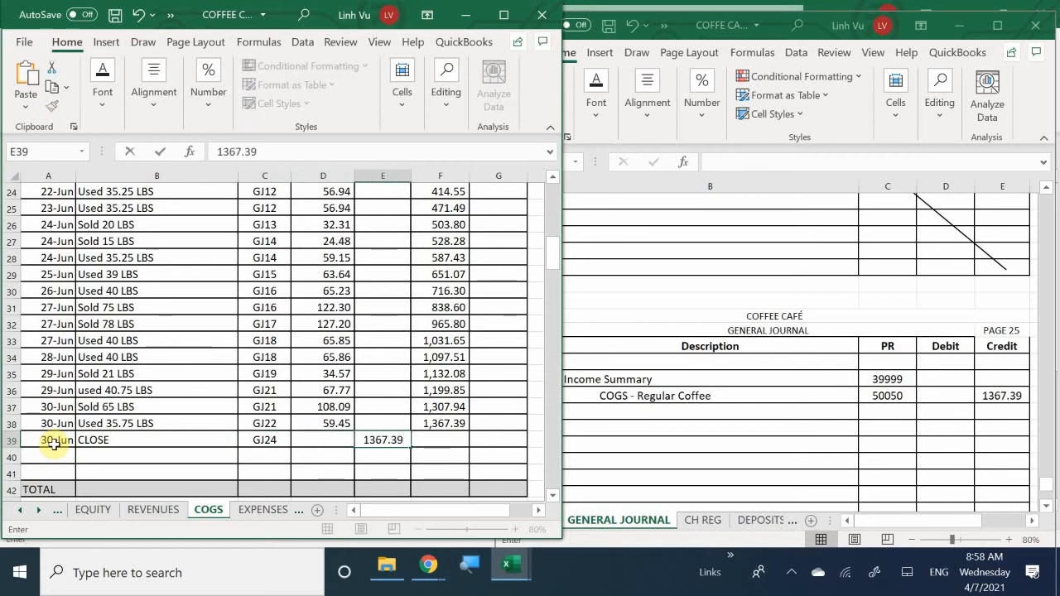
{"action": "key", "text": "Return"}
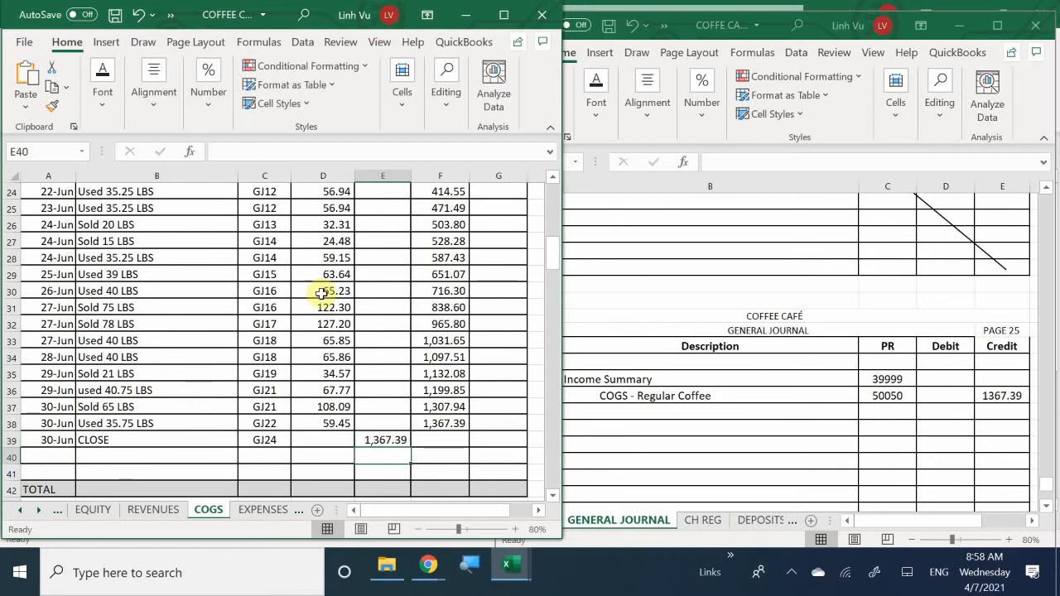
{"action": "left_click", "coordinate": [447, 405]}
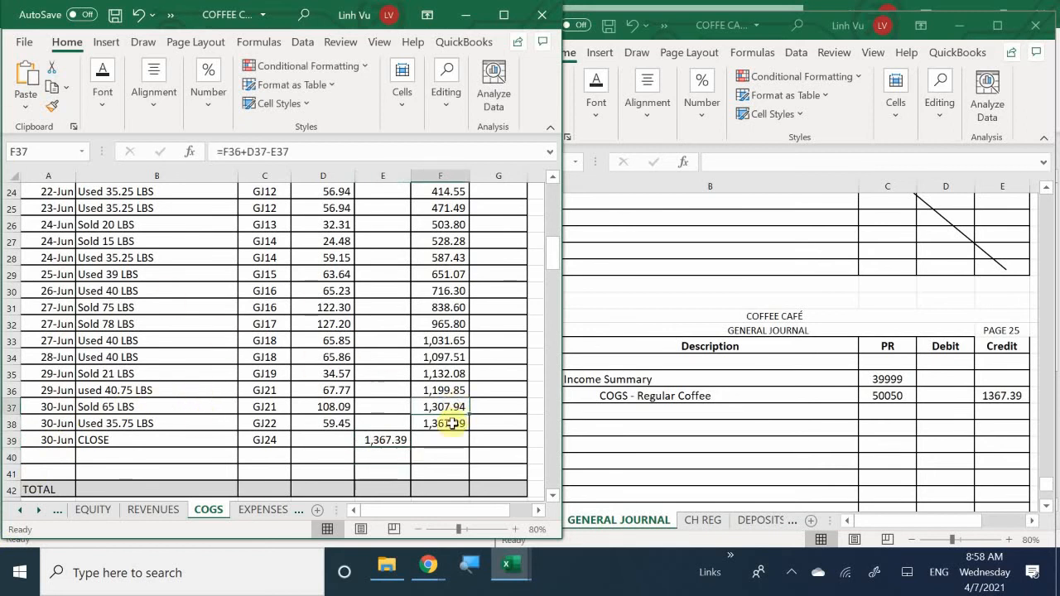
{"action": "left_click", "coordinate": [451, 423]}
{"action": "mouse_move", "coordinate": [466, 432]}
{"action": "left_mouse_down"}
{"action": "mouse_move", "coordinate": [462, 473]}
{"action": "mouse_move", "coordinate": [470, 445]}
{"action": "left_mouse_up"}
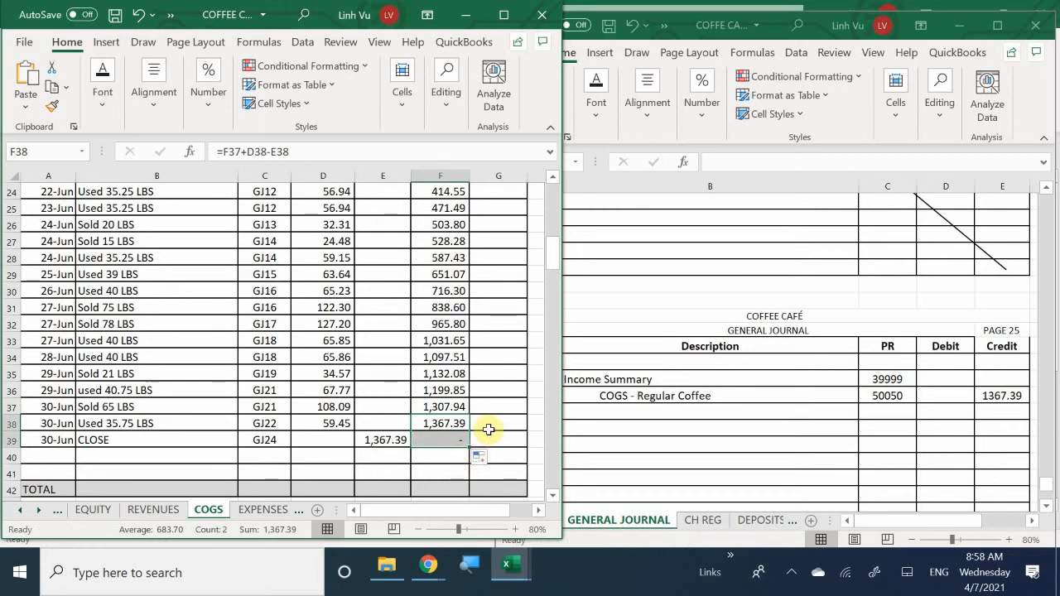
Step: Enter the indented description COGS - Supreme Coffee in general journal row 1015, below COGS - Regular Coffee
{"action": "left_click", "coordinate": [501, 323]}
{"action": "scroll", "coordinate": [504, 323], "scroll_direction": "down", "scroll_amount": 5}
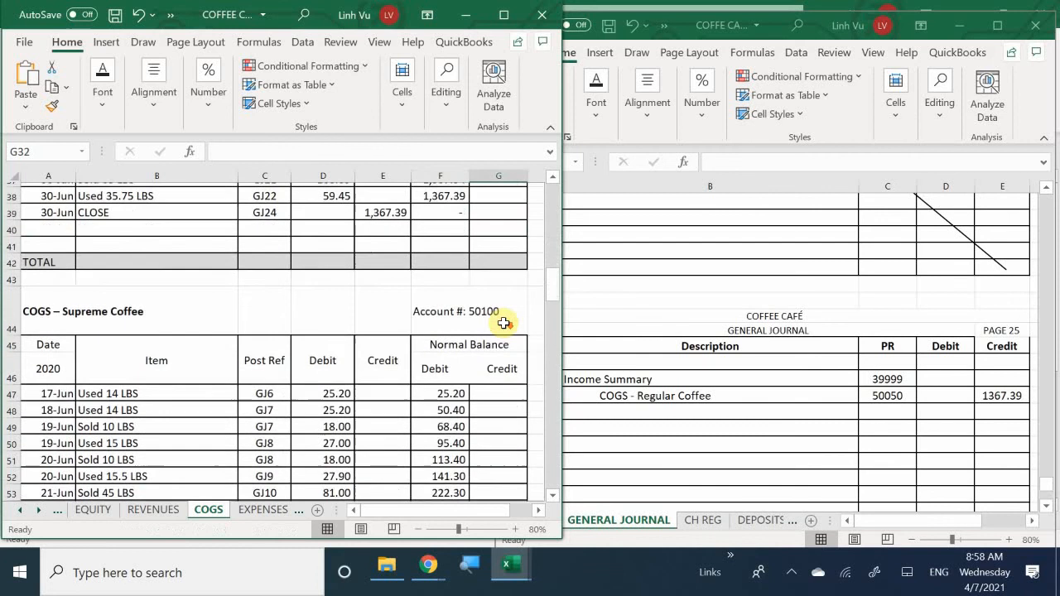
{"action": "scroll", "coordinate": [503, 323], "scroll_direction": "down", "scroll_amount": 1}
{"action": "left_click", "coordinate": [619, 410]}
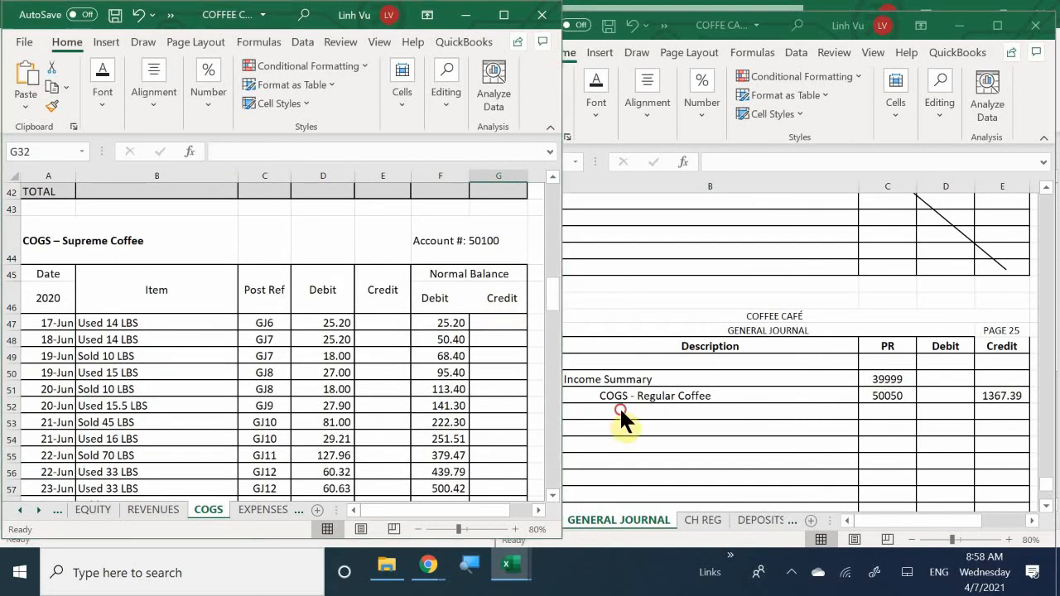
{"action": "left_click", "coordinate": [619, 412]}
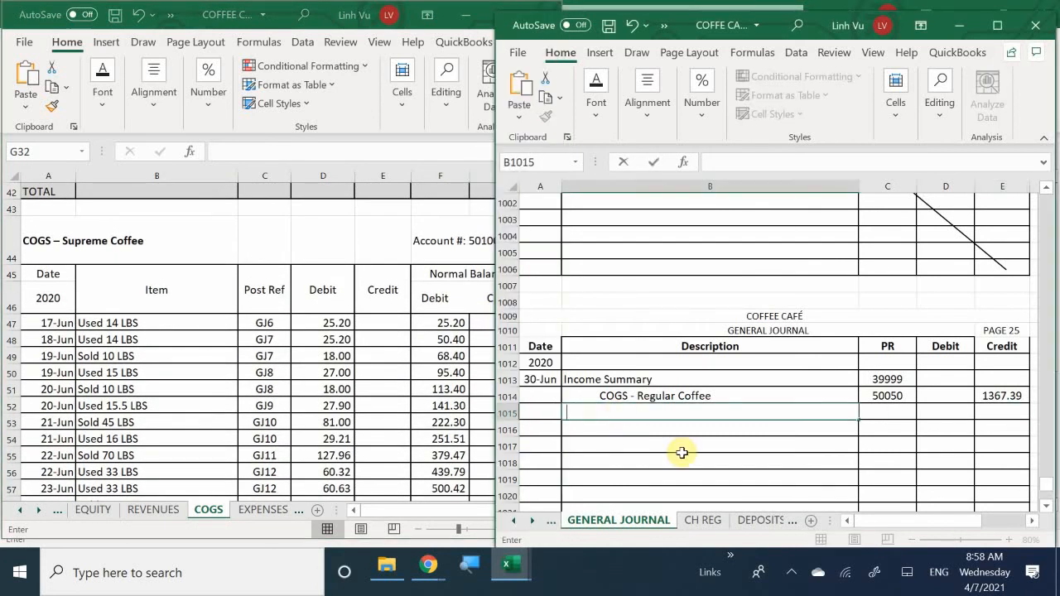
{"action": "type", "text": "COGS"}
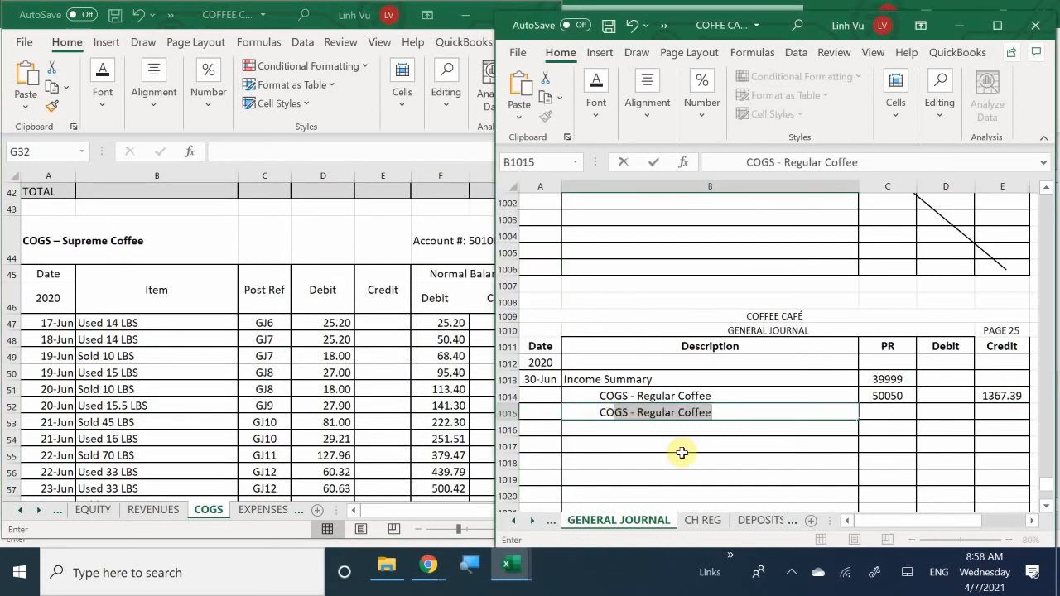
{"action": "type", "text": " --"}
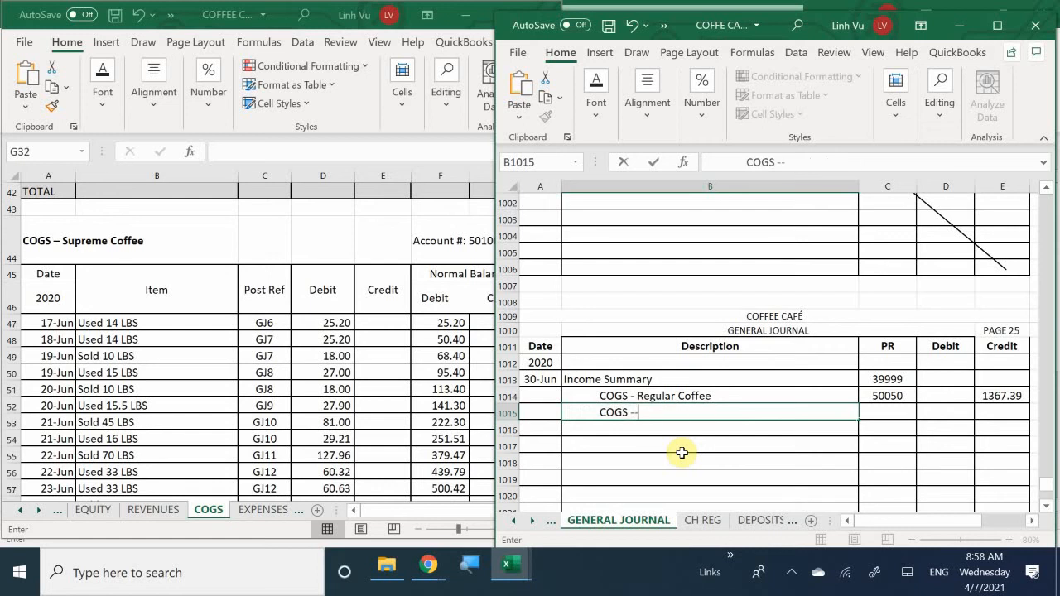
{"action": "type", "text": " Supreme Coffee"}
{"action": "key", "text": "Tab"}
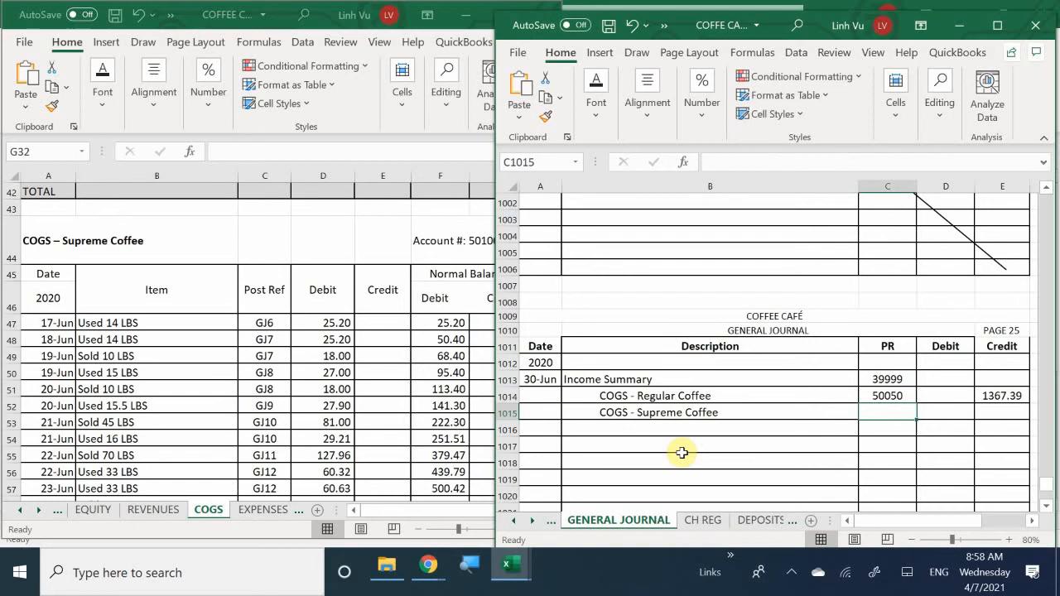
Step: Enter post reference 50100 for the COGS - Supreme Coffee line and go to its credit cell, E1015
{"action": "type", "text": "50100"}
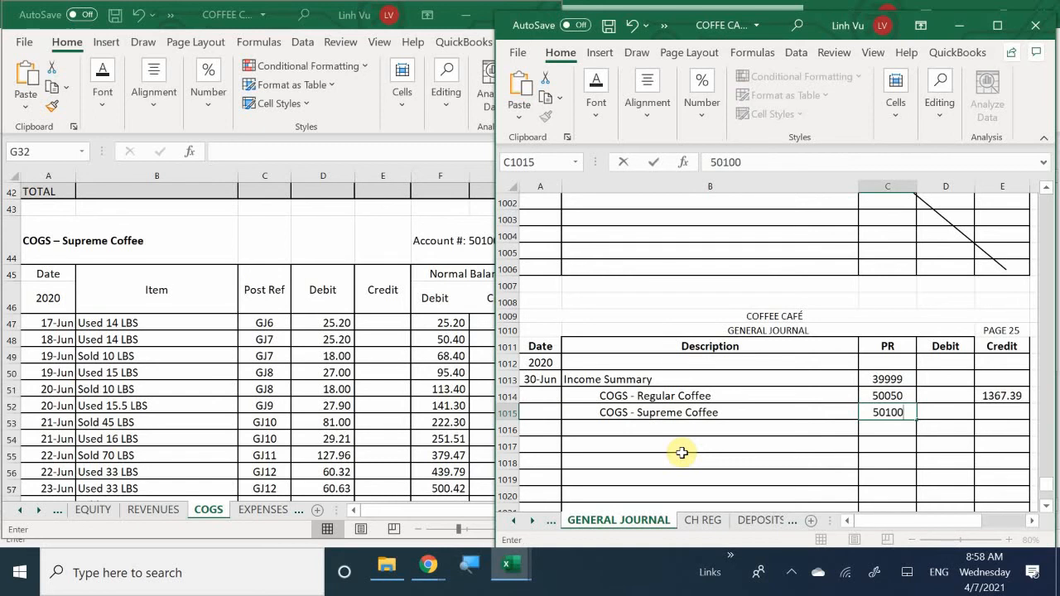
{"action": "key", "text": "Tab"}
{"action": "key", "text": "Tab"}
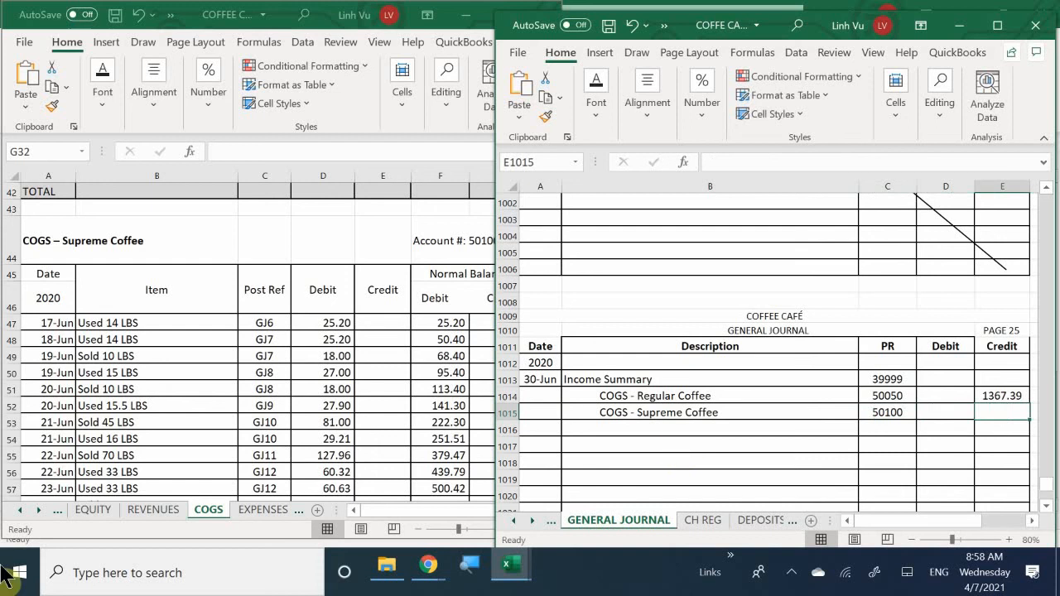
Step: Review the COGS – Supreme Coffee ledger account from its heading down to the balance of its last entry
{"action": "left_click", "coordinate": [361, 364]}
{"action": "scroll", "coordinate": [362, 366], "scroll_direction": "down", "scroll_amount": 5}
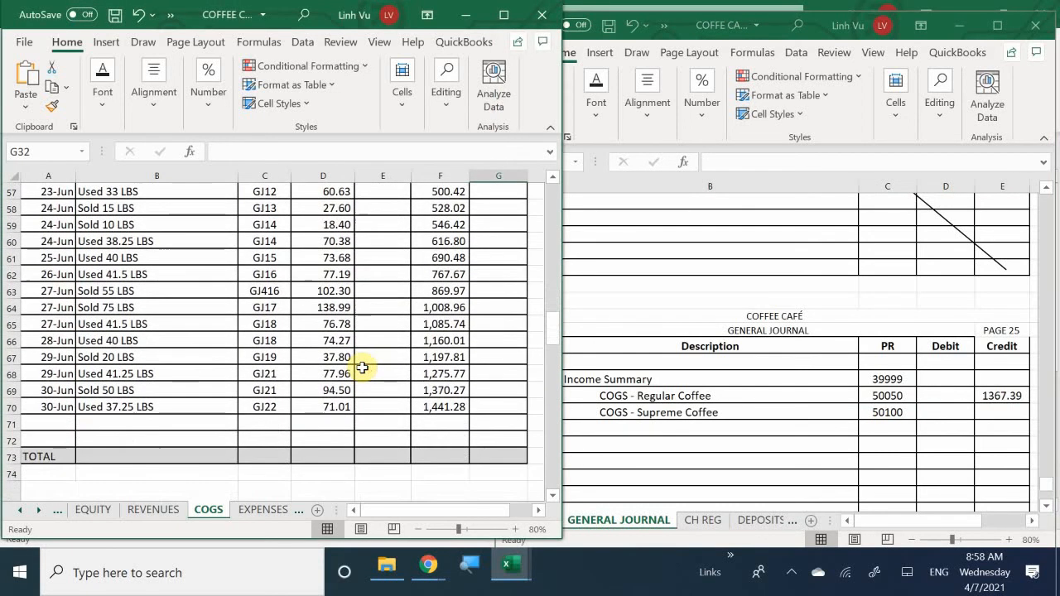
{"action": "scroll", "coordinate": [362, 367], "scroll_direction": "up", "scroll_amount": 3}
{"action": "scroll", "coordinate": [361, 367], "scroll_direction": "up", "scroll_amount": 4}
{"action": "scroll", "coordinate": [362, 367], "scroll_direction": "down", "scroll_amount": 6}
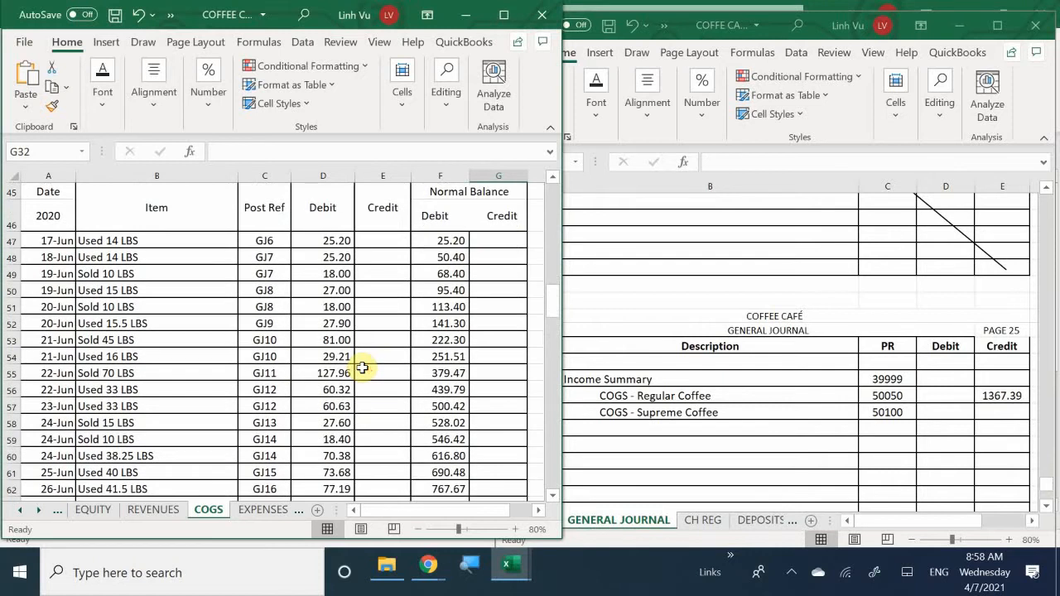
{"action": "scroll", "coordinate": [362, 367], "scroll_direction": "down", "scroll_amount": 1}
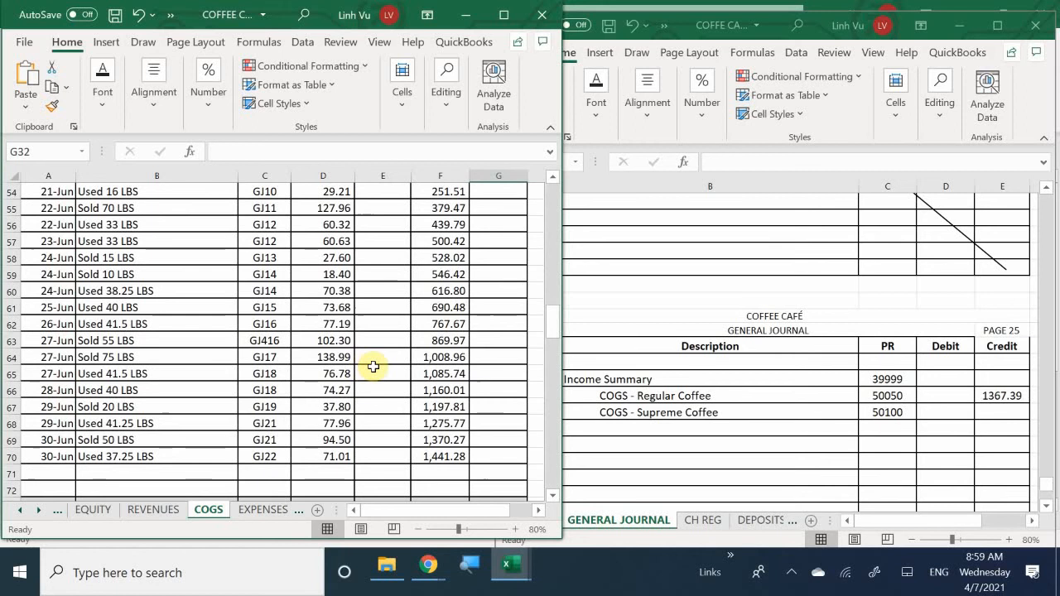
{"action": "left_click", "coordinate": [374, 367]}
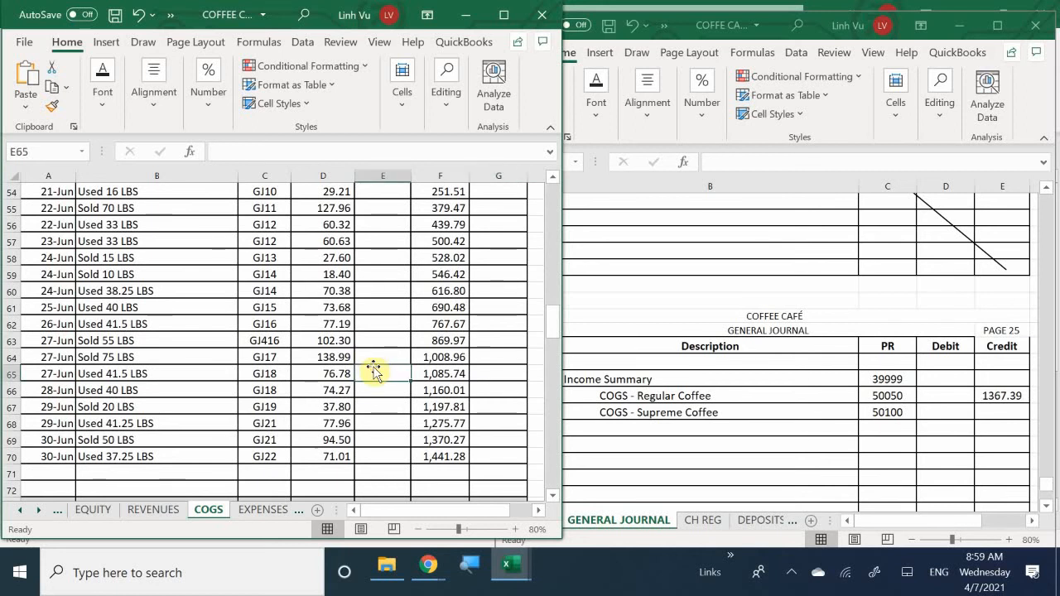
{"action": "scroll", "coordinate": [374, 371], "scroll_direction": "up", "scroll_amount": 5}
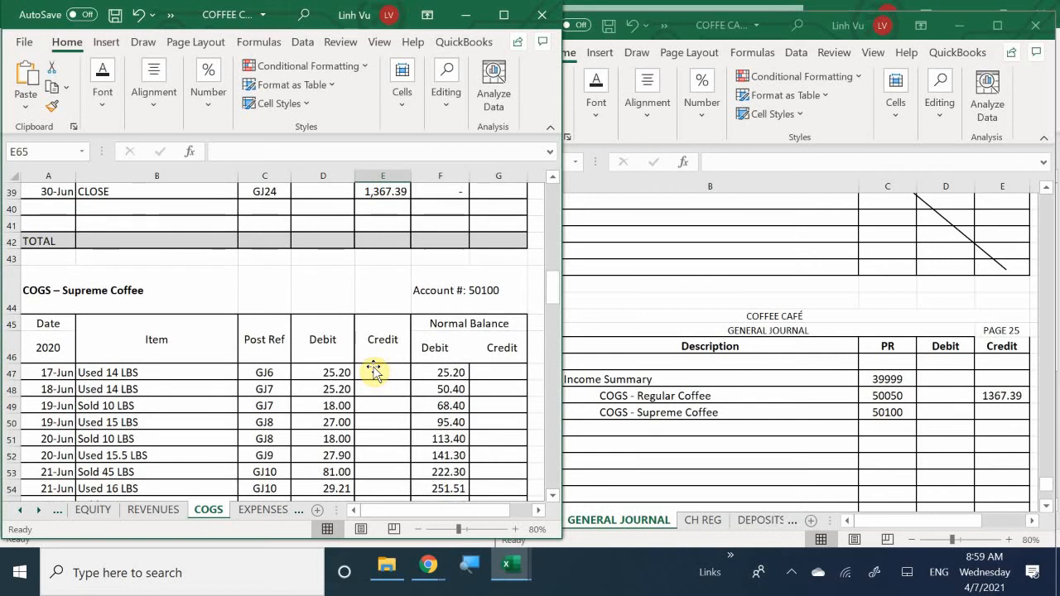
{"action": "scroll", "coordinate": [373, 370], "scroll_direction": "down", "scroll_amount": 6}
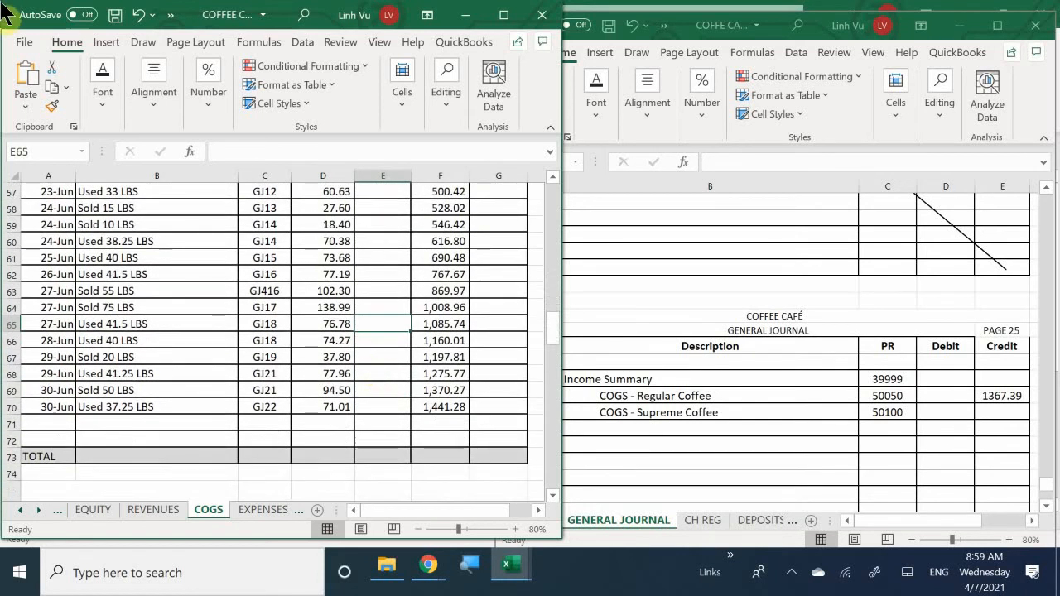
Step: Enter 1441.28 as the credit for COGS - Supreme Coffee in general journal cell E1015
{"action": "left_click", "coordinate": [925, 406]}
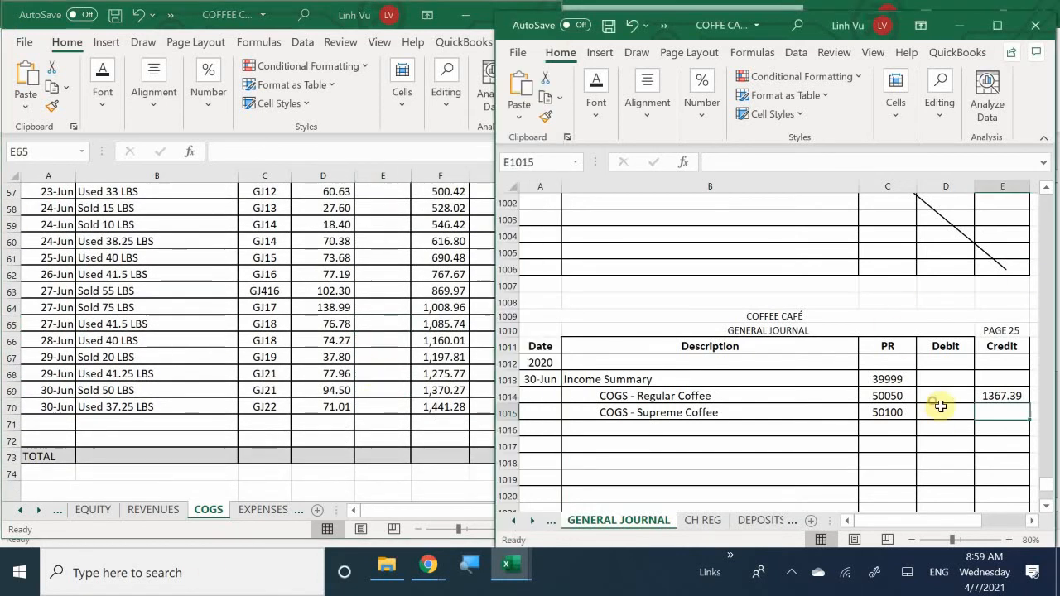
{"action": "left_click", "coordinate": [999, 414]}
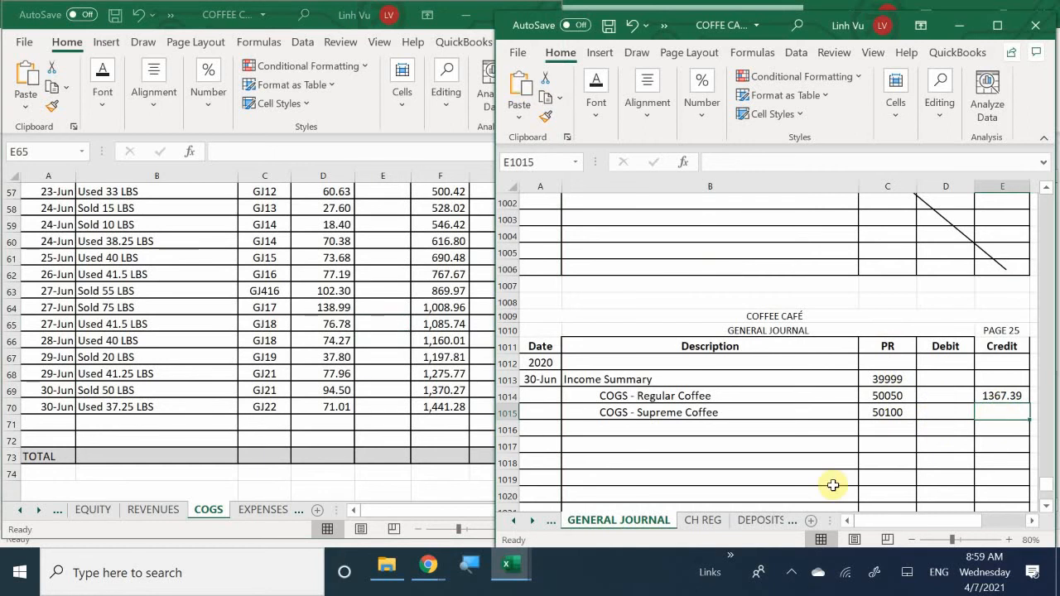
{"action": "type", "text": "14"}
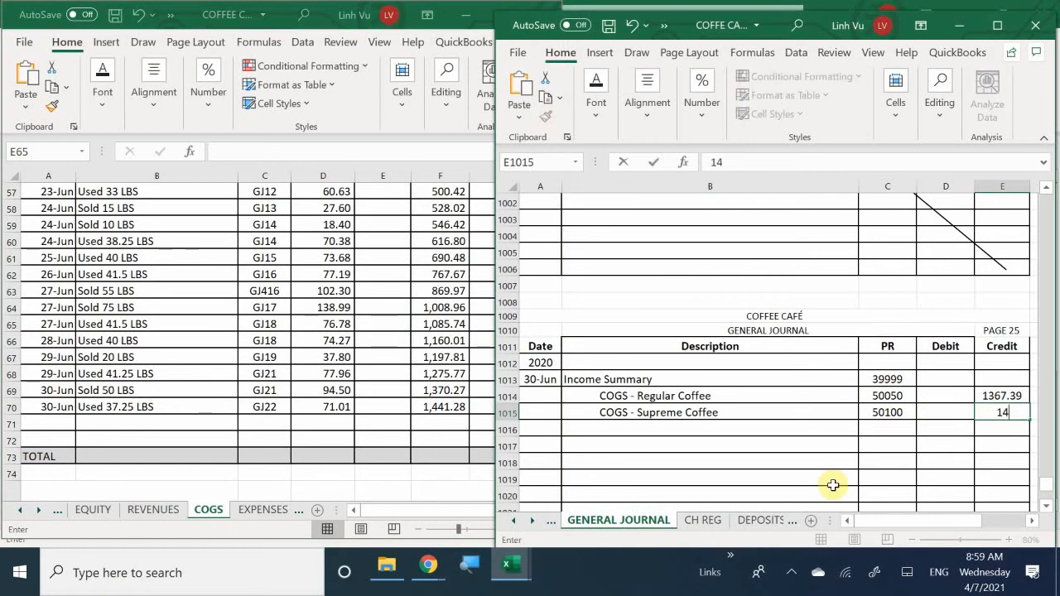
{"action": "type", "text": "41.28"}
{"action": "key", "text": "Return"}
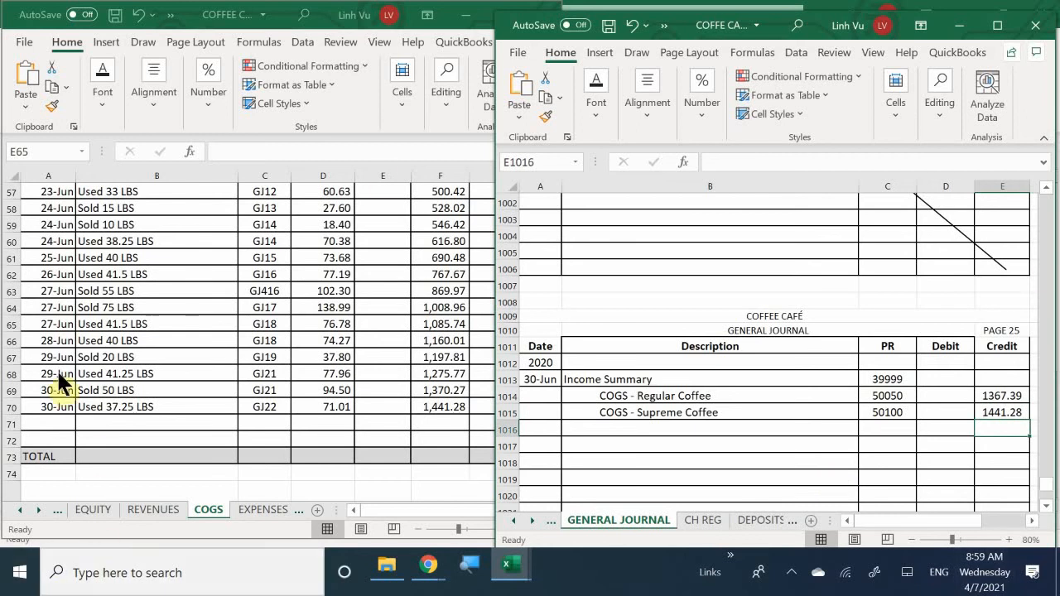
Step: Start a closing entry in row 71 of the COGS – Supreme Coffee ledger with date 6/30, item CLOSE and post reference GJ25
{"action": "left_click", "coordinate": [42, 424]}
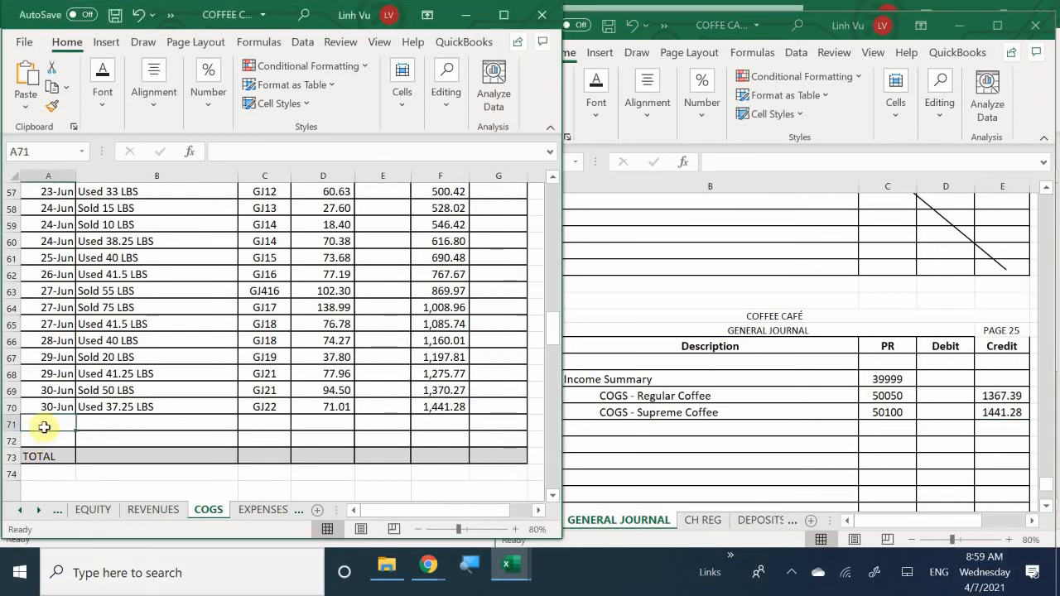
{"action": "type", "text": "6/30"}
{"action": "key", "text": "Tab"}
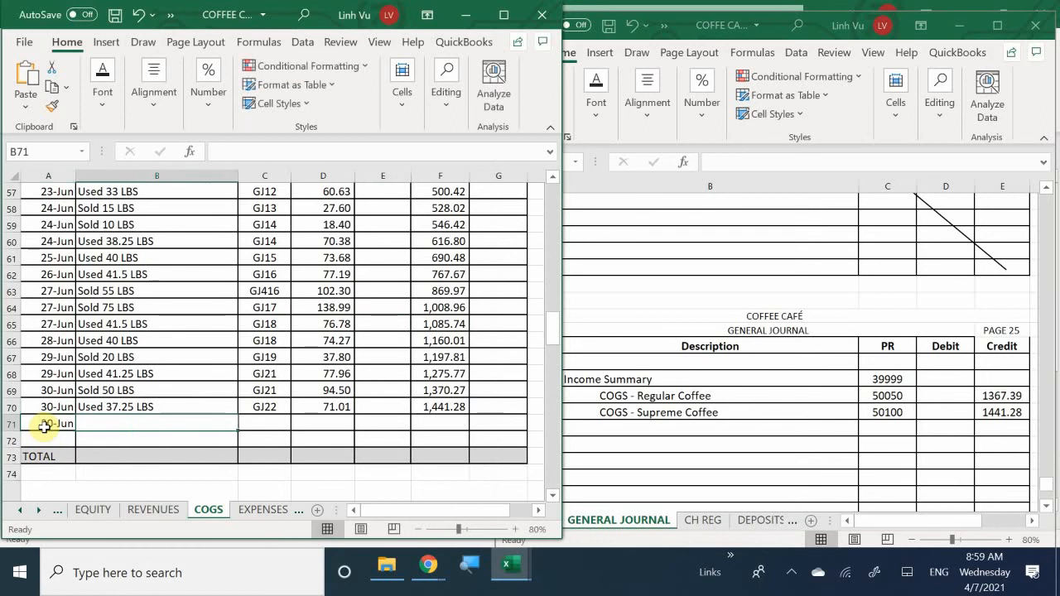
{"action": "type", "text": "CLOS"}
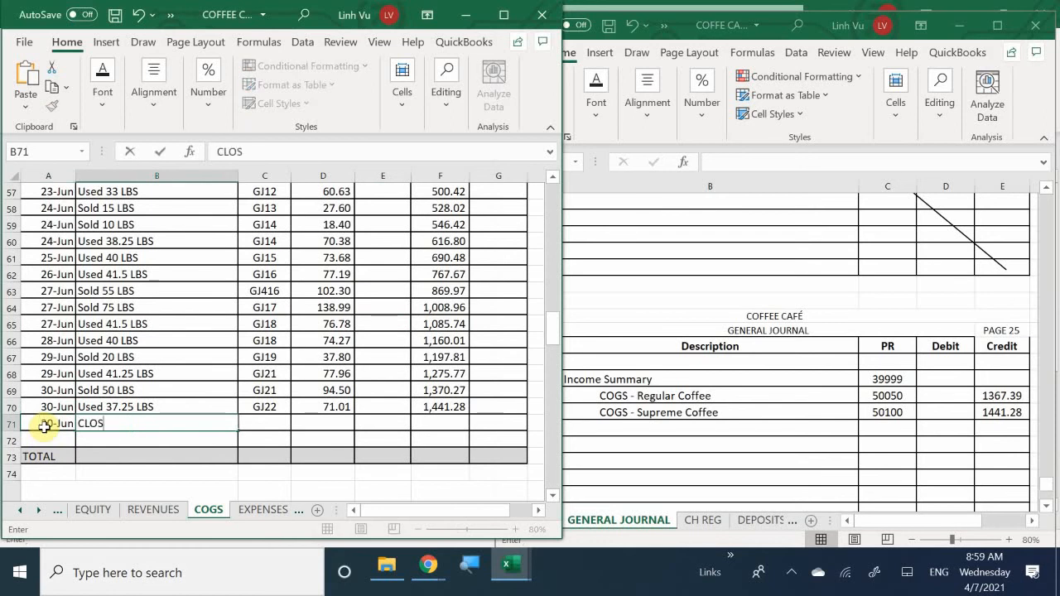
{"action": "type", "text": "E"}
{"action": "key", "text": "Tab"}
{"action": "type", "text": "GJ"}
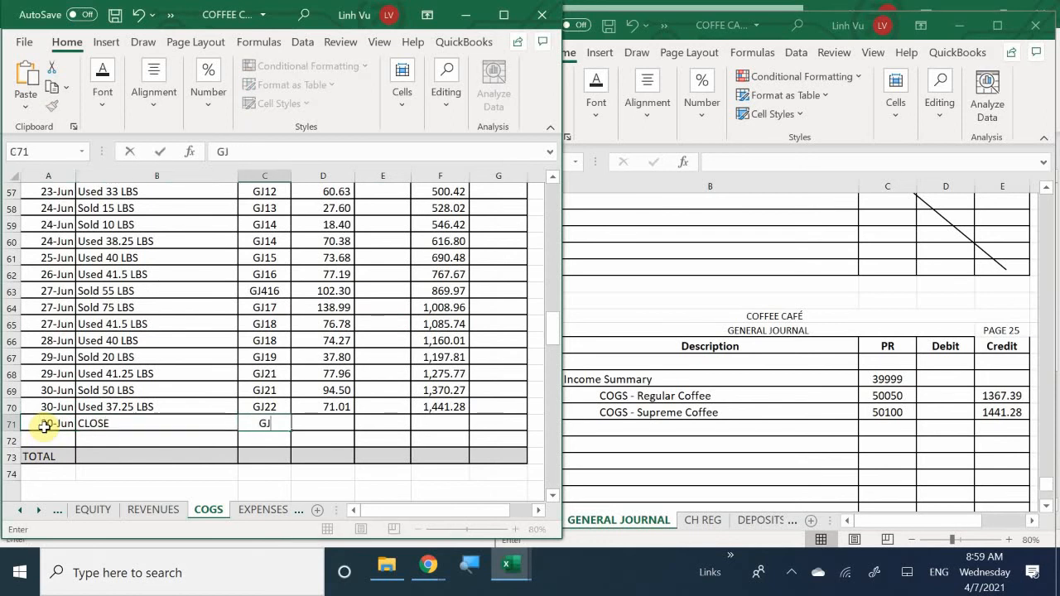
{"action": "type", "text": "25"}
{"action": "key", "text": "Tab"}
Step: Enter 1,441.28 as the credit for the Supreme Coffee closing entry and fill the balance formula down from F70 to F71
{"action": "key", "text": "Tab"}
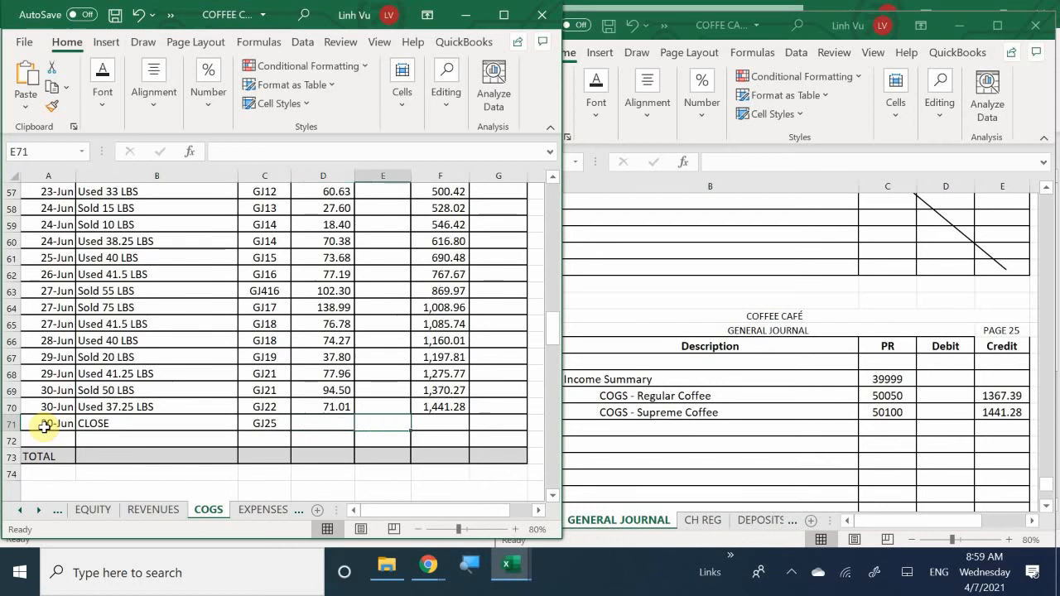
{"action": "type", "text": "1,441"}
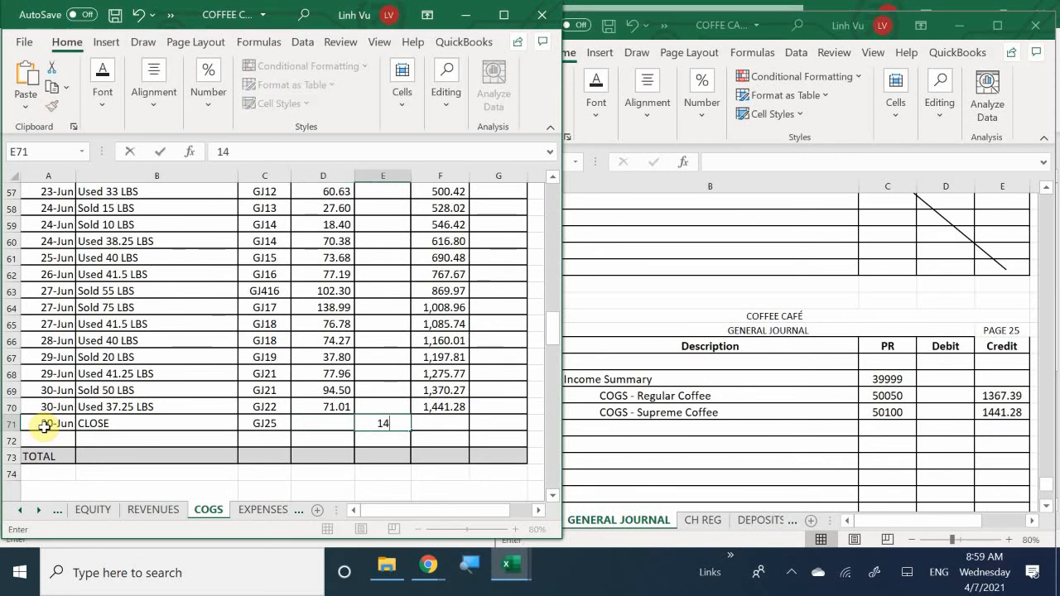
{"action": "type", "text": ".28"}
{"action": "key", "text": "Return"}
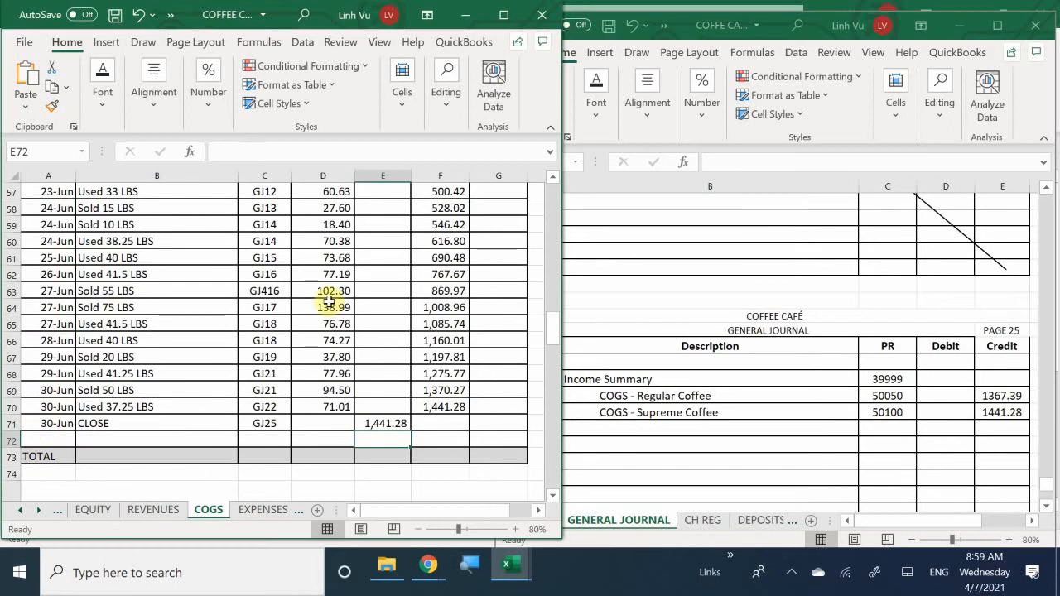
{"action": "left_click", "coordinate": [457, 406]}
{"action": "left_click_drag", "start_coordinate": [469, 416], "coordinate": [425, 422]}
Step: Enter the indented description COGS - Ceramic Coffee Mugs in general journal row 1016, following the next COGS ledger account
{"action": "scroll", "coordinate": [422, 407], "scroll_direction": "down", "scroll_amount": 1}
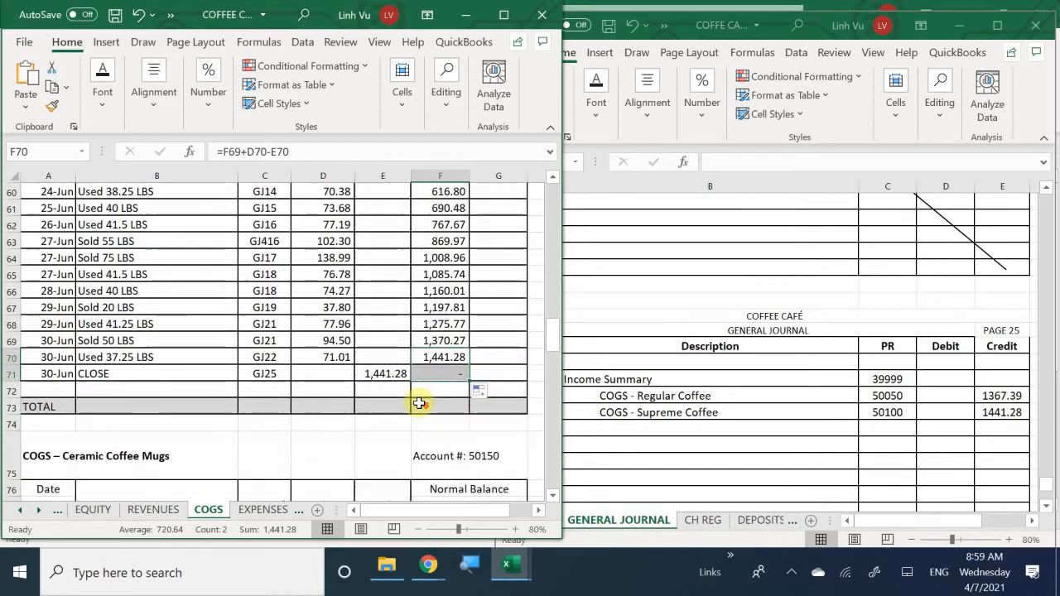
{"action": "scroll", "coordinate": [419, 403], "scroll_direction": "down", "scroll_amount": 3}
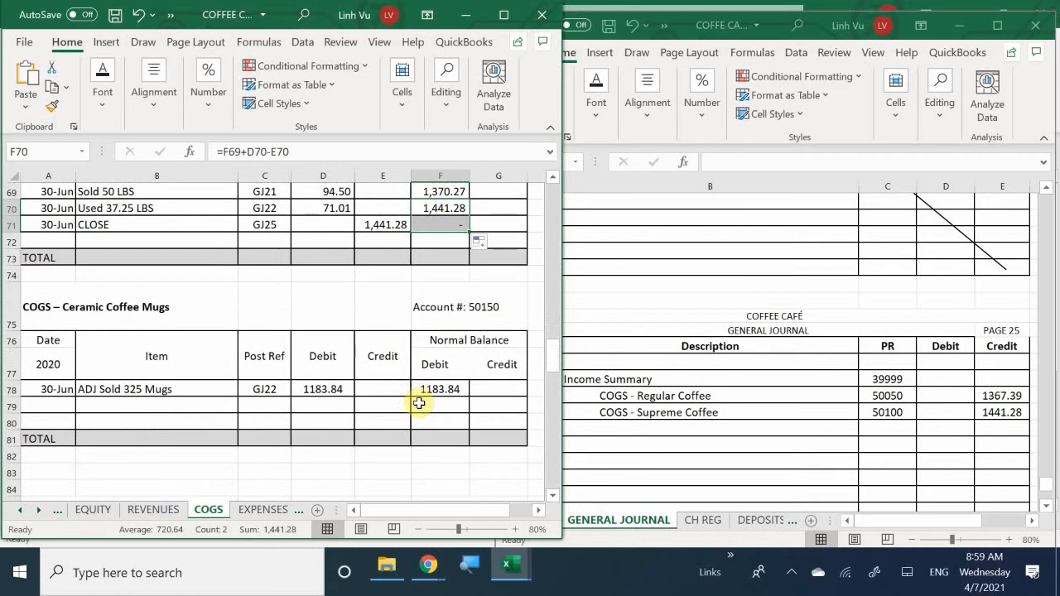
{"action": "scroll", "coordinate": [419, 404], "scroll_direction": "down", "scroll_amount": 2}
{"action": "scroll", "coordinate": [419, 403], "scroll_direction": "up", "scroll_amount": 2}
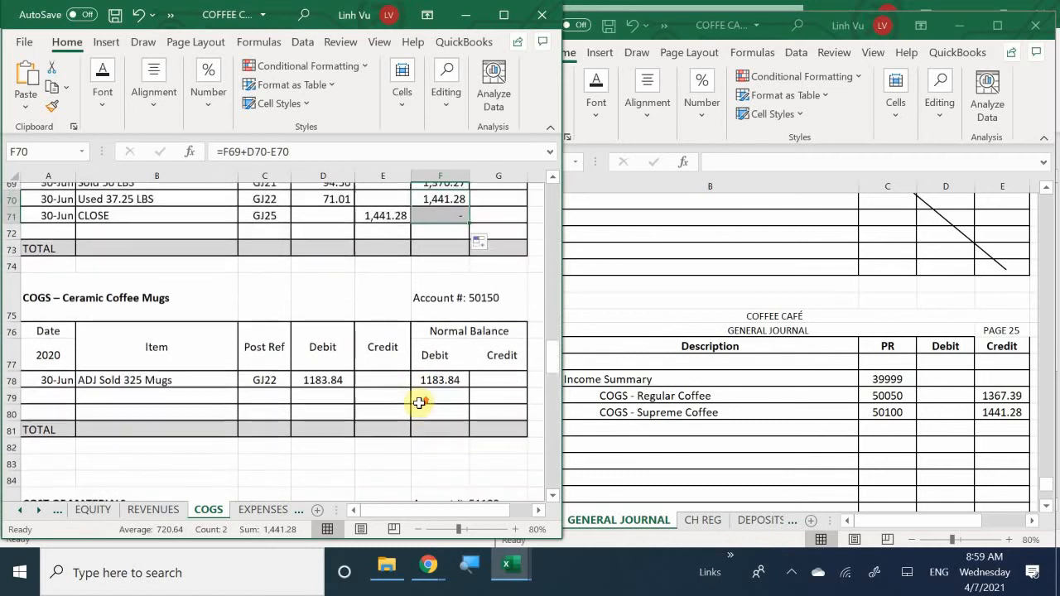
{"action": "left_click", "coordinate": [632, 418]}
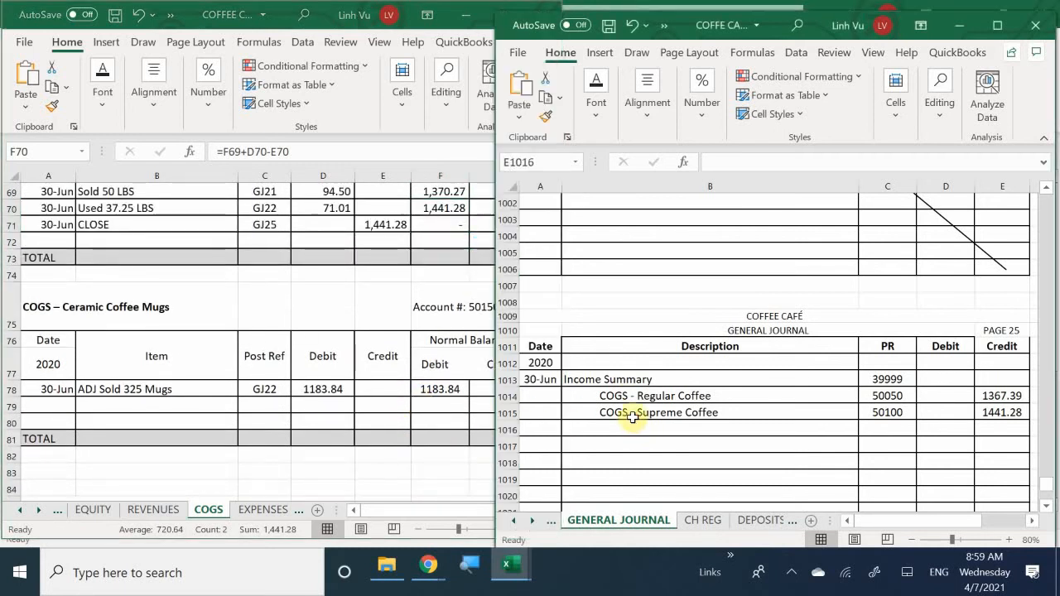
{"action": "left_click", "coordinate": [622, 431]}
{"action": "double_click", "coordinate": [621, 431]}
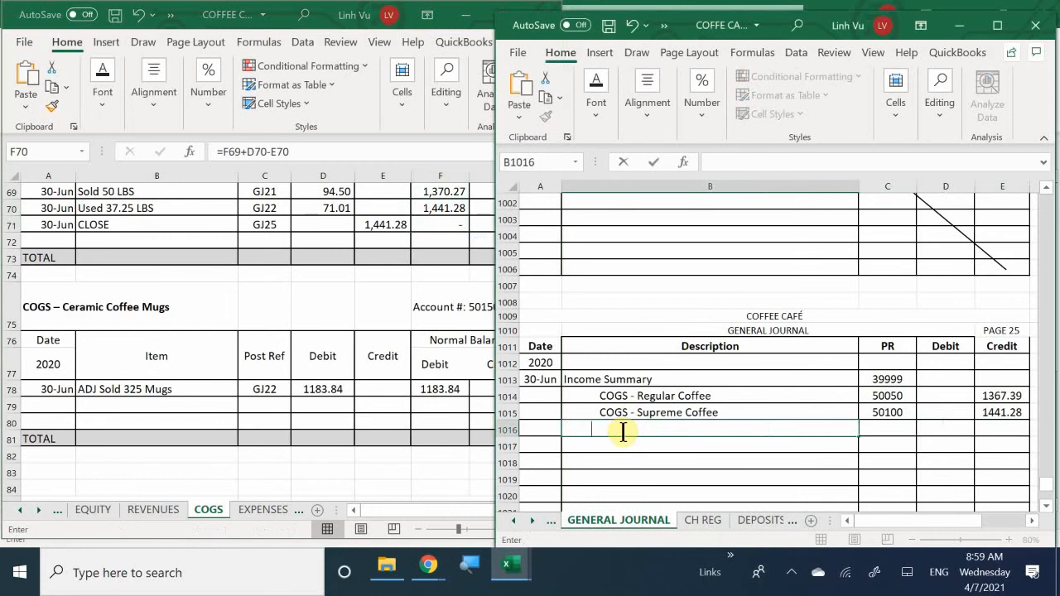
{"action": "type", "text": "CIGS"}
{"action": "key", "text": "BackSpace"}
{"action": "key", "text": "BackSpace"}
{"action": "key", "text": "BackSpace"}
{"action": "type", "text": "IGS"}
{"action": "key", "text": "BackSpace"}
{"action": "key", "text": "BackSpace"}
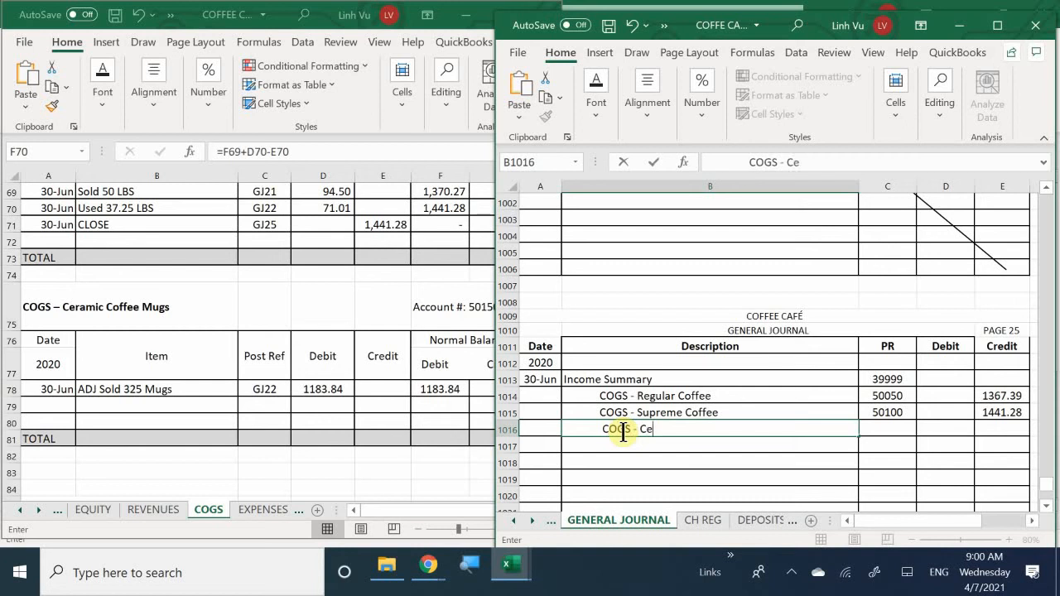
{"action": "type", "text": "mn"}
{"action": "key", "text": "BackSpace"}
{"action": "key", "text": "BackSpace"}
{"action": "type", "text": "ic Coffee "}
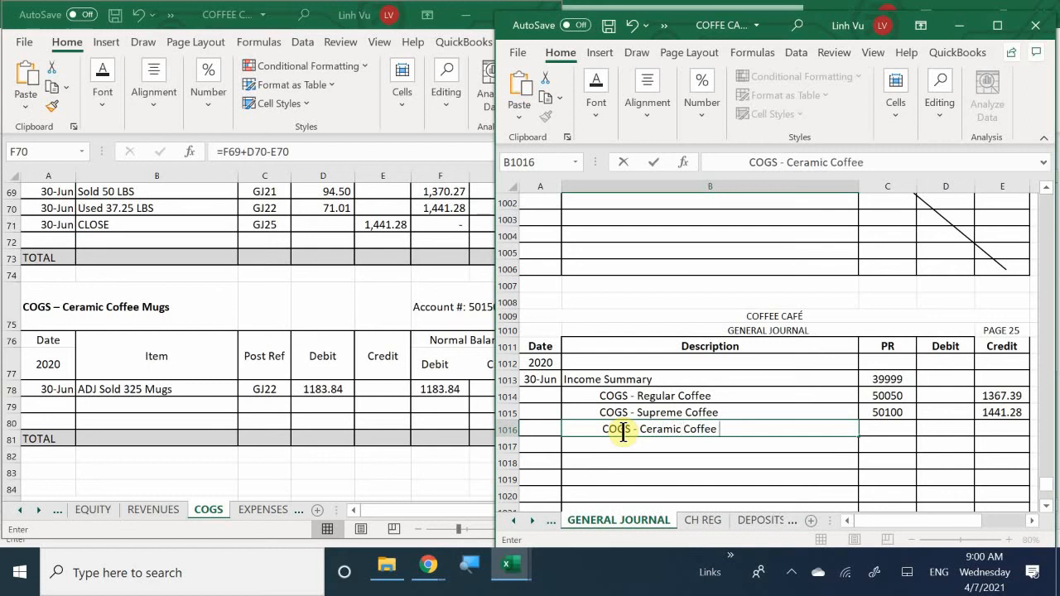
{"action": "type", "text": "N"}
{"action": "type", "text": "u"}
{"action": "key", "text": "BackSpace"}
{"action": "type", "text": "ugs"}
{"action": "key", "text": "Tab"}
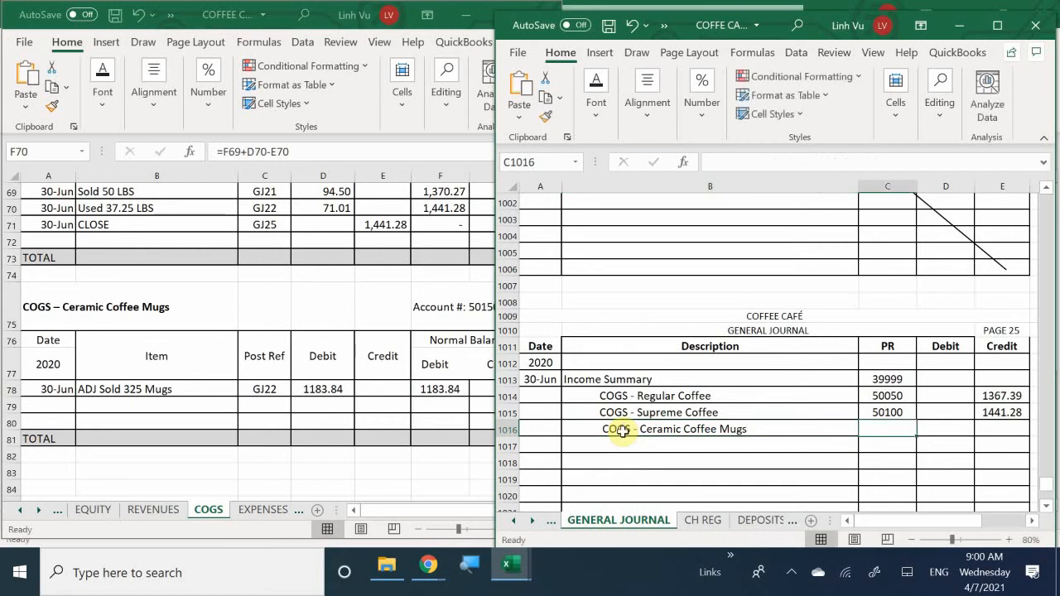
Step: Give the COGS - Ceramic Coffee Mugs journal line post reference 50150 and a credit of 1183.84
{"action": "type", "text": "50150"}
{"action": "key", "text": "Tab"}
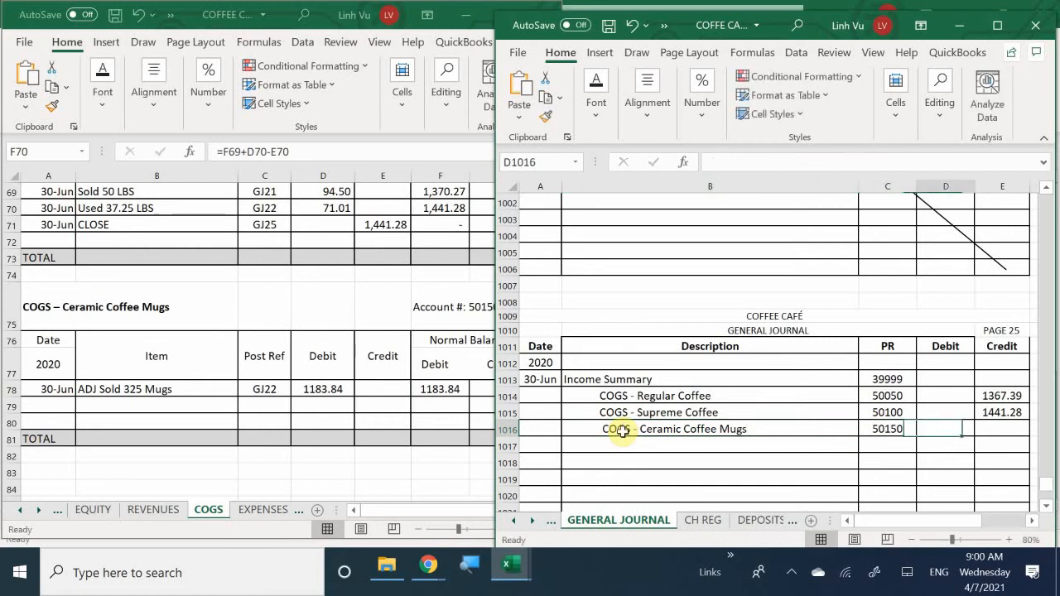
{"action": "key", "text": "Tab"}
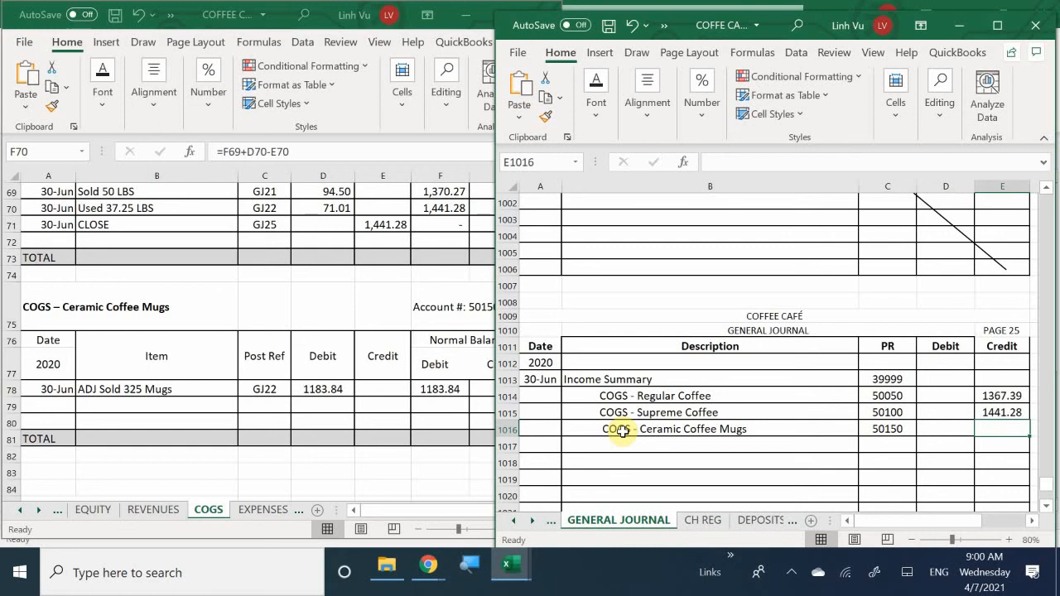
{"action": "type", "text": "118"}
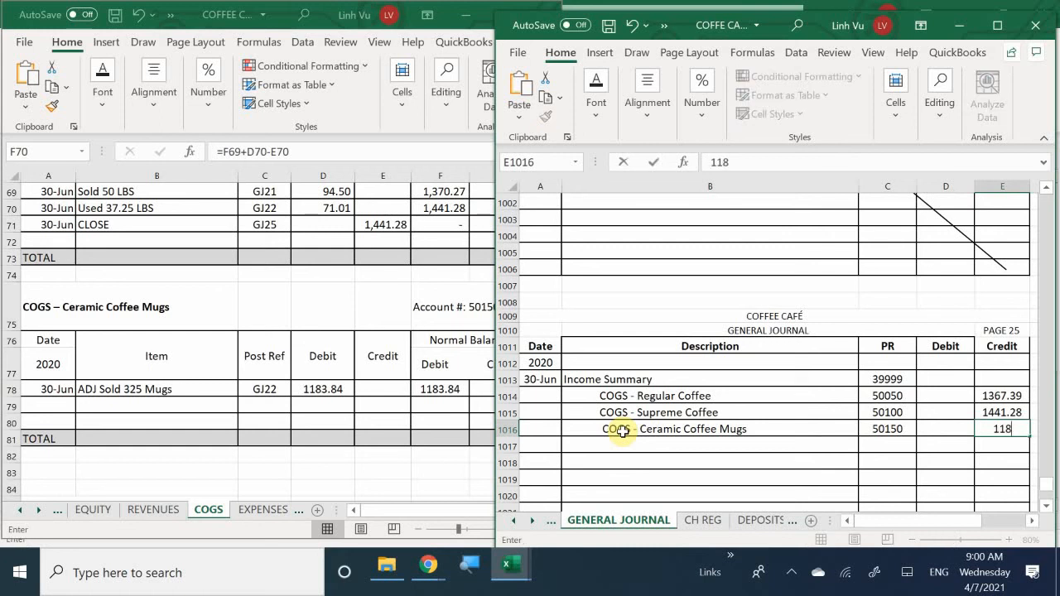
{"action": "type", "text": "3.84"}
{"action": "key", "text": "Return"}
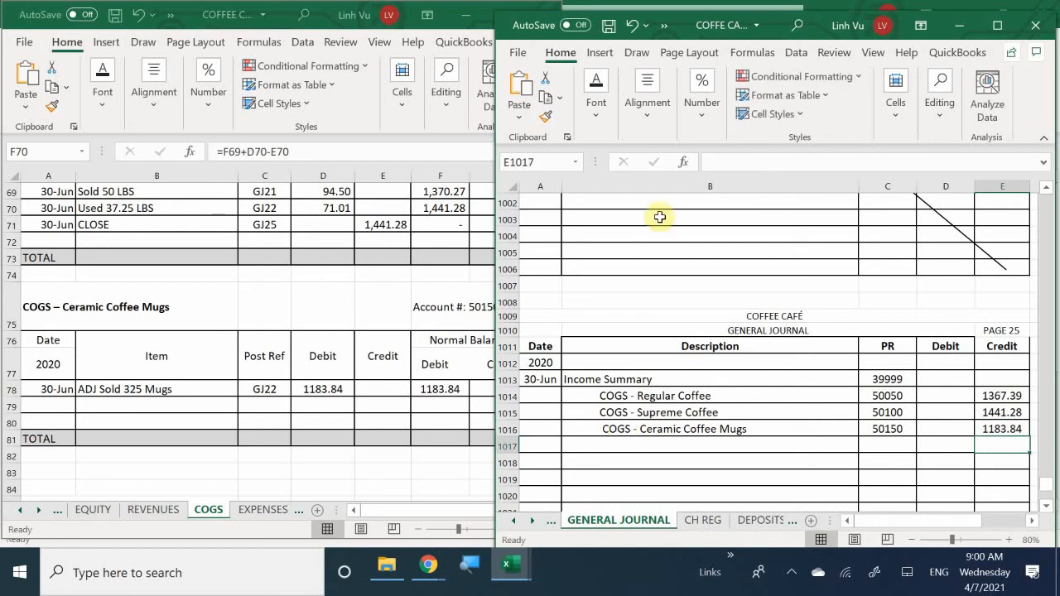
Step: Start a closing entry in row 79 of the COGS – Ceramic Coffee Mugs ledger with date 6/30, item CLOSE and post reference GJ25
{"action": "left_click", "coordinate": [52, 404]}
{"action": "left_click", "coordinate": [52, 404]}
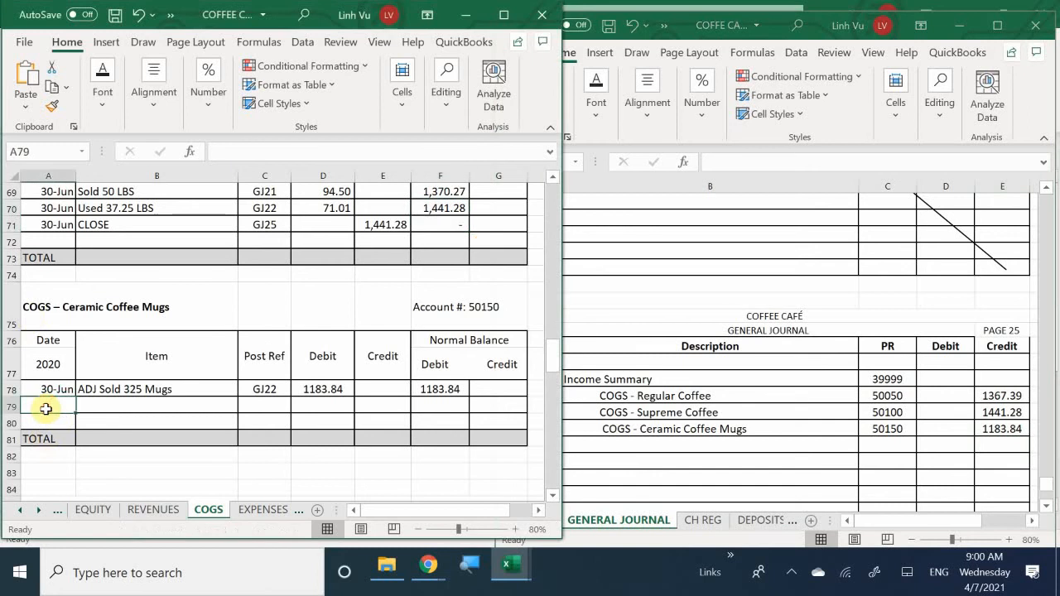
{"action": "type", "text": "6/30"}
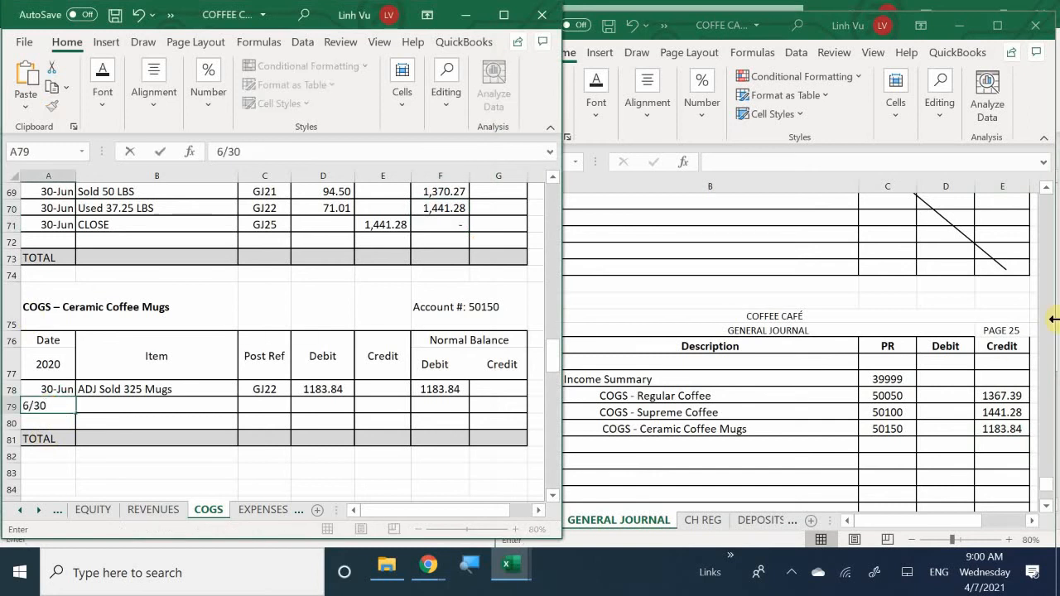
{"action": "key", "text": "Tab"}
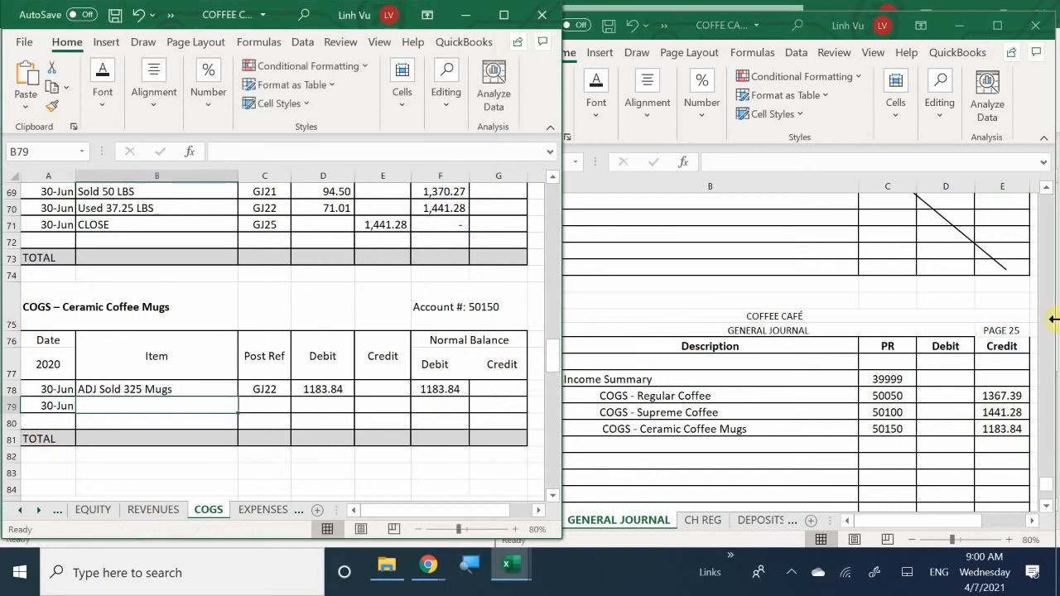
{"action": "type", "text": "CLOSE"}
{"action": "key", "text": "Tab"}
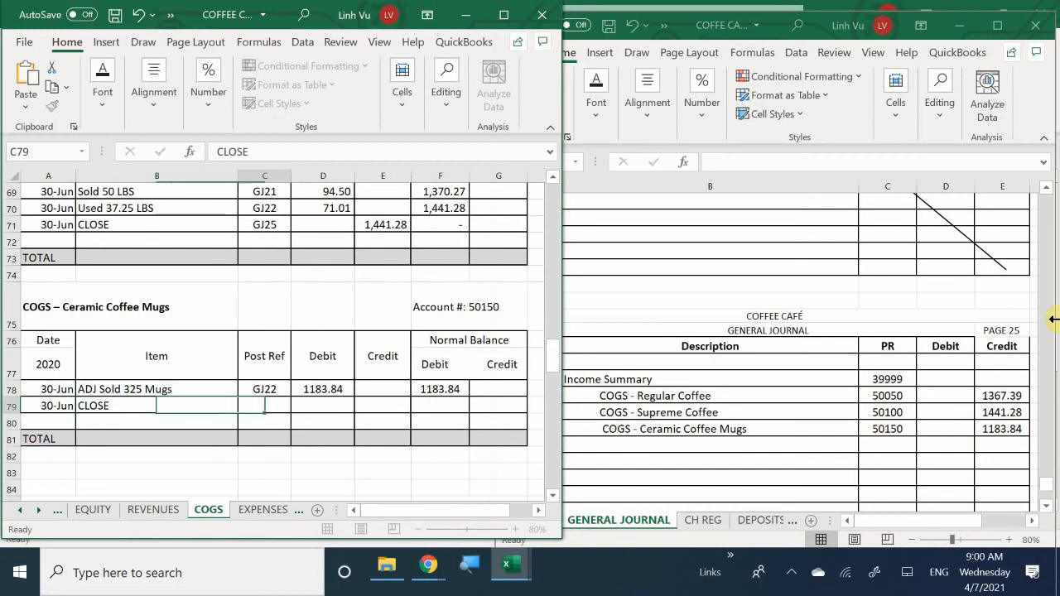
{"action": "type", "text": "GJ"}
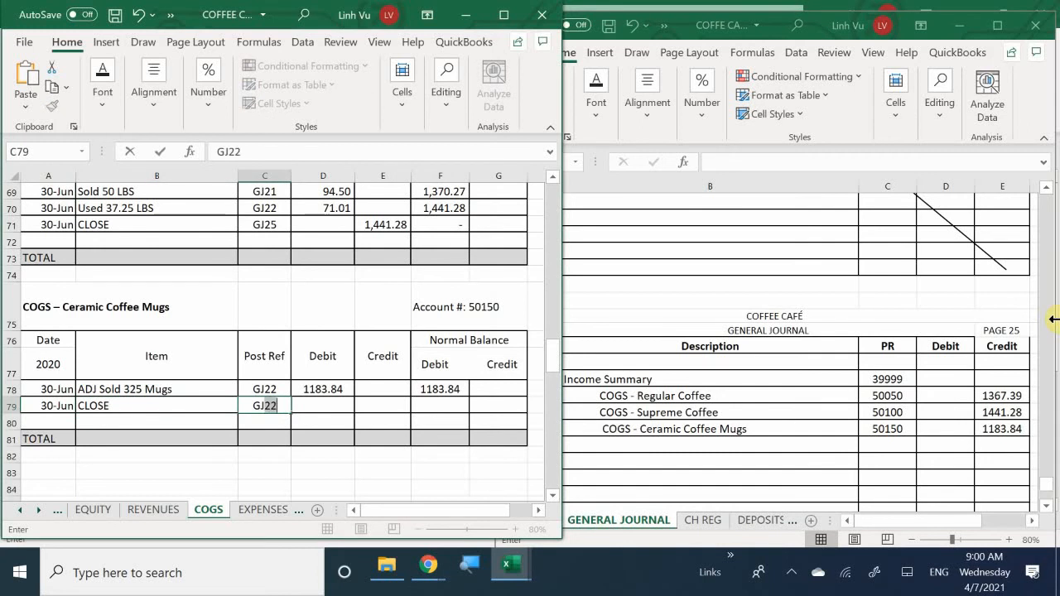
{"action": "type", "text": "25"}
{"action": "key", "text": "Tab"}
Step: Enter 1183.84 as the credit for the Ceramic Coffee Mugs closing entry in ledger cell E79
{"action": "key", "text": "Tab"}
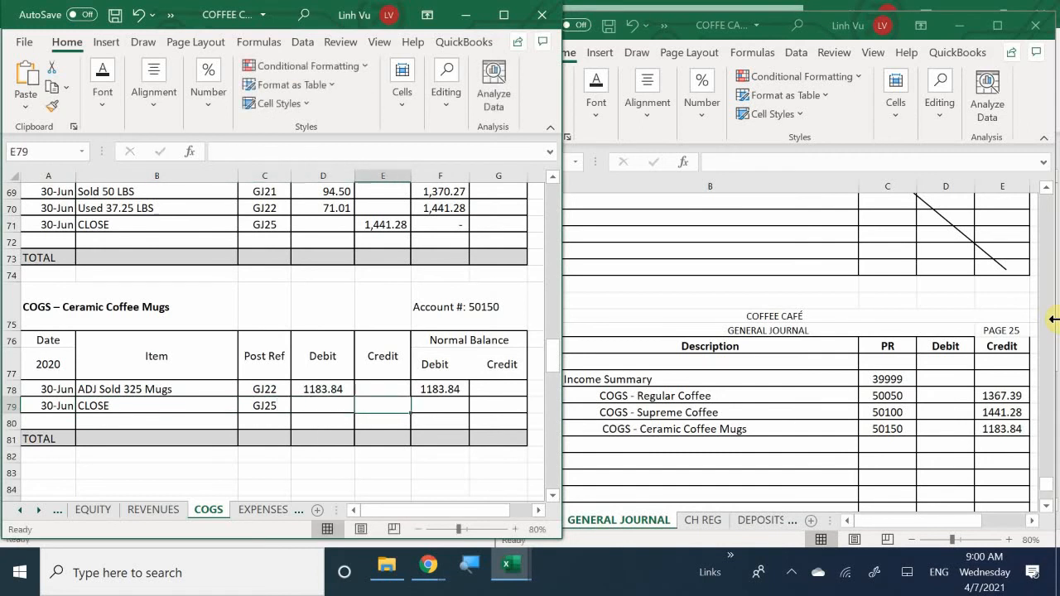
{"action": "type", "text": "11"}
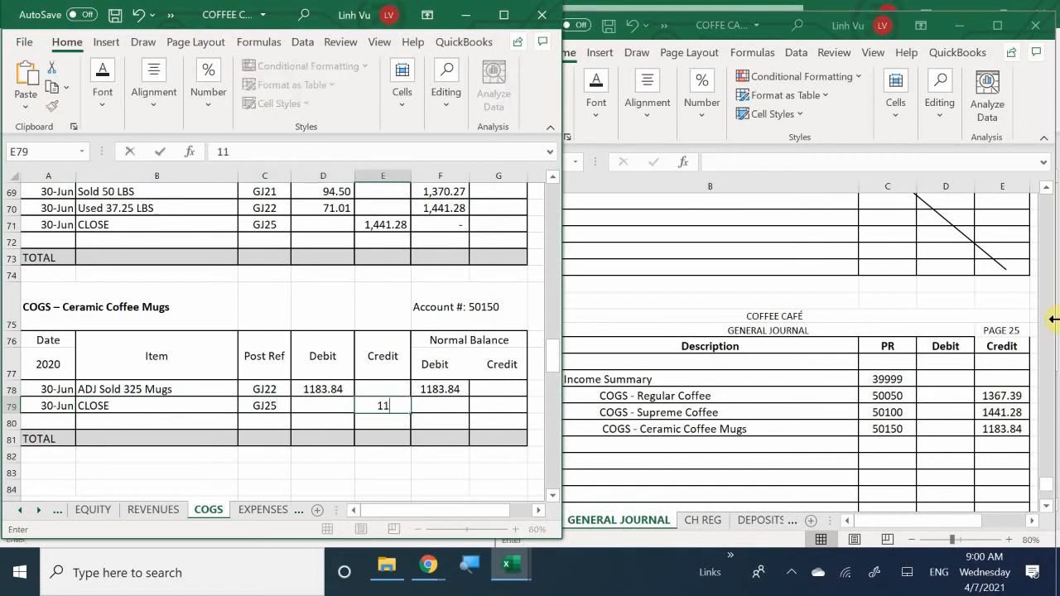
{"action": "type", "text": "83.84"}
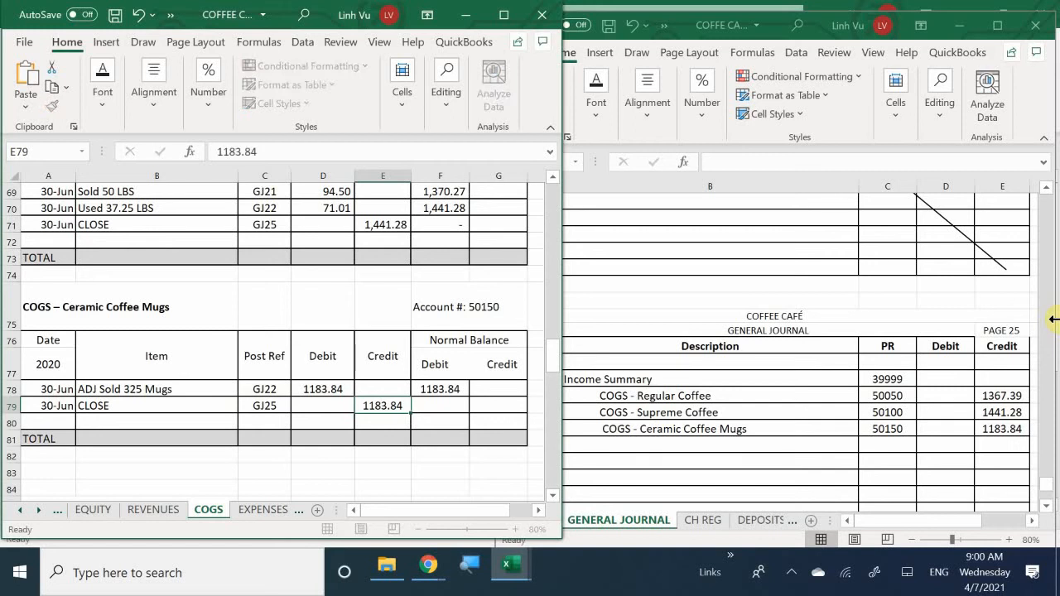
{"action": "left_click", "coordinate": [440, 421]}
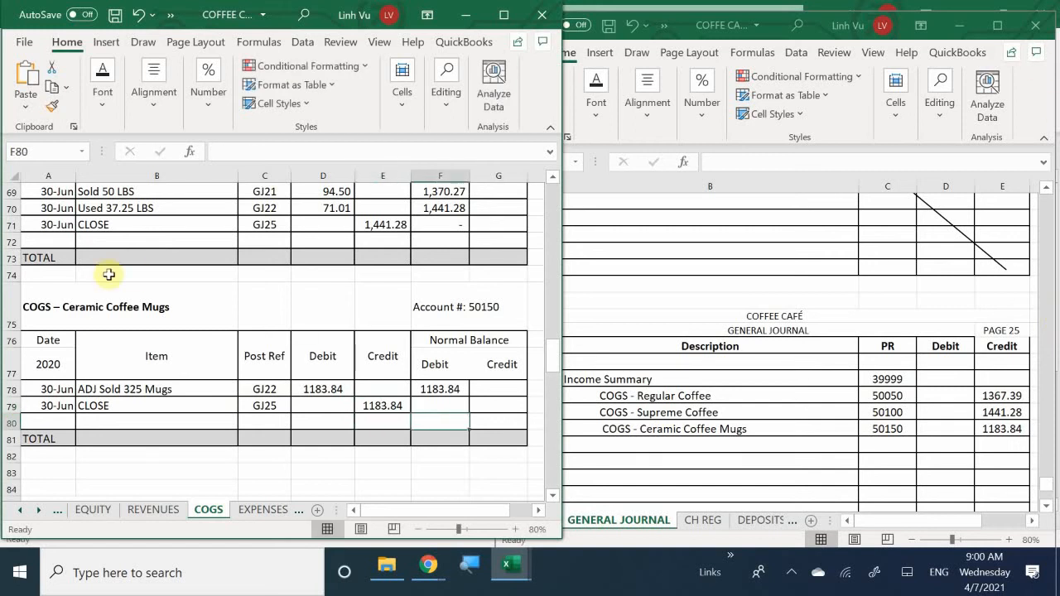
Step: Calculate the Ceramic Coffee Mugs debit balance in ledger cell F79 with the formula =F78+D79-E79
{"action": "left_click", "coordinate": [443, 390]}
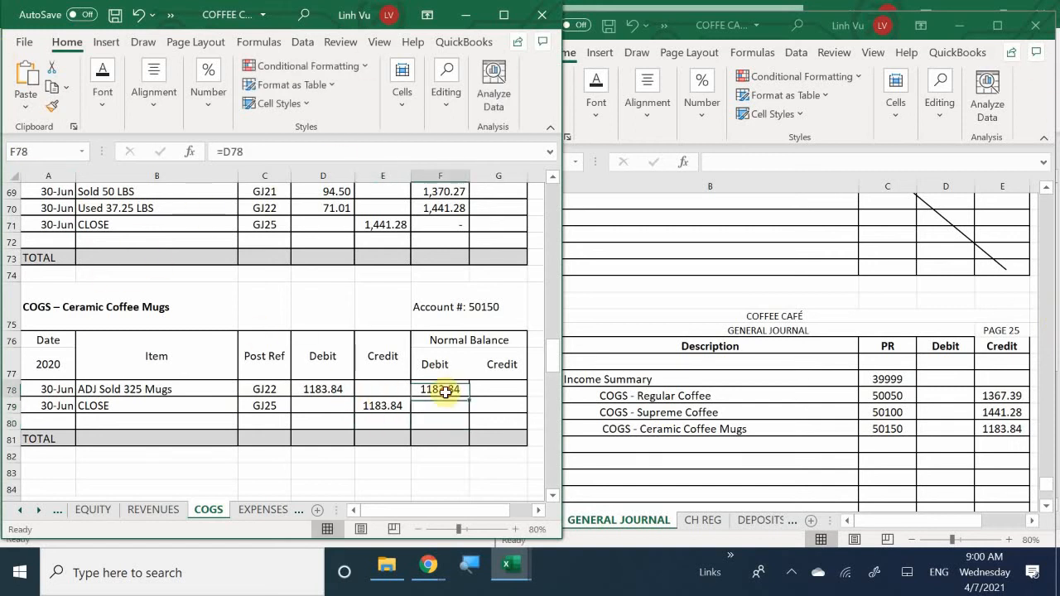
{"action": "left_click", "coordinate": [456, 406]}
{"action": "type", "text": "=F78+"}
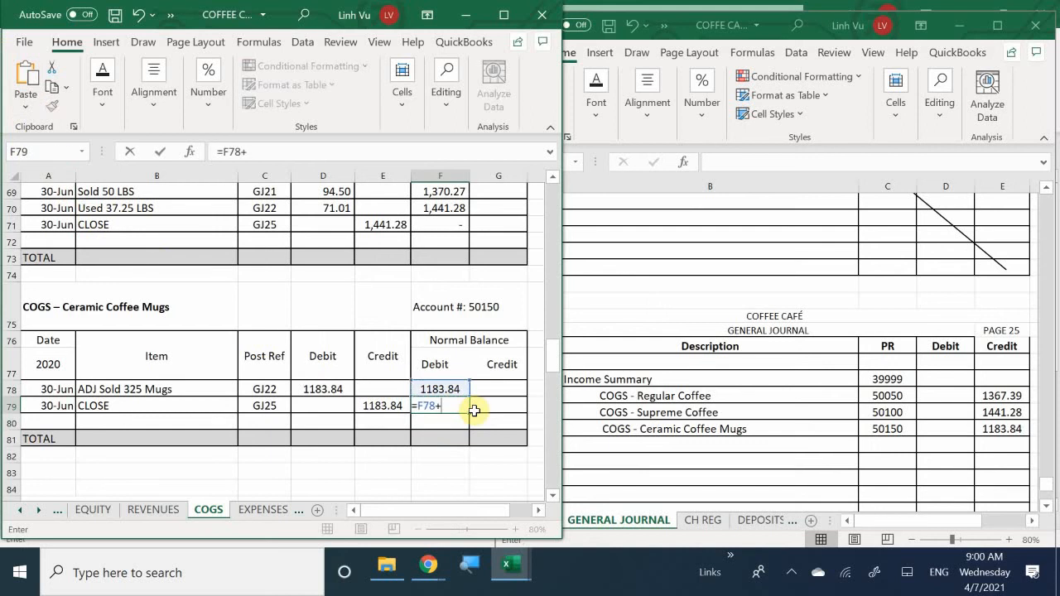
{"action": "key", "text": "Left"}
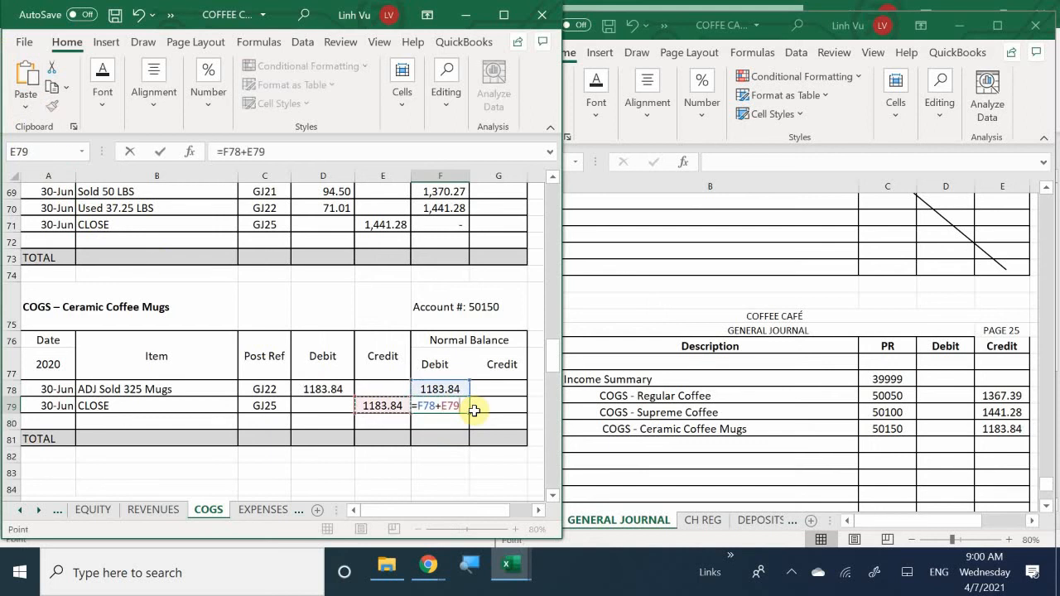
{"action": "key", "text": "Left"}
{"action": "type", "text": "-"}
{"action": "key", "text": "Left"}
{"action": "key", "text": "Return"}
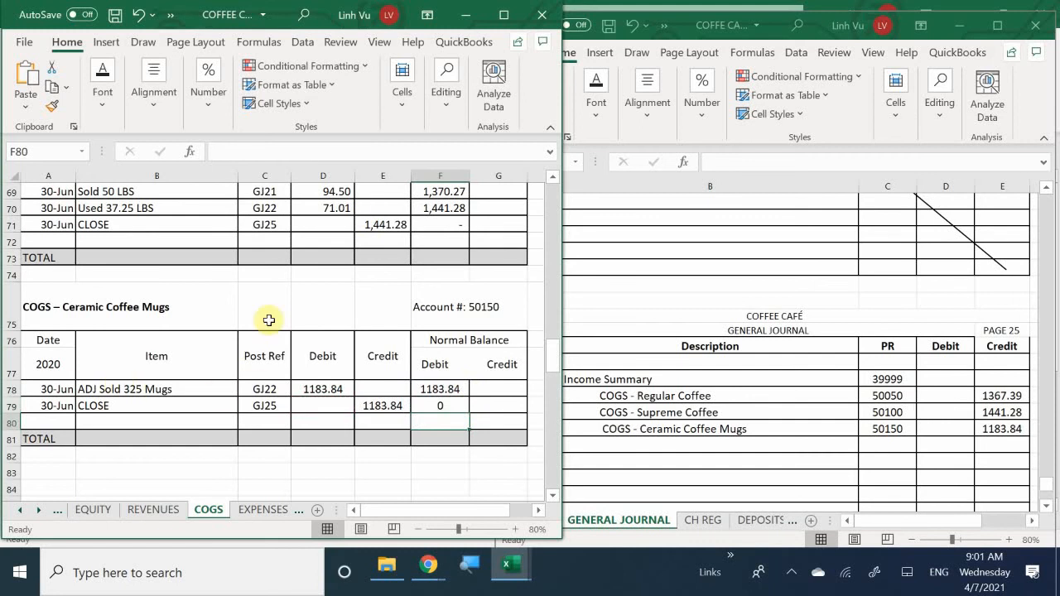
Step: Look through the COST OF MATERIALS and COM coffee cup ledgers for the next account with a balance to close
{"action": "left_click", "coordinate": [304, 404]}
{"action": "scroll", "coordinate": [304, 404], "scroll_direction": "down", "scroll_amount": 3}
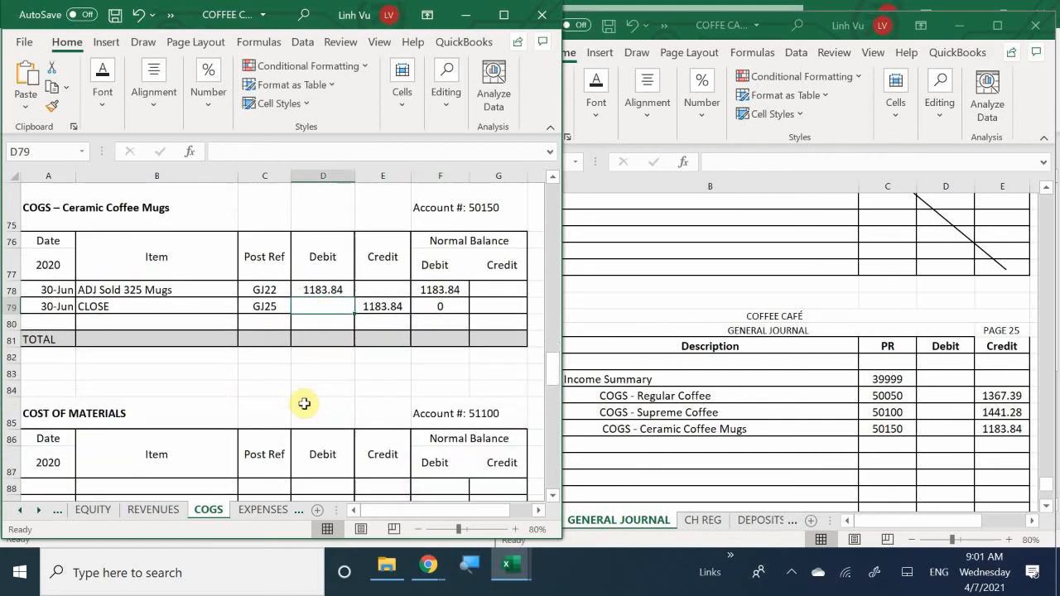
{"action": "scroll", "coordinate": [304, 404], "scroll_direction": "down", "scroll_amount": 1}
{"action": "scroll", "coordinate": [304, 404], "scroll_direction": "down", "scroll_amount": 1}
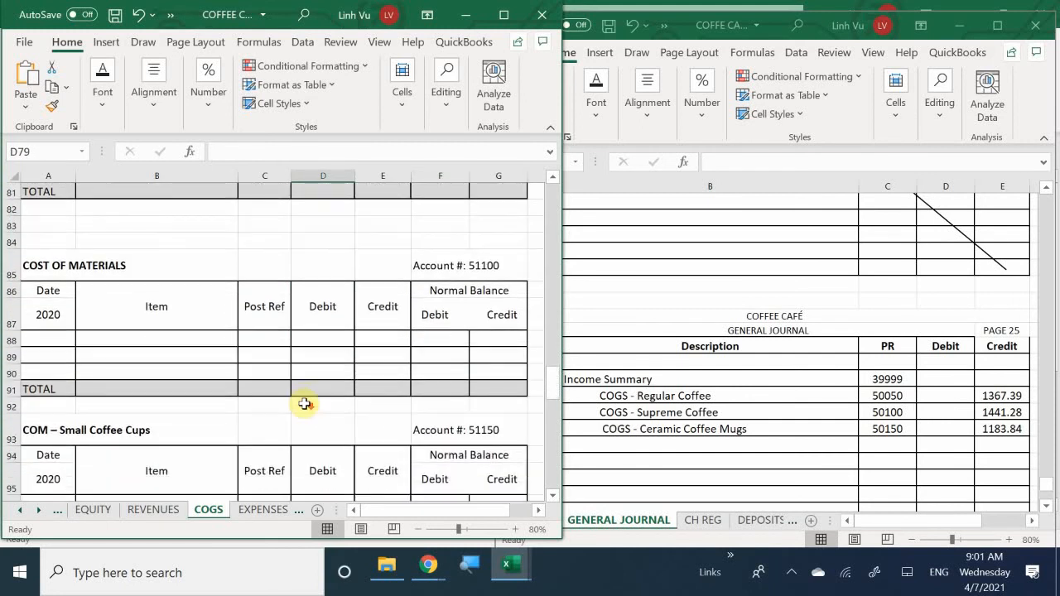
{"action": "scroll", "coordinate": [304, 403], "scroll_direction": "down", "scroll_amount": 2}
{"action": "scroll", "coordinate": [304, 403], "scroll_direction": "up", "scroll_amount": 2}
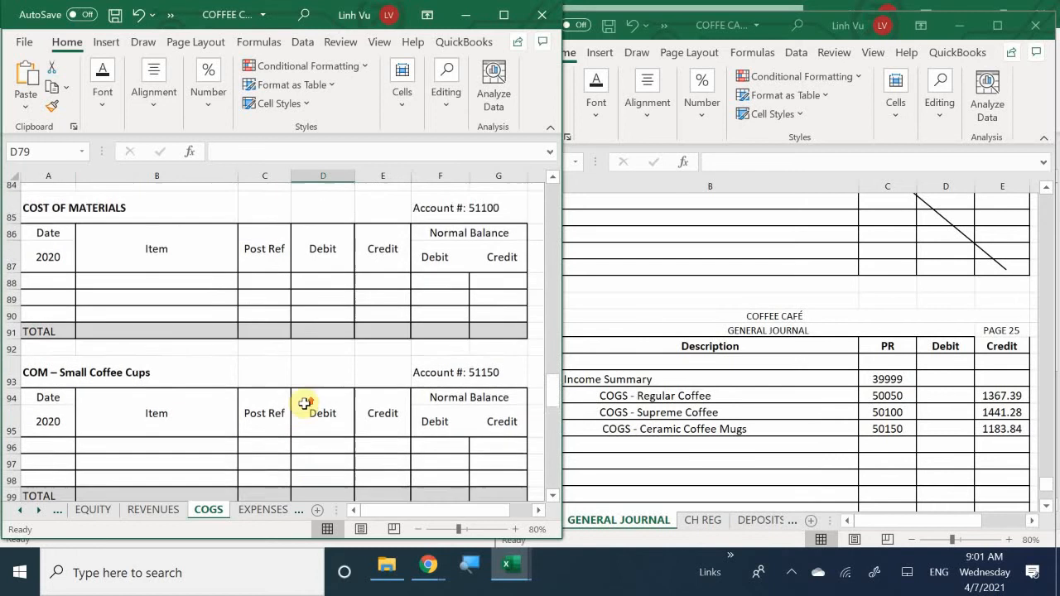
{"action": "scroll", "coordinate": [304, 404], "scroll_direction": "down", "scroll_amount": 3}
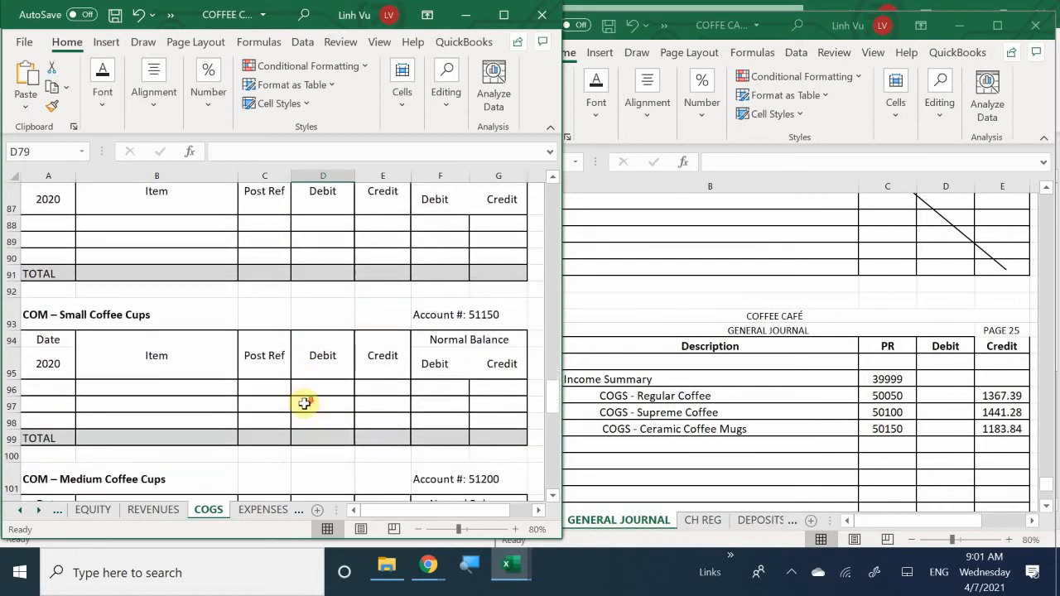
{"action": "scroll", "coordinate": [304, 403], "scroll_direction": "up", "scroll_amount": 1}
{"action": "scroll", "coordinate": [304, 404], "scroll_direction": "down", "scroll_amount": 3}
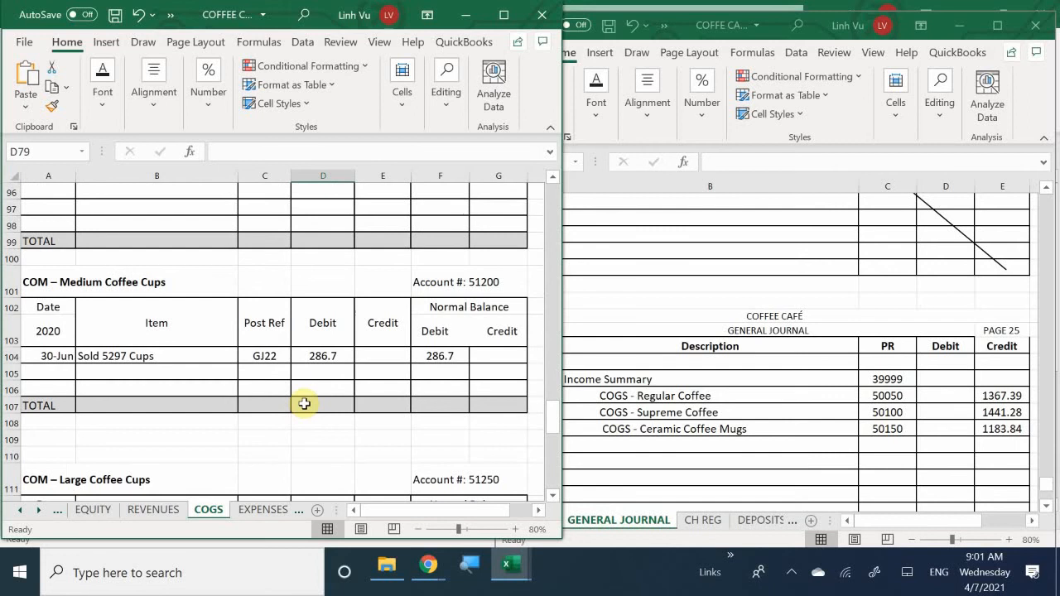
{"action": "scroll", "coordinate": [304, 403], "scroll_direction": "up", "scroll_amount": 1}
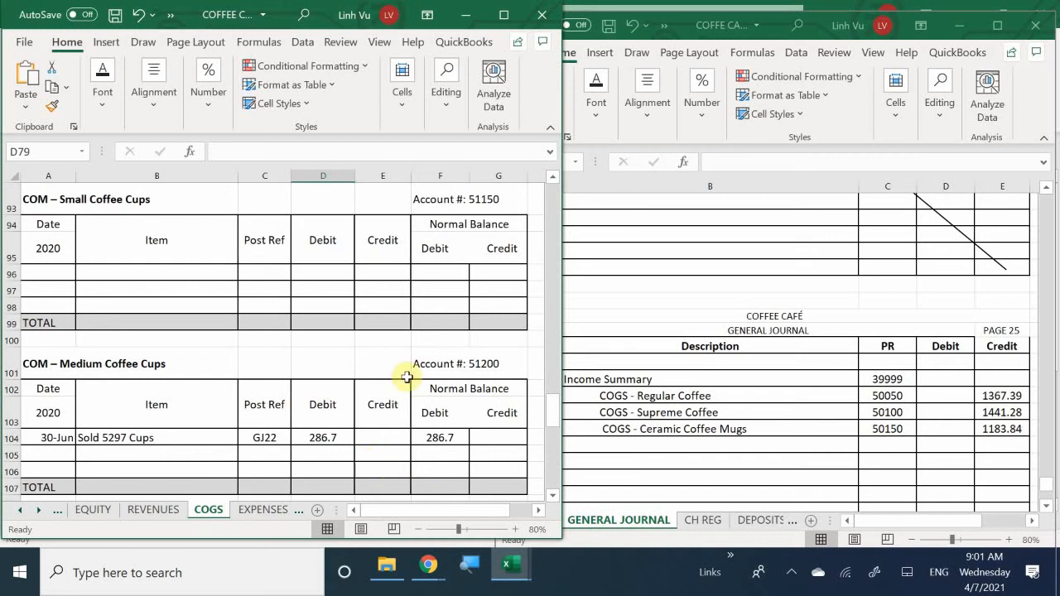
Step: Add an indented COM - Medium Coffee Cups line in cell B1017 of general journal page 25
{"action": "left_click", "coordinate": [617, 445]}
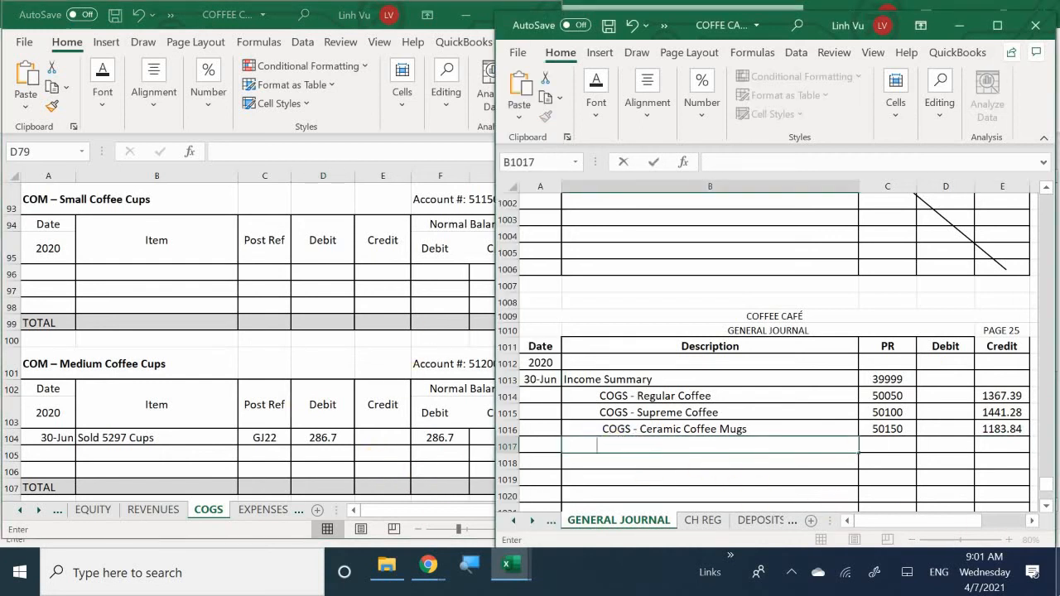
{"action": "type", "text": "COM -"}
{"action": "type", "text": "Medium C"}
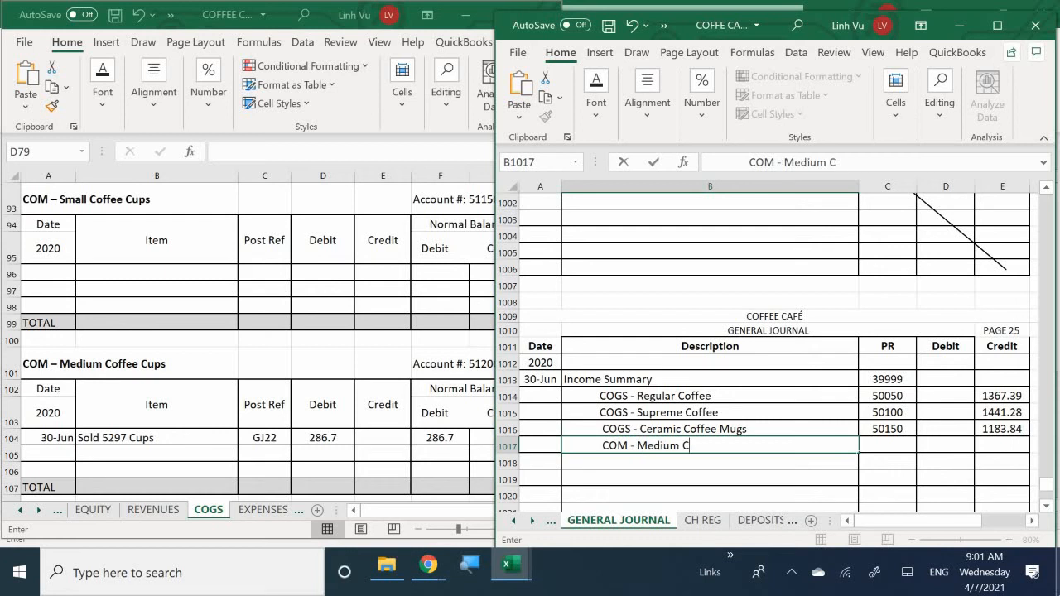
{"action": "type", "text": "offee Cups"}
{"action": "key", "text": "Tab"}
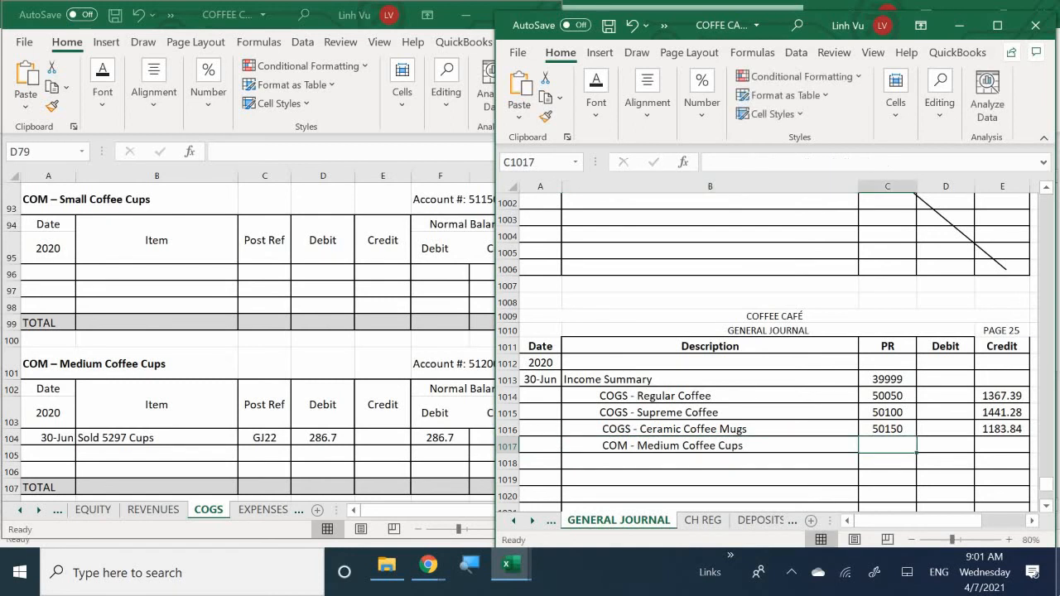
Step: Give the COM - Medium Coffee Cups journal line post reference 51200 and a credit of 286.7
{"action": "type", "text": "51200"}
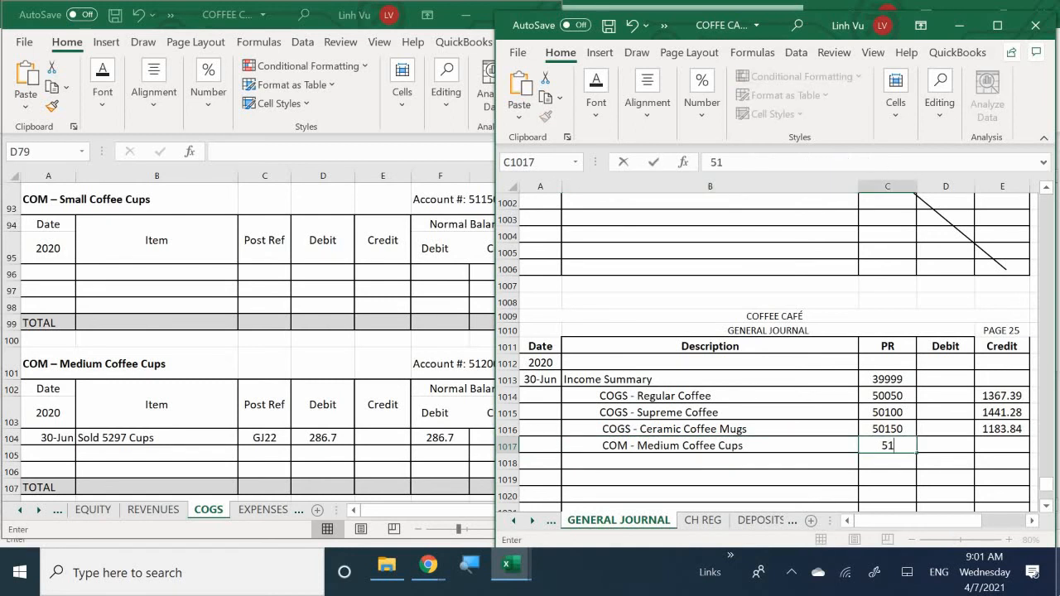
{"action": "key", "text": "Tab"}
{"action": "key", "text": "Tab"}
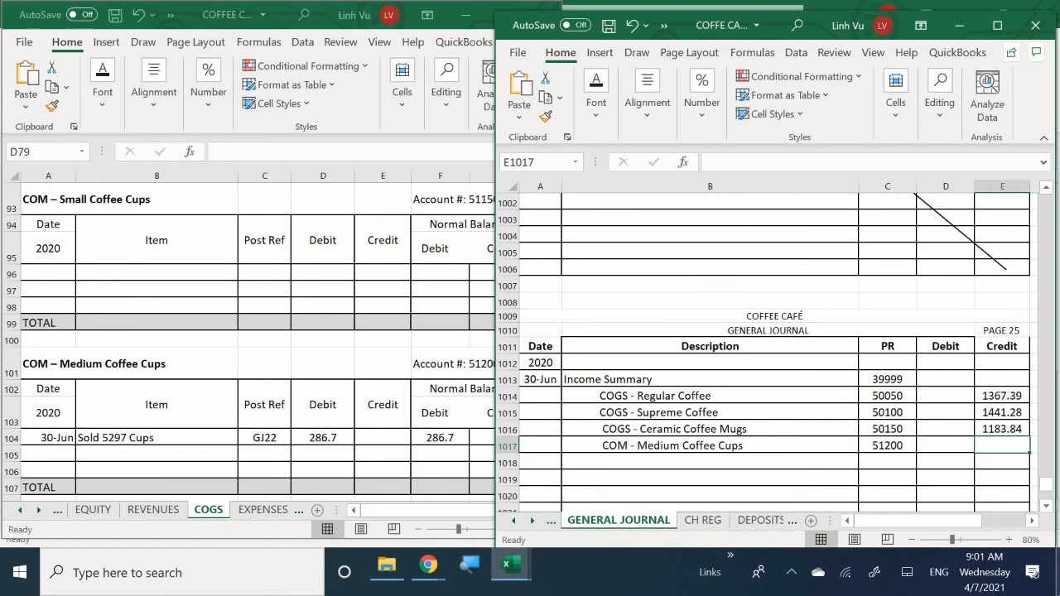
{"action": "type", "text": "286.7"}
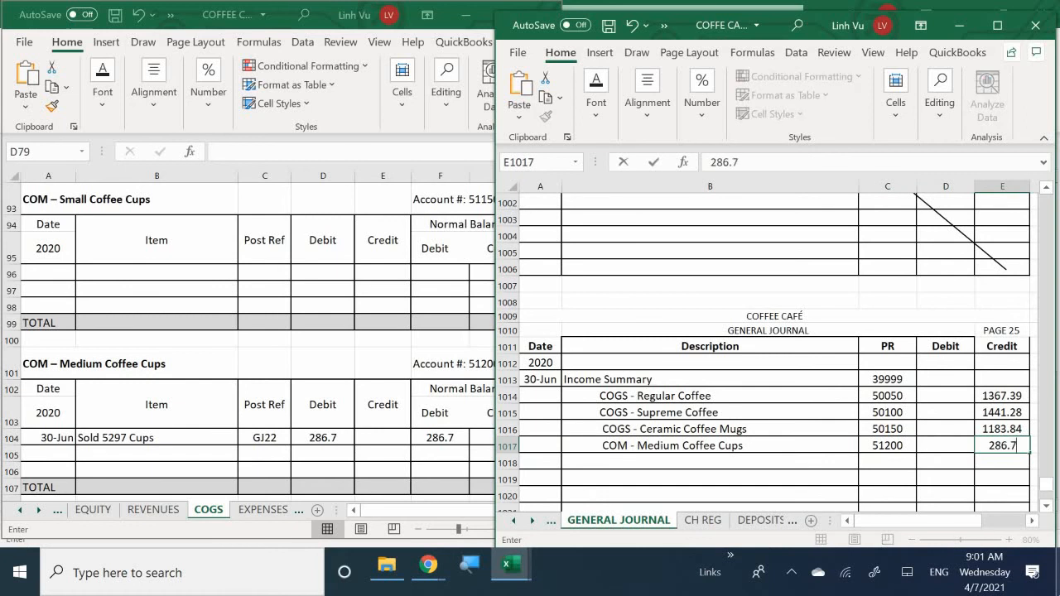
{"action": "key", "text": "Return"}
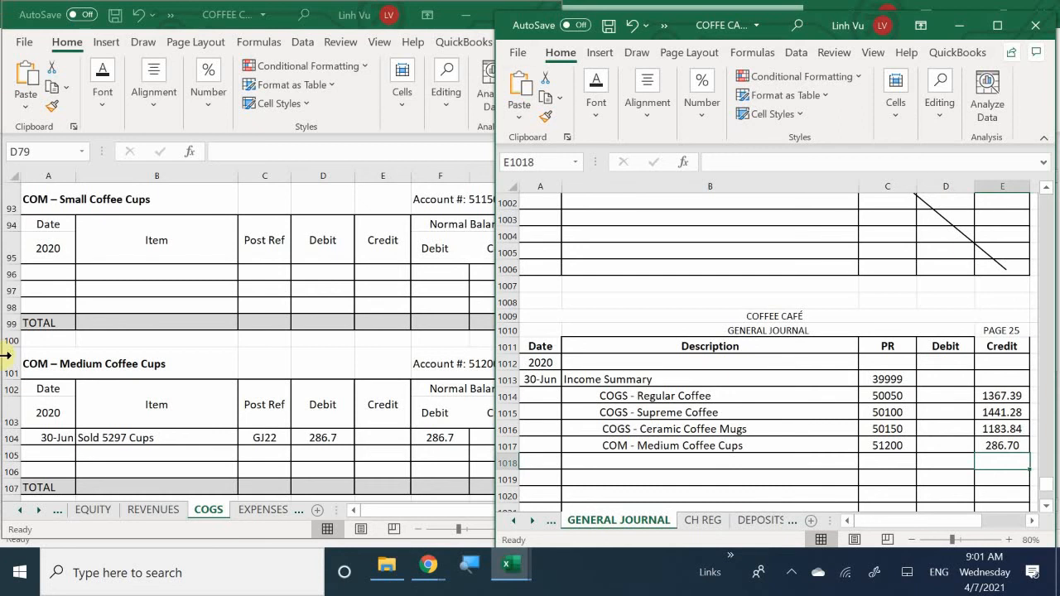
{"action": "left_click", "coordinate": [46, 454]}
{"action": "left_click", "coordinate": [40, 464]}
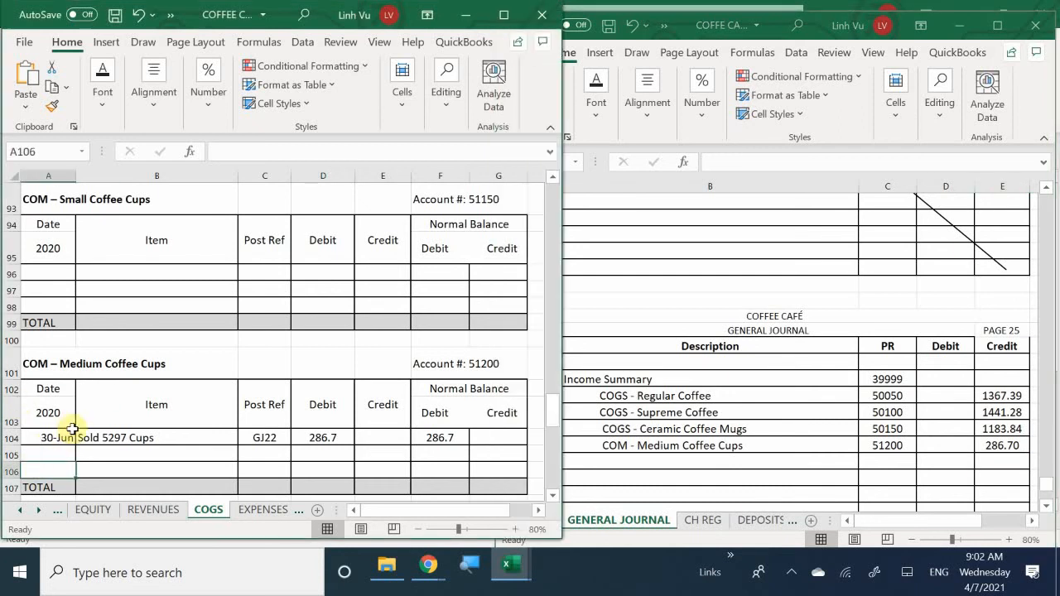
{"action": "type", "text": "6/"}
{"action": "key", "text": "BackSpace"}
{"action": "key", "text": "BackSpace"}
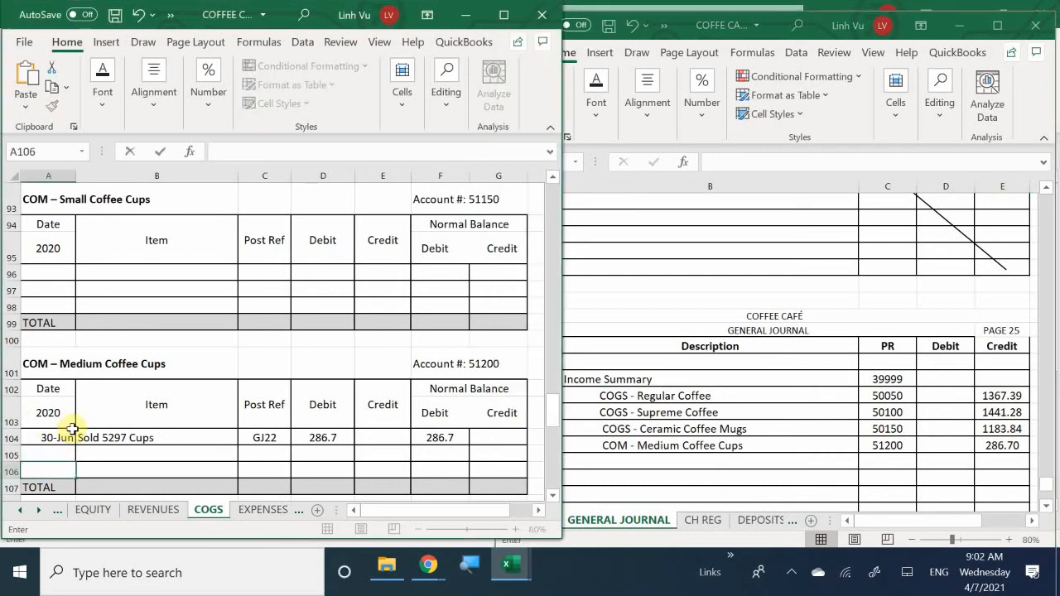
Step: Start a closing entry in row 105 of the COM – Medium Coffee Cups ledger with date 6/30, item CLOSE and post reference GJ25
{"action": "key", "text": "Up"}
{"action": "type", "text": "6/30"}
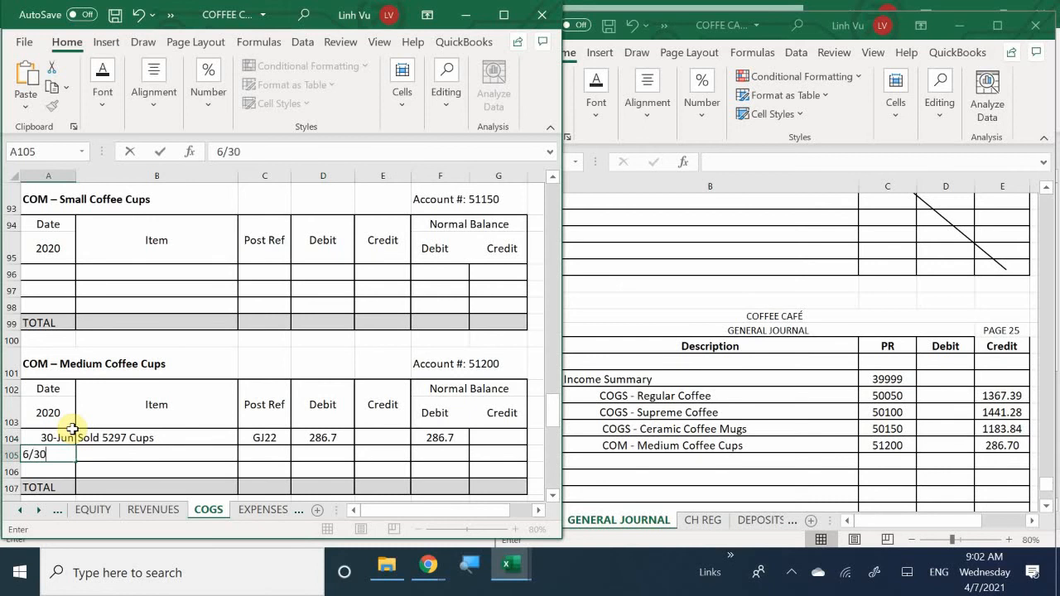
{"action": "key", "text": "Tab"}
{"action": "type", "text": "C"}
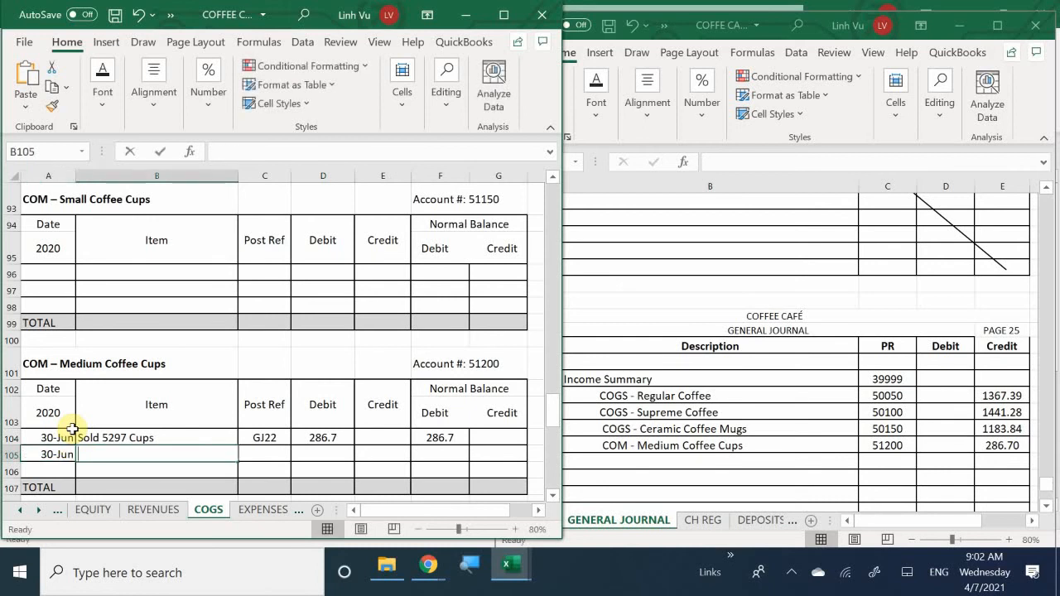
{"action": "type", "text": "R"}
{"action": "key", "text": "BackSpace"}
{"action": "type", "text": "LOSE"}
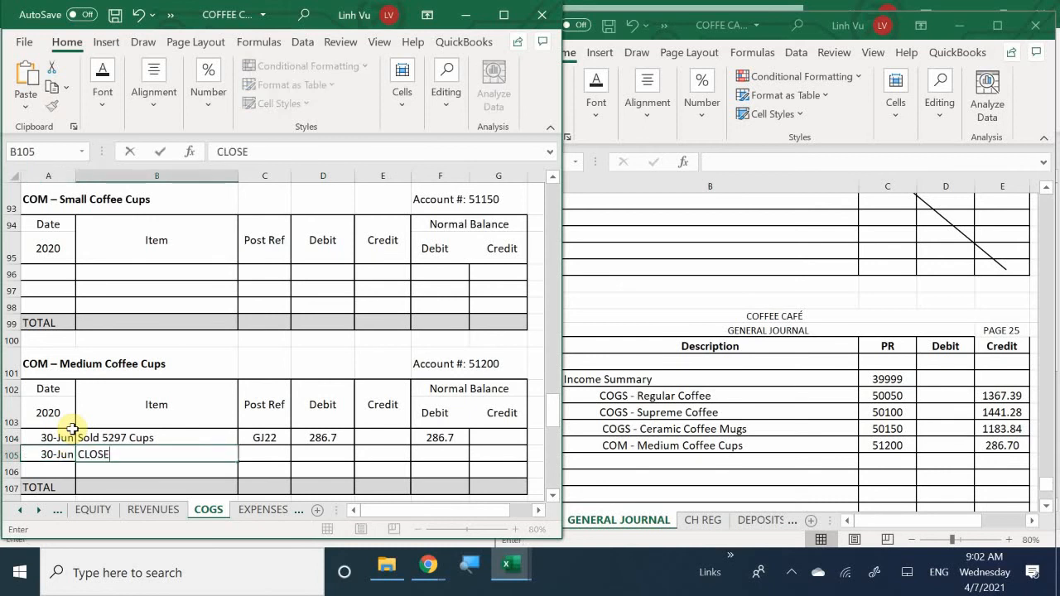
{"action": "key", "text": "Tab"}
{"action": "type", "text": "GJ25"}
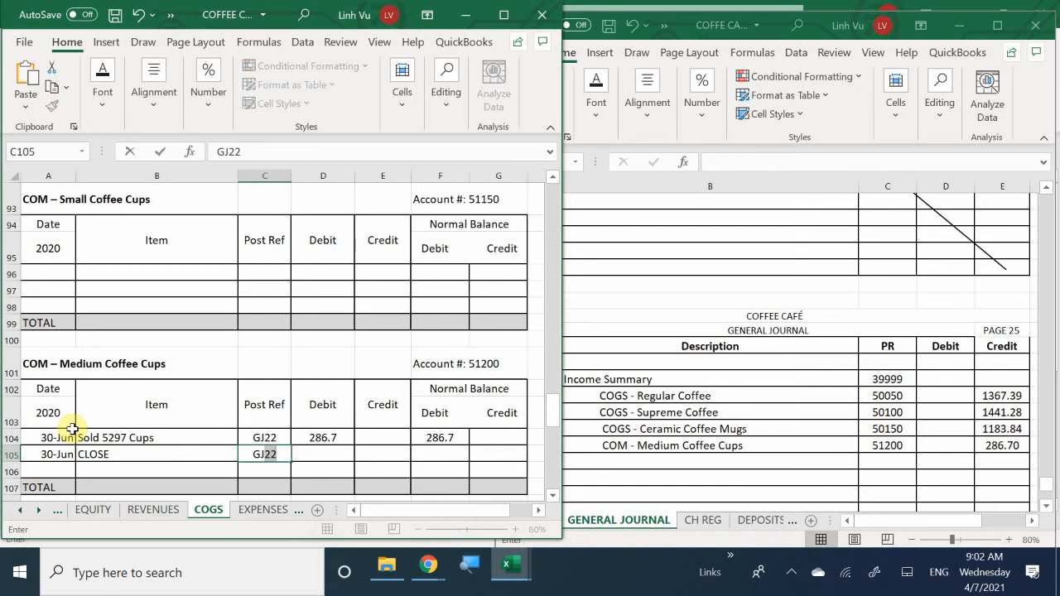
Step: Enter 286.70 as the credit for the Medium Coffee Cups closing entry in ledger cell E105
{"action": "key", "text": "Tab"}
{"action": "key", "text": "Tab"}
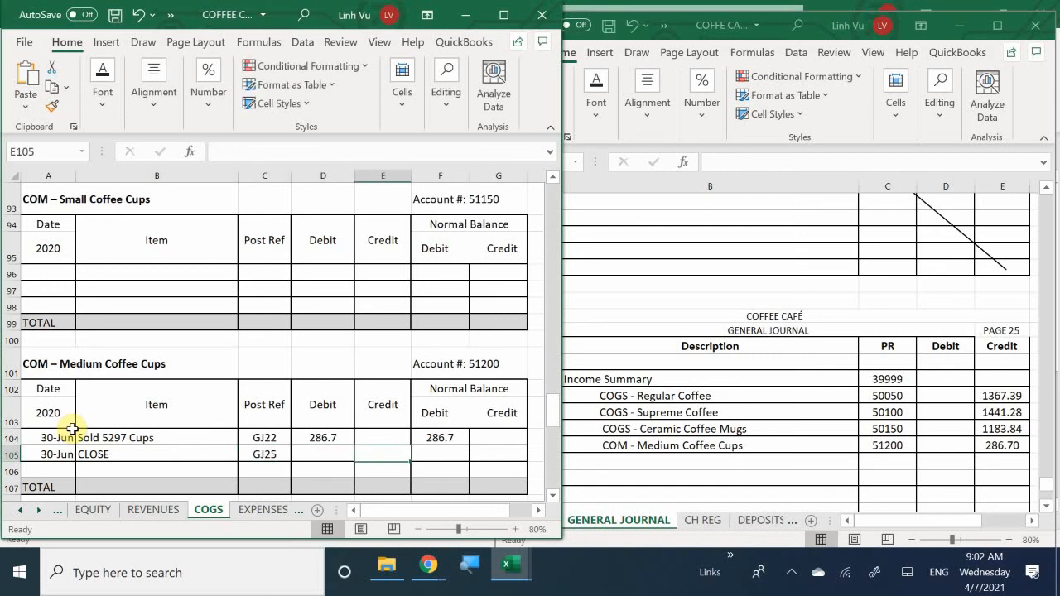
{"action": "type", "text": "286.70"}
{"action": "key", "text": "Return"}
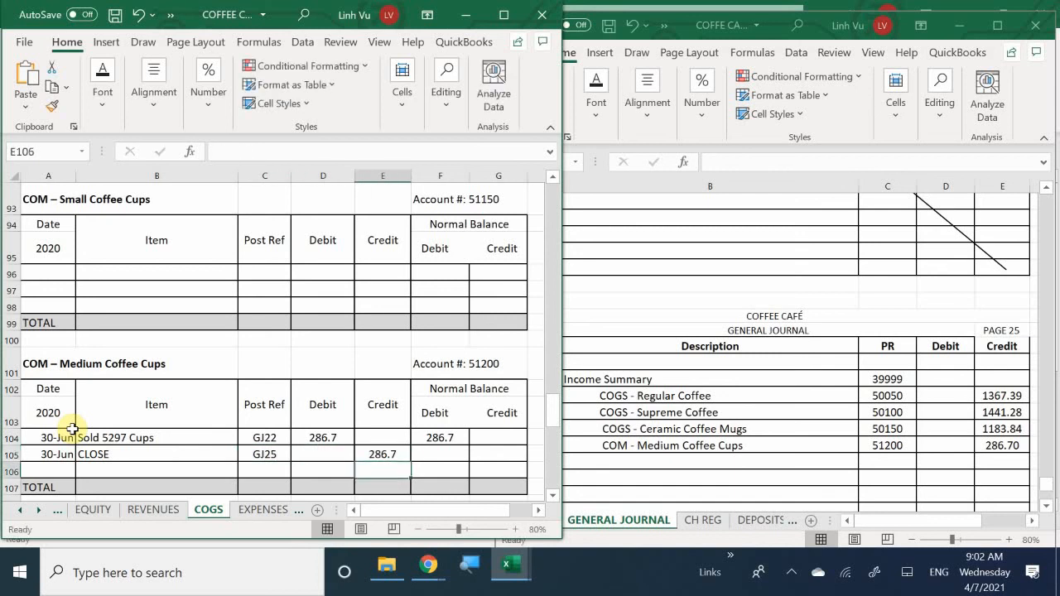
Step: Calculate the Medium Coffee Cups debit balance in ledger cell F105 with the formula =F104+D105-E105
{"action": "key", "text": "Up"}
{"action": "key", "text": "Right"}
{"action": "type", "text": "="}
{"action": "key", "text": "Up"}
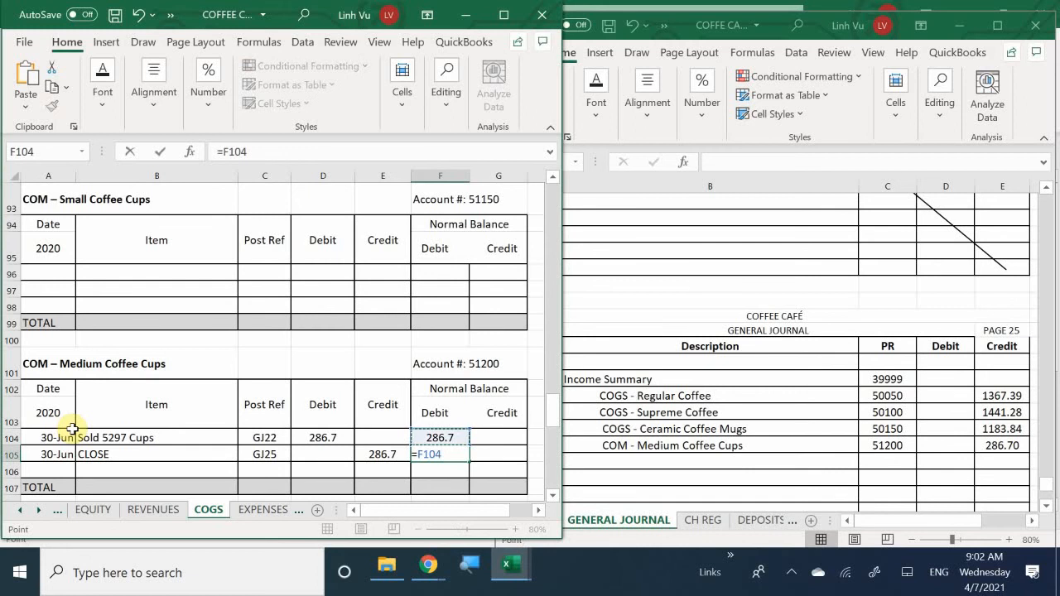
{"action": "type", "text": "+"}
{"action": "key", "text": "Left"}
{"action": "key", "text": "Left"}
{"action": "type", "text": "-"}
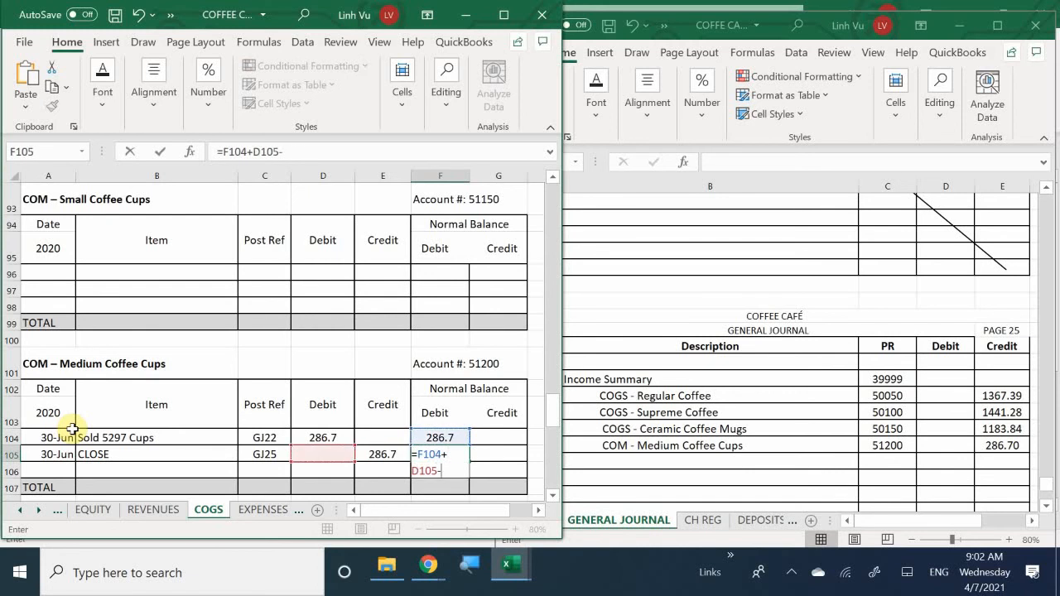
{"action": "key", "text": "Left"}
{"action": "key", "text": "Return"}
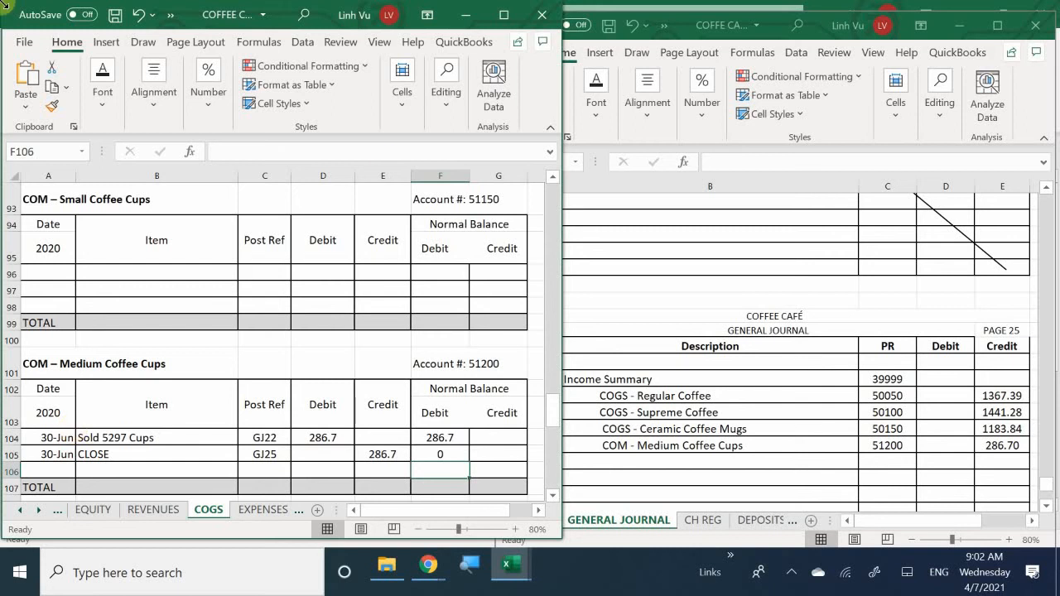
Step: Add an indented COM - Large Coffee Cups line in cell B1018 of general journal page 25
{"action": "left_click", "coordinate": [414, 417]}
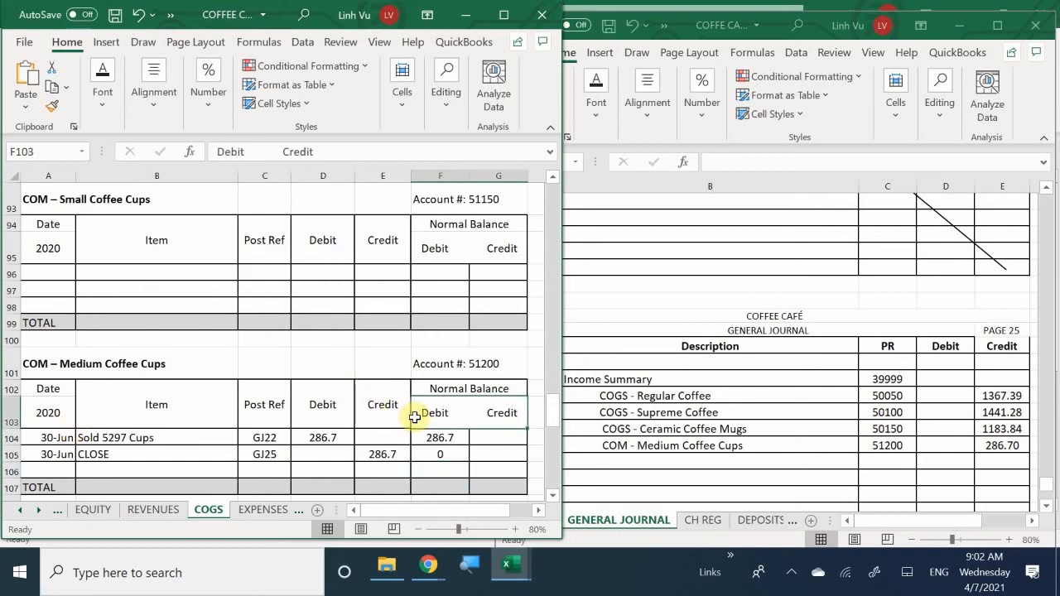
{"action": "scroll", "coordinate": [414, 417], "scroll_direction": "down", "scroll_amount": 4}
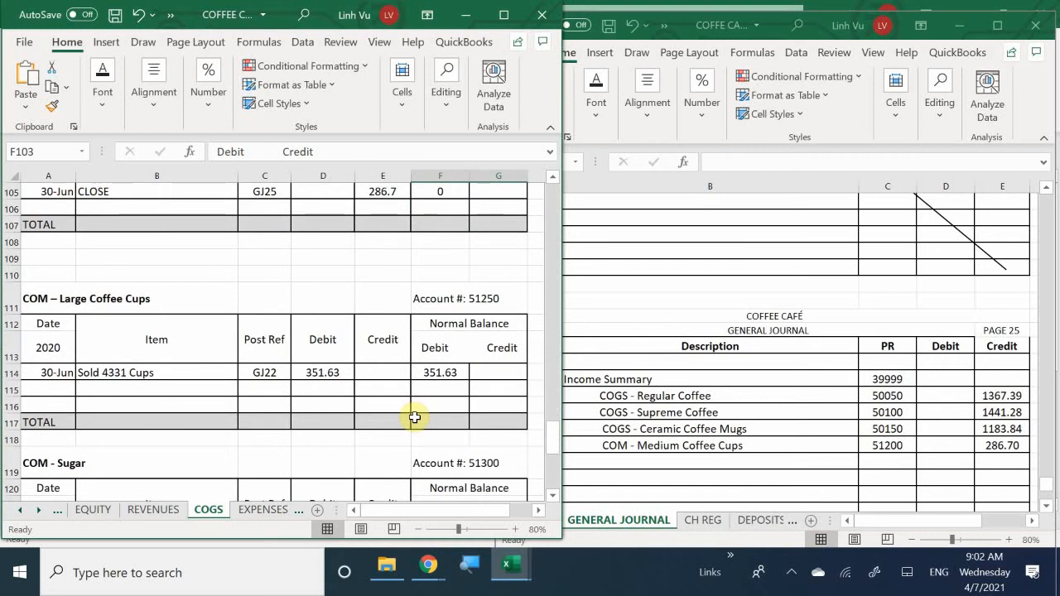
{"action": "left_click", "coordinate": [621, 460]}
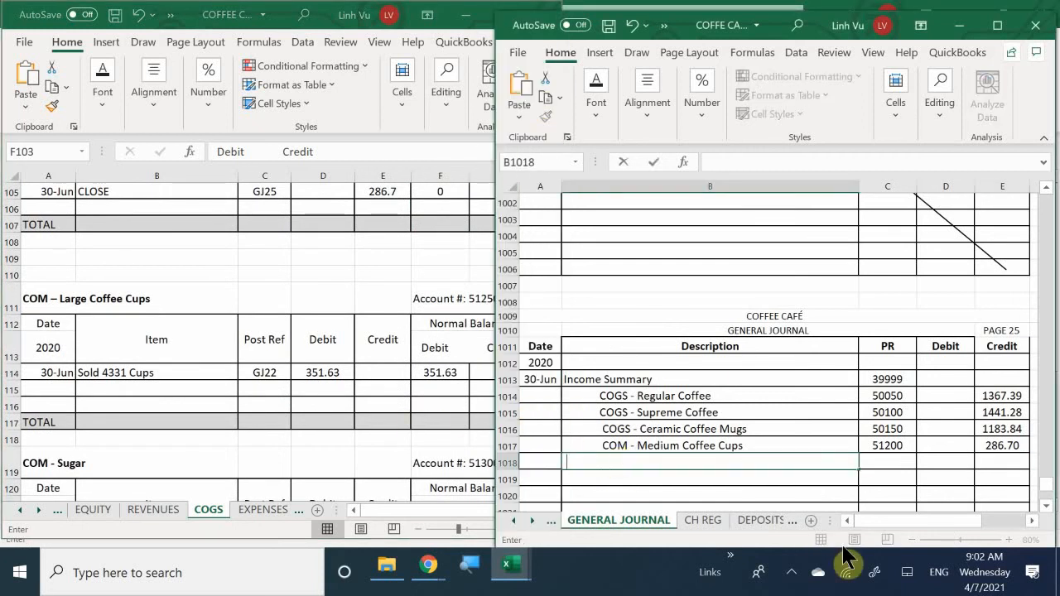
{"action": "type", "text": "COM - La"}
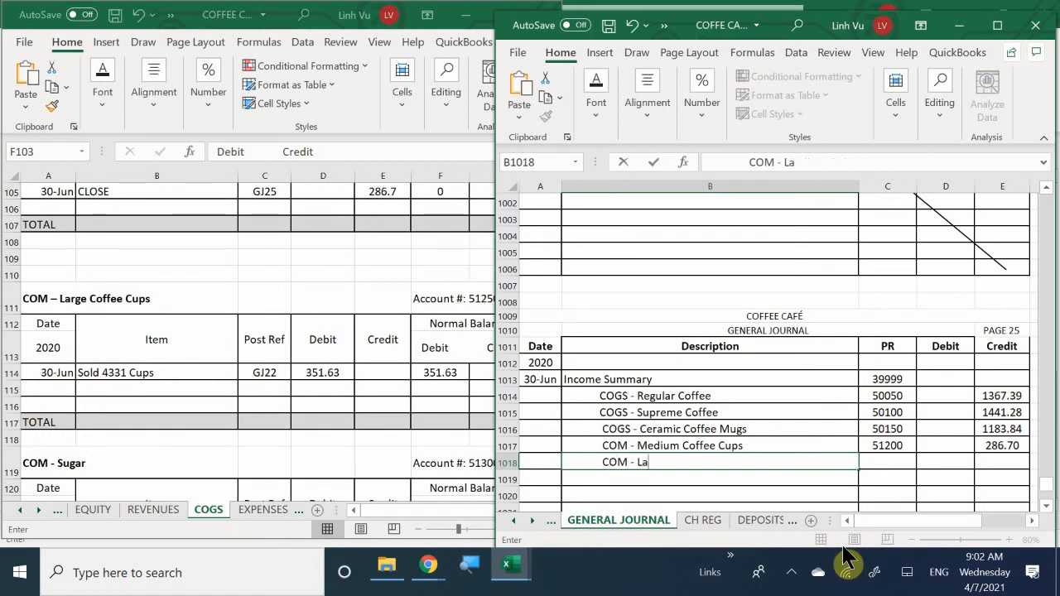
{"action": "type", "text": "rge Coffee Cups"}
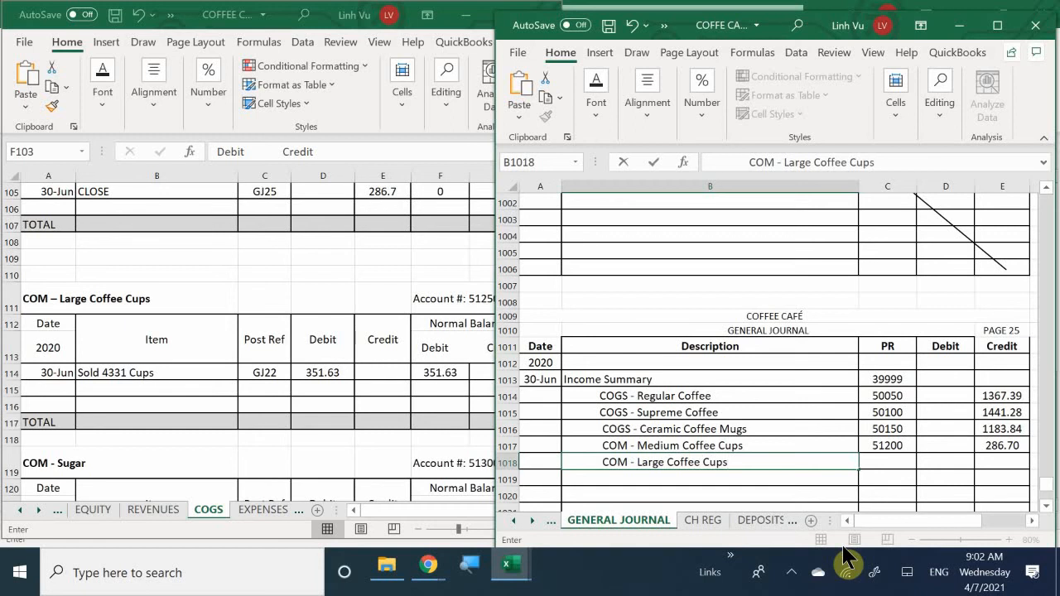
{"action": "key", "text": "Tab"}
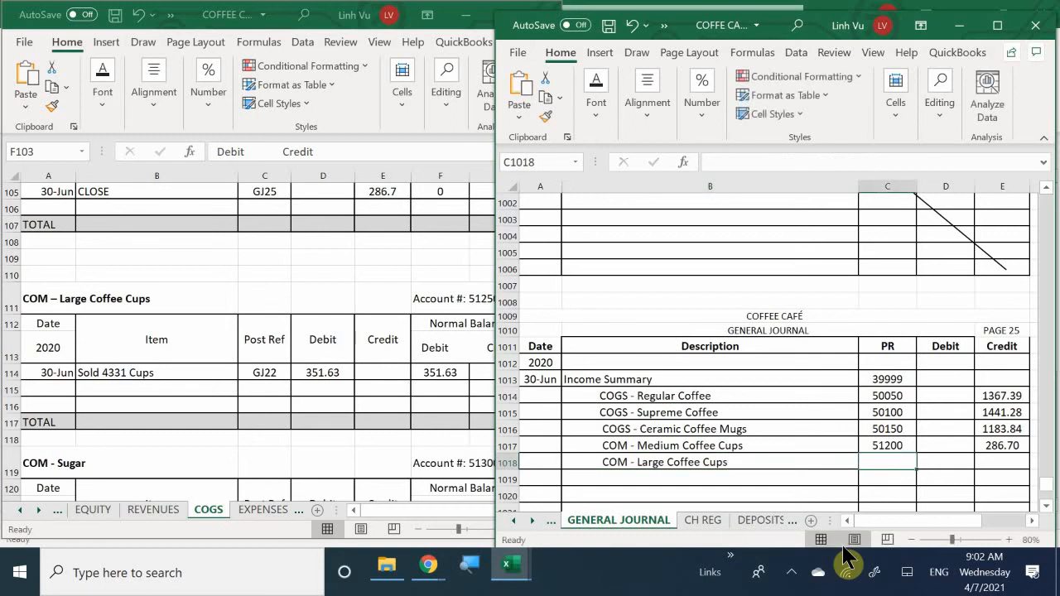
Step: Give the COM - Large Coffee Cups journal line post reference 51250 and a credit of 351.63
{"action": "type", "text": "5"}
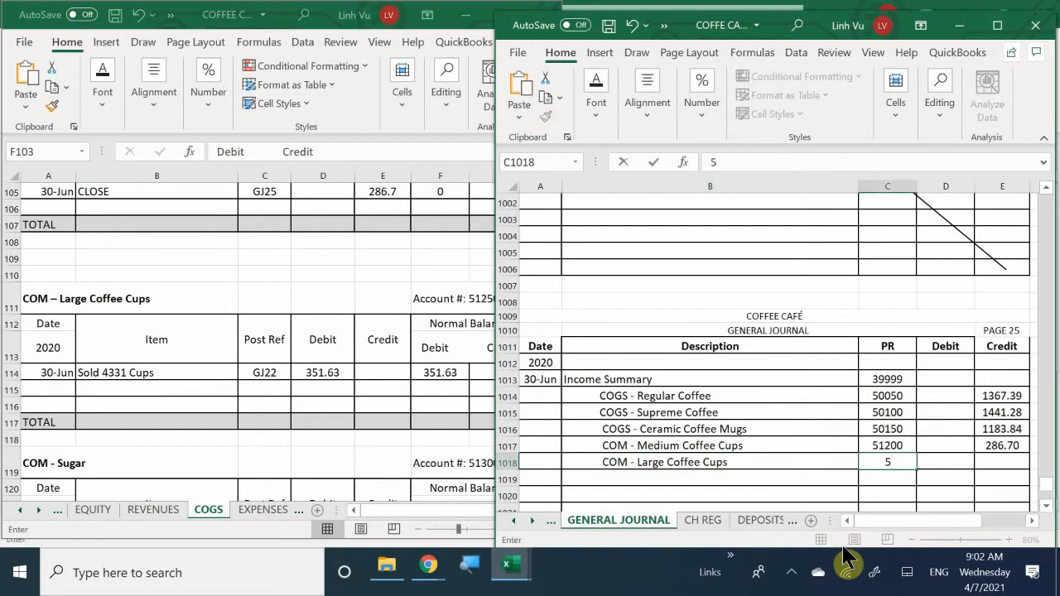
{"action": "type", "text": "1250"}
{"action": "key", "text": "Tab"}
{"action": "key", "text": "Tab"}
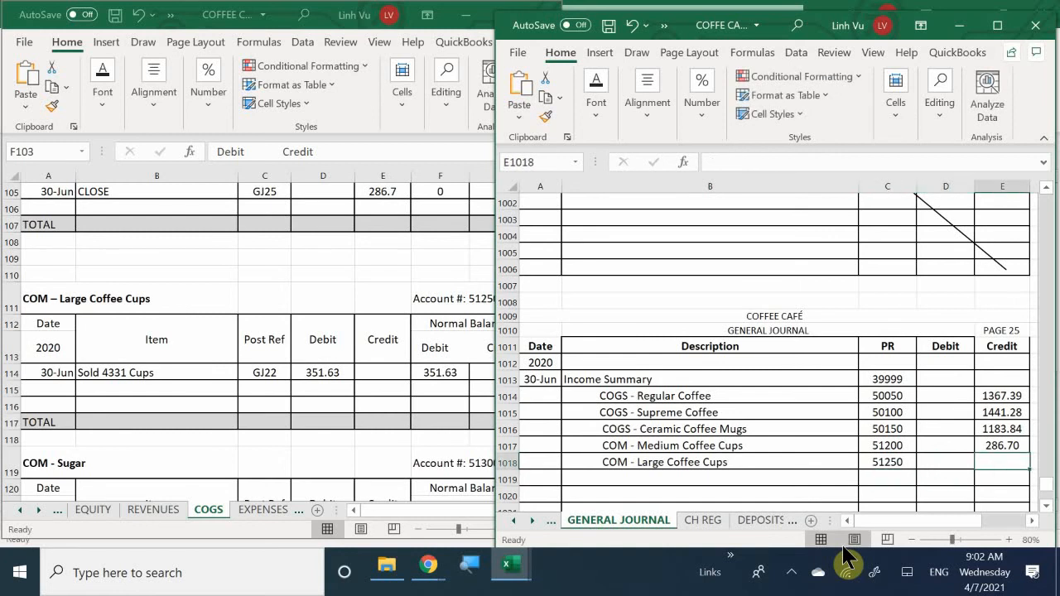
{"action": "type", "text": "351.63"}
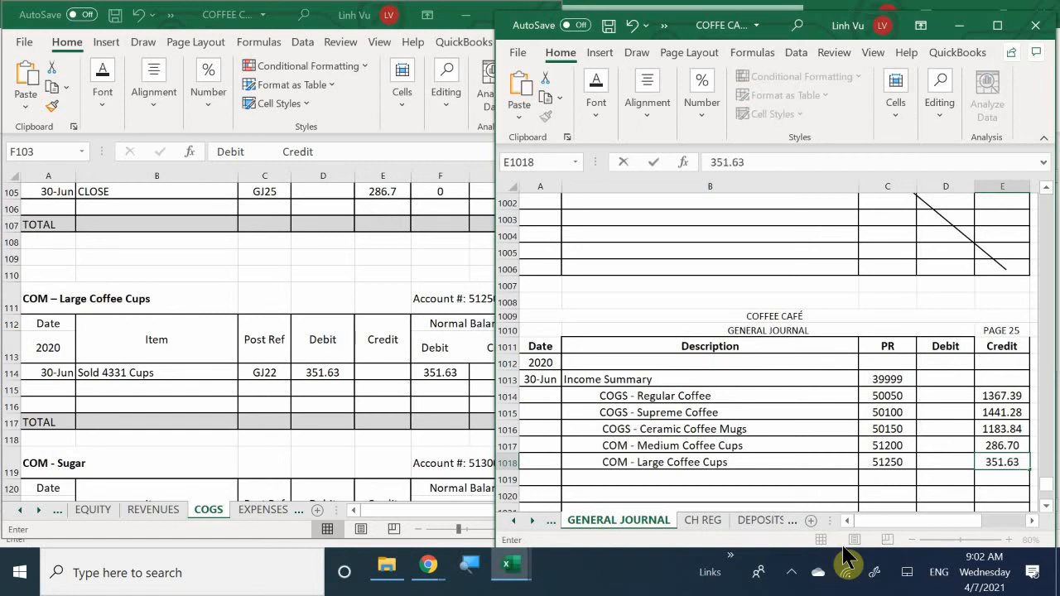
{"action": "key", "text": "Return"}
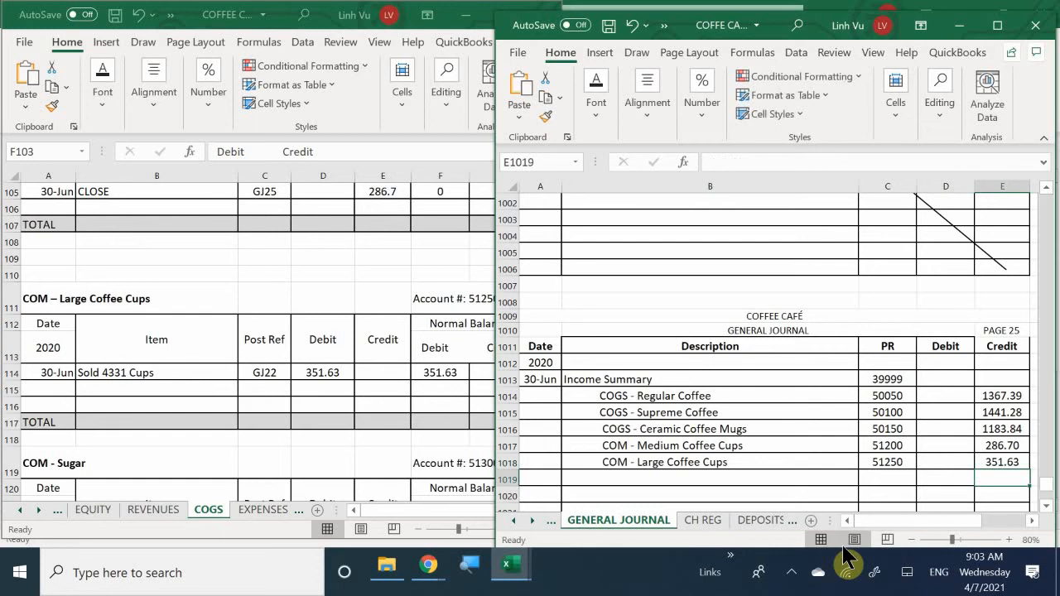
Step: Start the COM – Large Coffee Cups closing entry in ledger row 115 with date 6/30 and item CLOSE
{"action": "left_click", "coordinate": [54, 389]}
{"action": "left_click", "coordinate": [55, 389]}
{"action": "type", "text": "6"}
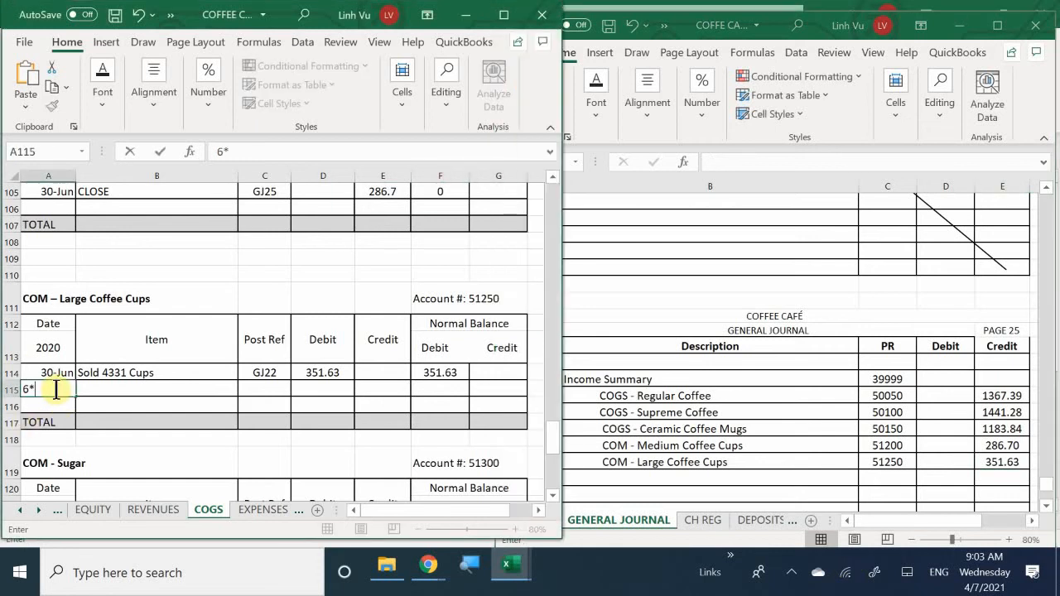
{"action": "type", "text": "/30"}
{"action": "key", "text": "Tab"}
{"action": "type", "text": "CLOS"}
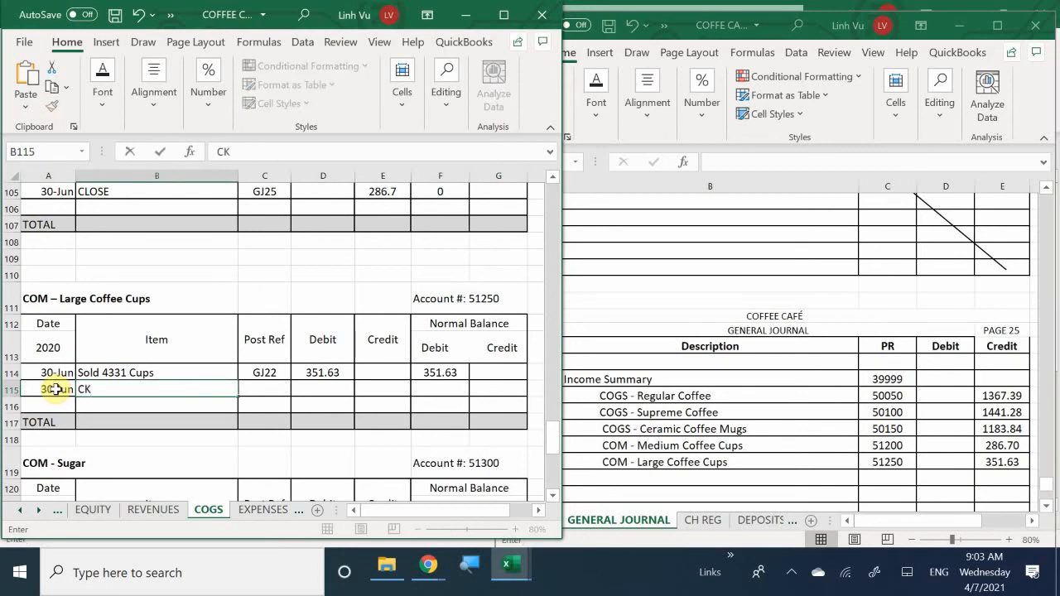
{"action": "type", "text": "E"}
{"action": "key", "text": "Tab"}
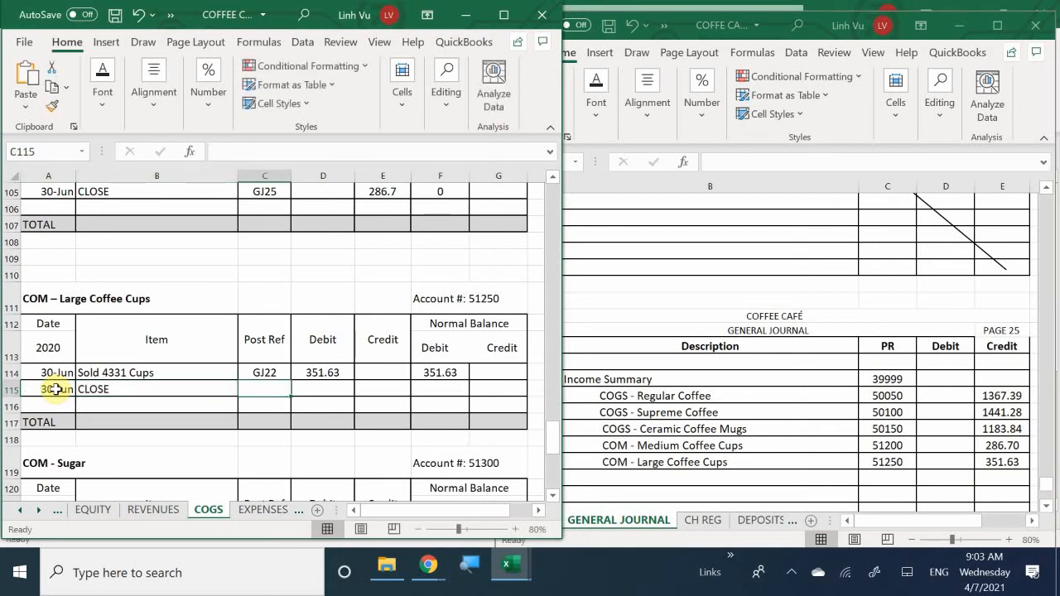
Step: Give the Large Coffee Cups CLOSE entry post reference GJ25 and a credit of 351.63 in row 115
{"action": "type", "text": "GJ22"}
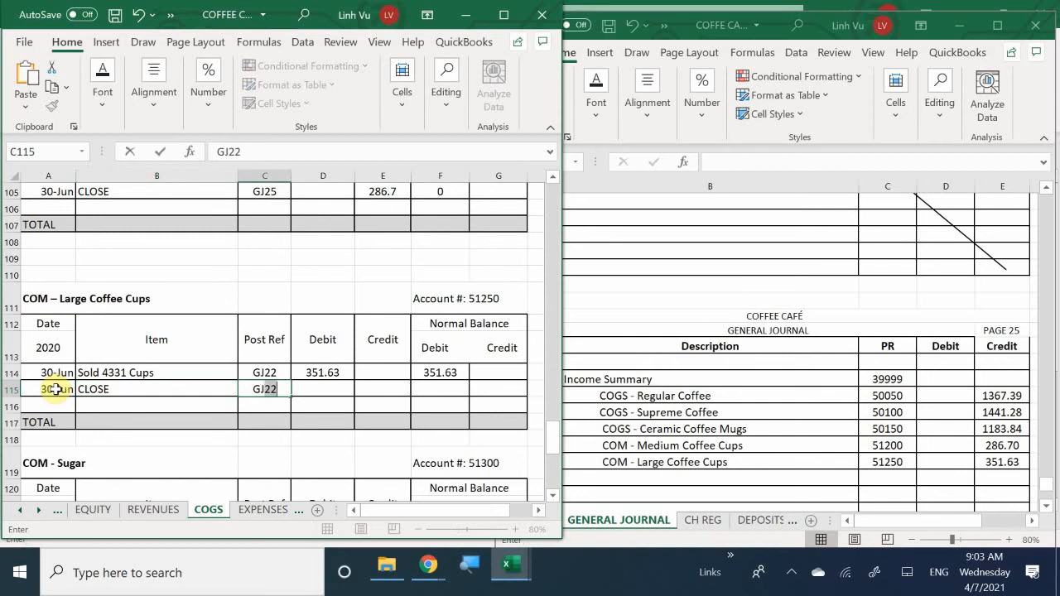
{"action": "key", "text": "BackSpace"}
{"action": "type", "text": "5"}
{"action": "key", "text": "Tab"}
{"action": "key", "text": "Tab"}
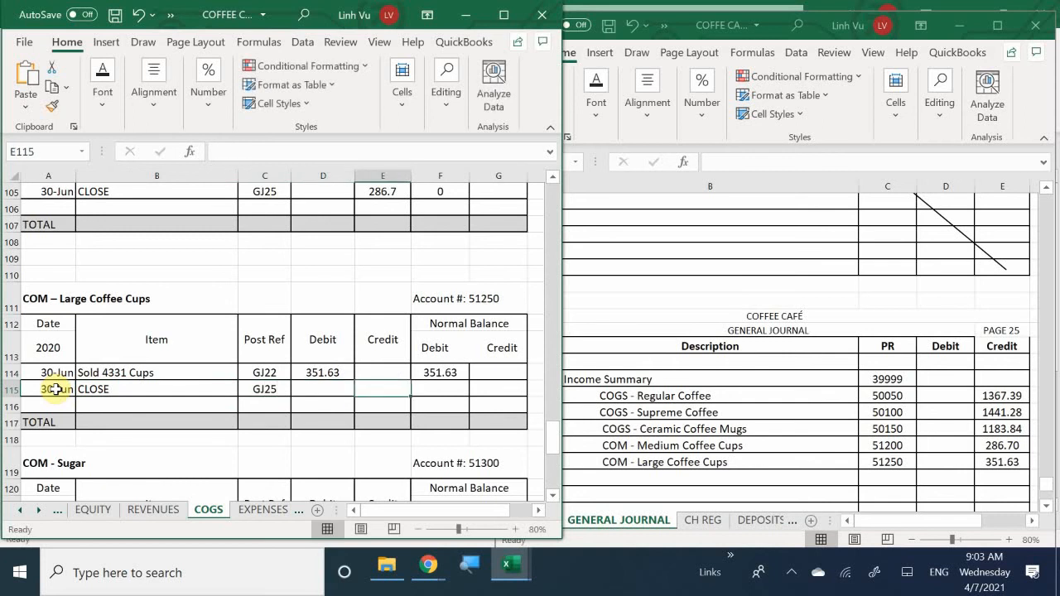
{"action": "type", "text": "351.63"}
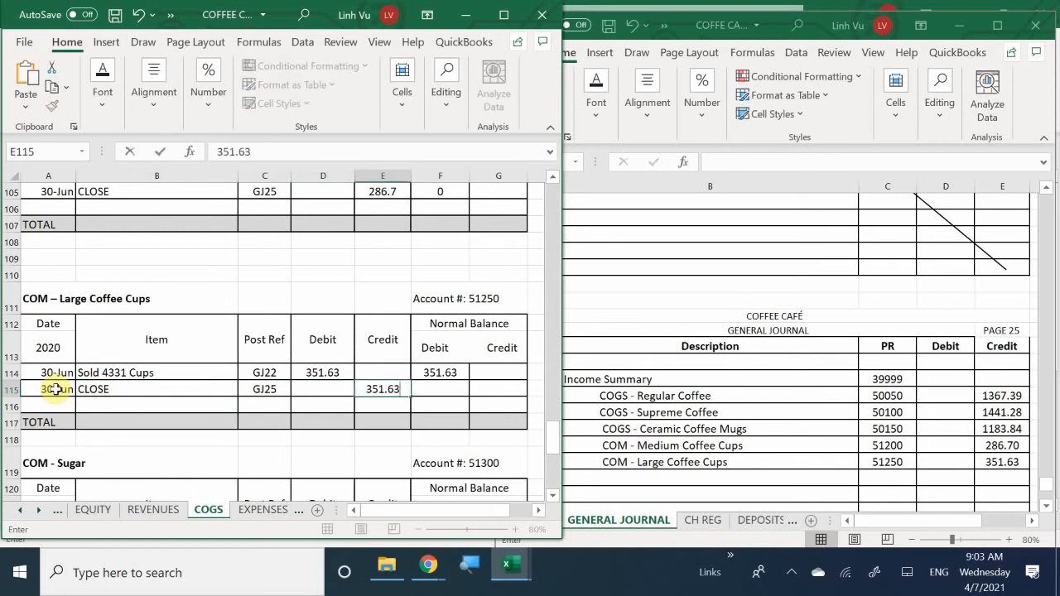
{"action": "key", "text": "Tab"}
Step: Calculate the Large Coffee Cups debit balance in ledger cell F115 with the formula =F114+D115-E115
{"action": "type", "text": "="}
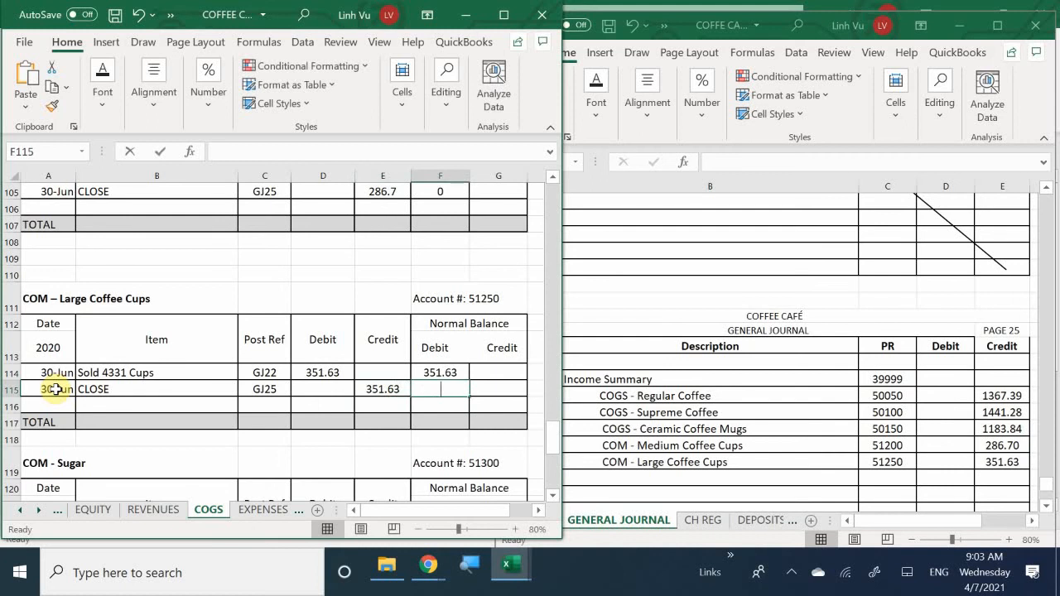
{"action": "key", "text": "Up"}
{"action": "type", "text": "+"}
{"action": "key", "text": "Left"}
{"action": "key", "text": "Left"}
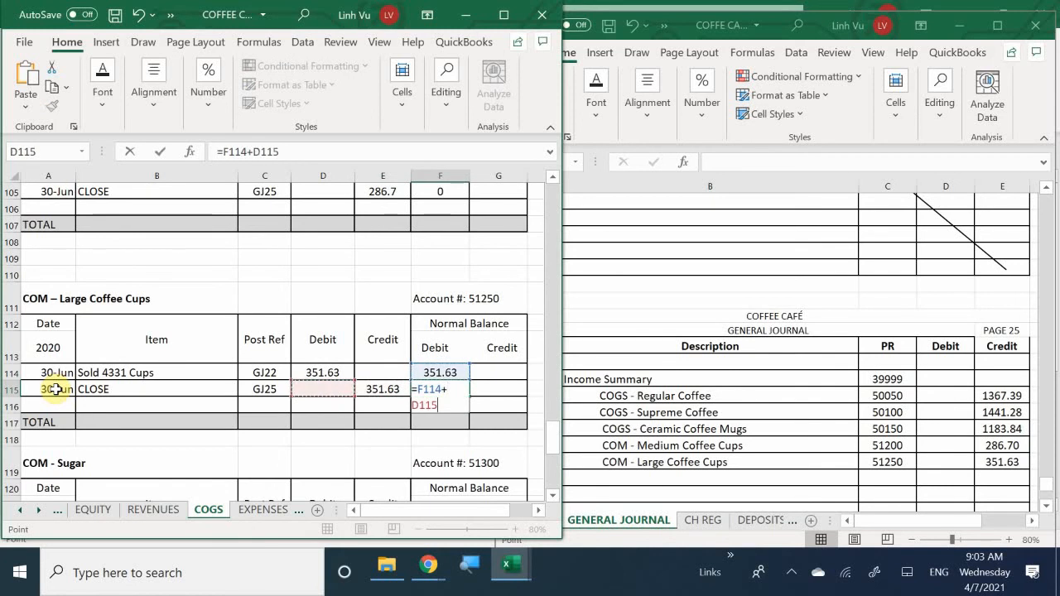
{"action": "type", "text": "-"}
{"action": "key", "text": "Left"}
{"action": "key", "text": "Return"}
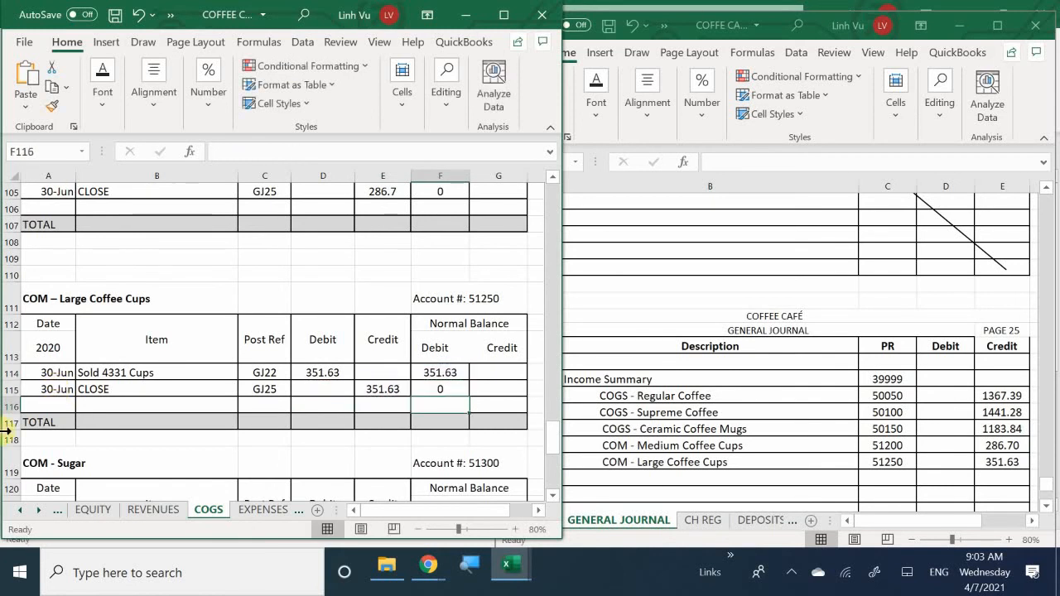
Step: Add an indented COM - Sugar line in cell B1019 of general journal page 25
{"action": "left_click", "coordinate": [137, 439]}
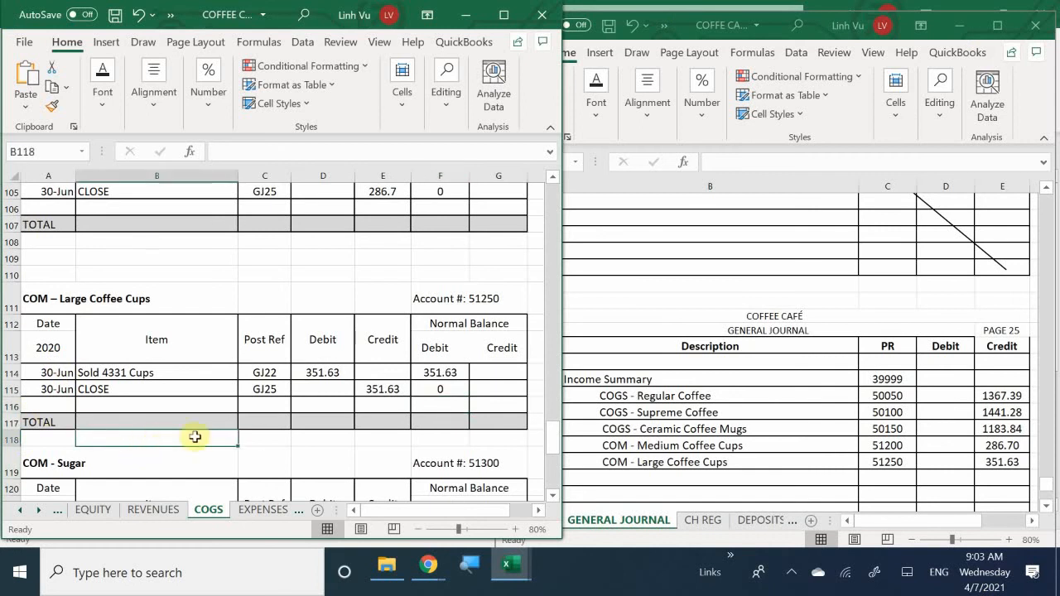
{"action": "scroll", "coordinate": [196, 437], "scroll_direction": "down", "scroll_amount": 1}
{"action": "scroll", "coordinate": [195, 437], "scroll_direction": "down", "scroll_amount": 1}
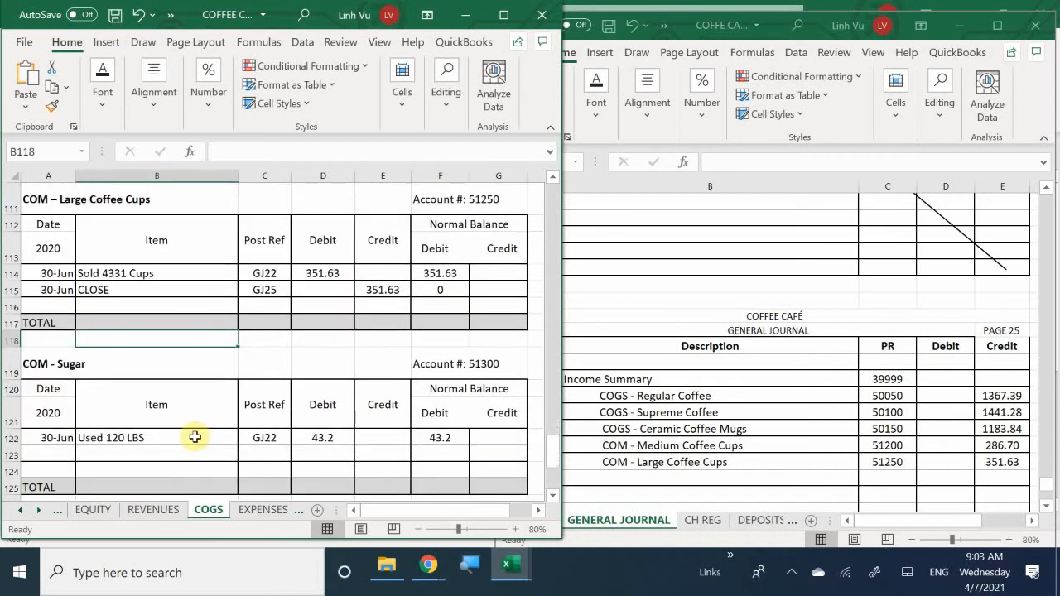
{"action": "left_click", "coordinate": [596, 472]}
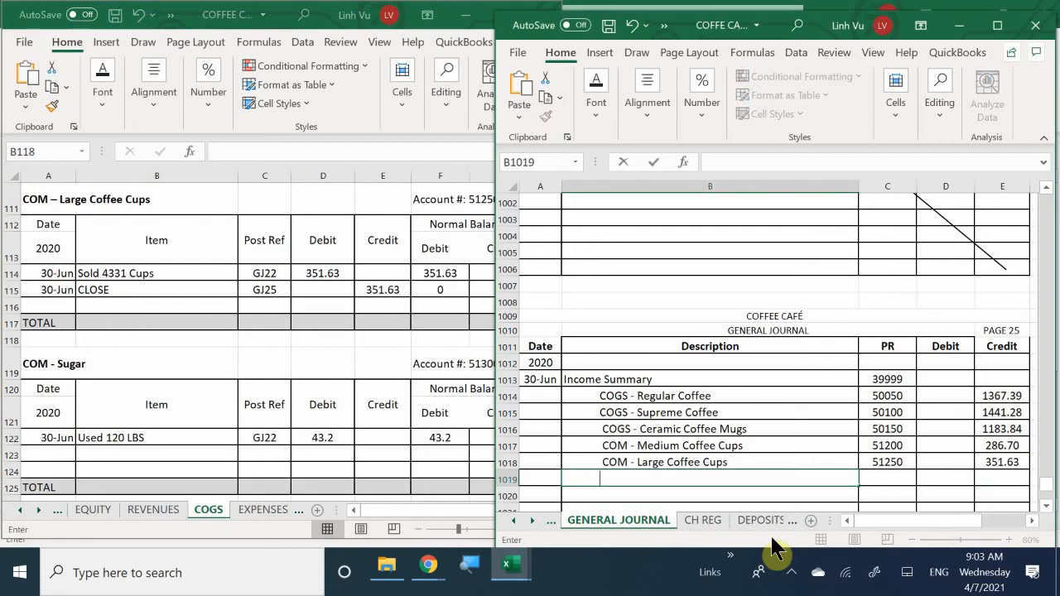
{"action": "type", "text": "COM - Sugar"}
{"action": "key", "text": "Tab"}
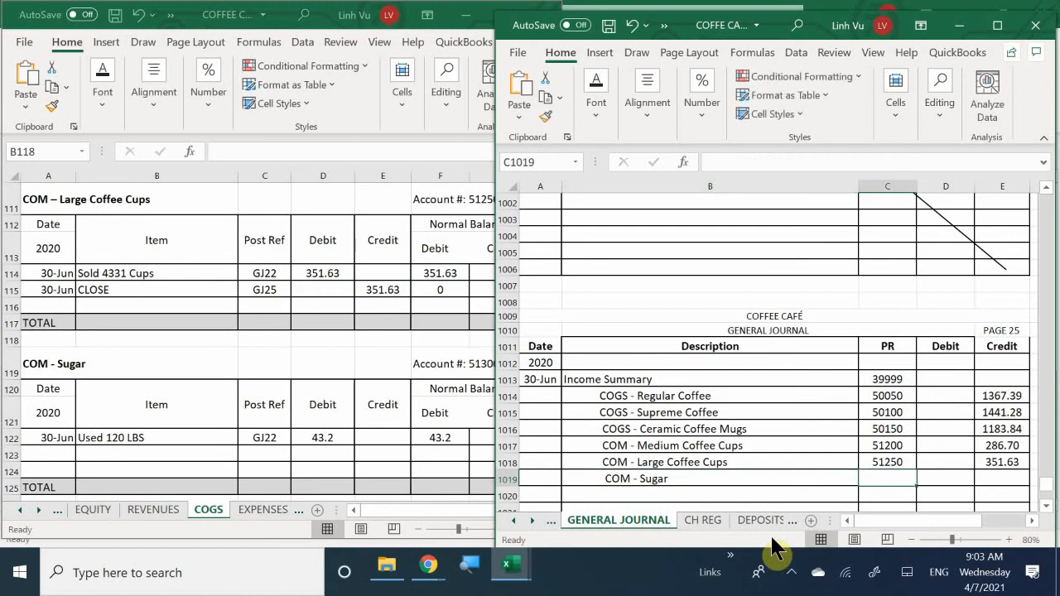
Step: Give the COM - Sugar journal line post reference 51300 and a credit of 43.20
{"action": "type", "text": "51300"}
{"action": "key", "text": "Tab"}
{"action": "key", "text": "Tab"}
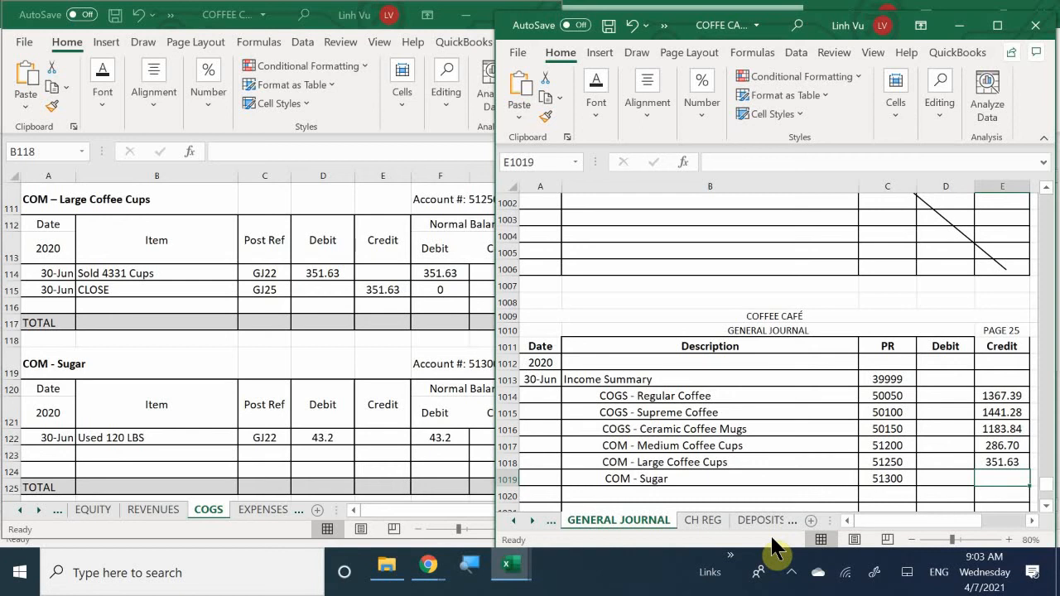
{"action": "type", "text": "43.20"}
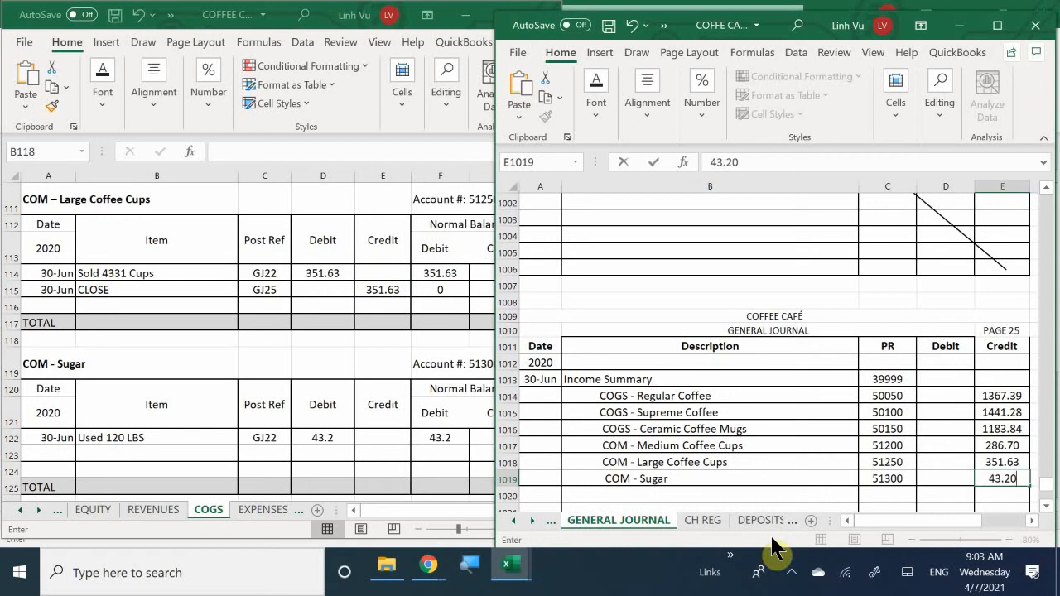
{"action": "key", "text": "Return"}
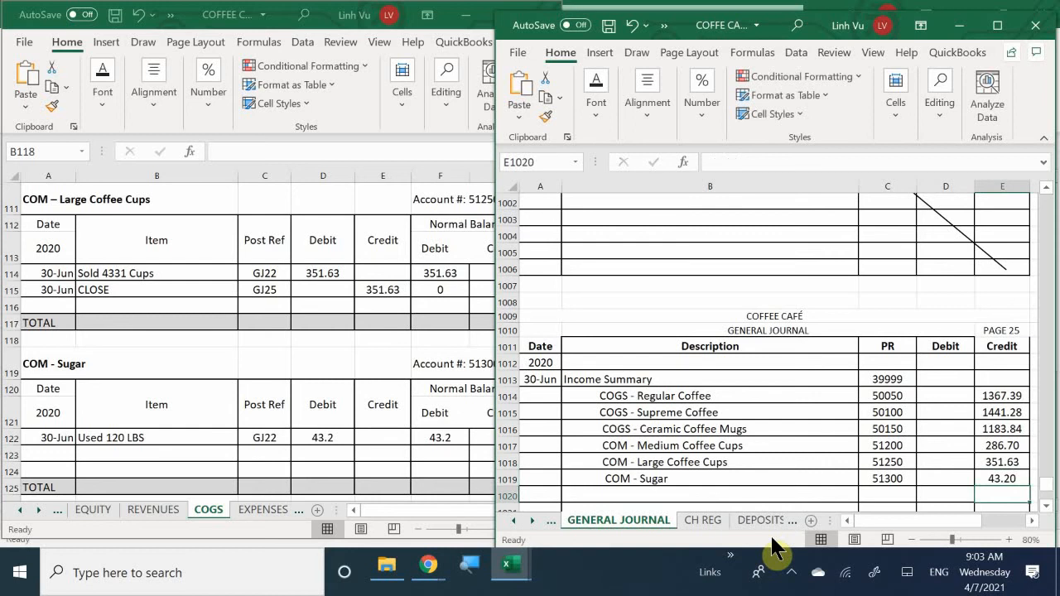
Step: Start the COM - Sugar closing entry in ledger row 123 with date 6/30 and item CLOSE
{"action": "left_click", "coordinate": [38, 455]}
{"action": "left_click", "coordinate": [38, 456]}
{"action": "type", "text": "6/30"}
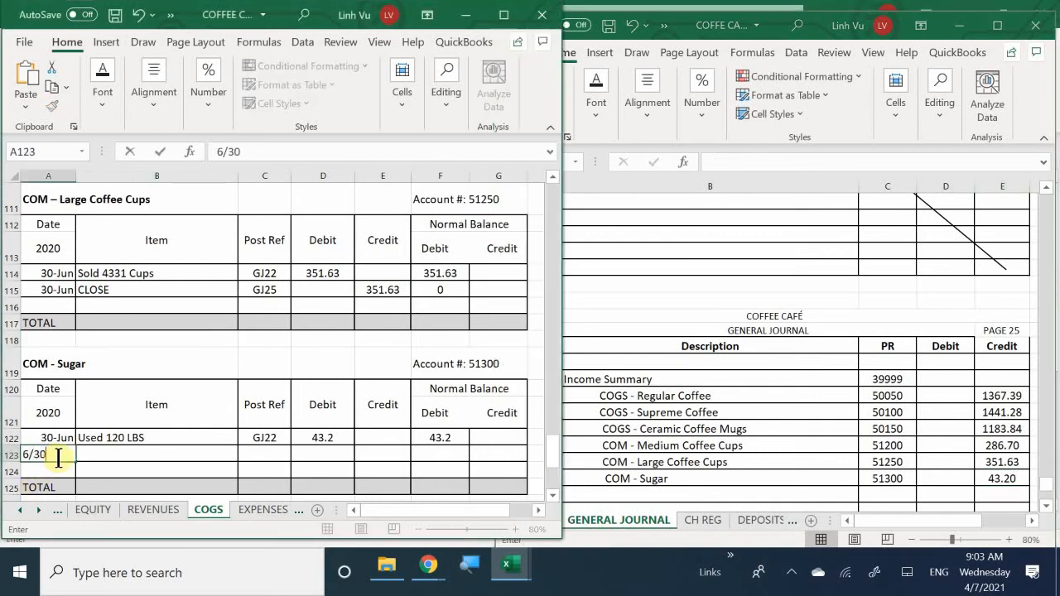
{"action": "key", "text": "Tab"}
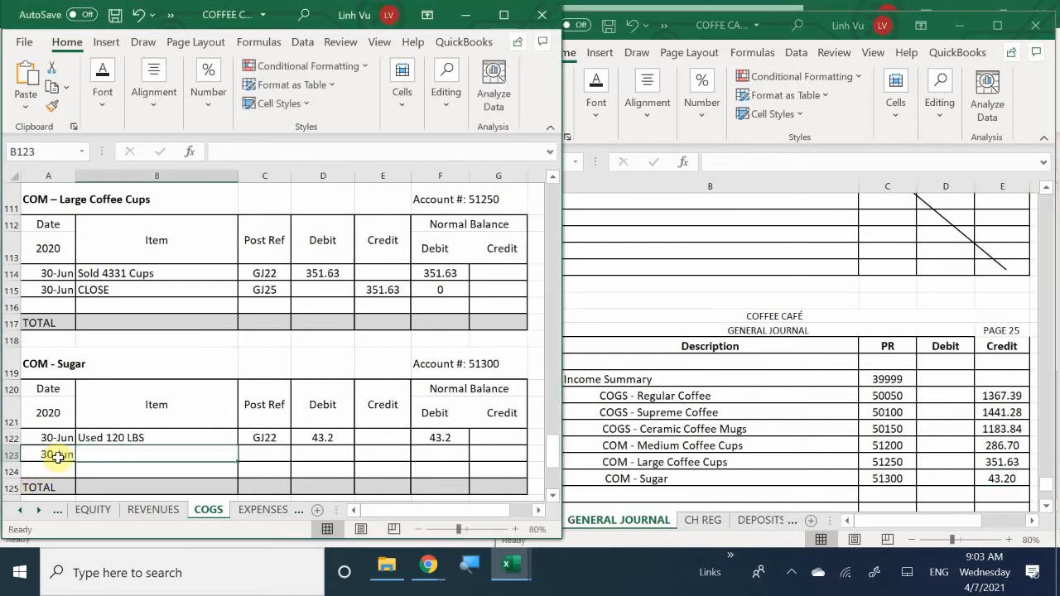
{"action": "type", "text": "CLOSE"}
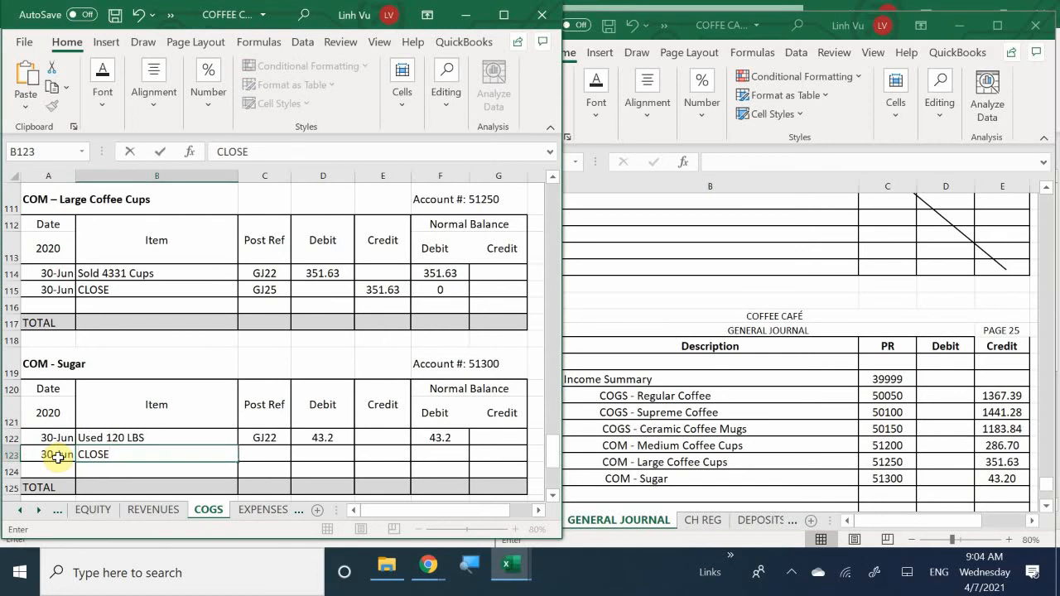
Step: Give the Sugar CLOSE entry post reference GJ25 and a credit of 43.2 in row 123
{"action": "key", "text": "Tab"}
{"action": "type", "text": "GJ22"}
{"action": "key", "text": "BackSpace"}
{"action": "type", "text": "5"}
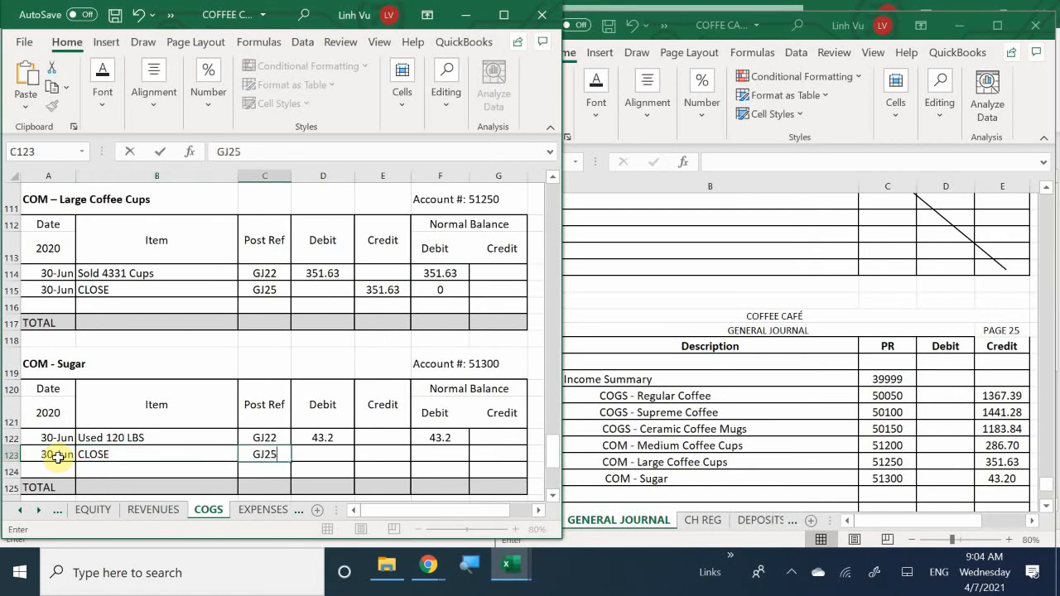
{"action": "key", "text": "Tab"}
{"action": "key", "text": "Tab"}
{"action": "type", "text": "43.2"}
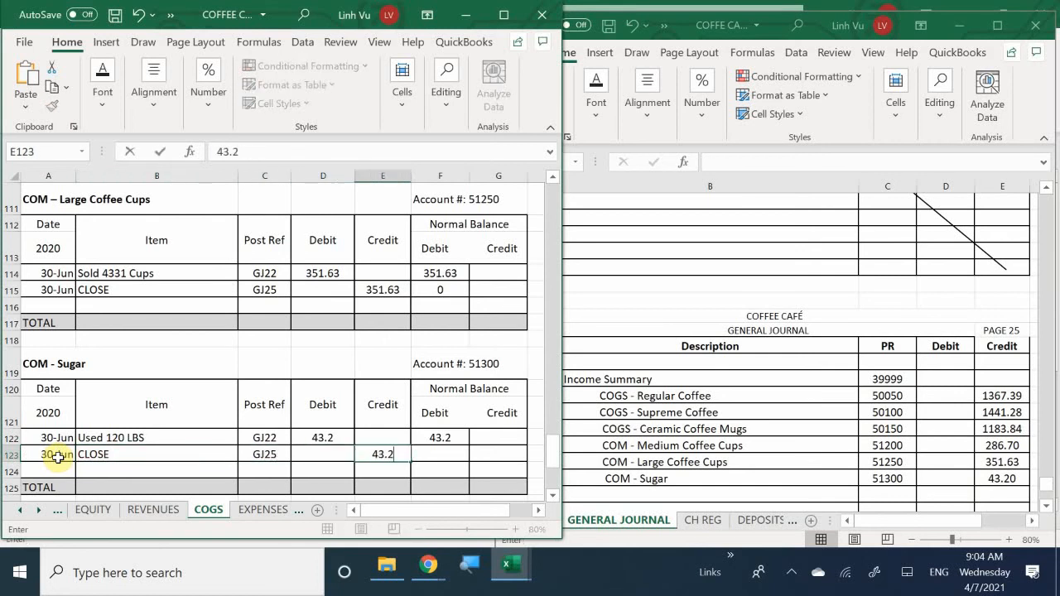
{"action": "key", "text": "Return"}
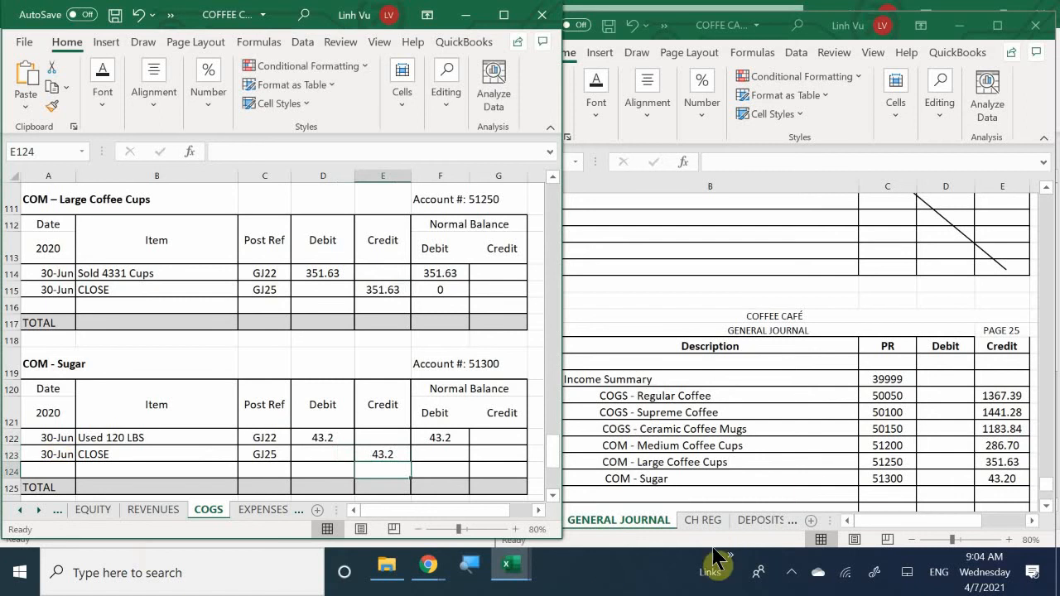
{"action": "left_click", "coordinate": [791, 572]}
{"action": "left_click", "coordinate": [791, 572]}
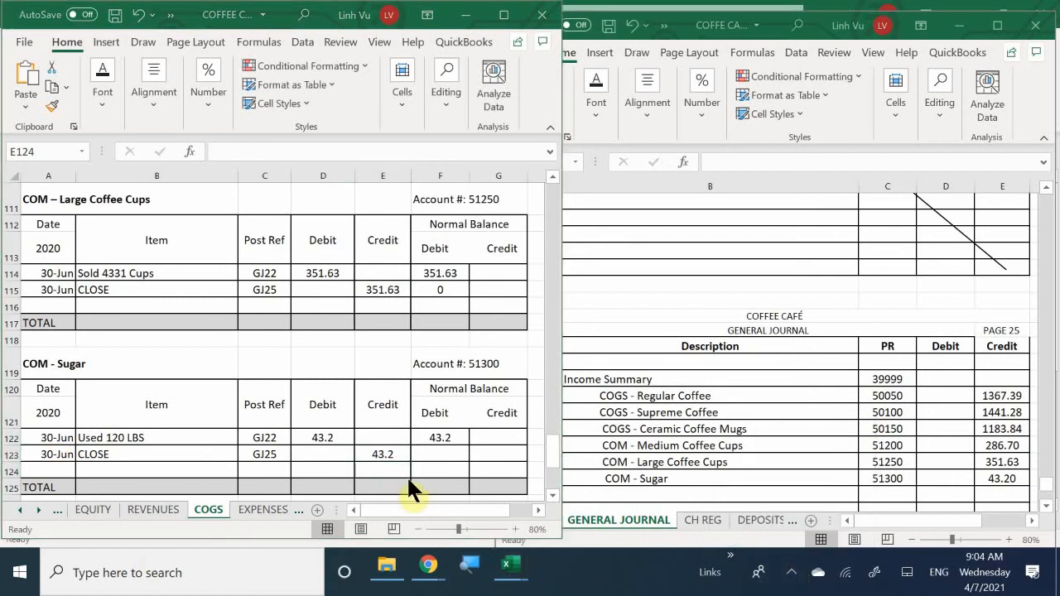
Step: Calculate the Sugar debit balance in ledger cell F123 with the formula =F122+D123-E123
{"action": "left_click", "coordinate": [445, 455]}
{"action": "type", "text": "="}
{"action": "key", "text": "Up"}
{"action": "type", "text": "+"}
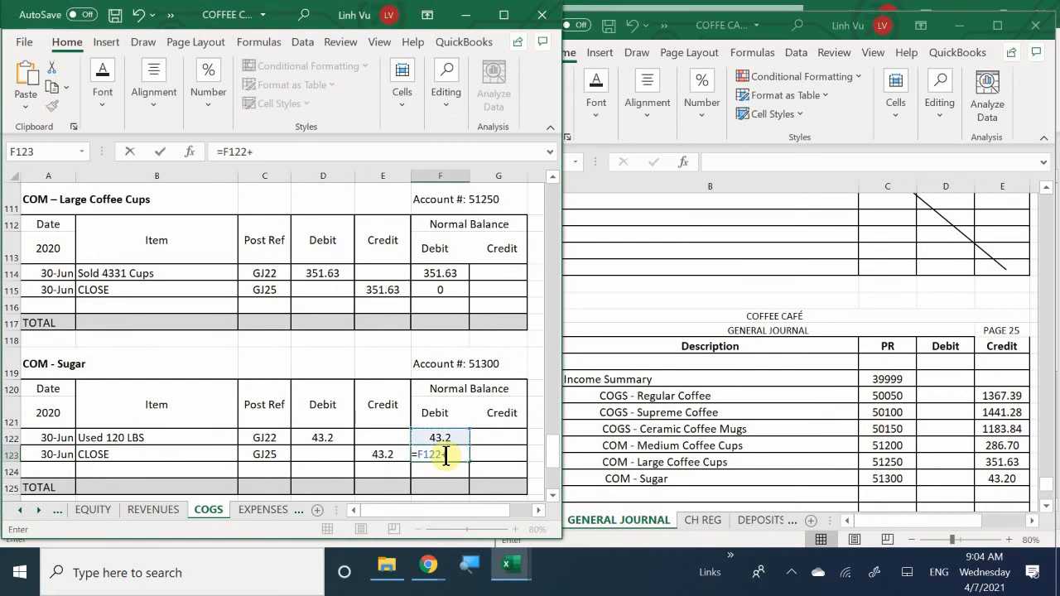
{"action": "key", "text": "Left"}
{"action": "key", "text": "Left"}
{"action": "type", "text": "-"}
{"action": "key", "text": "Left"}
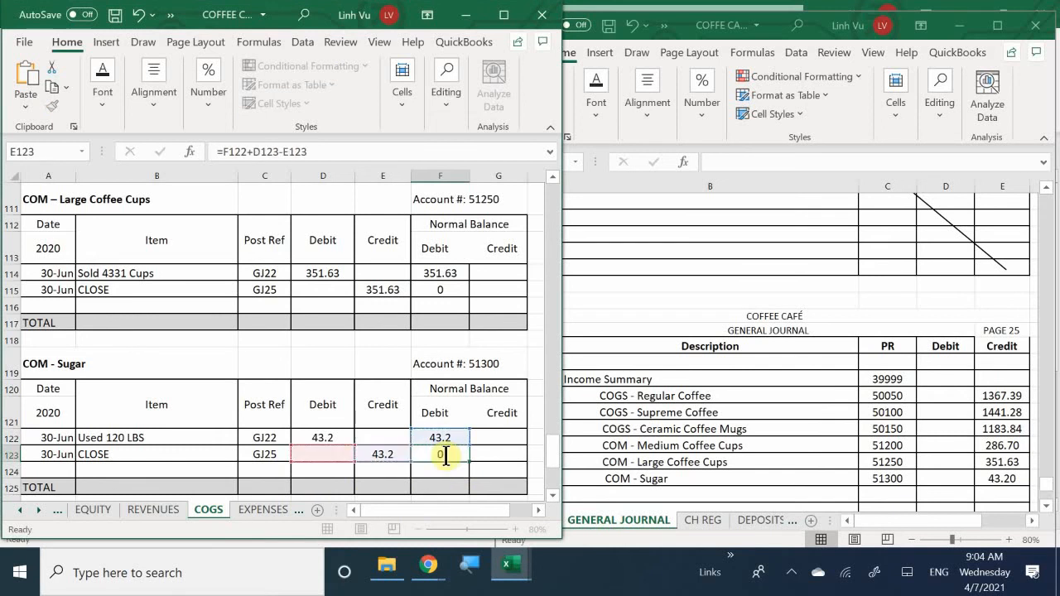
{"action": "key", "text": "Return"}
Step: Add an indented COM - Creamer line in cell B1020 of general journal page 25
{"action": "scroll", "coordinate": [439, 471], "scroll_direction": "down", "scroll_amount": 3}
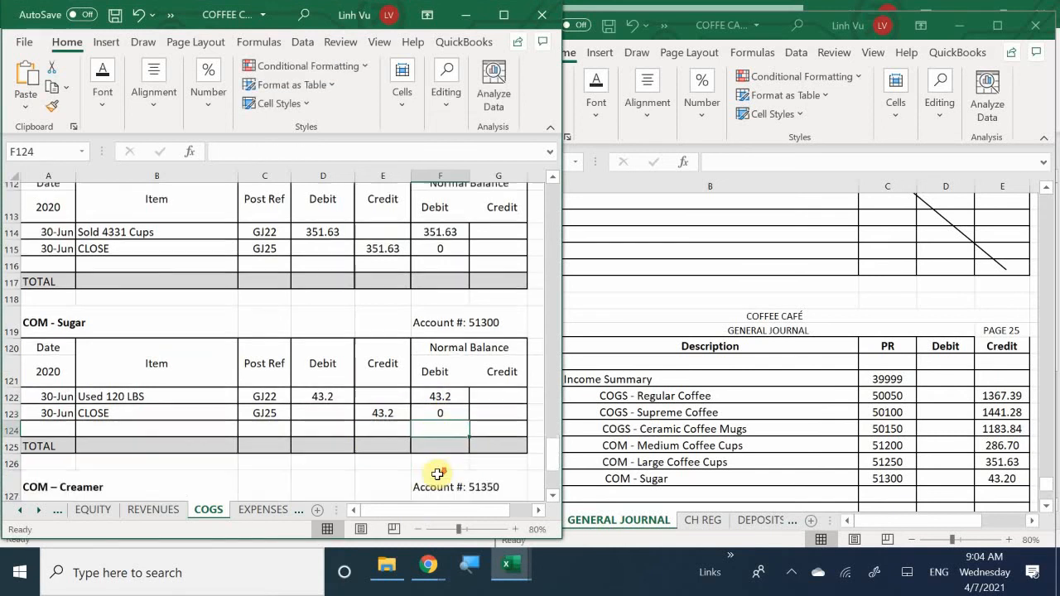
{"action": "scroll", "coordinate": [437, 473], "scroll_direction": "down", "scroll_amount": 4}
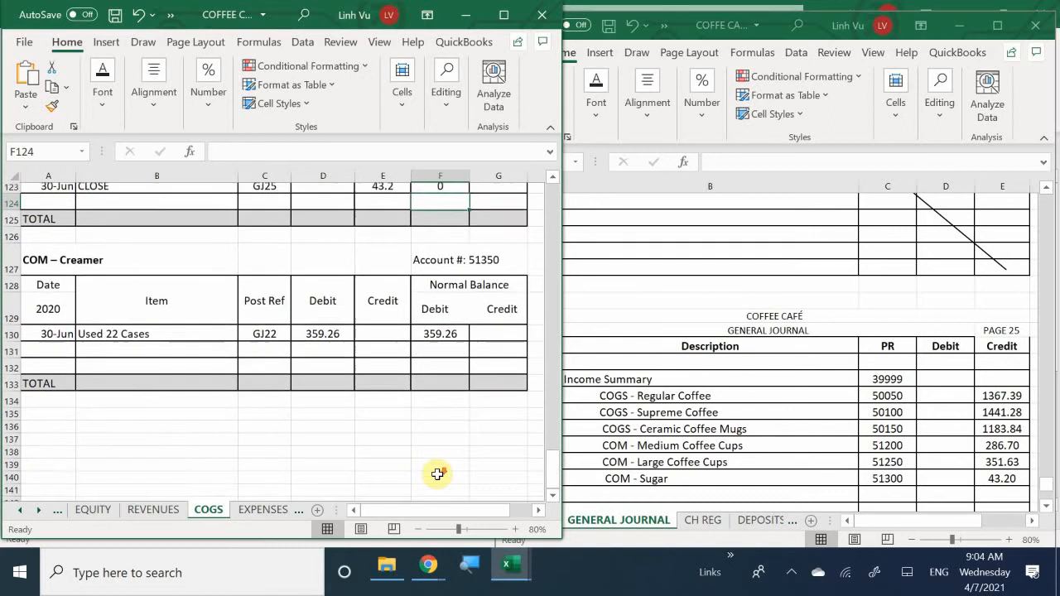
{"action": "scroll", "coordinate": [439, 465], "scroll_direction": "up", "scroll_amount": 4}
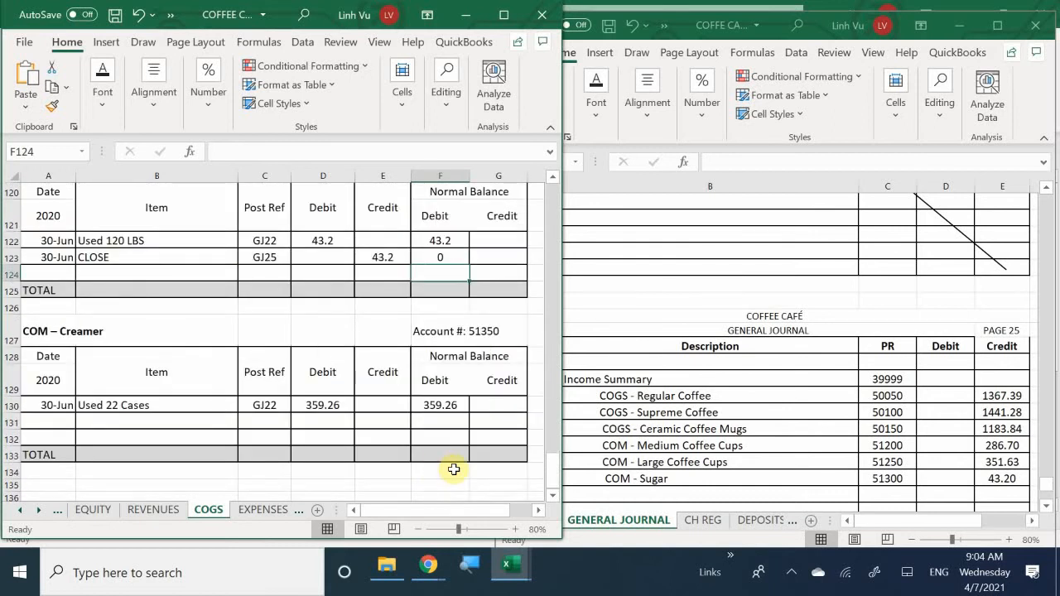
{"action": "left_click", "coordinate": [648, 439]}
{"action": "scroll", "coordinate": [642, 435], "scroll_direction": "down", "scroll_amount": 1}
{"action": "left_click", "coordinate": [613, 444]}
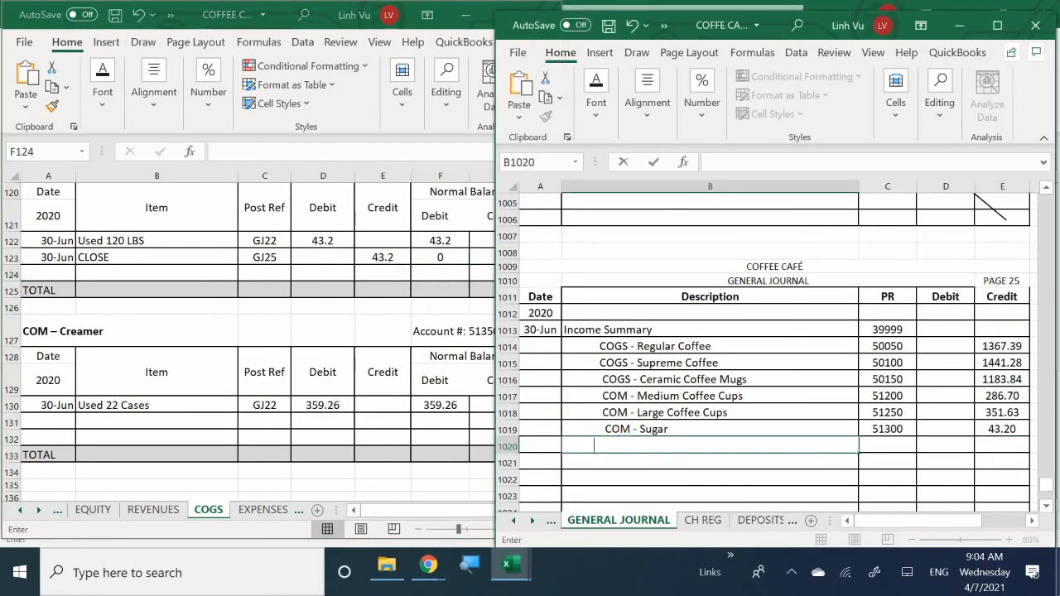
{"action": "type", "text": "COM - Creamer"}
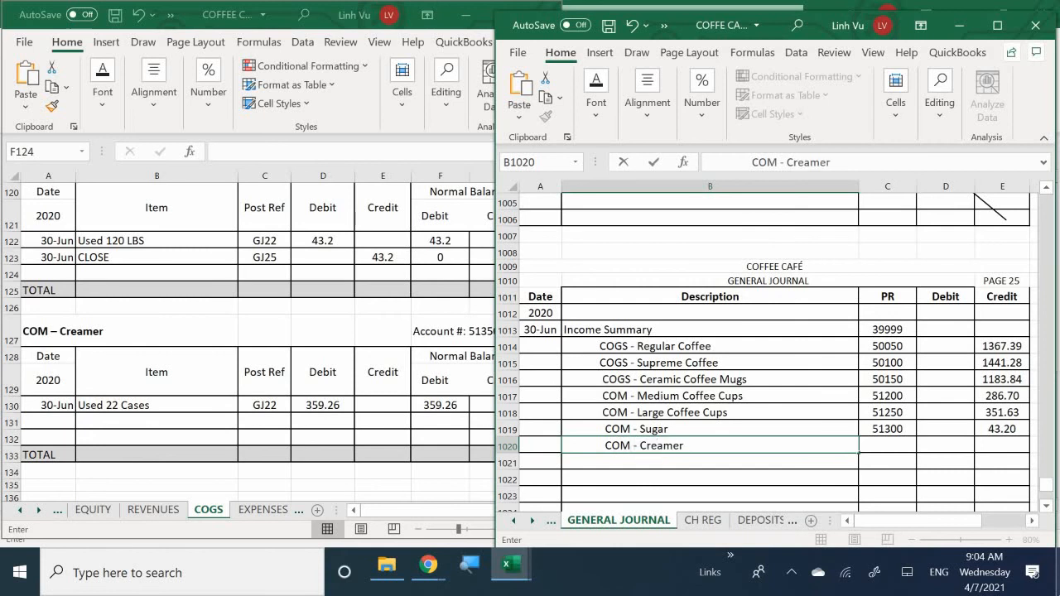
{"action": "key", "text": "Tab"}
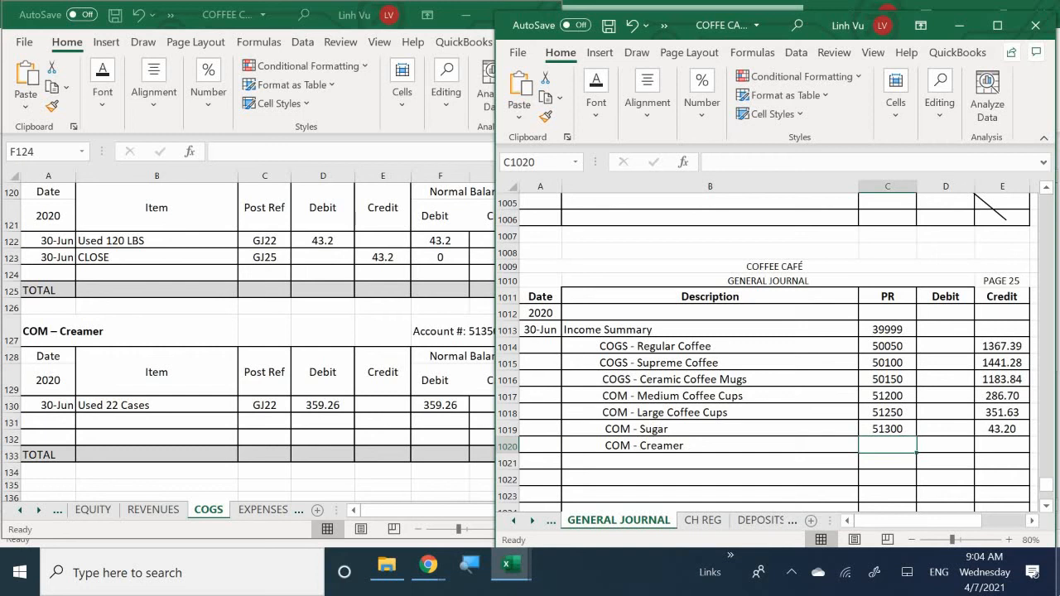
Step: Give the COM - Creamer journal line post reference 51350 and a credit of 359.26
{"action": "type", "text": "51350"}
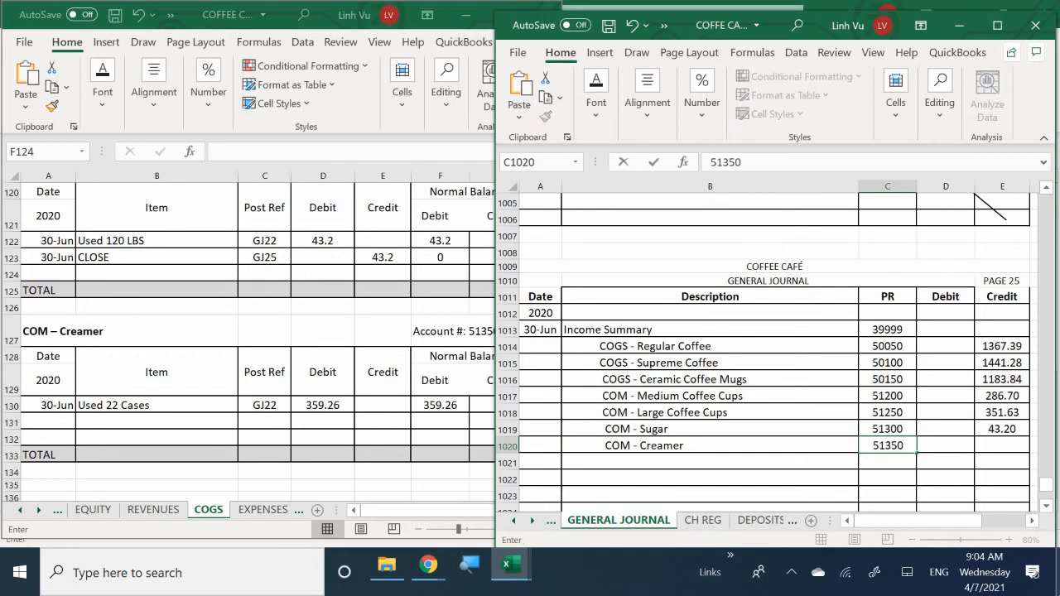
{"action": "key", "text": "Tab"}
{"action": "key", "text": "Tab"}
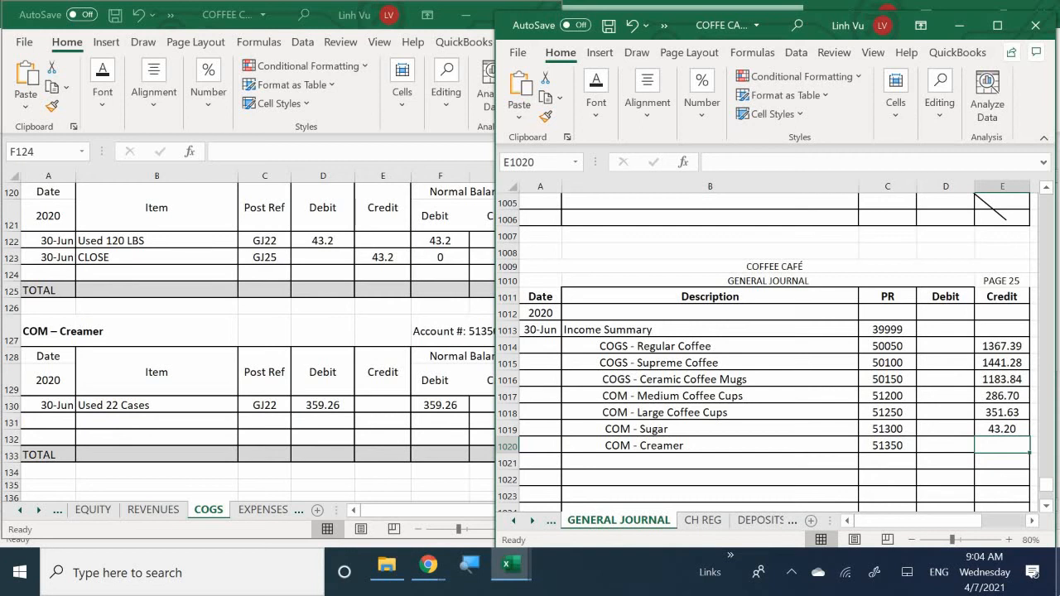
{"action": "type", "text": "359"}
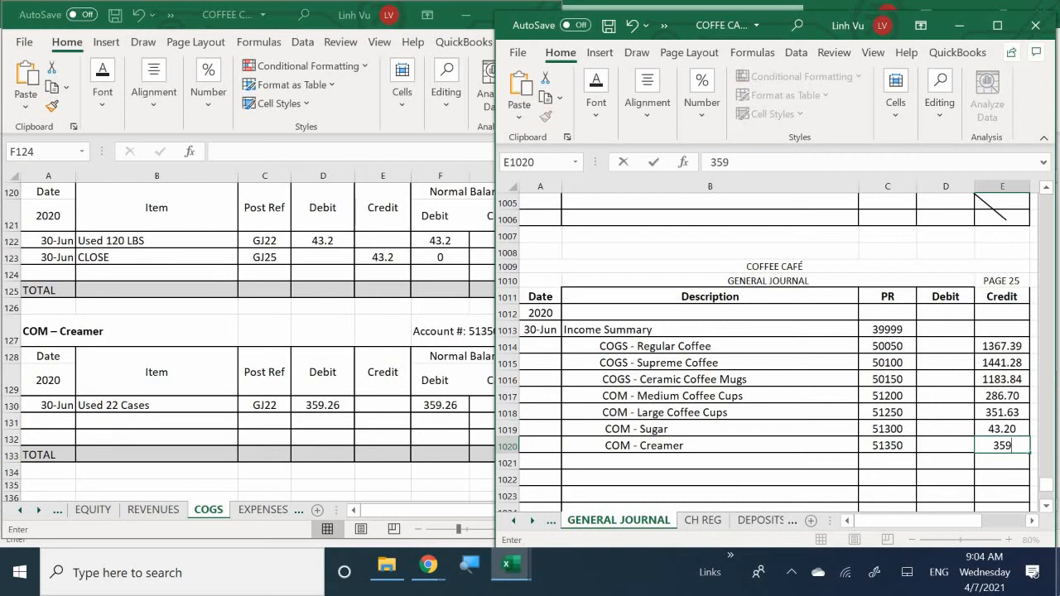
{"action": "key", "text": "BackSpace"}
{"action": "key", "text": "BackSpace"}
{"action": "key", "text": "BackSpace"}
{"action": "type", "text": "359.26"}
{"action": "key", "text": "Return"}
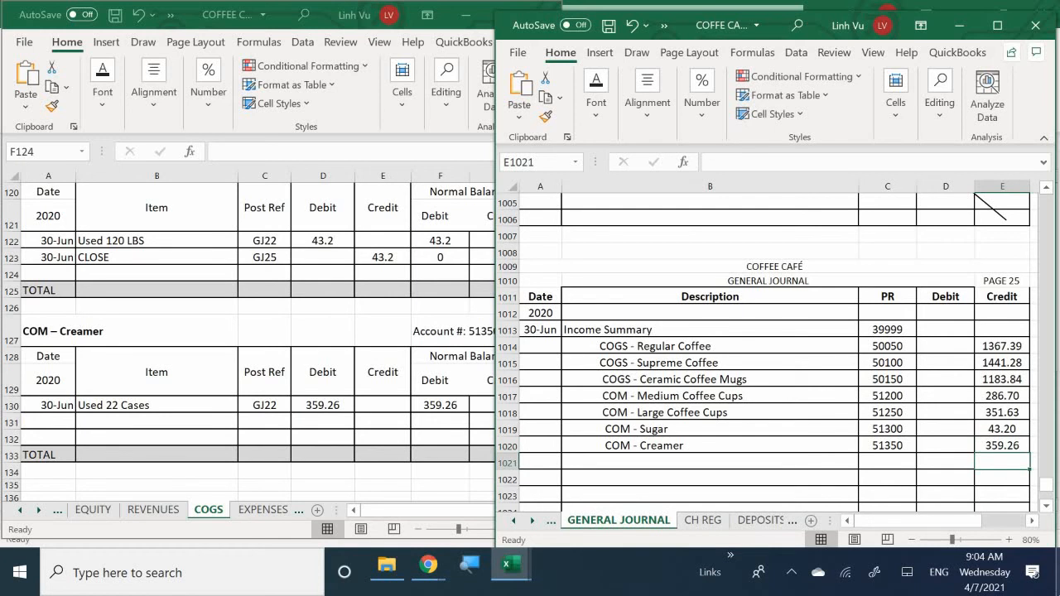
Step: Enter a 6/30 CLOSE entry in row 131 of the COM – Creamer ledger with post reference GJ25 and a credit of 359.26
{"action": "left_click", "coordinate": [47, 421]}
{"action": "type", "text": "6/30"}
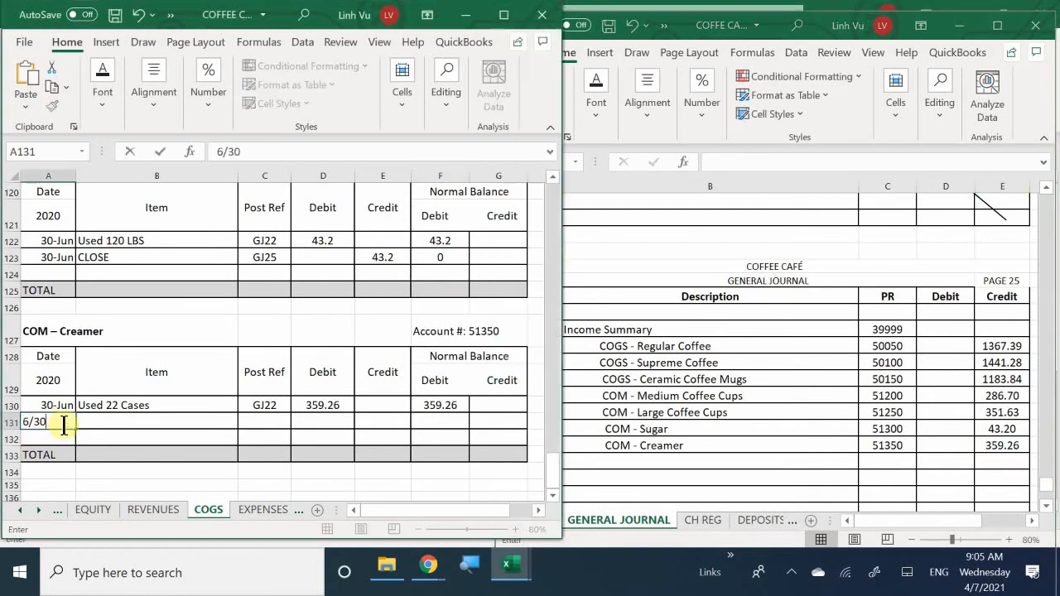
{"action": "key", "text": "Tab"}
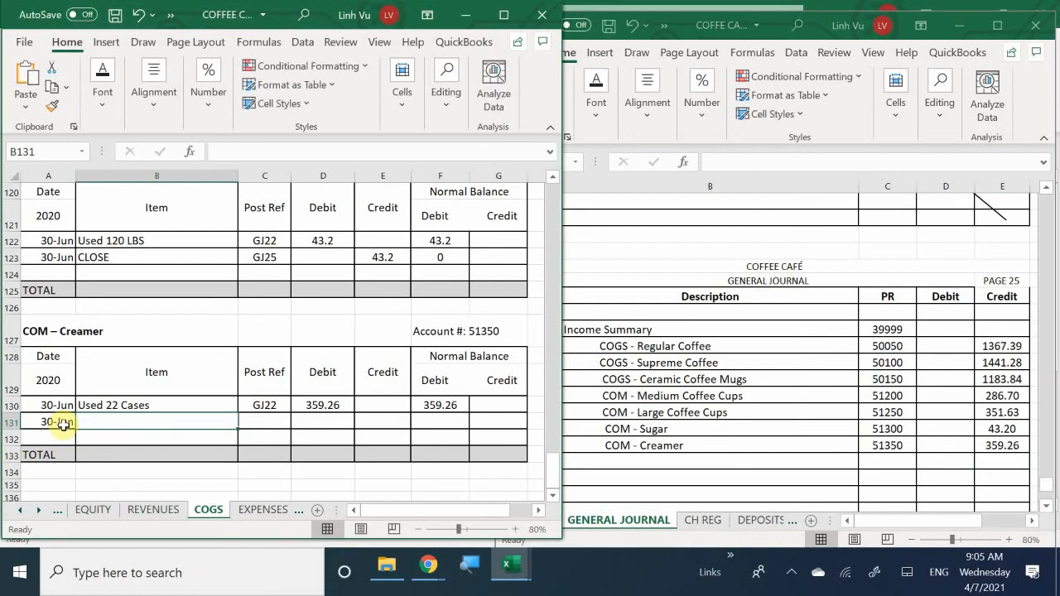
{"action": "type", "text": "CLOSE"}
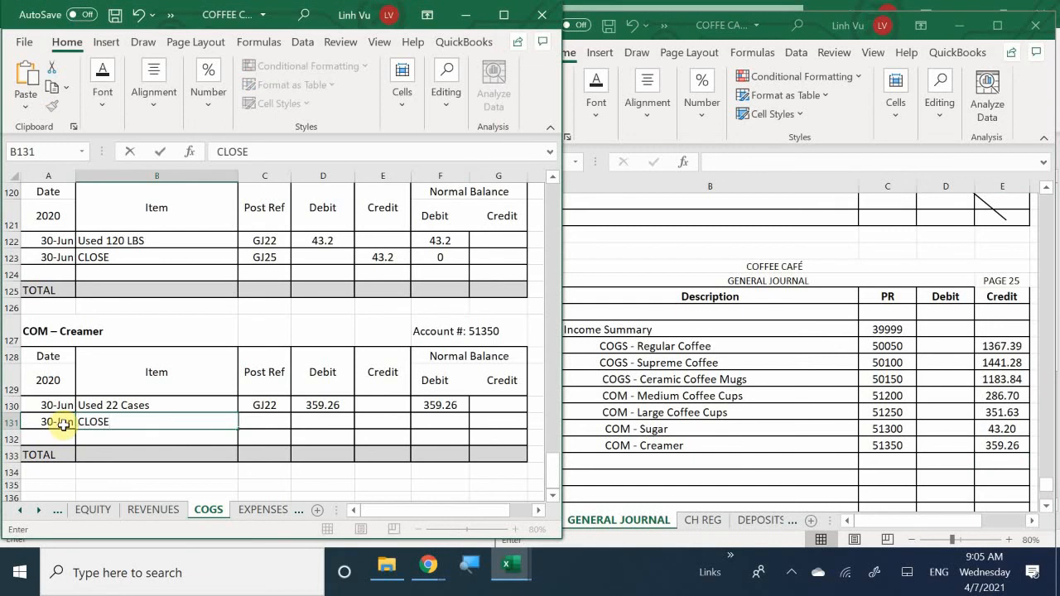
{"action": "key", "text": "Tab"}
{"action": "type", "text": "GJ"}
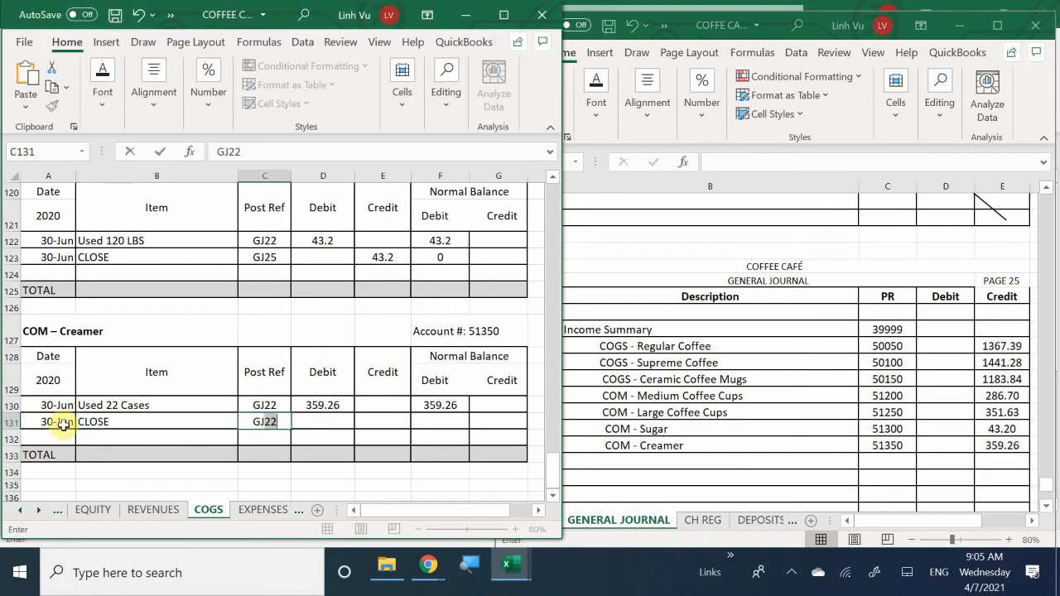
{"action": "type", "text": "25"}
{"action": "key", "text": "Tab"}
{"action": "key", "text": "Tab"}
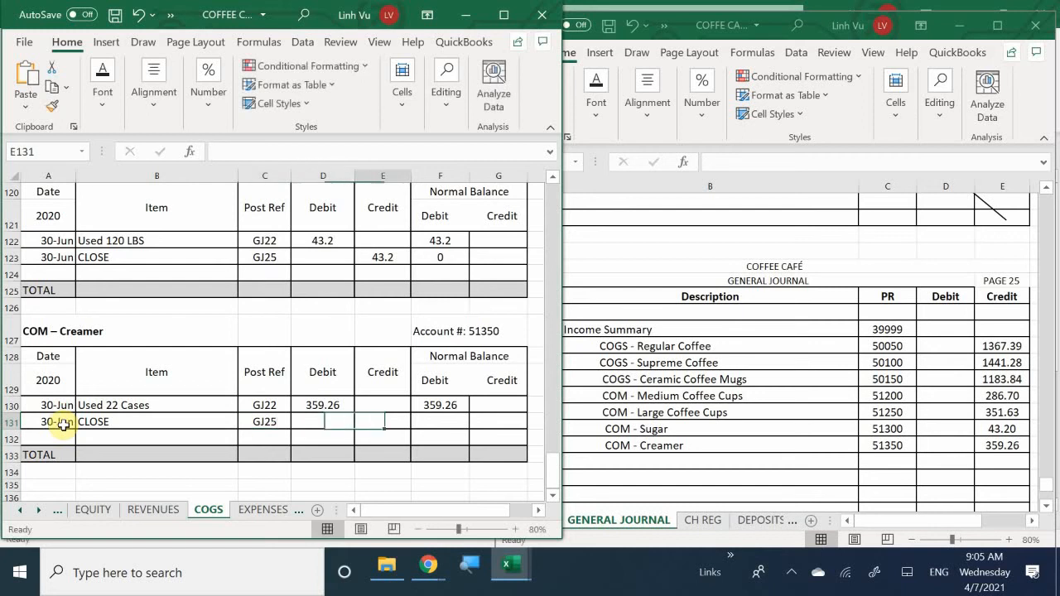
{"action": "type", "text": "359.26"}
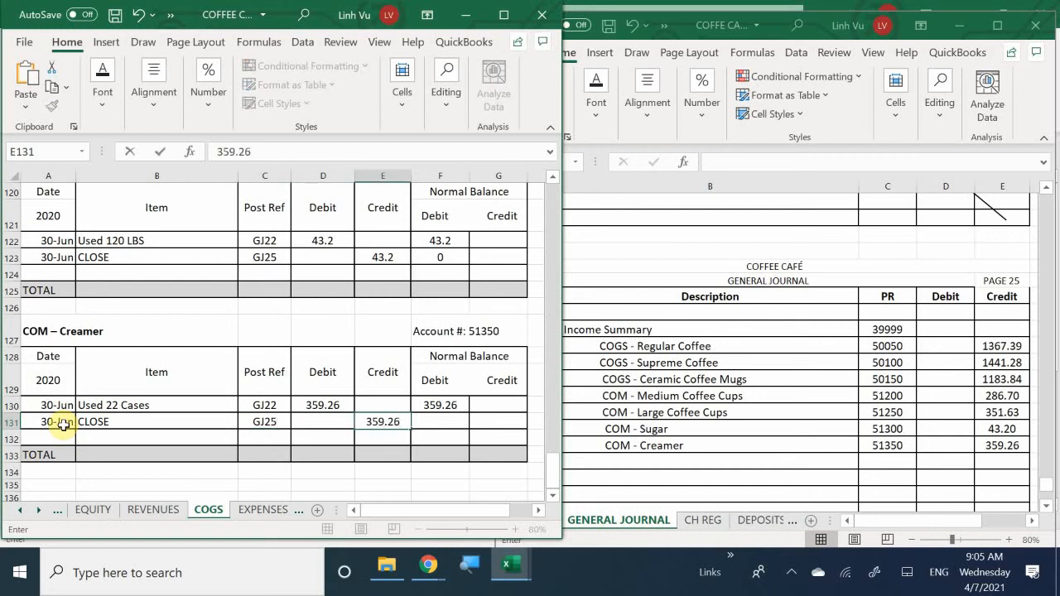
Step: Calculate the Creamer debit balance in ledger cell F131 with the formula =F130+D131-E131
{"action": "key", "text": "Tab"}
{"action": "type", "text": "="}
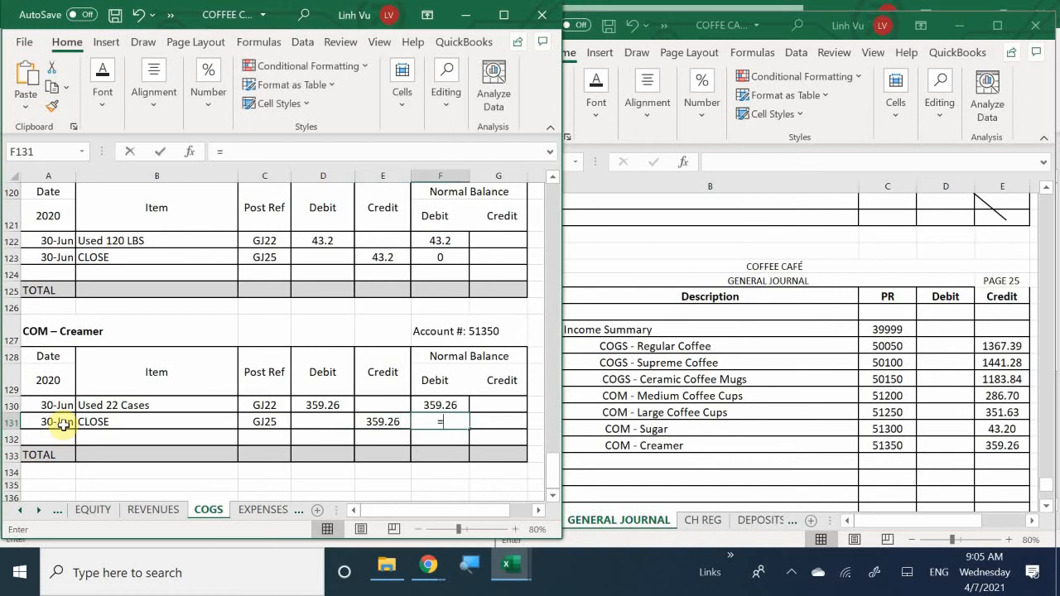
{"action": "key", "text": "Up"}
{"action": "type", "text": "+"}
{"action": "key", "text": "Left"}
{"action": "key", "text": "Left"}
{"action": "type", "text": "-"}
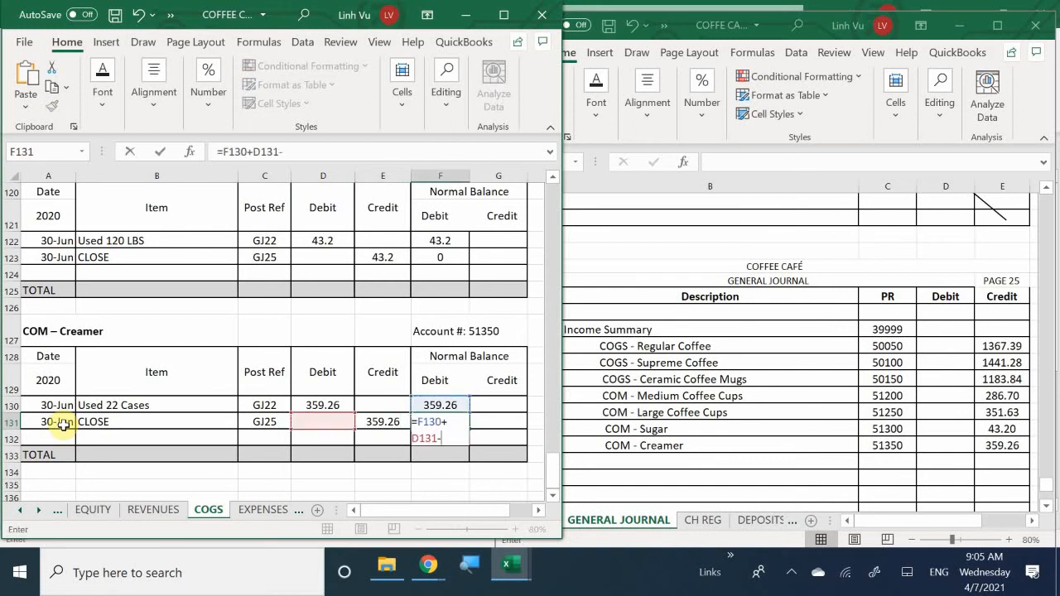
{"action": "key", "text": "Right"}
{"action": "key", "text": "Return"}
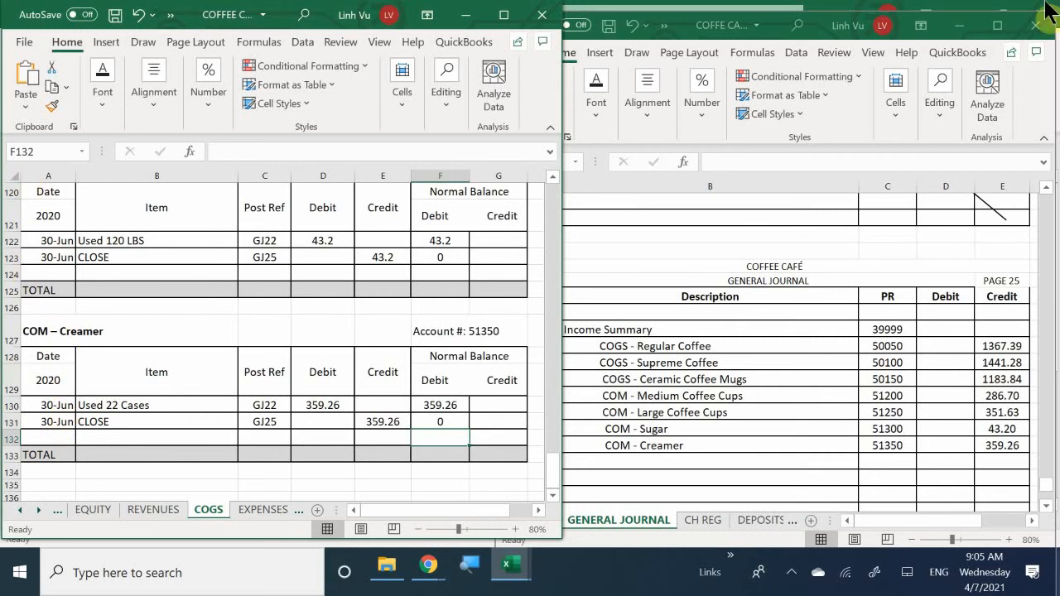
Step: Look over the COGS ledger accounts and bring up the Advertising Expense account on the EXPENSES - OP sheet
{"action": "left_click", "coordinate": [367, 351]}
{"action": "scroll", "coordinate": [369, 346], "scroll_direction": "up", "scroll_amount": 20}
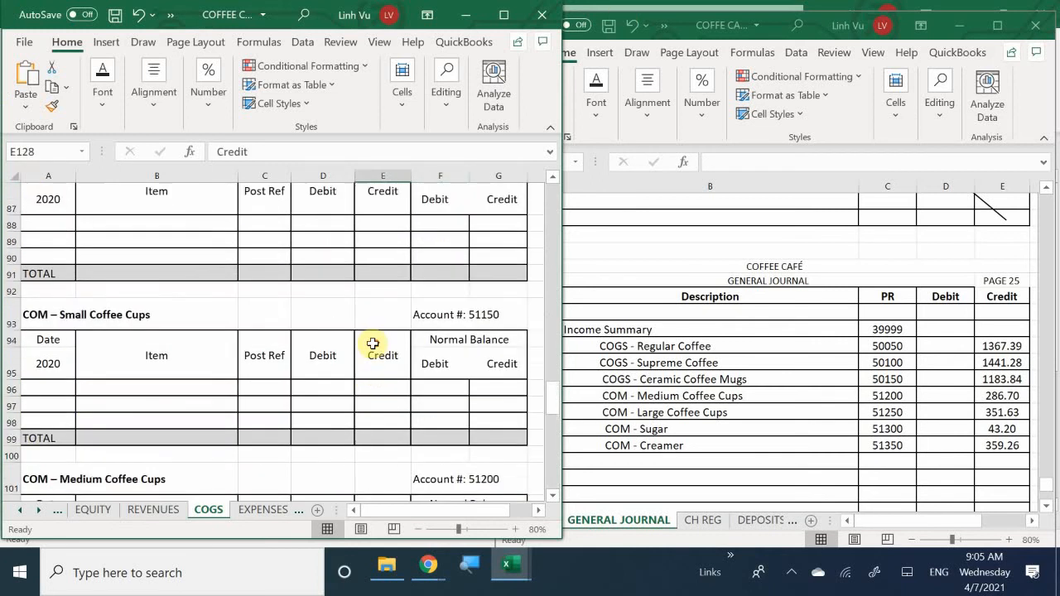
{"action": "scroll", "coordinate": [373, 342], "scroll_direction": "down", "scroll_amount": 15}
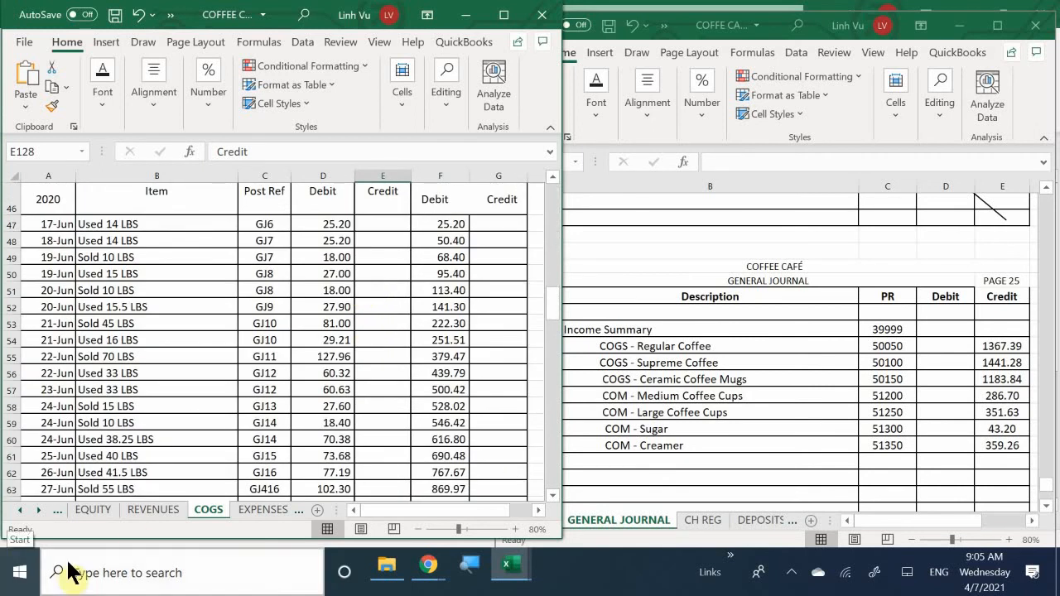
{"action": "left_click", "coordinate": [280, 504]}
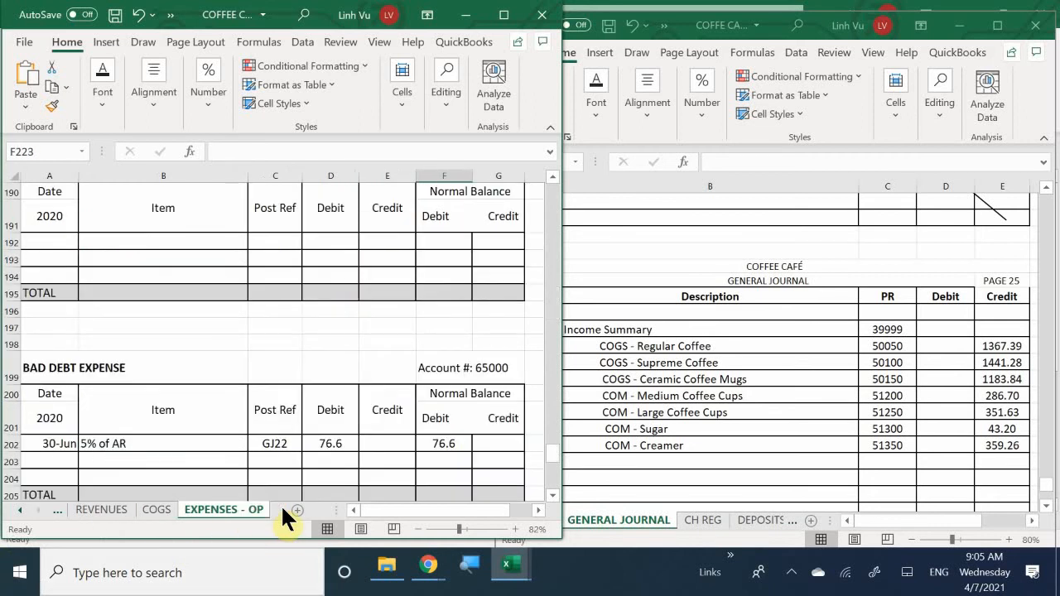
{"action": "left_click", "coordinate": [224, 342]}
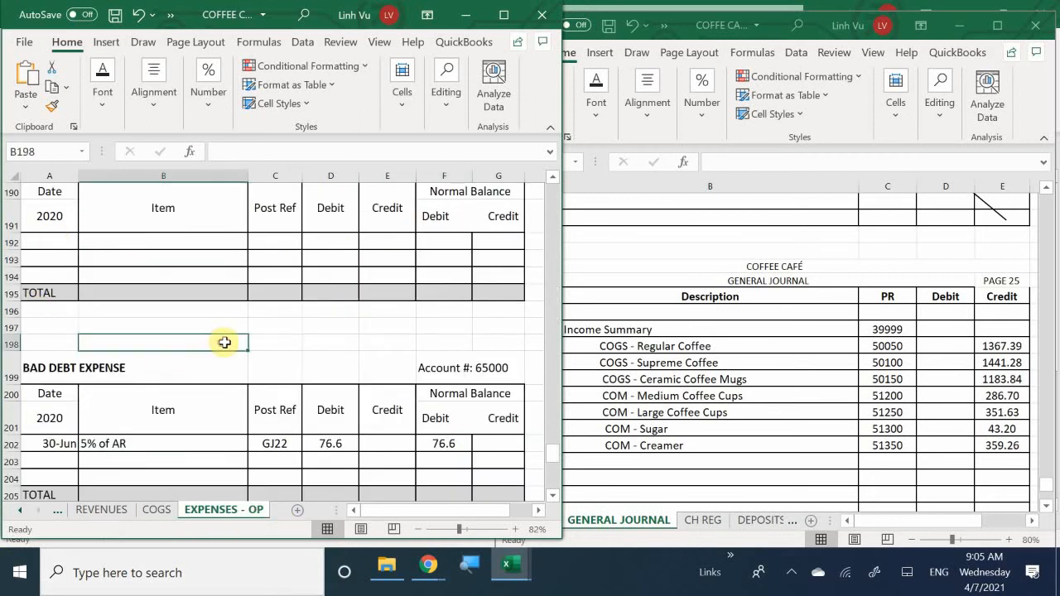
{"action": "scroll", "coordinate": [225, 342], "scroll_direction": "up", "scroll_amount": 20}
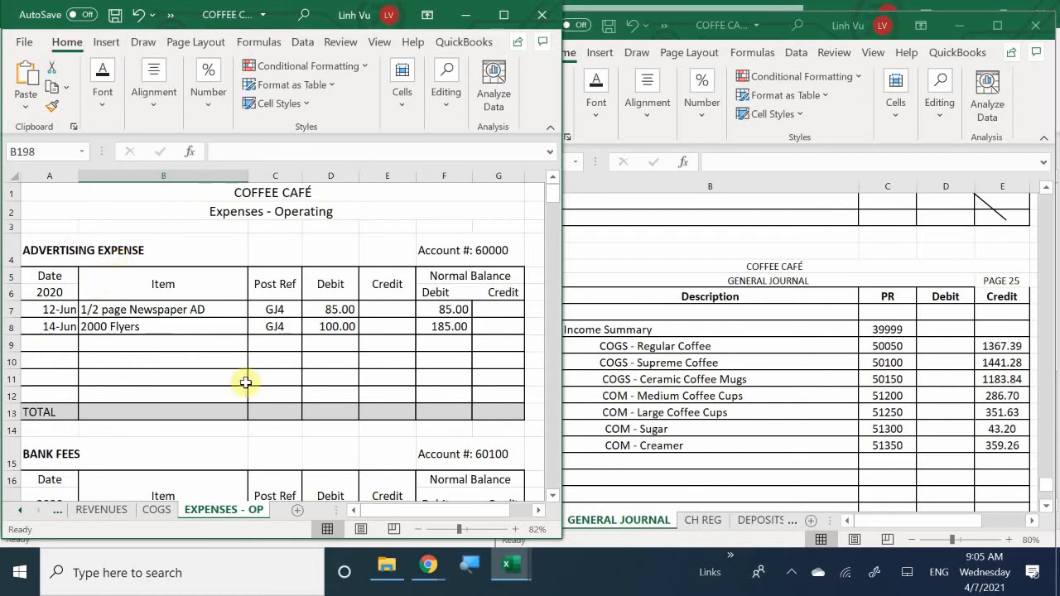
Step: Add an indented Advertising Expense line in row 1021 of general journal page 25 with post reference 60000 and a credit of 185
{"action": "left_click", "coordinate": [631, 461]}
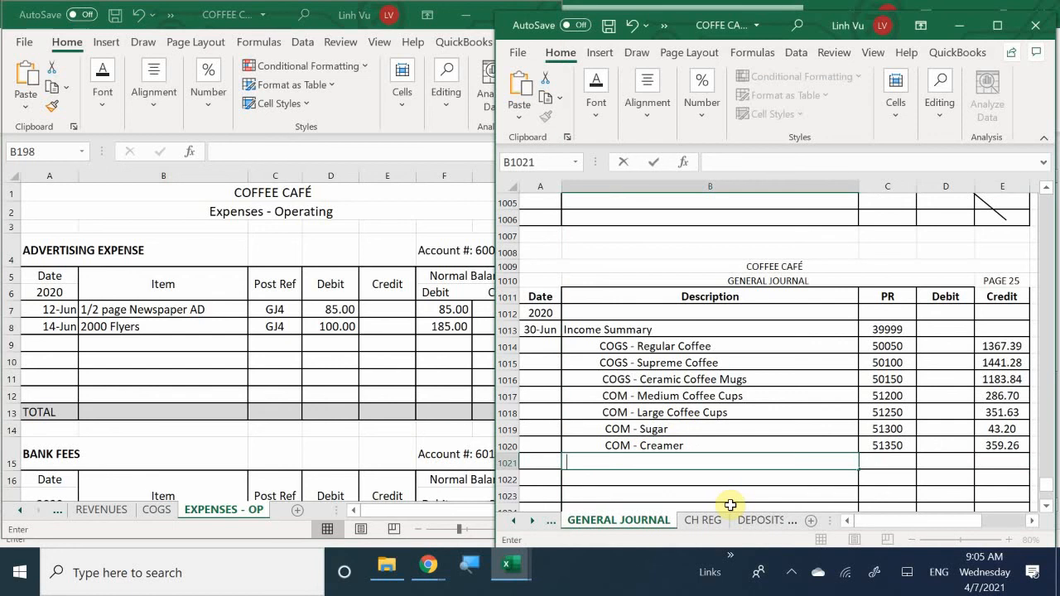
{"action": "type", "text": "Advertising Expense"}
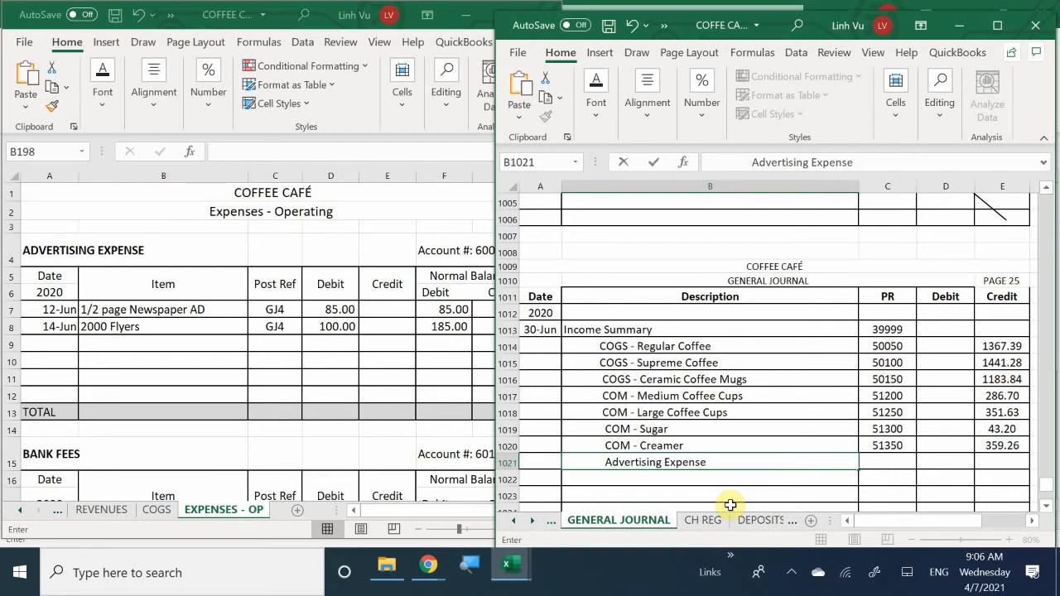
{"action": "key", "text": "Tab"}
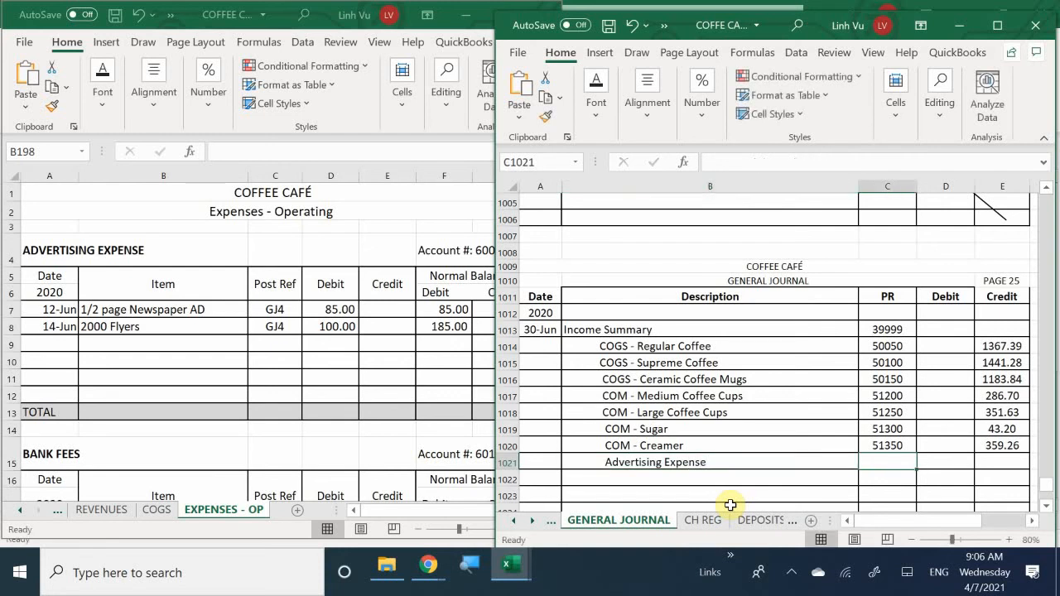
{"action": "type", "text": "60"}
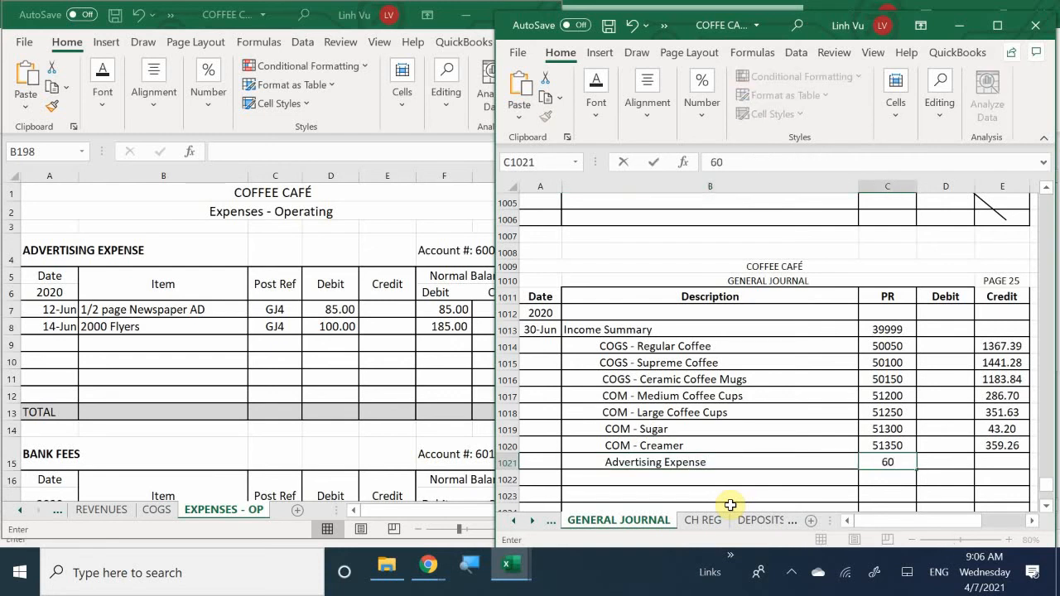
{"action": "type", "text": "000"}
{"action": "key", "text": "Tab"}
{"action": "key", "text": "Tab"}
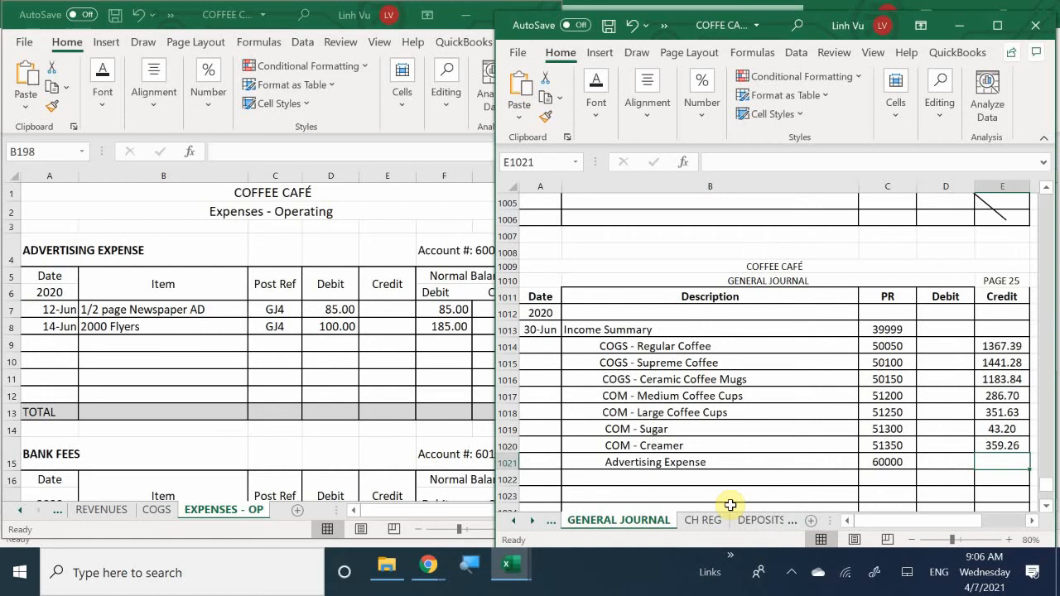
{"action": "type", "text": "185"}
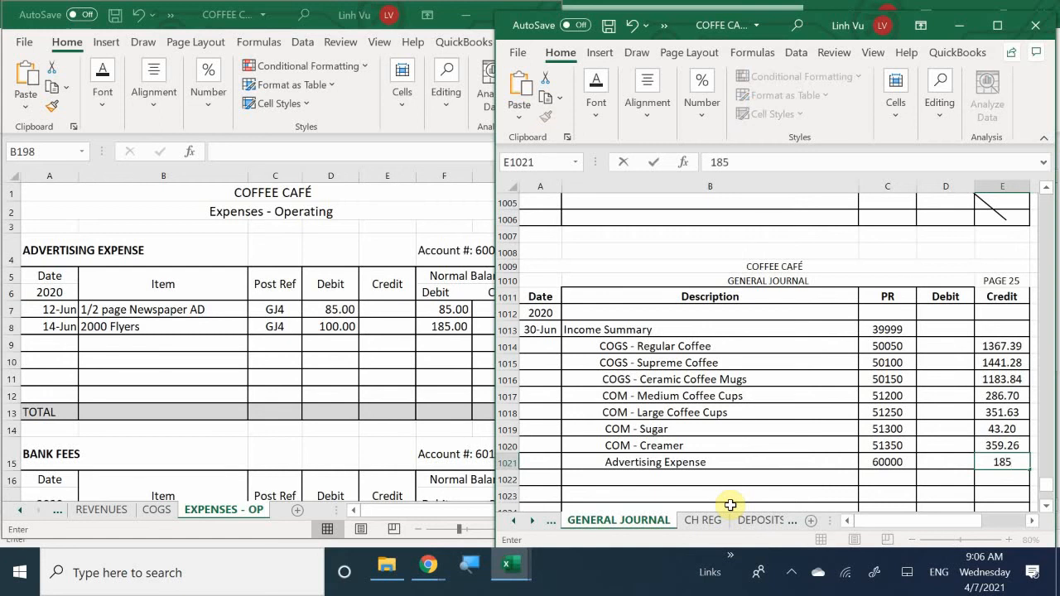
{"action": "key", "text": "Return"}
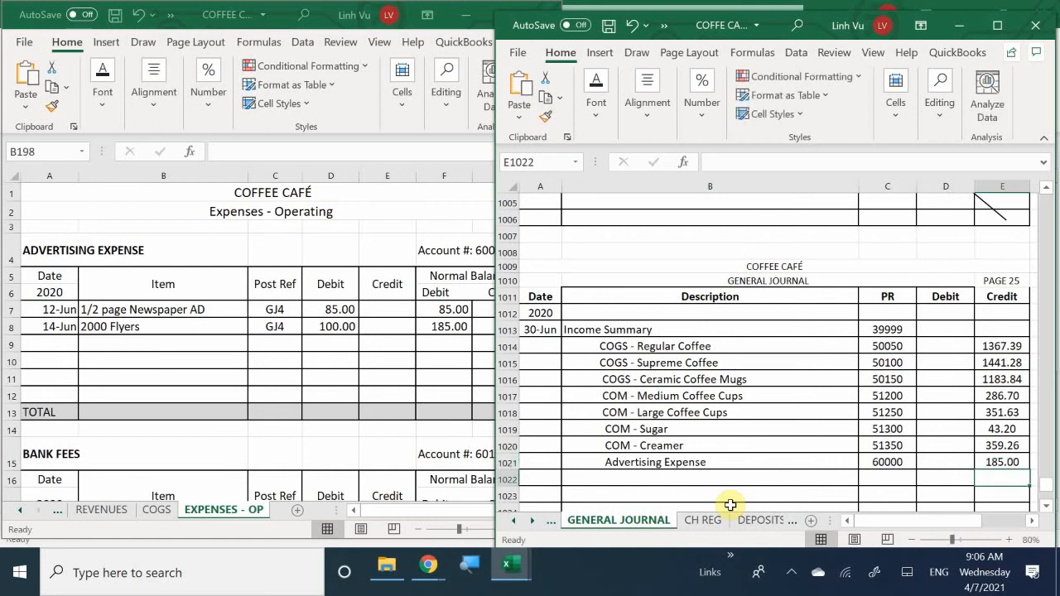
Step: Enter a 6/30 CLOSE entry with post reference GJ25 in row 9 of the Advertising Expense ledger
{"action": "left_click", "coordinate": [60, 341]}
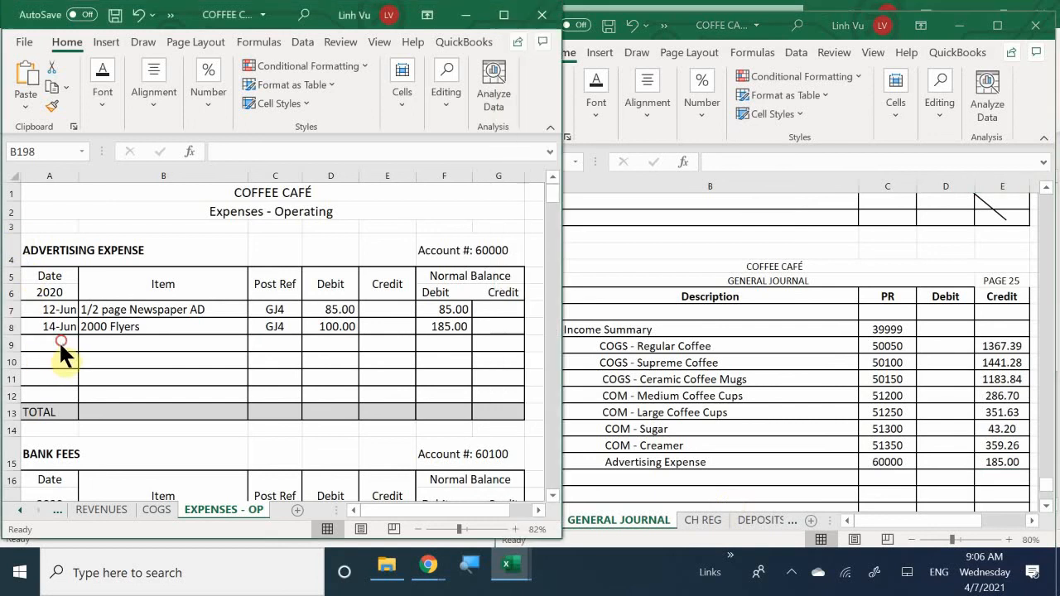
{"action": "type", "text": "6/3"}
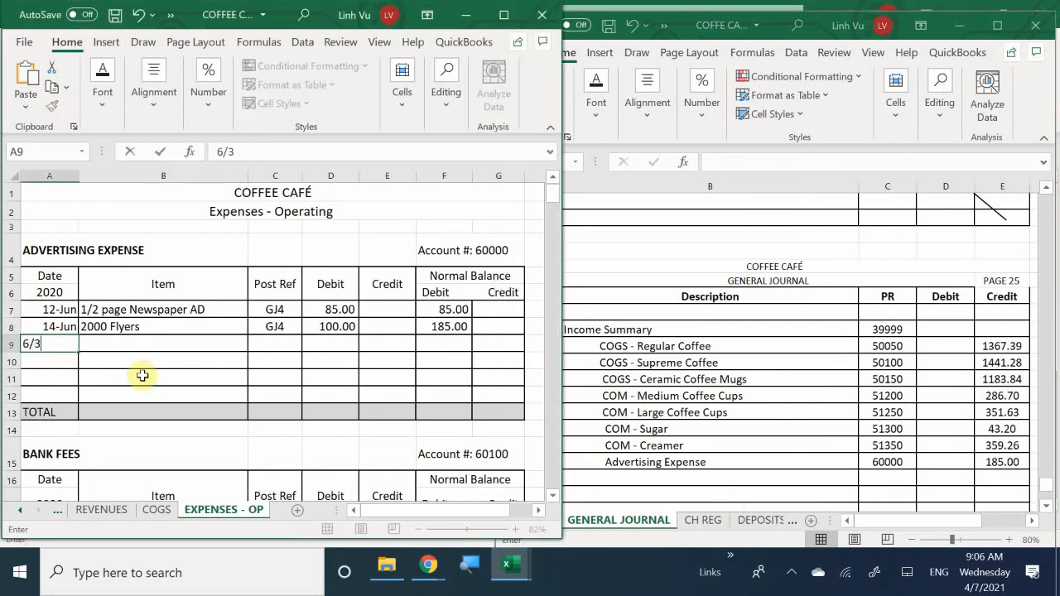
{"action": "type", "text": "0"}
{"action": "key", "text": "Tab"}
{"action": "type", "text": "CLOSE"}
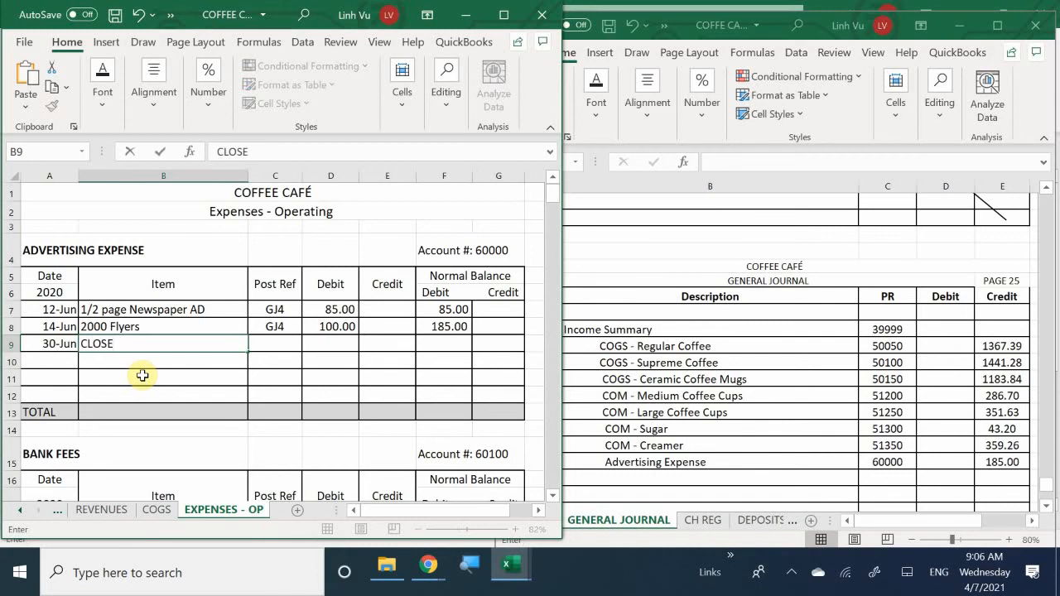
{"action": "key", "text": "Tab"}
{"action": "type", "text": "GJ25"}
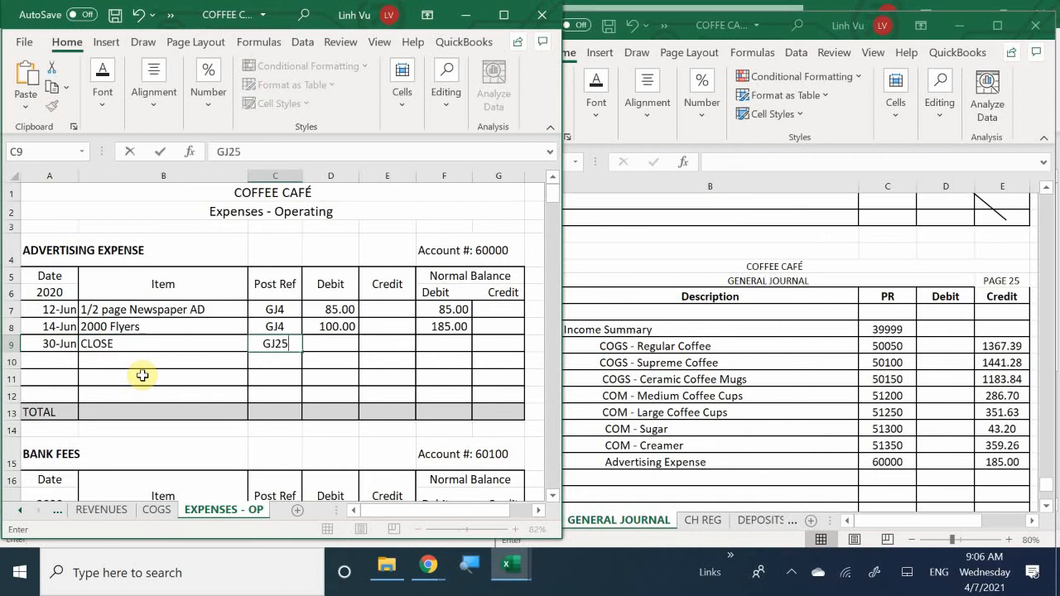
Step: Give the Advertising Expense CLOSE entry a credit of 185 and copy the debit balance formula from F8 into F9
{"action": "key", "text": "Tab"}
{"action": "key", "text": "Tab"}
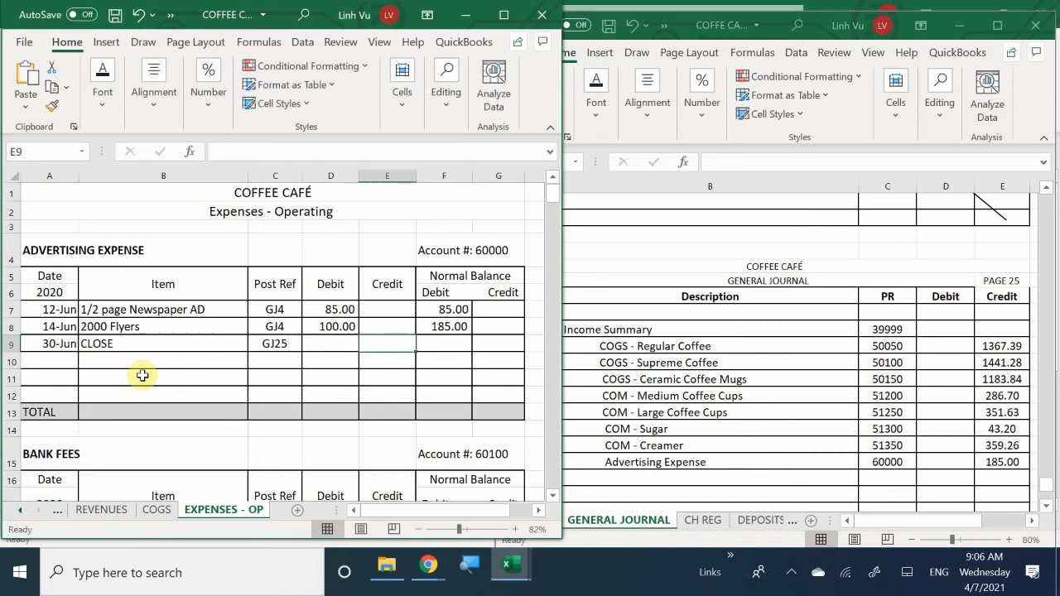
{"action": "type", "text": "185"}
{"action": "key", "text": "Tab"}
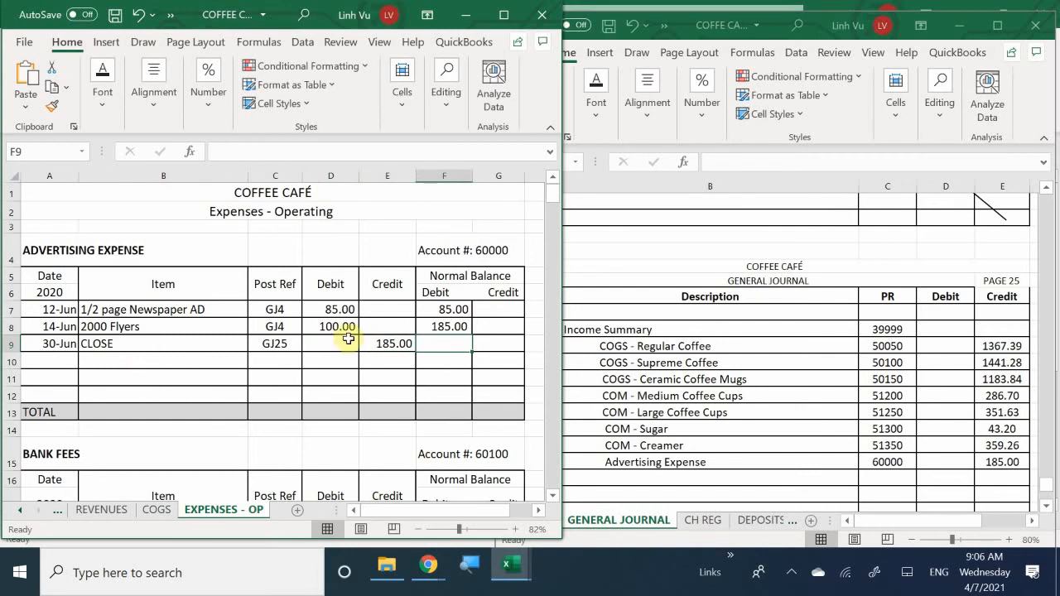
{"action": "left_click", "coordinate": [443, 328]}
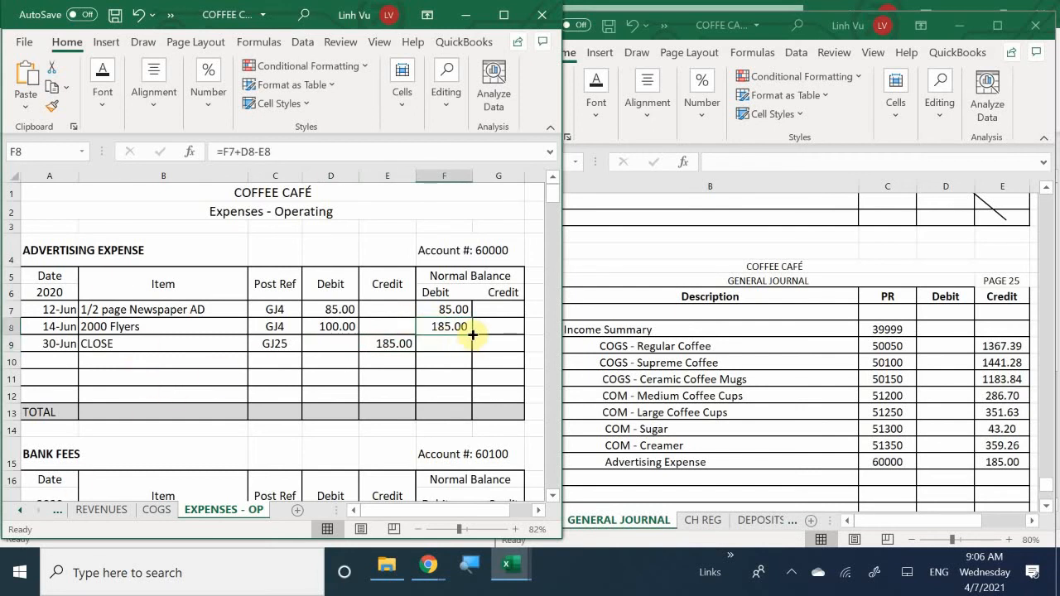
{"action": "left_click_drag", "start_coordinate": [472, 335], "coordinate": [468, 355]}
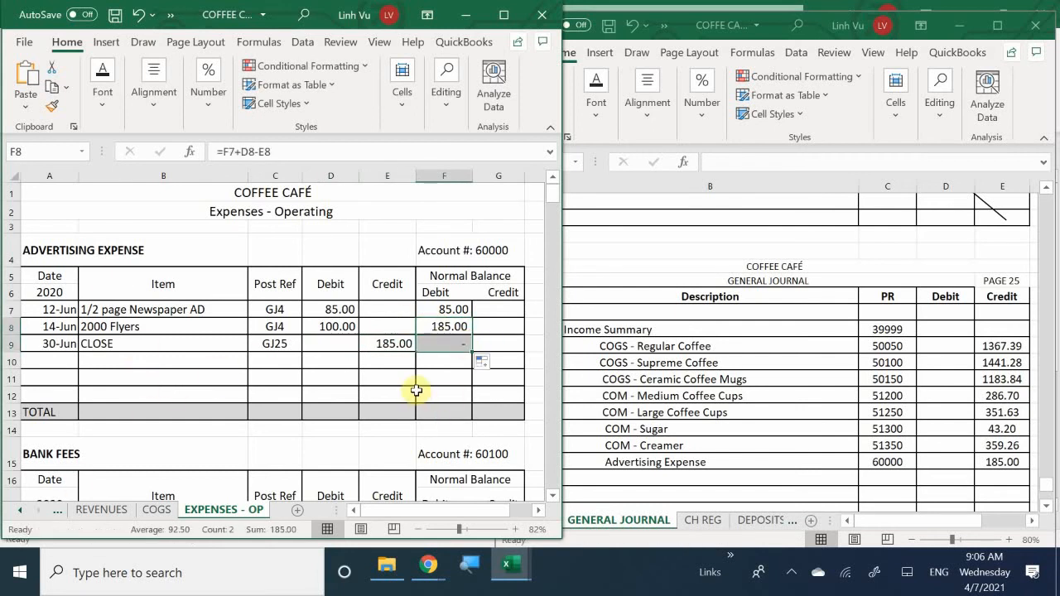
Step: Add a Bank Fees line below Advertising Expense in the general journal closing entry, with PR 60100 and credit 268.30
{"action": "scroll", "coordinate": [415, 390], "scroll_direction": "down", "scroll_amount": 3}
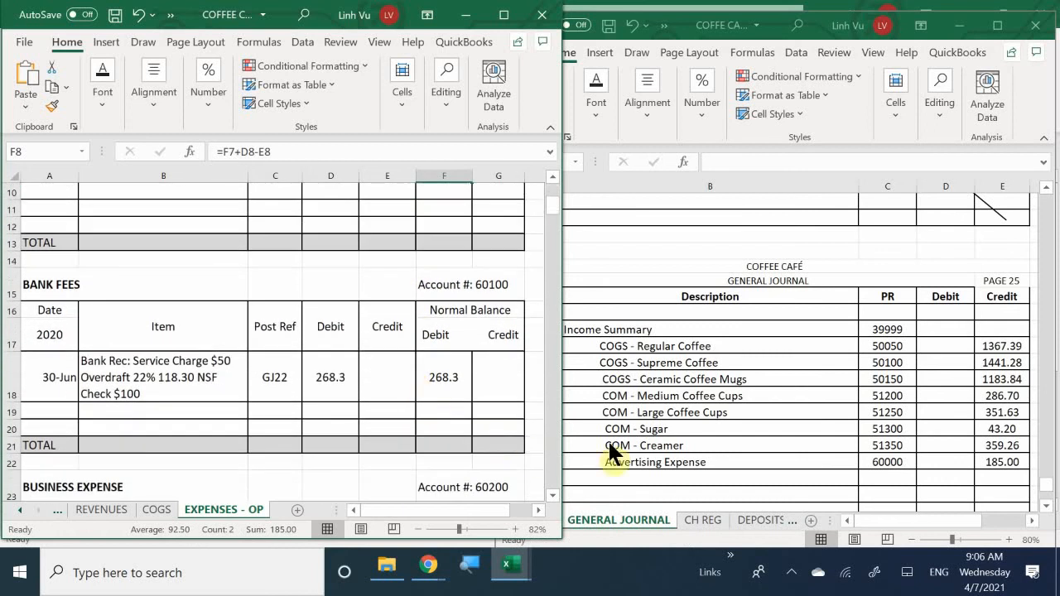
{"action": "left_click", "coordinate": [617, 427]}
{"action": "scroll", "coordinate": [617, 427], "scroll_direction": "down", "scroll_amount": 2}
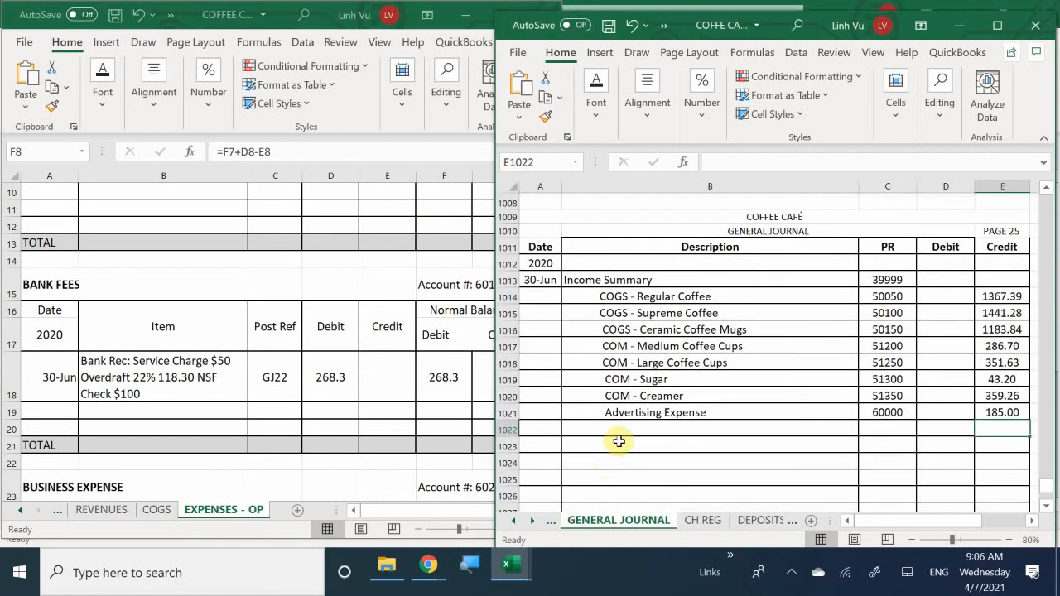
{"action": "left_click", "coordinate": [620, 379]}
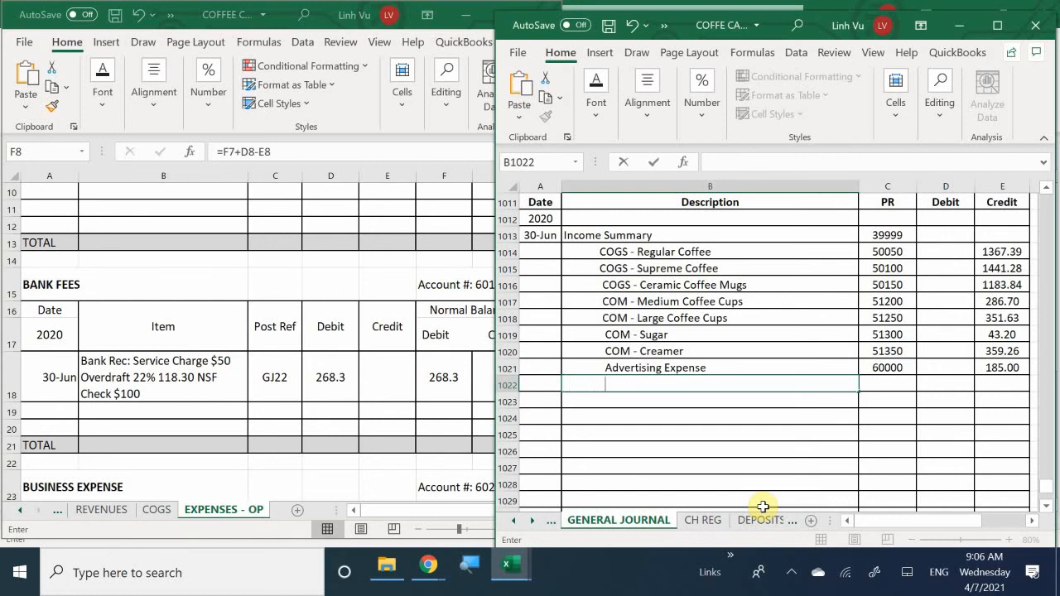
{"action": "type", "text": "Bank Fees"}
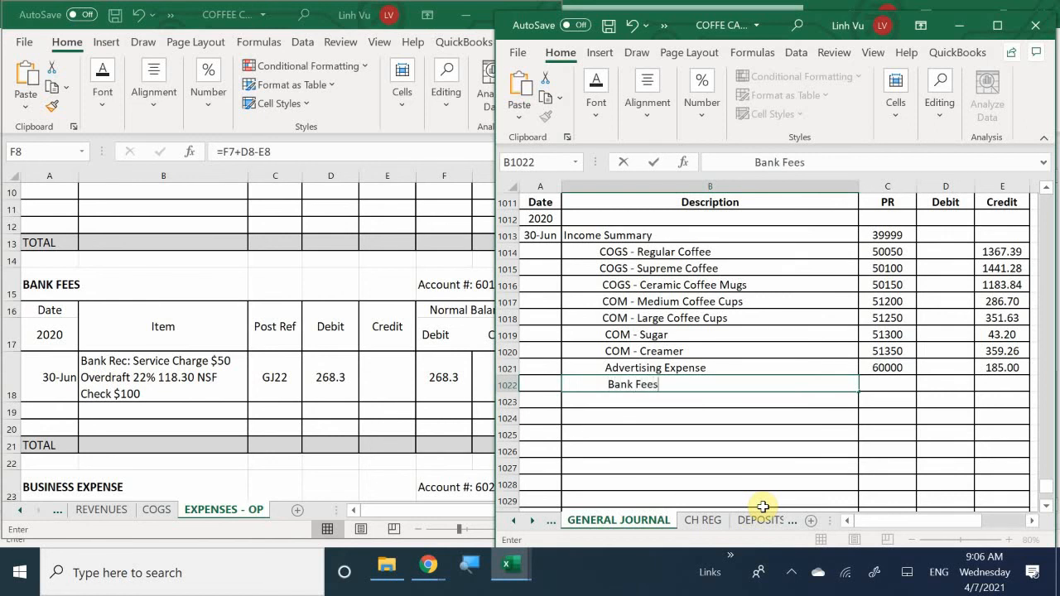
{"action": "key", "text": "Tab"}
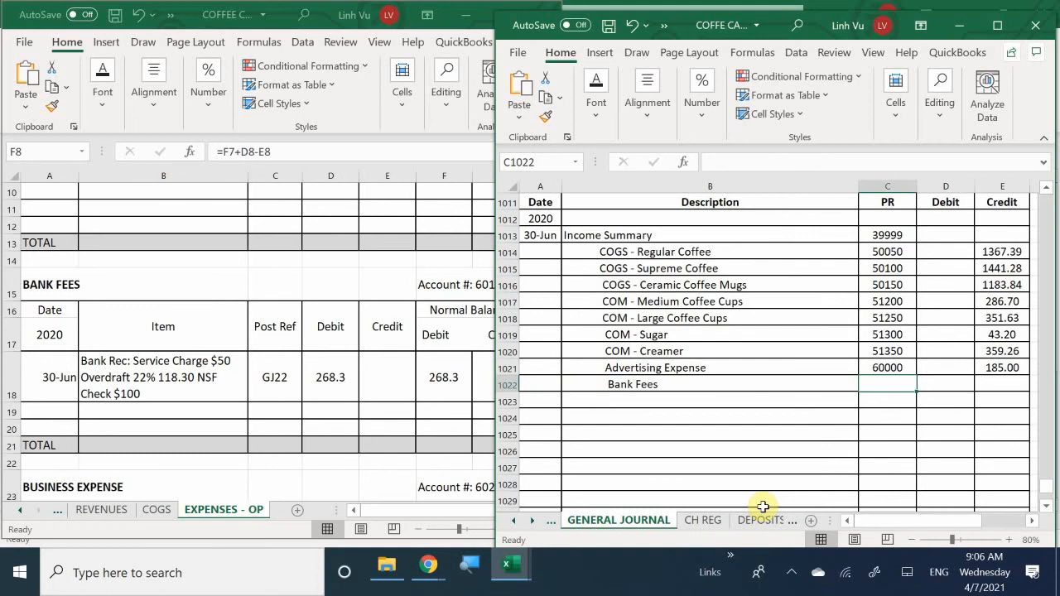
{"action": "type", "text": "60100"}
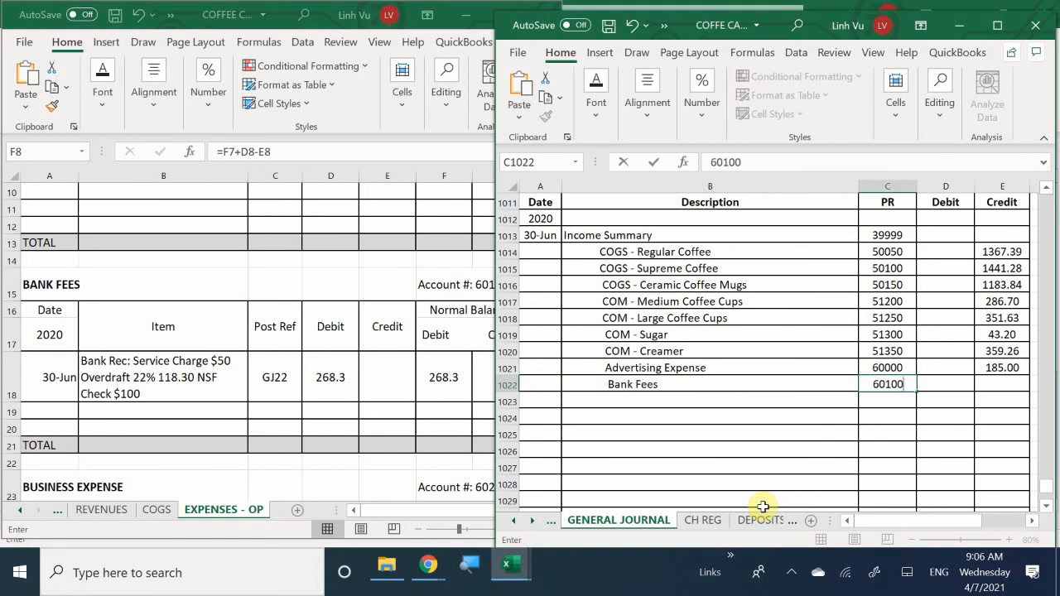
{"action": "key", "text": "Tab"}
{"action": "key", "text": "Tab"}
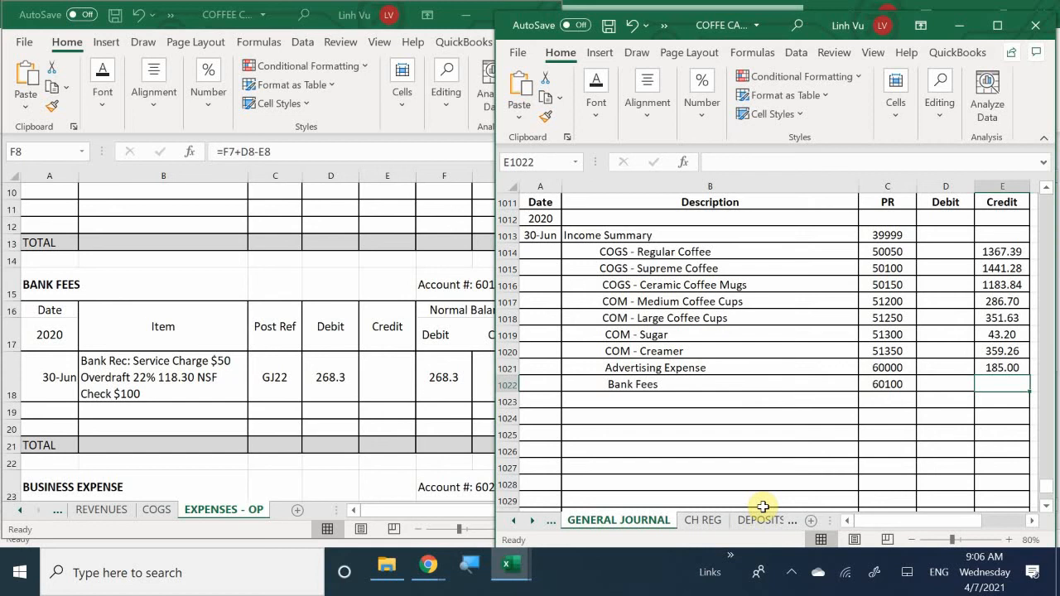
{"action": "type", "text": "26"}
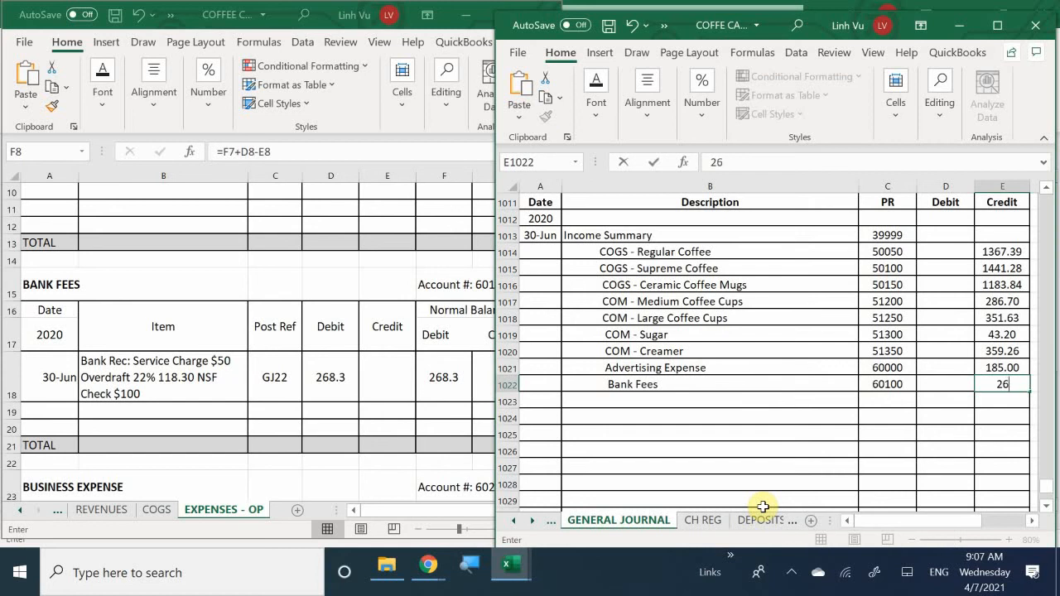
{"action": "type", "text": "8.30"}
{"action": "key", "text": "Return"}
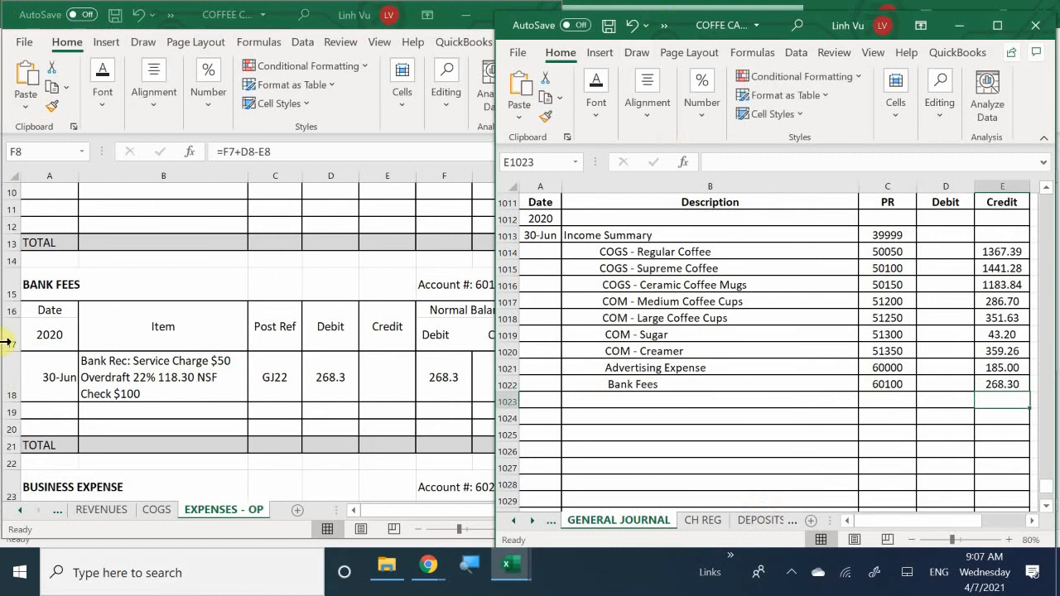
Step: Record the closing row in the Bank Fees ledger: date 6/30, item CLOSE, post ref GJ25, credit 268.30
{"action": "left_click", "coordinate": [54, 412]}
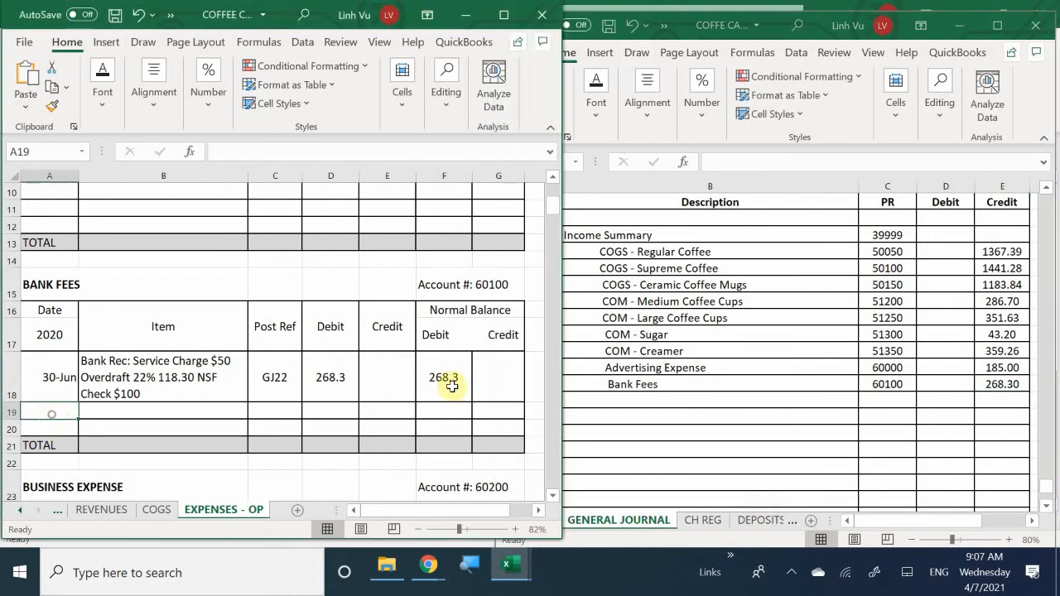
{"action": "type", "text": "6/30"}
{"action": "key", "text": "Tab"}
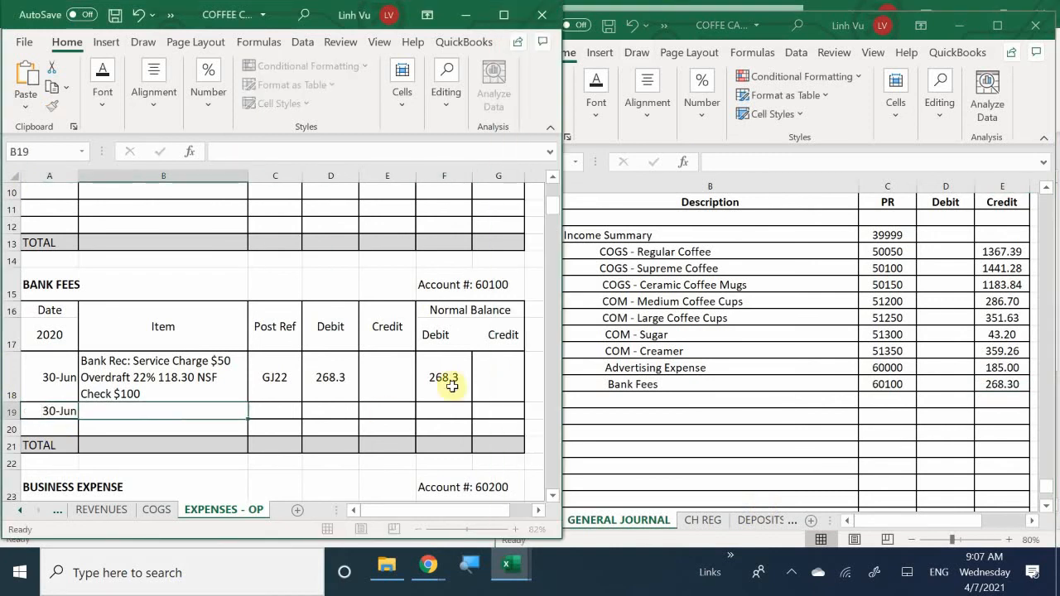
{"action": "type", "text": "CLOS"}
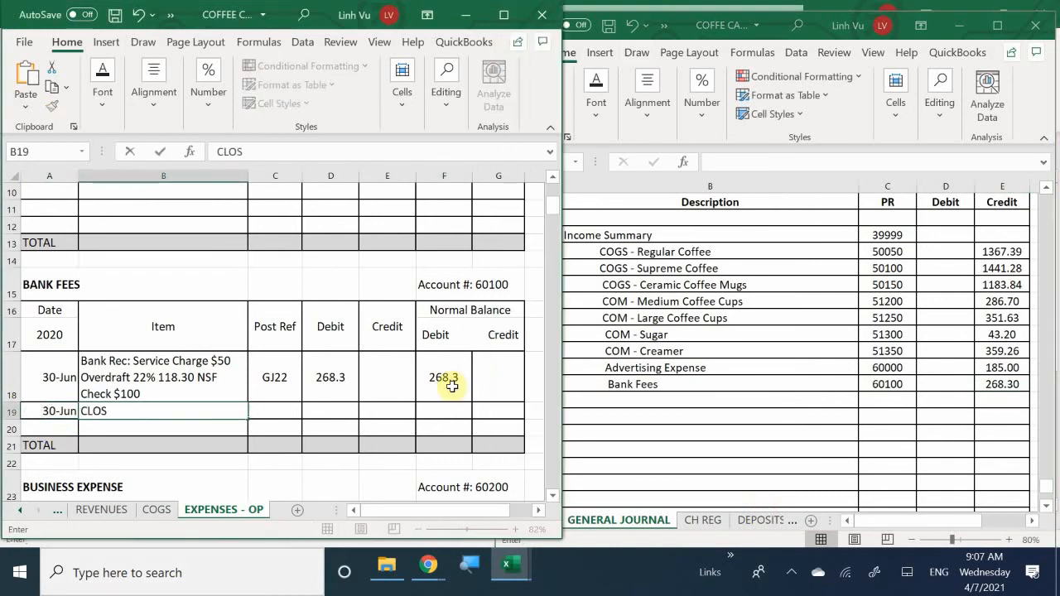
{"action": "type", "text": "E"}
{"action": "key", "text": "Tab"}
{"action": "type", "text": "GJ"}
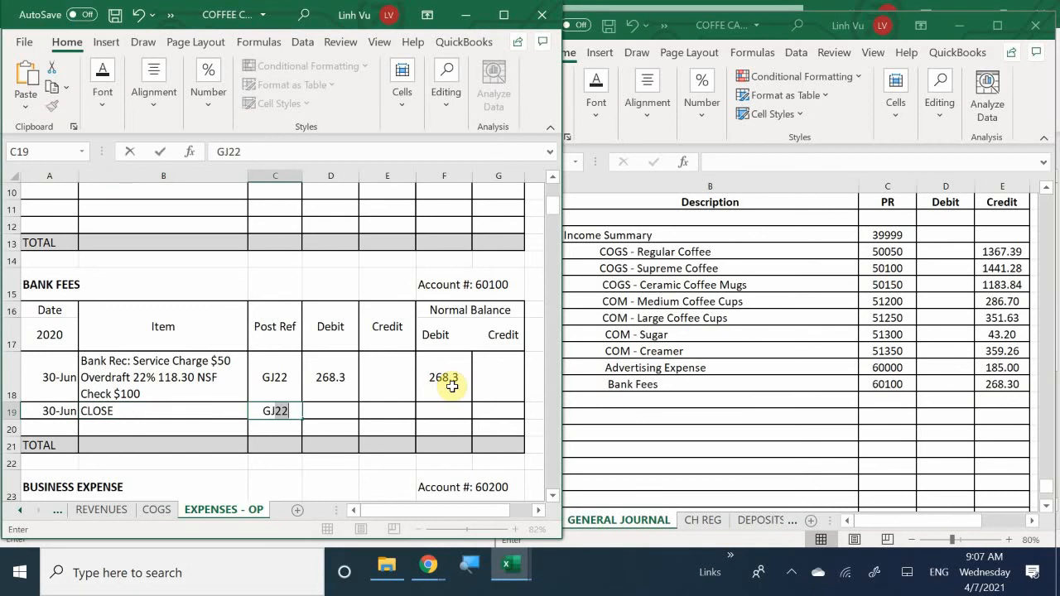
{"action": "type", "text": "25"}
{"action": "key", "text": "Tab"}
{"action": "key", "text": "Tab"}
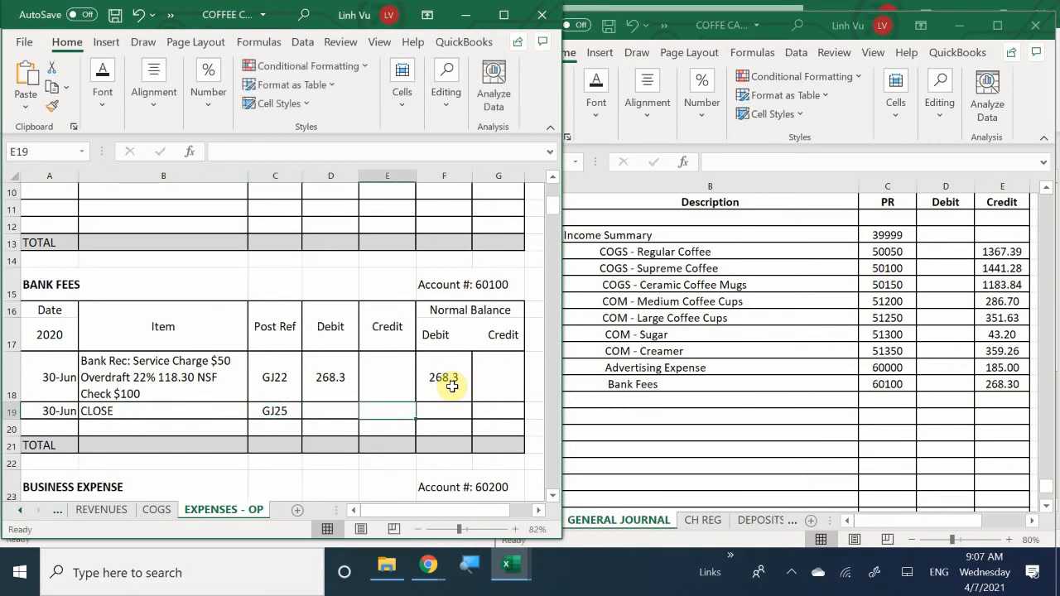
{"action": "type", "text": "268.30"}
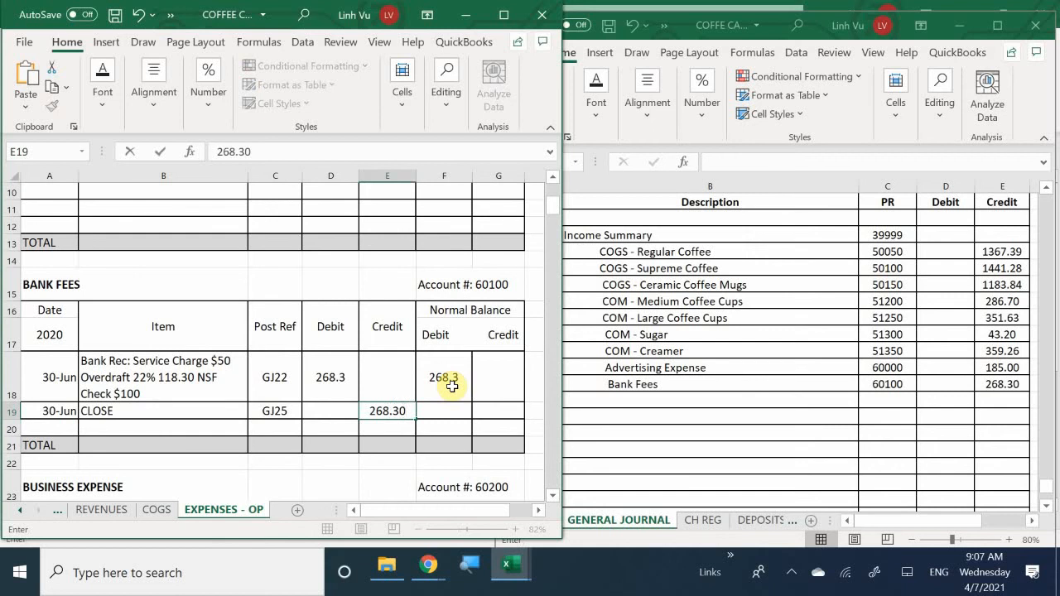
{"action": "key", "text": "Tab"}
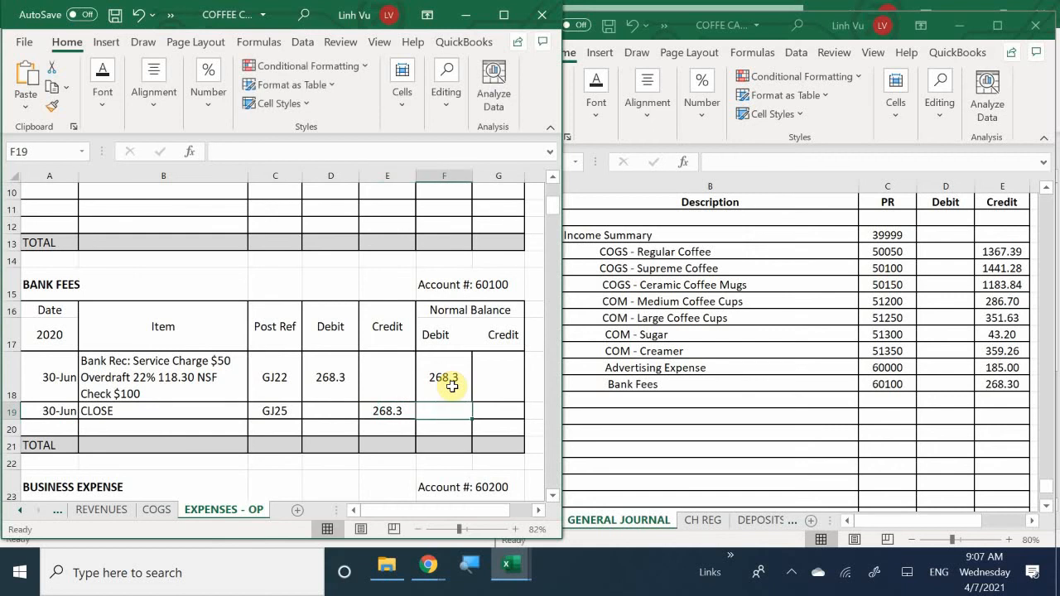
Step: Compute the debit balance of the Bank Fees closing row with the formula =F18+D19-E19
{"action": "type", "text": "="}
{"action": "left_click", "coordinate": [451, 386]}
{"action": "type", "text": "+D19-E19"}
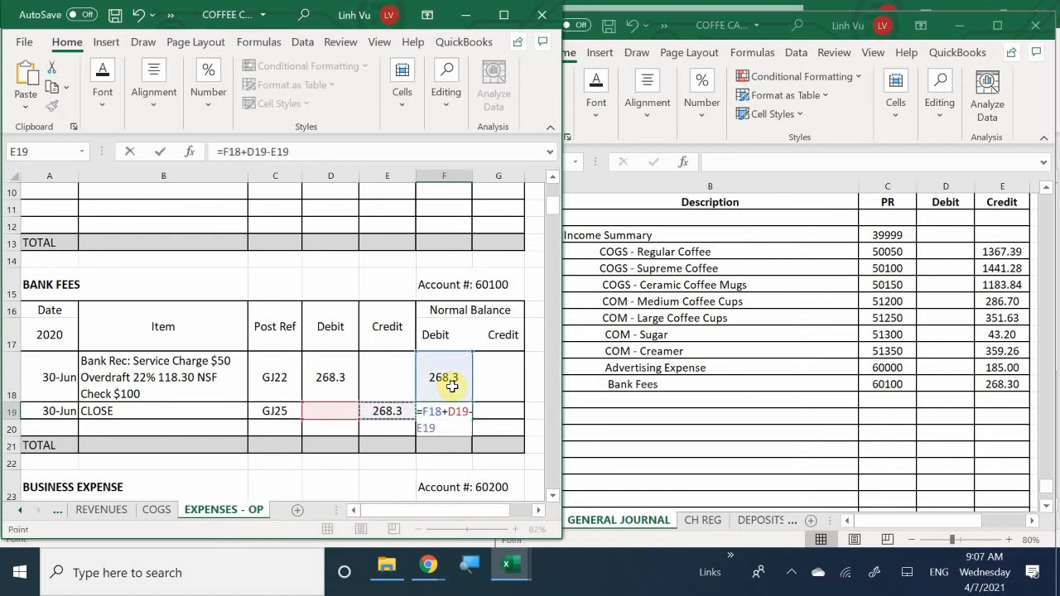
{"action": "key", "text": "Return"}
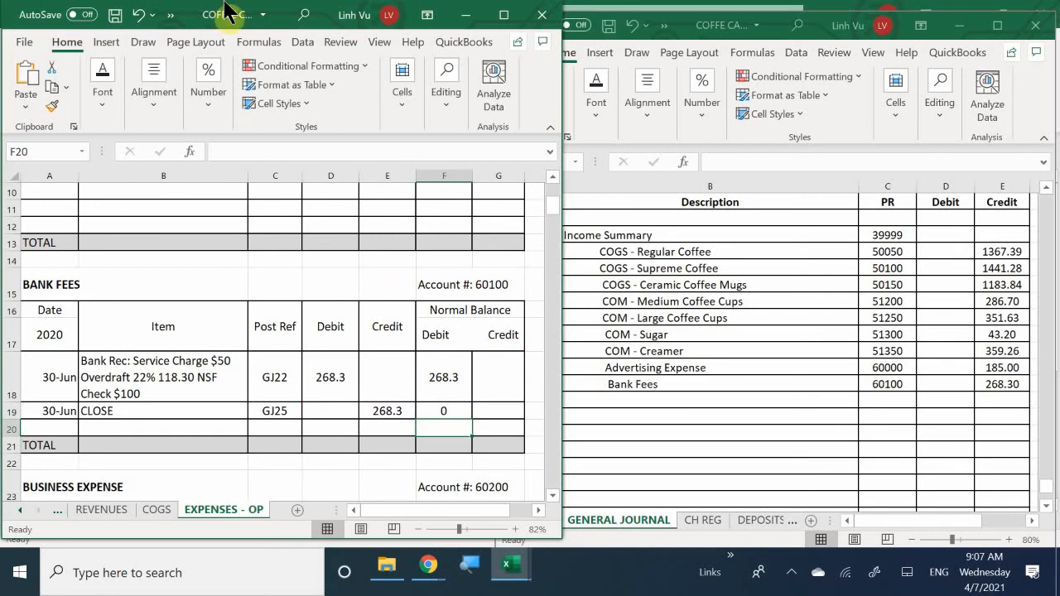
{"action": "left_click", "coordinate": [427, 414]}
Step: Enter the indented description Business Expense below Bank Fees in the general journal closing entry
{"action": "scroll", "coordinate": [427, 414], "scroll_direction": "down", "scroll_amount": 5}
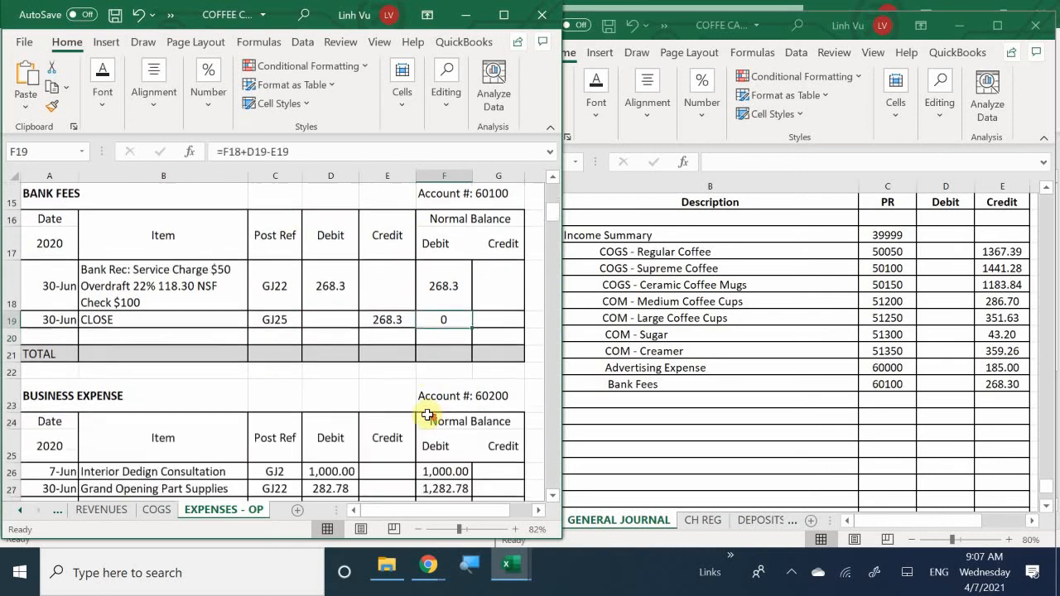
{"action": "scroll", "coordinate": [427, 414], "scroll_direction": "up", "scroll_amount": 2}
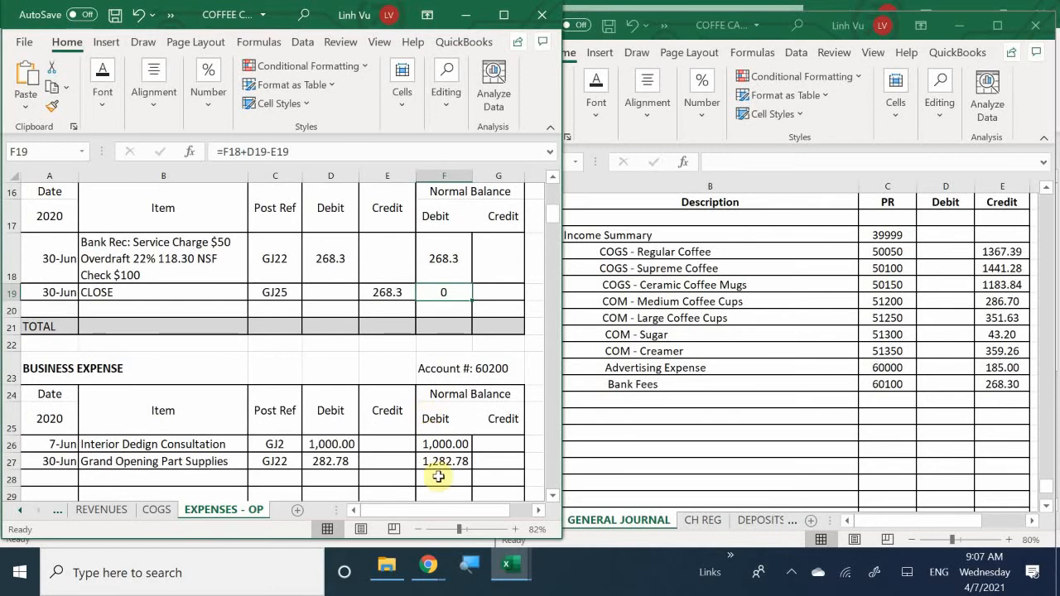
{"action": "left_click", "coordinate": [632, 403]}
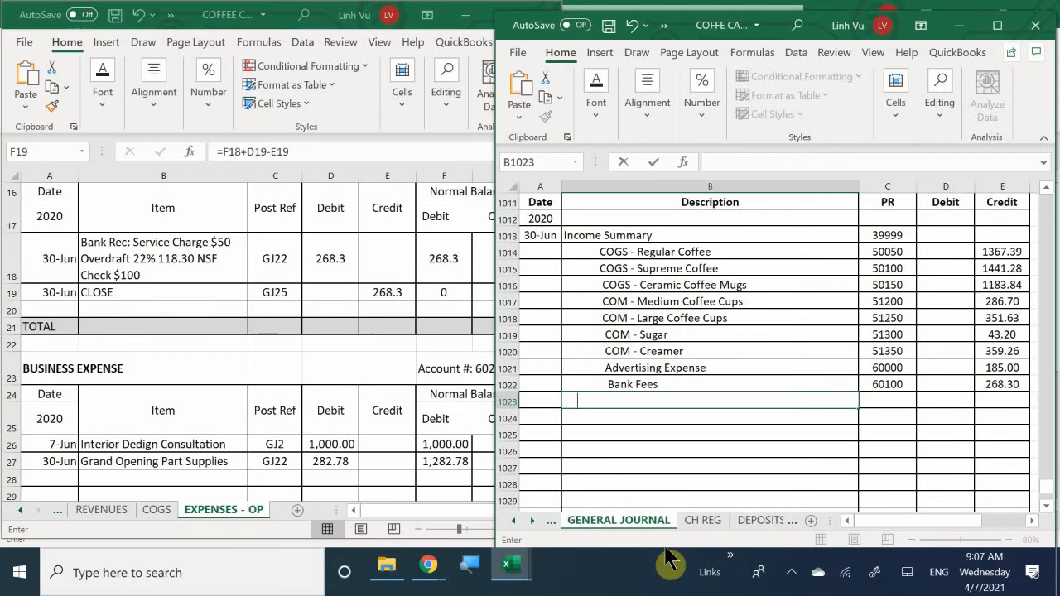
{"action": "type", "text": "V"}
{"action": "type", "text": "e"}
{"action": "key", "text": "BackSpace"}
{"action": "key", "text": "BackSpace"}
{"action": "type", "text": "Business E"}
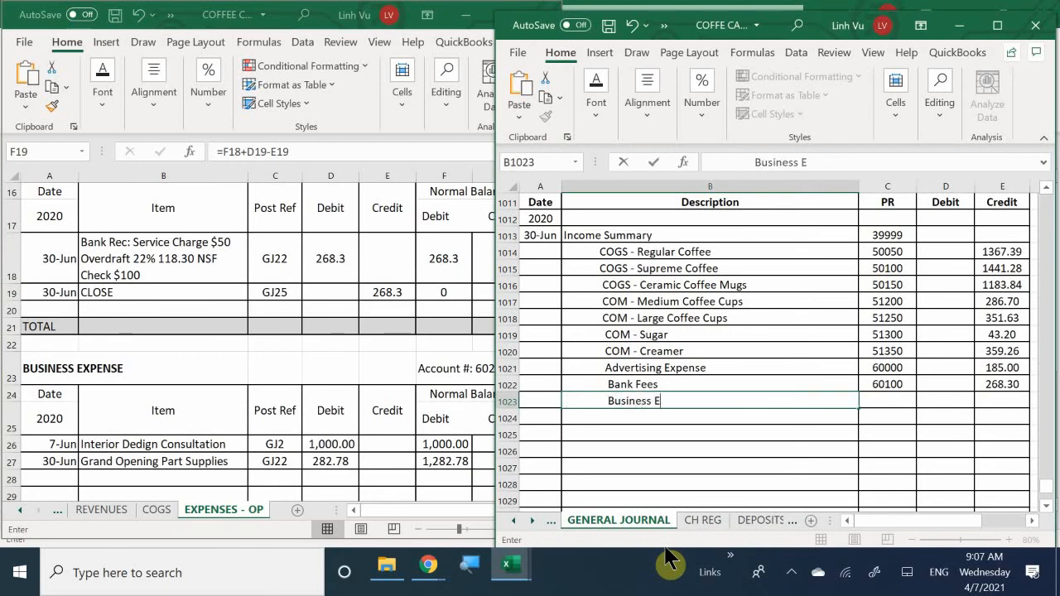
{"action": "type", "text": "xpens e"}
{"action": "key", "text": "Tab"}
Step: Give the journal's Business Expense line PR 60200 and a credit of 1282.78
{"action": "type", "text": "602"}
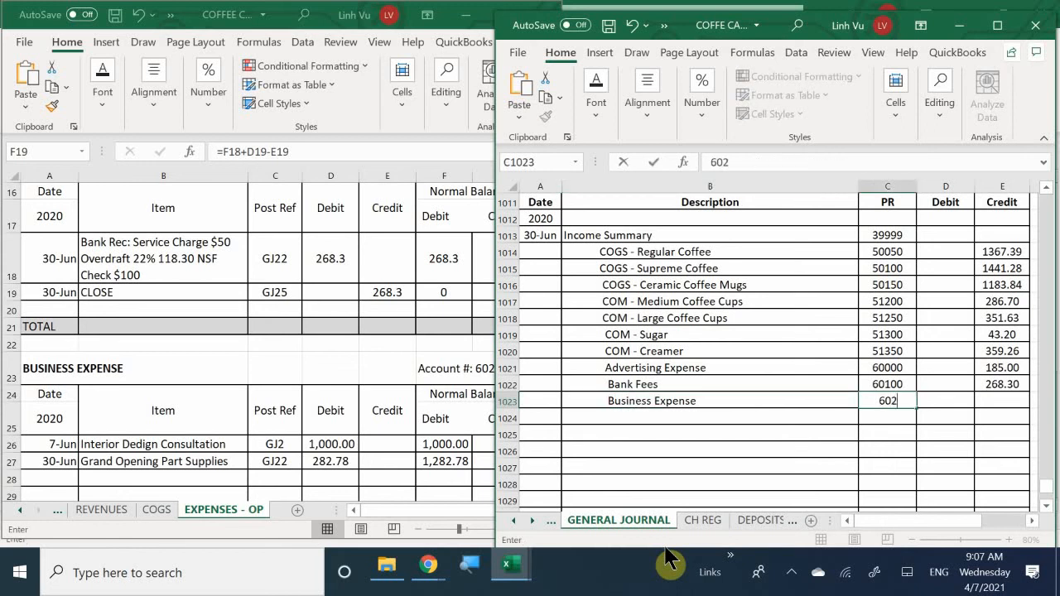
{"action": "type", "text": "00"}
{"action": "key", "text": "Tab"}
{"action": "key", "text": "Tab"}
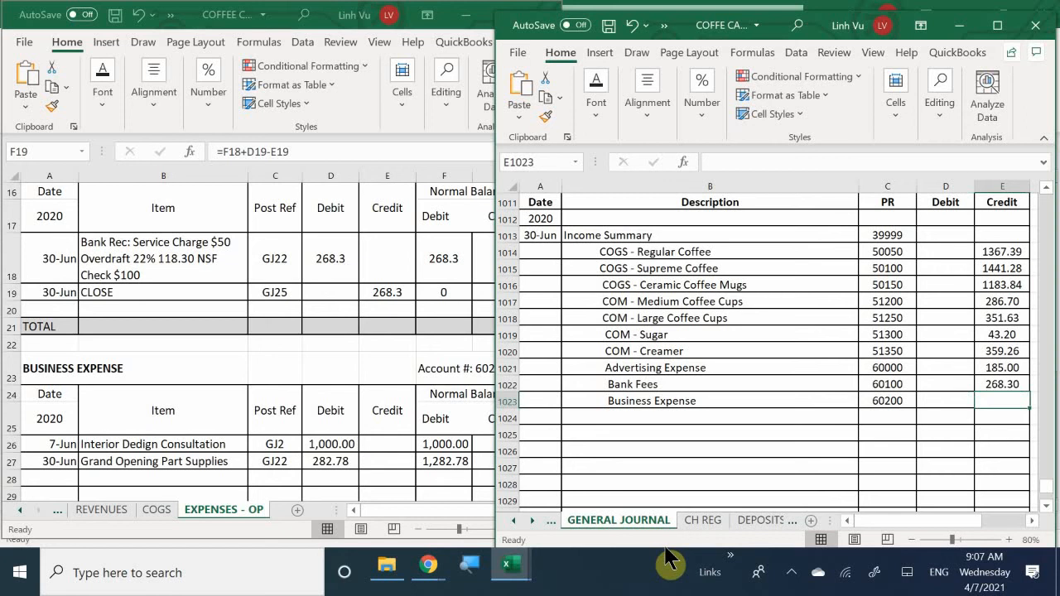
{"action": "type", "text": "12"}
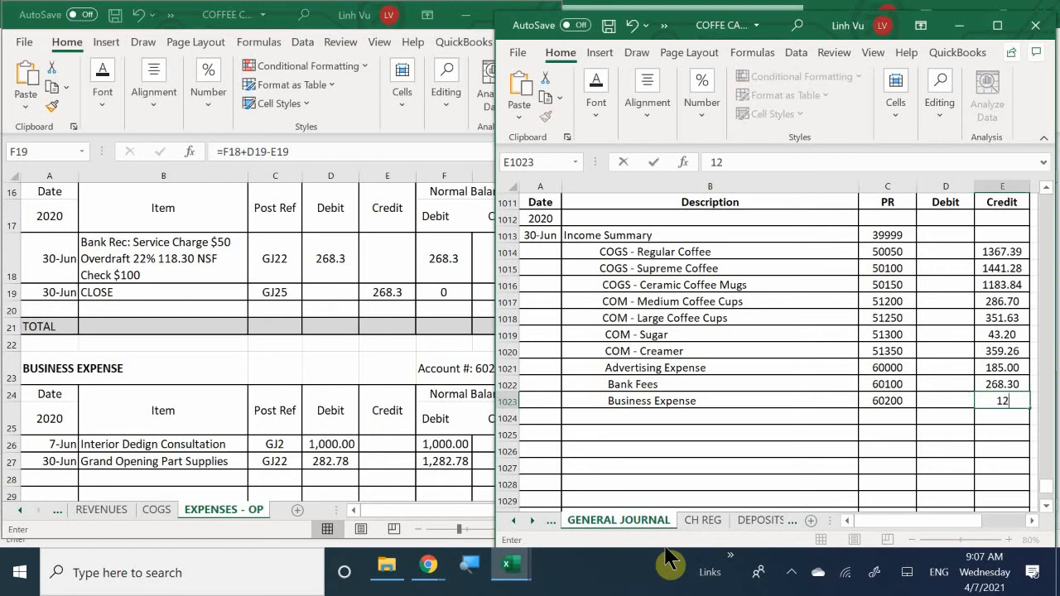
{"action": "type", "text": "82.78"}
{"action": "key", "text": "Return"}
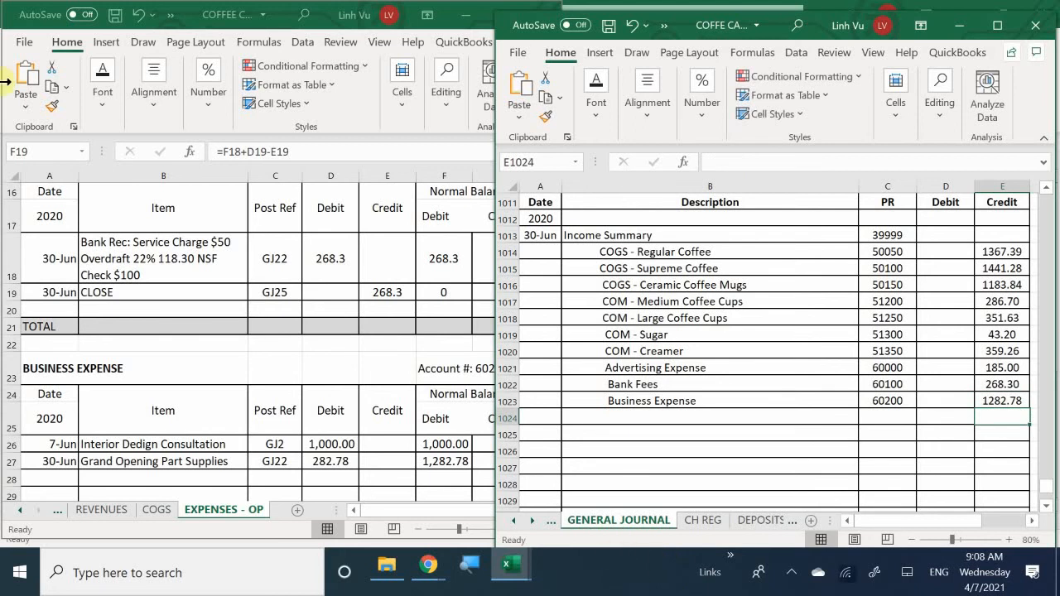
Step: Start the closing row in the Business Expense ledger below Grand Opening Part Supplies, with date 6/30 and item CLOSE
{"action": "scroll", "coordinate": [58, 389], "scroll_direction": "down", "scroll_amount": 1}
{"action": "scroll", "coordinate": [68, 397], "scroll_direction": "down", "scroll_amount": 1}
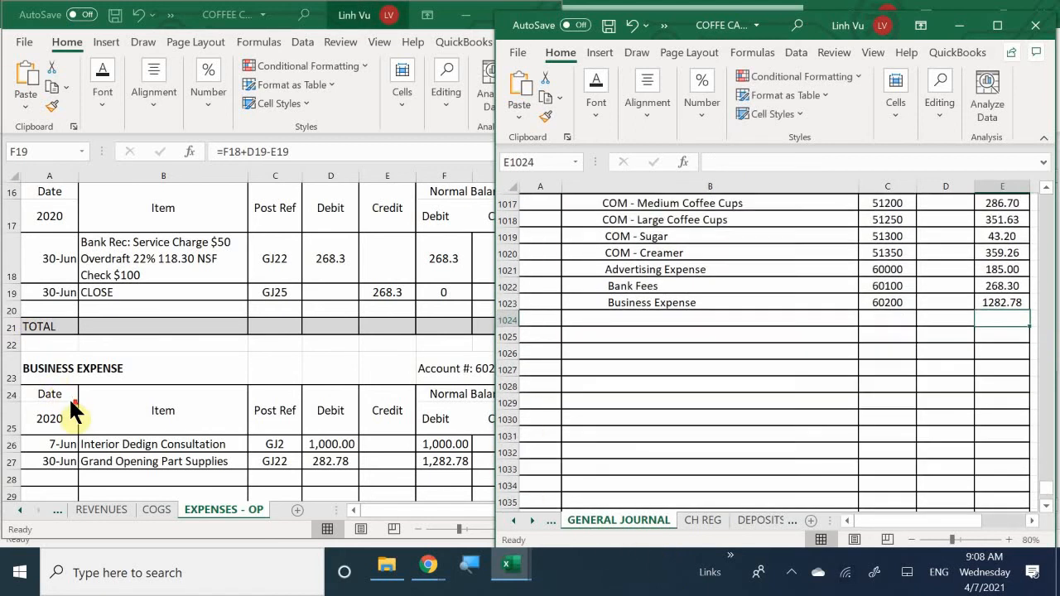
{"action": "scroll", "coordinate": [74, 402], "scroll_direction": "up", "scroll_amount": 3}
{"action": "scroll", "coordinate": [72, 396], "scroll_direction": "down", "scroll_amount": 2}
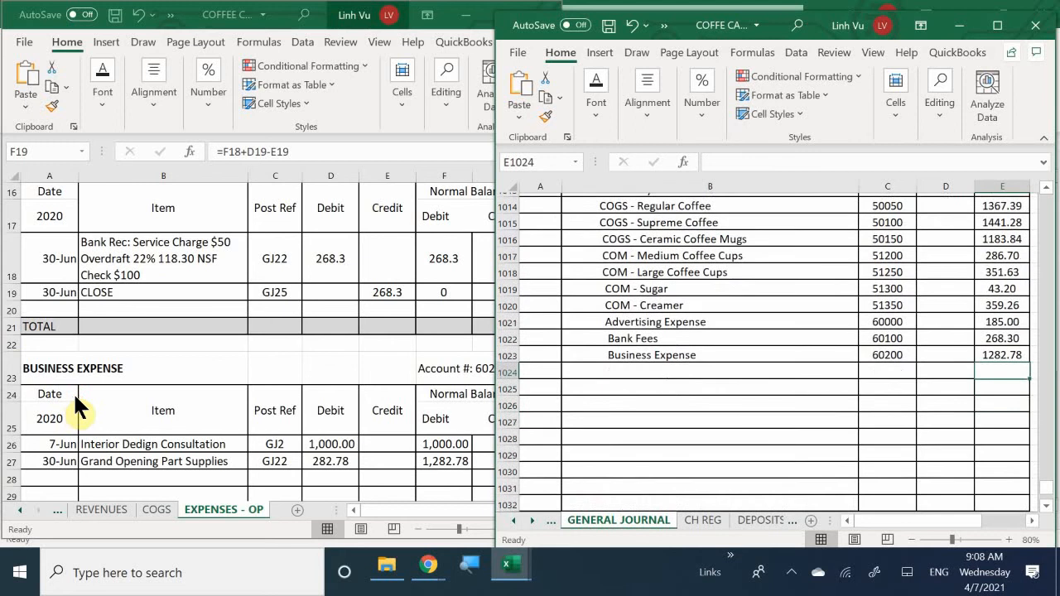
{"action": "left_click", "coordinate": [70, 410]}
{"action": "scroll", "coordinate": [70, 409], "scroll_direction": "down", "scroll_amount": 1}
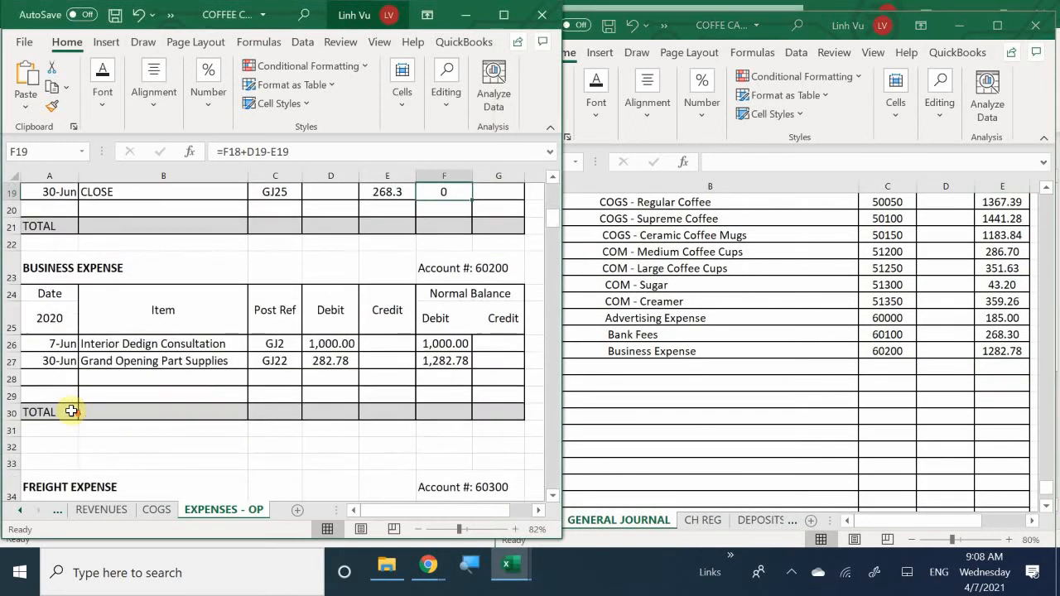
{"action": "left_click", "coordinate": [51, 373]}
{"action": "type", "text": "6/30"}
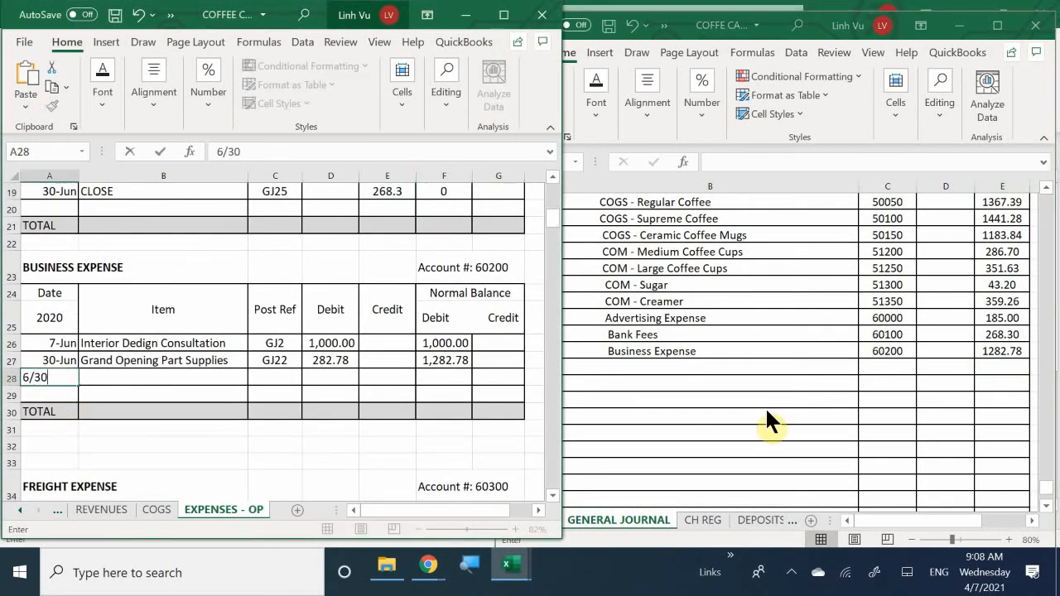
{"action": "key", "text": "Tab"}
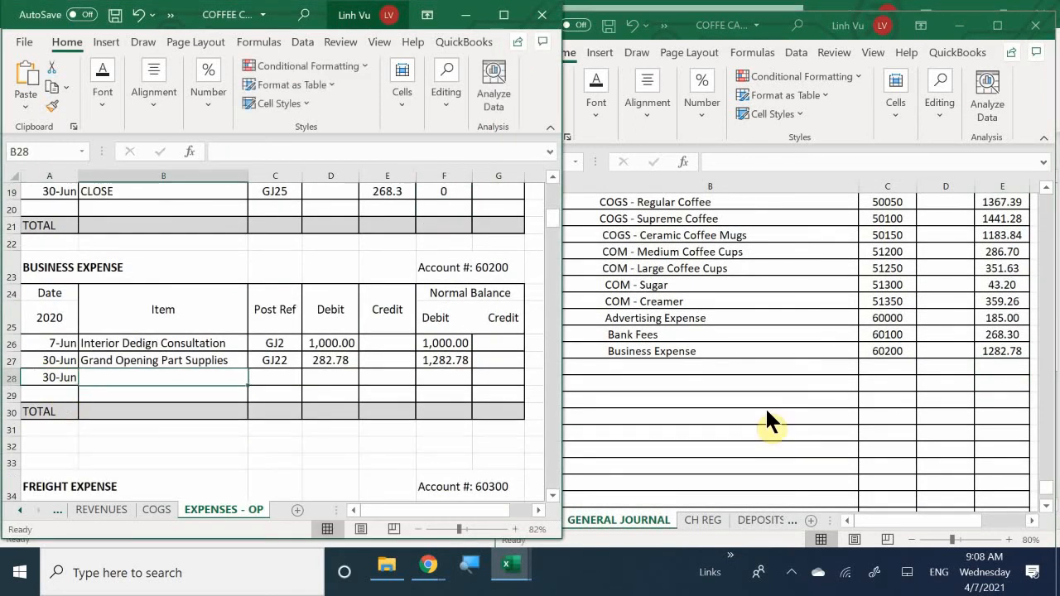
{"action": "type", "text": "CLOSE"}
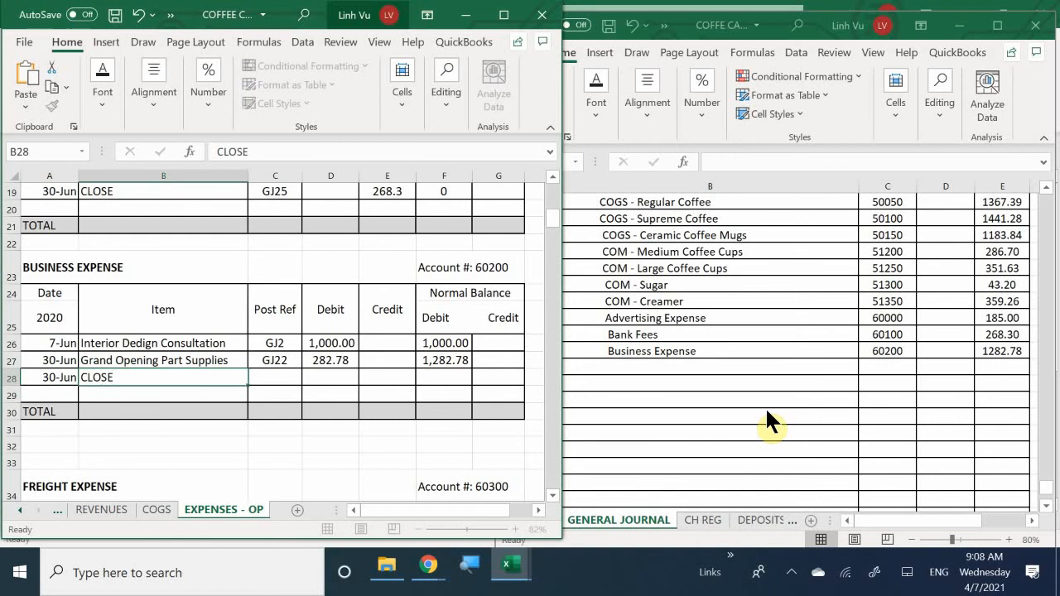
Step: Enter the post reference GJ25 in the closing row of the Business Expense ledger
{"action": "key", "text": "Tab"}
{"action": "type", "text": "GJH"}
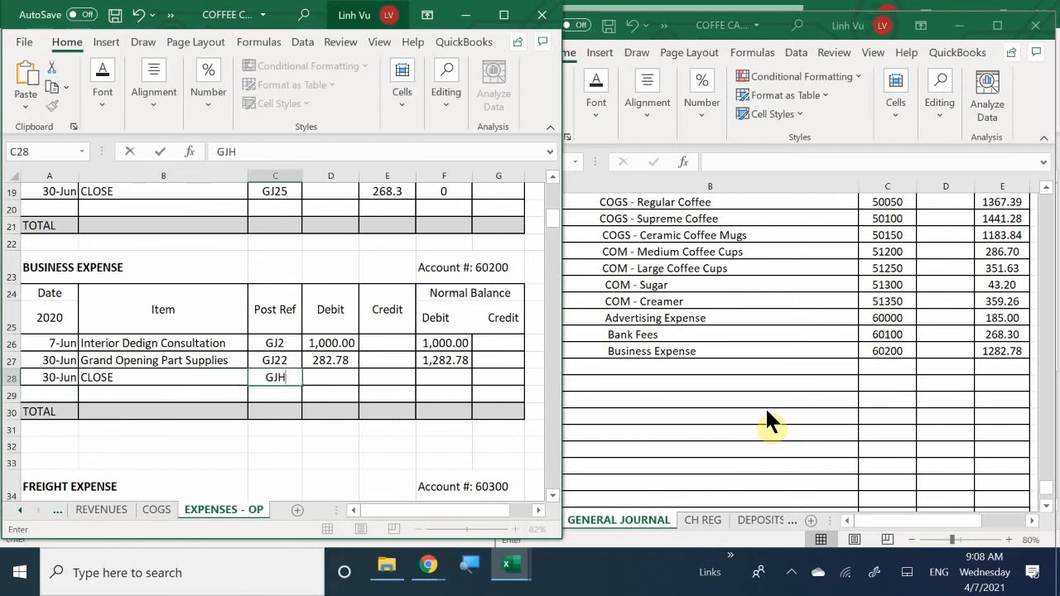
{"action": "key", "text": "BackSpace"}
{"action": "type", "text": "25"}
{"action": "key", "text": "Tab"}
{"action": "key", "text": "Tab"}
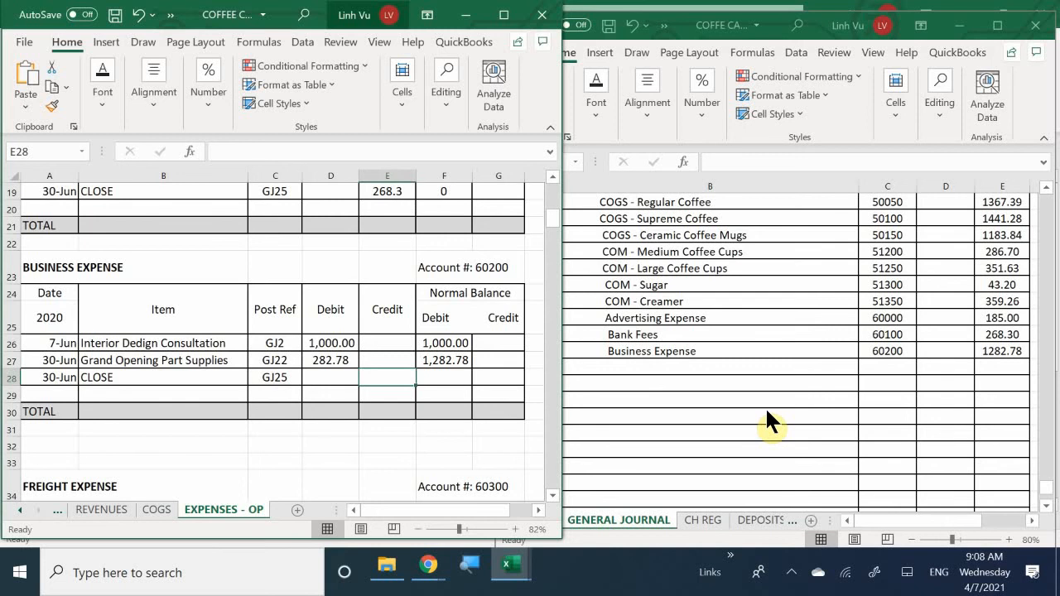
Step: Credit 1282.78 in the Business Expense closing row and extend the running debit balance formula down to it
{"action": "type", "text": "1282."}
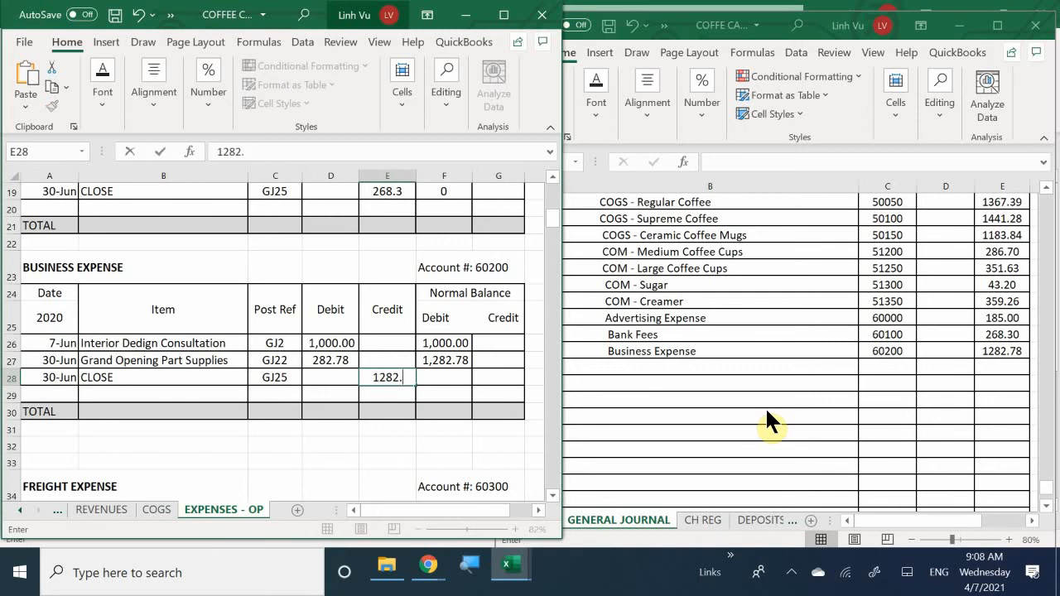
{"action": "type", "text": "78"}
{"action": "key", "text": "Return"}
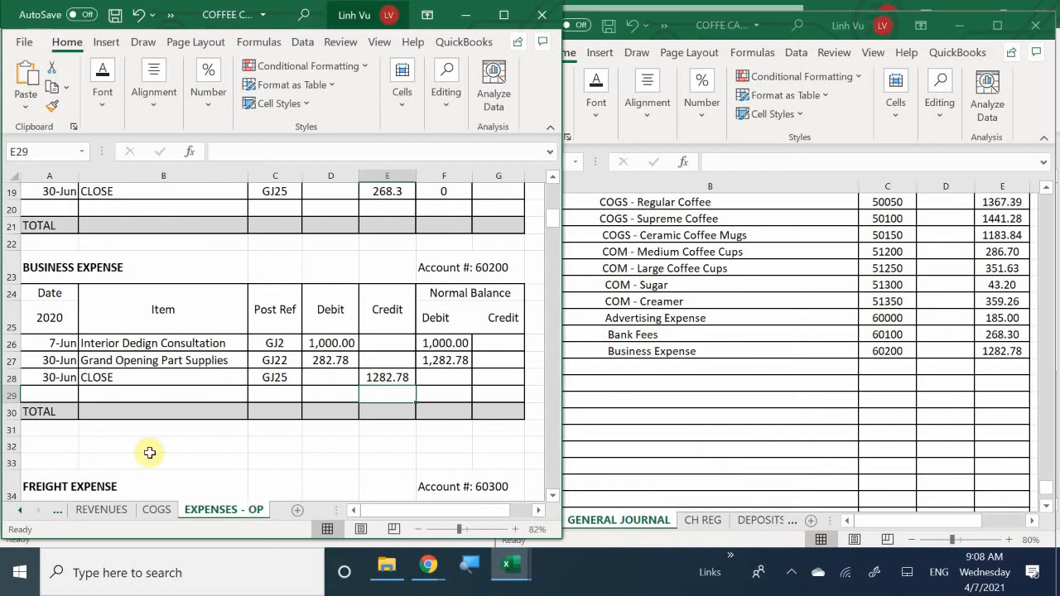
{"action": "left_click", "coordinate": [442, 359]}
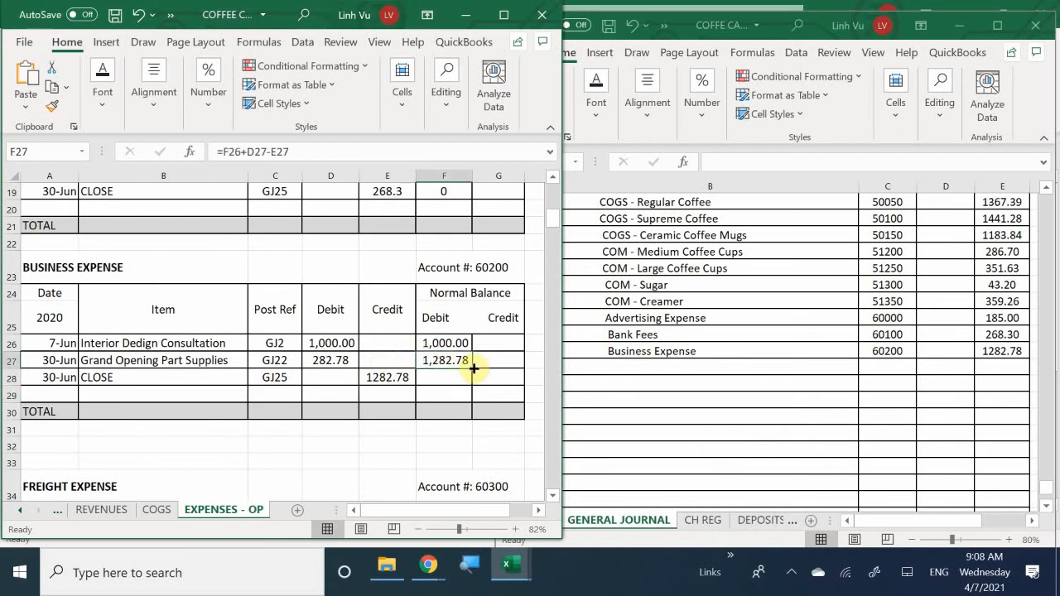
{"action": "left_click_drag", "start_coordinate": [472, 368], "coordinate": [456, 386]}
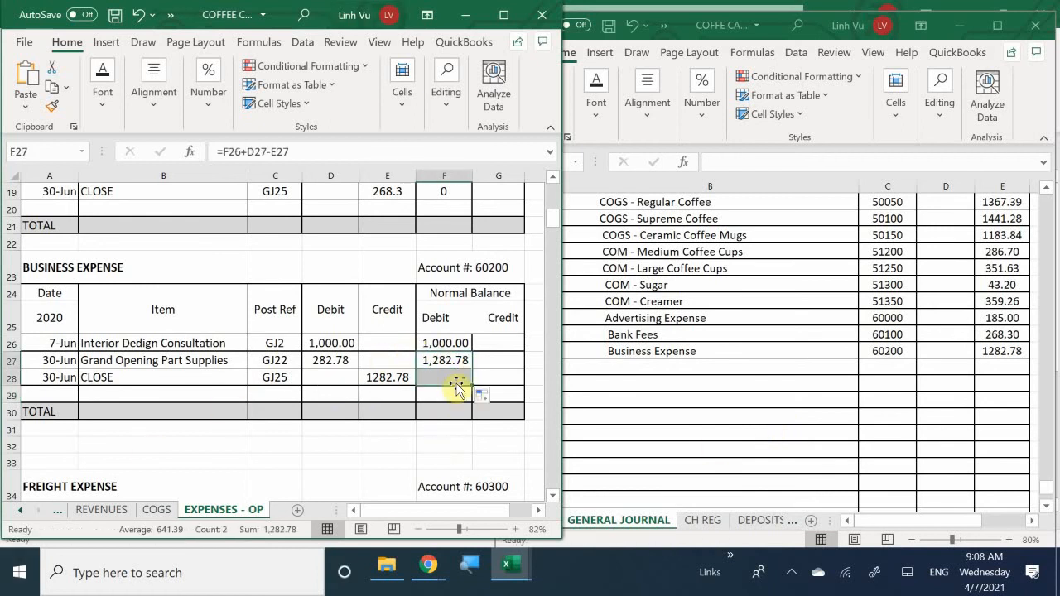
Step: Enter the indented description Insurance Expense below Business Expense in the general journal closing entry
{"action": "scroll", "coordinate": [457, 383], "scroll_direction": "down", "scroll_amount": 2}
{"action": "scroll", "coordinate": [456, 383], "scroll_direction": "down", "scroll_amount": 2}
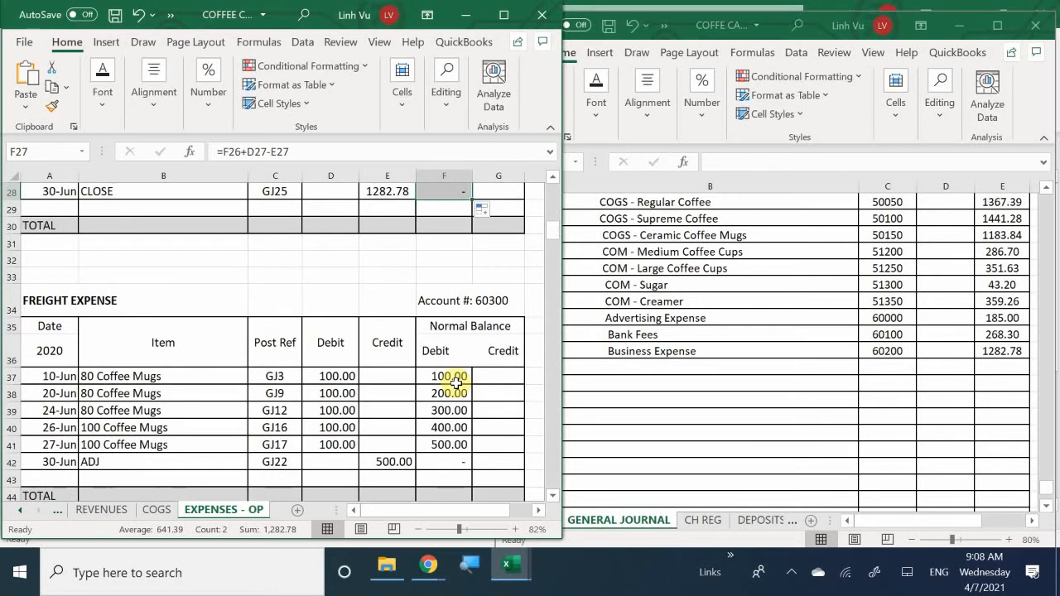
{"action": "scroll", "coordinate": [456, 382], "scroll_direction": "down", "scroll_amount": 2}
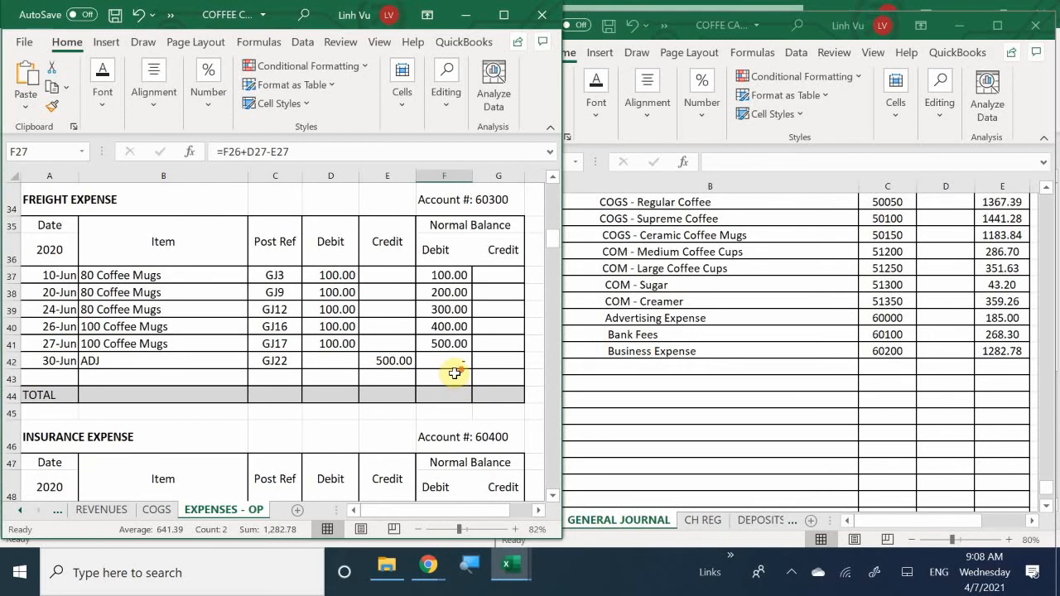
{"action": "scroll", "coordinate": [455, 374], "scroll_direction": "down", "scroll_amount": 1}
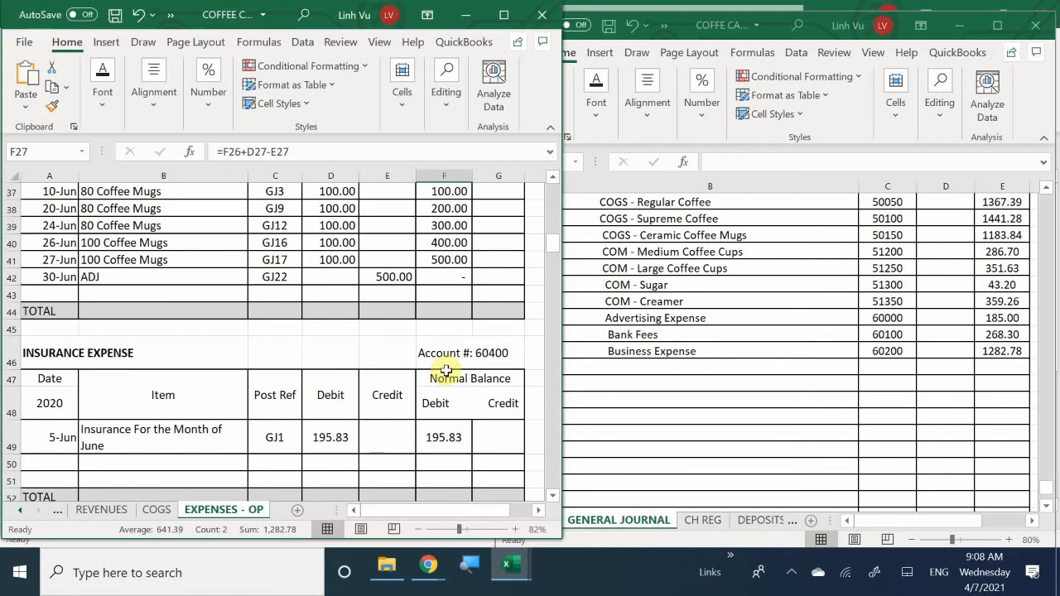
{"action": "scroll", "coordinate": [446, 370], "scroll_direction": "down", "scroll_amount": 1}
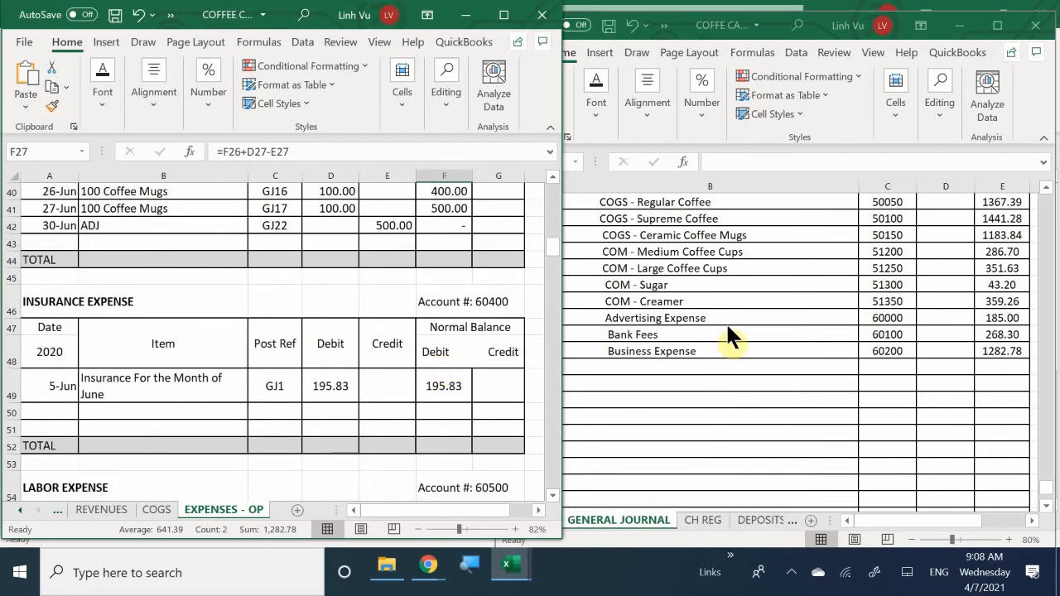
{"action": "left_click", "coordinate": [626, 367]}
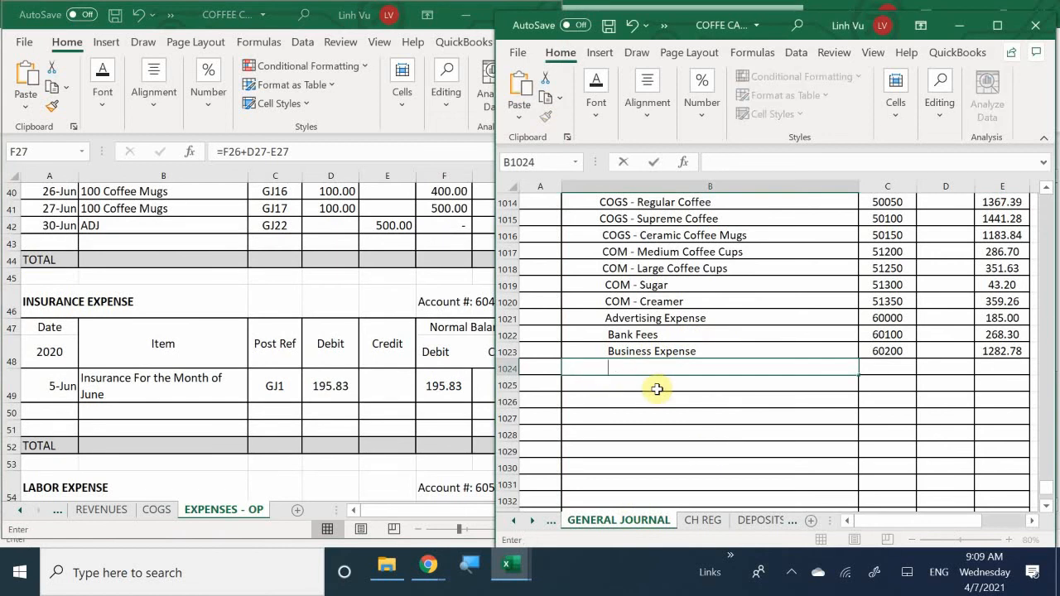
{"action": "type", "text": "Insurance exp"}
{"action": "key", "text": "BackSpace"}
{"action": "key", "text": "BackSpace"}
{"action": "key", "text": "BackSpace"}
{"action": "type", "text": "E"}
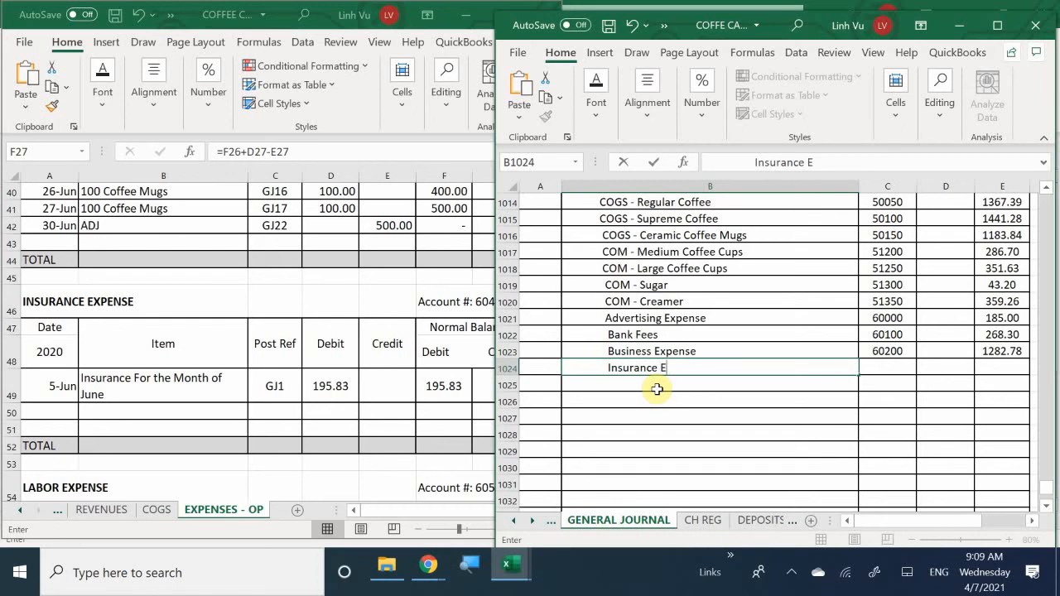
{"action": "type", "text": "xpense"}
{"action": "key", "text": "Tab"}
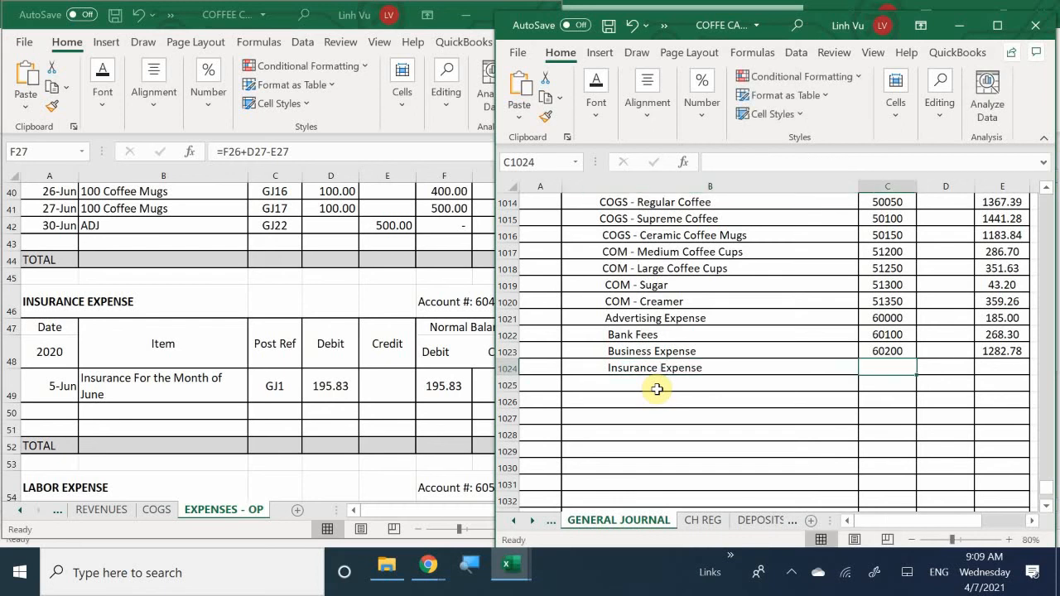
Step: Give the journal's Insurance Expense line PR 60400 and a credit of 195.83
{"action": "type", "text": "60400"}
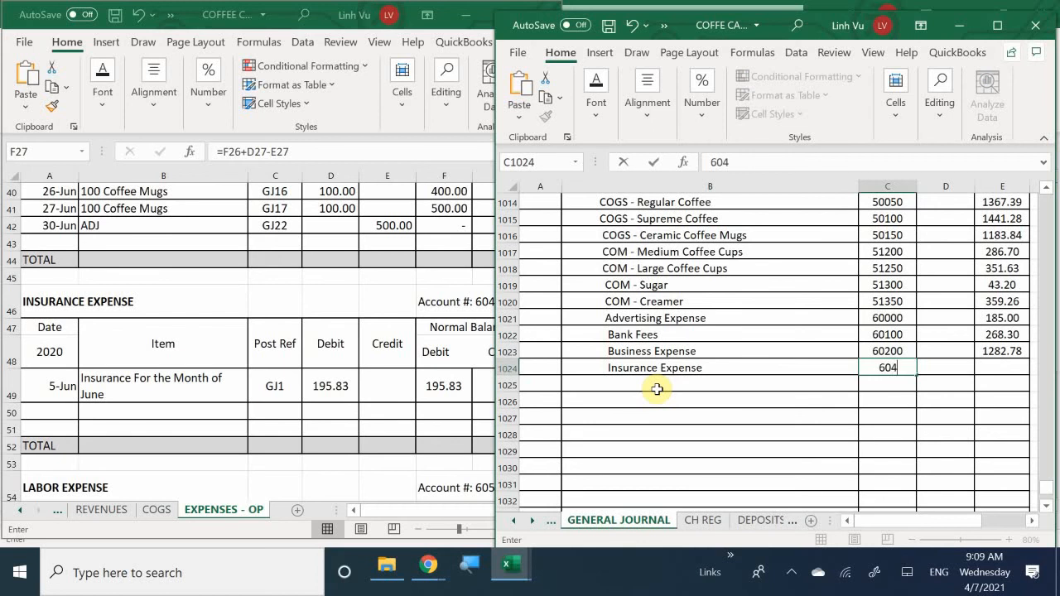
{"action": "key", "text": "Tab"}
{"action": "key", "text": "Tab"}
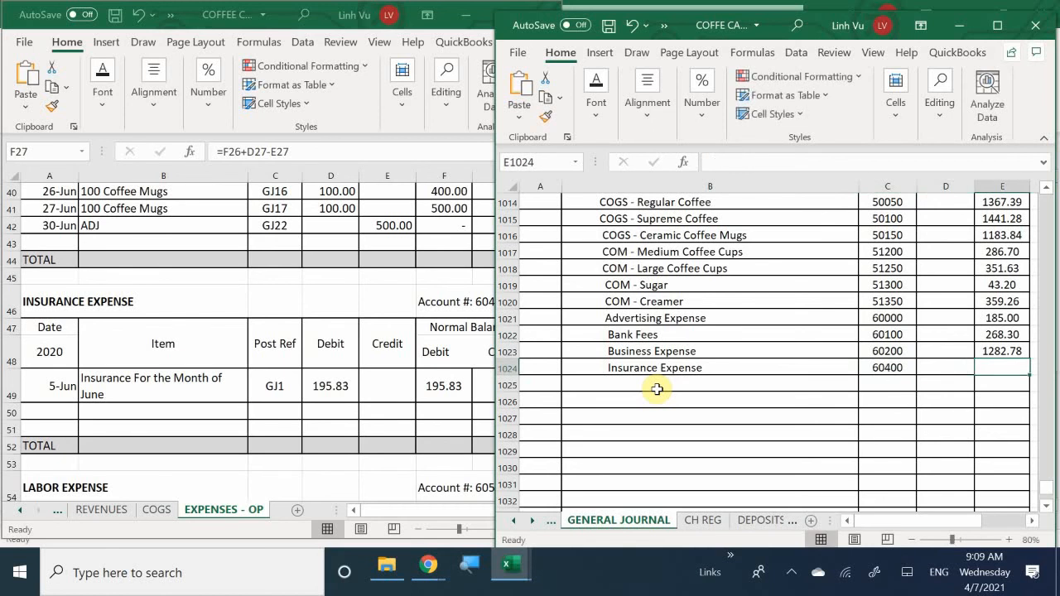
{"action": "type", "text": "195.83"}
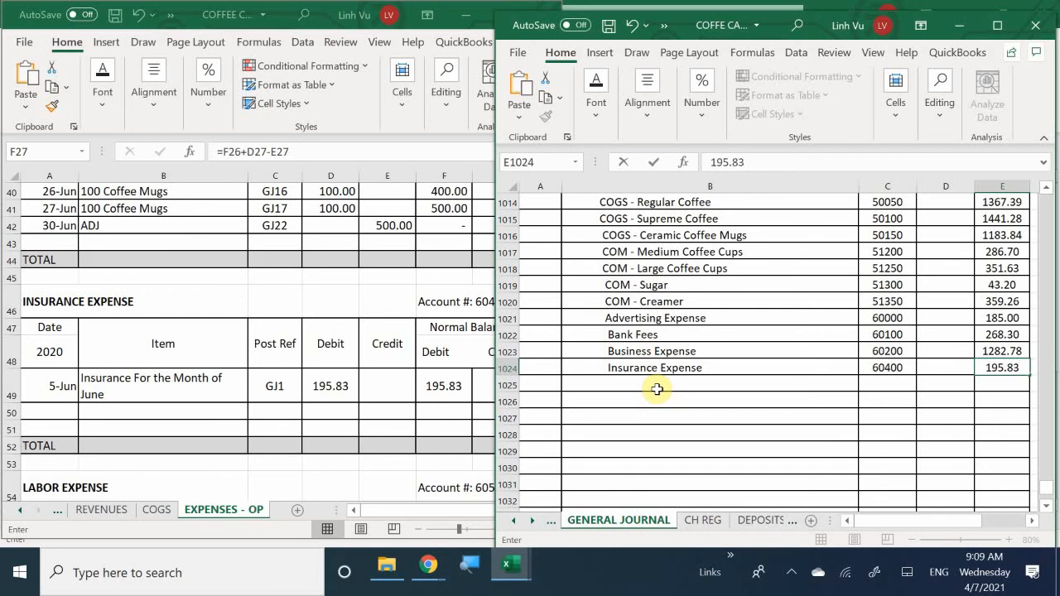
{"action": "key", "text": "Return"}
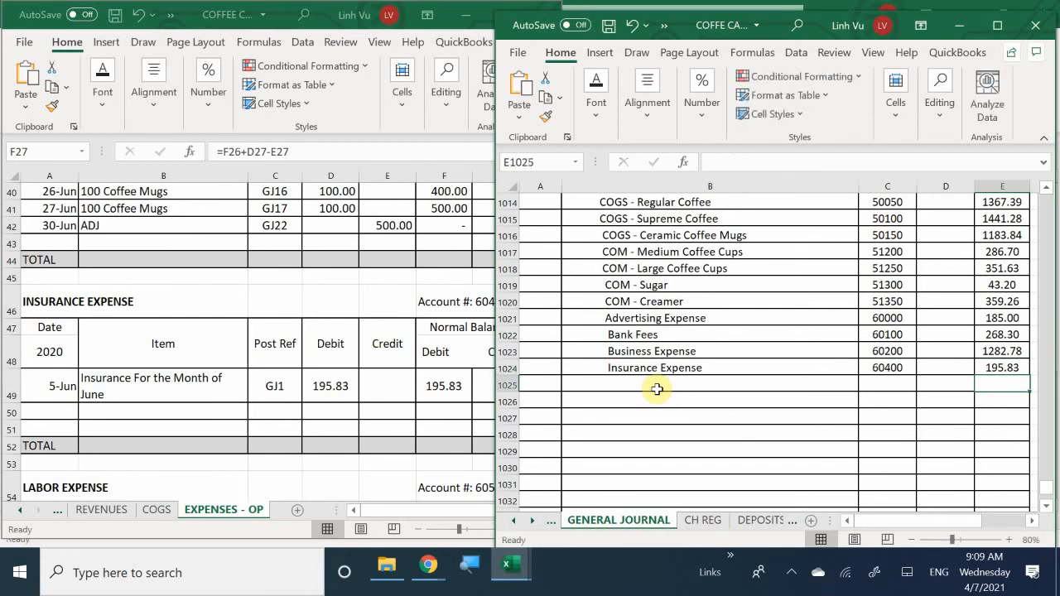
{"action": "left_click", "coordinate": [48, 403]}
{"action": "type", "text": "6"}
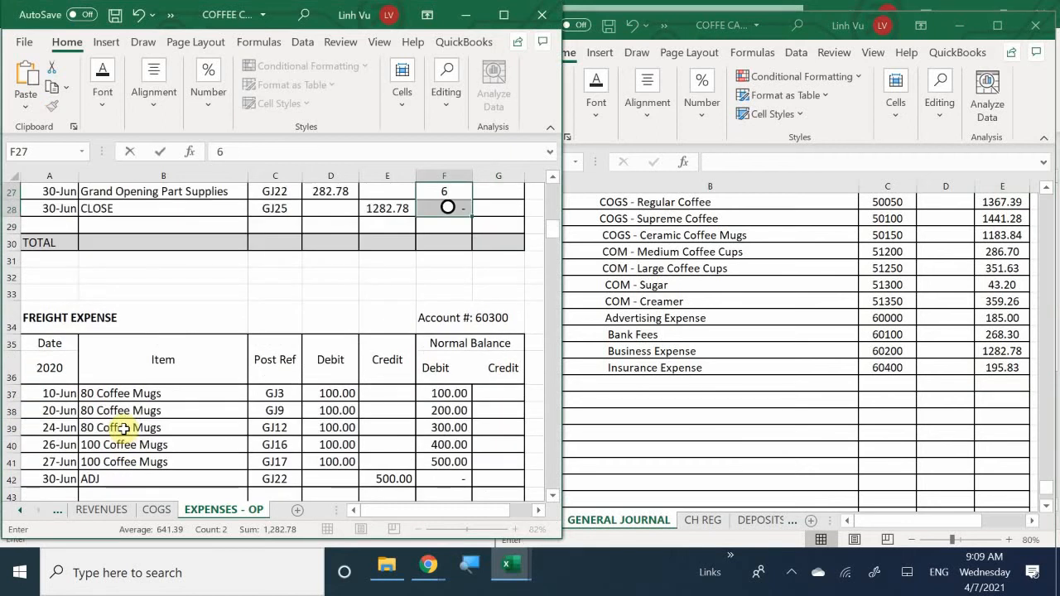
{"action": "key", "text": "BackSpace"}
{"action": "scroll", "coordinate": [122, 427], "scroll_direction": "up", "scroll_amount": 2}
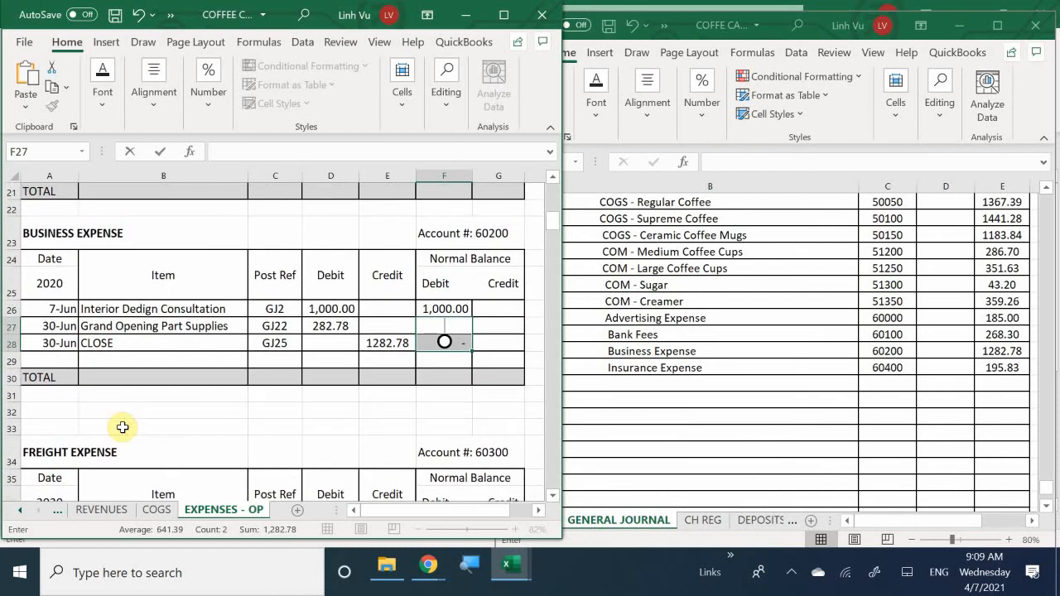
{"action": "key", "text": "Return"}
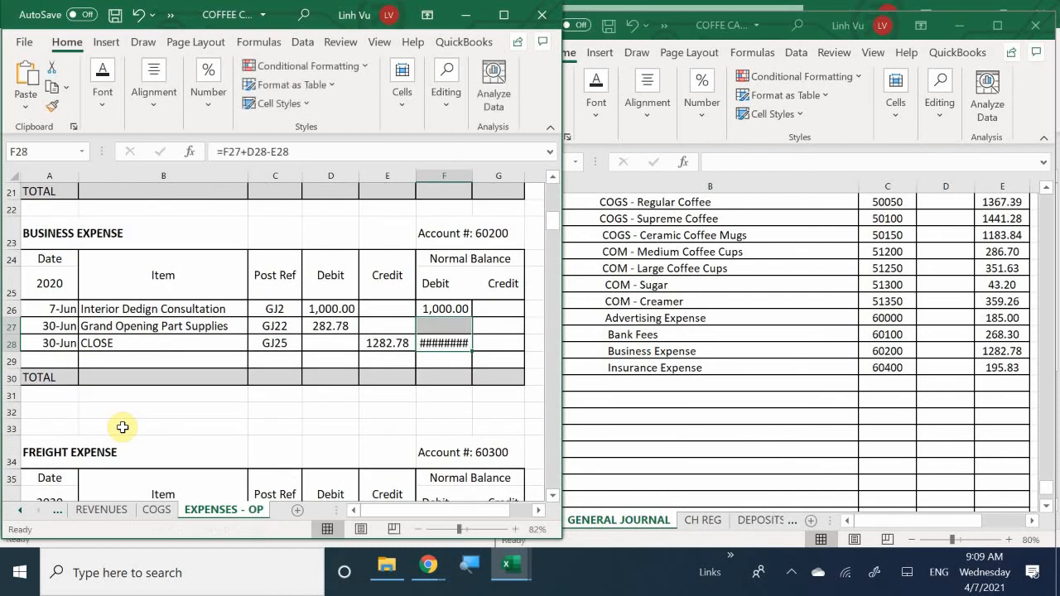
{"action": "key", "text": "Up"}
{"action": "key", "text": "ctrl+v"}
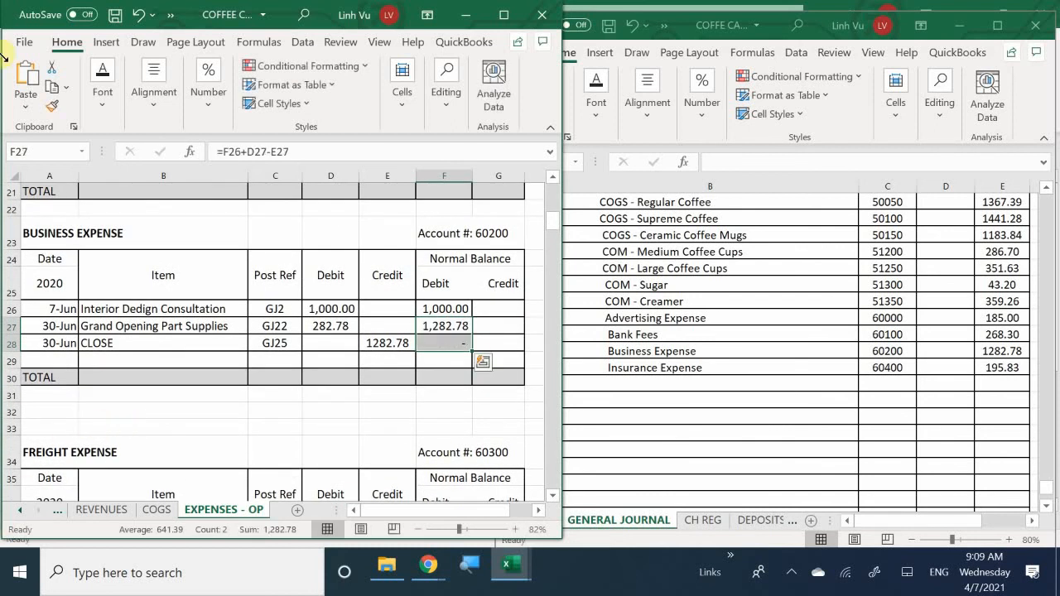
{"action": "left_click", "coordinate": [373, 424]}
Step: Start the closing row in the Insurance Expense ledger below the June insurance entry, with date 6/30 and item CLOSE
{"action": "scroll", "coordinate": [104, 430], "scroll_direction": "down", "scroll_amount": 6}
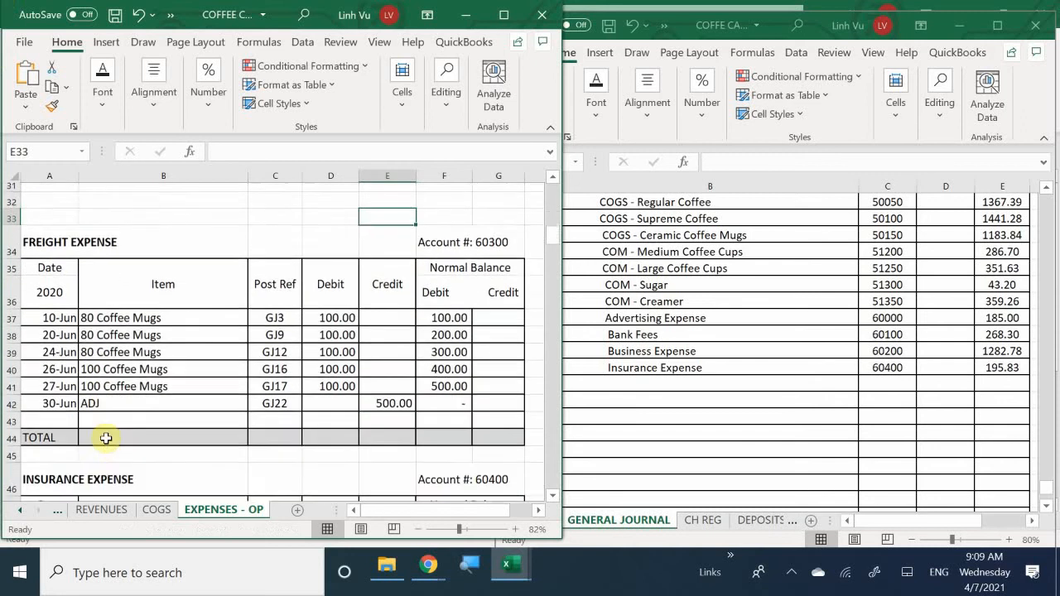
{"action": "scroll", "coordinate": [119, 417], "scroll_direction": "up", "scroll_amount": 2}
{"action": "scroll", "coordinate": [119, 416], "scroll_direction": "up", "scroll_amount": 1}
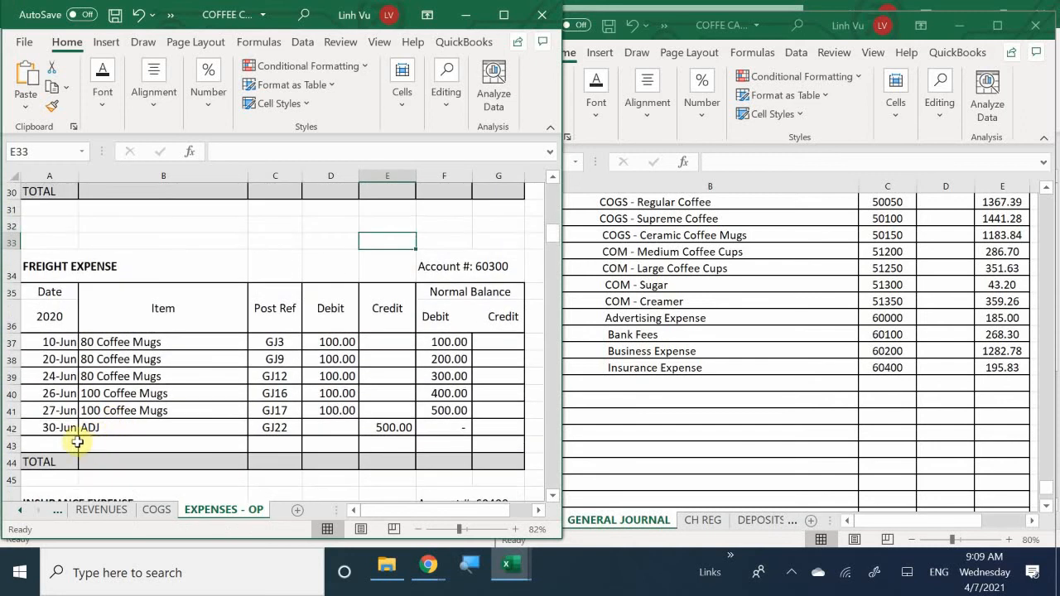
{"action": "left_click", "coordinate": [64, 444]}
{"action": "scroll", "coordinate": [63, 445], "scroll_direction": "down", "scroll_amount": 4}
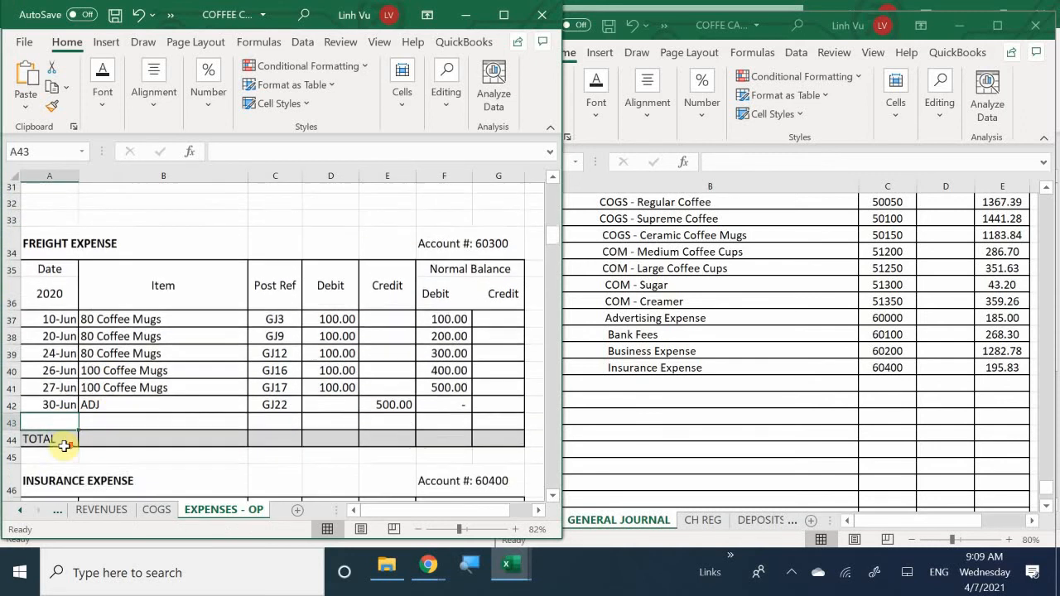
{"action": "scroll", "coordinate": [60, 445], "scroll_direction": "up", "scroll_amount": 1}
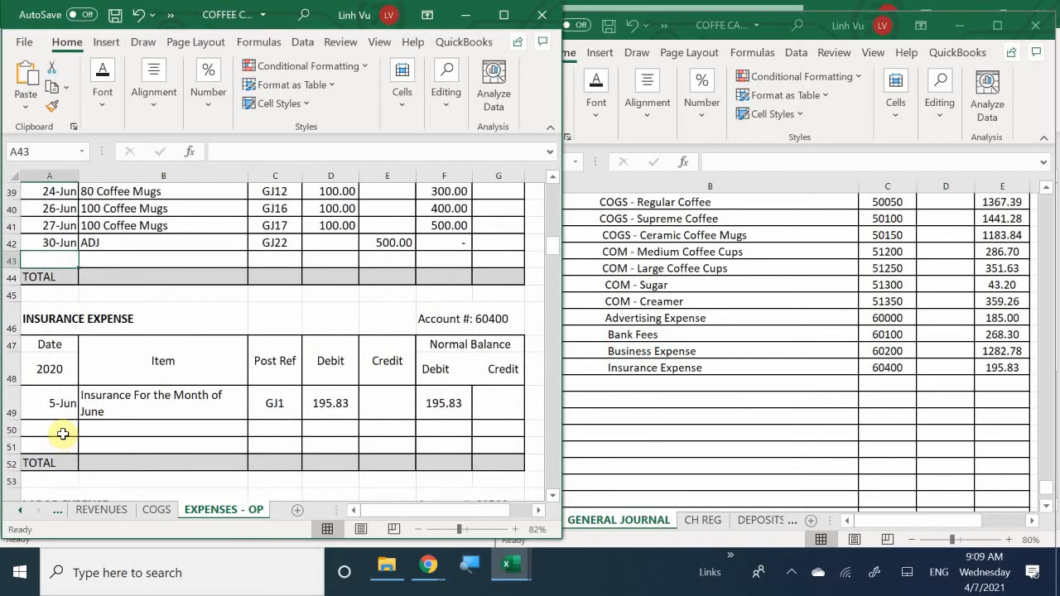
{"action": "left_click", "coordinate": [63, 431]}
{"action": "type", "text": "9/"}
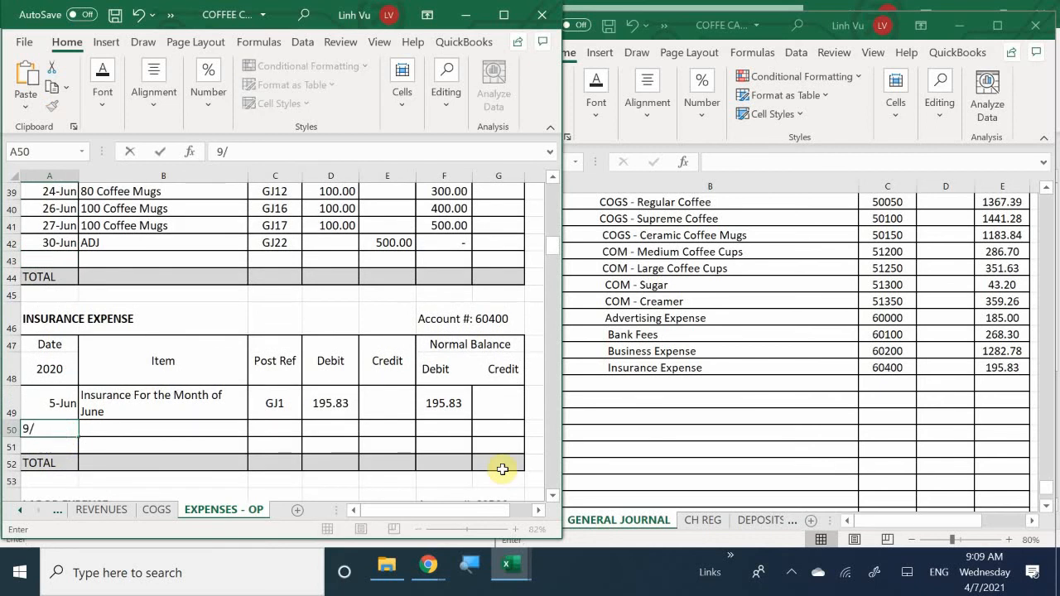
{"action": "type", "text": "30"}
{"action": "key", "text": "BackSpace"}
{"action": "key", "text": "BackSpace"}
{"action": "key", "text": "BackSpace"}
{"action": "key", "text": "BackSpace"}
{"action": "type", "text": "6/30"}
{"action": "key", "text": "Tab"}
{"action": "type", "text": "CLOSE"}
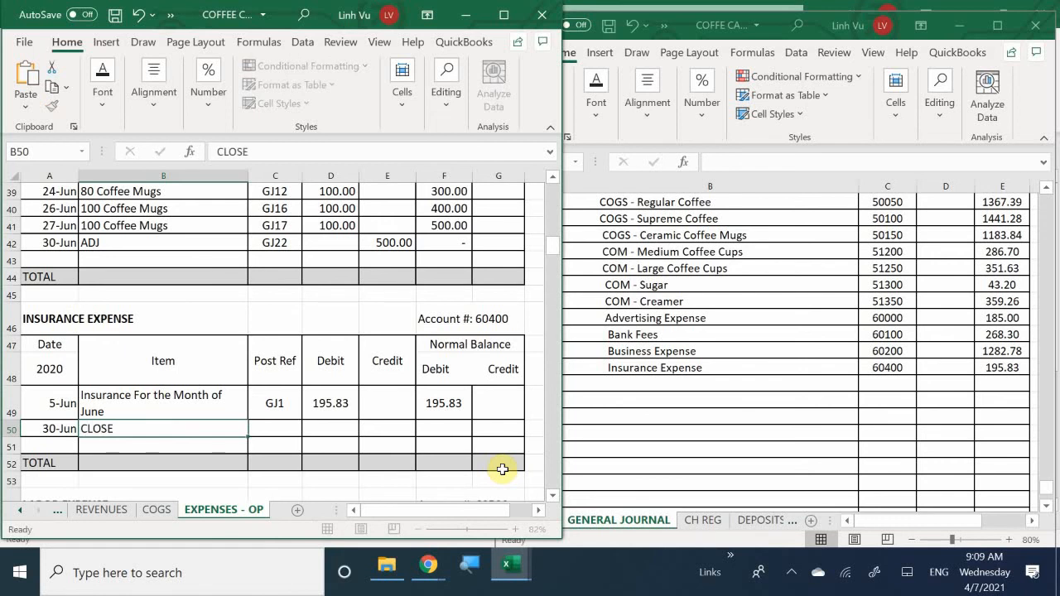
Step: Give the Insurance Expense closing row the post reference GJ25 and a credit of 195.83
{"action": "key", "text": "Tab"}
{"action": "type", "text": "GJ25"}
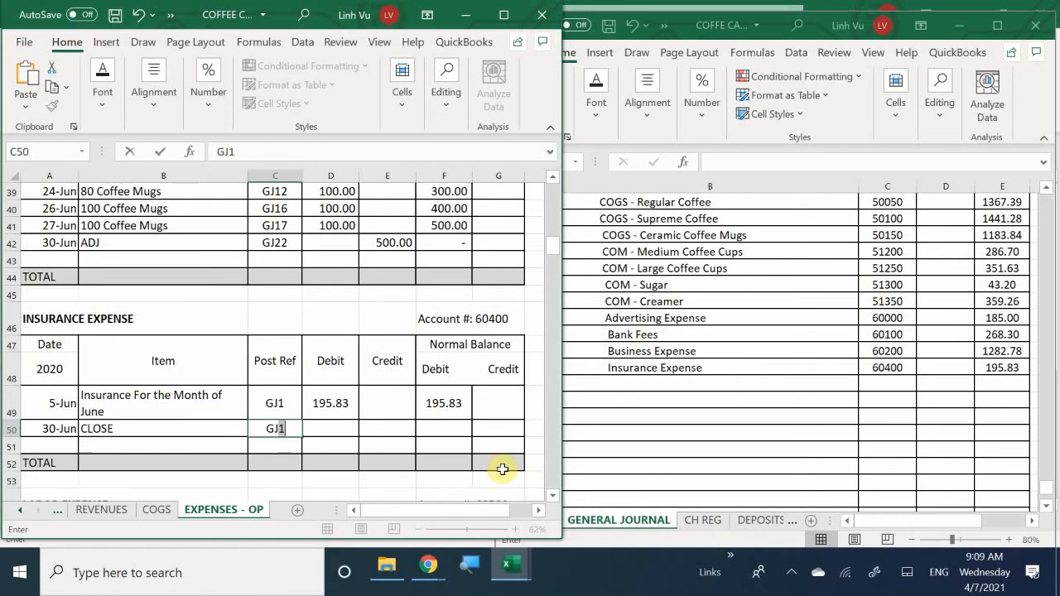
{"action": "key", "text": "Tab"}
{"action": "key", "text": "Tab"}
{"action": "type", "text": "195.8"}
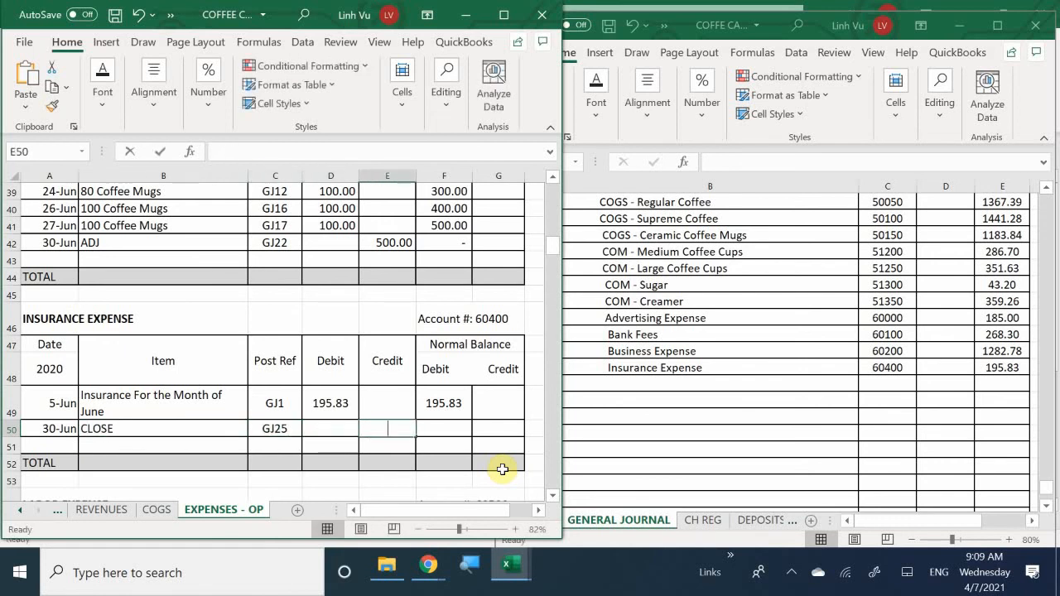
{"action": "type", "text": "3"}
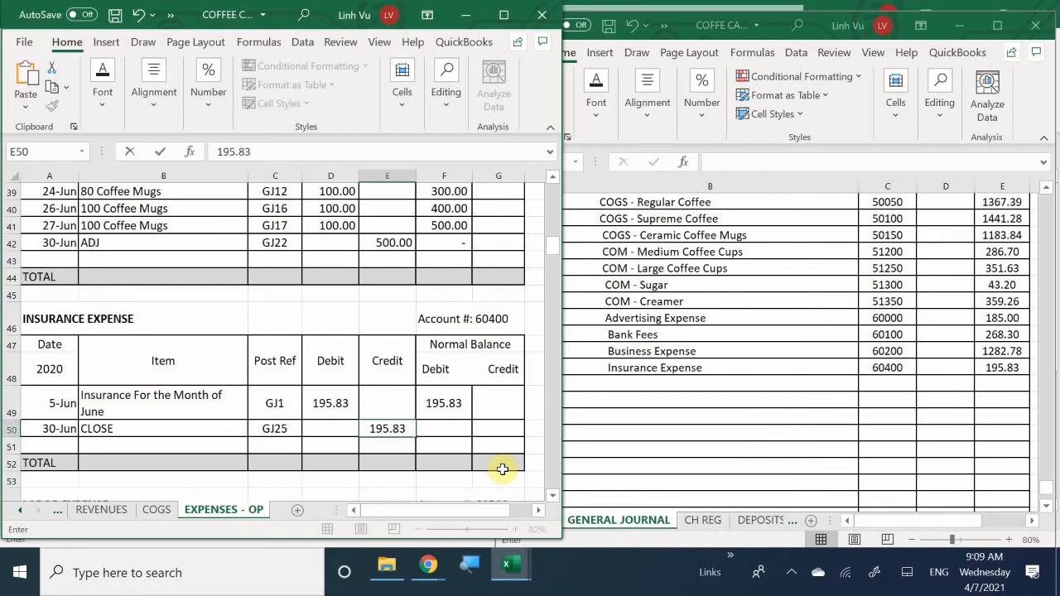
Step: Compute the debit balance of the Insurance Expense closing row with the formula =F49+D50-E50
{"action": "key", "text": "Tab"}
{"action": "type", "text": "="}
{"action": "key", "text": "Up"}
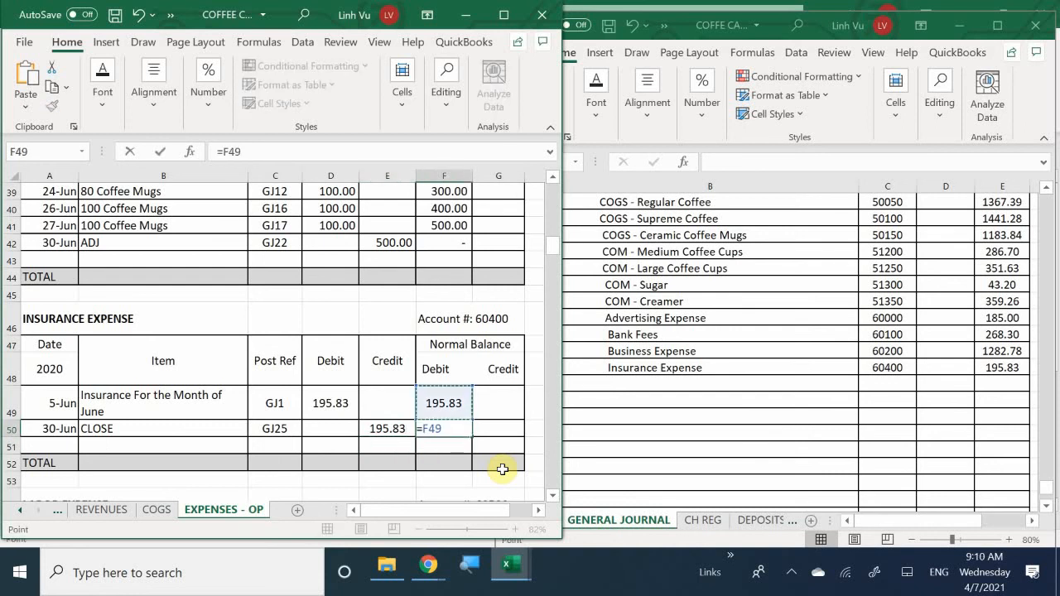
{"action": "type", "text": "+"}
{"action": "key", "text": "Left"}
{"action": "key", "text": "Left"}
{"action": "type", "text": "-"}
{"action": "key", "text": "Left"}
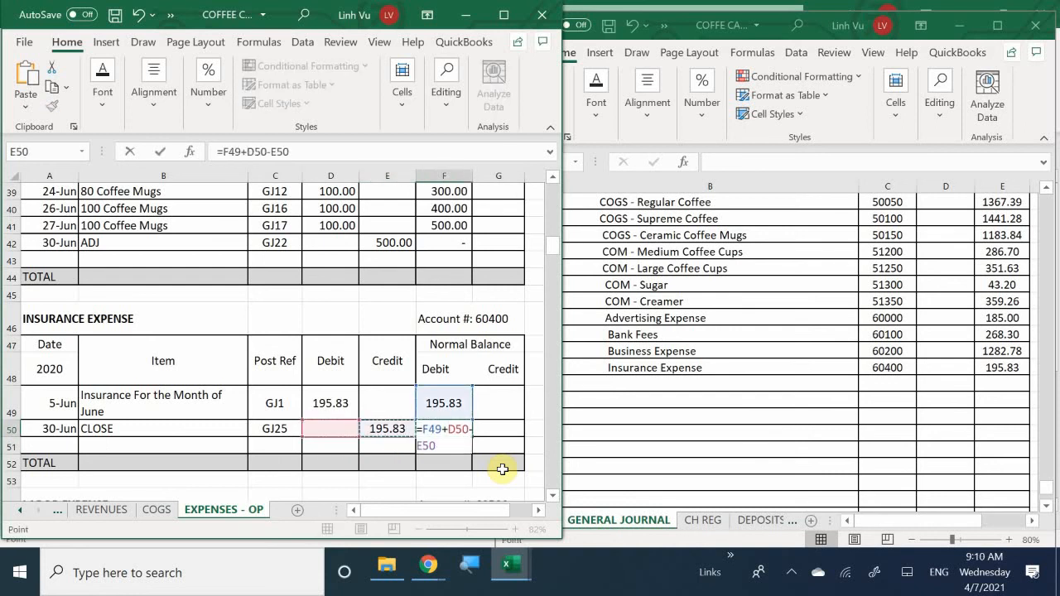
{"action": "key", "text": "Return"}
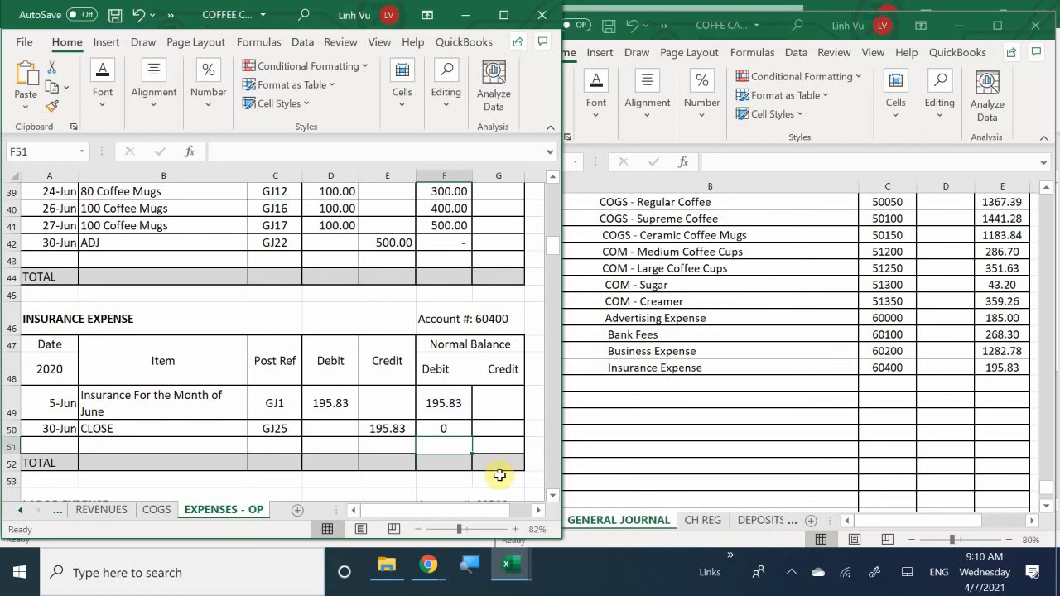
Step: Add Subcontractor Expense as the next indented account line in the general journal, below Insurance Expense
{"action": "left_click", "coordinate": [429, 464]}
{"action": "scroll", "coordinate": [429, 464], "scroll_direction": "down", "scroll_amount": 4}
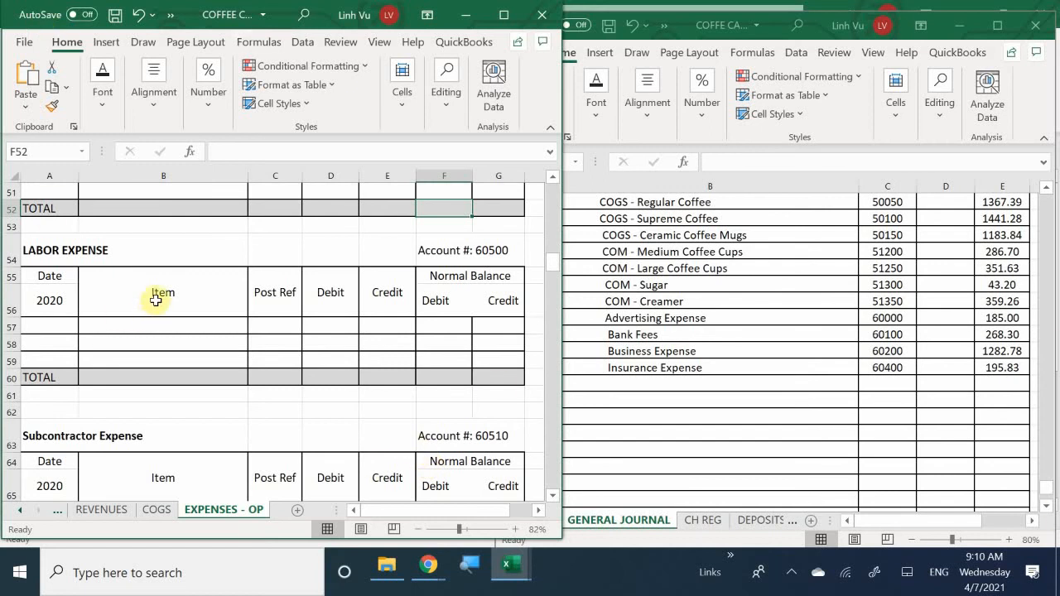
{"action": "scroll", "coordinate": [177, 277], "scroll_direction": "down", "scroll_amount": 2}
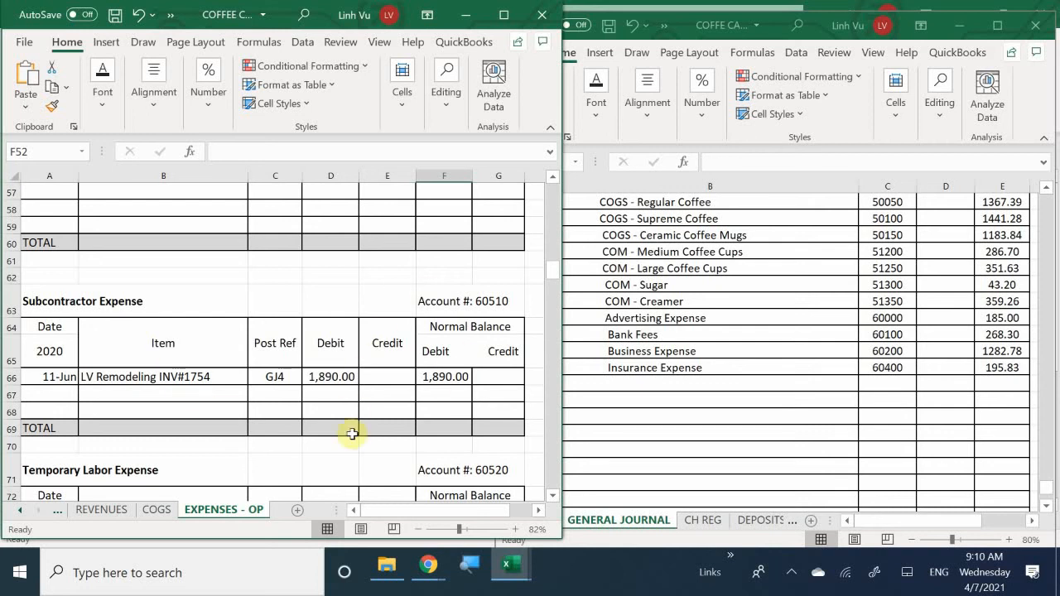
{"action": "left_click", "coordinate": [596, 400]}
{"action": "double_click", "coordinate": [618, 386]}
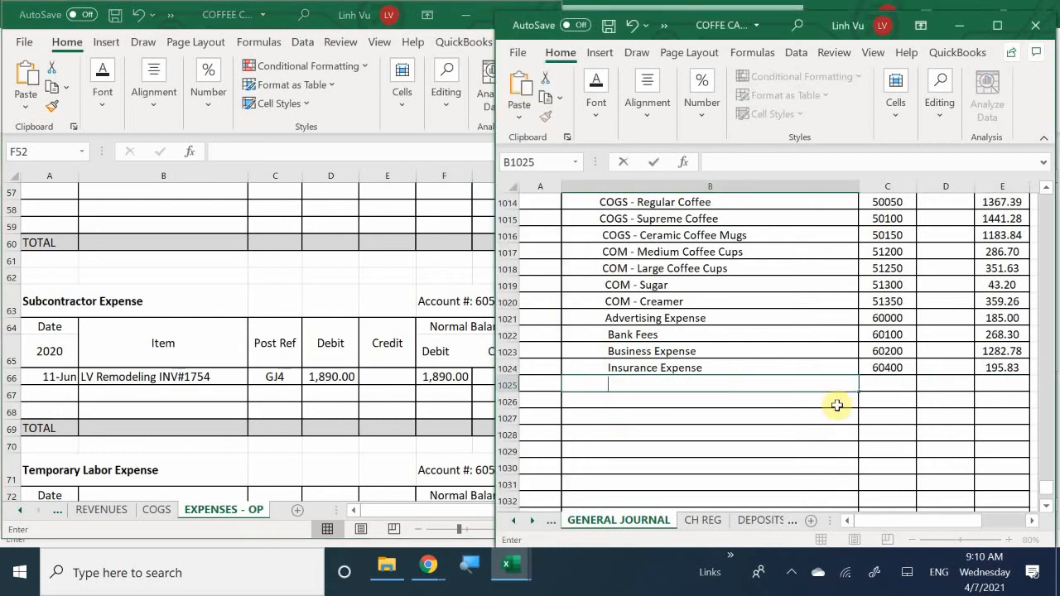
{"action": "type", "text": "S"}
{"action": "key", "text": "BackSpace"}
{"action": "type", "text": "Subcontractor "}
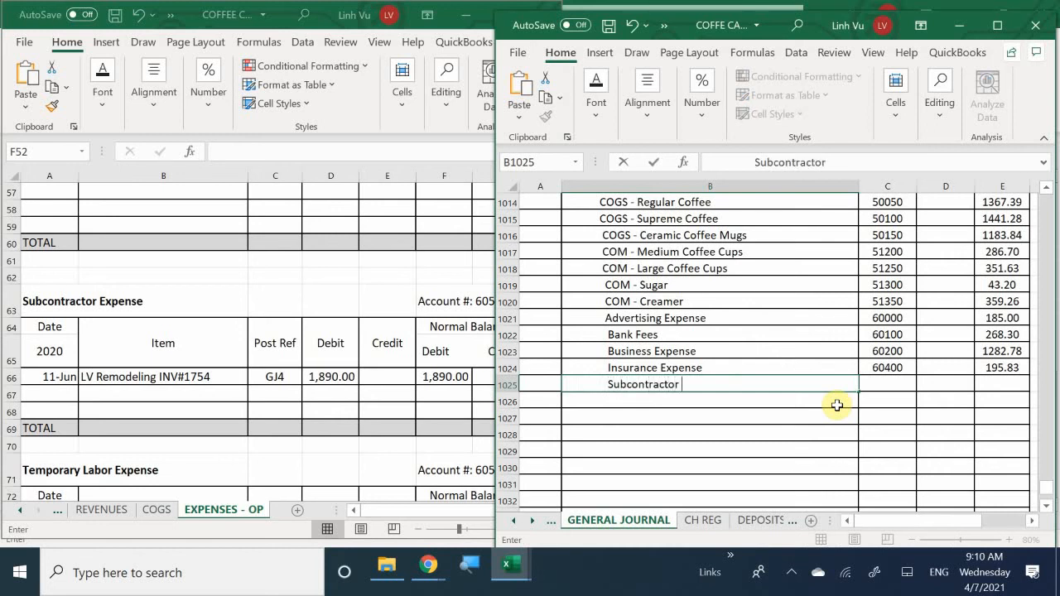
{"action": "type", "text": "Expense"}
Step: Give the journal's Subcontractor Expense line PR 60510 and a credit of 1890
{"action": "key", "text": "Tab"}
{"action": "type", "text": "60510"}
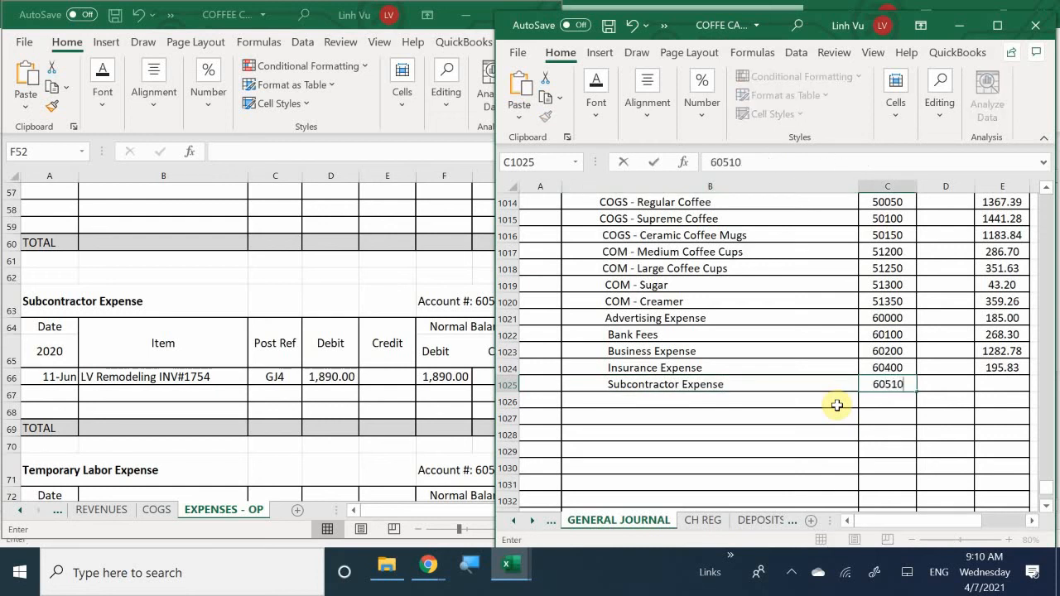
{"action": "key", "text": "Tab"}
{"action": "key", "text": "Tab"}
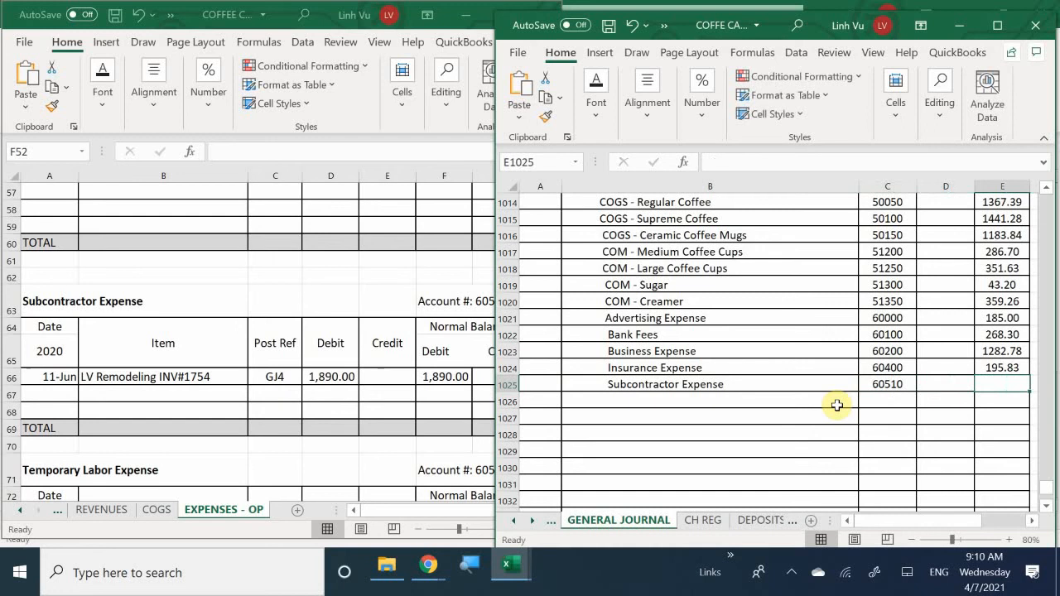
{"action": "type", "text": "1890"}
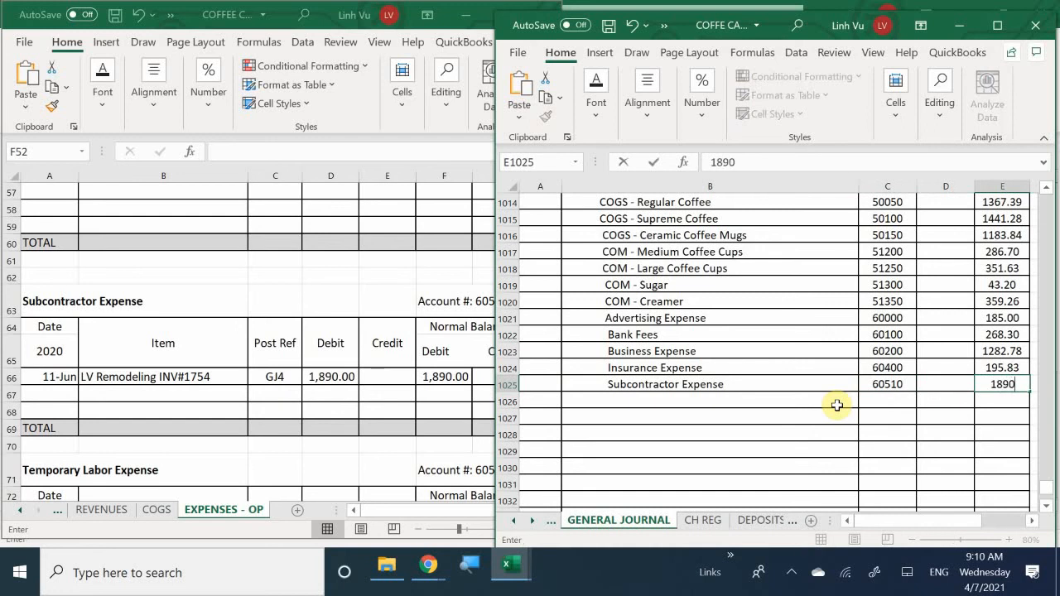
{"action": "key", "text": "Return"}
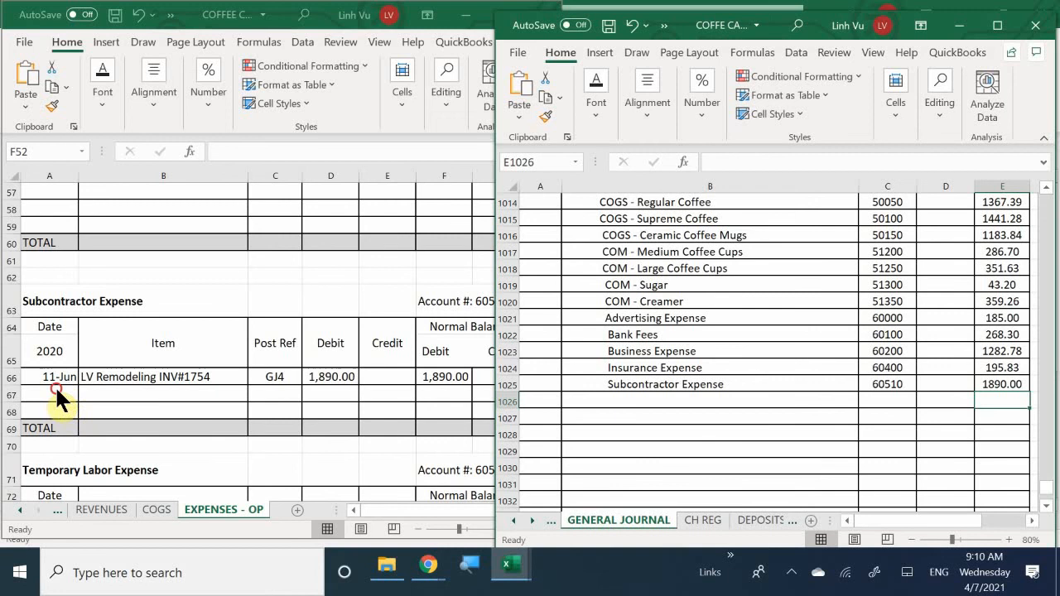
Step: Start the closing row in the Subcontractor Expense ledger below the LV Remodeling entry, with date 6/30 and item CLOSE
{"action": "left_click", "coordinate": [52, 394]}
{"action": "type", "text": "6/30"}
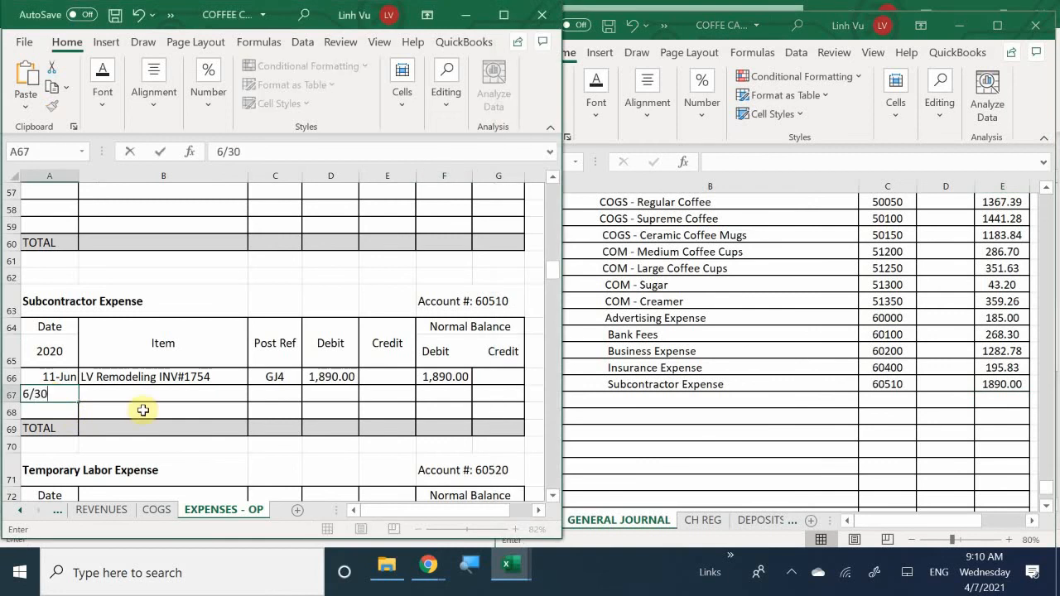
{"action": "key", "text": "Tab"}
{"action": "type", "text": "CLOSE"}
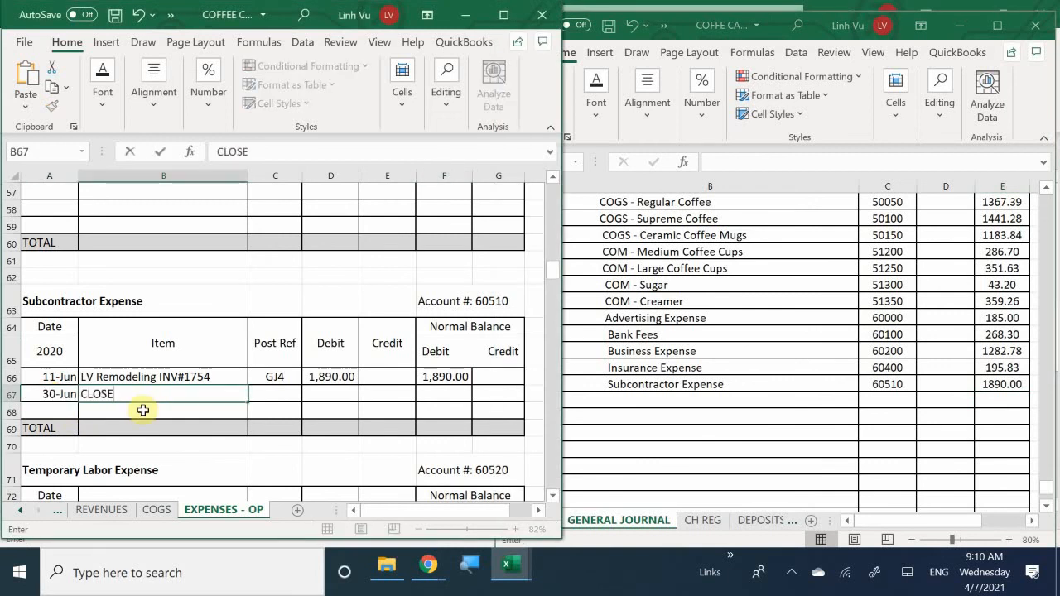
Step: Give the Subcontractor Expense closing row the post reference GJ25 and a credit of 1890
{"action": "key", "text": "Tab"}
{"action": "type", "text": "GK"}
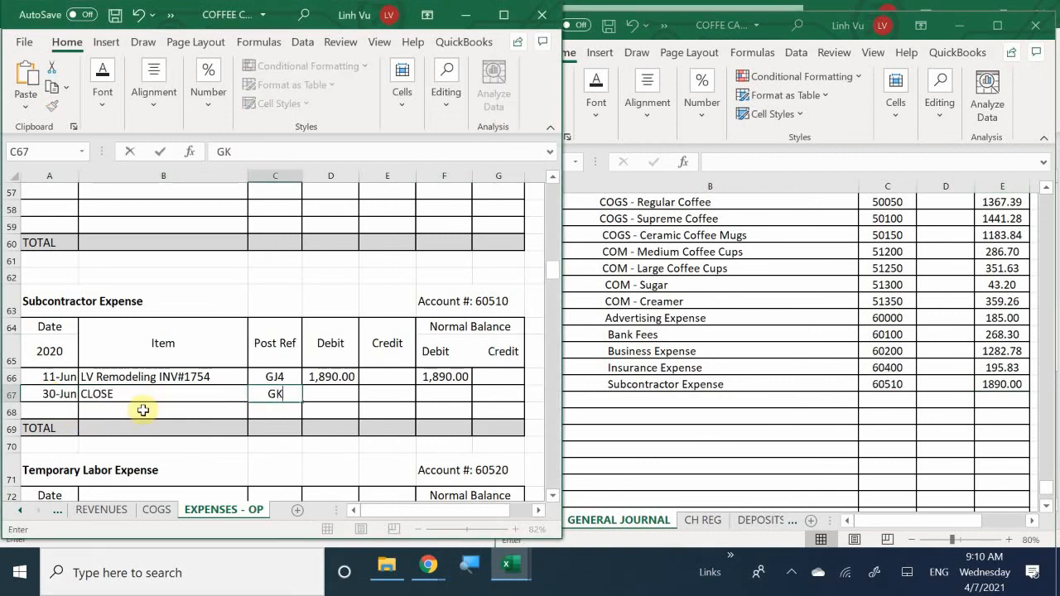
{"action": "key", "text": "BackSpace"}
{"action": "type", "text": "J4"}
{"action": "key", "text": "BackSpace"}
{"action": "type", "text": "25"}
{"action": "key", "text": "Tab"}
{"action": "key", "text": "Tab"}
{"action": "type", "text": "1890"}
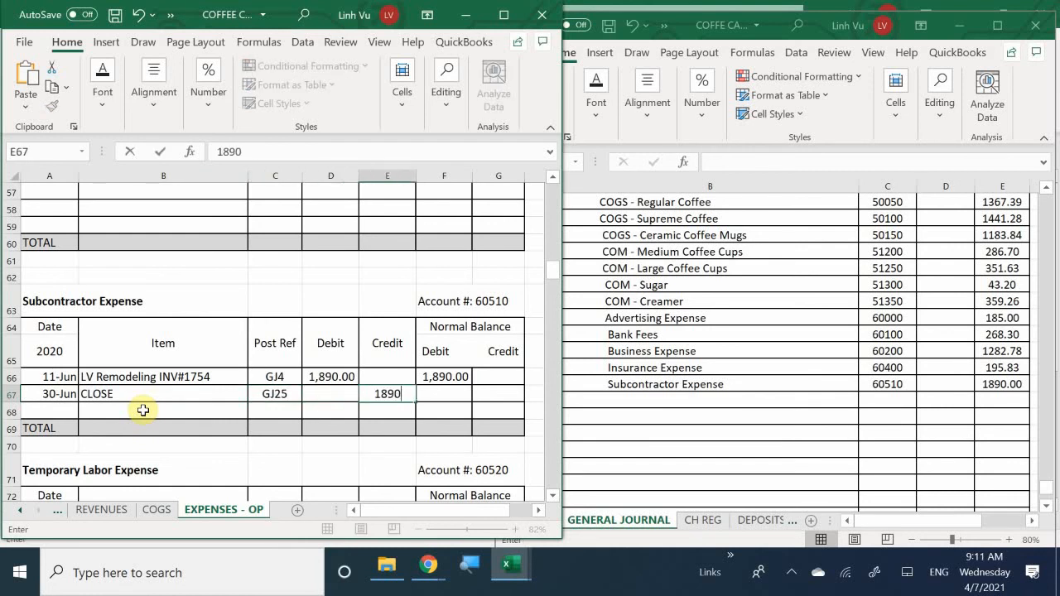
{"action": "key", "text": "Return"}
Step: Compute the debit balance of the Subcontractor Expense closing row with the formula =F66+D67-E67
{"action": "key", "text": "Right"}
{"action": "key", "text": "Up"}
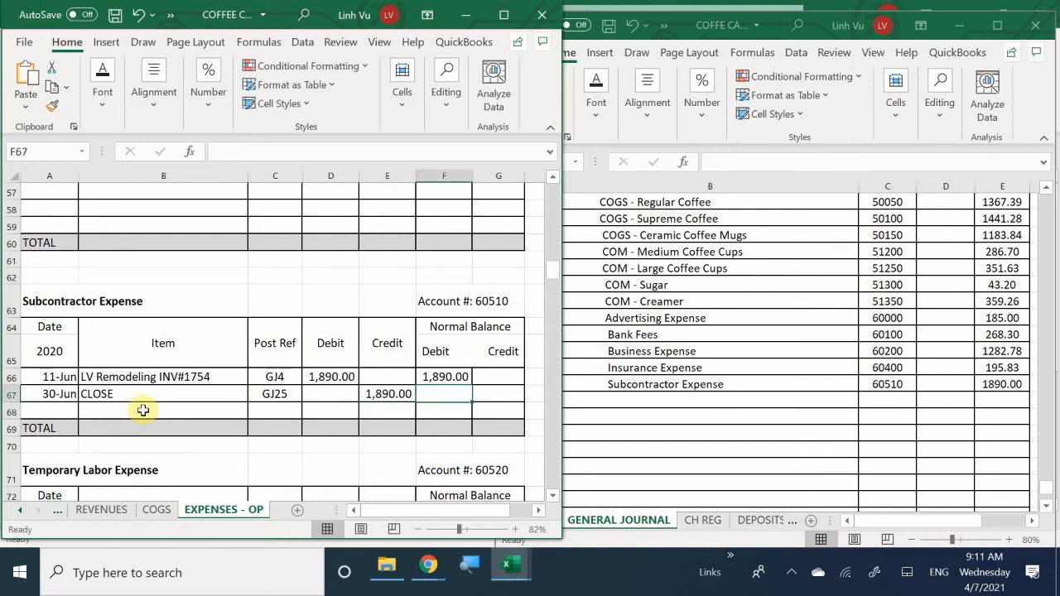
{"action": "type", "text": "="}
{"action": "key", "text": "Up"}
{"action": "type", "text": "+"}
{"action": "key", "text": "Left"}
{"action": "key", "text": "Left"}
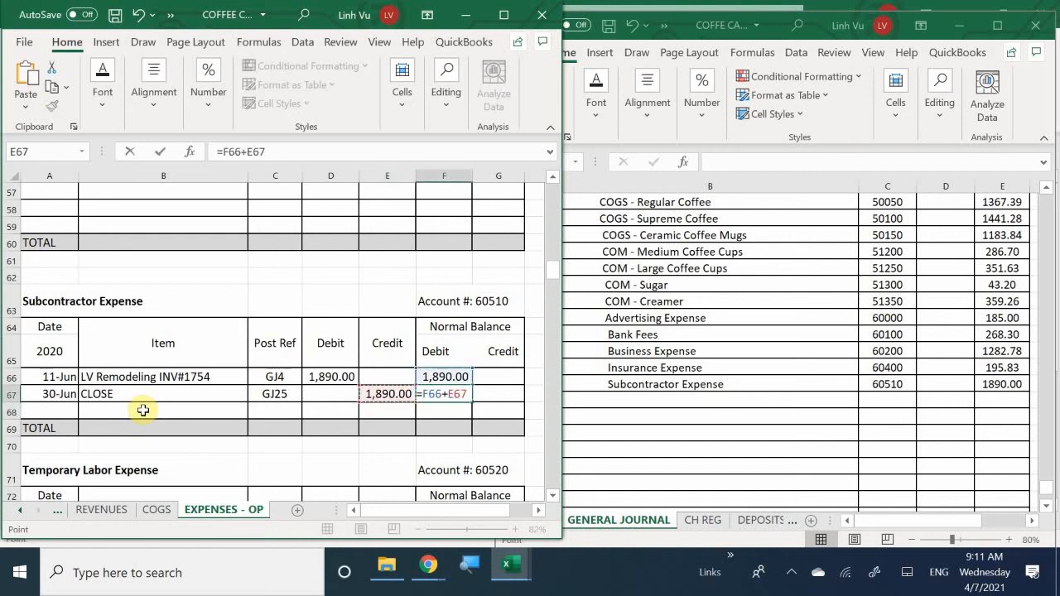
{"action": "type", "text": "-"}
{"action": "key", "text": "Left"}
{"action": "key", "text": "Return"}
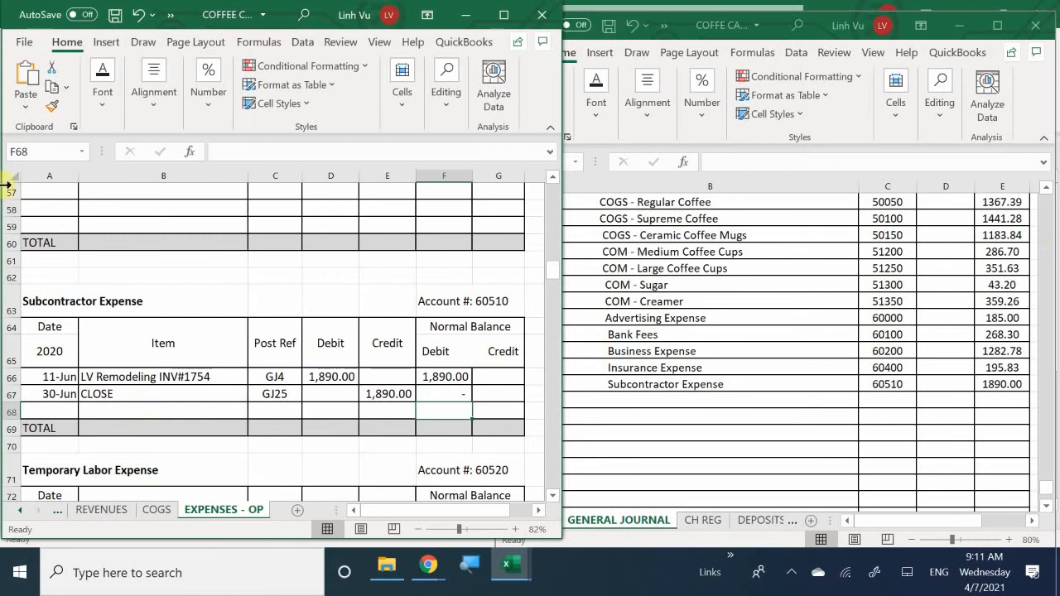
Step: Add Temporary Labor Expense as the next indented account line in the general journal, below Subcontractor Expense
{"action": "left_click", "coordinate": [324, 350]}
{"action": "scroll", "coordinate": [322, 351], "scroll_direction": "down", "scroll_amount": 1}
{"action": "scroll", "coordinate": [323, 348], "scroll_direction": "down", "scroll_amount": 3}
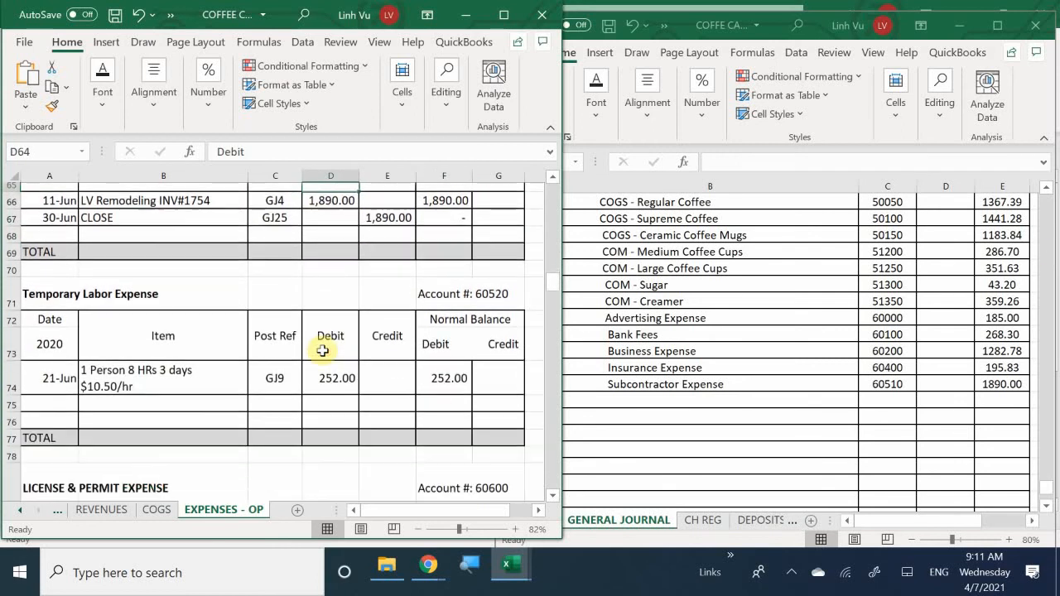
{"action": "scroll", "coordinate": [323, 347], "scroll_direction": "up", "scroll_amount": 1}
{"action": "left_click", "coordinate": [671, 381]}
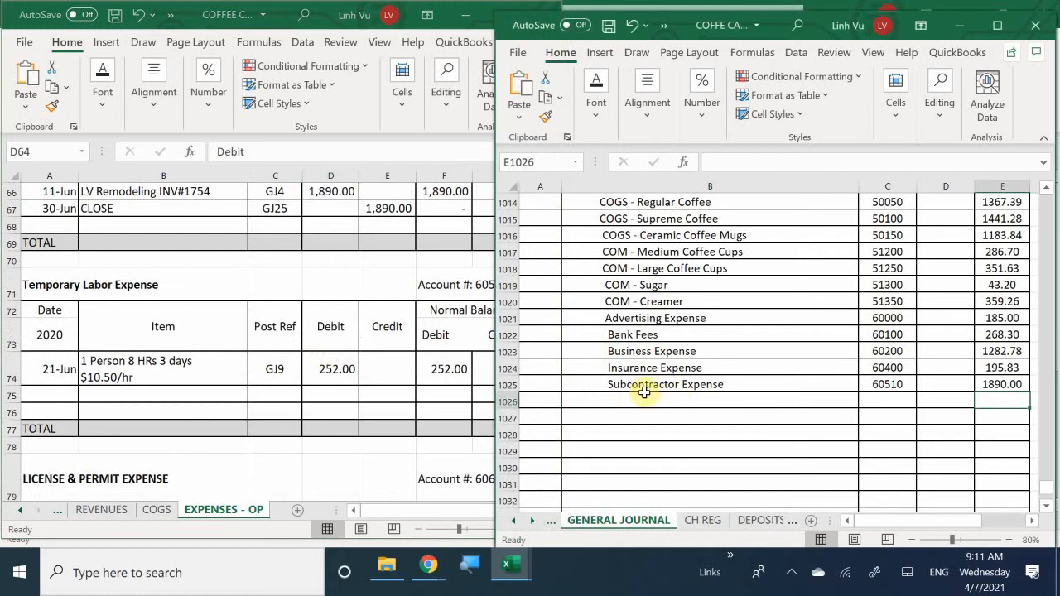
{"action": "left_click", "coordinate": [628, 406]}
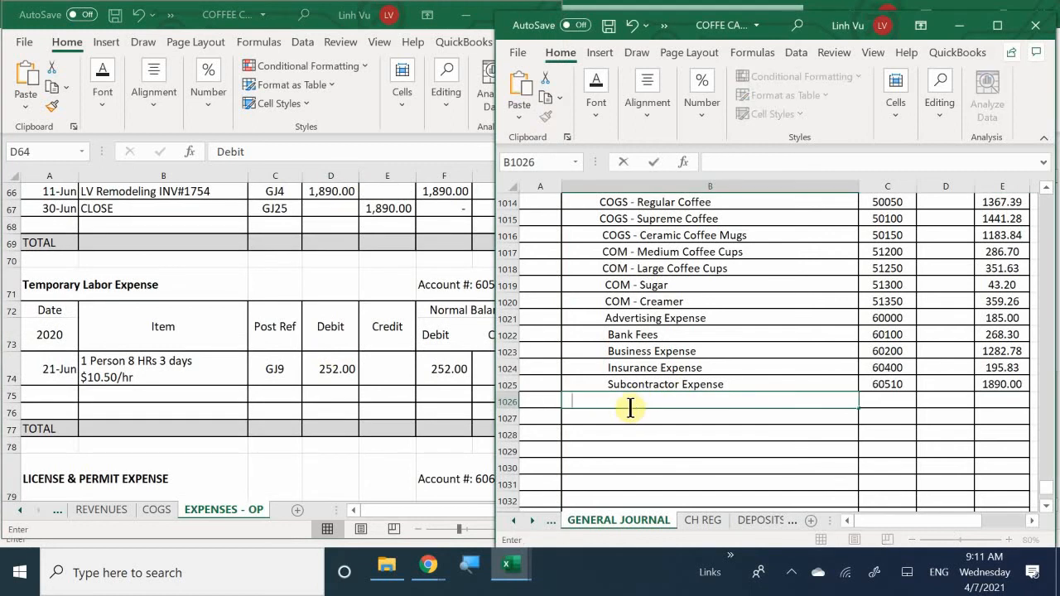
{"action": "type", "text": "T"}
{"action": "key", "text": "BackSpace"}
{"action": "key", "text": "BackSpace"}
{"action": "type", "text": "Temporary Labo"}
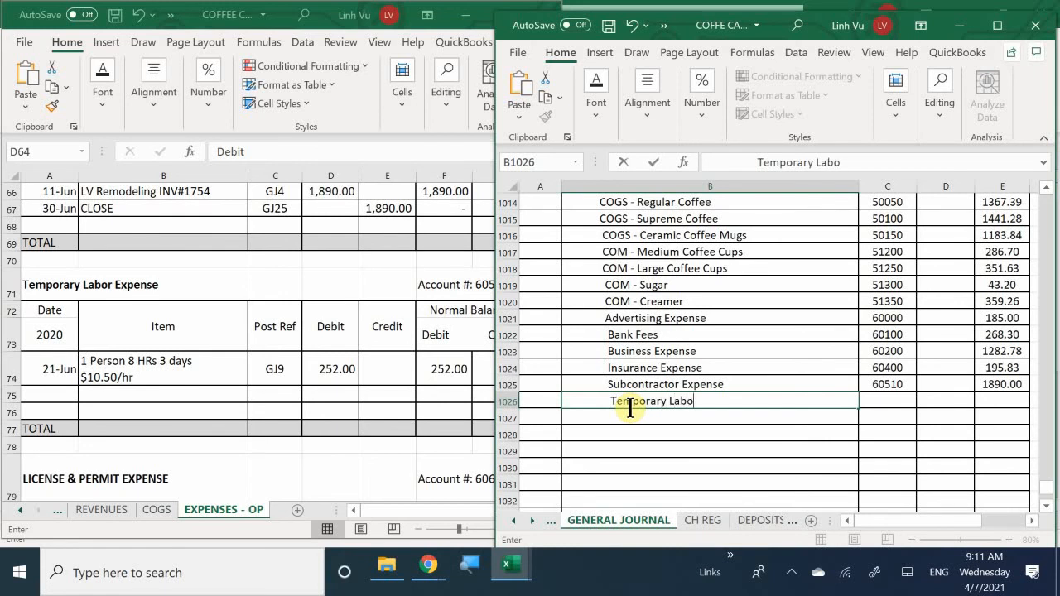
{"action": "type", "text": "r Expense"}
Step: Give the journal's Temporary Labor Expense line PR 60520 and a credit of 252
{"action": "key", "text": "Tab"}
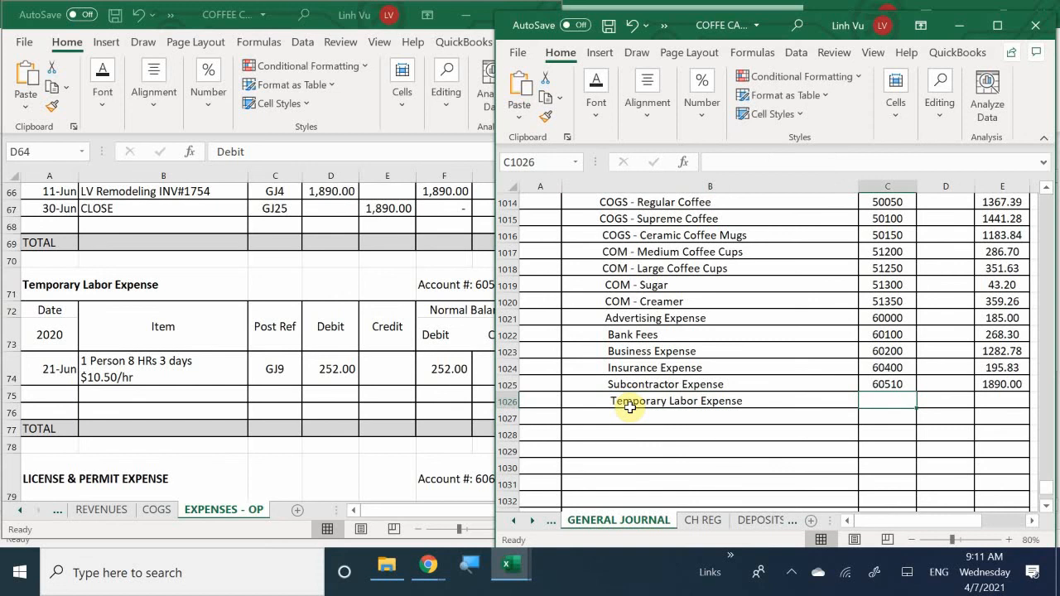
{"action": "type", "text": "60520"}
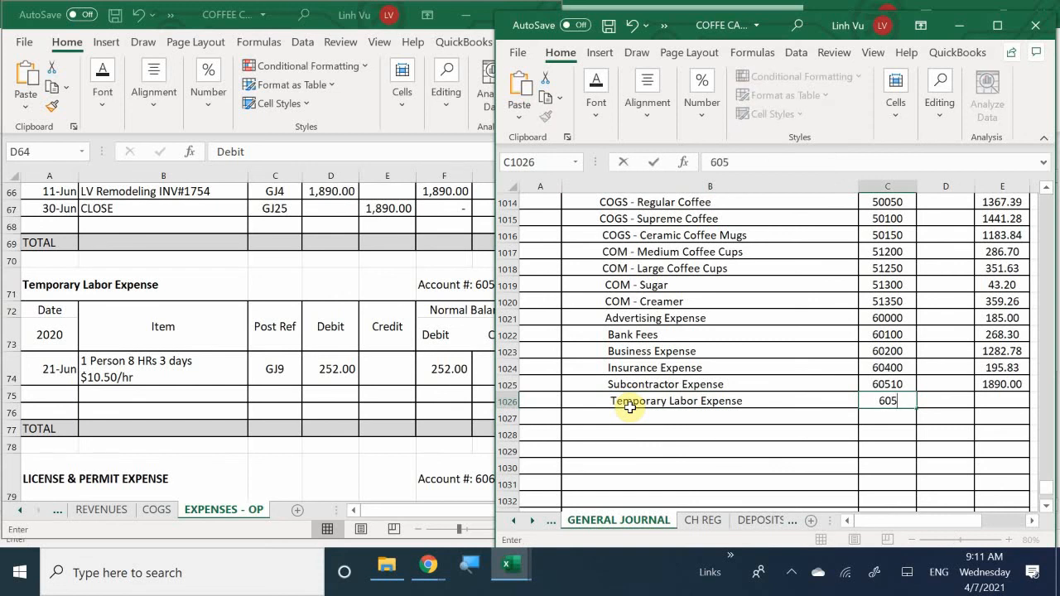
{"action": "key", "text": "Tab"}
{"action": "key", "text": "Tab"}
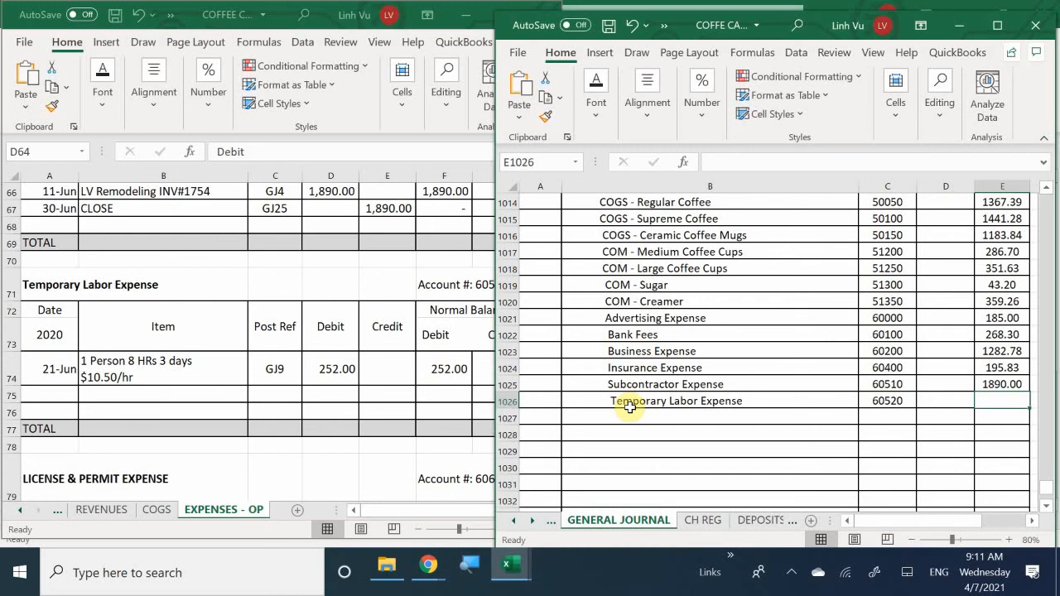
{"action": "type", "text": "252"}
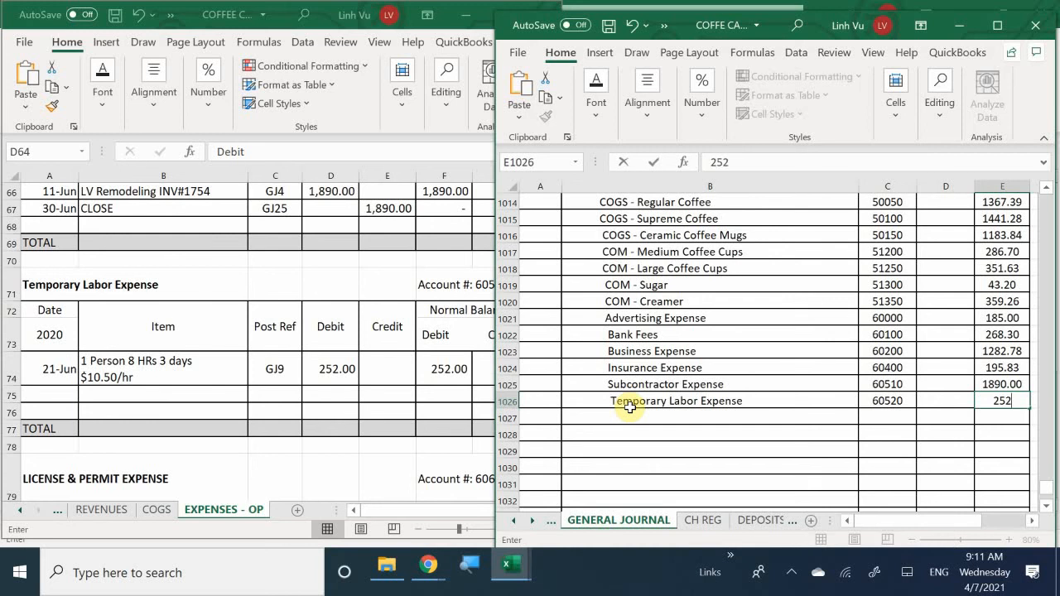
{"action": "key", "text": "Return"}
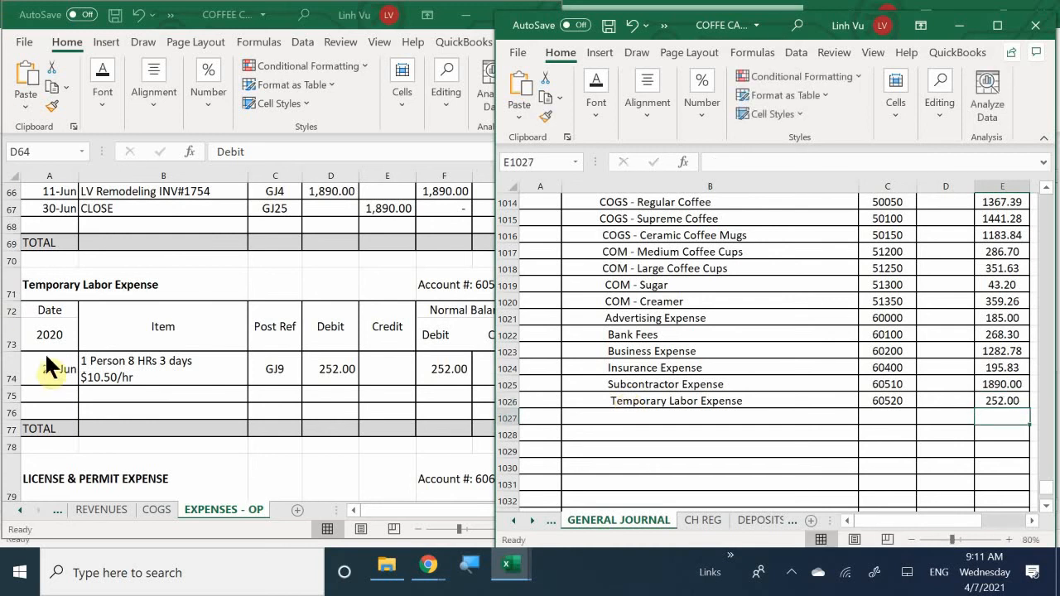
Step: Start the closing row in the Temporary Labor Expense ledger below the 21-Jun entry, with date 6/30 and item CLOSE
{"action": "left_click", "coordinate": [50, 385]}
{"action": "left_click", "coordinate": [50, 395]}
{"action": "type", "text": "6/30"}
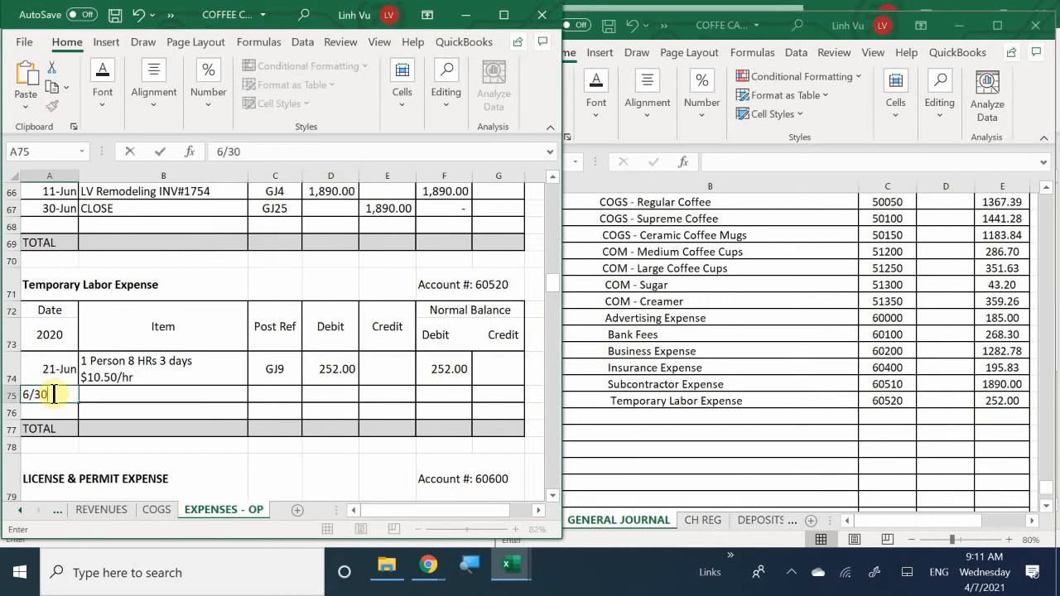
{"action": "key", "text": "Tab"}
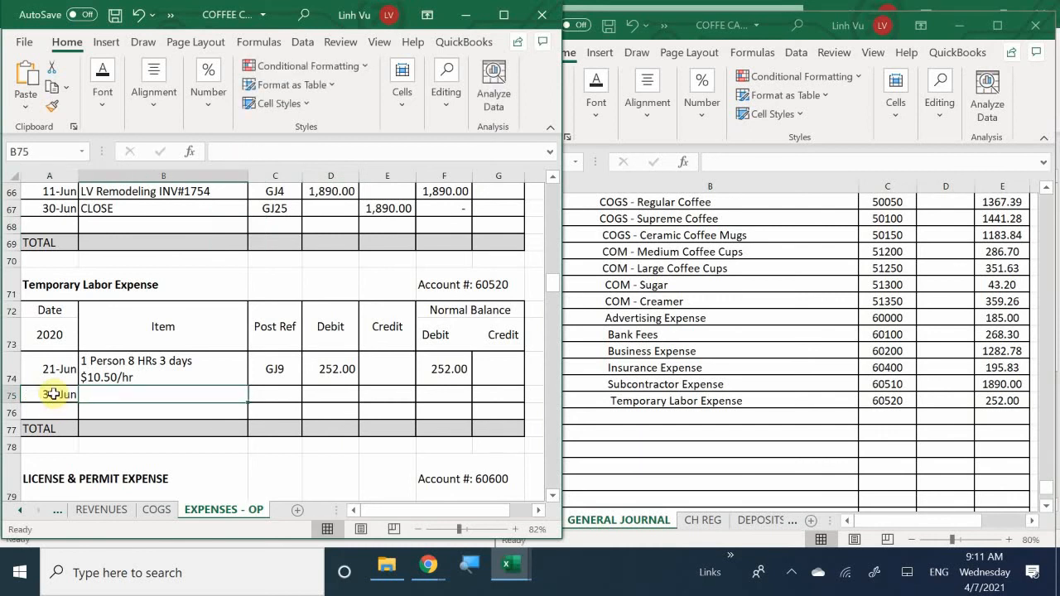
{"action": "type", "text": "CLOSE"}
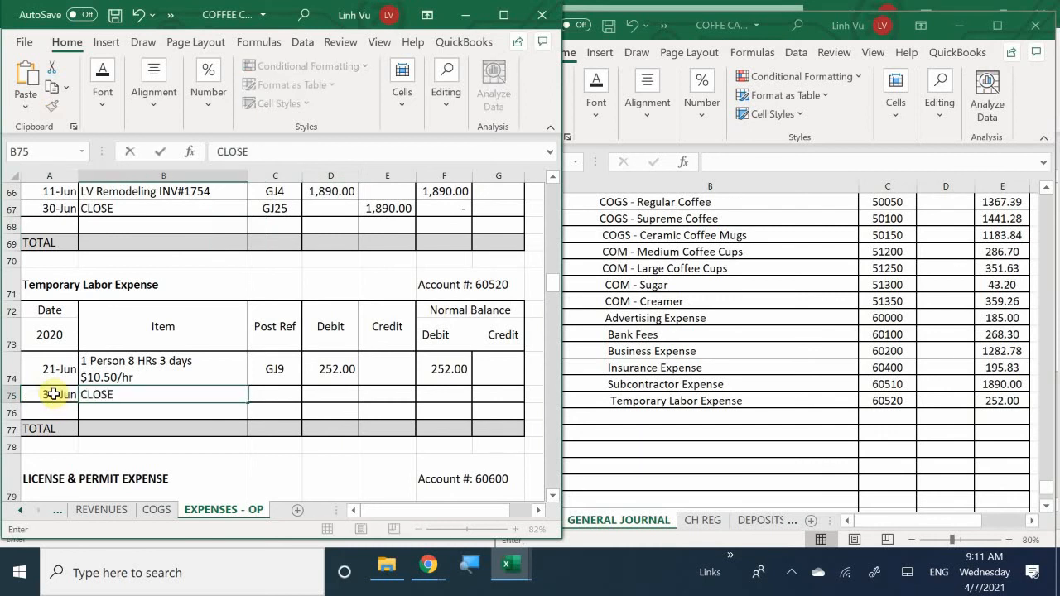
Step: Give the Temporary Labor Expense closing row the post reference GJ25 and a credit of 252
{"action": "key", "text": "Tab"}
{"action": "type", "text": "GJ2"}
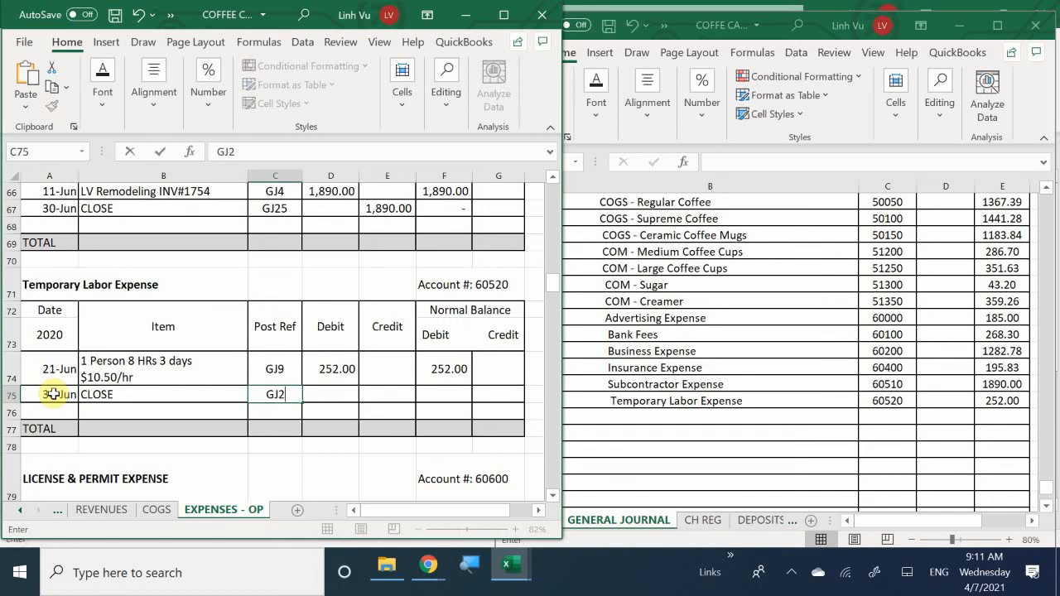
{"action": "type", "text": "4"}
{"action": "key", "text": "BackSpace"}
{"action": "type", "text": "5"}
{"action": "key", "text": "Tab"}
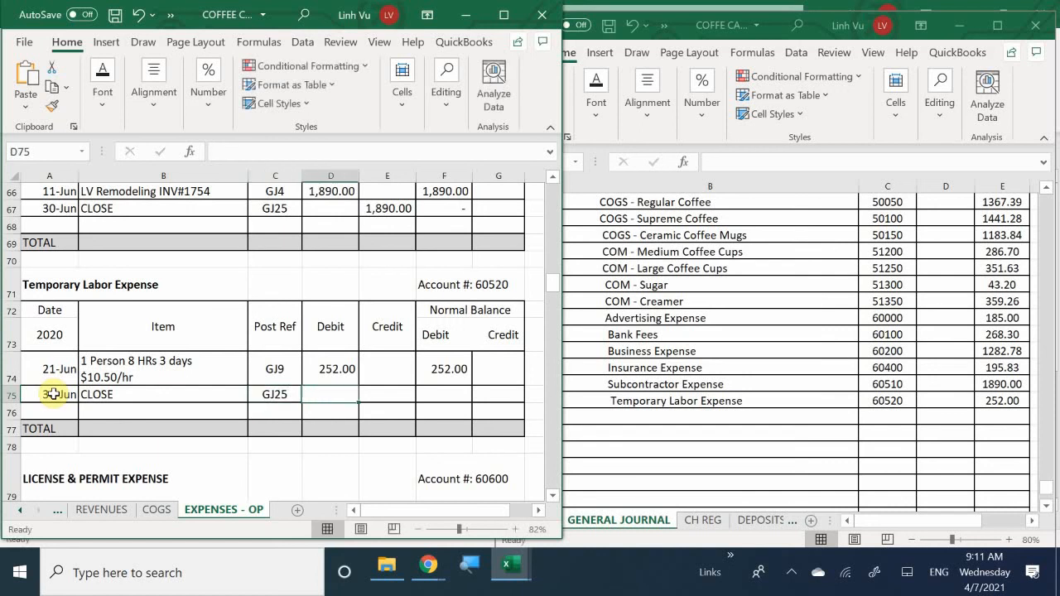
{"action": "key", "text": "Tab"}
{"action": "type", "text": "252"}
{"action": "key", "text": "Return"}
Step: Compute the debit balance of the Temporary Labor Expense closing row with the formula =F74+D75-E75
{"action": "key", "text": "Tab"}
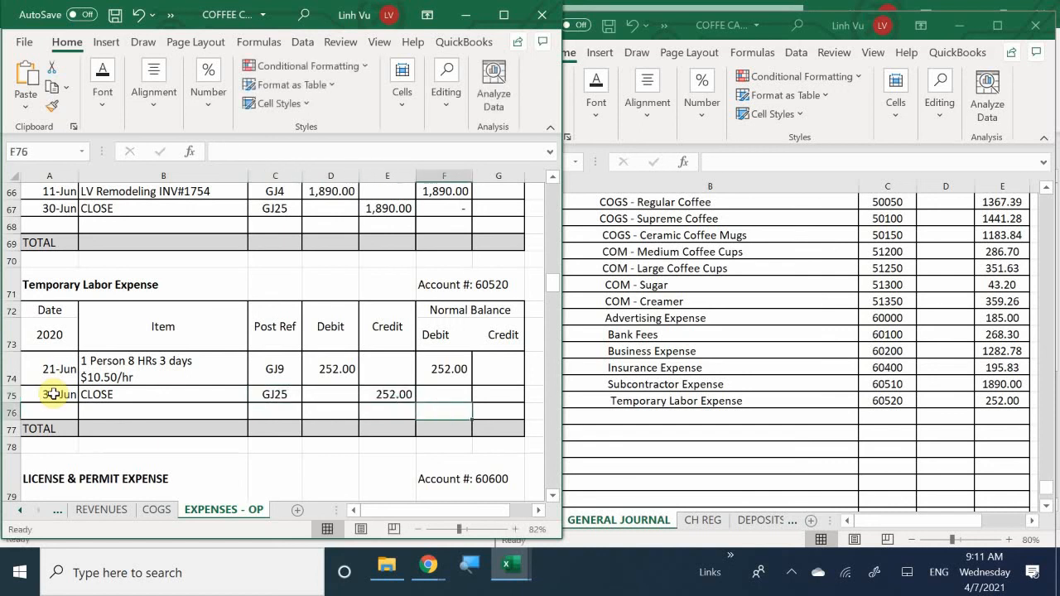
{"action": "key", "text": "Up"}
{"action": "type", "text": "="}
{"action": "key", "text": "Up"}
{"action": "type", "text": "+"}
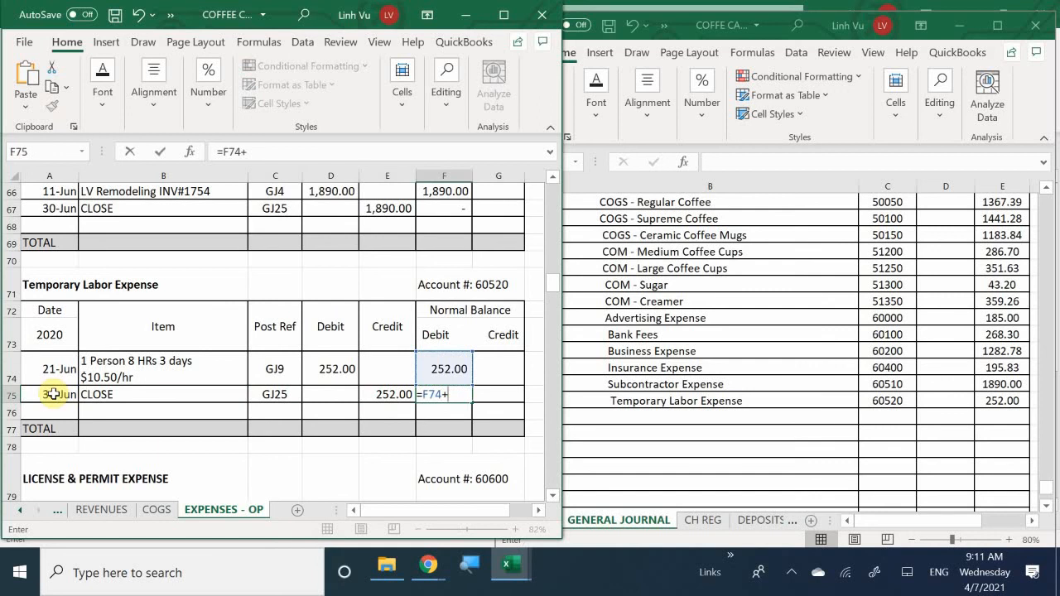
{"action": "key", "text": "Left"}
{"action": "key", "text": "Left"}
{"action": "type", "text": "-"}
{"action": "key", "text": "Left"}
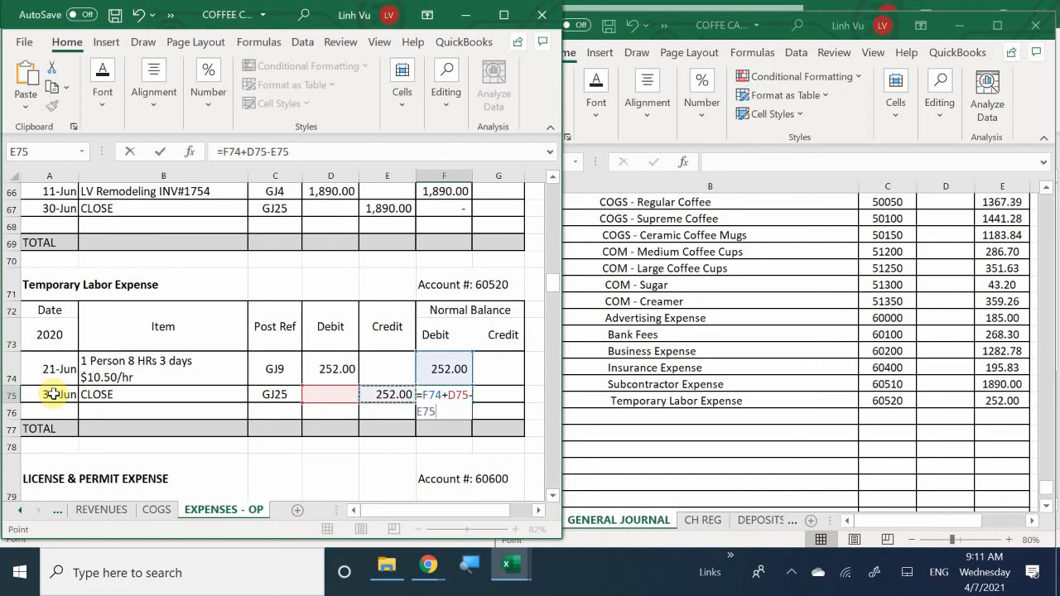
{"action": "key", "text": "Return"}
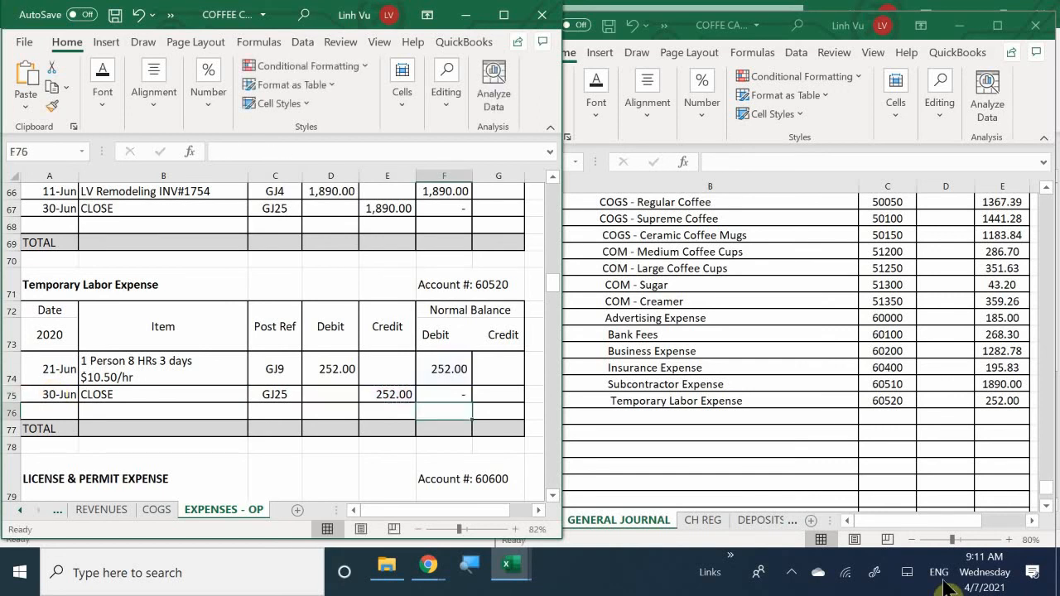
Step: Add a License & Permit Expense account line to the general journal below Temporary Labor Expense
{"action": "left_click", "coordinate": [340, 447]}
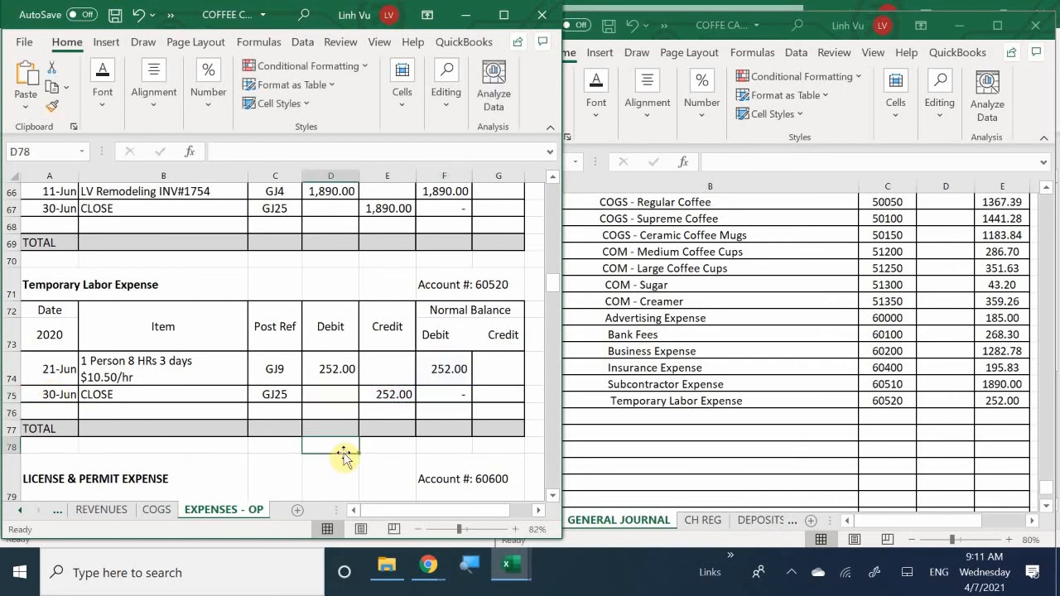
{"action": "scroll", "coordinate": [344, 455], "scroll_direction": "down", "scroll_amount": 3}
{"action": "scroll", "coordinate": [344, 456], "scroll_direction": "up", "scroll_amount": 1}
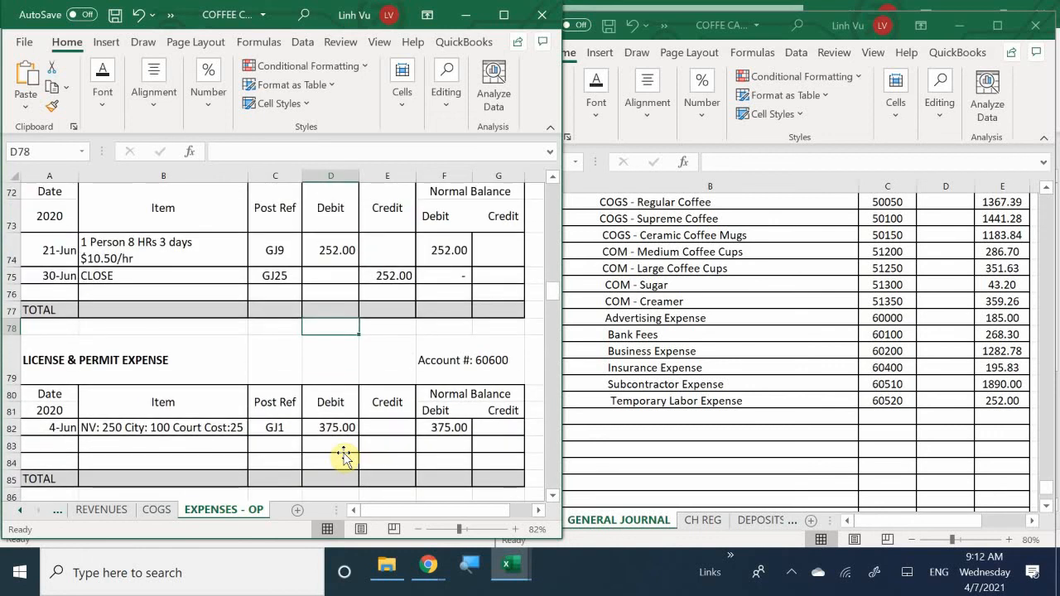
{"action": "left_click", "coordinate": [615, 421]}
{"action": "left_click", "coordinate": [615, 420]}
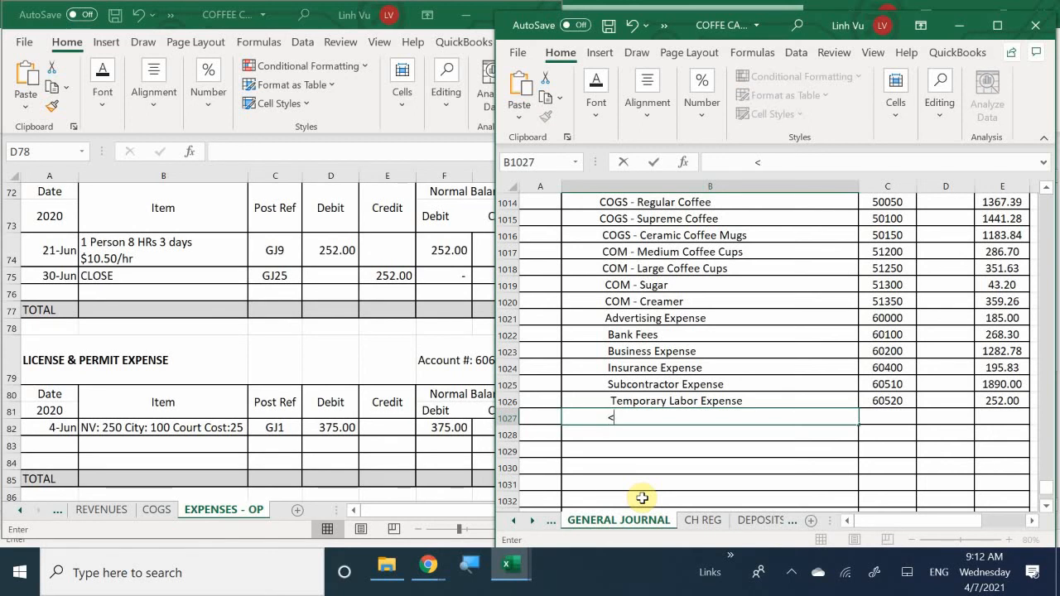
{"action": "key", "text": "BackSpace"}
{"action": "type", "text": "M"}
{"action": "key", "text": "BackSpace"}
{"action": "type", "text": "D"}
{"action": "key", "text": "BackSpace"}
{"action": "type", "text": "B"}
{"action": "key", "text": "BackSpace"}
{"action": "type", "text": "Licenese"}
{"action": "key", "text": "BackSpace"}
{"action": "key", "text": "BackSpace"}
{"action": "key", "text": "BackSpace"}
{"action": "key", "text": "BackSpace"}
{"action": "type", "text": "nse &"}
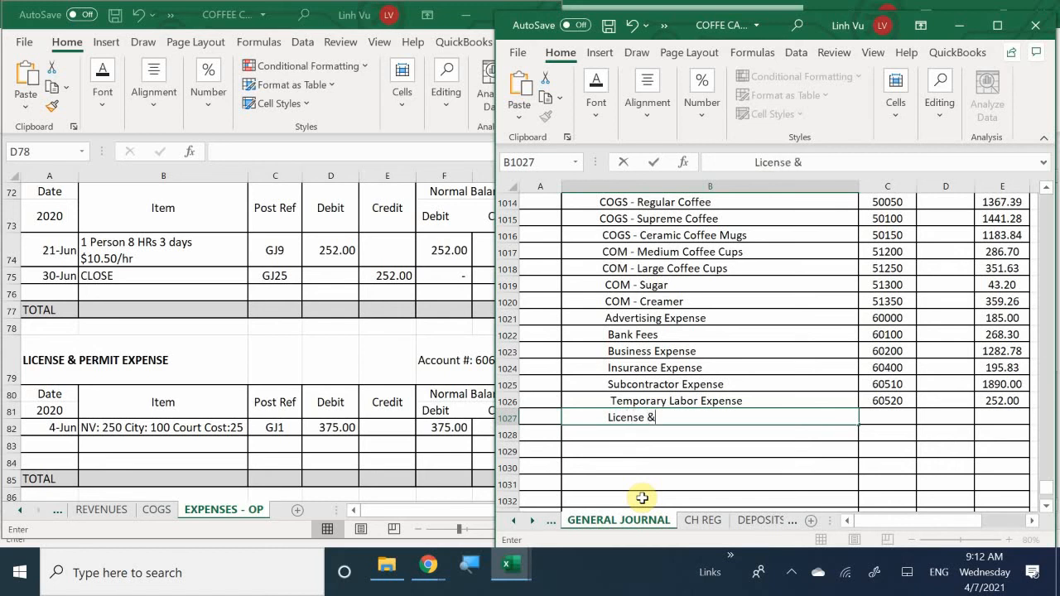
{"action": "type", "text": " Permit Expense"}
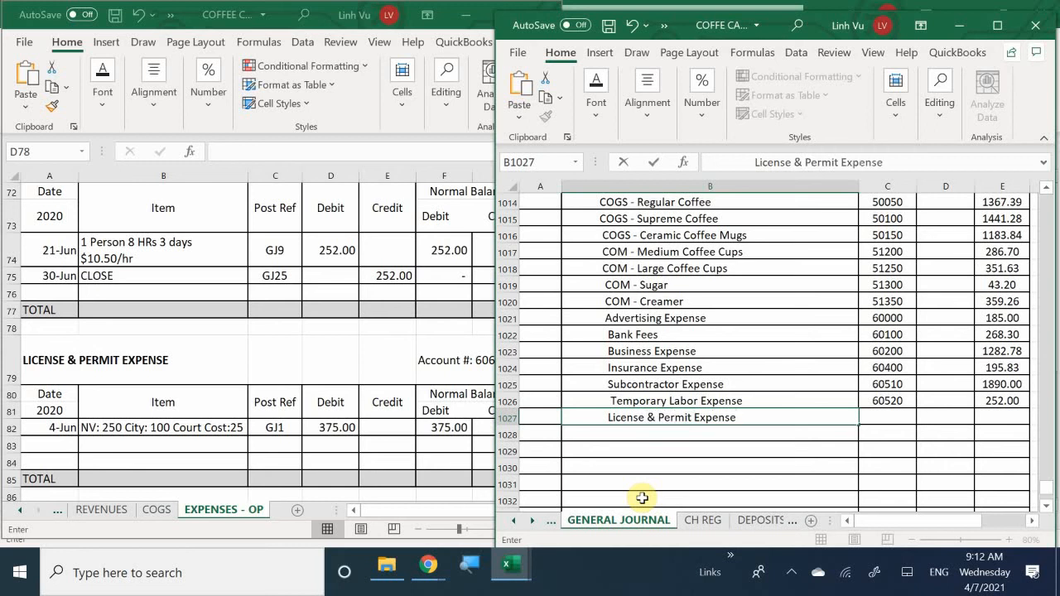
{"action": "key", "text": "Tab"}
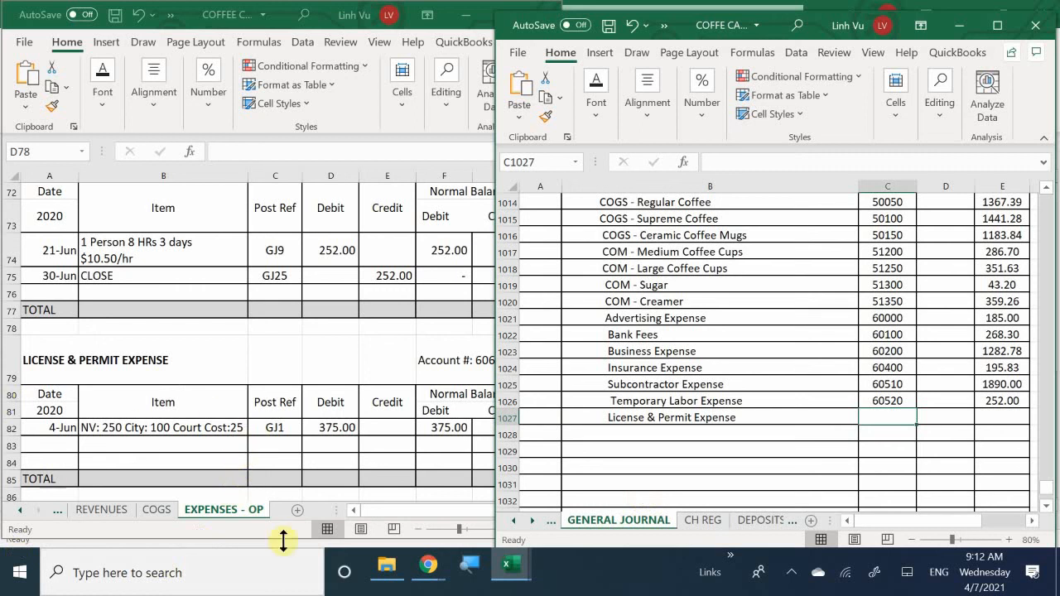
Step: Give the journal's License & Permit Expense line PR 60600 and a credit of 375
{"action": "double_click", "coordinate": [896, 415]}
{"action": "type", "text": "60600"}
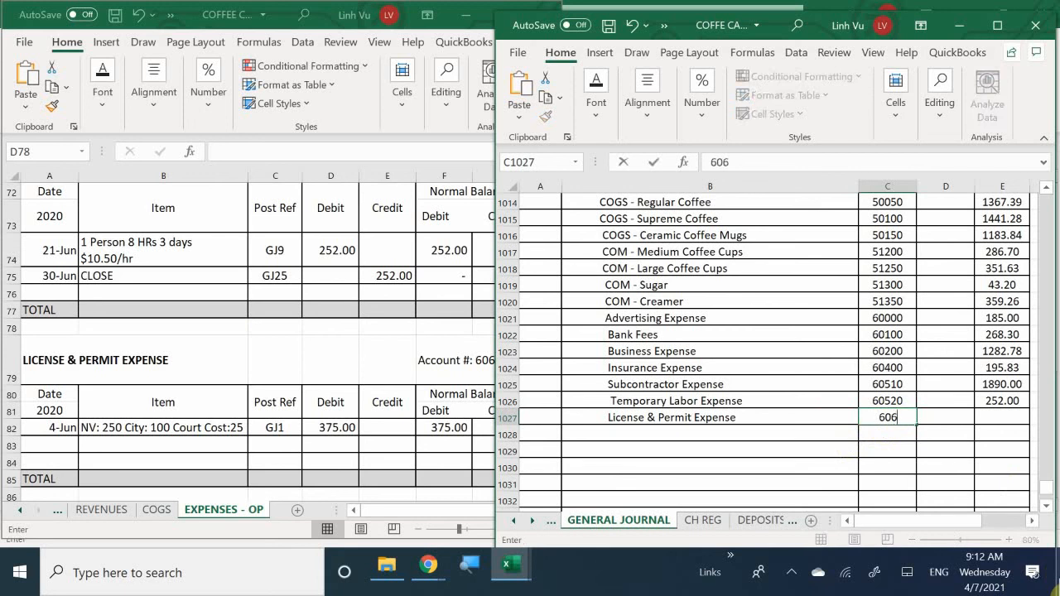
{"action": "key", "text": "Tab"}
{"action": "key", "text": "Tab"}
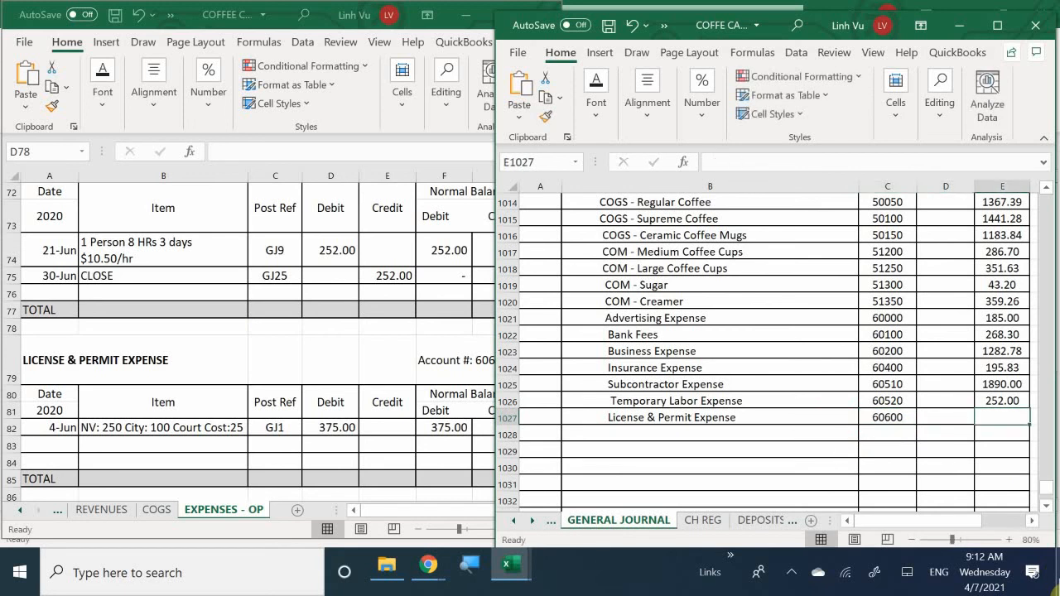
{"action": "type", "text": "3"}
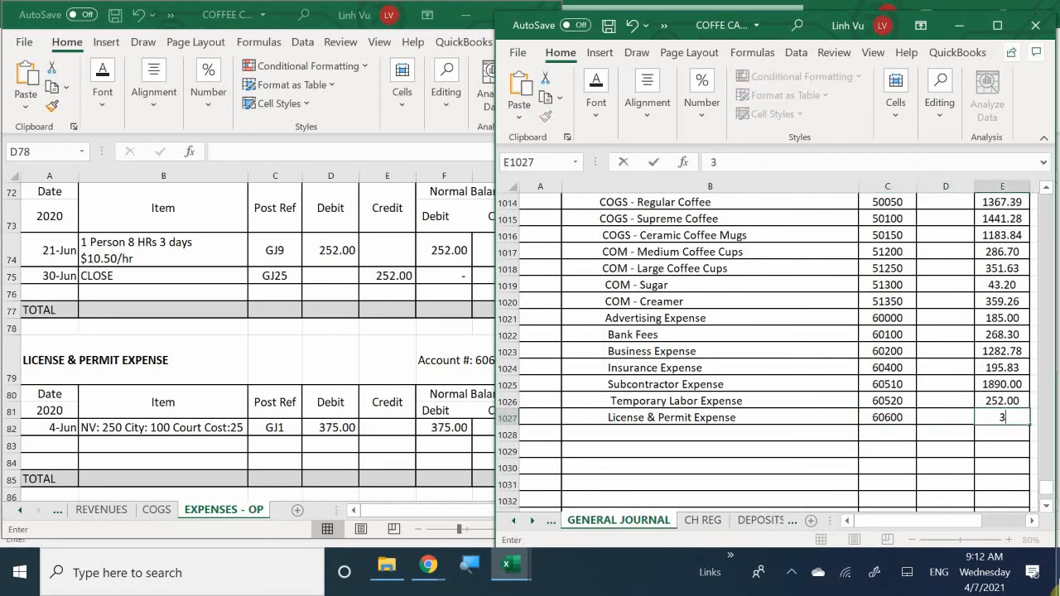
{"action": "type", "text": "75"}
{"action": "key", "text": "Return"}
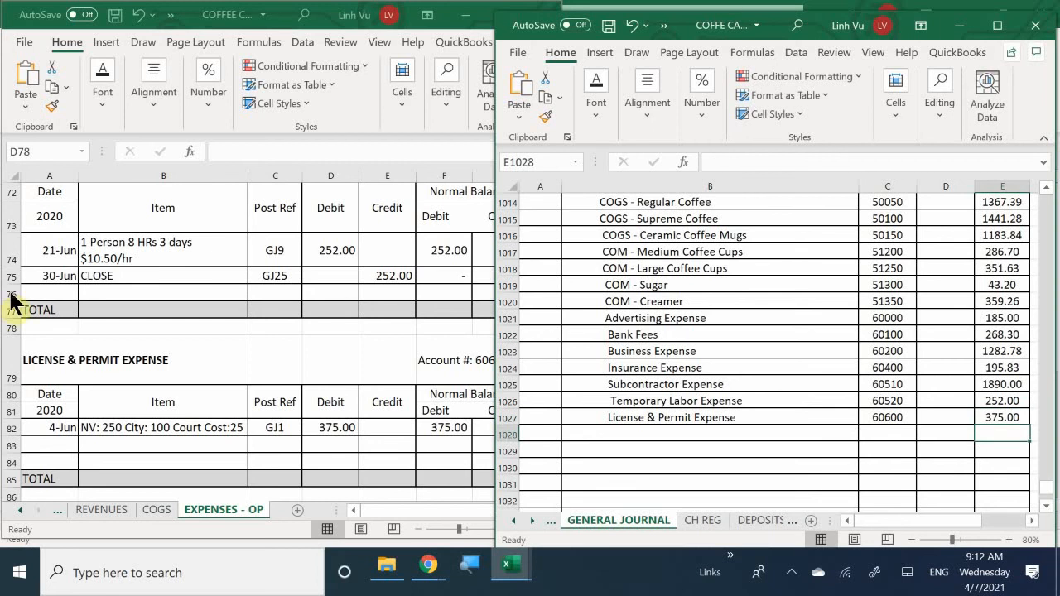
Step: Start the closing row in the License & Permit Expense ledger below the 4-Jun entry, with date 6/30 and item CLOSE
{"action": "left_click", "coordinate": [43, 443]}
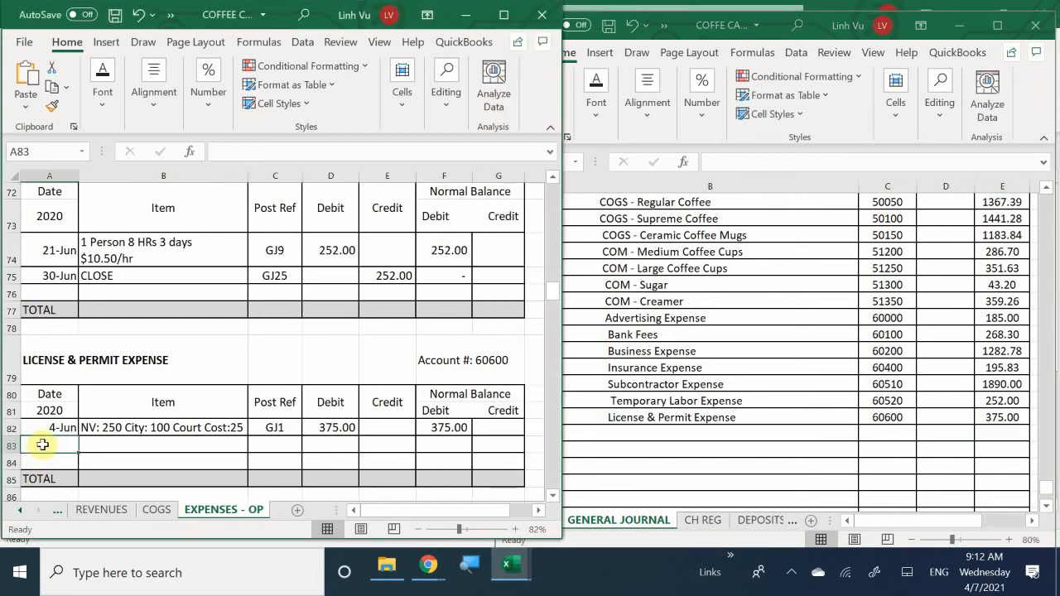
{"action": "type", "text": "6/30"}
{"action": "key", "text": "Tab"}
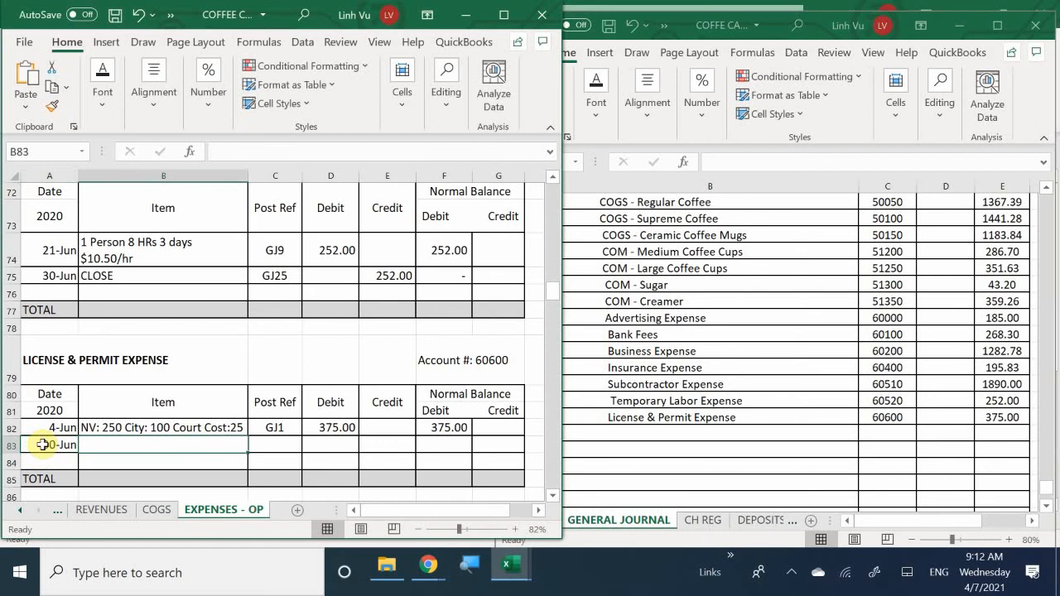
{"action": "type", "text": "CLOSE"}
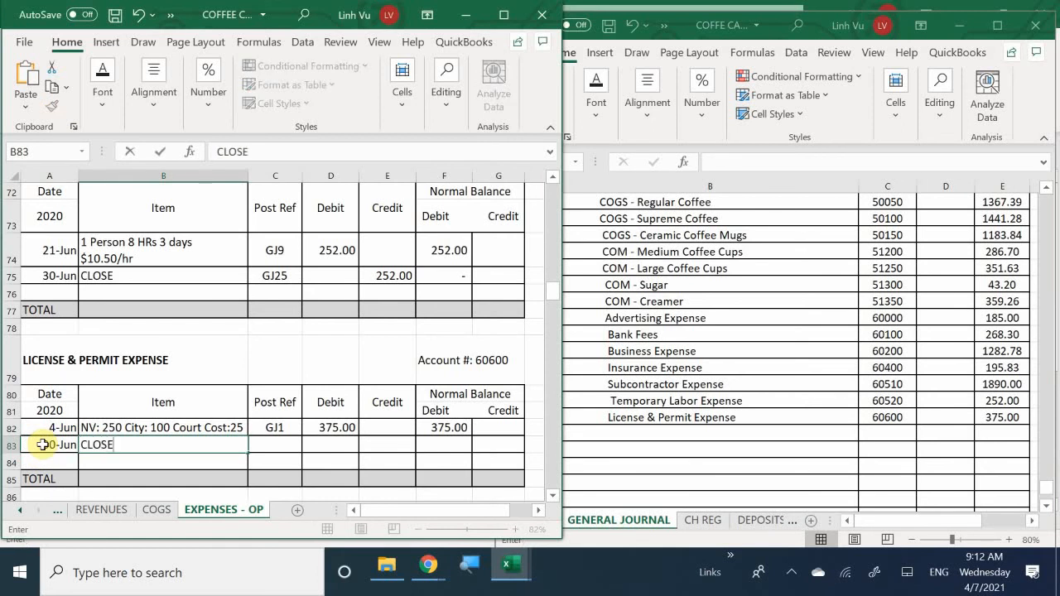
{"action": "key", "text": "Tab"}
Step: Give the License & Permit Expense closing row the post reference GJ25 and a credit of 375
{"action": "type", "text": "GJ1"}
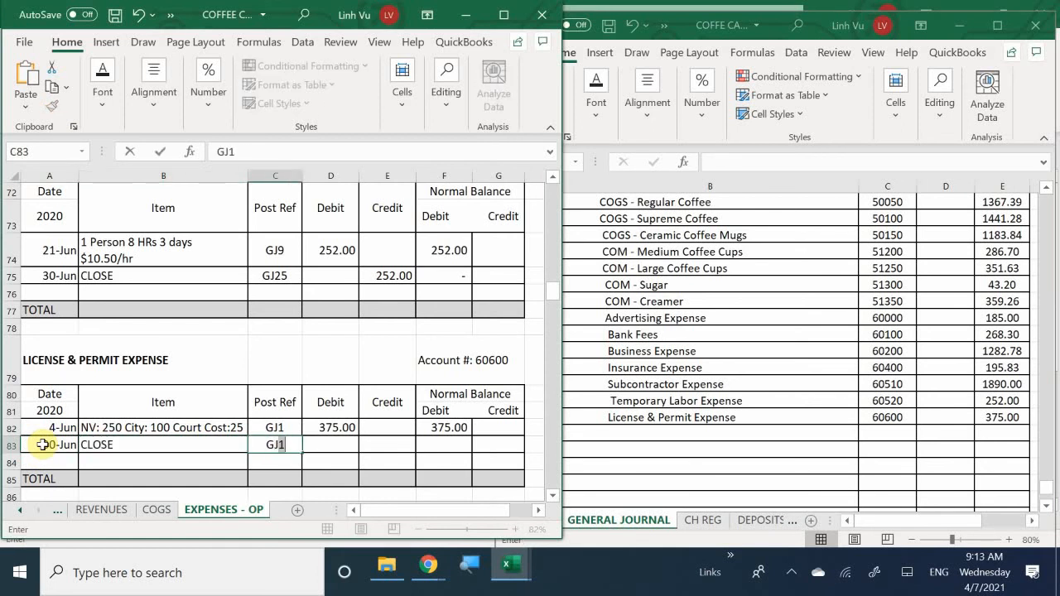
{"action": "type", "text": "25"}
{"action": "key", "text": "Tab"}
{"action": "key", "text": "Tab"}
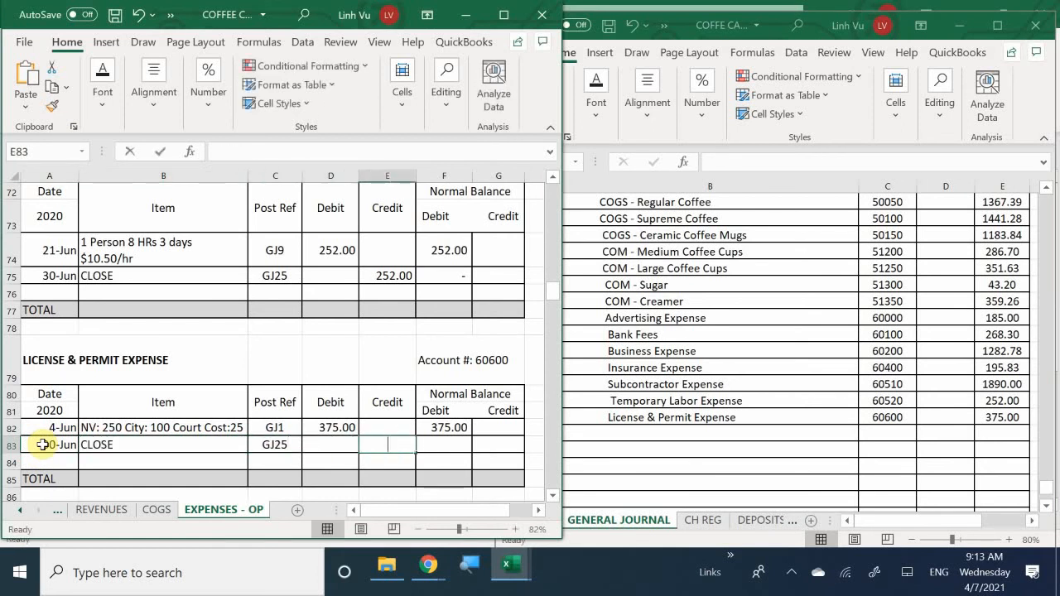
{"action": "type", "text": "375"}
{"action": "key", "text": "Return"}
Step: Compute the debit balance of the License & Permit Expense closing row with the formula =F82+D83-E83
{"action": "key", "text": "Up"}
{"action": "key", "text": "Right"}
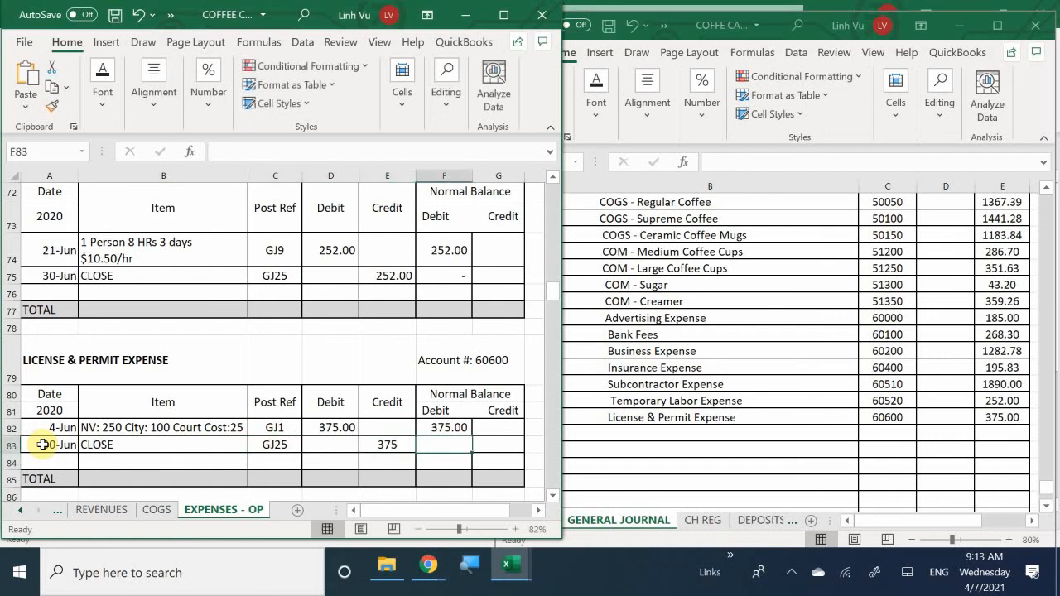
{"action": "type", "text": "="}
{"action": "key", "text": "Up"}
{"action": "type", "text": "+"}
{"action": "key", "text": "Left"}
{"action": "key", "text": "Left"}
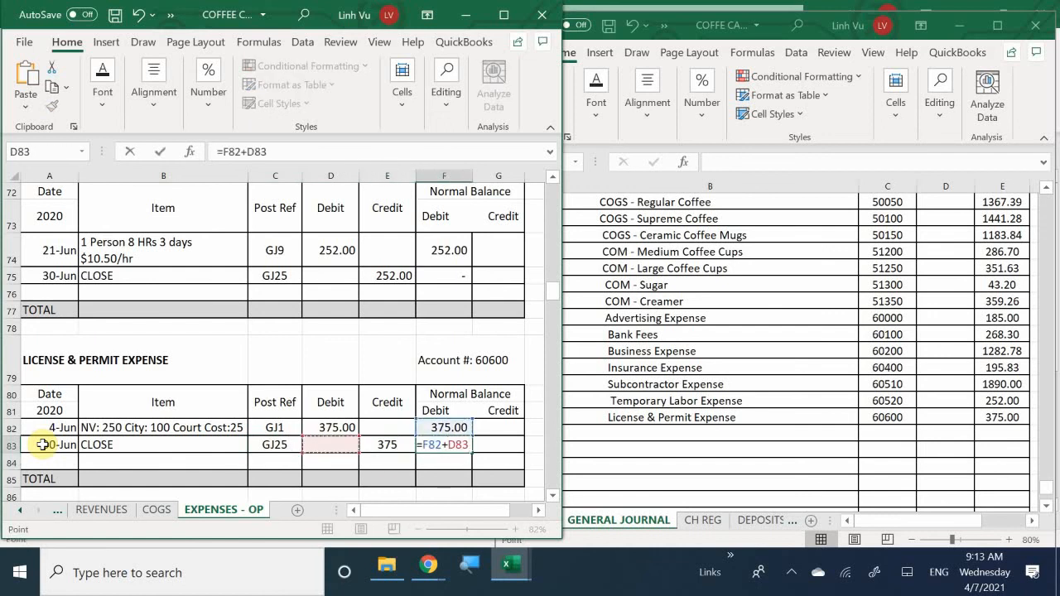
{"action": "type", "text": "-"}
{"action": "key", "text": "Right"}
{"action": "key", "text": "Return"}
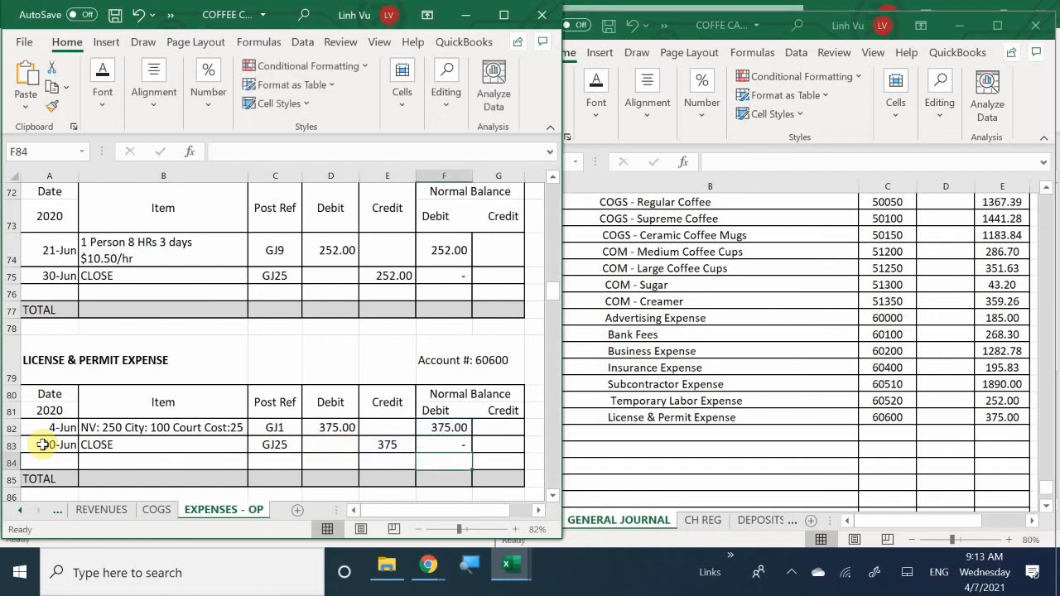
Step: Add a Loss on Disposal of Asset account line to the general journal below License & Permit Expense
{"action": "left_click", "coordinate": [282, 428]}
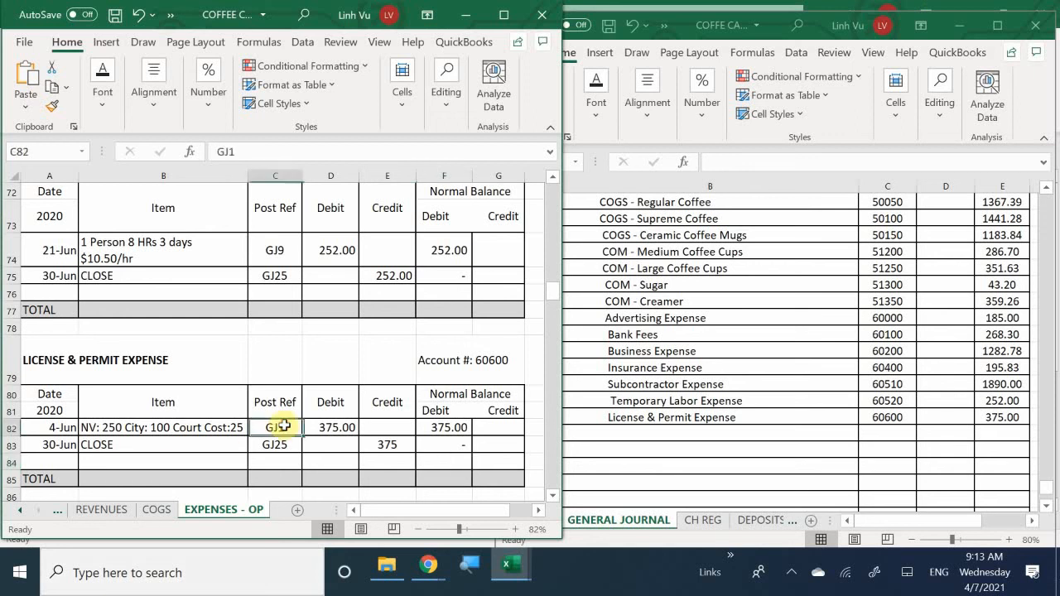
{"action": "scroll", "coordinate": [284, 426], "scroll_direction": "down", "scroll_amount": 3}
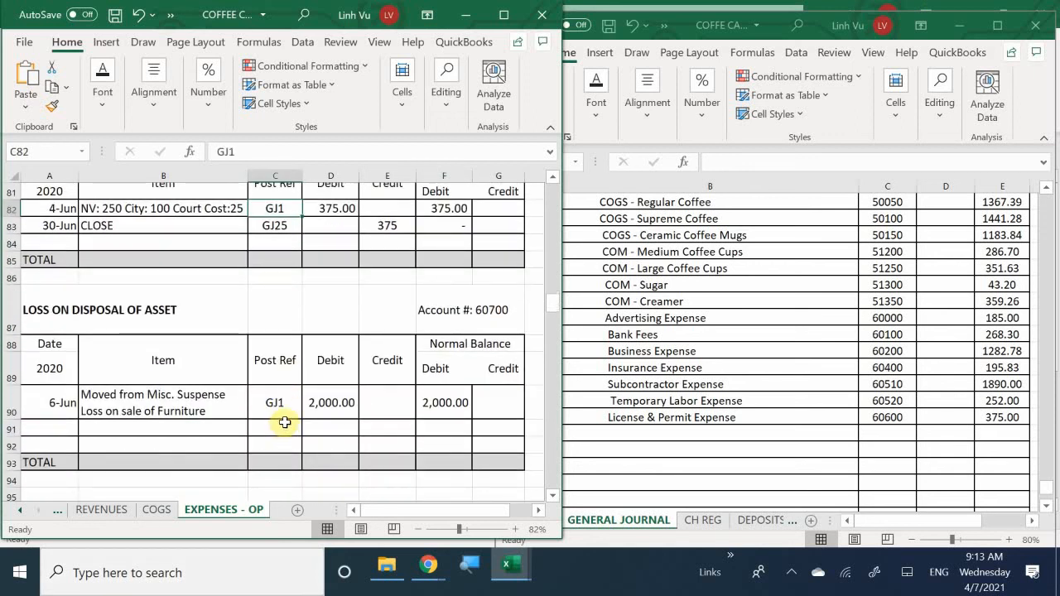
{"action": "left_click", "coordinate": [671, 425]}
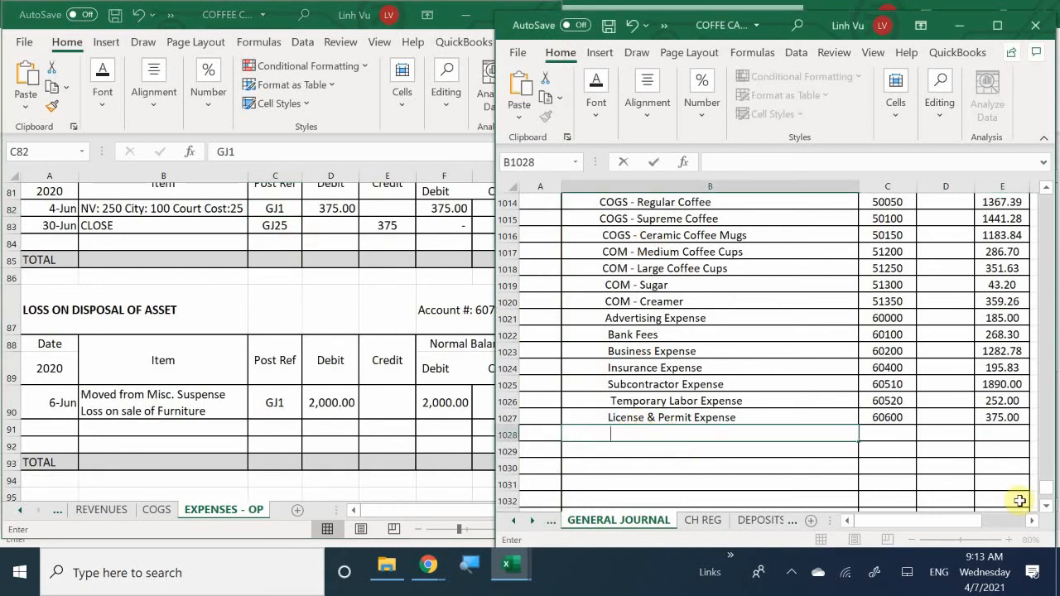
{"action": "type", "text": "Lose on D"}
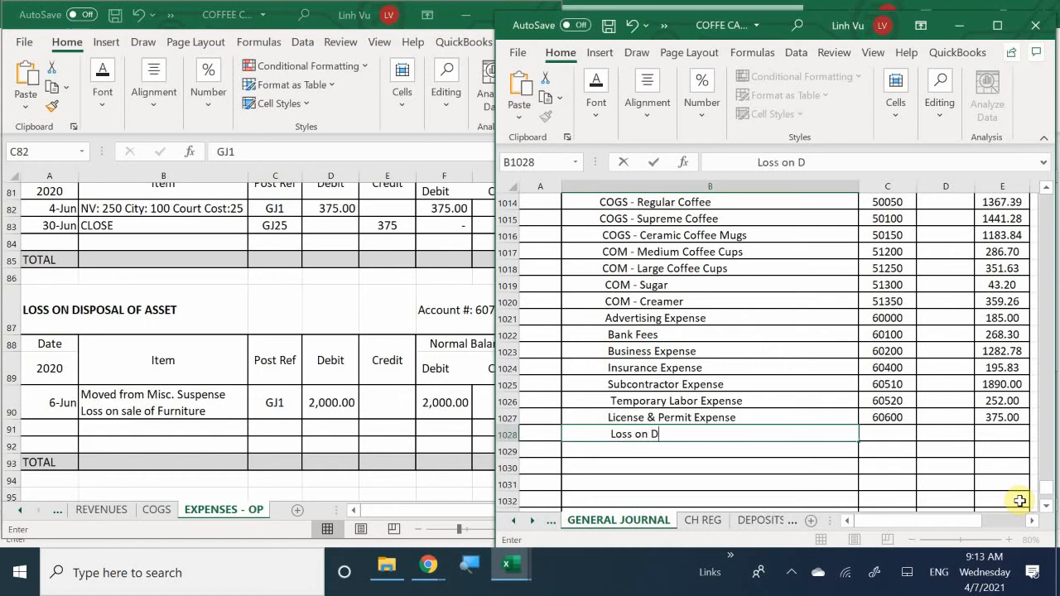
{"action": "type", "text": "isposal of As"}
{"action": "key", "text": "BackSpace"}
{"action": "key", "text": "BackSpace"}
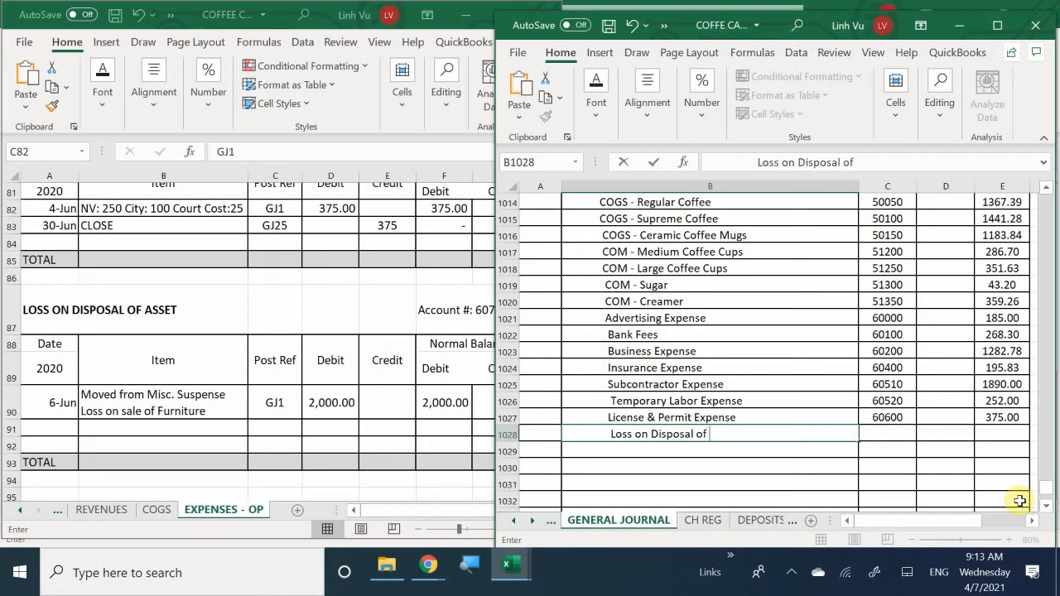
{"action": "type", "text": "Asset"}
{"action": "key", "text": "Tab"}
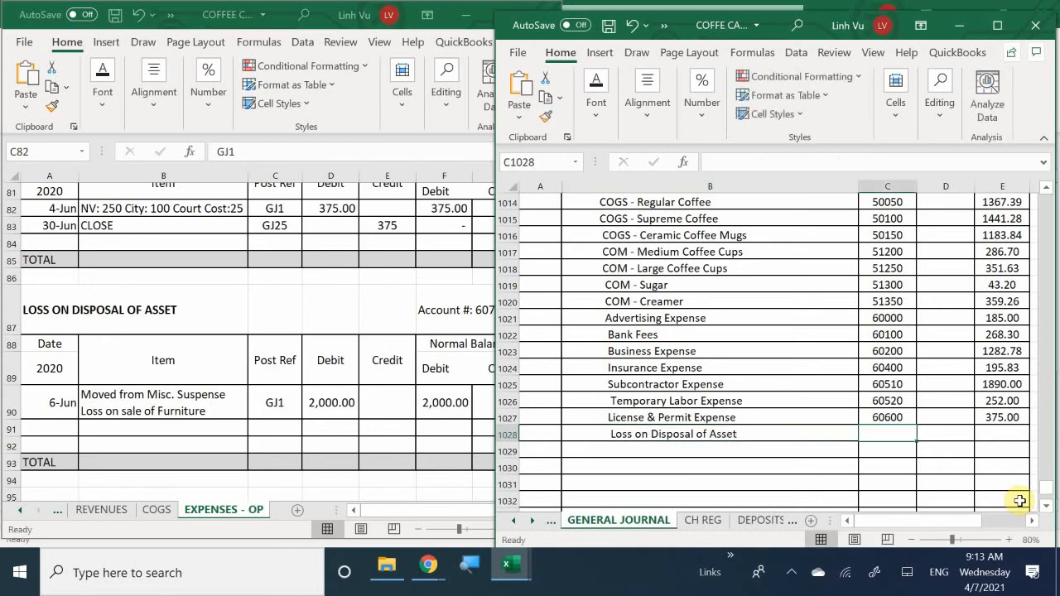
Step: Give the journal's Loss on Disposal of Asset line PR 60700 and a credit of 2000
{"action": "type", "text": "60700"}
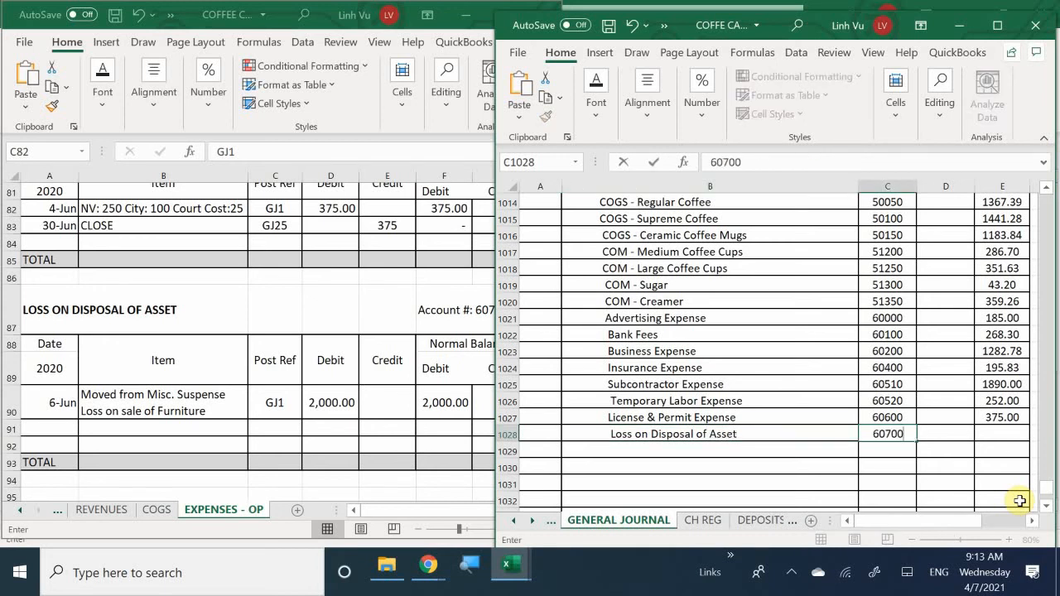
{"action": "key", "text": "Tab"}
{"action": "key", "text": "Tab"}
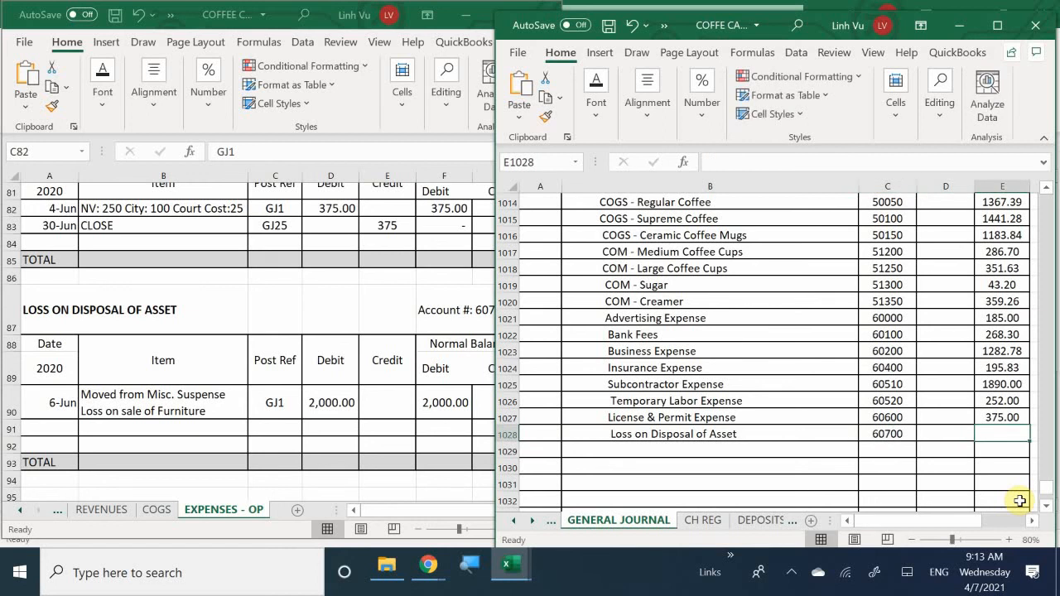
{"action": "type", "text": "2000"}
{"action": "key", "text": "Return"}
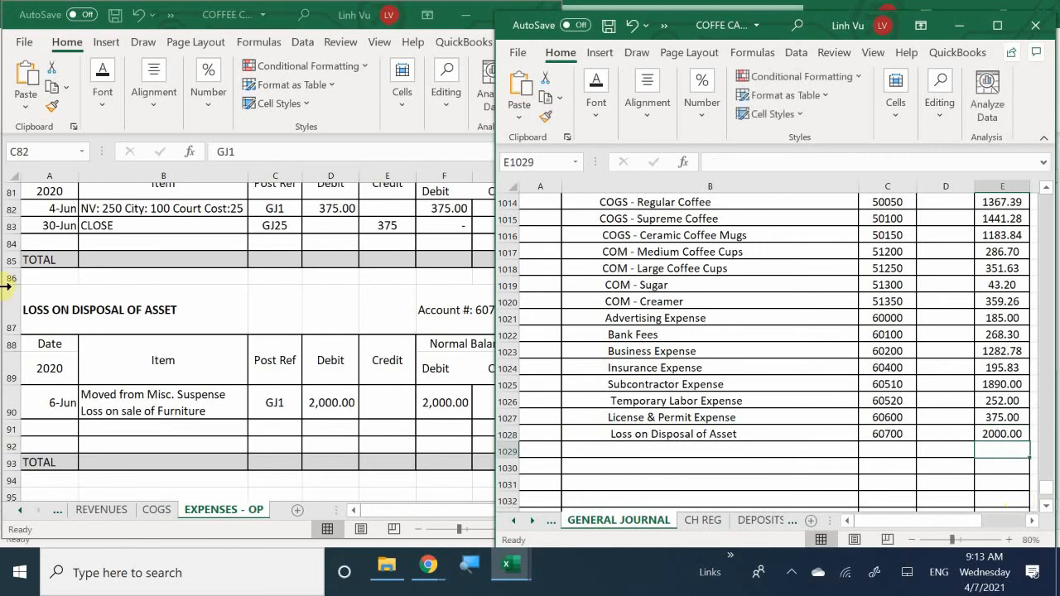
Step: Start the closing row in the Loss on Disposal of Asset ledger below the 6-Jun entry, with date 6/30 and item CLOSE
{"action": "left_click", "coordinate": [39, 428]}
{"action": "left_click", "coordinate": [39, 428]}
{"action": "type", "text": "6/30"}
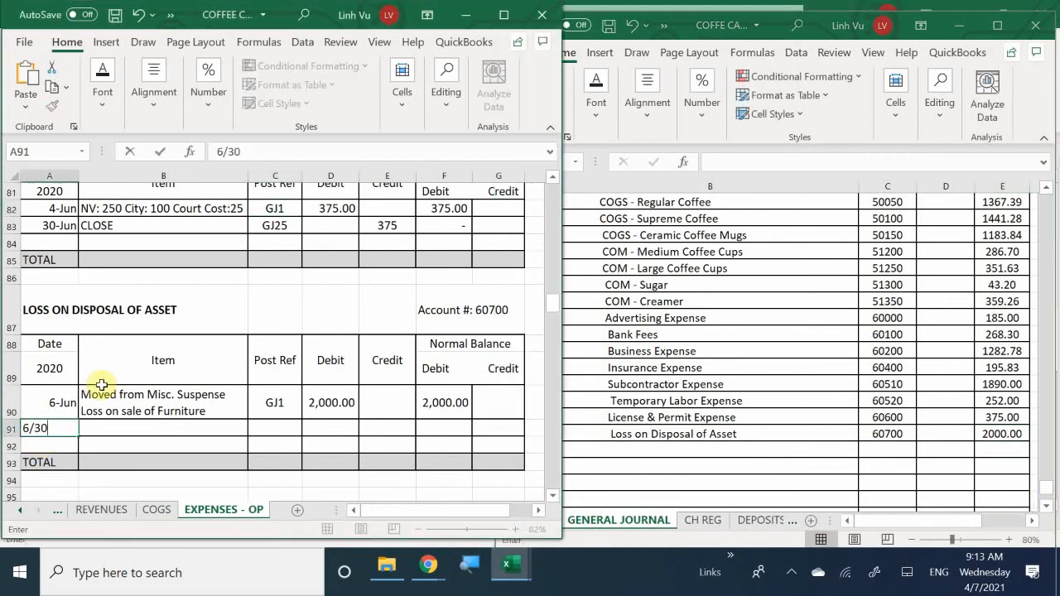
{"action": "key", "text": "Tab"}
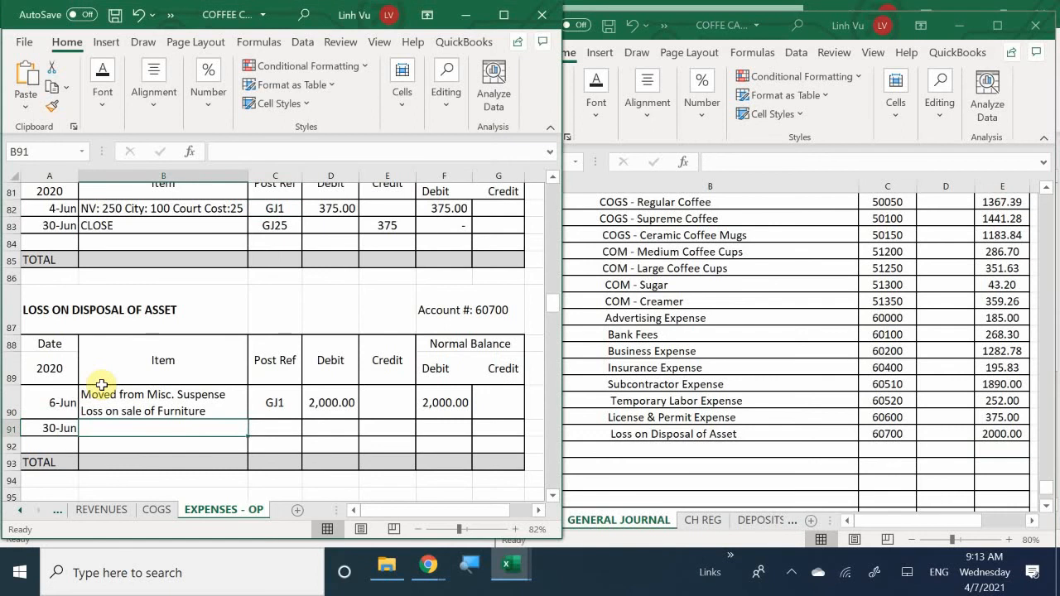
{"action": "type", "text": "CLOSE"}
{"action": "key", "text": "Tab"}
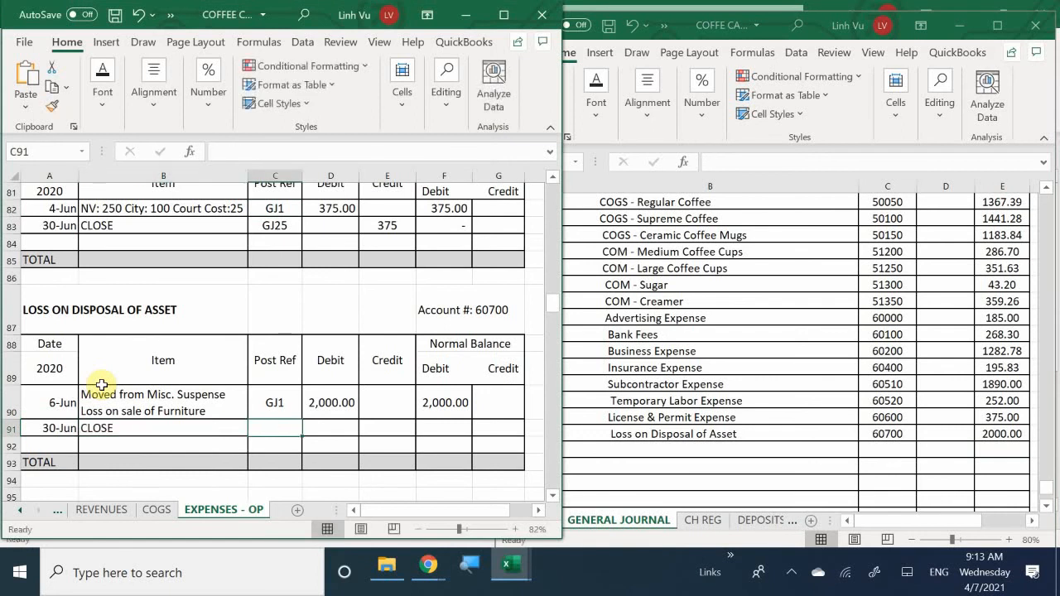
Step: Give the Loss on Disposal of Asset closing row the post reference GJ25 and a credit of 2,000
{"action": "type", "text": "GJ1"}
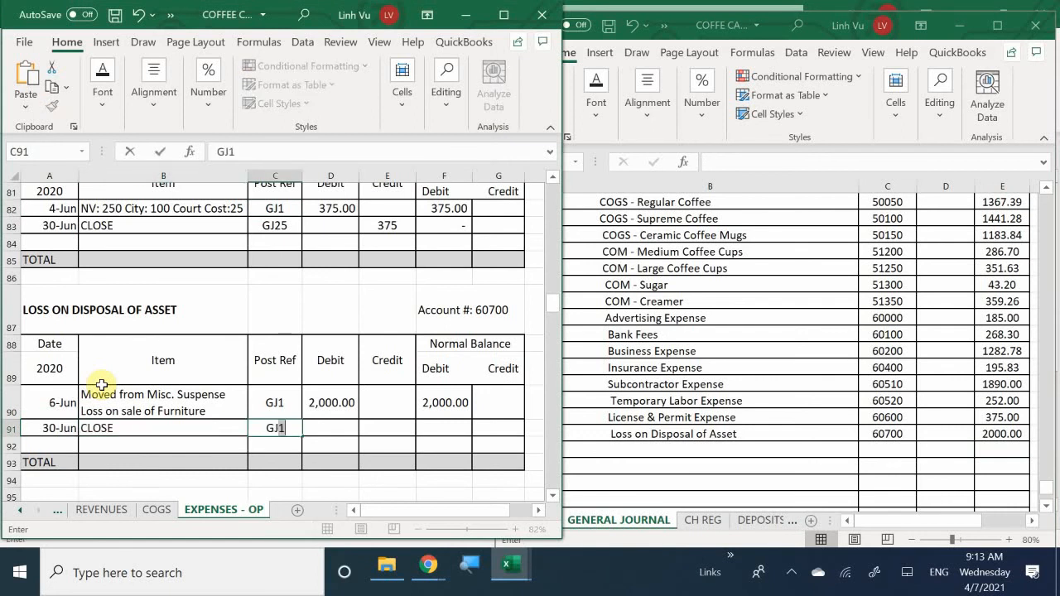
{"action": "key", "text": "BackSpace"}
{"action": "type", "text": "25"}
{"action": "key", "text": "Tab"}
{"action": "key", "text": "Tab"}
{"action": "type", "text": "2,00"}
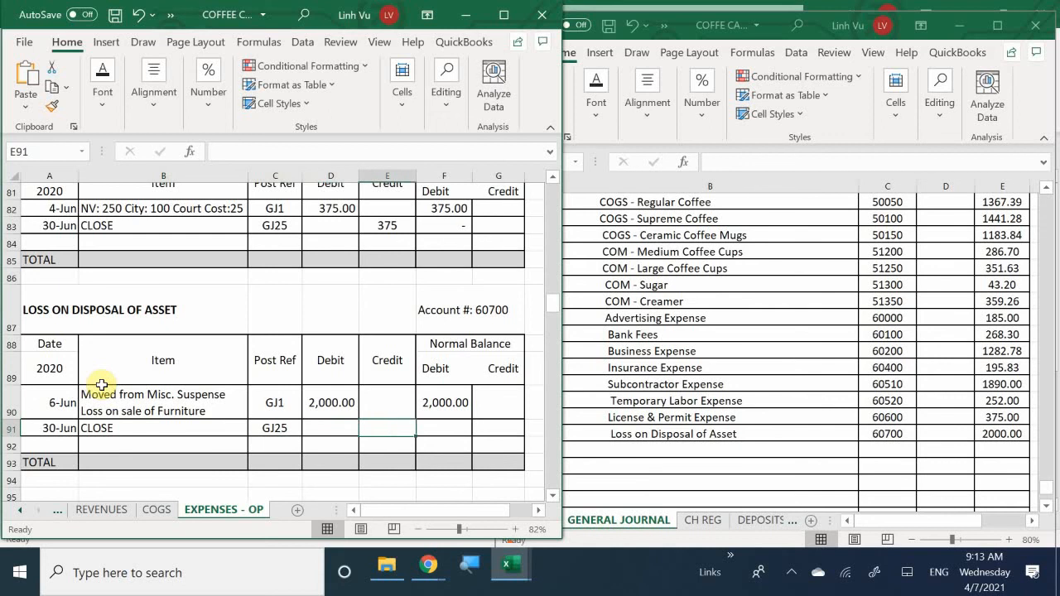
{"action": "type", "text": "00"}
{"action": "key", "text": "Return"}
Step: Compute the debit balance of the Loss on Disposal of Asset closing row with the formula =F90+D91-E91
{"action": "key", "text": "Right"}
{"action": "key", "text": "Up"}
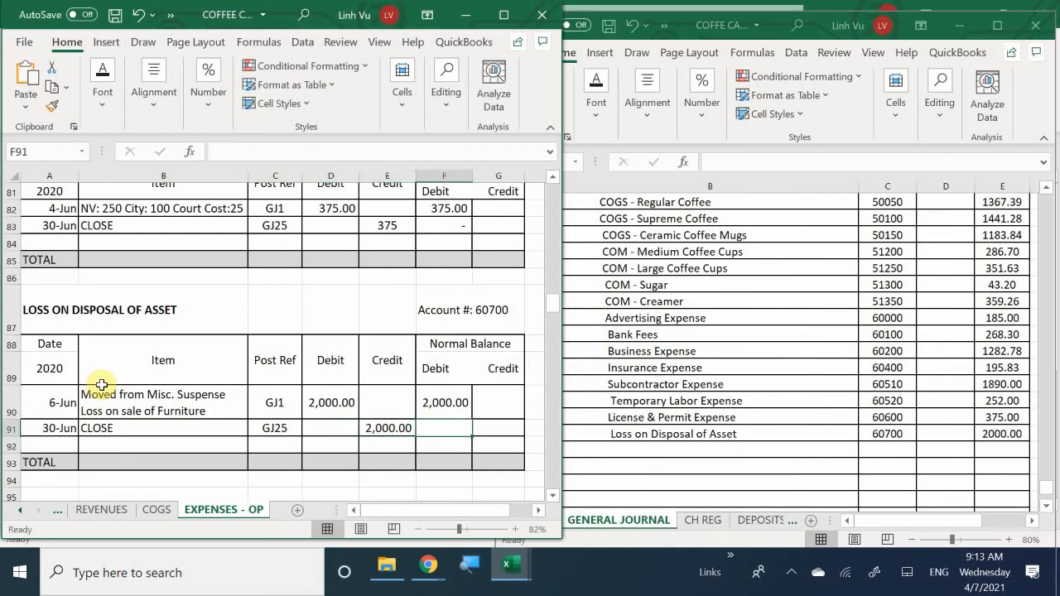
{"action": "type", "text": "="}
{"action": "key", "text": "Up"}
{"action": "type", "text": "+"}
{"action": "key", "text": "Left"}
{"action": "key", "text": "Left"}
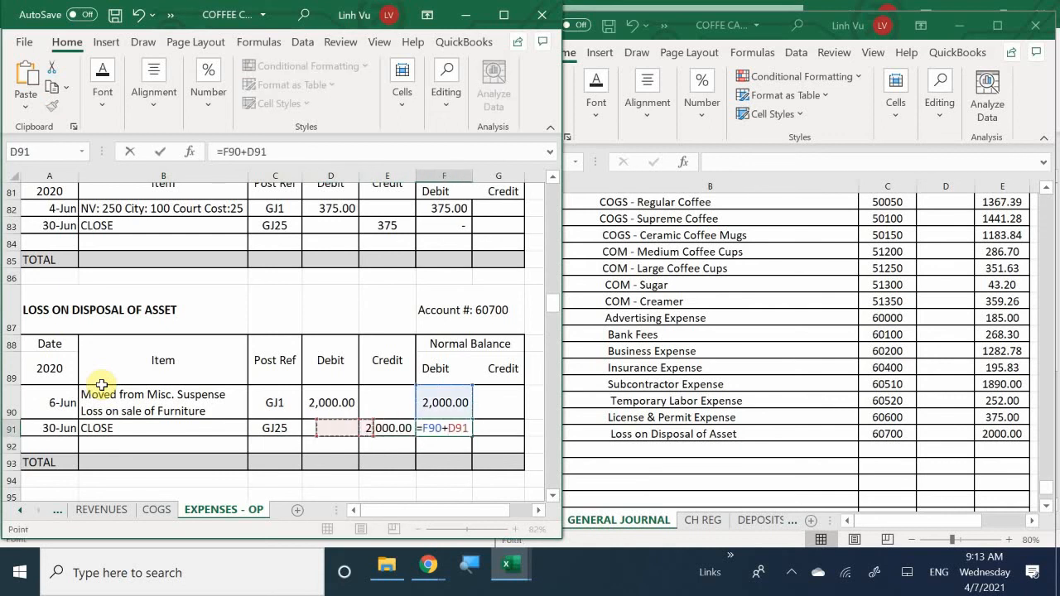
{"action": "type", "text": "-"}
{"action": "key", "text": "Left"}
{"action": "key", "text": "Return"}
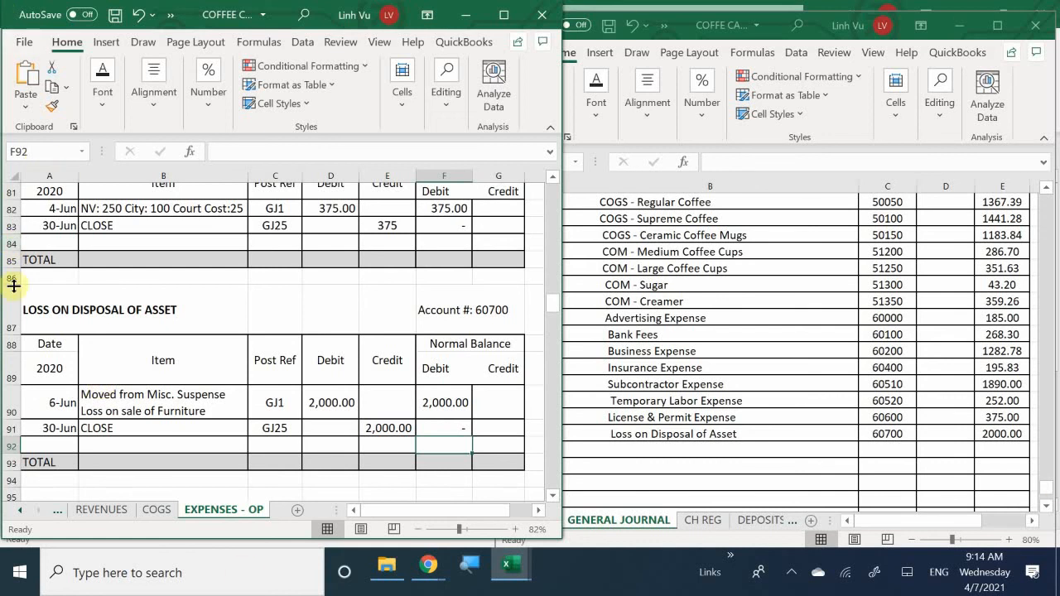
Step: Add an Office Supplies Expense line to the general journal directly below Loss on Disposal of Asset
{"action": "left_click", "coordinate": [253, 379]}
{"action": "scroll", "coordinate": [254, 379], "scroll_direction": "down", "scroll_amount": 2}
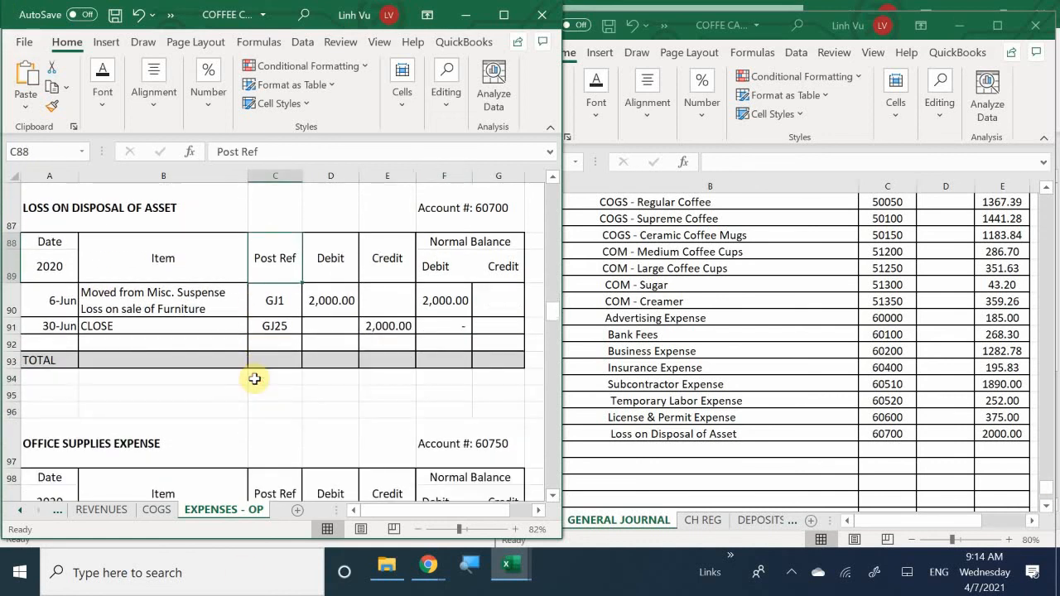
{"action": "scroll", "coordinate": [254, 379], "scroll_direction": "down", "scroll_amount": 2}
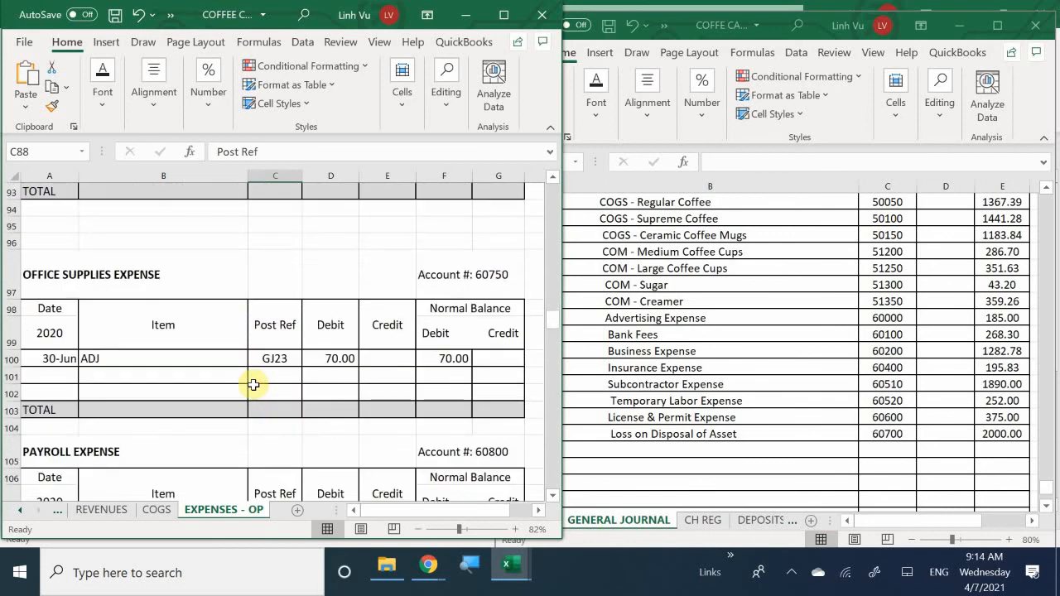
{"action": "scroll", "coordinate": [253, 384], "scroll_direction": "up", "scroll_amount": 1}
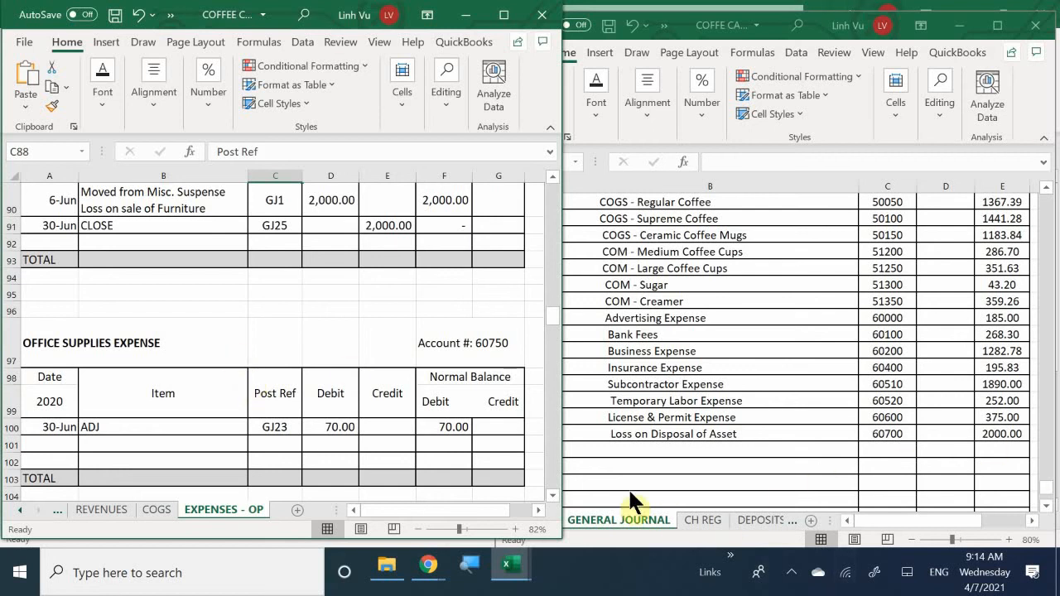
{"action": "left_click", "coordinate": [640, 437]}
{"action": "left_click", "coordinate": [609, 450]}
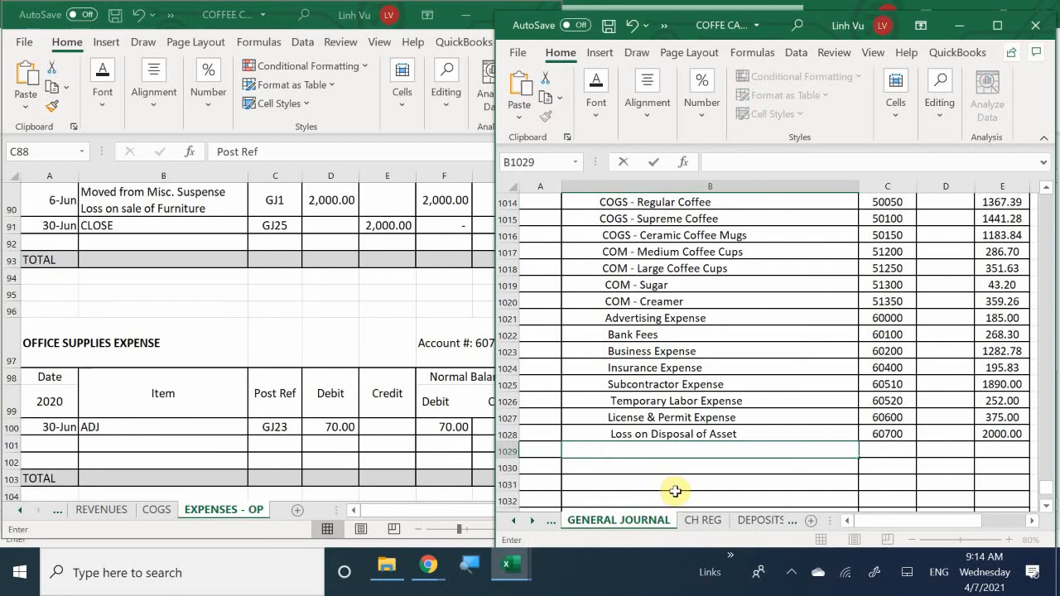
{"action": "type", "text": "Office Su"}
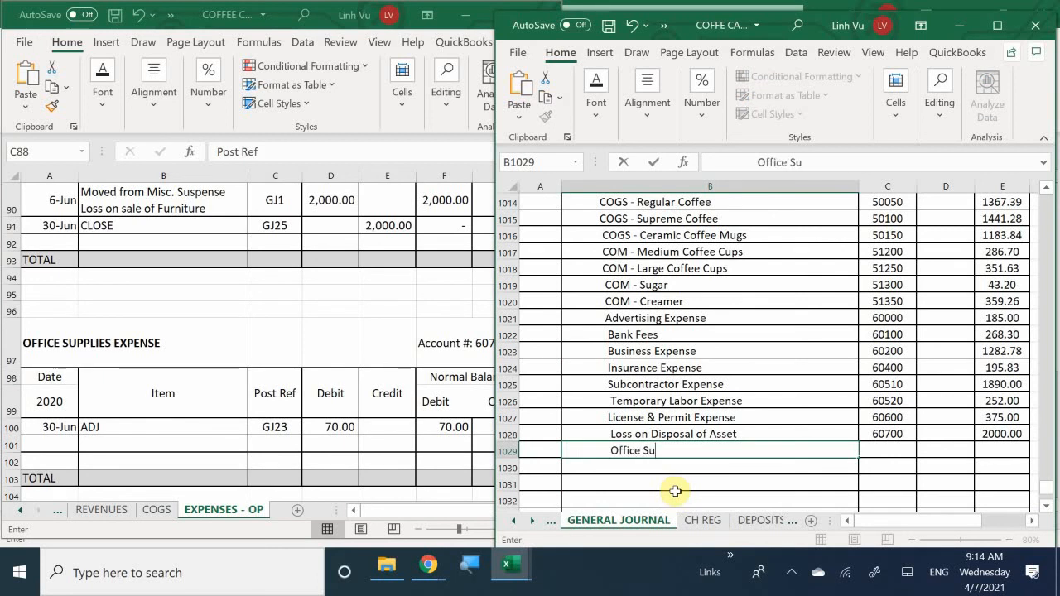
{"action": "type", "text": "pplies ex"}
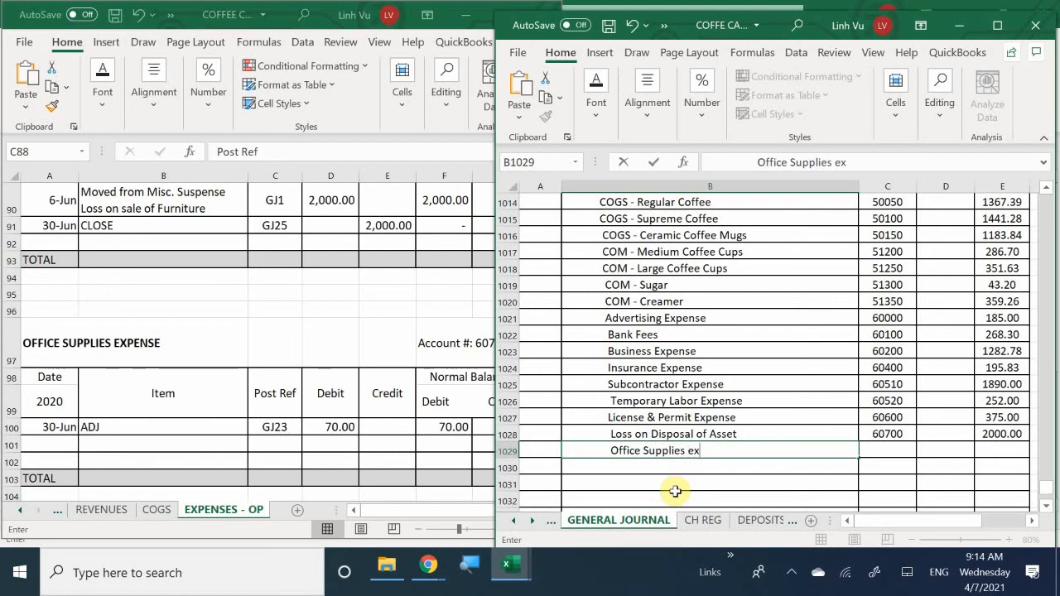
{"action": "key", "text": "BackSpace"}
{"action": "key", "text": "BackSpace"}
{"action": "type", "text": "Expense"}
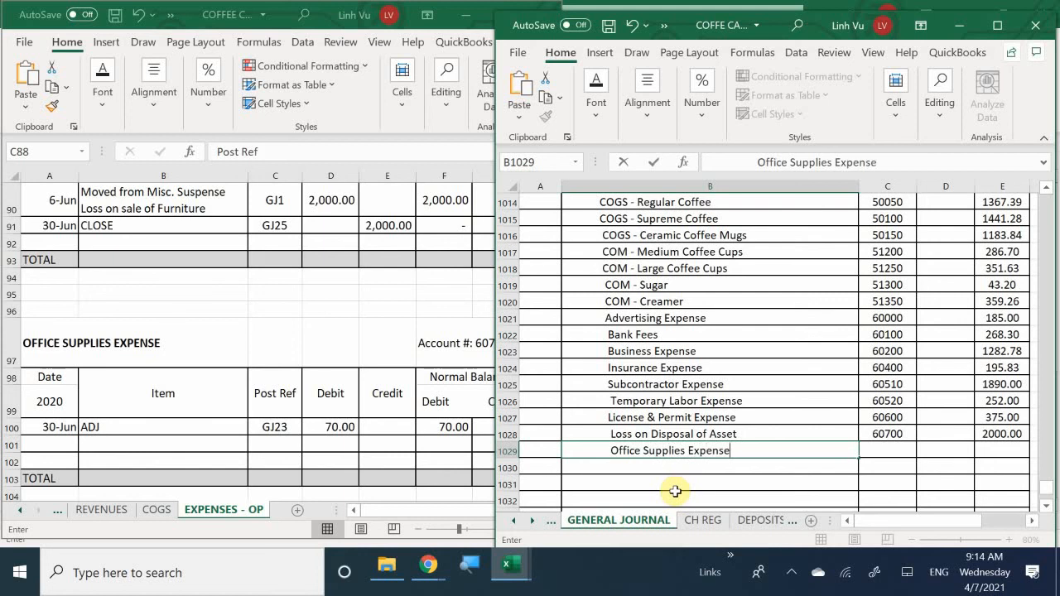
Step: Give the journal's Office Supplies Expense line PR 60750 and a credit of 70
{"action": "key", "text": "Tab"}
{"action": "type", "text": "60750"}
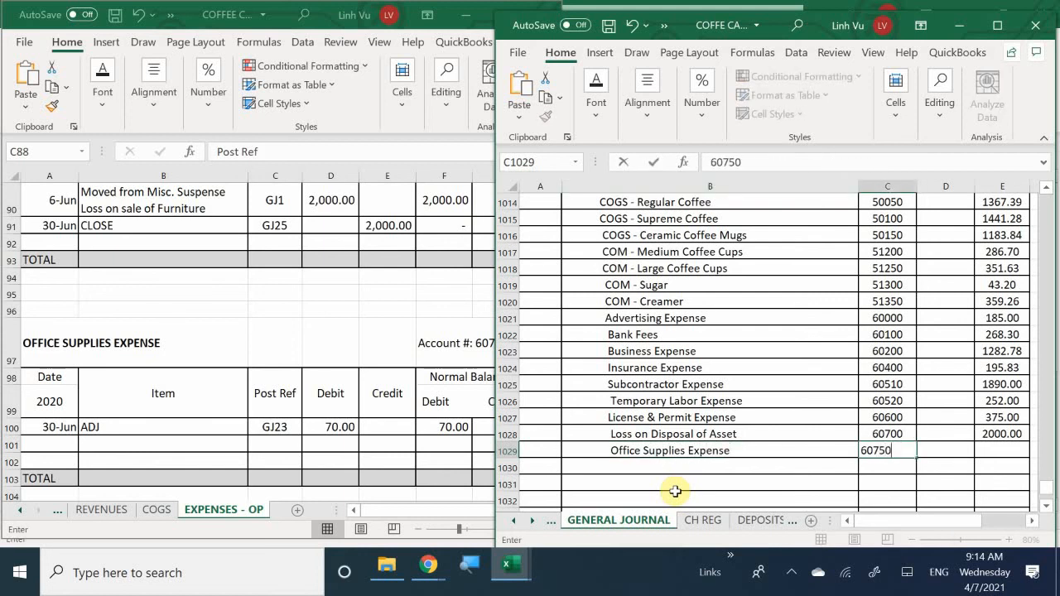
{"action": "key", "text": "Tab"}
{"action": "key", "text": "Tab"}
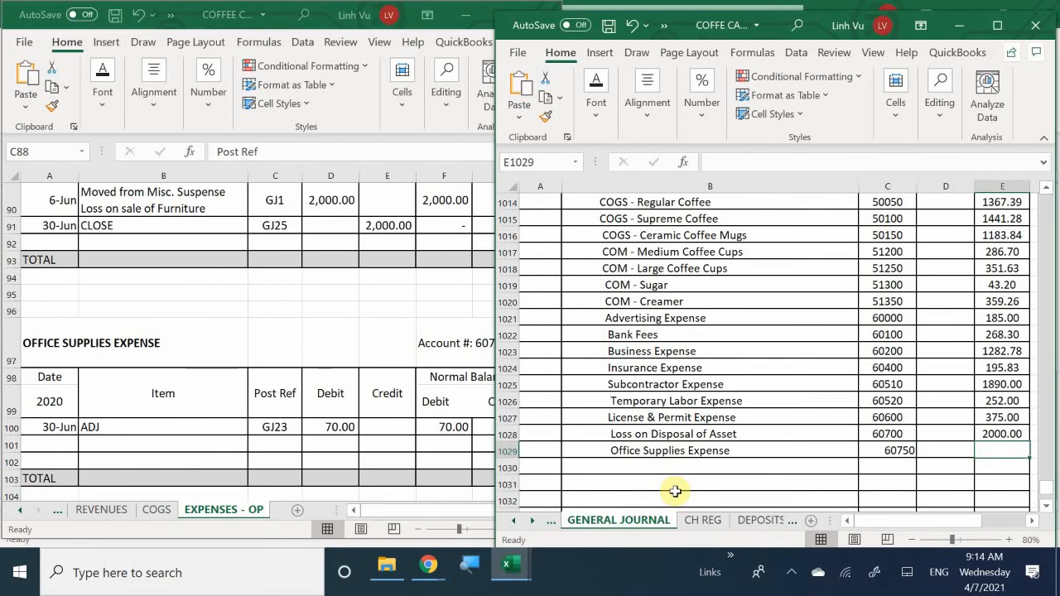
{"action": "type", "text": "70"}
{"action": "key", "text": "Return"}
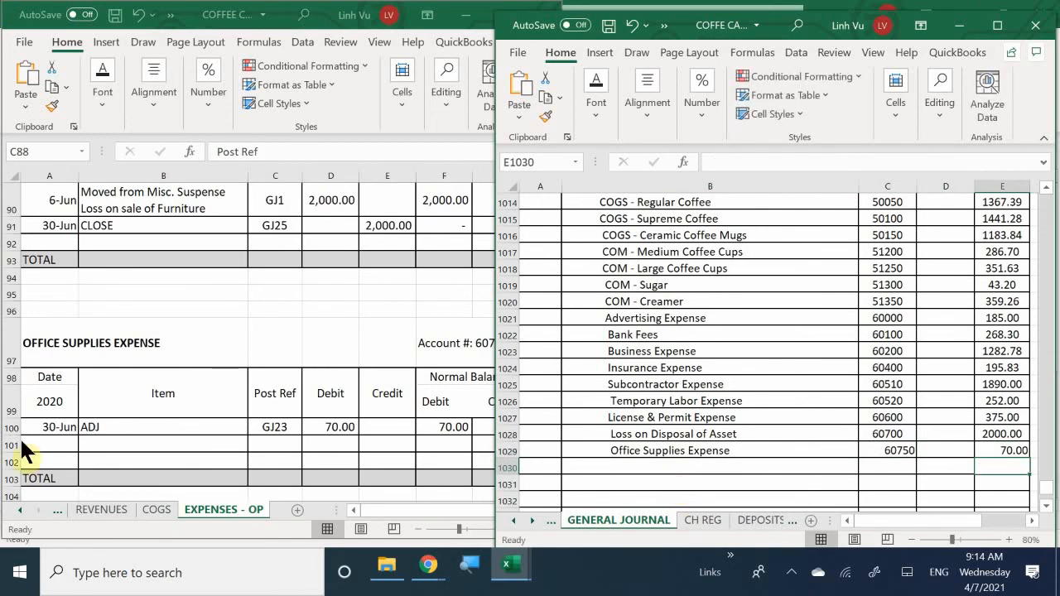
Step: Start the closing row in the Office Supplies Expense ledger below the ADJ entry, with date 6/30 and item CLOSE
{"action": "left_click", "coordinate": [77, 437]}
{"action": "left_click", "coordinate": [45, 446]}
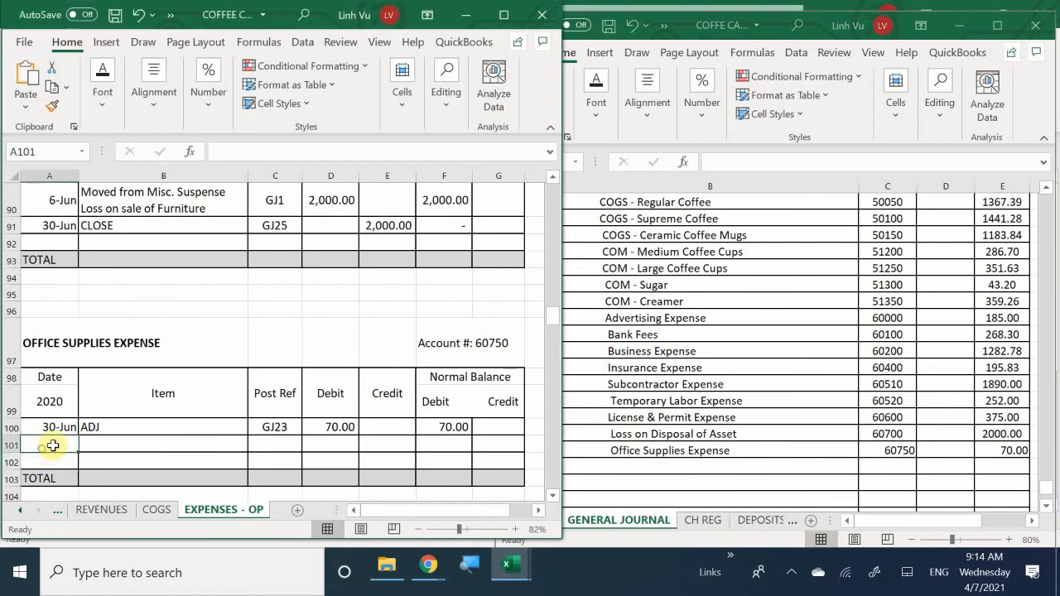
{"action": "type", "text": "6/30"}
{"action": "key", "text": "Tab"}
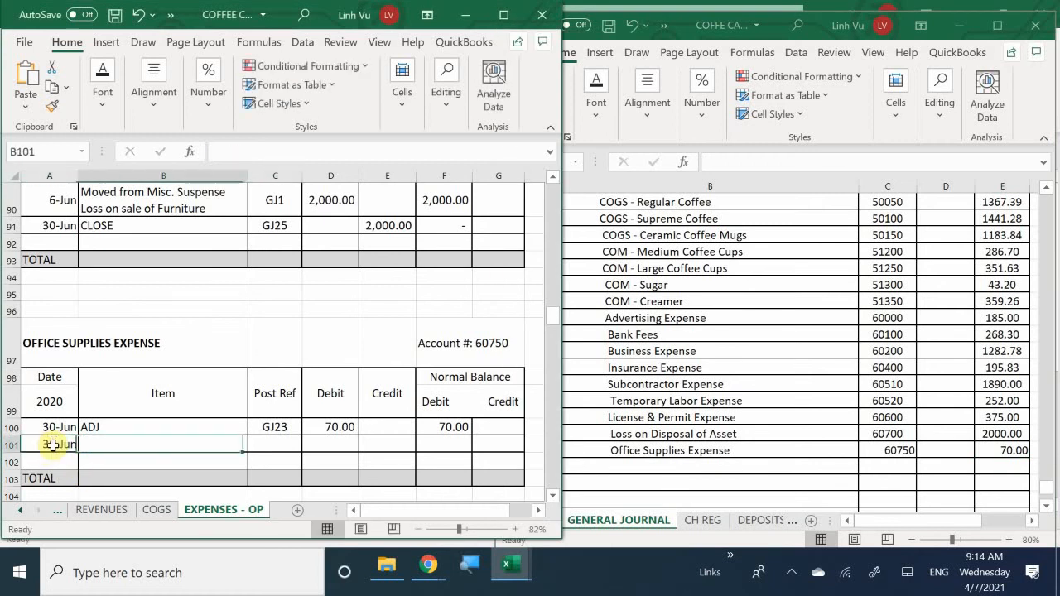
{"action": "type", "text": "CKS"}
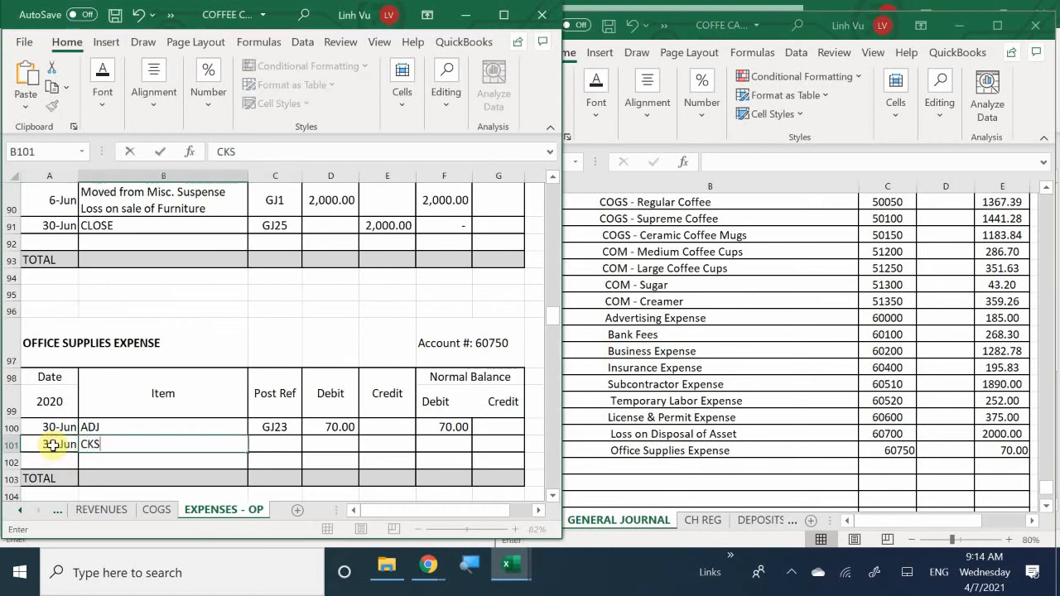
{"action": "key", "text": "BackSpace"}
{"action": "type", "text": "OSE"}
Step: Give the Office Supplies Expense closing row the post reference GJ25 and a credit of 70
{"action": "key", "text": "Tab"}
{"action": "type", "text": "G"}
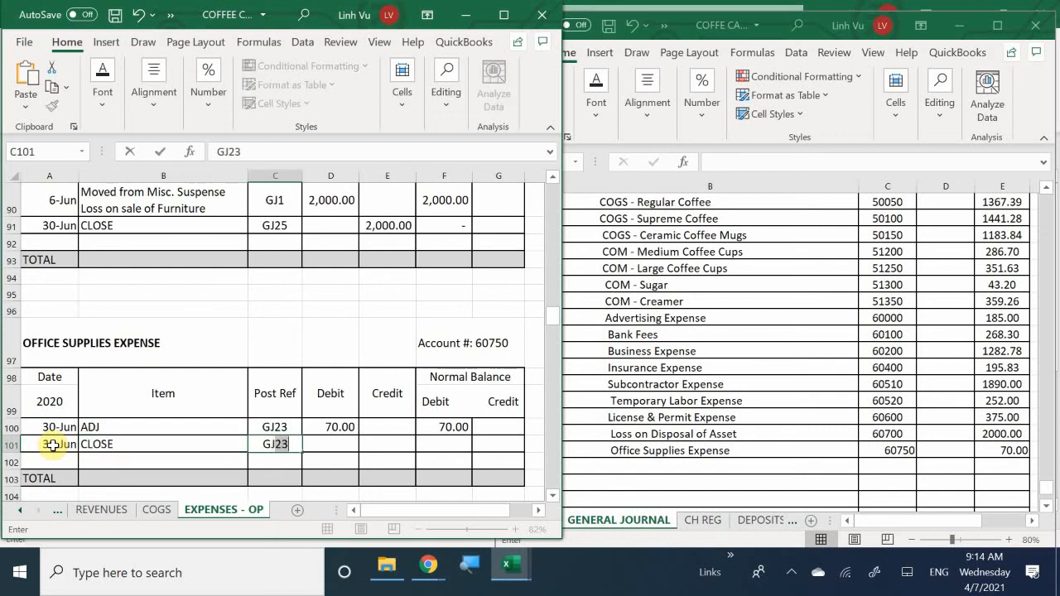
{"action": "type", "text": "J25"}
{"action": "key", "text": "Tab"}
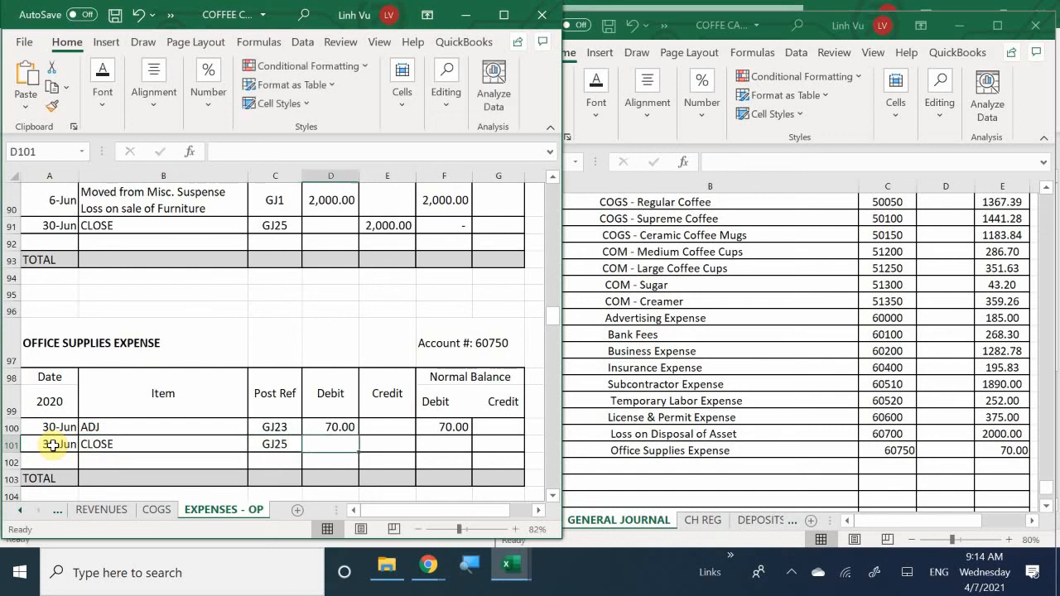
{"action": "key", "text": "Tab"}
{"action": "type", "text": "70"}
{"action": "key", "text": "Tab"}
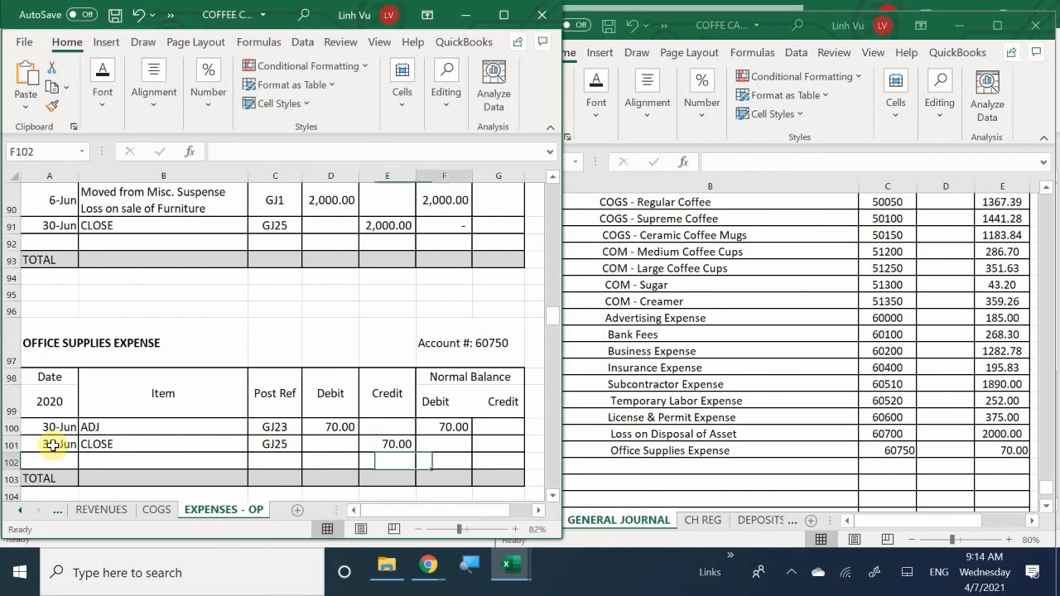
Step: Compute the debit balance of the Office Supplies Expense closing row with the formula =F100+D101-E101
{"action": "type", "text": "="}
{"action": "key", "text": "Up"}
{"action": "type", "text": "+"}
{"action": "key", "text": "Left"}
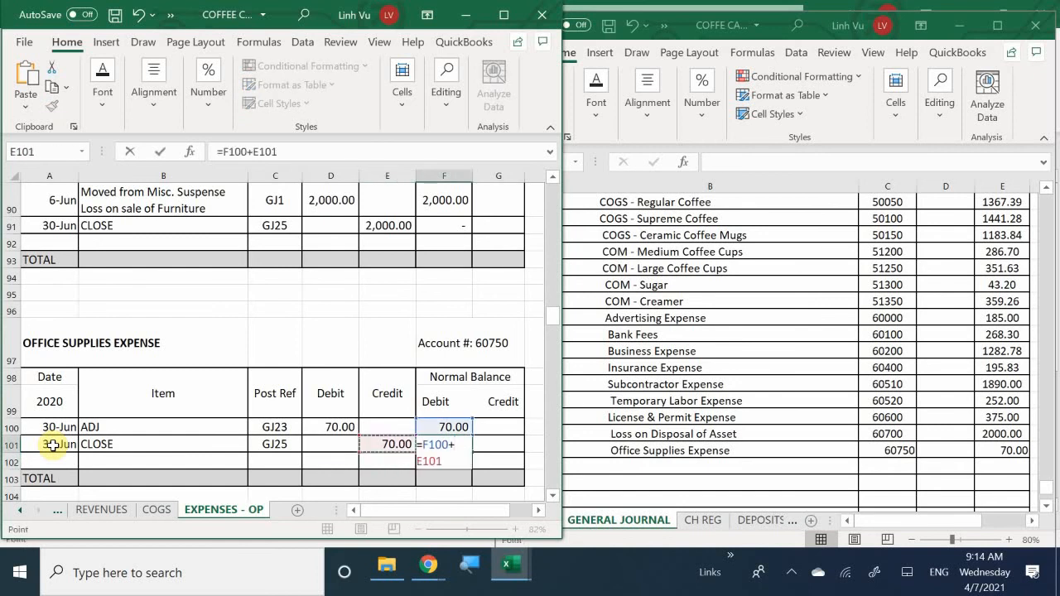
{"action": "key", "text": "Left"}
{"action": "type", "text": "-"}
{"action": "key", "text": "Left"}
{"action": "key", "text": "Return"}
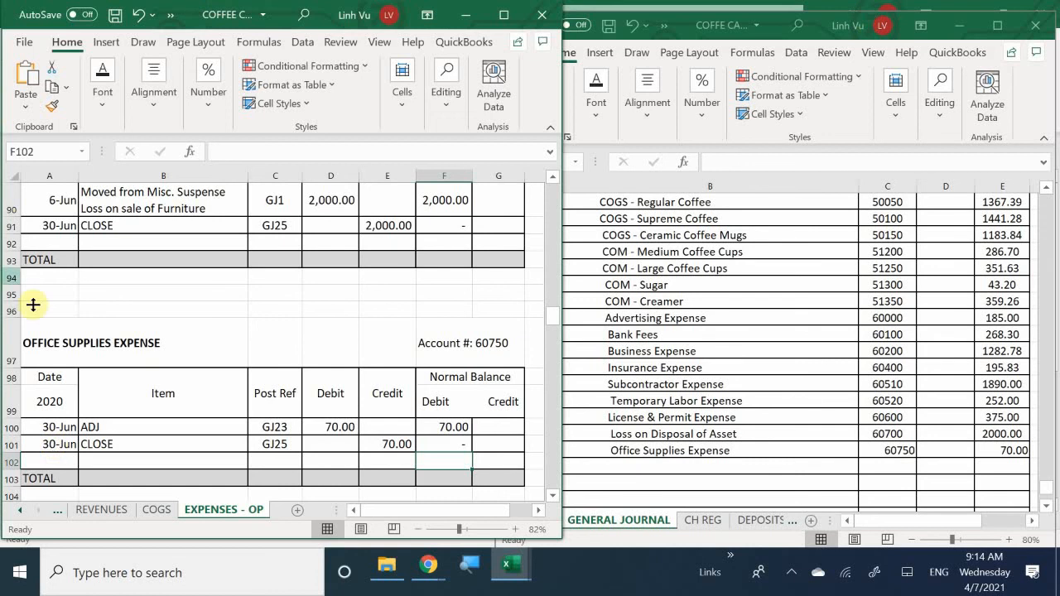
Step: Find the next expense ledger with a balance and add a Salaries & Wages Expense line to the journal below Office Supplies Expense
{"action": "left_click", "coordinate": [268, 409]}
{"action": "scroll", "coordinate": [269, 409], "scroll_direction": "down", "scroll_amount": 3}
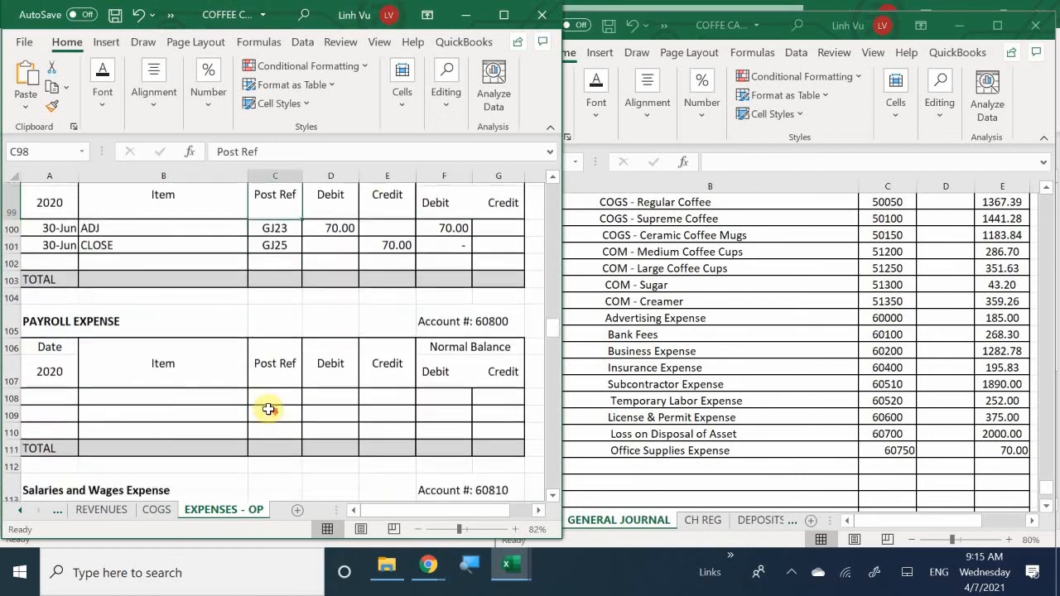
{"action": "scroll", "coordinate": [268, 409], "scroll_direction": "up", "scroll_amount": 1}
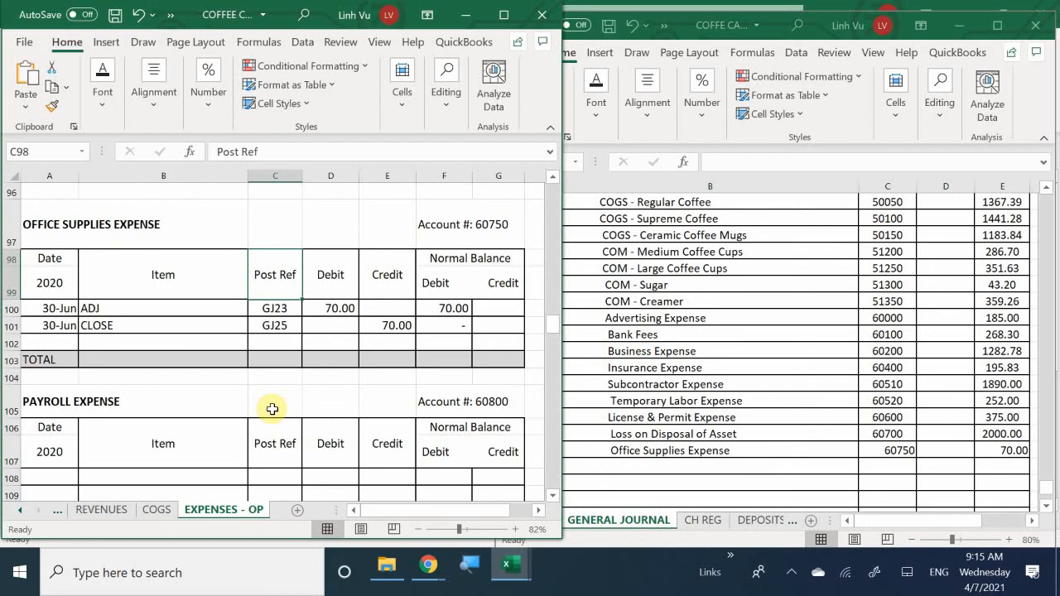
{"action": "scroll", "coordinate": [271, 409], "scroll_direction": "down", "scroll_amount": 1}
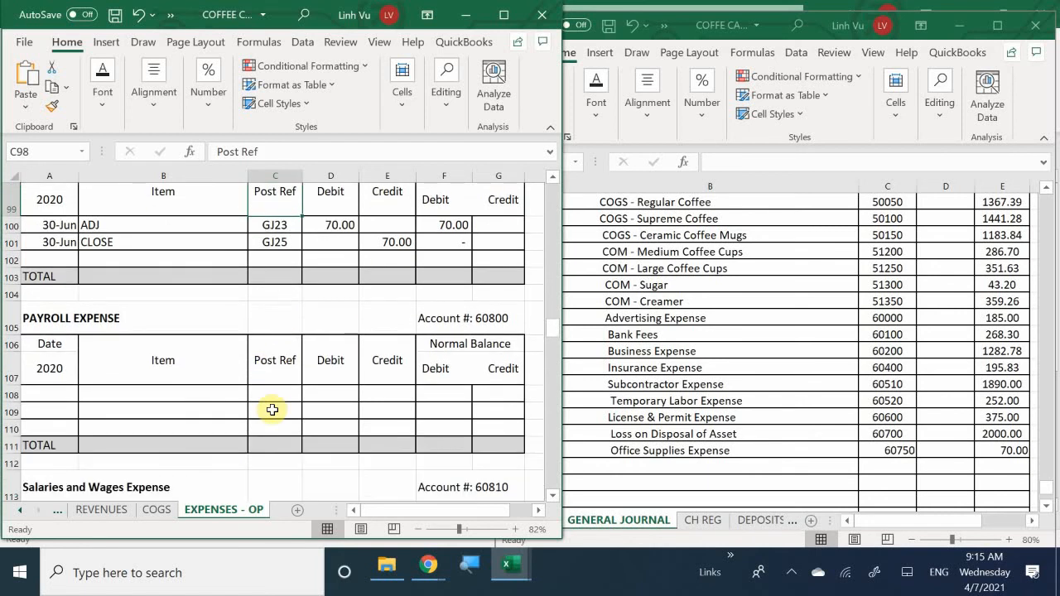
{"action": "scroll", "coordinate": [273, 410], "scroll_direction": "down", "scroll_amount": 1}
{"action": "scroll", "coordinate": [273, 410], "scroll_direction": "down", "scroll_amount": 2}
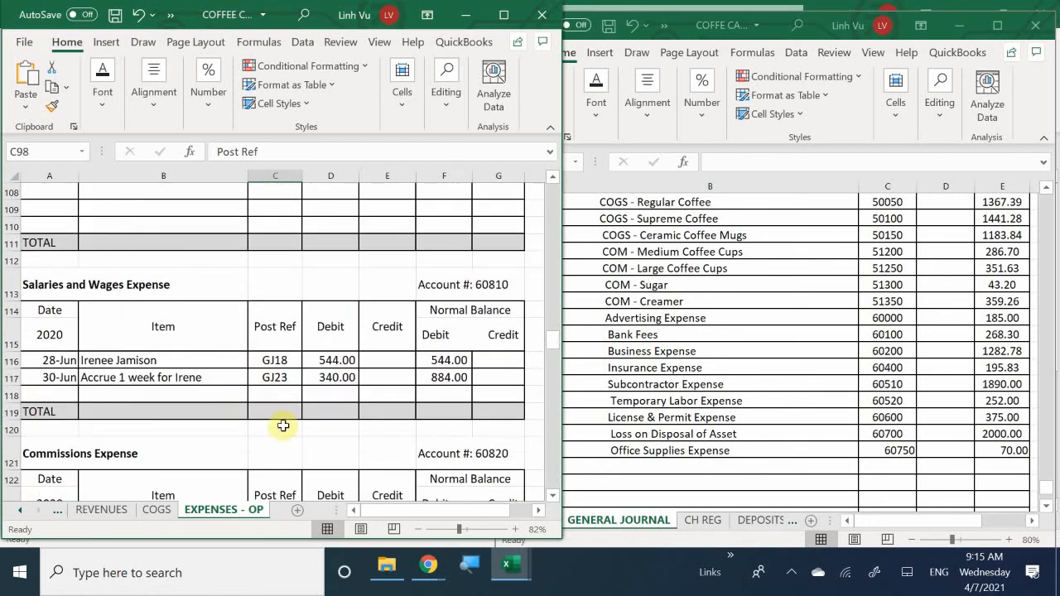
{"action": "left_click", "coordinate": [604, 340]}
{"action": "scroll", "coordinate": [608, 332], "scroll_direction": "down", "scroll_amount": 1}
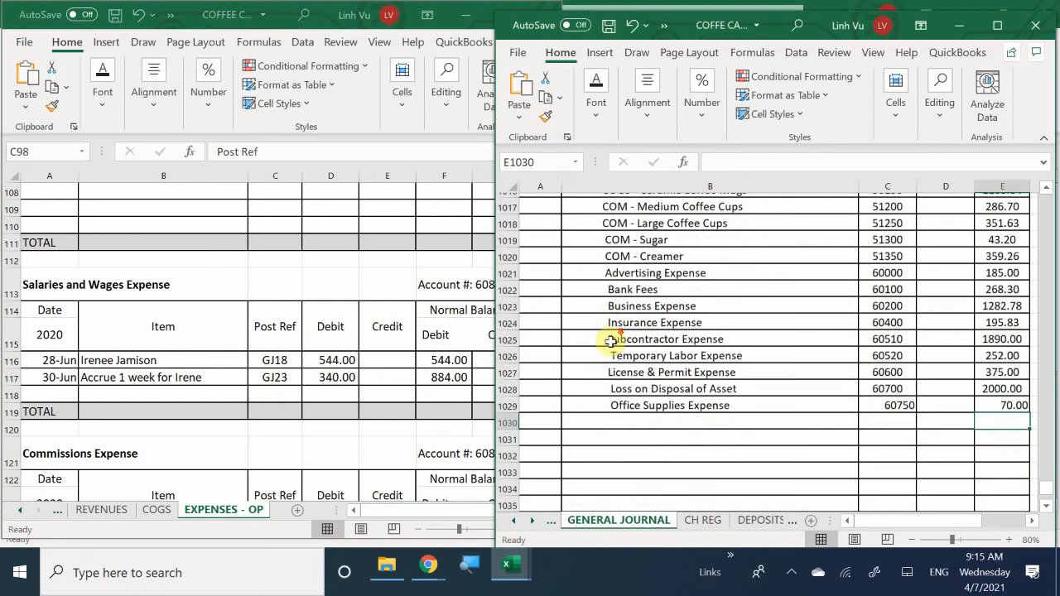
{"action": "left_click", "coordinate": [605, 420]}
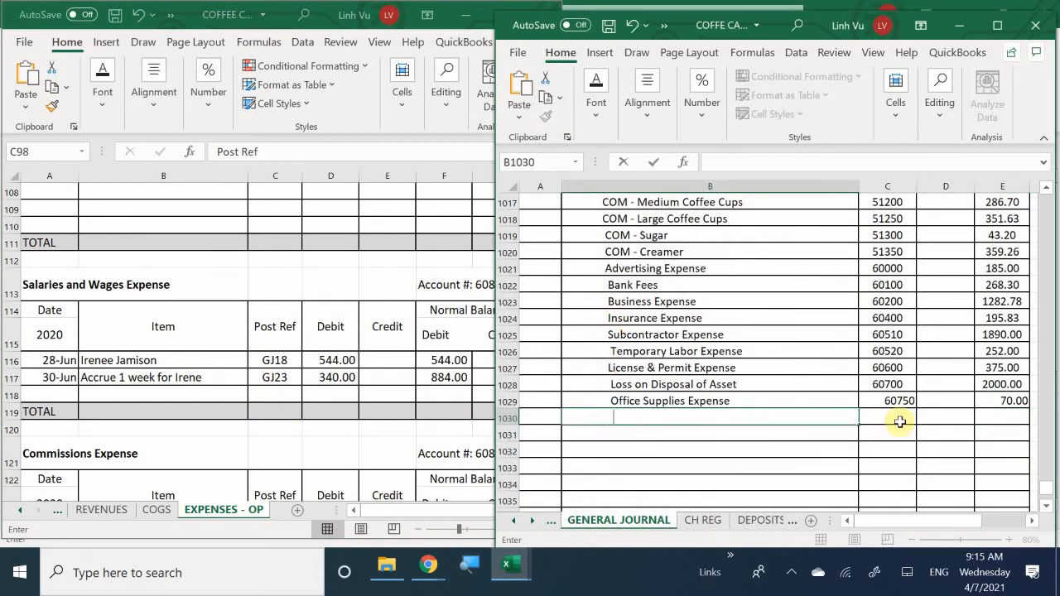
{"action": "type", "text": "Salaries &"}
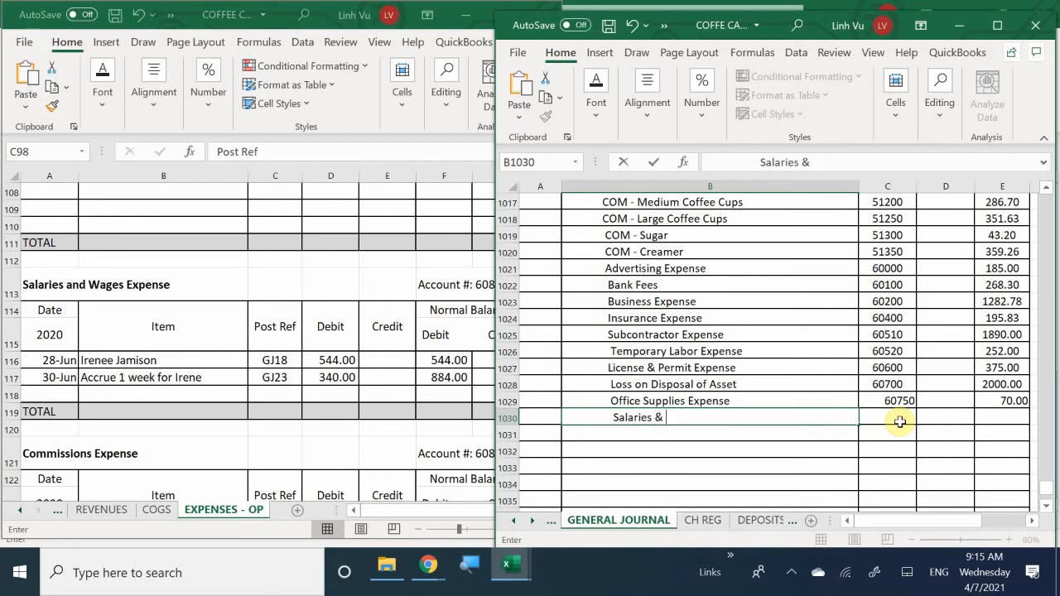
{"action": "type", "text": " Wages Exp"}
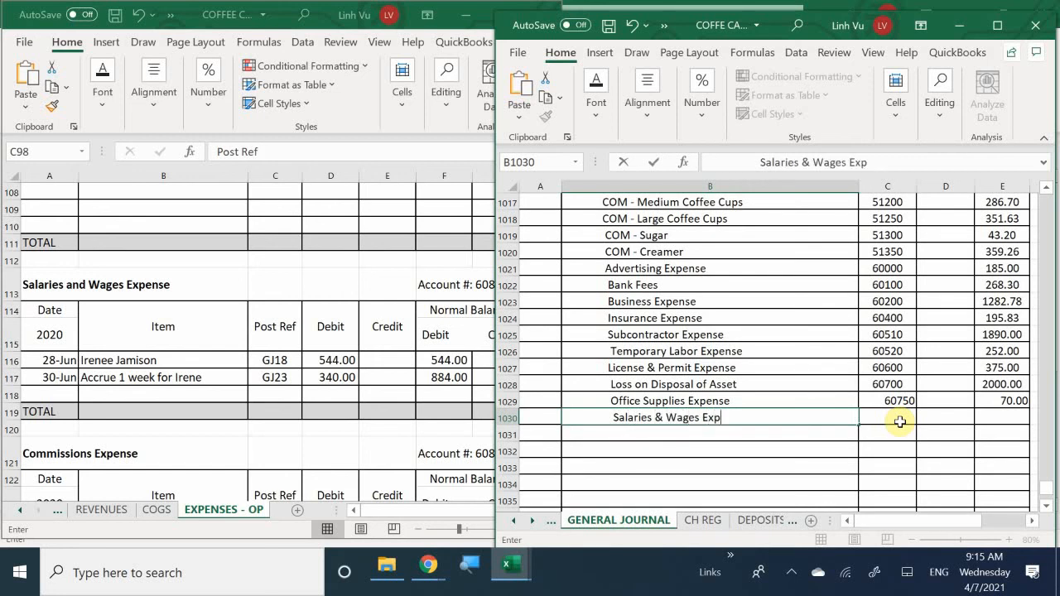
{"action": "type", "text": "ense"}
Step: Give the journal's Salaries & Wages Expense line PR 60810 and a credit of 884
{"action": "left_click", "coordinate": [899, 423]}
{"action": "left_click", "coordinate": [326, 310]}
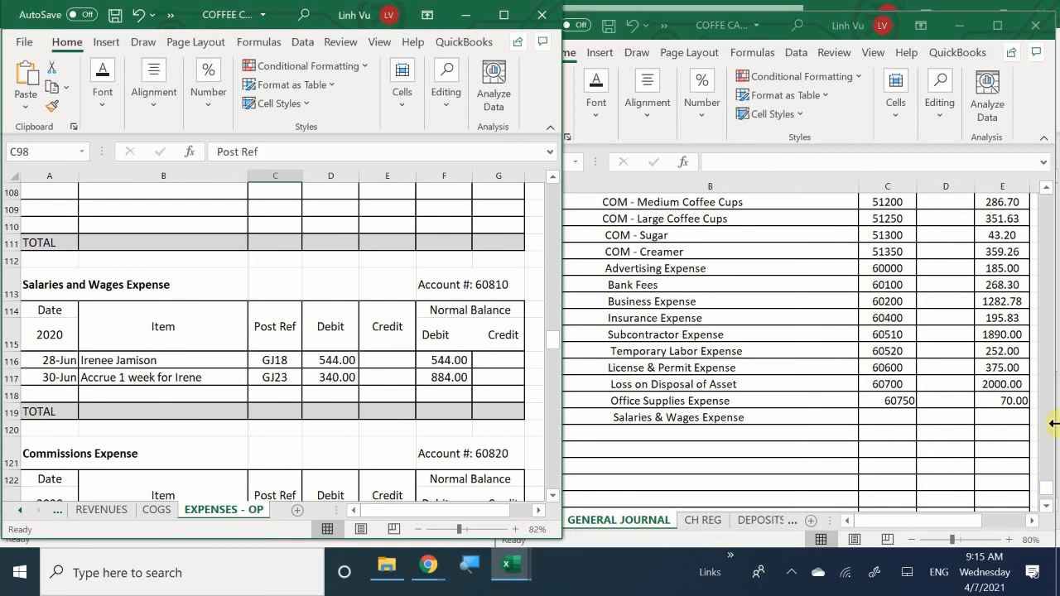
{"action": "left_click", "coordinate": [876, 418]}
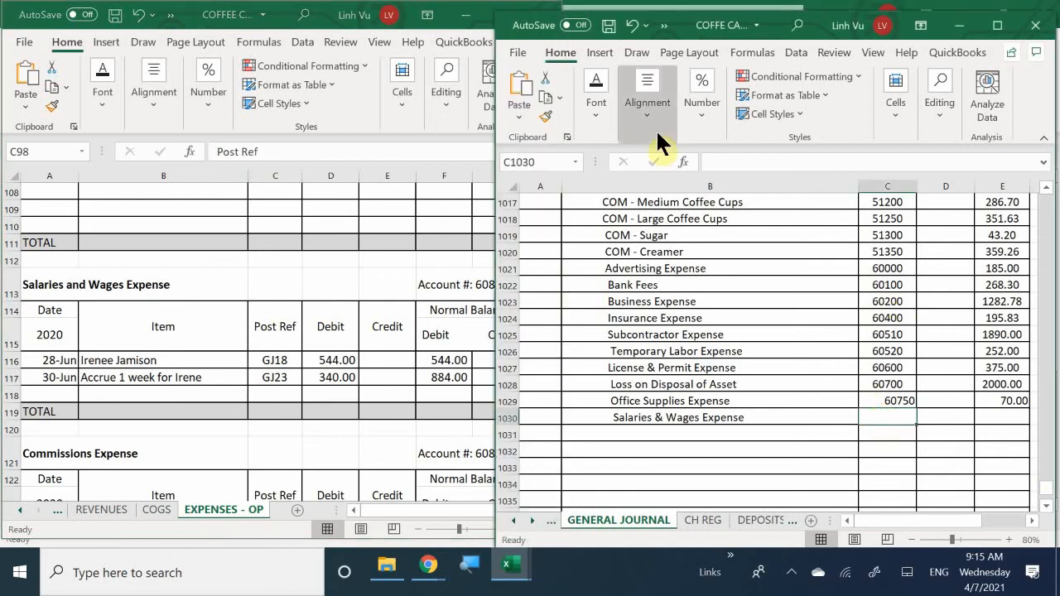
{"action": "type", "text": "60810"}
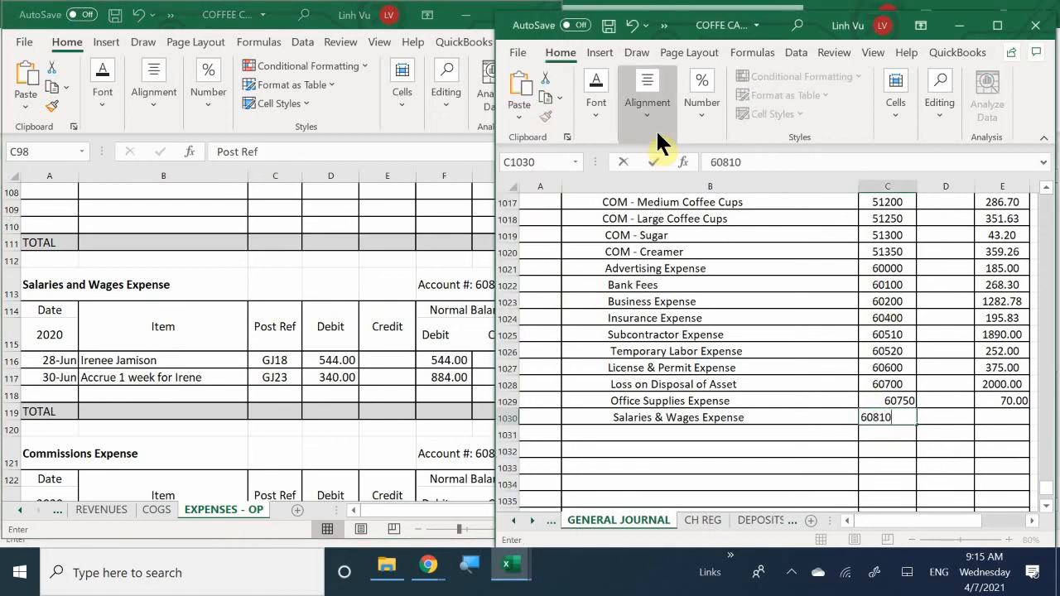
{"action": "key", "text": "Return"}
{"action": "key", "text": "Right"}
{"action": "key", "text": "Up"}
{"action": "key", "text": "Right"}
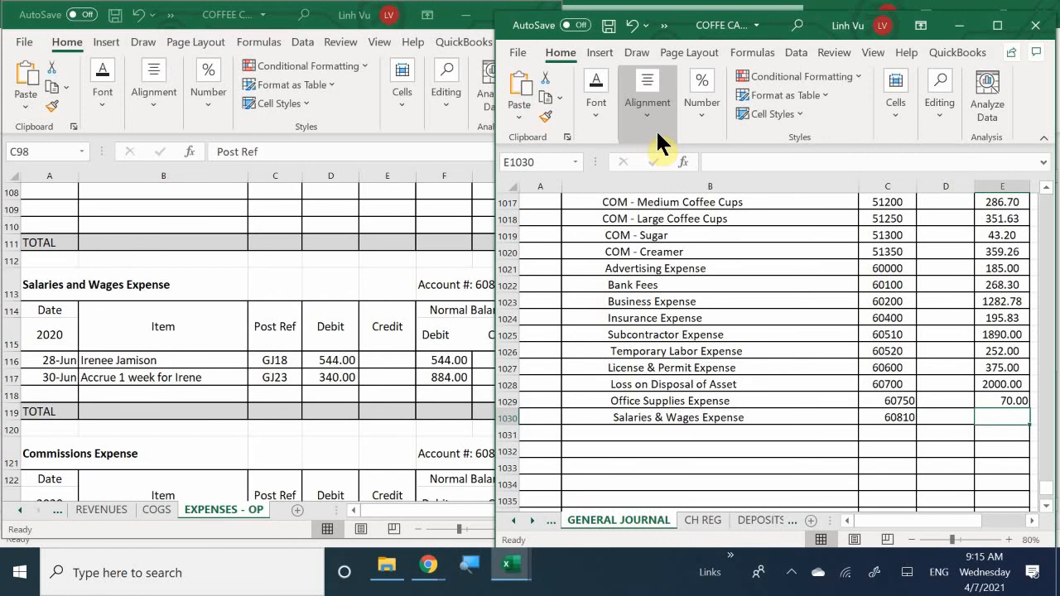
{"action": "type", "text": "884"}
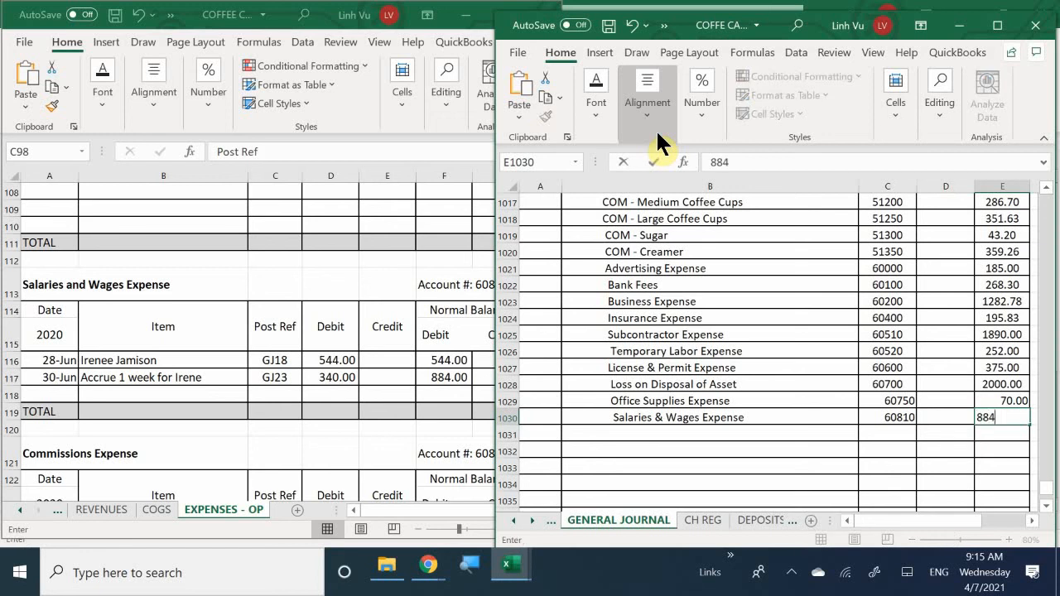
{"action": "key", "text": "Return"}
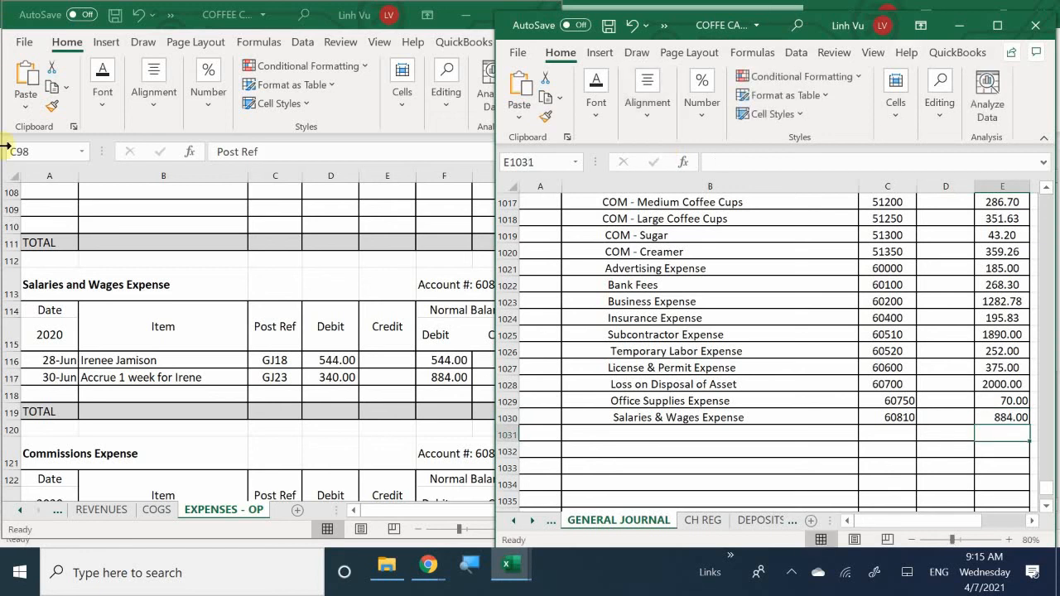
Step: Start the closing row in the Salaries and Wages Expense ledger below the 30-Jun accrual, with date 6/30 and item CLOSE
{"action": "left_click", "coordinate": [51, 404]}
{"action": "left_click", "coordinate": [50, 396]}
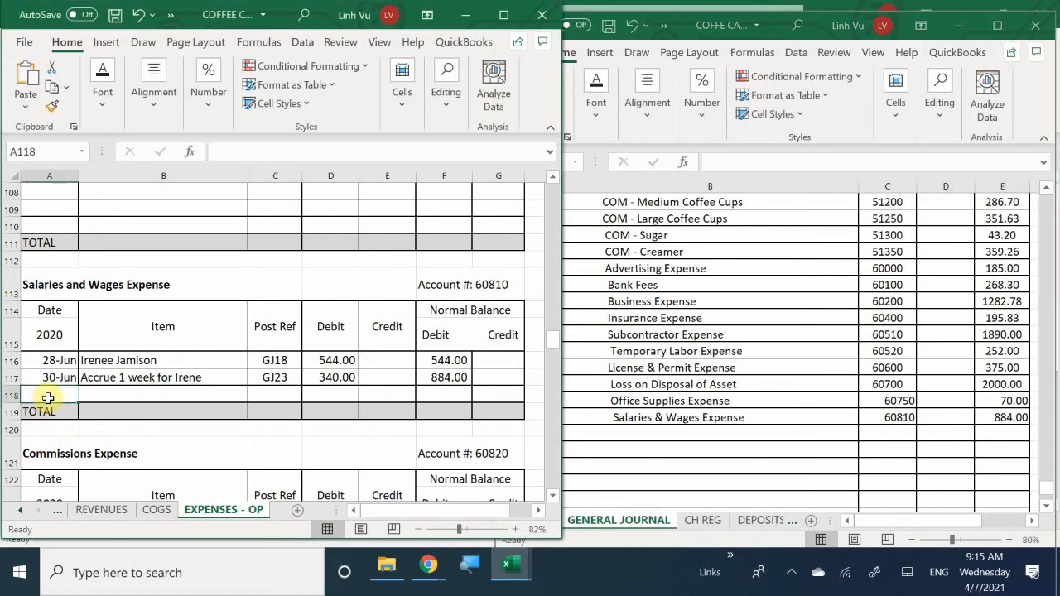
{"action": "type", "text": "6/30"}
{"action": "key", "text": "Tab"}
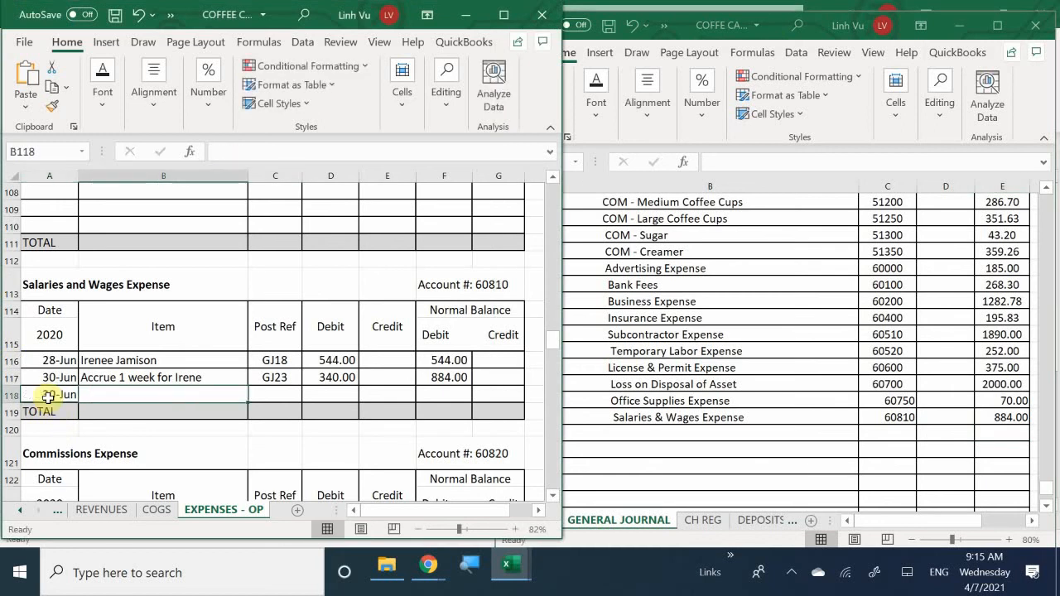
{"action": "type", "text": "CLOSE"}
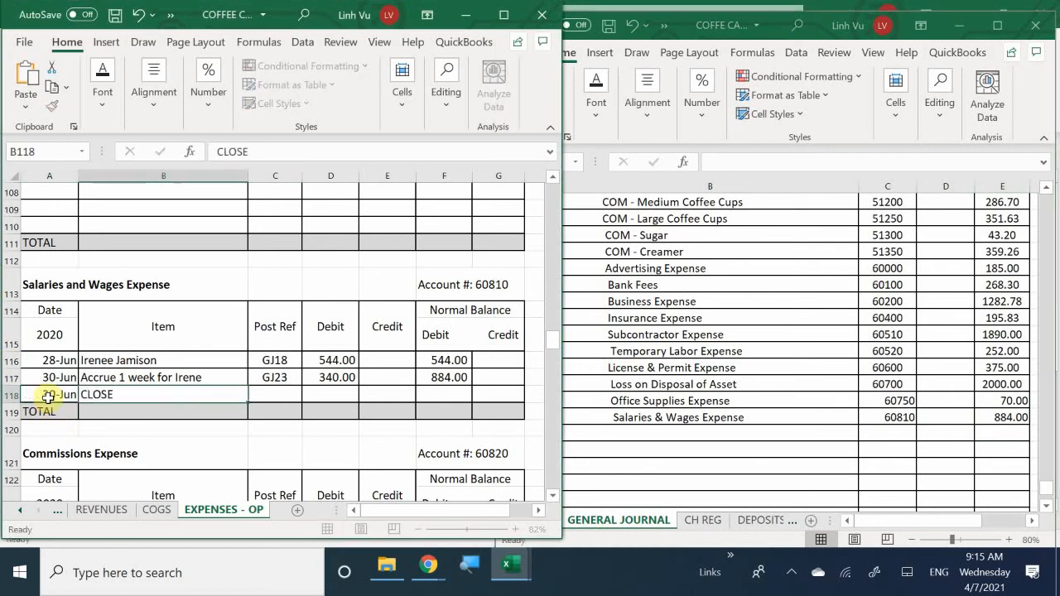
Step: Enter the post reference GJ25 in the closing row of the Salaries and Wages Expense ledger
{"action": "key", "text": "Tab"}
{"action": "type", "text": "GK"}
{"action": "key", "text": "BackSpace"}
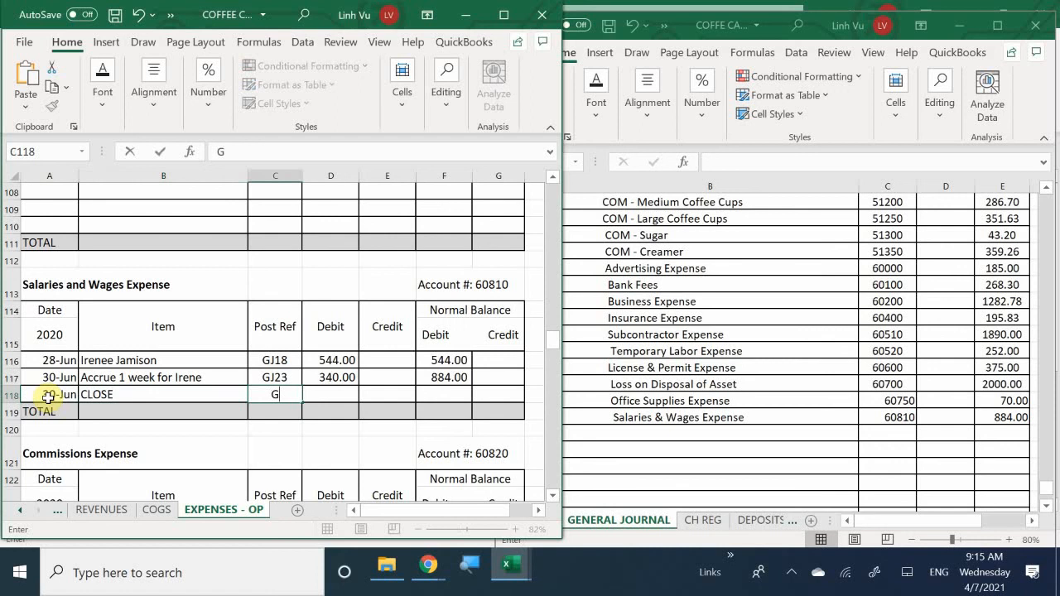
{"action": "type", "text": "K"}
{"action": "key", "text": "BackSpace"}
{"action": "type", "text": "H"}
{"action": "key", "text": "BackSpace"}
{"action": "type", "text": "H"}
{"action": "key", "text": "BackSpace"}
{"action": "type", "text": "H"}
{"action": "key", "text": "BackSpace"}
{"action": "type", "text": "H"}
{"action": "key", "text": "BackSpace"}
{"action": "type", "text": "J25"}
{"action": "key", "text": "Tab"}
{"action": "key", "text": "Tab"}
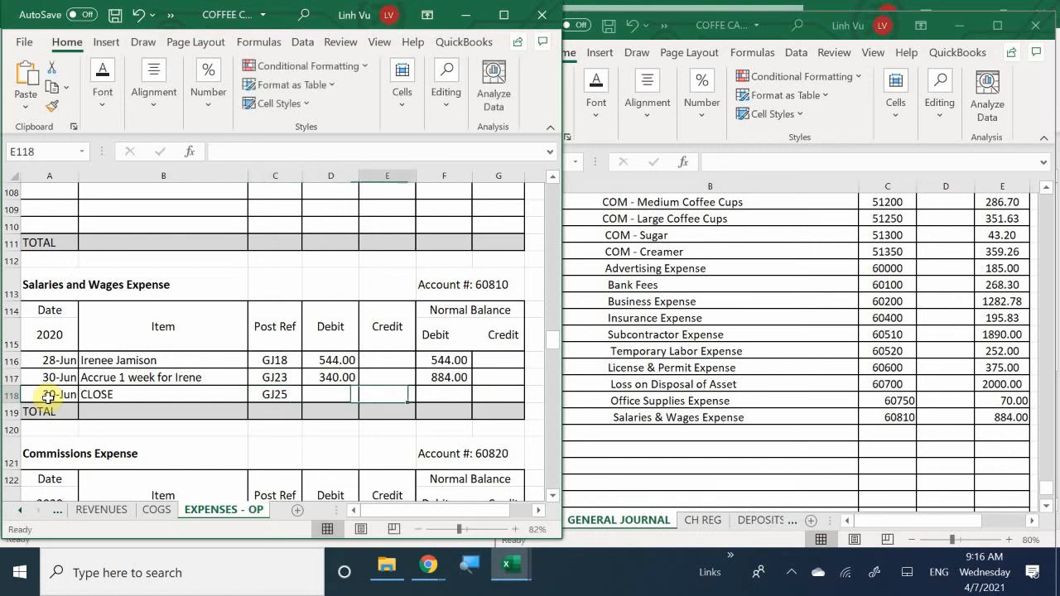
Step: Credit 884 in the Salaries and Wages Expense closing row and fill the running debit balance formula down to it
{"action": "type", "text": "884"}
{"action": "key", "text": "Return"}
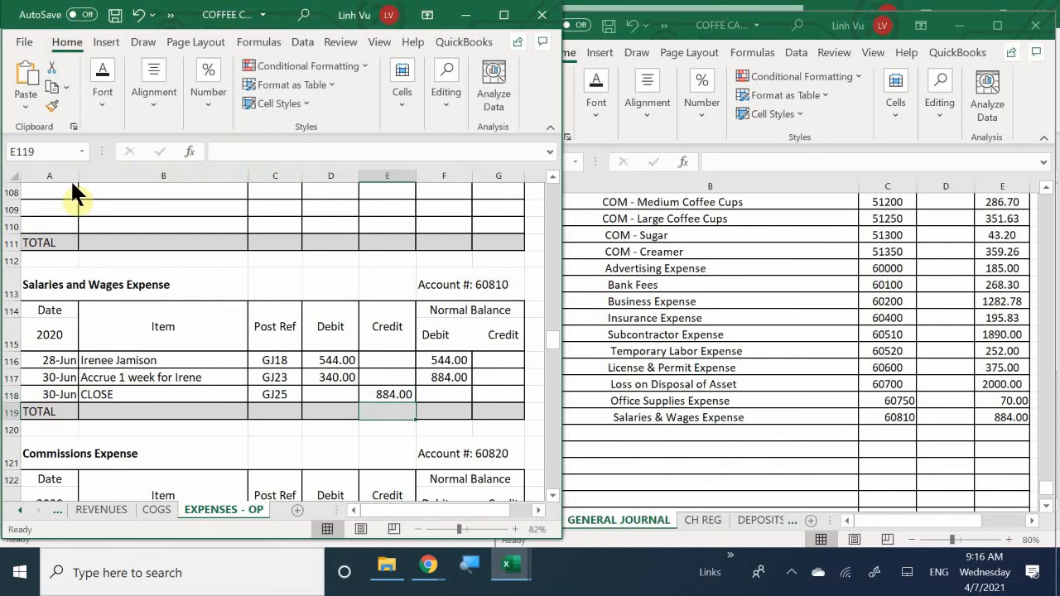
{"action": "left_click", "coordinate": [465, 376]}
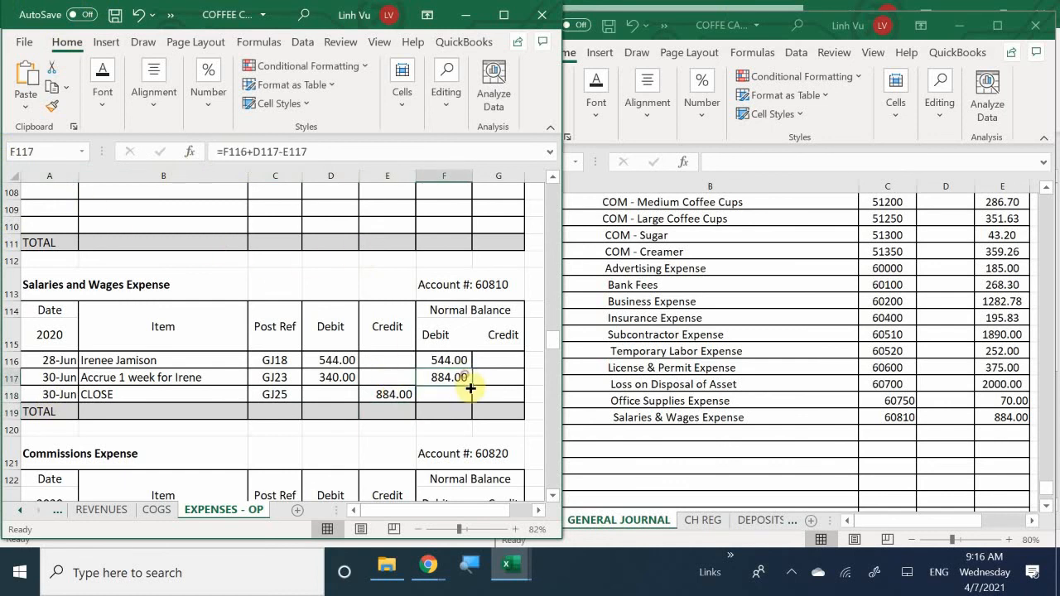
{"action": "left_click_drag", "start_coordinate": [472, 386], "coordinate": [474, 402]}
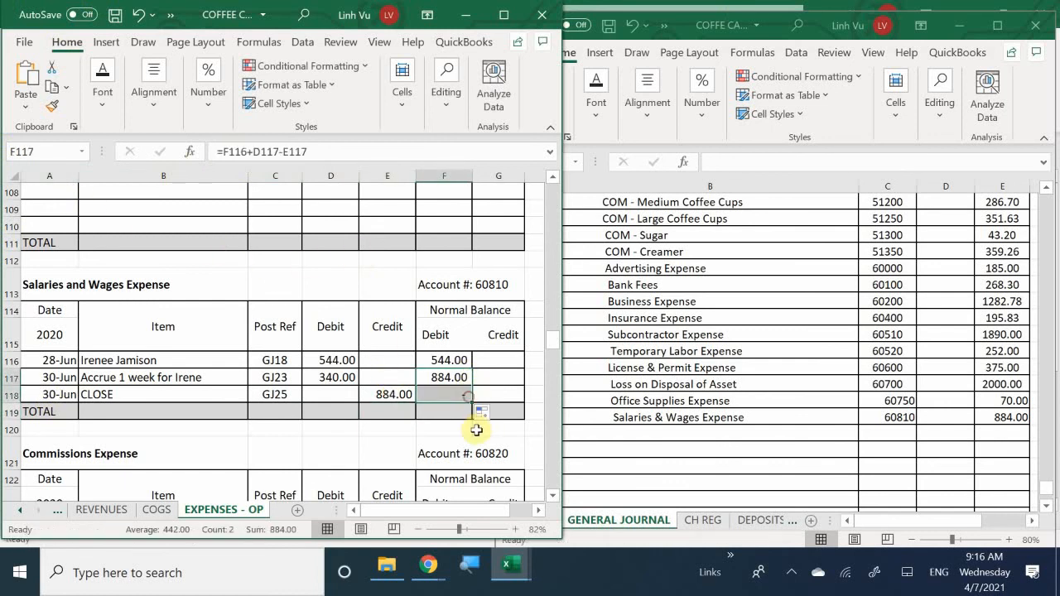
Step: Find the next expense ledger with a balance and add a Commissions Expense line to the journal below Salaries & Wages Expense
{"action": "left_click", "coordinate": [447, 452]}
{"action": "scroll", "coordinate": [449, 449], "scroll_direction": "down", "scroll_amount": 2}
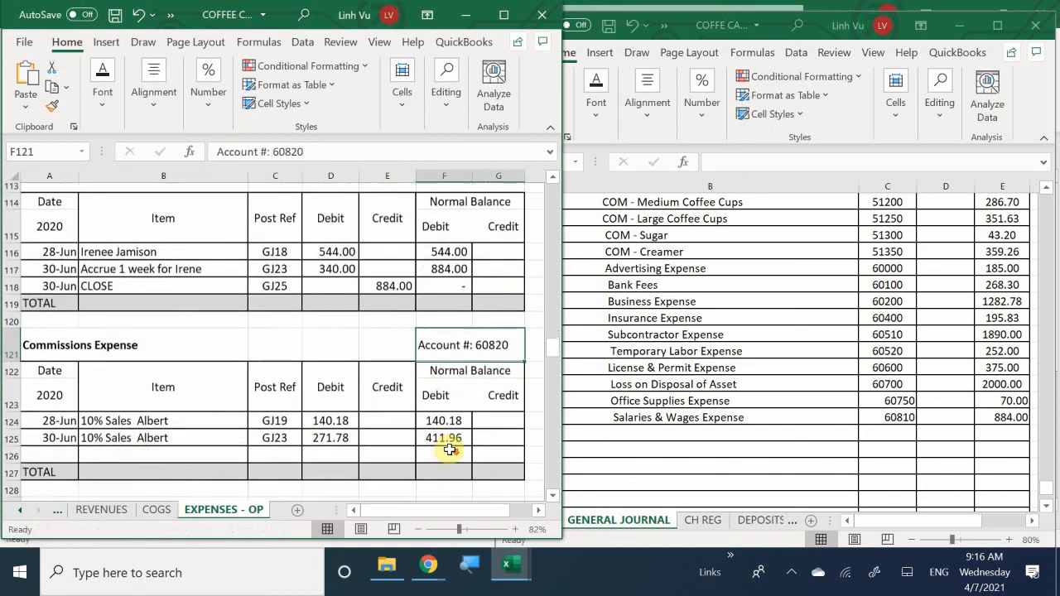
{"action": "scroll", "coordinate": [449, 449], "scroll_direction": "down", "scroll_amount": 1}
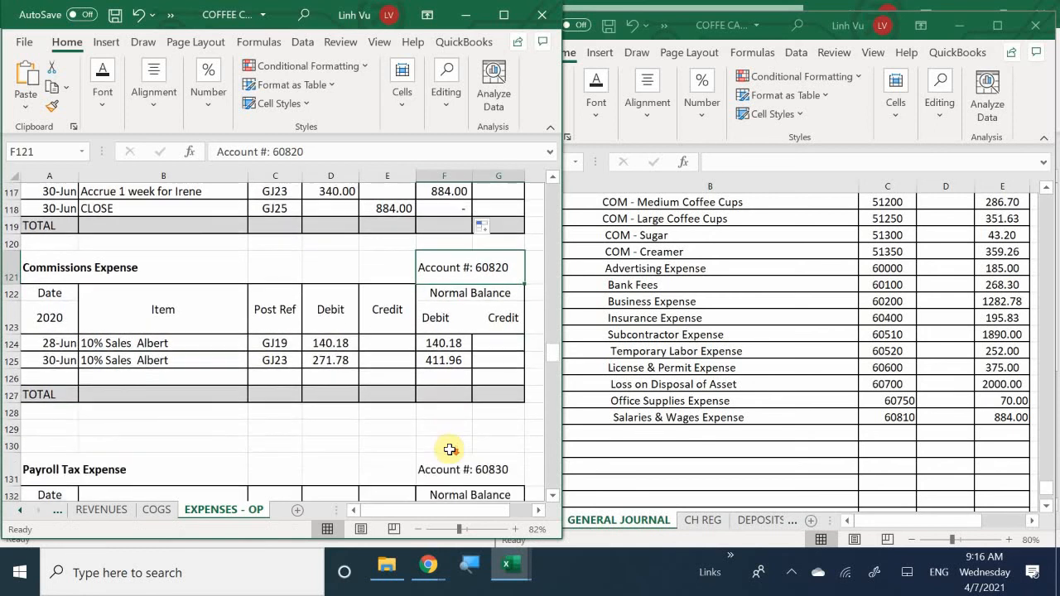
{"action": "scroll", "coordinate": [449, 449], "scroll_direction": "up", "scroll_amount": 1}
{"action": "left_click", "coordinate": [705, 404]}
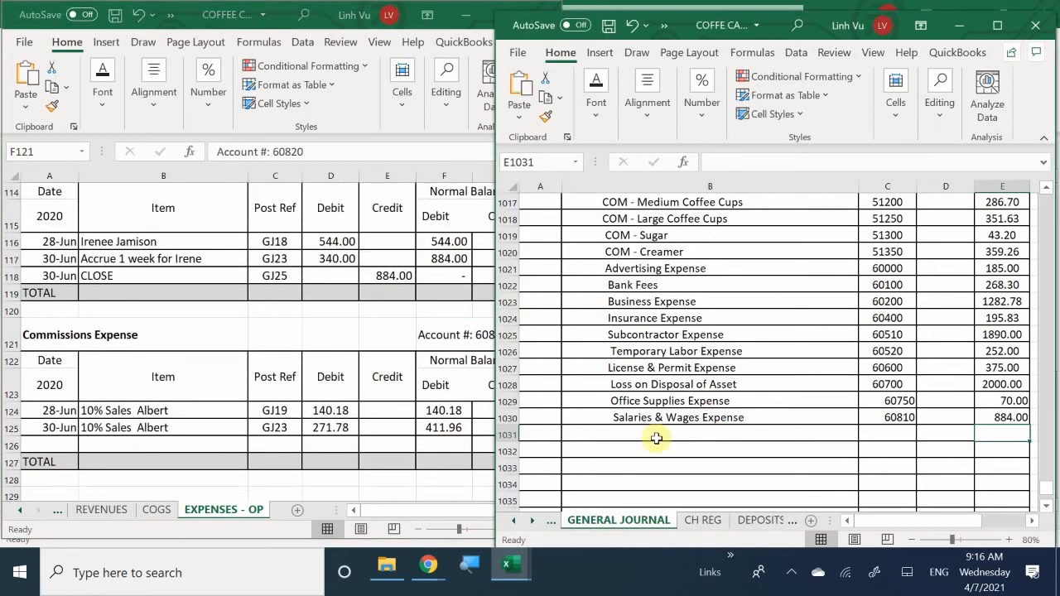
{"action": "scroll", "coordinate": [675, 398], "scroll_direction": "down", "scroll_amount": 1}
{"action": "left_click", "coordinate": [627, 383]}
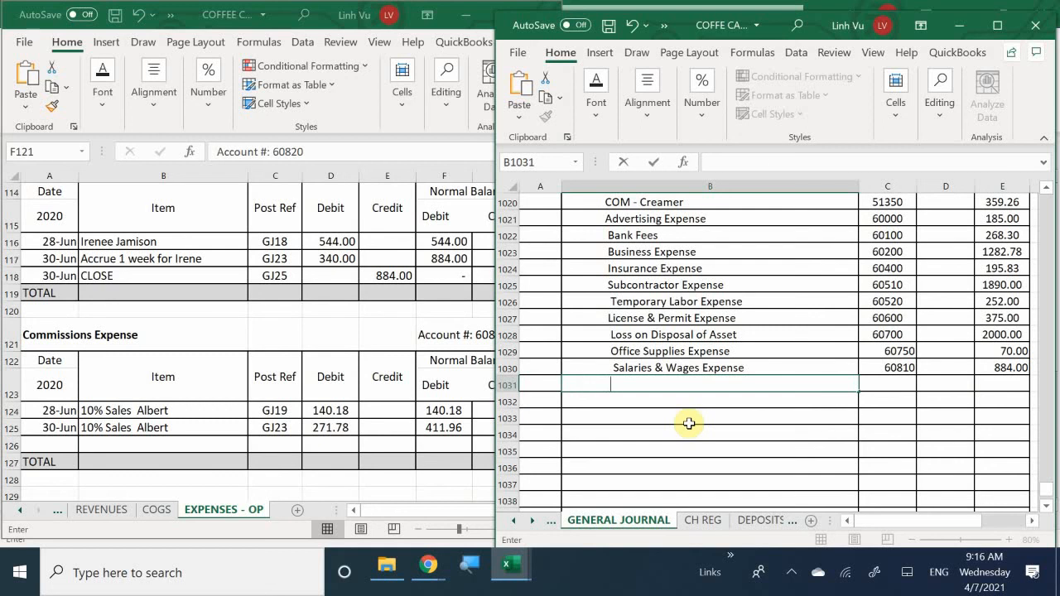
{"action": "type", "text": "Commission"}
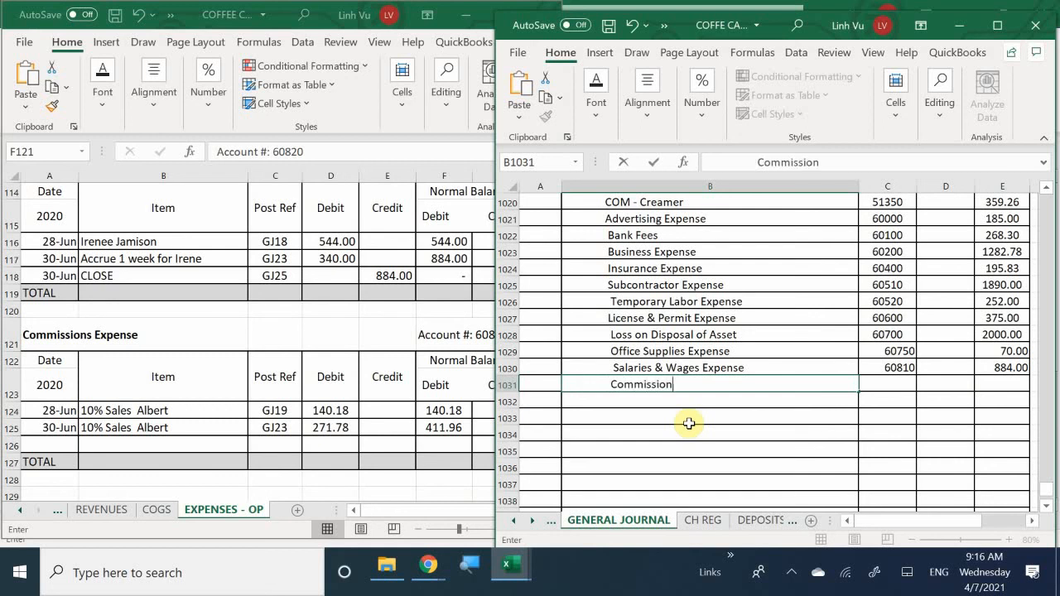
{"action": "type", "text": "s Expense"}
Step: Give the journal's Commissions Expense line PR 60820 and a credit of 411.96
{"action": "key", "text": "Tab"}
{"action": "type", "text": "608"}
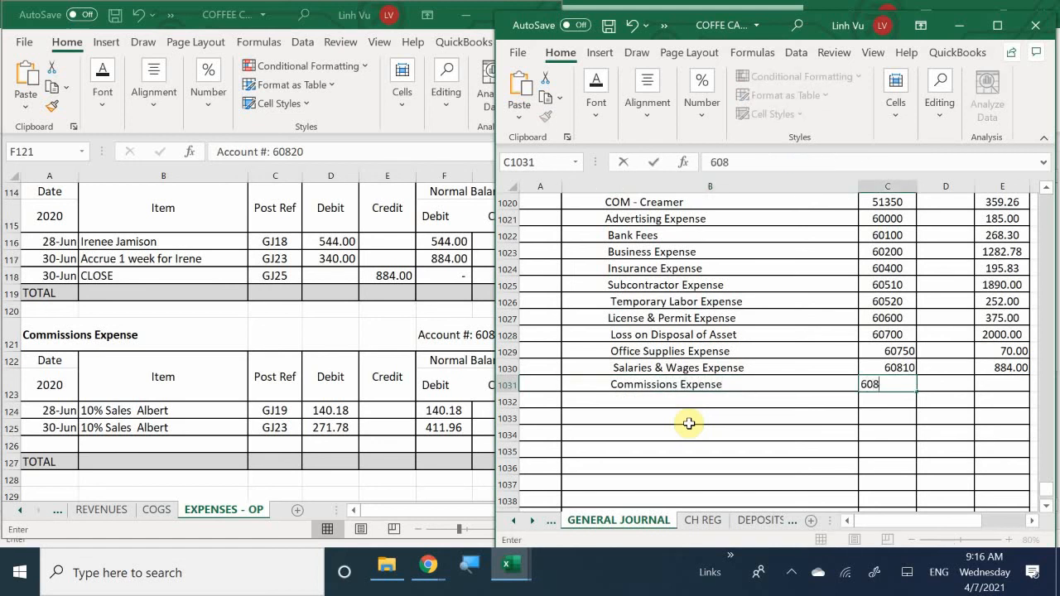
{"action": "type", "text": "20"}
{"action": "key", "text": "Tab"}
{"action": "key", "text": "Tab"}
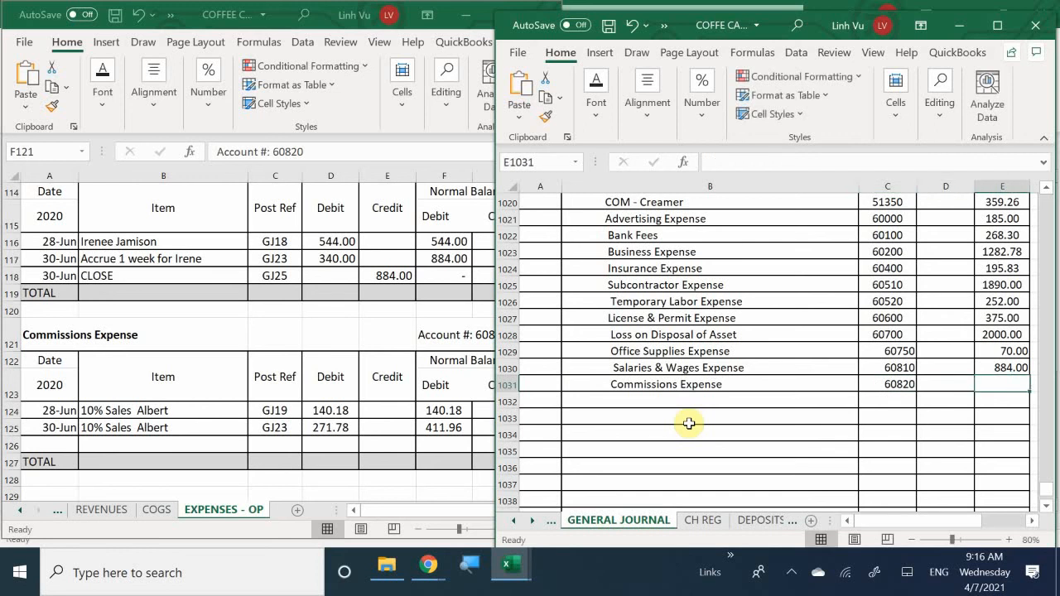
{"action": "type", "text": "411"}
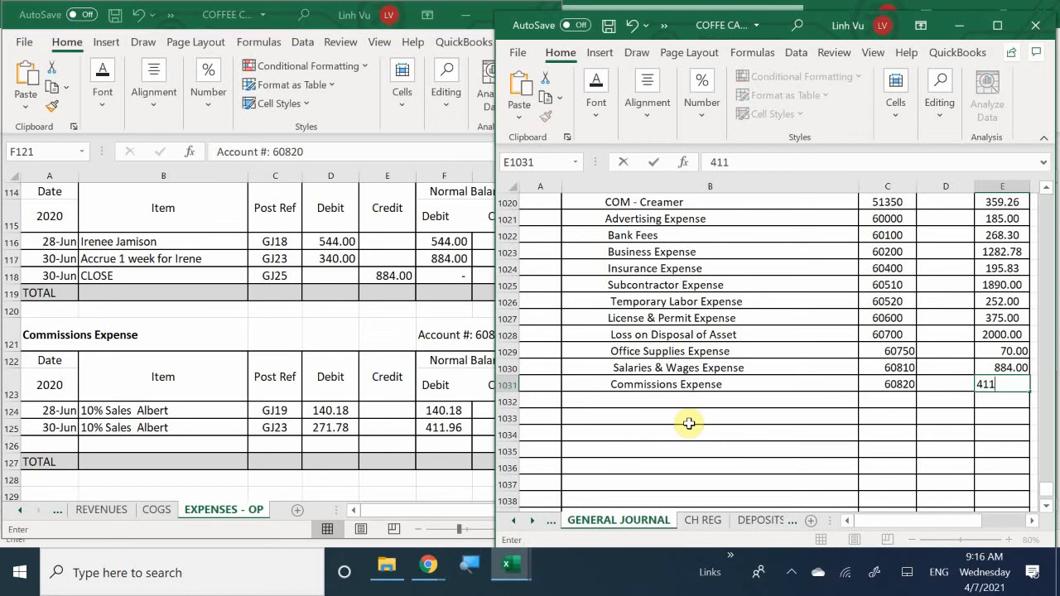
{"action": "type", "text": ".96"}
{"action": "key", "text": "Return"}
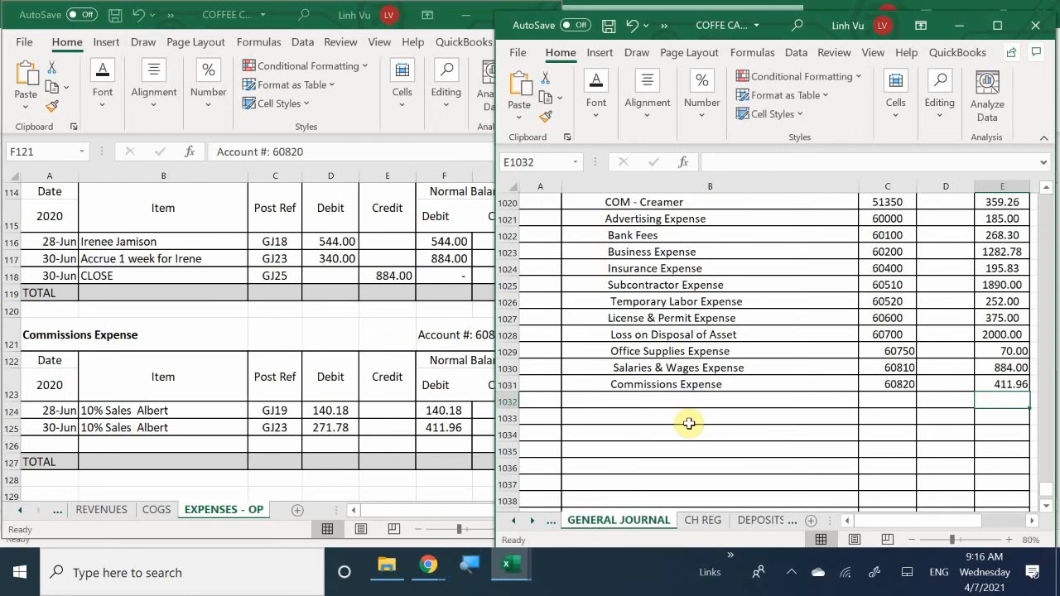
Step: Start the closing row in the Commissions Expense ledger with date 6/30, item CLOSE and post reference GJ25
{"action": "left_click", "coordinate": [49, 444]}
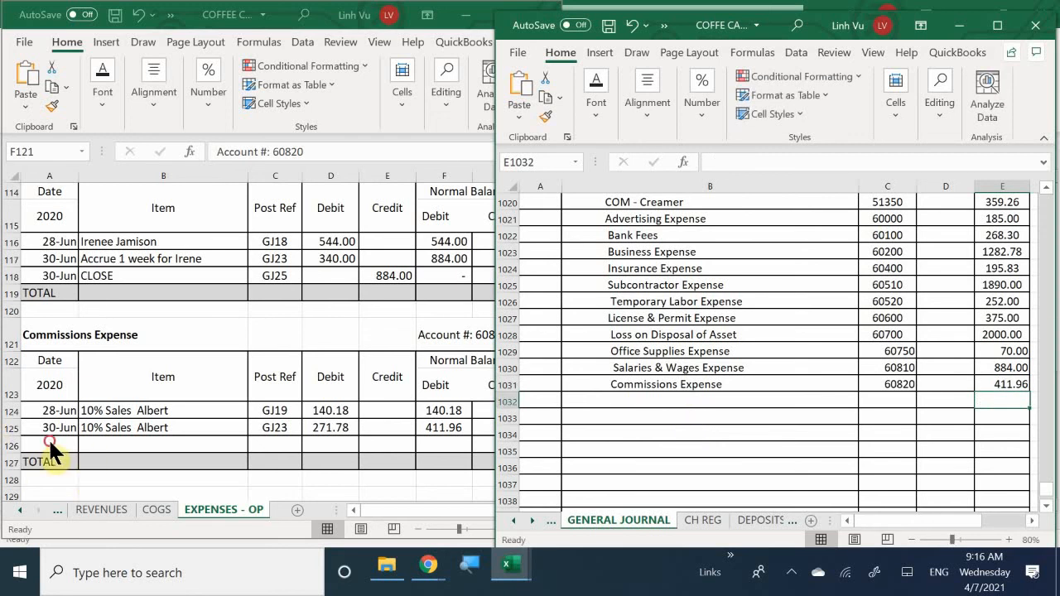
{"action": "type", "text": "6/"}
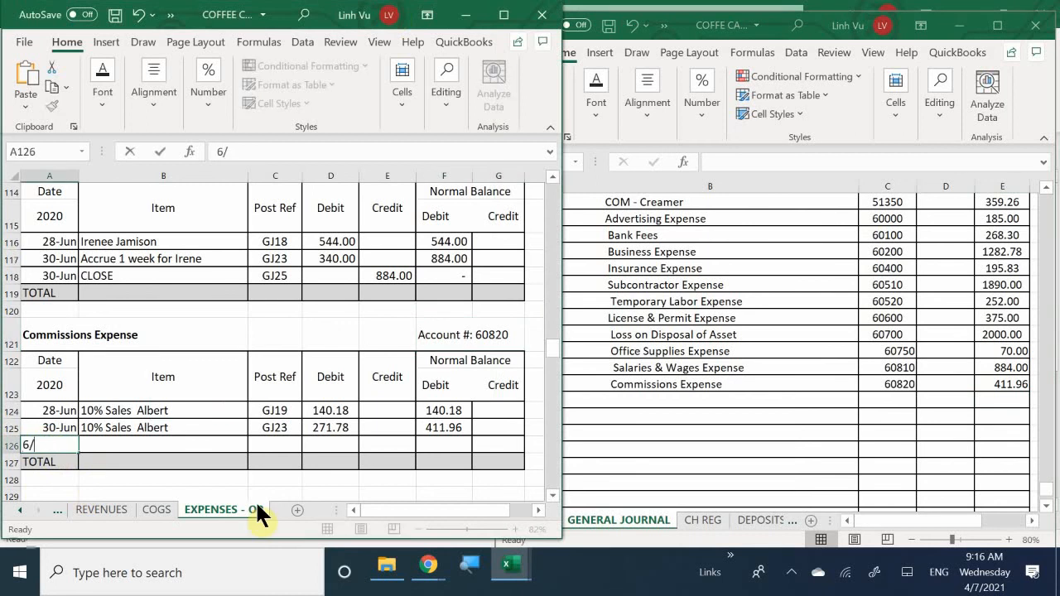
{"action": "type", "text": "30"}
{"action": "key", "text": "ctrl+Return"}
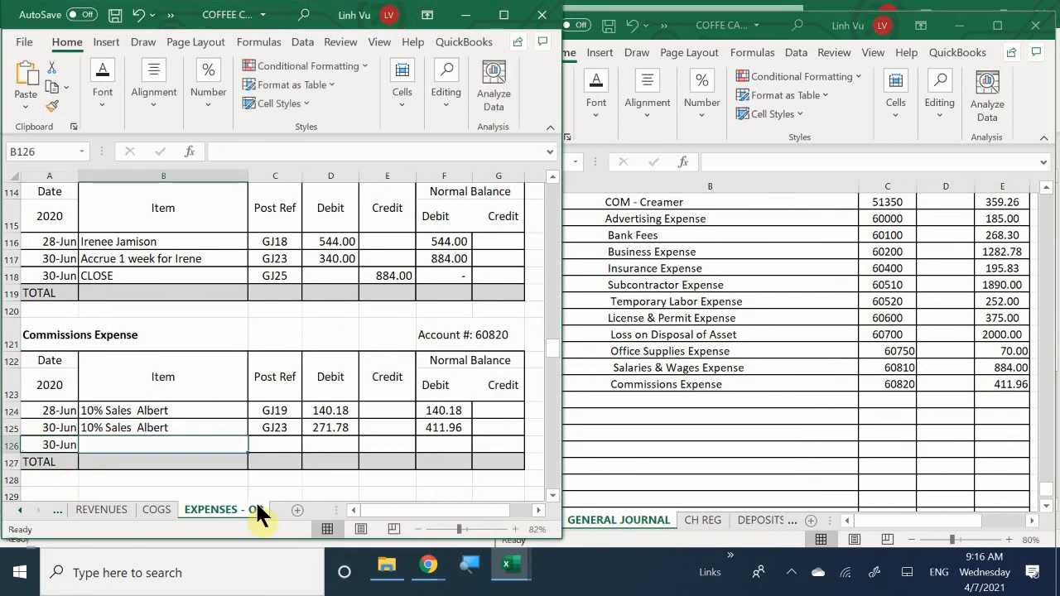
{"action": "type", "text": "CLOSE"}
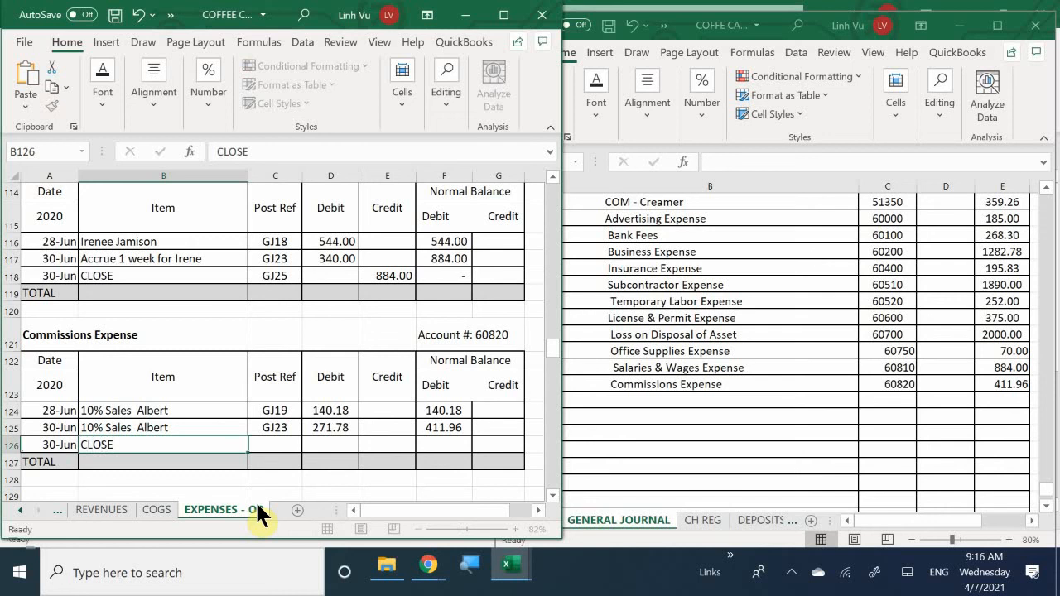
{"action": "key", "text": "Tab"}
{"action": "type", "text": "GJ25"}
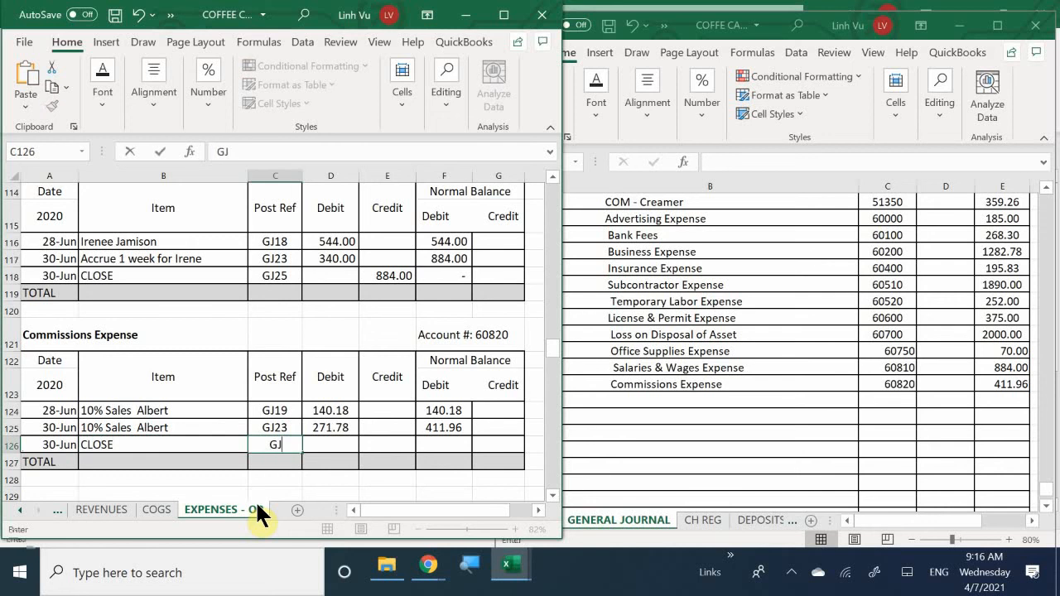
Step: Credit 411.96 in the Commissions Expense closing row and fill the running debit balance formula down to it
{"action": "key", "text": "Tab"}
{"action": "key", "text": "Tab"}
{"action": "type", "text": "411."}
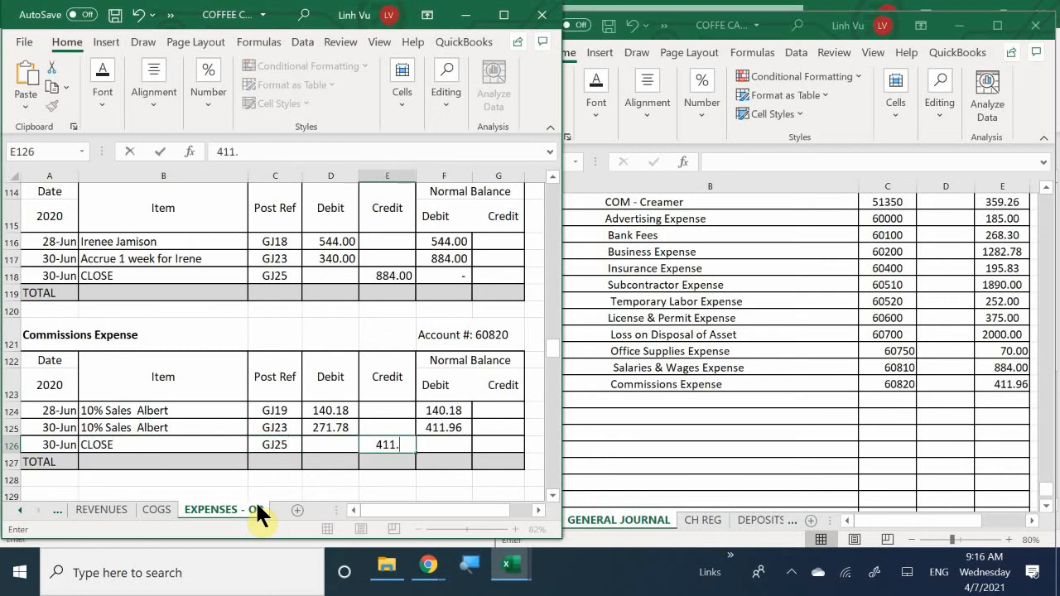
{"action": "type", "text": "96"}
{"action": "key", "text": "Return"}
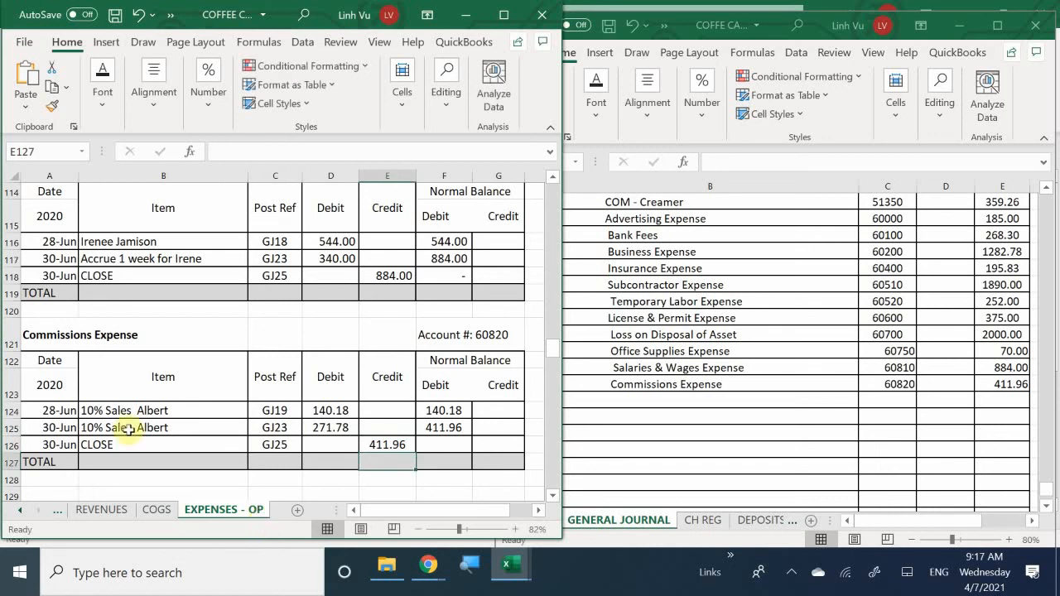
{"action": "left_click", "coordinate": [447, 431]}
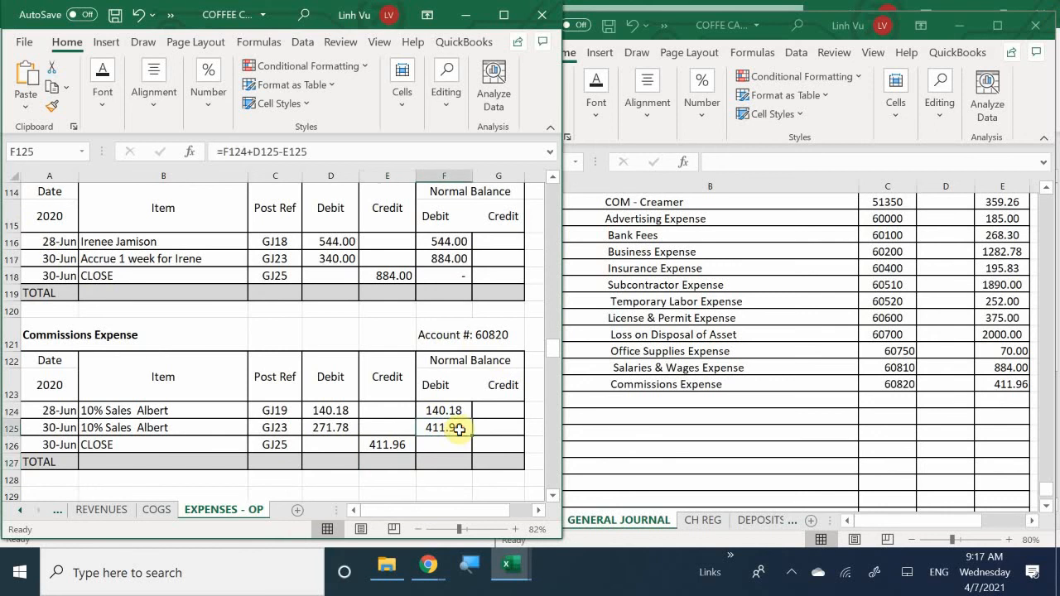
{"action": "left_click_drag", "start_coordinate": [472, 436], "coordinate": [466, 454]}
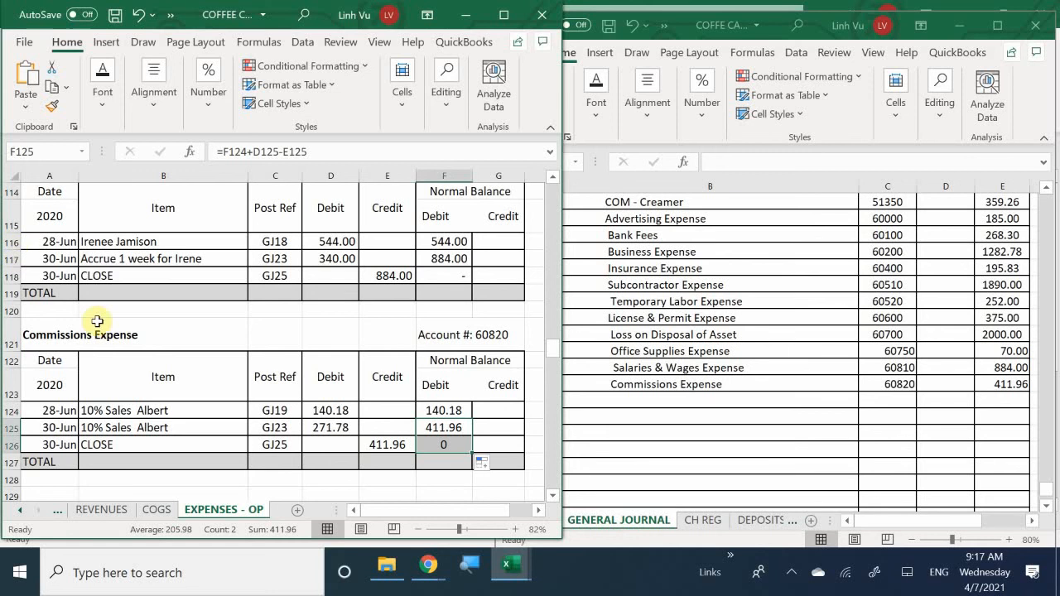
Step: Find the next expense ledger with a balance and add a Payroll Tax Expense line to the journal below Commissions Expense
{"action": "left_click", "coordinate": [356, 361]}
{"action": "scroll", "coordinate": [356, 361], "scroll_direction": "down", "scroll_amount": 5}
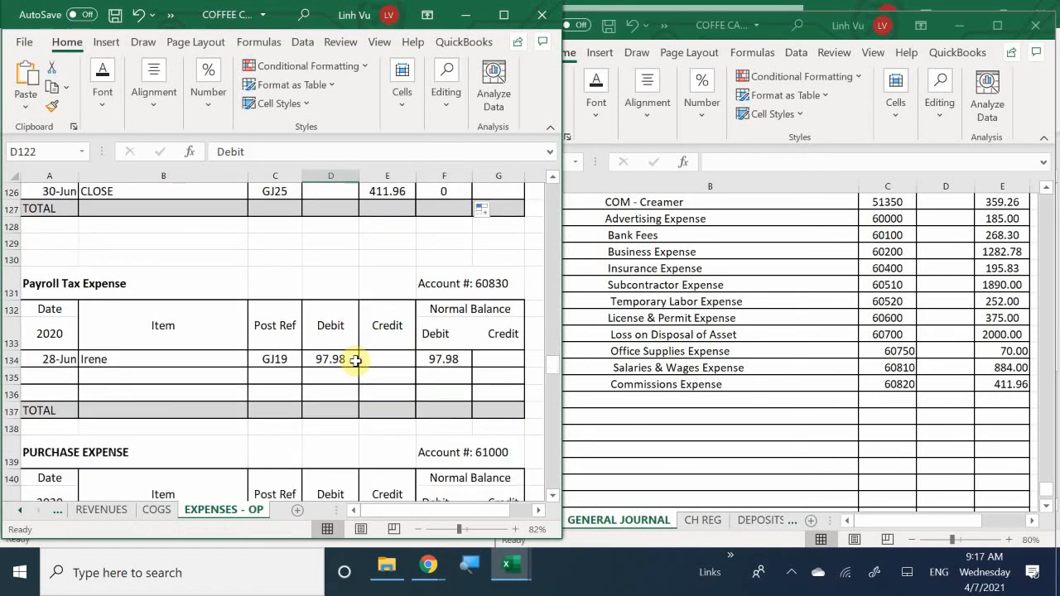
{"action": "left_click", "coordinate": [600, 386]}
{"action": "left_click", "coordinate": [589, 404]}
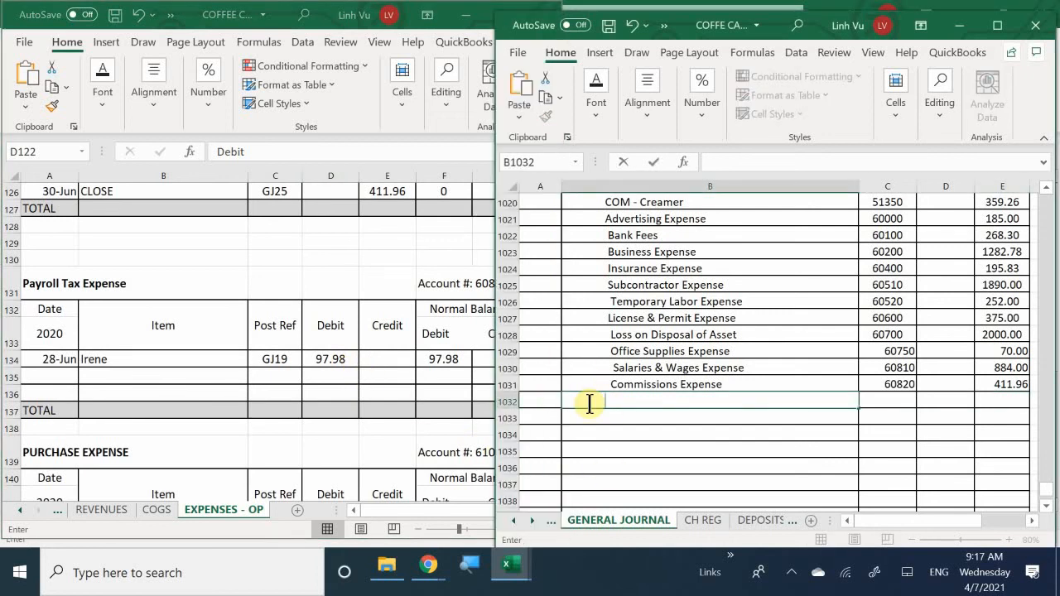
{"action": "type", "text": "Payroll Tax E"}
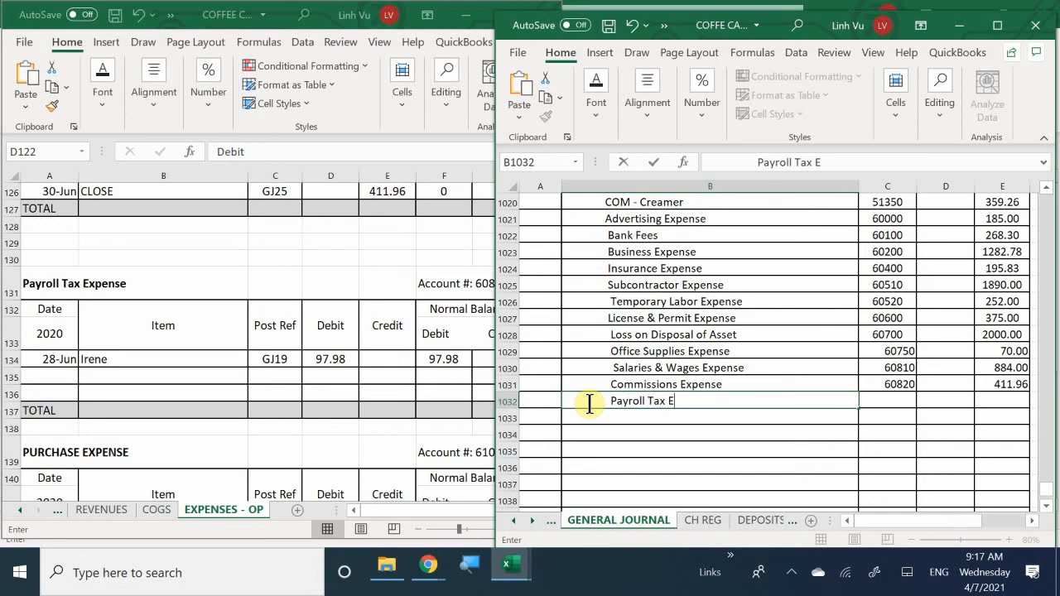
{"action": "type", "text": "xpense"}
{"action": "key", "text": "Tab"}
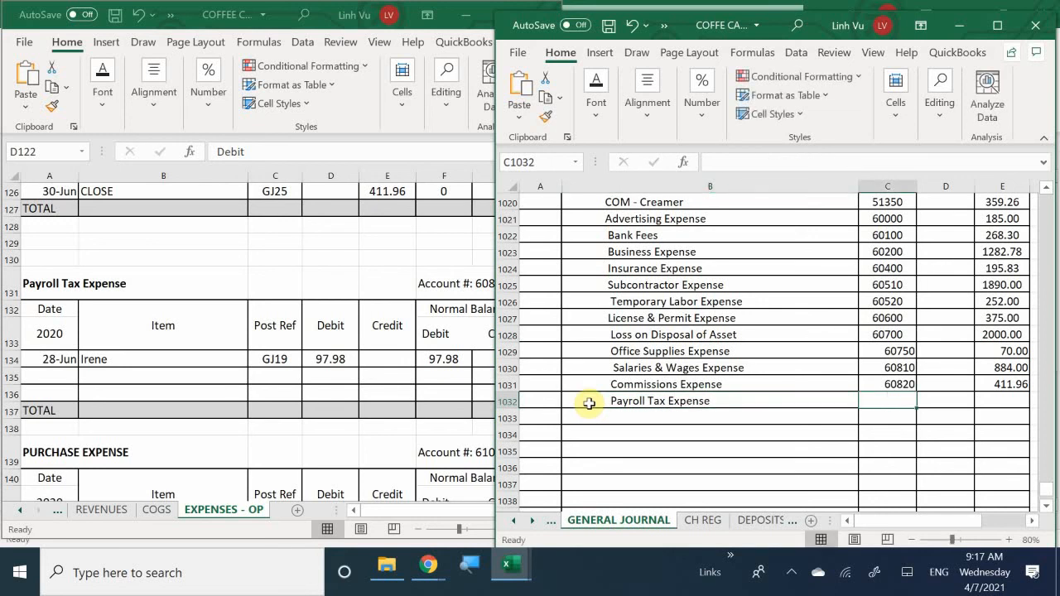
{"action": "type", "text": "608"}
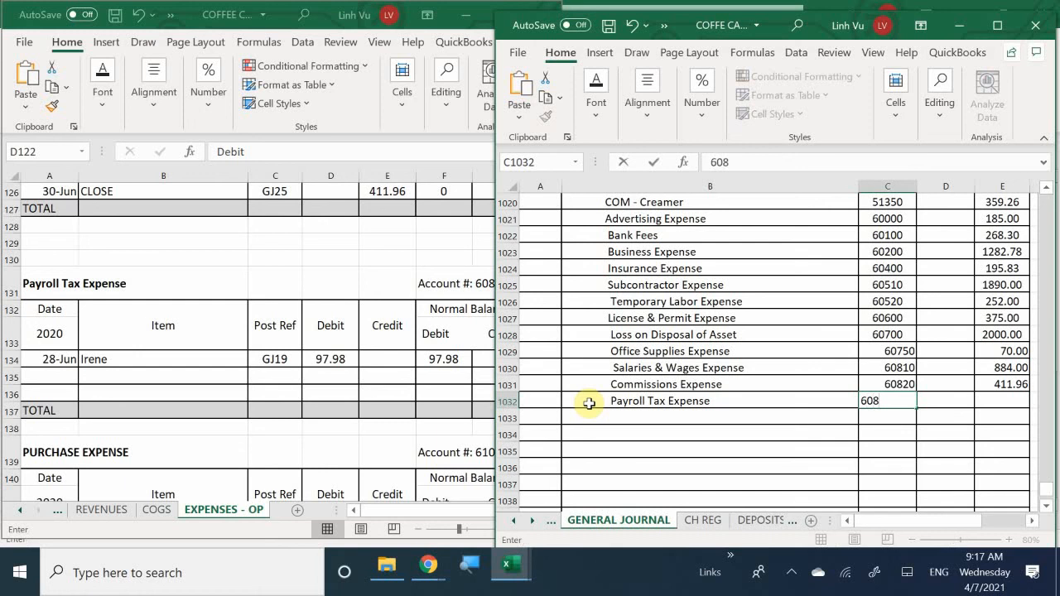
{"action": "type", "text": "50"}
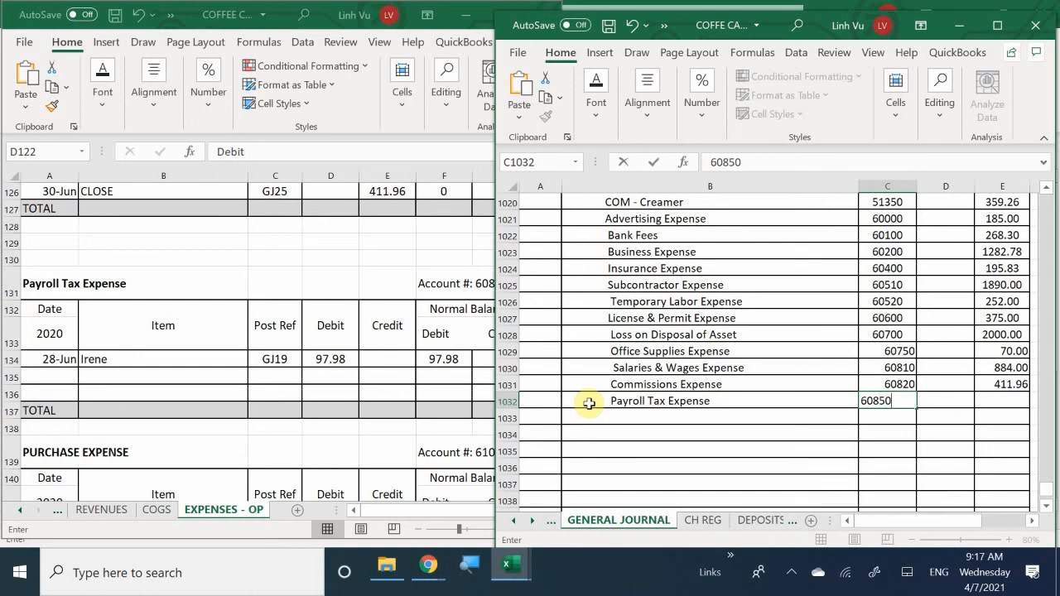
{"action": "left_click", "coordinate": [382, 250]}
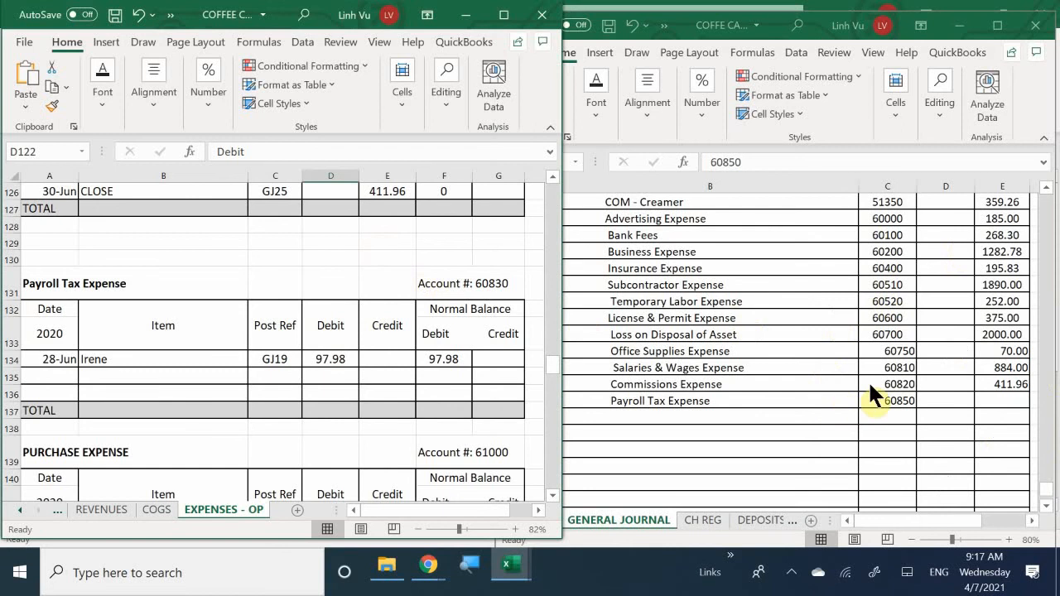
Step: Set the journal's Payroll Tax Expense line to PR 60830 and give it a credit of 97.98
{"action": "left_click", "coordinate": [879, 399]}
{"action": "type", "text": "6"}
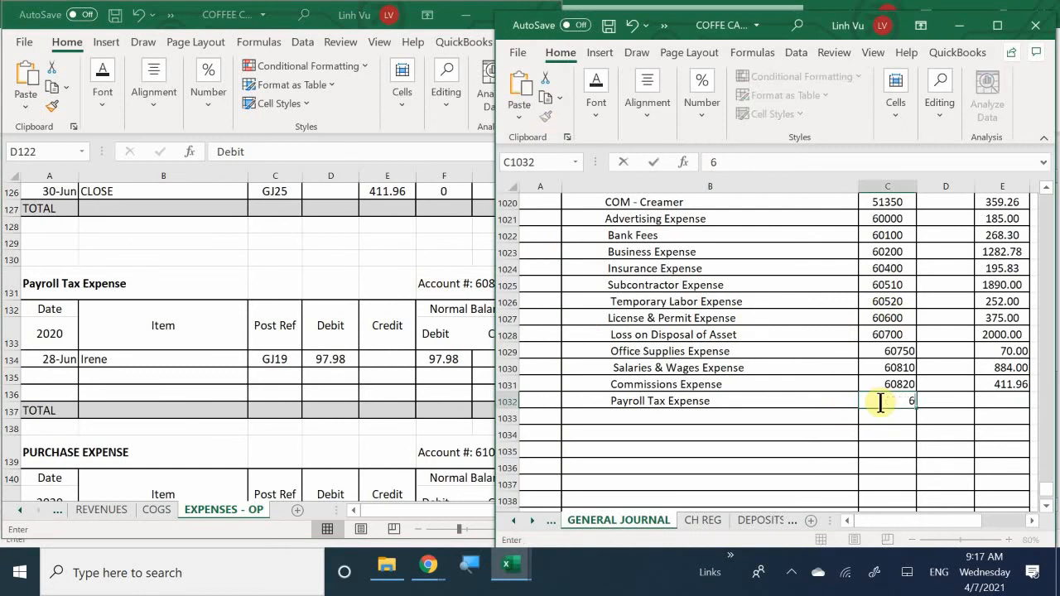
{"action": "type", "text": "0830"}
{"action": "key", "text": "Return"}
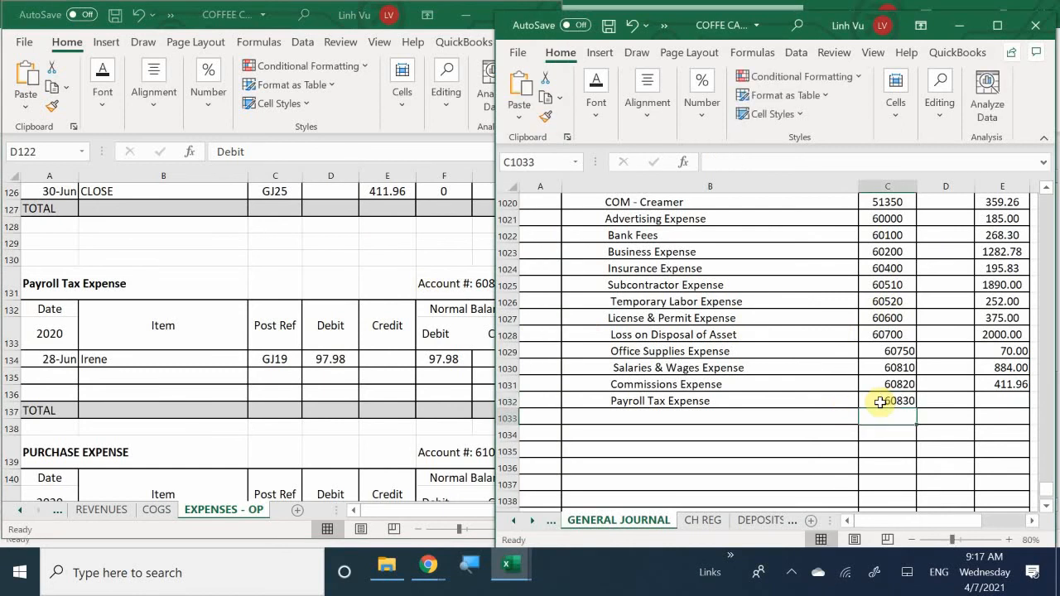
{"action": "key", "text": "Right"}
{"action": "key", "text": "Up"}
{"action": "key", "text": "Right"}
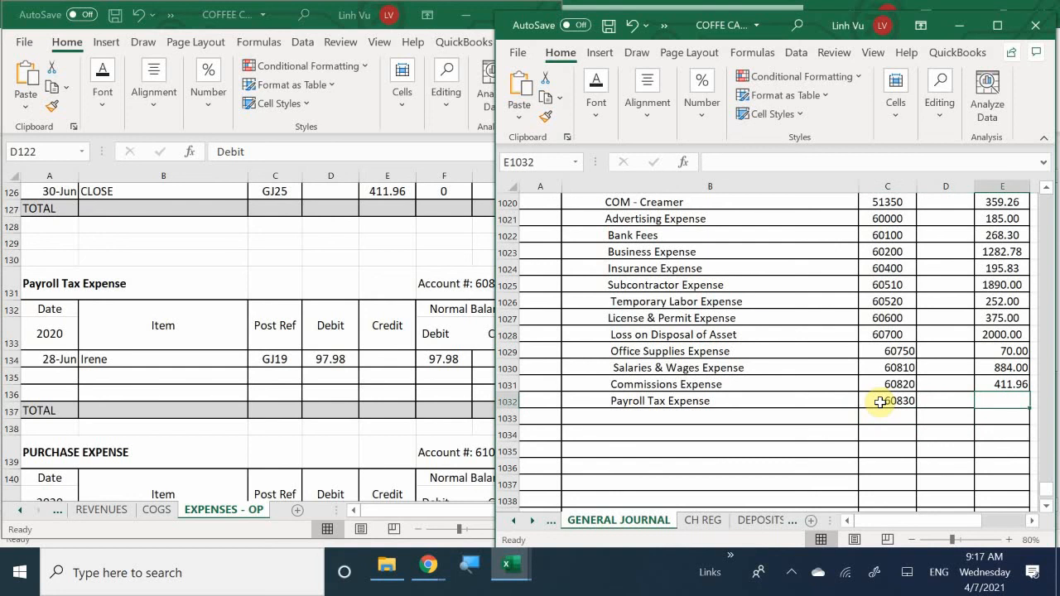
{"action": "type", "text": "97.98"}
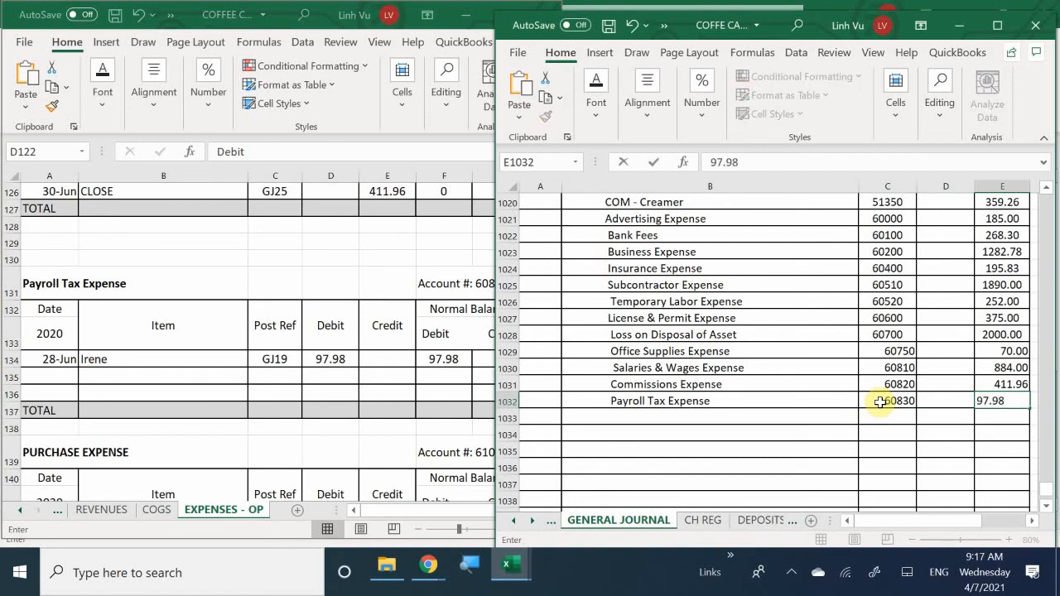
{"action": "key", "text": "Return"}
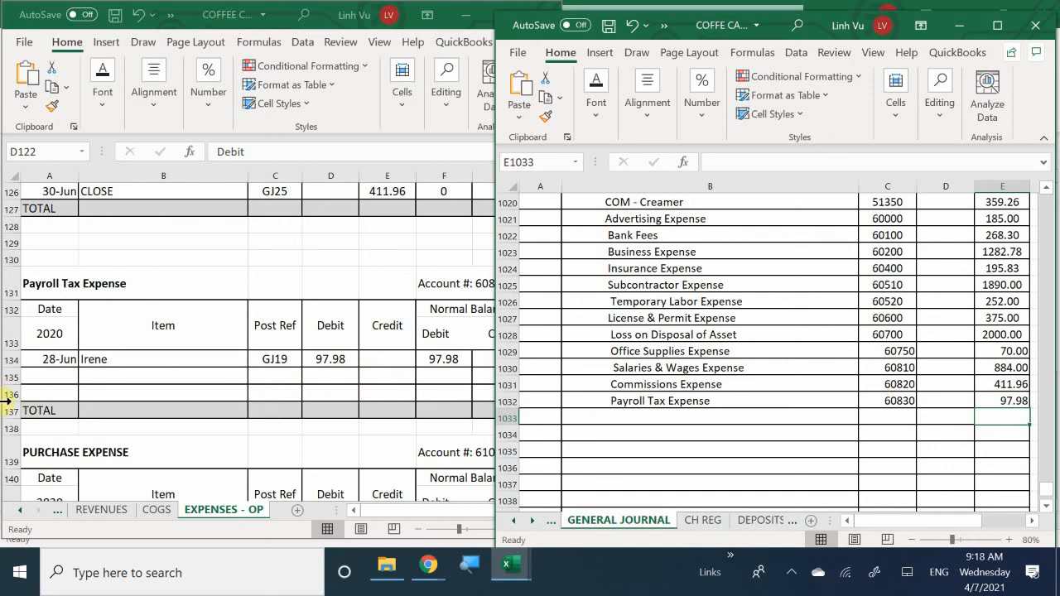
Step: Start the closing row in the Payroll Tax Expense ledger with date 6/30, item CLOSE and post reference GJ25
{"action": "left_click", "coordinate": [84, 368]}
{"action": "left_click", "coordinate": [50, 377]}
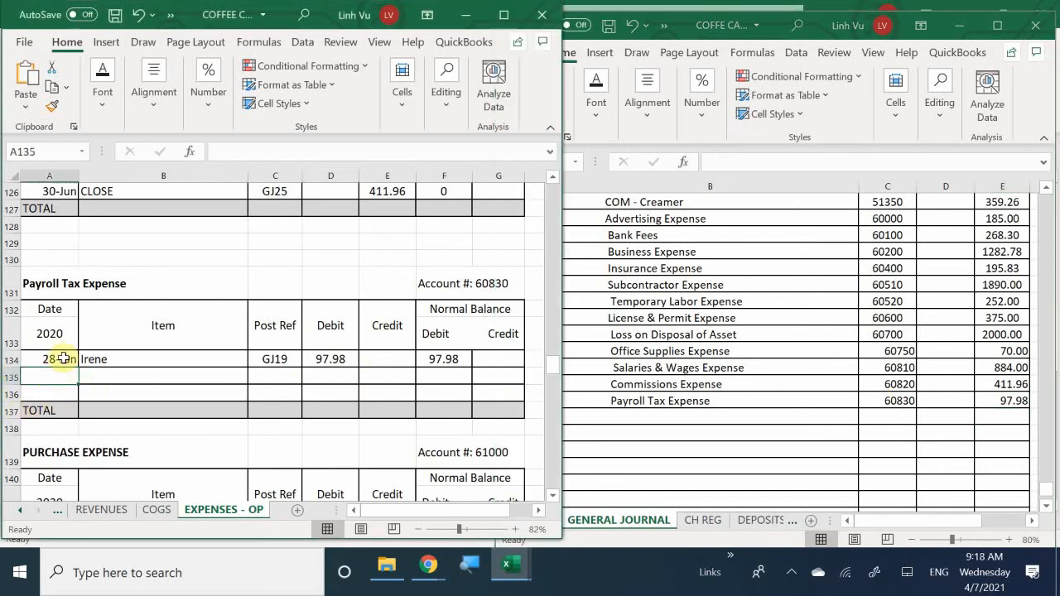
{"action": "type", "text": "6/30"}
{"action": "key", "text": "Tab"}
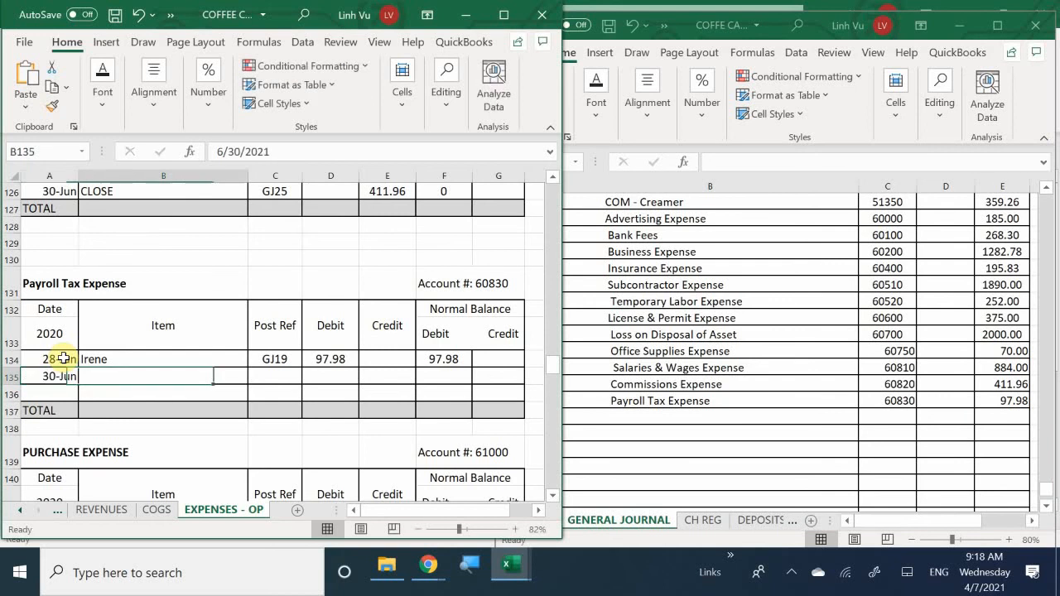
{"action": "type", "text": "CLOSE"}
{"action": "key", "text": "Tab"}
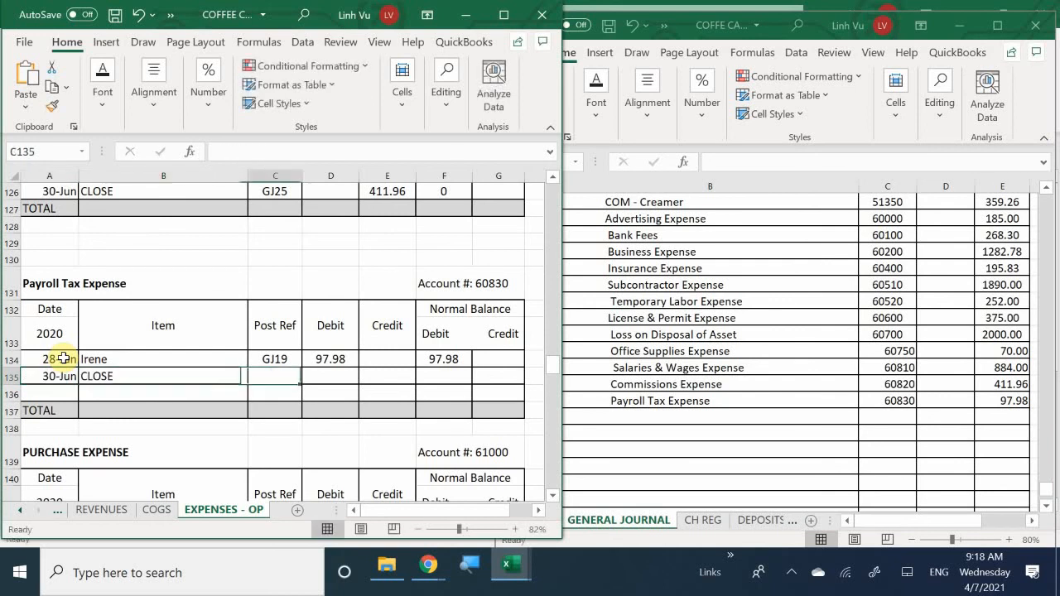
{"action": "type", "text": "GJ25"}
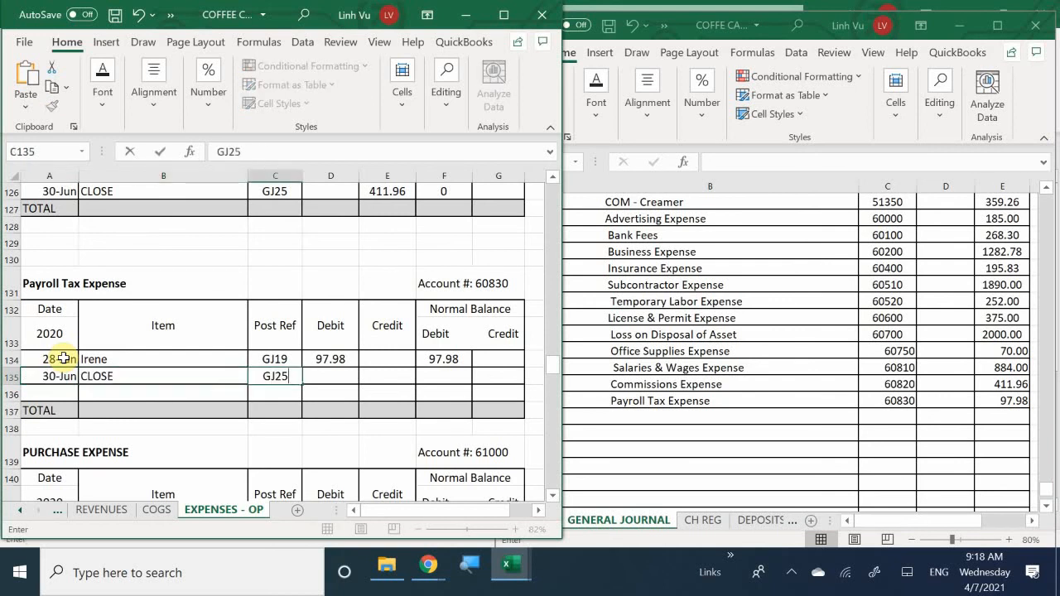
Step: Enter a credit of 97.98 in the Payroll Tax Expense ledger's closing row
{"action": "key", "text": "Tab"}
{"action": "key", "text": "Tab"}
{"action": "type", "text": "97"}
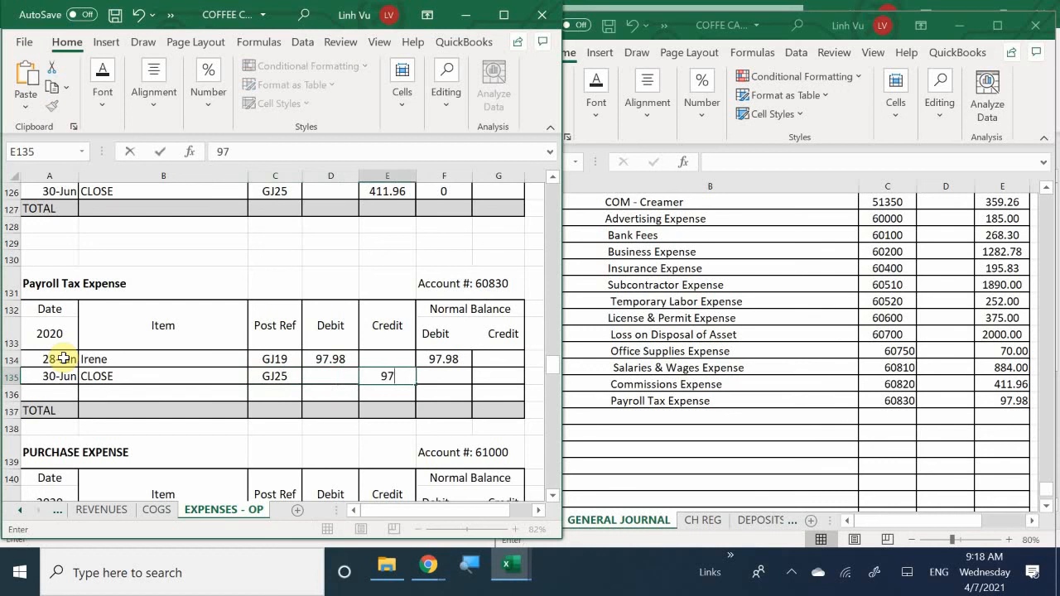
{"action": "type", "text": ".98"}
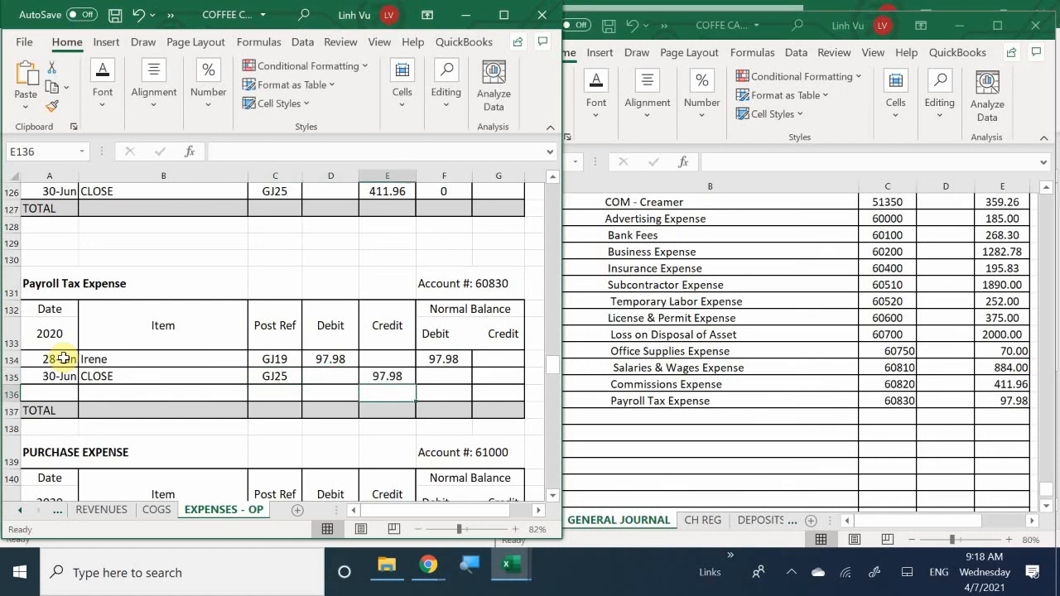
Step: Calculate the Payroll Tax Expense closing row's debit balance as the previous balance plus the row's debit minus its credit
{"action": "key", "text": "Tab"}
{"action": "type", "text": "="}
{"action": "key", "text": "Up"}
{"action": "type", "text": "+"}
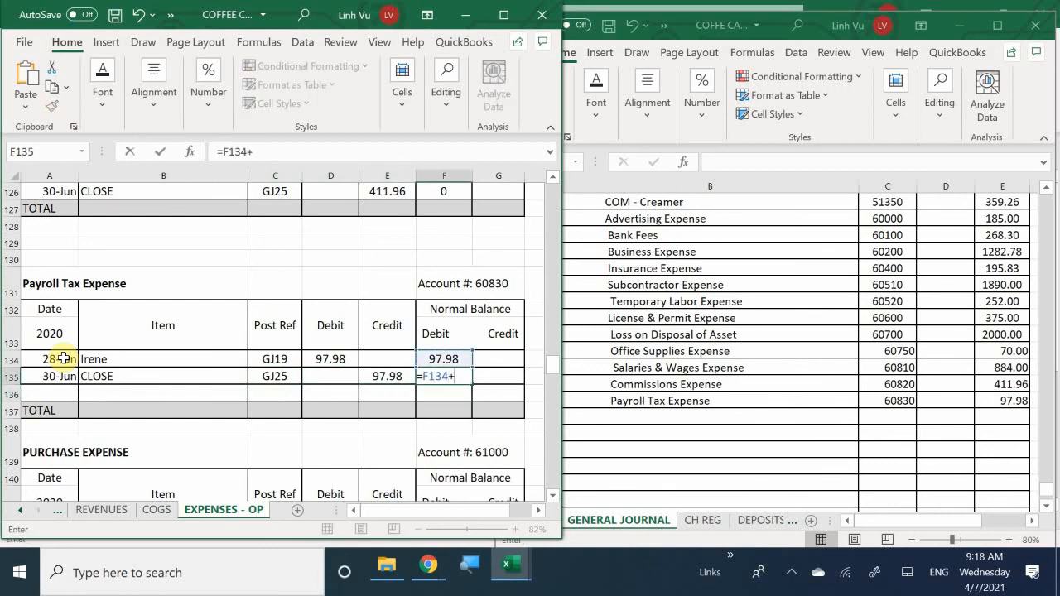
{"action": "key", "text": "Left"}
{"action": "key", "text": "Left"}
{"action": "type", "text": "-"}
{"action": "key", "text": "Left"}
{"action": "key", "text": "Return"}
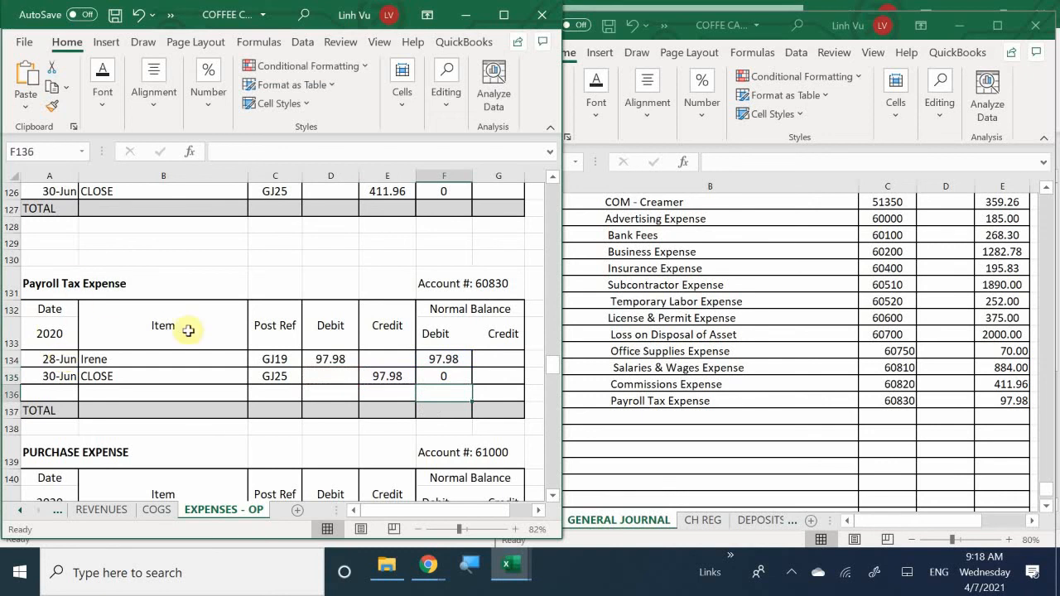
Step: Examine the ledgers below Payroll Tax Expense, from Purchase Expense onward, for the next account with an open balance
{"action": "left_click", "coordinate": [307, 440]}
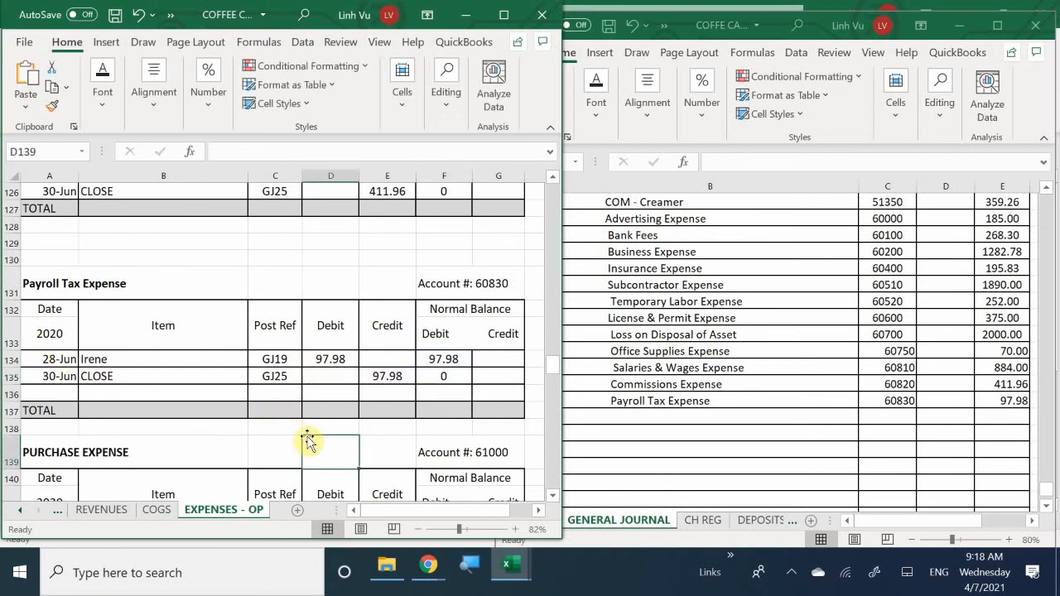
{"action": "scroll", "coordinate": [307, 439], "scroll_direction": "down", "scroll_amount": 4}
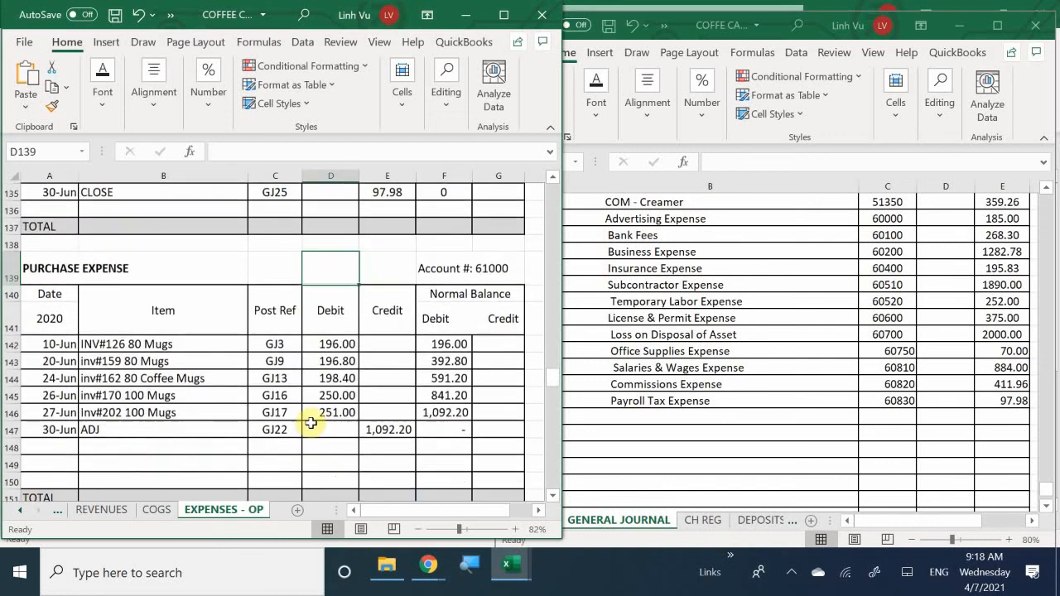
{"action": "scroll", "coordinate": [316, 413], "scroll_direction": "down", "scroll_amount": 1}
{"action": "scroll", "coordinate": [398, 434], "scroll_direction": "up", "scroll_amount": 1}
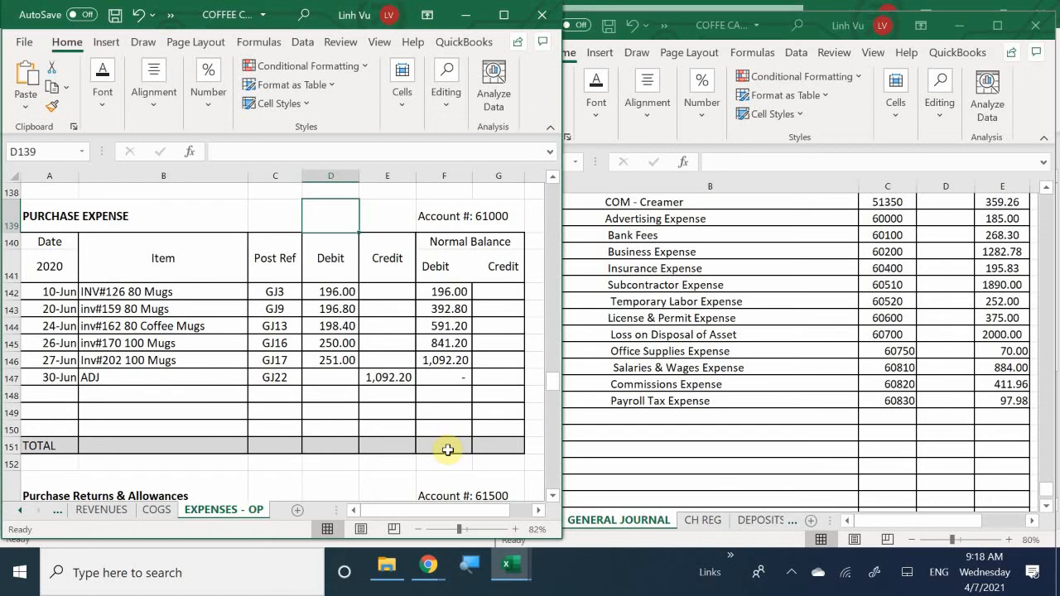
{"action": "scroll", "coordinate": [447, 450], "scroll_direction": "down", "scroll_amount": 2}
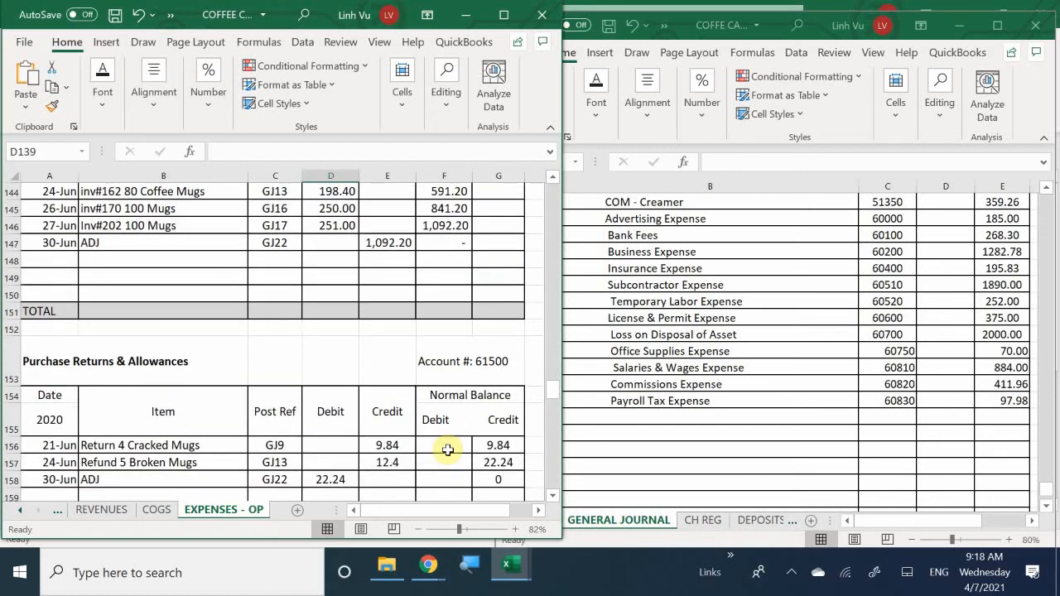
{"action": "scroll", "coordinate": [447, 450], "scroll_direction": "down", "scroll_amount": 1}
{"action": "scroll", "coordinate": [450, 450], "scroll_direction": "down", "scroll_amount": 1}
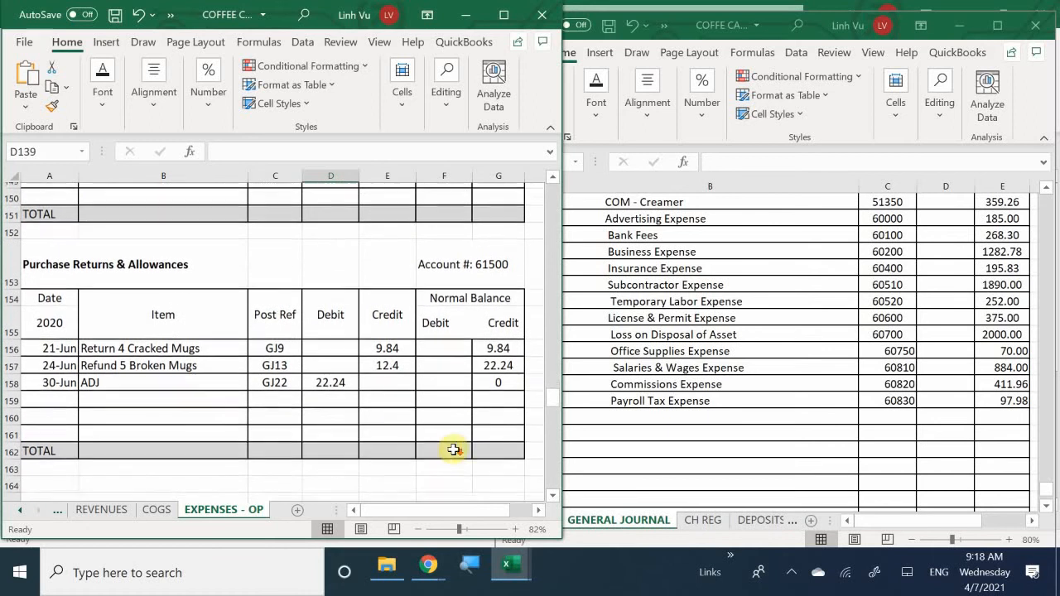
{"action": "scroll", "coordinate": [515, 391], "scroll_direction": "down", "scroll_amount": 2}
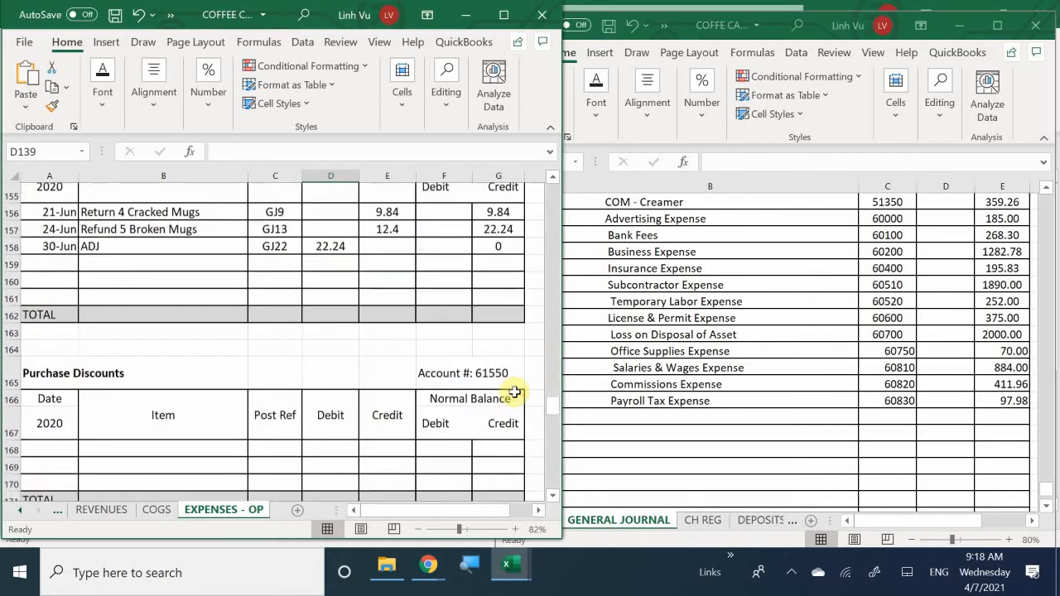
{"action": "scroll", "coordinate": [515, 391], "scroll_direction": "down", "scroll_amount": 1}
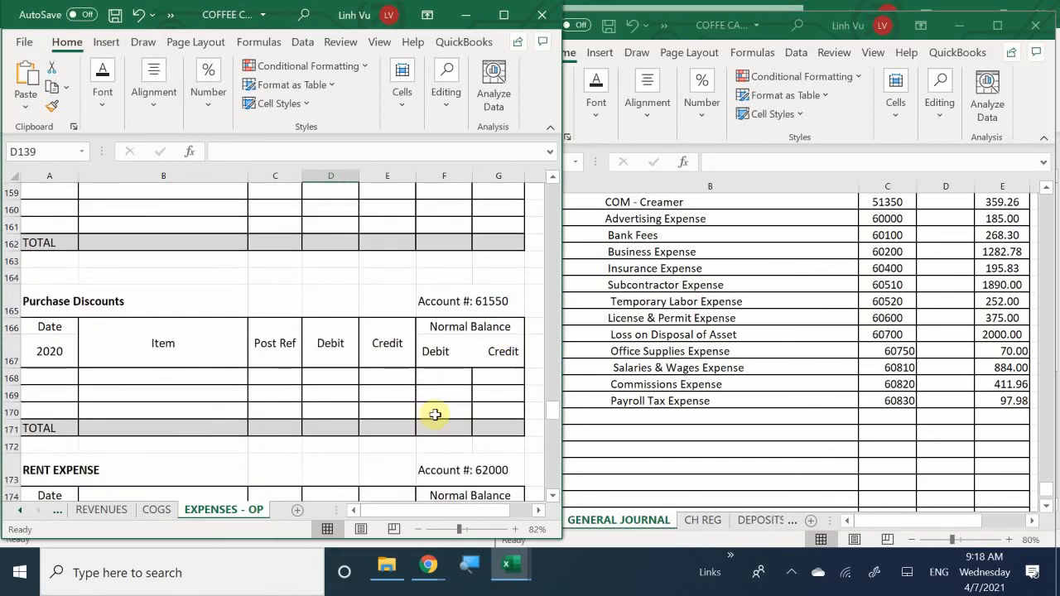
{"action": "scroll", "coordinate": [442, 410], "scroll_direction": "down", "scroll_amount": 2}
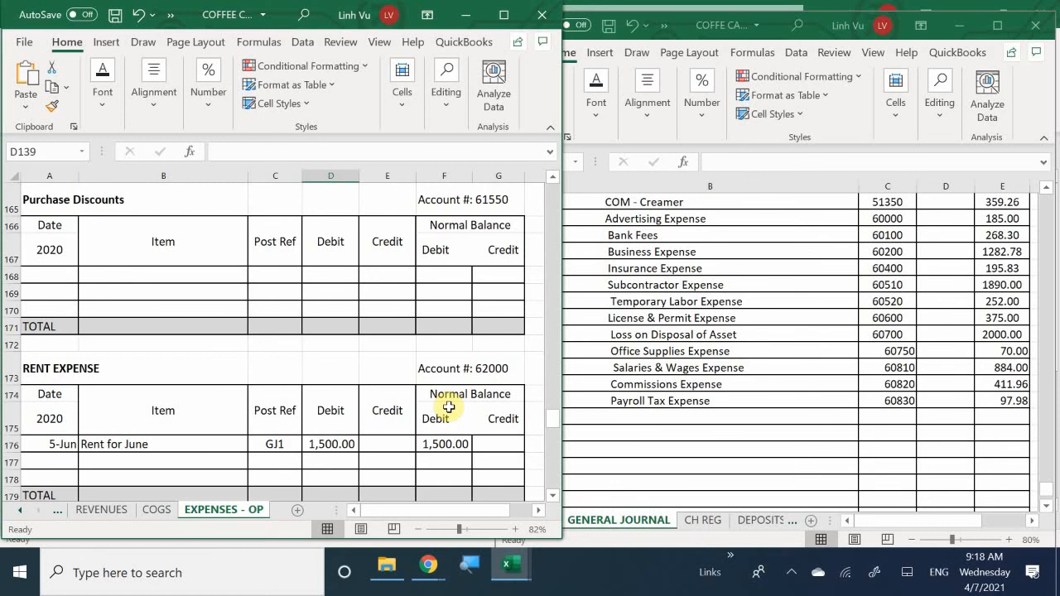
{"action": "scroll", "coordinate": [449, 407], "scroll_direction": "down", "scroll_amount": 2}
{"action": "scroll", "coordinate": [449, 407], "scroll_direction": "up", "scroll_amount": 2}
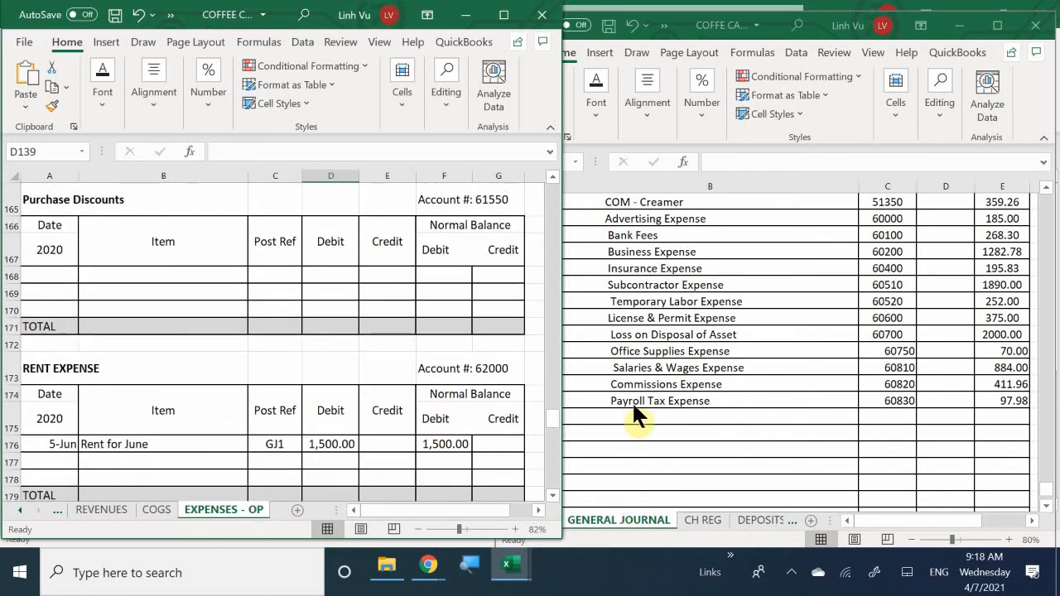
Step: Add a Rent Expense line to the journal below Payroll Tax Expense with PR 62000 and a credit of 1500
{"action": "left_click", "coordinate": [608, 418]}
{"action": "left_click", "coordinate": [608, 418]}
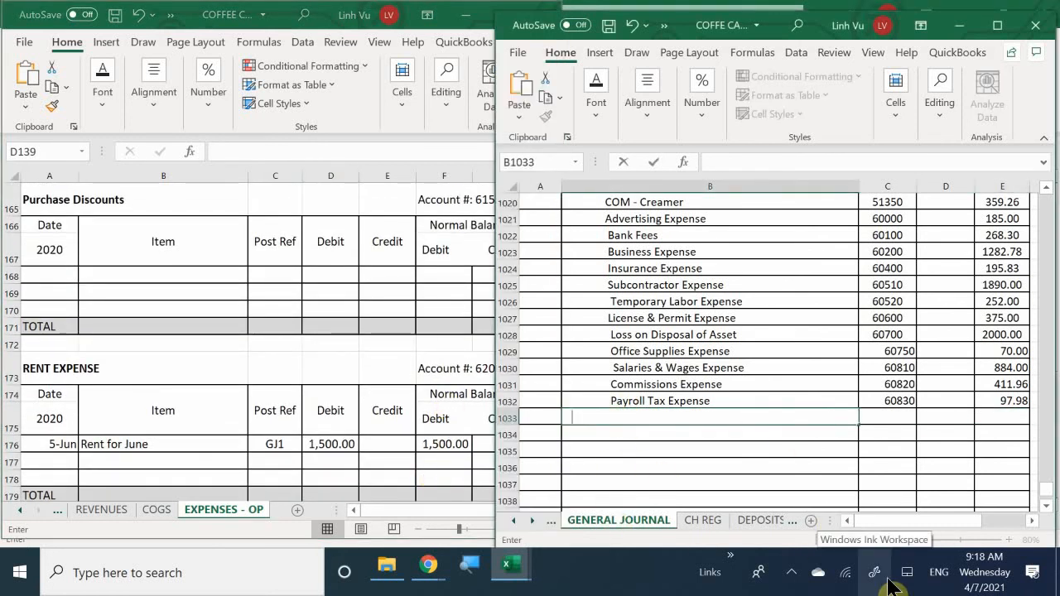
{"action": "type", "text": "Rent Exp"}
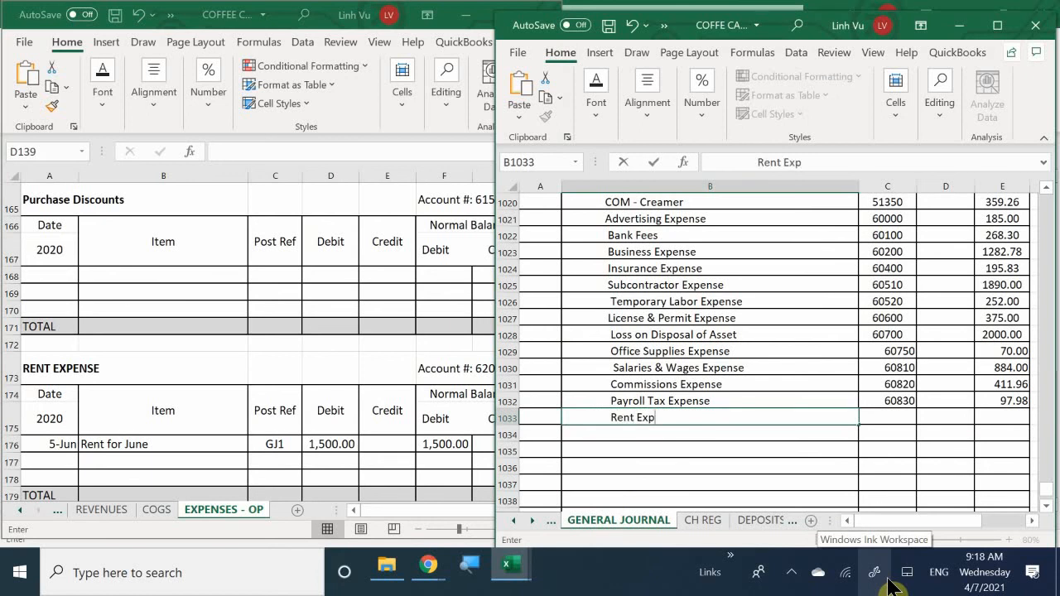
{"action": "type", "text": "ense"}
{"action": "key", "text": "Tab"}
{"action": "type", "text": "620"}
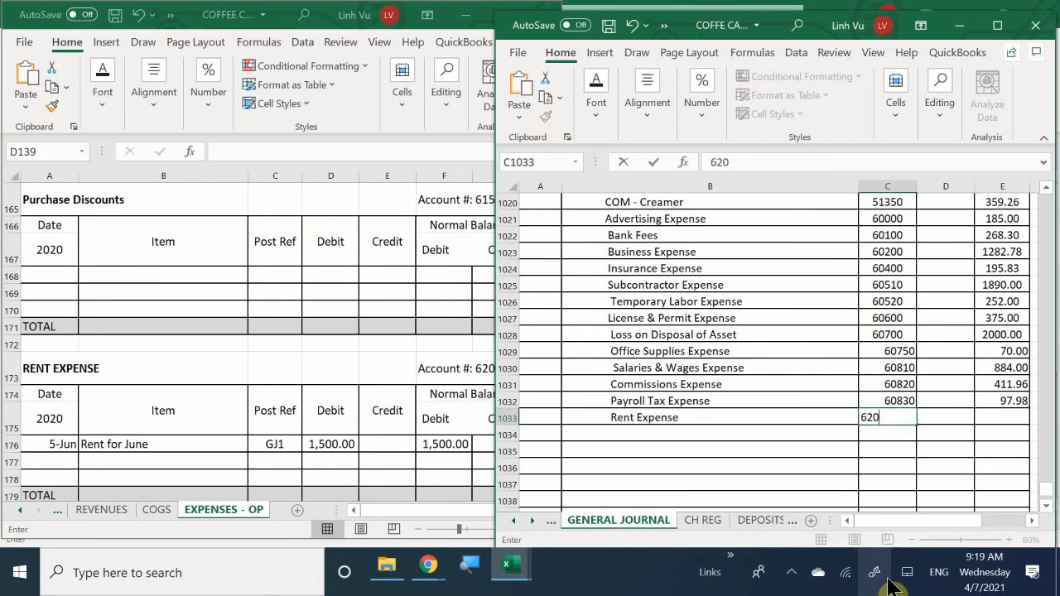
{"action": "type", "text": "00"}
{"action": "key", "text": "Tab"}
{"action": "key", "text": "Tab"}
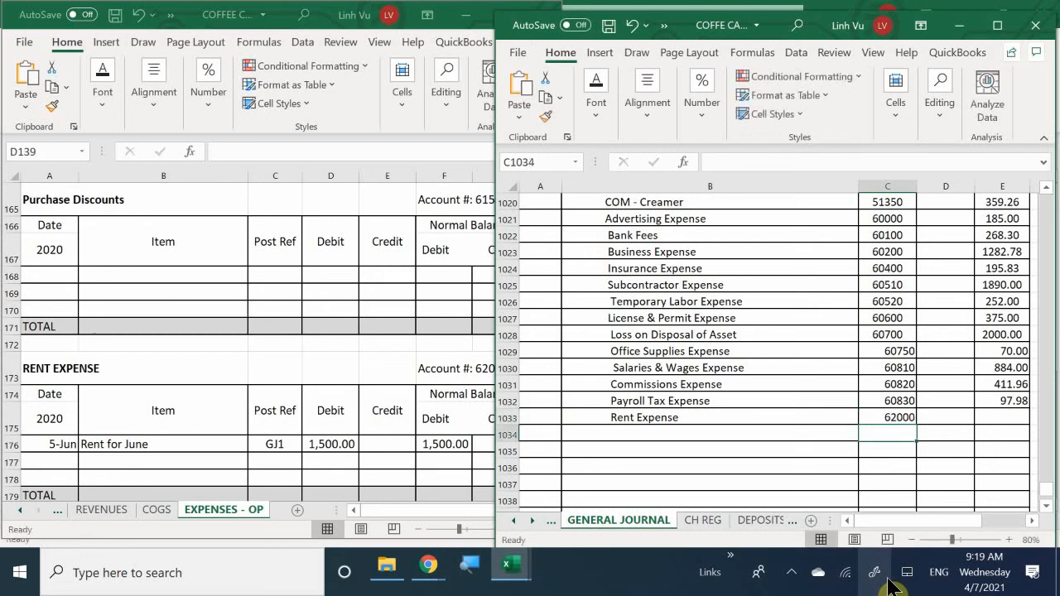
{"action": "type", "text": "1500"}
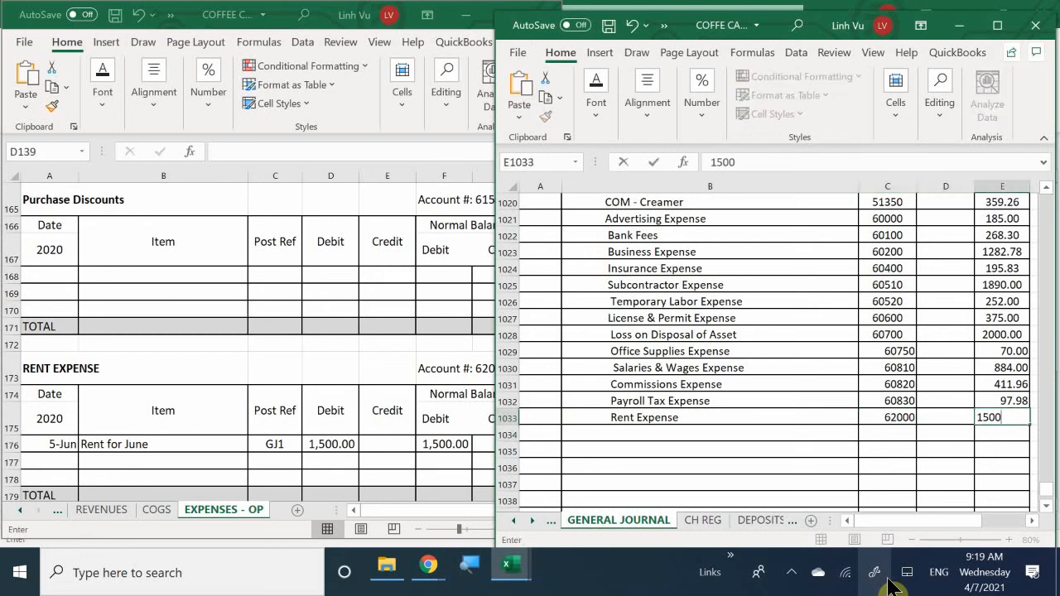
{"action": "key", "text": "Return"}
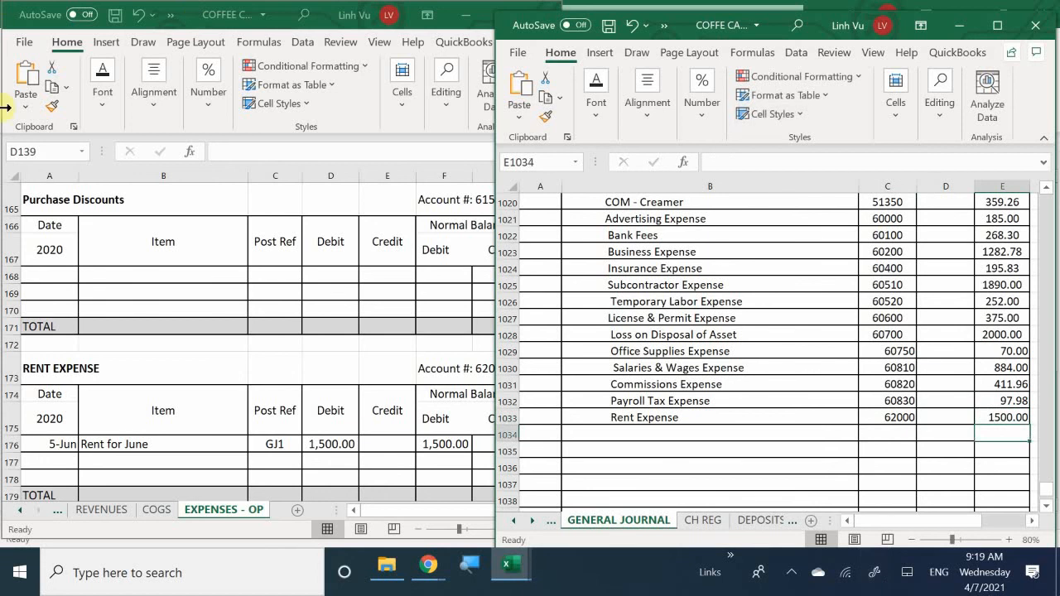
Step: Start the closing row in the Rent Expense ledger with date 6/30, item CLOSE and post reference GJ25
{"action": "left_click", "coordinate": [67, 461]}
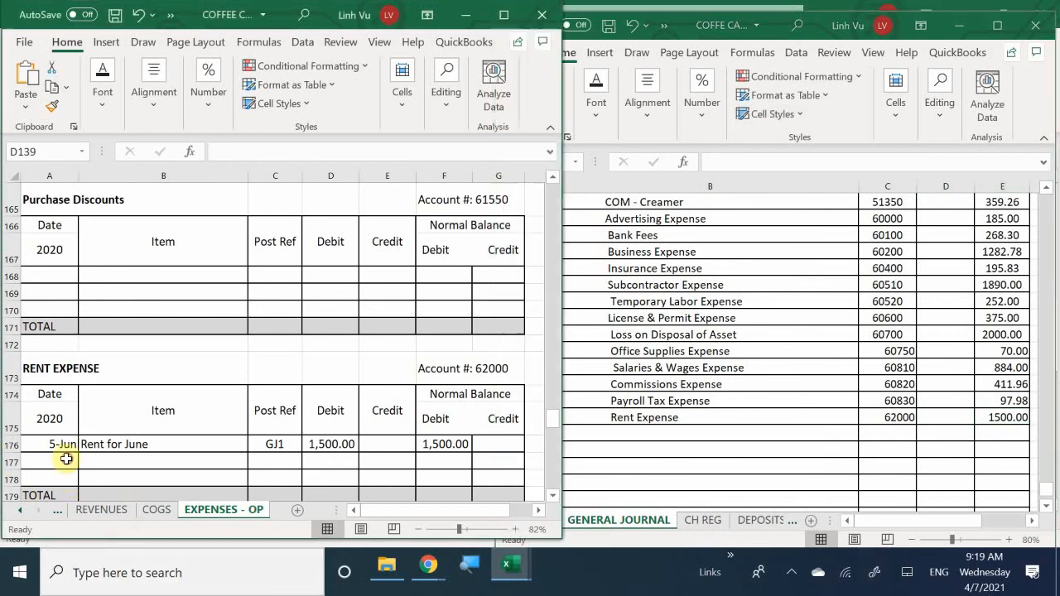
{"action": "type", "text": "6/30"}
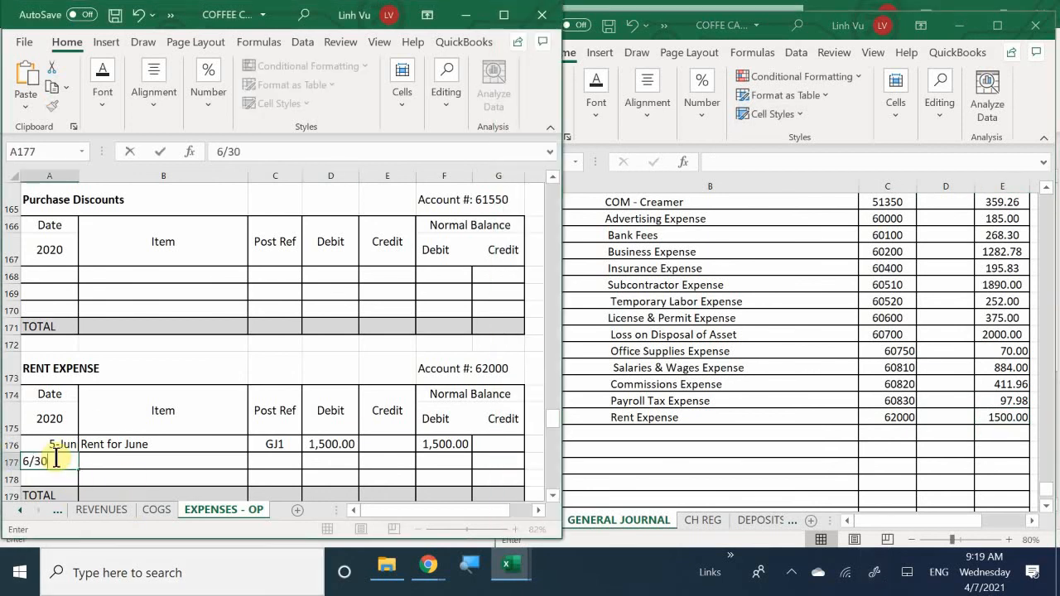
{"action": "key", "text": "Tab"}
{"action": "type", "text": "CKI"}
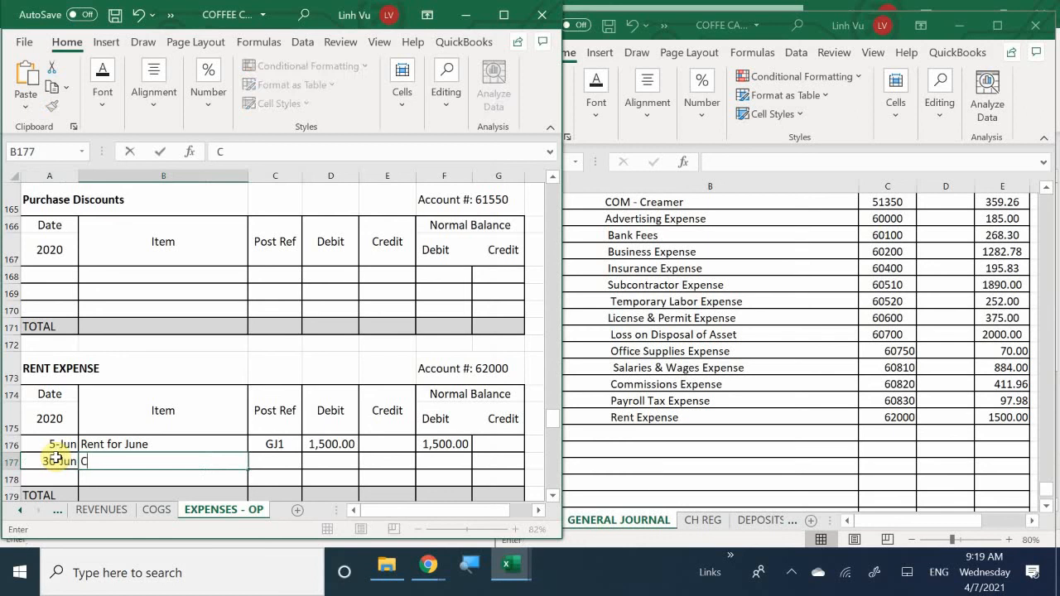
{"action": "key", "text": "BackSpace"}
{"action": "type", "text": "LOSE"}
{"action": "key", "text": "Tab"}
{"action": "type", "text": "G"}
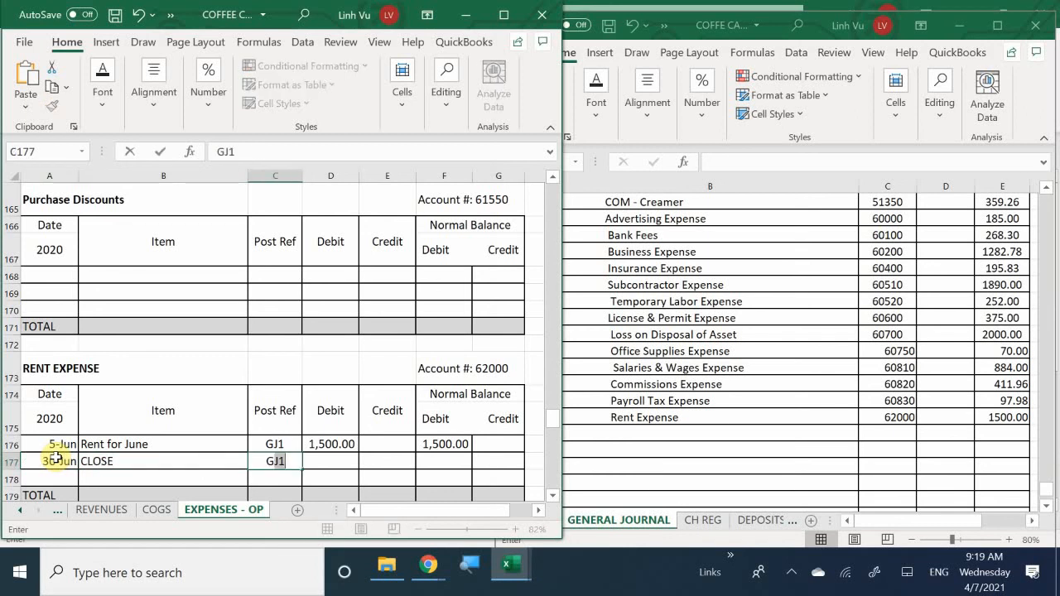
{"action": "type", "text": "J"}
{"action": "key", "text": "BackSpace"}
{"action": "type", "text": "25"}
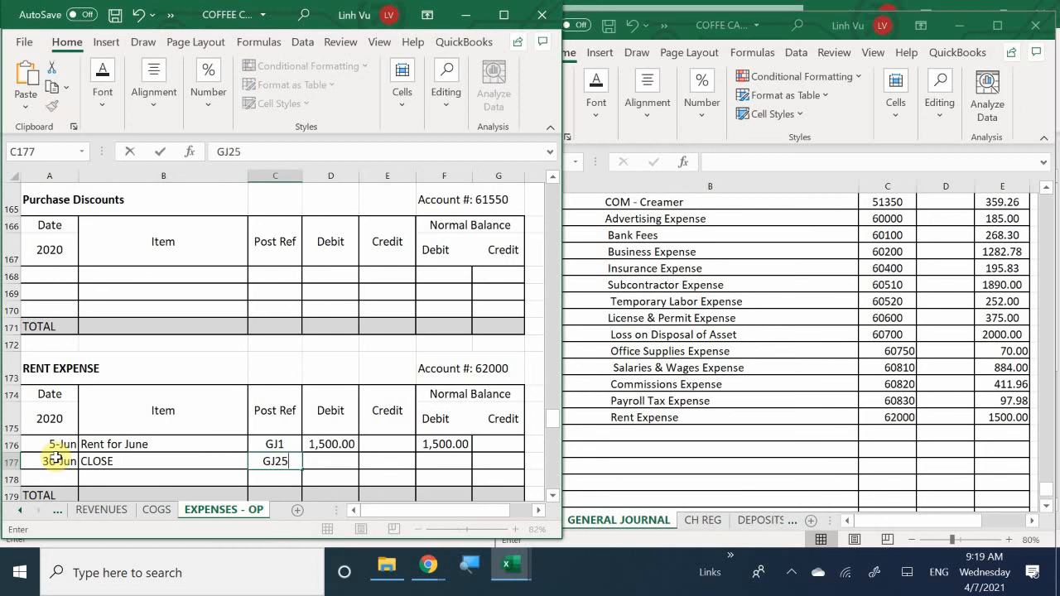
Step: Enter a credit of 1500 in the Rent Expense ledger's closing row
{"action": "key", "text": "Tab"}
{"action": "key", "text": "Tab"}
{"action": "type", "text": "1500"}
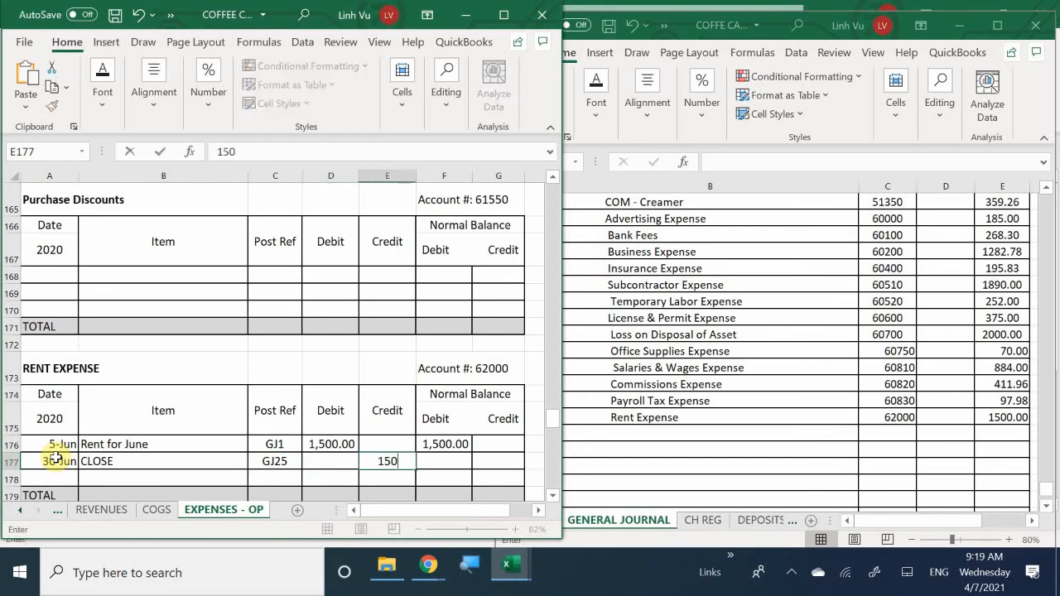
{"action": "key", "text": "Return"}
Step: Calculate the Rent Expense closing row's debit balance as the previous balance plus the row's debit minus its credit
{"action": "key", "text": "Right"}
{"action": "key", "text": "Up"}
{"action": "type", "text": "="}
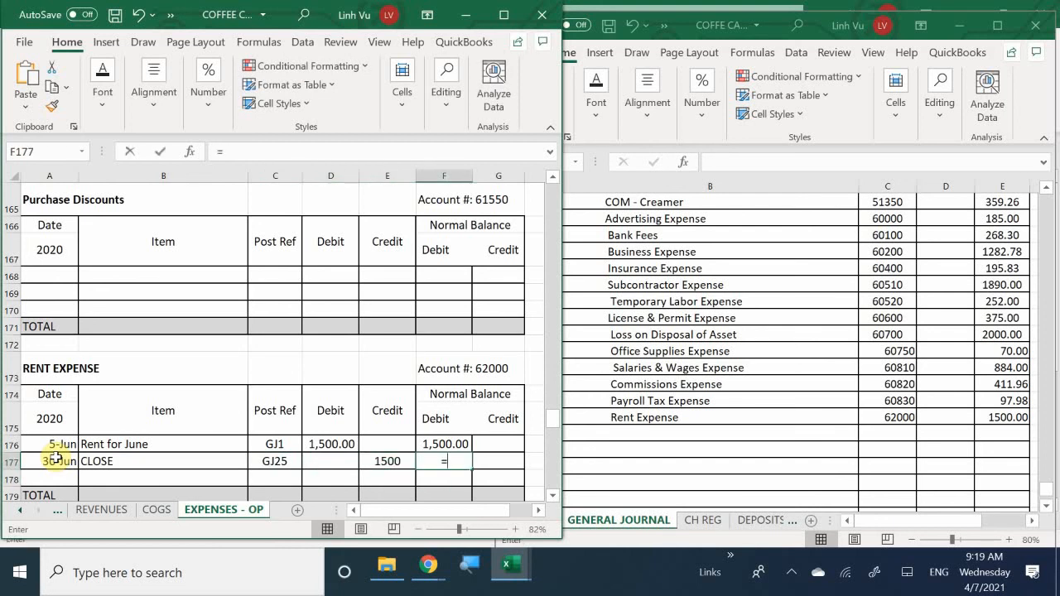
{"action": "key", "text": "Up"}
{"action": "type", "text": "+"}
{"action": "key", "text": "Left"}
{"action": "key", "text": "Left"}
{"action": "type", "text": "-"}
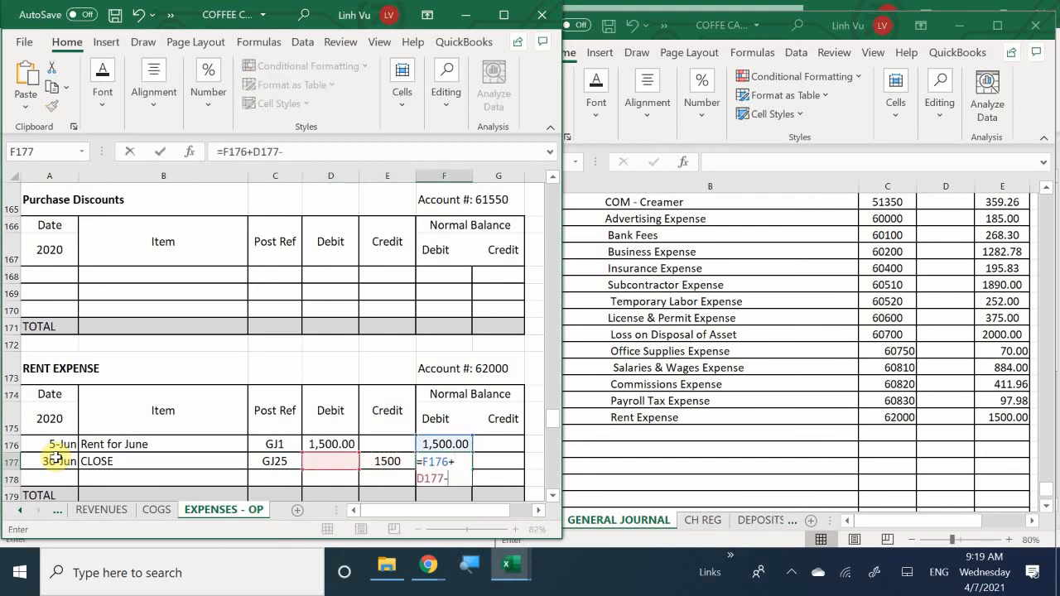
{"action": "key", "text": "Left"}
{"action": "key", "text": "Return"}
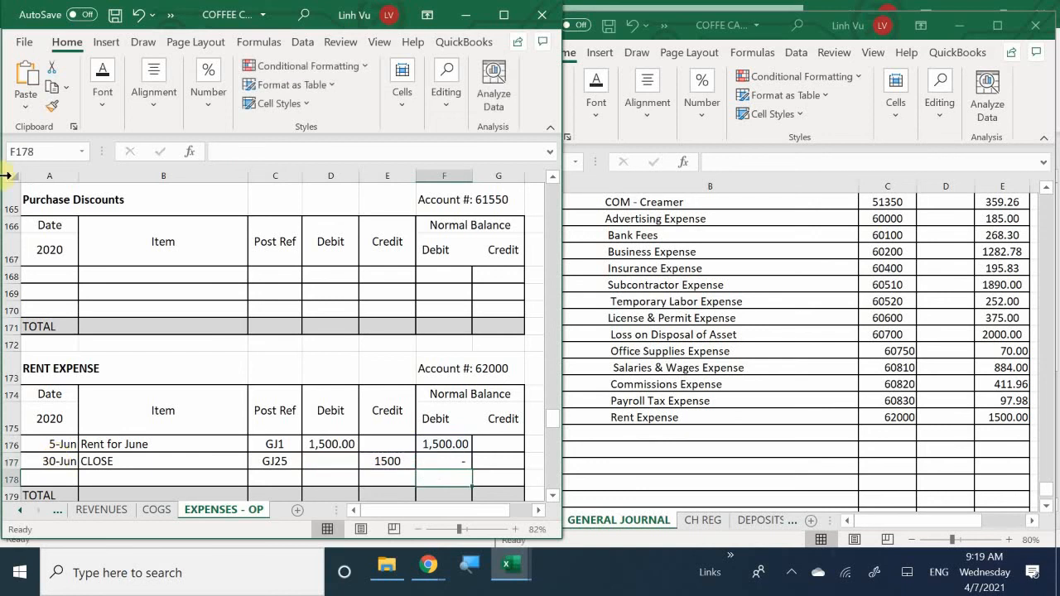
Step: Look through the ledgers below Rent Expense for the next expense accounts that carry a balance to close
{"action": "left_click", "coordinate": [175, 460]}
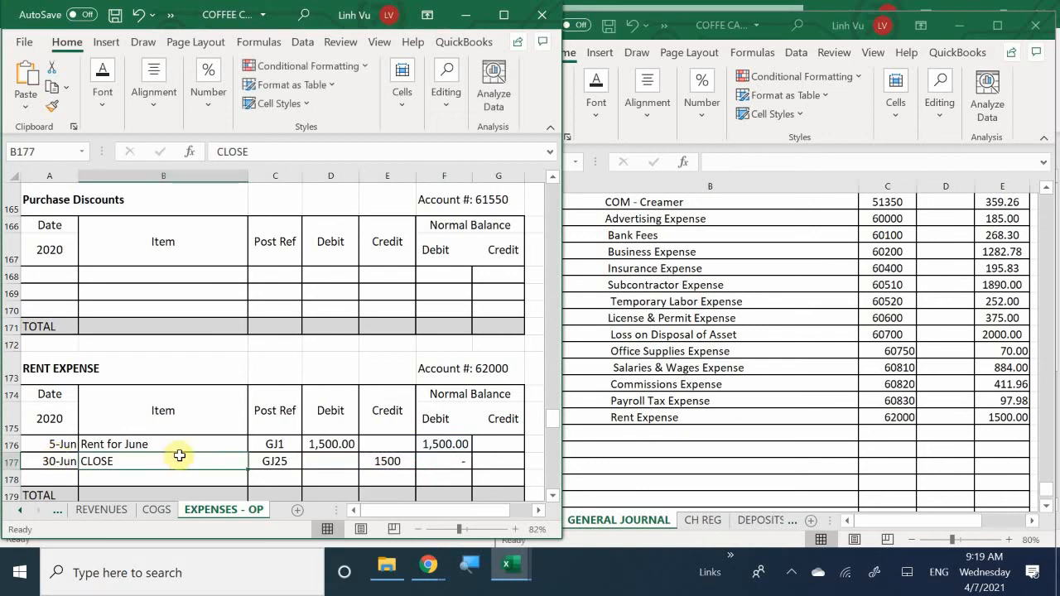
{"action": "scroll", "coordinate": [178, 459], "scroll_direction": "down", "scroll_amount": 2}
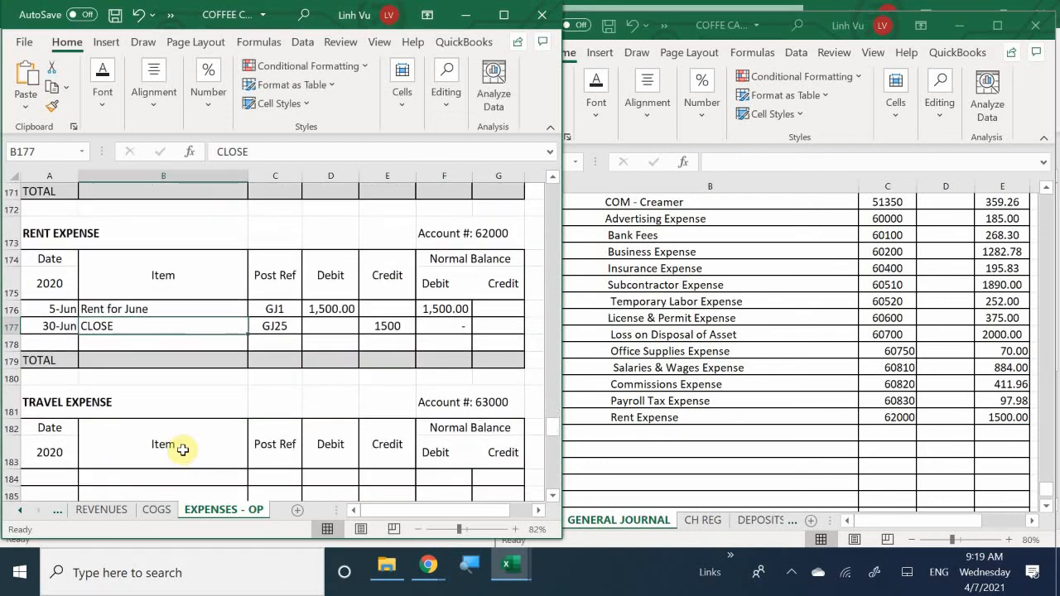
{"action": "scroll", "coordinate": [182, 450], "scroll_direction": "down", "scroll_amount": 2}
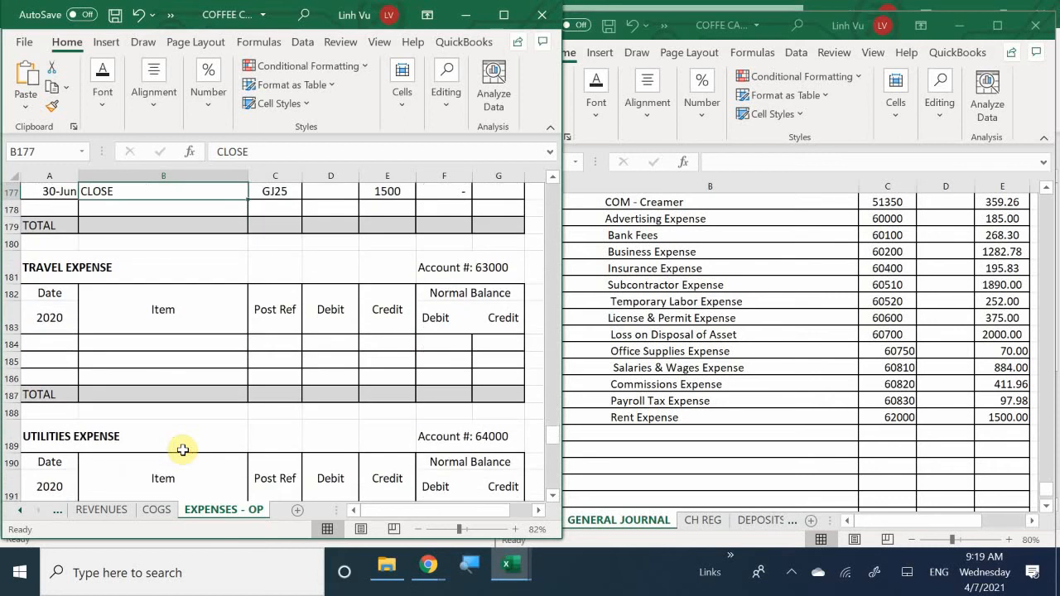
{"action": "scroll", "coordinate": [182, 450], "scroll_direction": "down", "scroll_amount": 1}
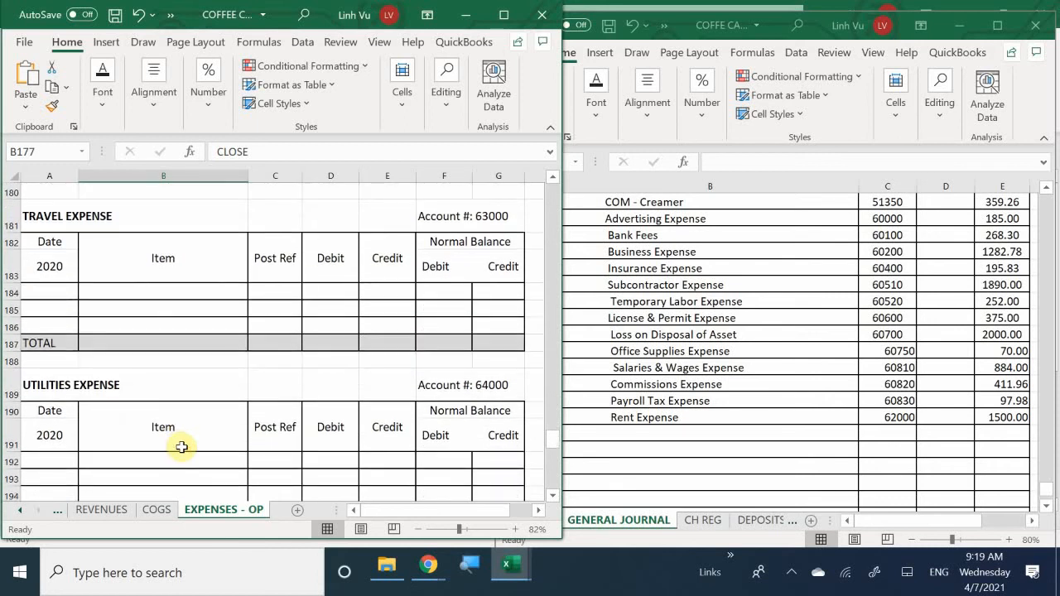
{"action": "scroll", "coordinate": [181, 447], "scroll_direction": "down", "scroll_amount": 3}
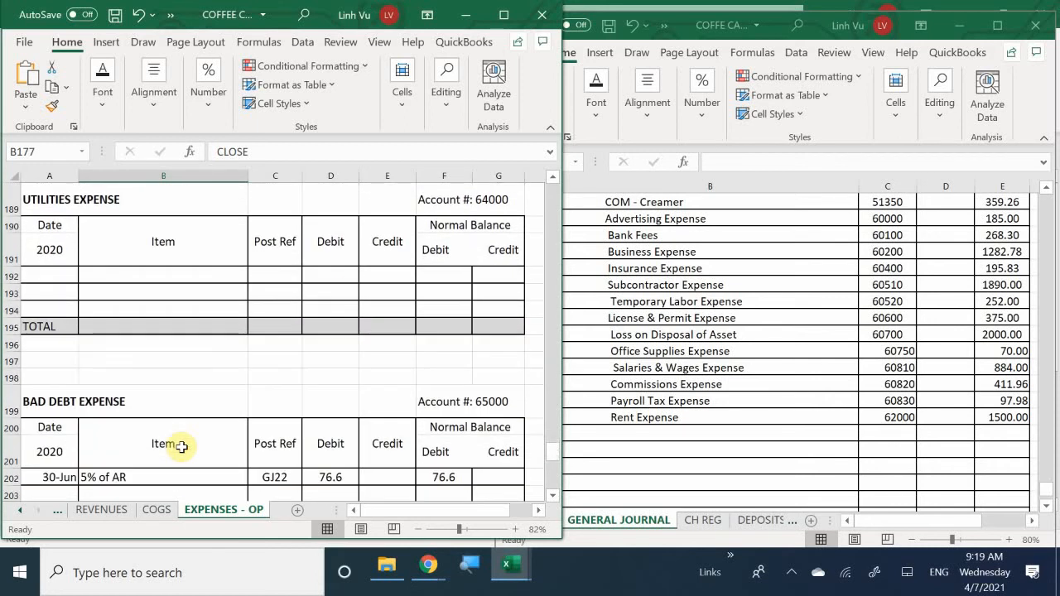
{"action": "scroll", "coordinate": [182, 447], "scroll_direction": "down", "scroll_amount": 1}
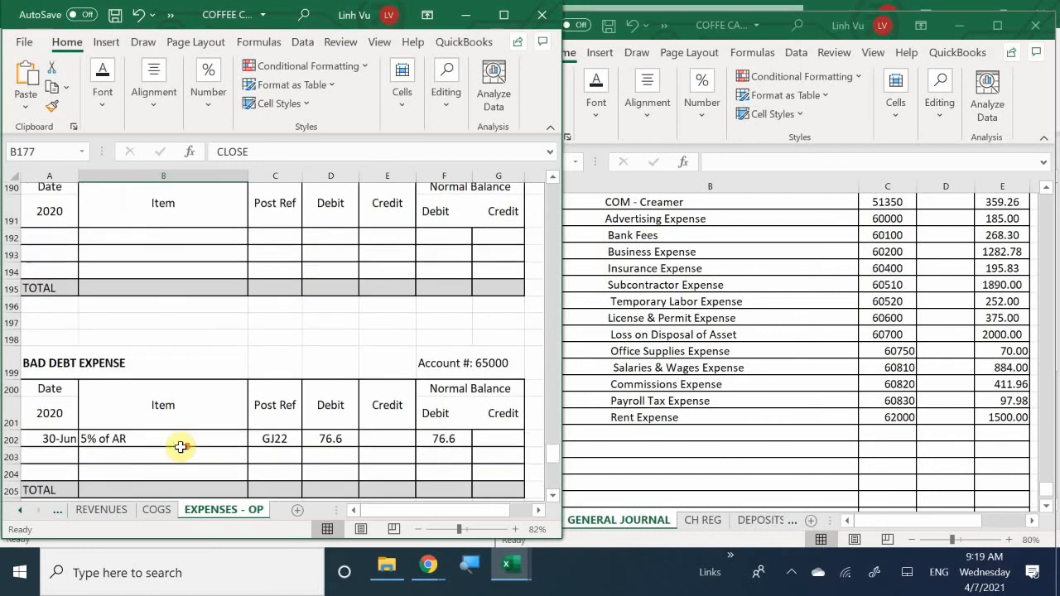
{"action": "scroll", "coordinate": [183, 444], "scroll_direction": "down", "scroll_amount": 6}
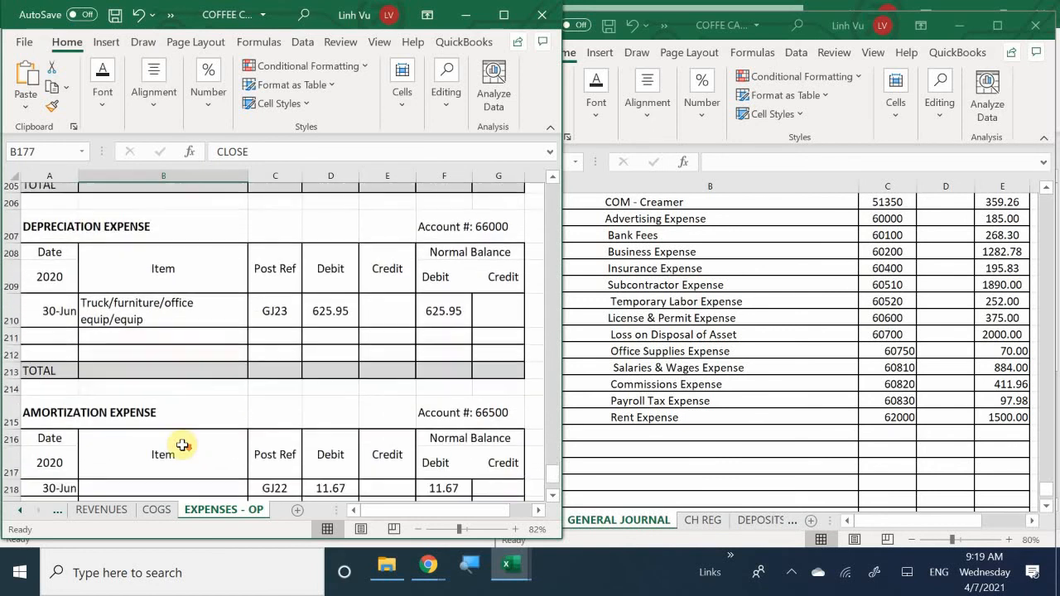
{"action": "scroll", "coordinate": [183, 444], "scroll_direction": "down", "scroll_amount": 1}
{"action": "scroll", "coordinate": [182, 444], "scroll_direction": "up", "scroll_amount": 5}
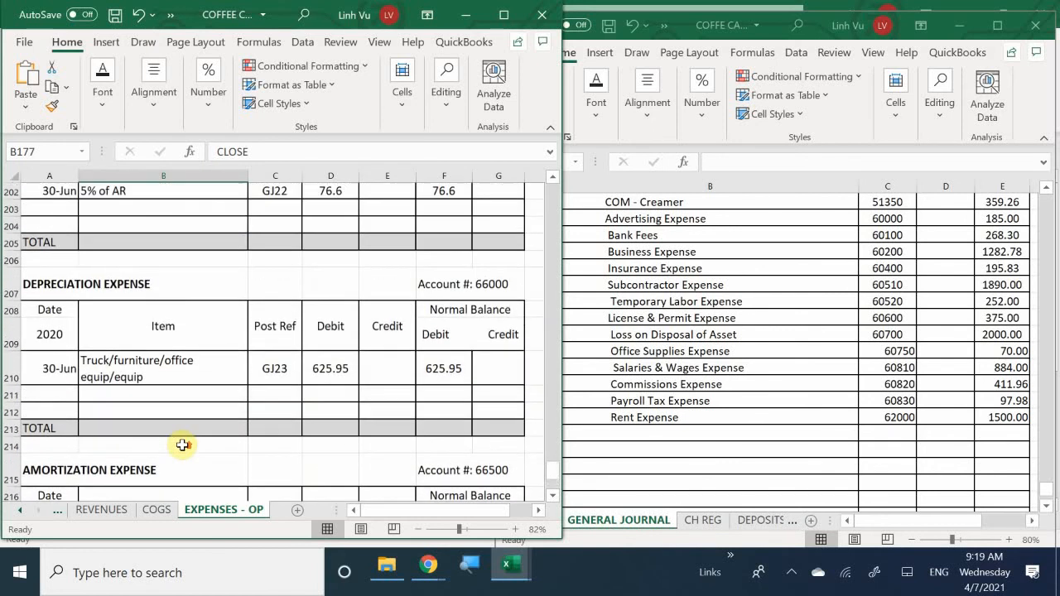
{"action": "scroll", "coordinate": [183, 445], "scroll_direction": "up", "scroll_amount": 2}
{"action": "scroll", "coordinate": [183, 445], "scroll_direction": "up", "scroll_amount": 1}
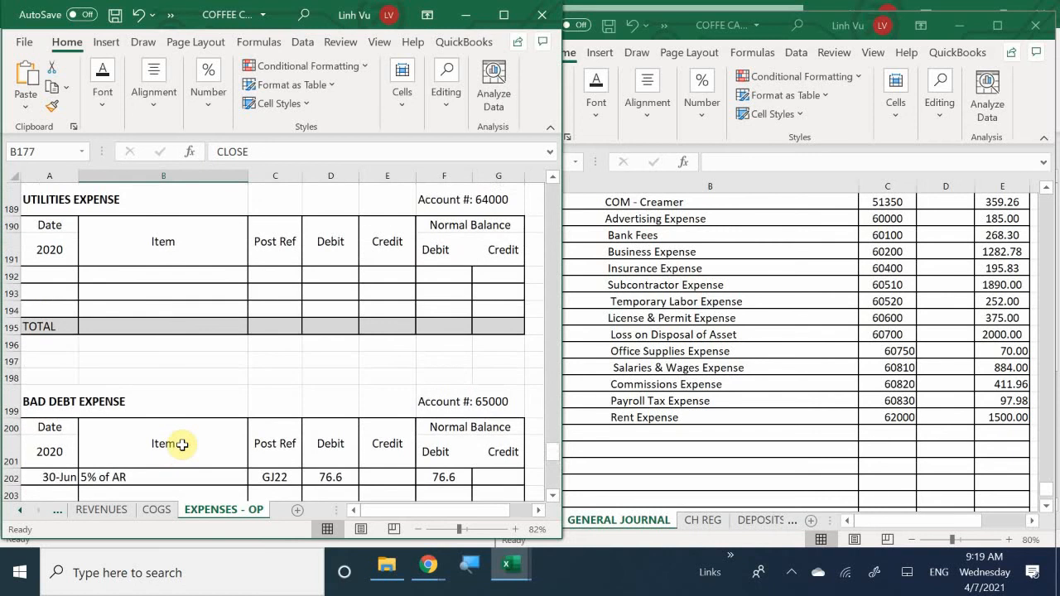
{"action": "scroll", "coordinate": [182, 444], "scroll_direction": "down", "scroll_amount": 1}
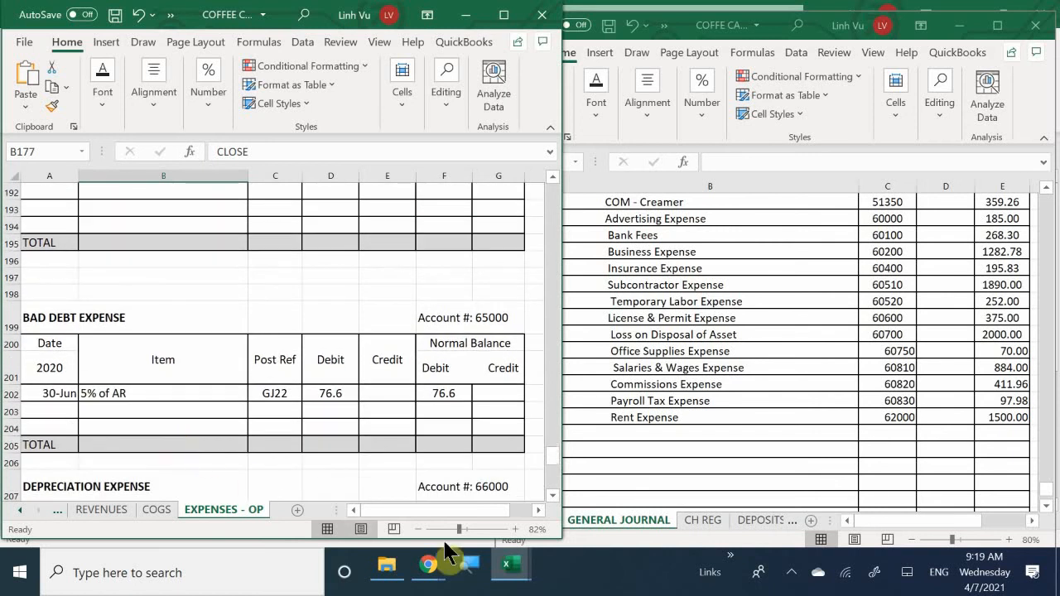
Step: Add an indented Bad Debt Expense account line to the general journal directly below Rent Expense
{"action": "left_click", "coordinate": [603, 421]}
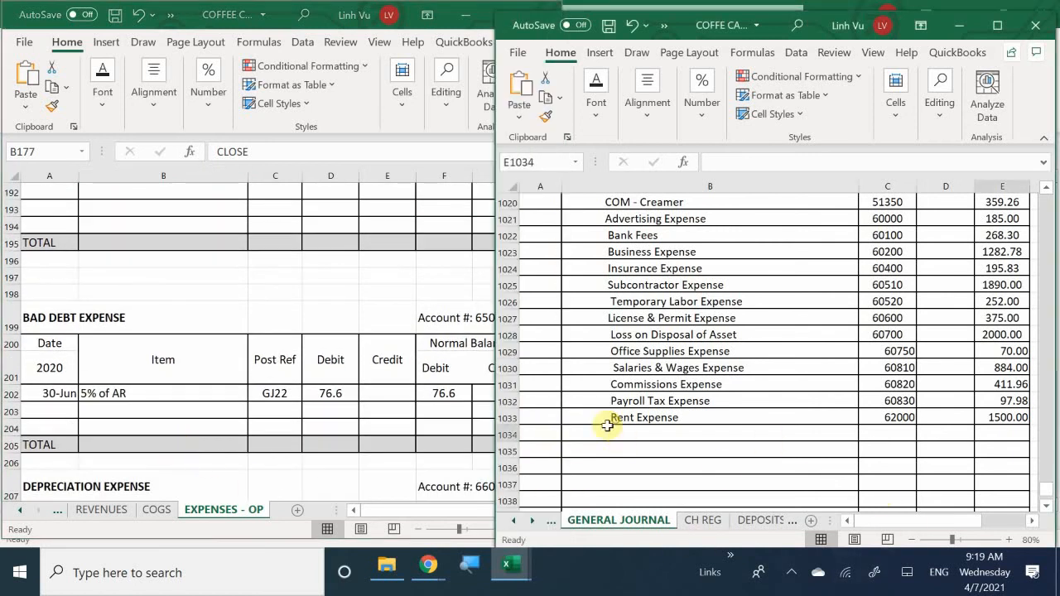
{"action": "left_click", "coordinate": [591, 436]}
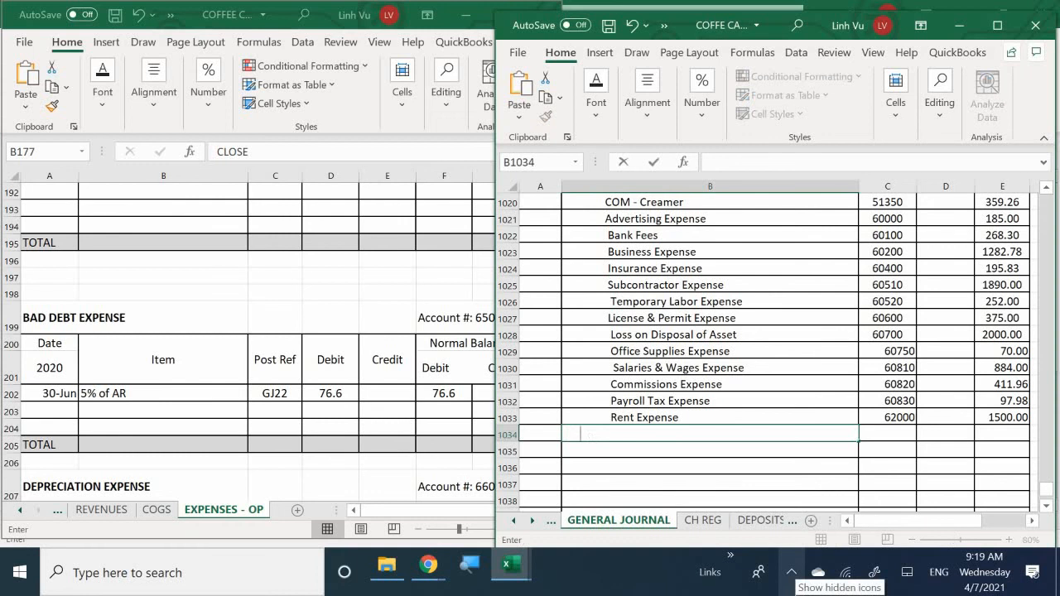
{"action": "type", "text": "Bad D"}
{"action": "type", "text": "evi"}
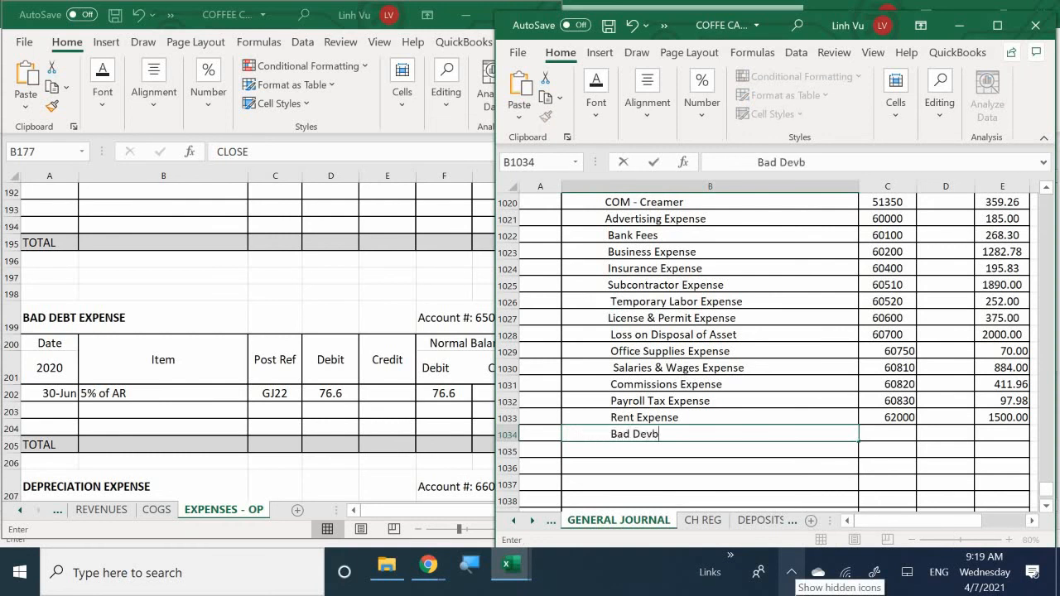
{"action": "key", "text": "BackSpace"}
{"action": "key", "text": "BackSpace"}
{"action": "type", "text": "b"}
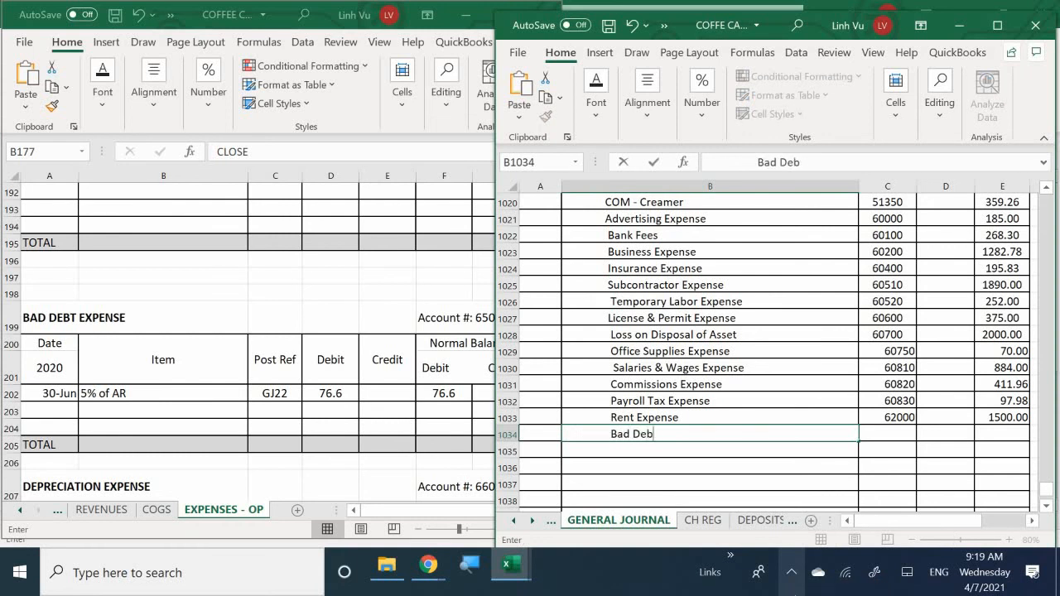
{"action": "type", "text": "t Expense"}
{"action": "key", "text": "Tab"}
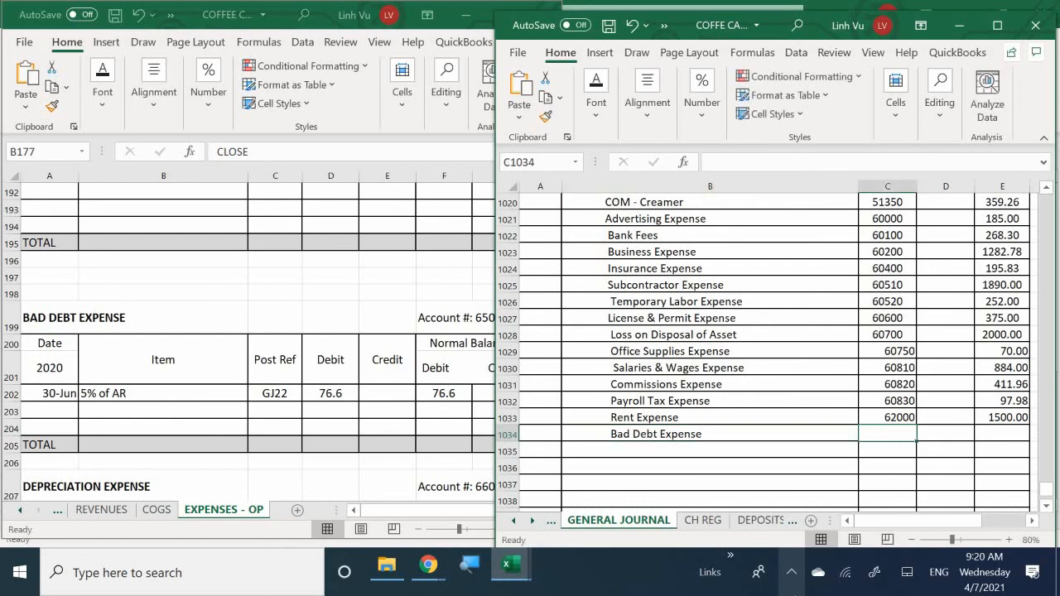
Step: Give the journal's Bad Debt Expense line PR 65000 and a credit of 76.60
{"action": "type", "text": "65000"}
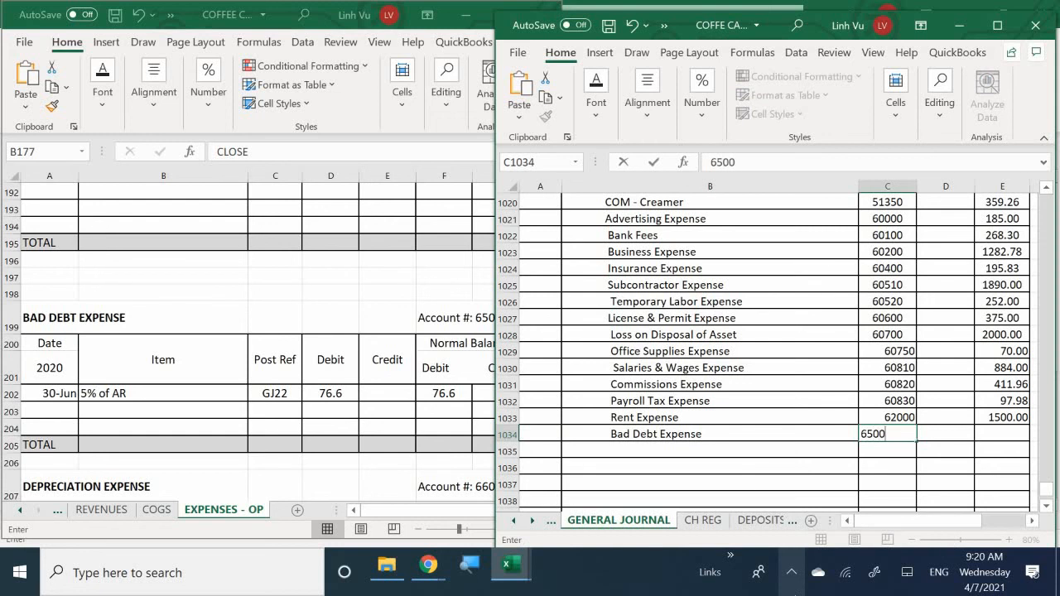
{"action": "key", "text": "Tab"}
{"action": "key", "text": "Tab"}
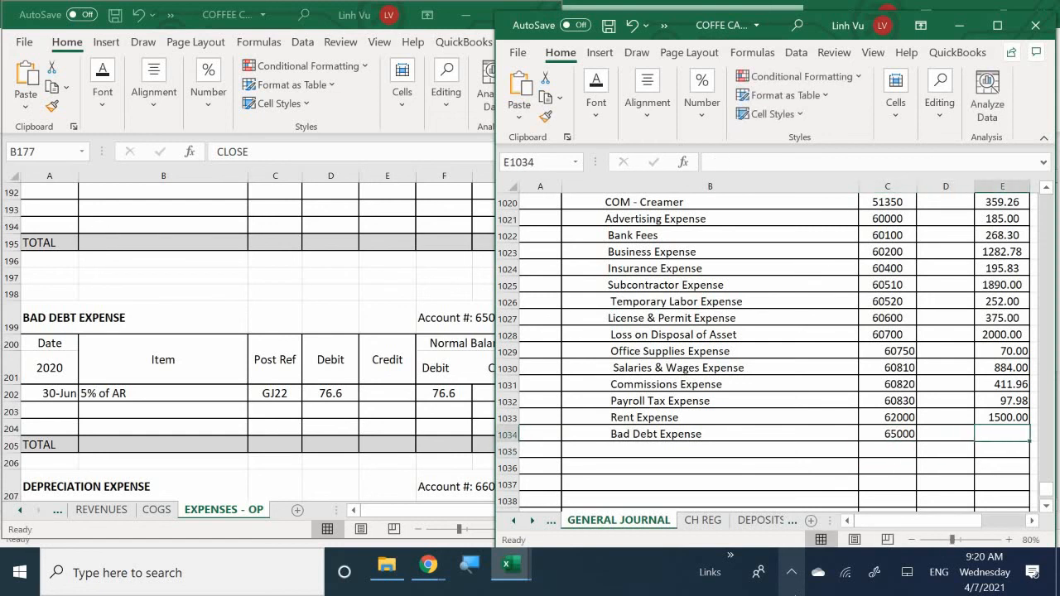
{"action": "type", "text": "76.60"}
{"action": "key", "text": "Return"}
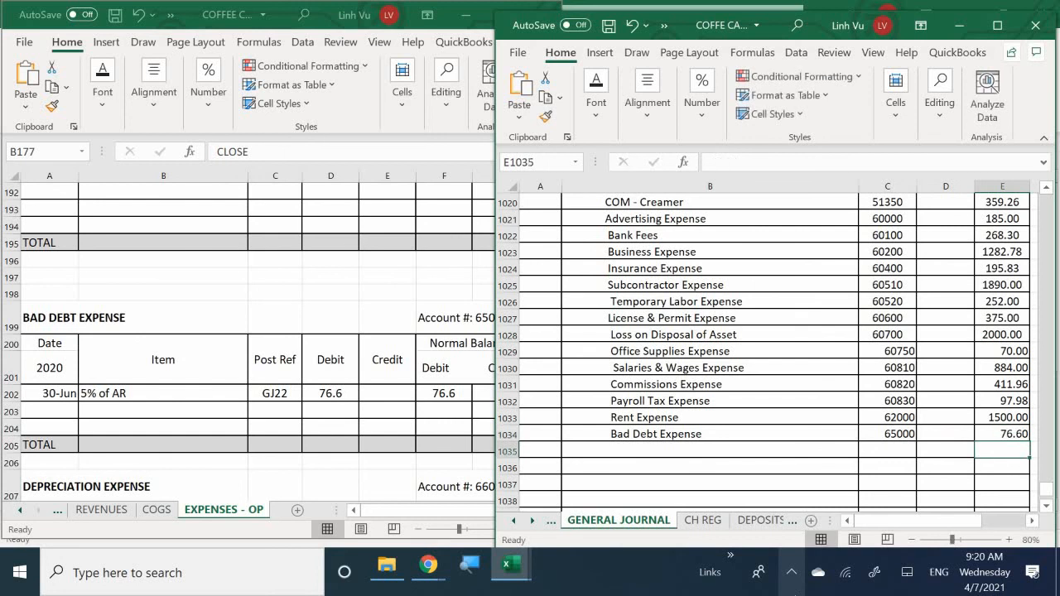
Step: Enter the closing row in the Bad Debt Expense ledger with date 6/30, item CLOSE, post reference GJ25 and a credit of 76.60
{"action": "left_click", "coordinate": [39, 417]}
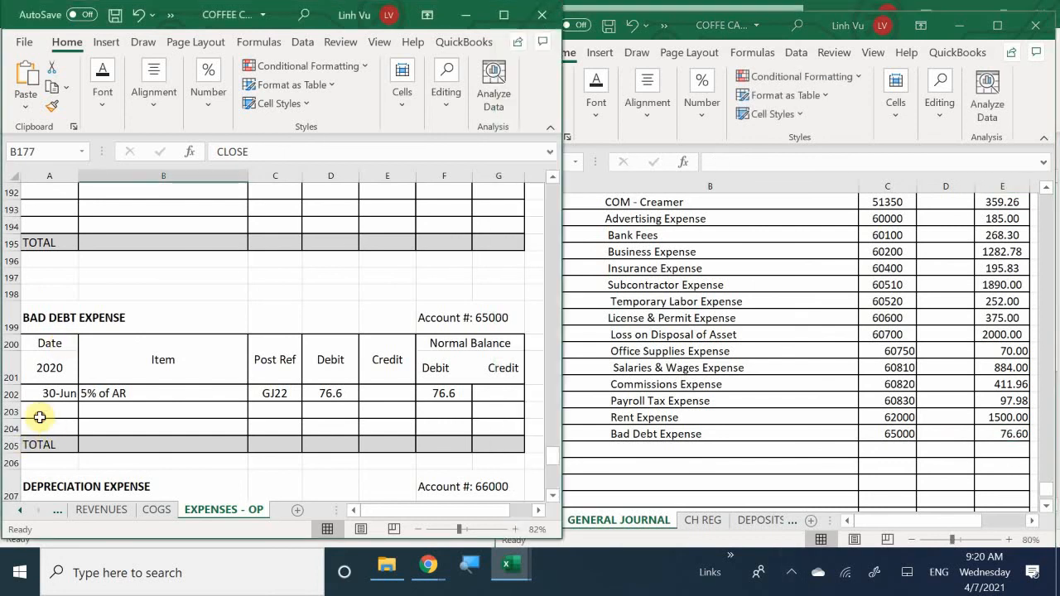
{"action": "type", "text": "6/30"}
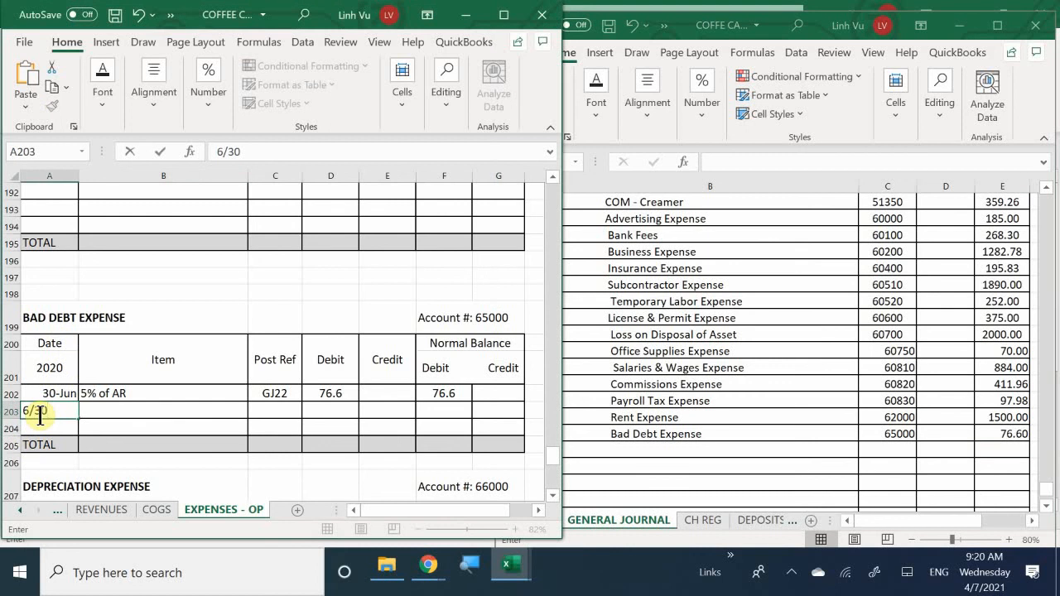
{"action": "key", "text": "Tab"}
{"action": "type", "text": "CL"}
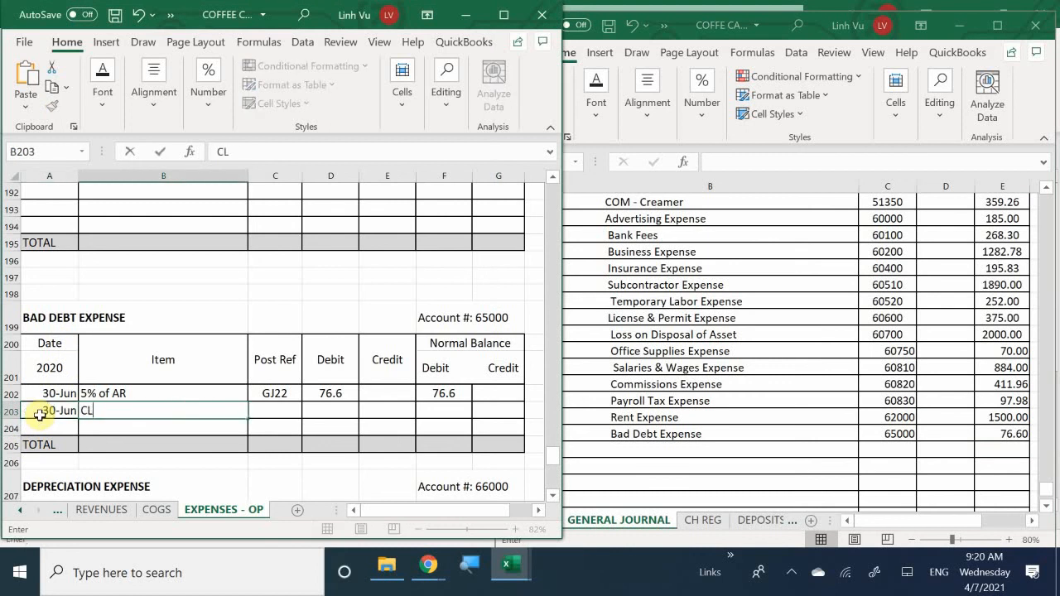
{"action": "type", "text": "OSE"}
{"action": "key", "text": "Tab"}
{"action": "type", "text": "GJ"}
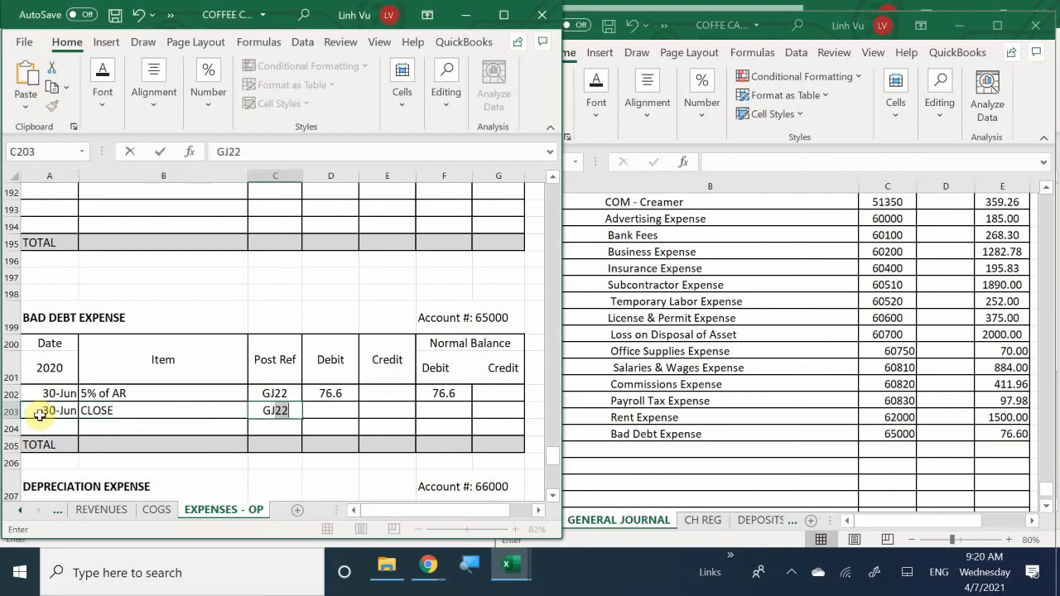
{"action": "type", "text": "25"}
{"action": "key", "text": "Tab"}
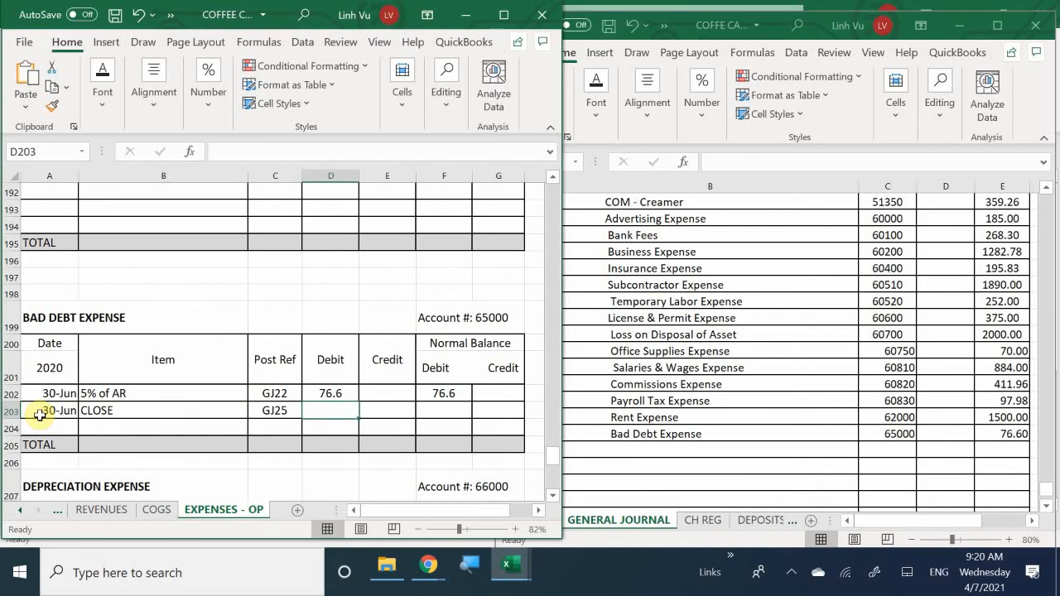
{"action": "key", "text": "Tab"}
{"action": "type", "text": "76.60"}
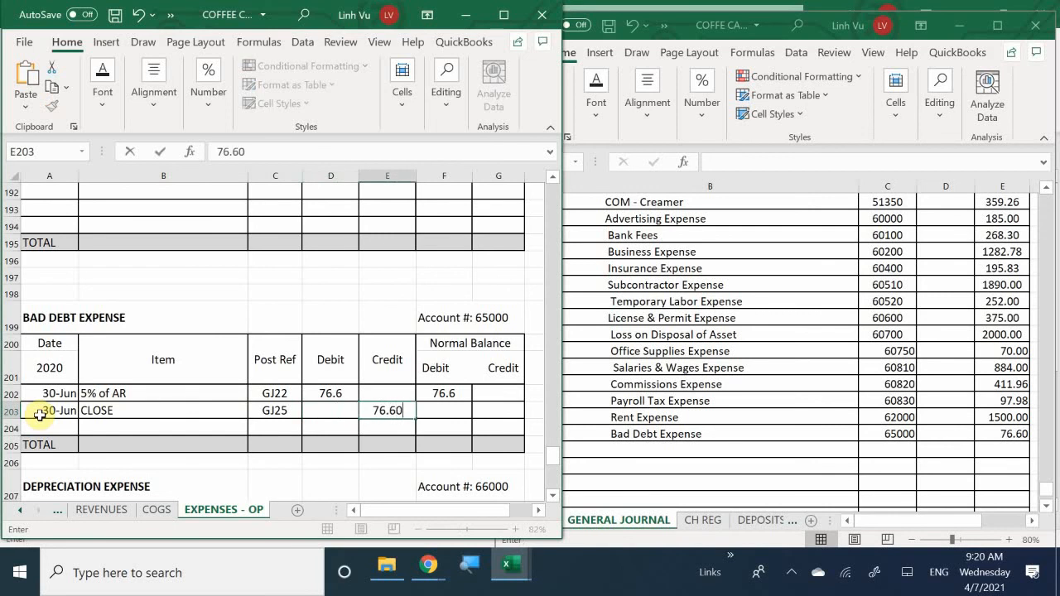
Step: Calculate the Bad Debt Expense closing row's debit balance as the previous balance plus the row's debit minus its credit
{"action": "key", "text": "Tab"}
{"action": "type", "text": "="}
{"action": "key", "text": "Up"}
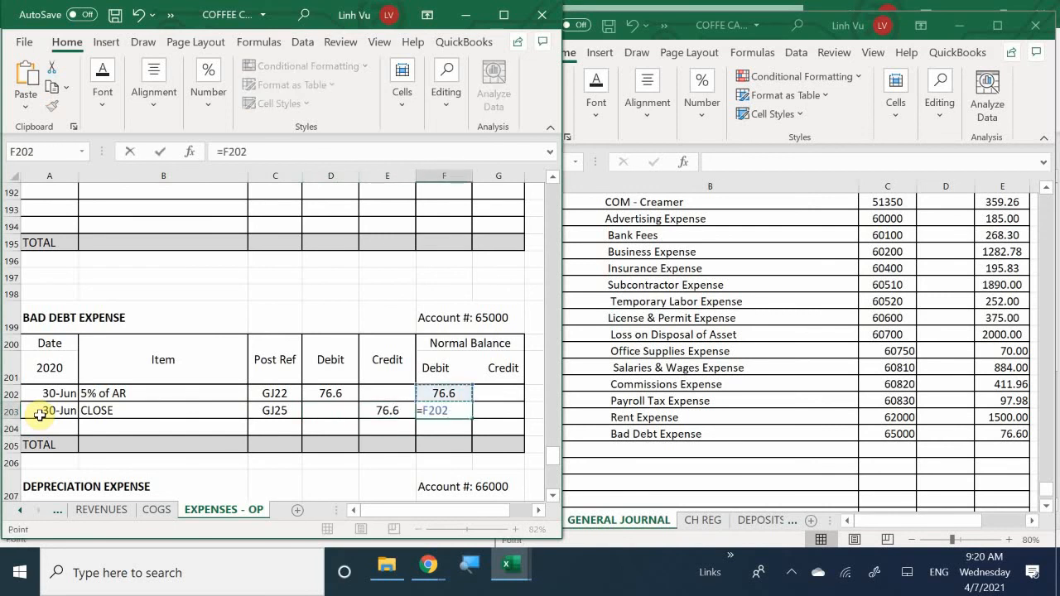
{"action": "type", "text": "+"}
{"action": "key", "text": "Left"}
{"action": "key", "text": "Left"}
{"action": "type", "text": "-"}
{"action": "key", "text": "Left"}
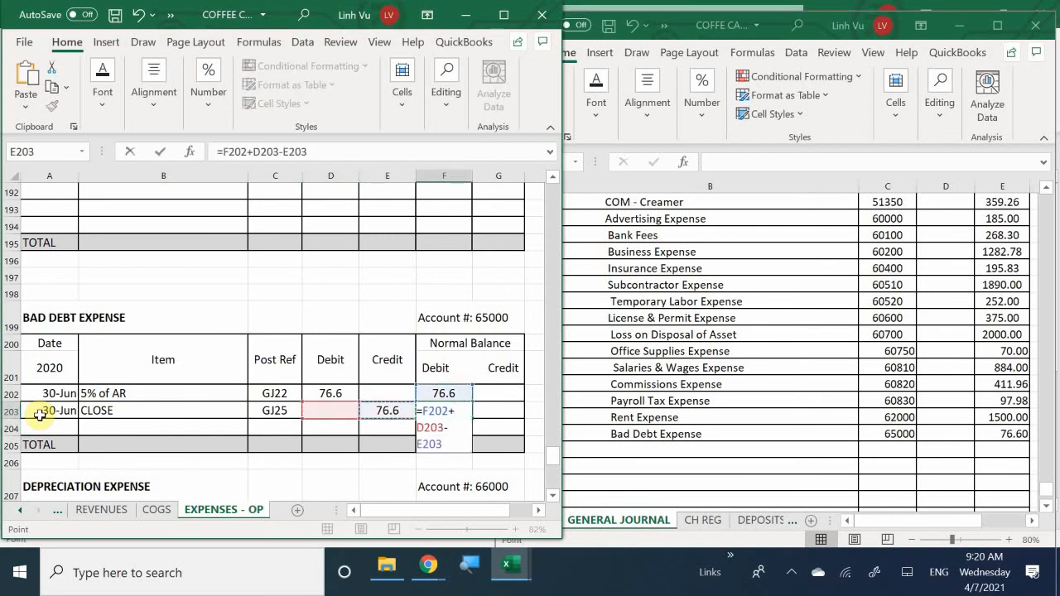
{"action": "key", "text": "Return"}
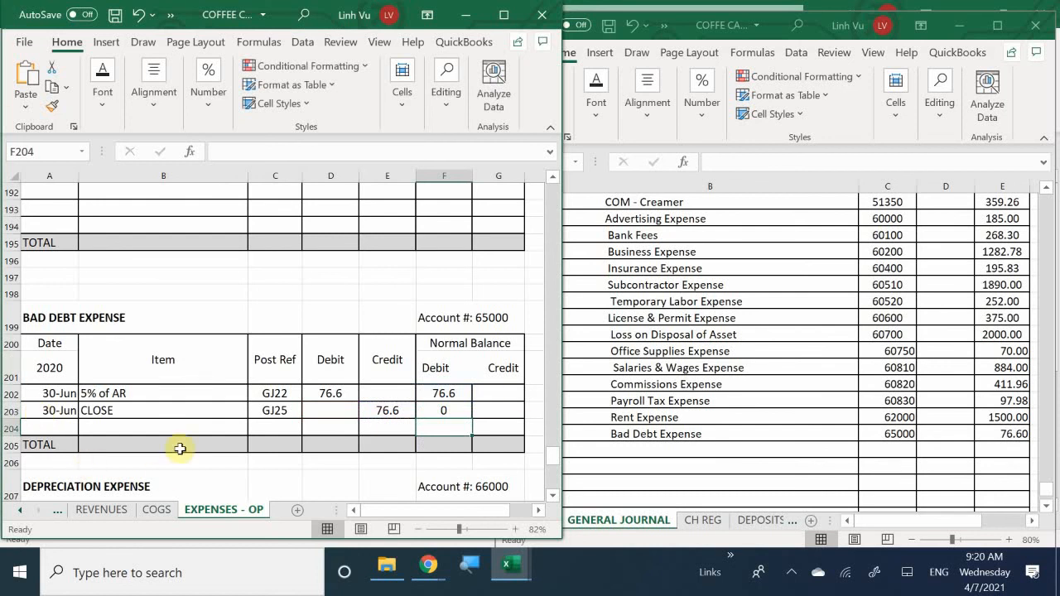
Step: Add an indented Depreciation Expense account line to the general journal directly below Bad Debt Expense
{"action": "scroll", "coordinate": [182, 434], "scroll_direction": "down", "scroll_amount": 4}
{"action": "scroll", "coordinate": [186, 427], "scroll_direction": "up", "scroll_amount": 1}
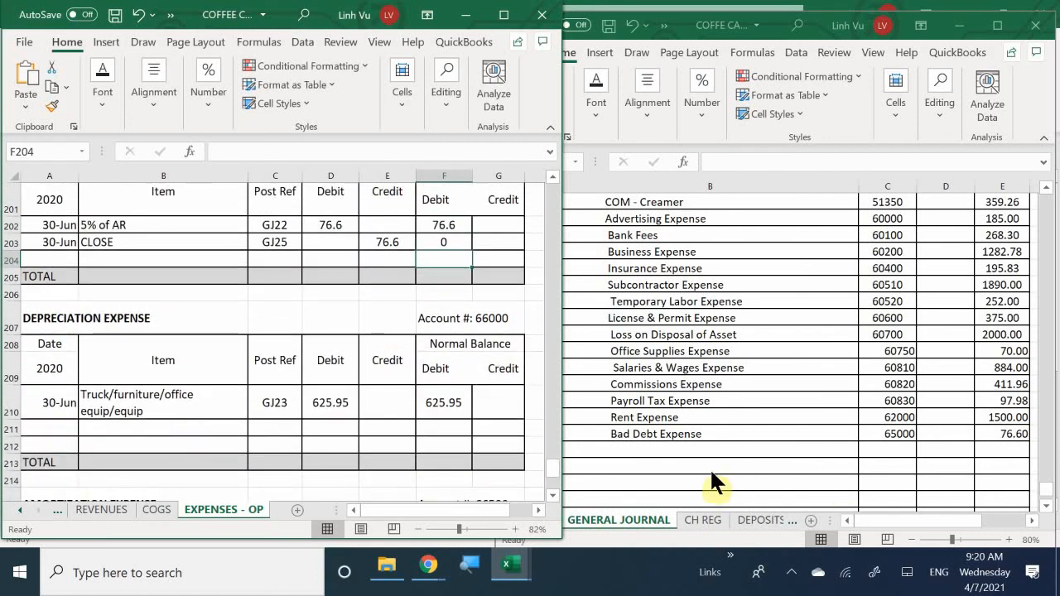
{"action": "left_click", "coordinate": [649, 454]}
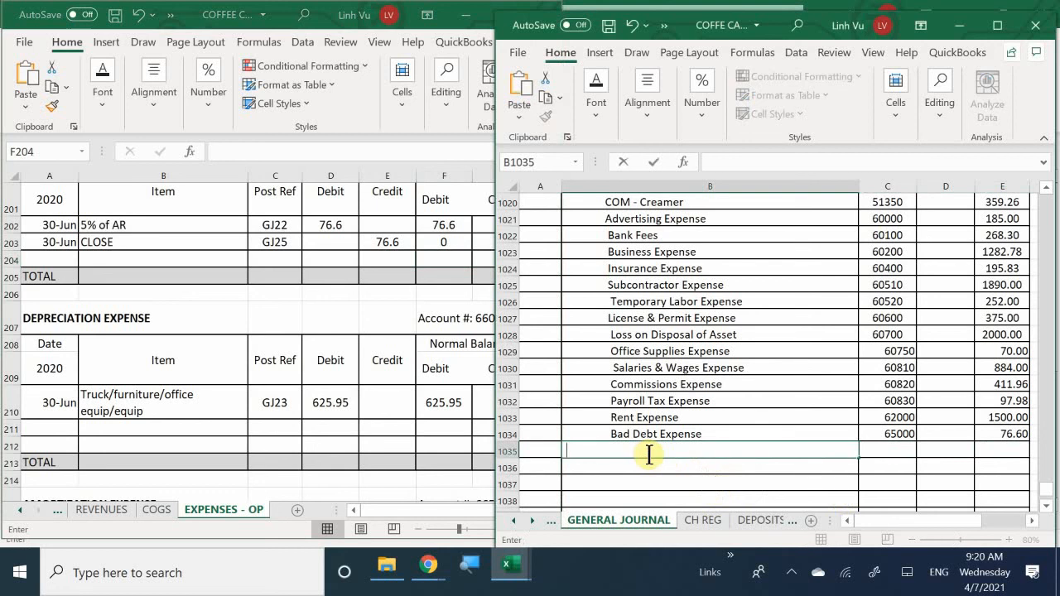
{"action": "type", "text": "Dep"}
{"action": "key", "text": "BackSpace"}
{"action": "key", "text": "BackSpace"}
{"action": "type", "text": "eciatiomn"}
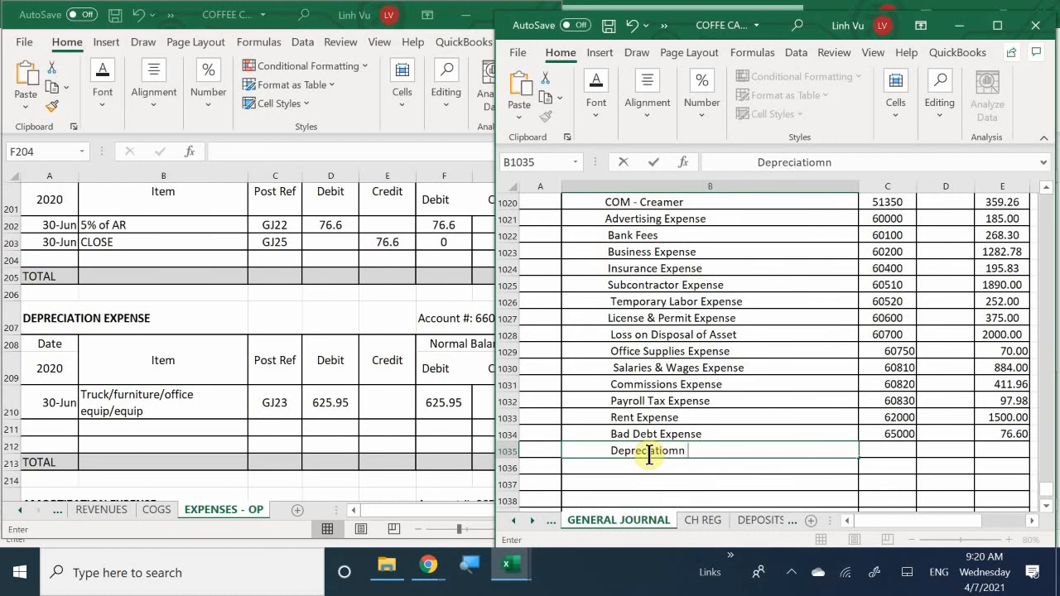
{"action": "key", "text": "BackSpace"}
{"action": "type", "text": "n Expense"}
{"action": "key", "text": "Tab"}
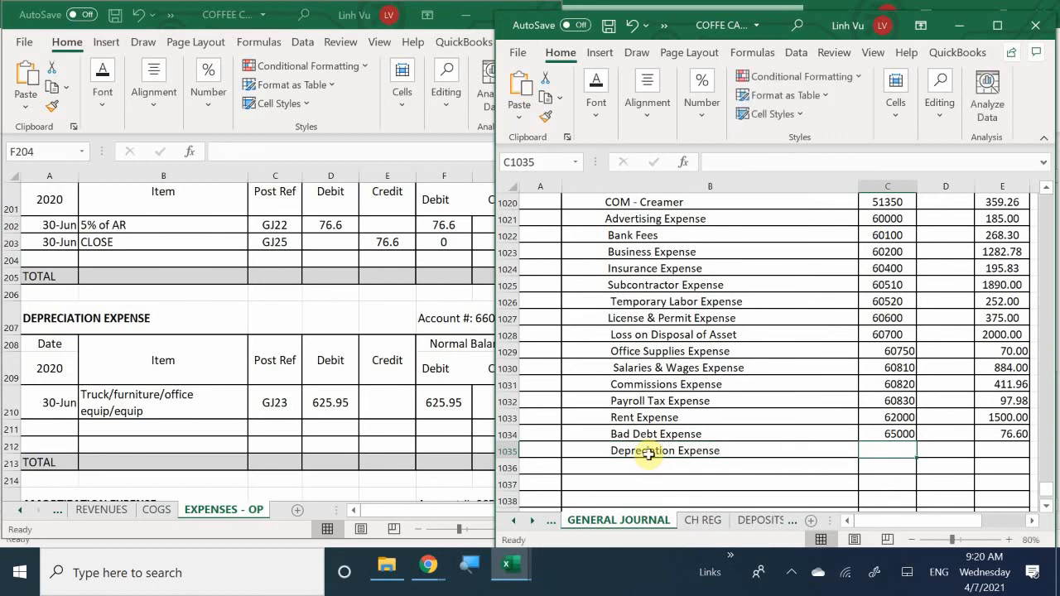
Step: Give the journal's Depreciation Expense line PR 66000 and a credit of 625.95
{"action": "type", "text": "66000"}
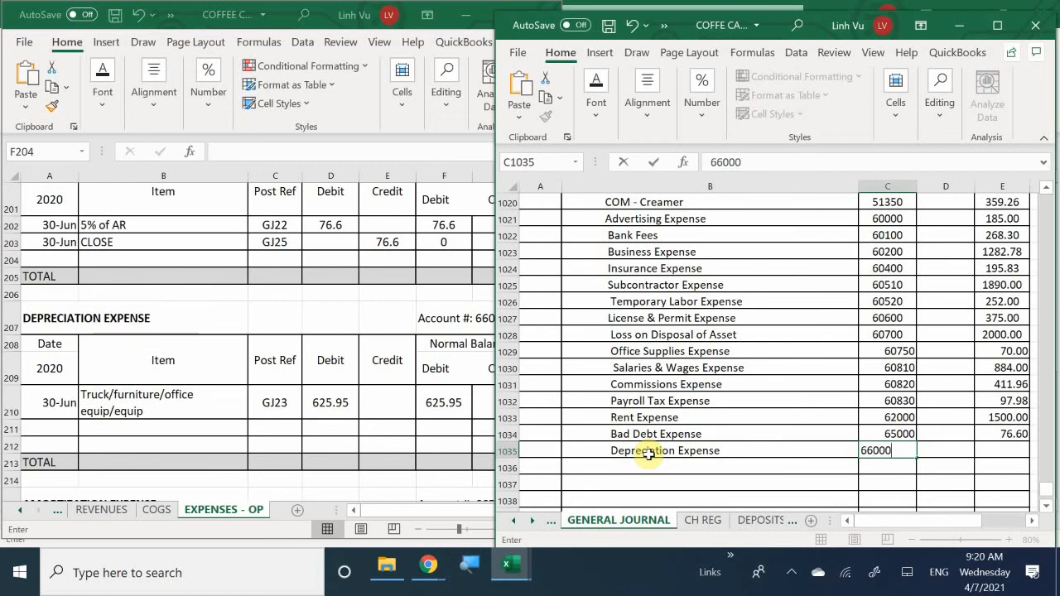
{"action": "key", "text": "Tab"}
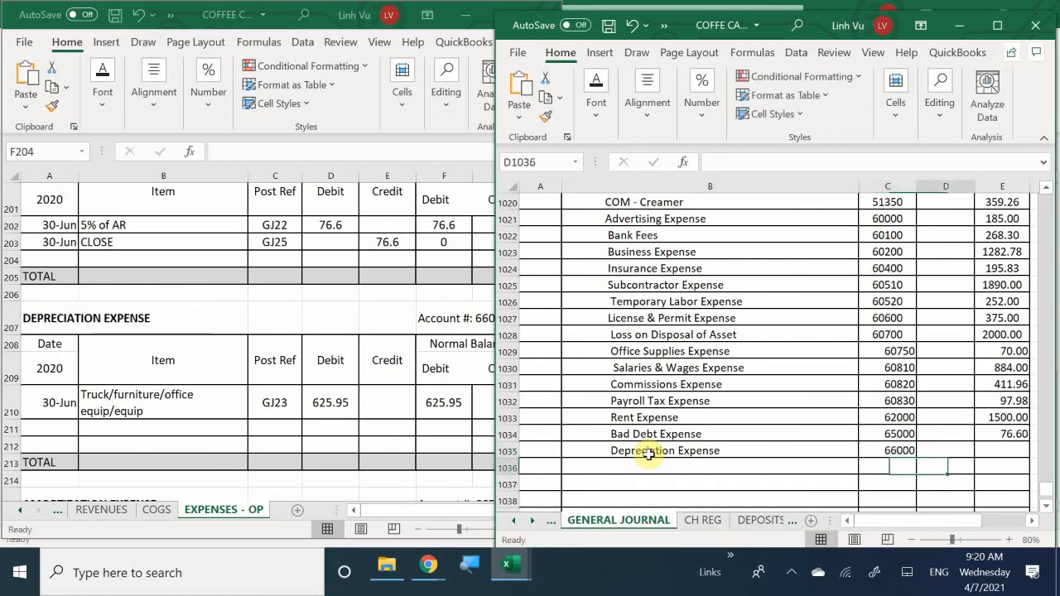
{"action": "key", "text": "Tab"}
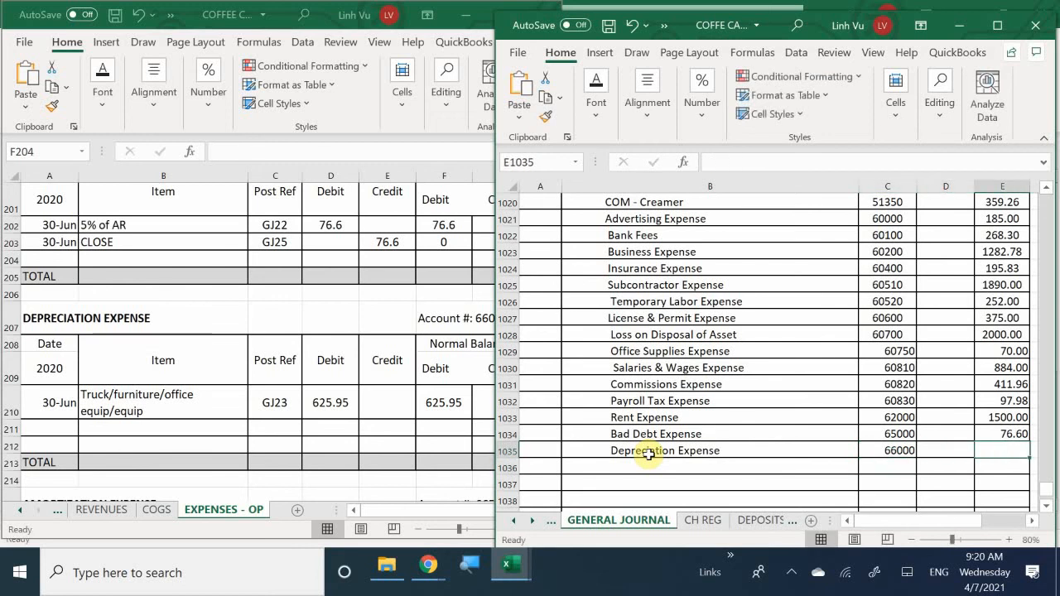
{"action": "type", "text": "625.95"}
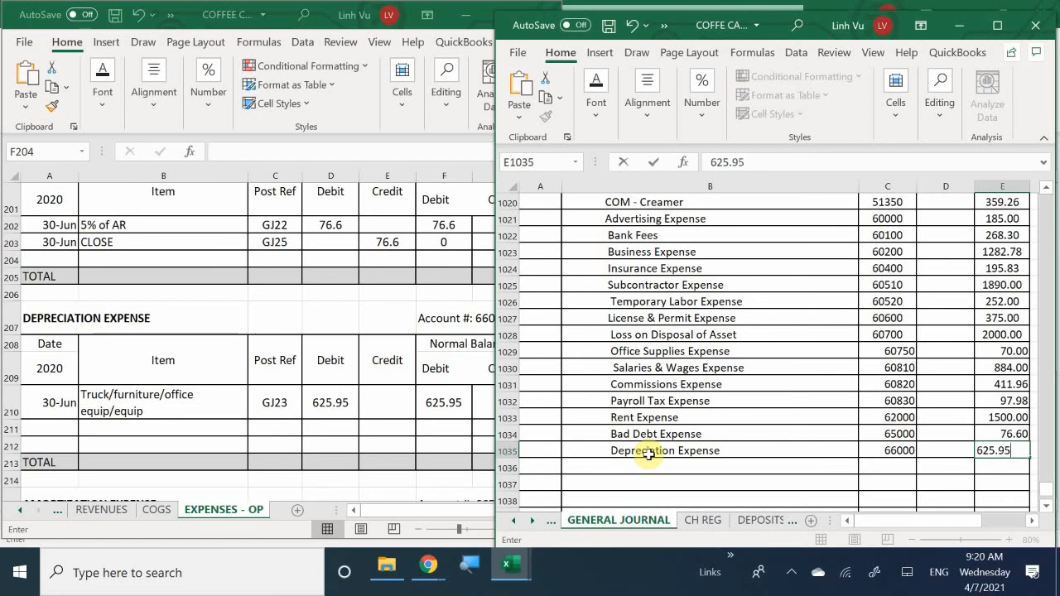
{"action": "key", "text": "Return"}
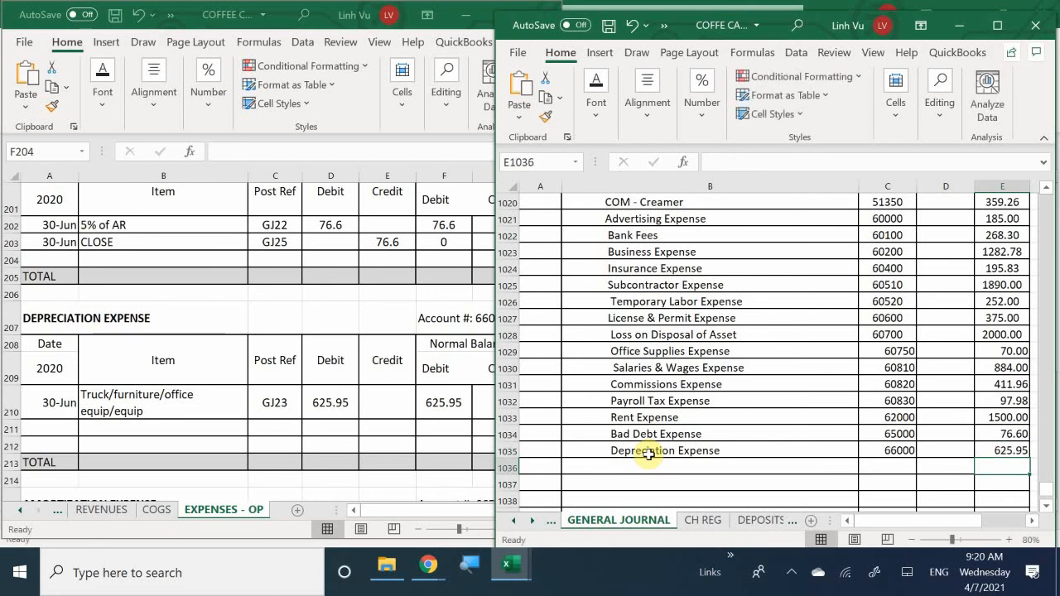
Step: Enter the closing row in the Depreciation Expense ledger with date 6/30, item CLOSE, post reference GJ25 and a credit of 625.95
{"action": "left_click", "coordinate": [50, 428]}
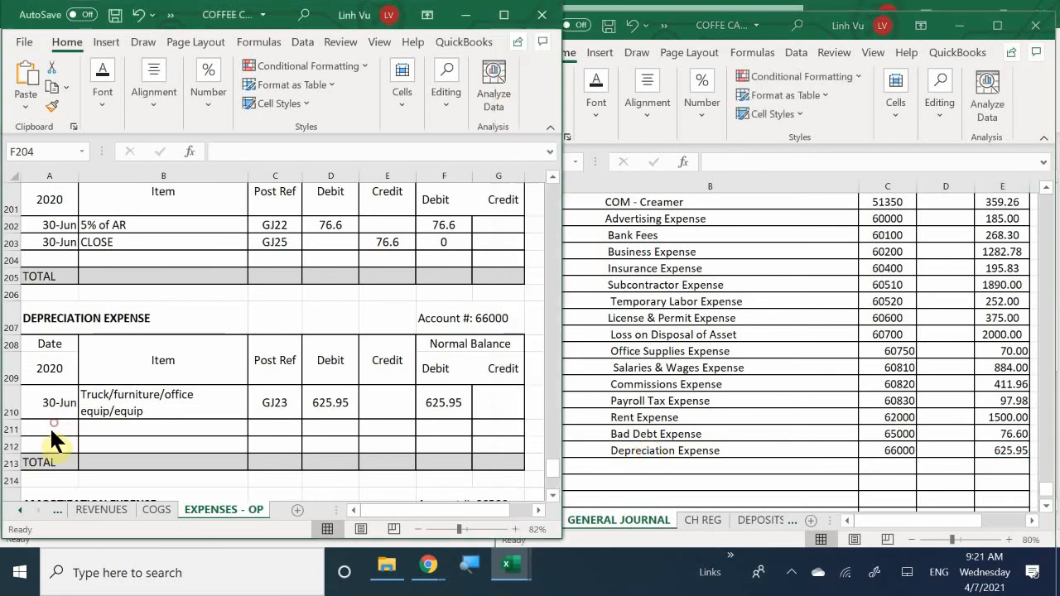
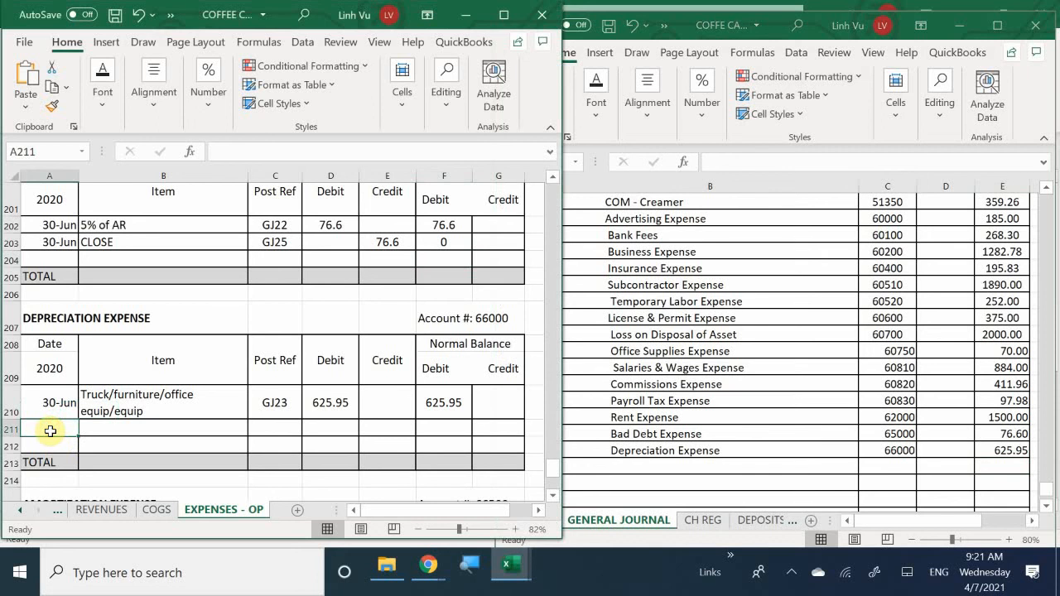
{"action": "type", "text": "6/"}
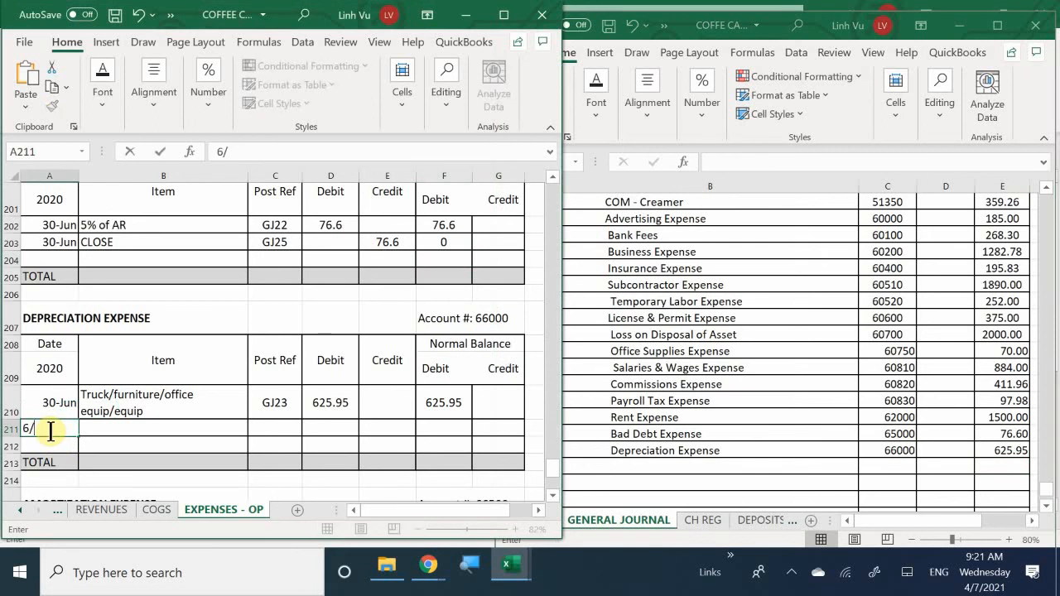
{"action": "type", "text": "30"}
{"action": "key", "text": "Tab"}
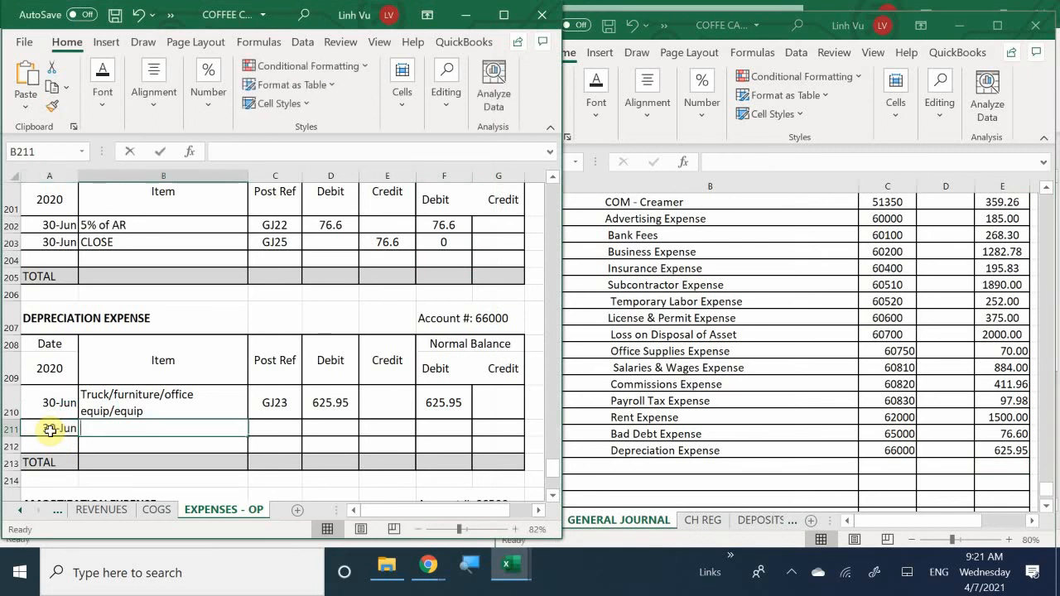
{"action": "type", "text": "CLO"}
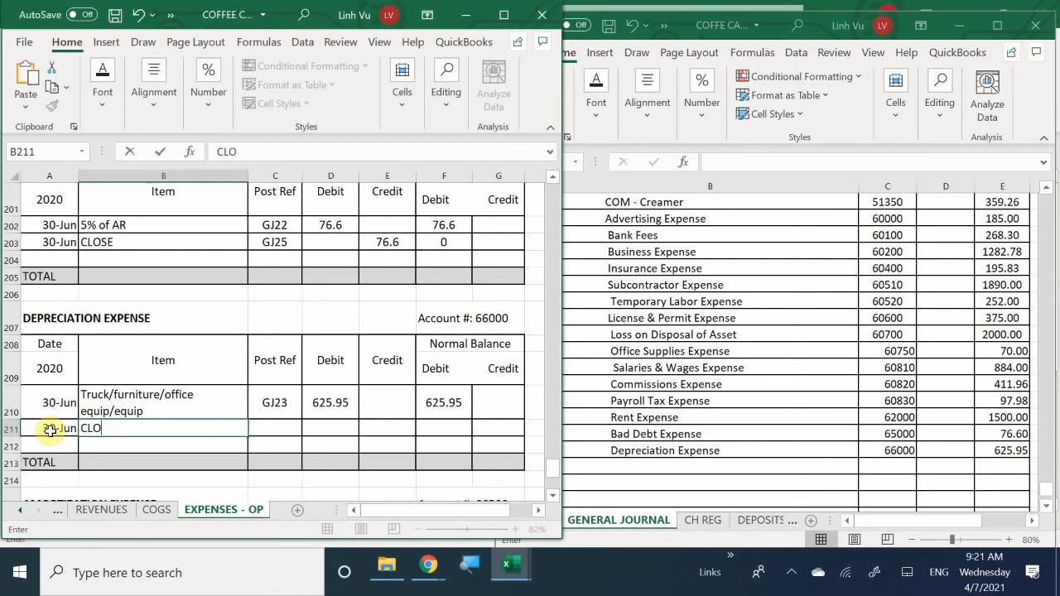
{"action": "type", "text": "SE"}
{"action": "key", "text": "Tab"}
{"action": "type", "text": "GJ23"}
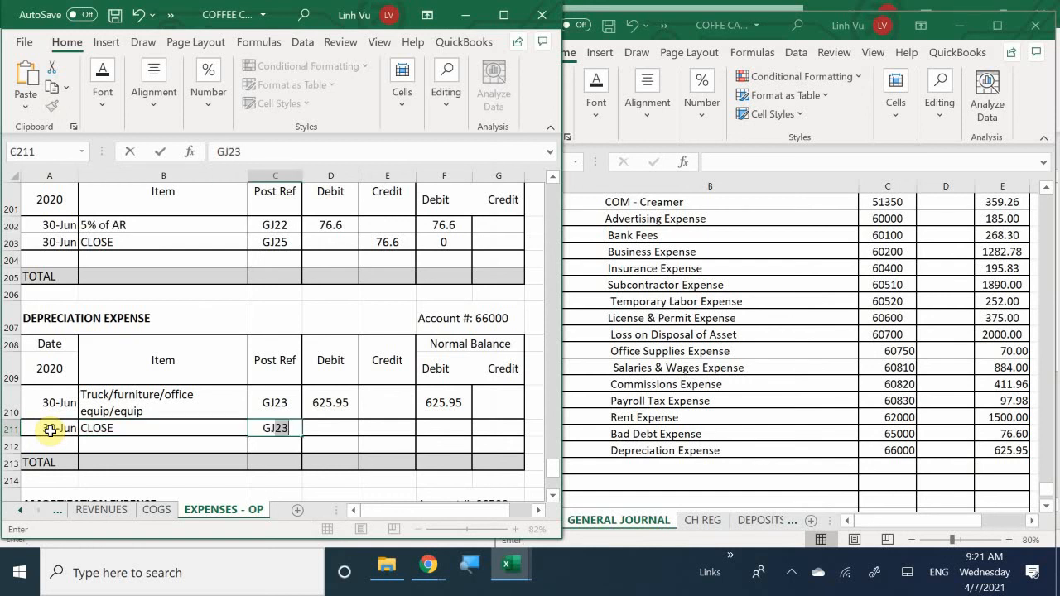
{"action": "type", "text": "25"}
{"action": "key", "text": "Tab"}
{"action": "key", "text": "Tab"}
{"action": "type", "text": "625."}
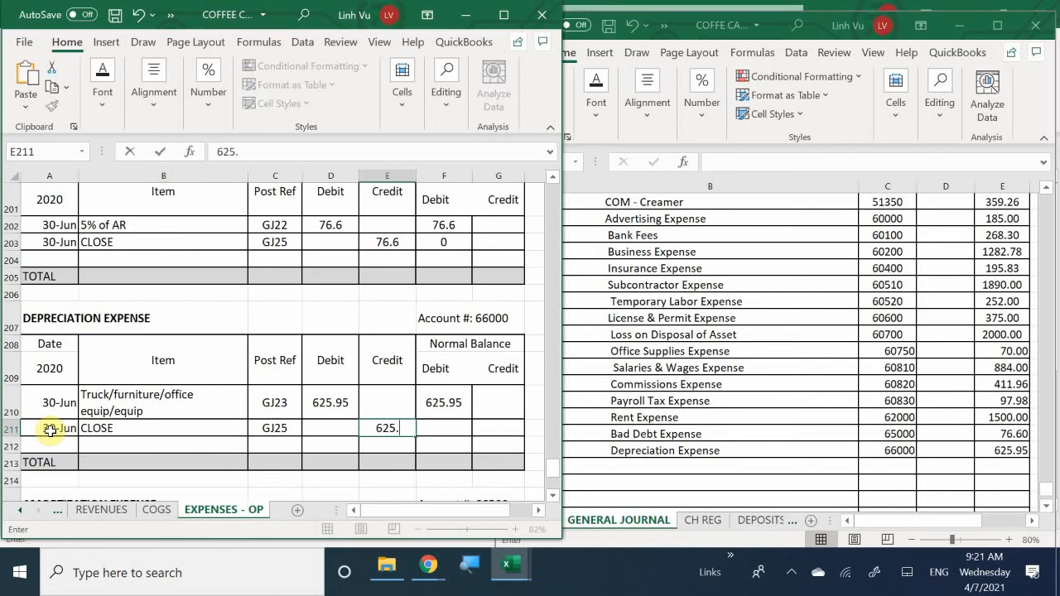
{"action": "type", "text": "95"}
{"action": "key", "text": "Return"}
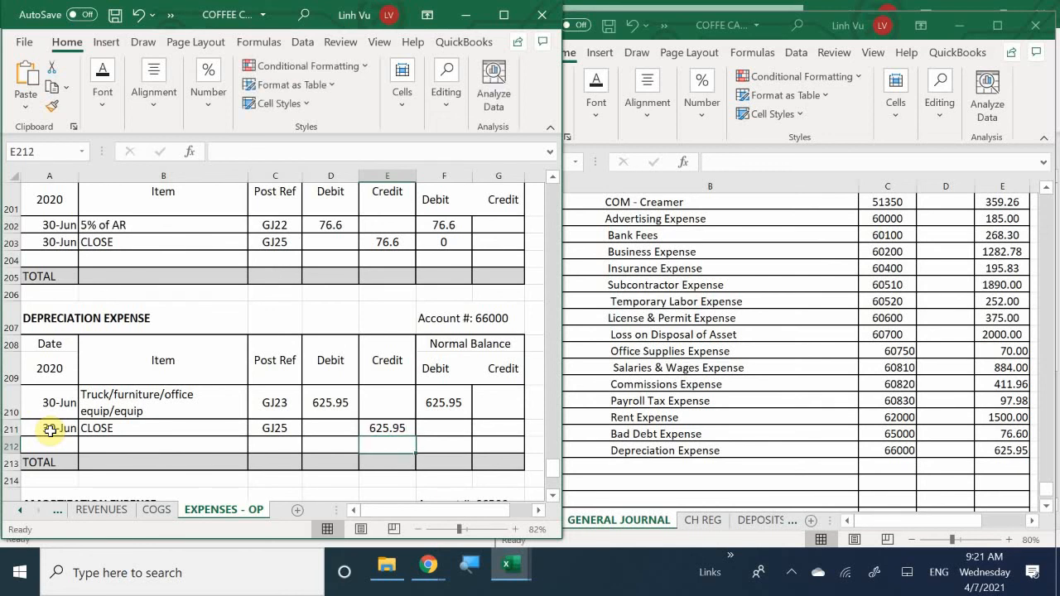
Step: Calculate the Depreciation Expense closing row's debit balance as the previous balance plus the row's debit minus its credit
{"action": "key", "text": "Up"}
{"action": "key", "text": "Right"}
{"action": "type", "text": "="}
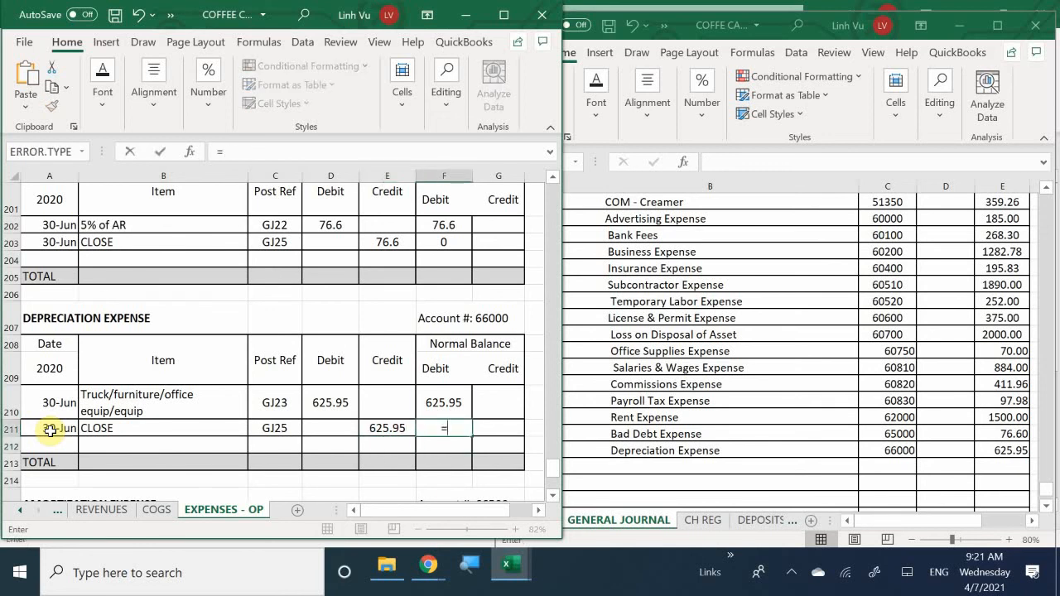
{"action": "key", "text": "Up"}
{"action": "type", "text": "+"}
{"action": "key", "text": "Left"}
{"action": "key", "text": "Left"}
{"action": "type", "text": "-"}
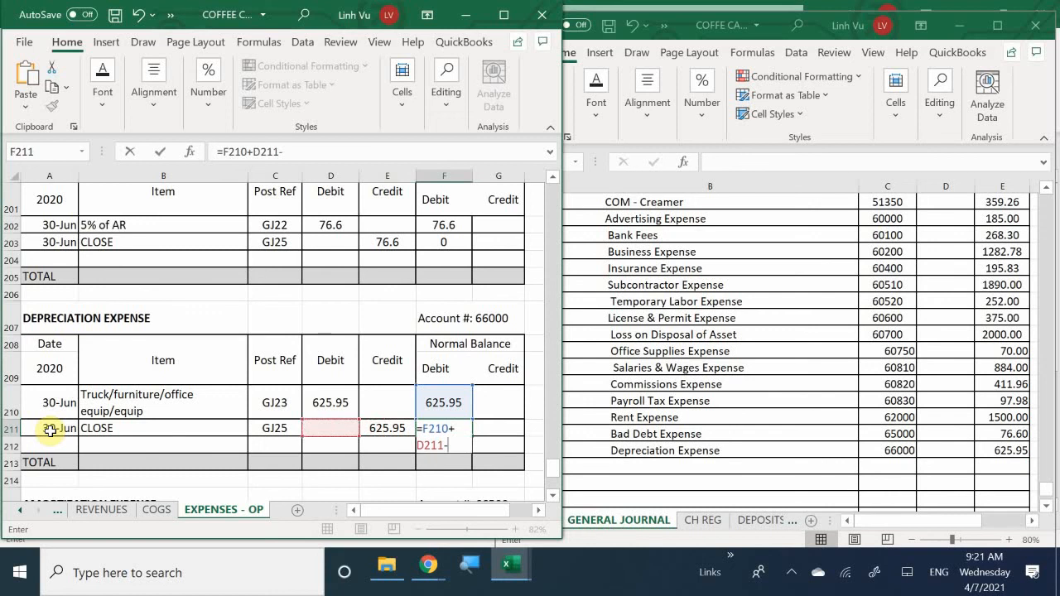
{"action": "key", "text": "Left"}
{"action": "key", "text": "Return"}
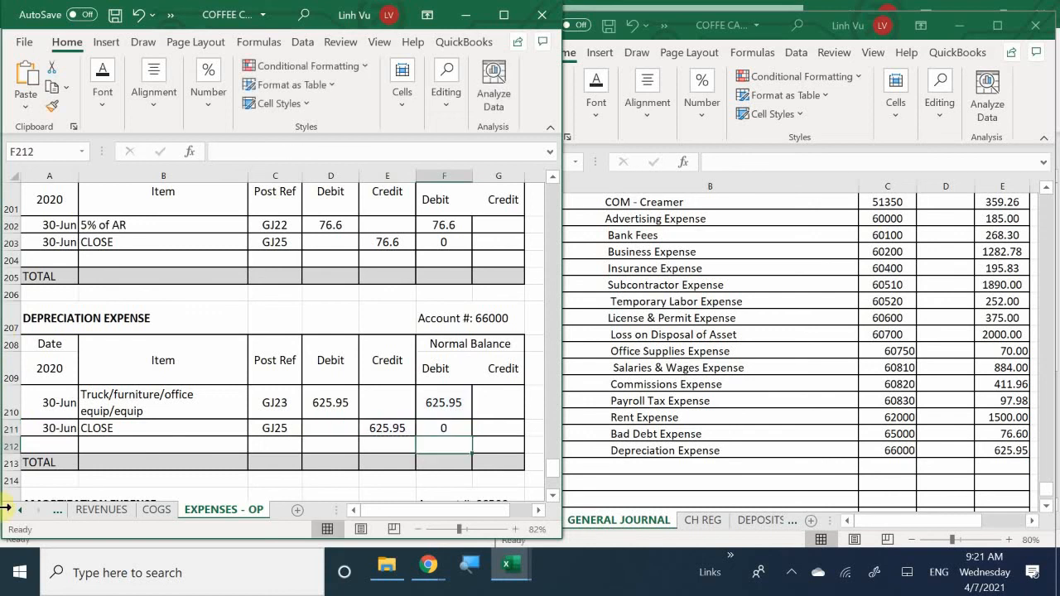
Step: Add an indented Amortization Expense account line to the general journal directly below Depreciation Expense
{"action": "scroll", "coordinate": [177, 383], "scroll_direction": "down", "scroll_amount": 1}
{"action": "scroll", "coordinate": [177, 384], "scroll_direction": "down", "scroll_amount": 2}
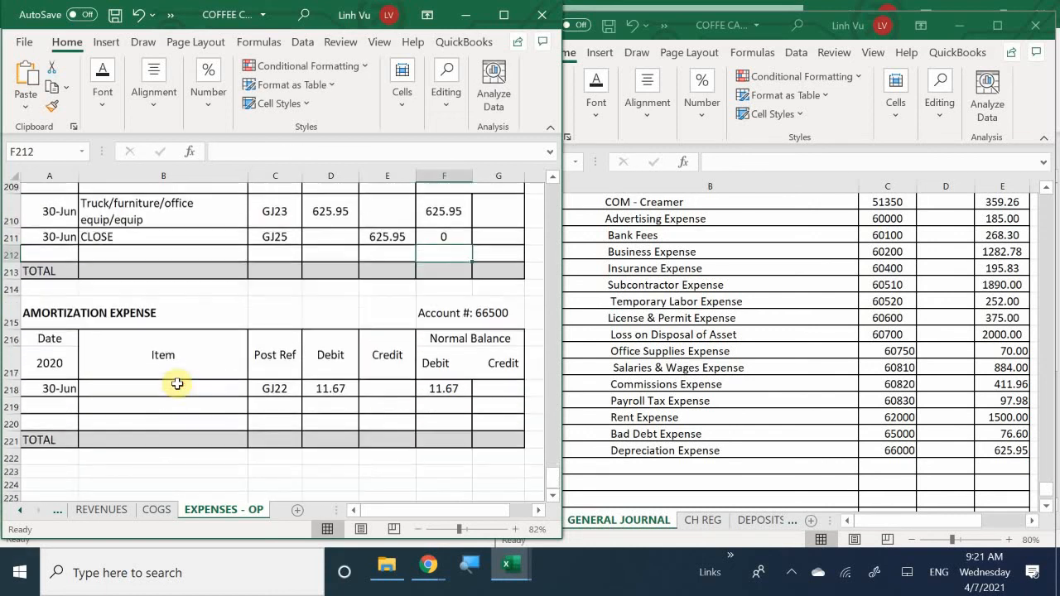
{"action": "scroll", "coordinate": [177, 383], "scroll_direction": "up", "scroll_amount": 1}
{"action": "scroll", "coordinate": [177, 383], "scroll_direction": "down", "scroll_amount": 1}
{"action": "scroll", "coordinate": [177, 384], "scroll_direction": "down", "scroll_amount": 1}
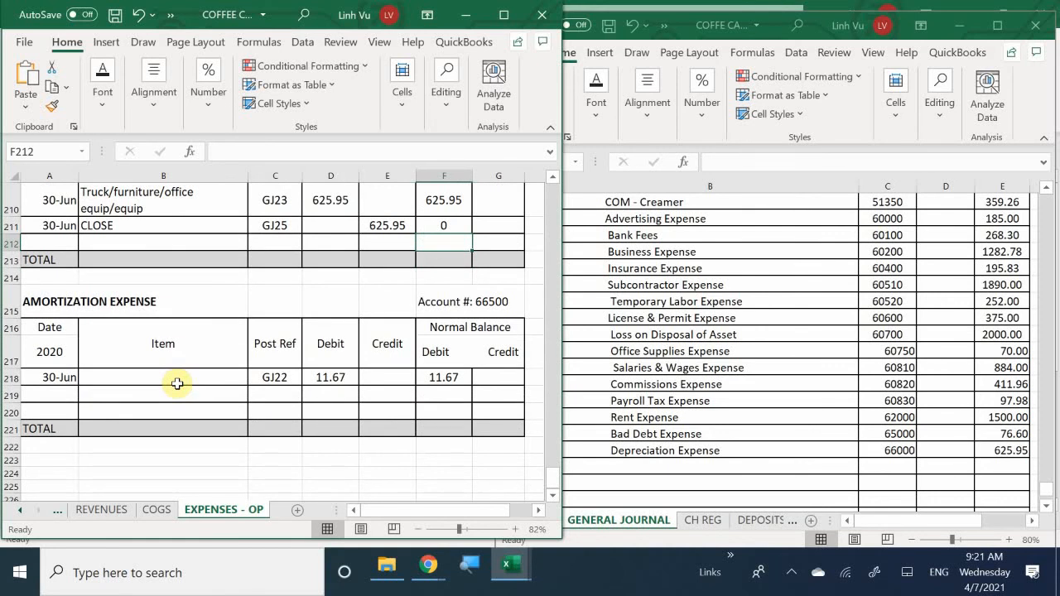
{"action": "scroll", "coordinate": [177, 384], "scroll_direction": "up", "scroll_amount": 3}
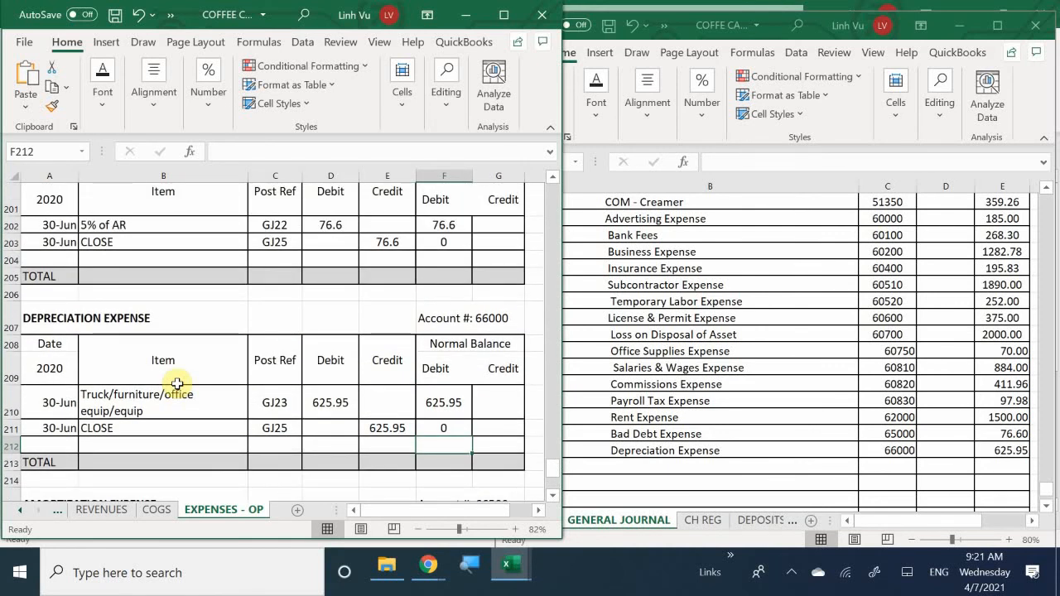
{"action": "scroll", "coordinate": [177, 384], "scroll_direction": "up", "scroll_amount": 2}
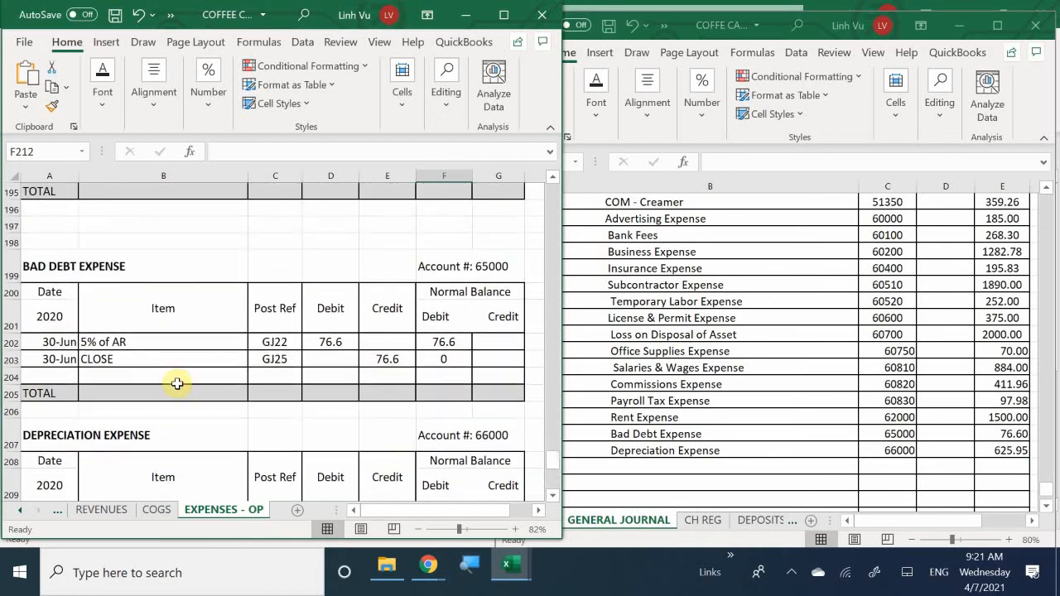
{"action": "scroll", "coordinate": [178, 384], "scroll_direction": "down", "scroll_amount": 4}
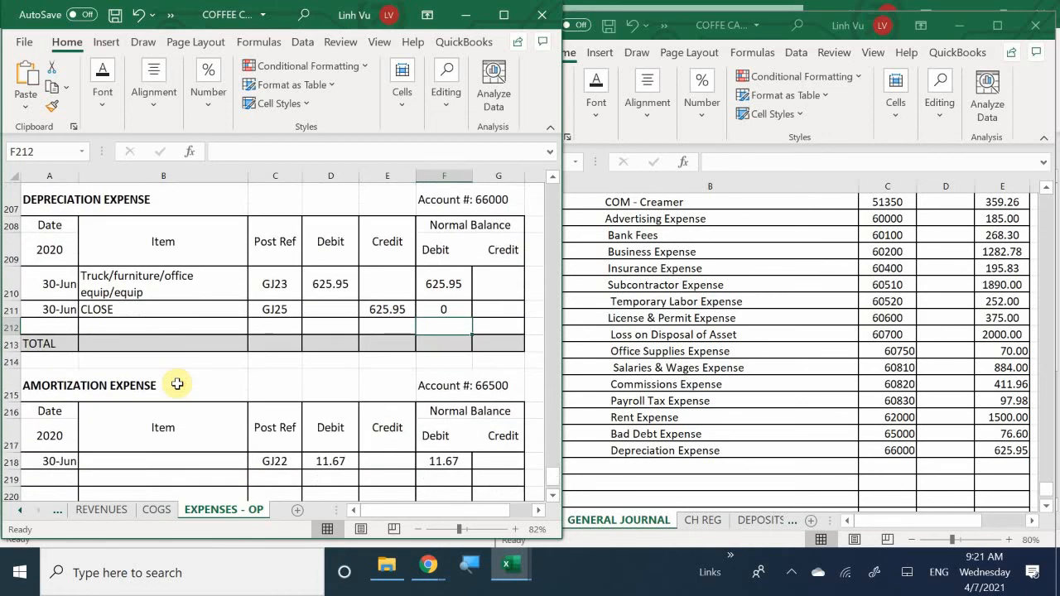
{"action": "left_click", "coordinate": [656, 436]}
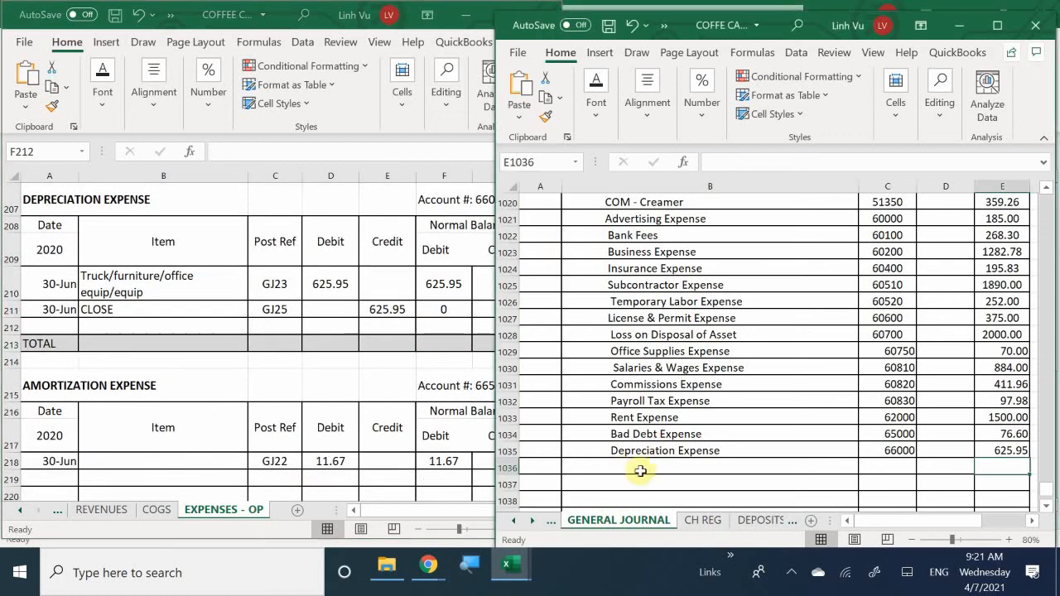
{"action": "left_click", "coordinate": [650, 467]}
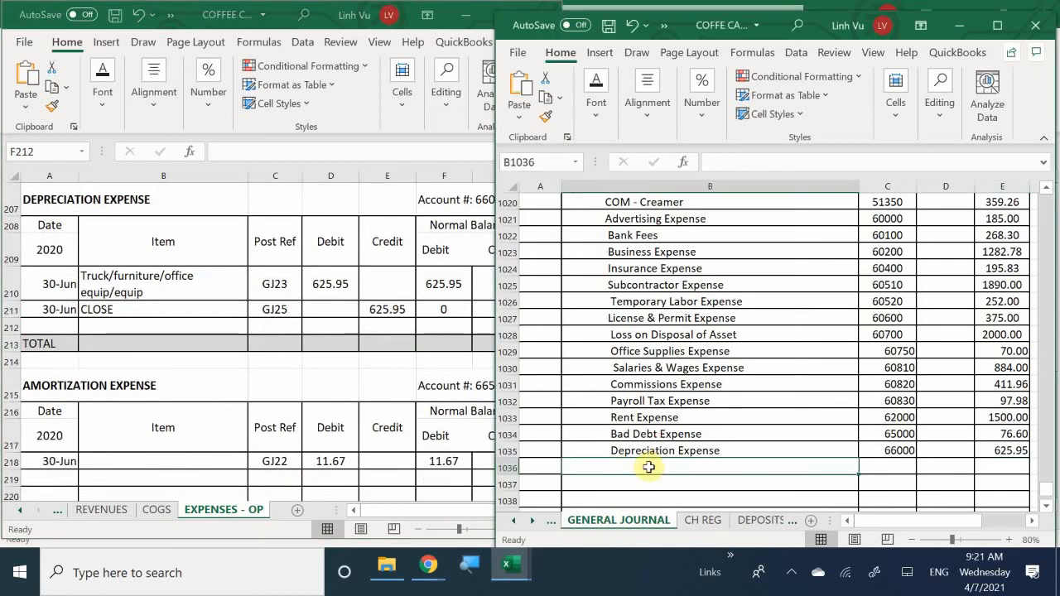
{"action": "double_click", "coordinate": [650, 467]}
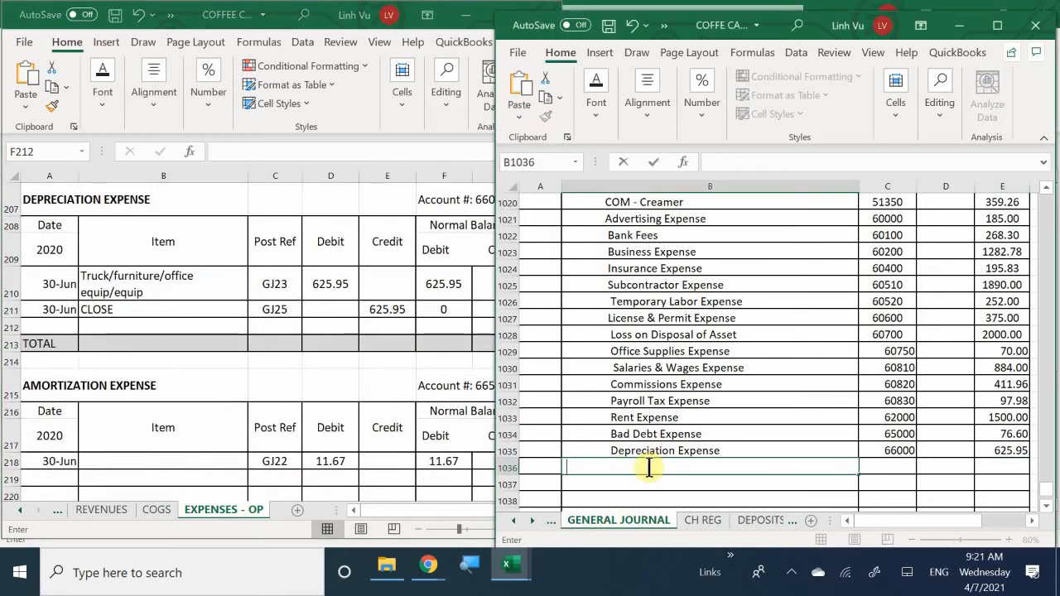
{"action": "type", "text": "Amortizatio"}
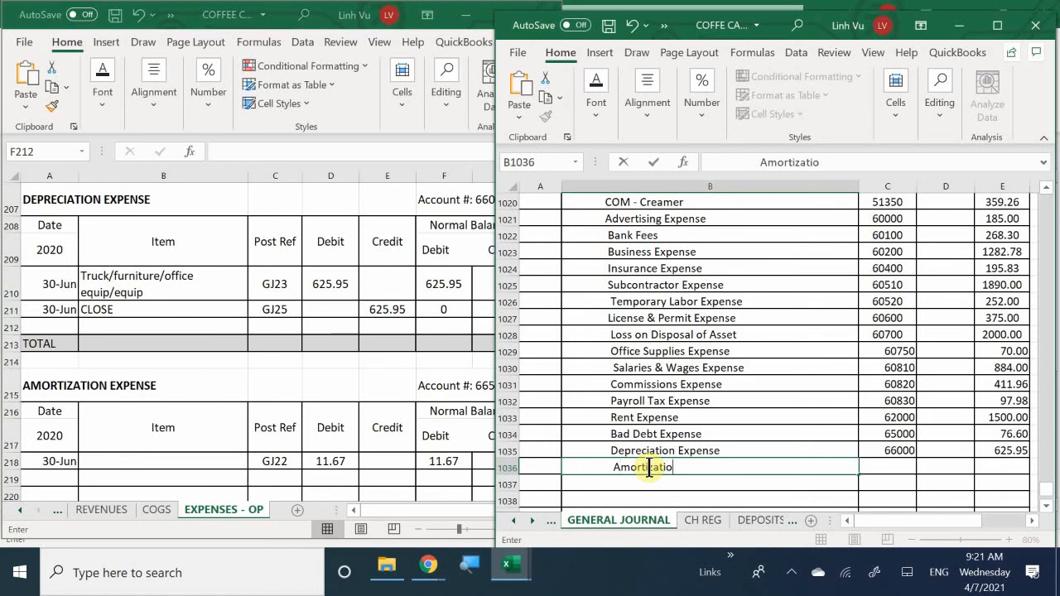
{"action": "type", "text": "n Expense"}
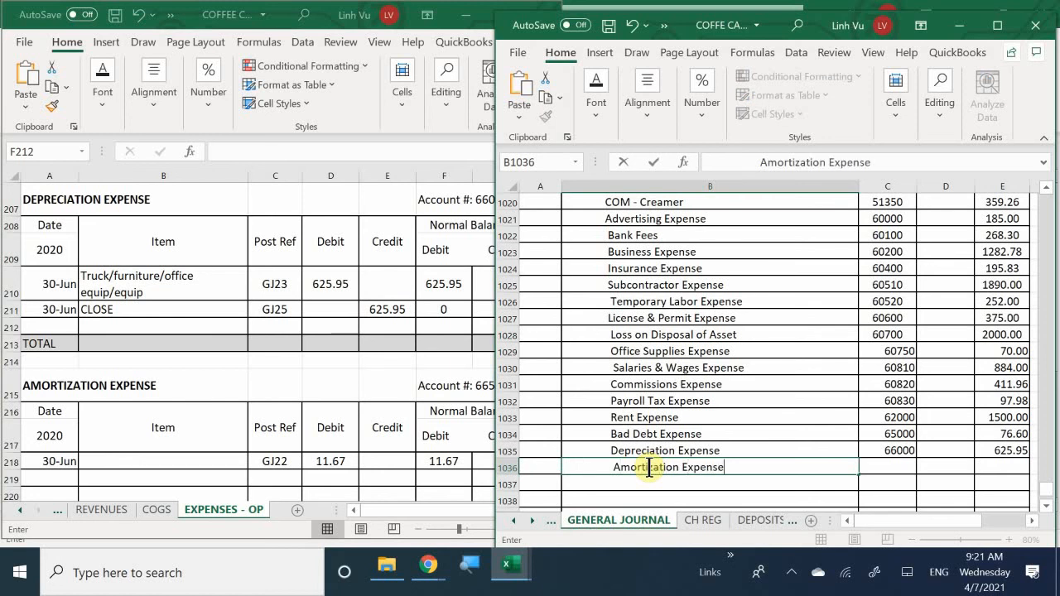
Step: Give the journal's Amortization Expense line PR 66500 and a credit of 11.67
{"action": "key", "text": "Tab"}
{"action": "type", "text": "66"}
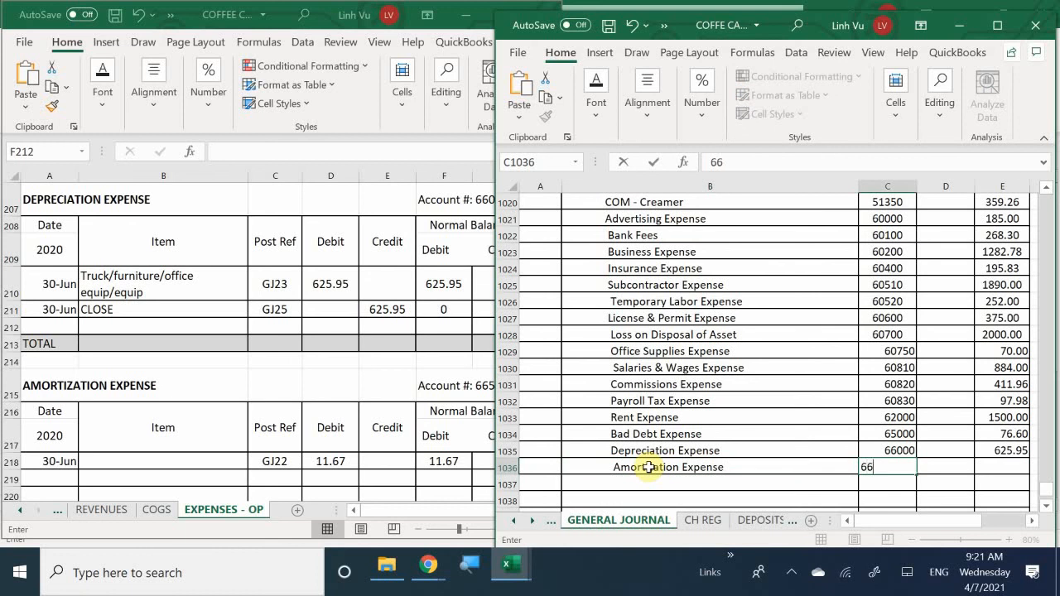
{"action": "type", "text": "500"}
{"action": "key", "text": "Tab"}
{"action": "key", "text": "Tab"}
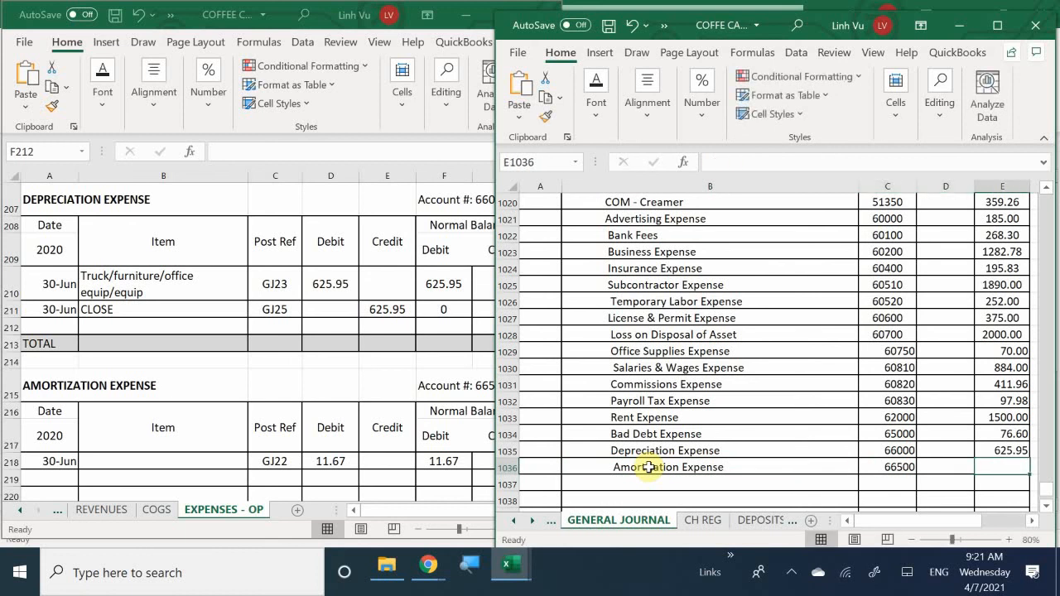
{"action": "type", "text": "11.67"}
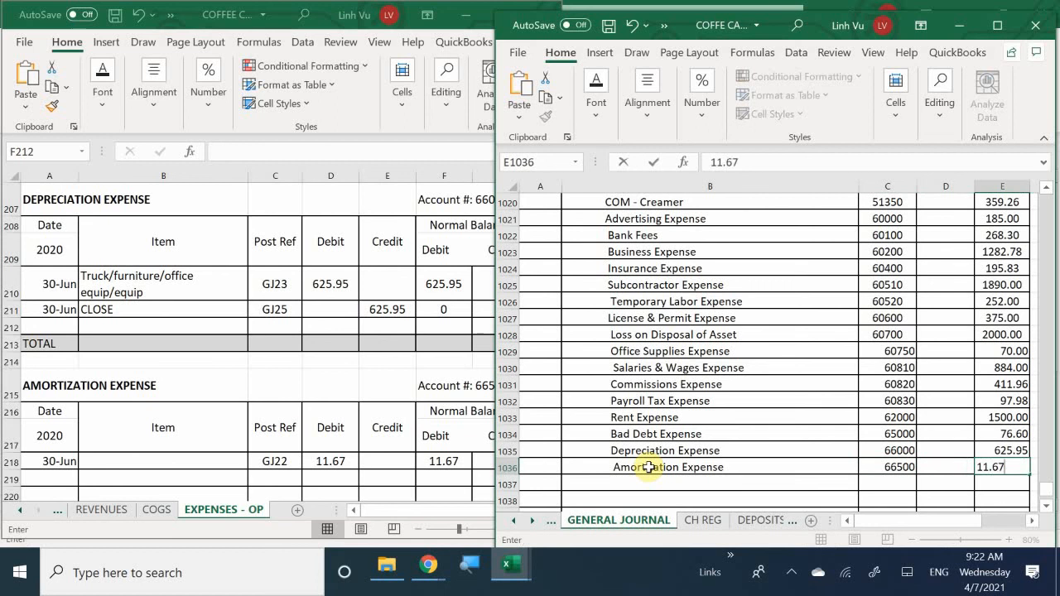
{"action": "key", "text": "Return"}
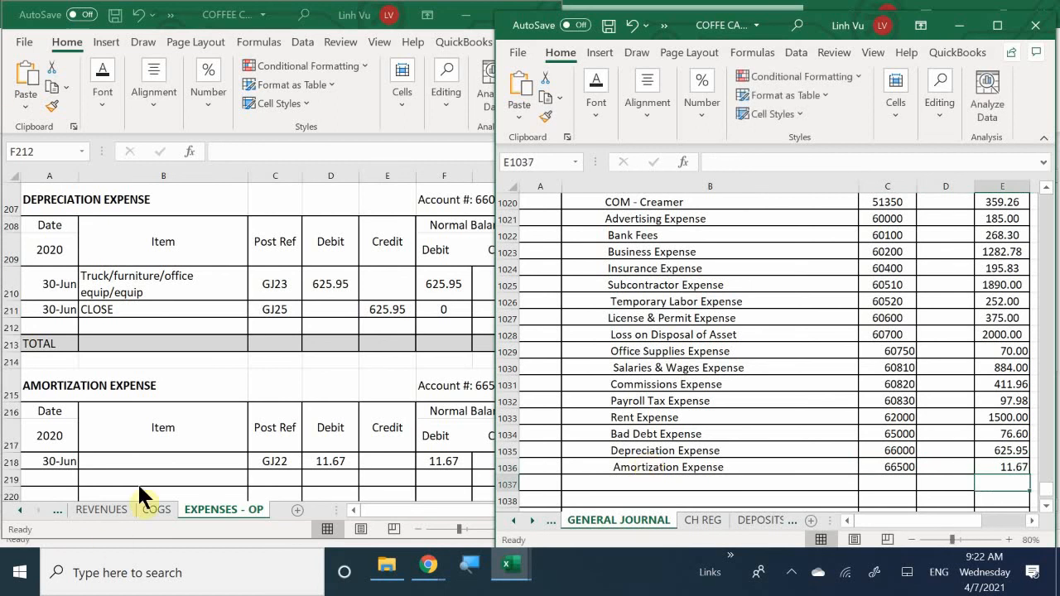
Step: Start the closing row in the Amortization Expense ledger with the date 6/30
{"action": "scroll", "coordinate": [140, 461], "scroll_direction": "down", "scroll_amount": 1}
{"action": "scroll", "coordinate": [140, 461], "scroll_direction": "down", "scroll_amount": 4}
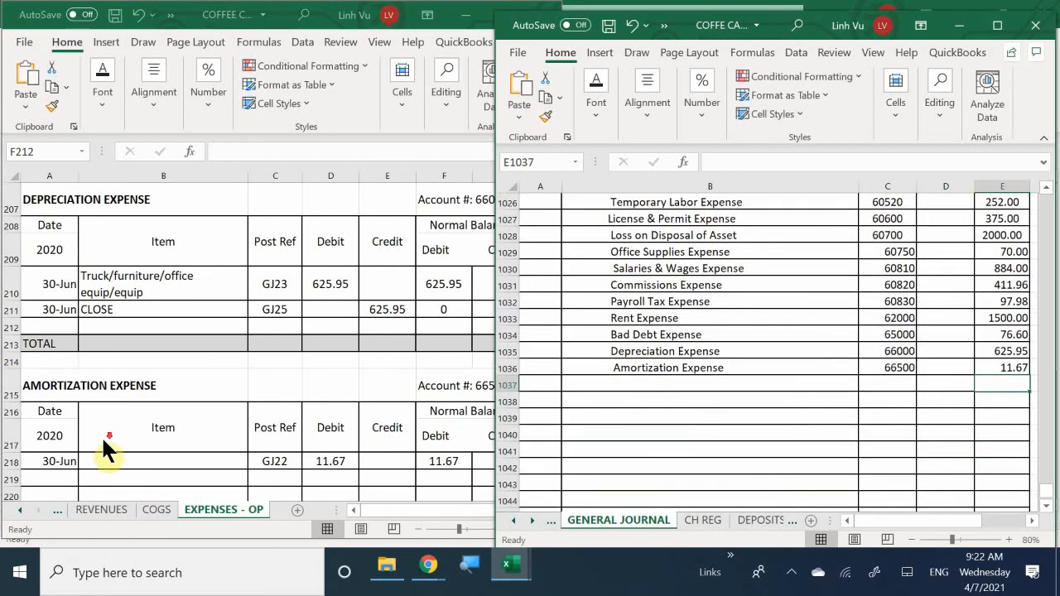
{"action": "scroll", "coordinate": [102, 442], "scroll_direction": "up", "scroll_amount": 3}
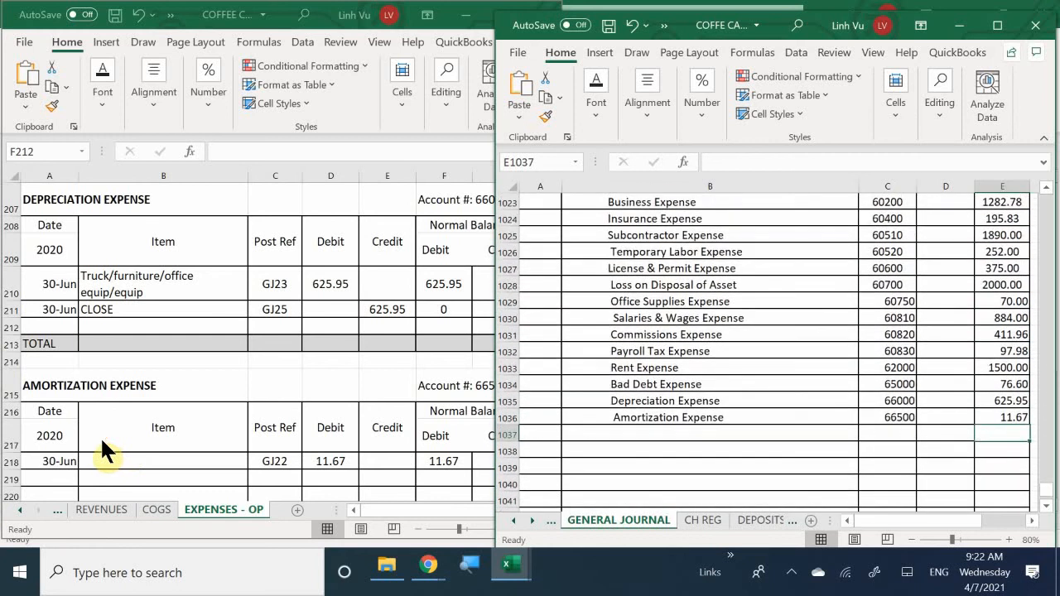
{"action": "left_click", "coordinate": [102, 440]}
{"action": "scroll", "coordinate": [75, 456], "scroll_direction": "down", "scroll_amount": 1}
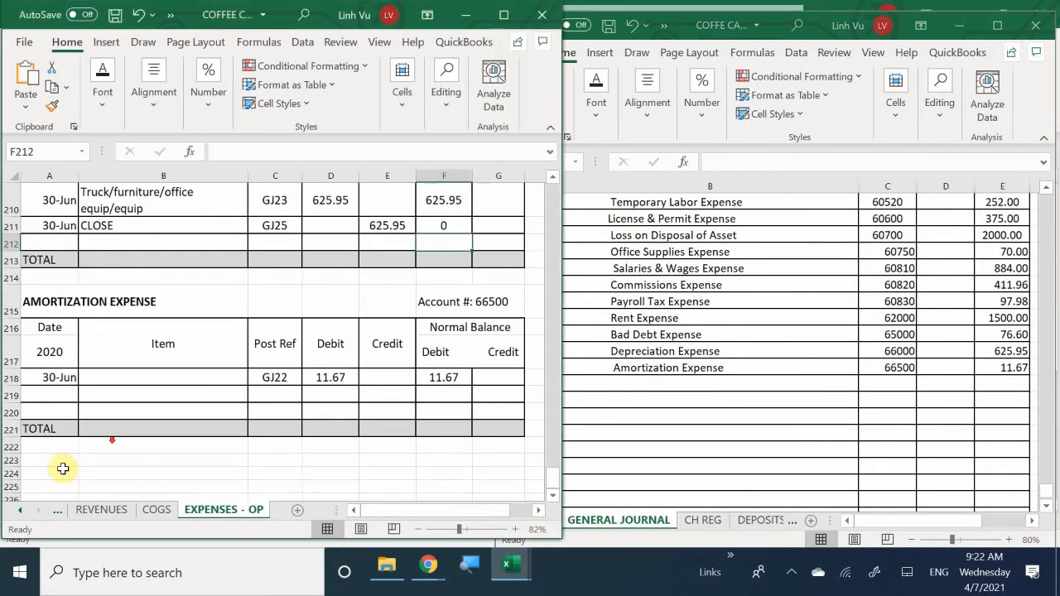
{"action": "left_click", "coordinate": [64, 394]}
{"action": "type", "text": "6/30"}
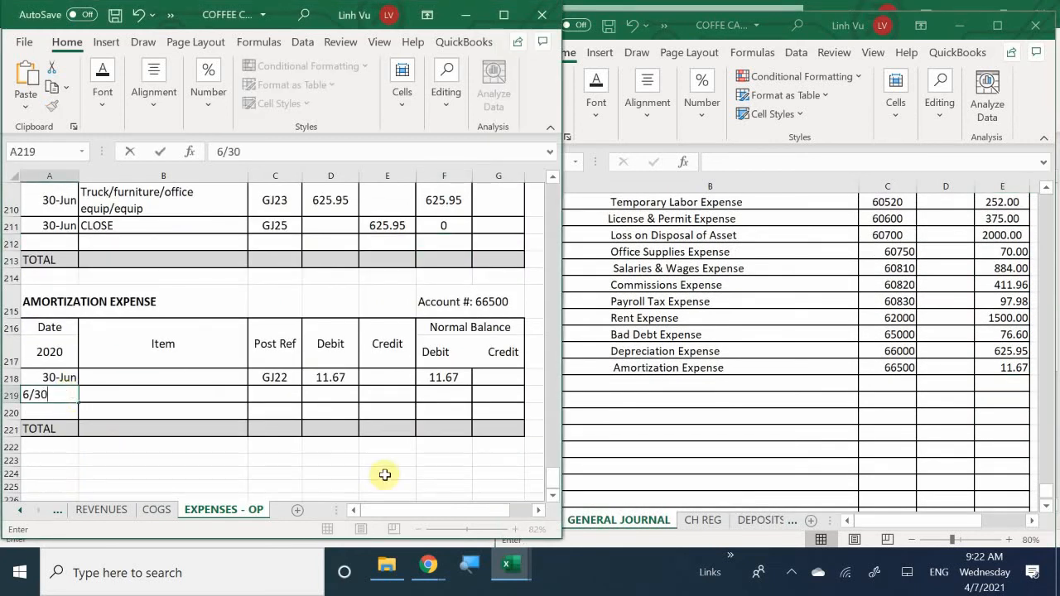
{"action": "key", "text": "Tab"}
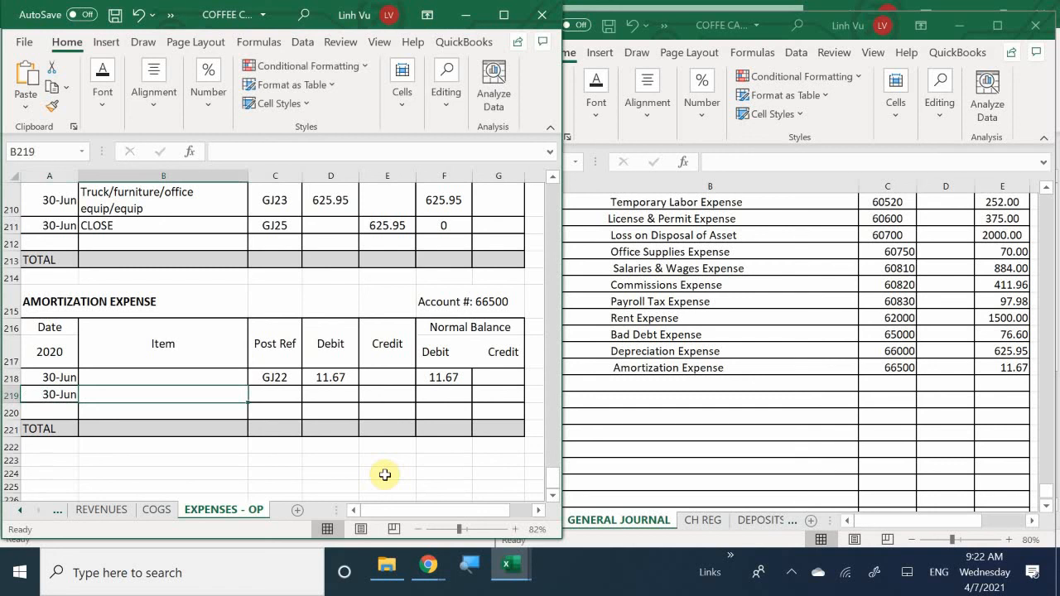
Step: Fill the Amortization Expense ledger's row 219 with item CLOSE, post reference GJ25 and a credit of 11.67
{"action": "type", "text": "CLOSE"}
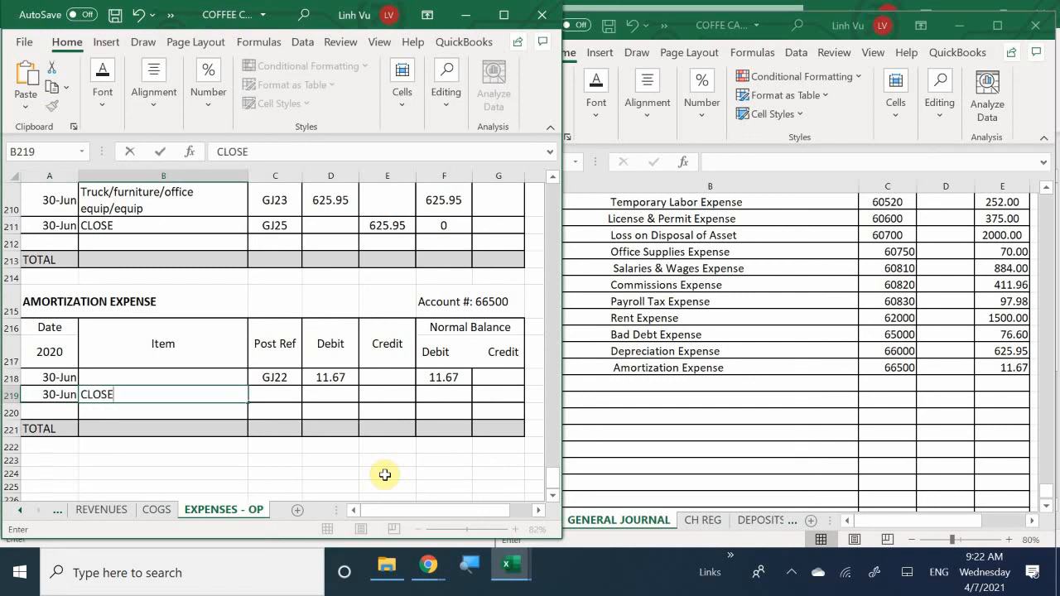
{"action": "key", "text": "Tab"}
{"action": "type", "text": "GJ"}
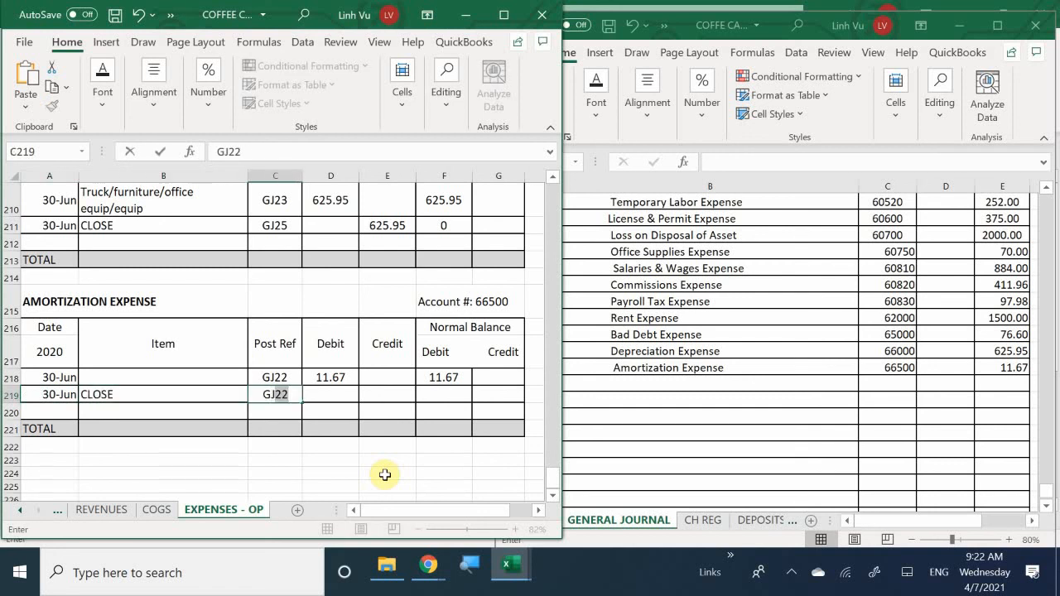
{"action": "type", "text": "25"}
{"action": "key", "text": "Tab"}
{"action": "key", "text": "Tab"}
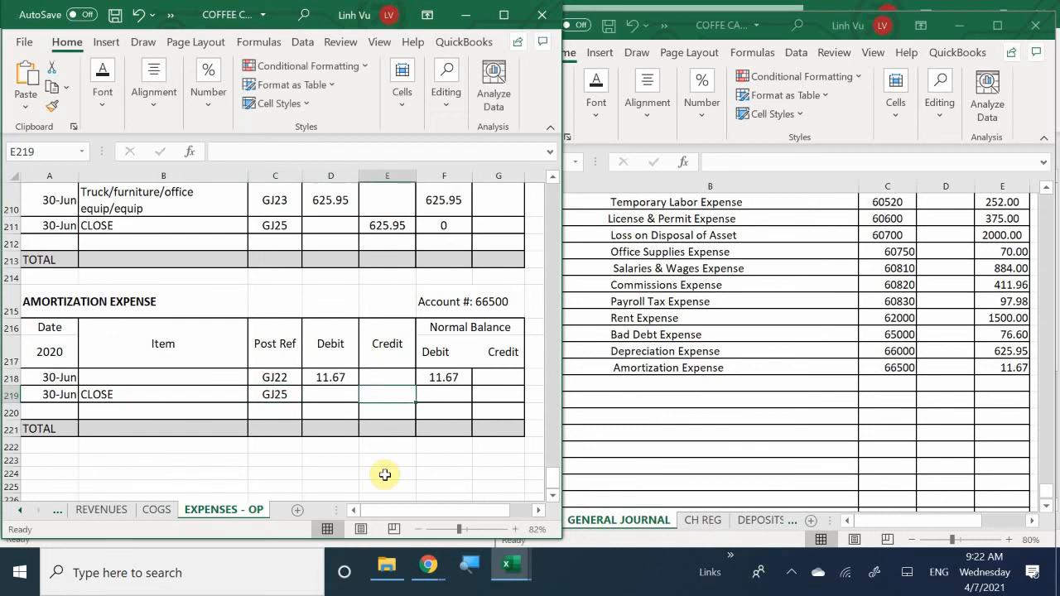
{"action": "type", "text": "11.67"}
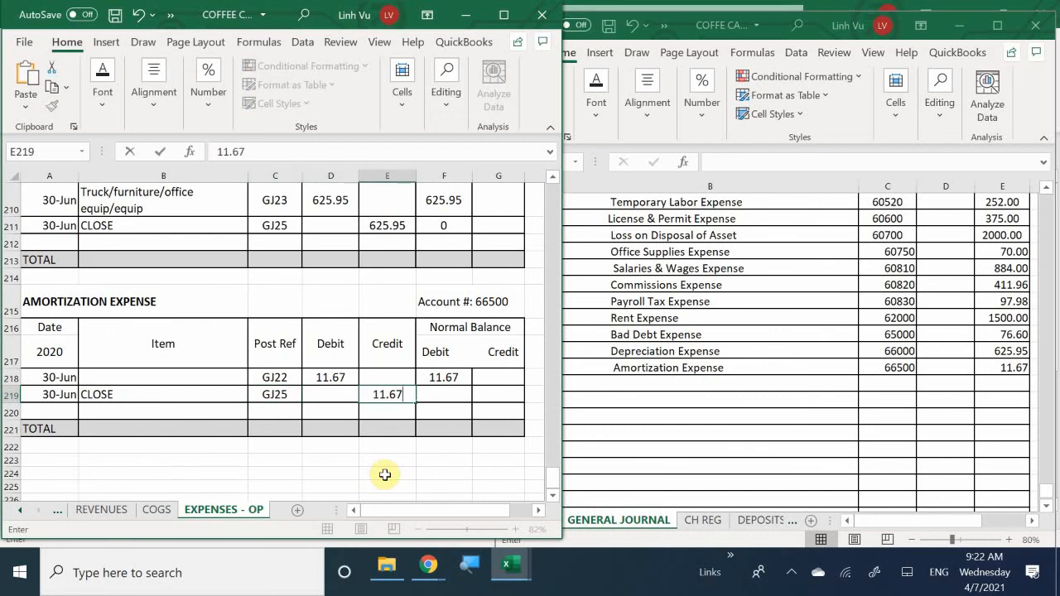
{"action": "key", "text": "Tab"}
Step: Calculate the Amortization Expense debit balance in F219 with the formula =F218+D219-E219
{"action": "type", "text": "="}
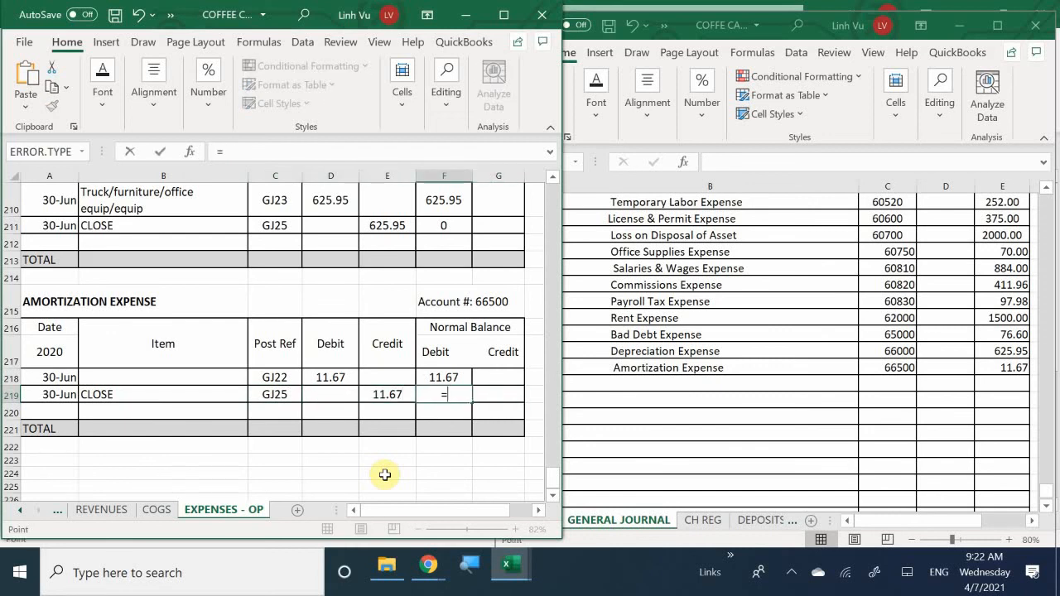
{"action": "key", "text": "Up"}
{"action": "type", "text": "+"}
{"action": "key", "text": "Left"}
{"action": "key", "text": "Left"}
{"action": "type", "text": "-"}
{"action": "key", "text": "Left"}
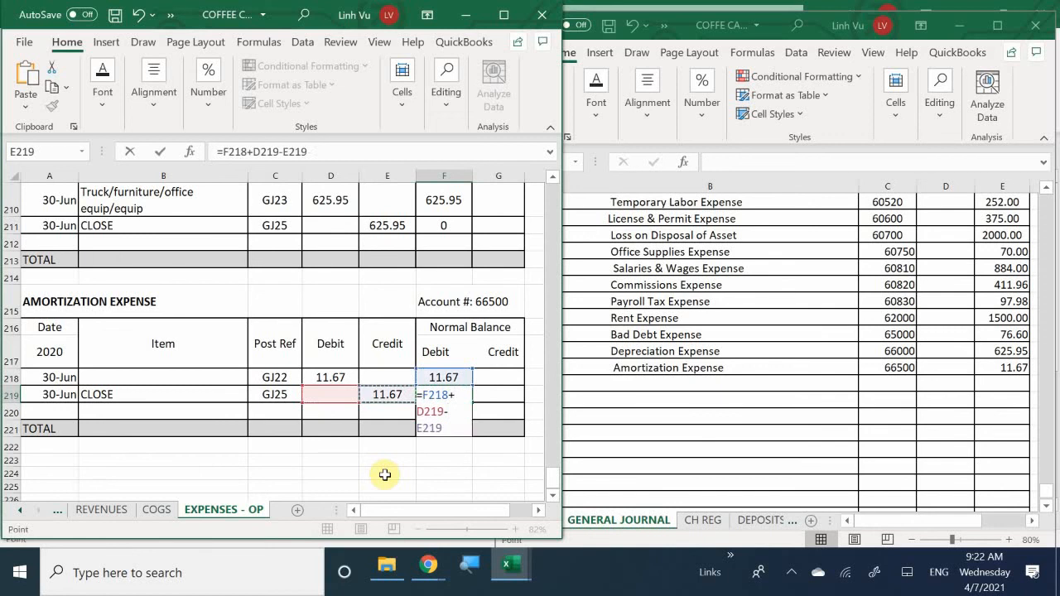
{"action": "key", "text": "Return"}
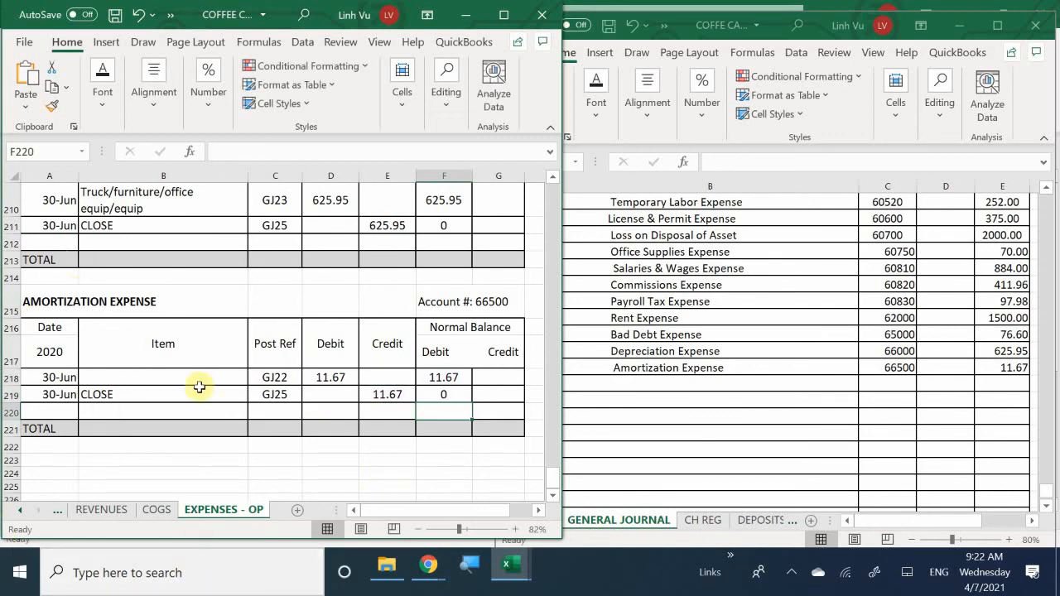
{"action": "left_click", "coordinate": [425, 457]}
{"action": "scroll", "coordinate": [425, 457], "scroll_direction": "up", "scroll_amount": 20}
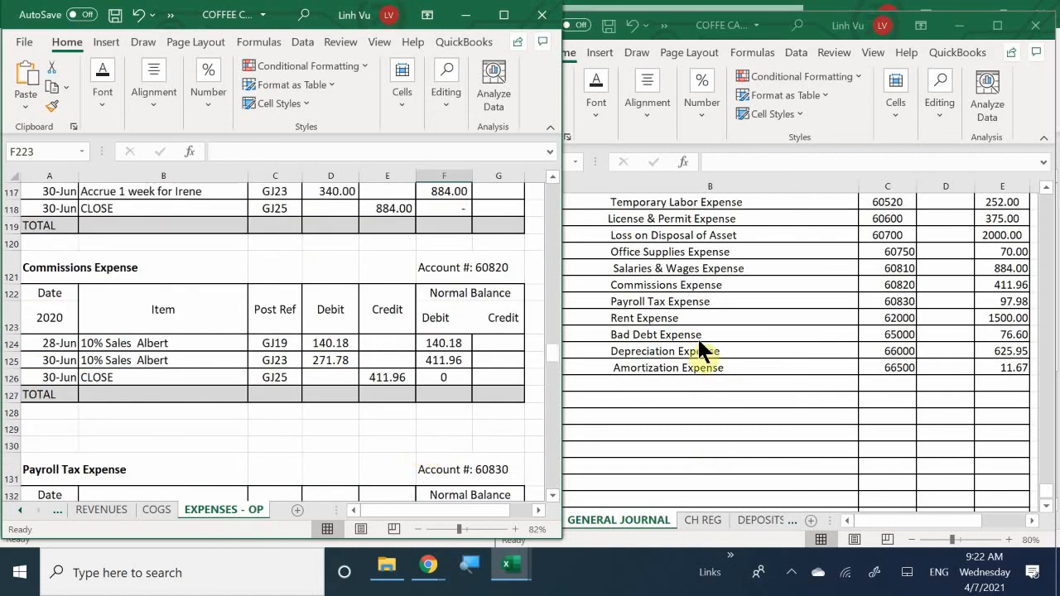
Step: In the general journal workbook, enter the explanation "(Close out all revenues to Income Summary)" in B982 below the revenue closing entry
{"action": "left_click", "coordinate": [644, 423]}
{"action": "scroll", "coordinate": [643, 417], "scroll_direction": "up", "scroll_amount": 3}
{"action": "scroll", "coordinate": [643, 417], "scroll_direction": "up", "scroll_amount": 15}
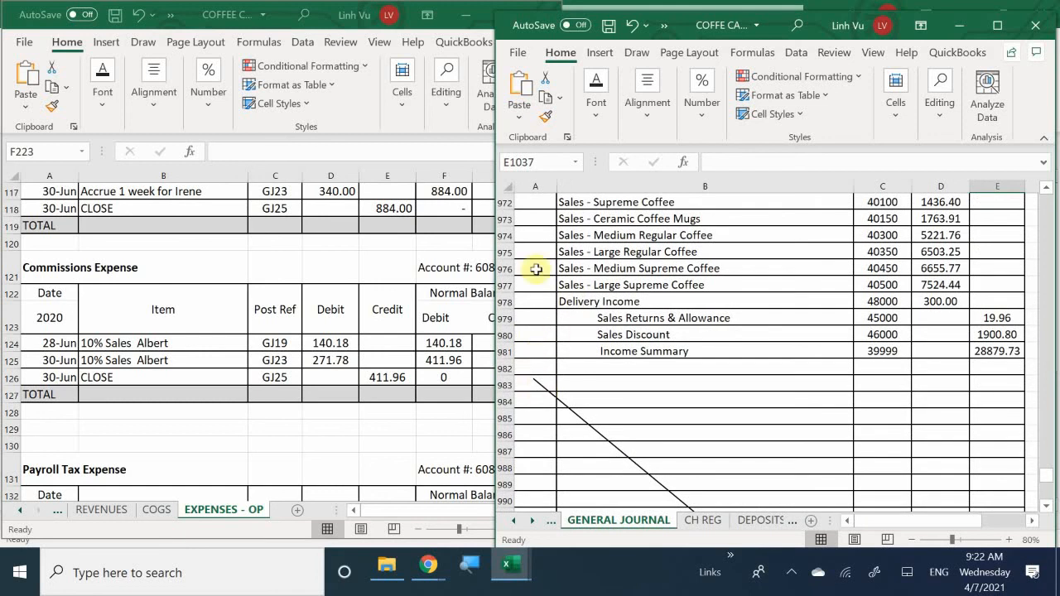
{"action": "left_click", "coordinate": [576, 369]}
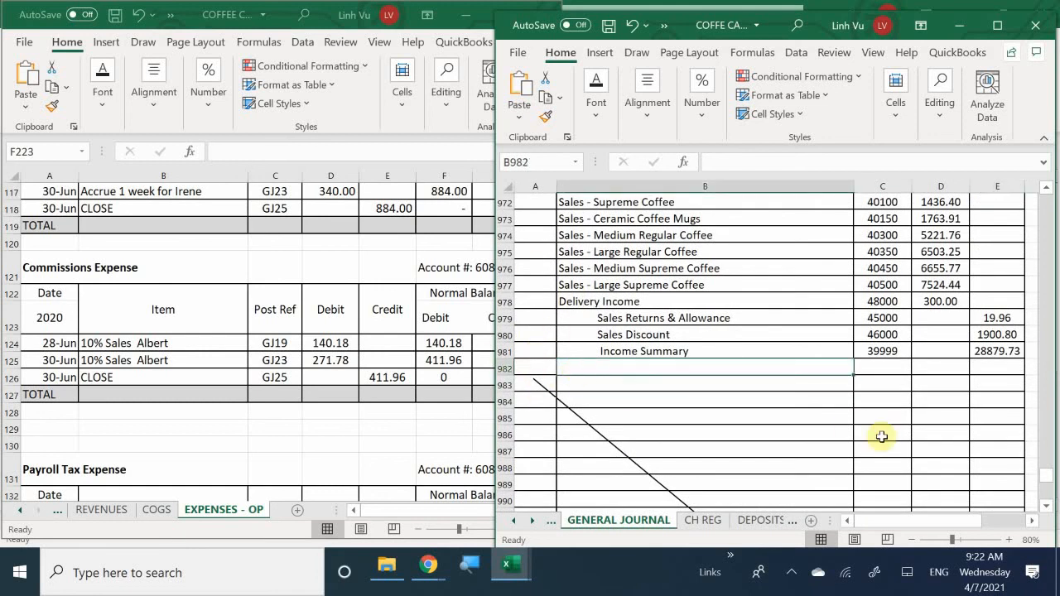
{"action": "type", "text": ")C;pis"}
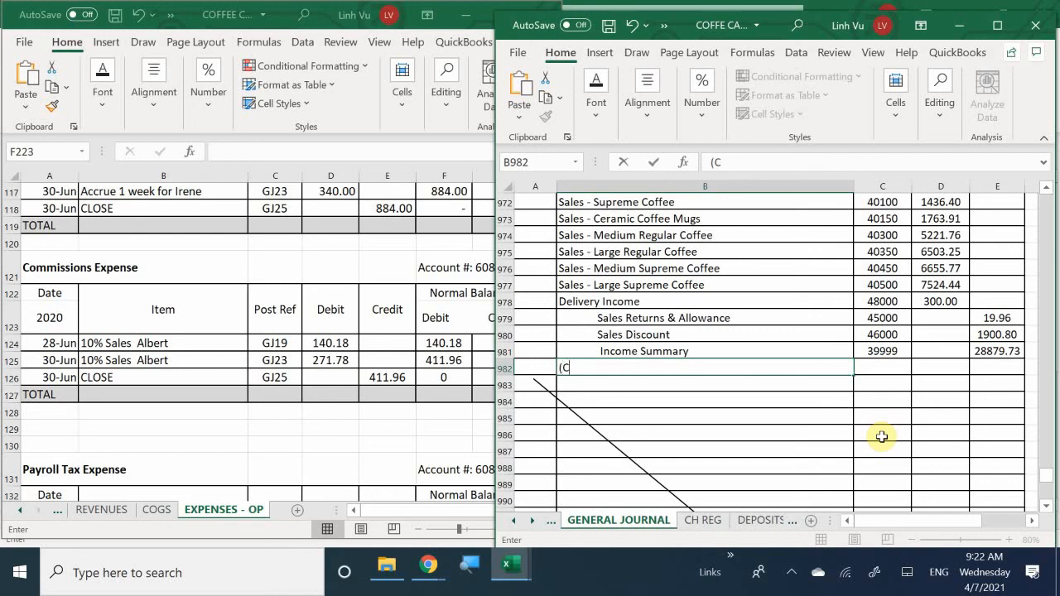
{"action": "key", "text": "BackSpace"}
{"action": "key", "text": "BackSpace"}
{"action": "key", "text": "BackSpace"}
{"action": "type", "text": "ose out all ref"}
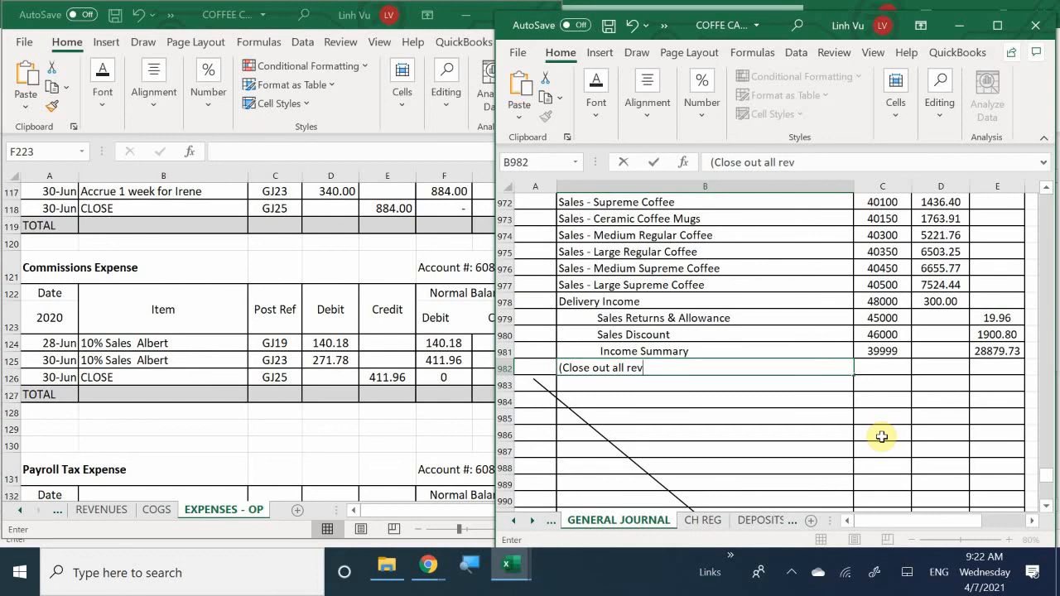
{"action": "type", "text": "enues tp"}
{"action": "type", "text": " Income S"}
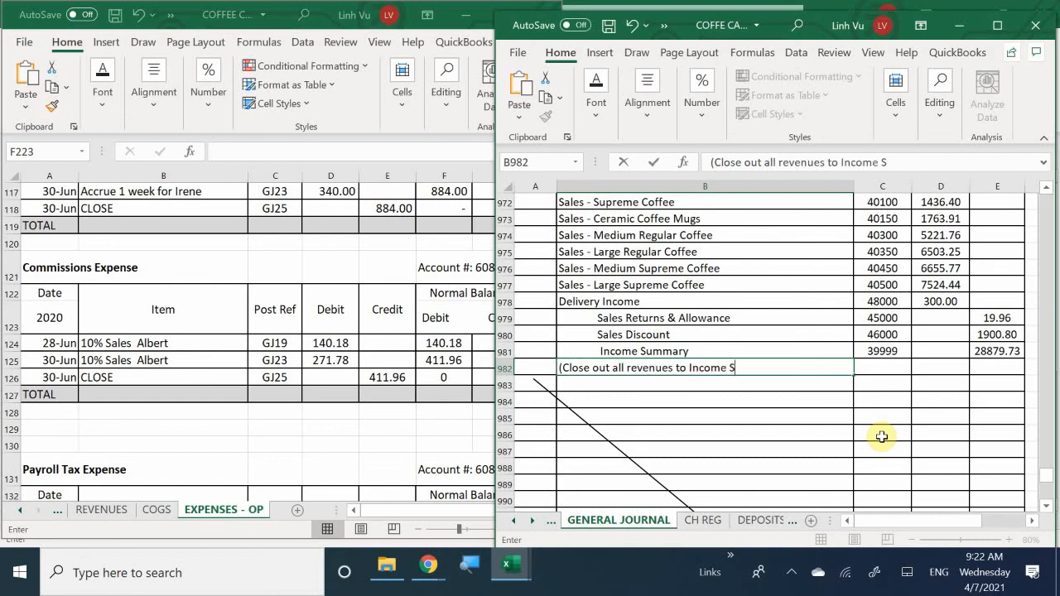
{"action": "type", "text": "ummary)"}
{"action": "key", "text": "Return"}
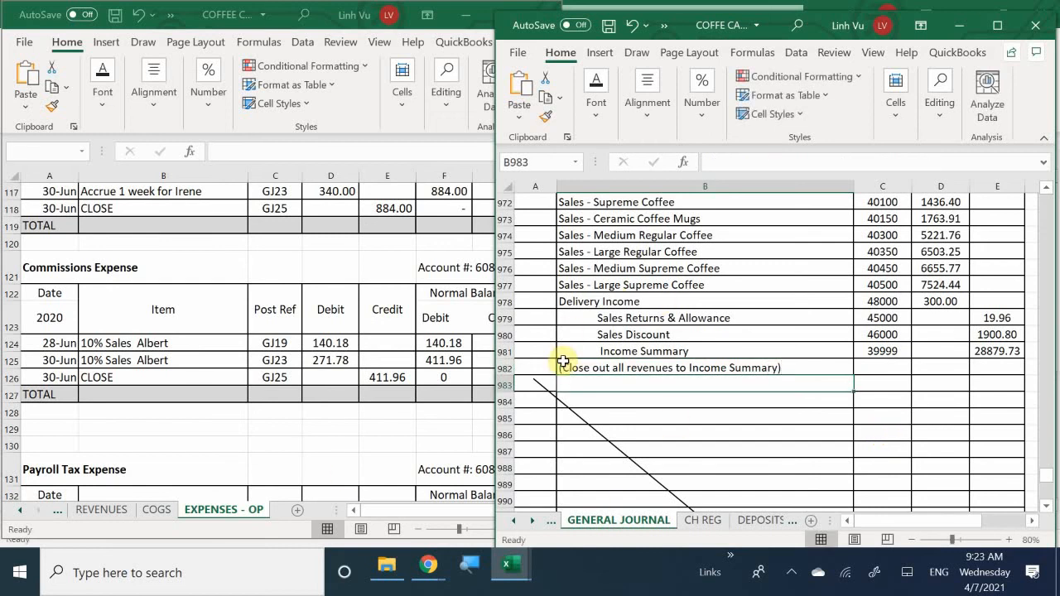
Step: Enter the explanation "(Close out all expenses to Income Summary)" in B1037 below the Amortization Expense line of the journal
{"action": "scroll", "coordinate": [550, 421], "scroll_direction": "down", "scroll_amount": 6}
{"action": "scroll", "coordinate": [550, 420], "scroll_direction": "down", "scroll_amount": 10}
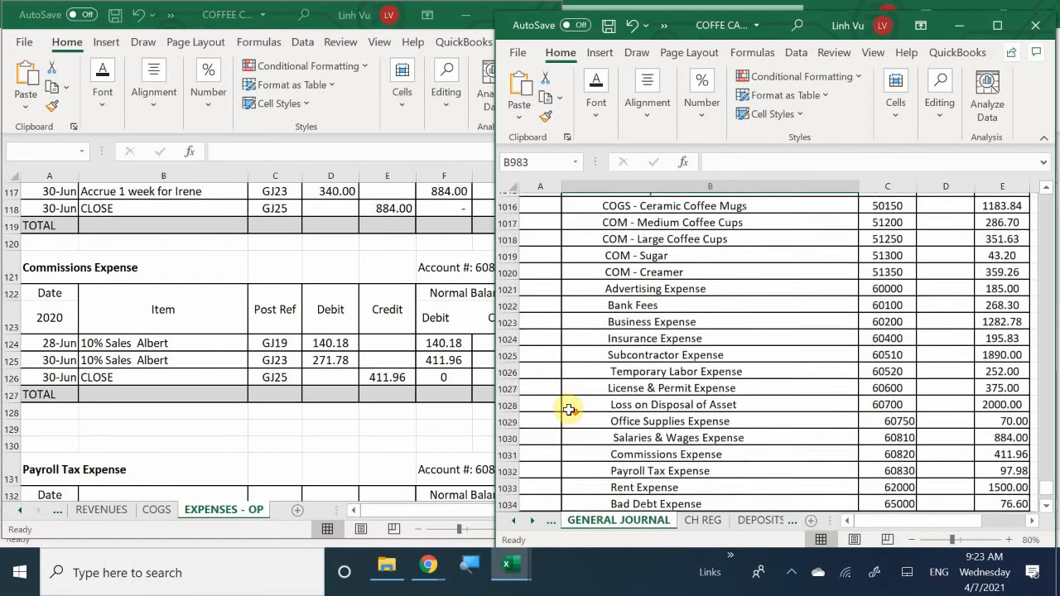
{"action": "scroll", "coordinate": [569, 409], "scroll_direction": "down", "scroll_amount": 3}
{"action": "scroll", "coordinate": [569, 407], "scroll_direction": "up", "scroll_amount": 1}
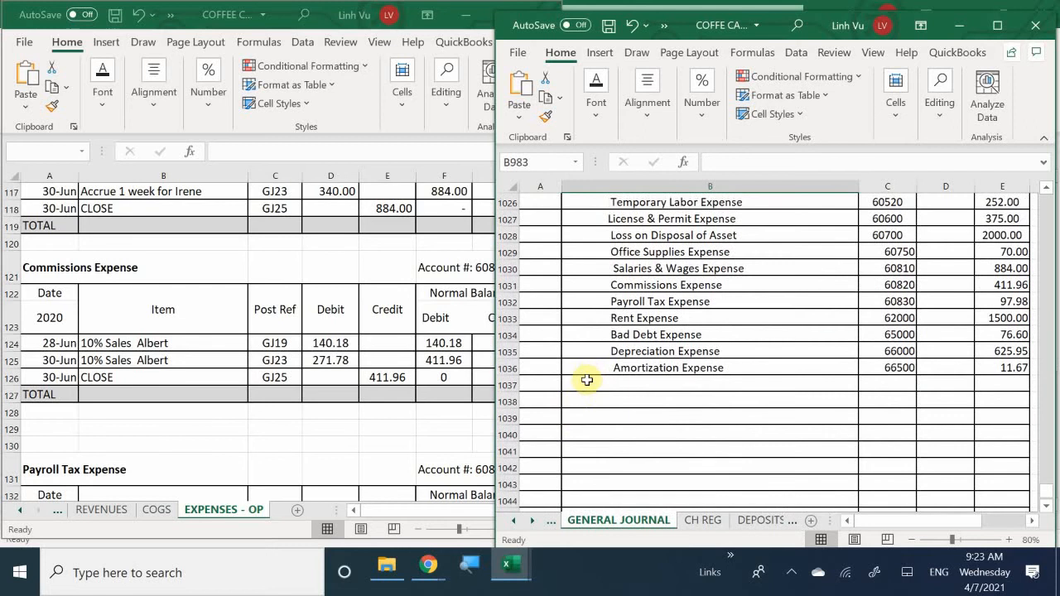
{"action": "left_click", "coordinate": [593, 384]}
{"action": "type", "text": ")"}
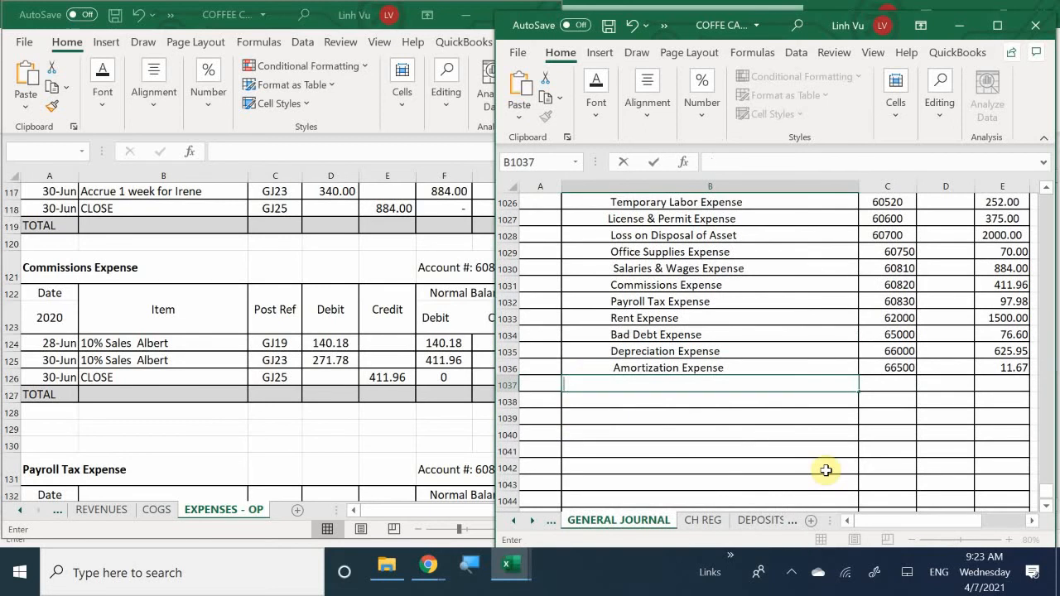
{"action": "type", "text": "(C.pm"}
{"action": "key", "text": "BackSpace"}
{"action": "key", "text": "BackSpace"}
{"action": "key", "text": "BackSpace"}
{"action": "type", "text": "lose out all"}
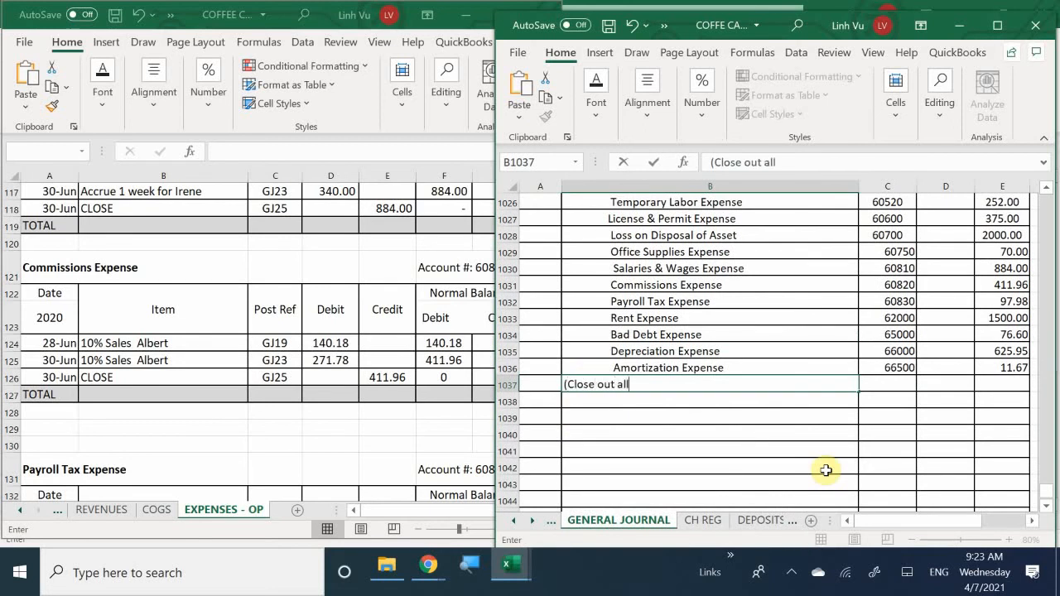
{"action": "type", "text": " expenses to Income"}
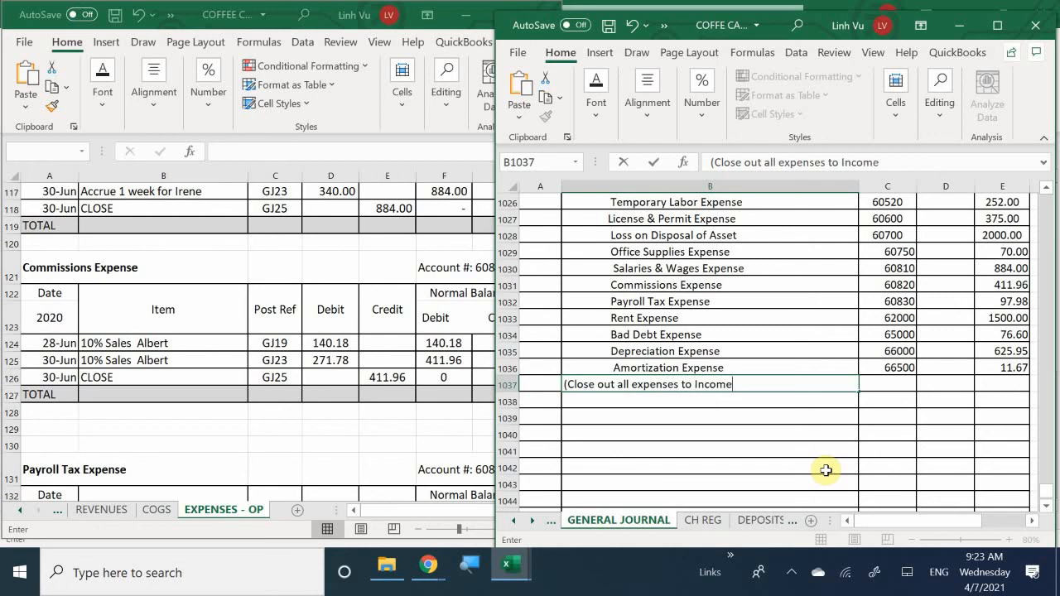
{"action": "type", "text": " Summary"}
{"action": "key", "text": "Return"}
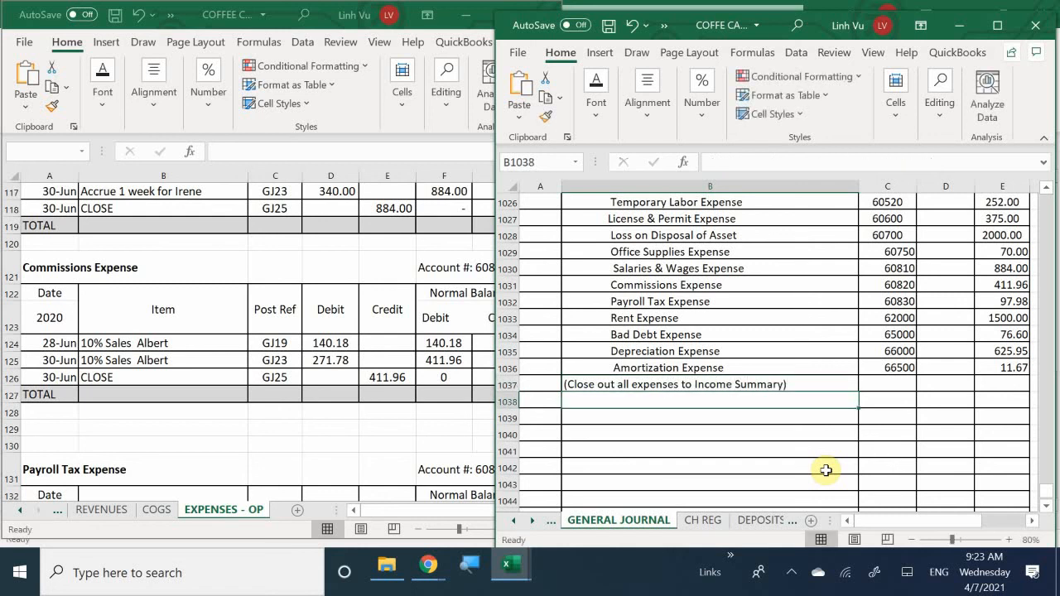
Step: Total the expense credits in the Income Summary debit cell D1013 with a SUM formula over E1013:E1036
{"action": "scroll", "coordinate": [906, 341], "scroll_direction": "up", "scroll_amount": 2}
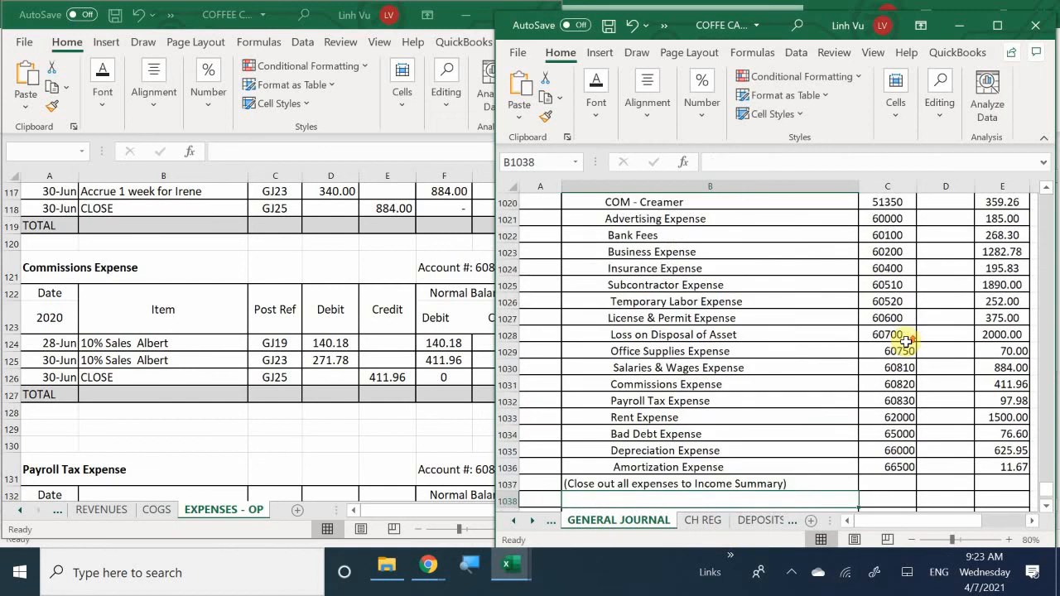
{"action": "scroll", "coordinate": [906, 341], "scroll_direction": "up", "scroll_amount": 5}
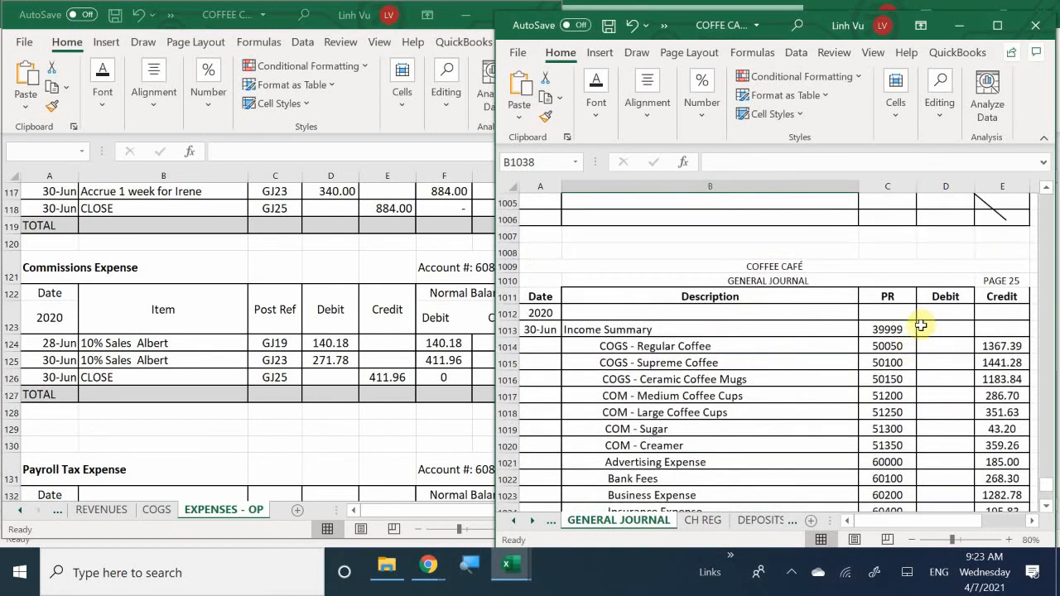
{"action": "left_click", "coordinate": [921, 326]}
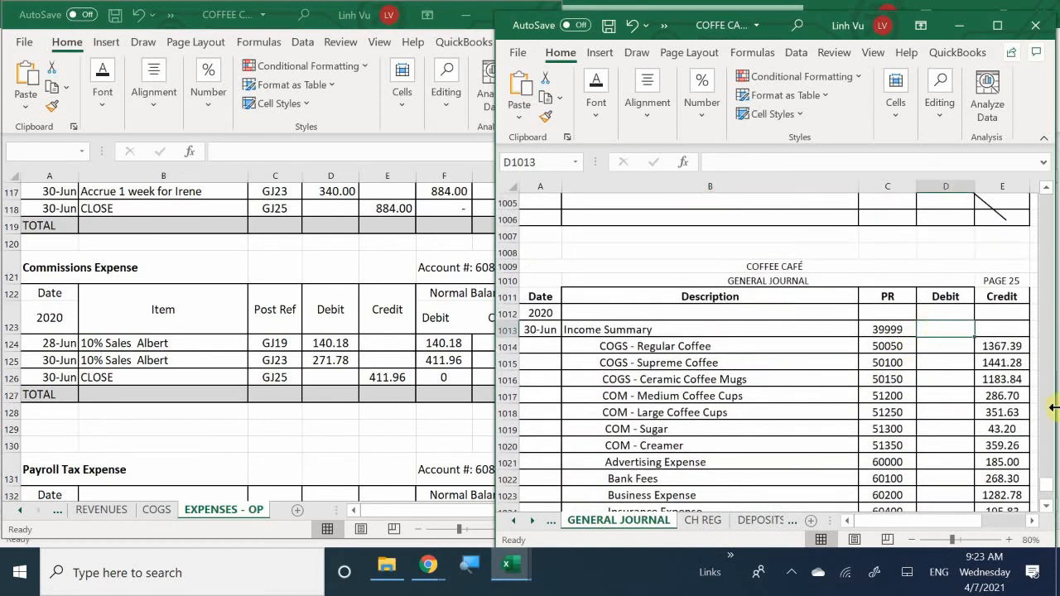
{"action": "type", "text": "=s"}
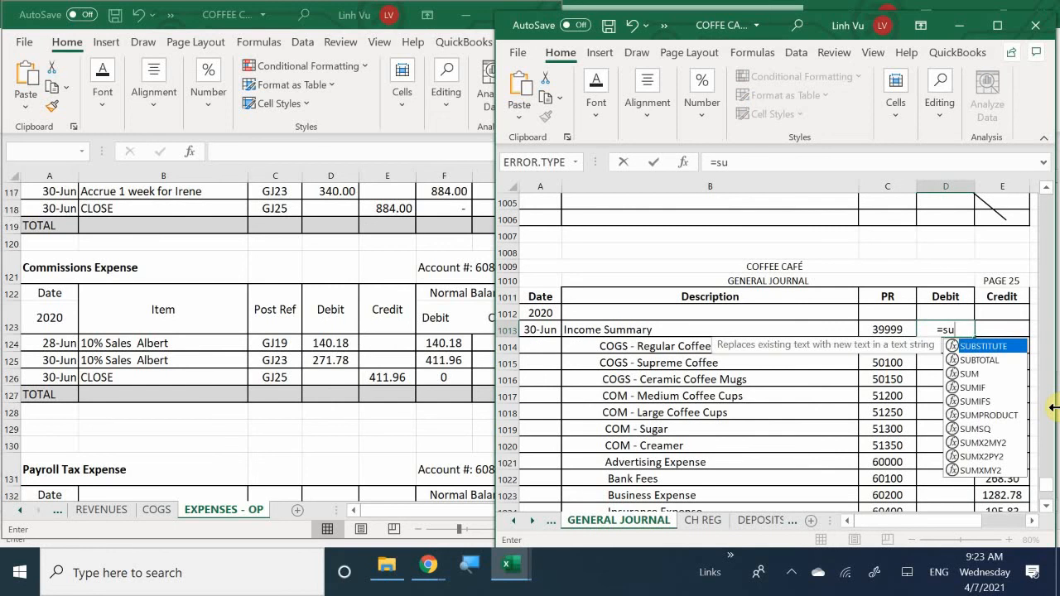
{"action": "type", "text": "u,"}
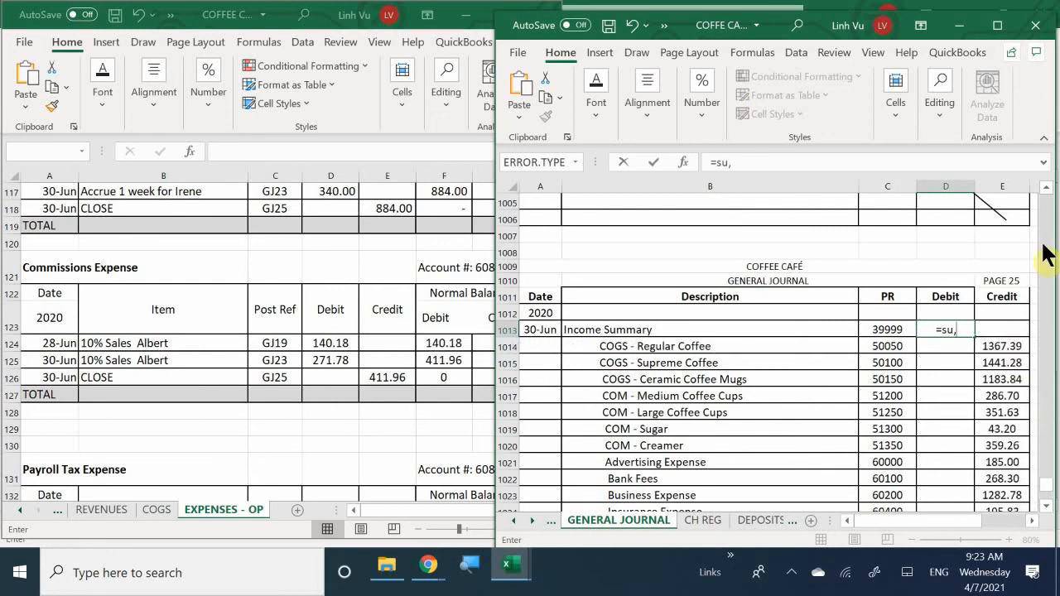
{"action": "key", "text": "BackSpace"}
{"action": "type", "text": "m"}
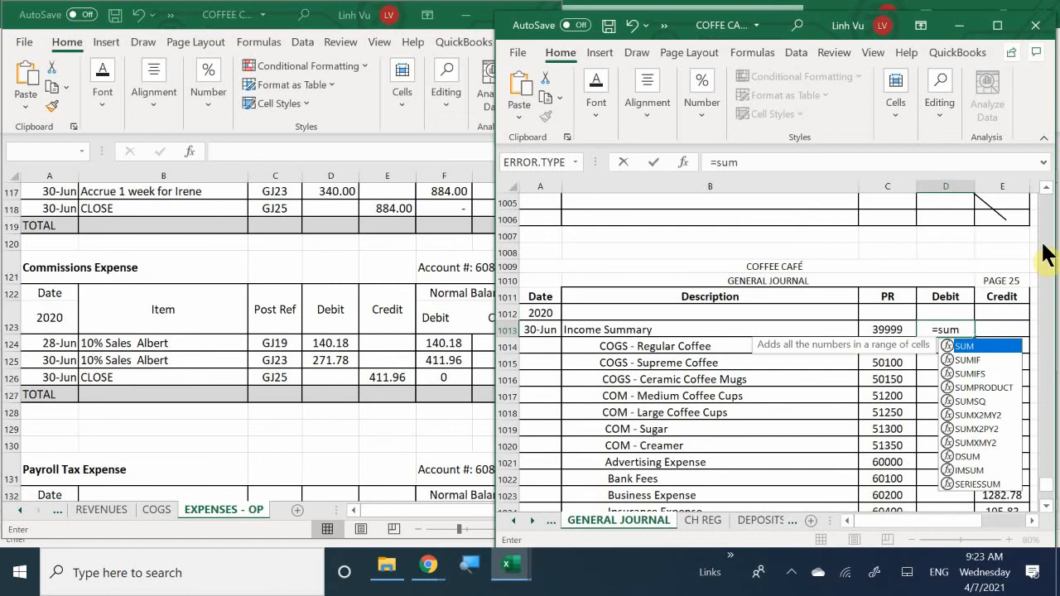
{"action": "type", "text": ")"}
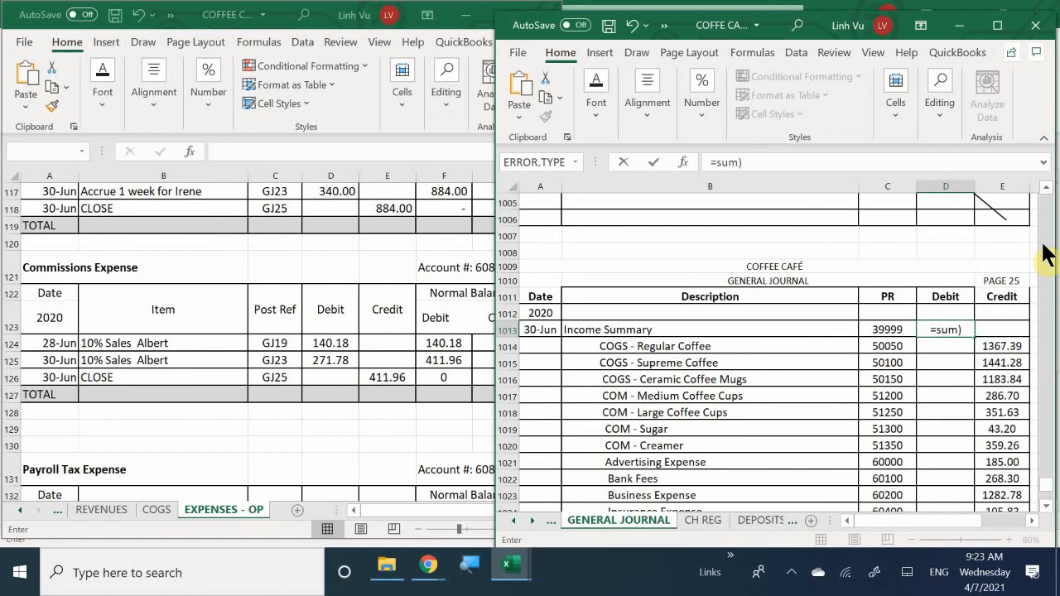
{"action": "type", "text": "("}
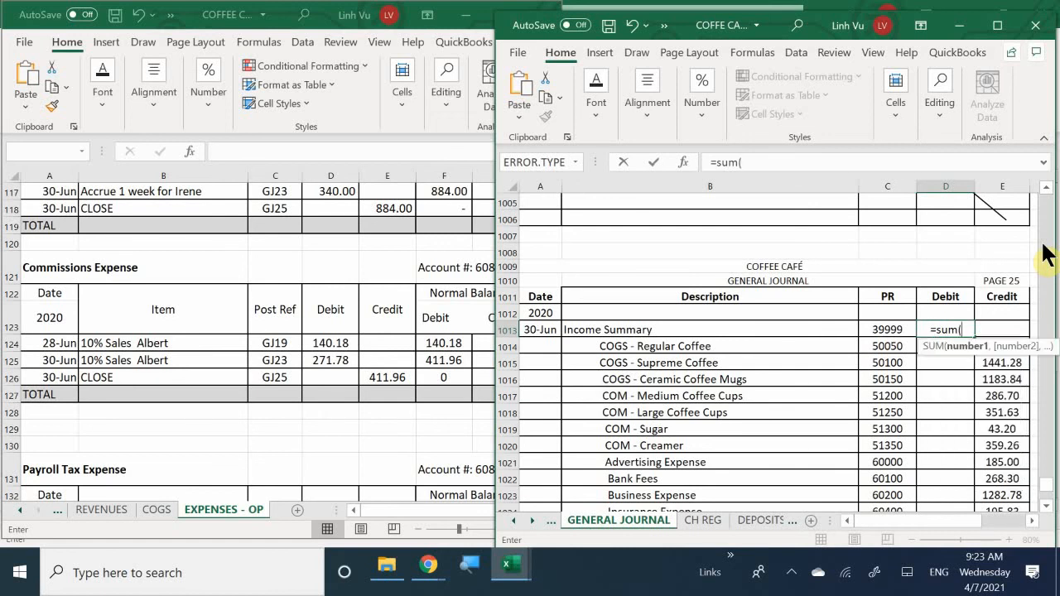
{"action": "key", "text": "Right"}
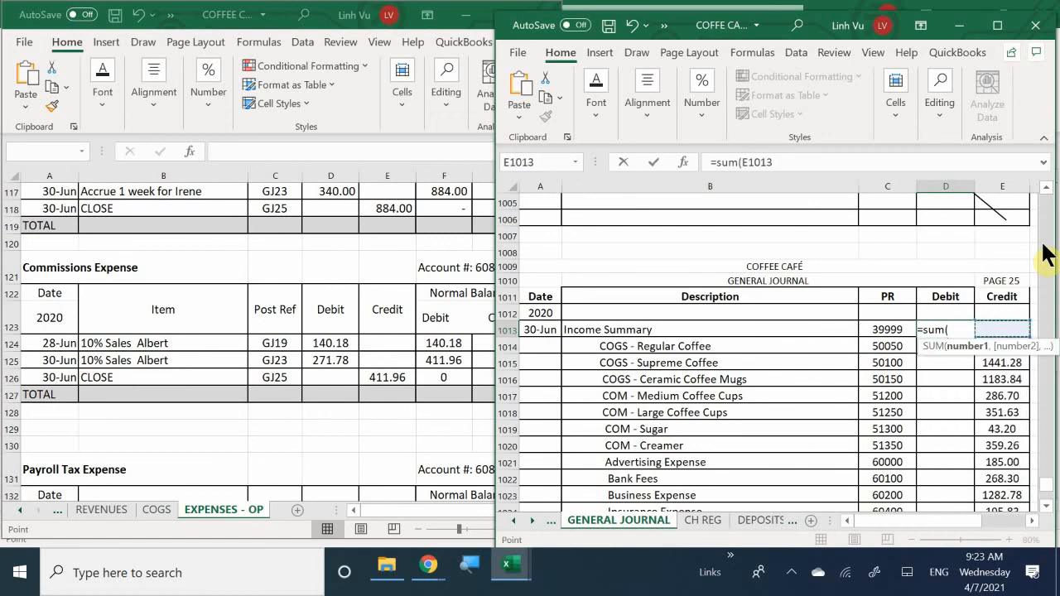
{"action": "key", "text": "shift+Down"}
{"action": "key", "text": "shift+Down"}
{"action": "key", "text": "shift+Down"}
{"action": "key", "text": "shift+Down"}
{"action": "key", "text": "shift+Down"}
{"action": "key", "text": "shift+Down"}
{"action": "key", "text": "shift+Down"}
{"action": "key", "text": "shift+Down"}
{"action": "key", "text": "shift+Down"}
{"action": "key", "text": "shift+Down"}
{"action": "key", "text": "shift+Down"}
{"action": "key", "text": "shift+Down"}
{"action": "key", "text": "shift+Down"}
{"action": "key", "text": "shift+Down"}
{"action": "key", "text": "shift+Down"}
{"action": "key", "text": "shift+Down"}
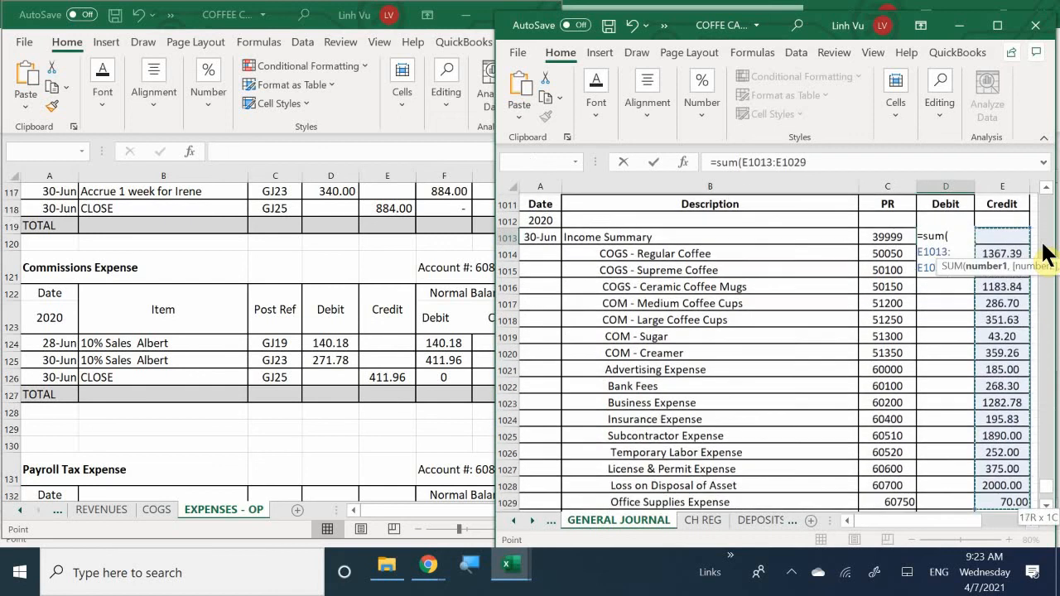
{"action": "key", "text": "shift+Down"}
{"action": "key", "text": "shift+Down"}
{"action": "key", "text": "shift+Down"}
{"action": "key", "text": "shift+Down"}
{"action": "key", "text": "shift+Down"}
{"action": "key", "text": "shift+Down"}
{"action": "key", "text": "shift+Down"}
{"action": "key", "text": "shift+Down"}
{"action": "key", "text": "shift+Down"}
{"action": "key", "text": "shift+Down"}
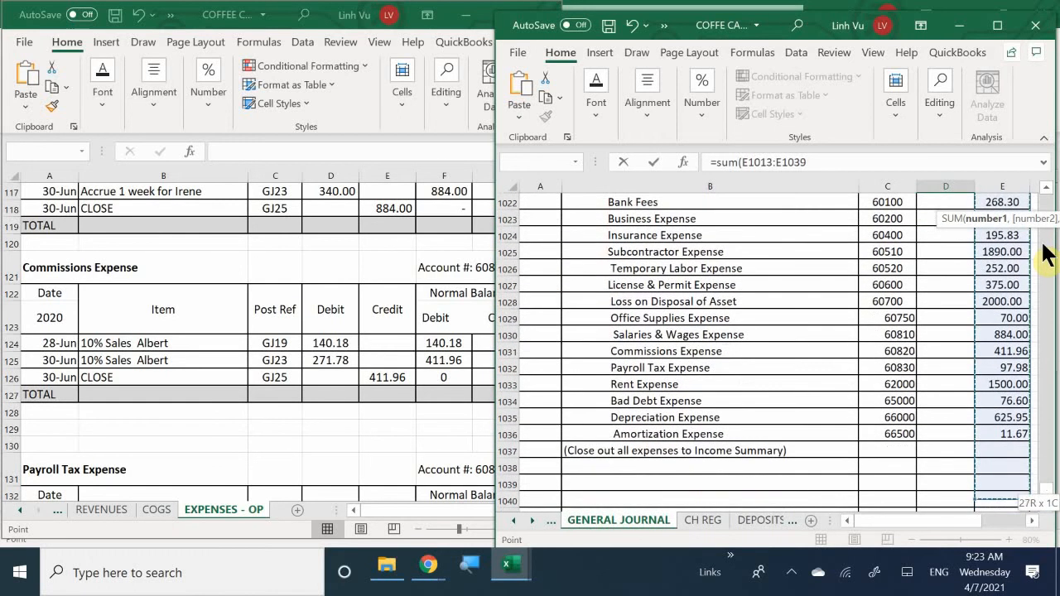
{"action": "key", "text": "shift+Up"}
{"action": "key", "text": "shift+Up"}
{"action": "key", "text": "shift+Up"}
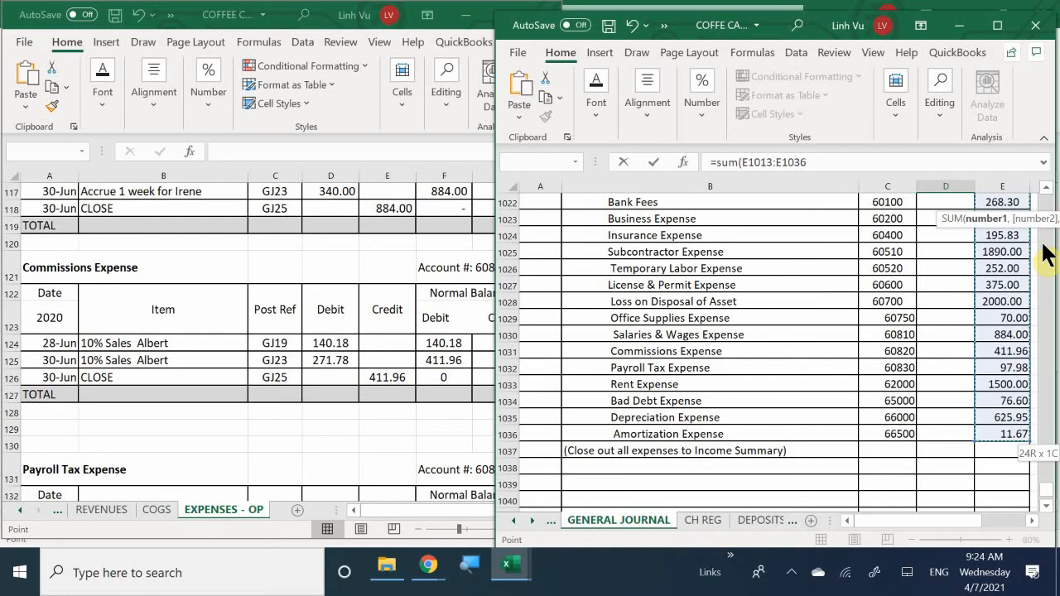
{"action": "key", "text": "Return"}
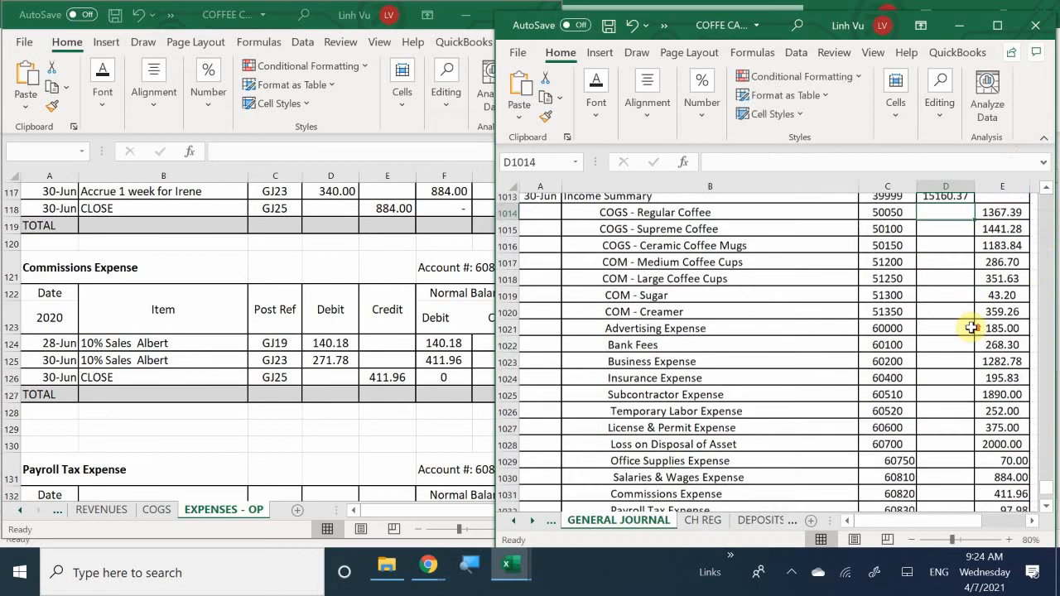
{"action": "scroll", "coordinate": [971, 328], "scroll_direction": "up", "scroll_amount": 3}
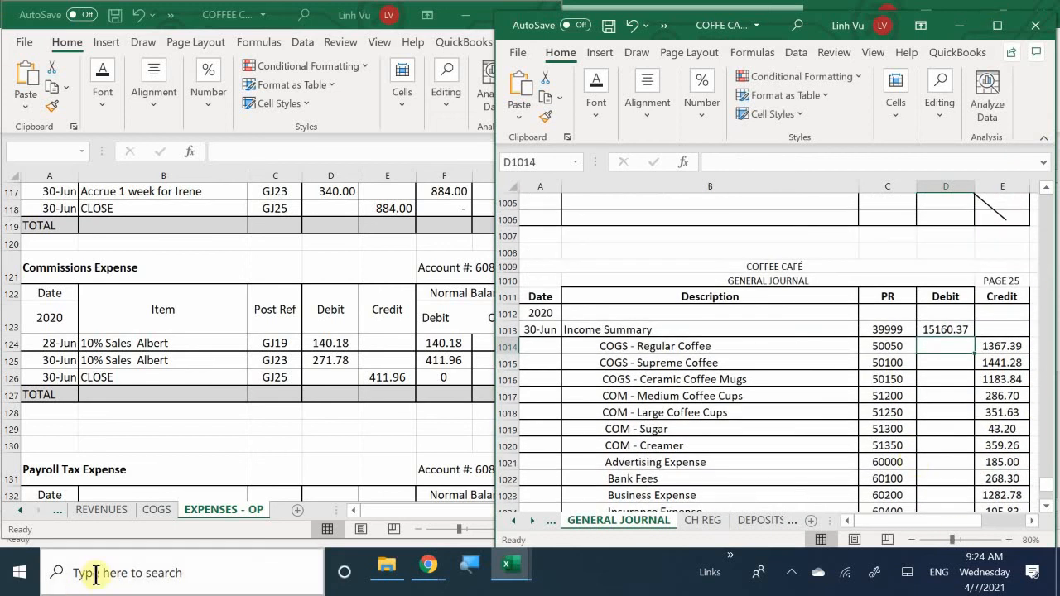
Step: On the ledger workbook's EQUITY sheet, enter the date 6/30 in A33, the next Income Summary row
{"action": "left_click", "coordinate": [100, 508]}
{"action": "left_click", "coordinate": [101, 503]}
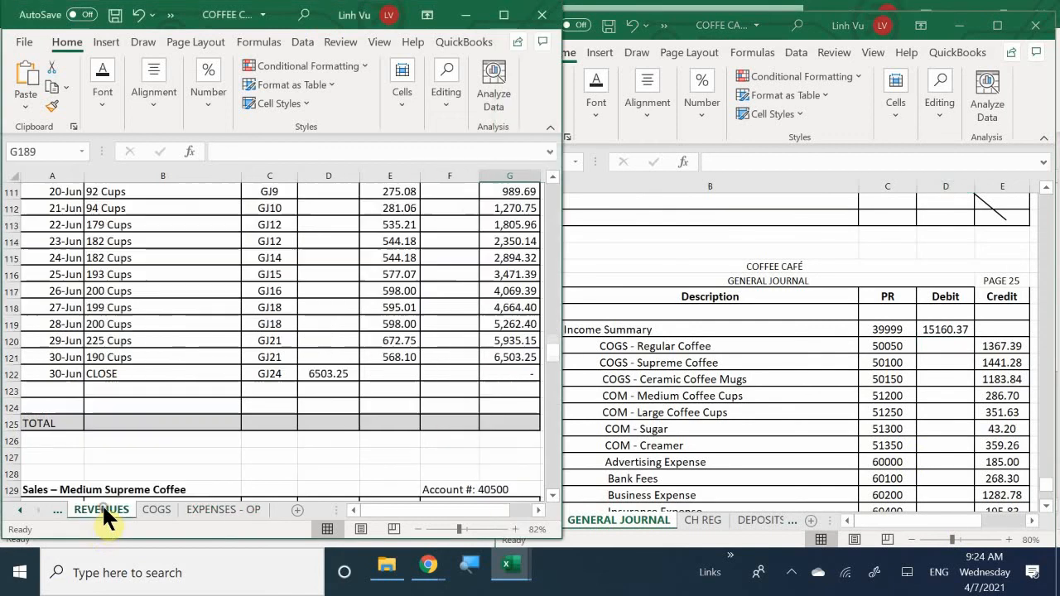
{"action": "left_click", "coordinate": [20, 511]}
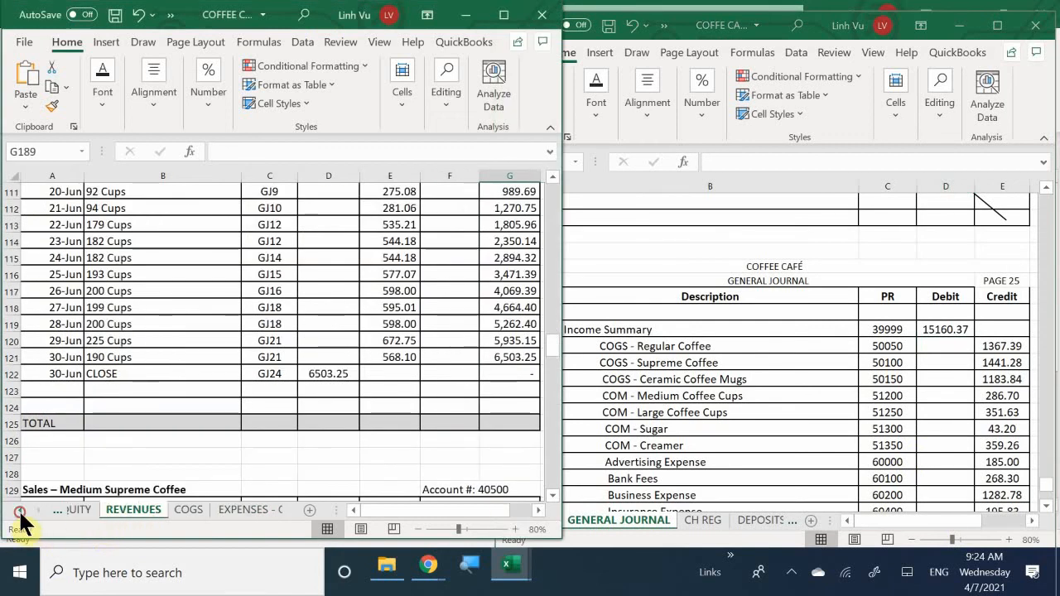
{"action": "left_click", "coordinate": [93, 507]}
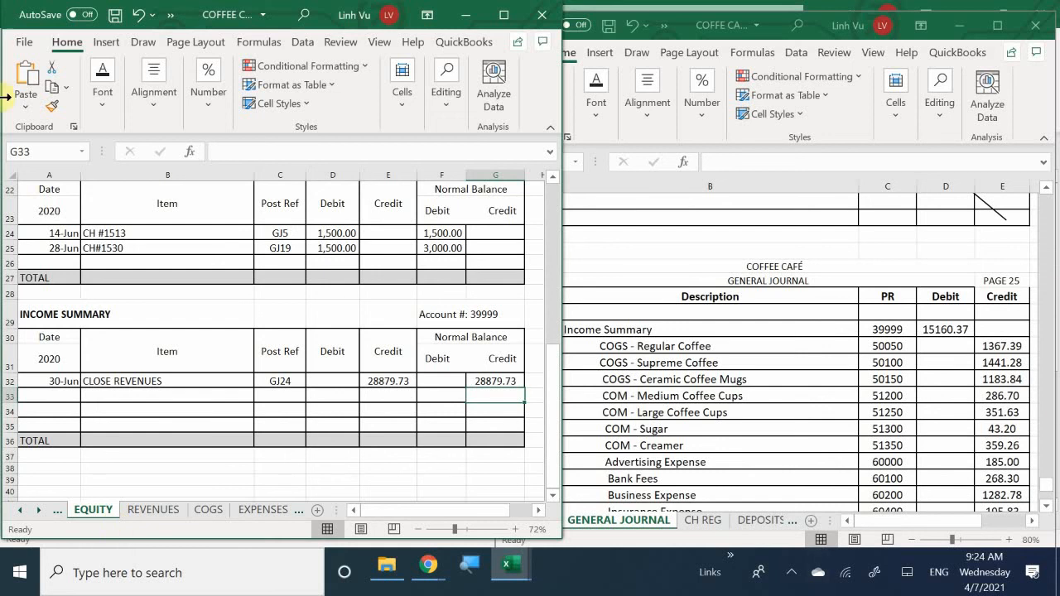
{"action": "left_click", "coordinate": [54, 397]}
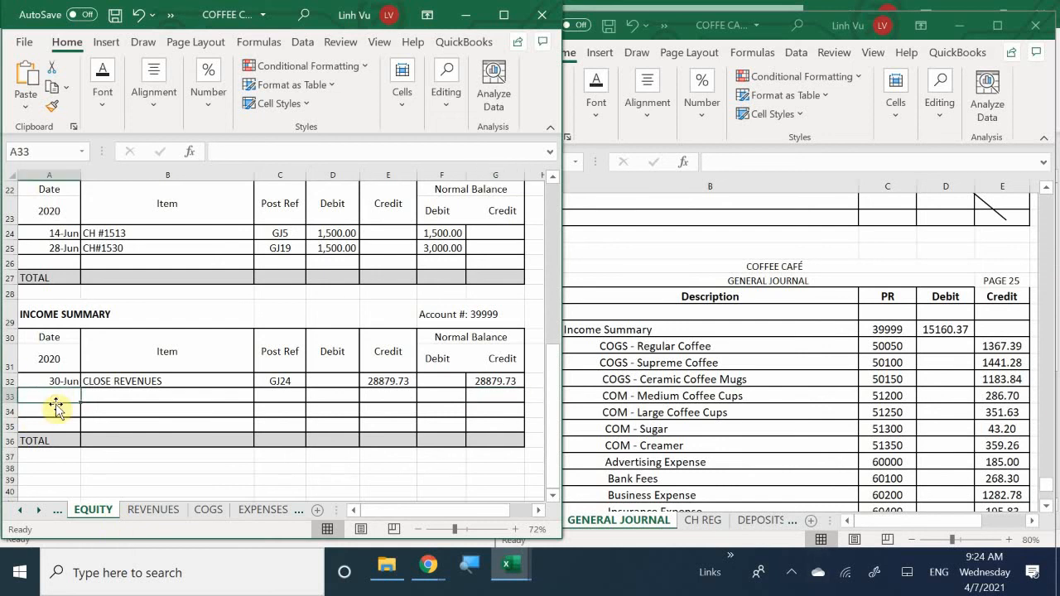
{"action": "type", "text": "6/30"}
{"action": "key", "text": "Tab"}
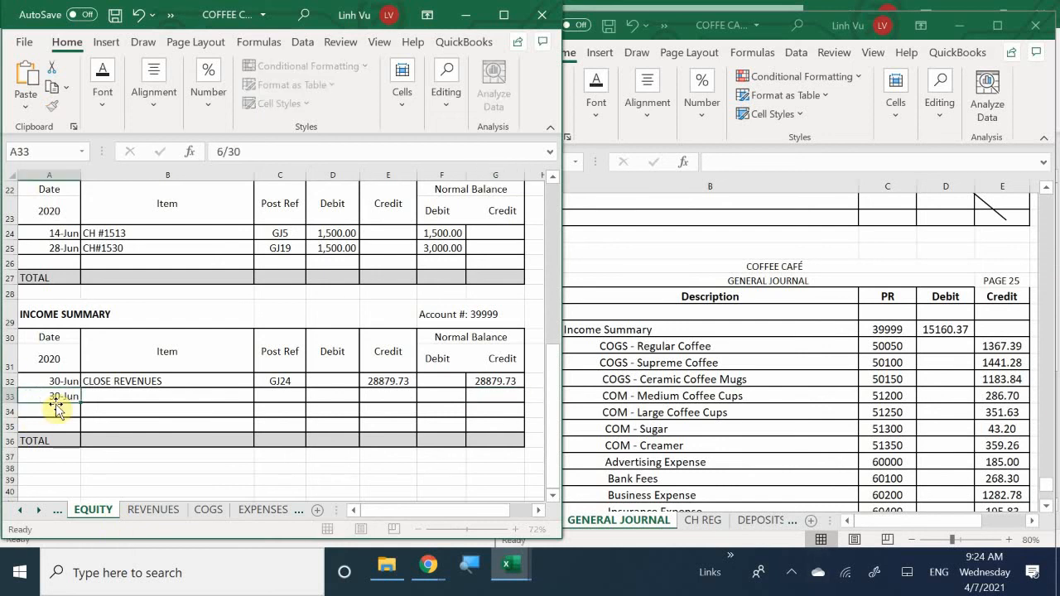
Step: Enter CLOSE EXPENSES as the item in B33 of the Income Summary ledger
{"action": "type", "text": "CKI"}
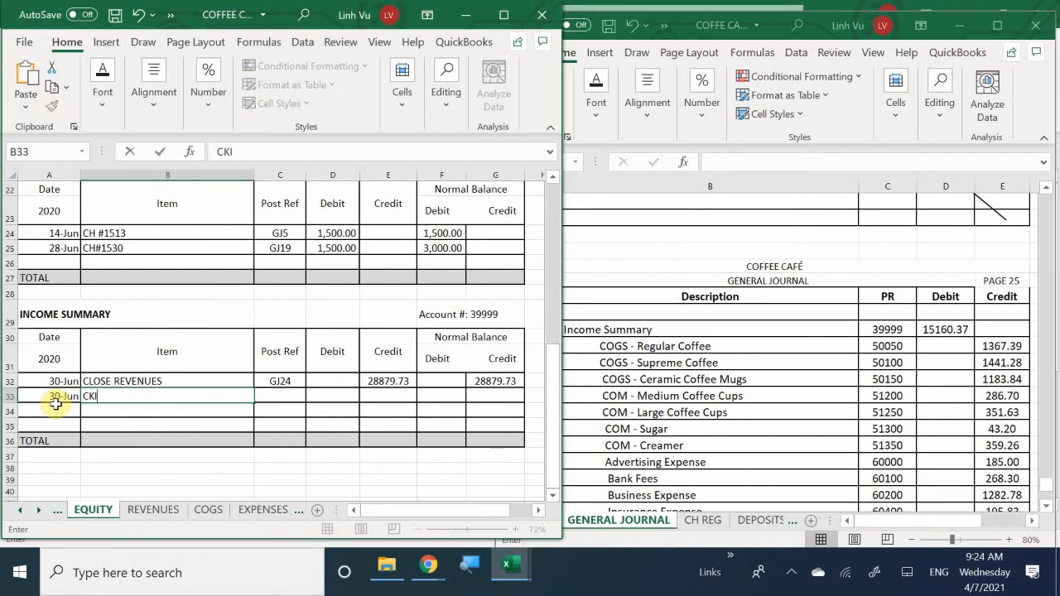
{"action": "key", "text": "BackSpace"}
{"action": "key", "text": "BackSpace"}
{"action": "type", "text": "LOSE "}
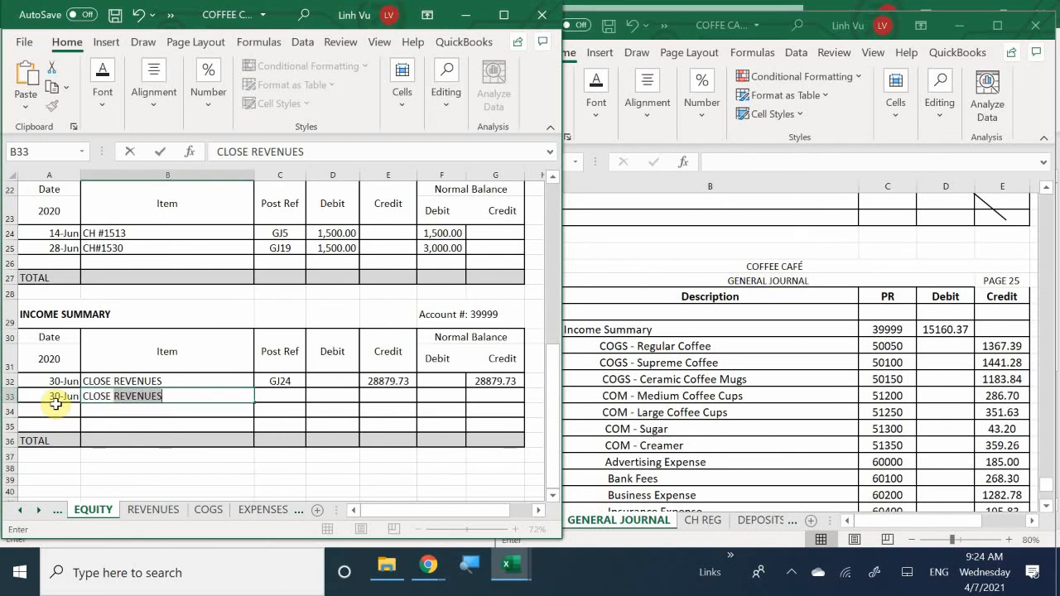
{"action": "type", "text": "EXPENSE"}
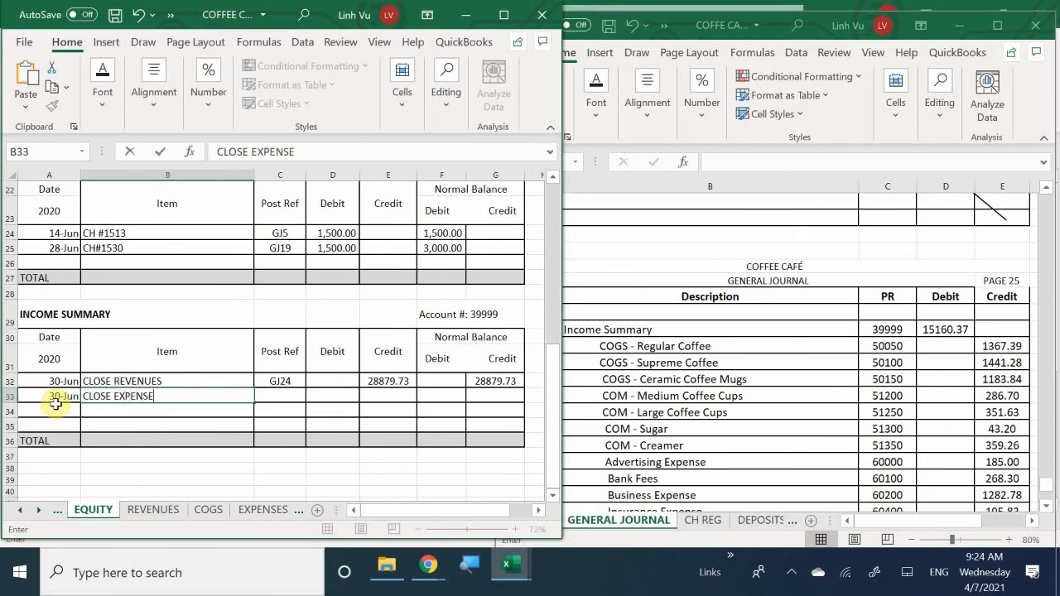
{"action": "type", "text": "S"}
{"action": "key", "text": "Tab"}
Step: Enter post reference GJ25 in C33 and the debit amount 15160.37 in D33 for the expense closing line
{"action": "type", "text": "GK"}
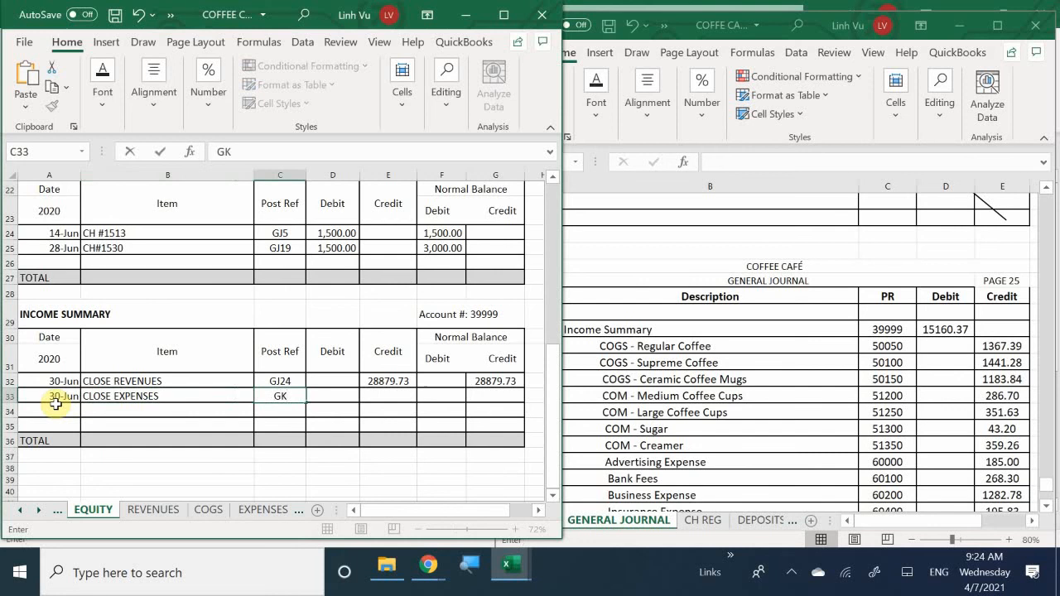
{"action": "key", "text": "BackSpace"}
{"action": "type", "text": "J24"}
{"action": "type", "text": "25"}
{"action": "key", "text": "Tab"}
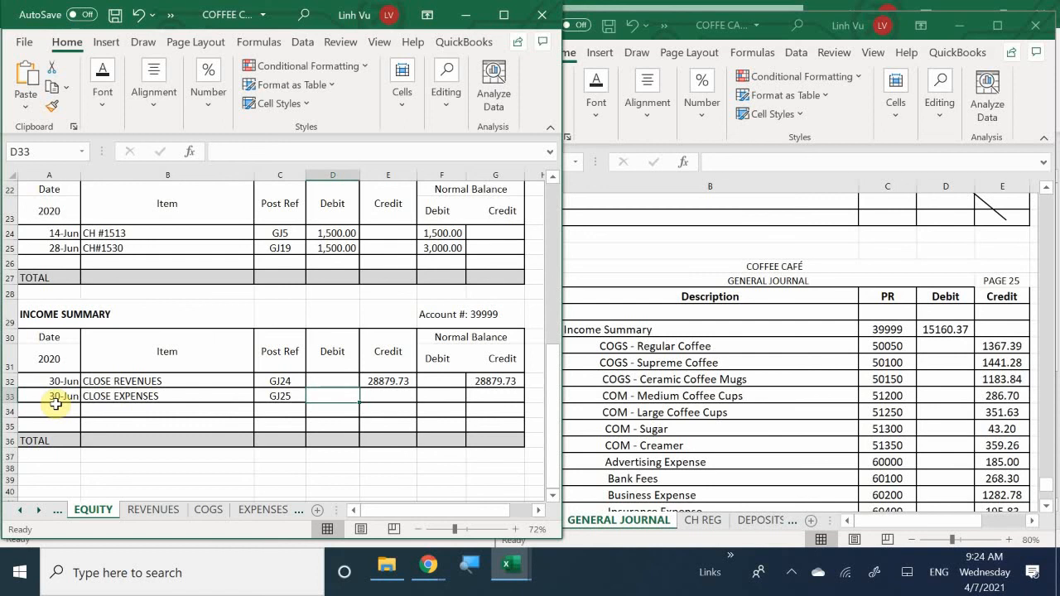
{"action": "type", "text": "151"}
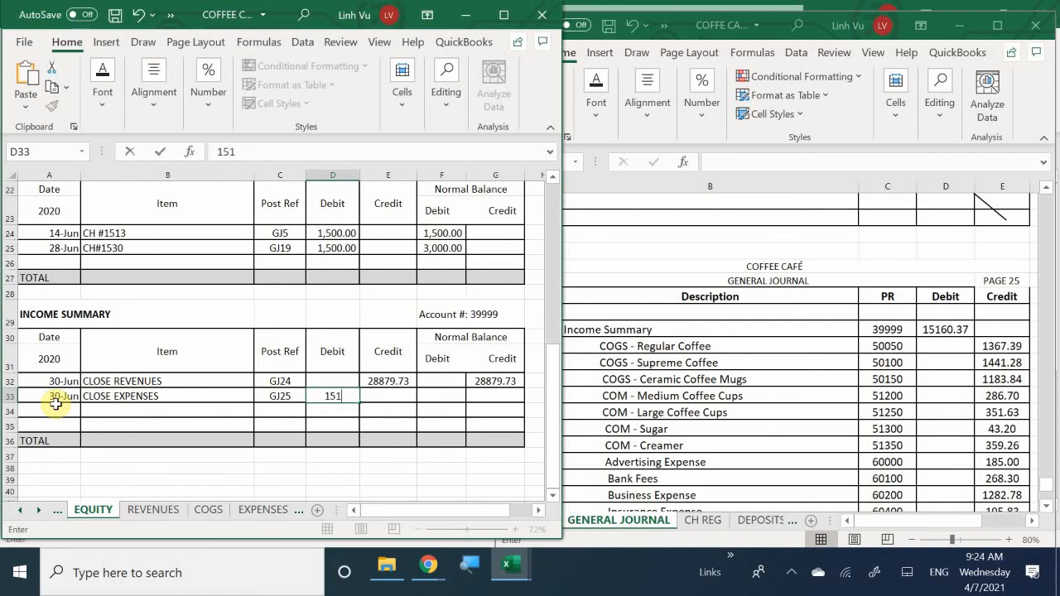
{"action": "type", "text": "60.37"}
{"action": "key", "text": "Return"}
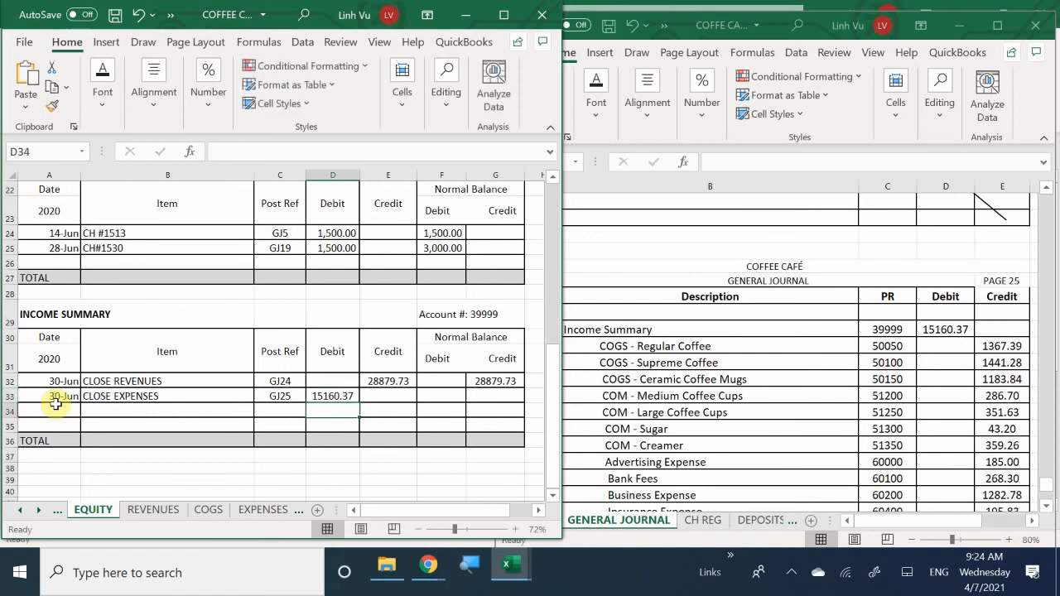
Step: Calculate the Income Summary credit balance in G33 with the formula =G32+E33-D33
{"action": "key", "text": "Right"}
{"action": "key", "text": "Right"}
{"action": "key", "text": "Up"}
{"action": "key", "text": "Right"}
{"action": "type", "text": "="}
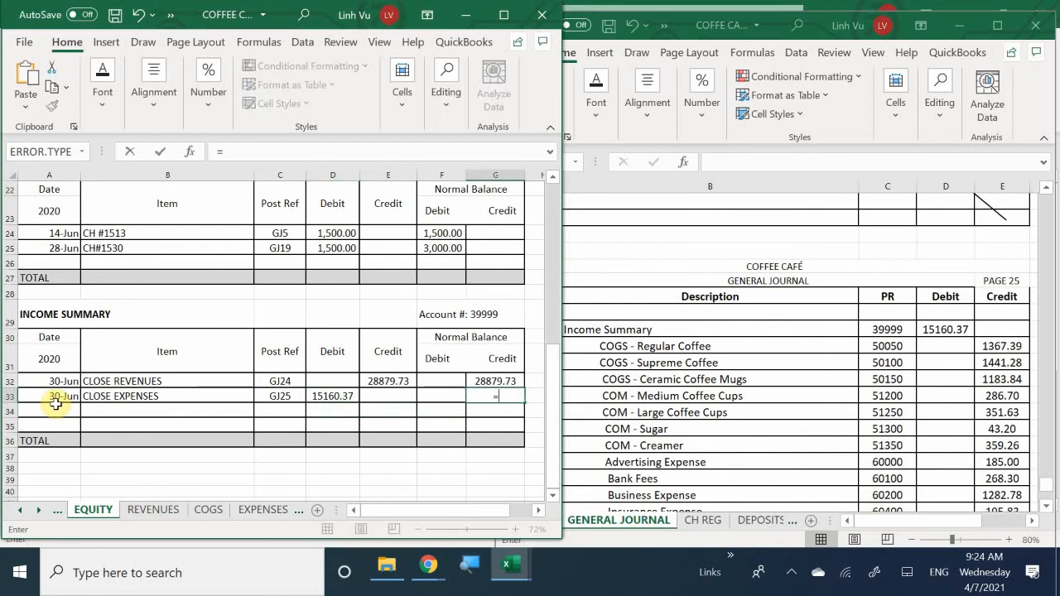
{"action": "key", "text": "Up"}
{"action": "type", "text": "+"}
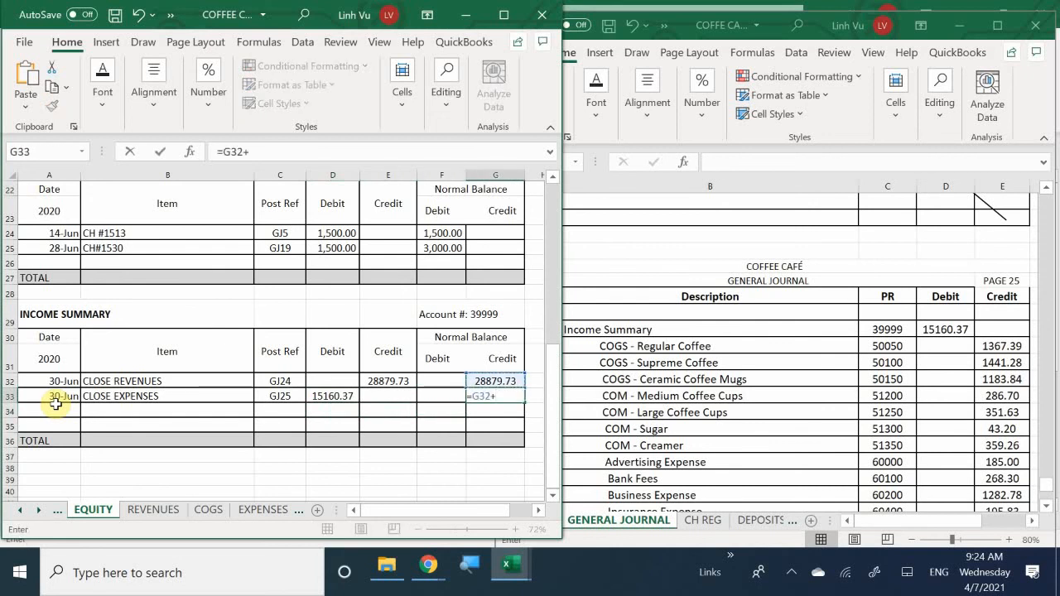
{"action": "key", "text": "Left"}
{"action": "key", "text": "Left"}
{"action": "key", "text": "Left"}
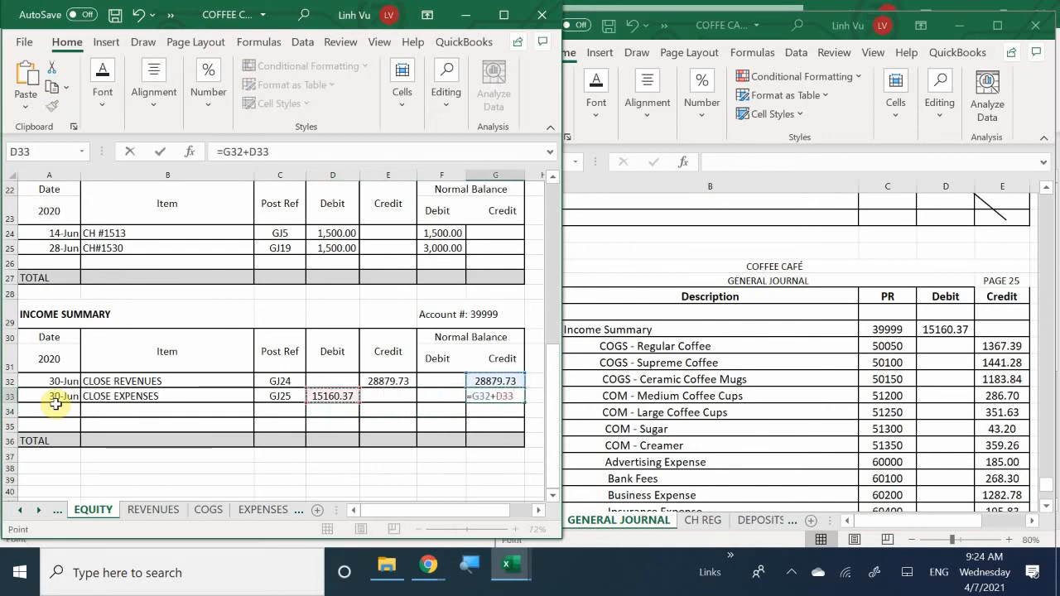
{"action": "key", "text": "Right"}
{"action": "type", "text": "-"}
{"action": "key", "text": "Left"}
{"action": "key", "text": "Left"}
{"action": "key", "text": "Left"}
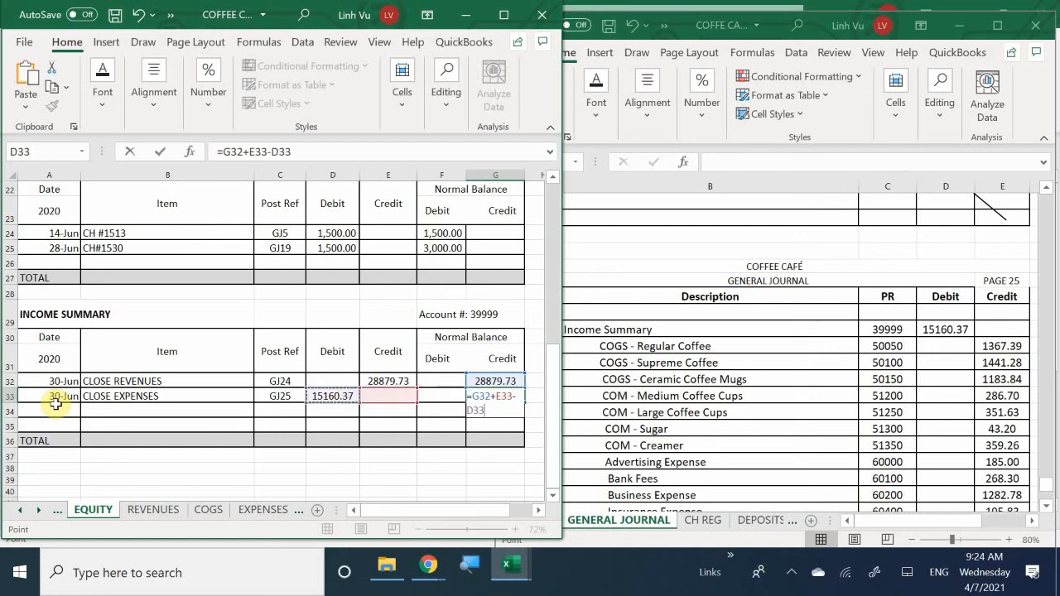
{"action": "key", "text": "Return"}
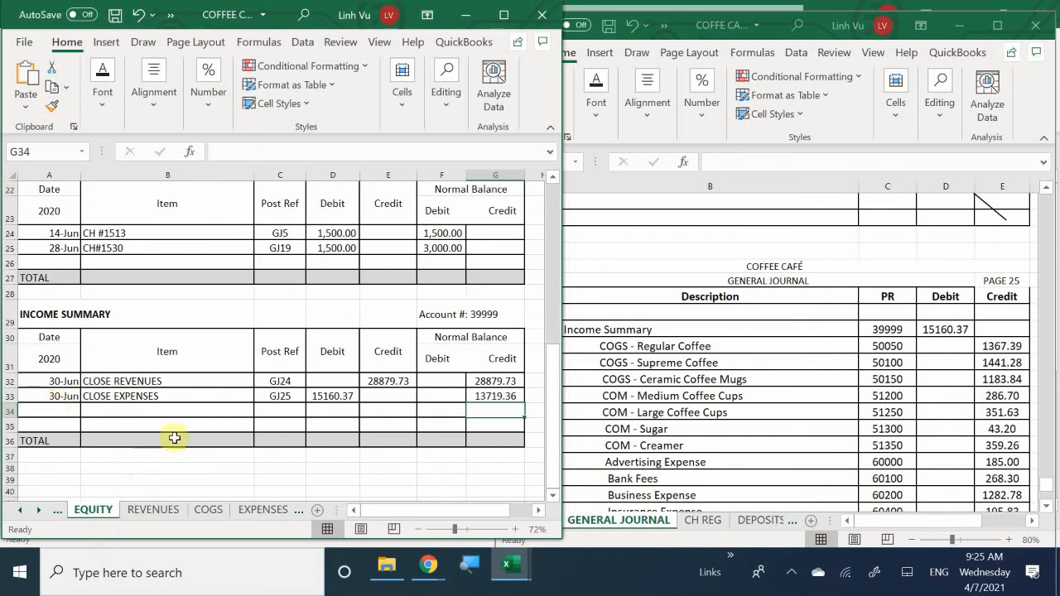
Step: Compare the Income Summary balance in G33 with the net profit on the INC ST sheet of the financial forms workbook
{"action": "left_click", "coordinate": [477, 395]}
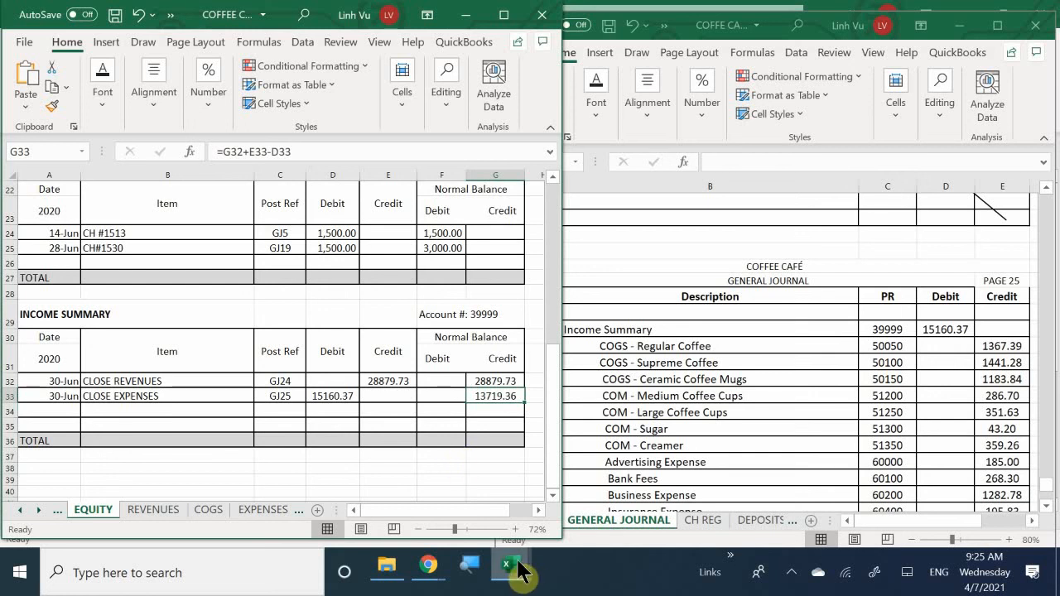
{"action": "mouse_move", "coordinate": [512, 575]}
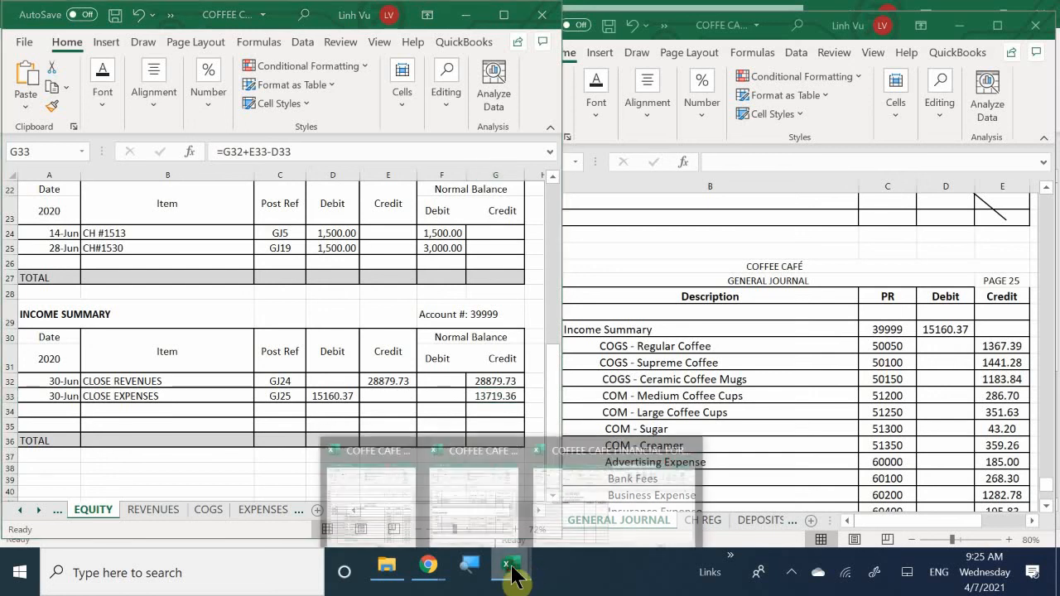
{"action": "left_click", "coordinate": [559, 490]}
{"action": "scroll", "coordinate": [468, 434], "scroll_direction": "down", "scroll_amount": 6}
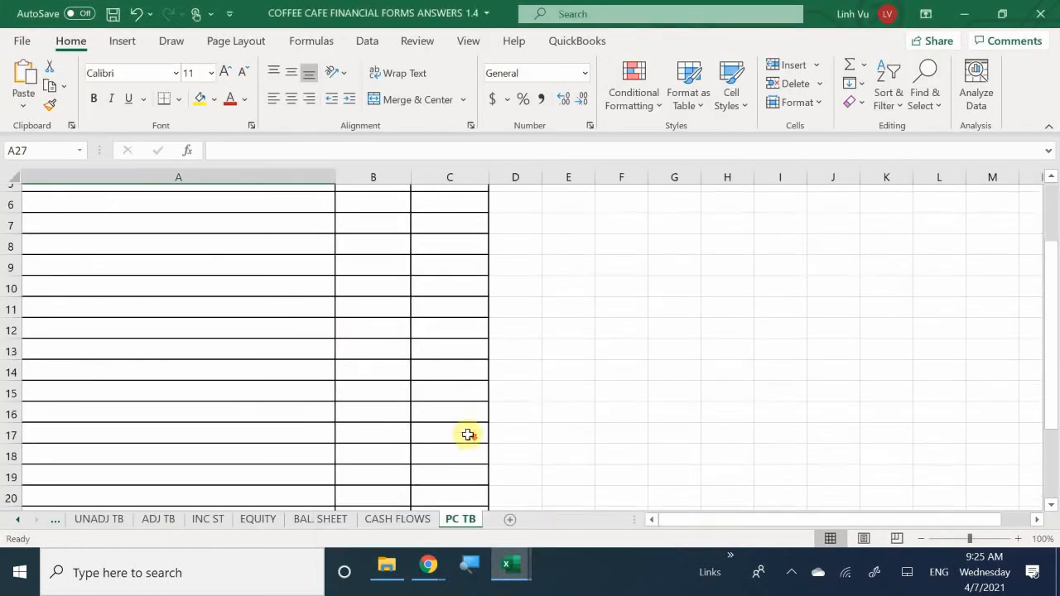
{"action": "scroll", "coordinate": [348, 442], "scroll_direction": "down", "scroll_amount": 1}
{"action": "scroll", "coordinate": [343, 445], "scroll_direction": "up", "scroll_amount": 4}
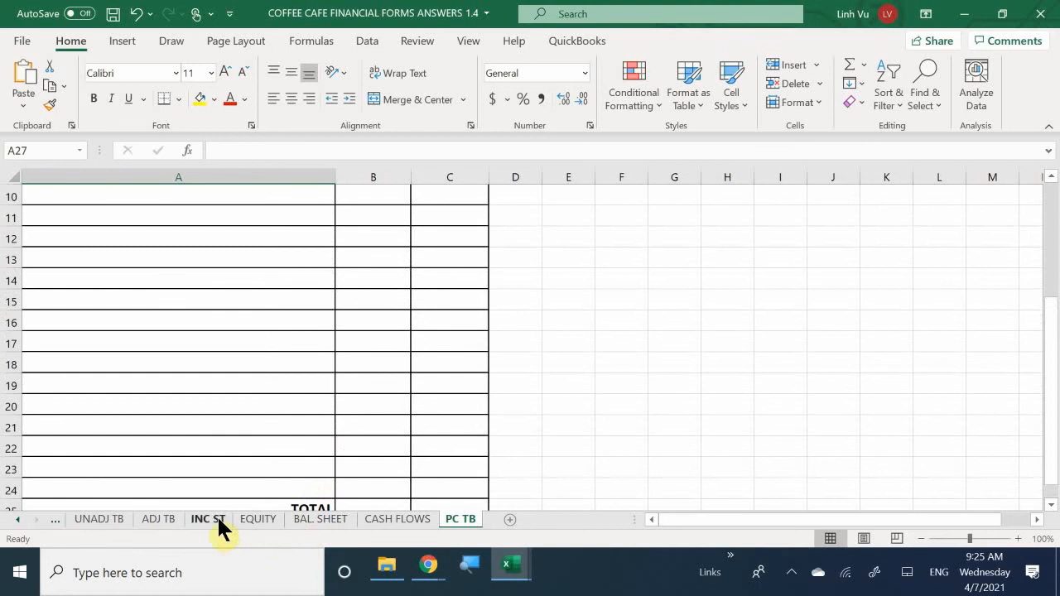
{"action": "left_click", "coordinate": [218, 520]}
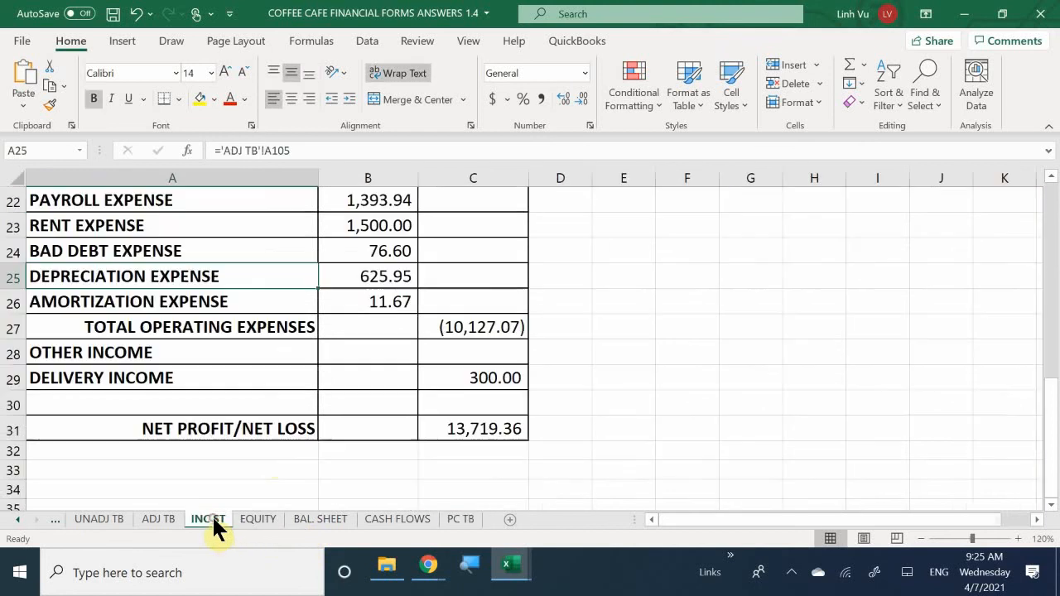
{"action": "left_click", "coordinate": [448, 438]}
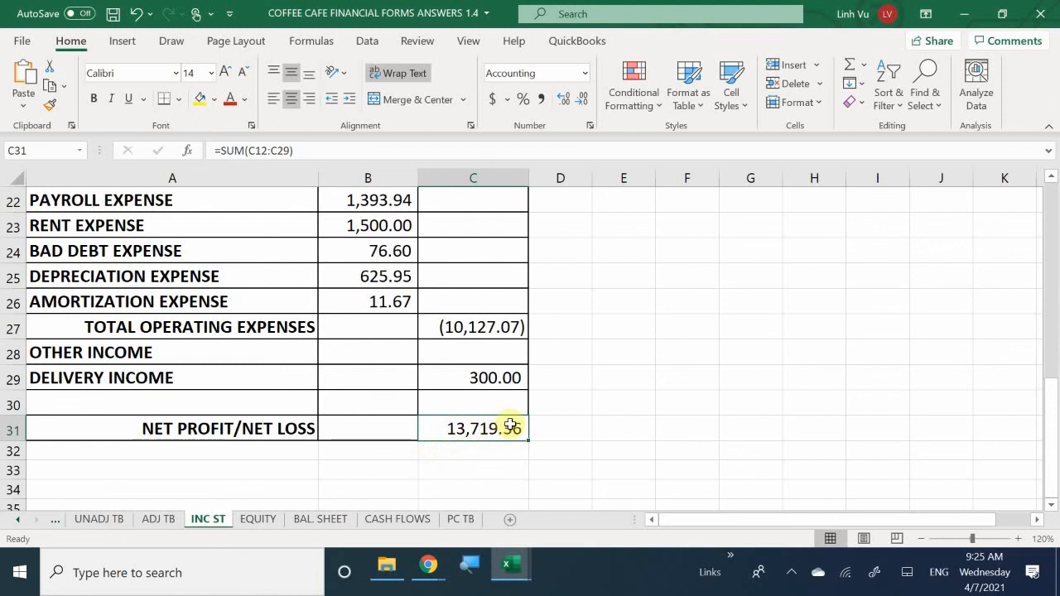
{"action": "mouse_move", "coordinate": [514, 569]}
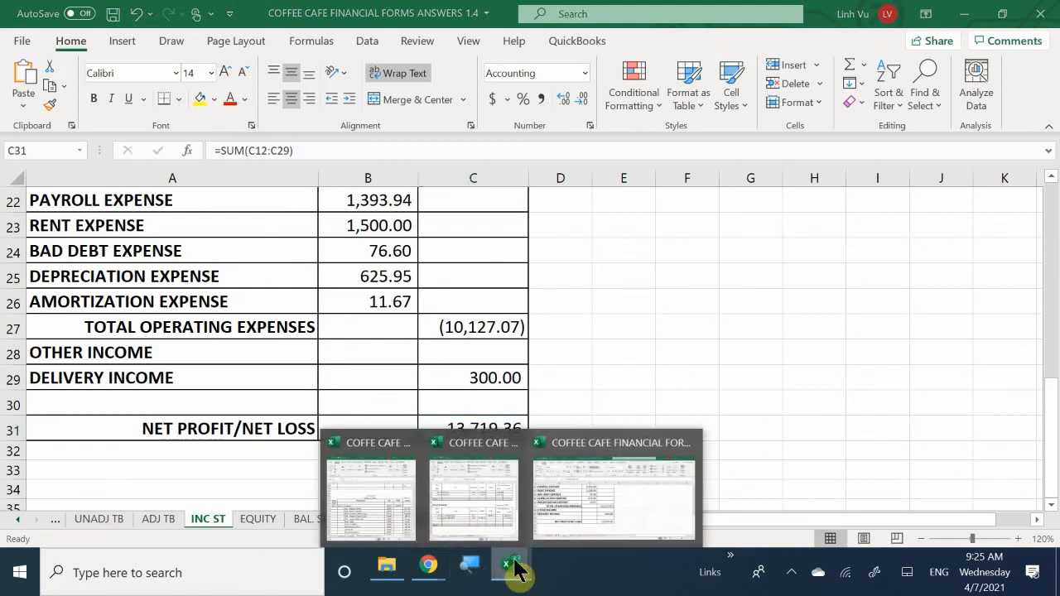
{"action": "mouse_move", "coordinate": [386, 504]}
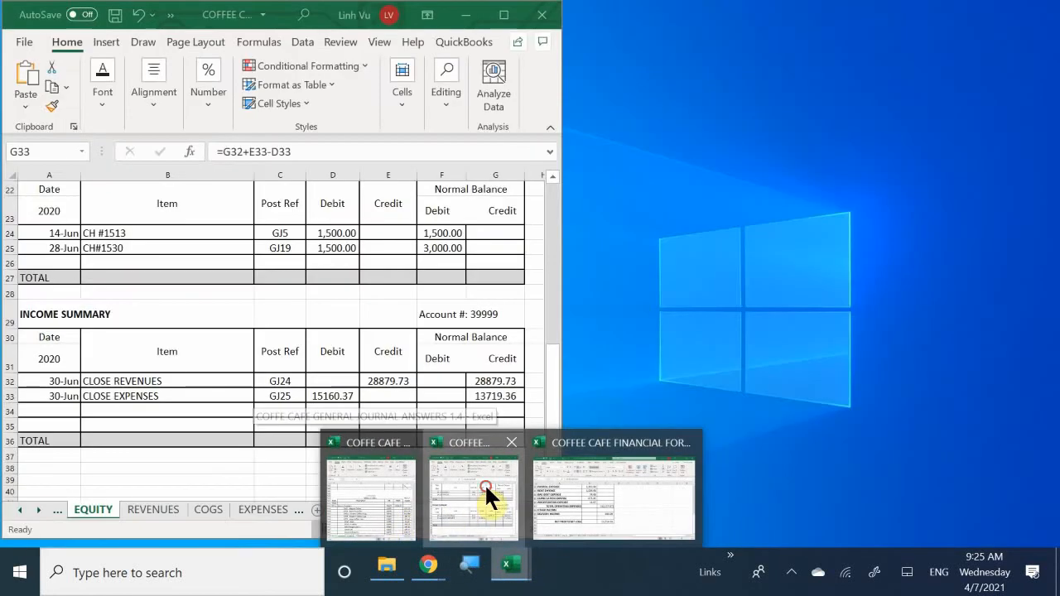
{"action": "left_click", "coordinate": [482, 490]}
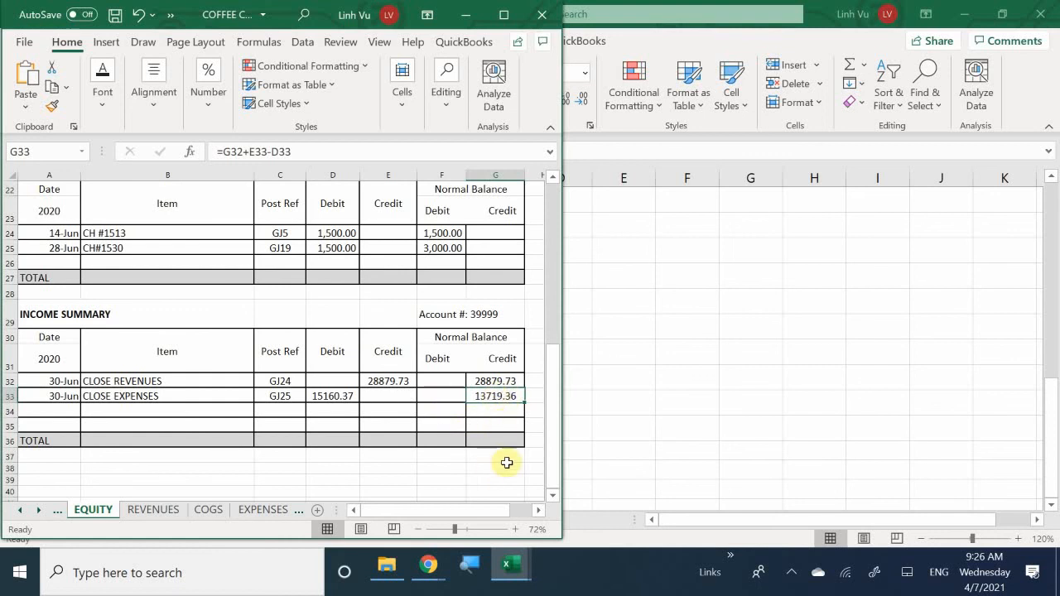
Step: In the general journal workbook, enter the date 6/30 in A1039 for a new entry below the expense closing explanation
{"action": "mouse_move", "coordinate": [514, 566]}
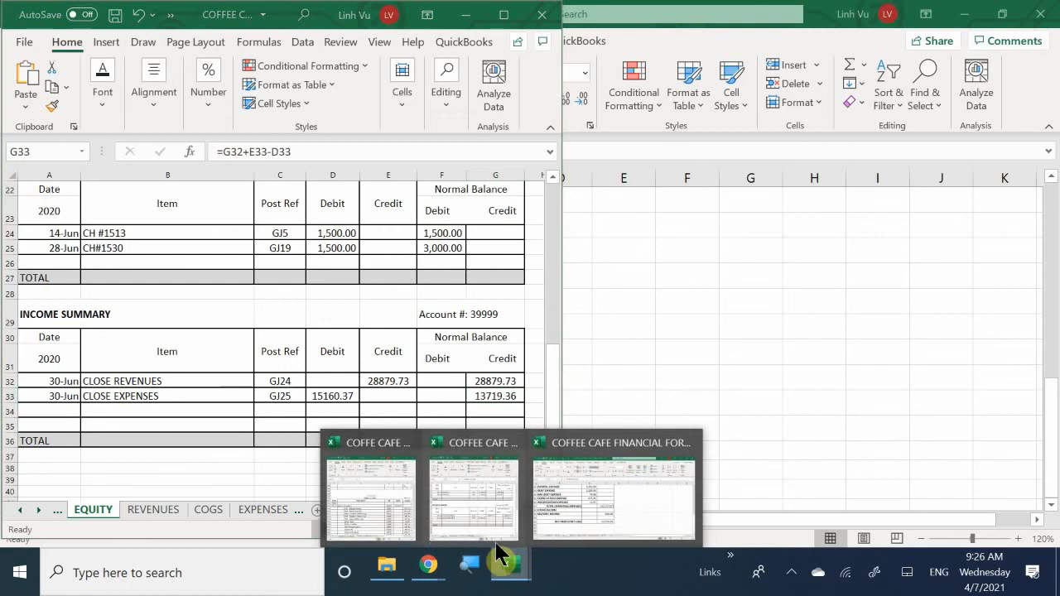
{"action": "left_click", "coordinate": [381, 504]}
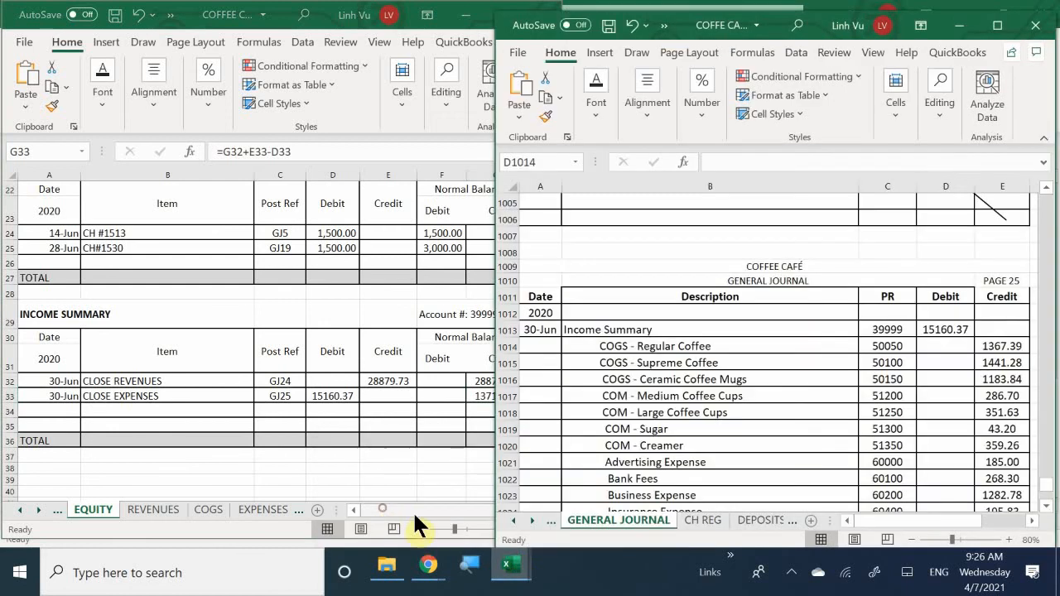
{"action": "left_click", "coordinate": [603, 348]}
{"action": "scroll", "coordinate": [606, 368], "scroll_direction": "down", "scroll_amount": 5}
{"action": "scroll", "coordinate": [603, 383], "scroll_direction": "down", "scroll_amount": 3}
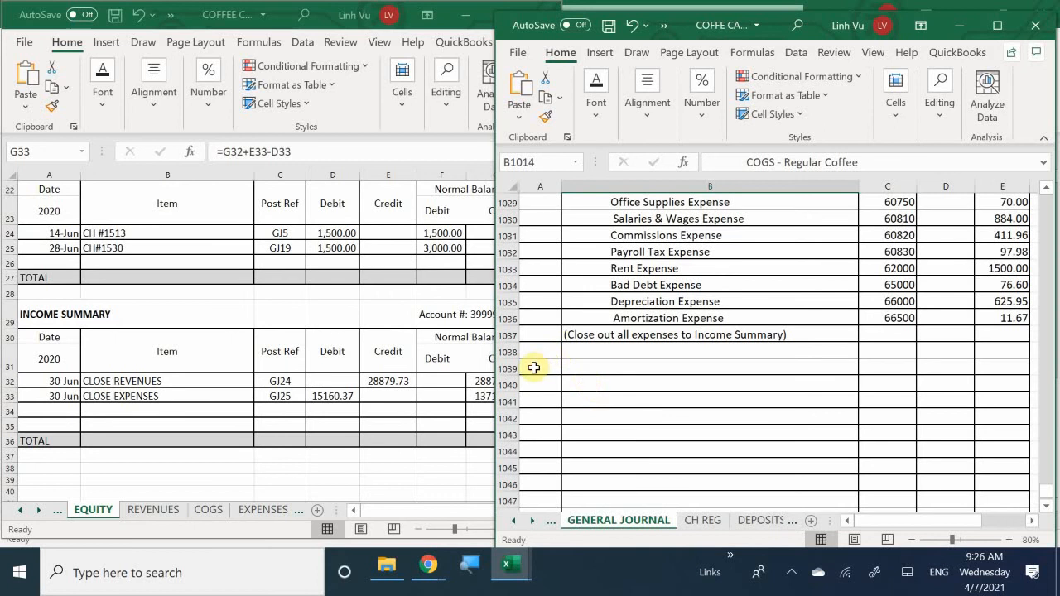
{"action": "left_click", "coordinate": [538, 367]}
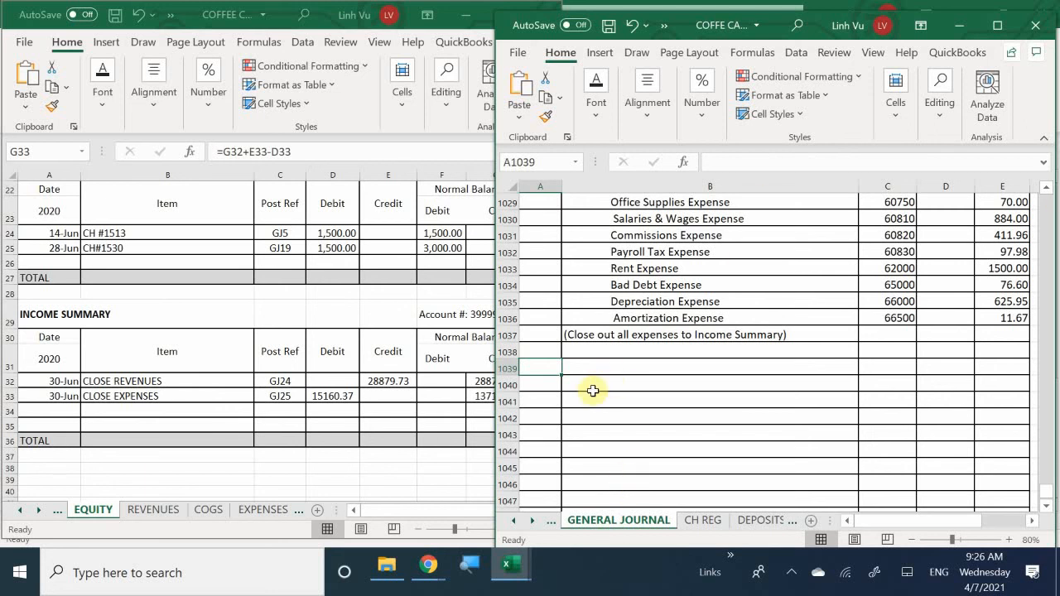
{"action": "type", "text": "6/"}
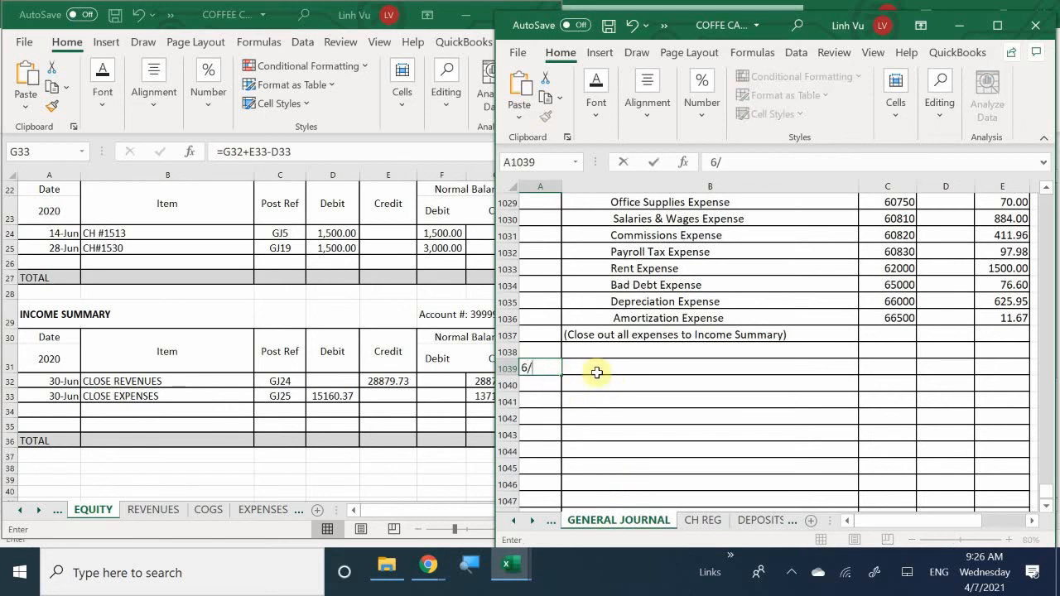
{"action": "type", "text": "30"}
{"action": "key", "text": "Tab"}
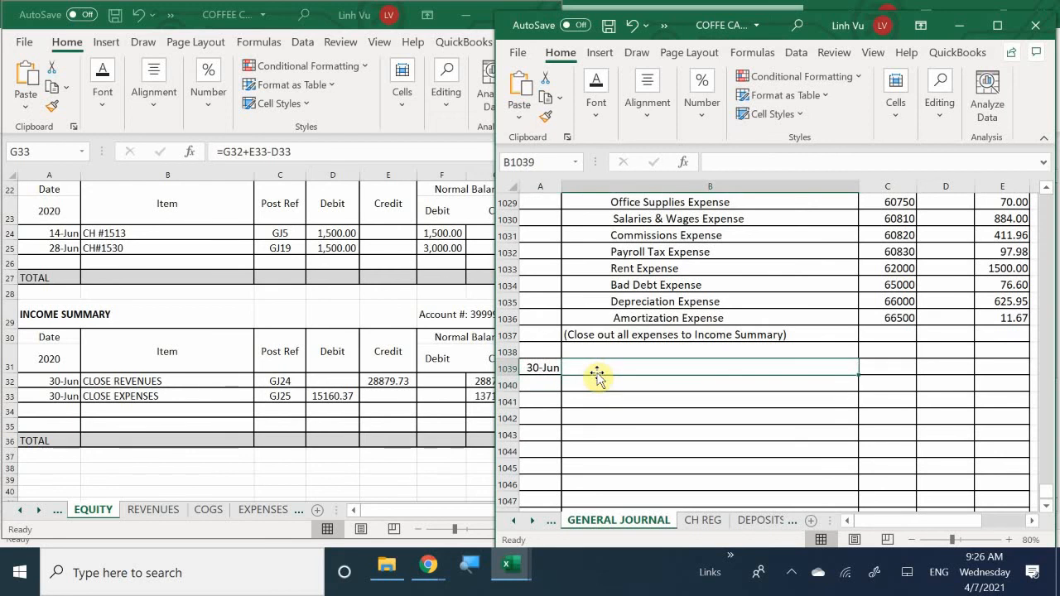
Step: Back in the ledger workbook, enter the date 6/30 in A34, the next row of the Income Summary account
{"action": "left_click", "coordinate": [230, 356]}
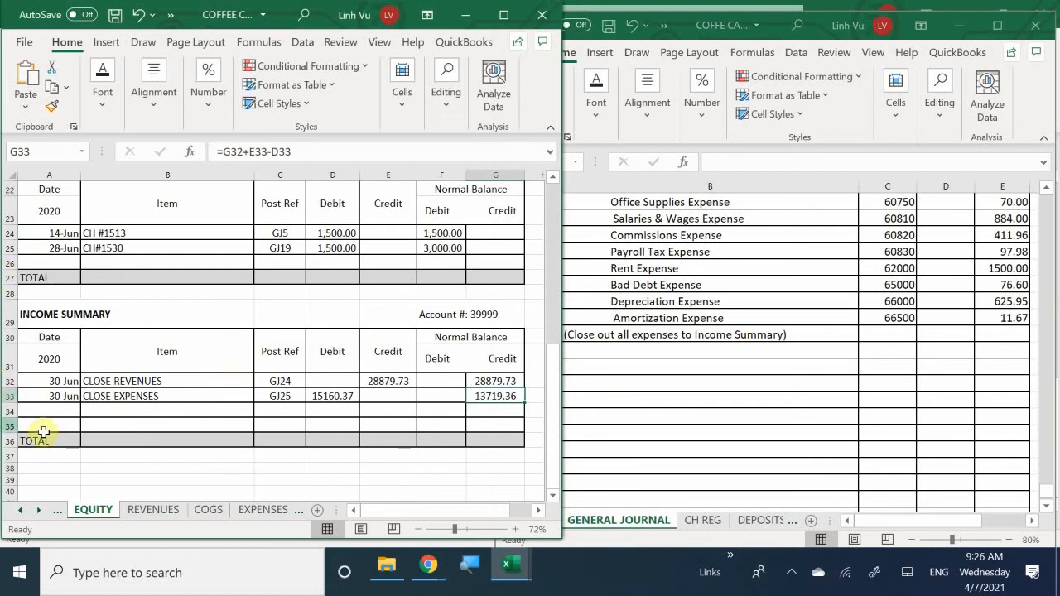
{"action": "left_click", "coordinate": [64, 414]}
{"action": "type", "text": "6/30"}
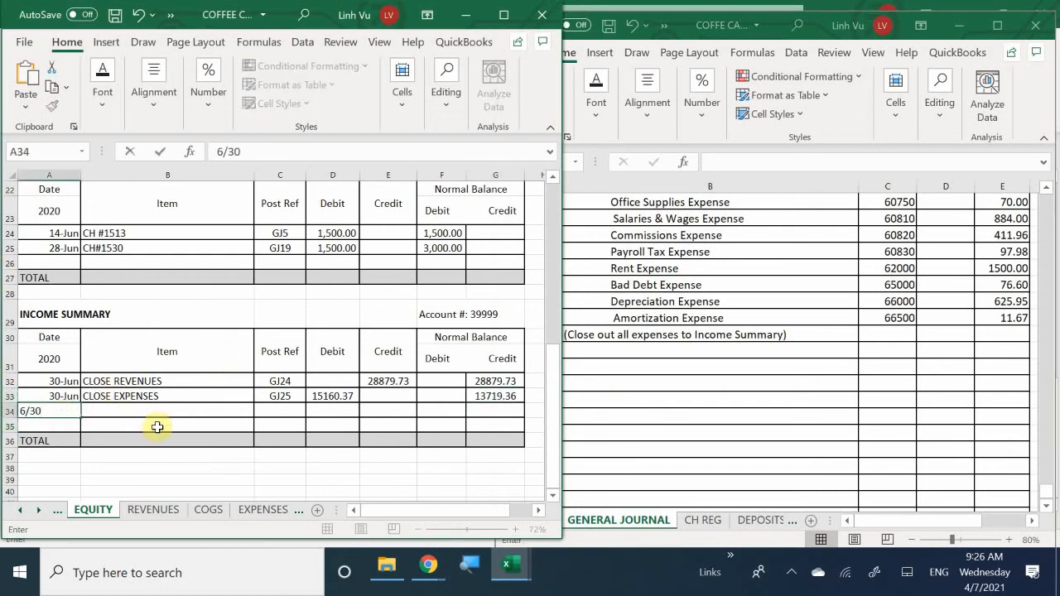
{"action": "key", "text": "Tab"}
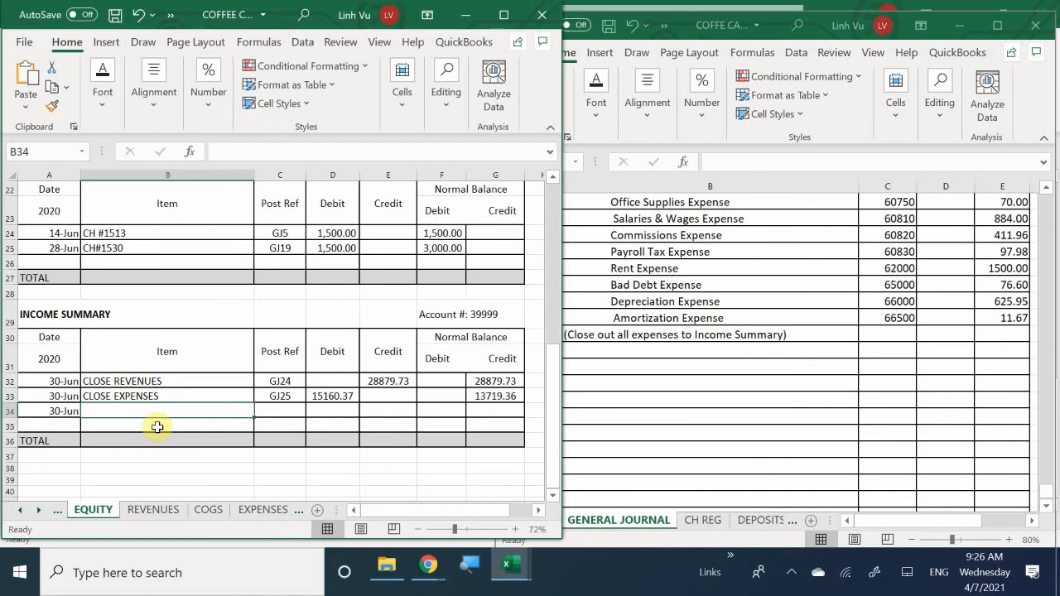
Step: Fill the Income Summary ledger's row 34 with the item CLOSE TO EQUITY and the posting reference GJ25
{"action": "type", "text": "CLO"}
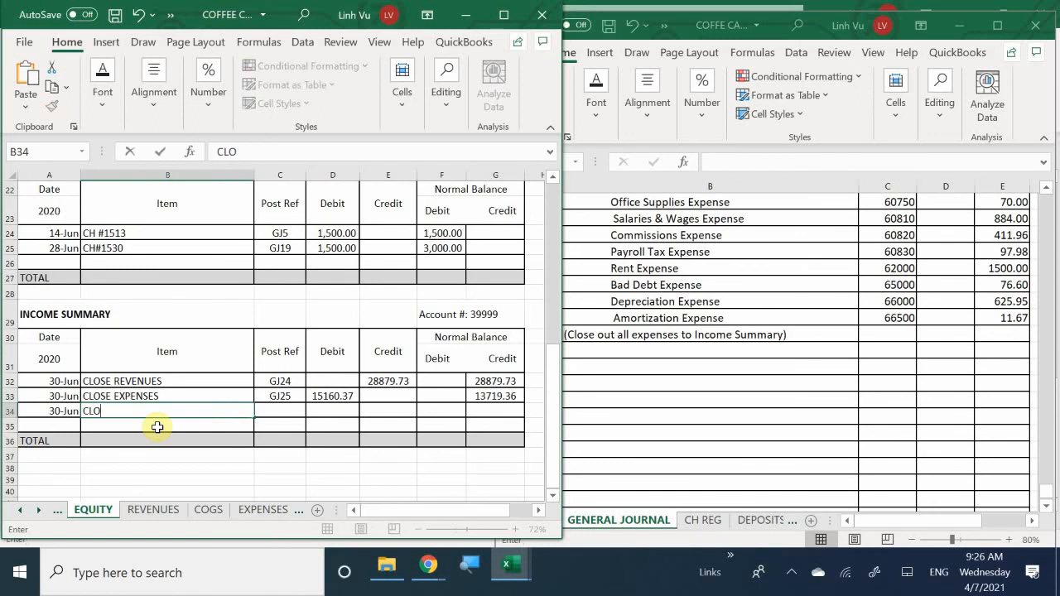
{"action": "type", "text": "SE TO EQUITY"}
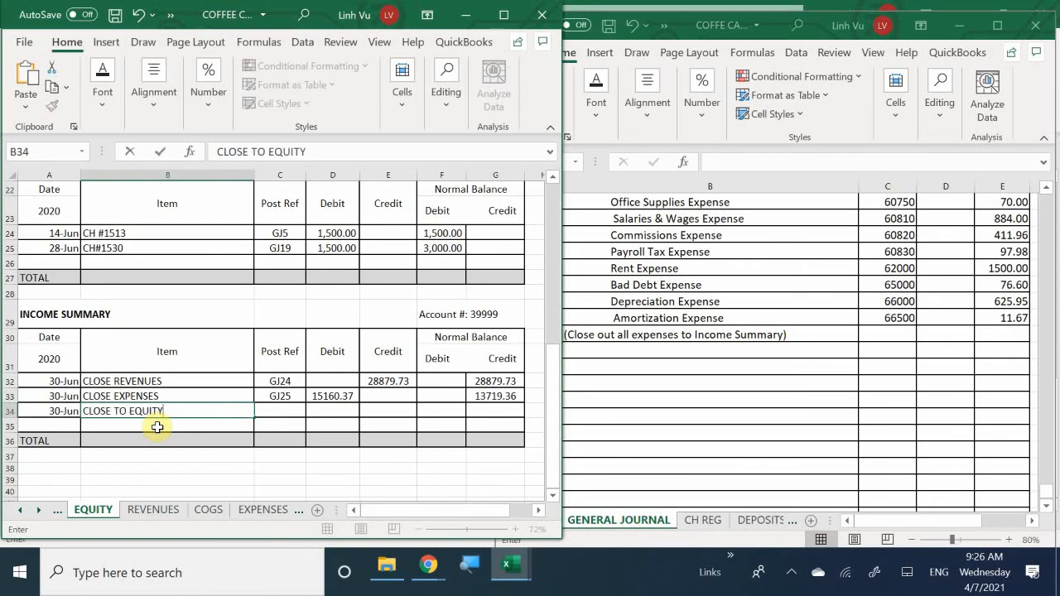
{"action": "key", "text": "Return"}
{"action": "key", "text": "Right"}
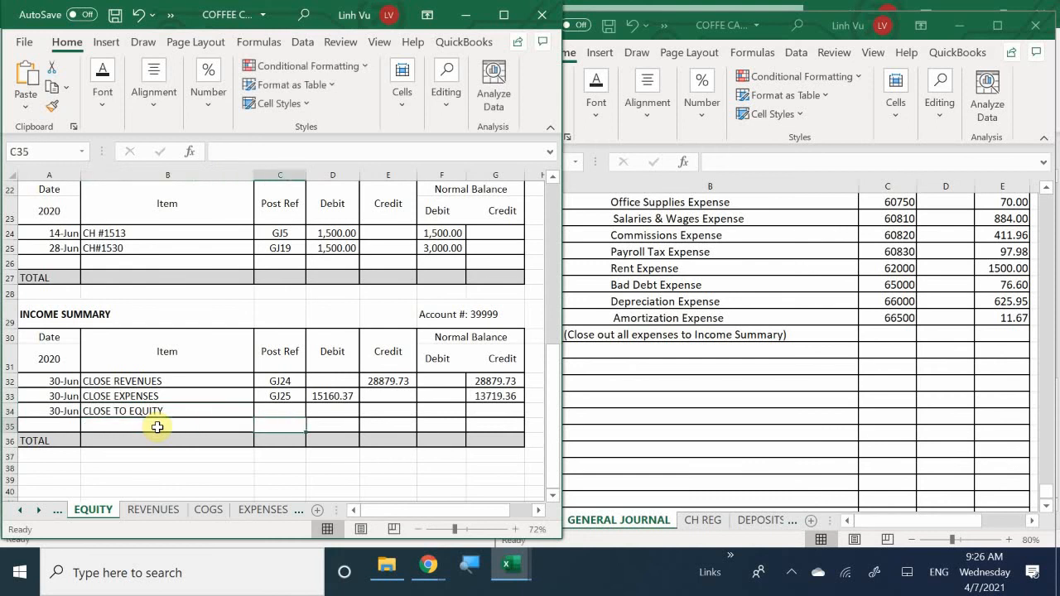
{"action": "key", "text": "Up"}
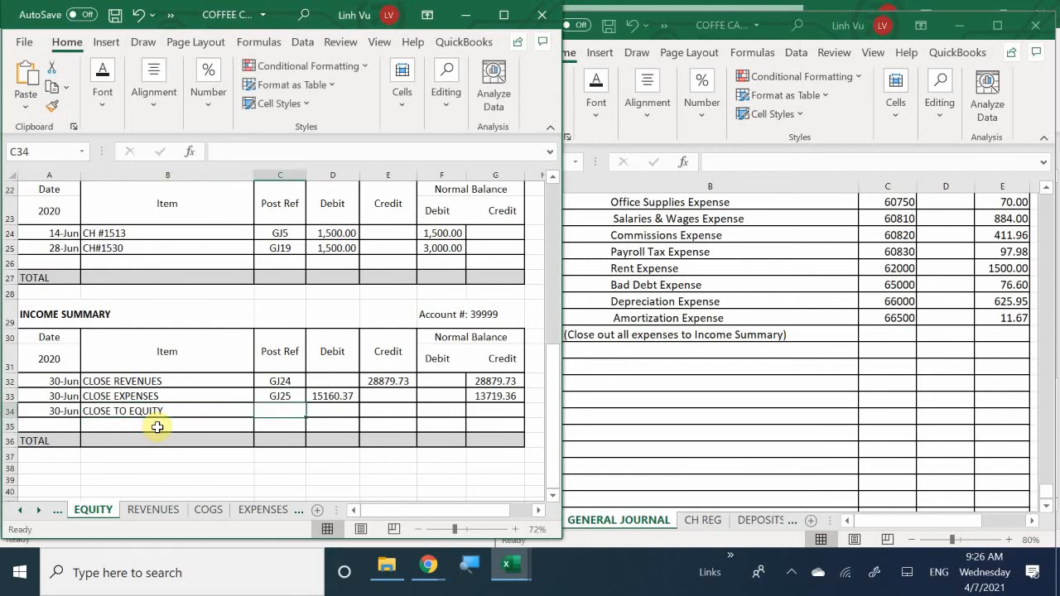
{"action": "type", "text": "GJ"}
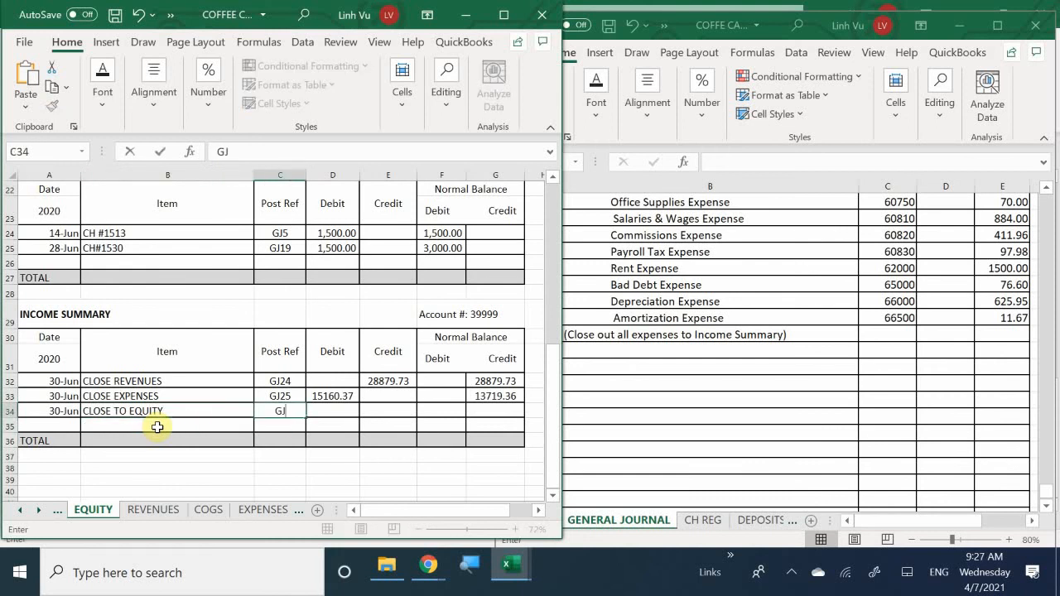
{"action": "type", "text": "25"}
{"action": "key", "text": "Tab"}
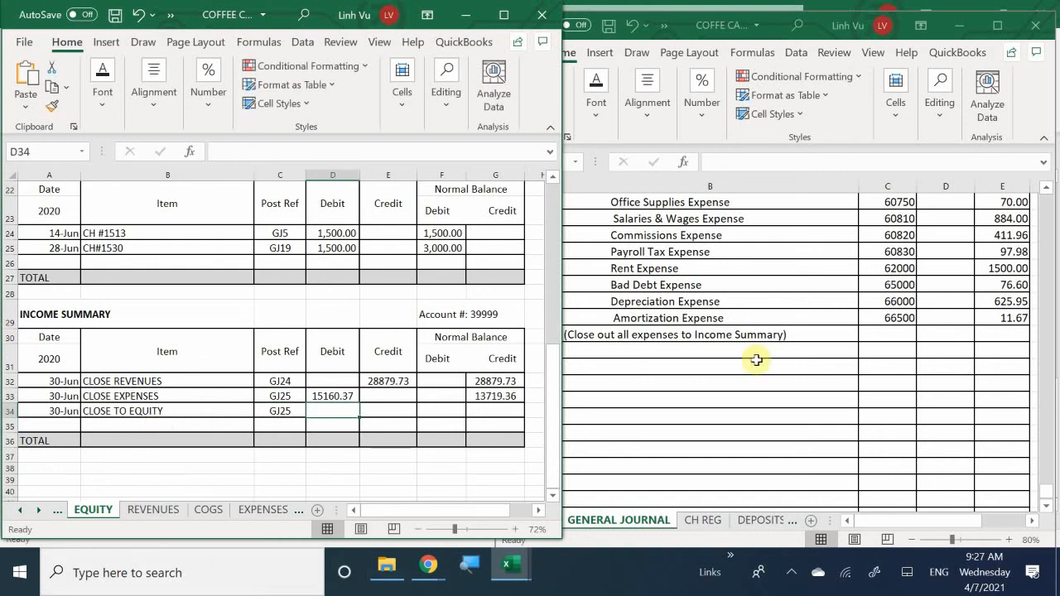
Step: In the general journal workbook, enter Income Summary in B1039 with posting reference 39999 in C1039
{"action": "left_click", "coordinate": [580, 367]}
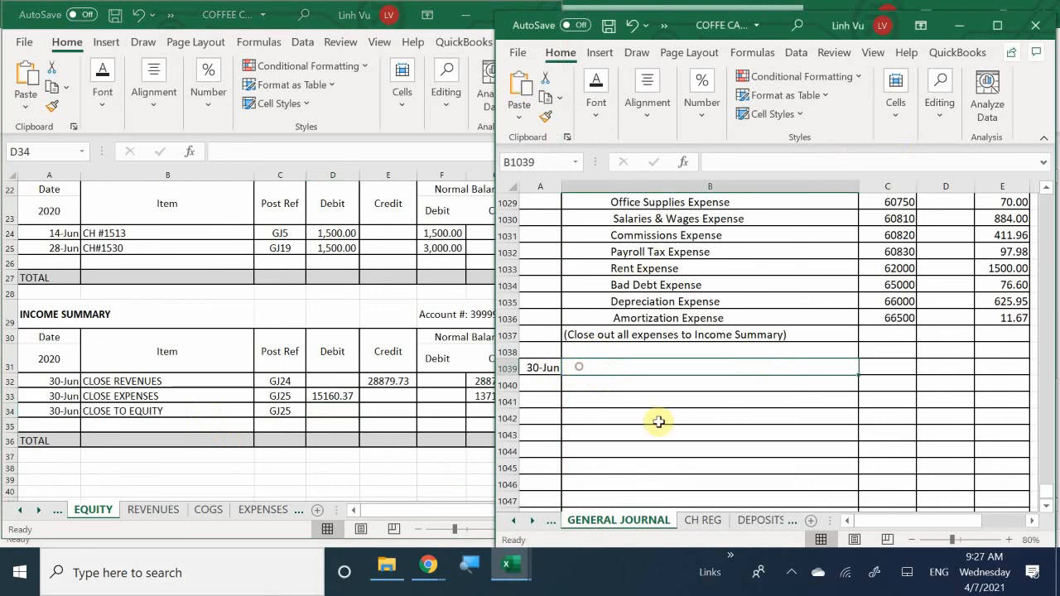
{"action": "scroll", "coordinate": [659, 421], "scroll_direction": "down", "scroll_amount": 2}
{"action": "scroll", "coordinate": [828, 198], "scroll_direction": "up", "scroll_amount": 3}
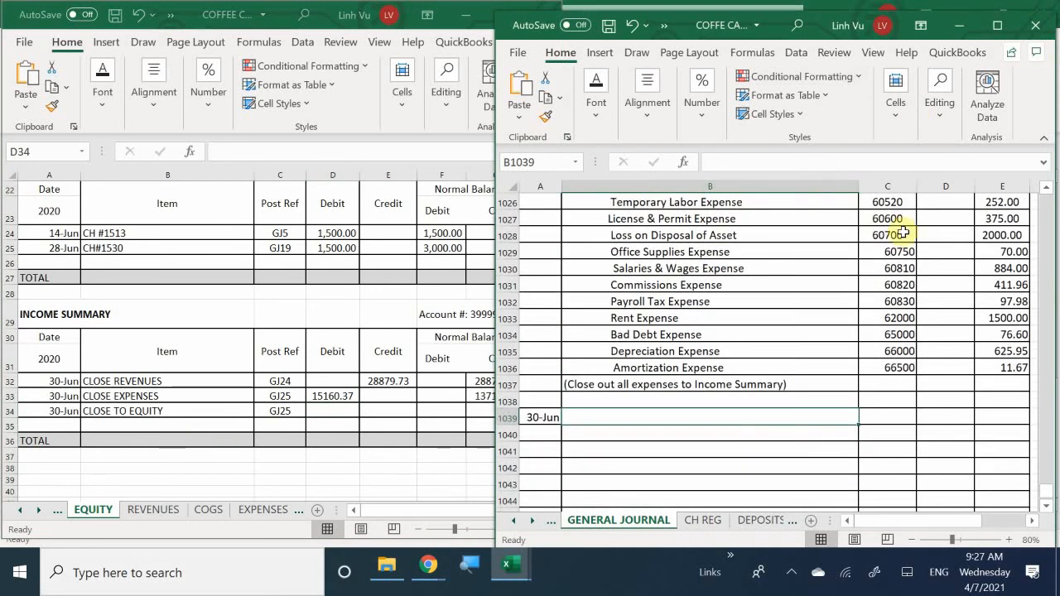
{"action": "left_click", "coordinate": [602, 416]}
{"action": "type", "text": "I"}
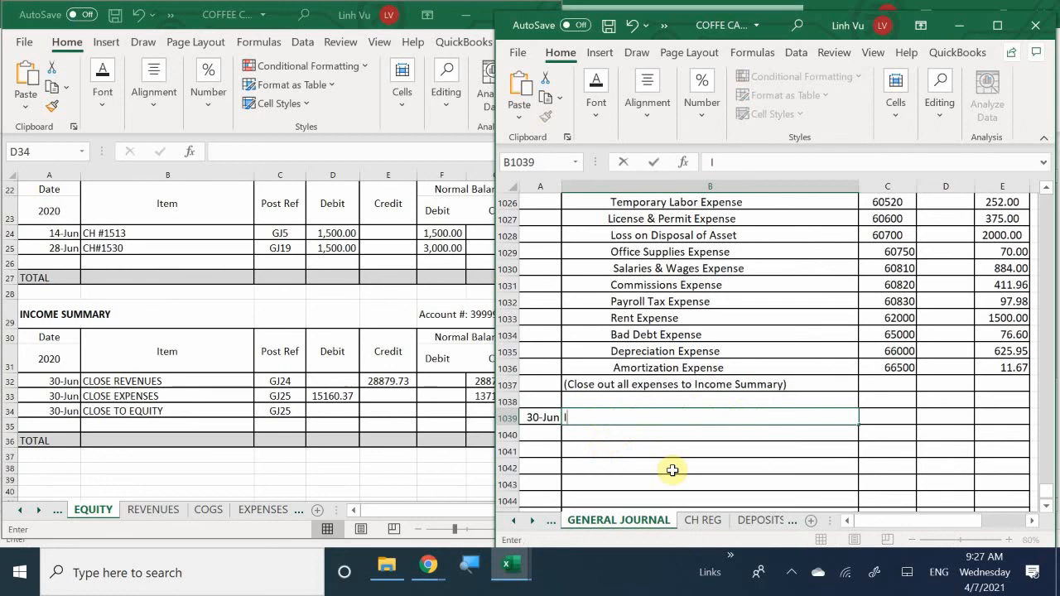
{"action": "type", "text": "ncome Summary"}
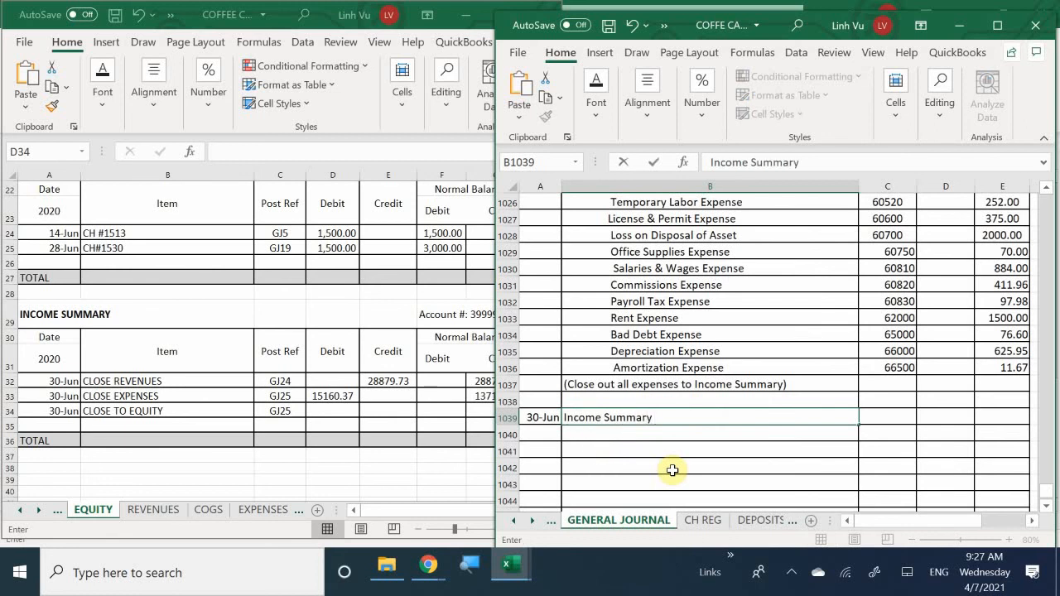
{"action": "key", "text": "Tab"}
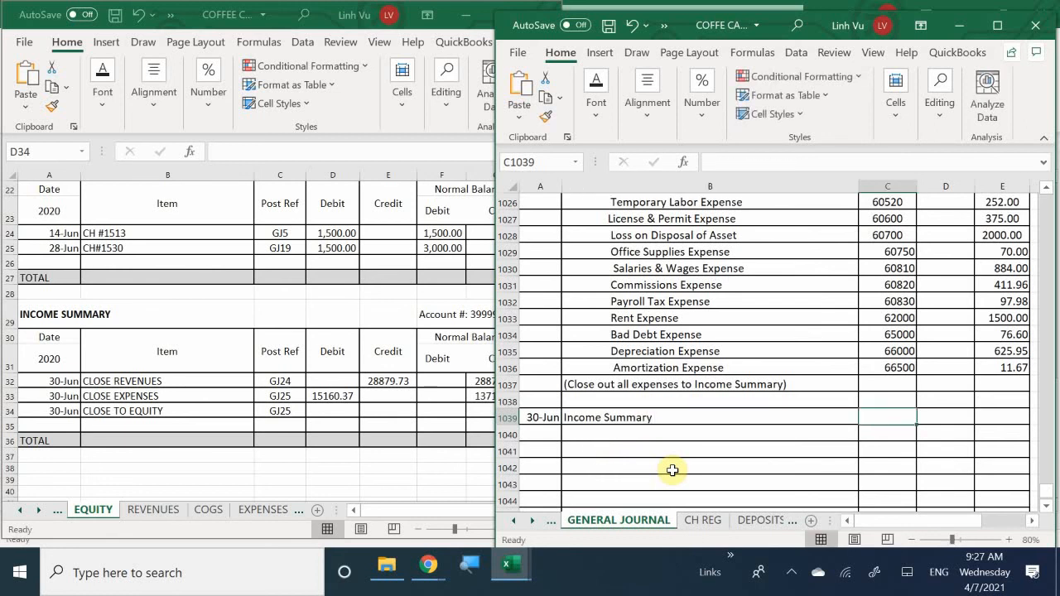
{"action": "type", "text": "39"}
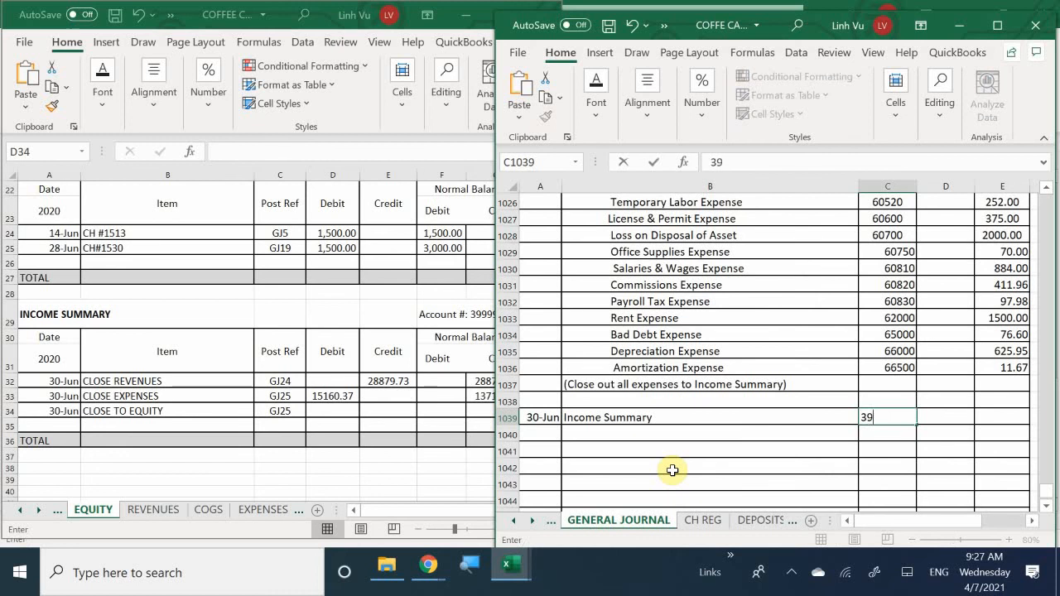
{"action": "type", "text": "999"}
{"action": "key", "text": "Return"}
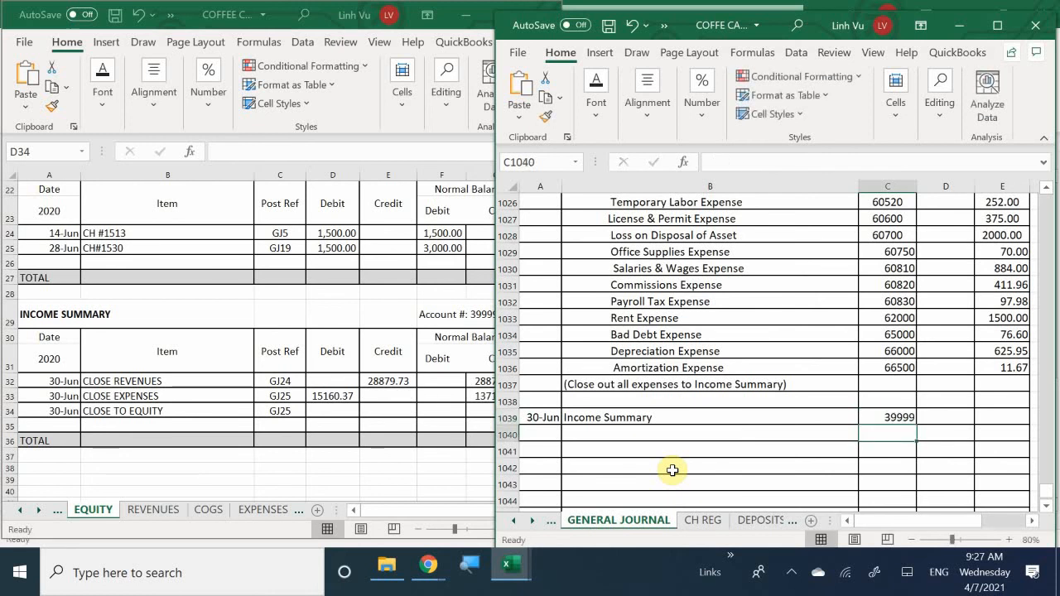
Step: Enter Owner's Equity, indented, in B1040 as the credited account with posting reference 30000 in C1040
{"action": "key", "text": "Left"}
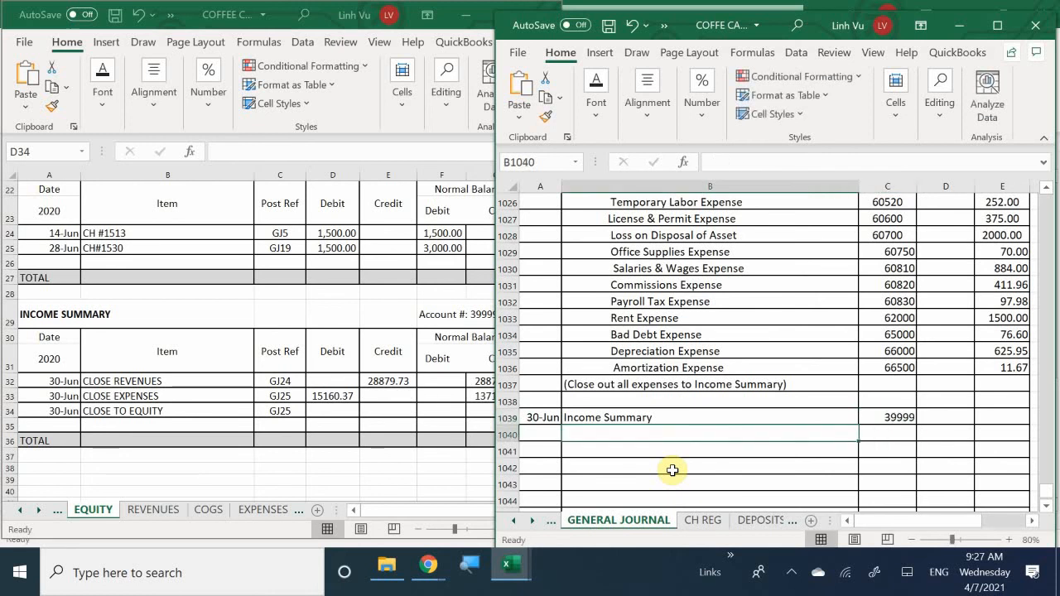
{"action": "scroll", "coordinate": [609, 336], "scroll_direction": "down", "scroll_amount": 1}
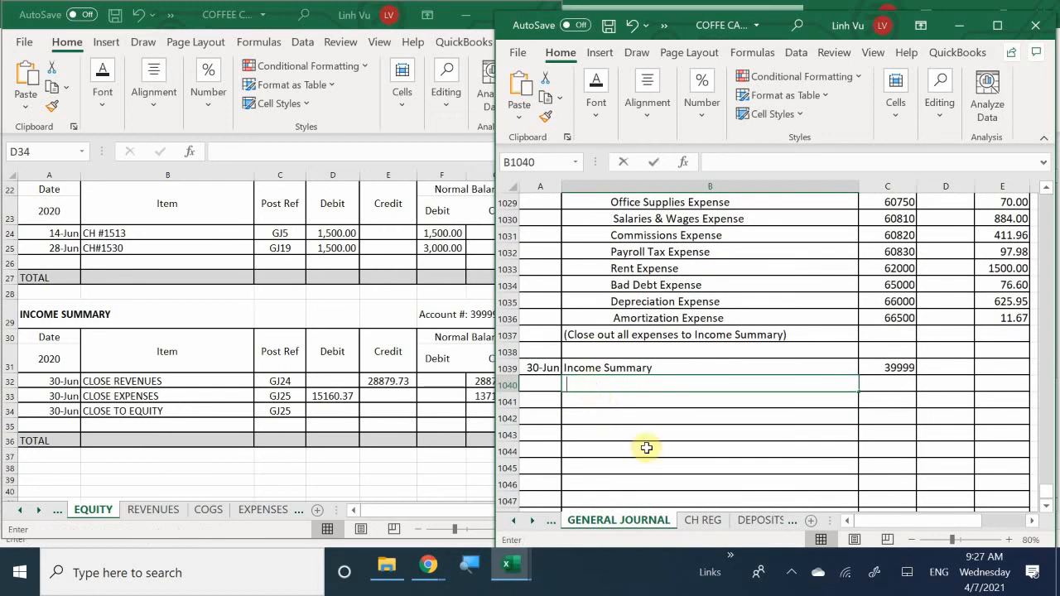
{"action": "type", "text": "P"}
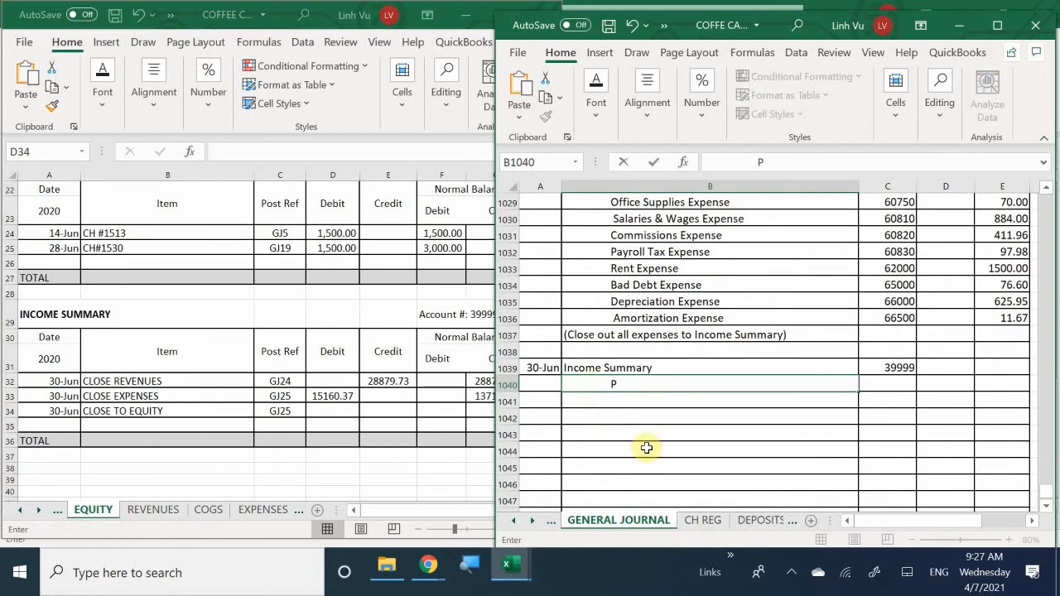
{"action": "key", "text": "BackSpace"}
{"action": "type", "text": "Owner's Q"}
{"action": "key", "text": "BackSpace"}
{"action": "type", "text": "W"}
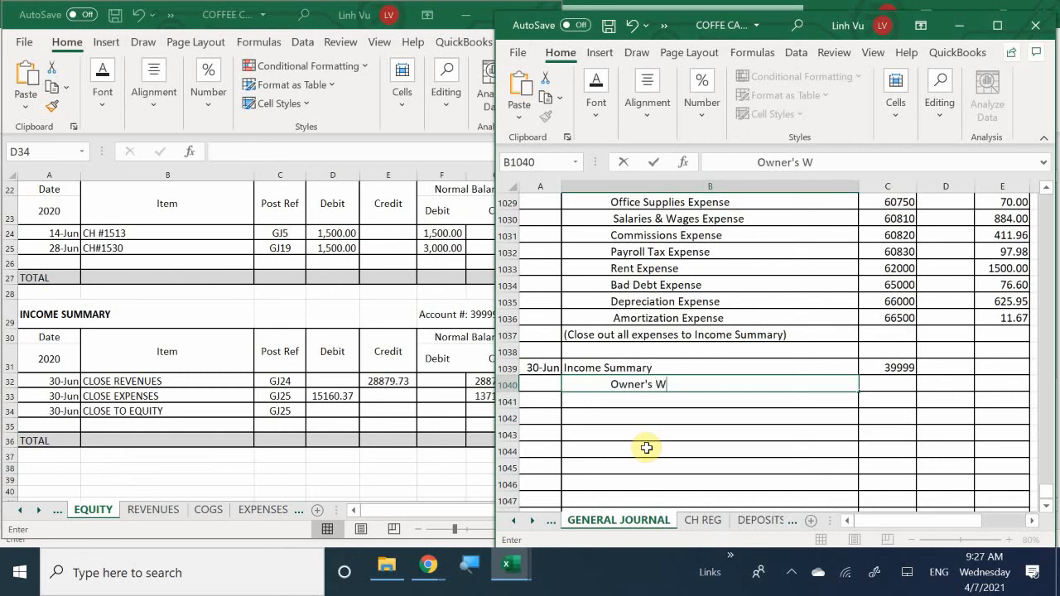
{"action": "key", "text": "BackSpace"}
{"action": "type", "text": "Equi"}
{"action": "key", "text": "BackSpace"}
{"action": "key", "text": "BackSpace"}
{"action": "type", "text": "uity"}
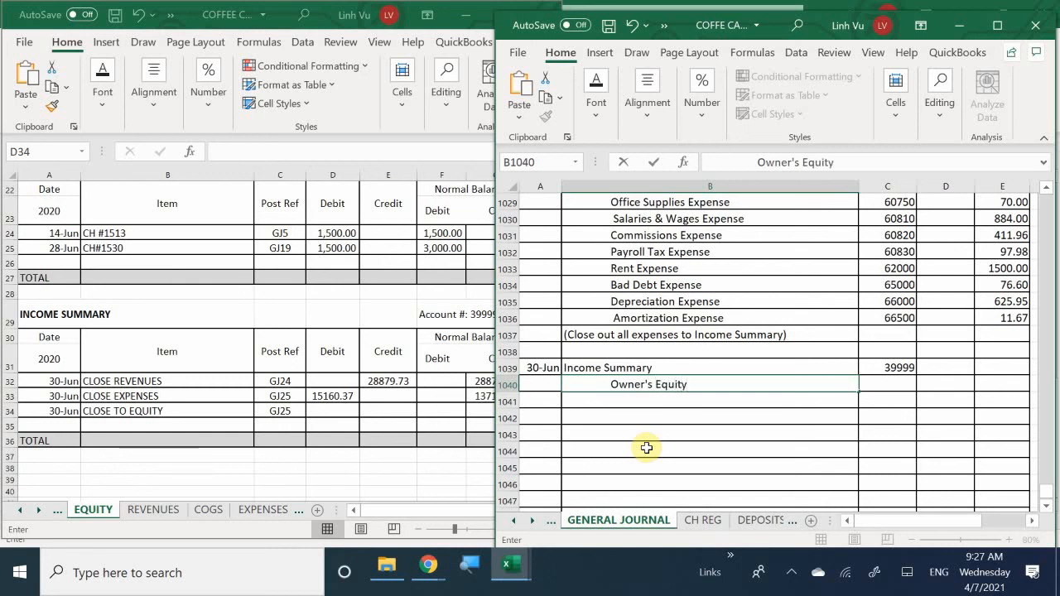
{"action": "key", "text": "Tab"}
{"action": "type", "text": "30"}
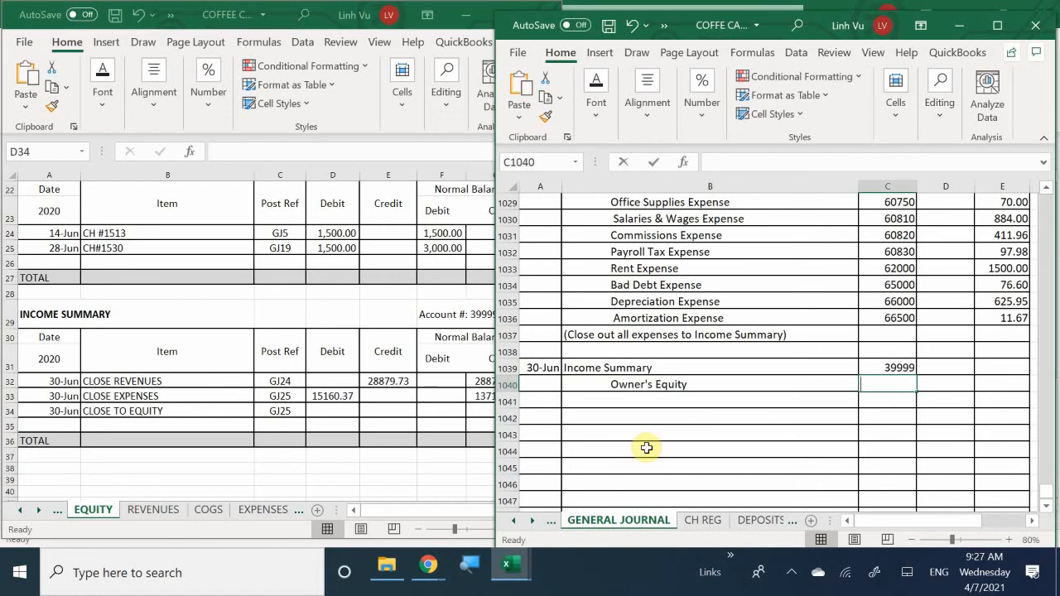
{"action": "type", "text": "000"}
{"action": "key", "text": "Down"}
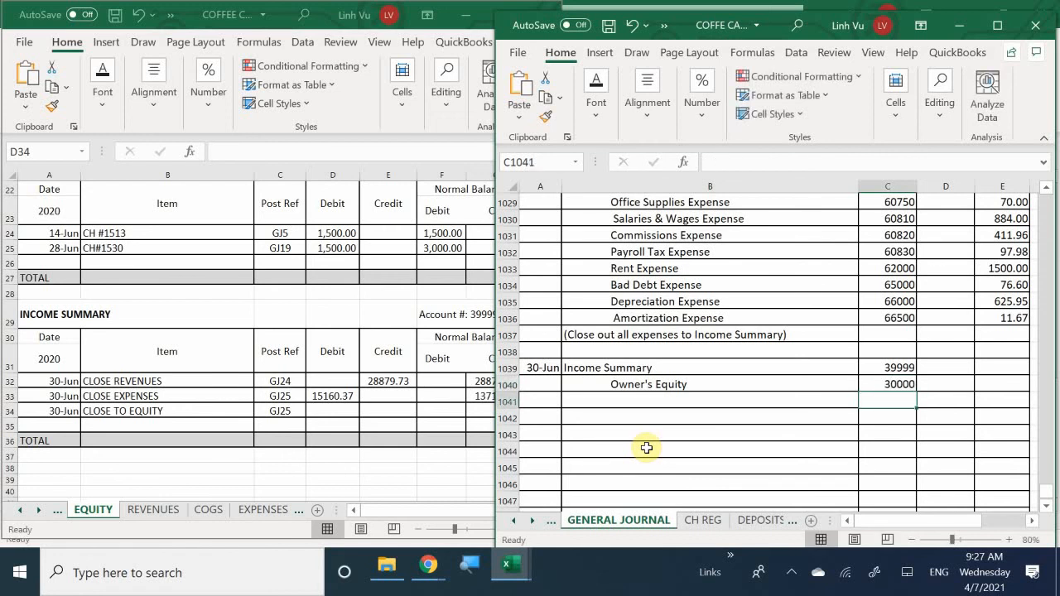
Step: Enter 13719.36 as the Income Summary debit in D1039
{"action": "key", "text": "Right"}
{"action": "key", "text": "Up"}
{"action": "key", "text": "Up"}
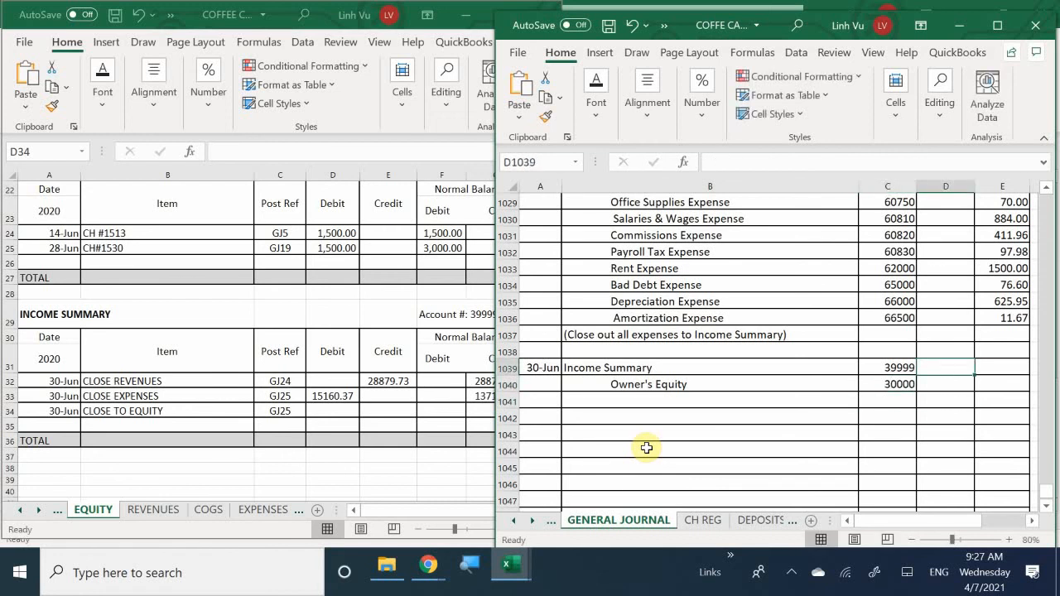
{"action": "type", "text": "13"}
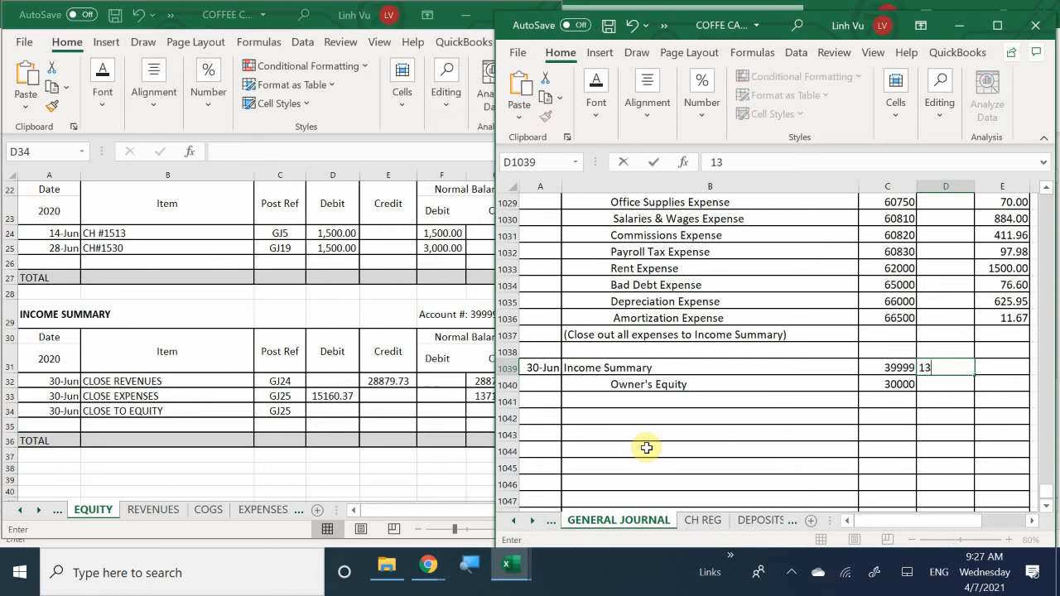
{"action": "type", "text": "719.36"}
{"action": "key", "text": "Return"}
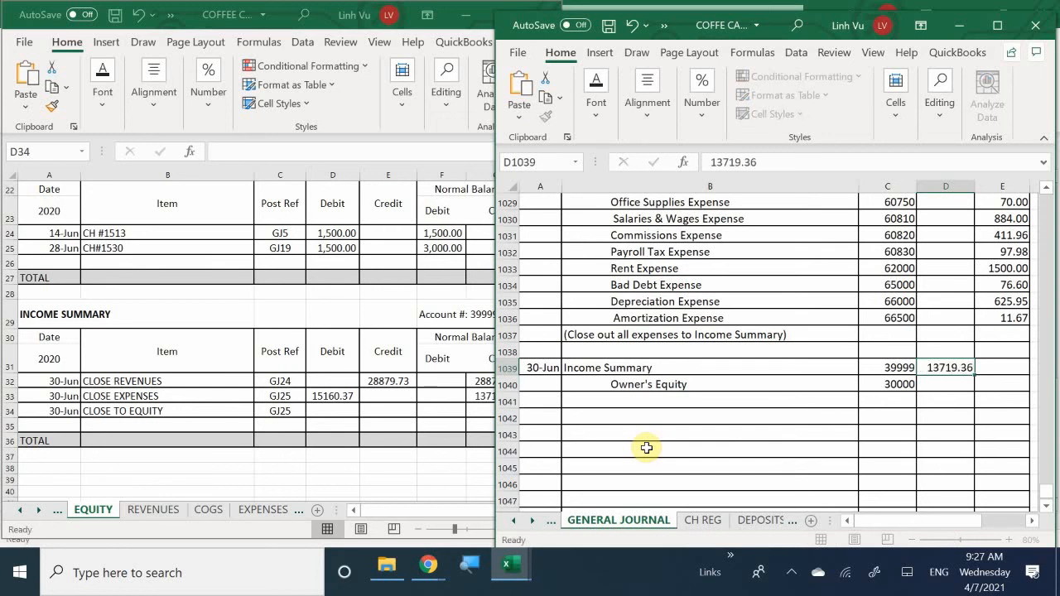
Step: Set the Owner's Equity credit in E1040 with the formula =D1039
{"action": "key", "text": "Right"}
{"action": "type", "text": "="}
{"action": "key", "text": "Up"}
{"action": "key", "text": "Up"}
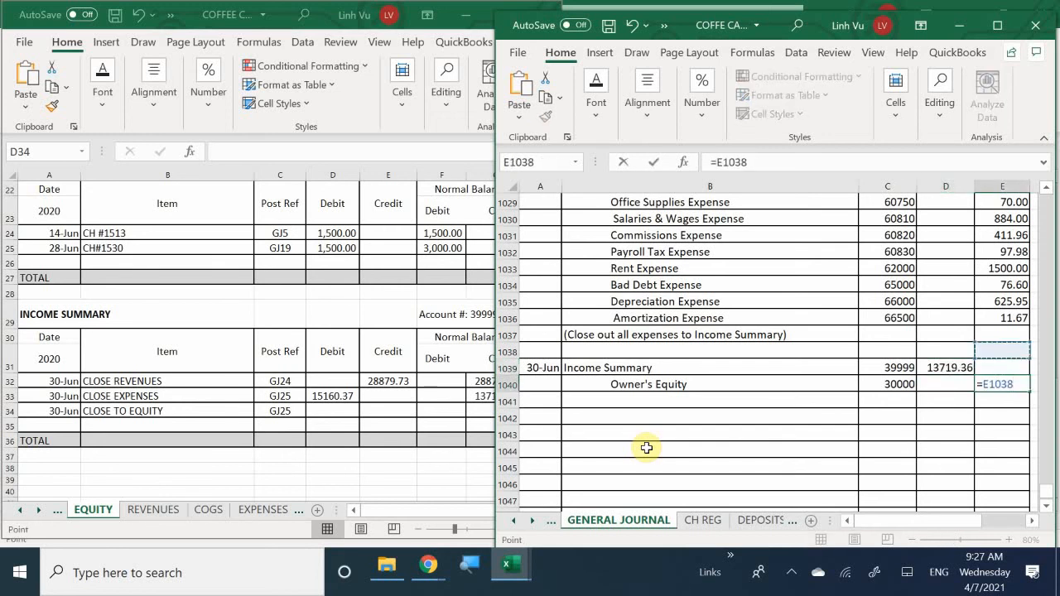
{"action": "key", "text": "Left"}
{"action": "key", "text": "Down"}
{"action": "key", "text": "Return"}
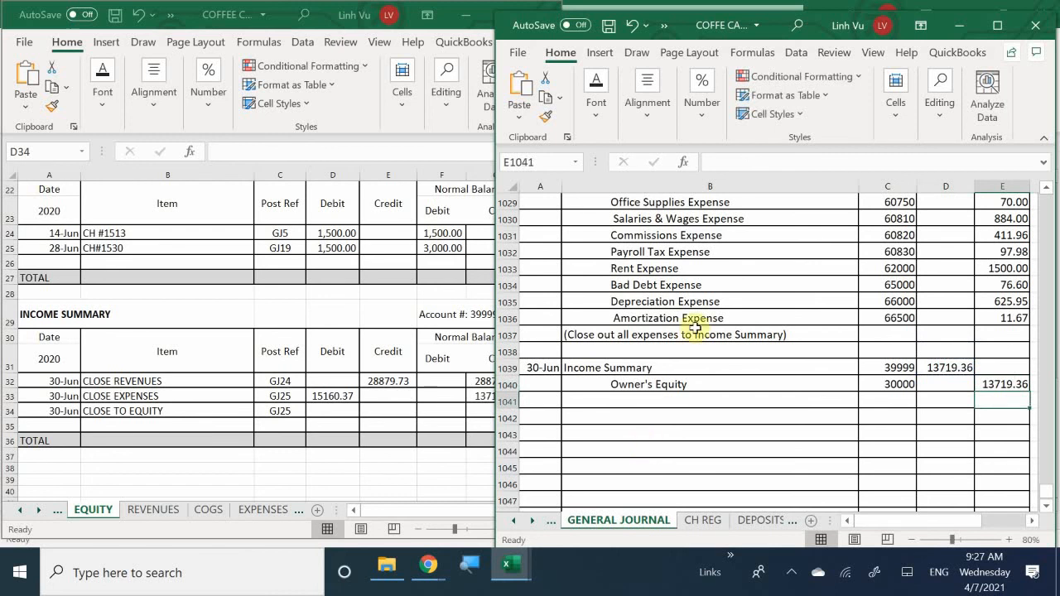
Step: Add the explanation "(Close out income summary to Equity)" in B1041 below the entry
{"action": "left_click", "coordinate": [613, 403]}
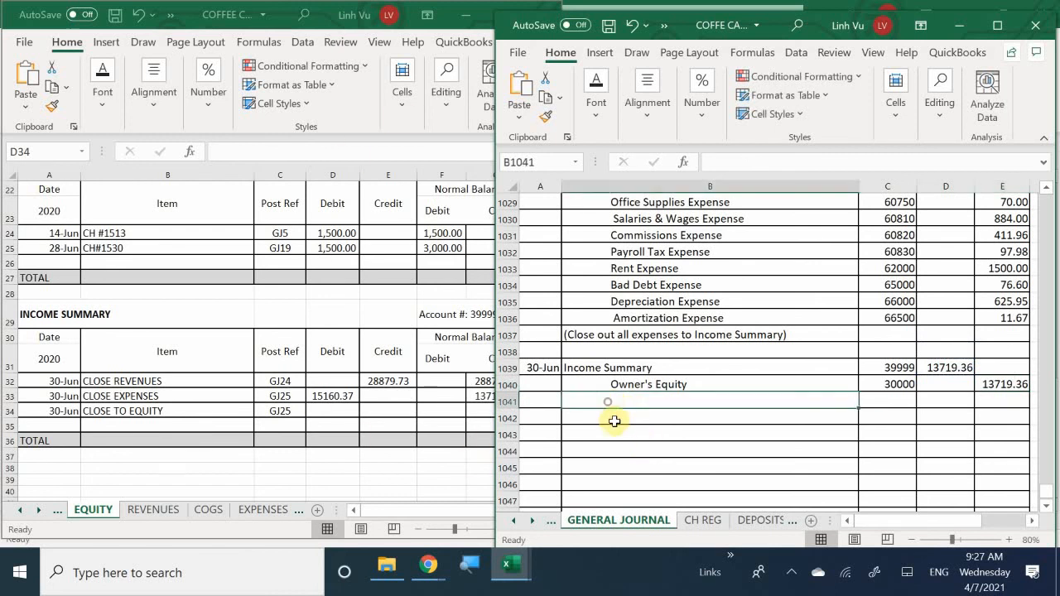
{"action": "type", "text": "("}
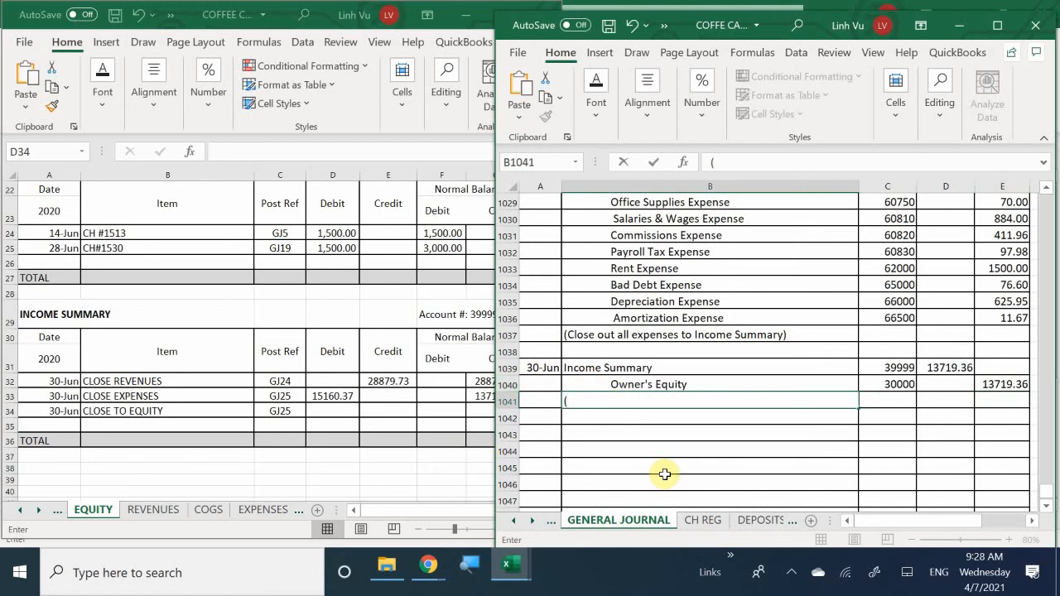
{"action": "type", "text": "Close out i"}
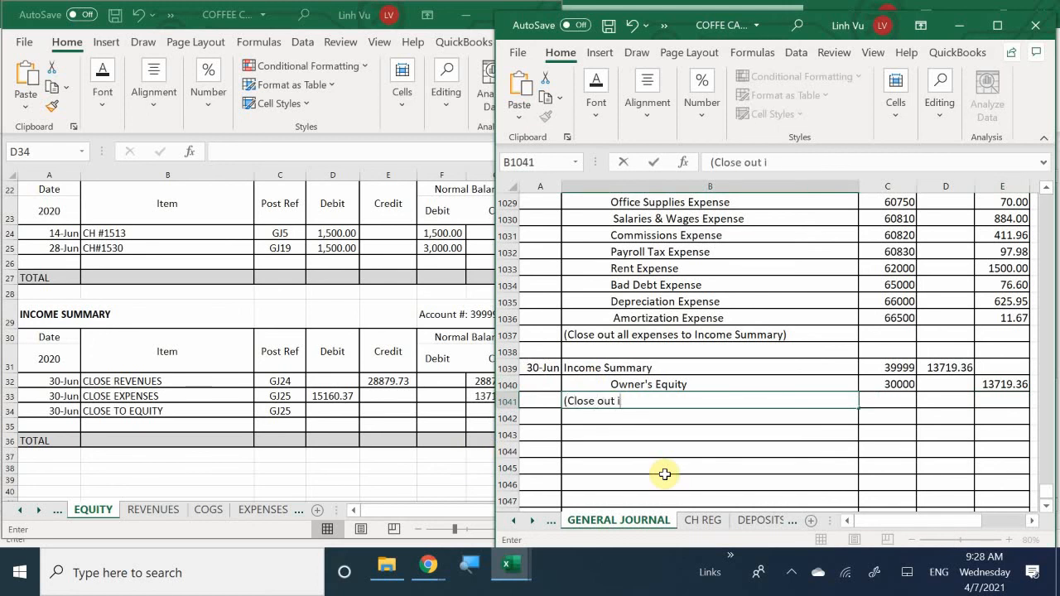
{"action": "type", "text": "ncome summar"}
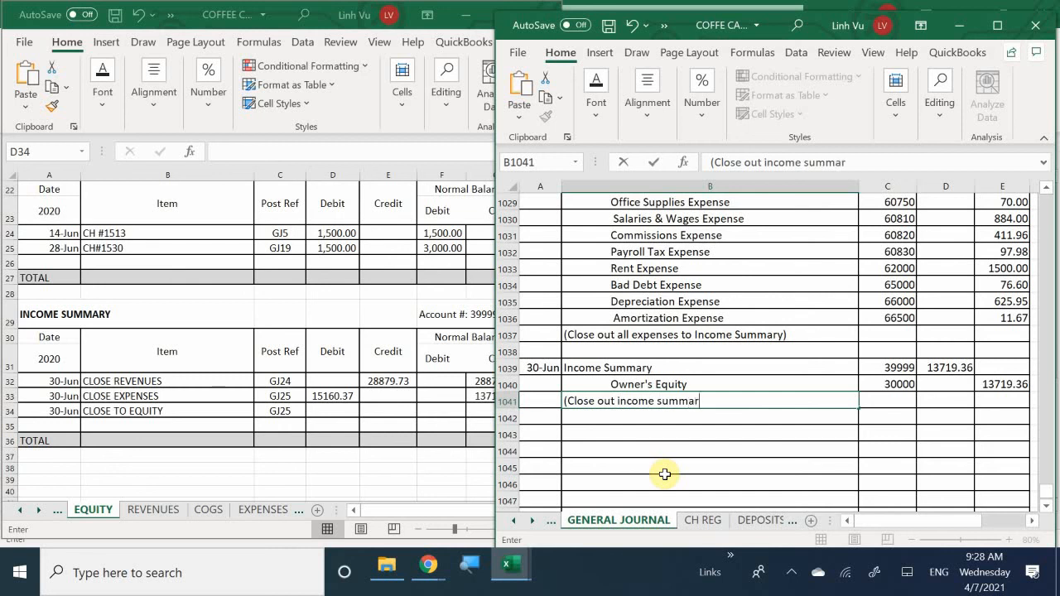
{"action": "type", "text": "y to Equity)"}
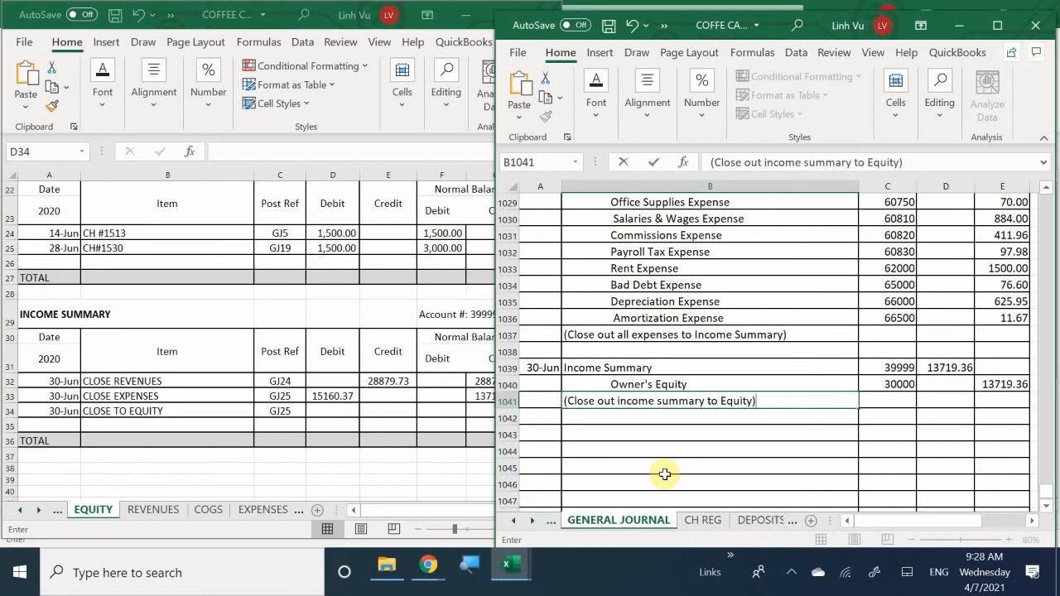
{"action": "key", "text": "Return"}
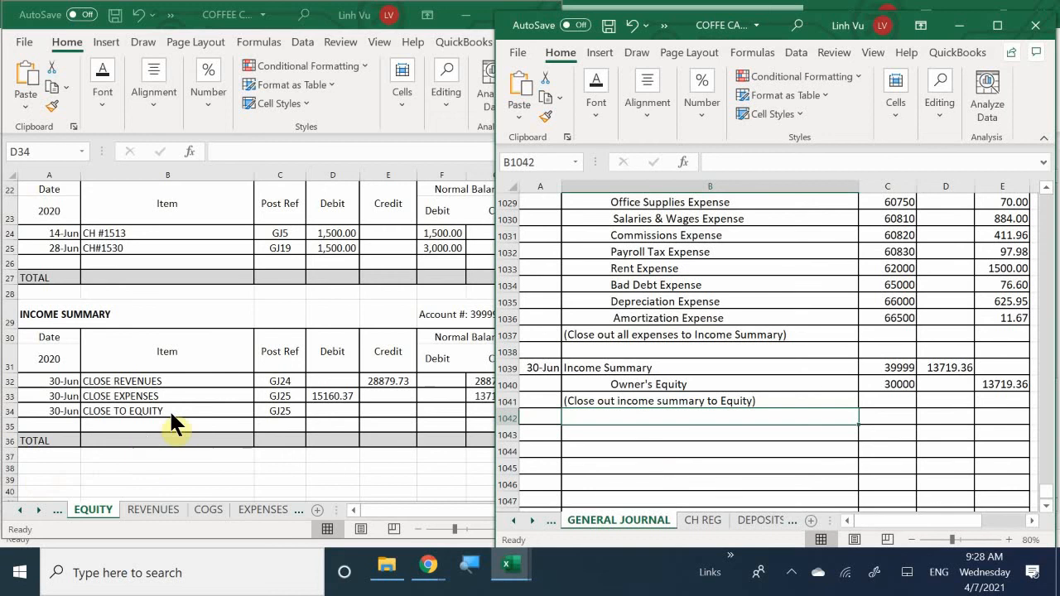
Step: Back in the ledger workbook, post the debit of 13719.36 in D34 of the Income Summary account
{"action": "left_click", "coordinate": [334, 410]}
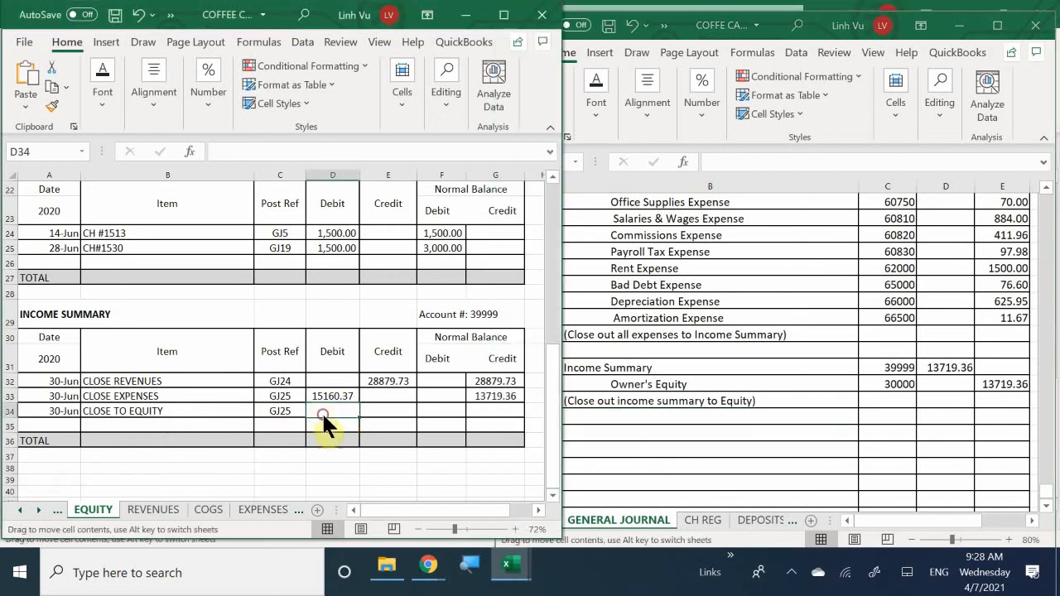
{"action": "type", "text": "13"}
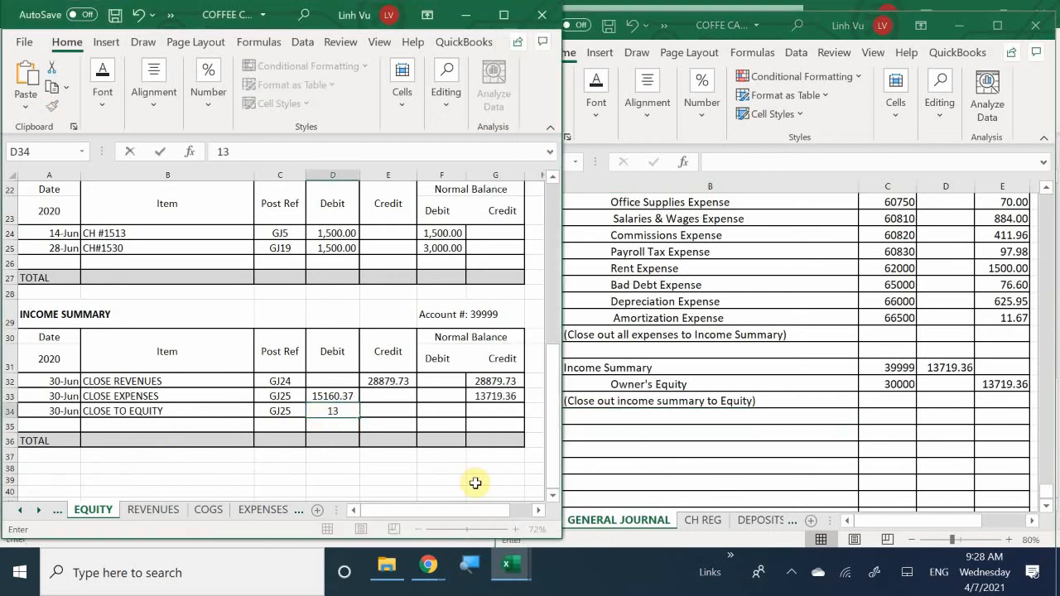
{"action": "type", "text": "719.36"}
{"action": "key", "text": "Return"}
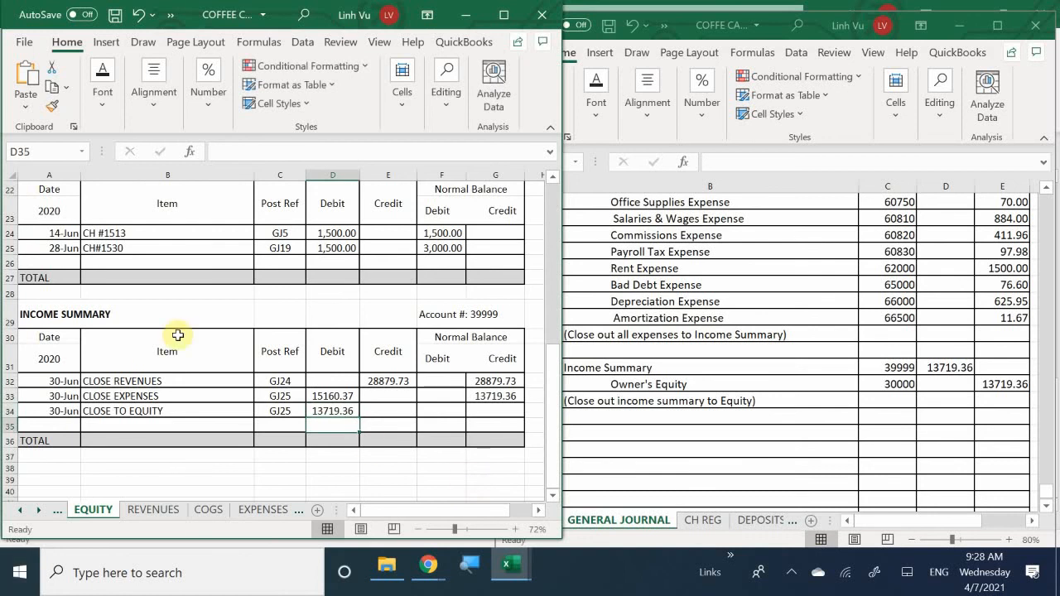
Step: Extend the running credit balance formula from G33 down to G34 in the Income Summary account
{"action": "left_click", "coordinate": [490, 395]}
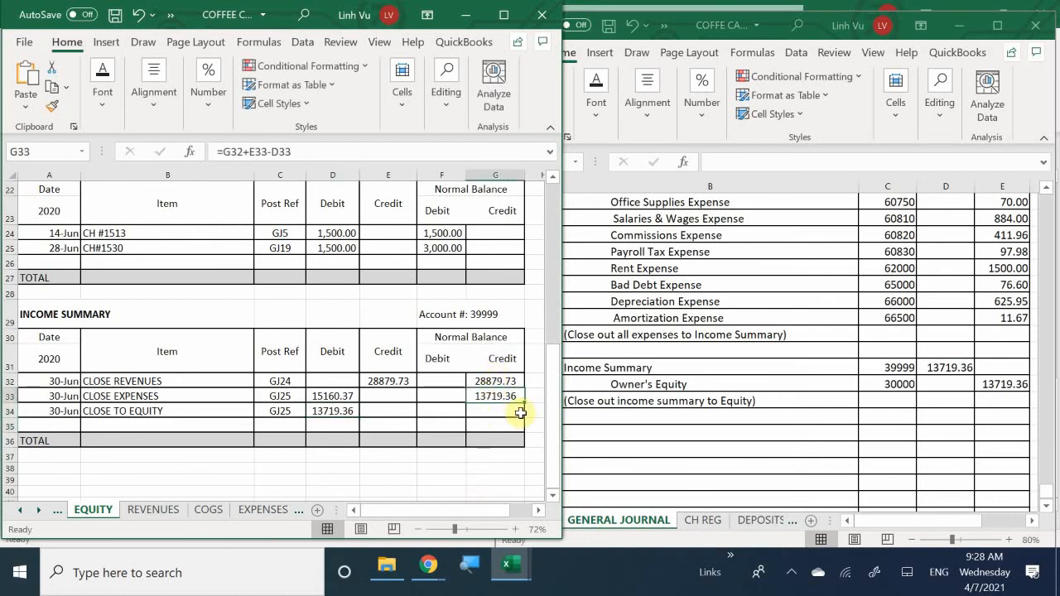
{"action": "left_click_drag", "start_coordinate": [524, 403], "coordinate": [515, 414]}
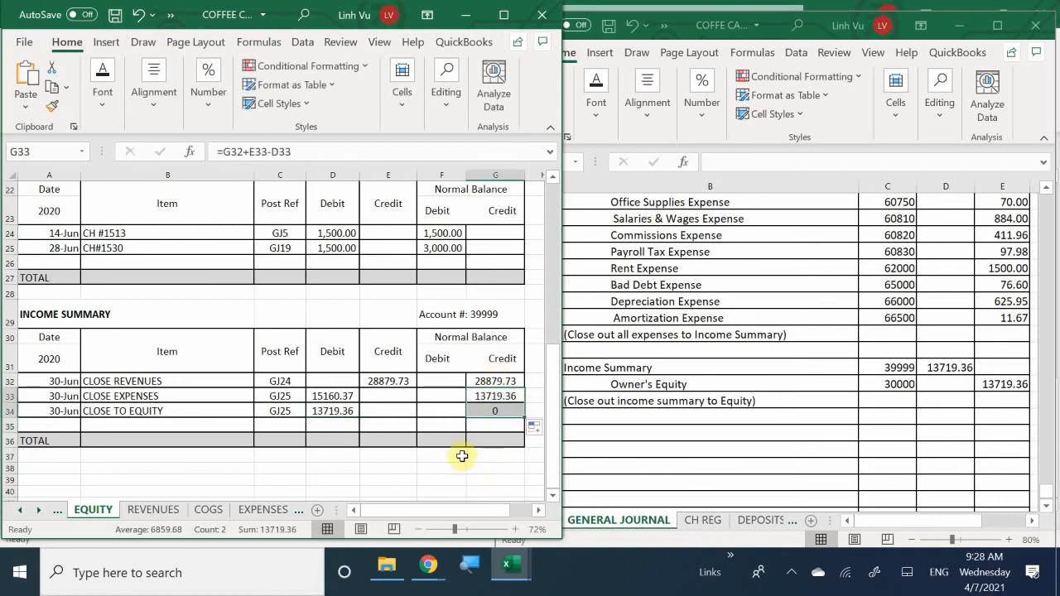
{"action": "left_click", "coordinate": [104, 411]}
Step: In the Owner's Equity account, start row 8 with the date 6/30 and the item "Income Summary"
{"action": "scroll", "coordinate": [99, 403], "scroll_direction": "up", "scroll_amount": 1}
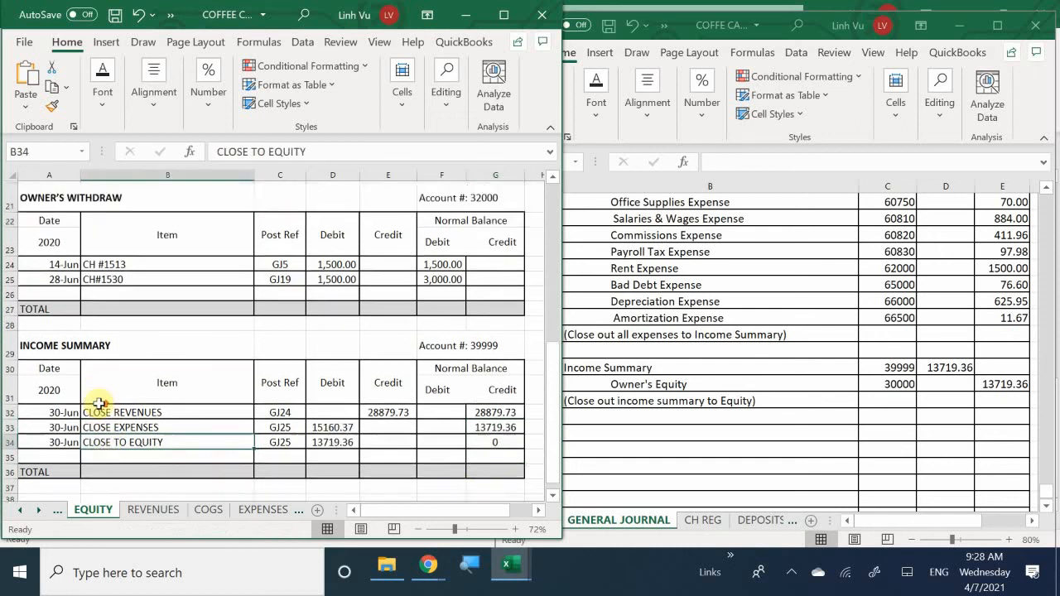
{"action": "scroll", "coordinate": [99, 403], "scroll_direction": "up", "scroll_amount": 7}
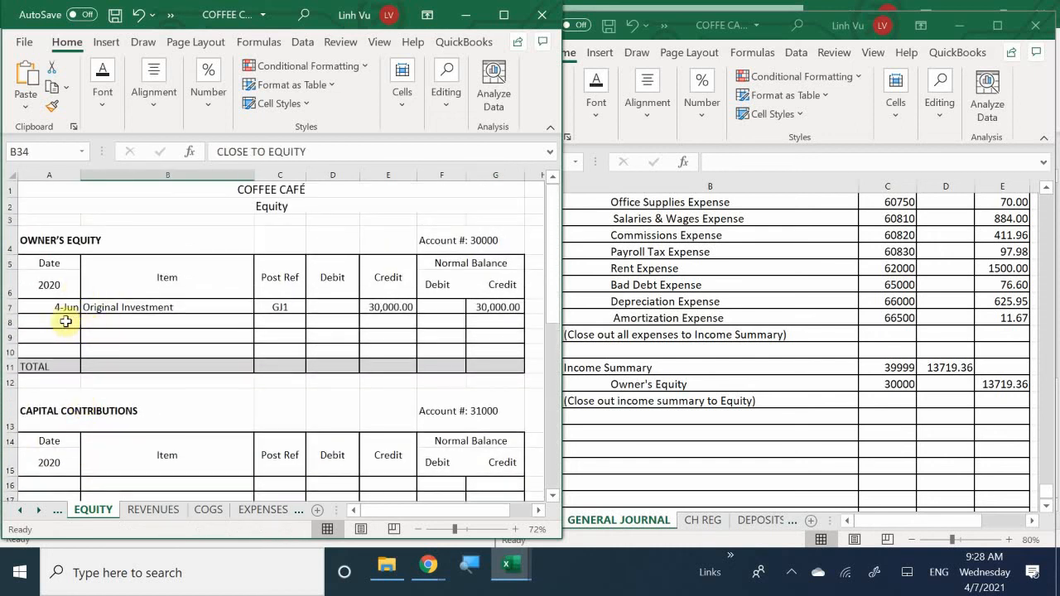
{"action": "left_click", "coordinate": [61, 323]}
{"action": "type", "text": "6/30"}
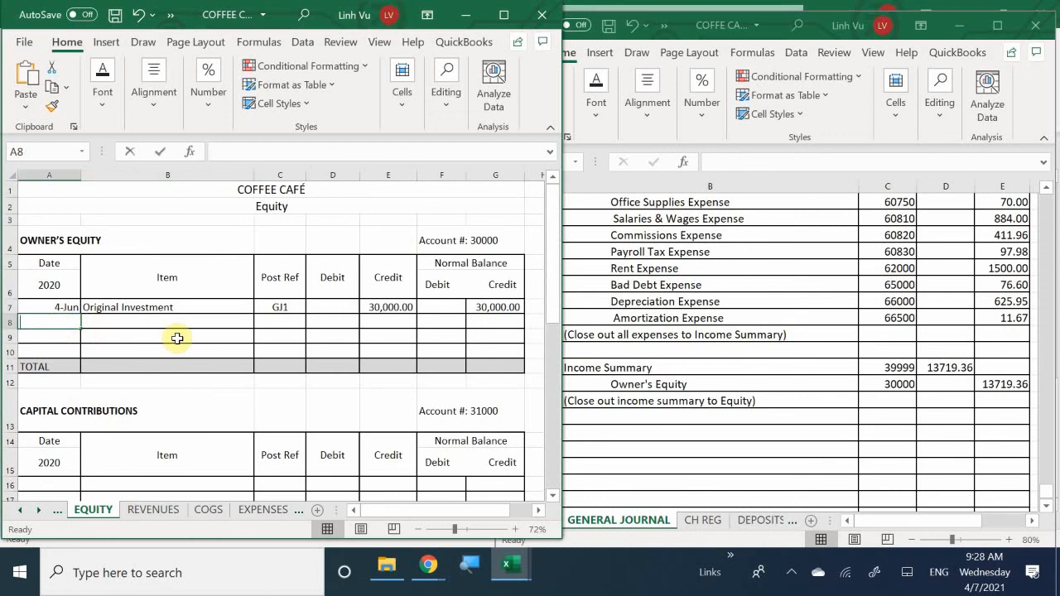
{"action": "left_click", "coordinate": [177, 338]}
{"action": "key", "text": "Up"}
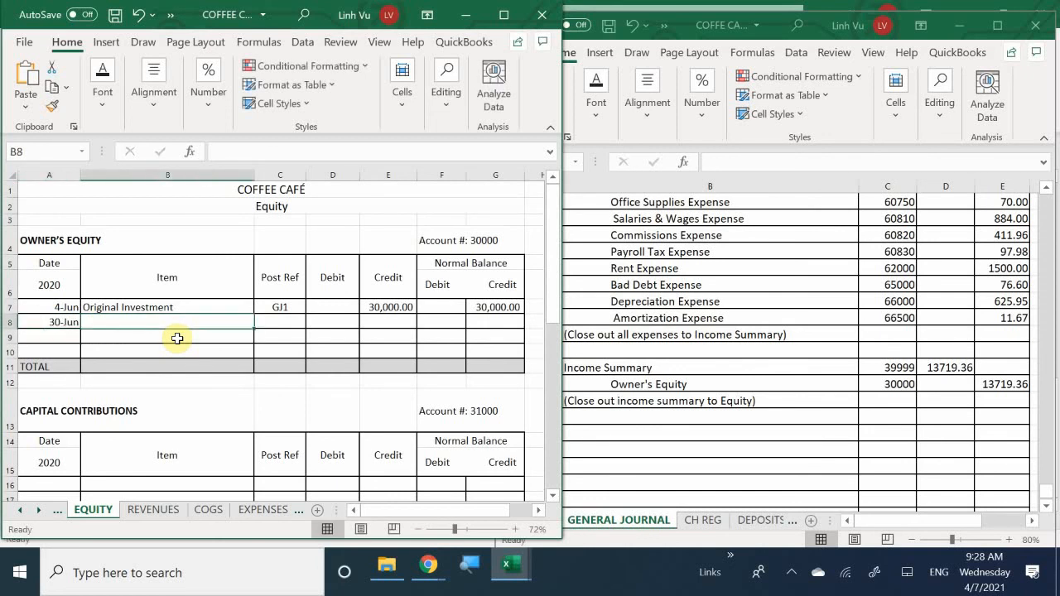
{"action": "type", "text": "I"}
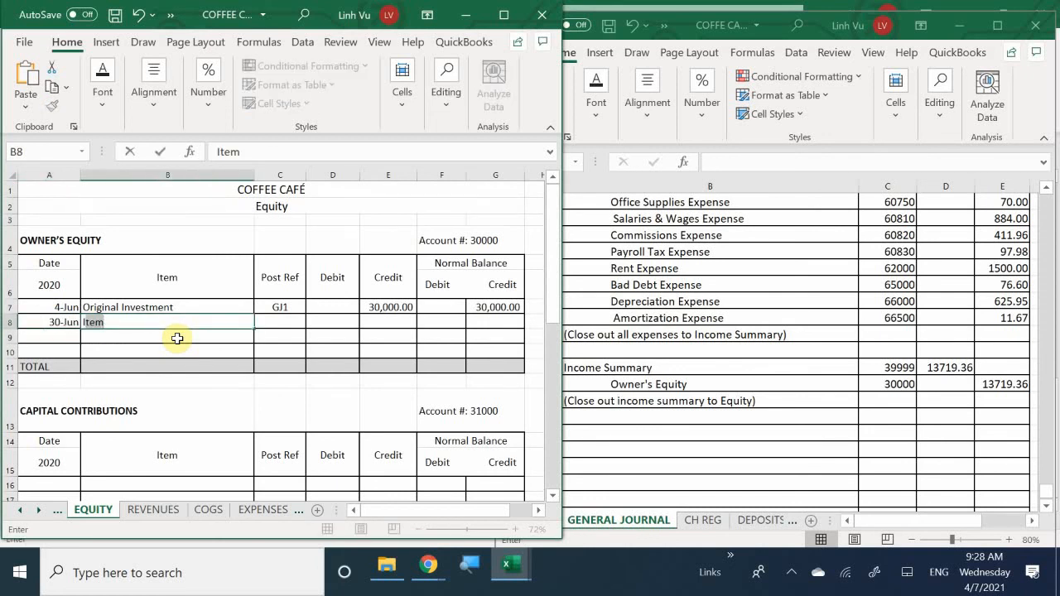
{"action": "type", "text": "ncome Summary"}
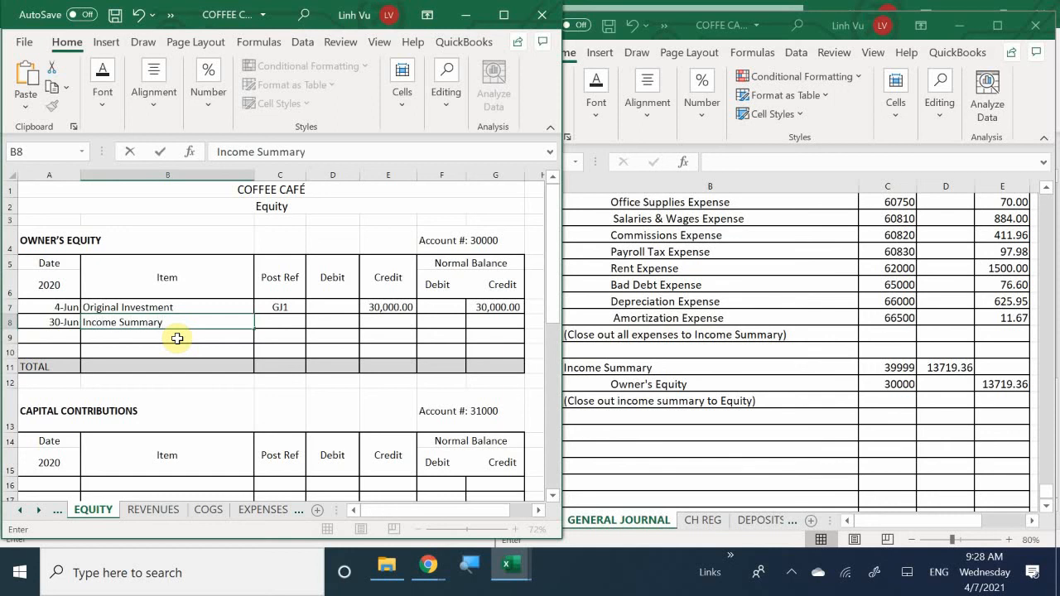
{"action": "key", "text": "Tab"}
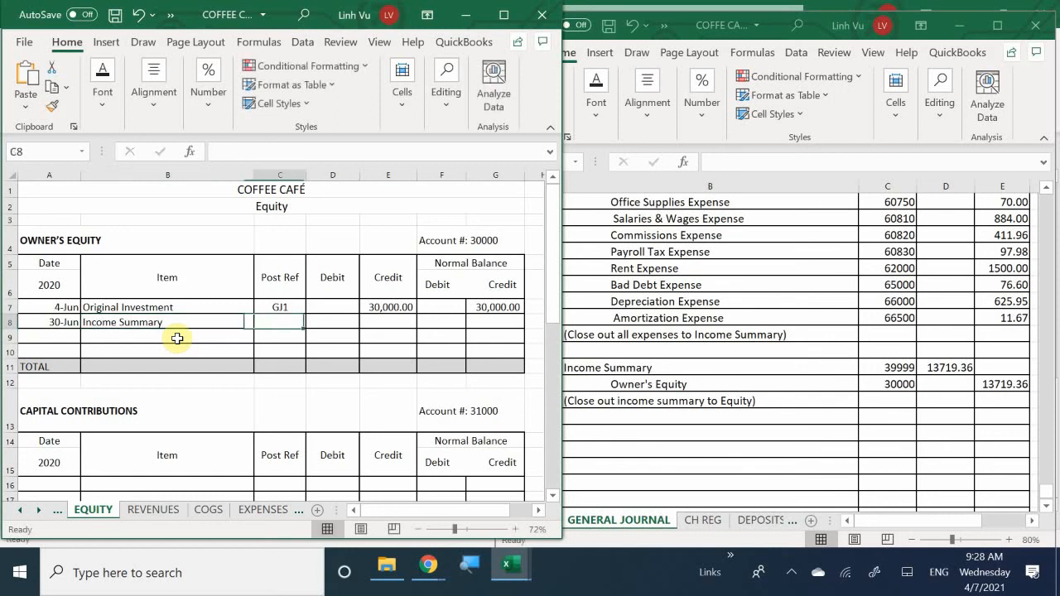
Step: Enter the post reference GJ25 in C8 and a credit of 13719.36 in E8 of the Owner's Equity account
{"action": "type", "text": "GJ25"}
{"action": "key", "text": "Tab"}
{"action": "key", "text": "Tab"}
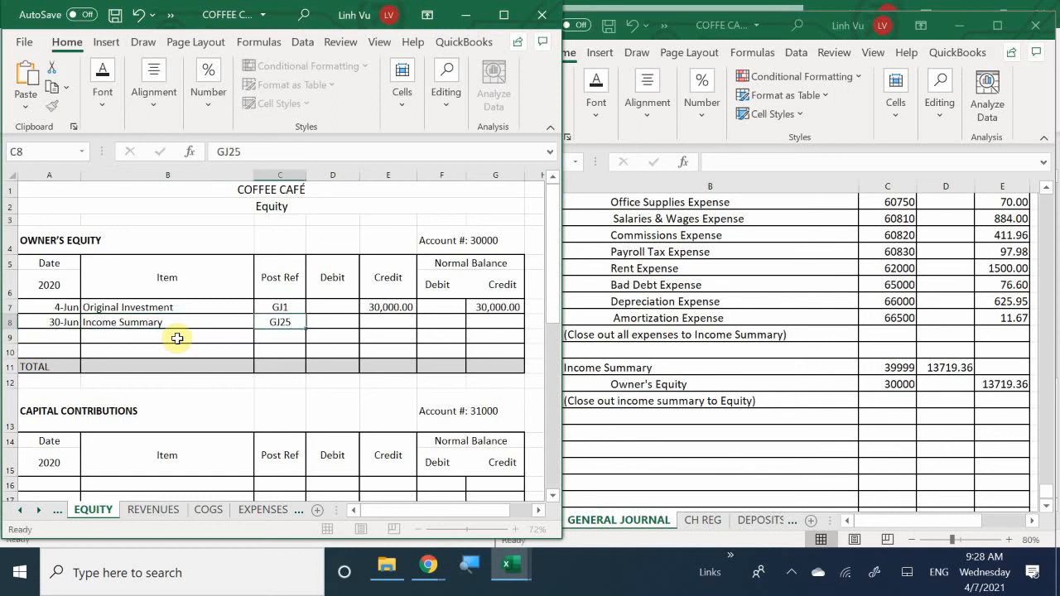
{"action": "type", "text": "13"}
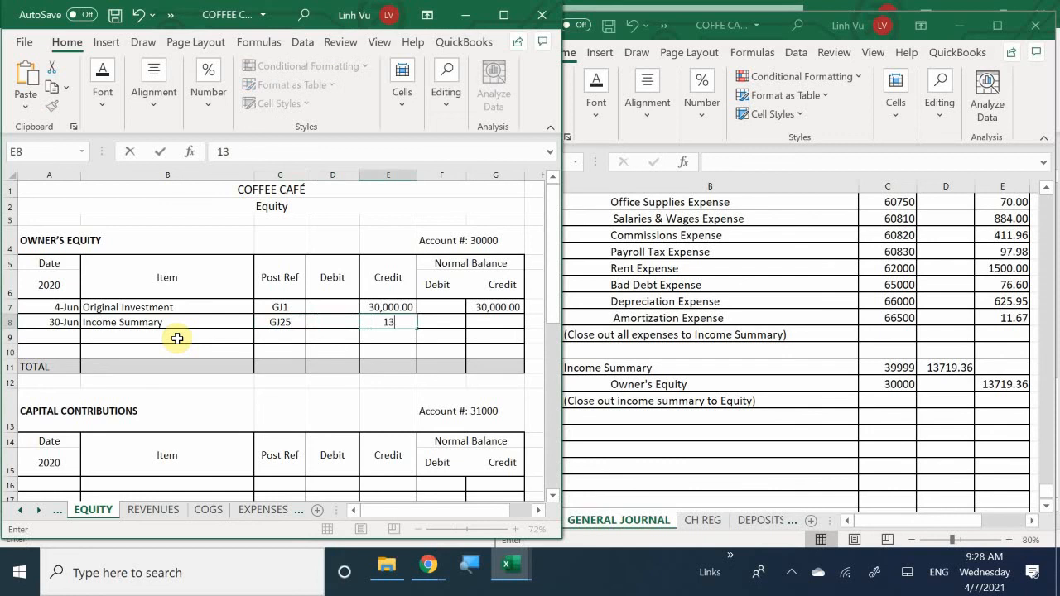
{"action": "type", "text": "719.36"}
{"action": "key", "text": "Tab"}
{"action": "key", "text": "Tab"}
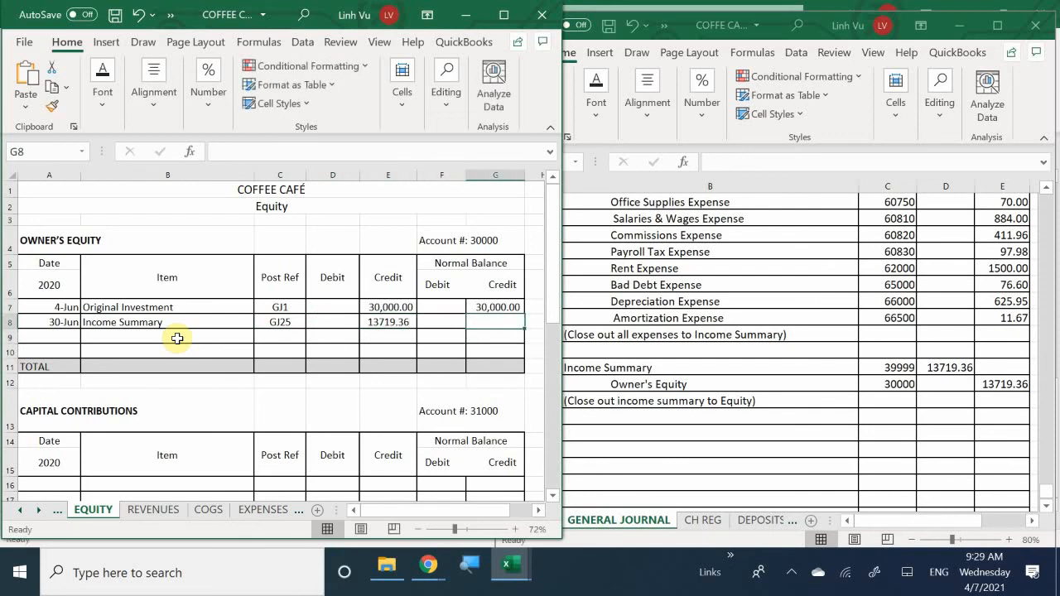
Step: Calculate the Owner's Equity credit balance in G8 with the formula =G7+E8-D8
{"action": "type", "text": "="}
{"action": "key", "text": "Up"}
{"action": "type", "text": "+"}
{"action": "key", "text": "Left"}
{"action": "key", "text": "Left"}
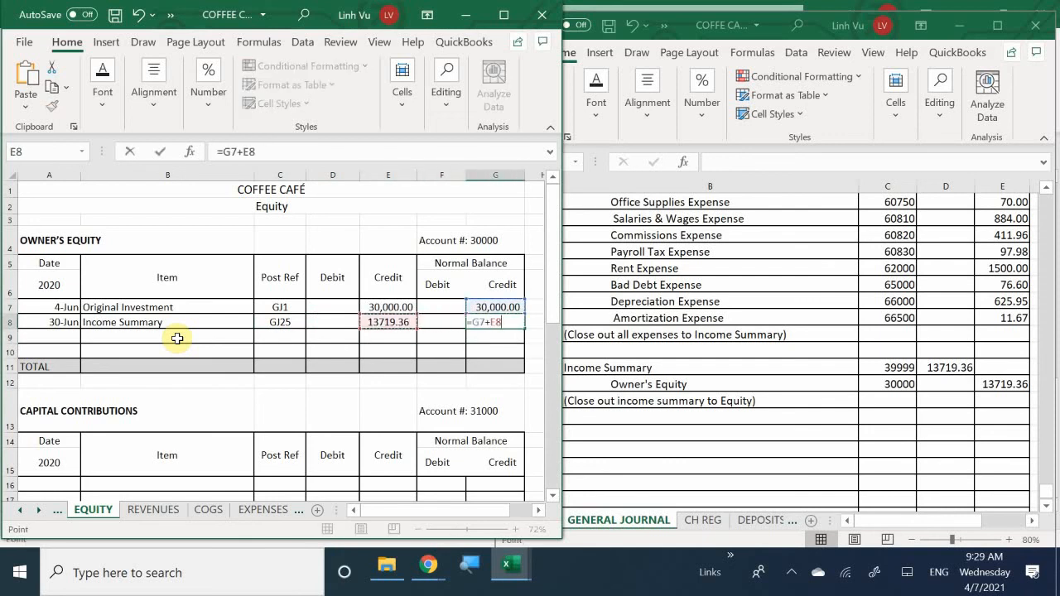
{"action": "type", "text": "-"}
{"action": "key", "text": "Left"}
{"action": "key", "text": "Left"}
{"action": "key", "text": "Left"}
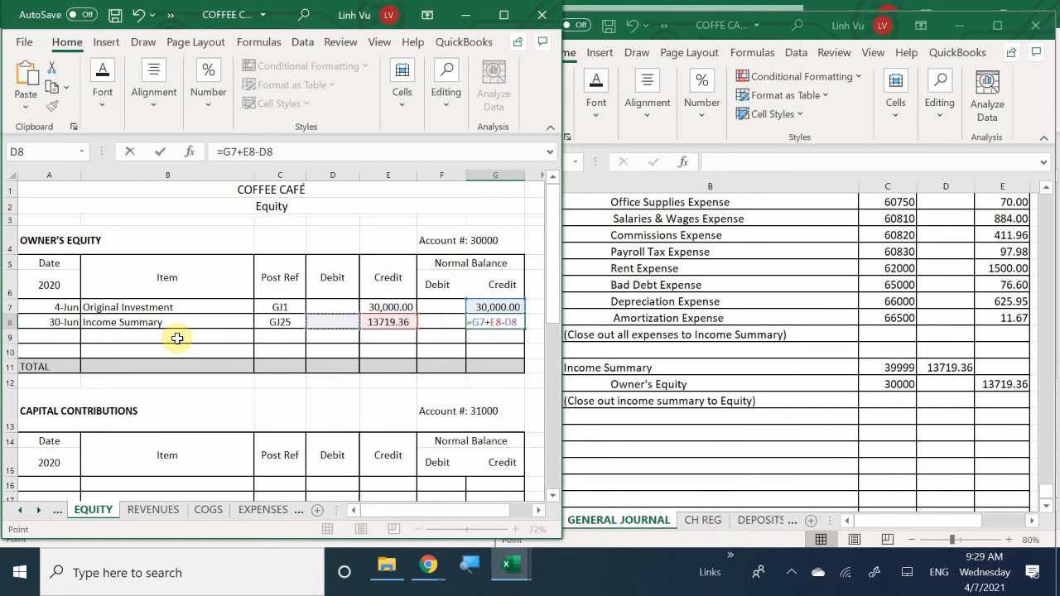
{"action": "key", "text": "Return"}
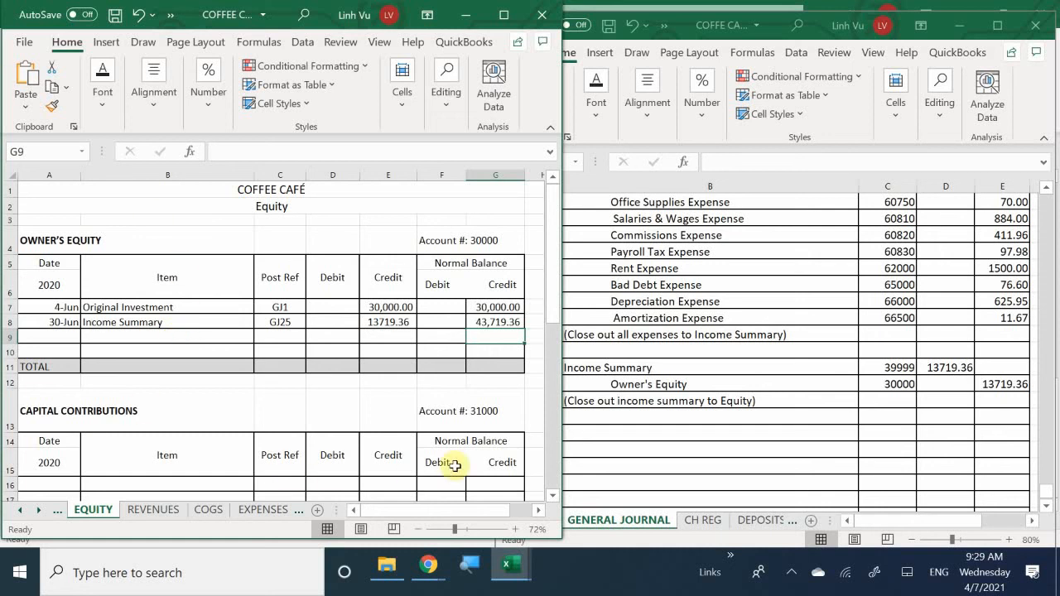
Step: In the general journal workbook, date a new closing entry 6/30 in A1043
{"action": "left_click", "coordinate": [441, 398]}
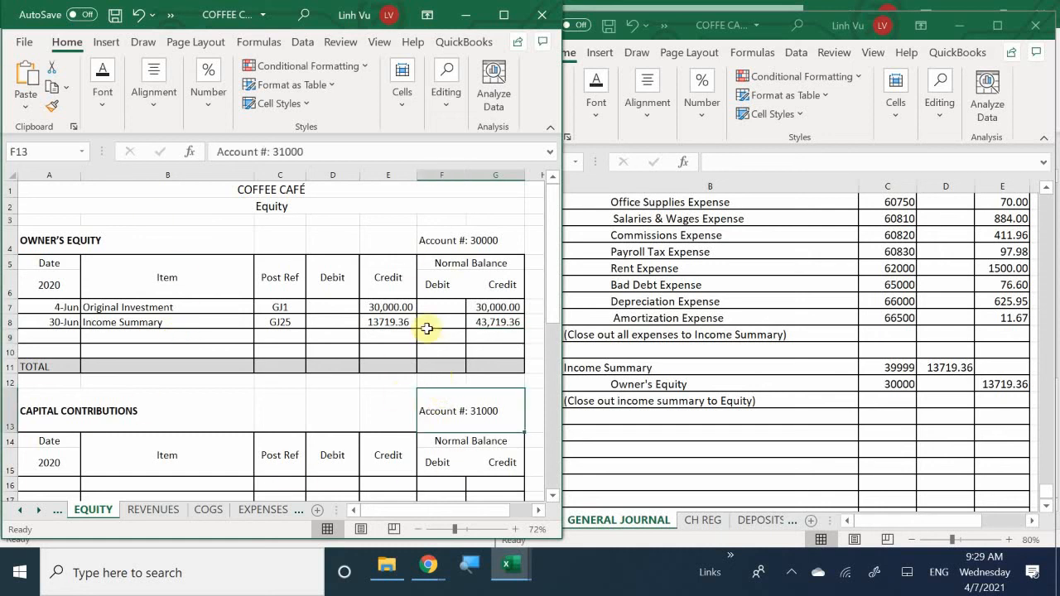
{"action": "scroll", "coordinate": [426, 329], "scroll_direction": "down", "scroll_amount": 1}
{"action": "left_click", "coordinate": [668, 385]}
{"action": "left_click", "coordinate": [573, 427]}
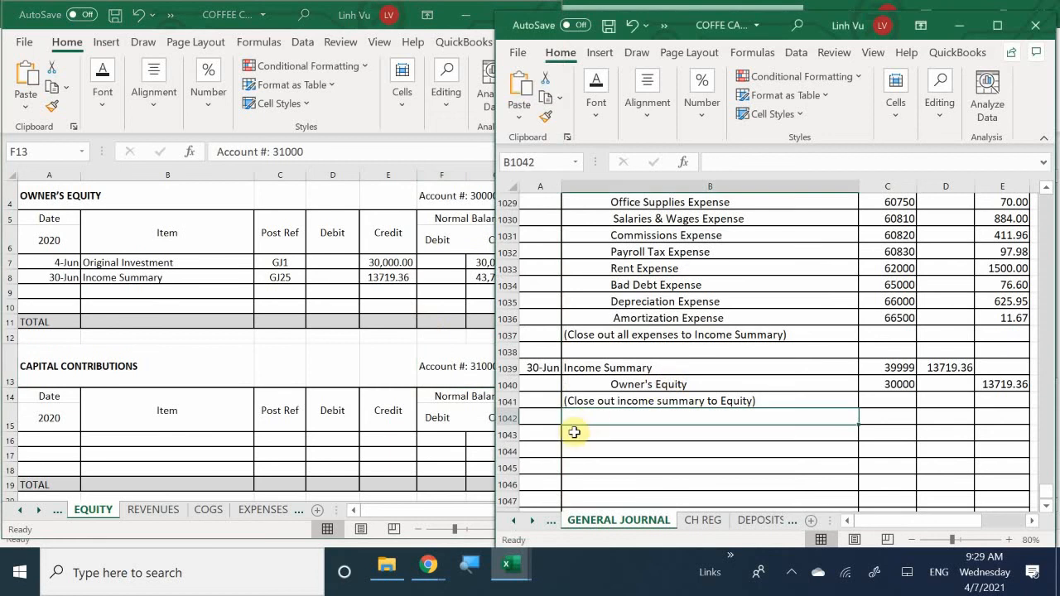
{"action": "scroll", "coordinate": [573, 430], "scroll_direction": "down", "scroll_amount": 1}
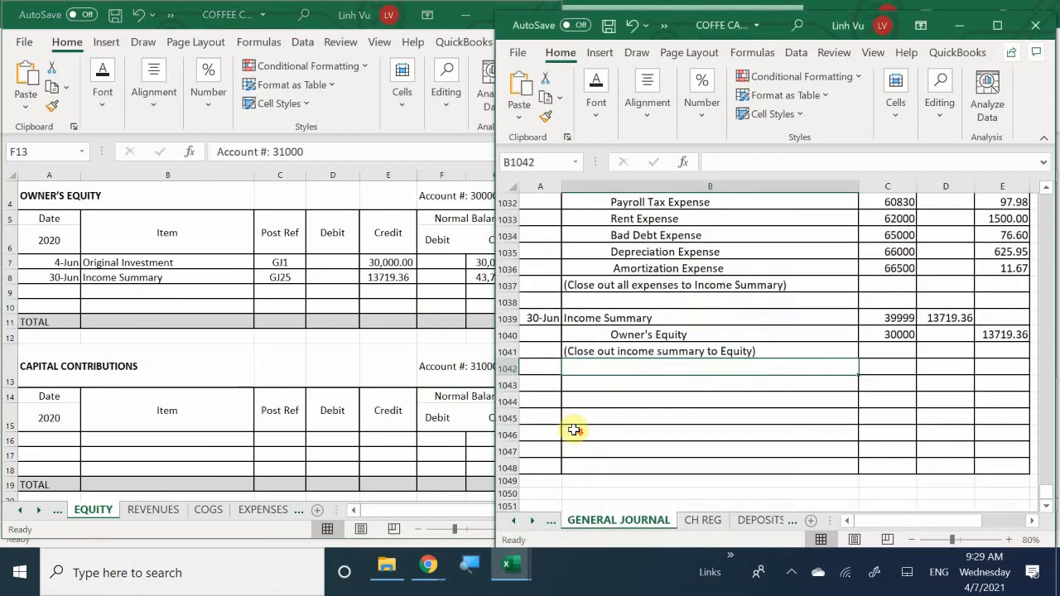
{"action": "left_click", "coordinate": [541, 384]}
{"action": "type", "text": "6/30"}
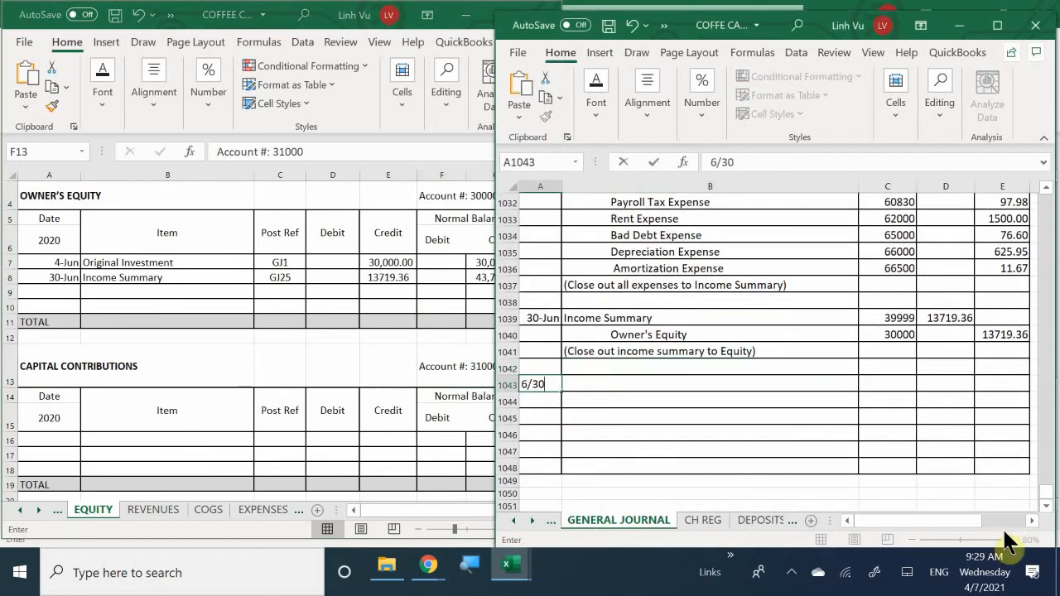
{"action": "key", "text": "Return"}
{"action": "key", "text": "Up"}
{"action": "key", "text": "Right"}
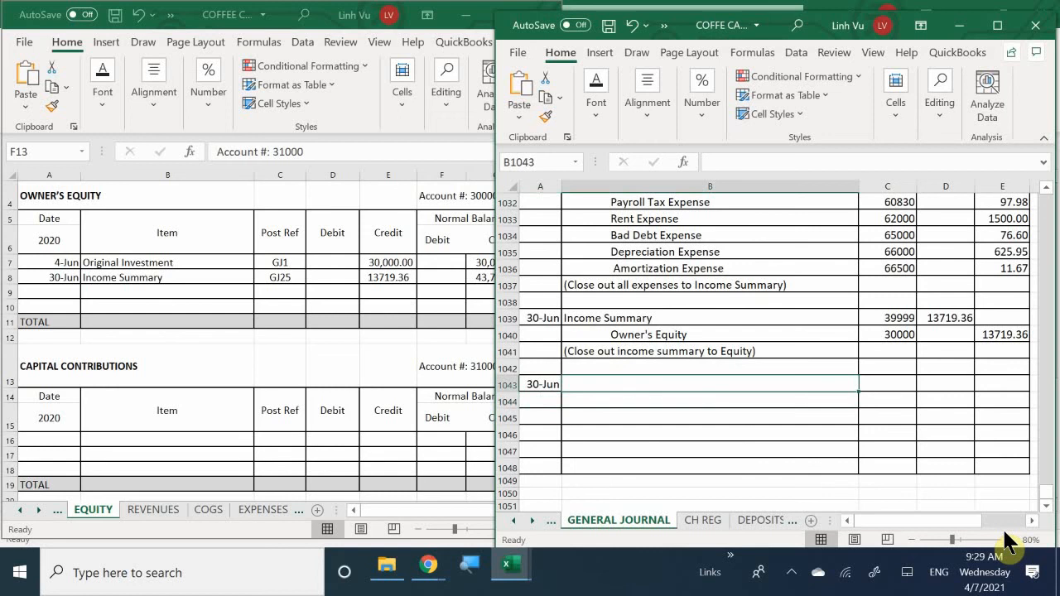
Step: Check the Owner's Withdraw ledger, and enter "Owner's Equity" as the journal entry's debit account in B1043
{"action": "left_click", "coordinate": [127, 451]}
{"action": "scroll", "coordinate": [133, 418], "scroll_direction": "down", "scroll_amount": 4}
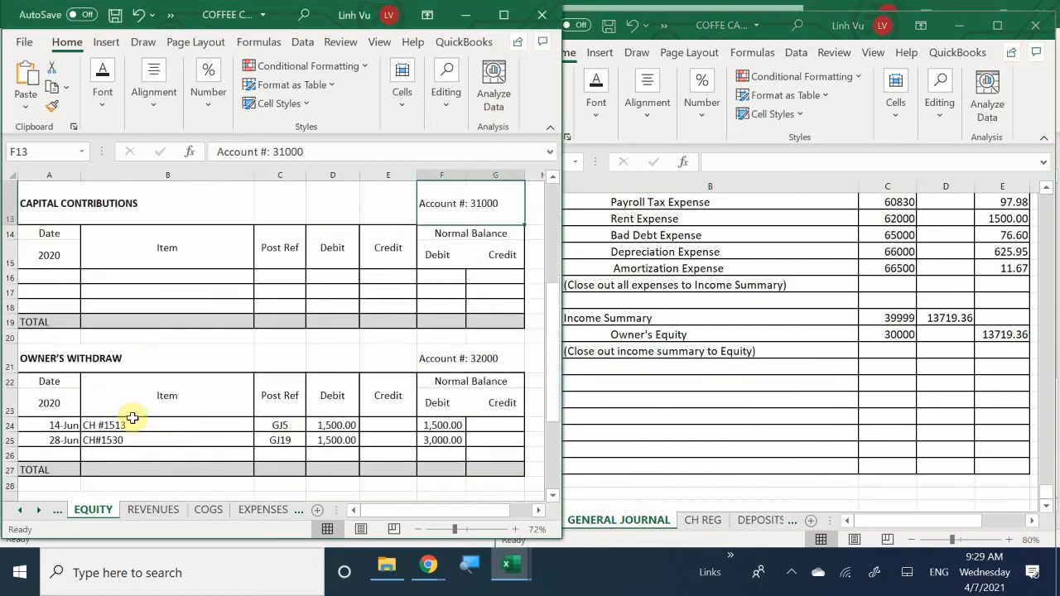
{"action": "scroll", "coordinate": [132, 419], "scroll_direction": "up", "scroll_amount": 1}
{"action": "left_click", "coordinate": [583, 386]}
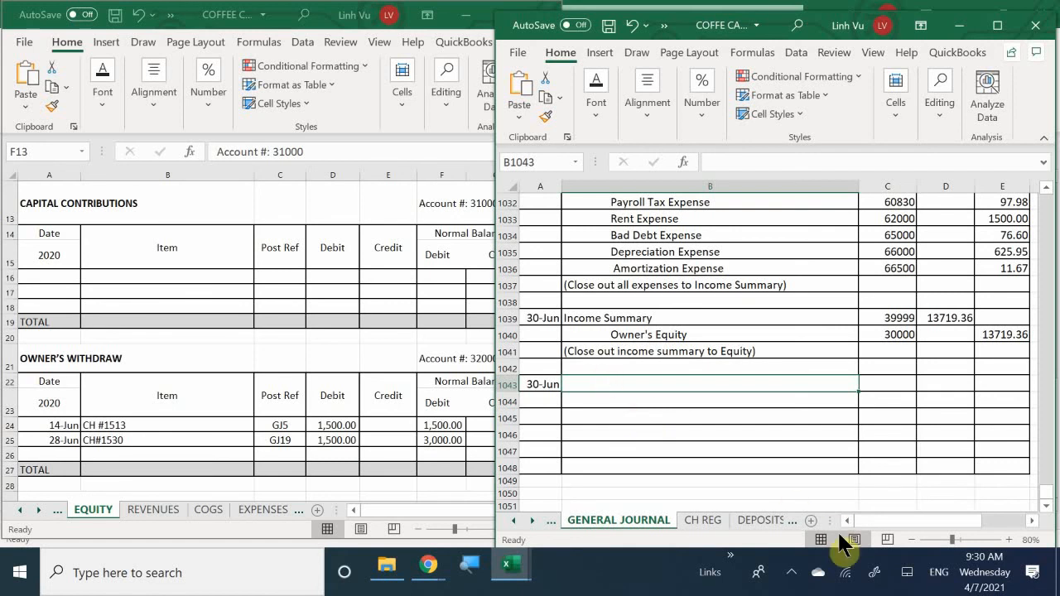
{"action": "type", "text": "Owner"}
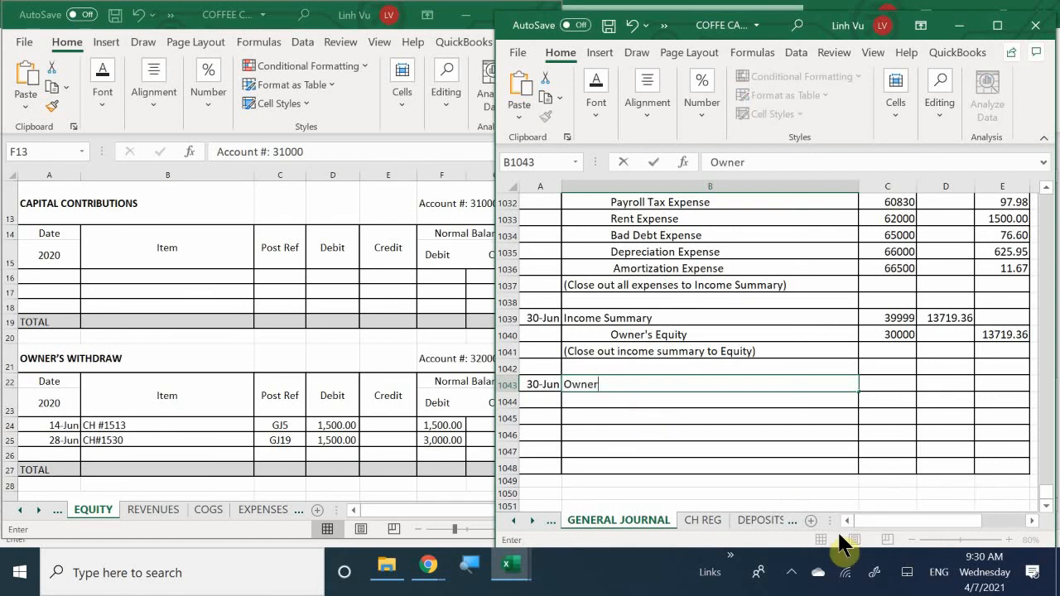
{"action": "type", "text": "'s Equity"}
{"action": "key", "text": "Return"}
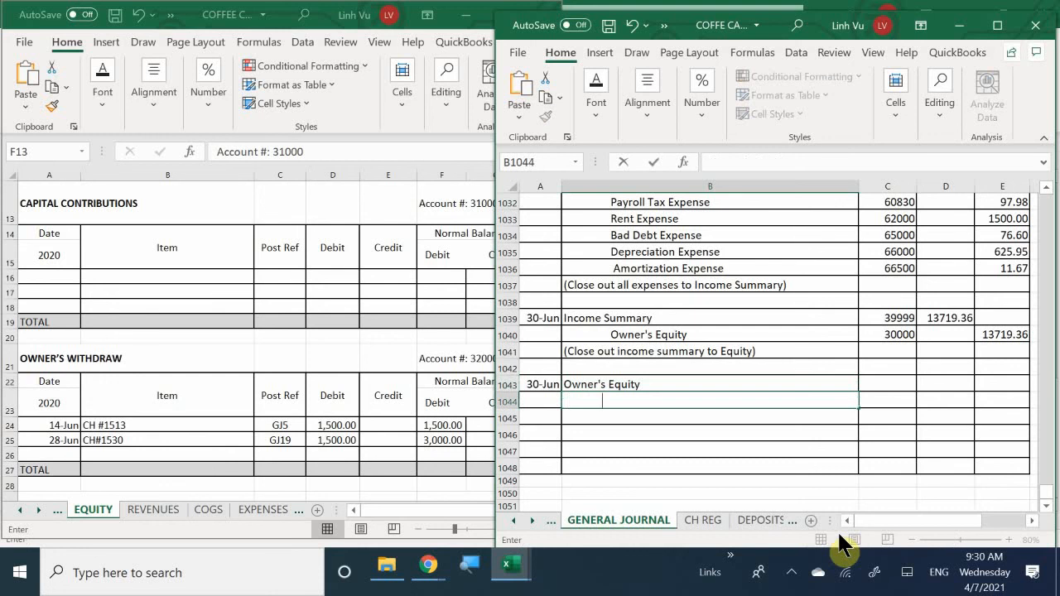
Step: Enter "Owner's Withdraw" as the indented credit account in B1044
{"action": "type", "text": "O"}
{"action": "key", "text": "BackSpace"}
{"action": "type", "text": "Owner's Withdra"}
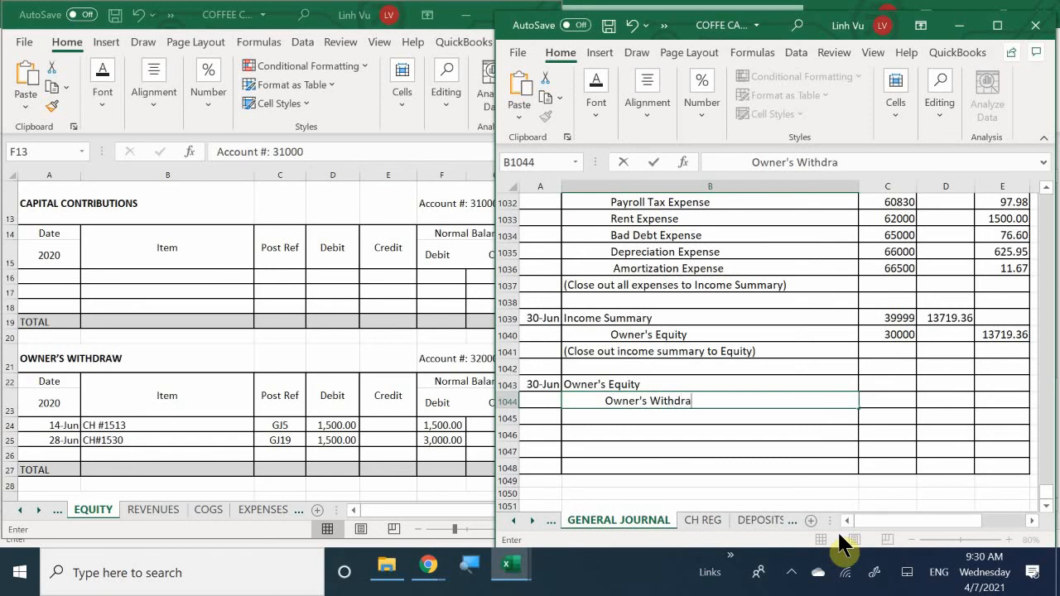
{"action": "type", "text": "w"}
{"action": "key", "text": "Tab"}
Step: Enter the post references 30000 for Owner's Equity in C1043 and 32000 for Owner's Withdraw in C1044
{"action": "key", "text": "Up"}
{"action": "type", "text": "300"}
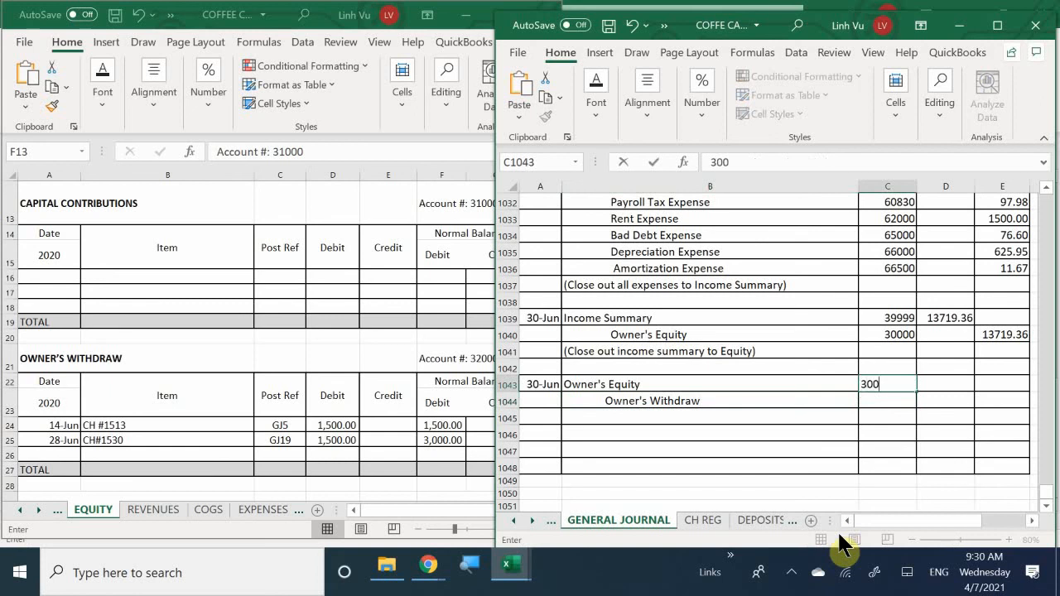
{"action": "type", "text": "00"}
{"action": "key", "text": "Return"}
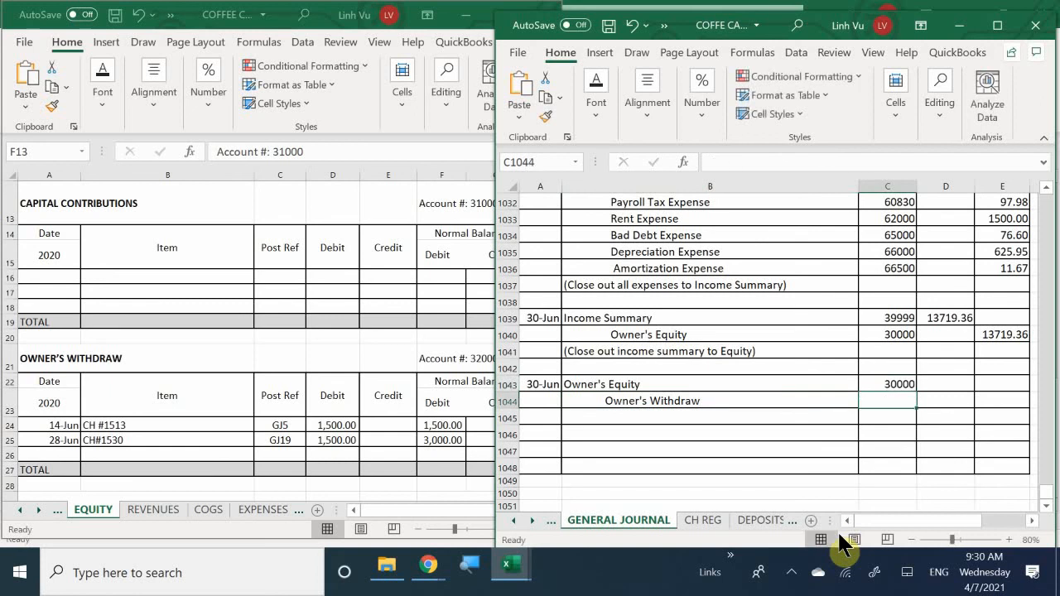
{"action": "type", "text": "32000"}
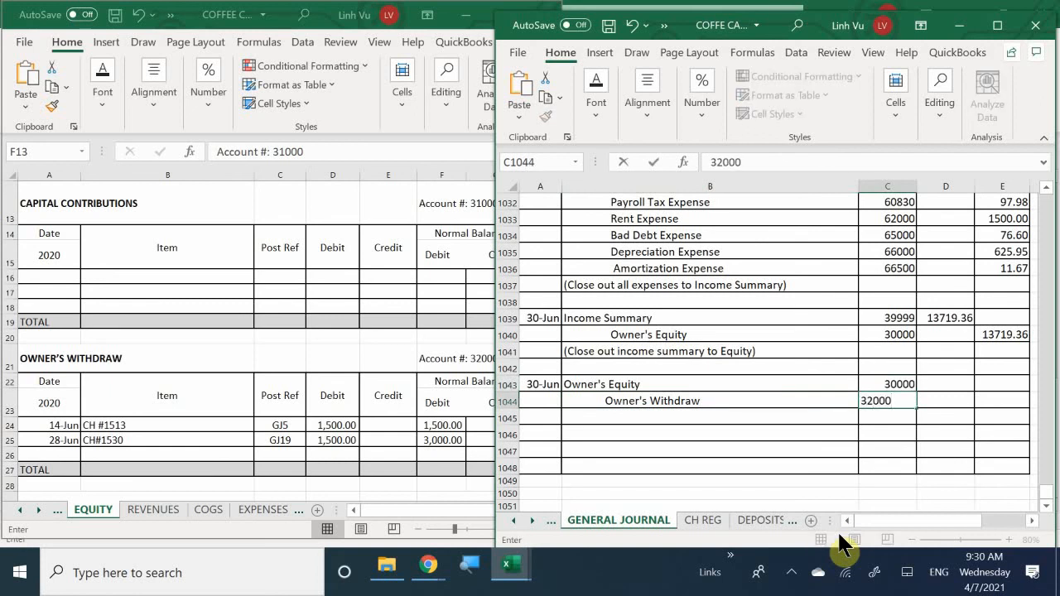
{"action": "key", "text": "Return"}
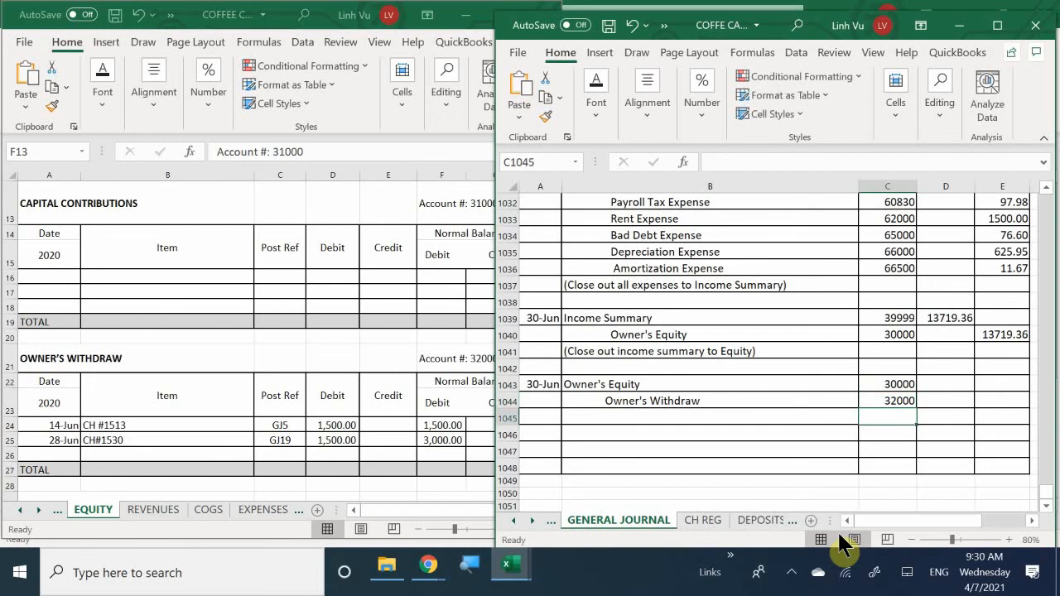
Step: Enter 3000 as the Owner's Equity debit in D1043
{"action": "key", "text": "Right"}
{"action": "key", "text": "Up"}
{"action": "key", "text": "Up"}
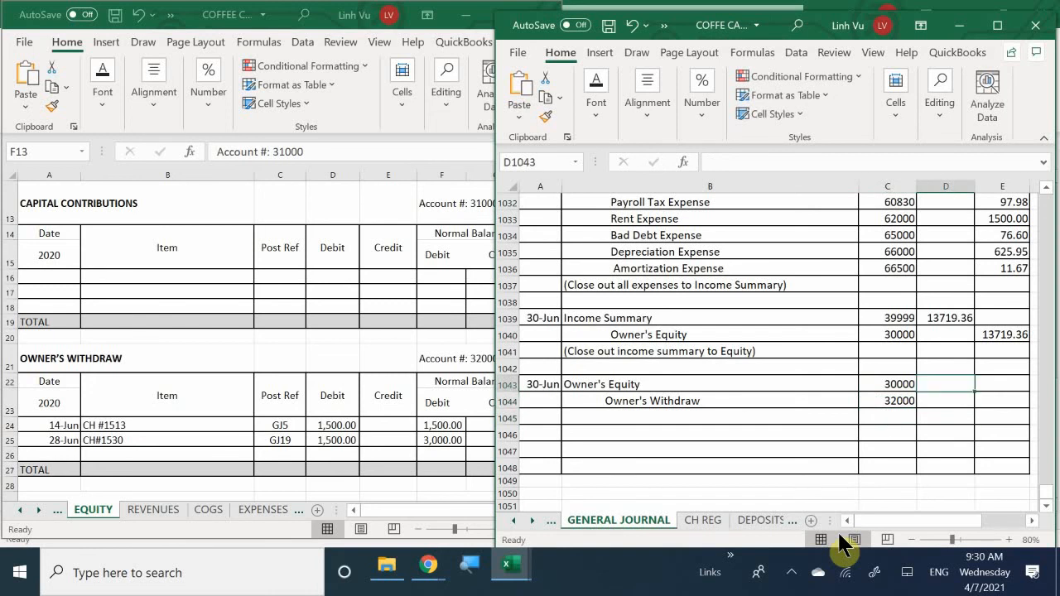
{"action": "type", "text": "3"}
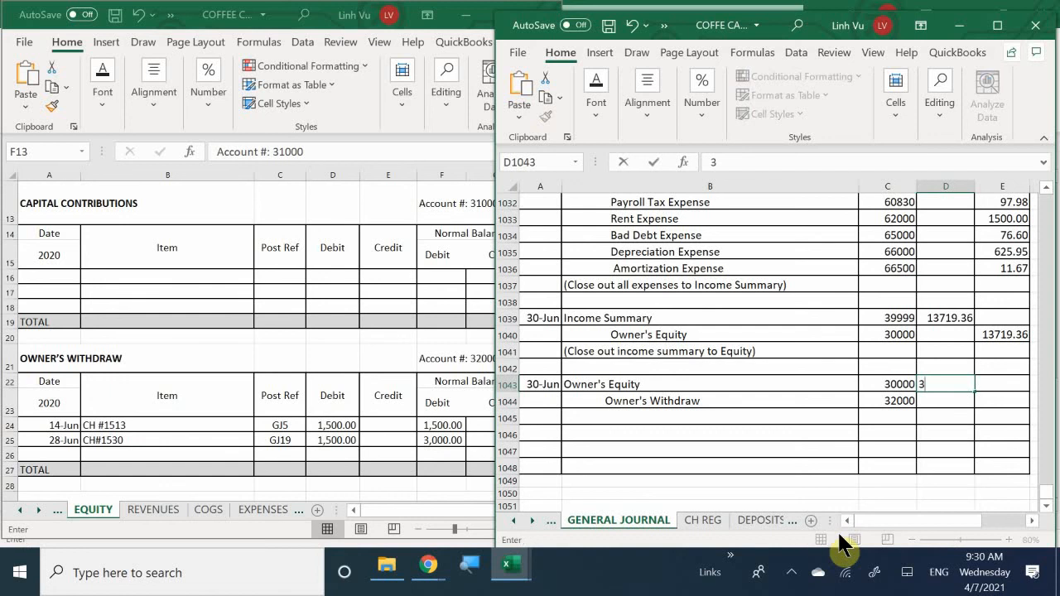
{"action": "key", "text": "BackSpace"}
{"action": "type", "text": "3000"}
{"action": "key", "text": "Return"}
Step: Set the Owner's Withdraw credit in E1044 with the formula =D1043
{"action": "key", "text": "Right"}
{"action": "type", "text": "="}
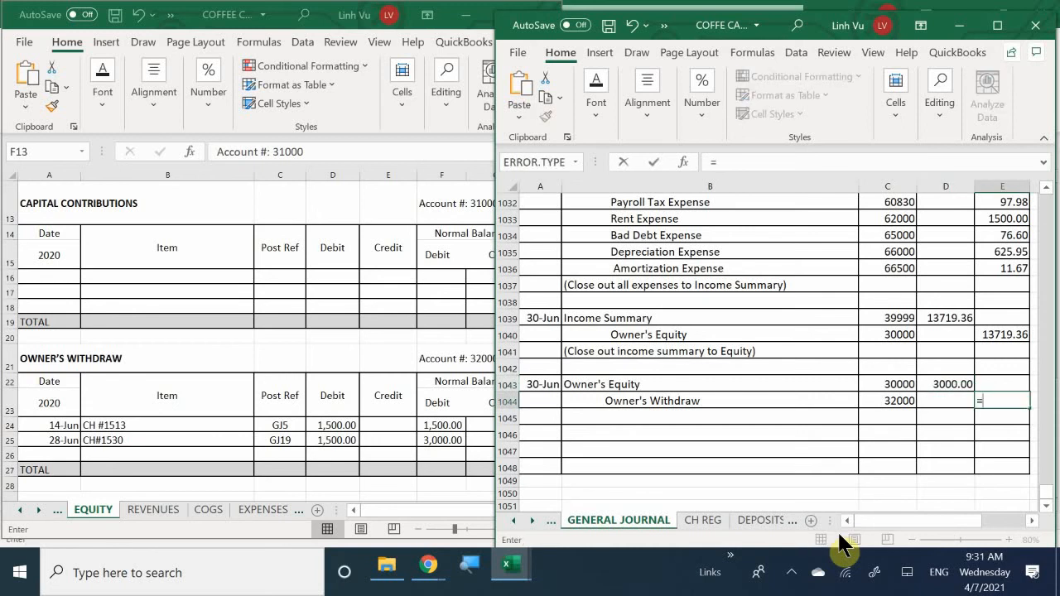
{"action": "key", "text": "Up"}
{"action": "key", "text": "Left"}
{"action": "key", "text": "Return"}
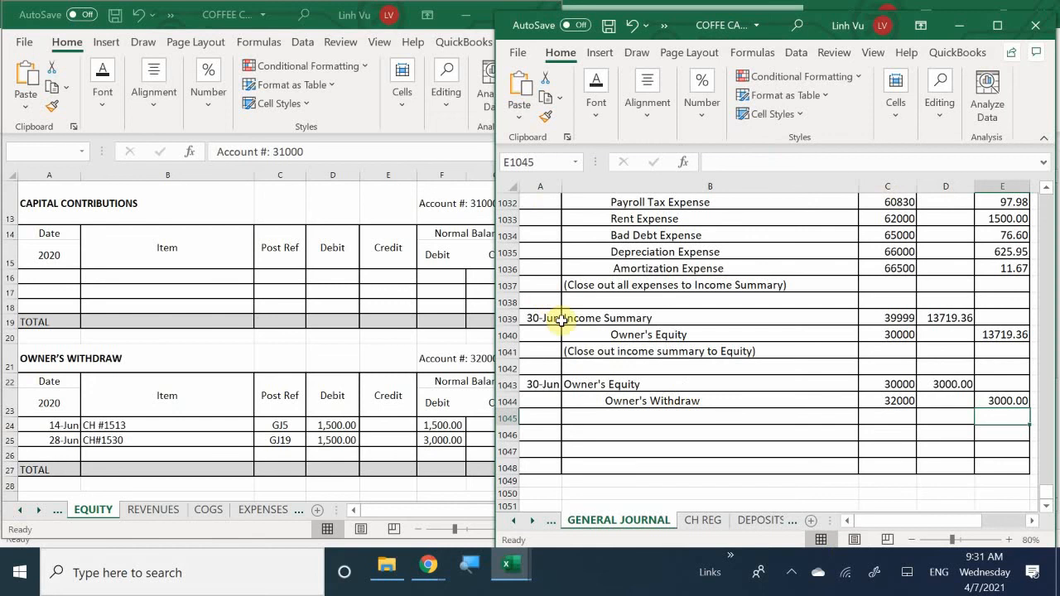
Step: Enter the explanation "(Close out Withdraws to Equity)" in B1045 of the general journal
{"action": "left_click", "coordinate": [593, 419]}
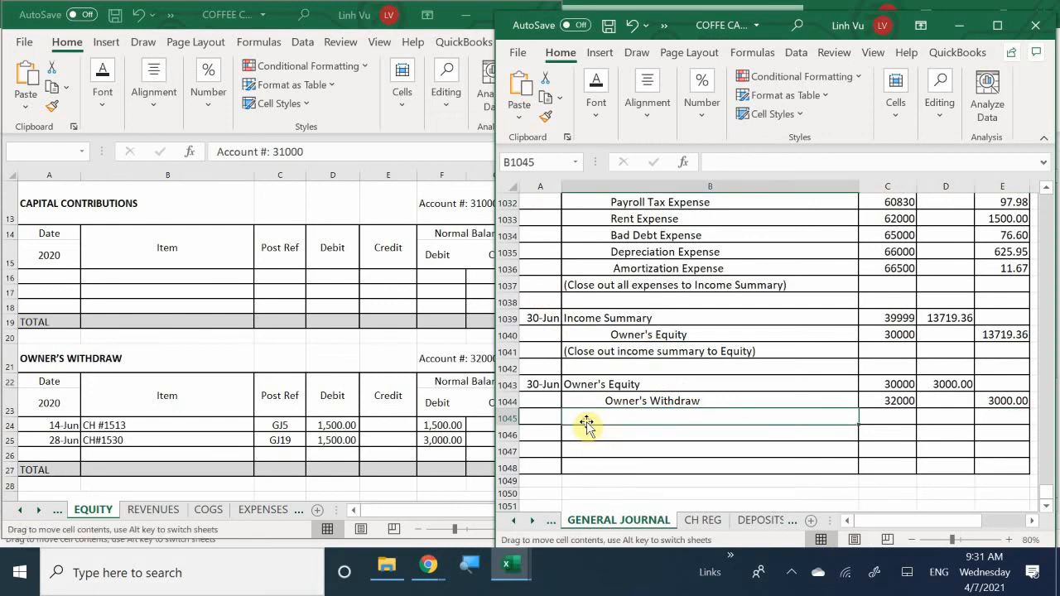
{"action": "type", "text": "(Cl"}
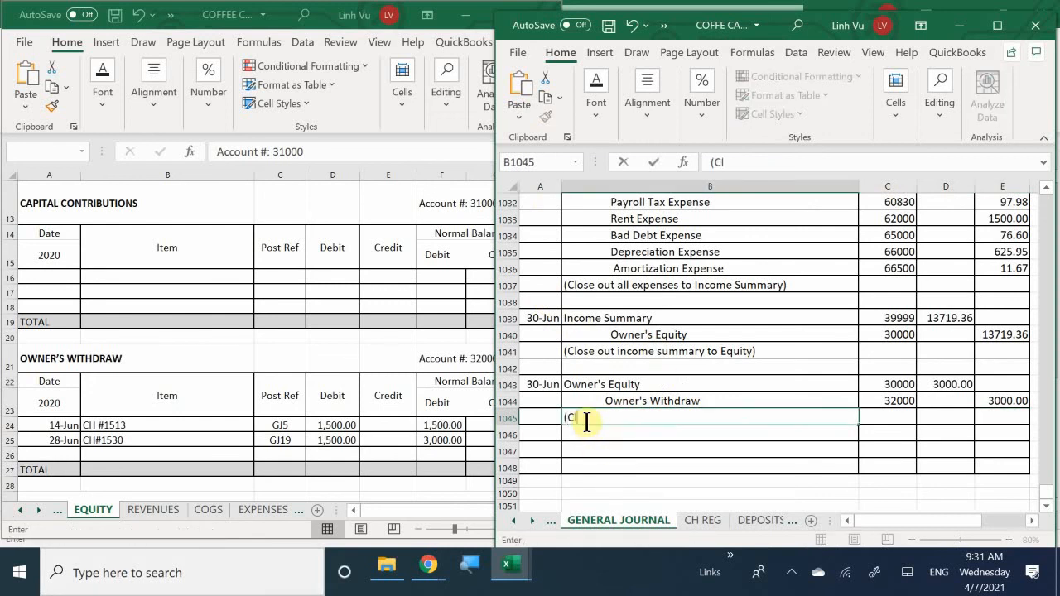
{"action": "type", "text": "ose out Withdra"}
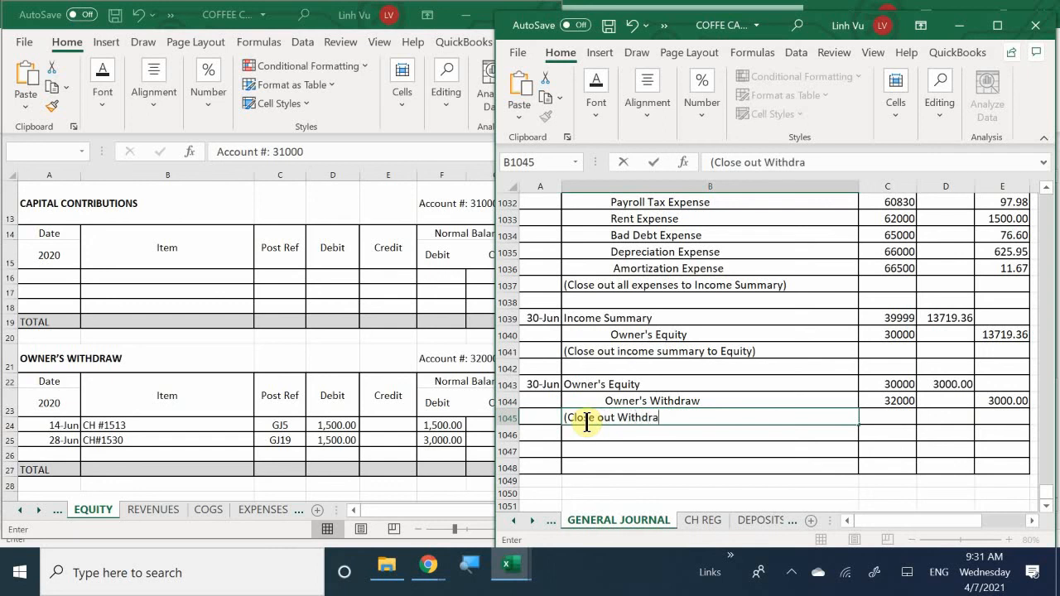
{"action": "type", "text": "ws to Equity"}
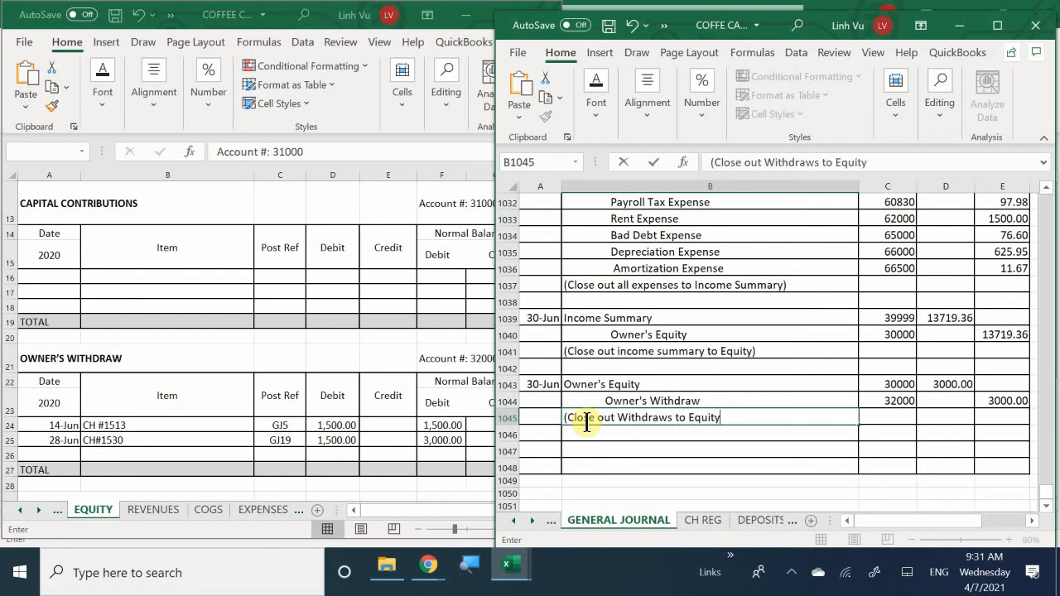
{"action": "type", "text": ")"}
{"action": "key", "text": "Return"}
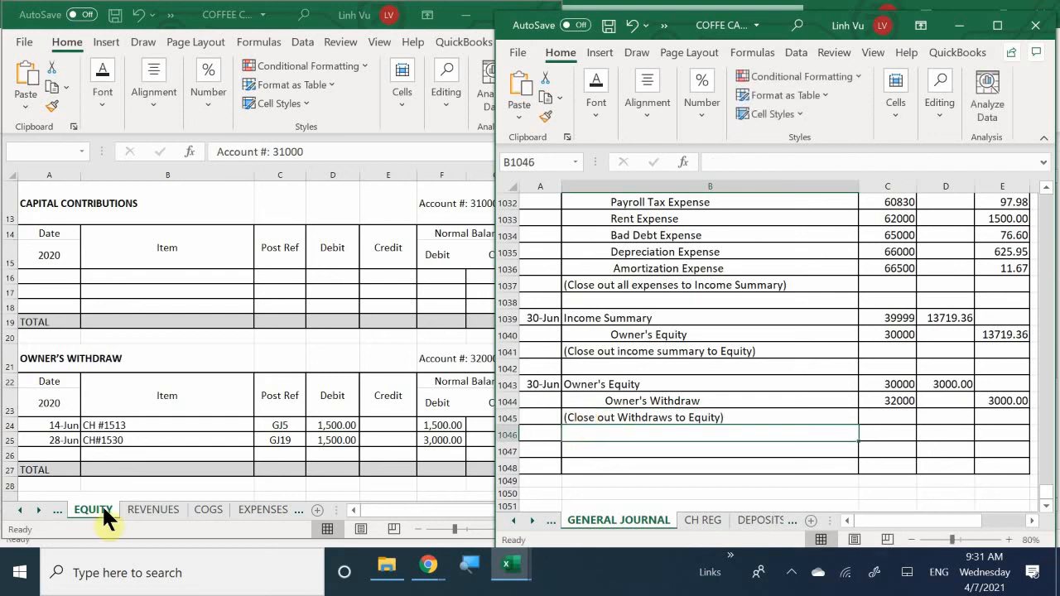
Step: In row 26 of the Owner's Withdraw ledger, enter the date 6/30, the item CLOSE and the post reference GJ25
{"action": "left_click", "coordinate": [49, 449]}
{"action": "left_click", "coordinate": [49, 449]}
{"action": "type", "text": "6"}
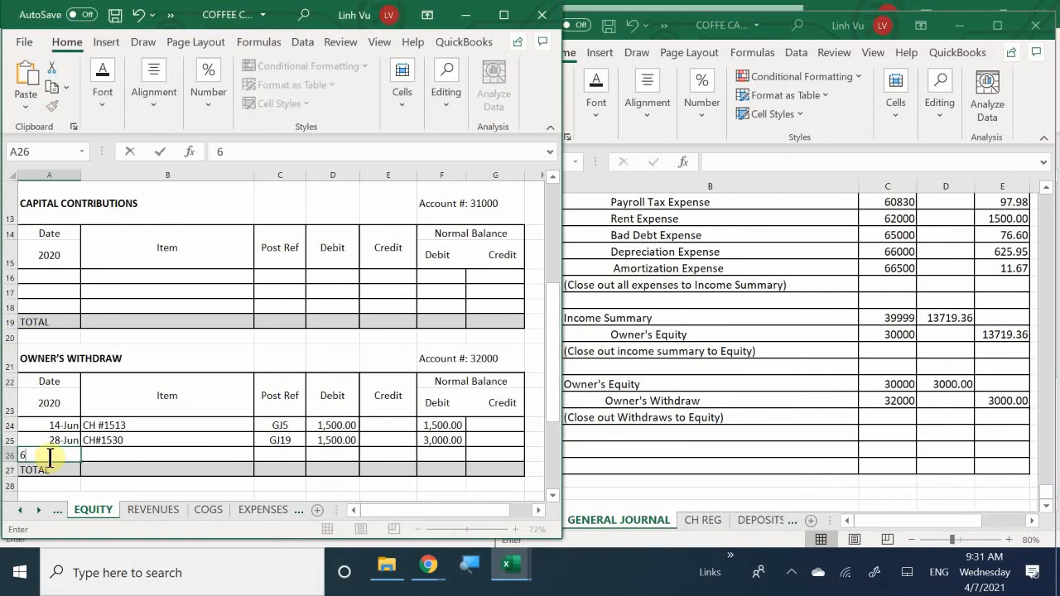
{"action": "type", "text": "/30"}
{"action": "key", "text": "Tab"}
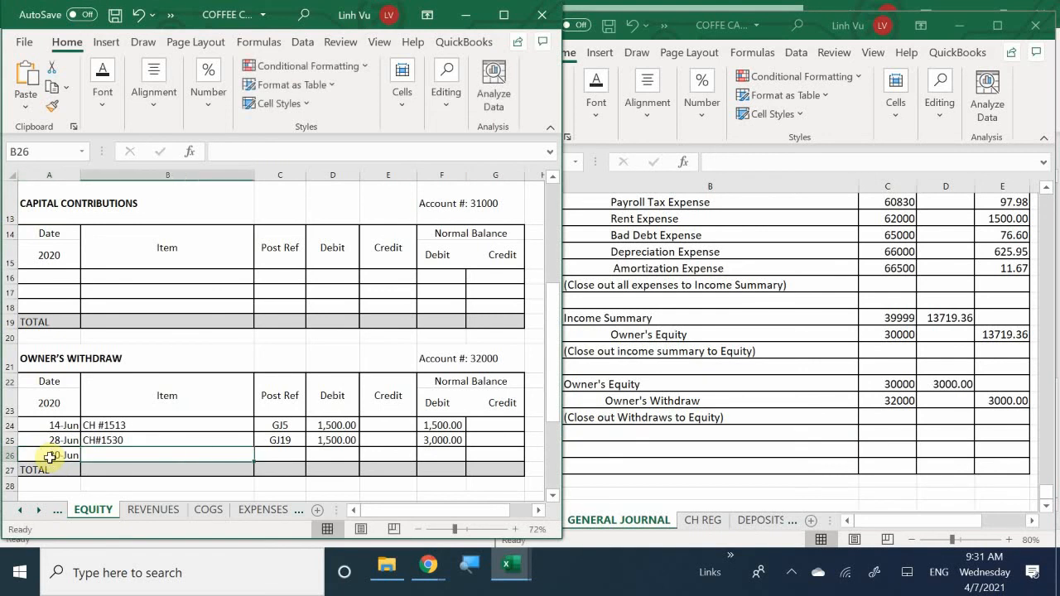
{"action": "type", "text": "Clo"}
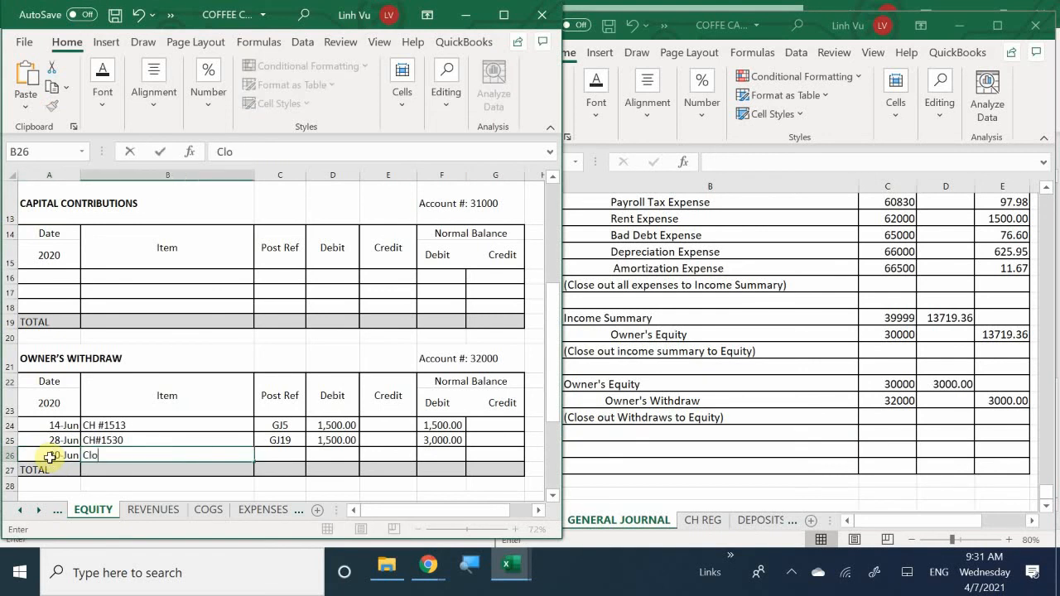
{"action": "key", "text": "BackSpace"}
{"action": "key", "text": "BackSpace"}
{"action": "type", "text": "LOSE"}
{"action": "key", "text": "Tab"}
{"action": "type", "text": "GJ25"}
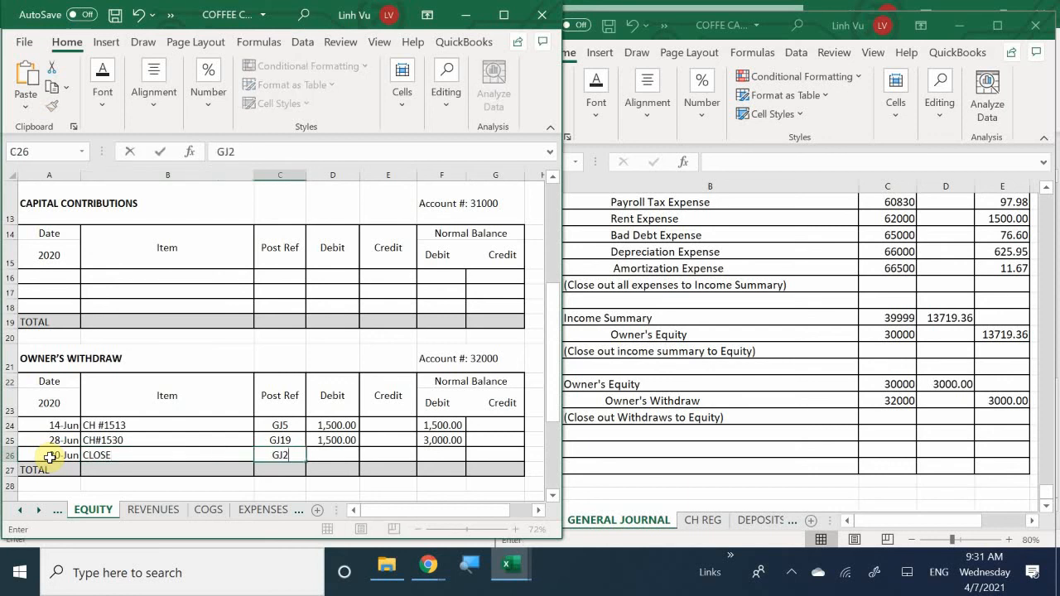
Step: Enter a 3000 credit in E26 and extend the debit balance formula from F25 to F26
{"action": "key", "text": "Tab"}
{"action": "key", "text": "Tab"}
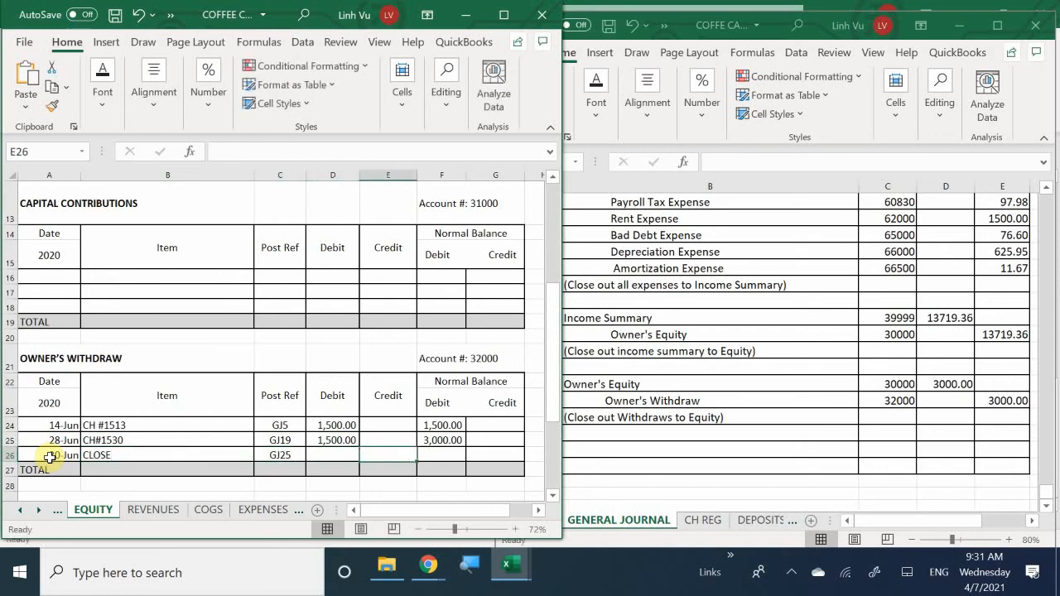
{"action": "type", "text": "3000"}
{"action": "key", "text": "Return"}
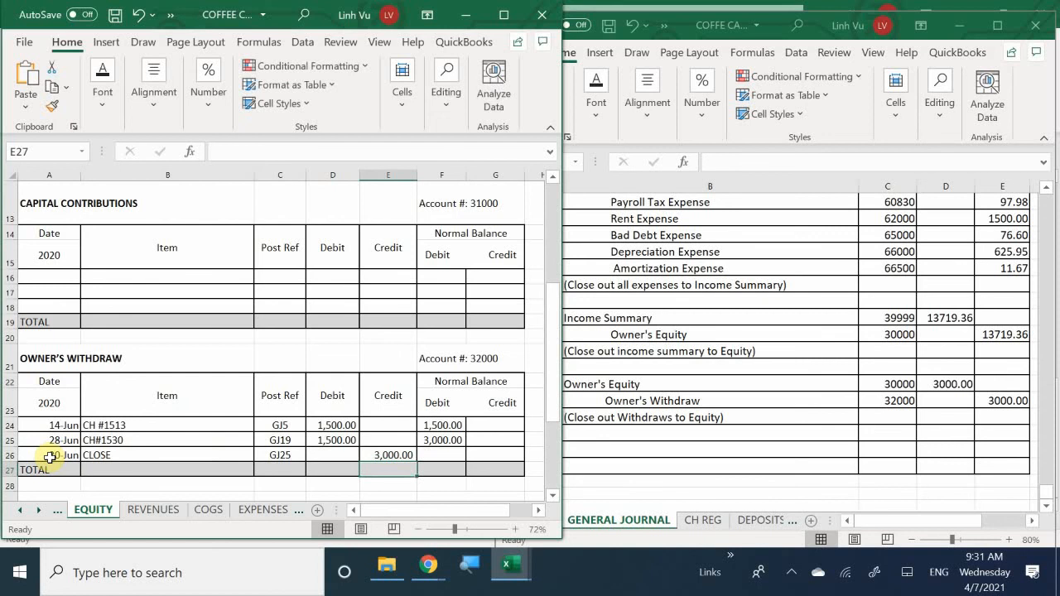
{"action": "left_click", "coordinate": [445, 439]}
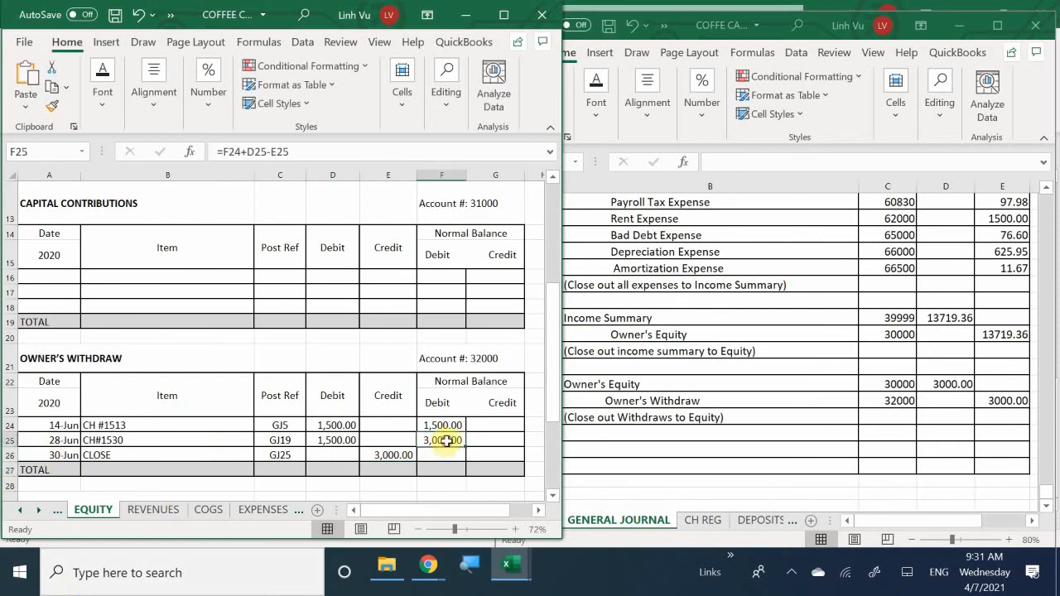
{"action": "left_click_drag", "start_coordinate": [458, 453], "coordinate": [460, 463]}
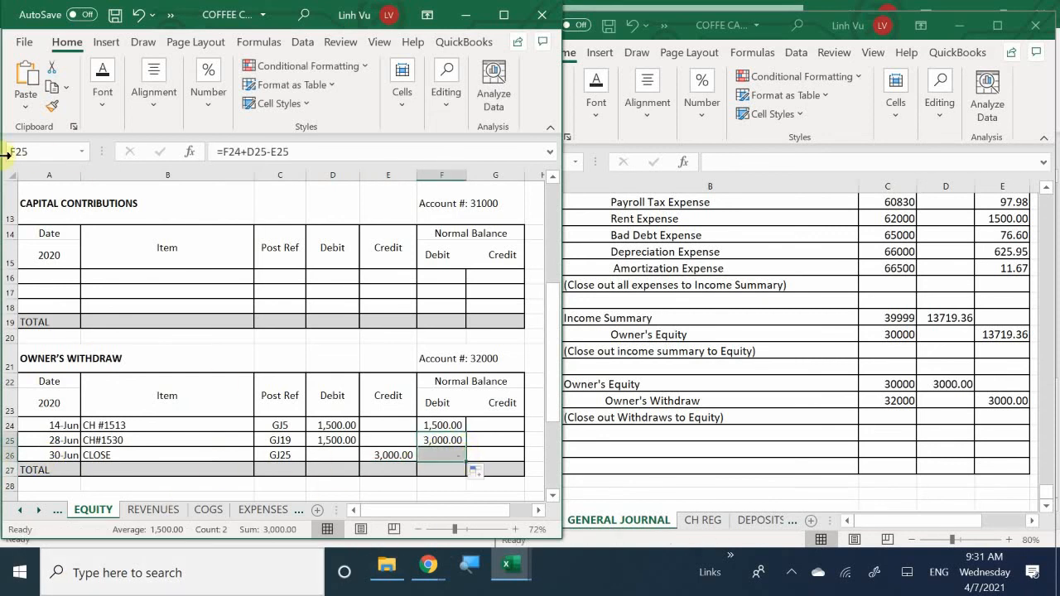
Step: Enter the date 6/30 in A9 of the Owner's Equity ledger
{"action": "scroll", "coordinate": [52, 327], "scroll_direction": "up", "scroll_amount": 4}
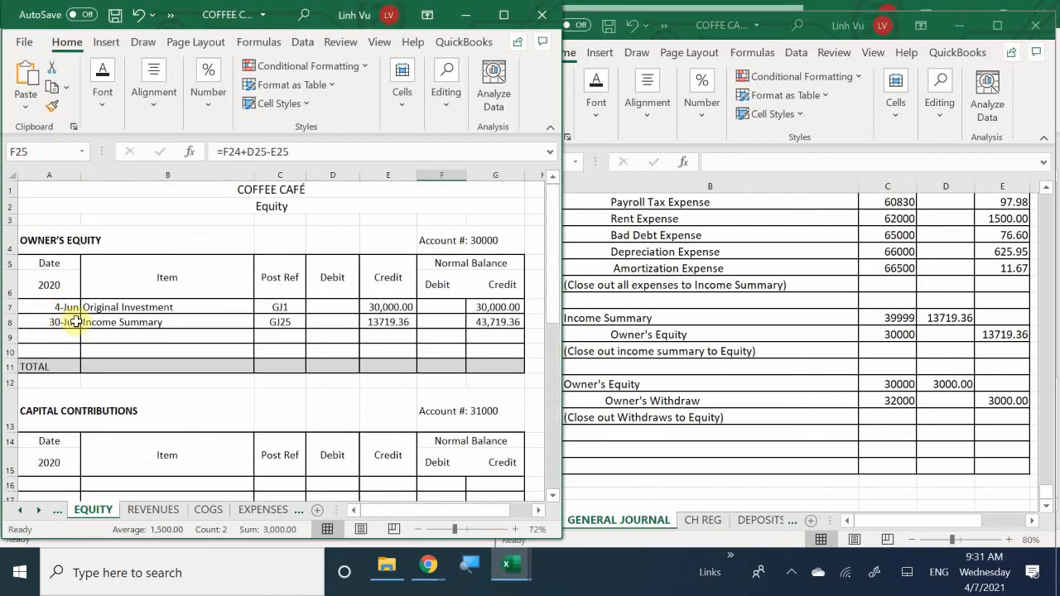
{"action": "left_click", "coordinate": [69, 340]}
{"action": "type", "text": "6"}
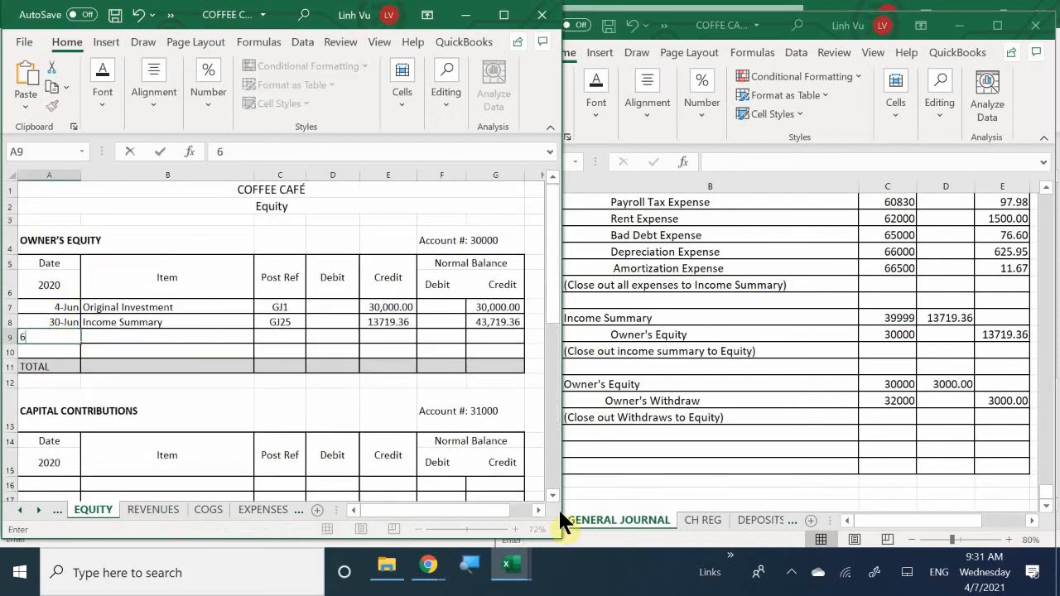
{"action": "type", "text": "/30"}
{"action": "key", "text": "Tab"}
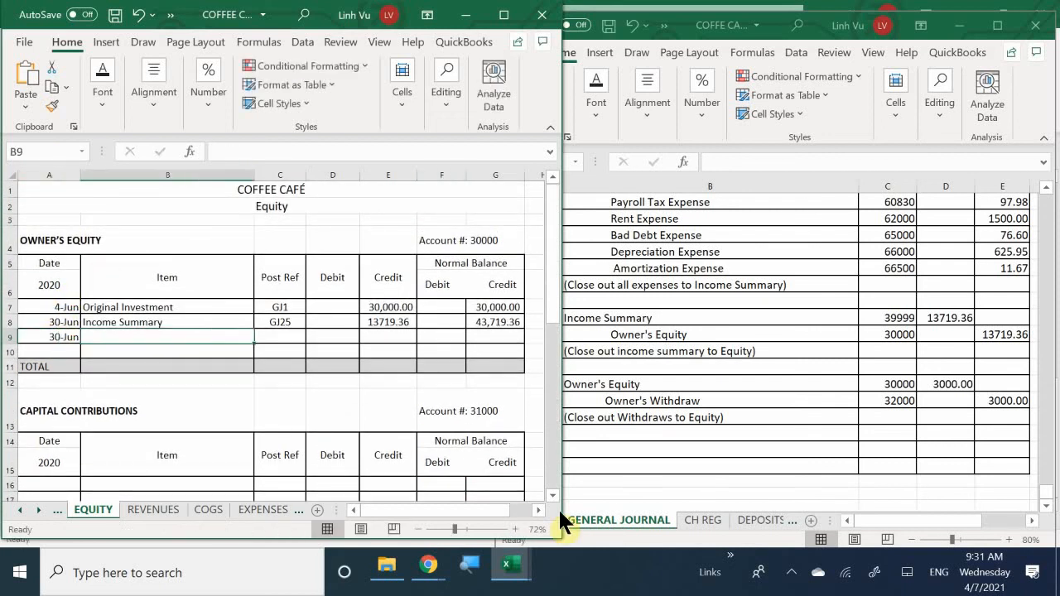
{"action": "type", "text": "CLO"}
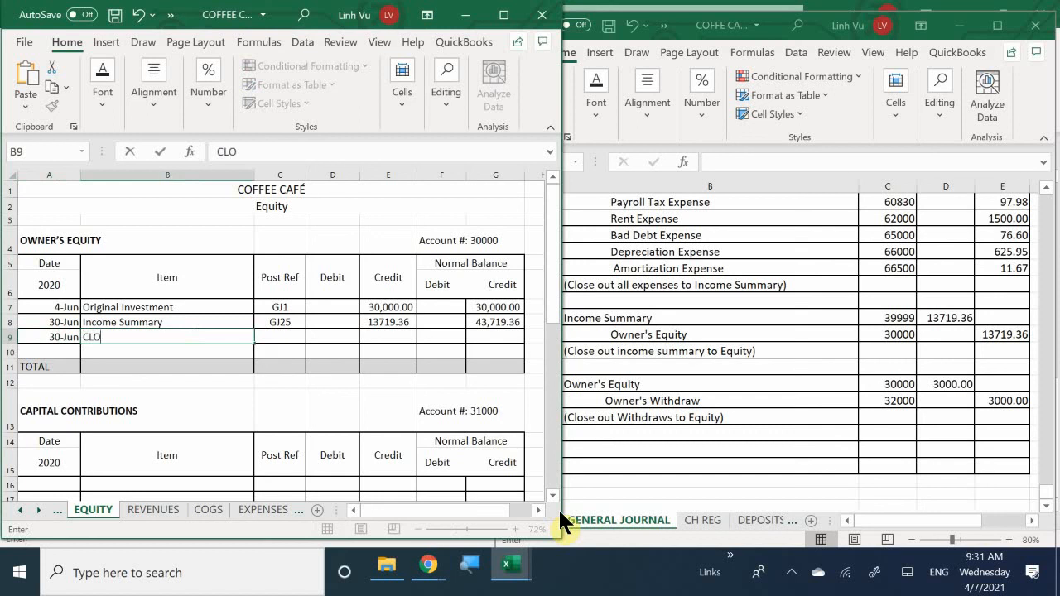
{"action": "type", "text": "S"}
{"action": "key", "text": "BackSpace"}
{"action": "key", "text": "BackSpace"}
{"action": "key", "text": "BackSpace"}
{"action": "key", "text": "BackSpace"}
Step: Enter the item "Owner's Withdraw" in B9 and the post reference GJ25 in C9
{"action": "type", "text": "Owner"}
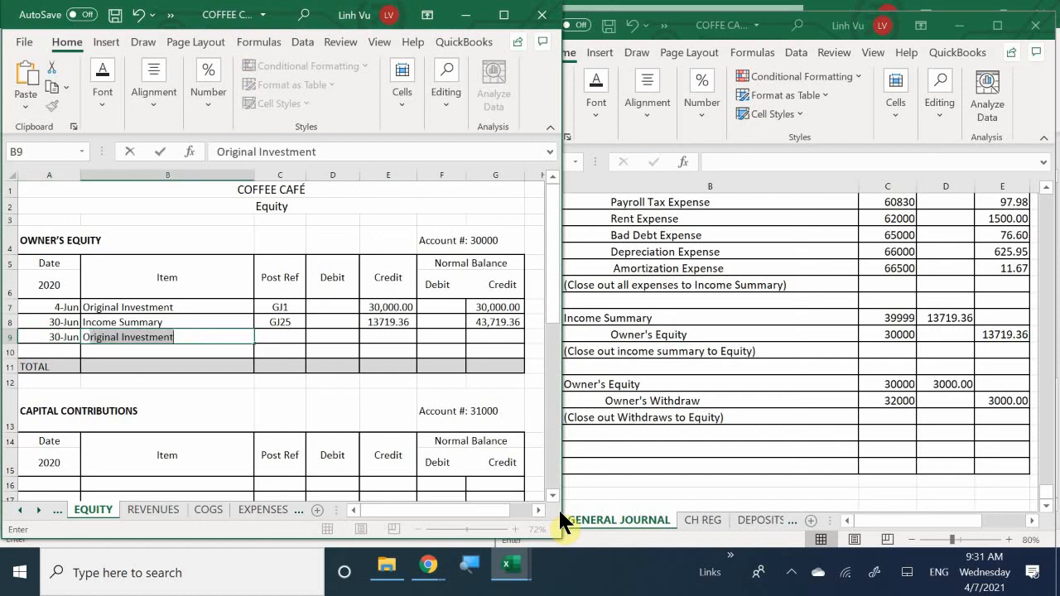
{"action": "type", "text": "'s Wit"}
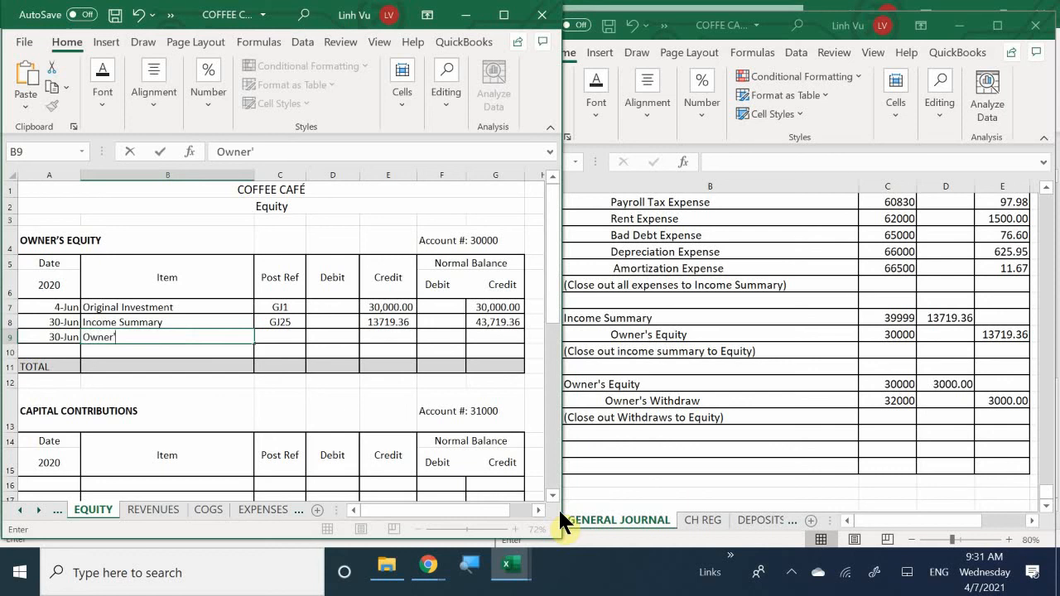
{"action": "type", "text": "hdraw"}
{"action": "key", "text": "Tab"}
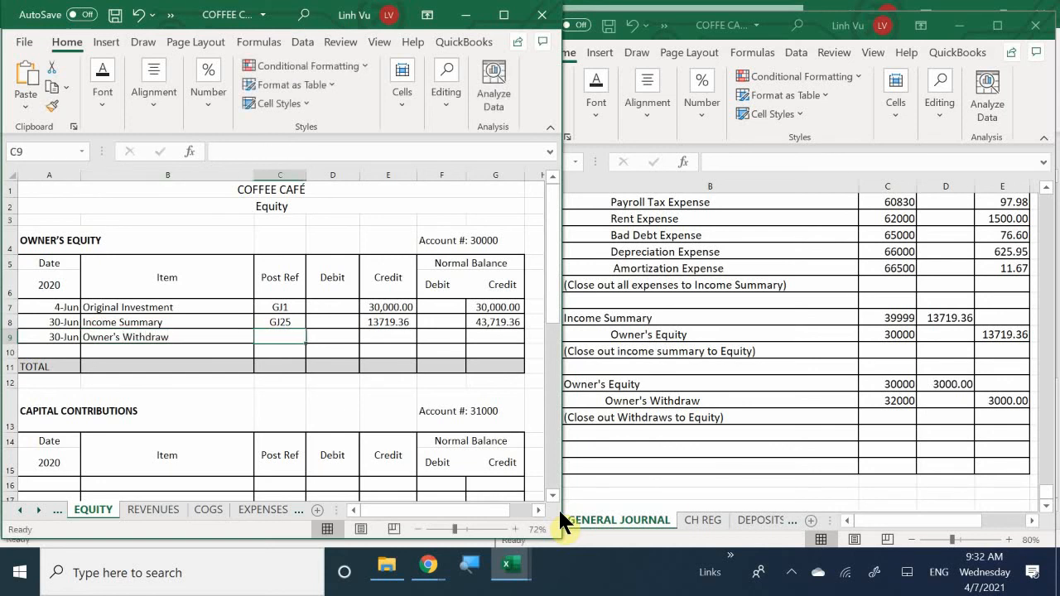
{"action": "type", "text": "GJ25"}
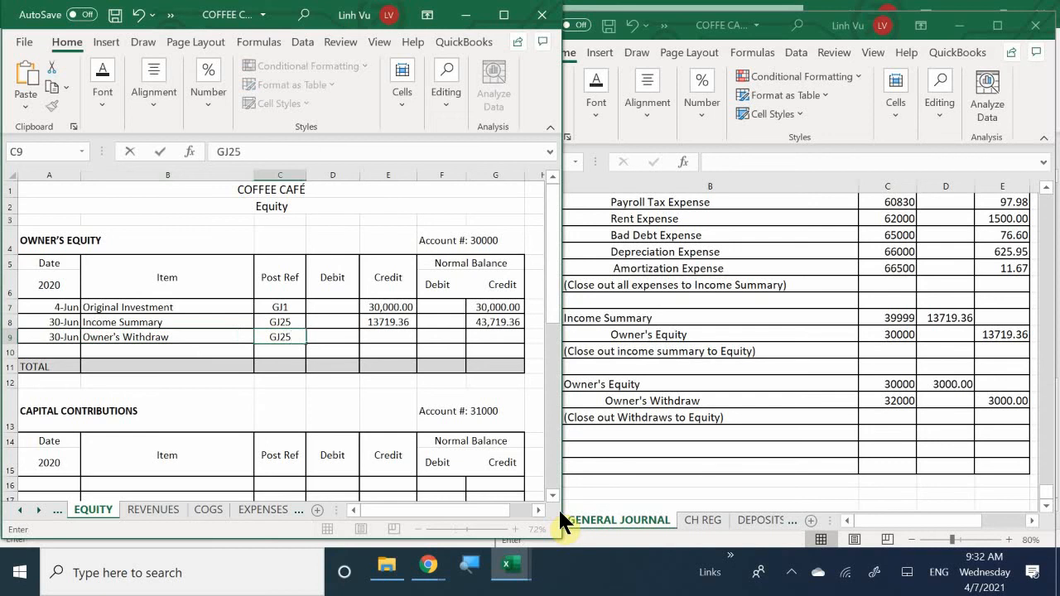
{"action": "key", "text": "Tab"}
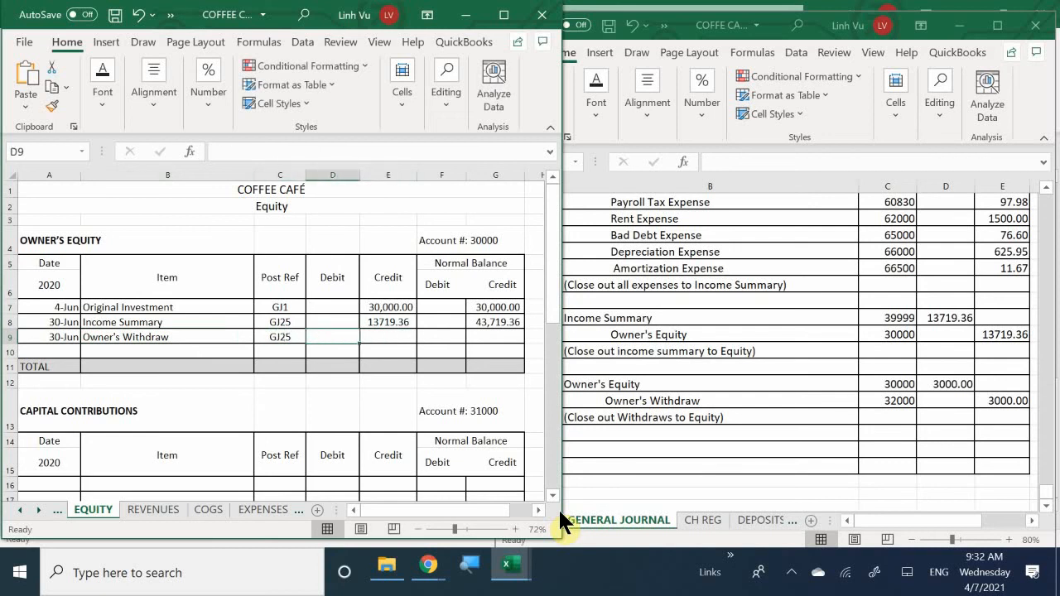
Step: Enter a 3000 debit in D9 and extend the credit balance formula from G8 to G9
{"action": "type", "text": "3000"}
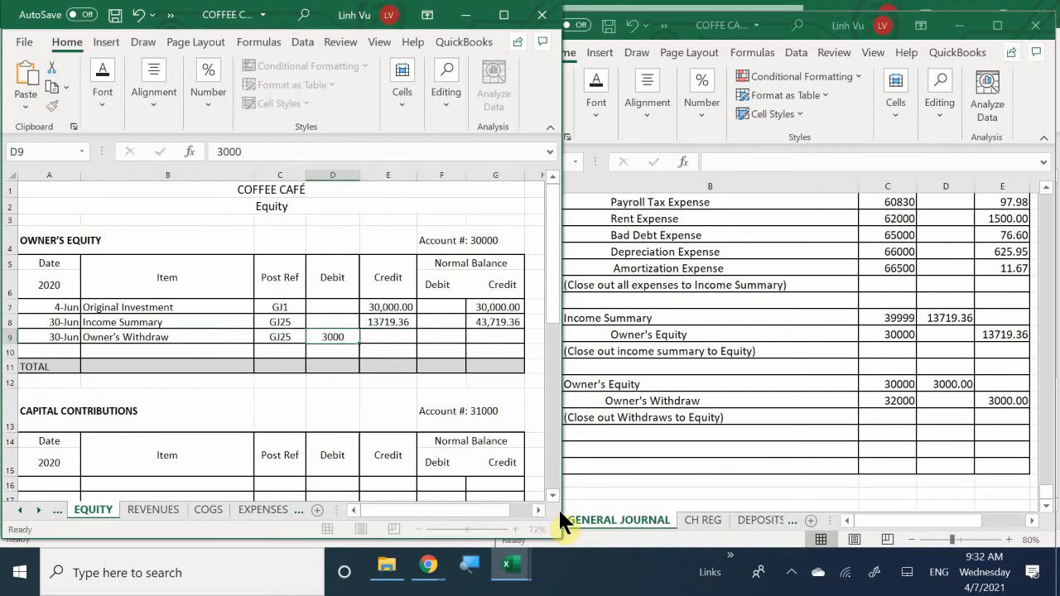
{"action": "key", "text": "Return"}
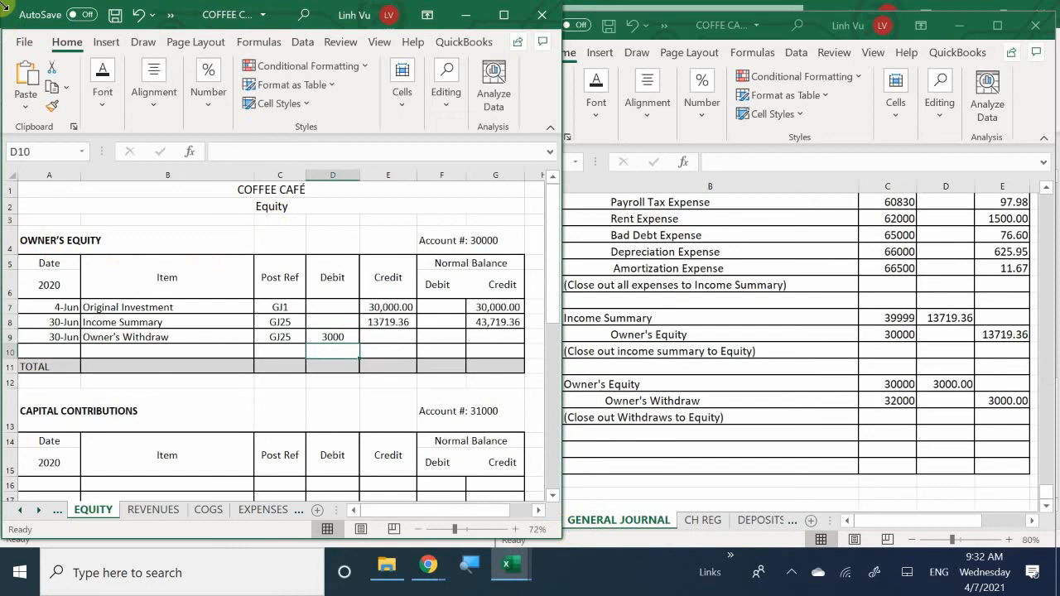
{"action": "left_click", "coordinate": [487, 322]}
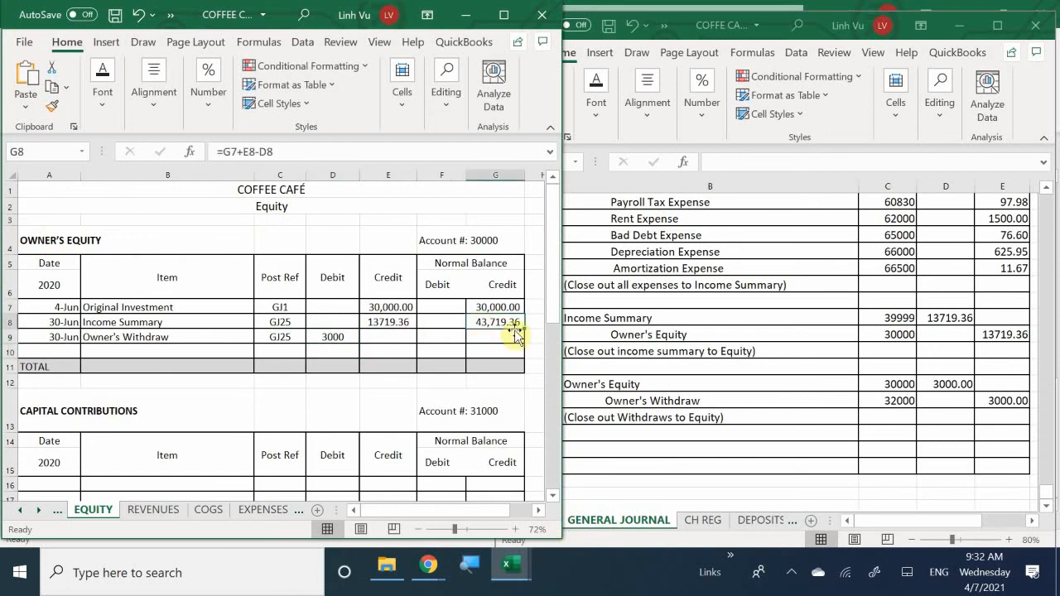
{"action": "left_click_drag", "start_coordinate": [523, 330], "coordinate": [521, 340]}
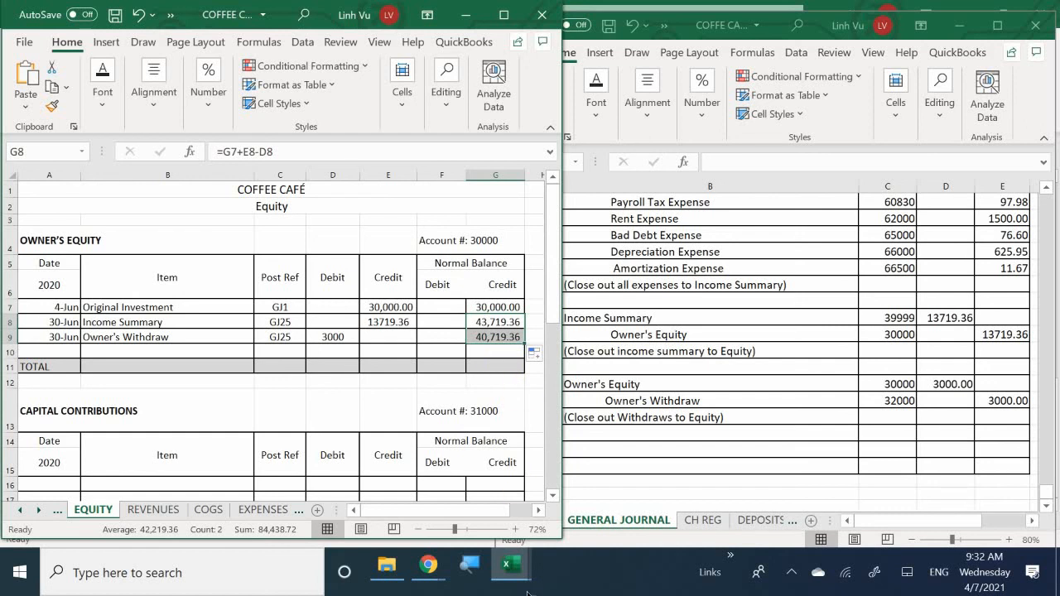
Step: Switch to the COFFEE CAFE FINANCIAL FORMS ANSWERS 1.4 workbook and check the ending balance on its EQUITY sheet
{"action": "left_click", "coordinate": [509, 570]}
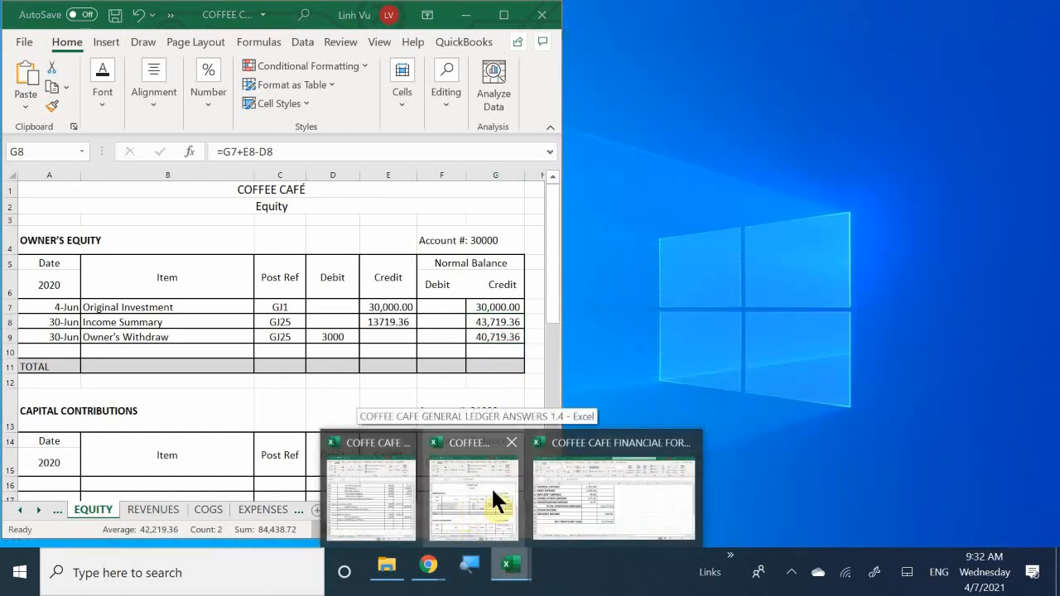
{"action": "left_click", "coordinate": [571, 487]}
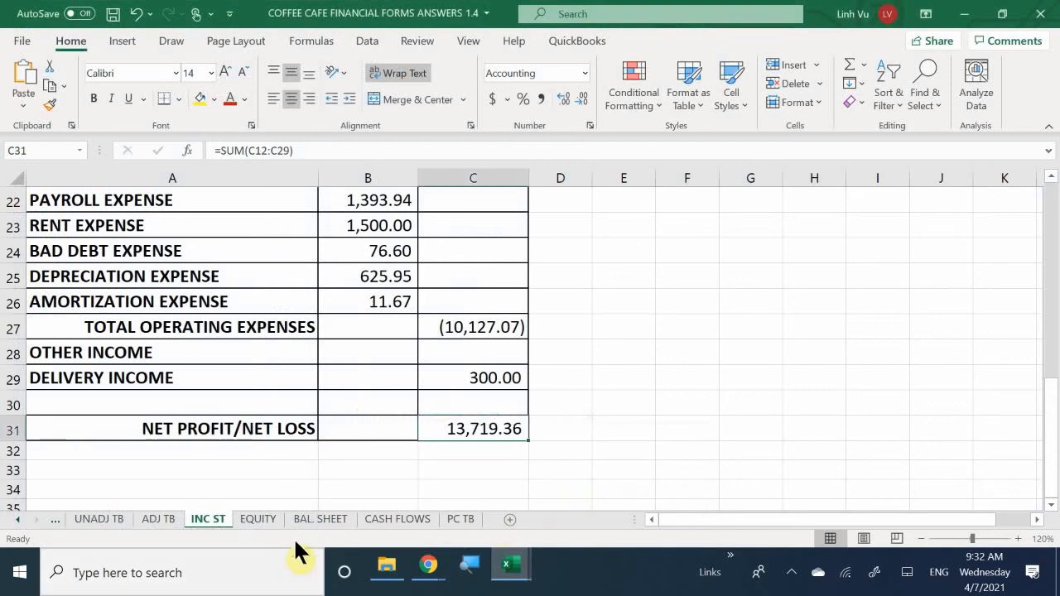
{"action": "left_click", "coordinate": [266, 520]}
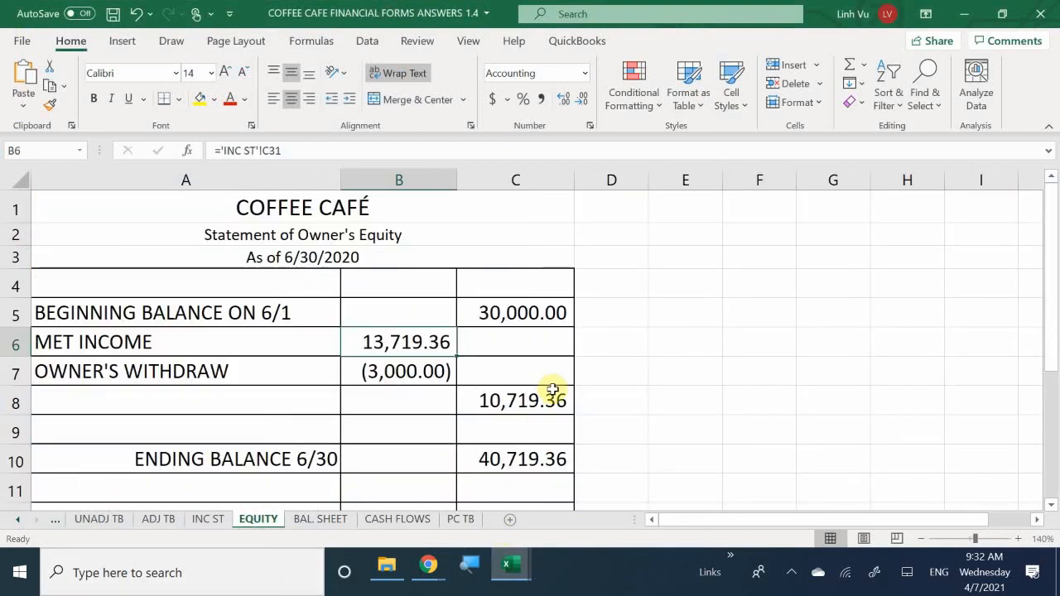
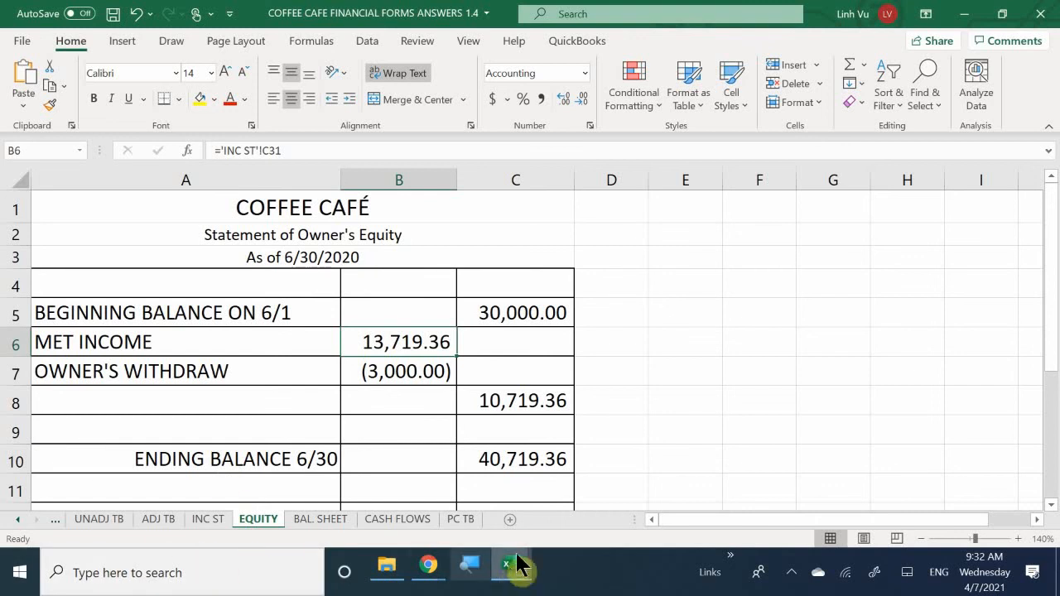
Step: Switch to the general journal workbook and fill cells A1047:E1047 with black
{"action": "mouse_move", "coordinate": [509, 568]}
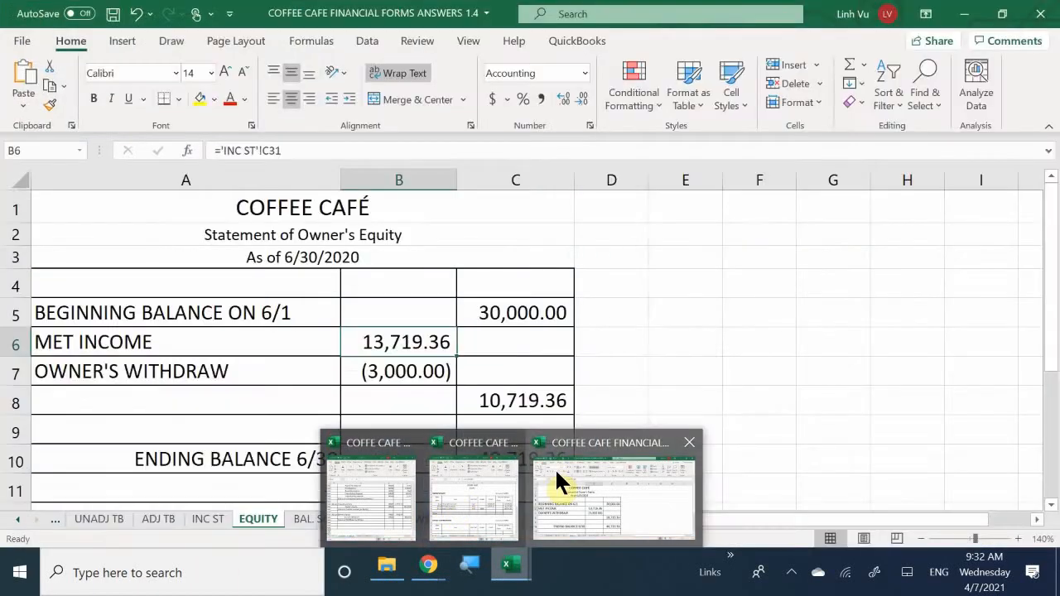
{"action": "left_click", "coordinate": [380, 490]}
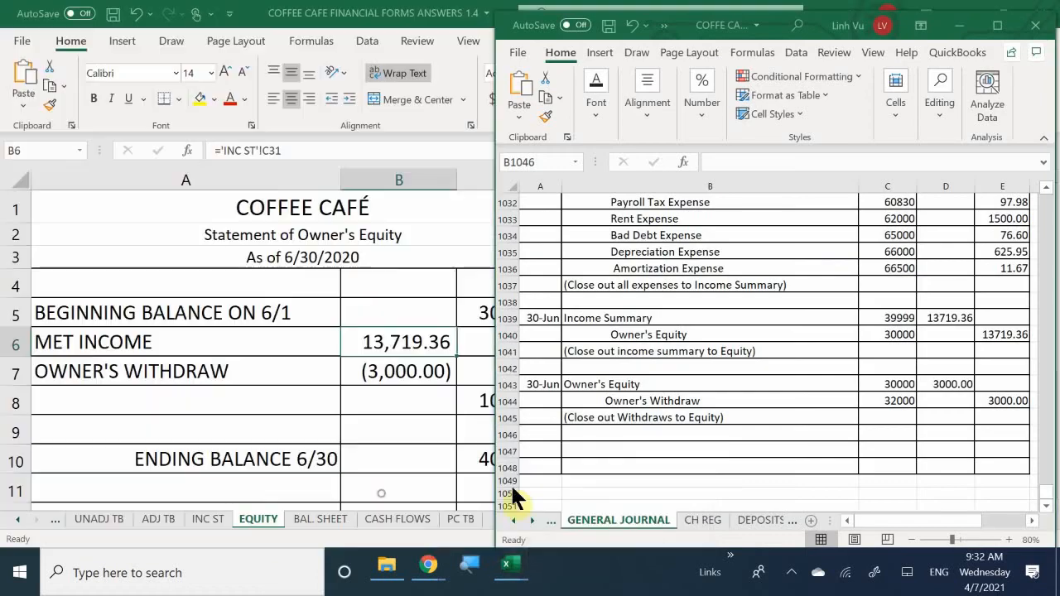
{"action": "left_click", "coordinate": [596, 402]}
{"action": "scroll", "coordinate": [579, 433], "scroll_direction": "down", "scroll_amount": 1}
{"action": "scroll", "coordinate": [572, 444], "scroll_direction": "up", "scroll_amount": 1}
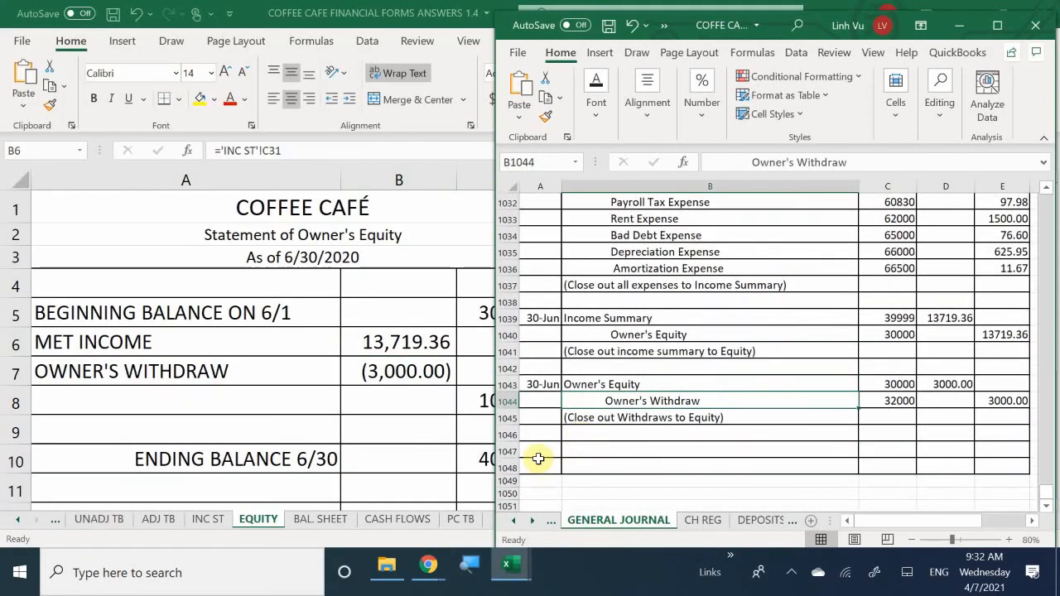
{"action": "mouse_move", "coordinate": [545, 449]}
{"action": "left_mouse_down"}
{"action": "mouse_move", "coordinate": [687, 459]}
{"action": "mouse_move", "coordinate": [878, 428]}
{"action": "mouse_move", "coordinate": [998, 450]}
{"action": "left_mouse_up"}
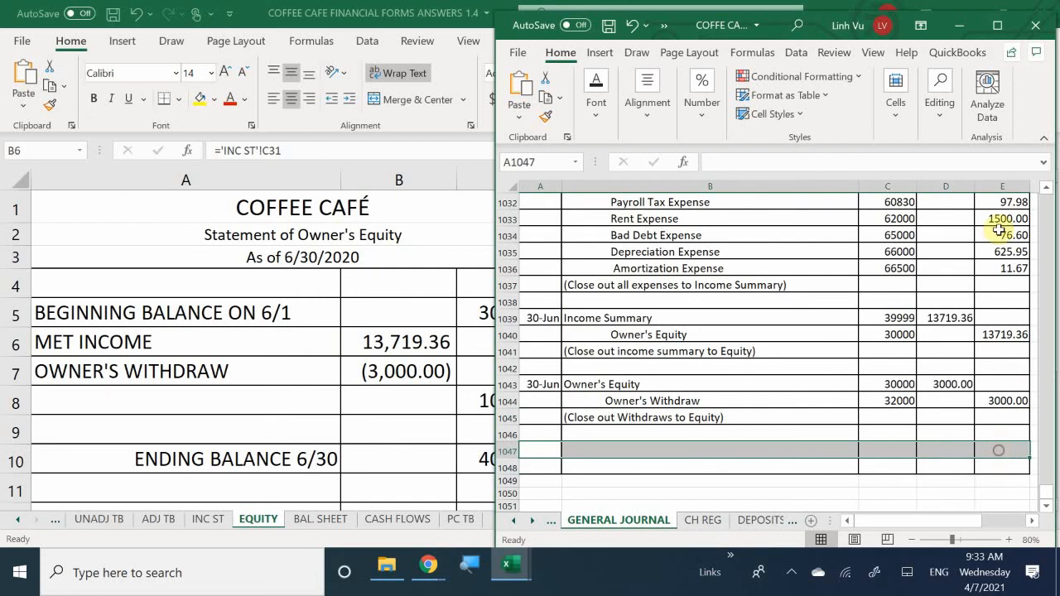
{"action": "left_click", "coordinate": [595, 126]}
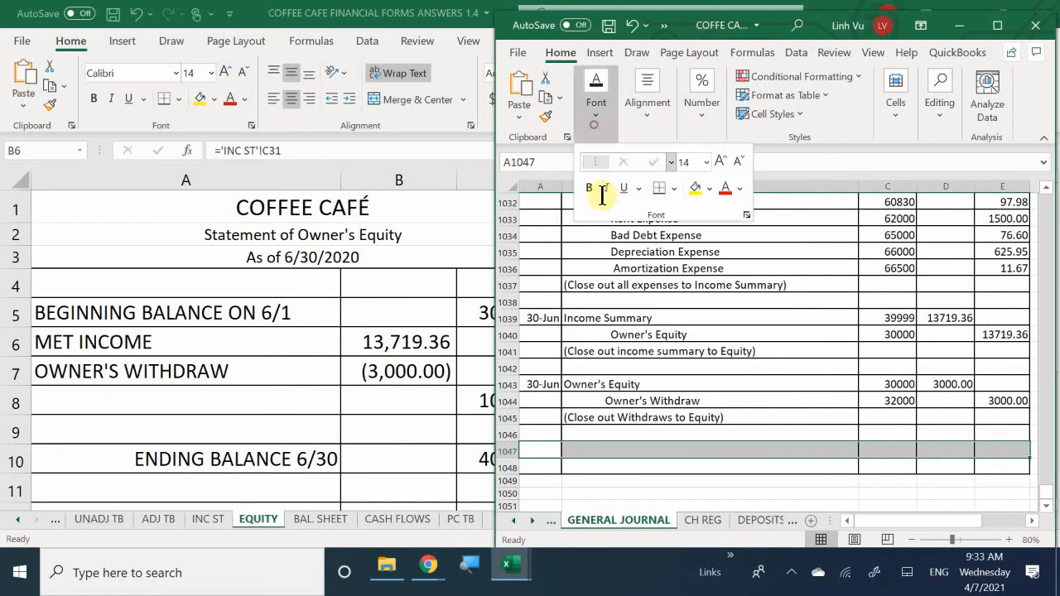
{"action": "left_click", "coordinate": [708, 188]}
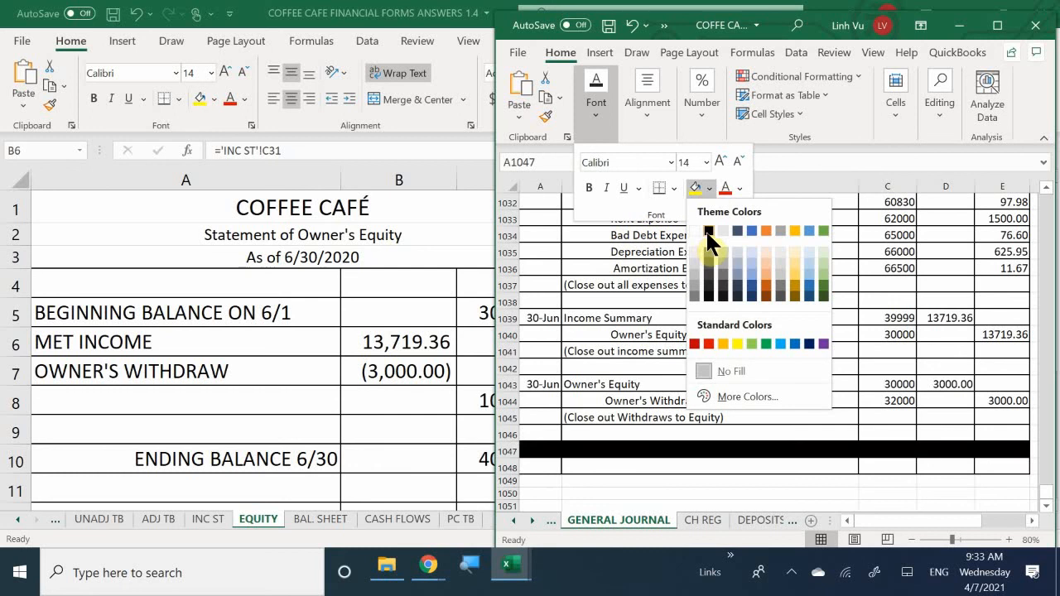
{"action": "left_click", "coordinate": [708, 230]}
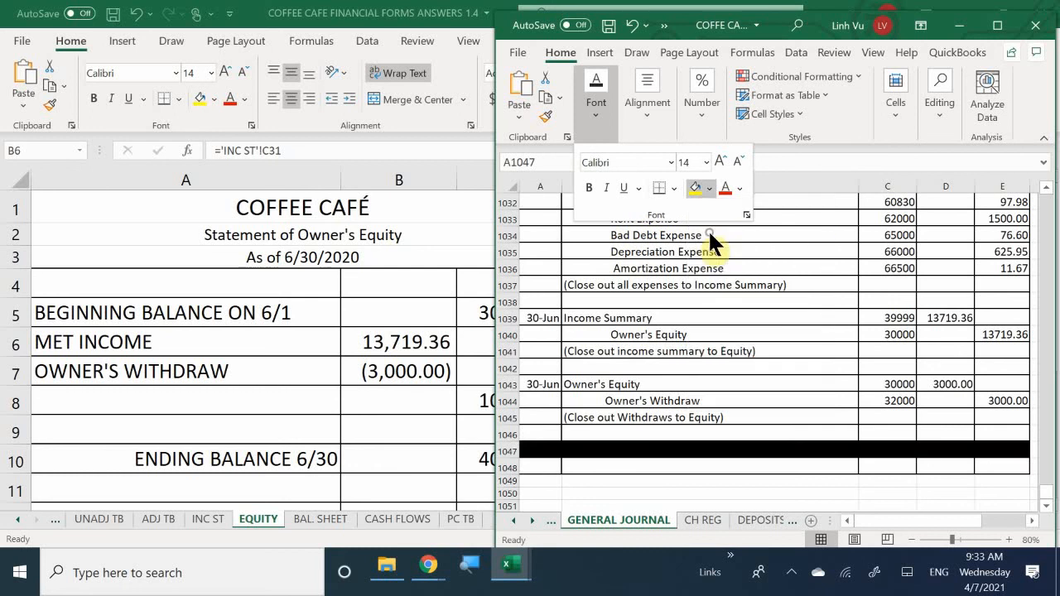
Step: Set the font color of cell B1047 in the black row to white
{"action": "left_click", "coordinate": [587, 451]}
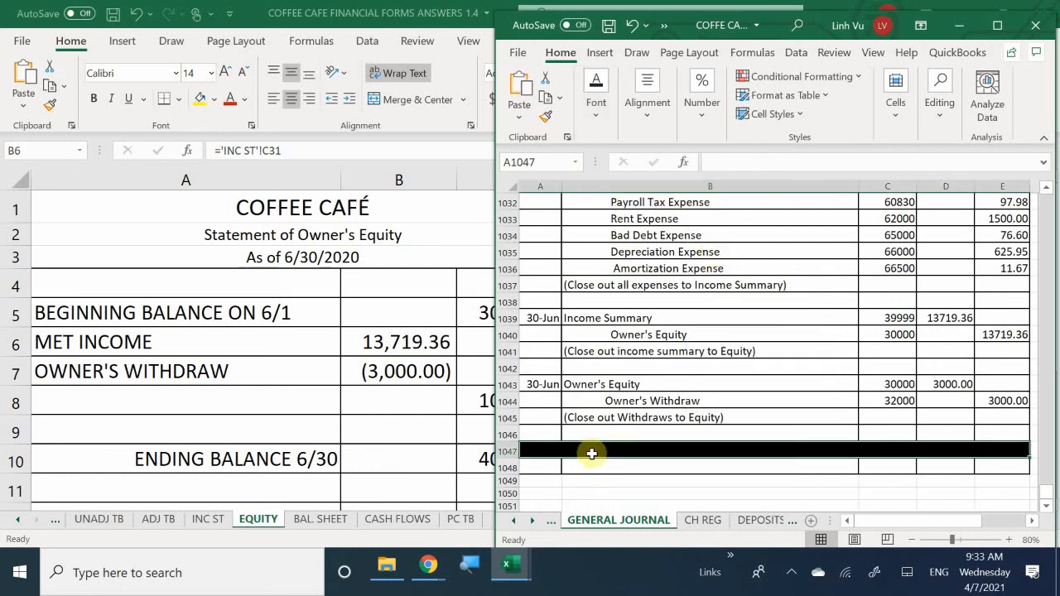
{"action": "left_click", "coordinate": [602, 108]}
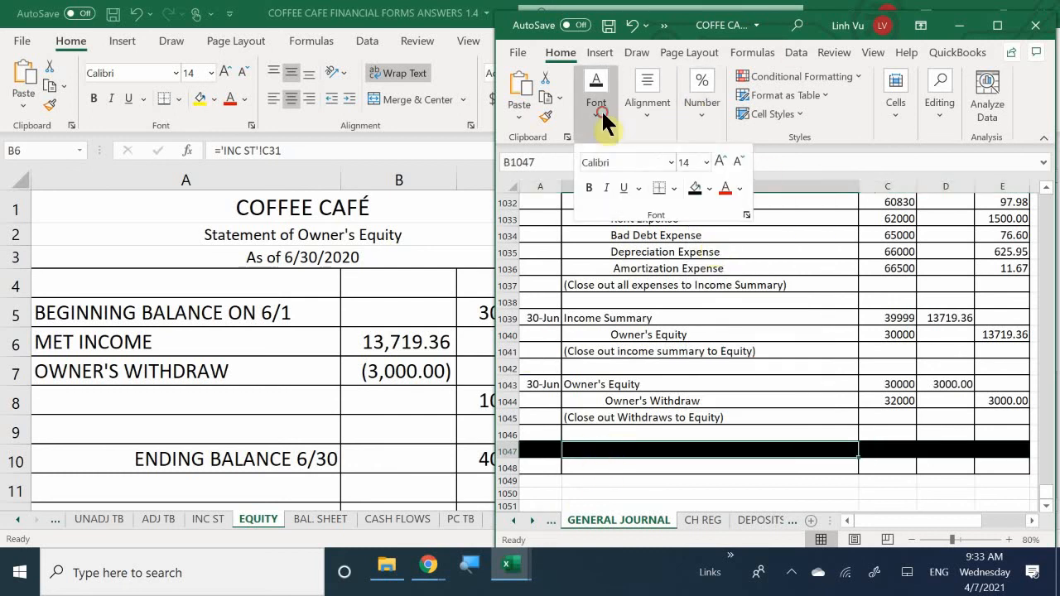
{"action": "left_click", "coordinate": [739, 188]}
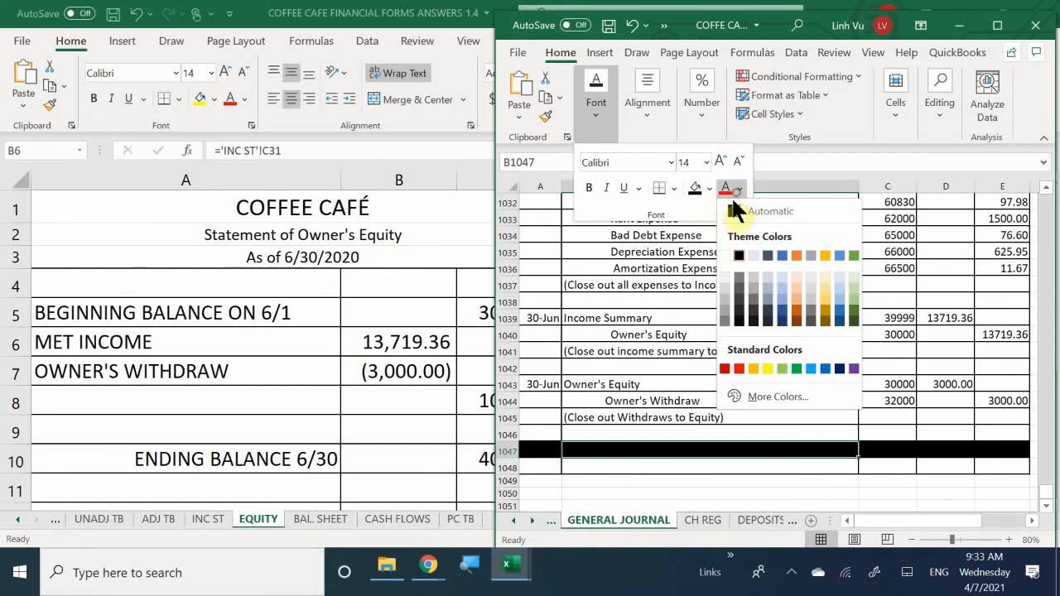
{"action": "left_click", "coordinate": [725, 255]}
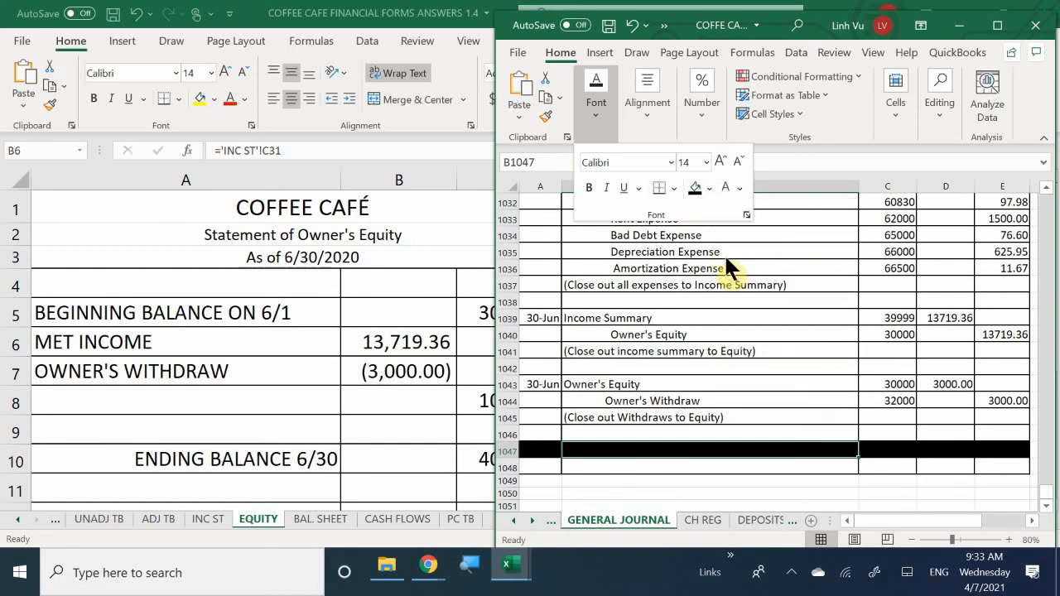
Step: Enter the label "CLOSED BOOKS" in cell B1047 of the general journal
{"action": "left_click", "coordinate": [586, 451]}
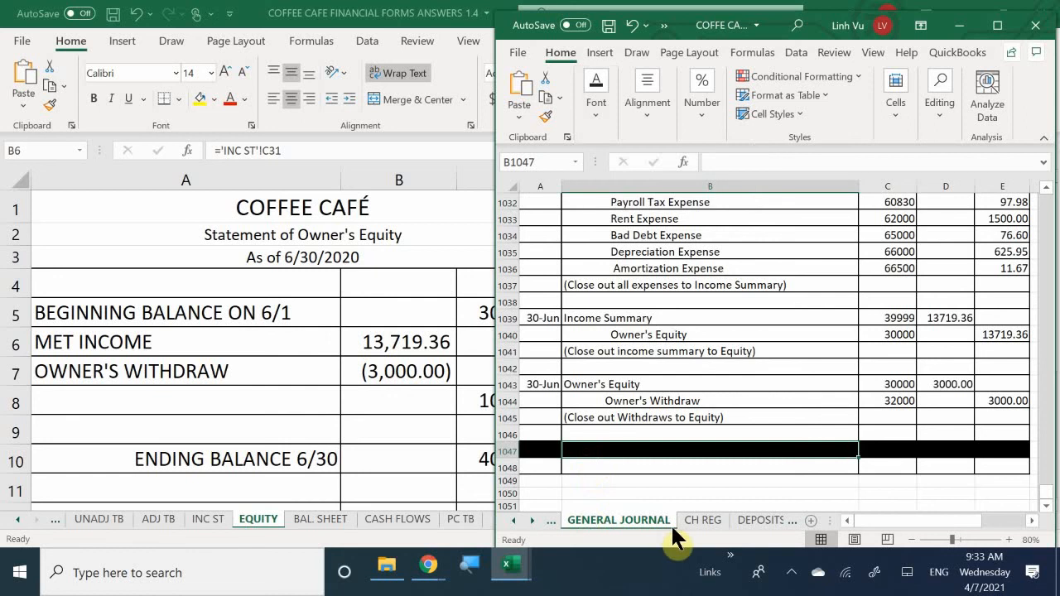
{"action": "type", "text": "C31"}
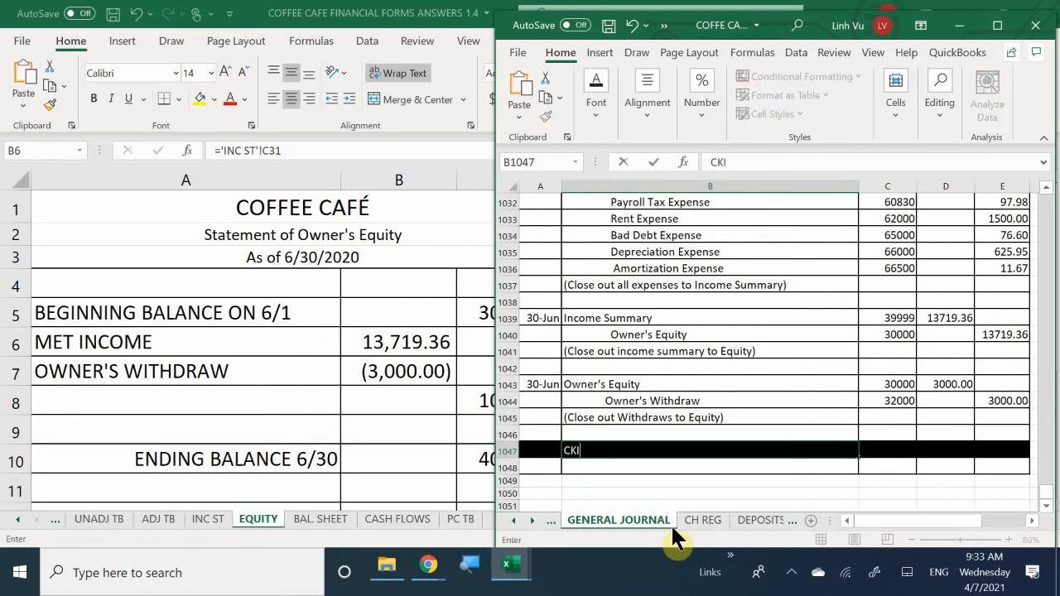
{"action": "key", "text": "BackSpace"}
{"action": "key", "text": "BackSpace"}
{"action": "type", "text": "LOSE B"}
{"action": "key", "text": "BackSpace"}
{"action": "key", "text": "BackSpace"}
{"action": "type", "text": "D BOOKS"}
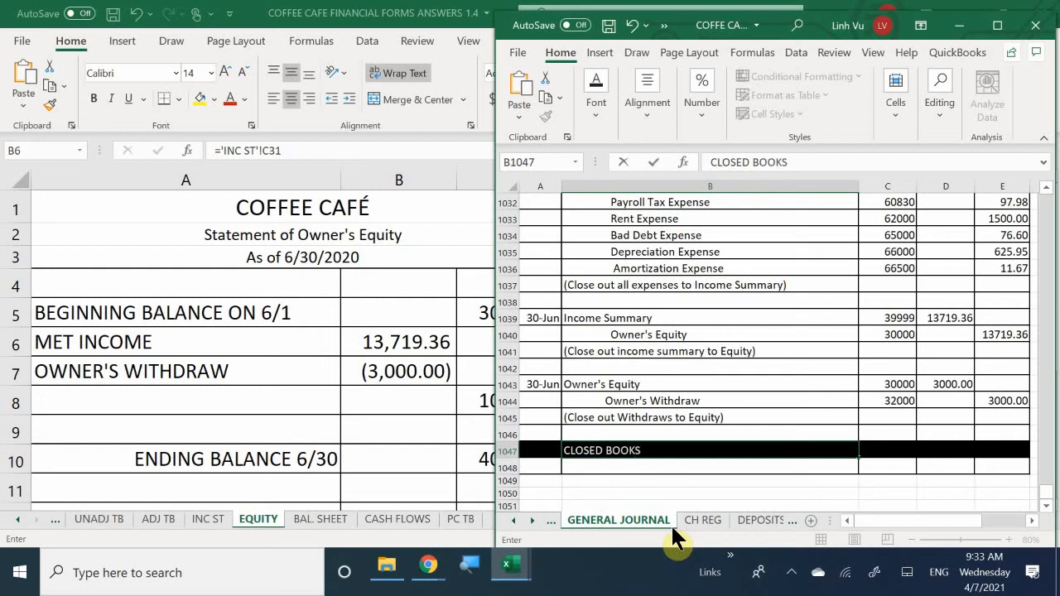
{"action": "key", "text": "Return"}
Step: Save the general journal workbook and look back over its closing entries
{"action": "scroll", "coordinate": [679, 346], "scroll_direction": "down", "scroll_amount": 4}
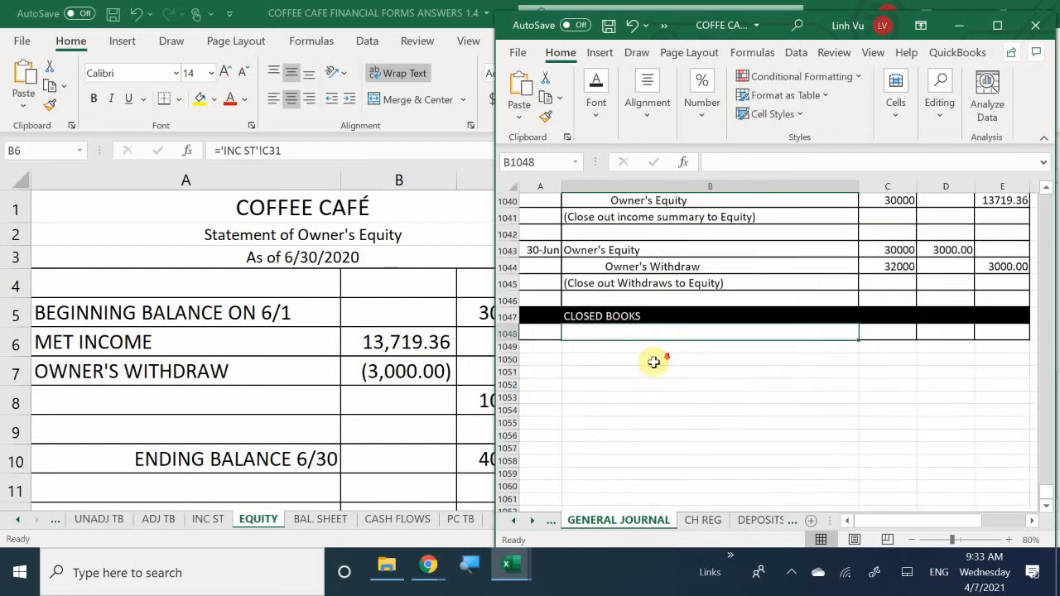
{"action": "scroll", "coordinate": [624, 417], "scroll_direction": "up", "scroll_amount": 2}
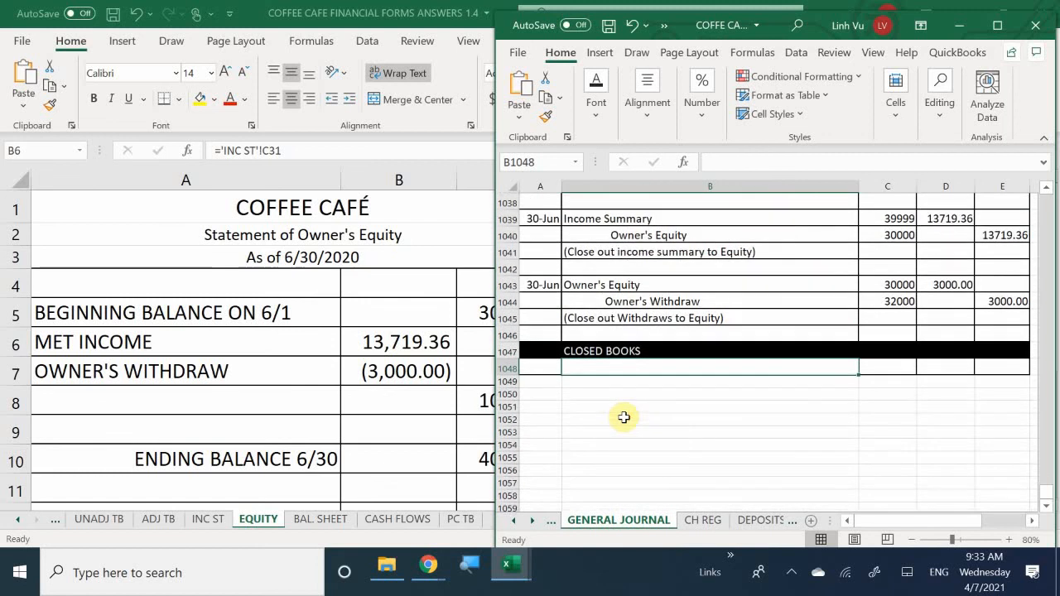
{"action": "key", "text": "ctrl+s"}
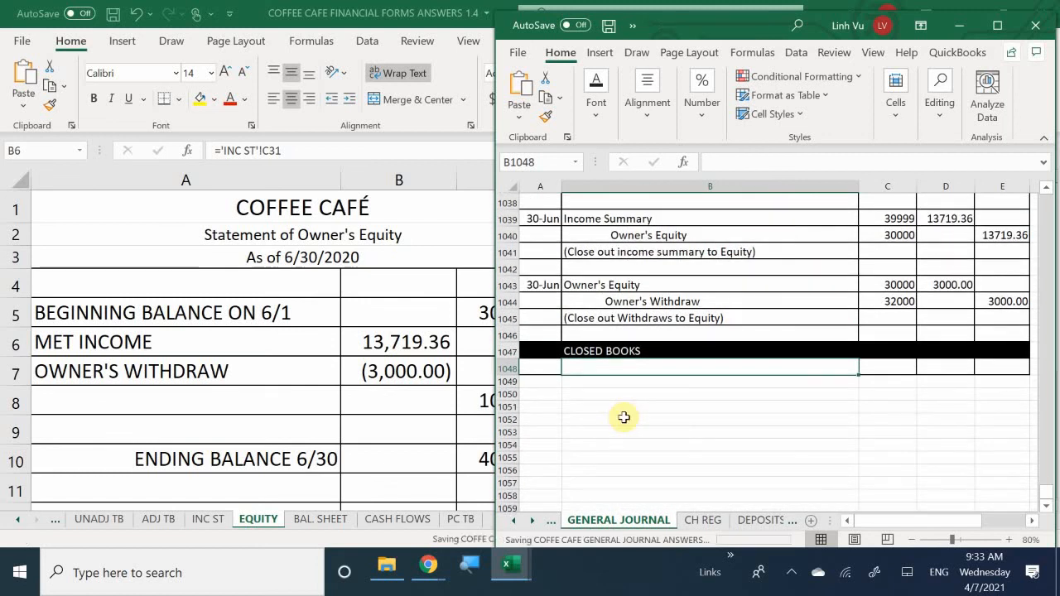
{"action": "left_click", "coordinate": [623, 417]}
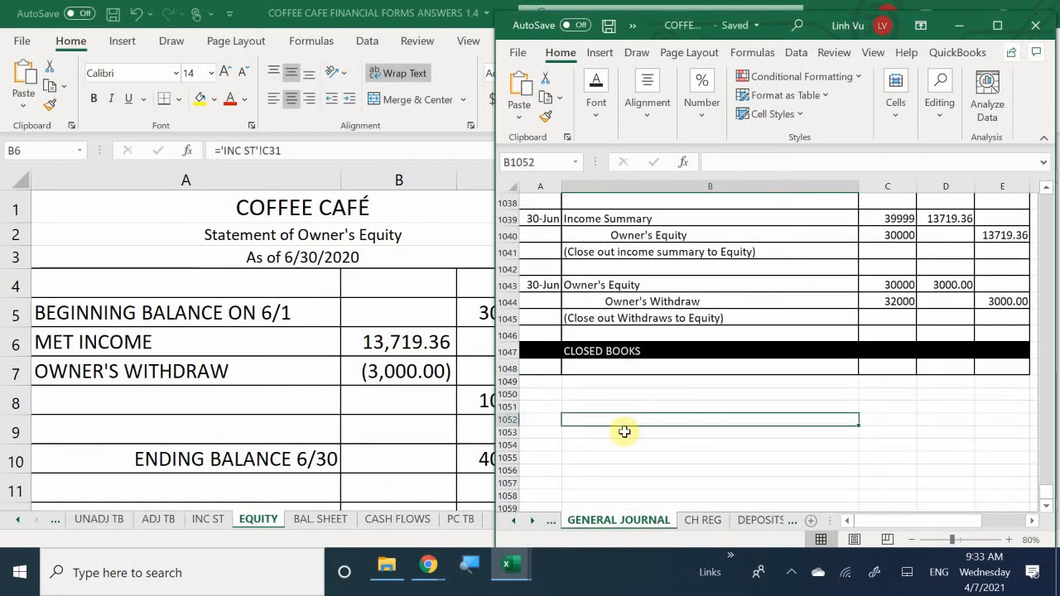
{"action": "scroll", "coordinate": [623, 431], "scroll_direction": "up", "scroll_amount": 2}
{"action": "scroll", "coordinate": [624, 431], "scroll_direction": "up", "scroll_amount": 11}
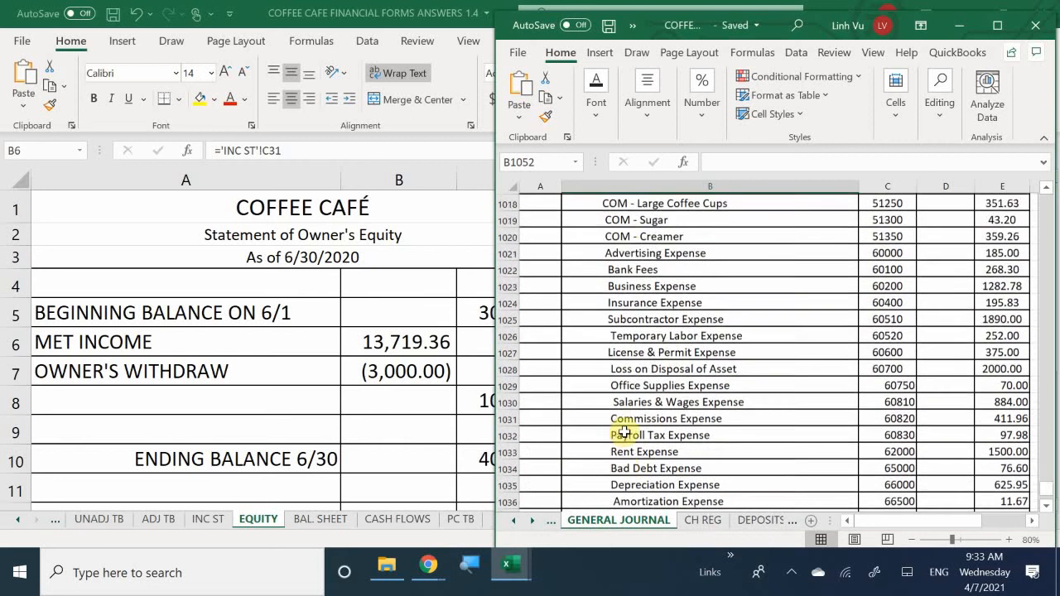
{"action": "scroll", "coordinate": [624, 432], "scroll_direction": "up", "scroll_amount": 6}
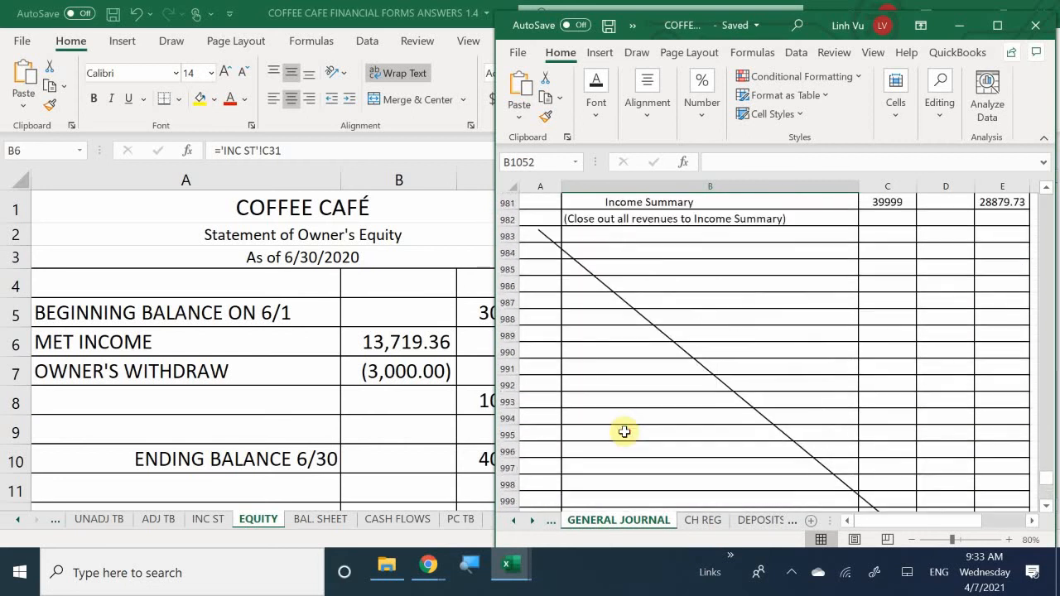
Step: Switch to the ledger workbook showing the Owner's Equity account and save it
{"action": "left_click", "coordinate": [376, 432]}
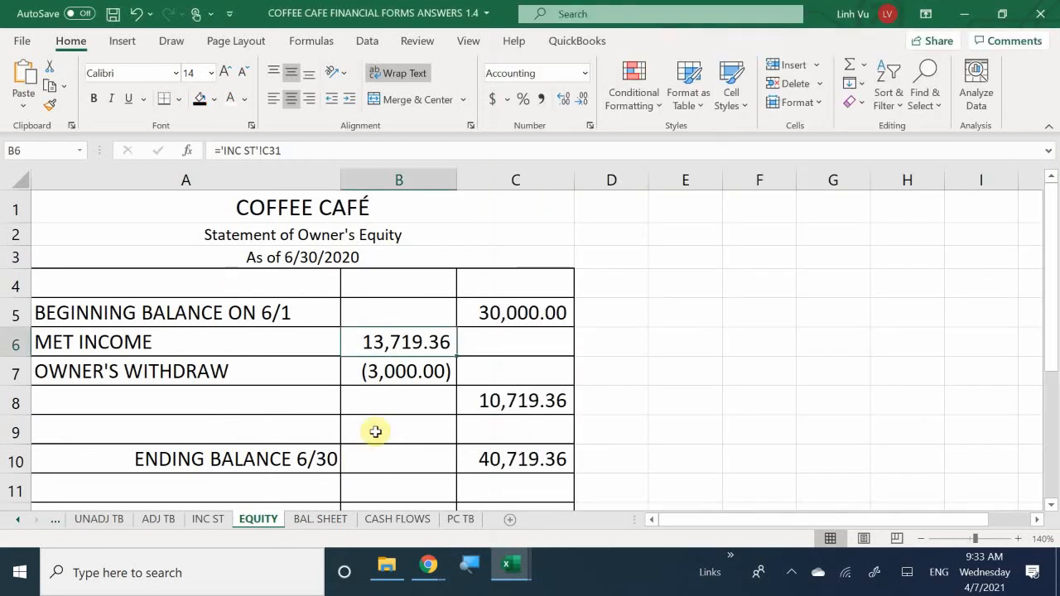
{"action": "left_click", "coordinate": [510, 570]}
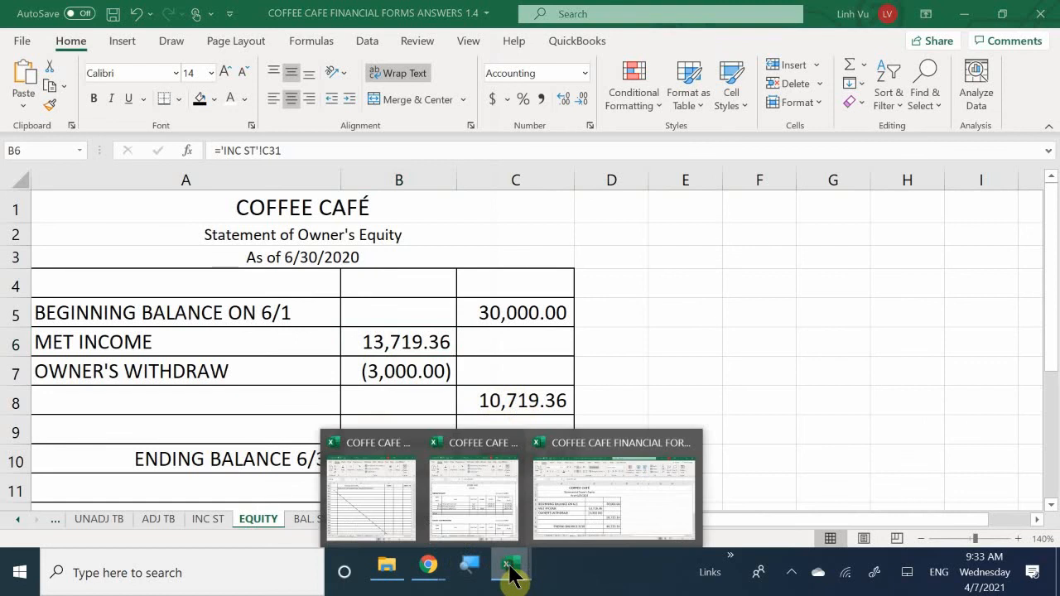
{"action": "left_click", "coordinate": [483, 482]}
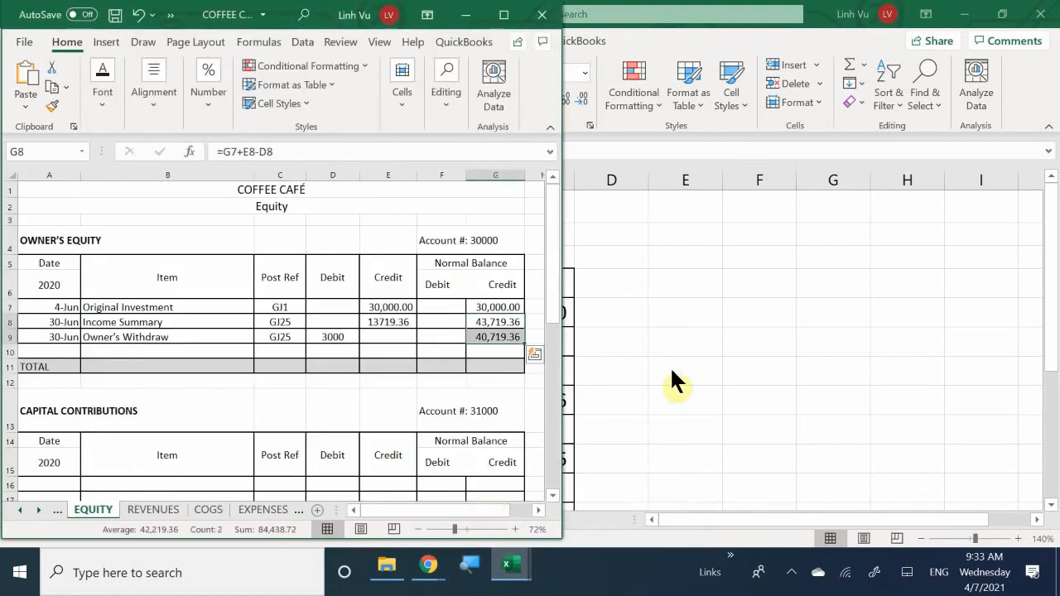
{"action": "left_click", "coordinate": [412, 396]}
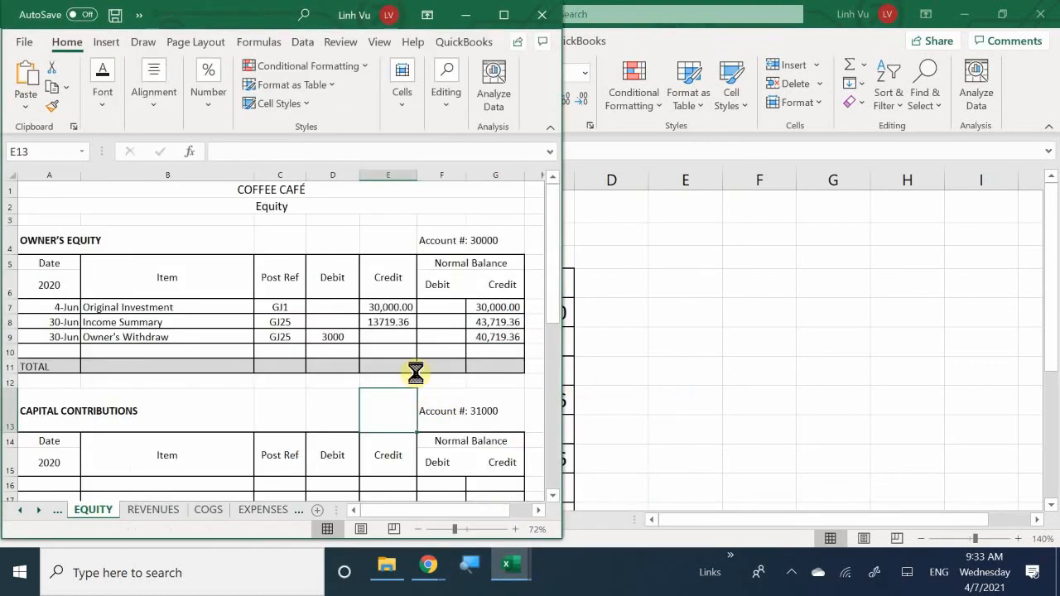
Step: Switch to the COFFEE CAFE FINANCIAL FORMS ANSWERS 1.4 workbook and review assets, liabilities, equity and totals on its BAL. SHEET sheet
{"action": "left_click", "coordinate": [507, 568]}
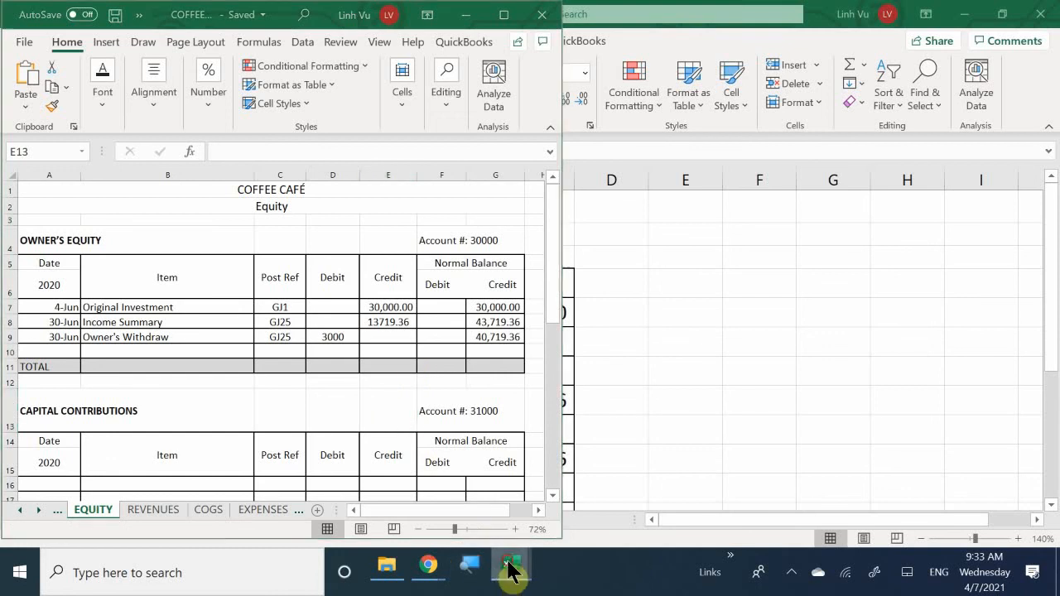
{"action": "left_click", "coordinate": [621, 472]}
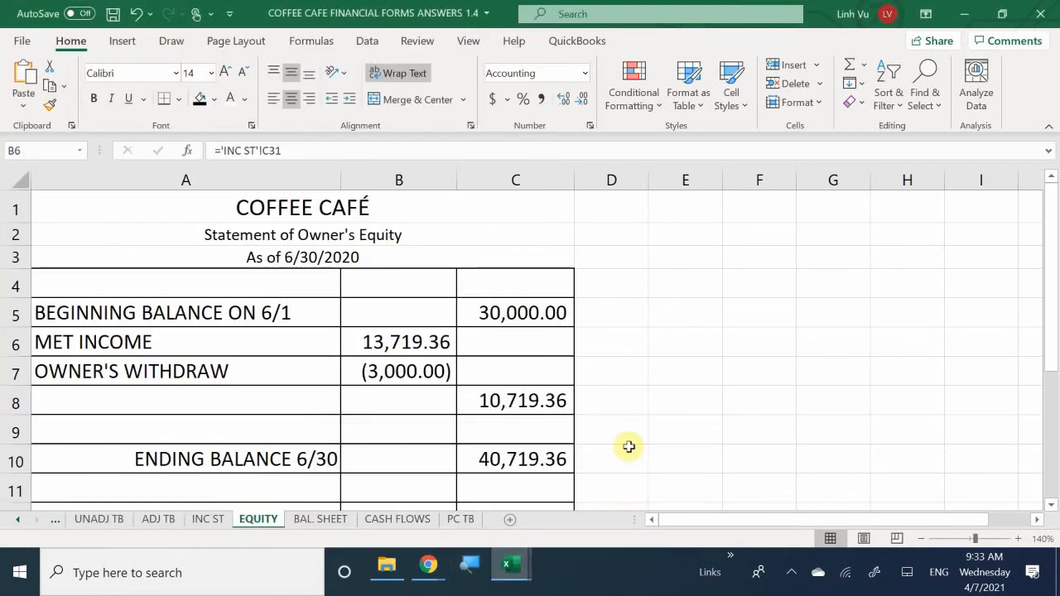
{"action": "scroll", "coordinate": [641, 394], "scroll_direction": "down", "scroll_amount": 3}
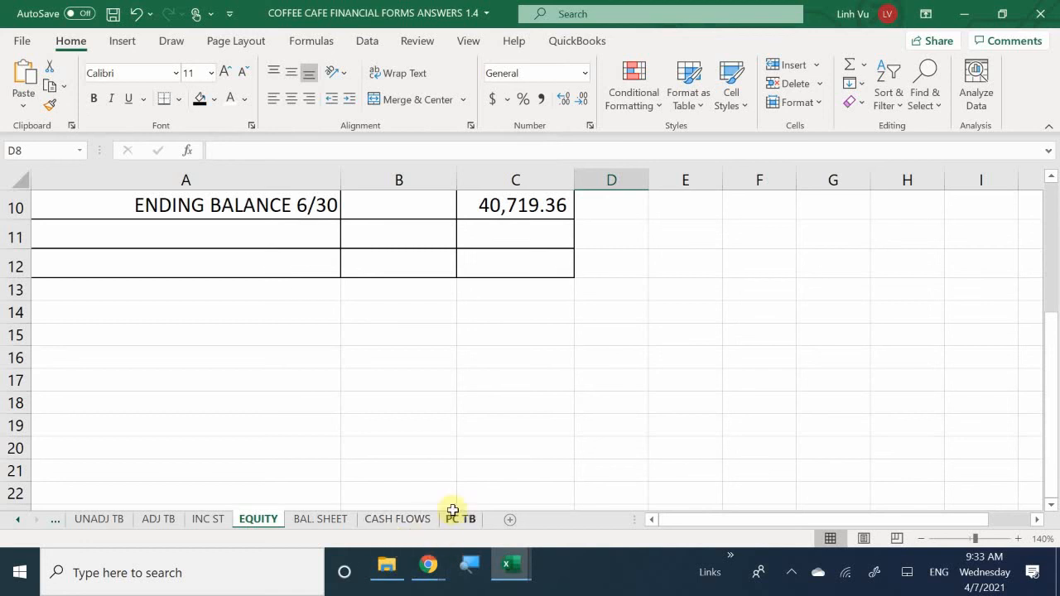
{"action": "left_click", "coordinate": [317, 518]}
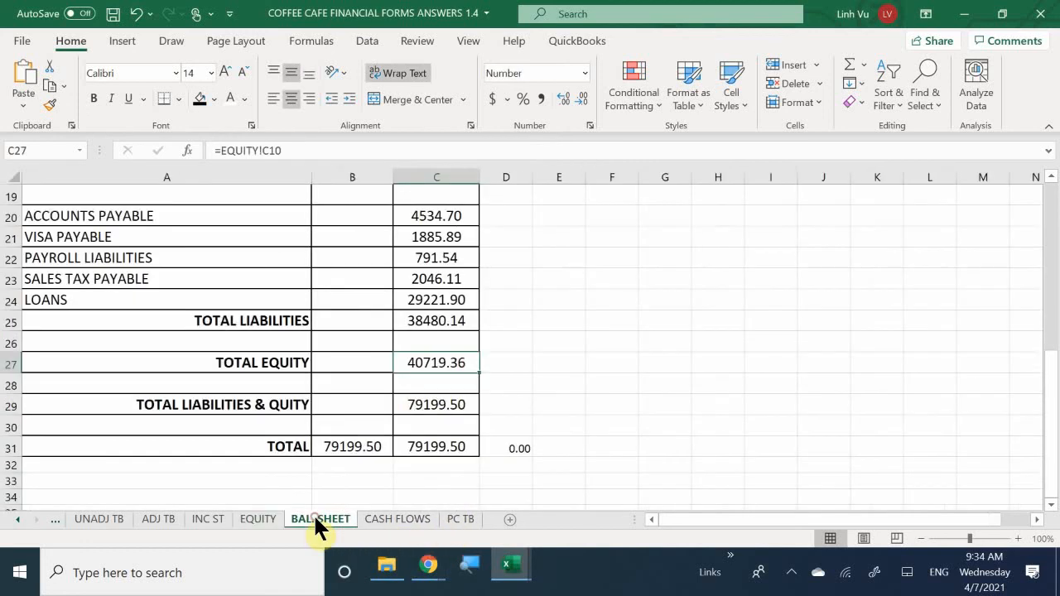
{"action": "scroll", "coordinate": [456, 364], "scroll_direction": "up", "scroll_amount": 5}
{"action": "scroll", "coordinate": [460, 371], "scroll_direction": "up", "scroll_amount": 1}
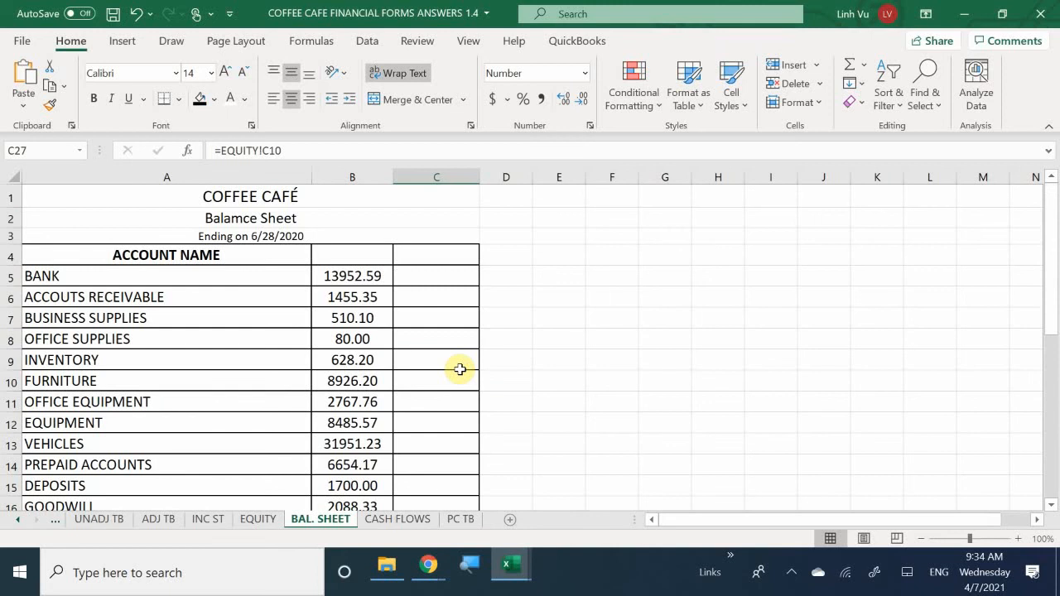
{"action": "scroll", "coordinate": [459, 369], "scroll_direction": "down", "scroll_amount": 3}
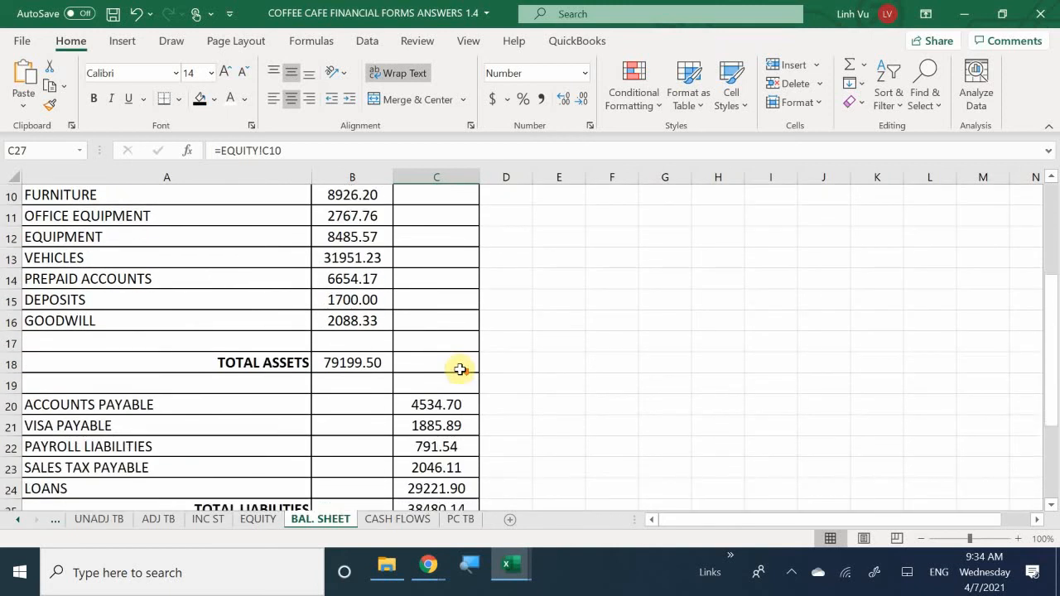
{"action": "scroll", "coordinate": [460, 369], "scroll_direction": "down", "scroll_amount": 3}
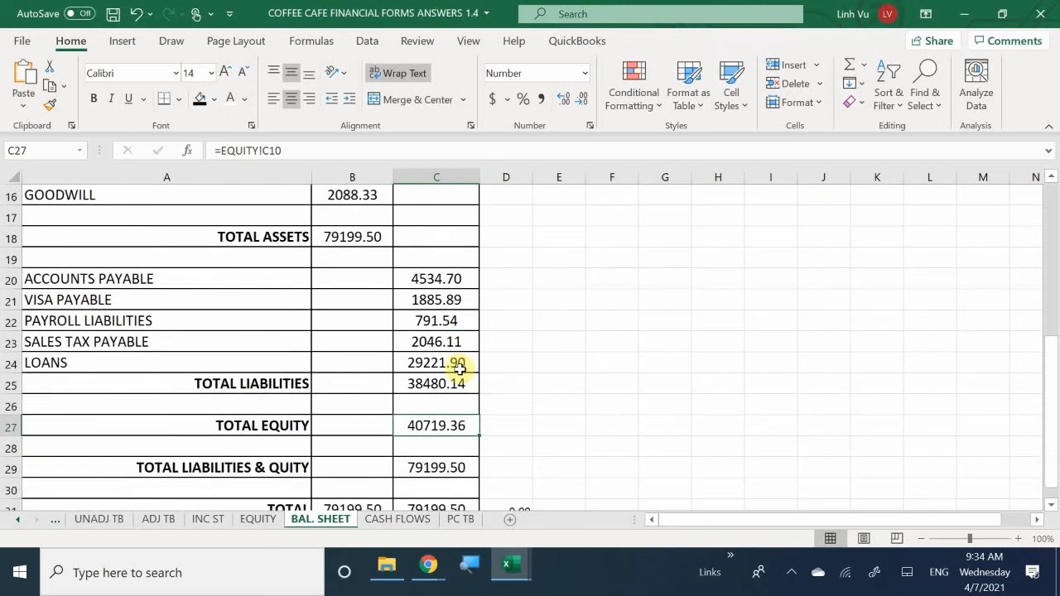
{"action": "scroll", "coordinate": [458, 368], "scroll_direction": "down", "scroll_amount": 1}
{"action": "scroll", "coordinate": [464, 367], "scroll_direction": "up", "scroll_amount": 2}
{"action": "scroll", "coordinate": [491, 316], "scroll_direction": "up", "scroll_amount": 5}
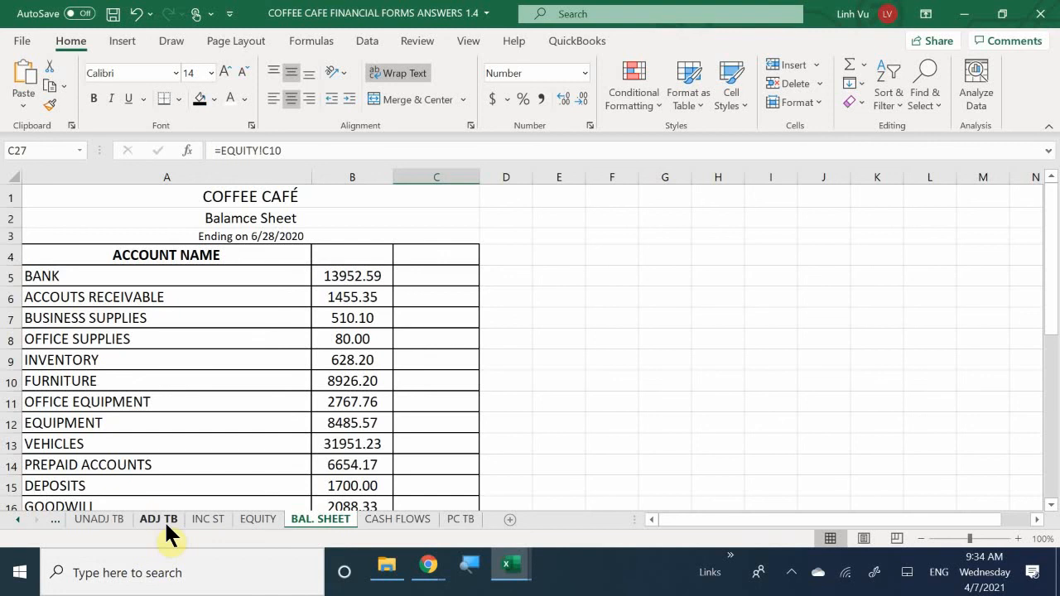
{"action": "scroll", "coordinate": [364, 348], "scroll_direction": "down", "scroll_amount": 3}
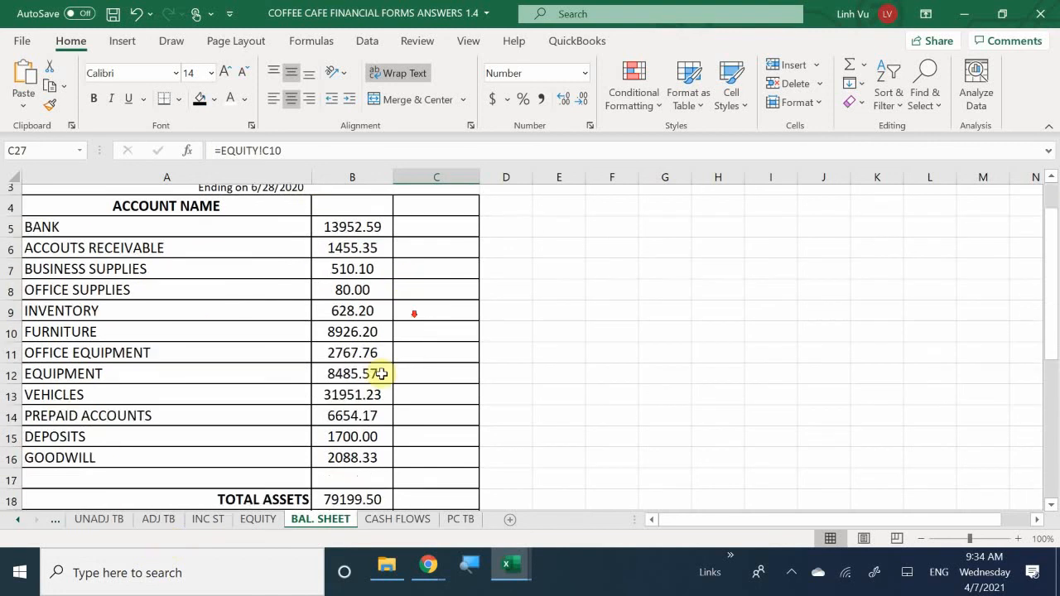
{"action": "scroll", "coordinate": [331, 373], "scroll_direction": "down", "scroll_amount": 2}
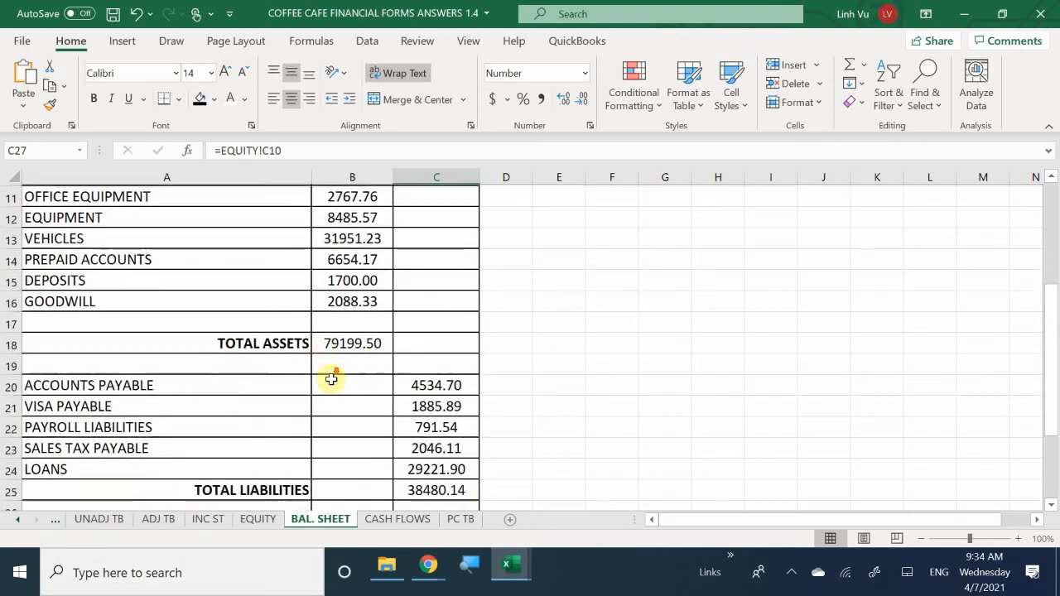
{"action": "scroll", "coordinate": [364, 468], "scroll_direction": "down", "scroll_amount": 1}
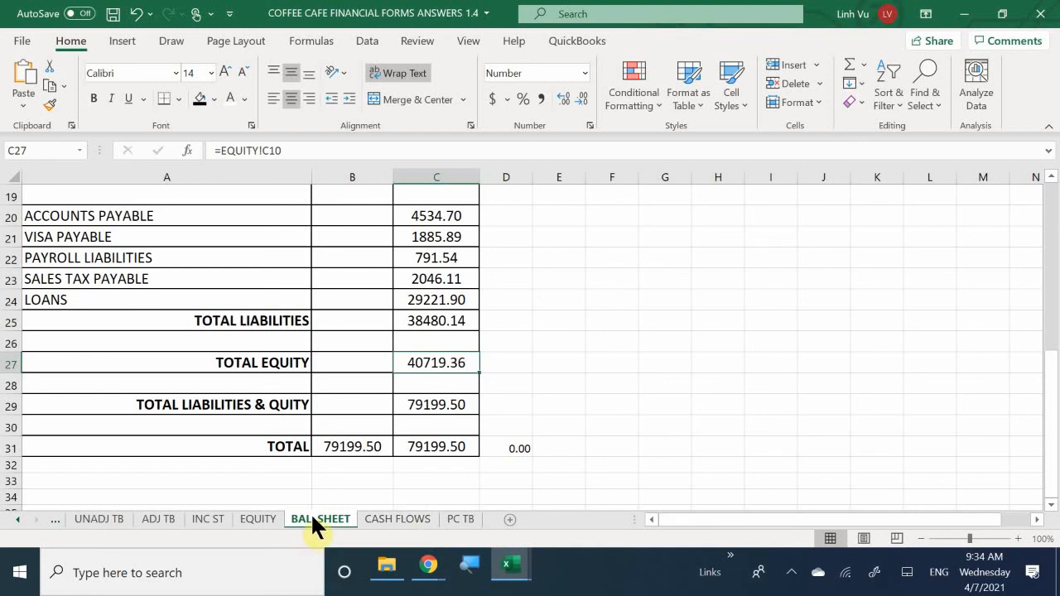
Step: Create a copy of the BAL. SHEET worksheet in the same workbook, placed before the PC TB sheet
{"action": "scroll", "coordinate": [249, 348], "scroll_direction": "up", "scroll_amount": 6}
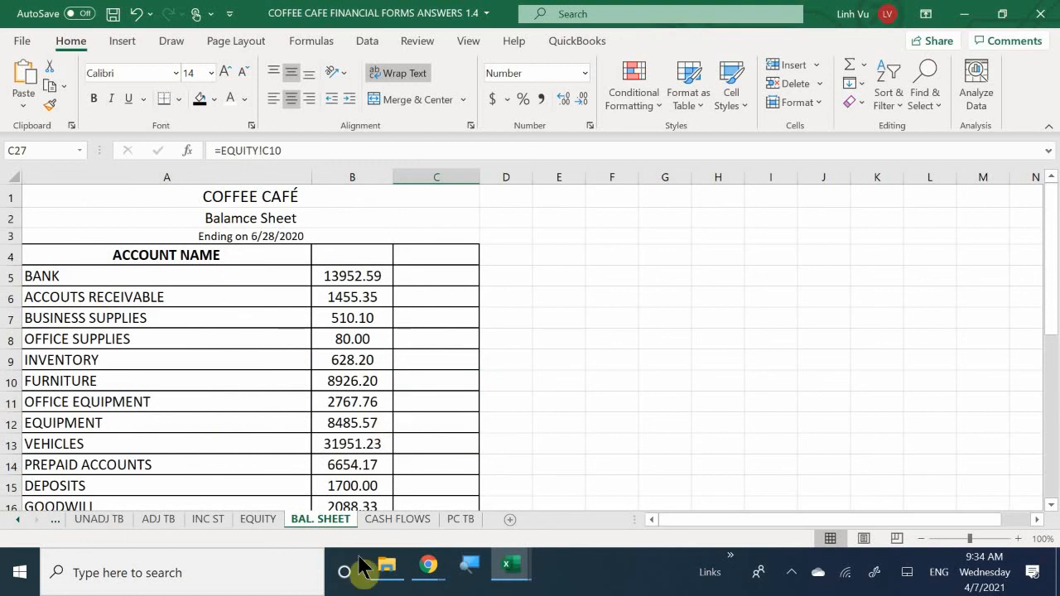
{"action": "right_click", "coordinate": [318, 516]}
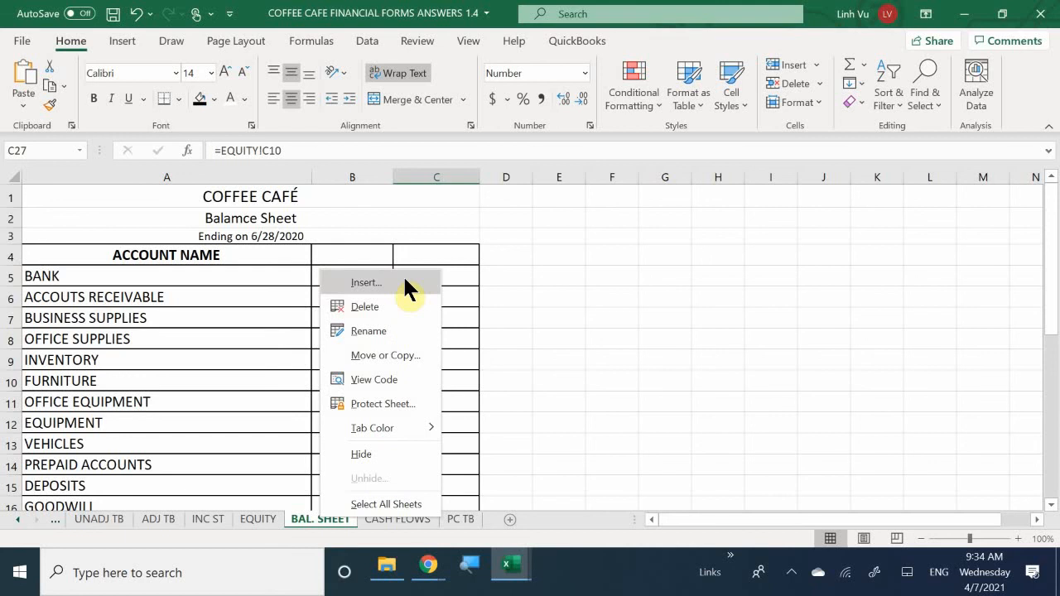
{"action": "left_click", "coordinate": [385, 354]}
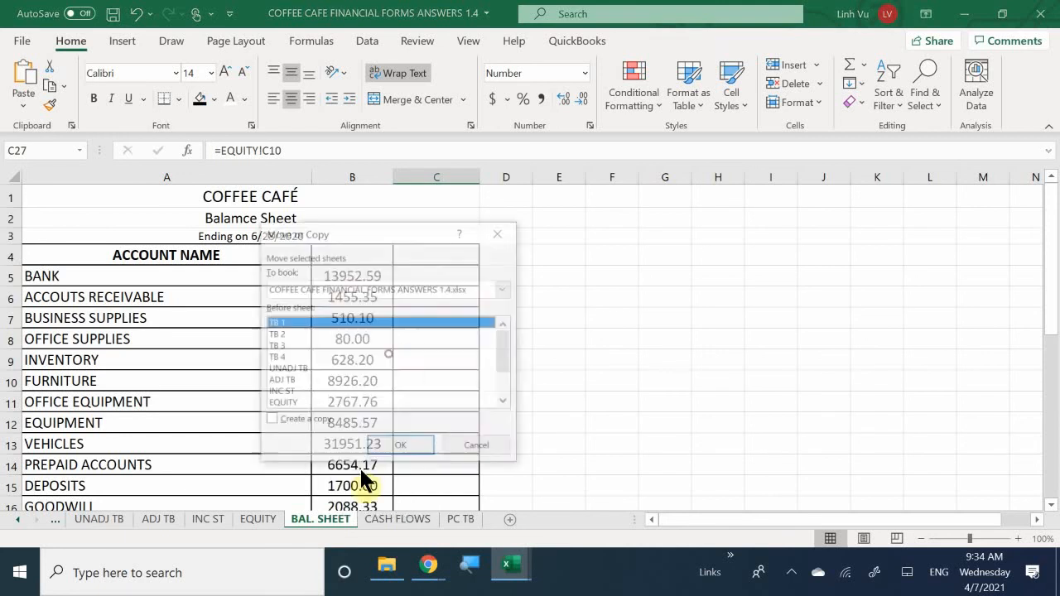
{"action": "left_click", "coordinate": [308, 419]}
{"action": "scroll", "coordinate": [330, 364], "scroll_direction": "down", "scroll_amount": 2}
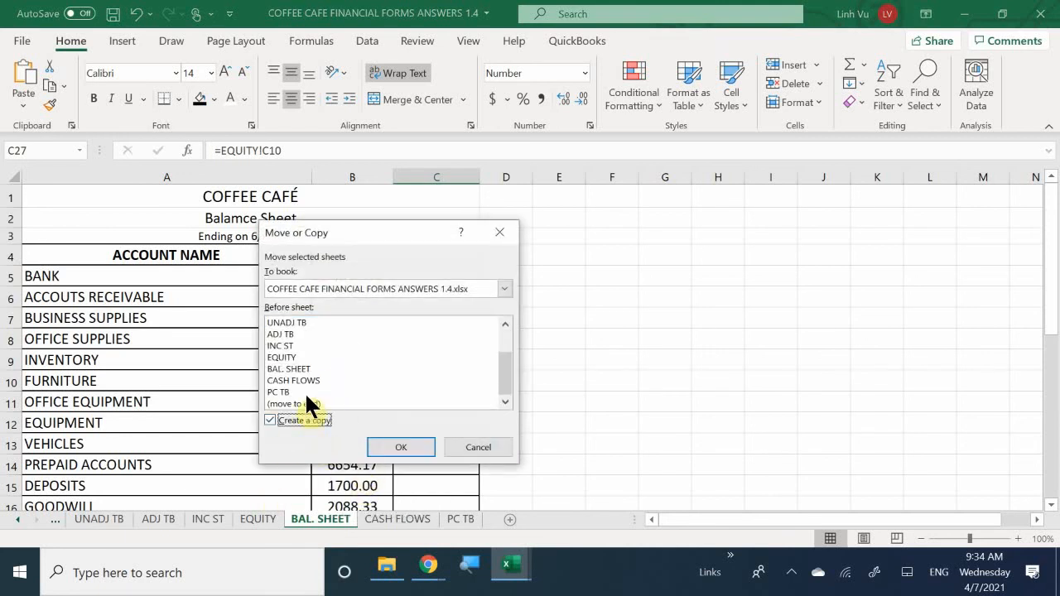
{"action": "left_click", "coordinate": [277, 391]}
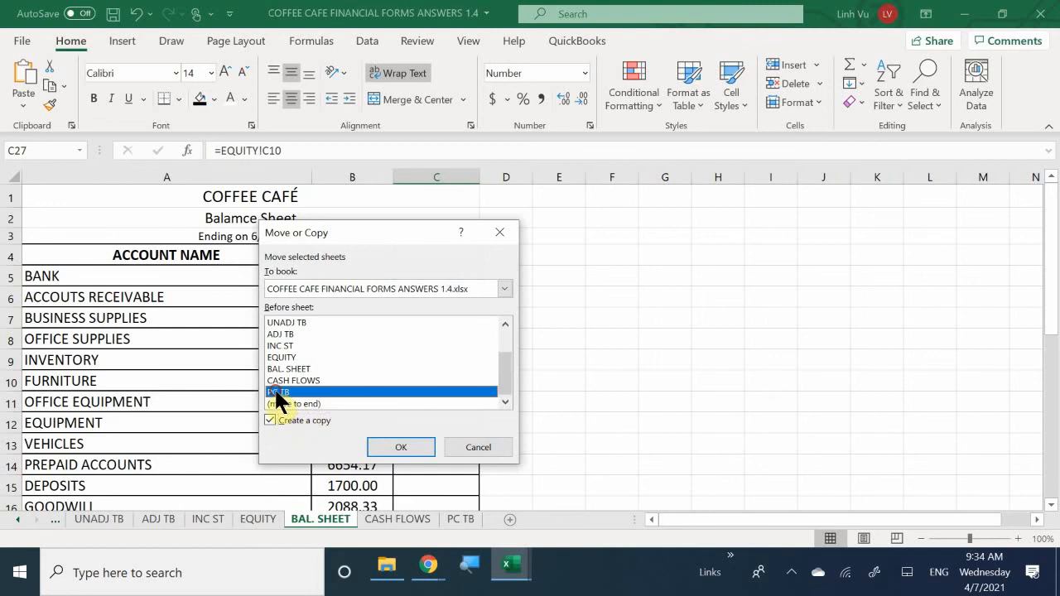
{"action": "left_click", "coordinate": [389, 447]}
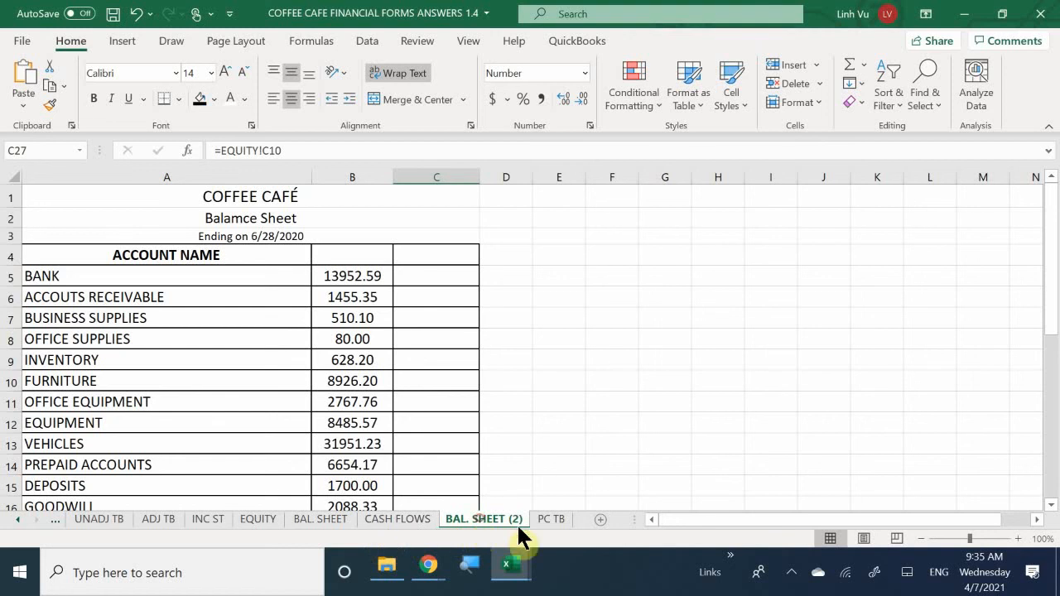
Step: Permanently delete the old blank PC TB worksheet
{"action": "left_click", "coordinate": [548, 520]}
{"action": "right_click", "coordinate": [552, 521]}
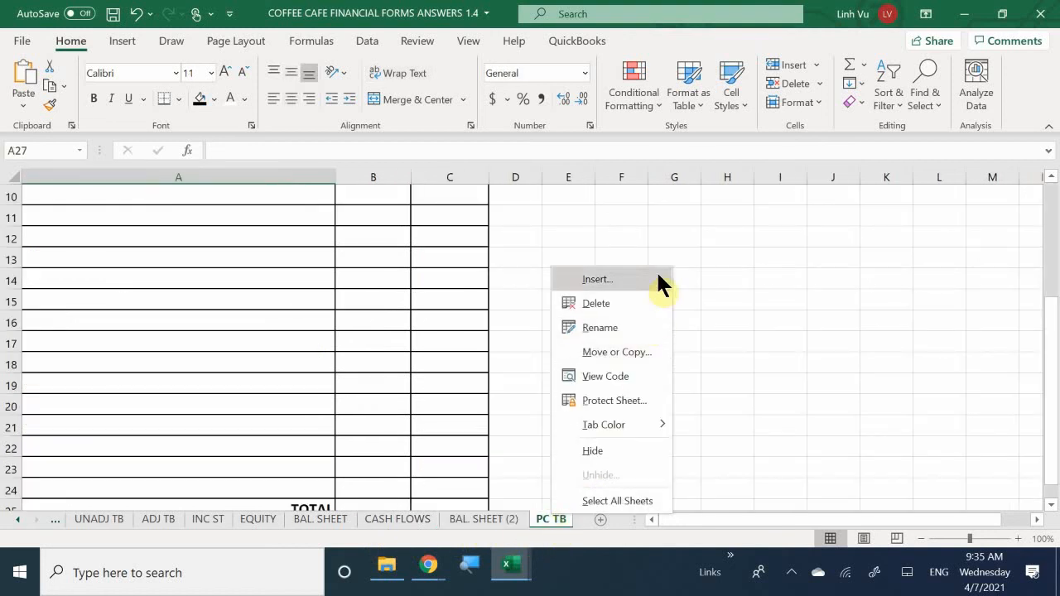
{"action": "left_click", "coordinate": [629, 304]}
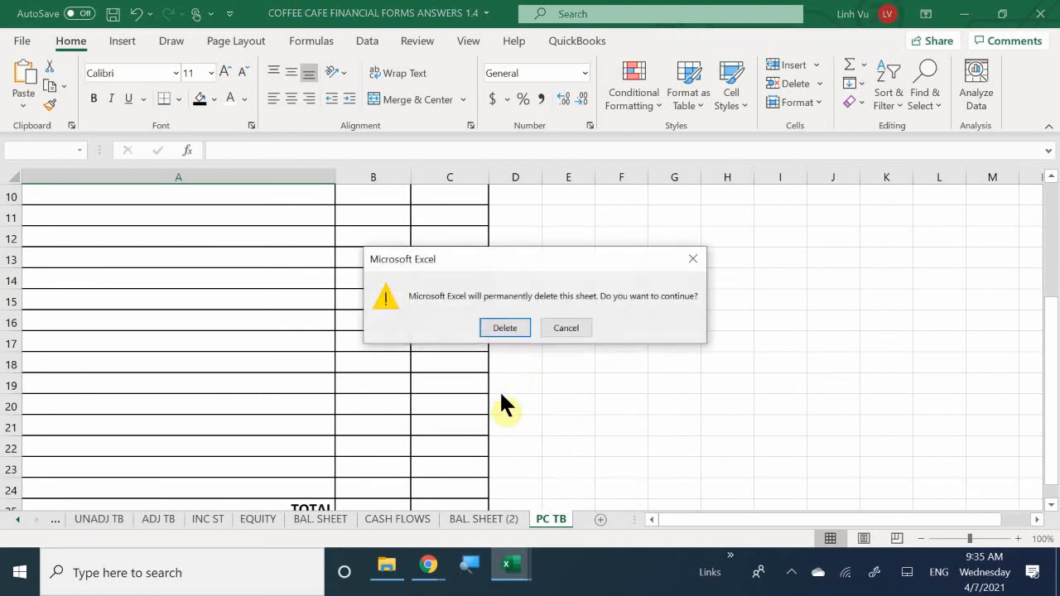
{"action": "left_click", "coordinate": [505, 326]}
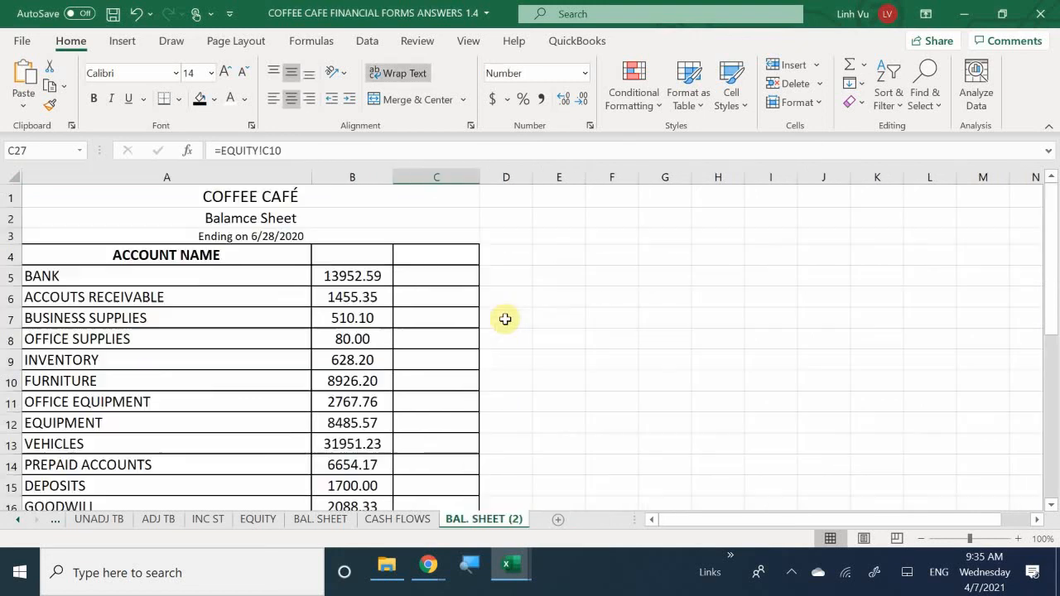
Step: Rename the copied balance sheet worksheet as PC TB
{"action": "left_click", "coordinate": [489, 516]}
{"action": "double_click", "coordinate": [489, 517]}
{"action": "key", "text": "BackSpace"}
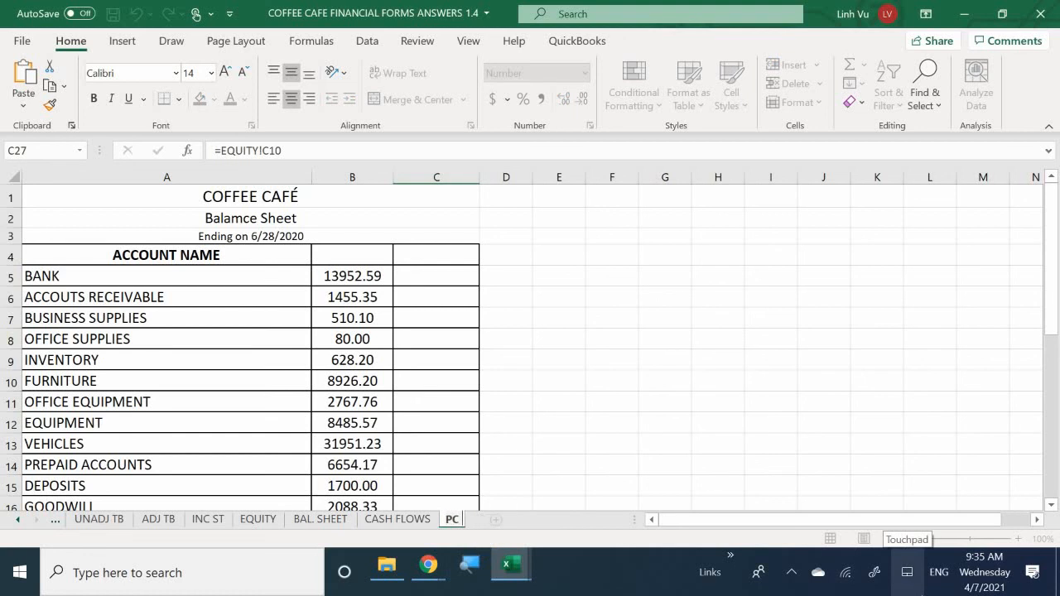
{"action": "type", "text": "PC TB"}
{"action": "key", "text": "Return"}
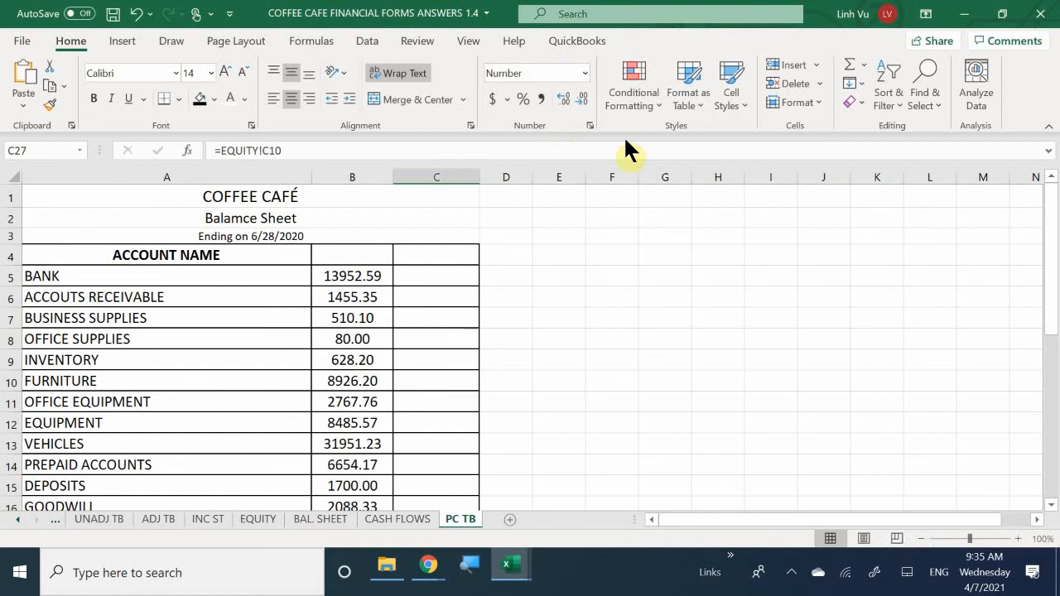
Step: Replace the statement title in cell A2 of the PC TB sheet with "Post Closing Trial Balance"
{"action": "left_click", "coordinate": [205, 234]}
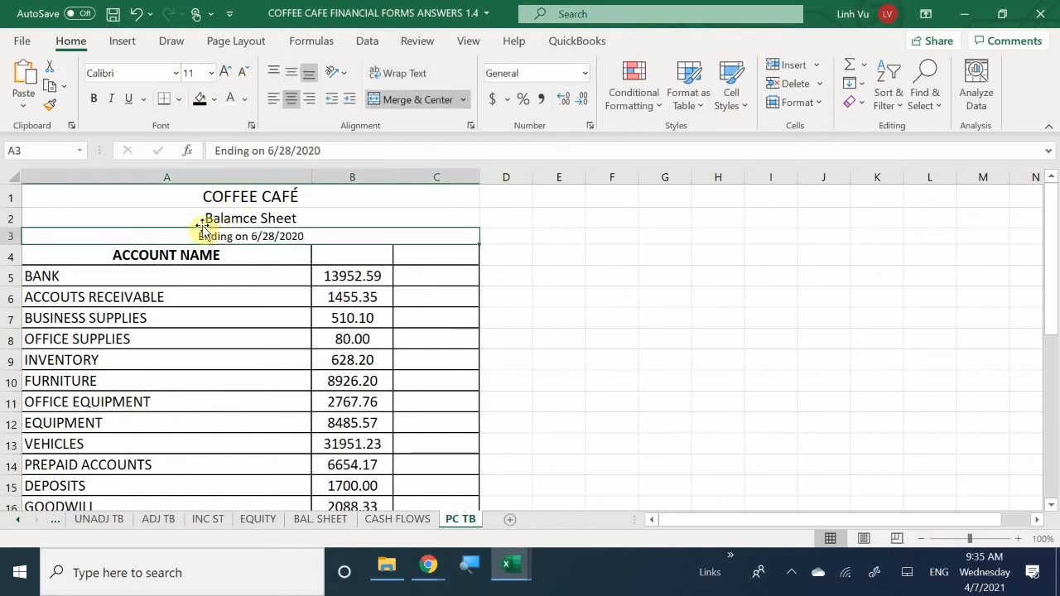
{"action": "left_click", "coordinate": [208, 215]}
{"action": "double_click", "coordinate": [277, 218]}
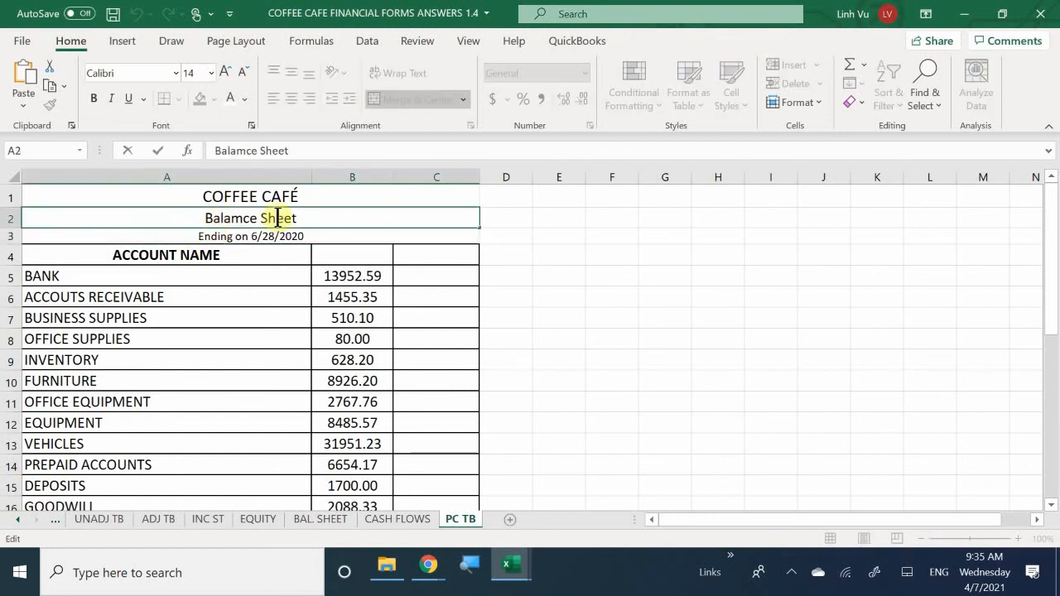
{"action": "left_click_drag", "start_coordinate": [296, 218], "coordinate": [164, 225]}
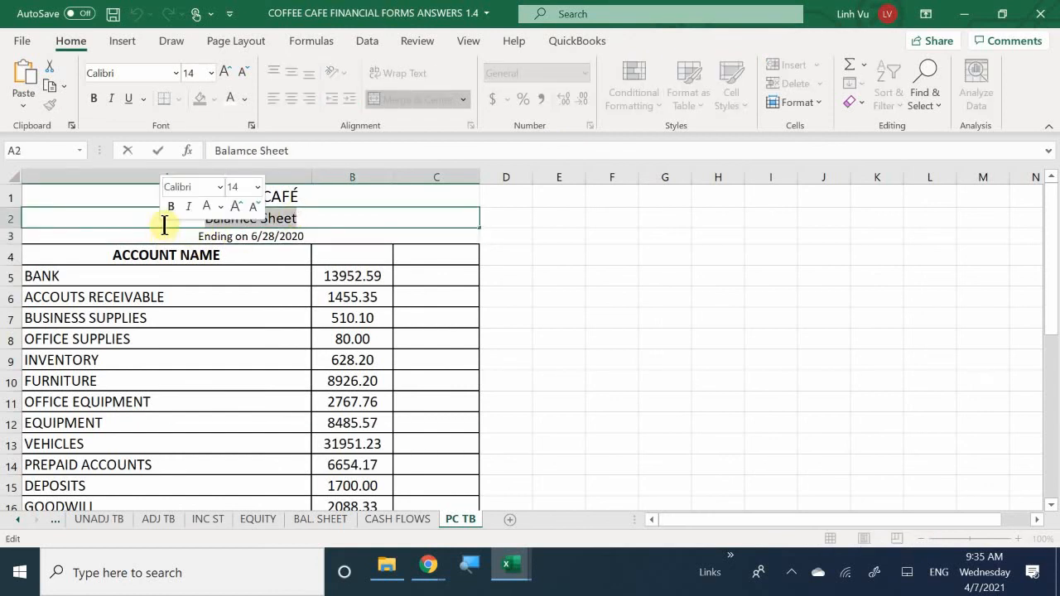
{"action": "key", "text": "BackSpace"}
{"action": "type", "text": "Po"}
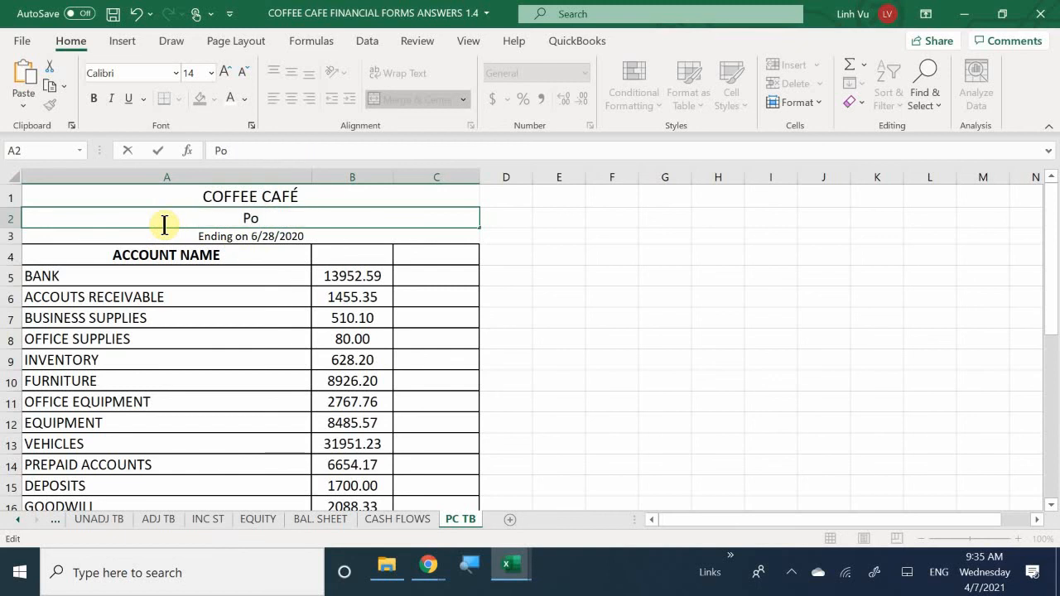
{"action": "type", "text": "st Closing T"}
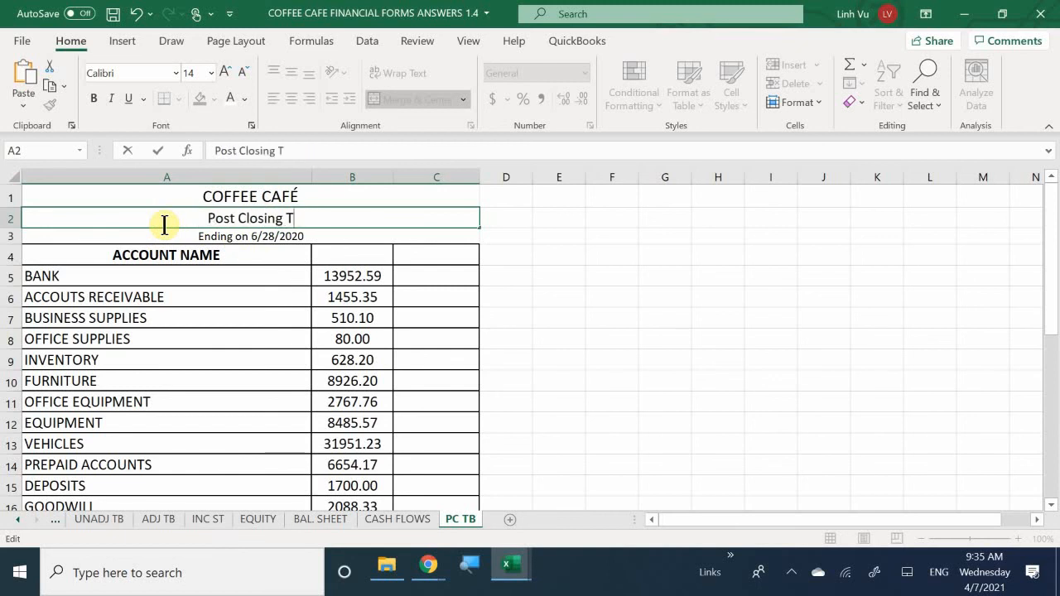
{"action": "type", "text": "rial"}
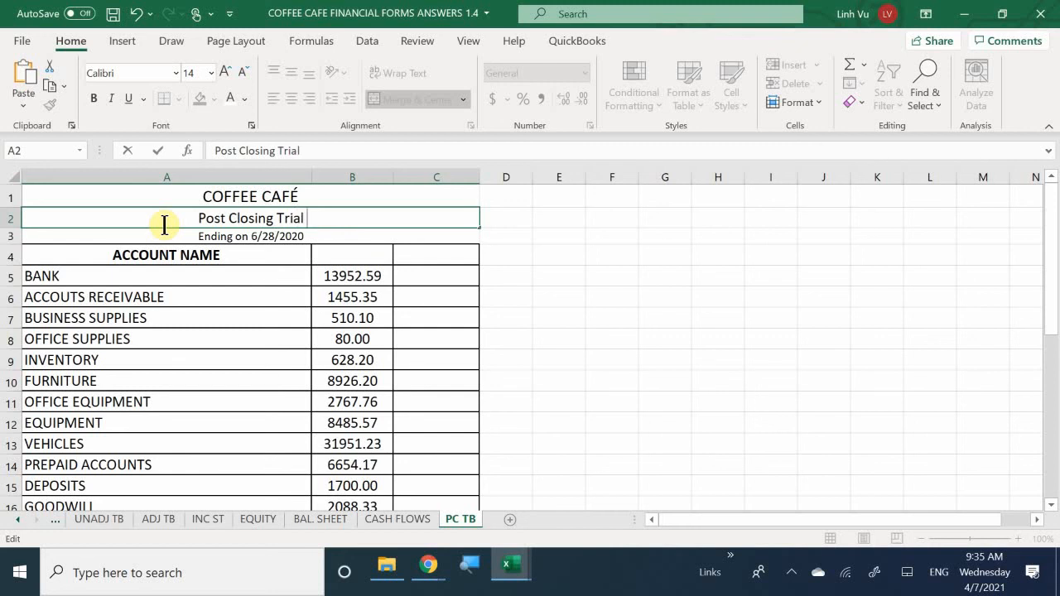
{"action": "type", "text": " VB"}
{"action": "key", "text": "BackSpace"}
{"action": "key", "text": "BackSpace"}
{"action": "type", "text": "B"}
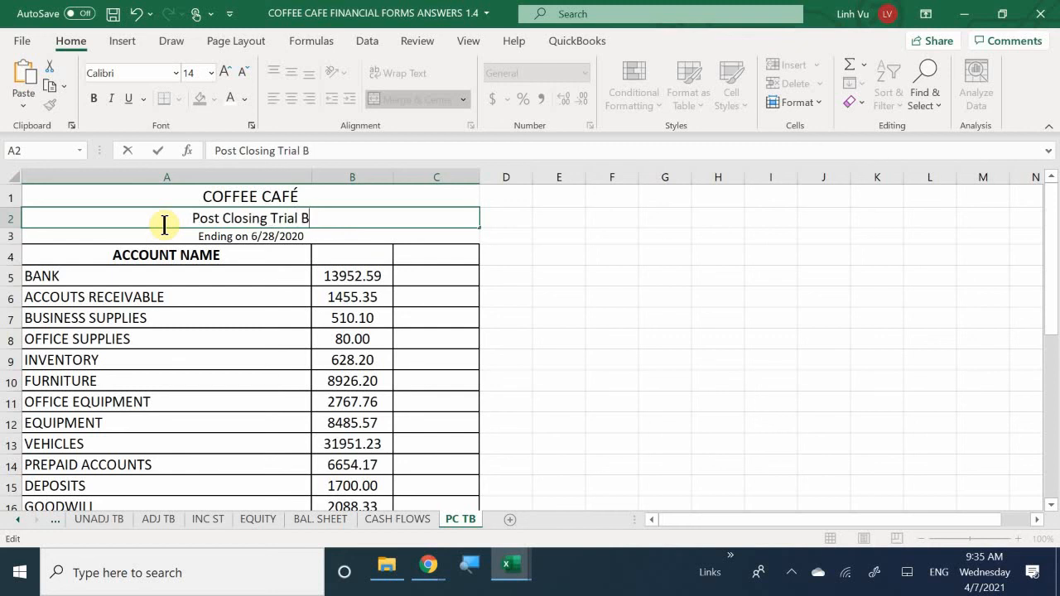
{"action": "type", "text": "alance"}
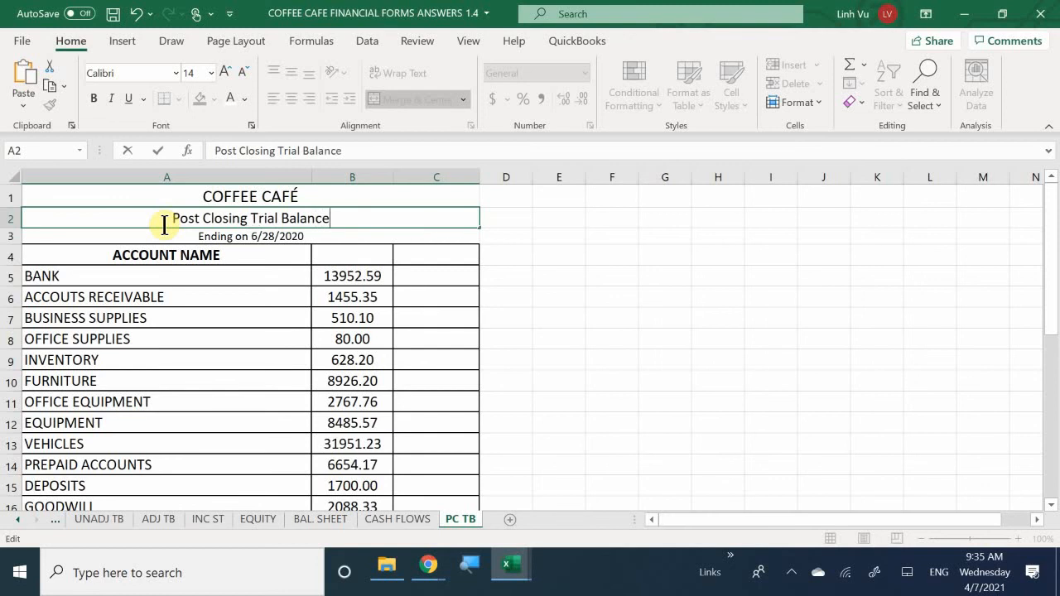
{"action": "key", "text": "Return"}
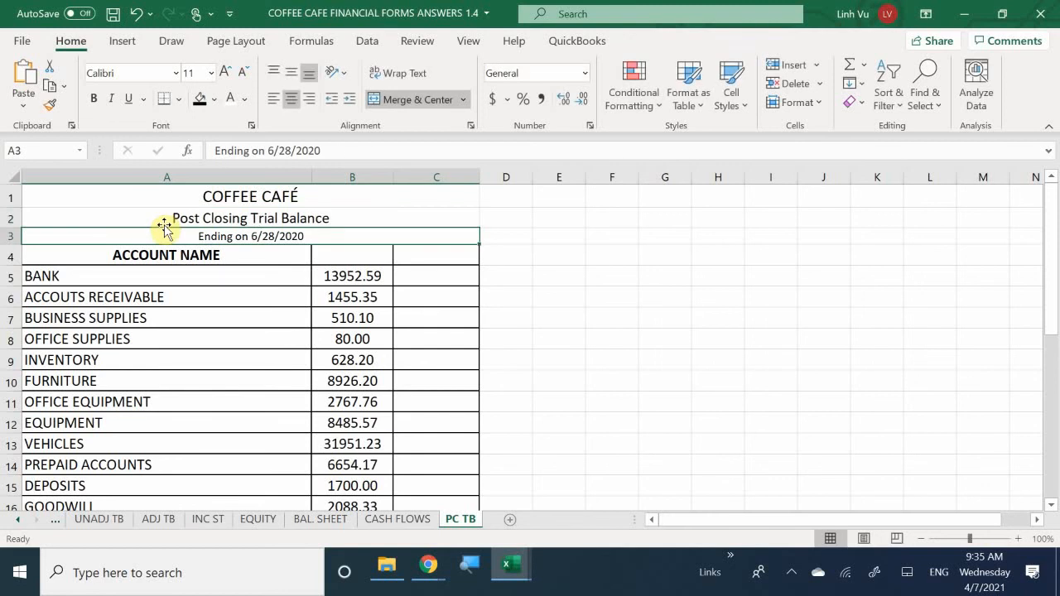
Step: Clear the TOTAL ASSETS label and its amount from row 18 of the PC TB sheet
{"action": "scroll", "coordinate": [184, 322], "scroll_direction": "down", "scroll_amount": 3}
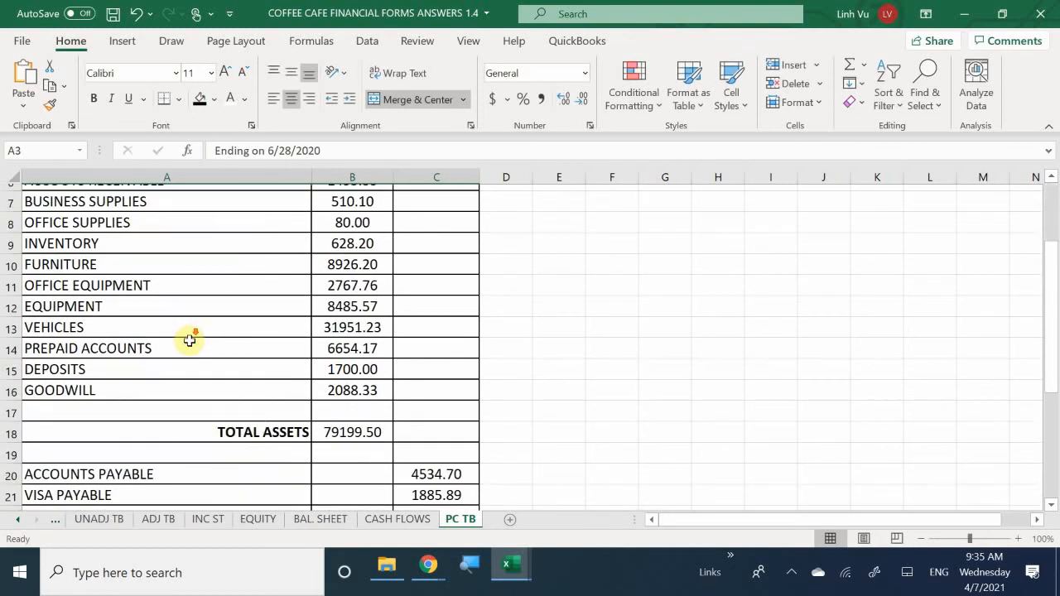
{"action": "left_click", "coordinate": [272, 367]}
{"action": "key", "text": "BackSpace"}
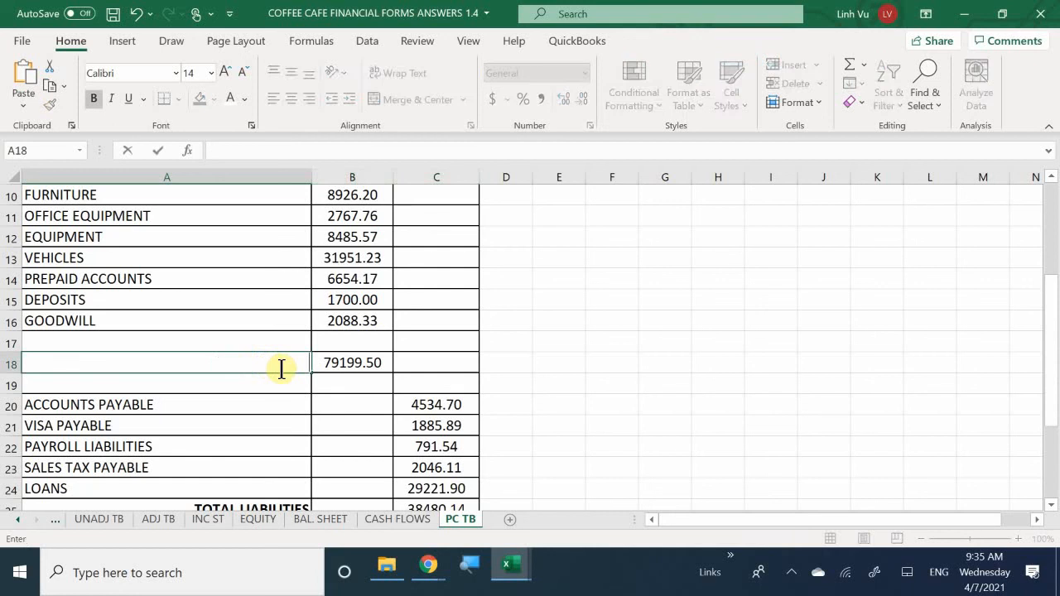
{"action": "key", "text": "Tab"}
{"action": "key", "text": "BackSpace"}
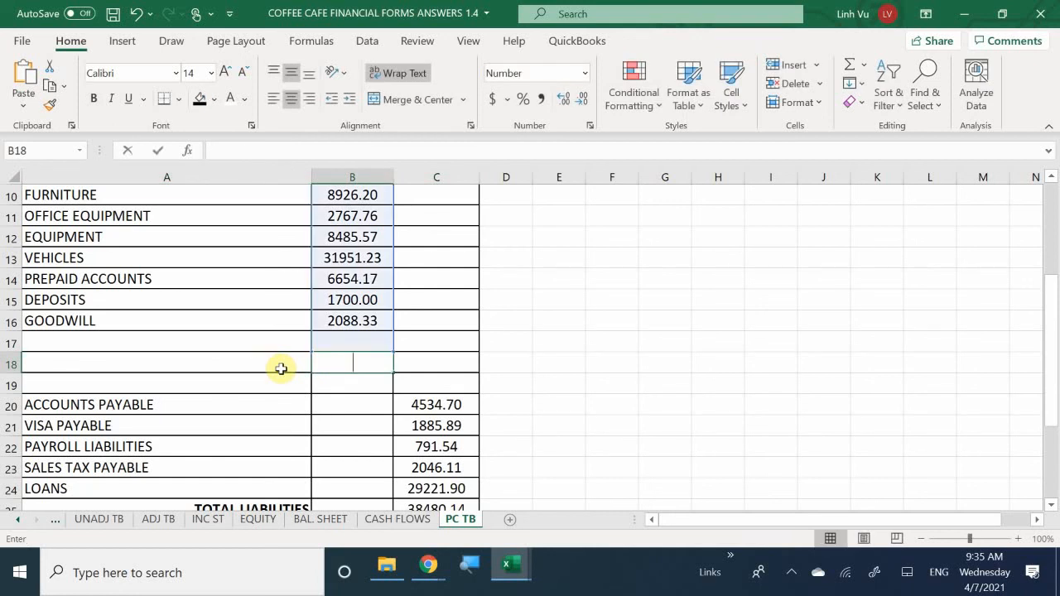
{"action": "key", "text": "Return"}
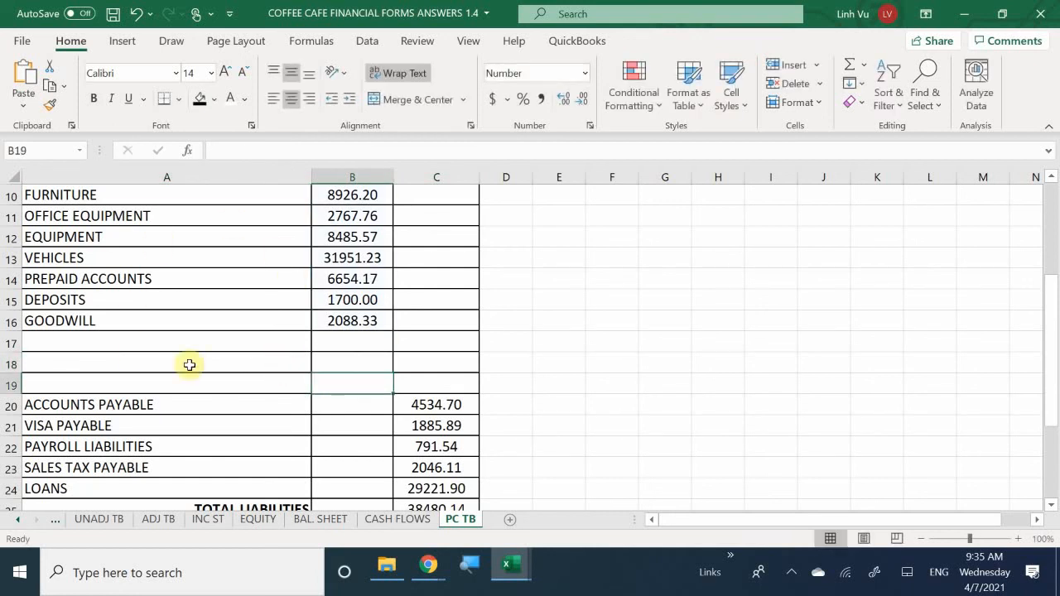
Step: Clear the LOANS label from cell A24
{"action": "scroll", "coordinate": [216, 414], "scroll_direction": "down", "scroll_amount": 2}
{"action": "left_click", "coordinate": [270, 370]}
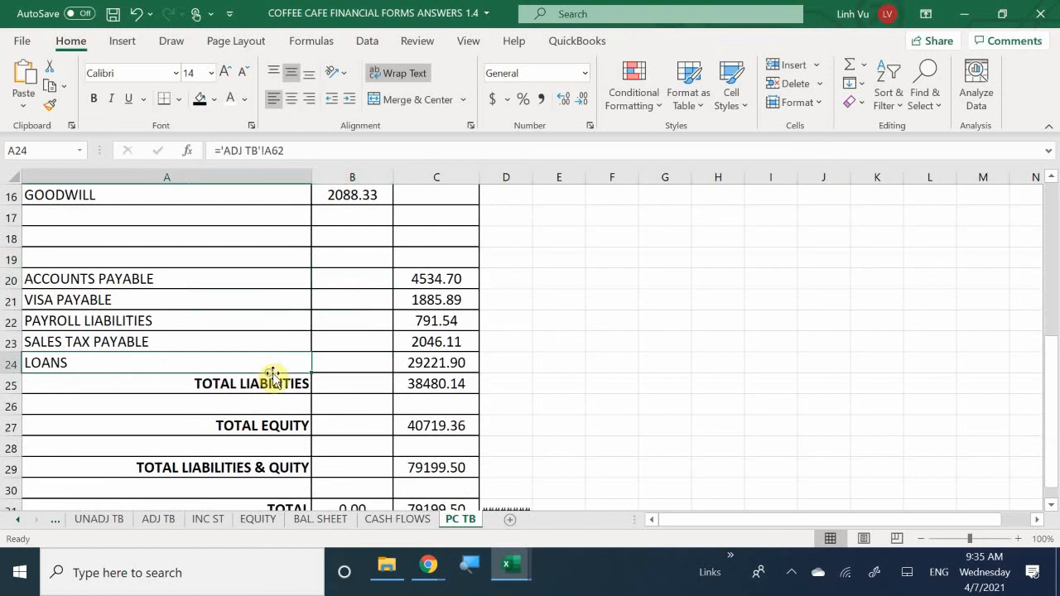
{"action": "key", "text": "BackSpace"}
Step: Delete the three blank rows 17 to 19 between GOODWILL and ACCOUNTS PAYABLE
{"action": "scroll", "coordinate": [273, 372], "scroll_direction": "up", "scroll_amount": 3}
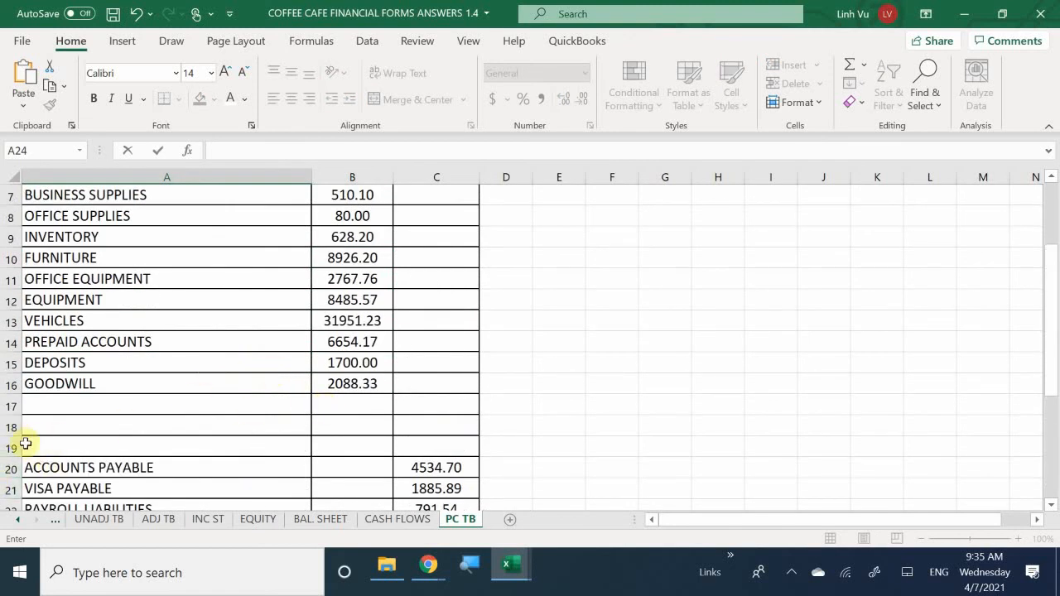
{"action": "left_click", "coordinate": [20, 449]}
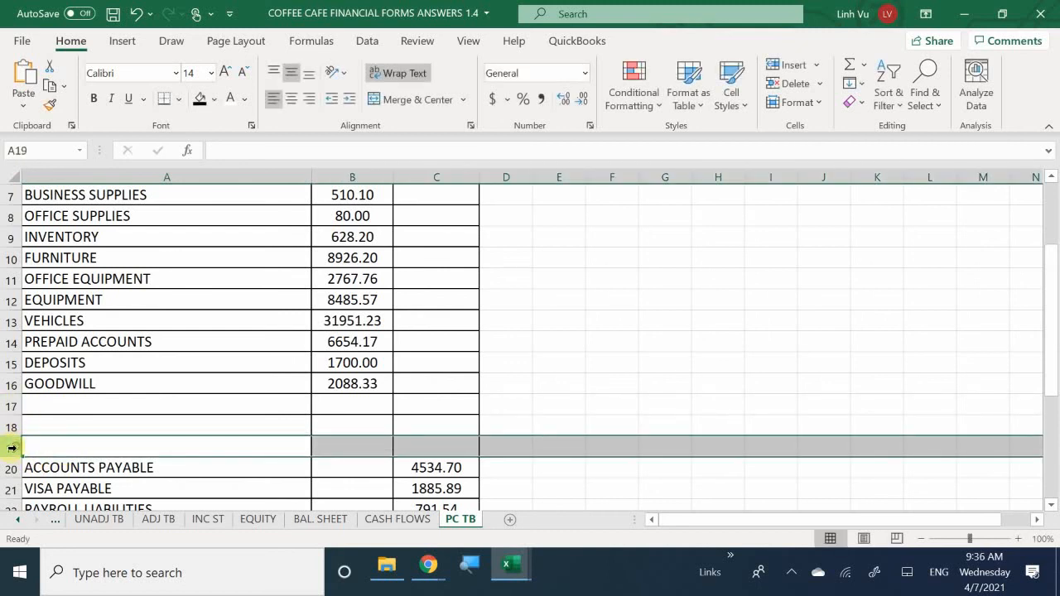
{"action": "left_click", "coordinate": [18, 405], "text": "shift"}
{"action": "right_click", "coordinate": [21, 410]}
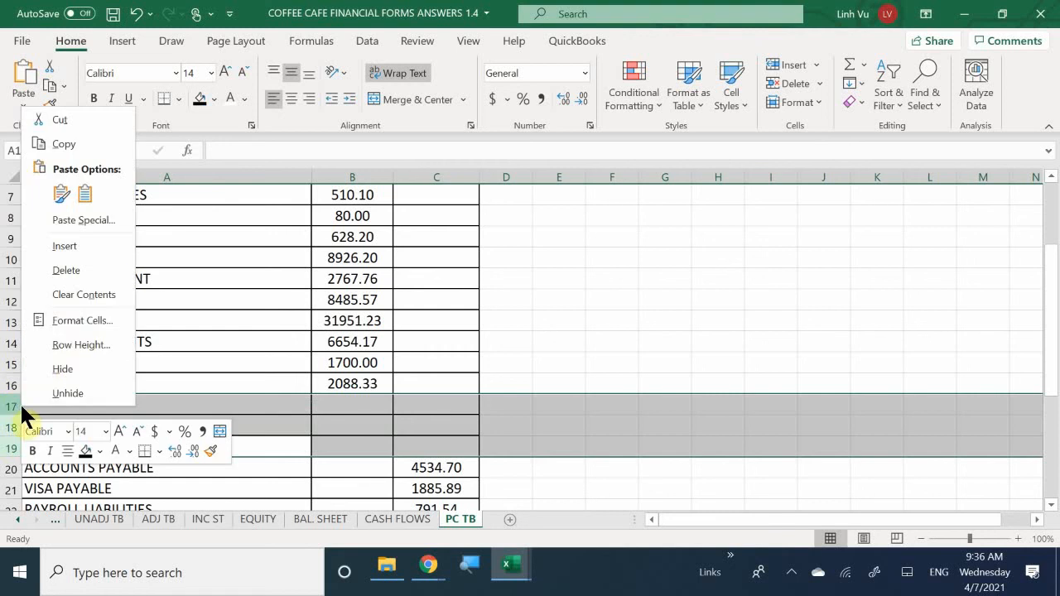
{"action": "left_click", "coordinate": [98, 273]}
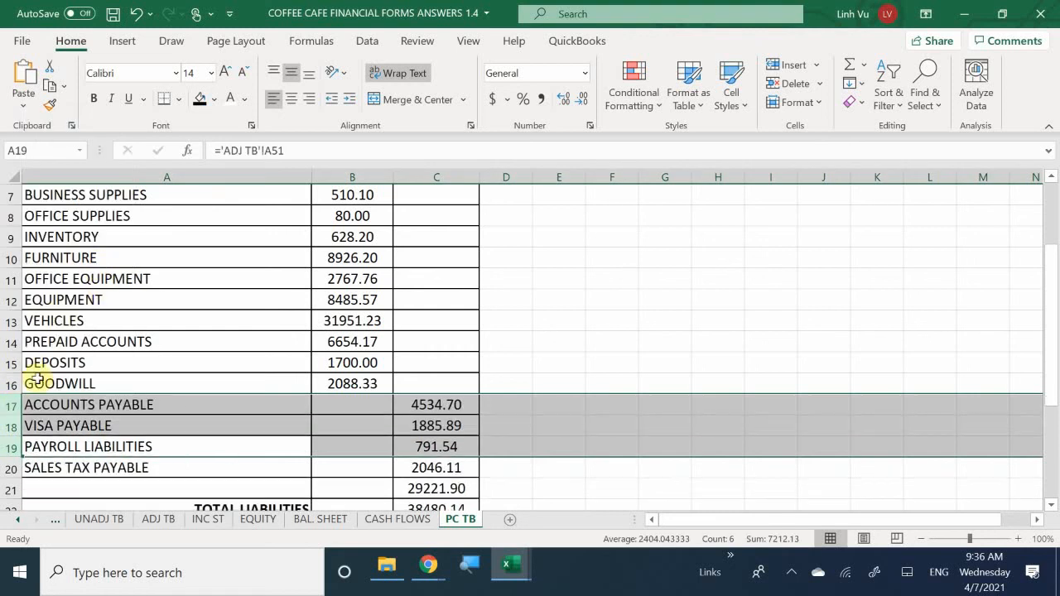
Step: Delete row 21, the unlabelled row just above TOTAL LIABILITIES
{"action": "scroll", "coordinate": [103, 401], "scroll_direction": "down", "scroll_amount": 3}
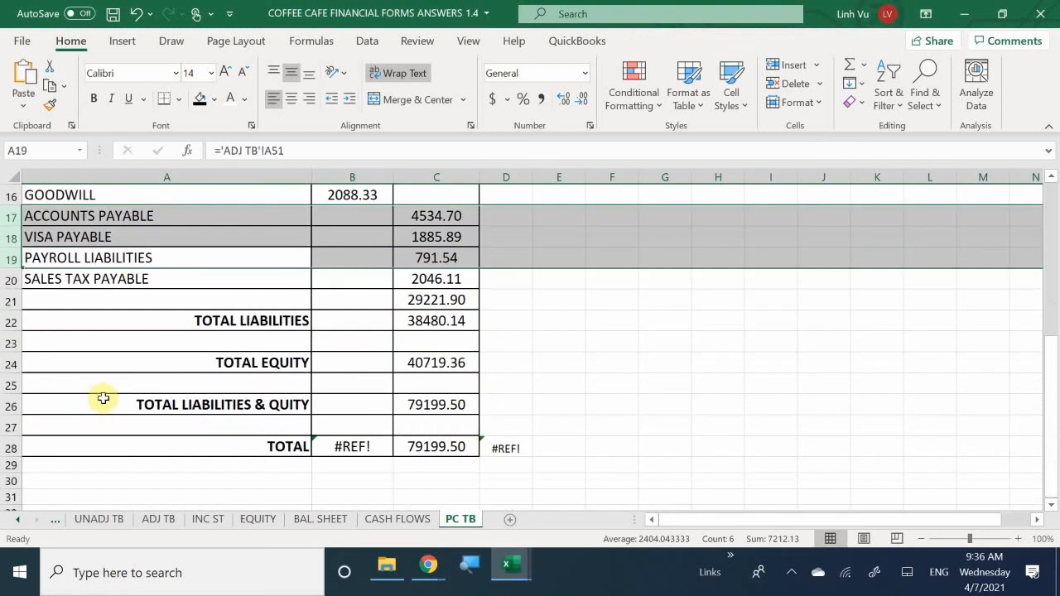
{"action": "left_click", "coordinate": [15, 344]}
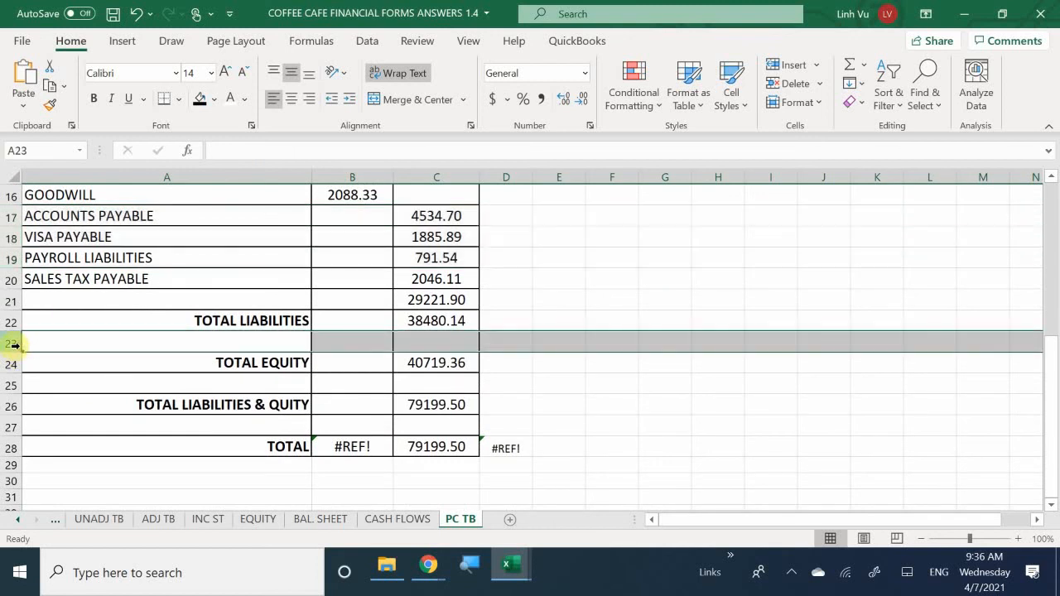
{"action": "left_click_drag", "start_coordinate": [19, 308], "coordinate": [19, 303]}
{"action": "left_click", "coordinate": [19, 303]}
{"action": "right_click", "coordinate": [19, 305]}
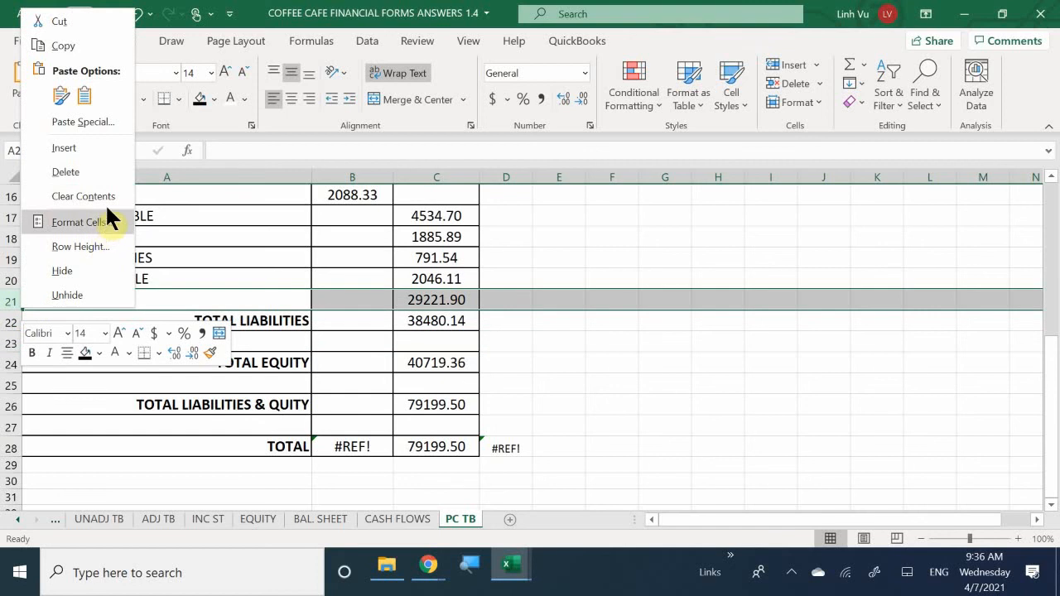
{"action": "left_click", "coordinate": [112, 174]}
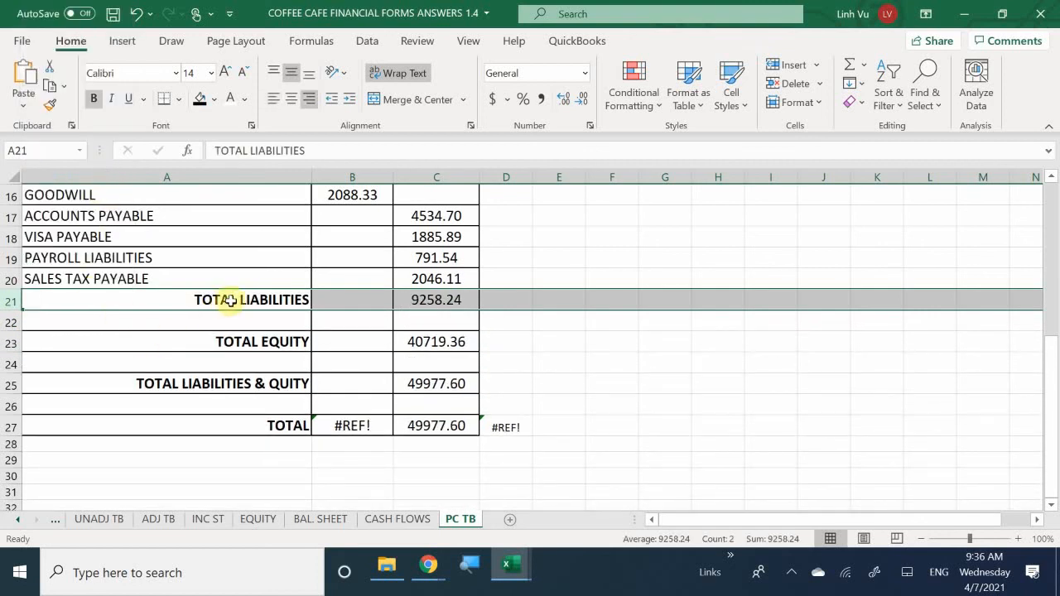
Step: Delete the TOTAL LIABILITIES row and the blank row directly beneath it
{"action": "left_click", "coordinate": [15, 323], "text": "shift"}
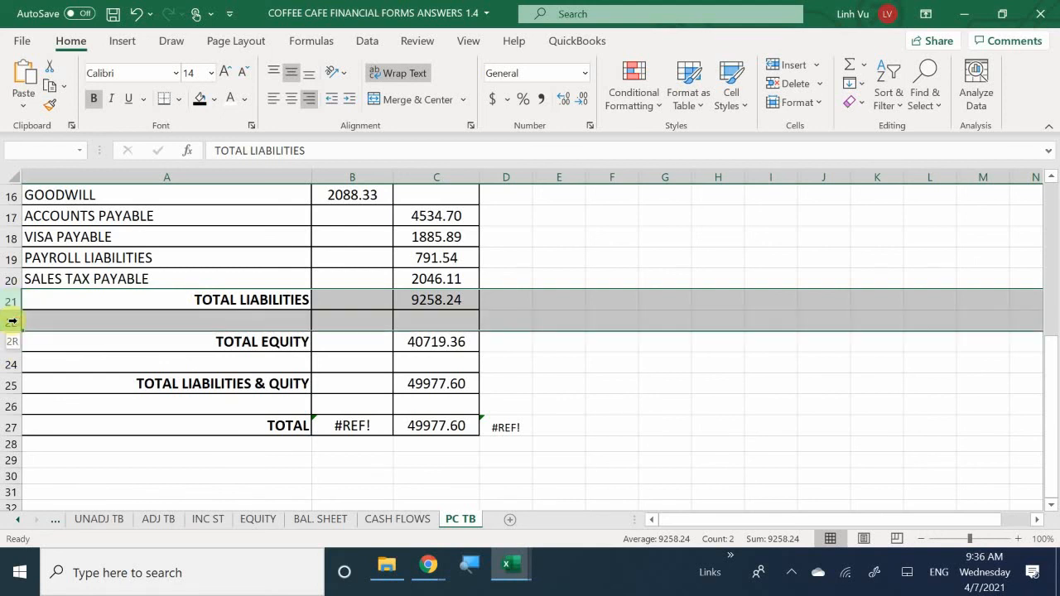
{"action": "right_click", "coordinate": [18, 328]}
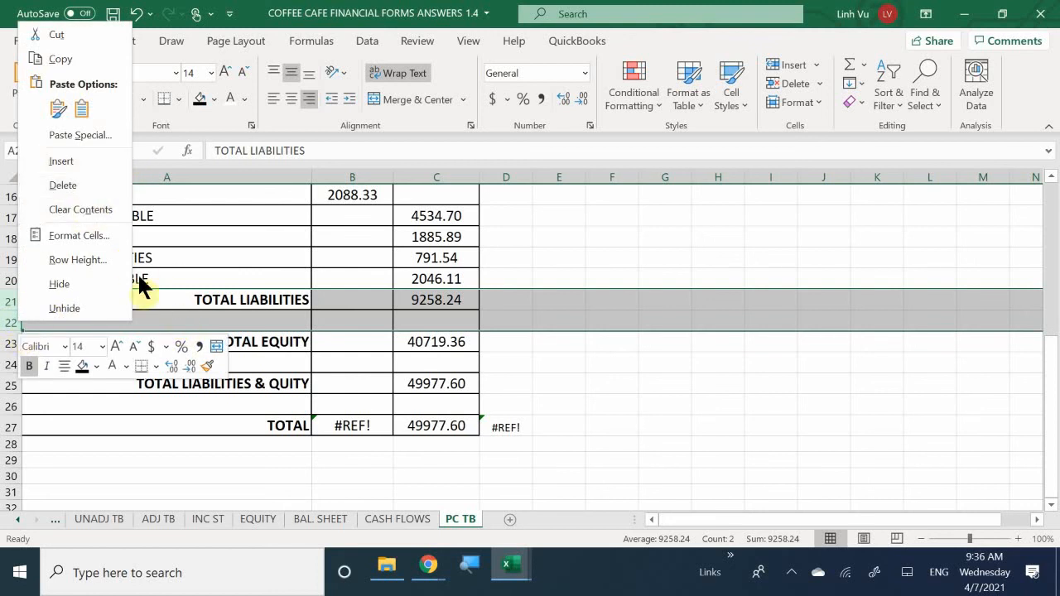
{"action": "left_click", "coordinate": [65, 189]}
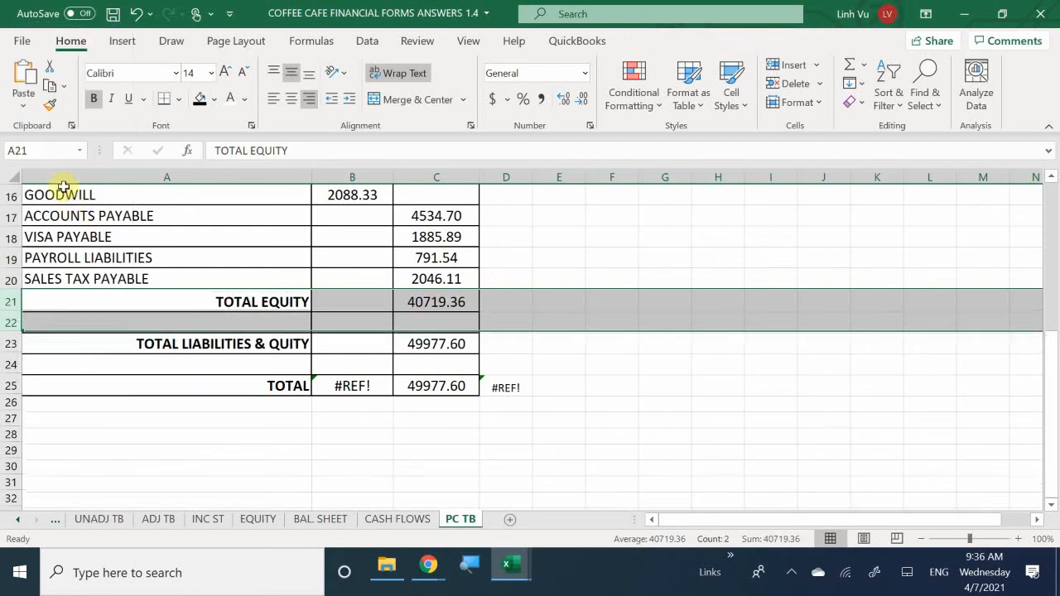
Step: Replace the TOTAL EQUITY label in cell A21 with OWNER'S EQUITY
{"action": "left_click", "coordinate": [238, 298]}
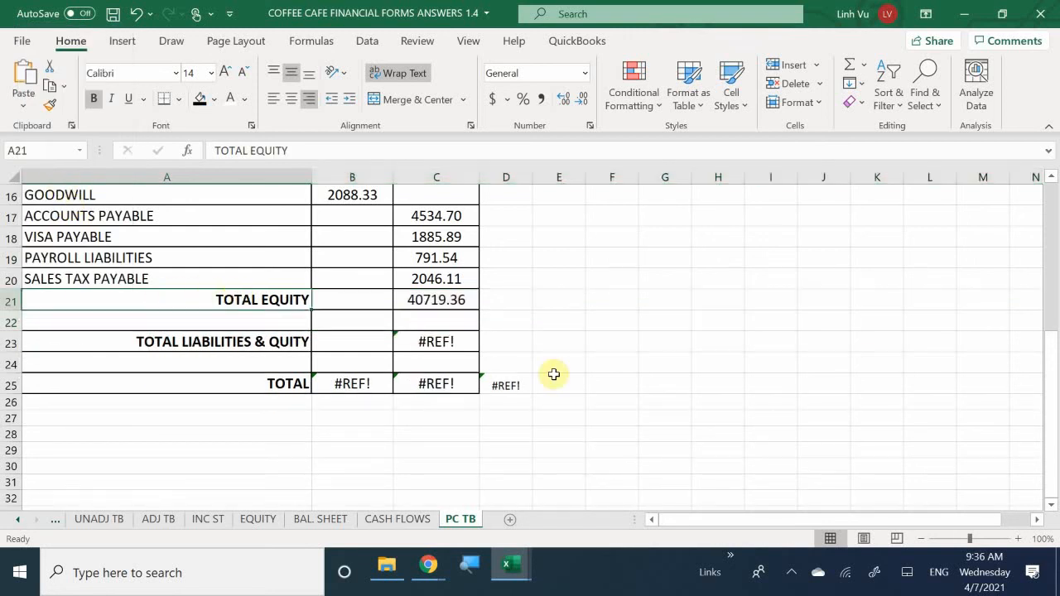
{"action": "key", "text": "BackSpace"}
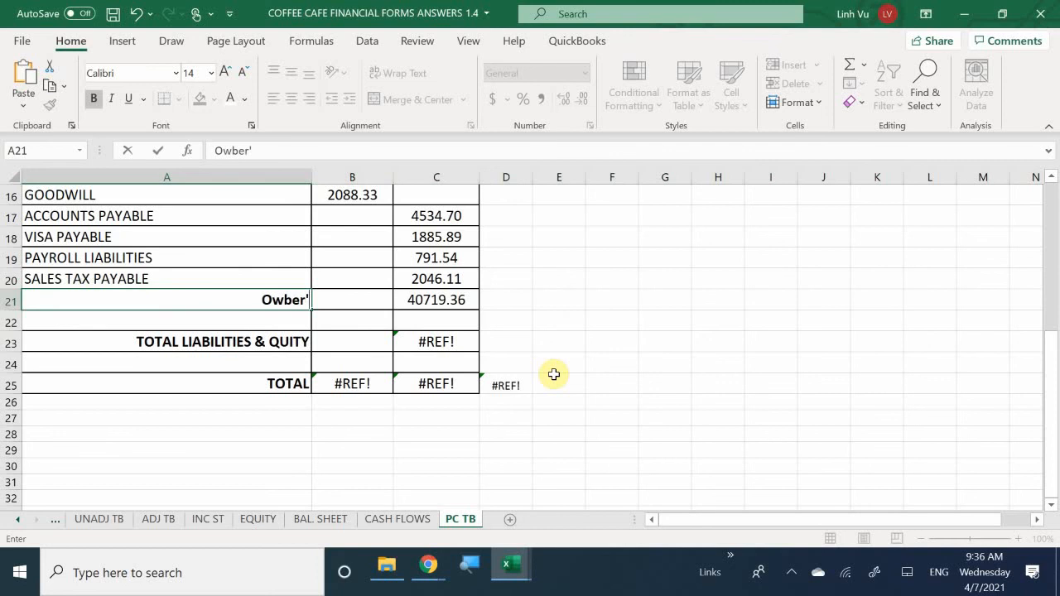
{"action": "key", "text": "BackSpace"}
{"action": "key", "text": "BackSpace"}
{"action": "key", "text": "BackSpace"}
{"action": "type", "text": "ER"}
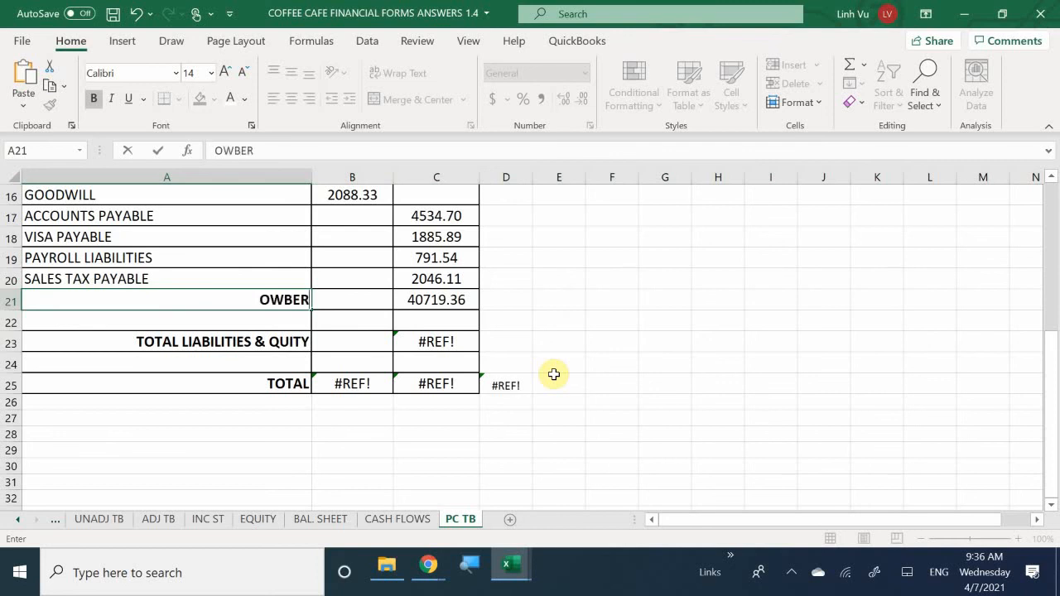
{"action": "key", "text": "BackSpace"}
{"action": "key", "text": "BackSpace"}
{"action": "type", "text": "'S Q"}
{"action": "key", "text": "BackSpace"}
{"action": "type", "text": "EQ"}
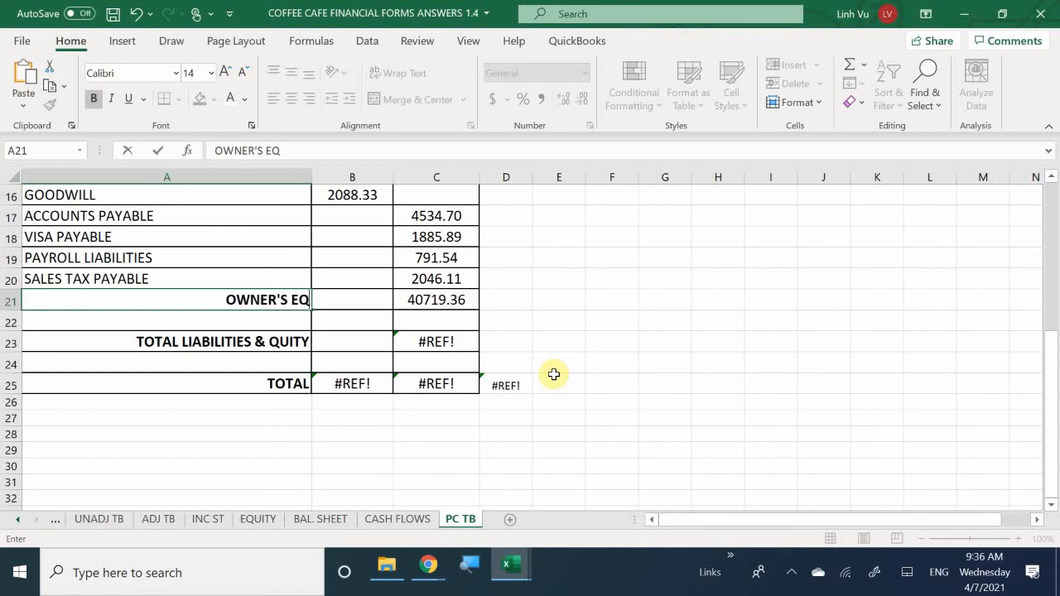
{"action": "type", "text": "UITY"}
{"action": "key", "text": "Return"}
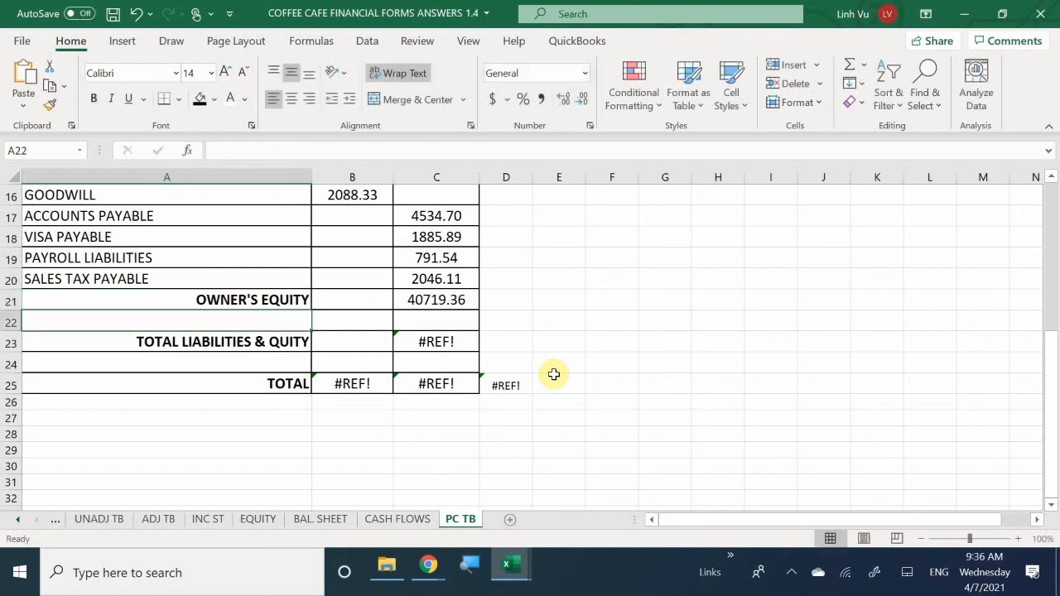
Step: Left-align the OWNER'S EQUITY label and remove its bold formatting
{"action": "key", "text": "Up"}
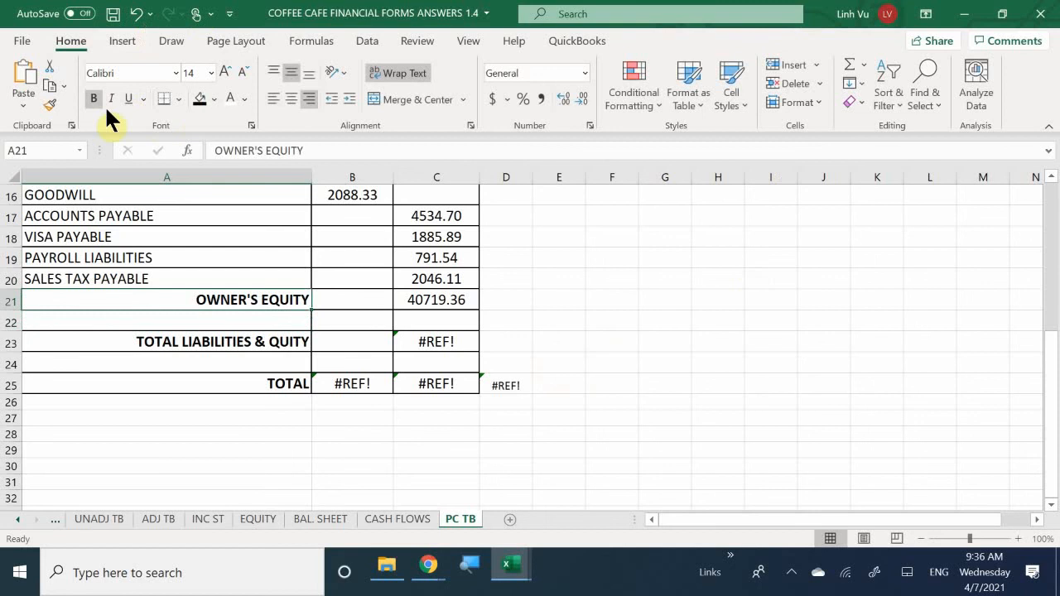
{"action": "left_click", "coordinate": [271, 98]}
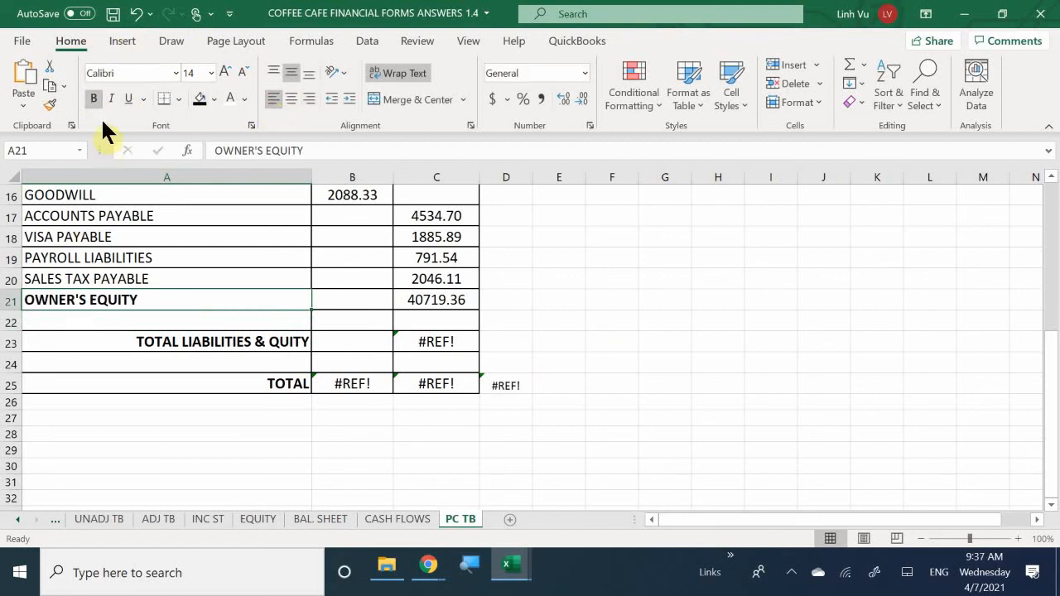
{"action": "left_click", "coordinate": [90, 97]}
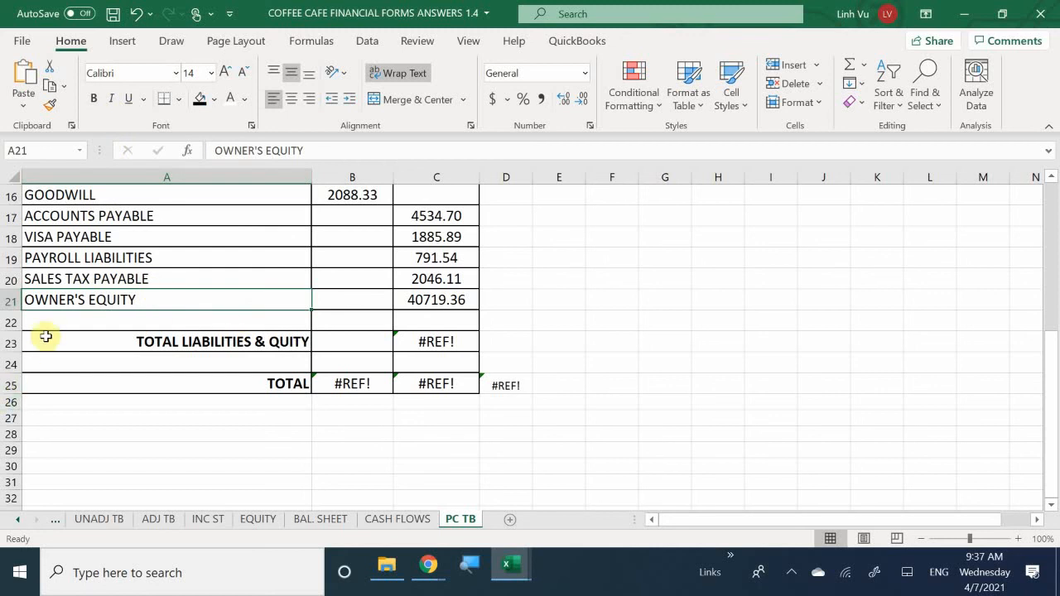
Step: Delete rows 21 to 24, from OWNER'S EQUITY through the blank row above TOTAL
{"action": "left_click", "coordinate": [10, 365], "text": "shift"}
{"action": "right_click", "coordinate": [4, 364]}
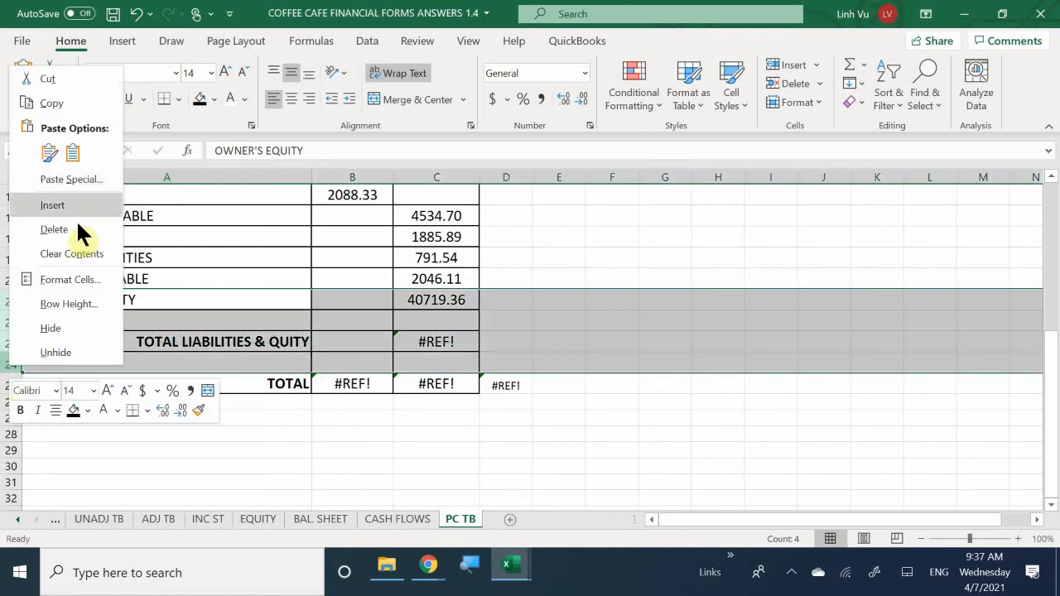
{"action": "left_click", "coordinate": [70, 228]}
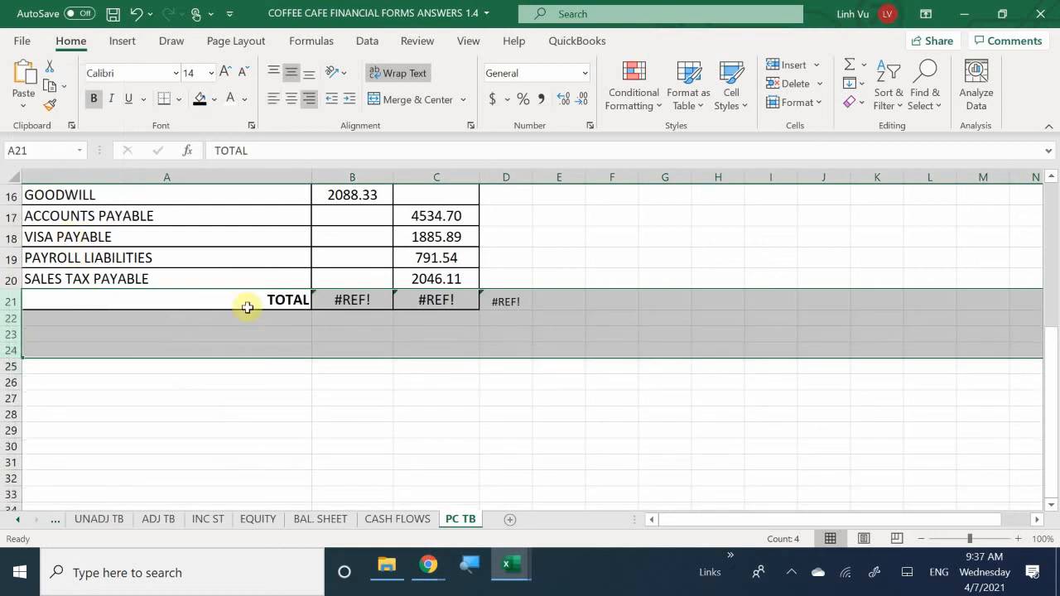
{"action": "left_click", "coordinate": [280, 319]}
Step: Replace the broken debit total in cell B21 with the formula =SUM(B5:B20)
{"action": "scroll", "coordinate": [304, 356], "scroll_direction": "up", "scroll_amount": 2}
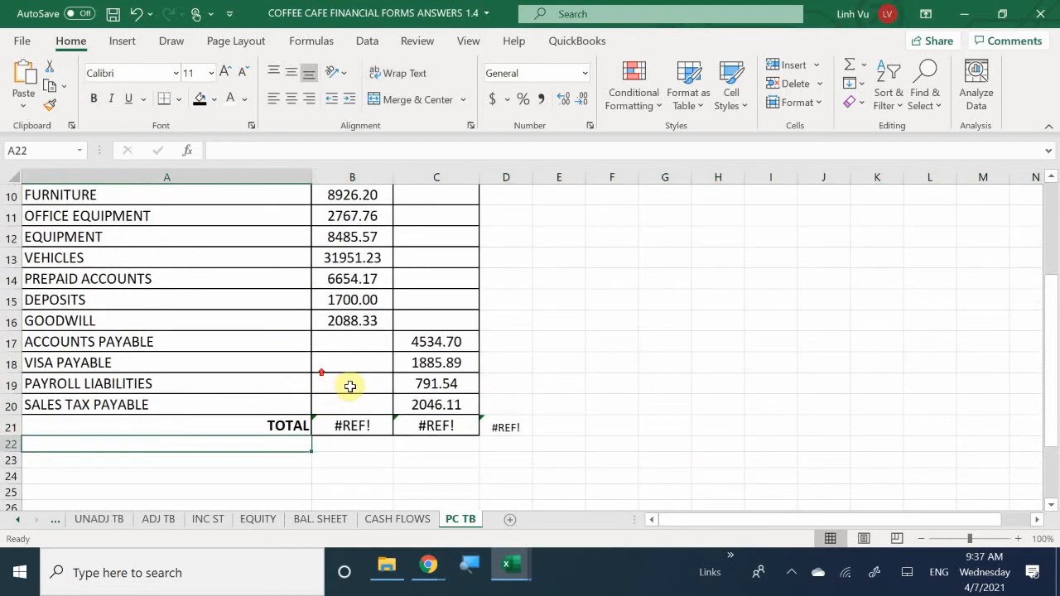
{"action": "left_click", "coordinate": [354, 428]}
{"action": "key", "text": "Delete"}
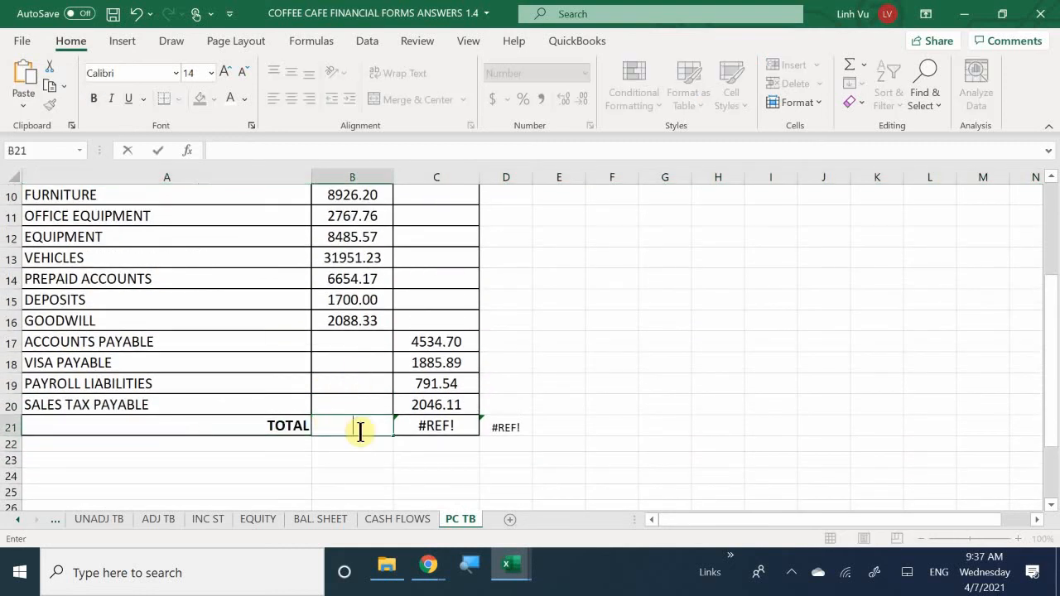
{"action": "type", "text": "=SU"}
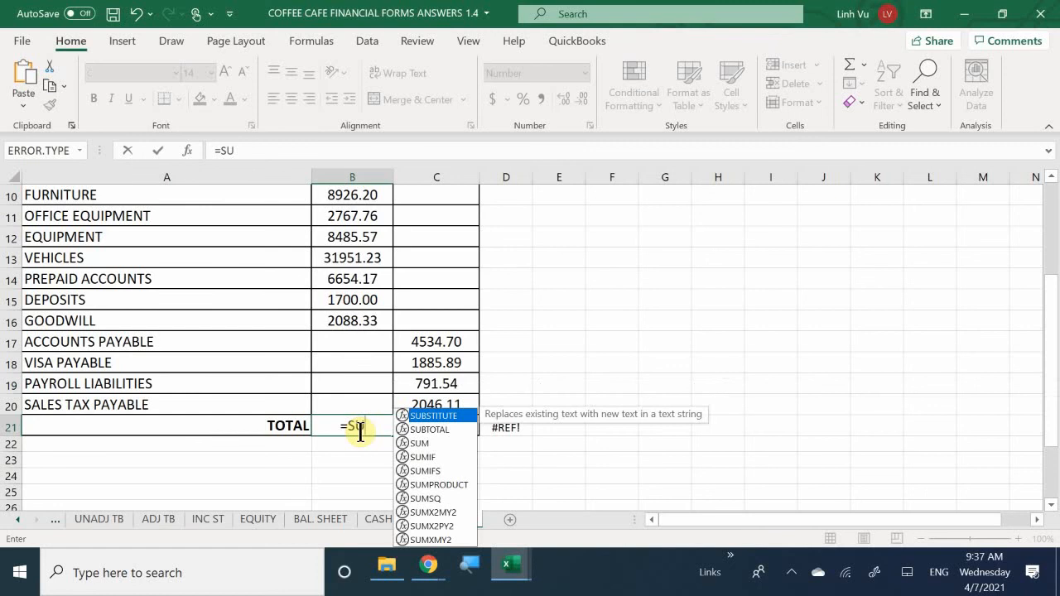
{"action": "type", "text": "N"}
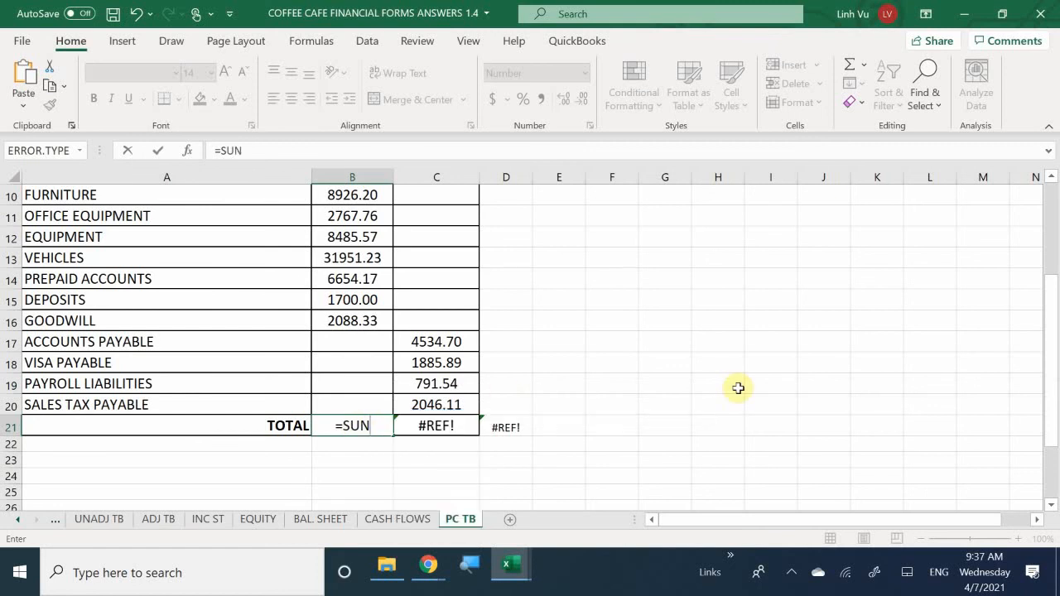
{"action": "key", "text": "BackSpace"}
{"action": "type", "text": "M("}
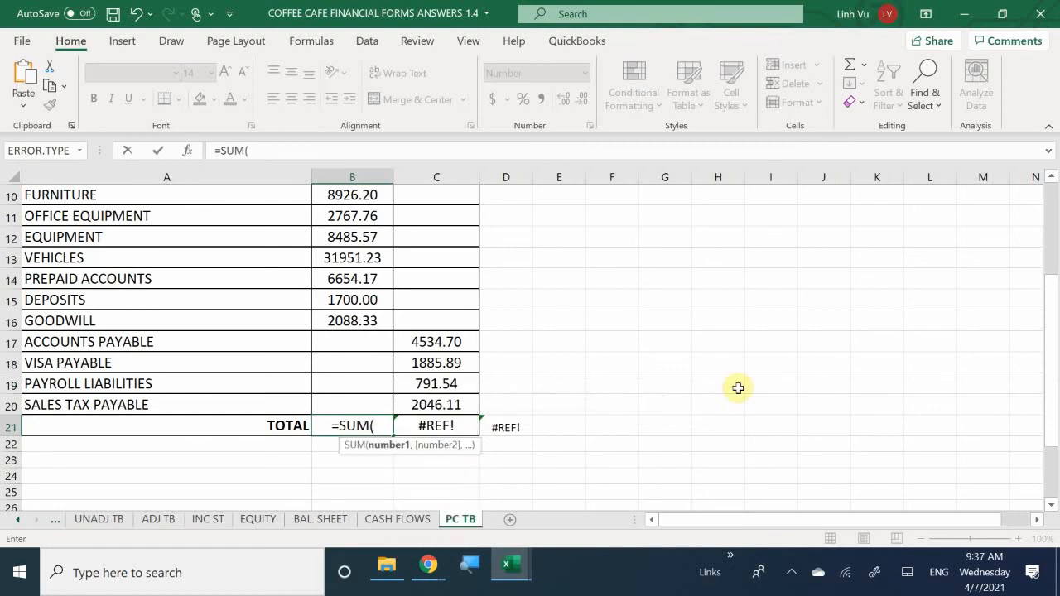
{"action": "scroll", "coordinate": [390, 320], "scroll_direction": "up", "scroll_amount": 2}
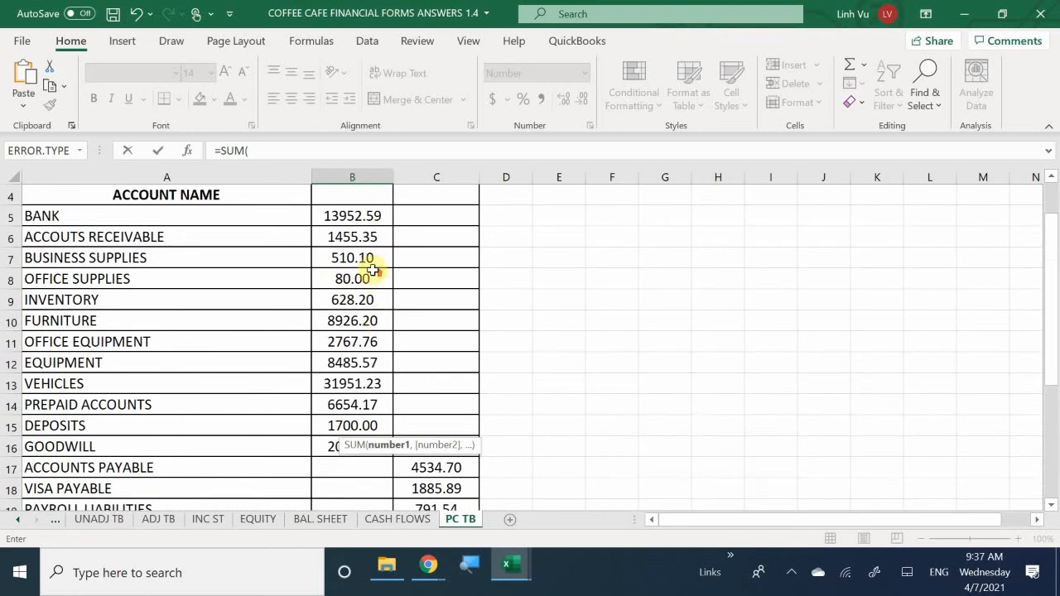
{"action": "scroll", "coordinate": [374, 270], "scroll_direction": "up", "scroll_amount": 1}
{"action": "left_click_drag", "start_coordinate": [345, 274], "coordinate": [338, 361]}
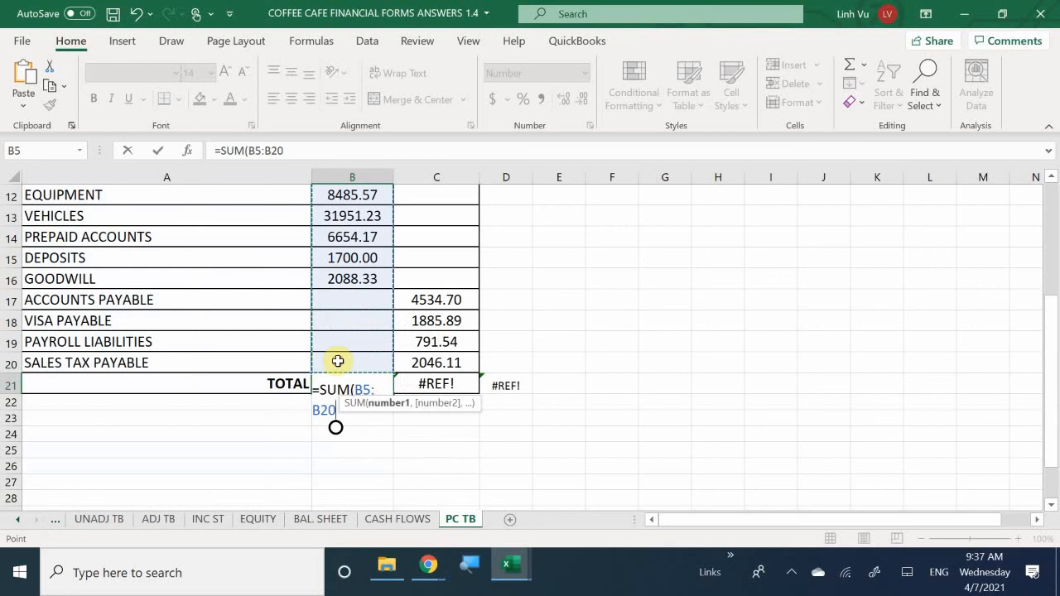
{"action": "key", "text": "Return"}
{"action": "key", "text": "Up"}
{"action": "key", "text": "Right"}
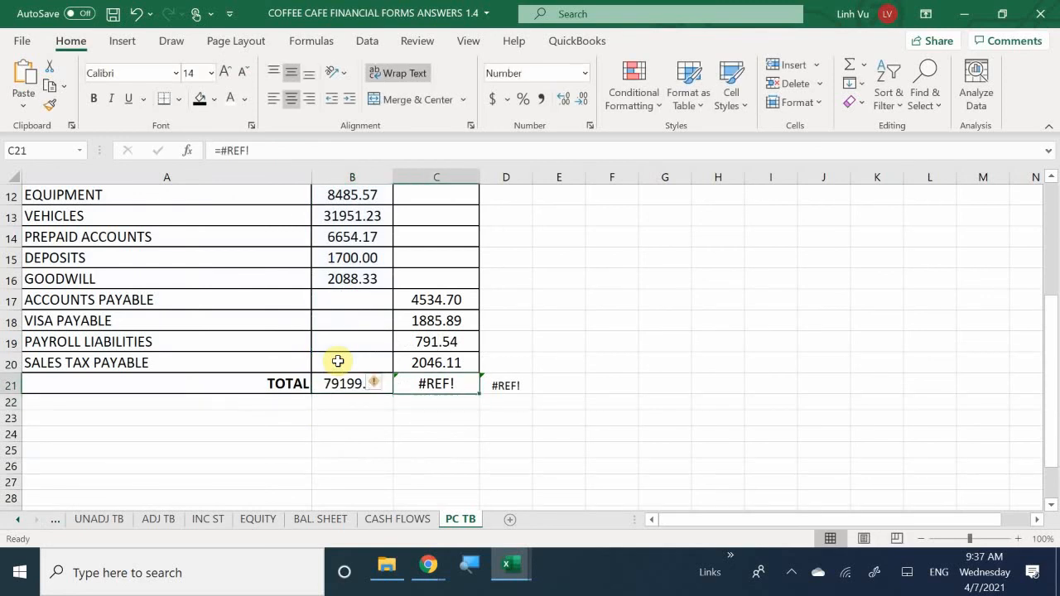
Step: Fill the SUM formula from B21 across into the credit total cell C21
{"action": "left_click", "coordinate": [351, 383]}
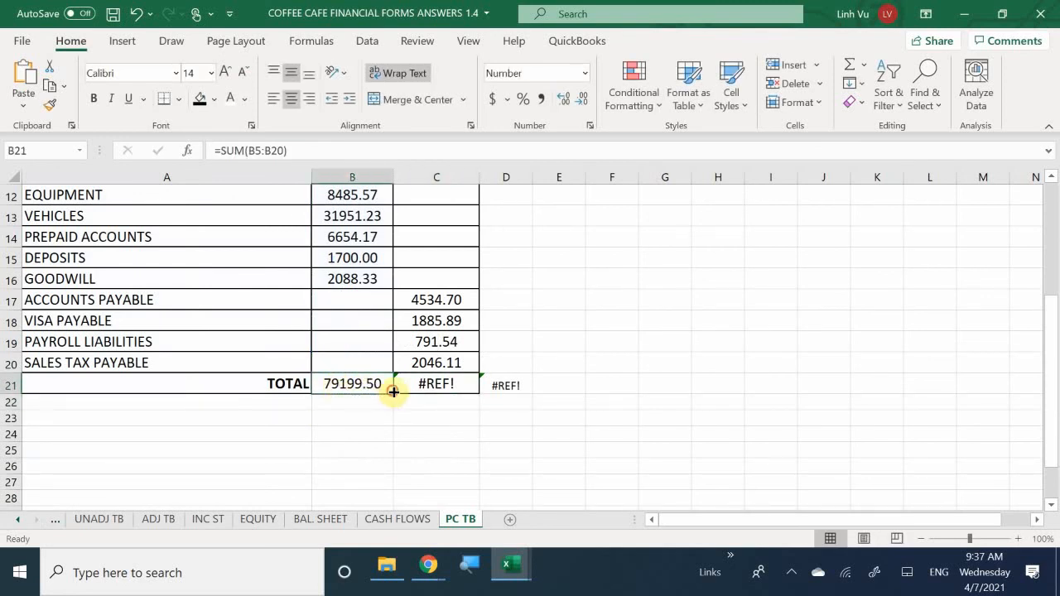
{"action": "left_click_drag", "start_coordinate": [393, 391], "coordinate": [473, 385]}
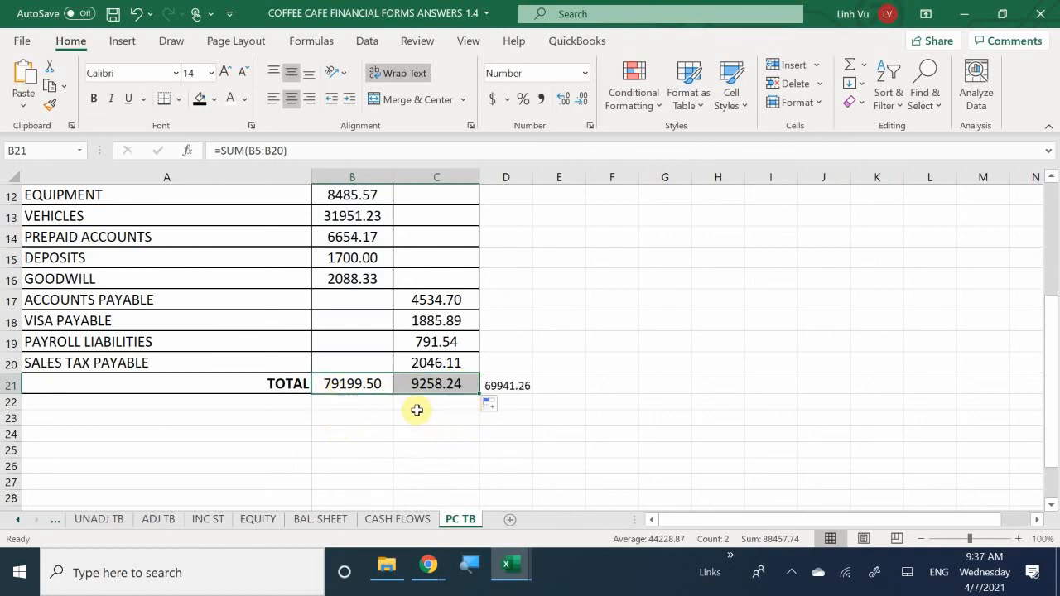
{"action": "left_click", "coordinate": [424, 384]}
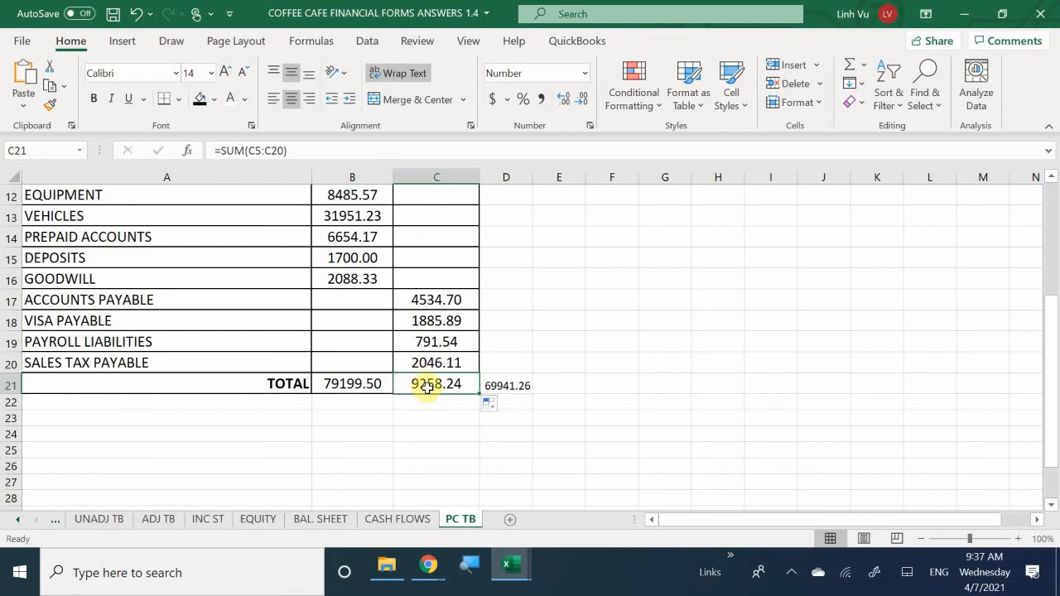
Step: Undo both new total formulas and the deletion of rows 21 to 24, back to the OWNER'S EQUITY row
{"action": "scroll", "coordinate": [267, 279], "scroll_direction": "up", "scroll_amount": 2}
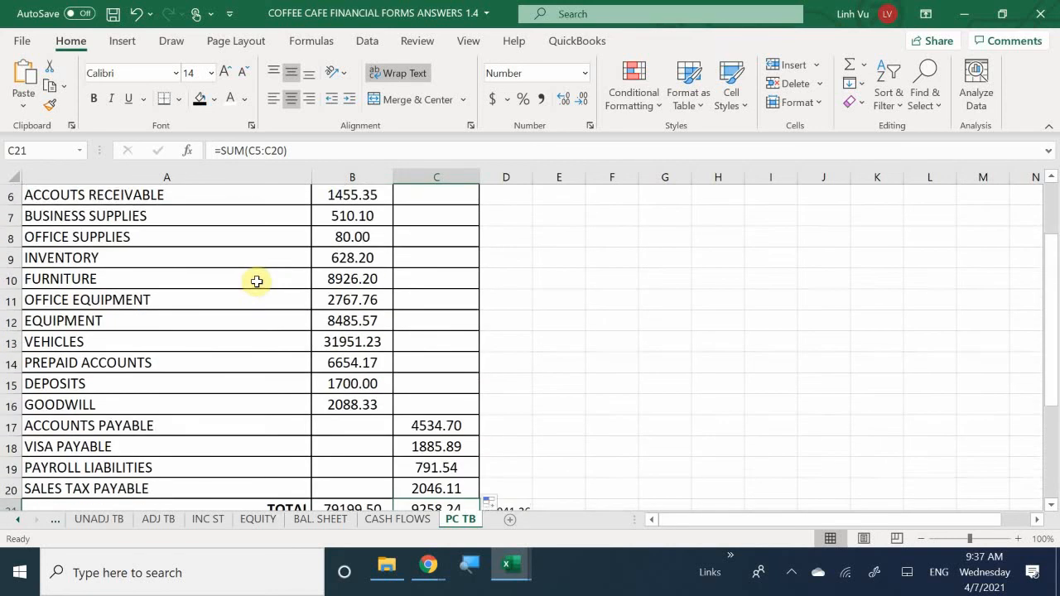
{"action": "scroll", "coordinate": [257, 282], "scroll_direction": "down", "scroll_amount": 3}
{"action": "scroll", "coordinate": [256, 282], "scroll_direction": "up", "scroll_amount": 2}
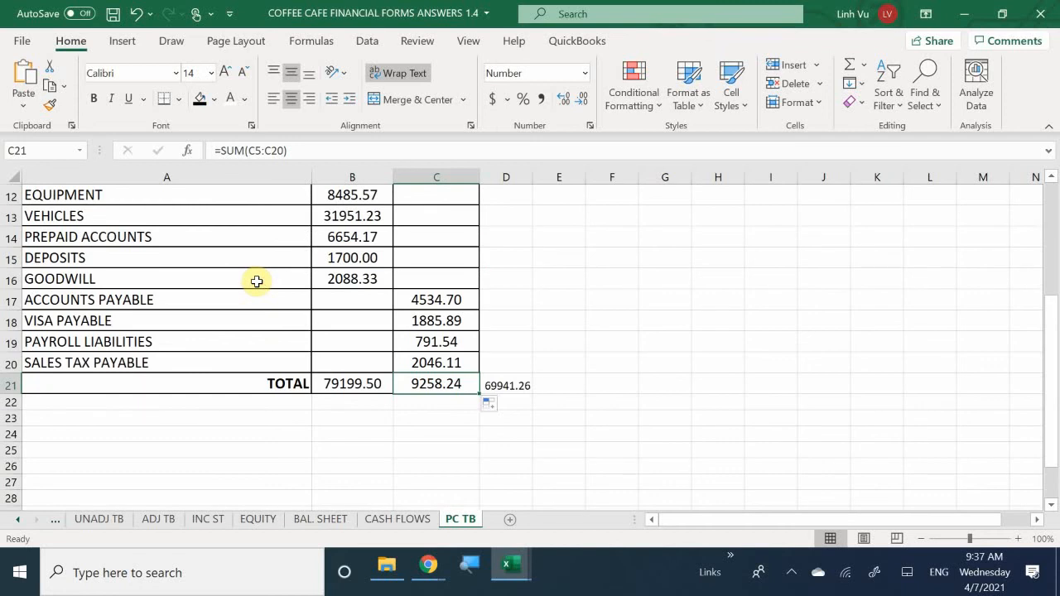
{"action": "key", "text": "ctrl+z"}
{"action": "key", "text": "ctrl+z"}
{"action": "key", "text": "ctrl+z"}
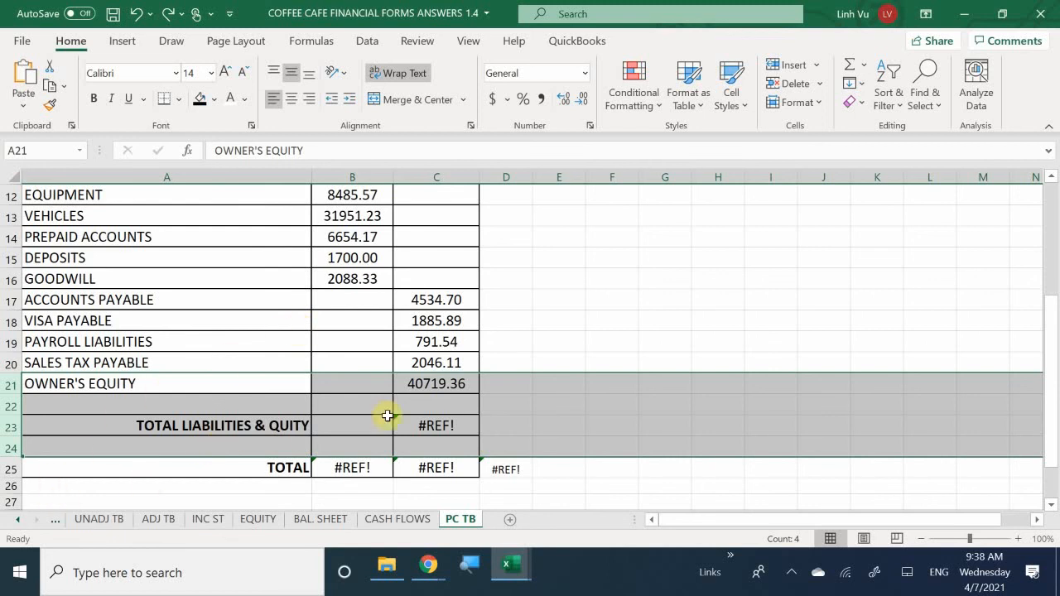
{"action": "left_click", "coordinate": [94, 411]}
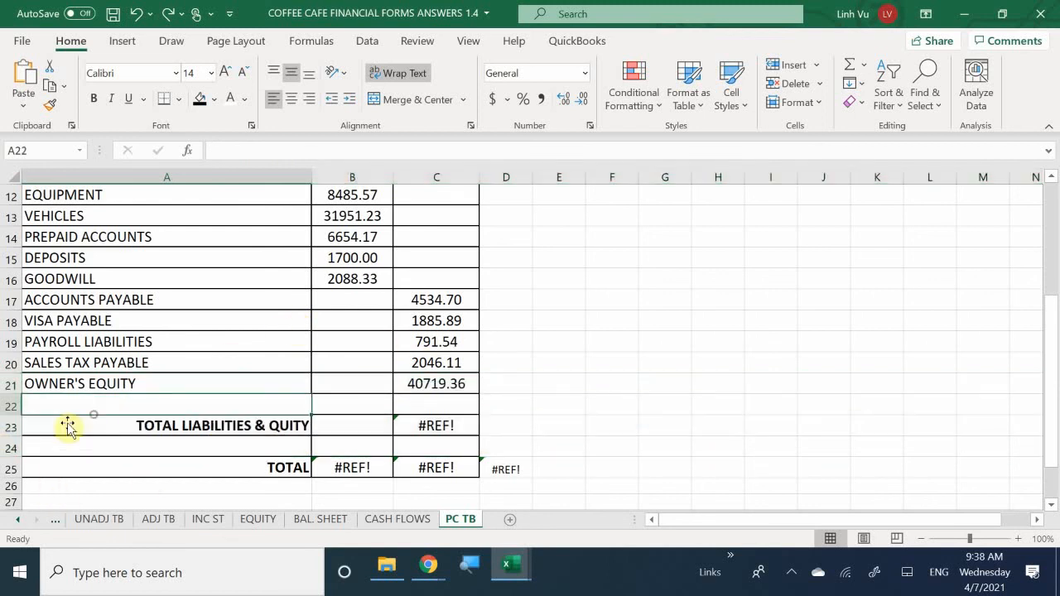
{"action": "left_click", "coordinate": [13, 406]}
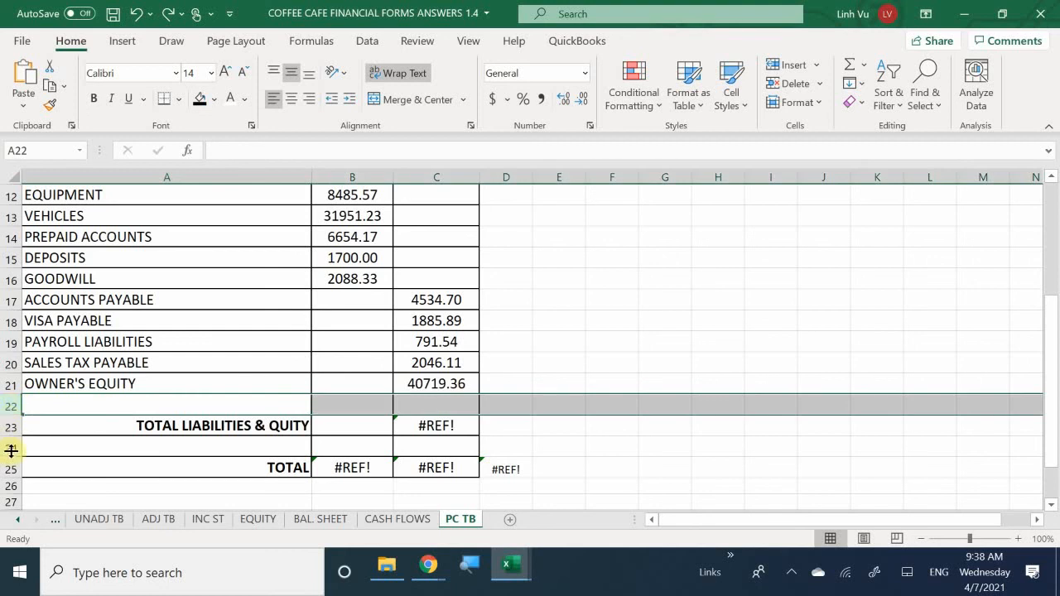
{"action": "left_click_drag", "start_coordinate": [7, 448], "coordinate": [7, 448]}
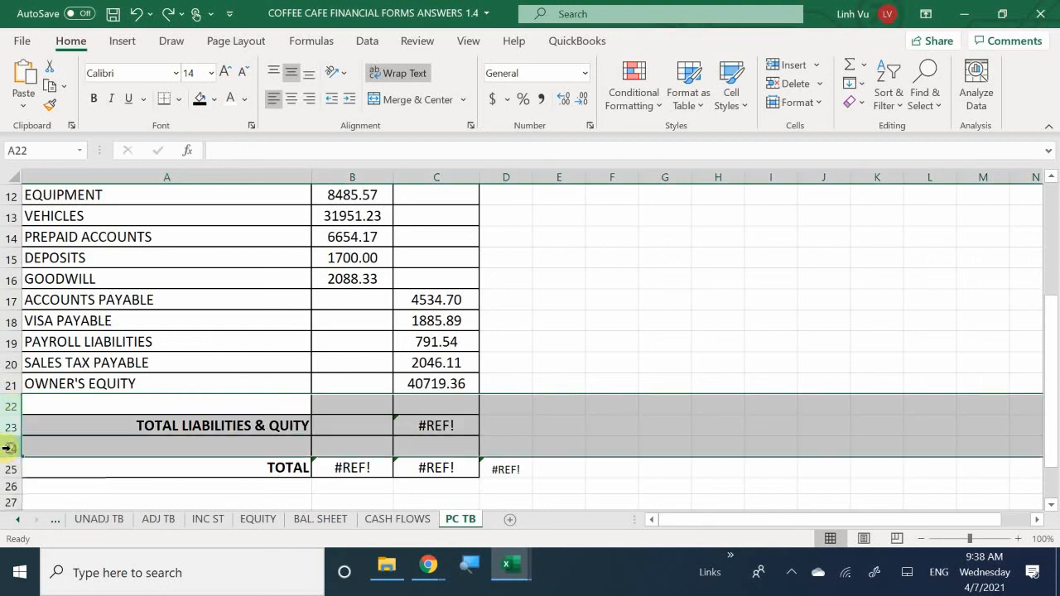
{"action": "right_click", "coordinate": [7, 448]}
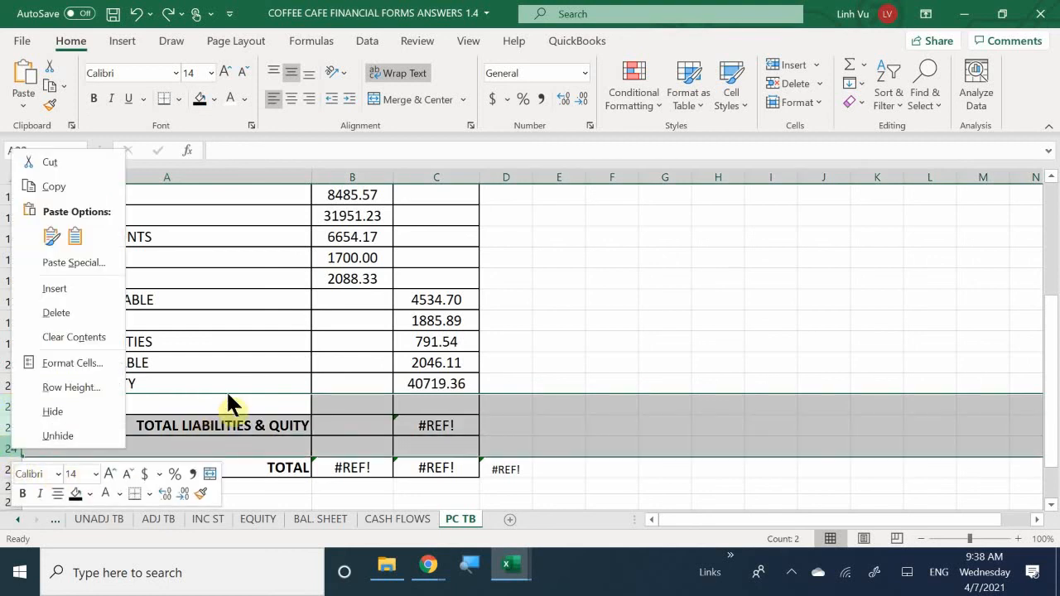
{"action": "key", "text": "Escape"}
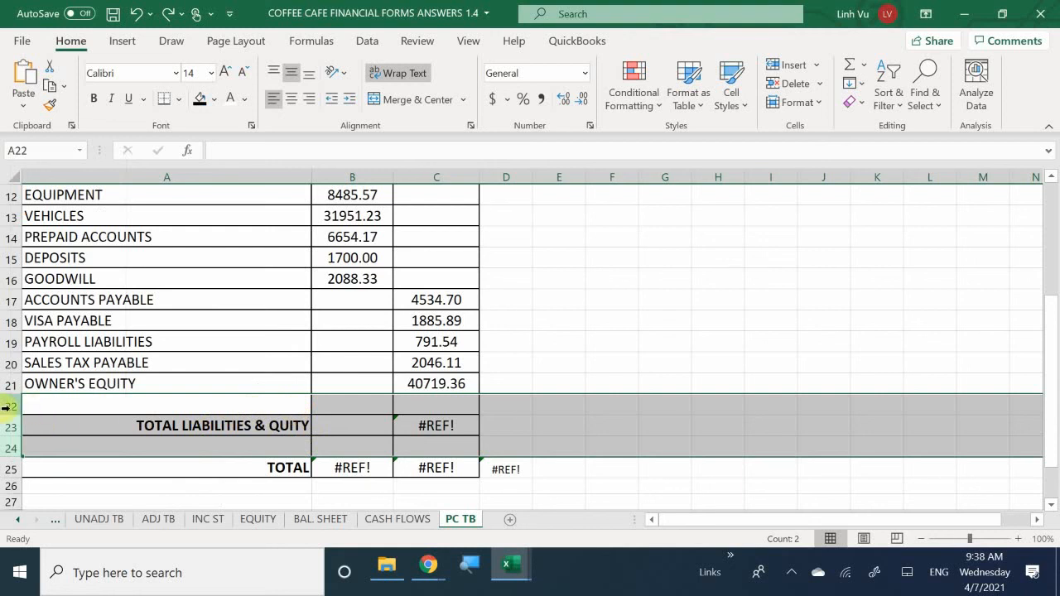
Step: Delete rows 22 and 23, the blank row under OWNER'S EQUITY and the TOTAL LIABILITIES & QUITY row
{"action": "left_click_drag", "start_coordinate": [6, 407], "coordinate": [11, 425]}
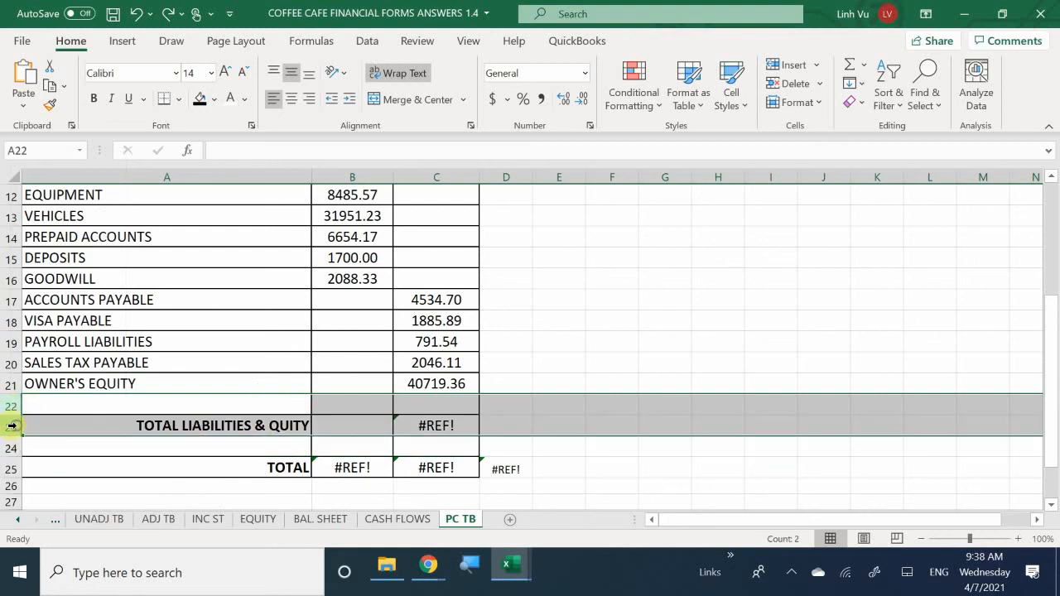
{"action": "right_click", "coordinate": [12, 425]}
{"action": "left_click", "coordinate": [96, 291]}
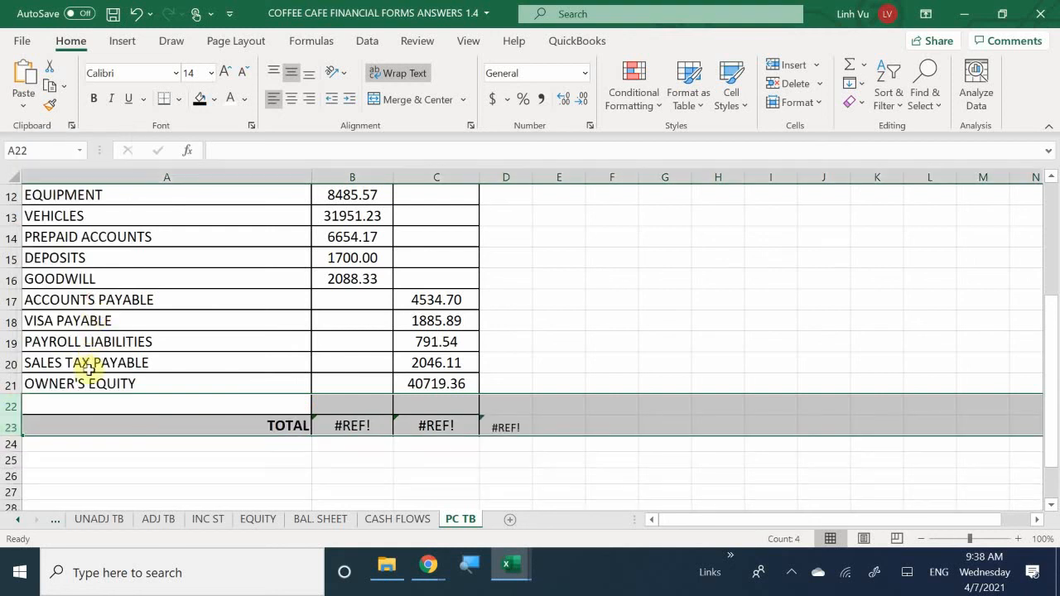
{"action": "left_click", "coordinate": [432, 386]}
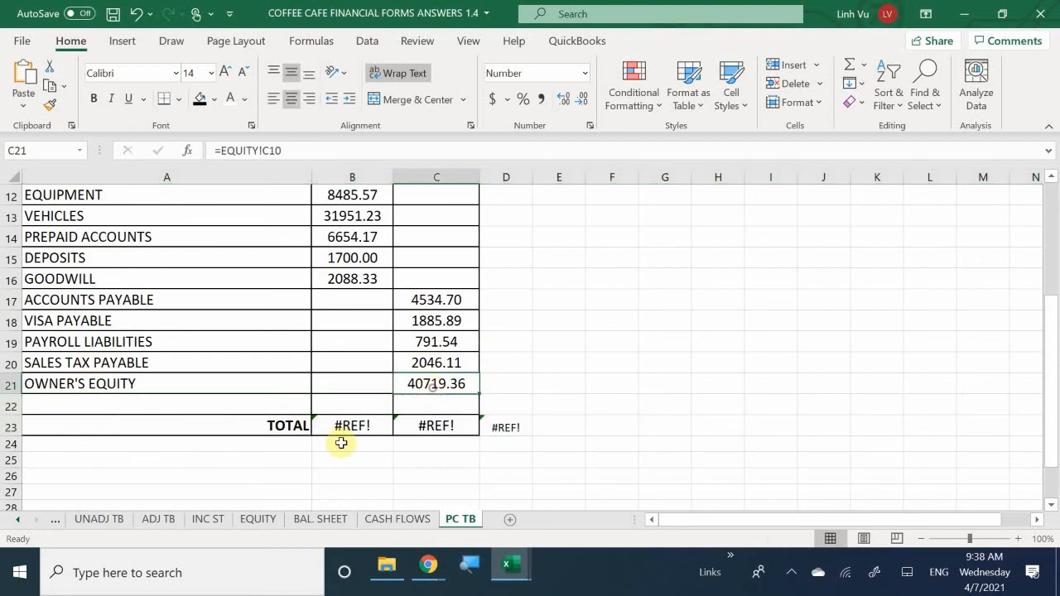
Step: Replace the broken debit total in cell B23 with the formula =SUM(B5:B21)
{"action": "left_click", "coordinate": [355, 427]}
{"action": "type", "text": "=SY"}
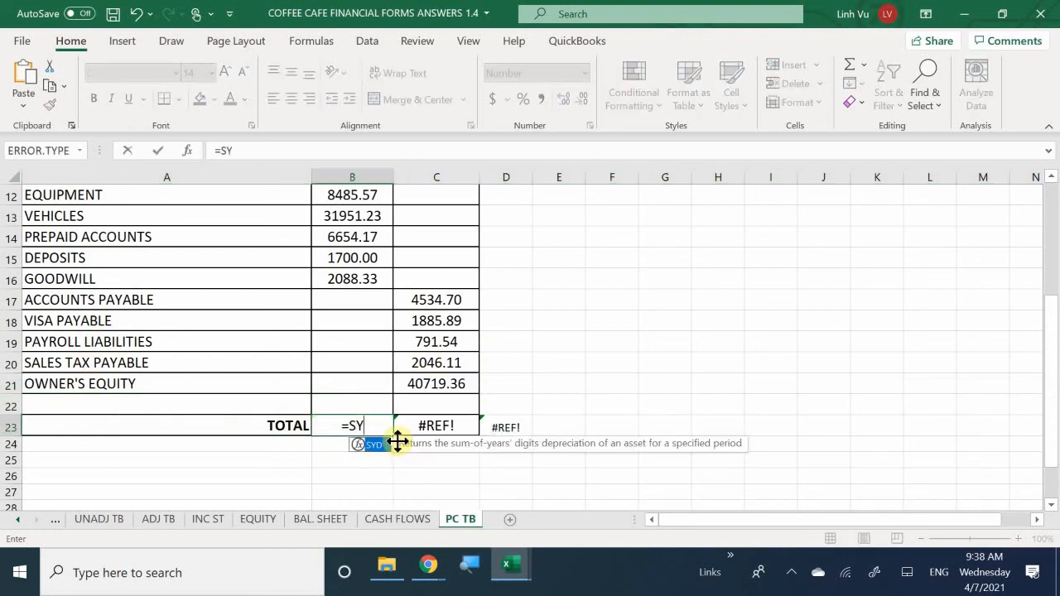
{"action": "key", "text": "BackSpace"}
{"action": "type", "text": "Un"}
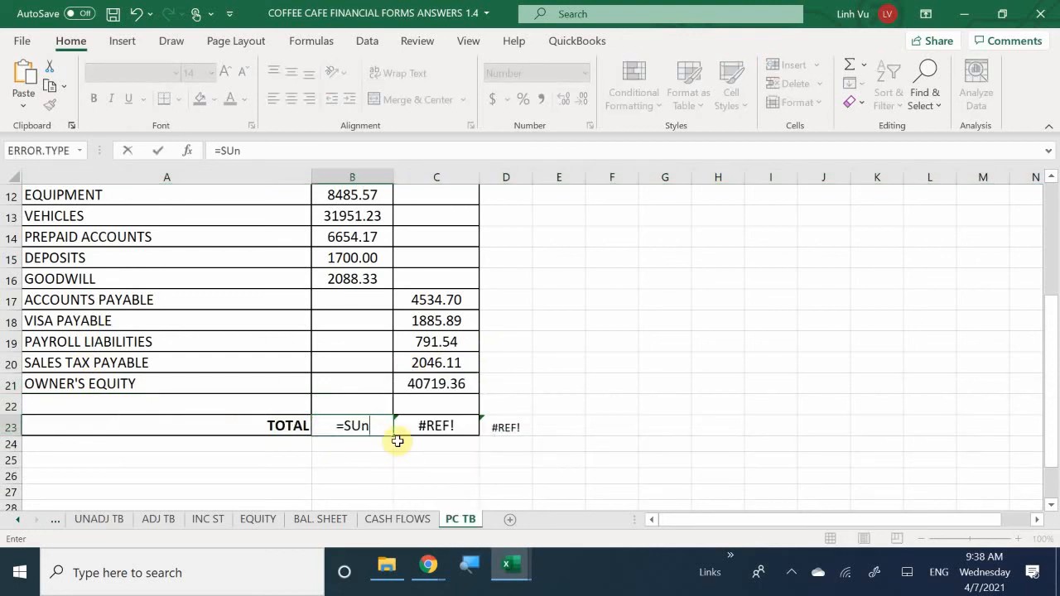
{"action": "key", "text": "BackSpace"}
{"action": "type", "text": "N"}
{"action": "key", "text": "BackSpace"}
{"action": "type", "text": "M9"}
{"action": "key", "text": "BackSpace"}
{"action": "type", "text": "("}
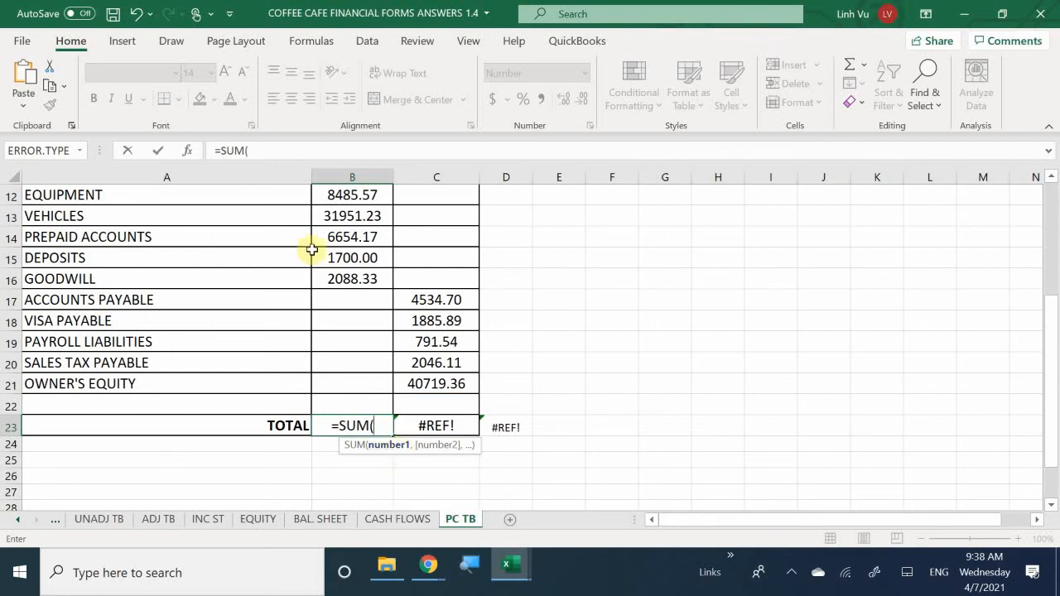
{"action": "scroll", "coordinate": [310, 246], "scroll_direction": "up", "scroll_amount": 4}
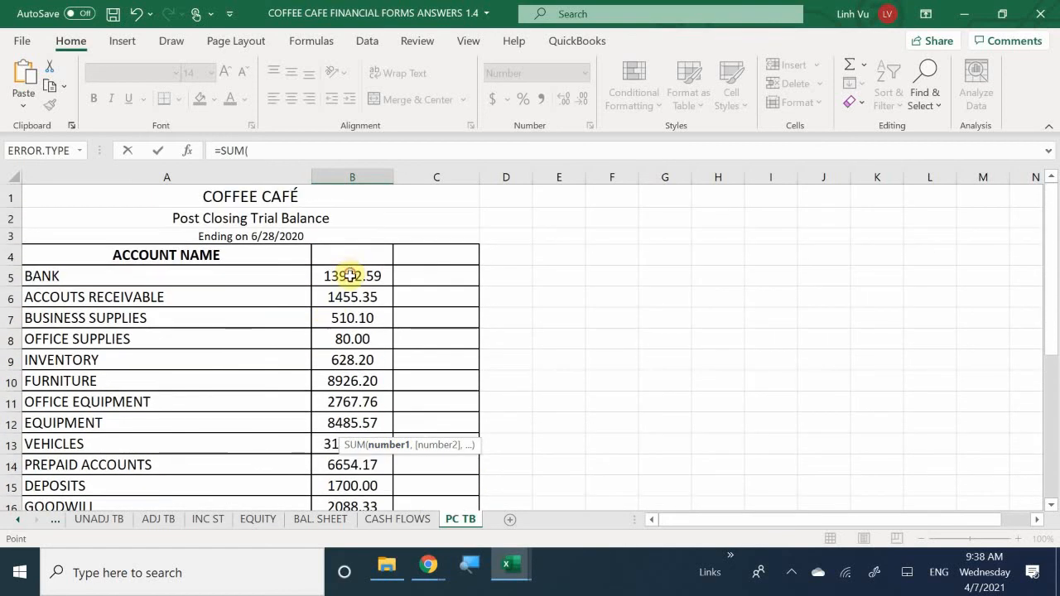
{"action": "left_click_drag", "start_coordinate": [348, 272], "coordinate": [345, 368]}
{"action": "key", "text": "Return"}
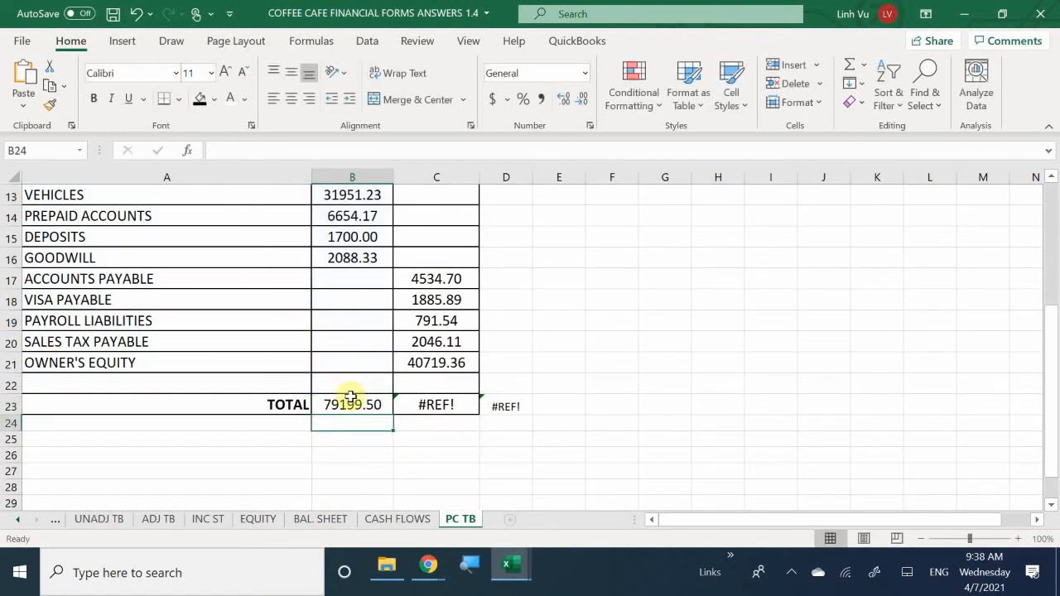
Step: Fill the debit total formula from B23 across into the credit total cell C23
{"action": "left_click", "coordinate": [358, 405]}
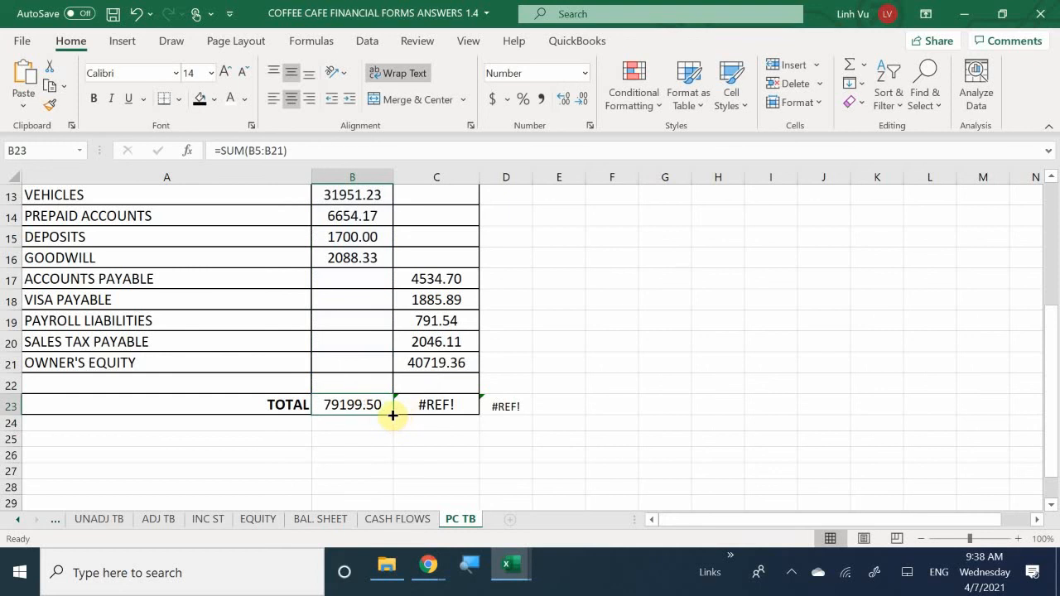
{"action": "left_click_drag", "start_coordinate": [392, 414], "coordinate": [469, 401]}
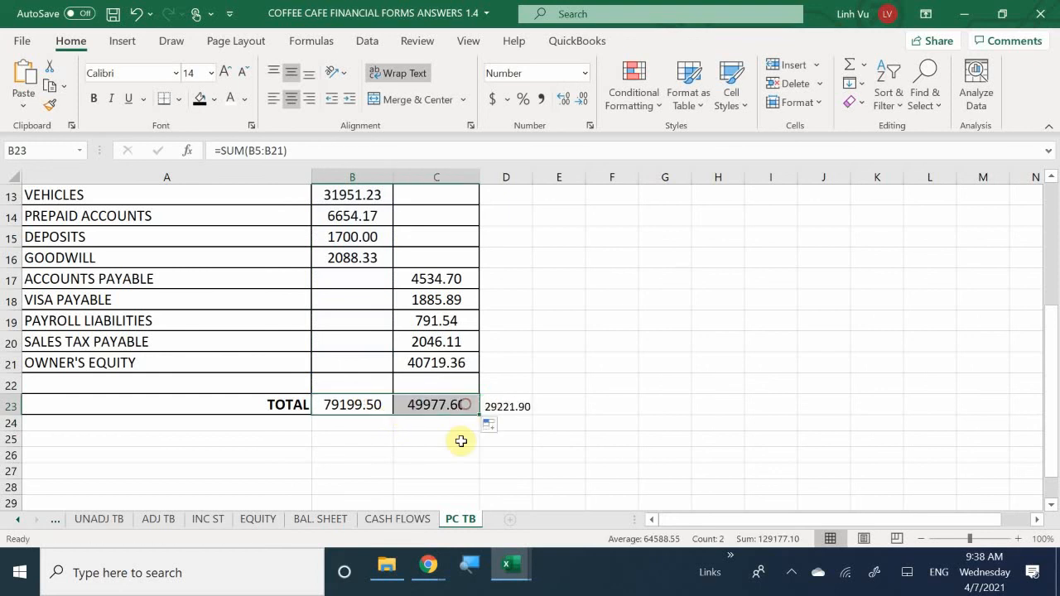
{"action": "left_click", "coordinate": [416, 409]}
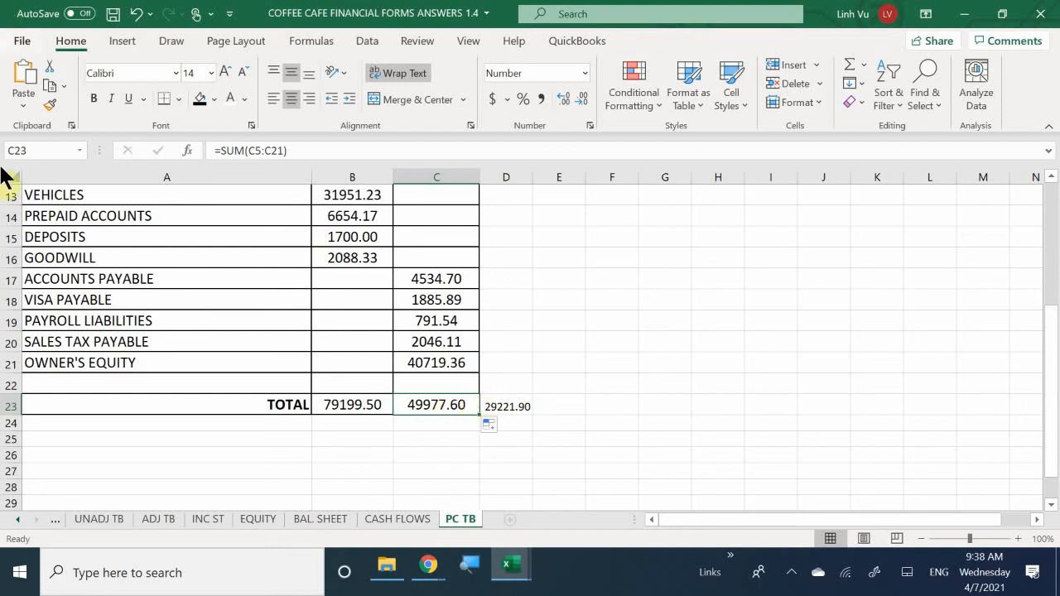
Step: Insert a blank row at row 21, directly above the OWNER'S EQUITY row
{"action": "left_click", "coordinate": [11, 363]}
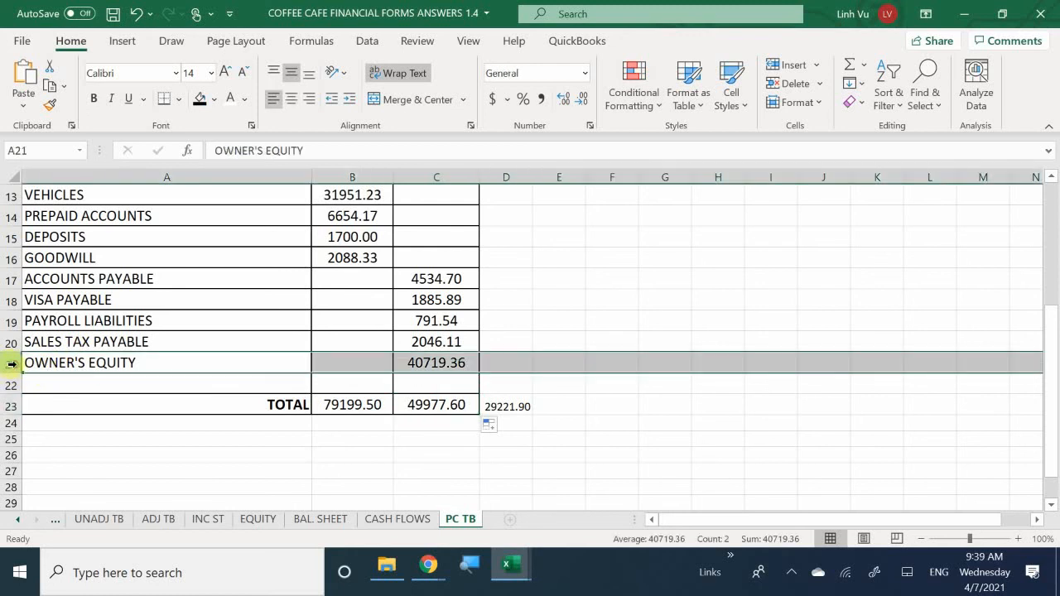
{"action": "right_click", "coordinate": [13, 363]}
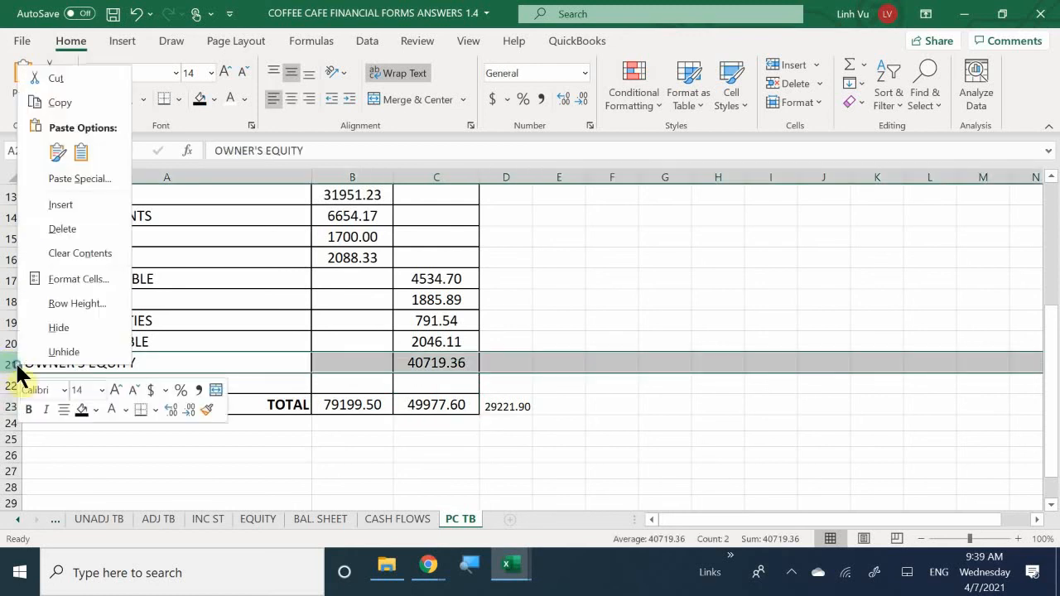
{"action": "left_click", "coordinate": [74, 205]}
{"action": "left_click", "coordinate": [58, 361]}
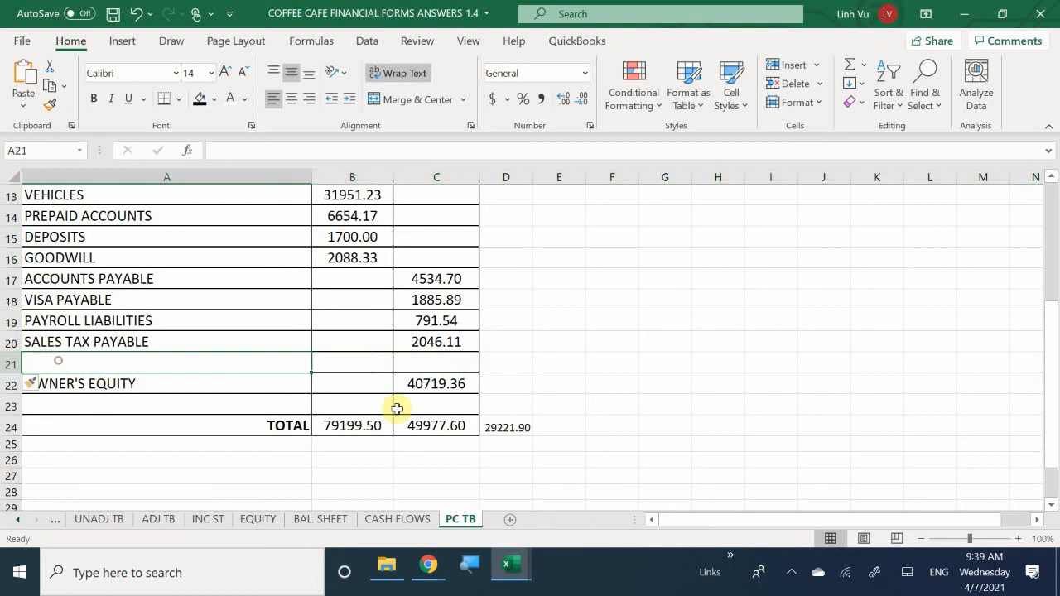
Step: Label the new row 21 LOANS and enter 29221.90 in its credit column
{"action": "type", "text": "K"}
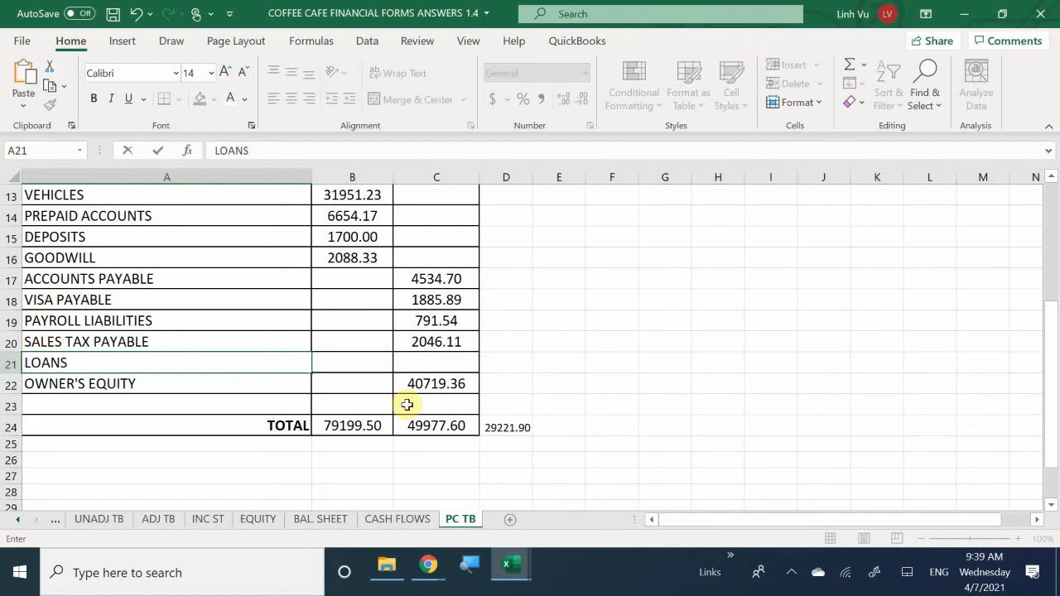
{"action": "type", "text": "OANS"}
{"action": "key", "text": "Tab"}
{"action": "key", "text": "Tab"}
{"action": "type", "text": "29"}
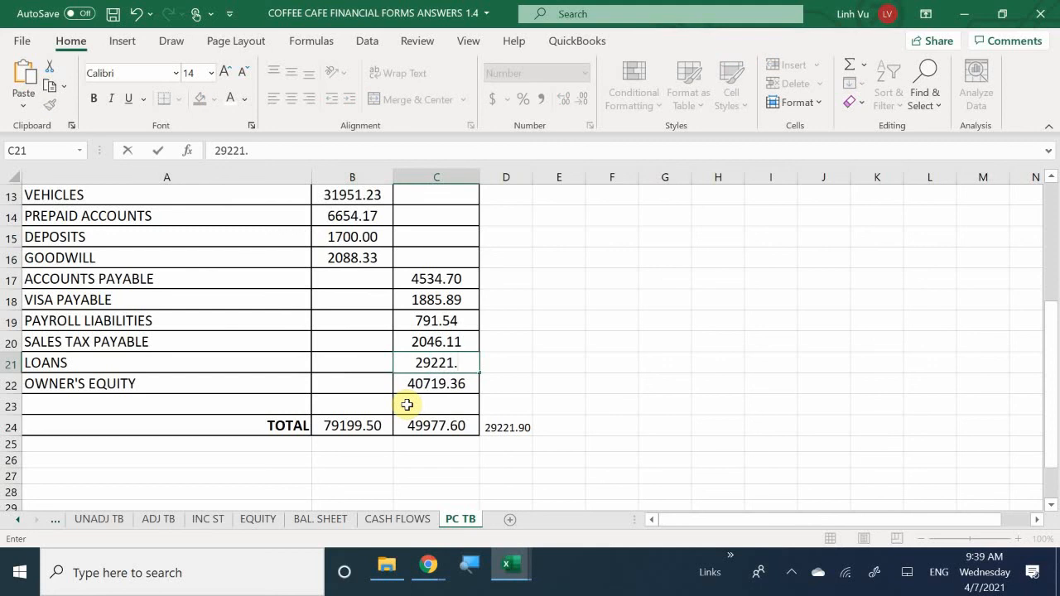
{"action": "key", "text": "Return"}
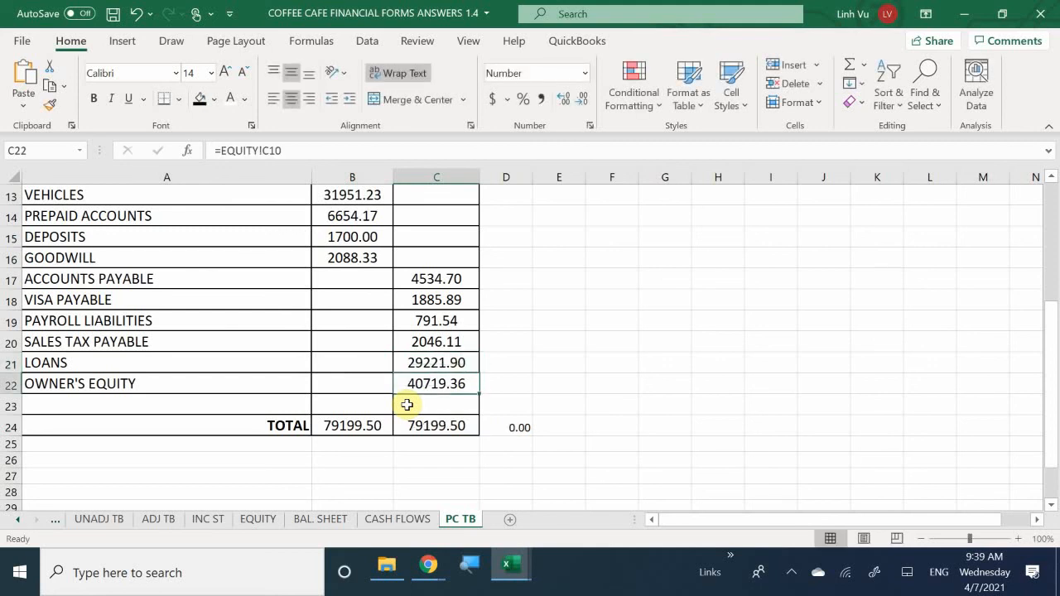
Step: Review the post-closing trial balance from the heading to the TOTAL row, checking the owner's equity link and both total formulas
{"action": "left_click", "coordinate": [529, 285]}
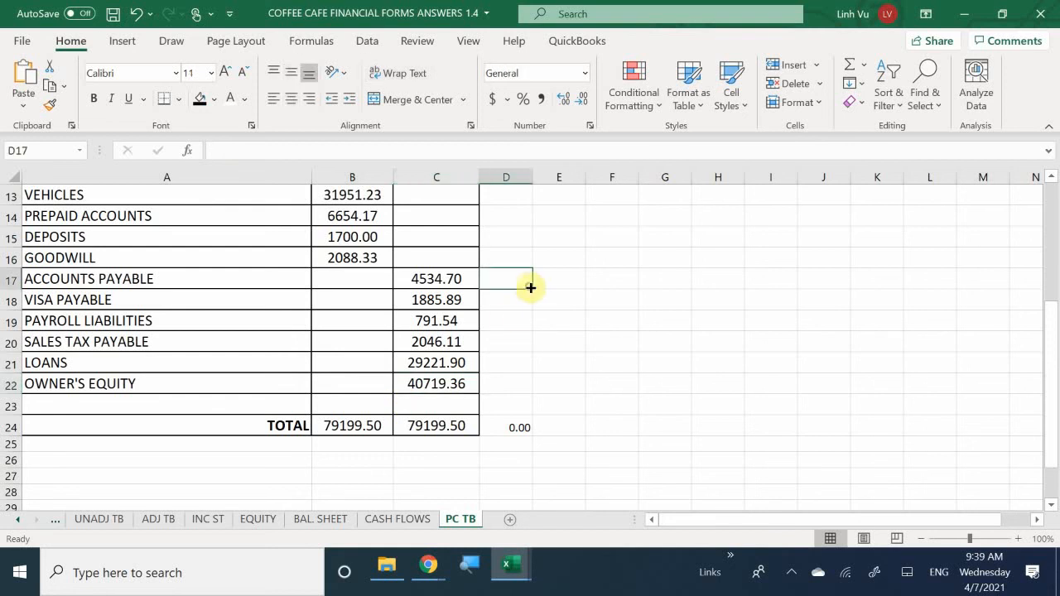
{"action": "scroll", "coordinate": [515, 324], "scroll_direction": "up", "scroll_amount": 4}
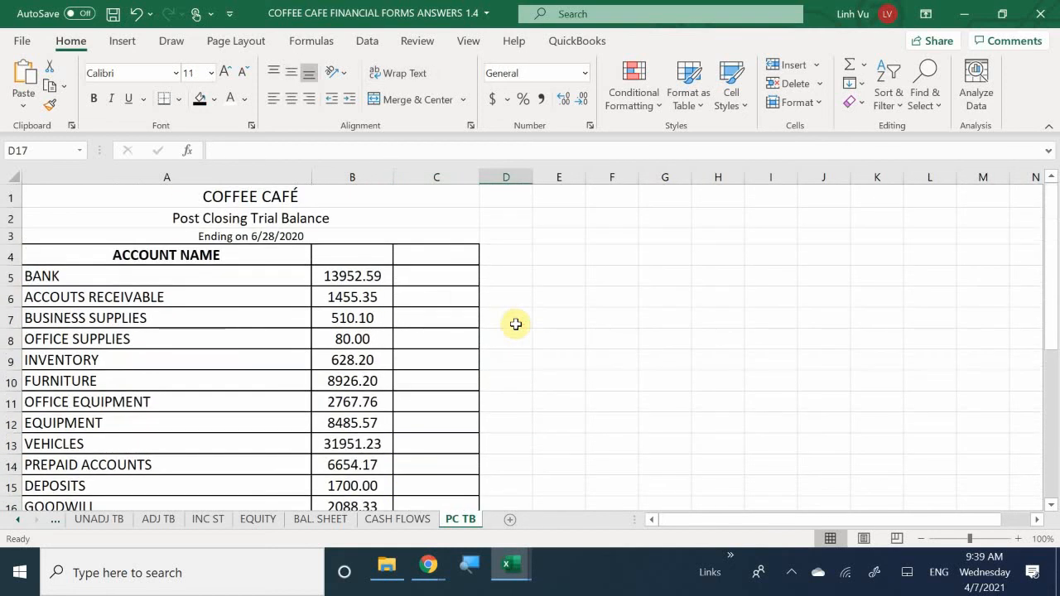
{"action": "scroll", "coordinate": [515, 323], "scroll_direction": "down", "scroll_amount": 1}
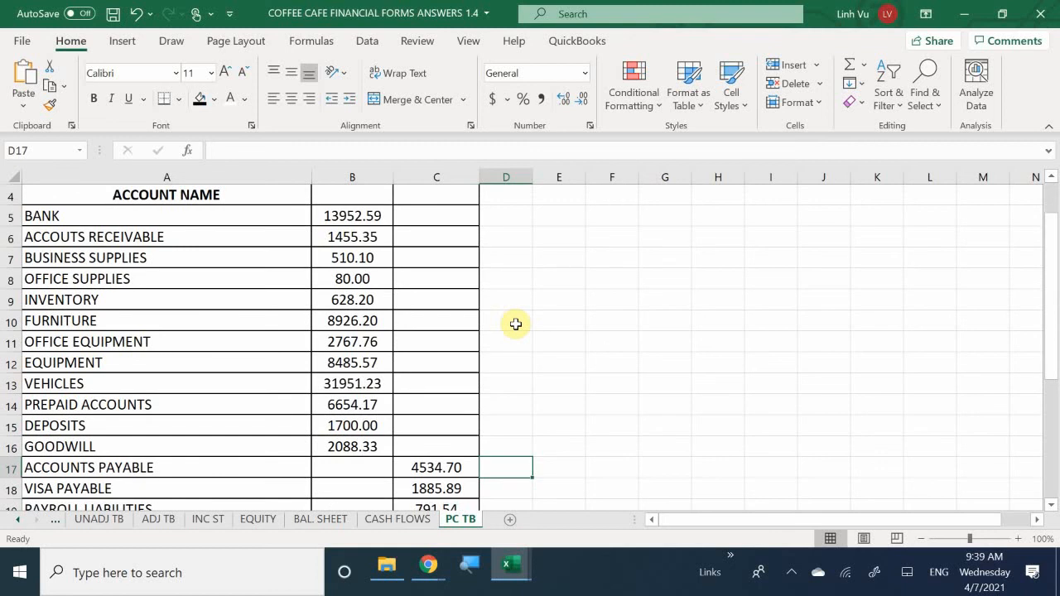
{"action": "scroll", "coordinate": [516, 324], "scroll_direction": "down", "scroll_amount": 2}
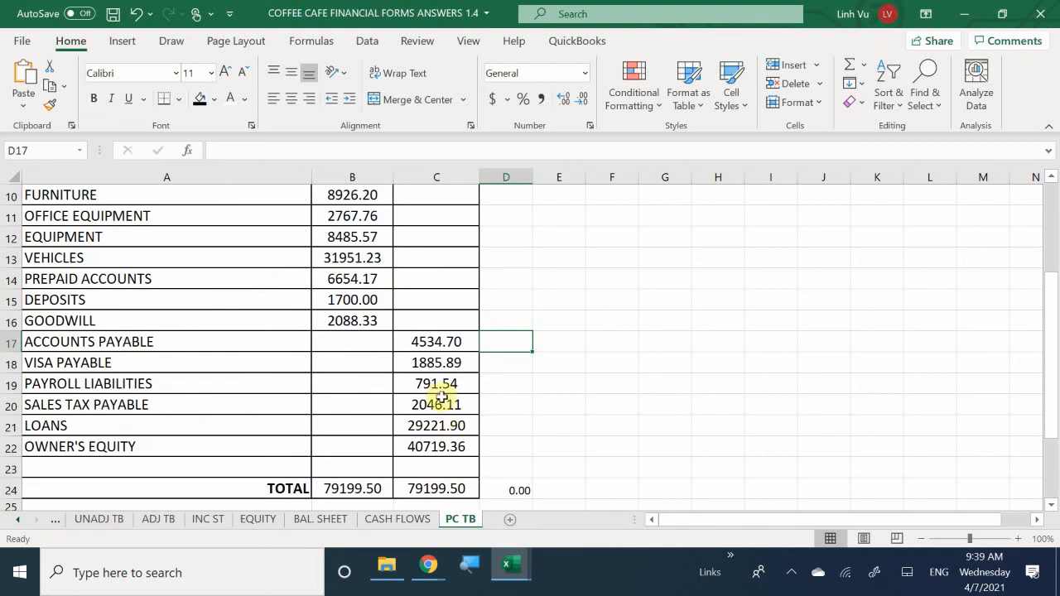
{"action": "scroll", "coordinate": [442, 398], "scroll_direction": "down", "scroll_amount": 1}
{"action": "left_click", "coordinate": [419, 385]}
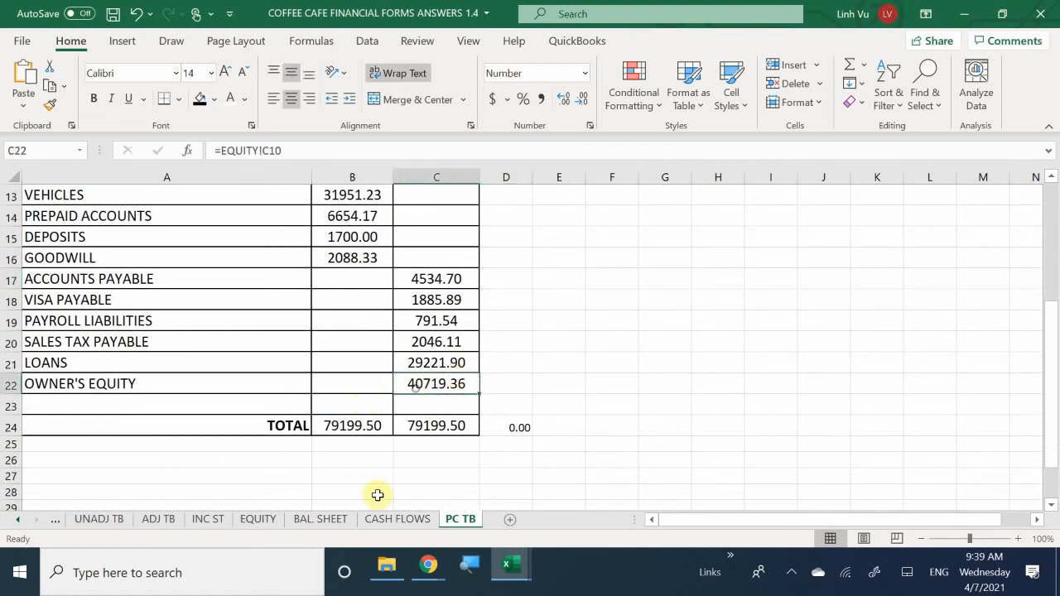
{"action": "left_click", "coordinate": [423, 458]}
{"action": "left_click", "coordinate": [345, 435]}
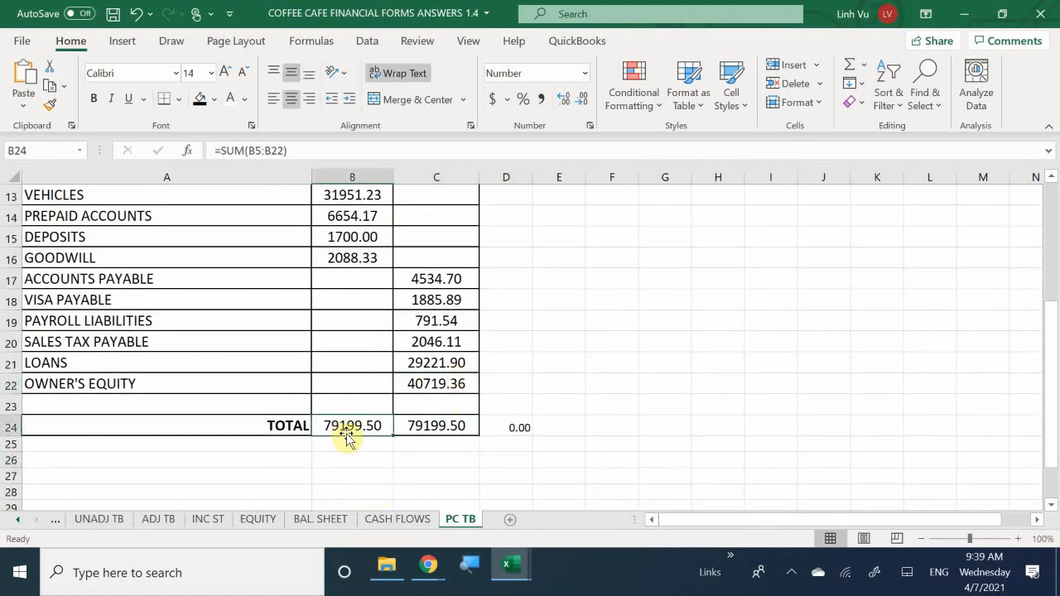
{"action": "left_click", "coordinate": [456, 426]}
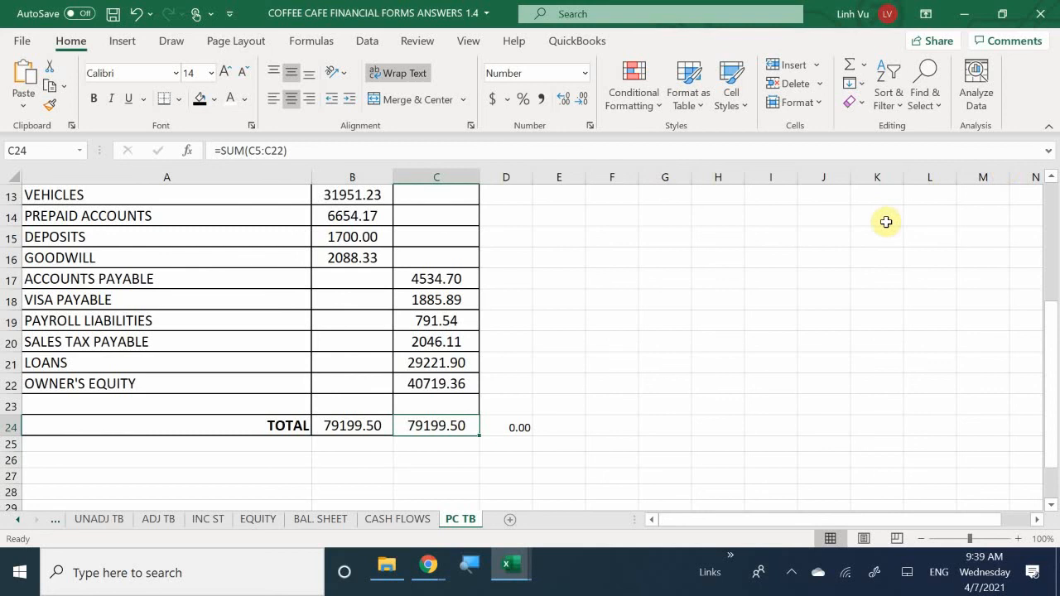
{"action": "left_click", "coordinate": [834, 194]}
{"action": "scroll", "coordinate": [833, 196], "scroll_direction": "up", "scroll_amount": 4}
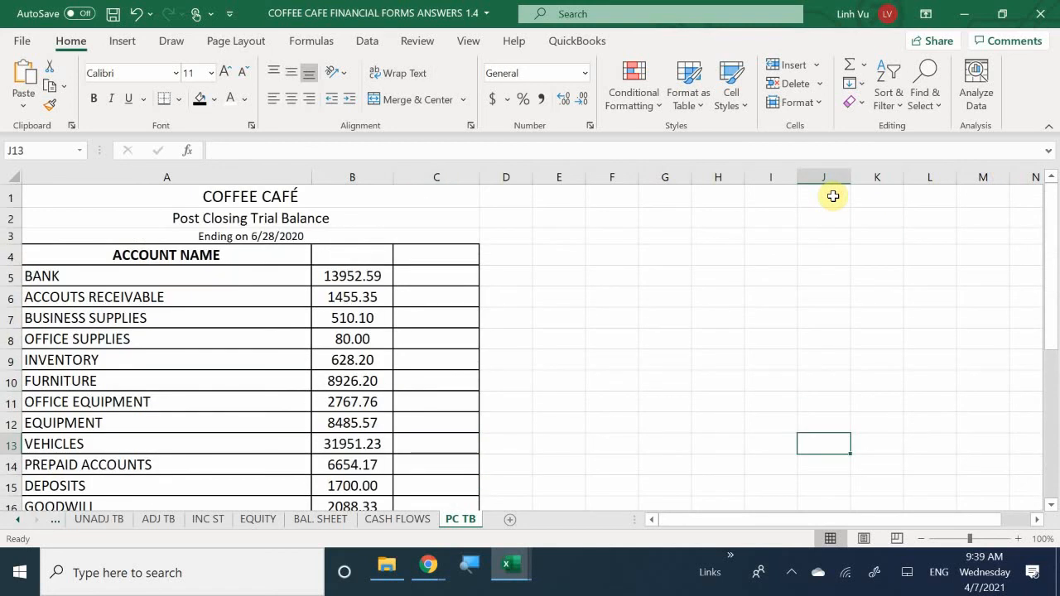
{"action": "scroll", "coordinate": [833, 196], "scroll_direction": "down", "scroll_amount": 5}
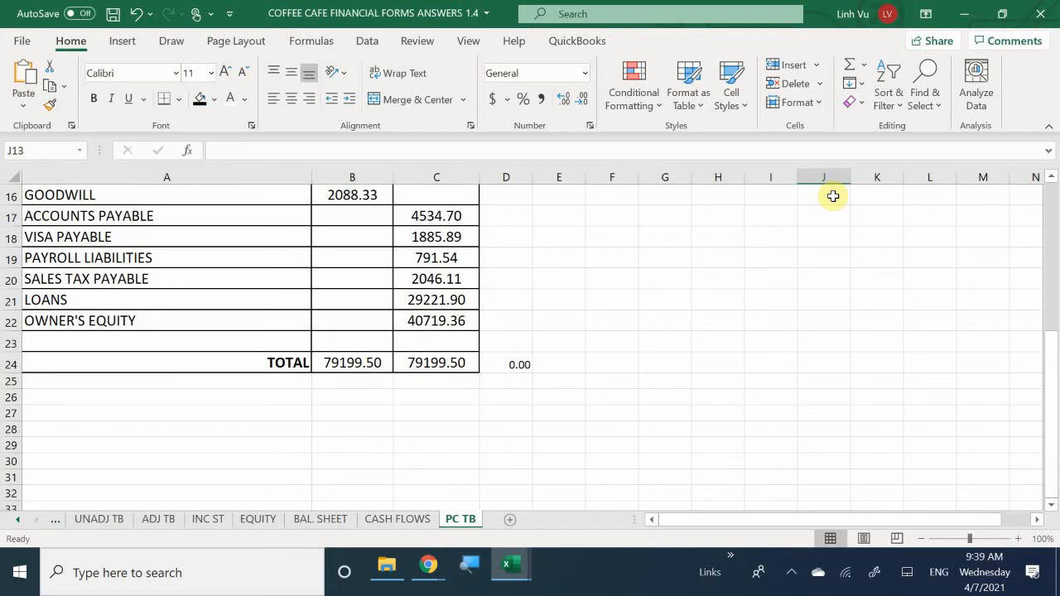
Step: Save the workbook with the completed post-closing trial balance
{"action": "key", "text": "ctrl+s"}
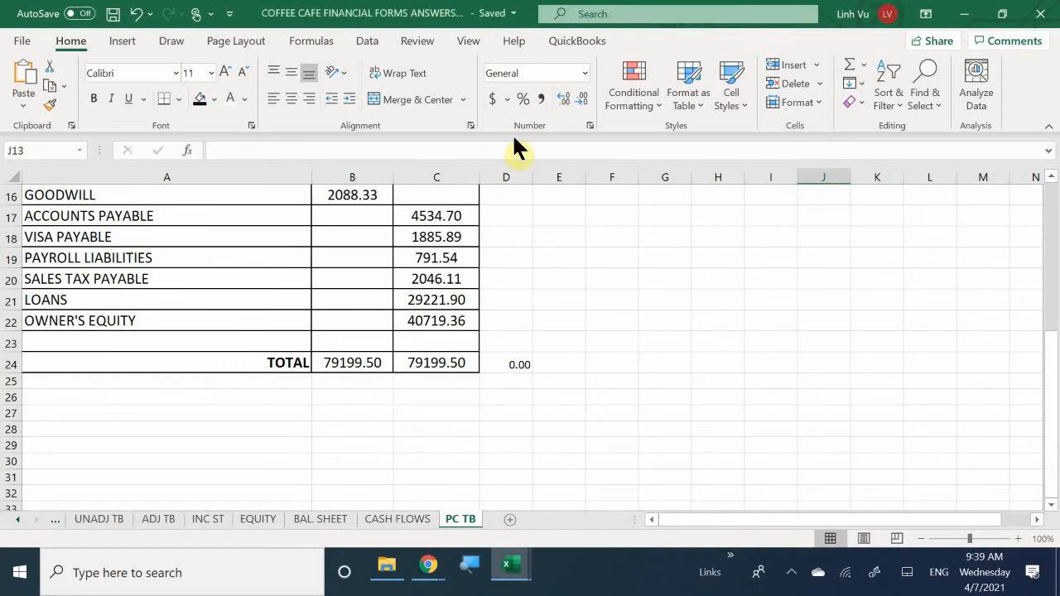
{"action": "left_click", "coordinate": [554, 433]}
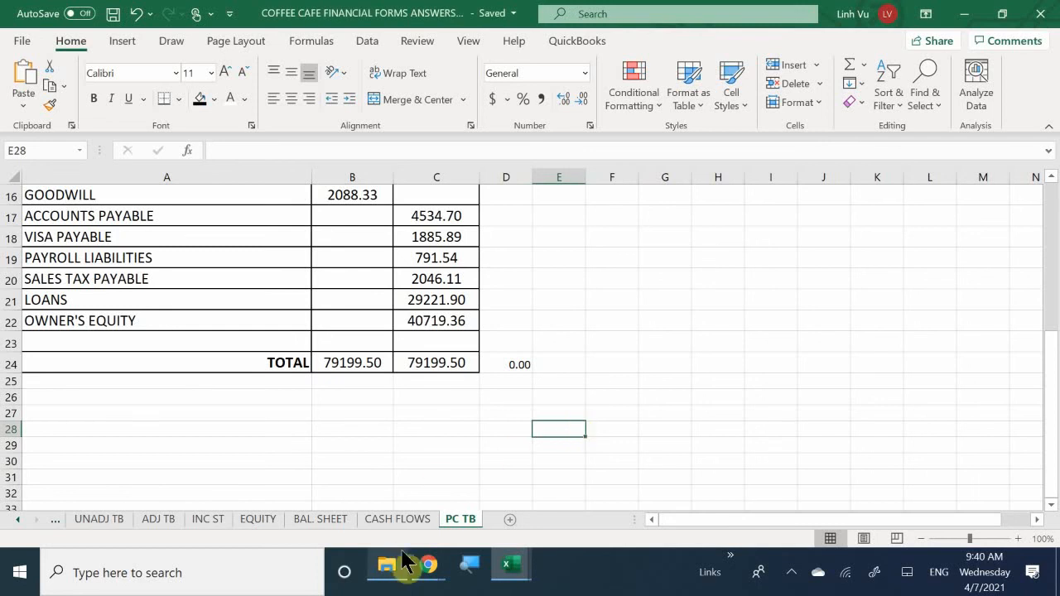
Step: Examine the ending cash section of the CASH FLOWS sheet and the liabilities, equity and totals on the BAL. SHEET sheet
{"action": "left_click", "coordinate": [398, 518]}
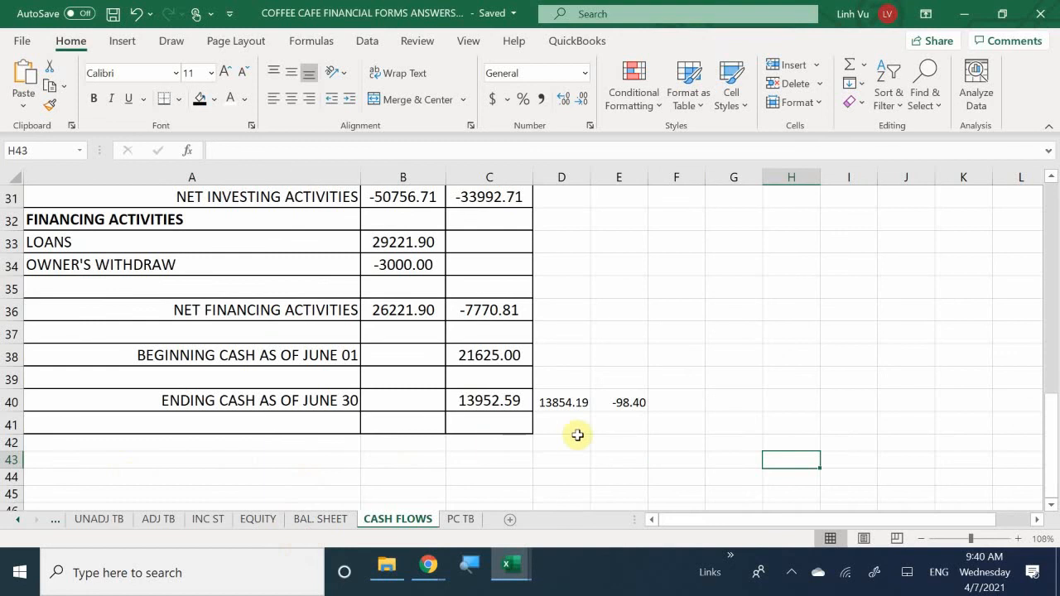
{"action": "left_click", "coordinate": [594, 463]}
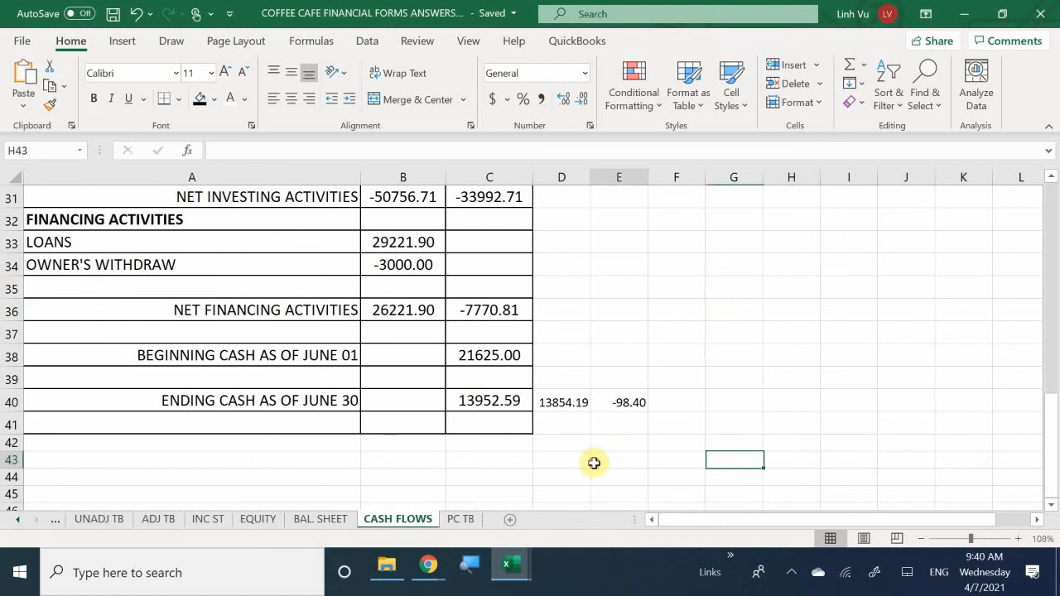
{"action": "left_click", "coordinate": [303, 522]}
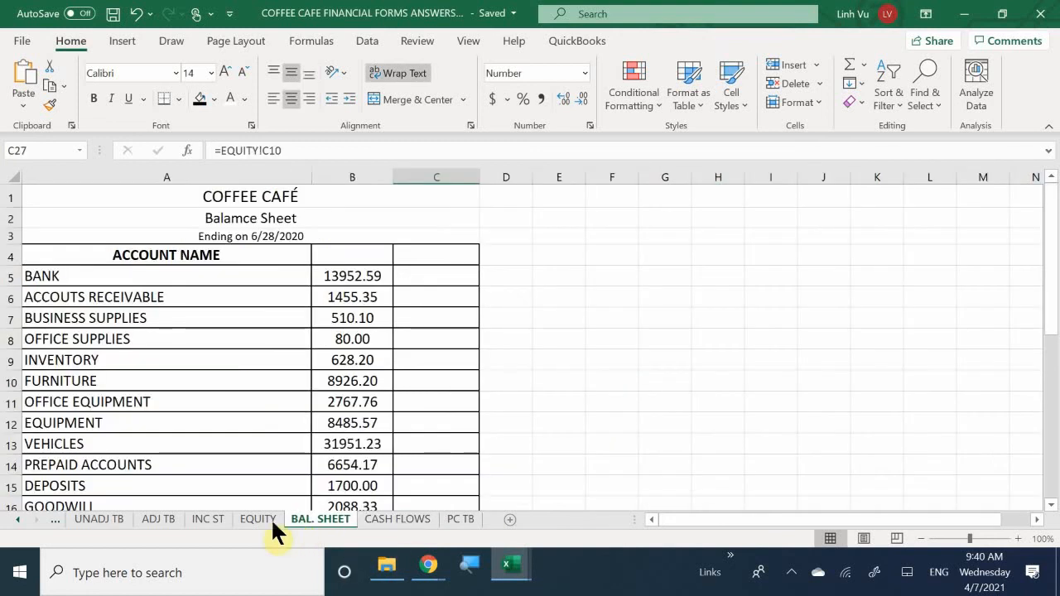
{"action": "left_click", "coordinate": [670, 363]}
{"action": "scroll", "coordinate": [666, 370], "scroll_direction": "down", "scroll_amount": 3}
{"action": "scroll", "coordinate": [666, 370], "scroll_direction": "down", "scroll_amount": 6}
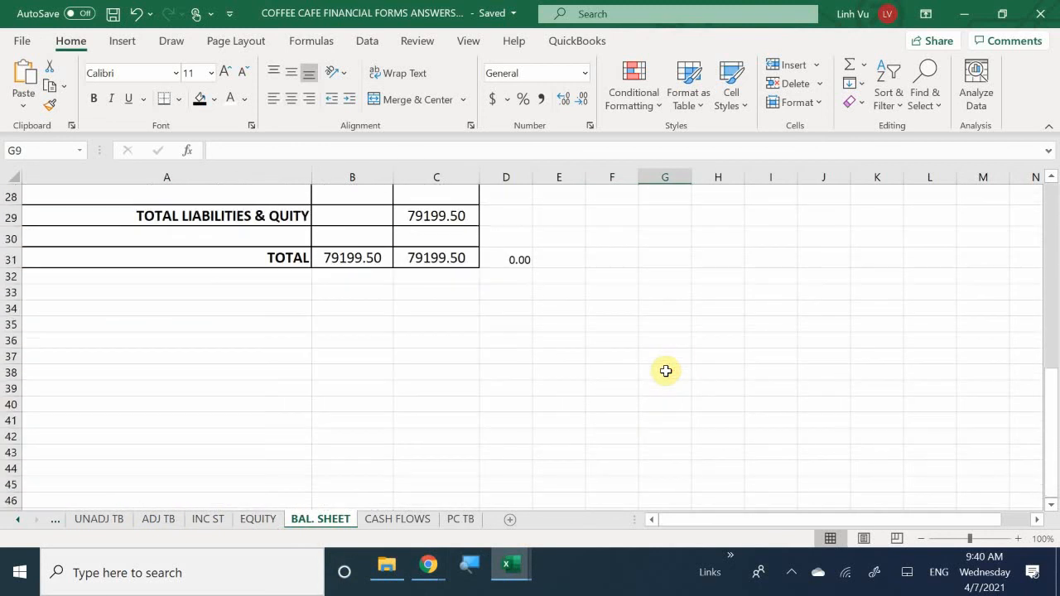
{"action": "scroll", "coordinate": [666, 371], "scroll_direction": "up", "scroll_amount": 3}
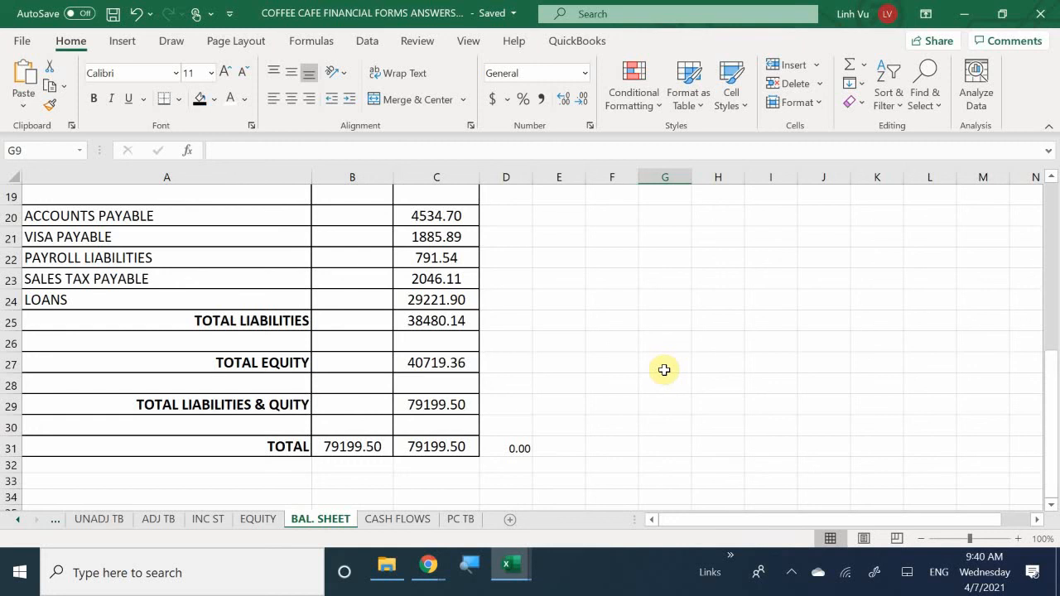
{"action": "left_click", "coordinate": [791, 572]}
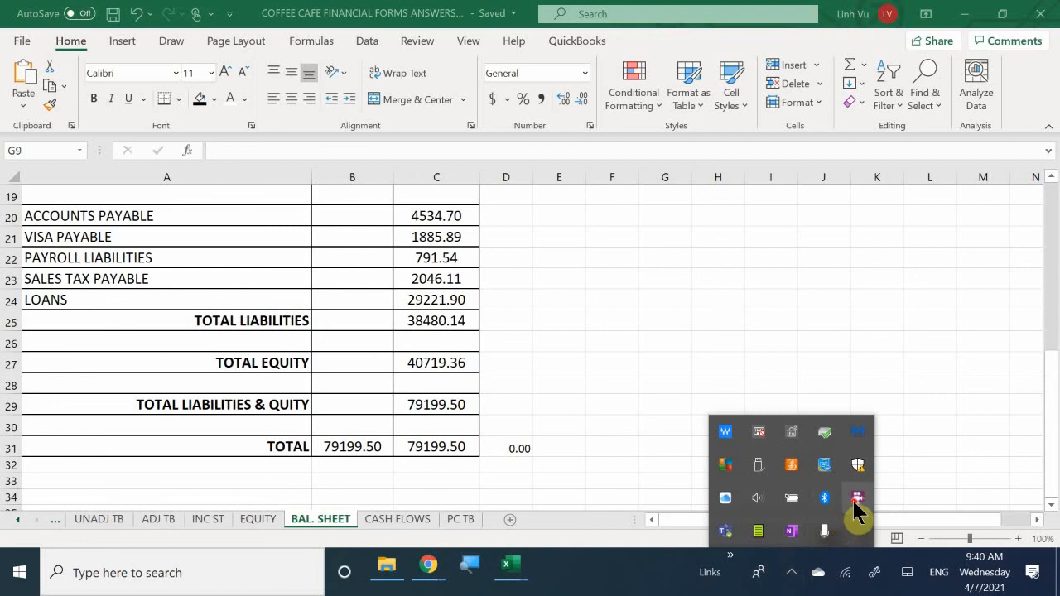